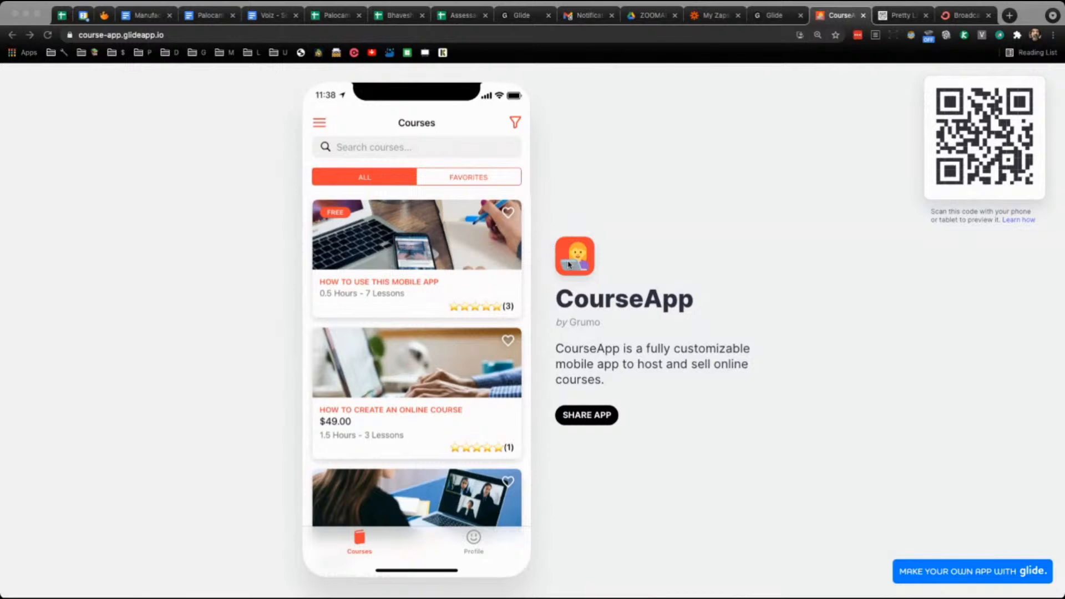
- Open the How To Use This Mobile App course in the CourseApp preview, then return to the courses list
left_click(485, 248)
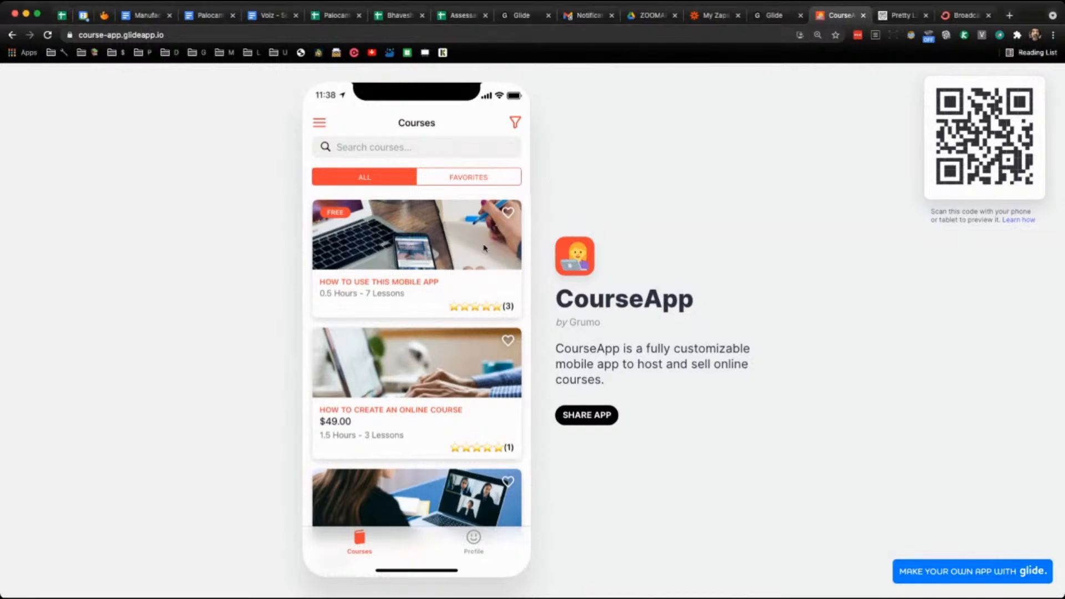
left_click(454, 253)
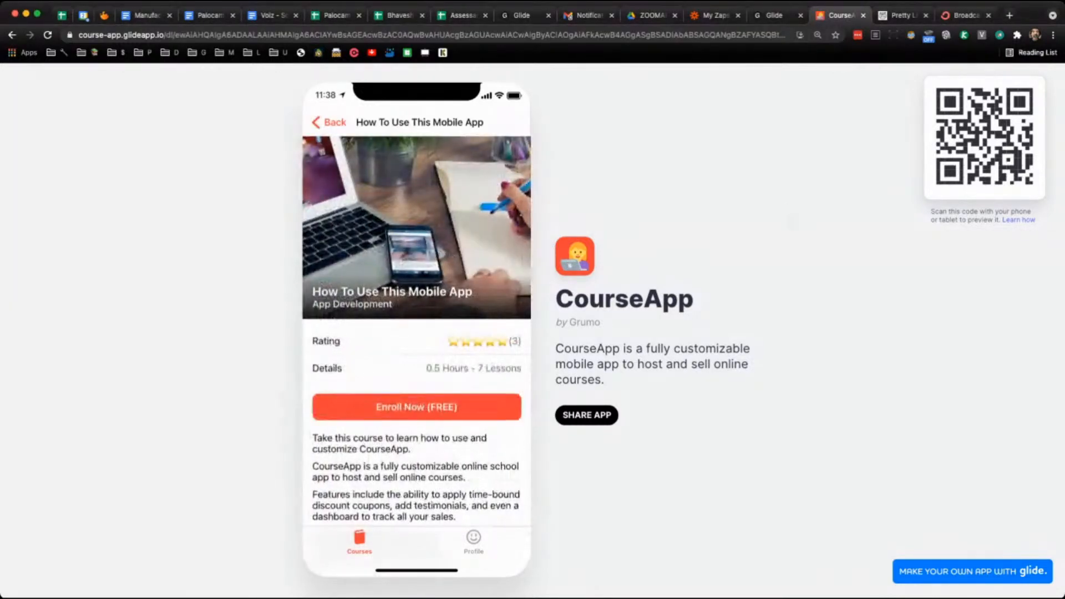
left_click(334, 127)
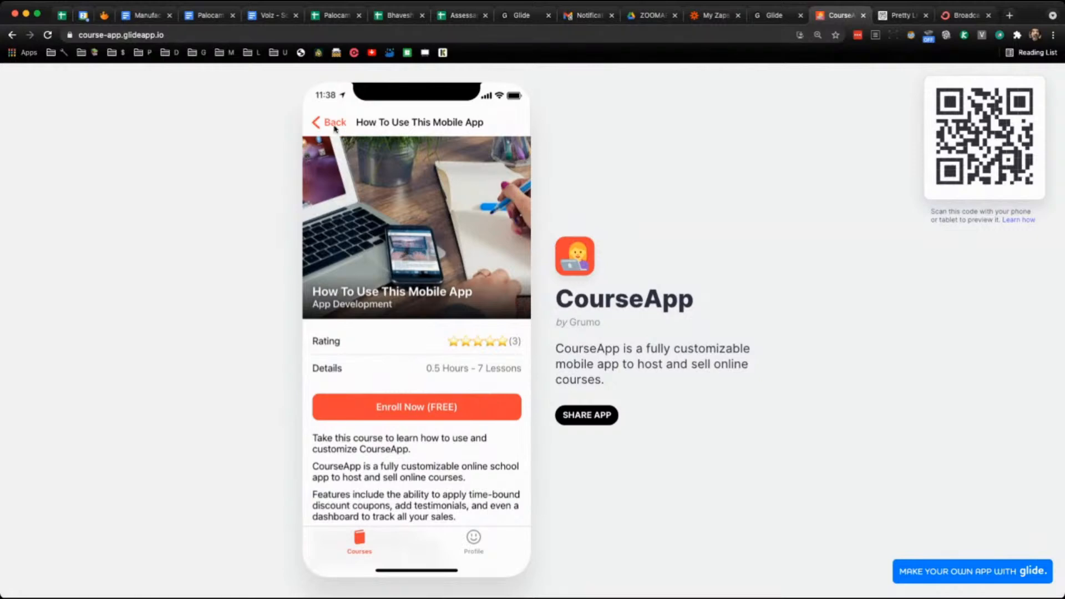
left_click(432, 250)
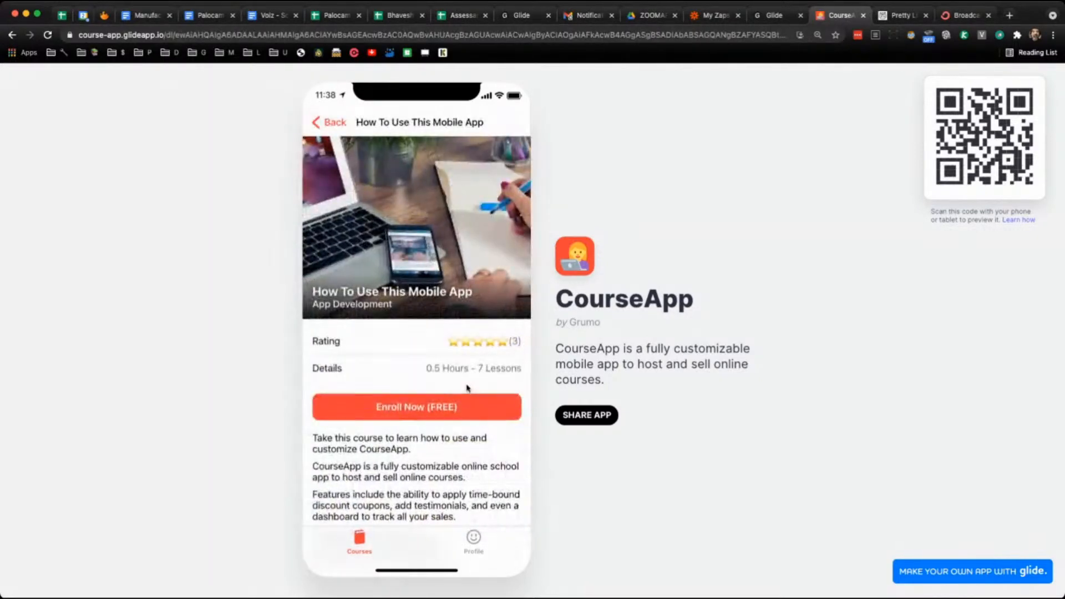
left_click(340, 131)
- Scroll through the How to create an online course page, then reopen How To Use This Mobile App
left_click(438, 369)
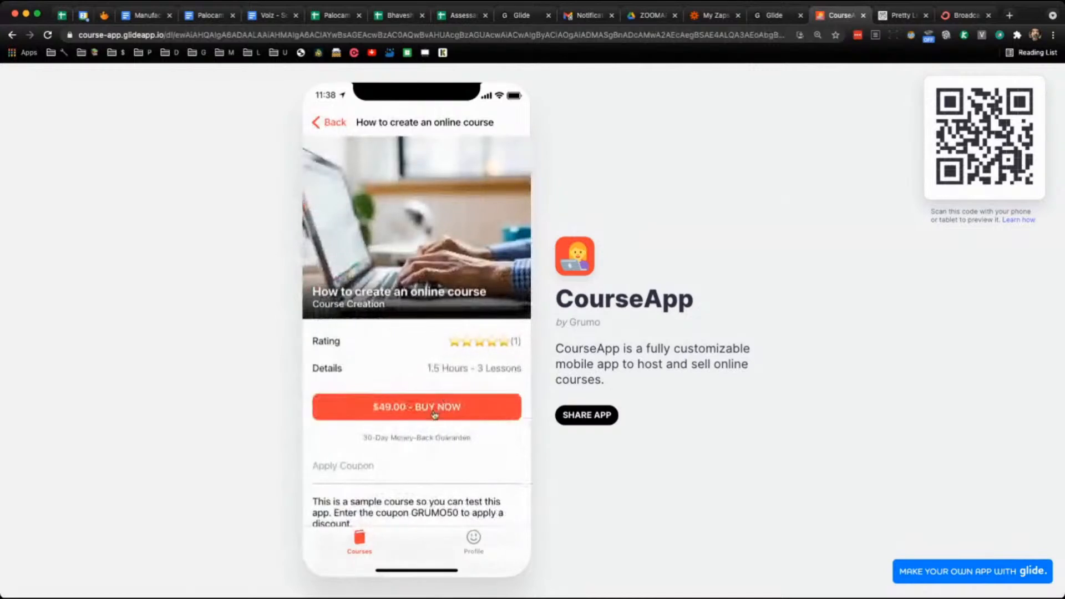
scroll(435, 413, "down", 2)
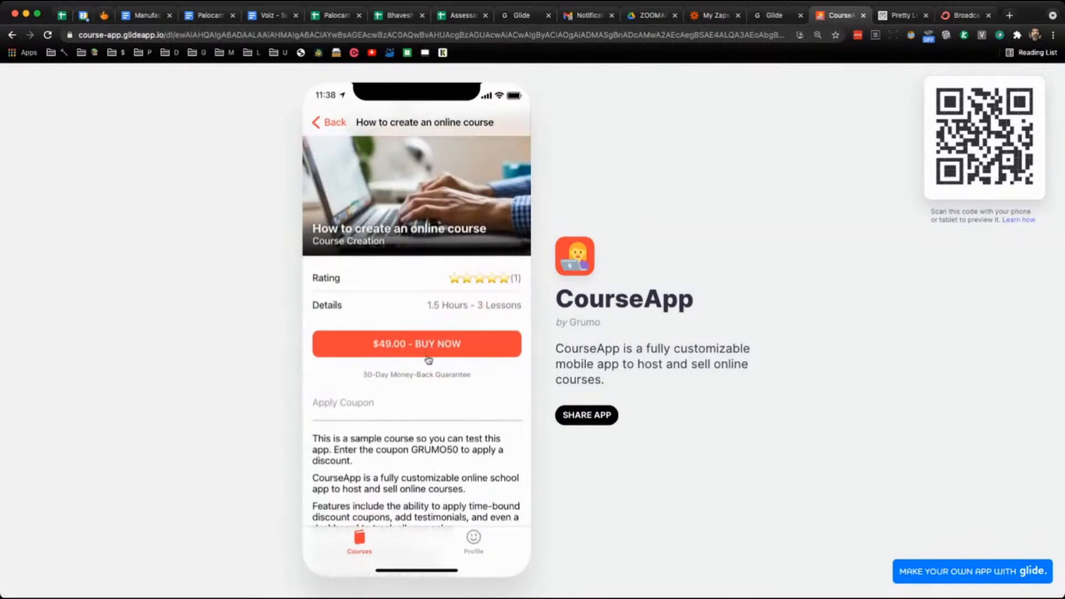
scroll(428, 366, "down", 10)
scroll(430, 369, "up", 12)
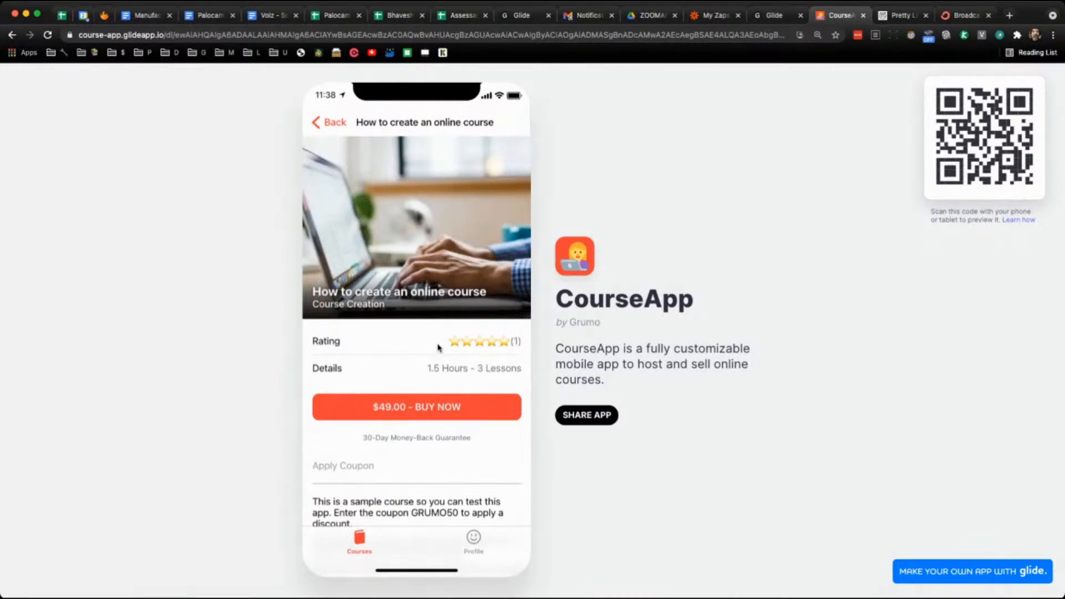
scroll(438, 348, "down", 8)
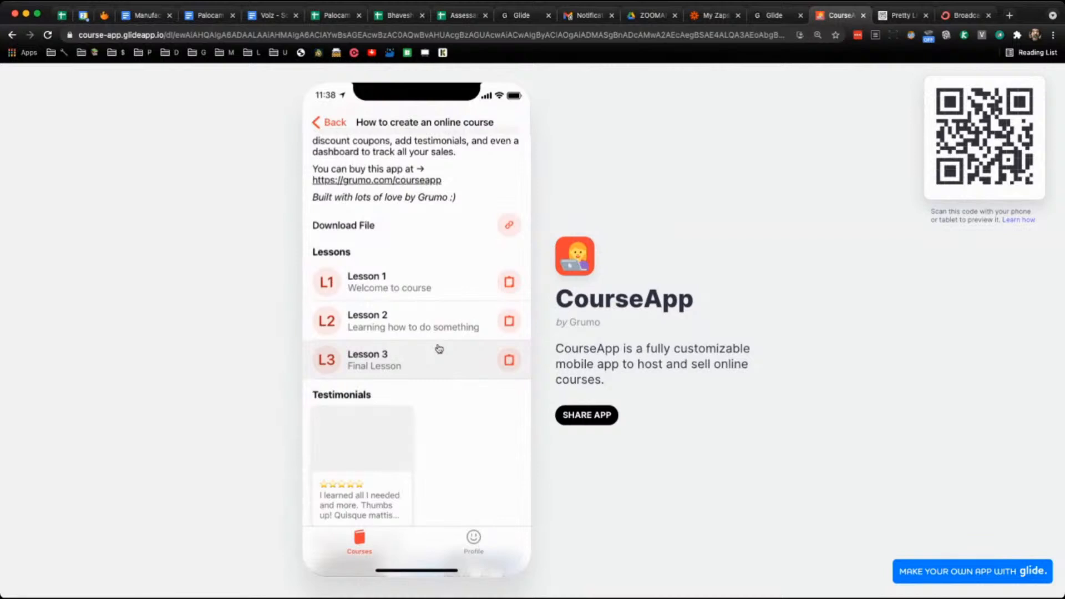
scroll(438, 348, "up", 8)
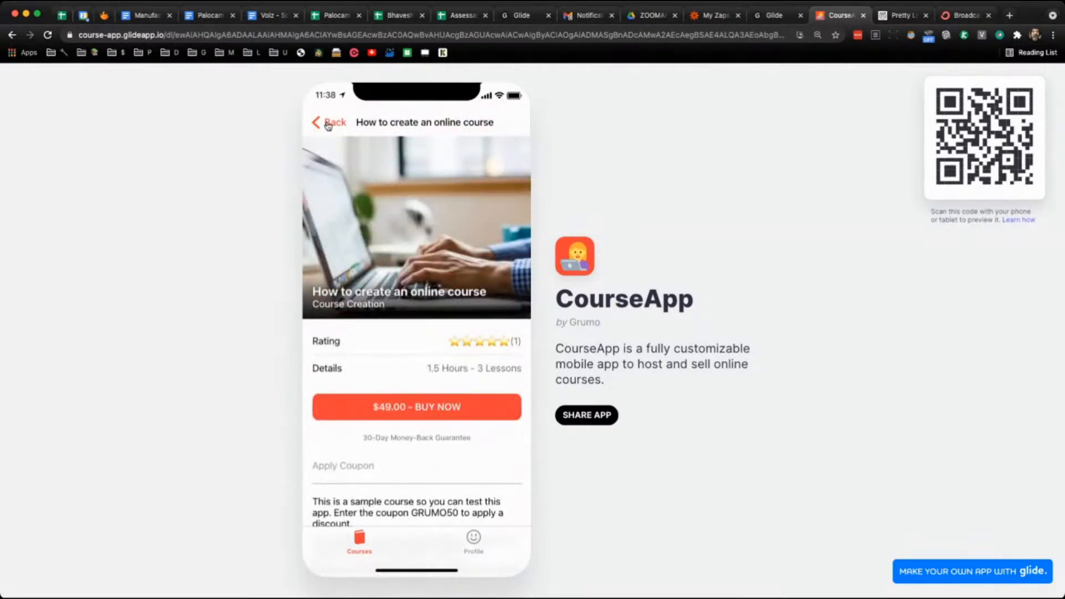
left_click(326, 122)
left_click(450, 249)
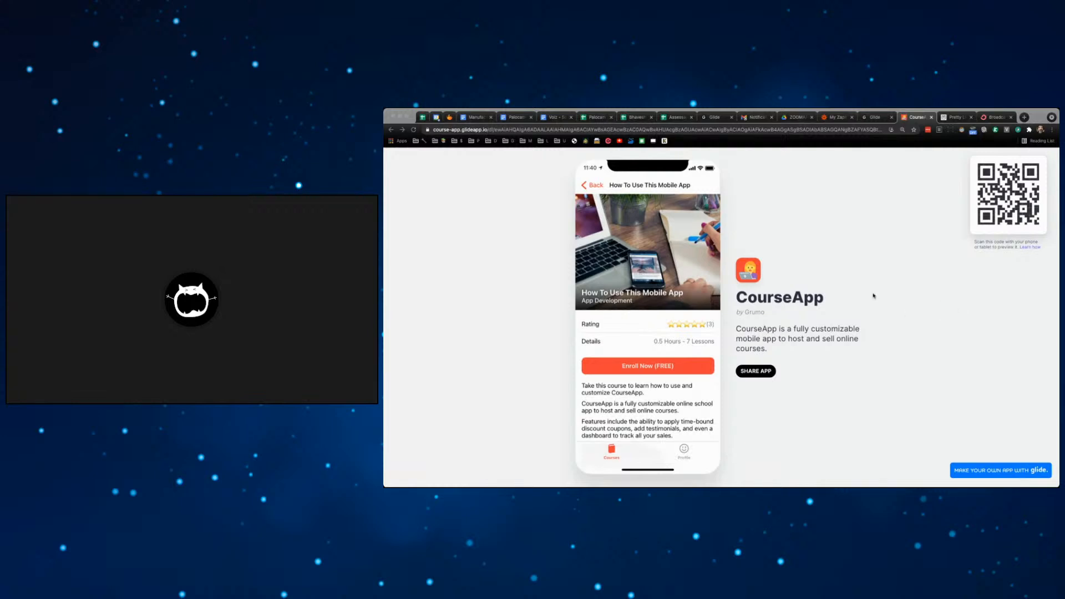
- Open the How To Use This Mobile App course twice and return to the courses list
left_click(597, 188)
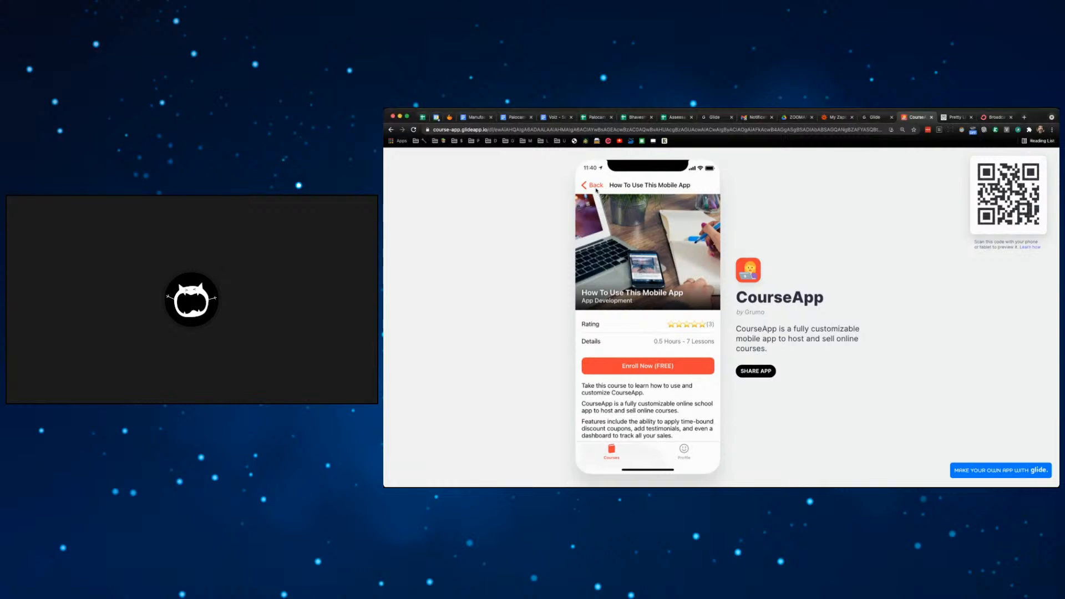
left_click(596, 186)
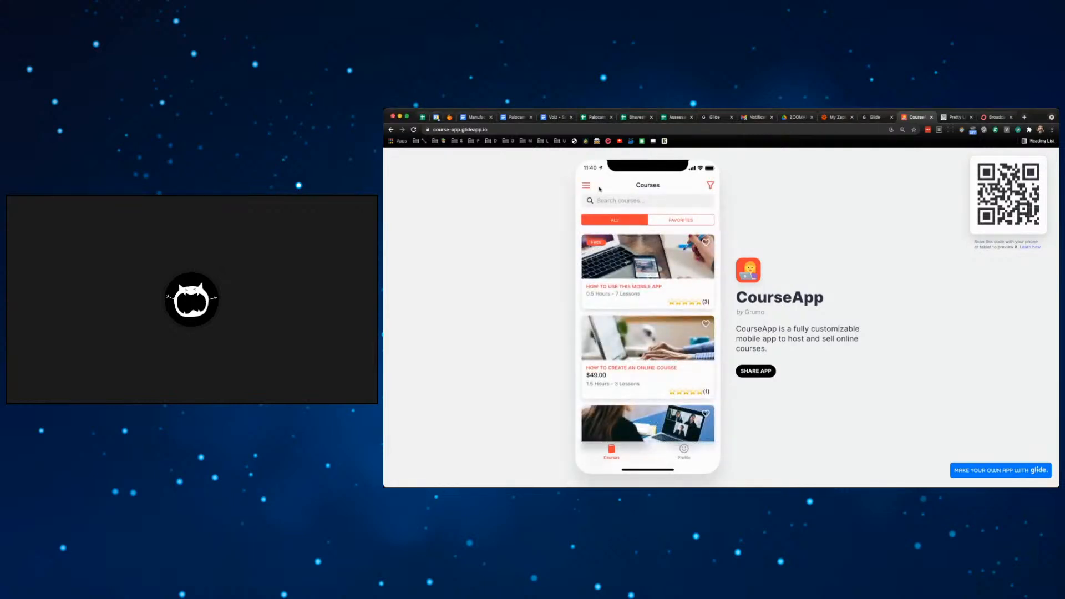
left_click(667, 263)
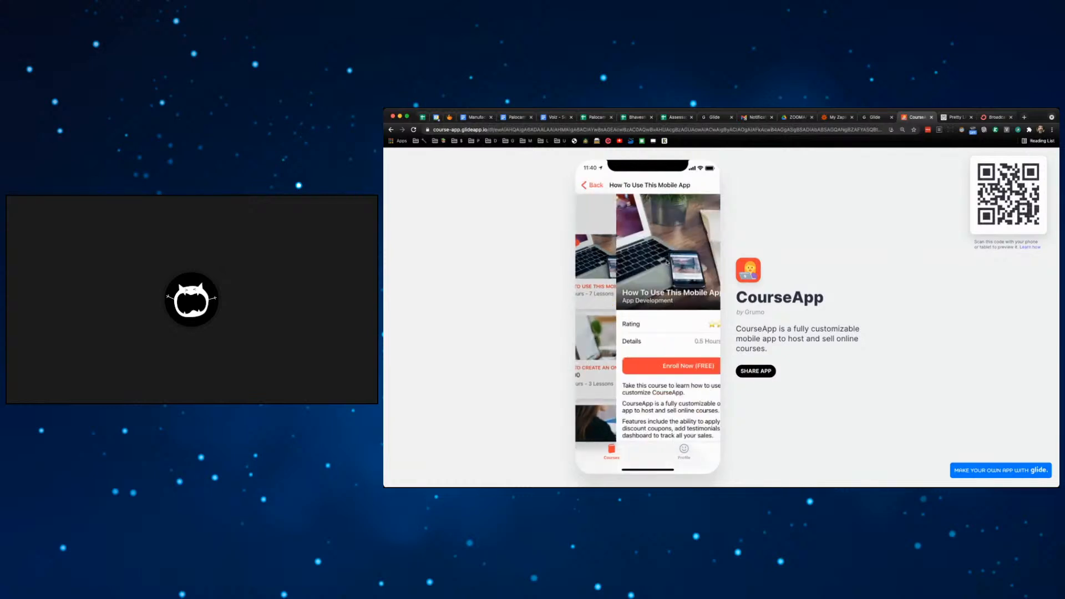
left_click(589, 184)
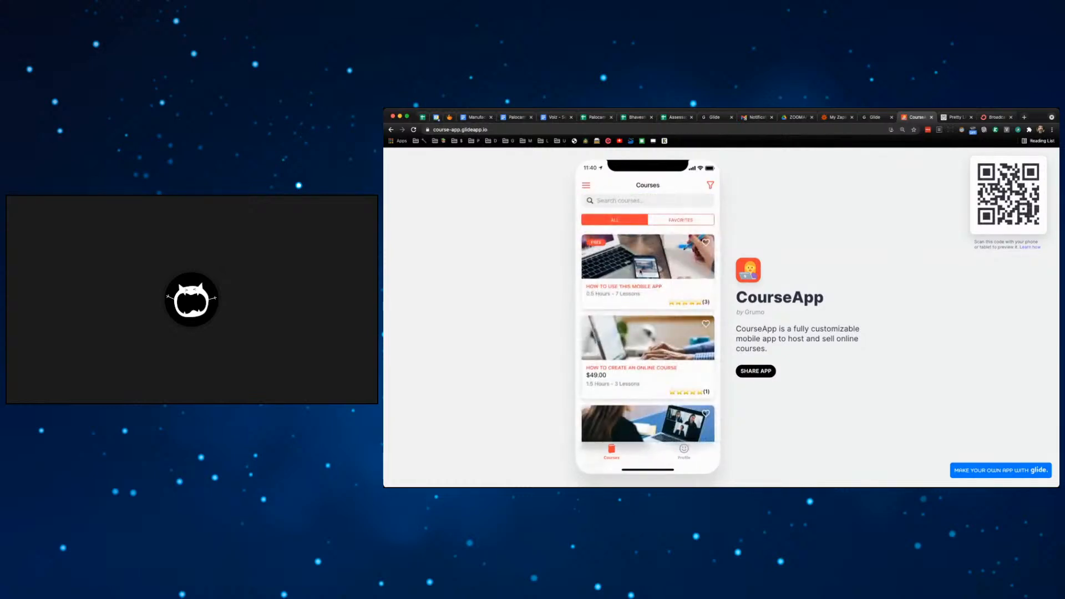
left_click(669, 305)
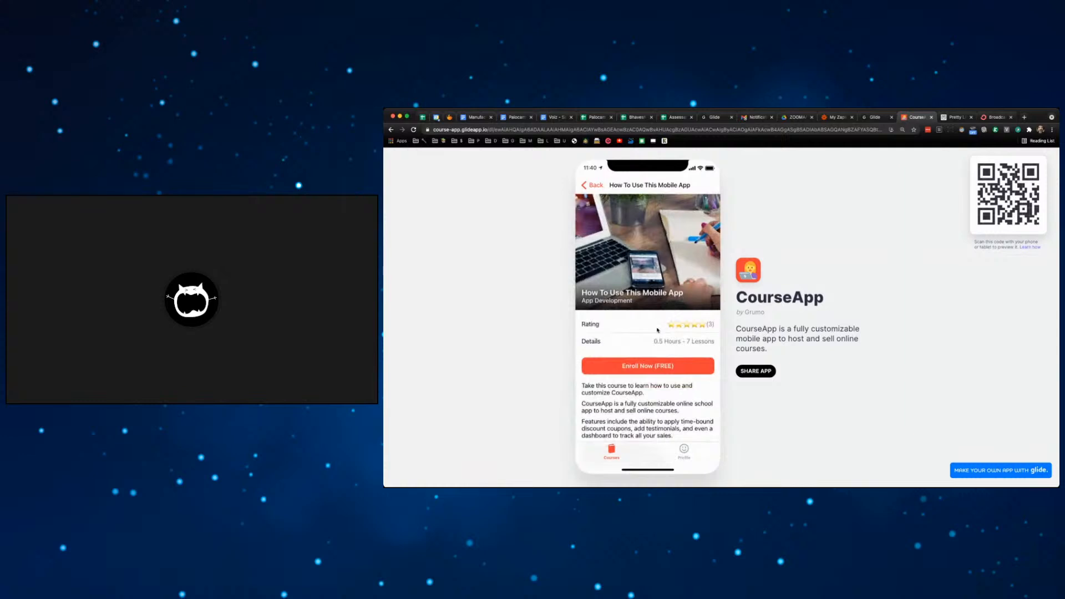
scroll(657, 330, "down", 2)
left_click(589, 185)
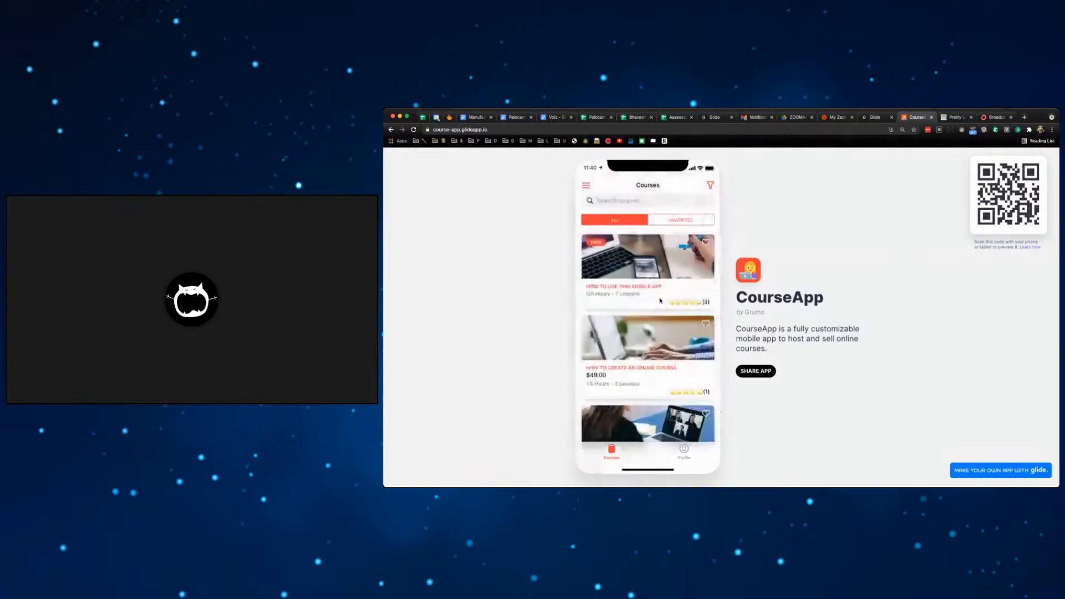
- Scroll the How to create an online course page to its lessons and back, then reopen the first course
left_click(668, 339)
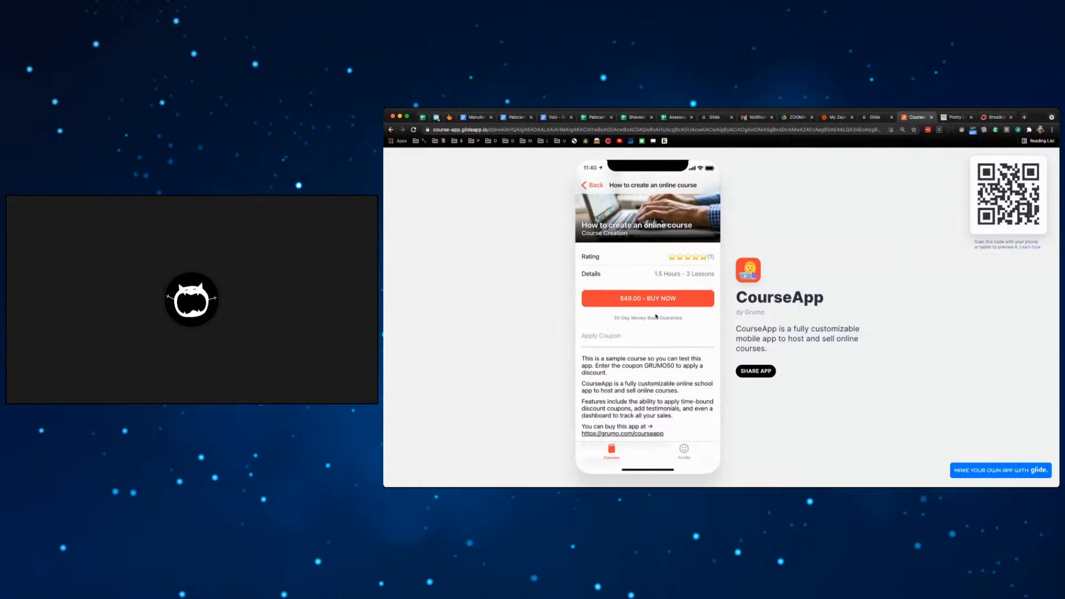
scroll(656, 316, "down", 5)
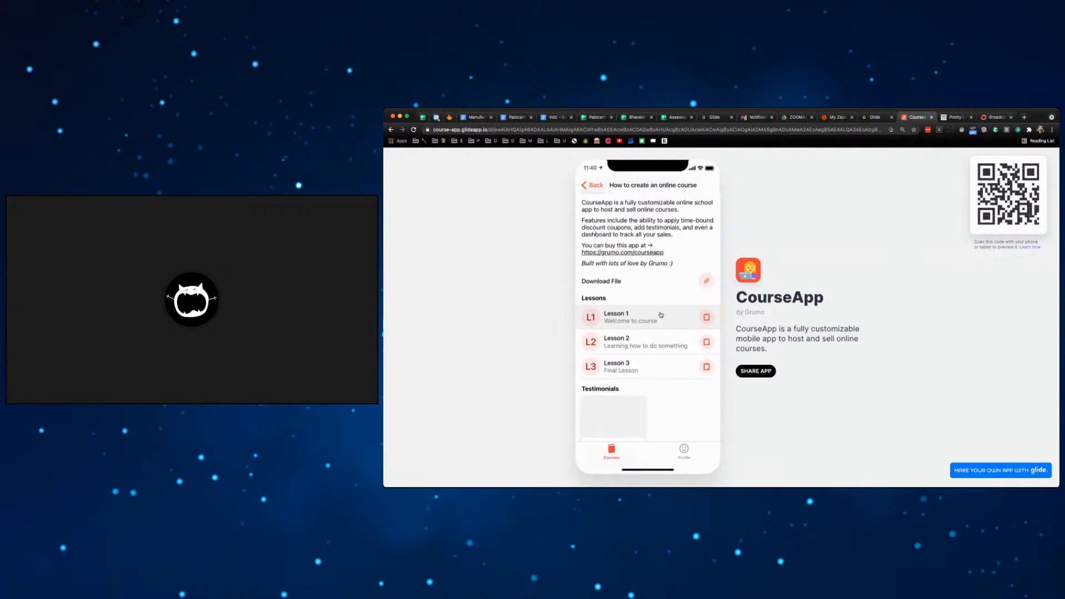
scroll(660, 314, "up", 5)
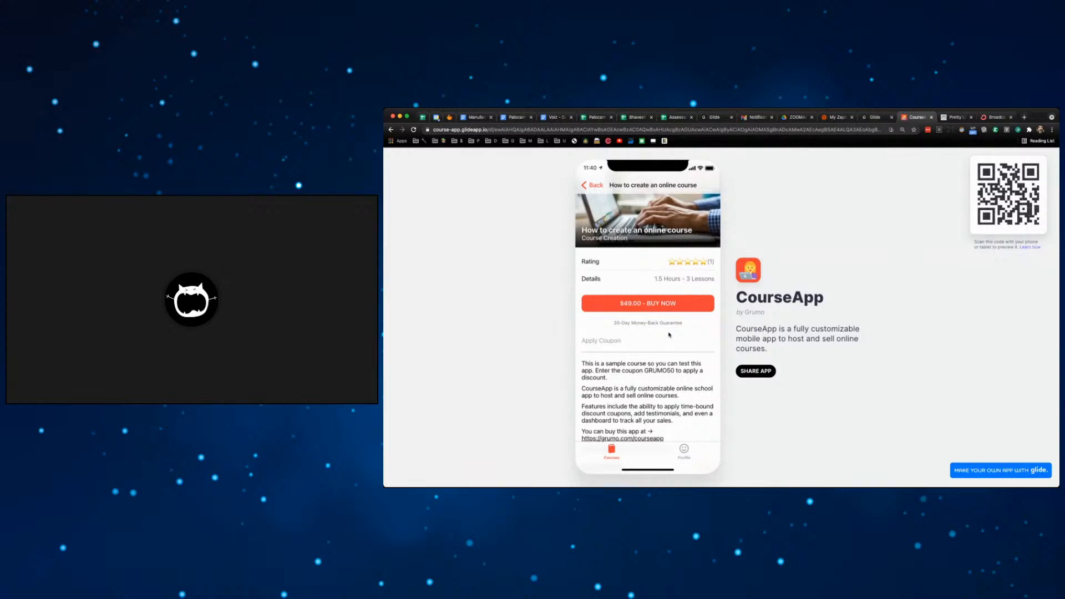
scroll(670, 335, "up", 2)
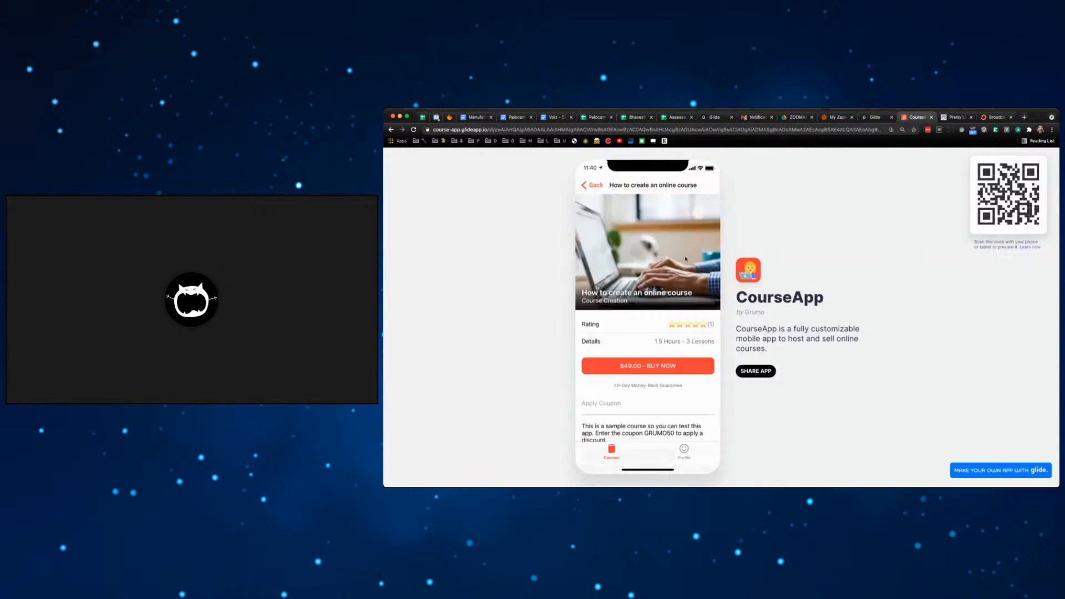
left_click(597, 187)
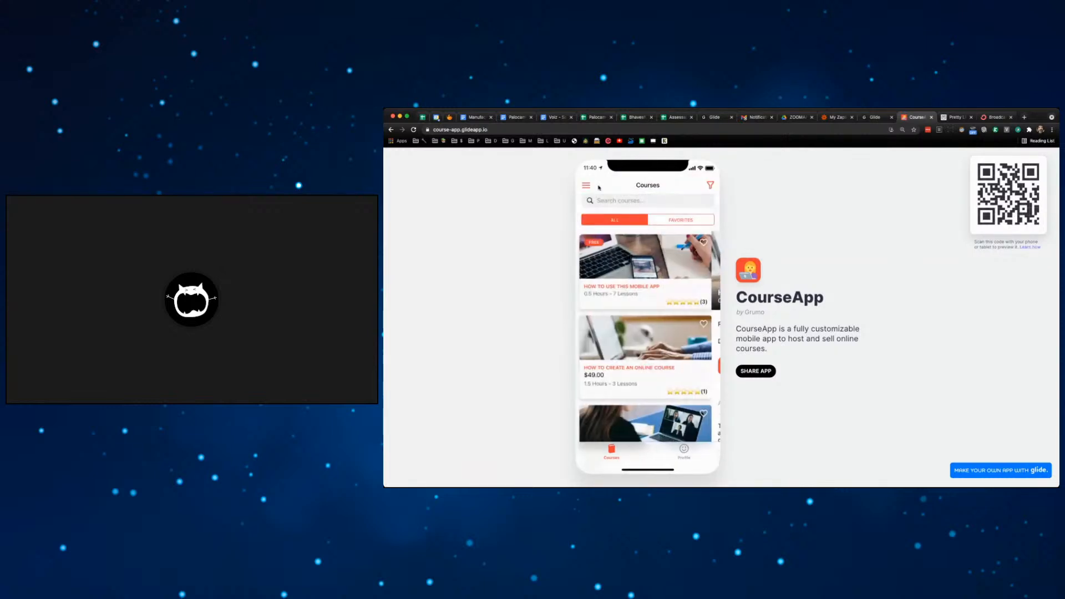
left_click(675, 262)
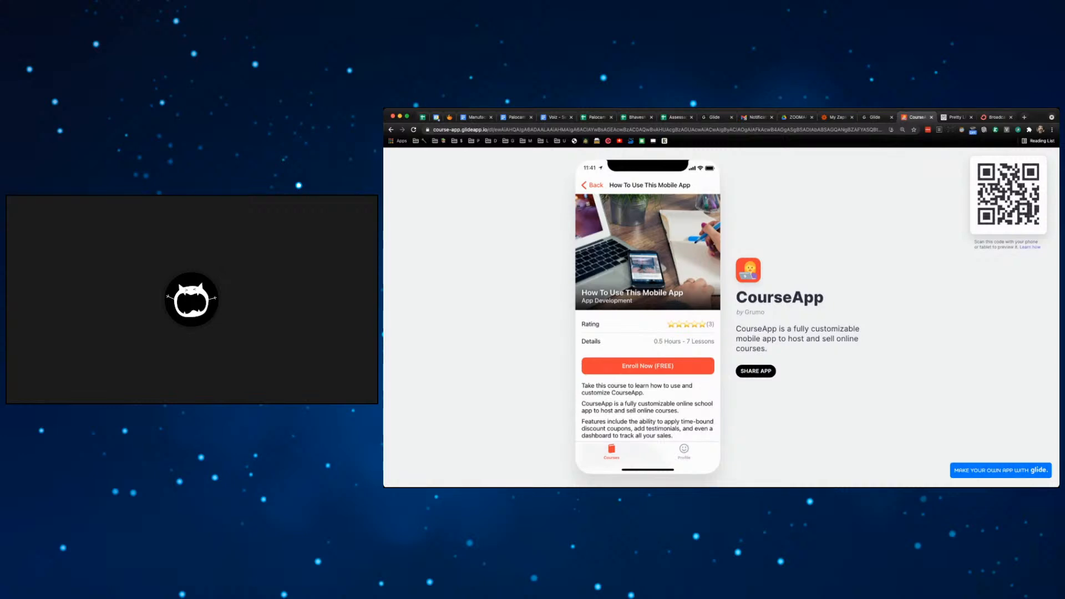
- Switch focus away from the browser with Super+Tab
key("super+Tab")
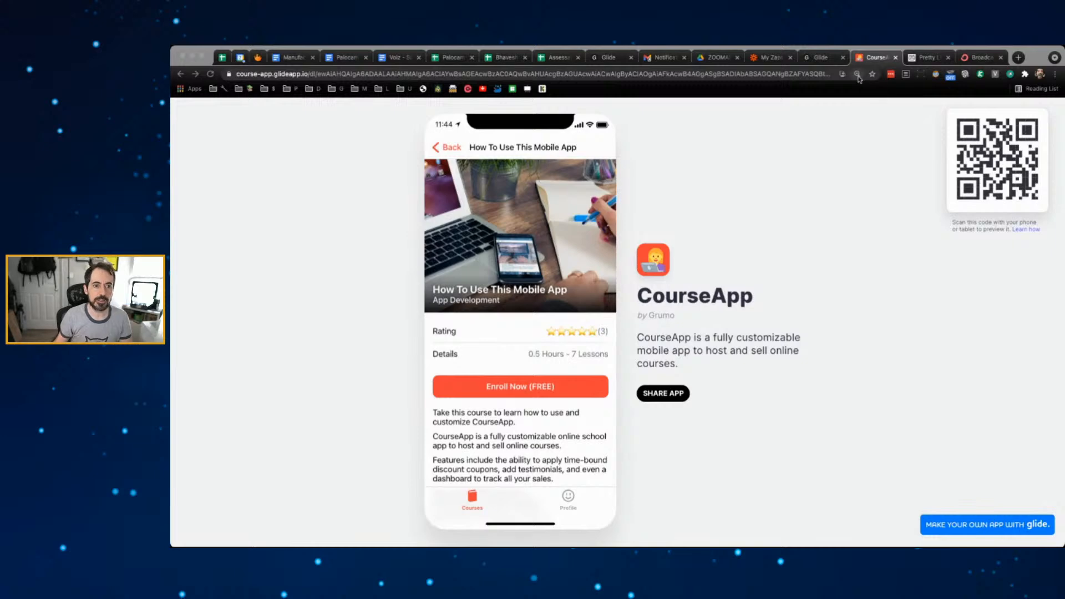
- Go to the grid of Glide apps and scroll through it
left_click(821, 58)
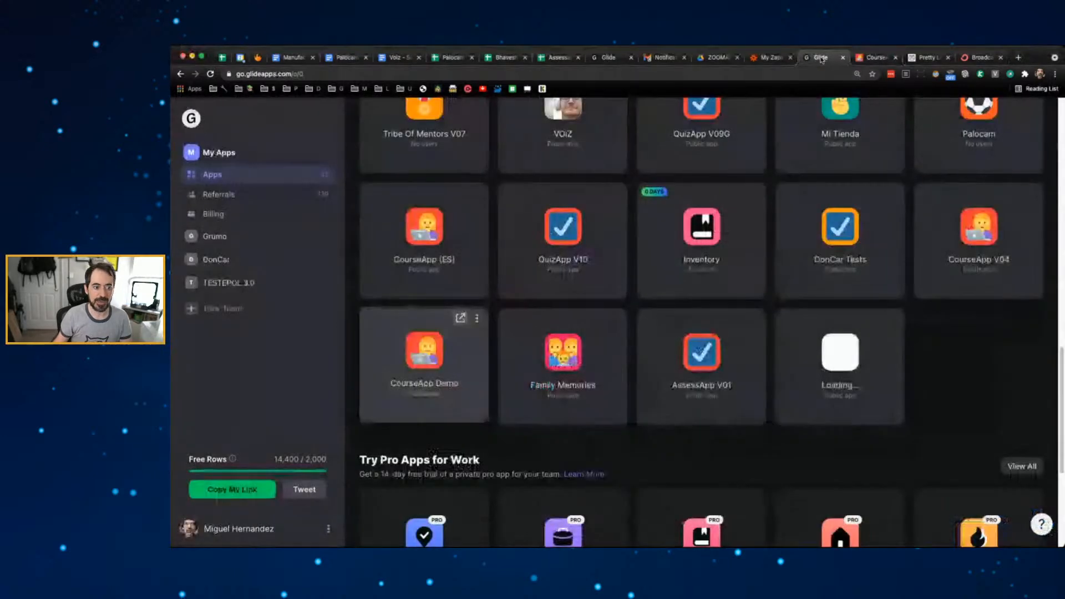
scroll(940, 237, "up", 10)
scroll(940, 237, "down", 5)
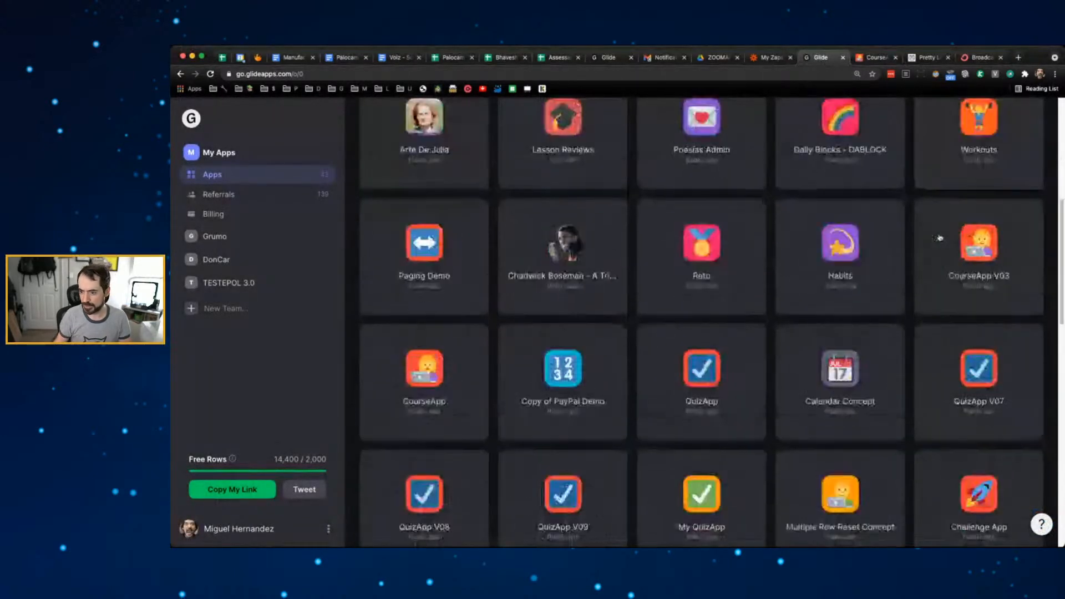
scroll(940, 237, "up", 3)
scroll(940, 237, "up", 3)
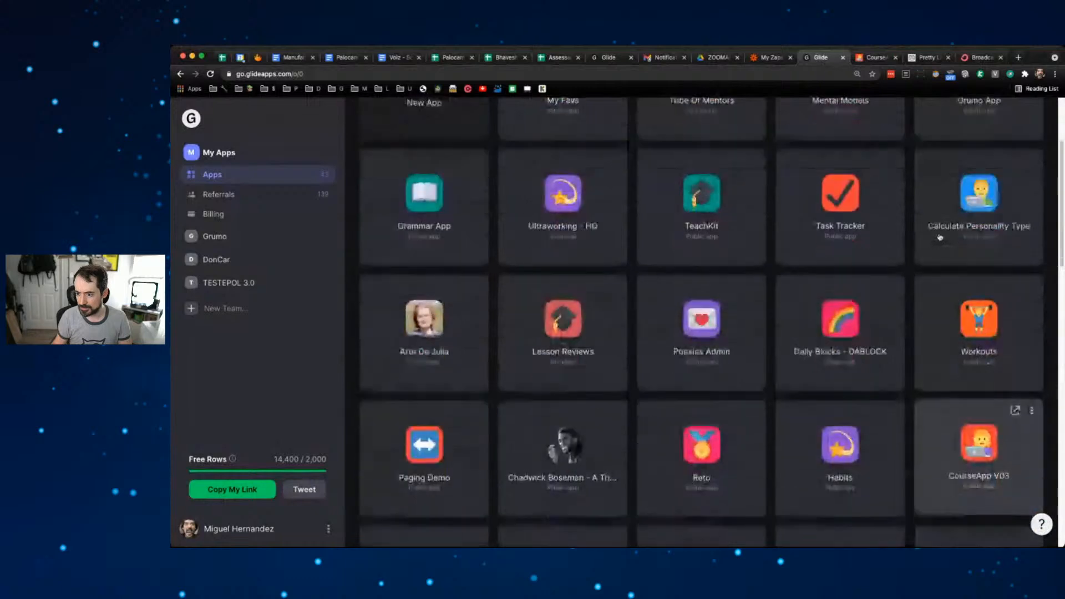
scroll(940, 238, "down", 3)
scroll(940, 237, "up", 3)
scroll(940, 237, "up", 3)
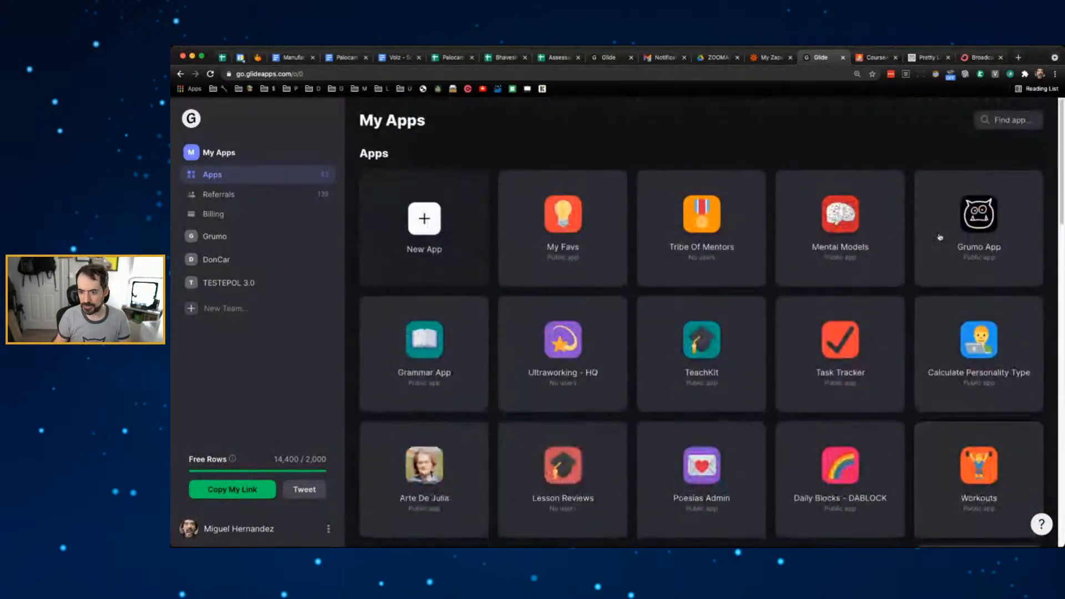
- Move between the CourseApp template page and the apps grid, ending on the WordPress Pretty Links list
left_click(932, 58)
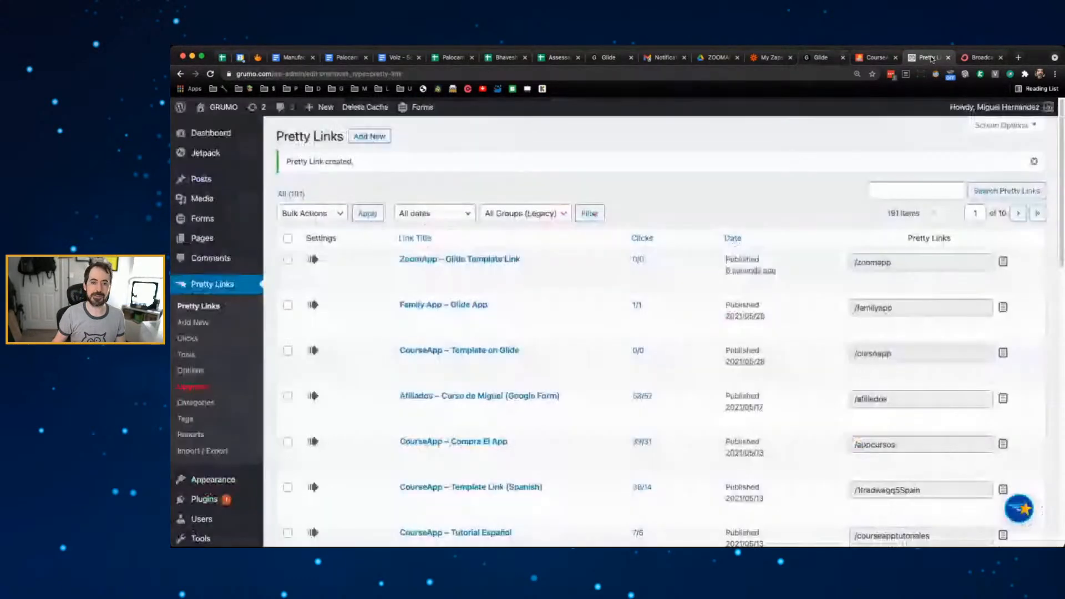
left_click(875, 58)
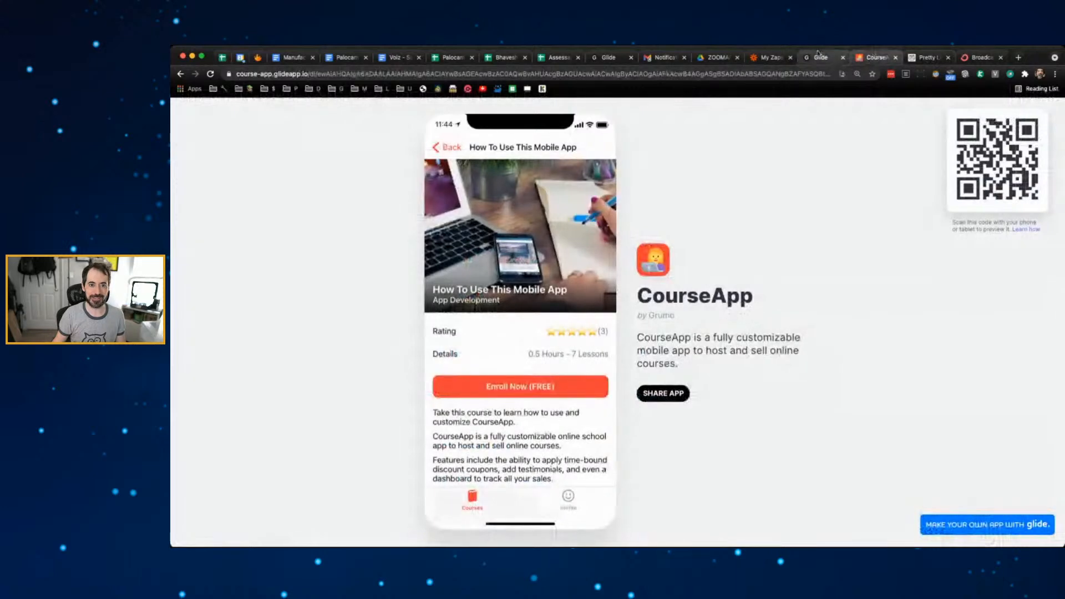
left_click(821, 57)
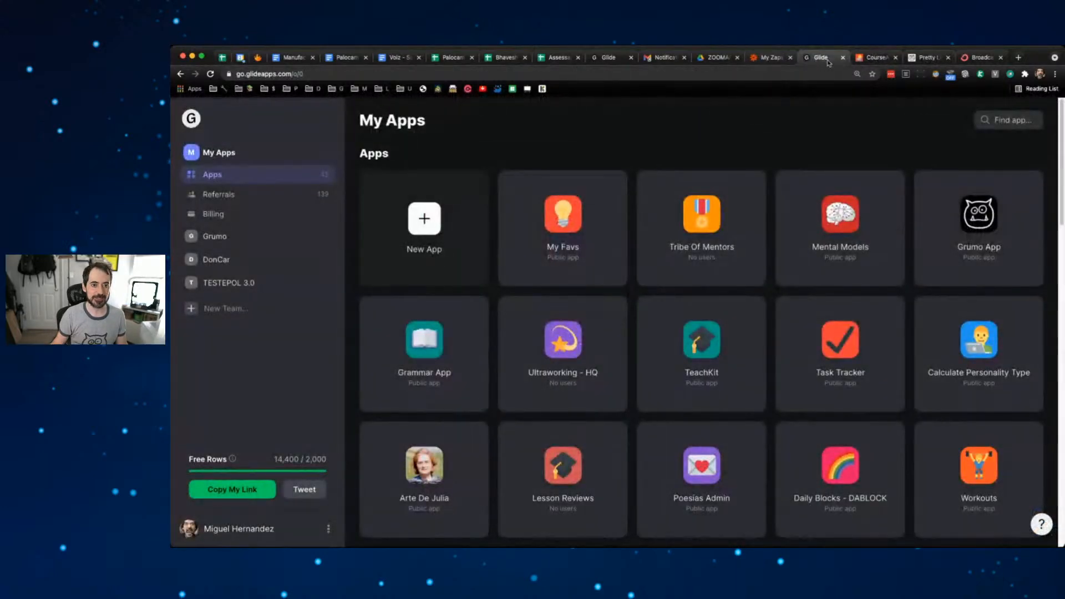
left_click(875, 57)
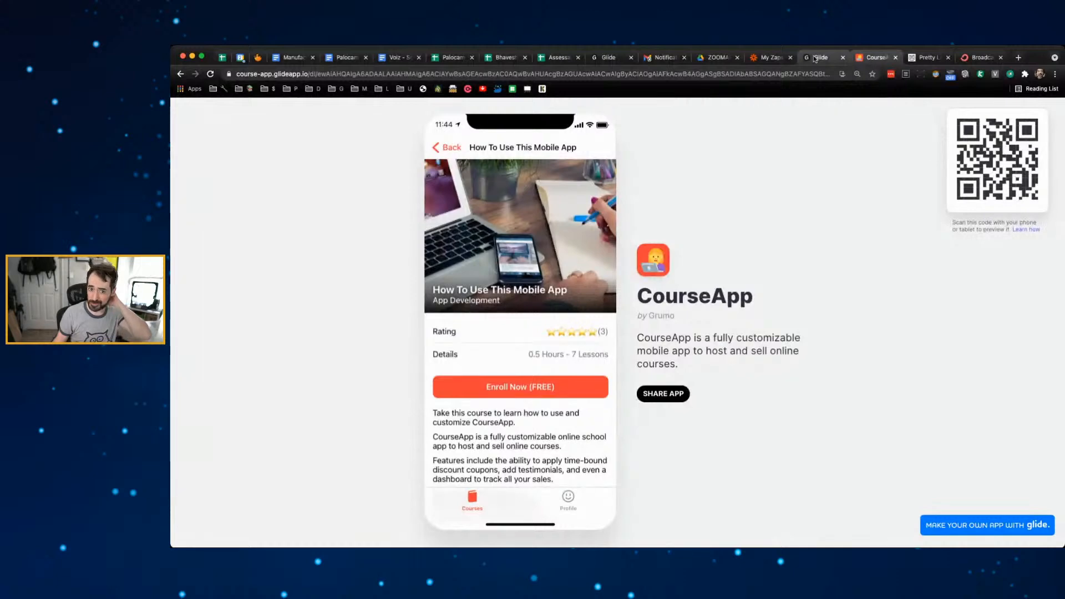
left_click(936, 58)
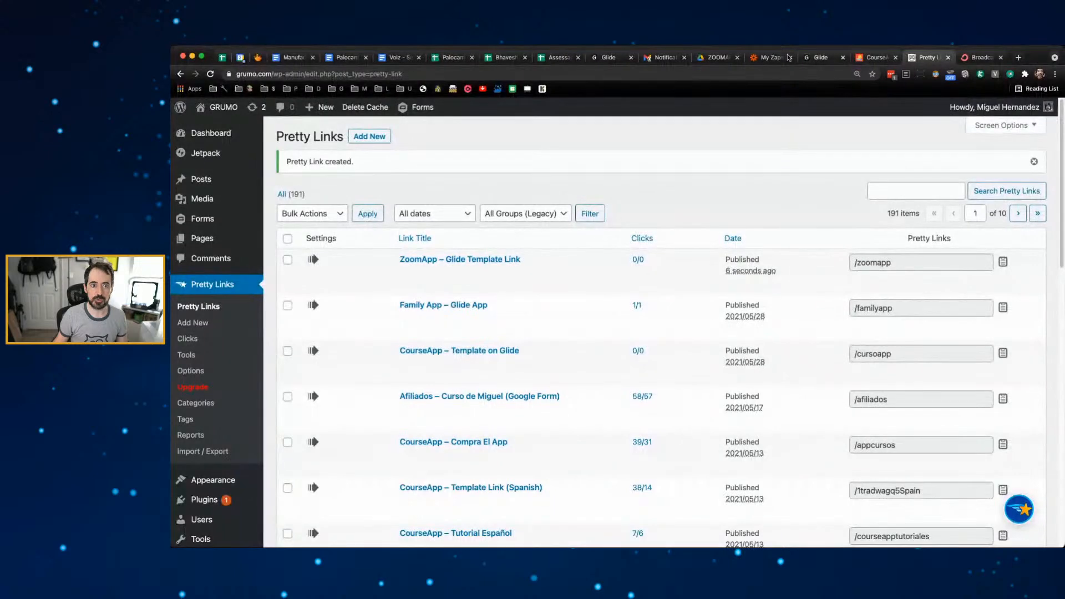
- In the ZOOMAPP Google Drive folder, create a new blank Google Sheets spreadsheet
left_click(717, 58)
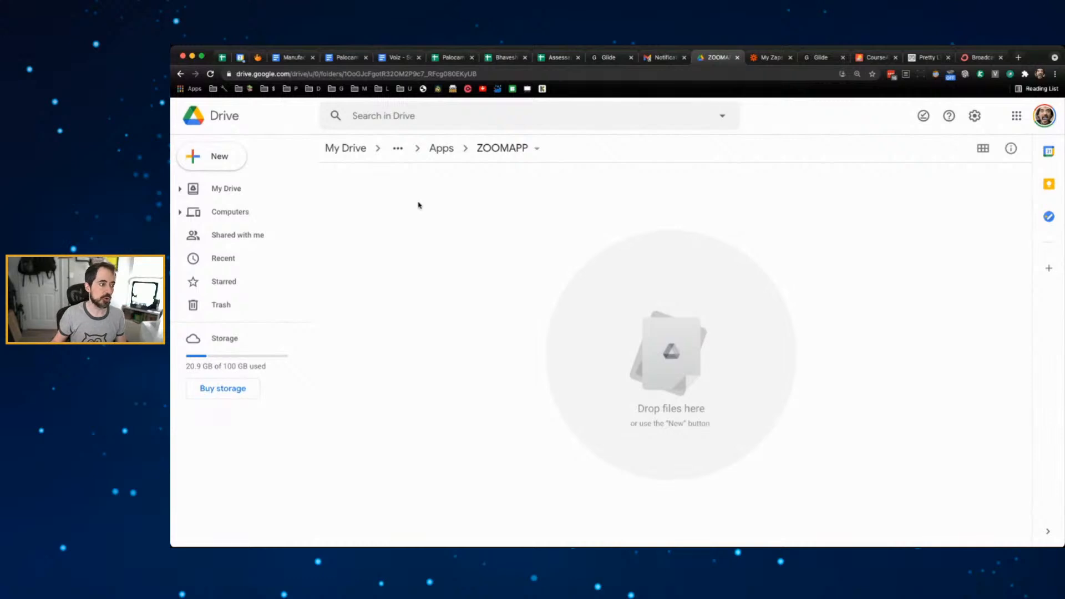
left_click(209, 161)
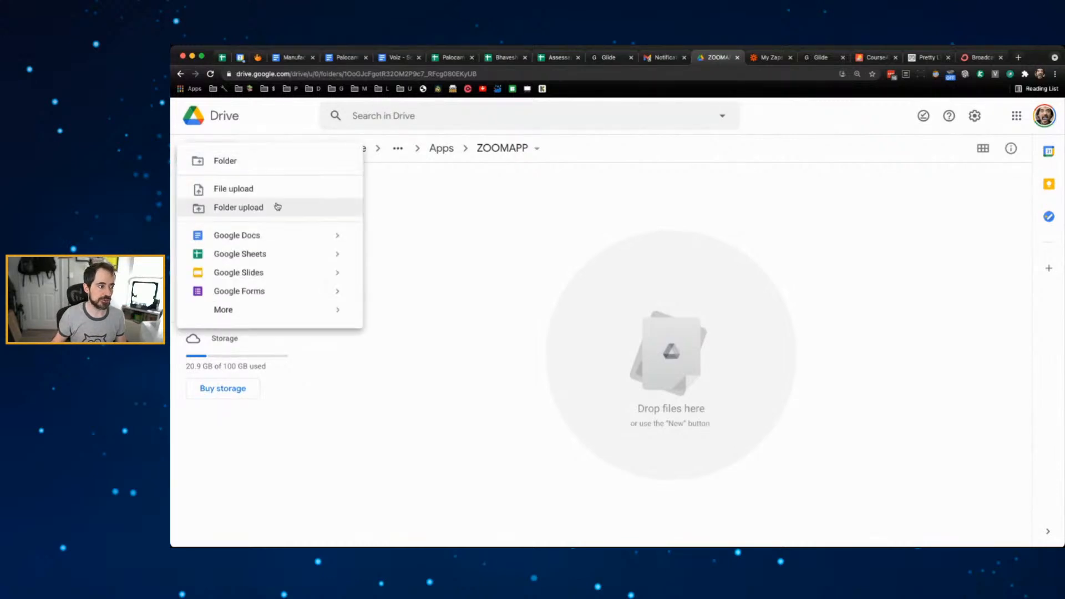
left_click(263, 259)
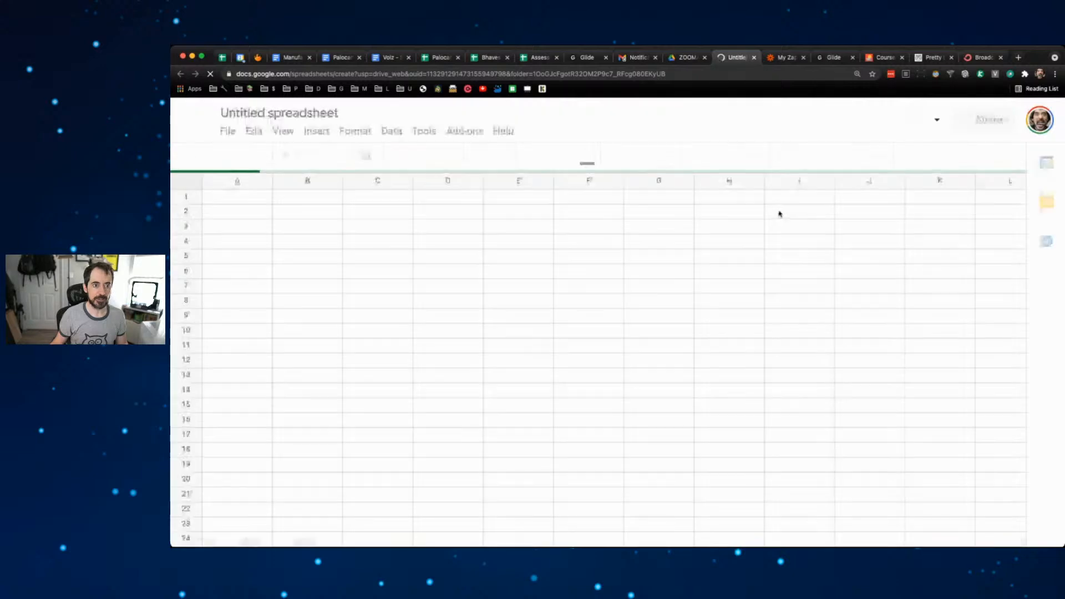
- Change the 'Untitled spreadsheet' title to 'Zoomapp'
left_click(325, 113)
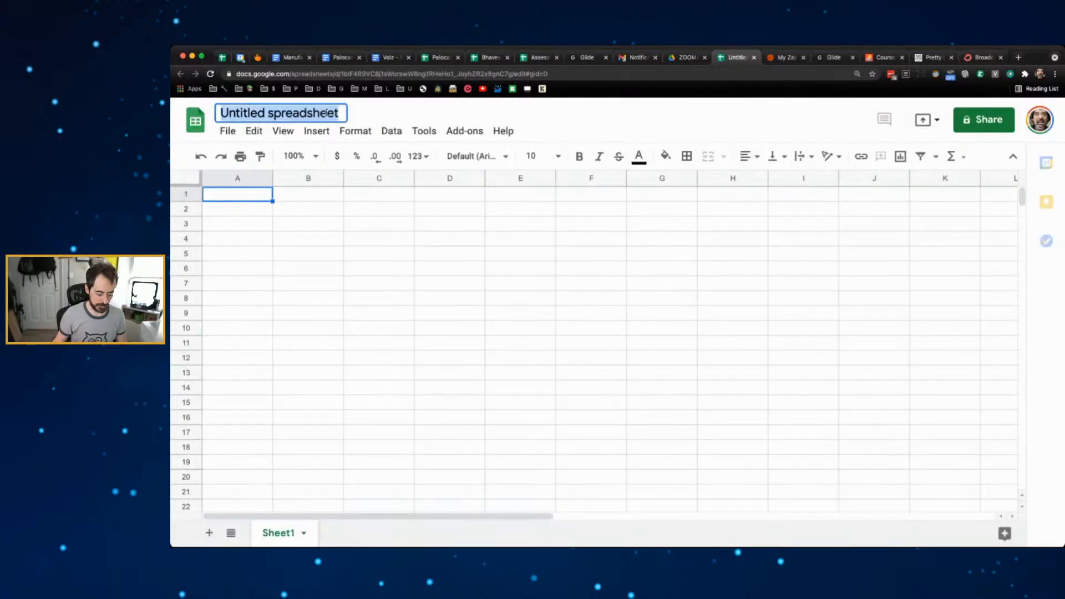
type("Zo")
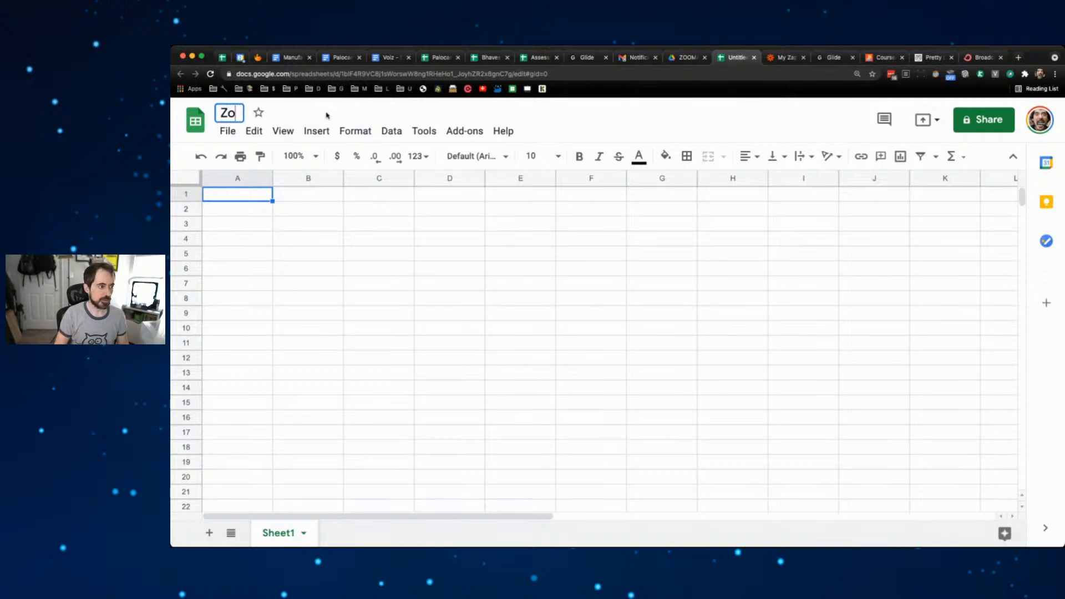
type("oApp")
key("BackSpace")
key("BackSpace")
key("BackSpace")
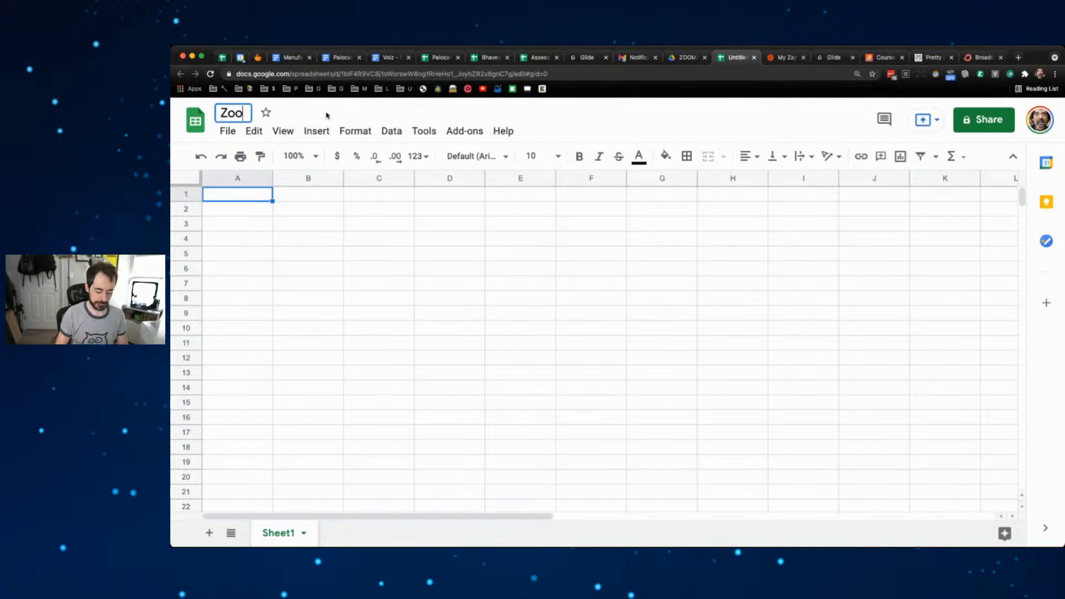
type("mapp")
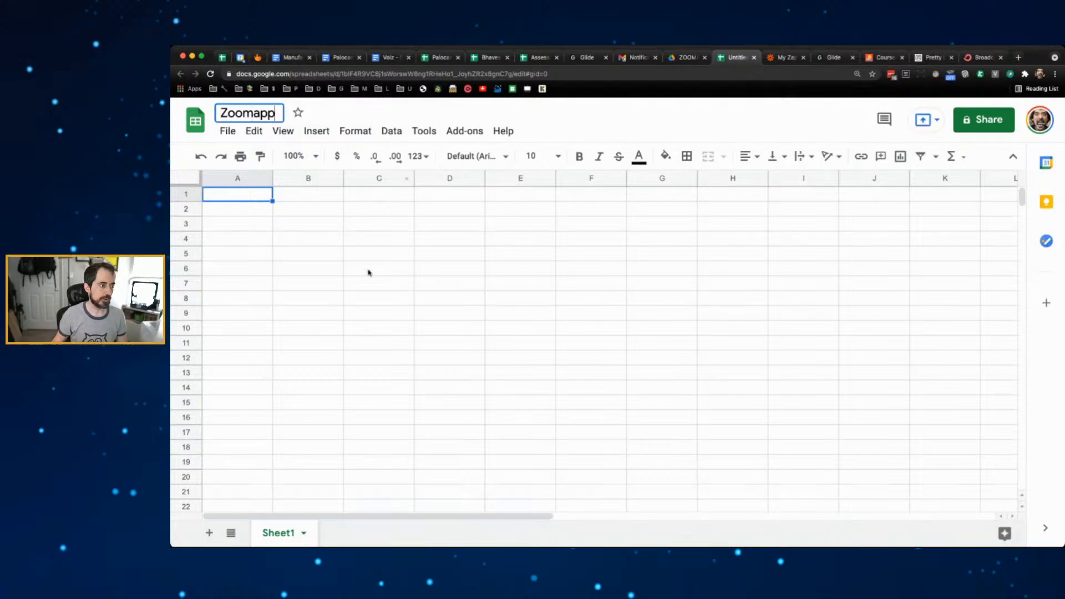
left_click(368, 272)
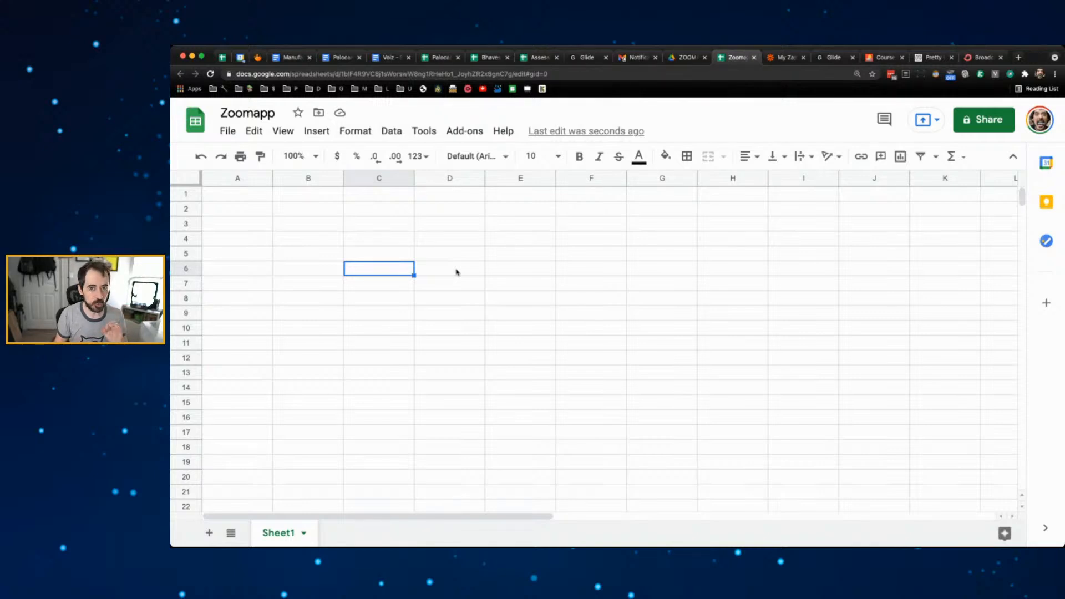
- Rename the Sheet1 tab to 'Classes'
double_click(275, 533)
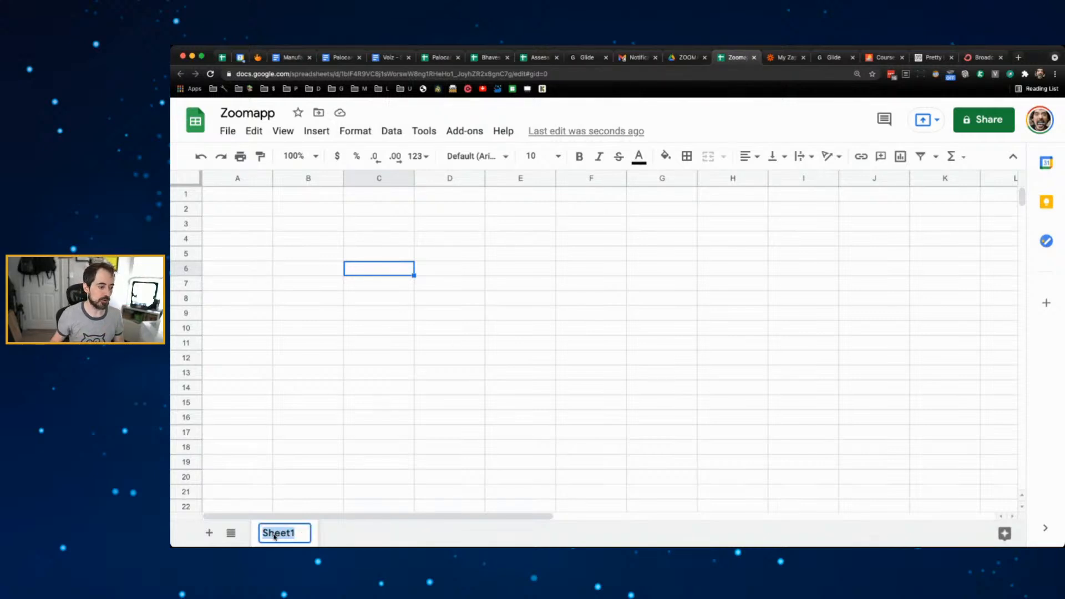
type("Classes")
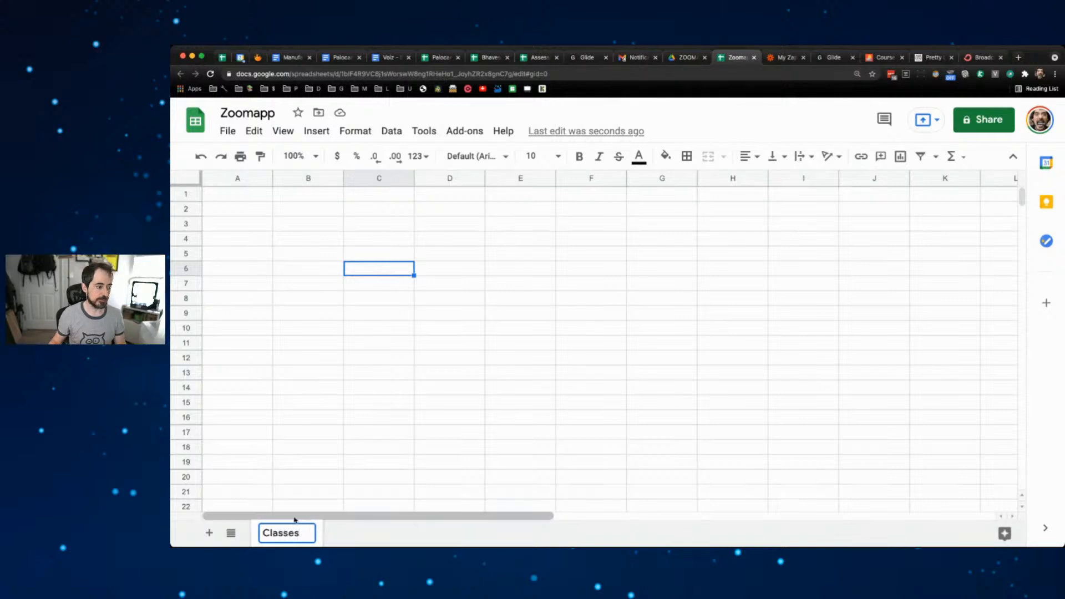
left_click(308, 492)
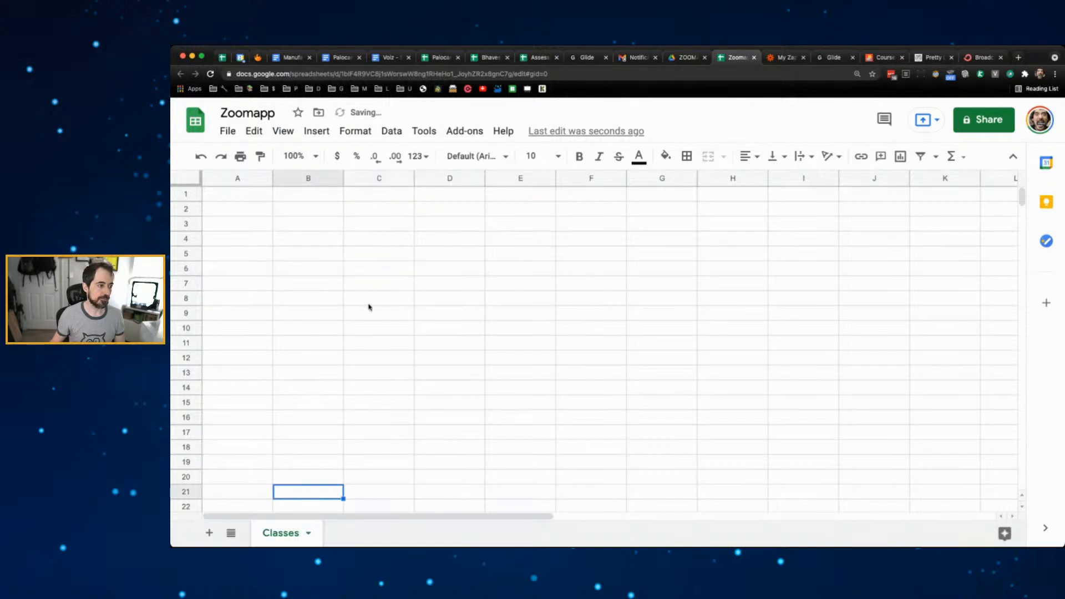
- Enter the headers Title, Description, Price and Picture in cells A1–D1
left_click(237, 197)
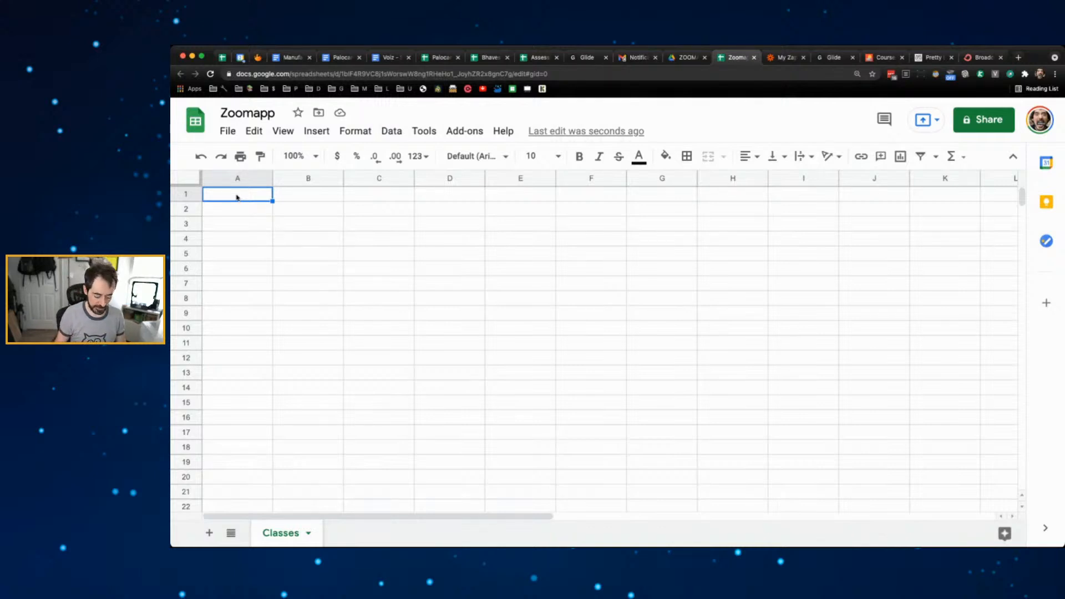
type("Title")
key("Tab")
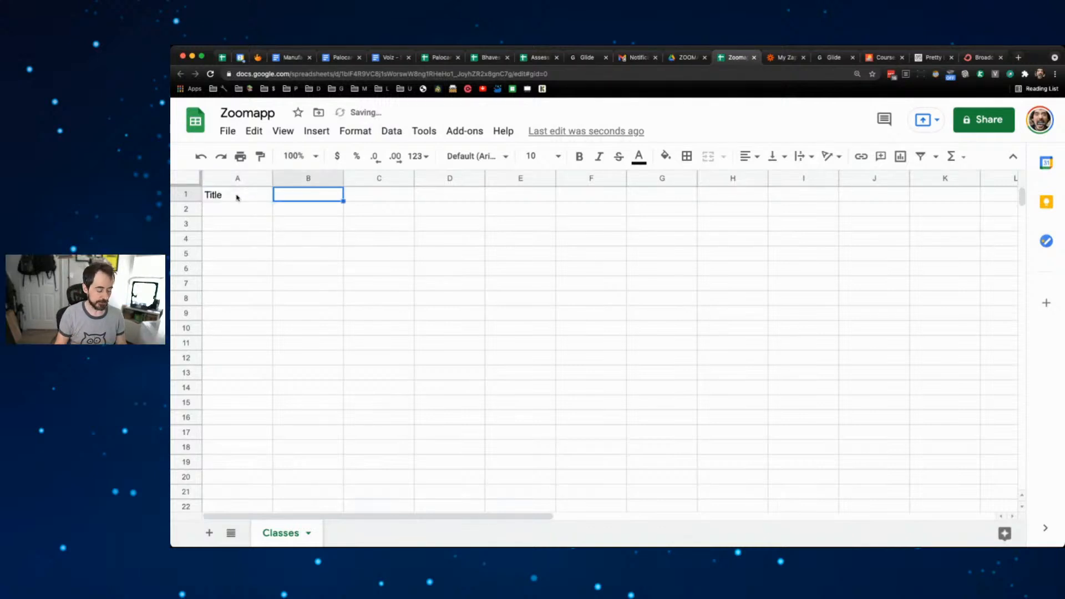
type("Descrop")
key("BackSpace")
key("BackSpace")
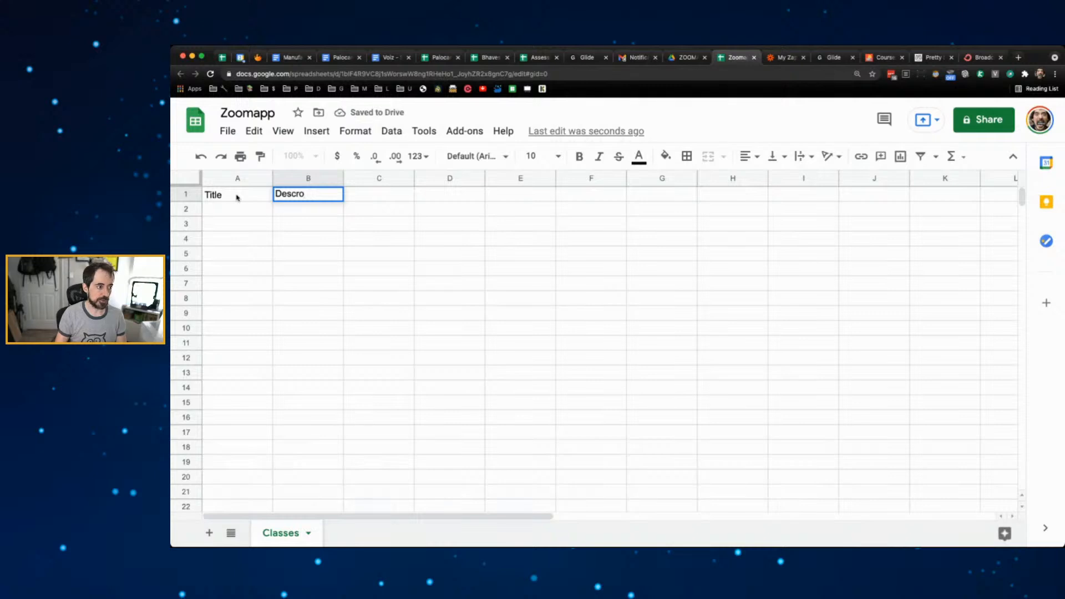
type("iption")
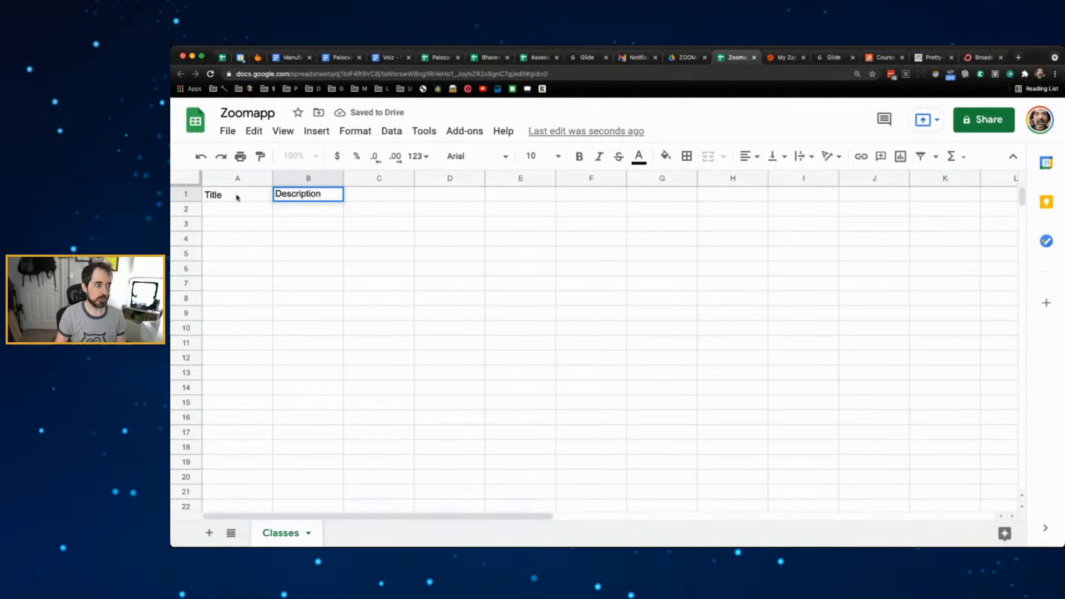
key("Tab")
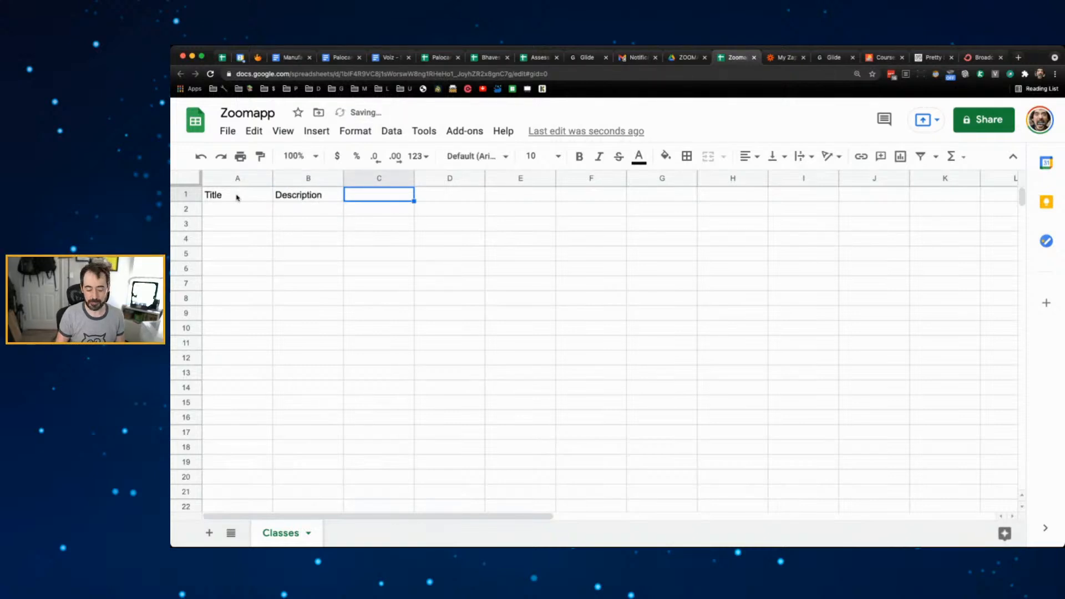
type("Price")
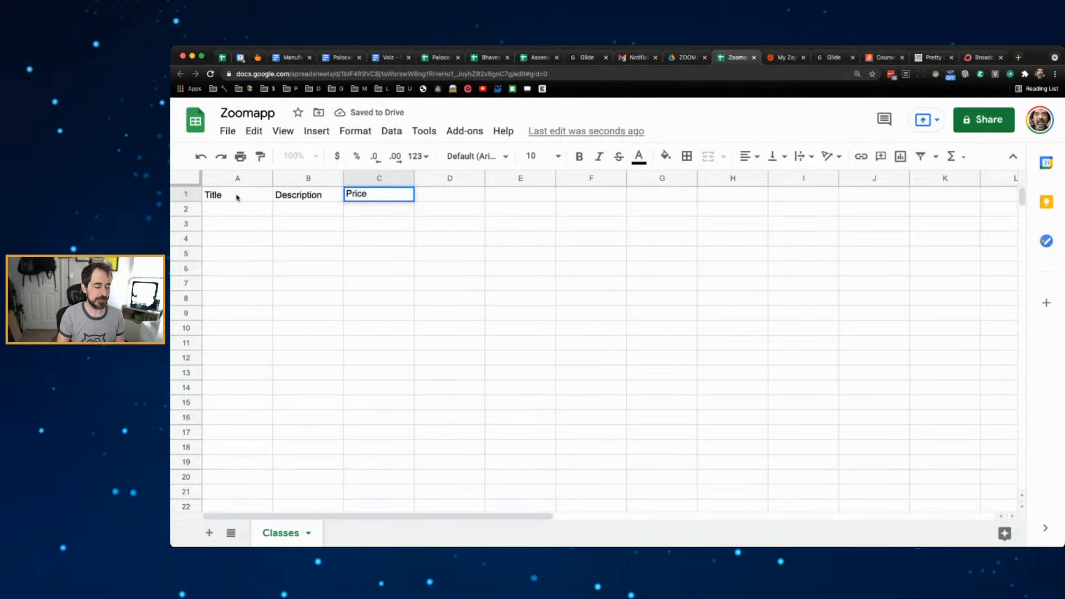
key("Tab")
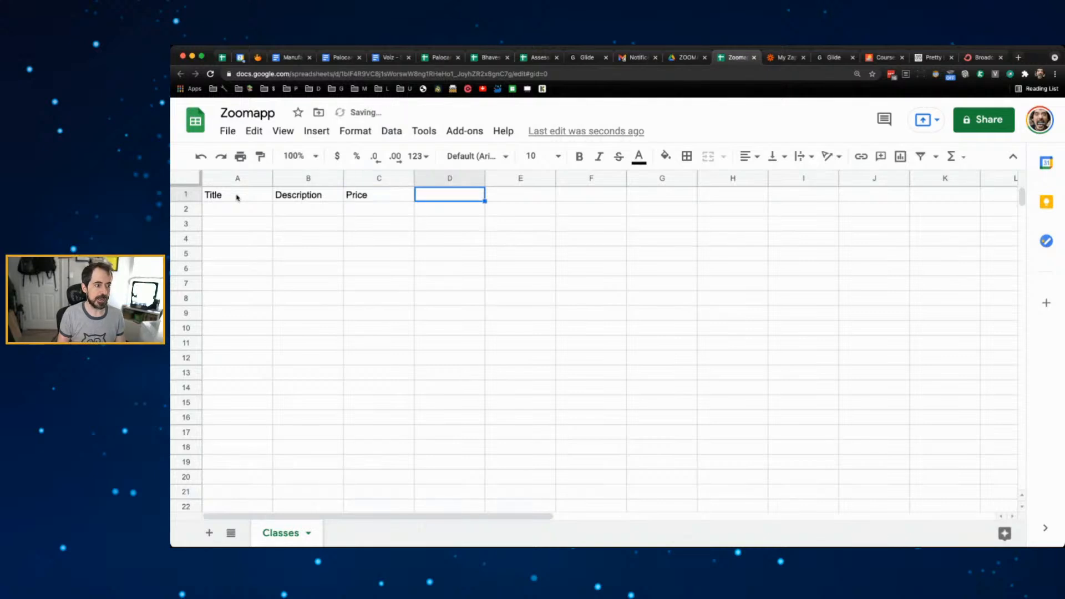
type("Picture")
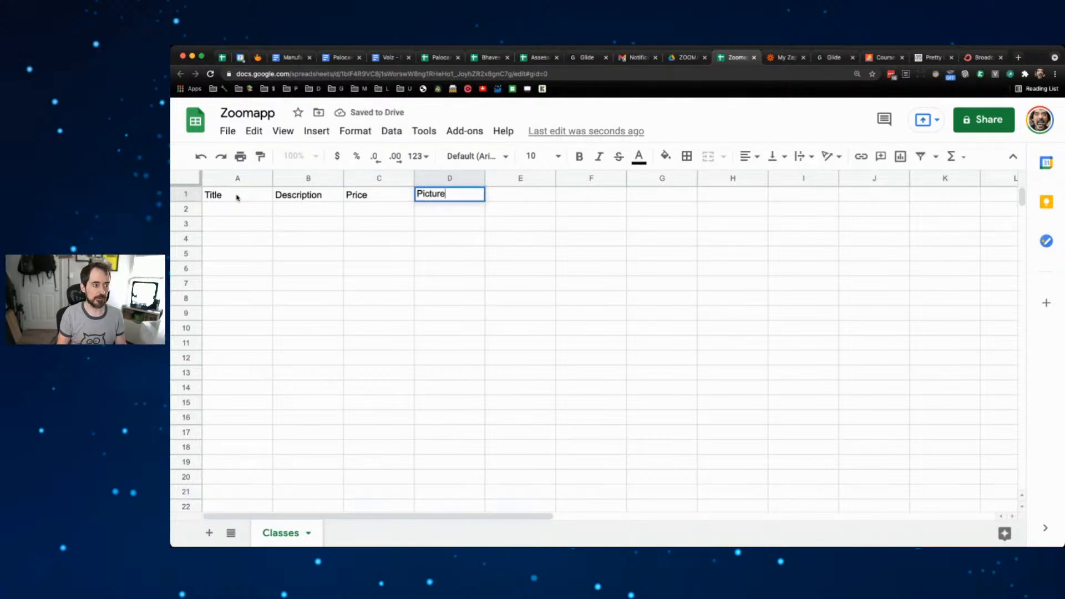
key("Tab")
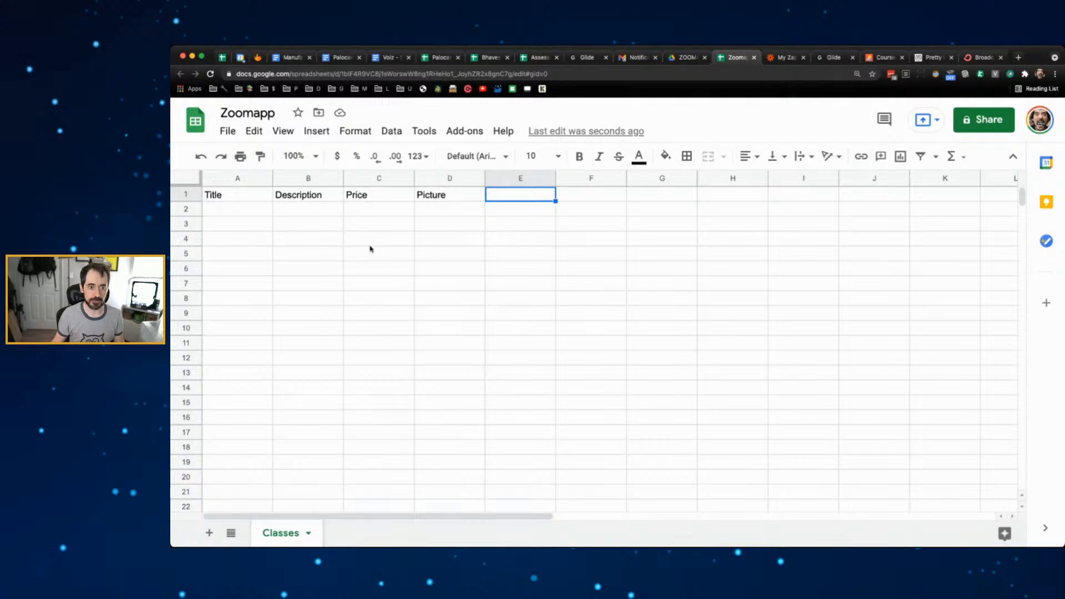
- Delete the unused columns G through Z
left_click(663, 244)
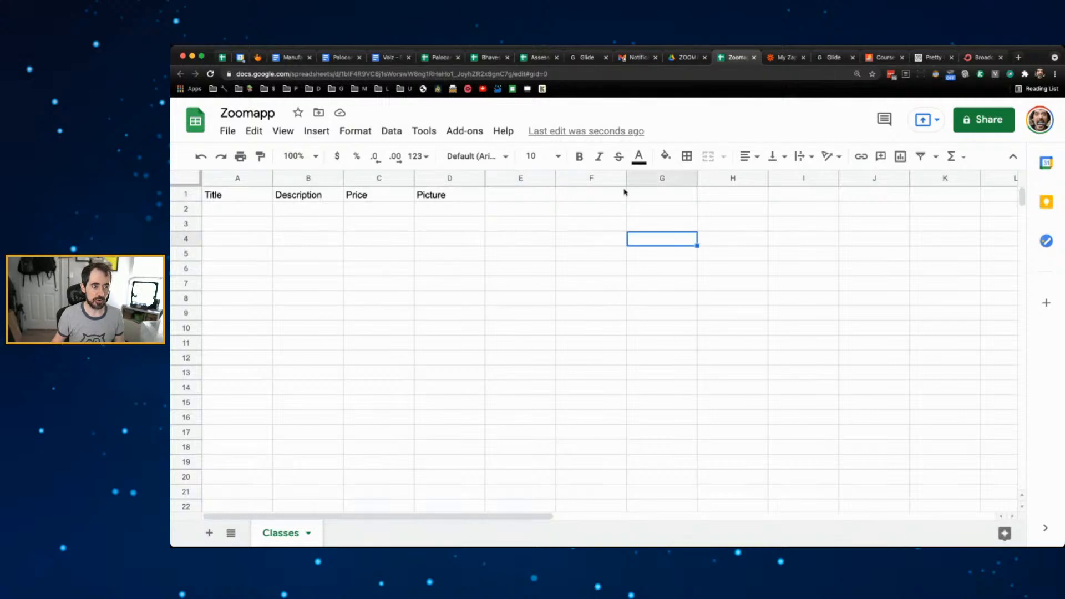
left_click_drag(661, 178, 944, 176)
right_click(873, 178)
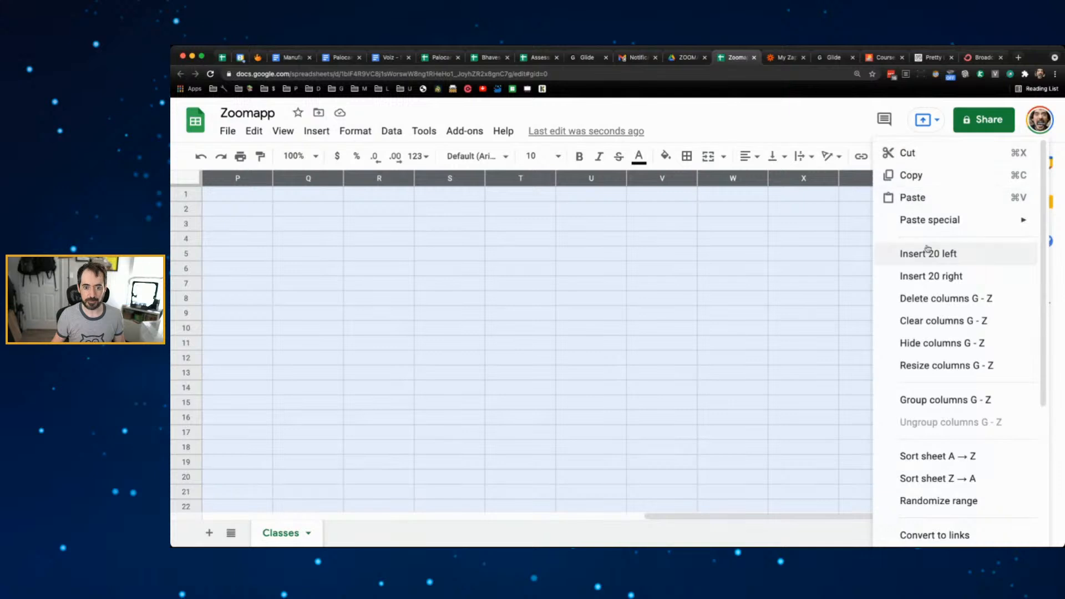
left_click(924, 299)
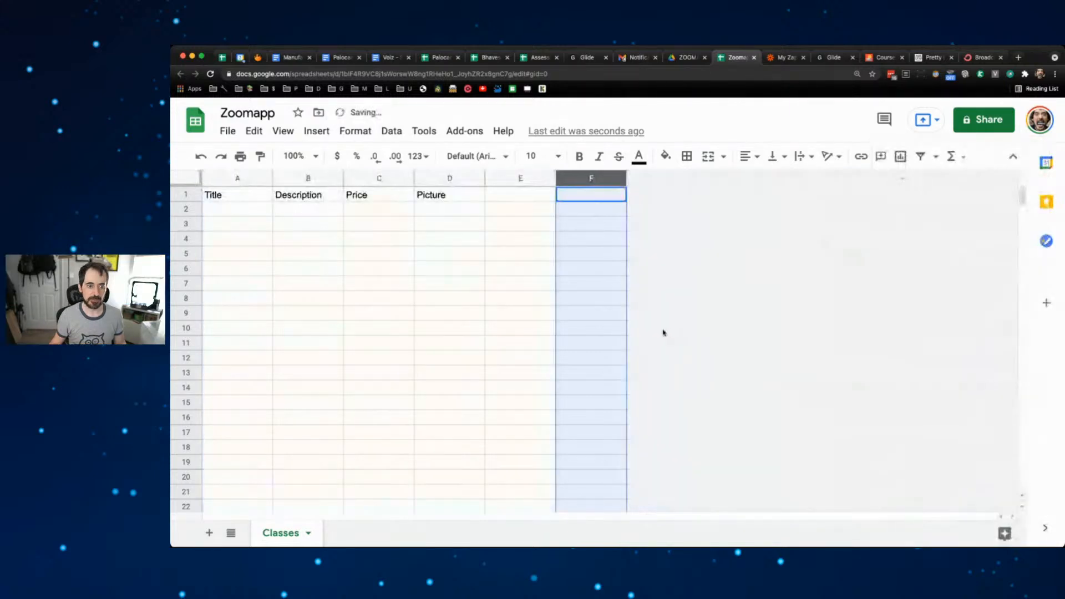
- Delete the unused rows 17 through 1000
left_click(184, 435)
scroll(451, 404, "down", 20)
scroll(452, 405, "down", 20)
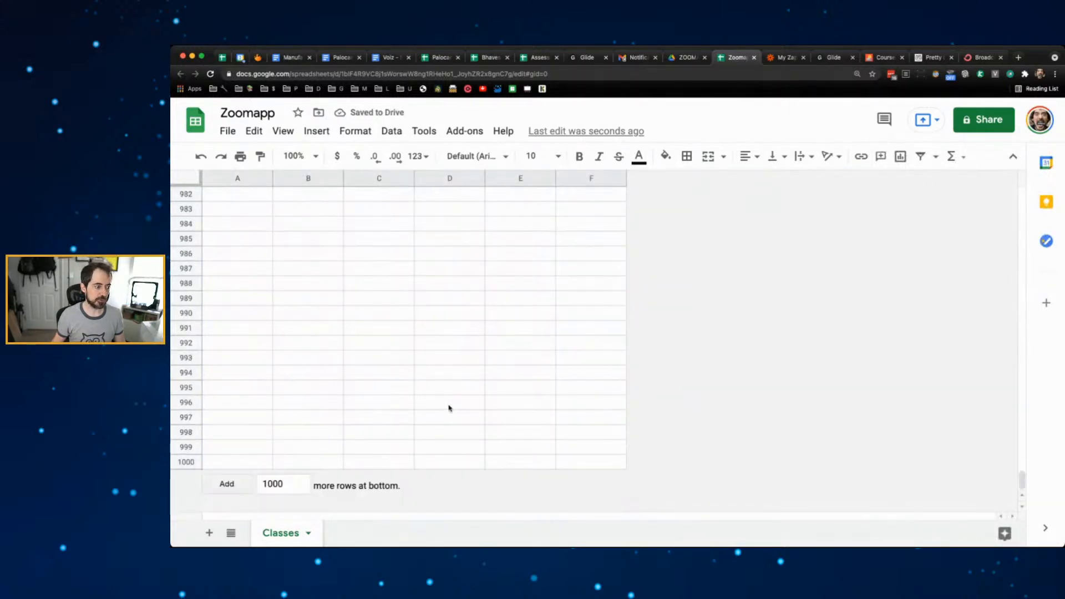
left_click(191, 461, "shift")
right_click(192, 460)
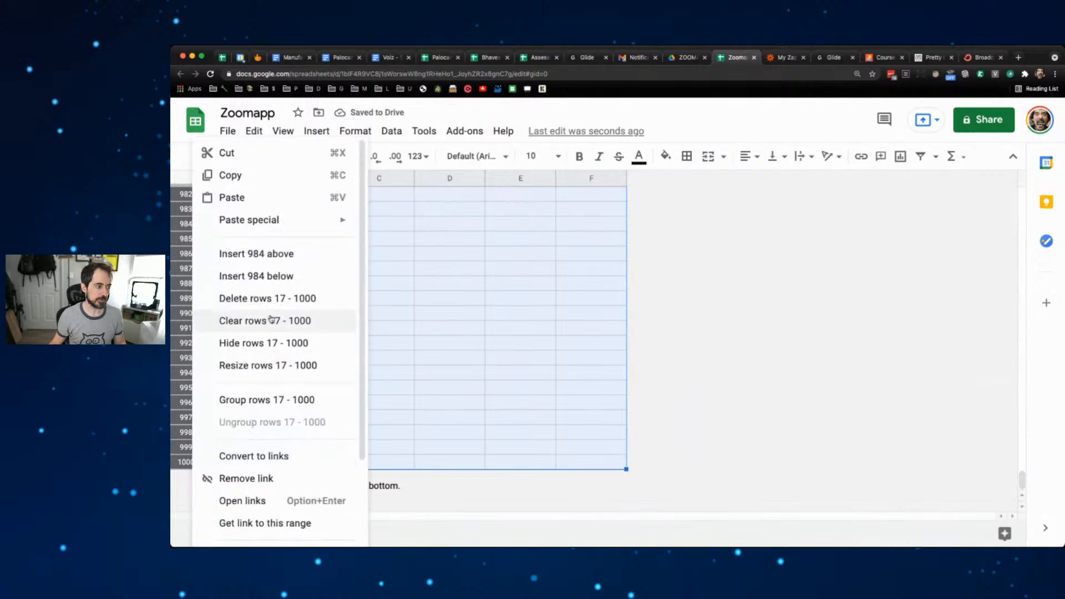
left_click(282, 298)
left_click(493, 255)
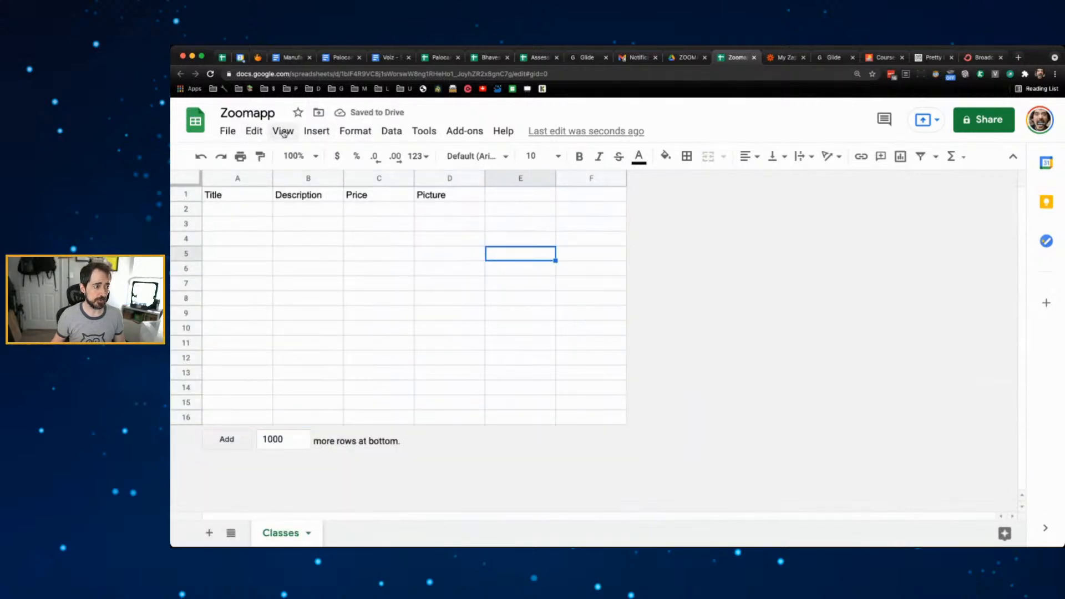
- Freeze row 1 so the headers stay visible
left_click(283, 130)
mouse_move(325, 157)
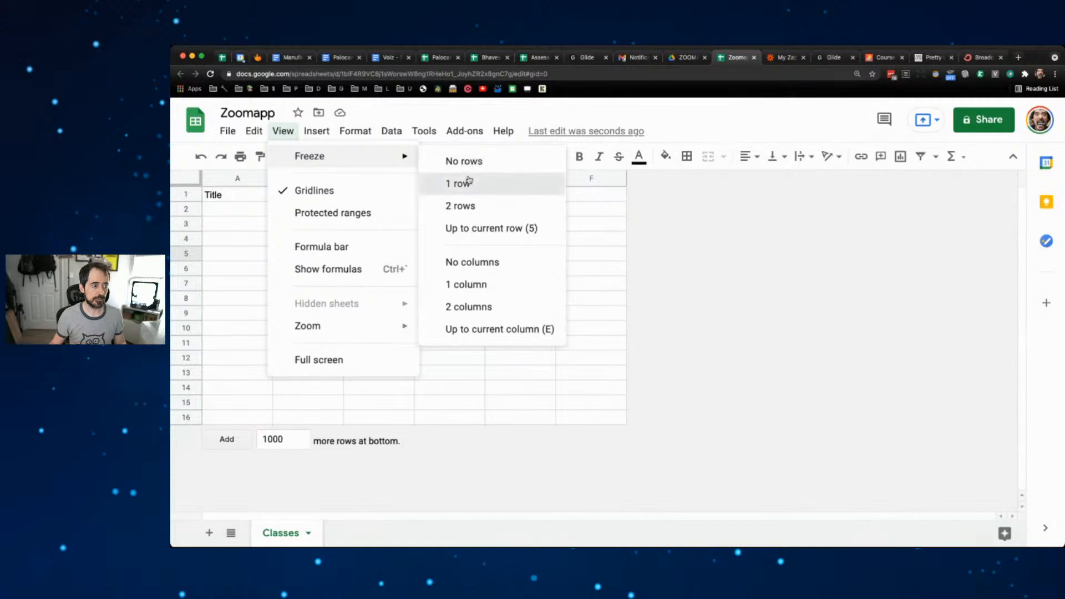
left_click(461, 183)
- Make the header row bold and fill it light blue
left_click(192, 194)
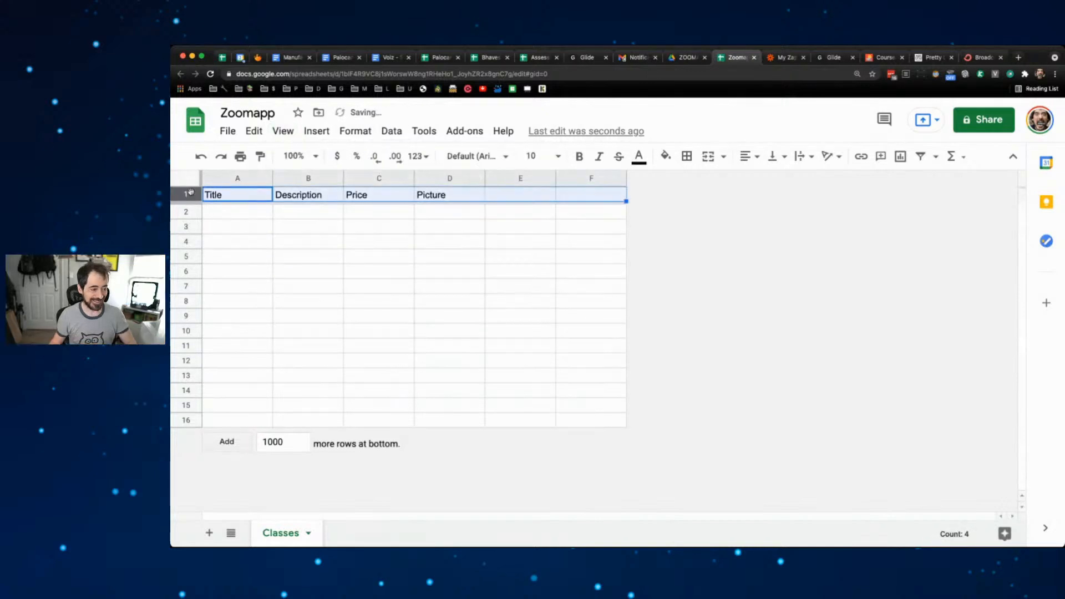
key("super+b")
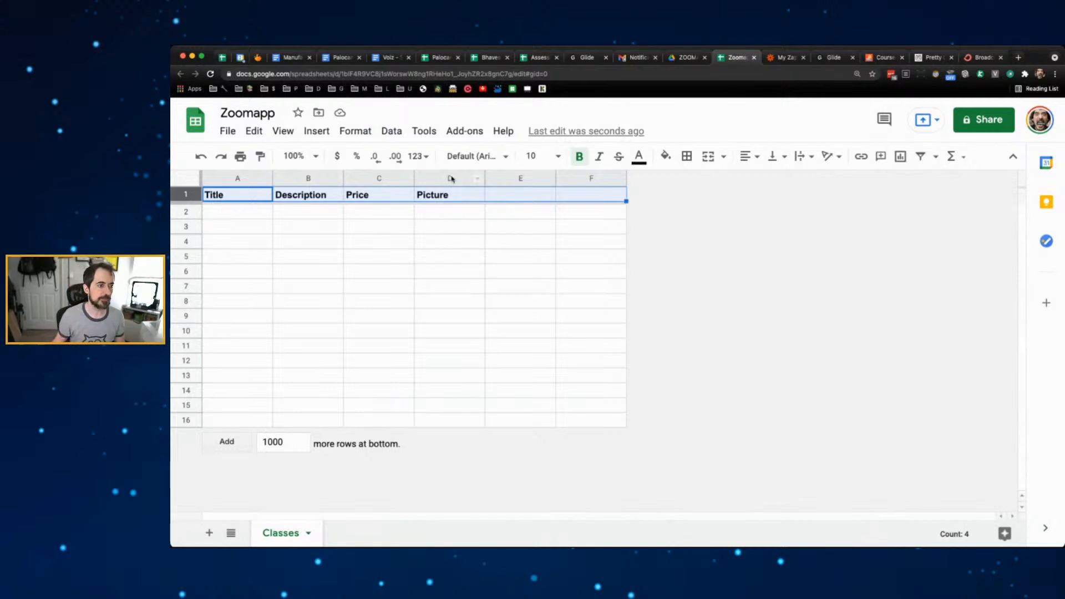
left_click(669, 158)
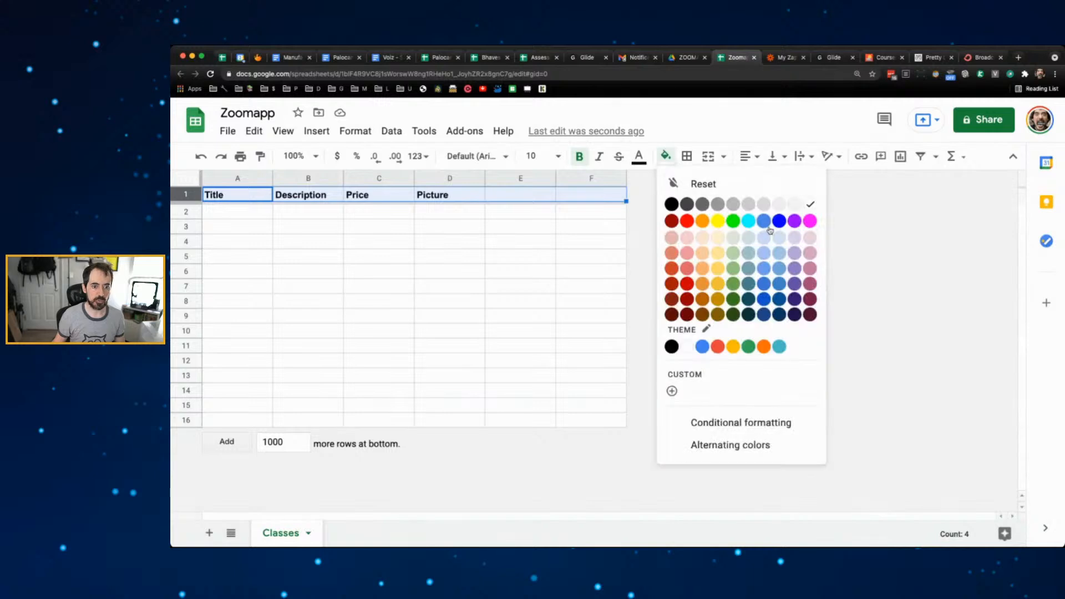
left_click(781, 242)
left_click(447, 242)
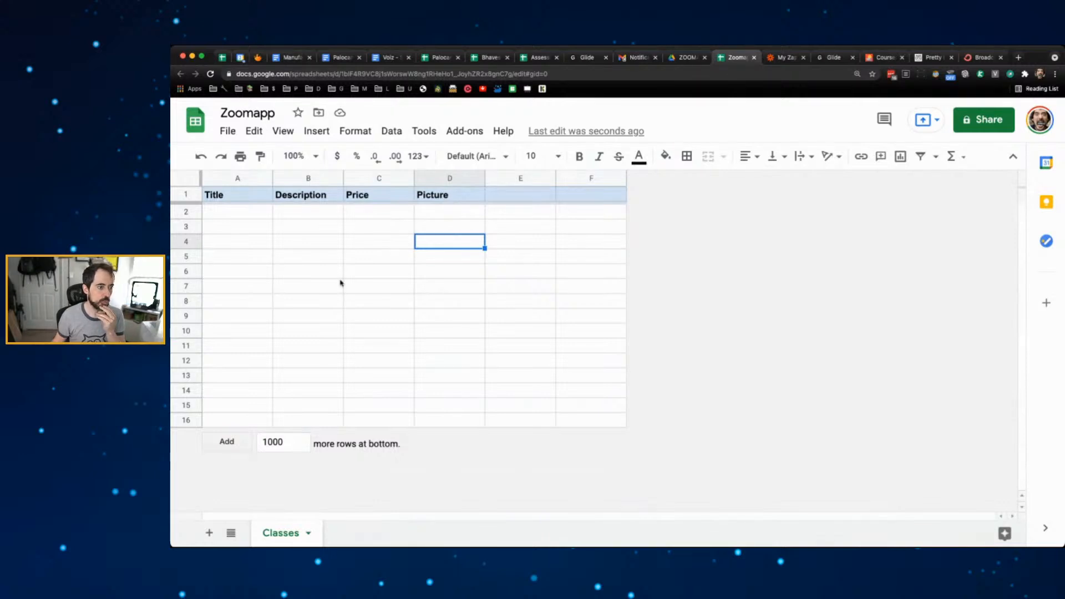
left_click(308, 533)
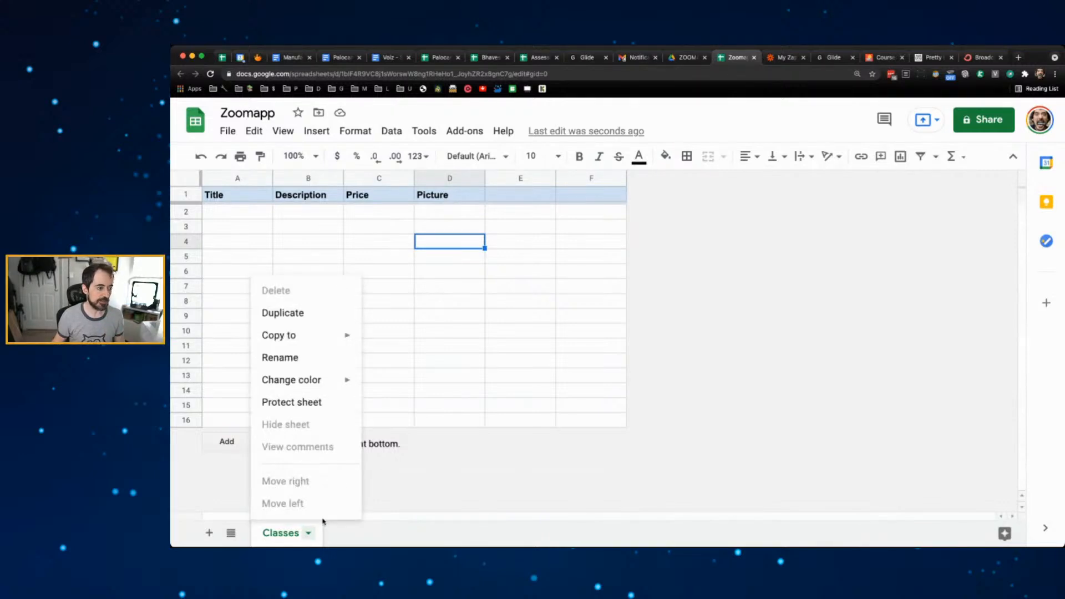
- Duplicate the Classes sheet with its formatted headers and rename the copy 'Users'
left_click(300, 315)
double_click(373, 532)
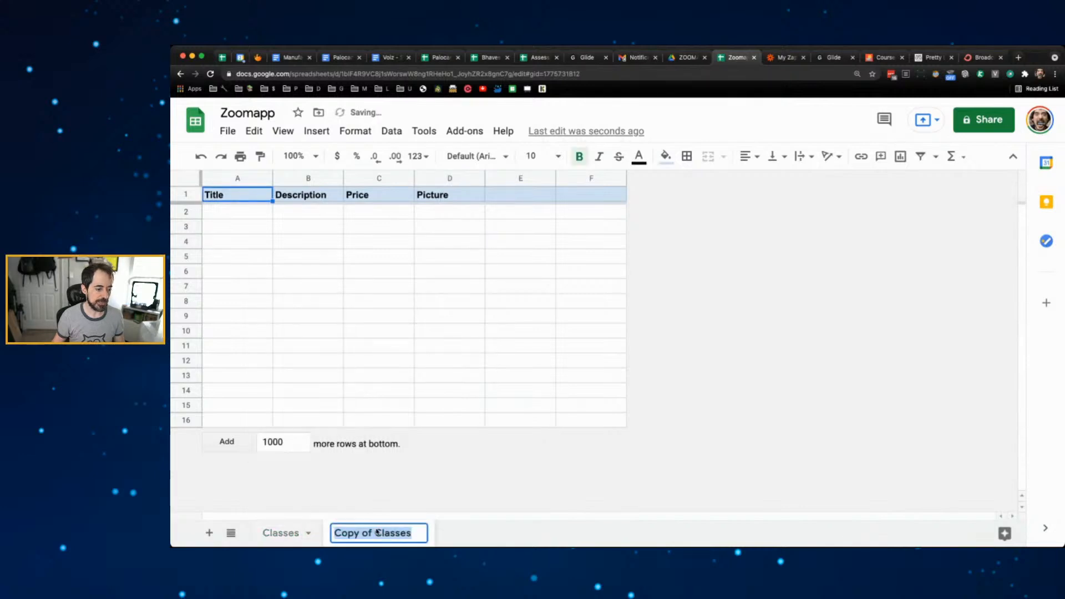
type("Users")
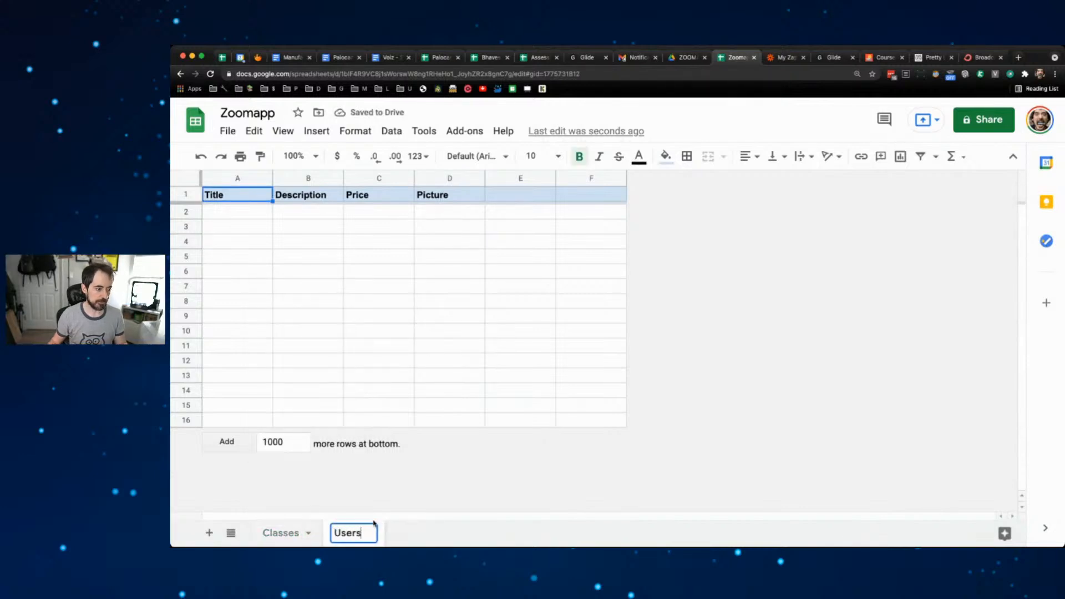
left_click(413, 360)
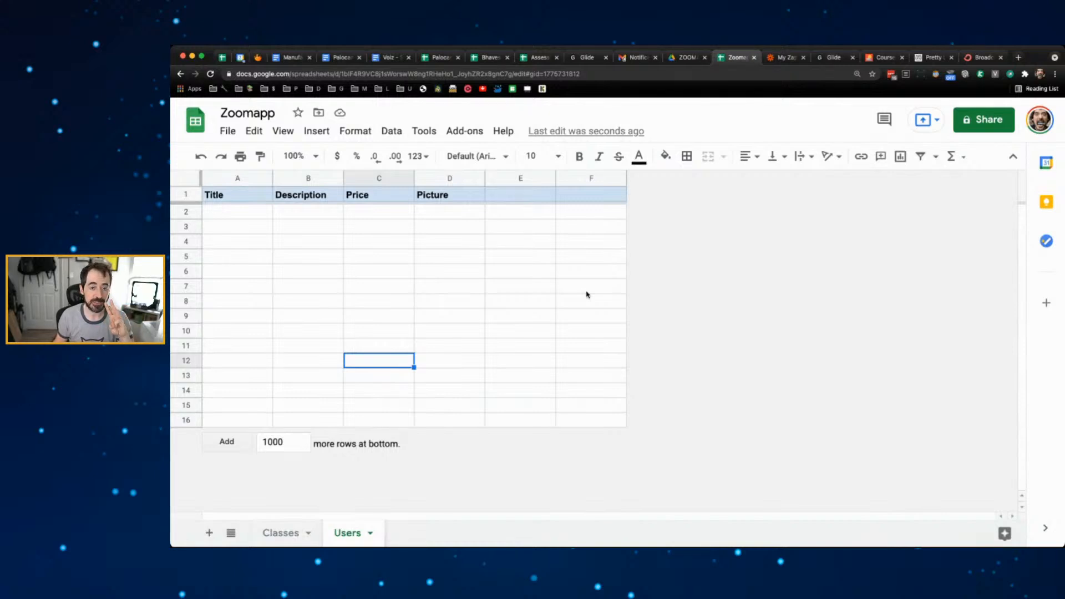
- Rename the A1 and B1 headers from Title and Description to Name and Email
left_click(231, 193)
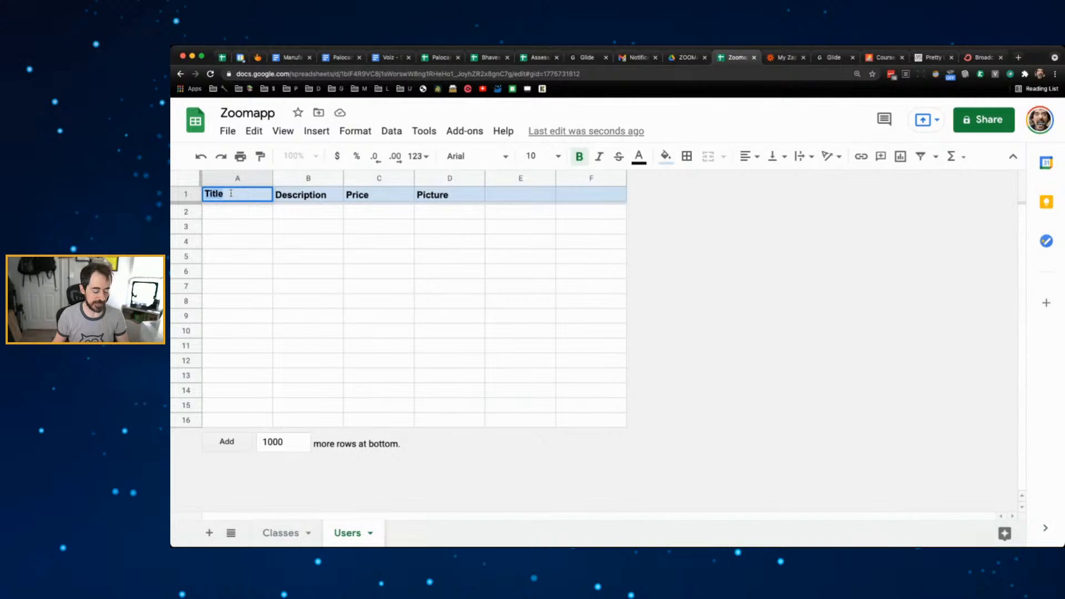
type("Nme")
key("BackSpace")
key("BackSpace")
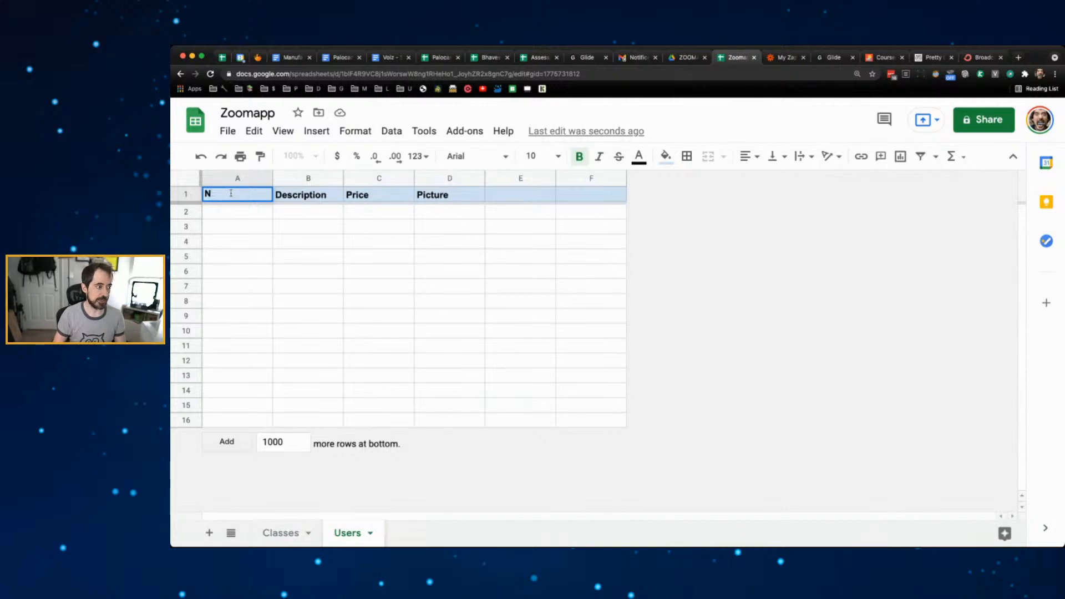
type("ame")
left_click(294, 196)
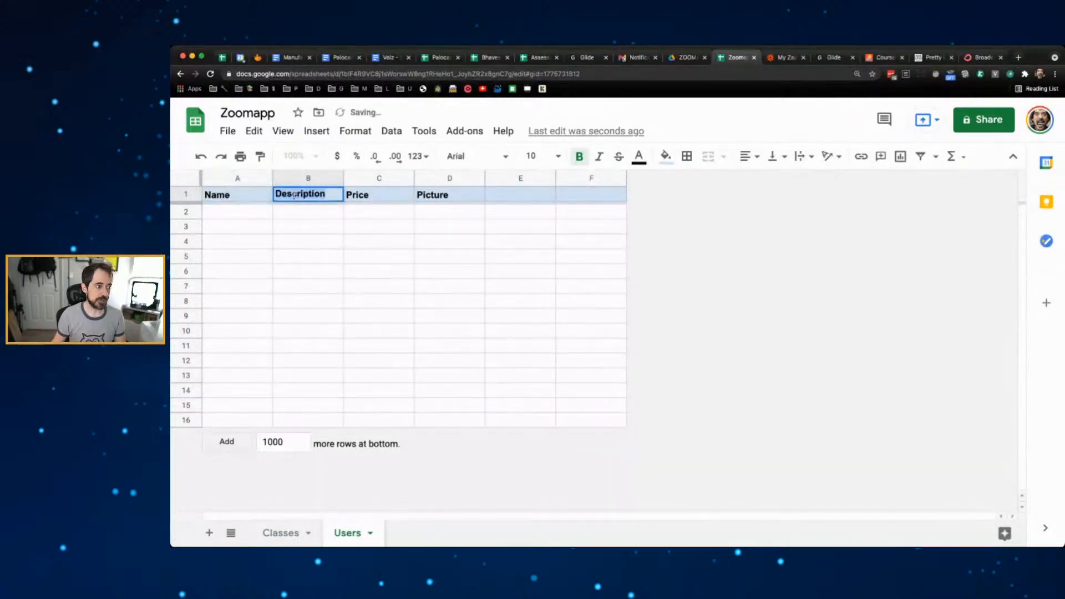
type("Email")
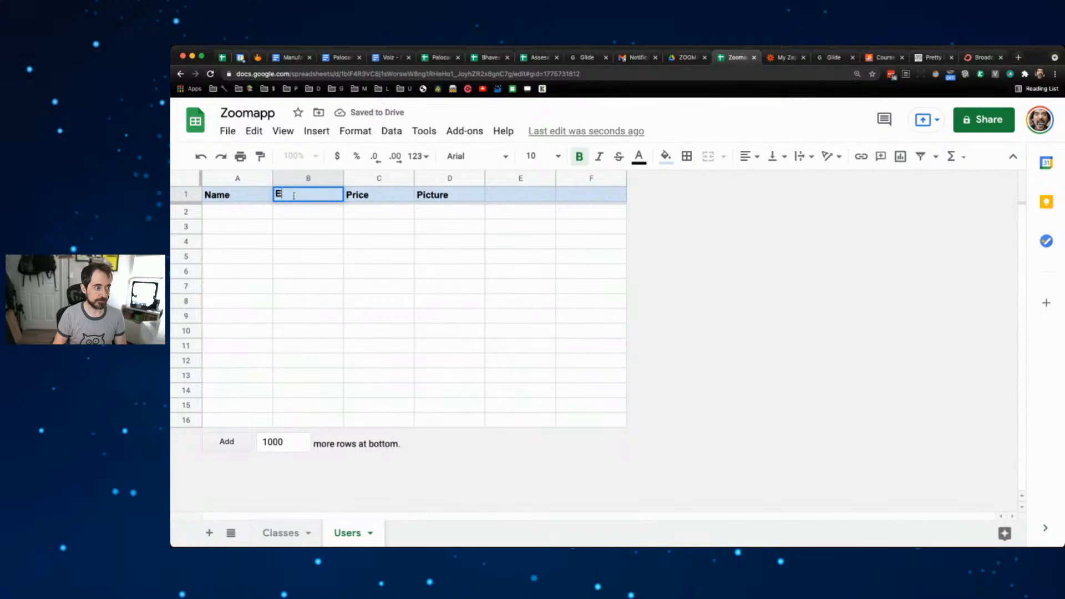
- Rename the C1 and D1 headers from Price and Picture to Photo and Level
double_click(358, 194)
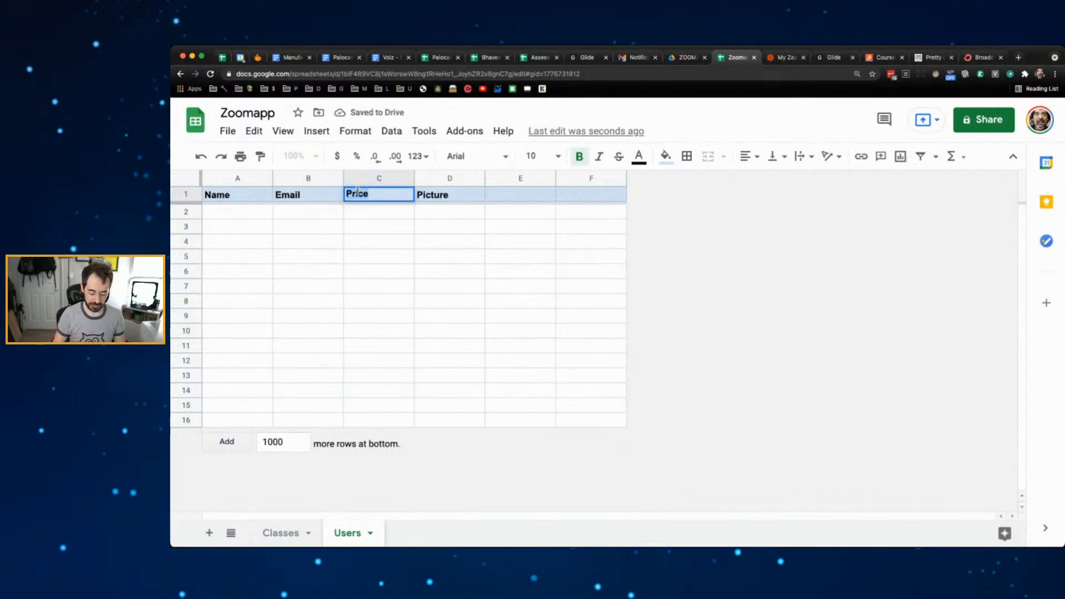
key("ctrl+a")
type("Photo")
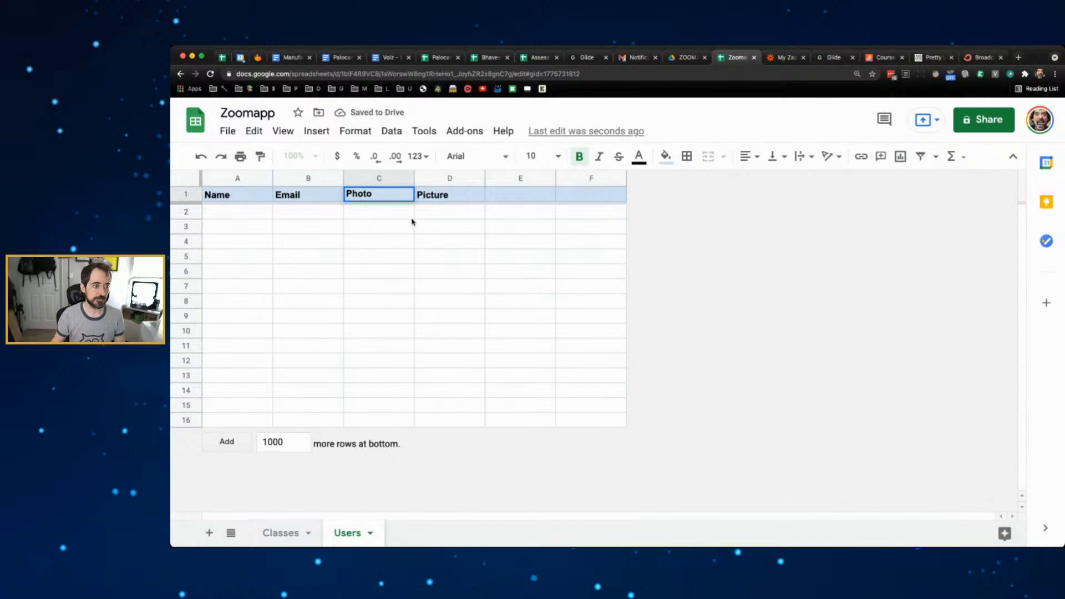
key("Return")
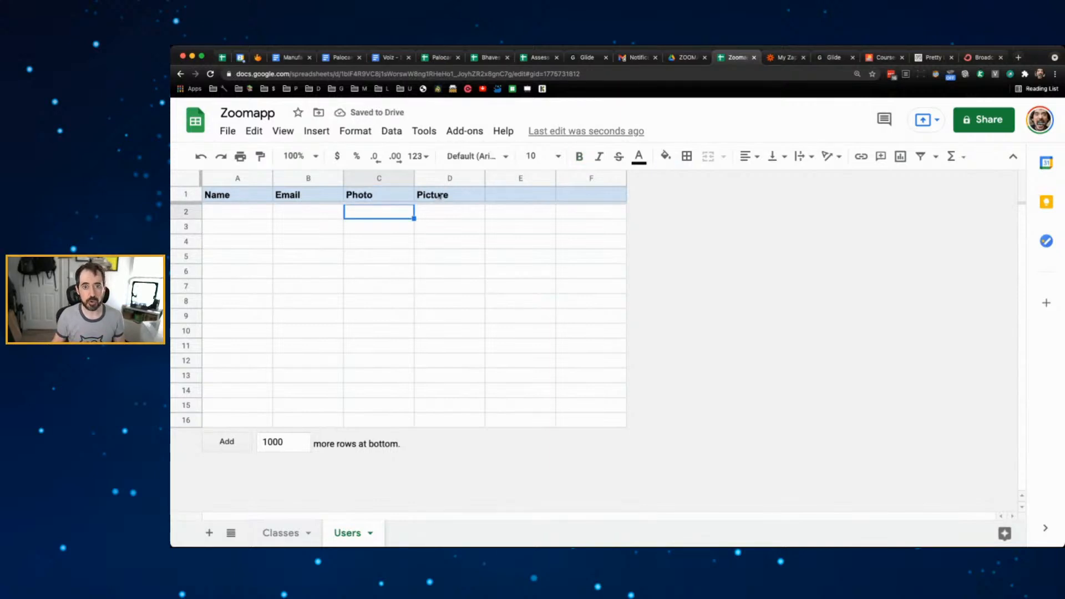
double_click(439, 195)
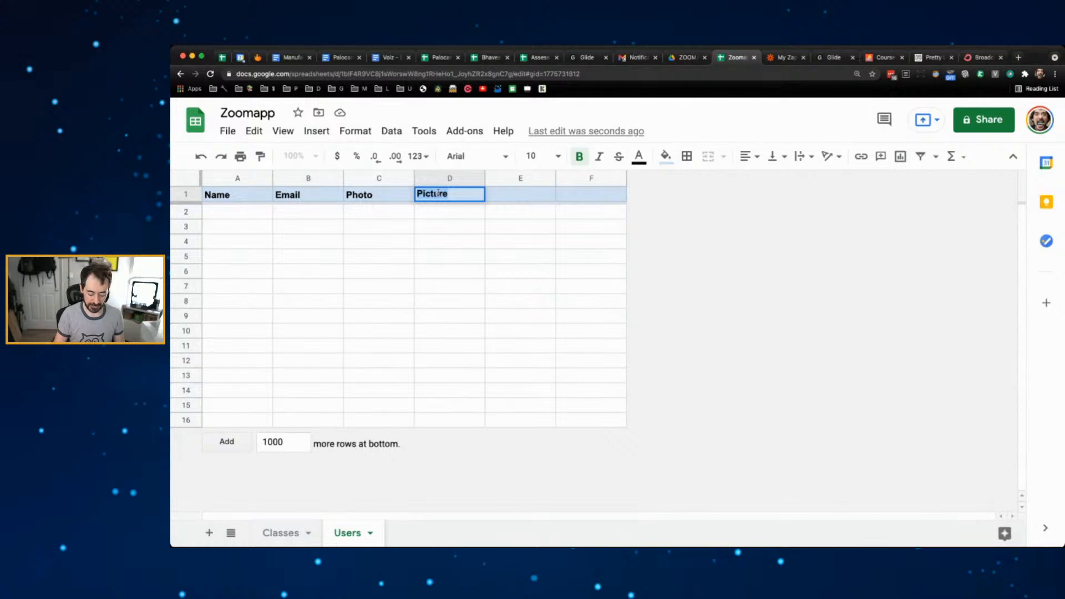
type("Level")
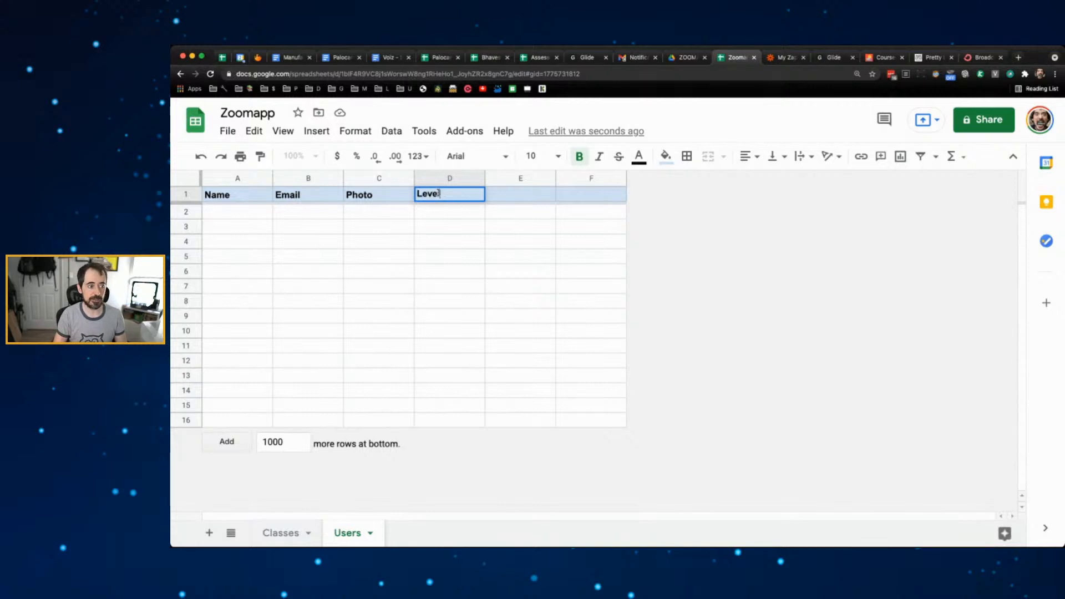
key("Return")
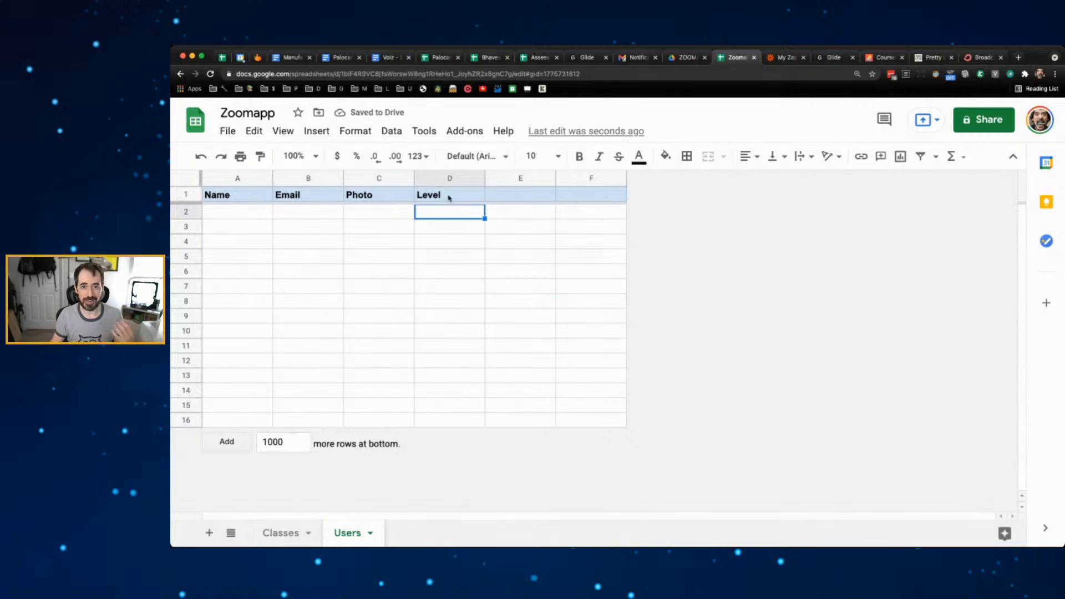
left_click(237, 214)
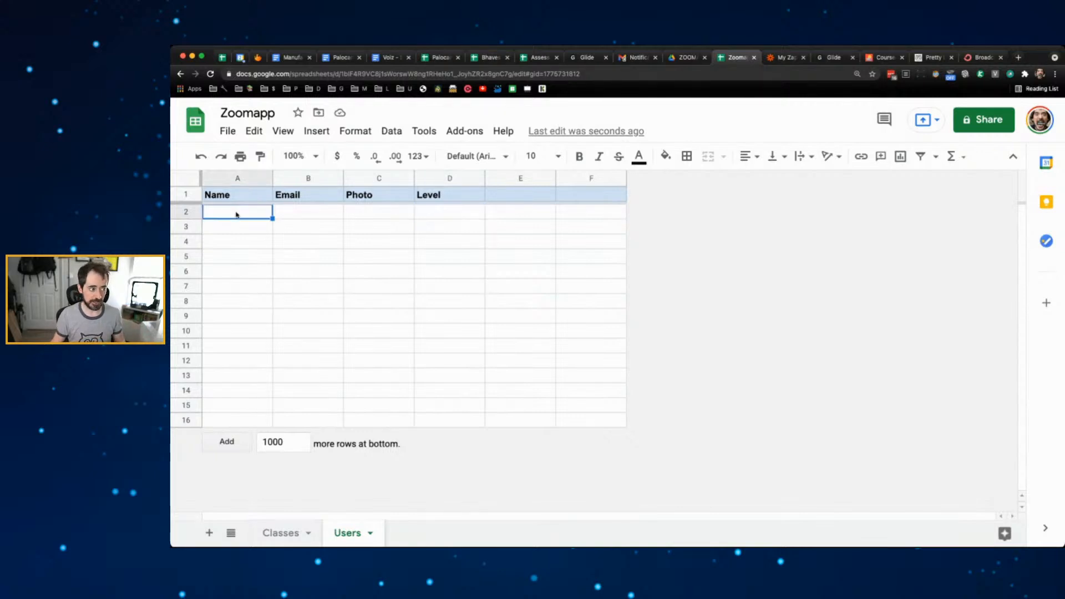
- Enter the first user's name and e-mail, widen column B, and set their Level to Admin
type("Miguel")
key("Tab")
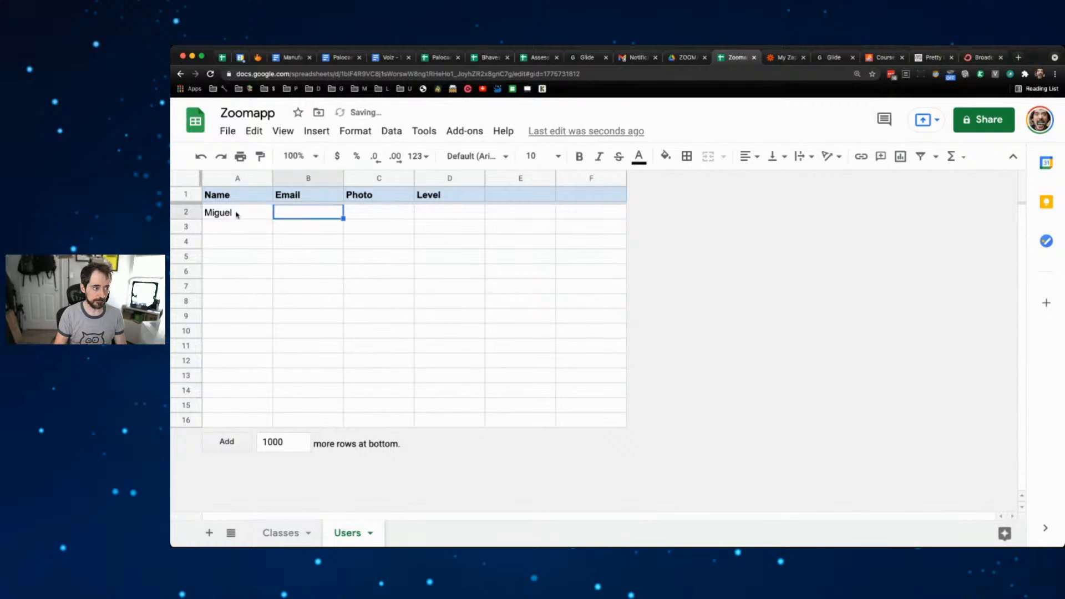
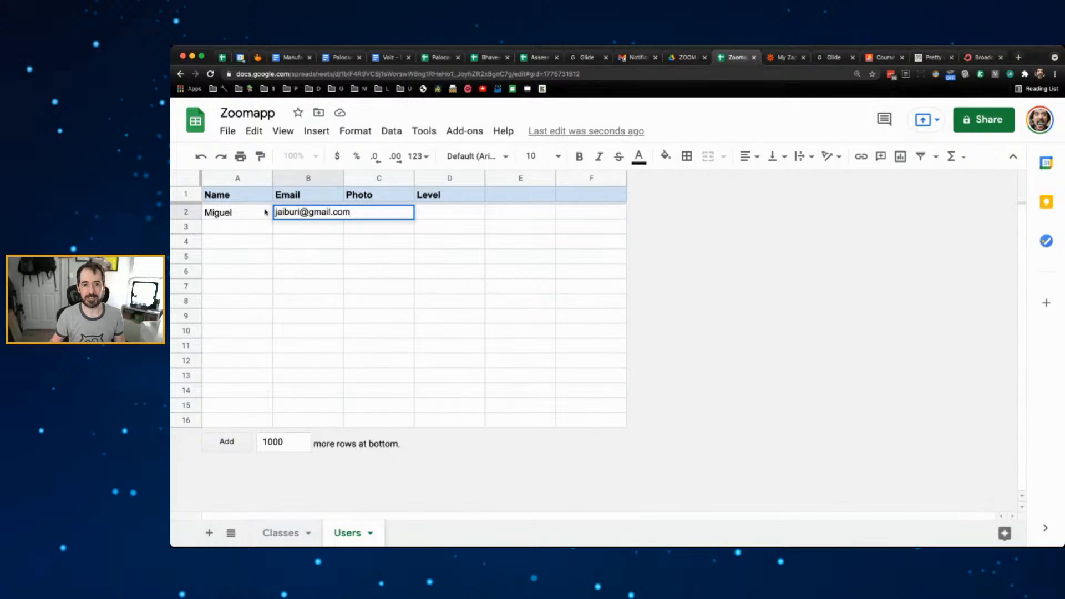
left_click(431, 242)
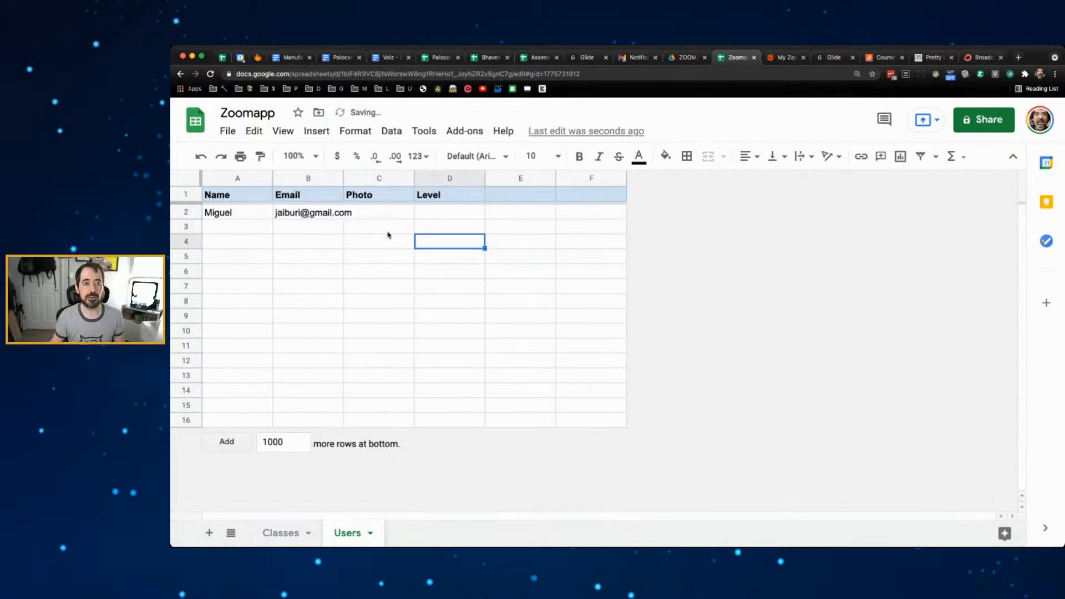
left_click_drag(344, 177, 396, 175)
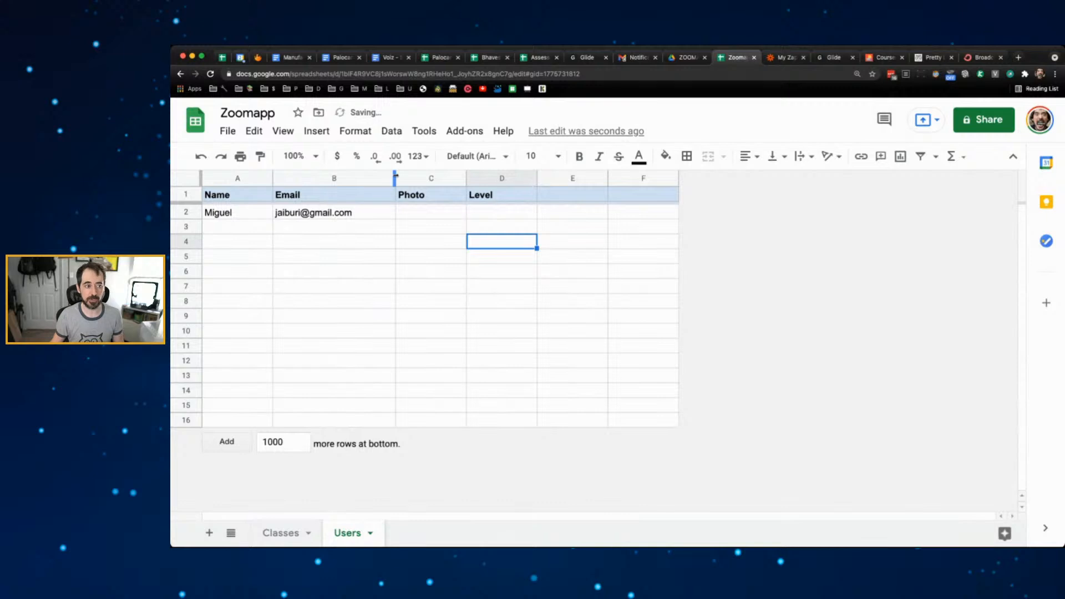
left_click(419, 213)
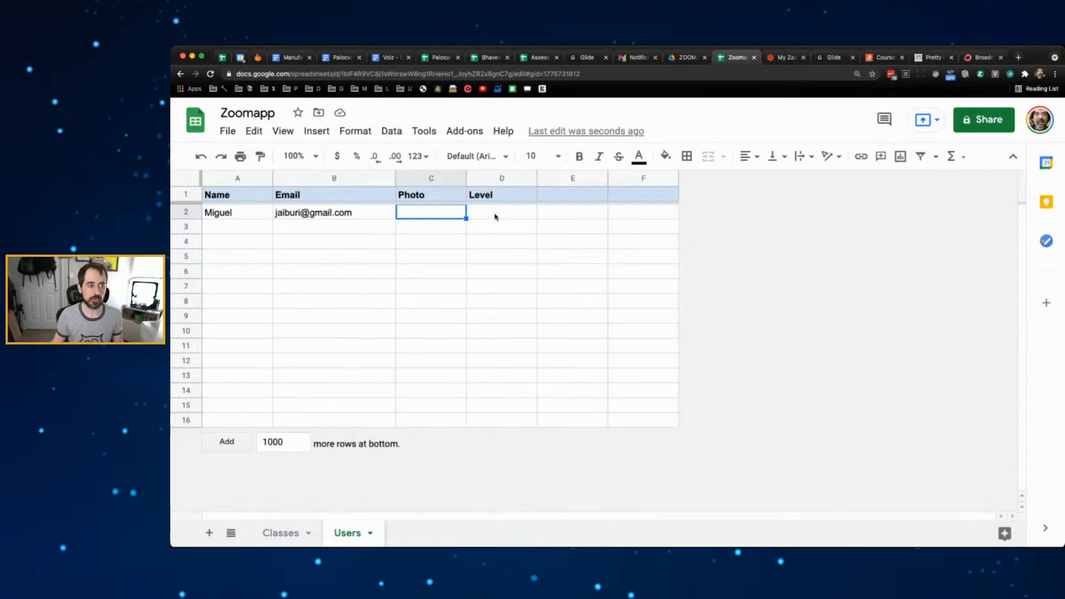
left_click(496, 217)
type("Admin")
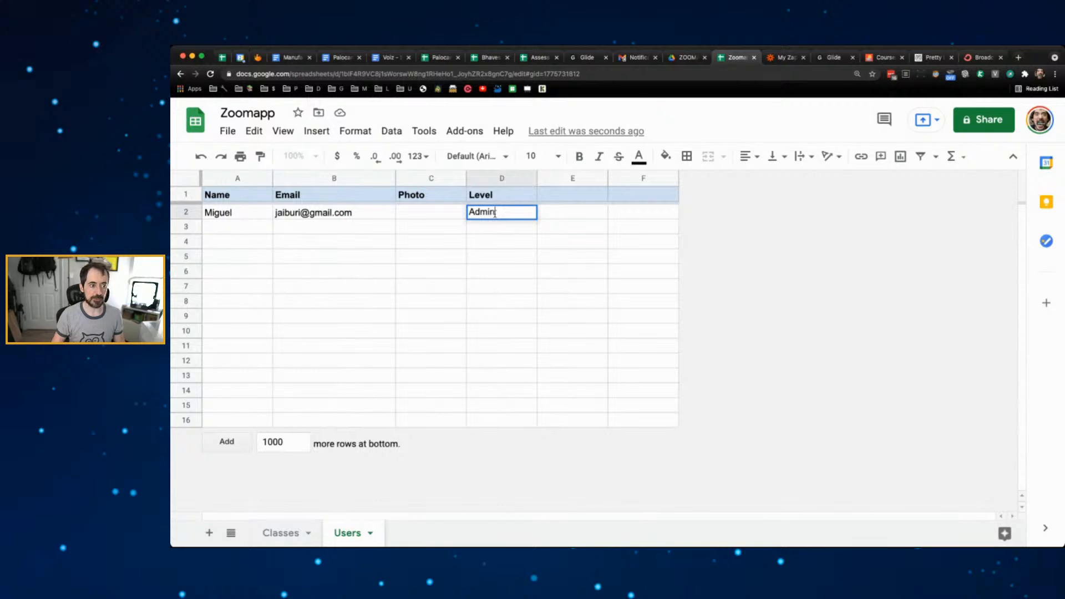
left_click(477, 252)
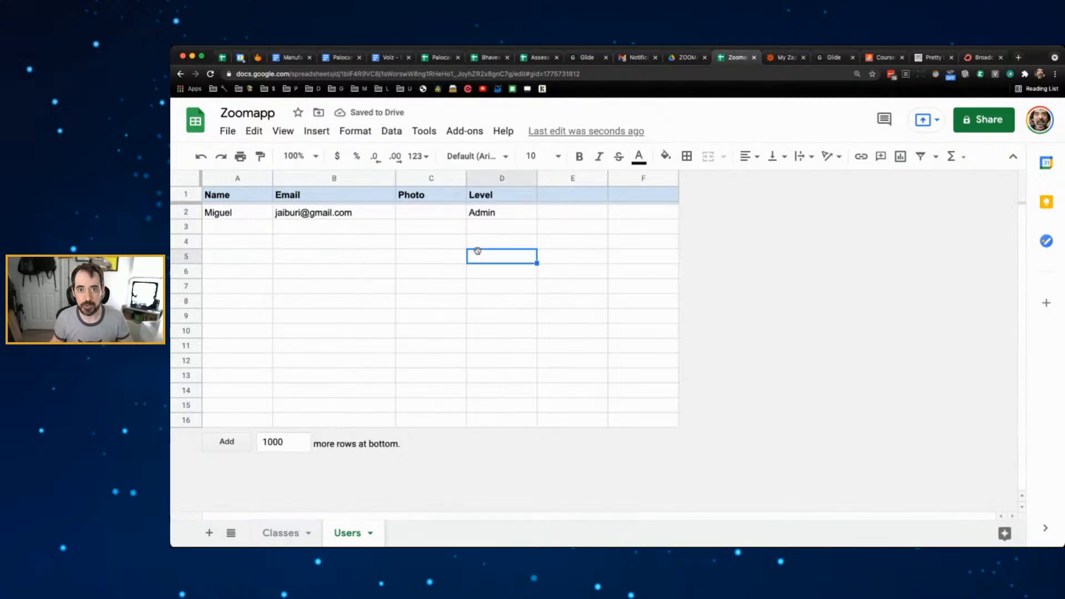
- Add a 'Test User' row with a test e-mail address, then go to the Classes sheet
left_click(252, 226)
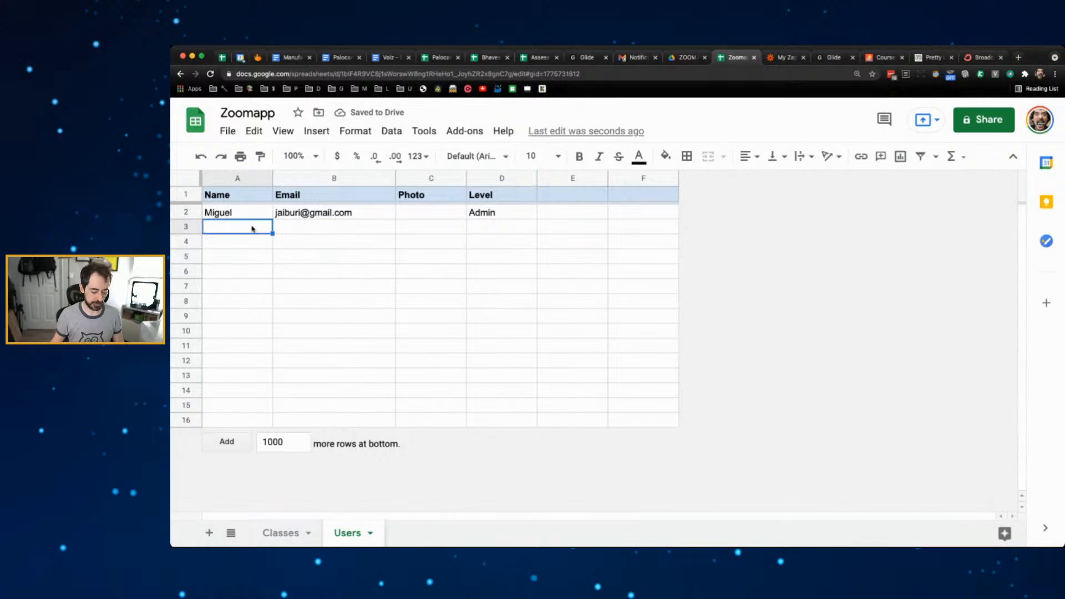
type("Test User")
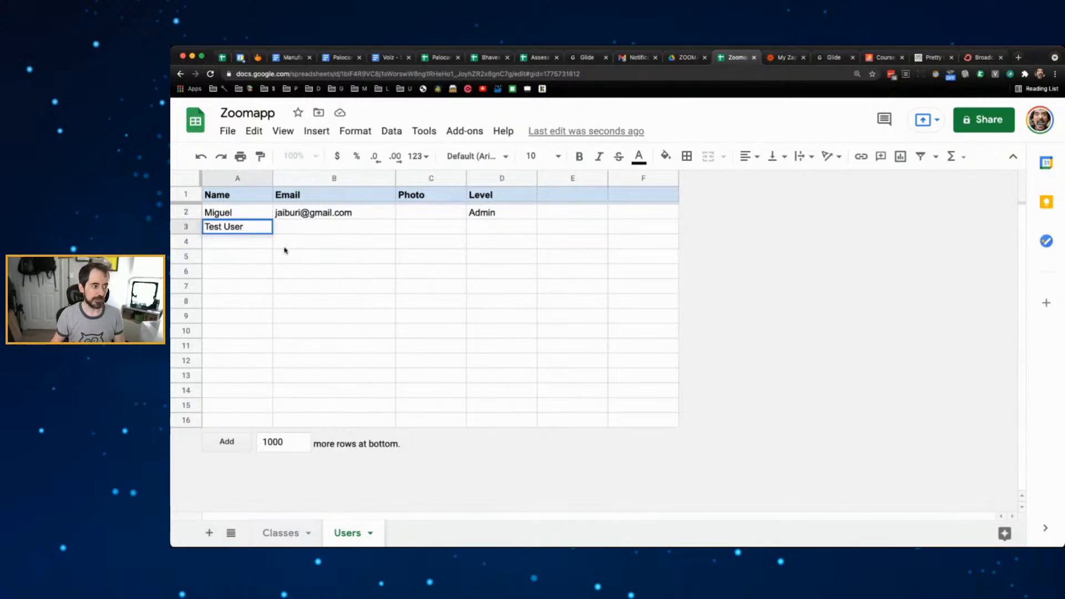
left_click(311, 227)
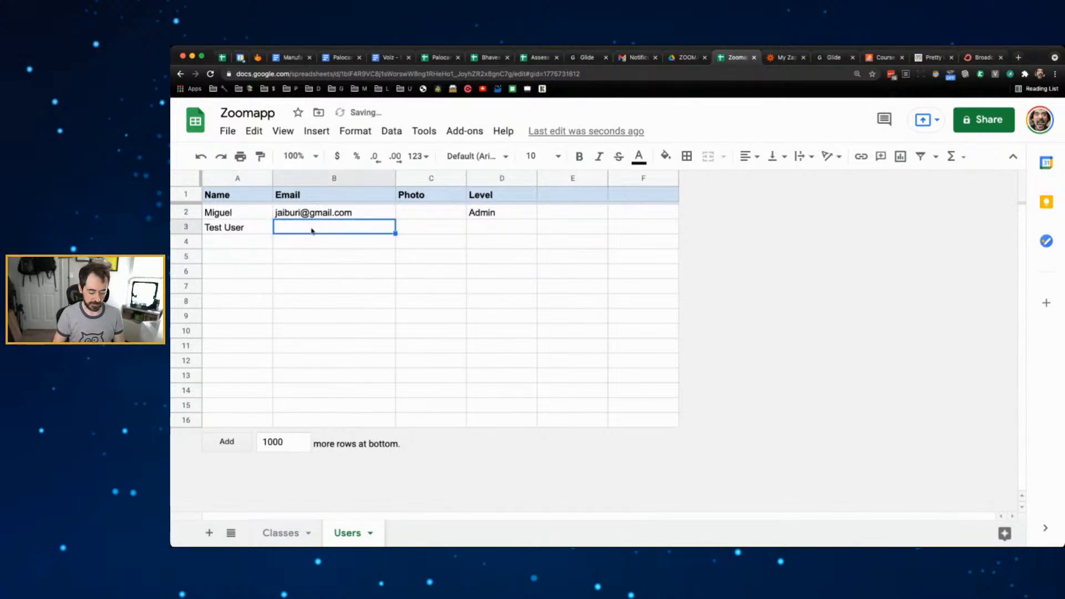
type("test")
type("@emai")
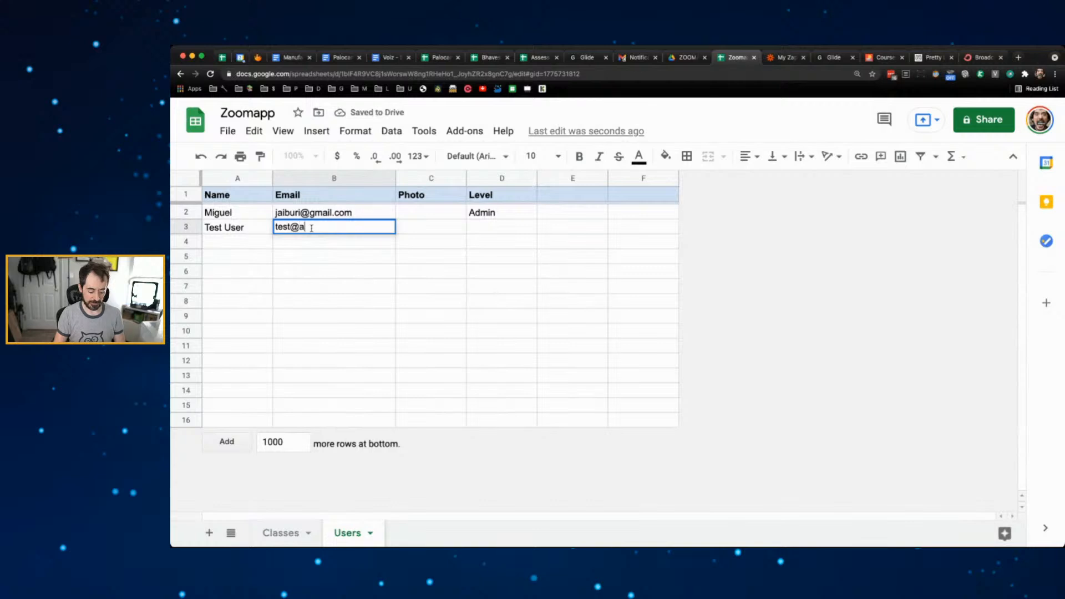
type("l.com")
key("Tab")
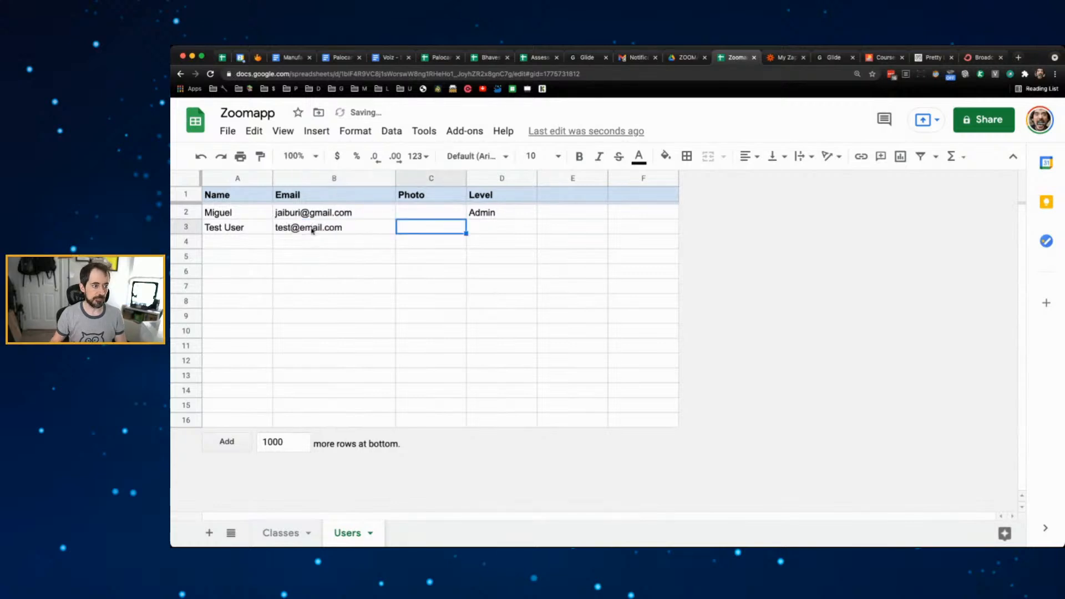
key("Tab")
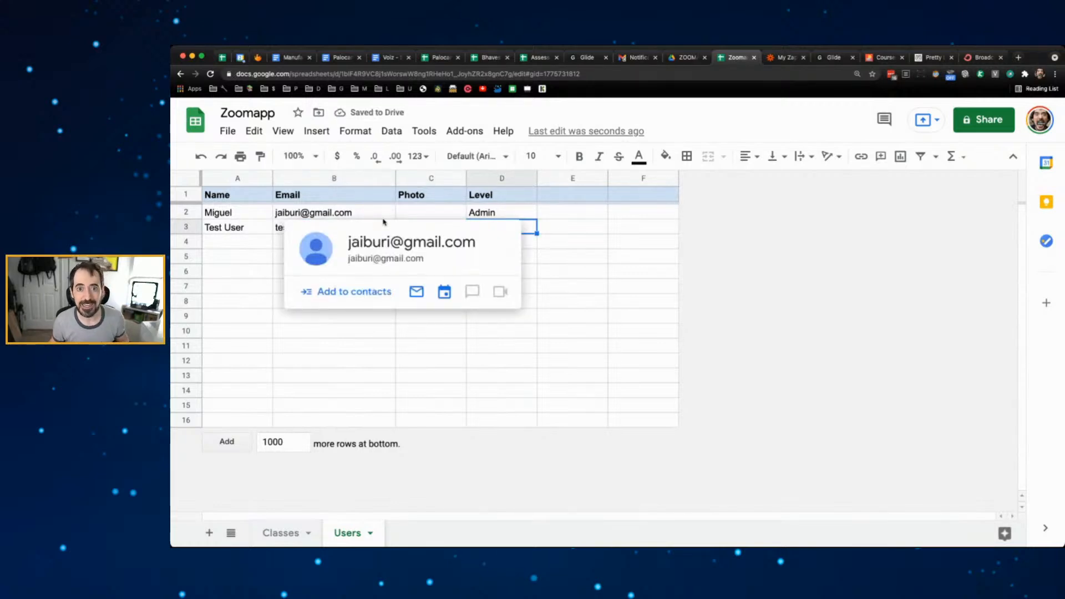
left_click(572, 257)
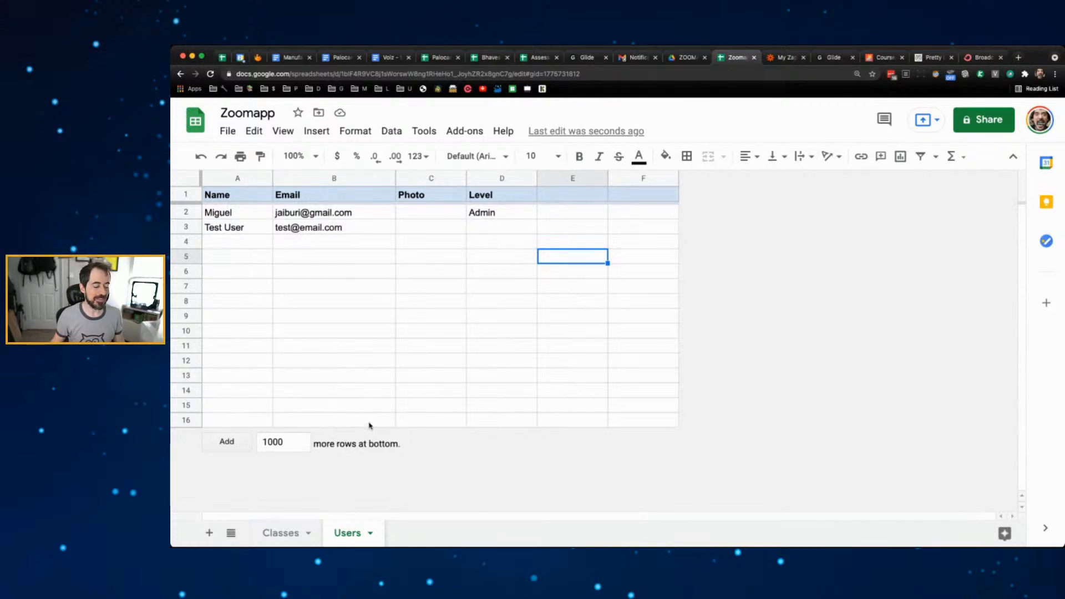
left_click(281, 533)
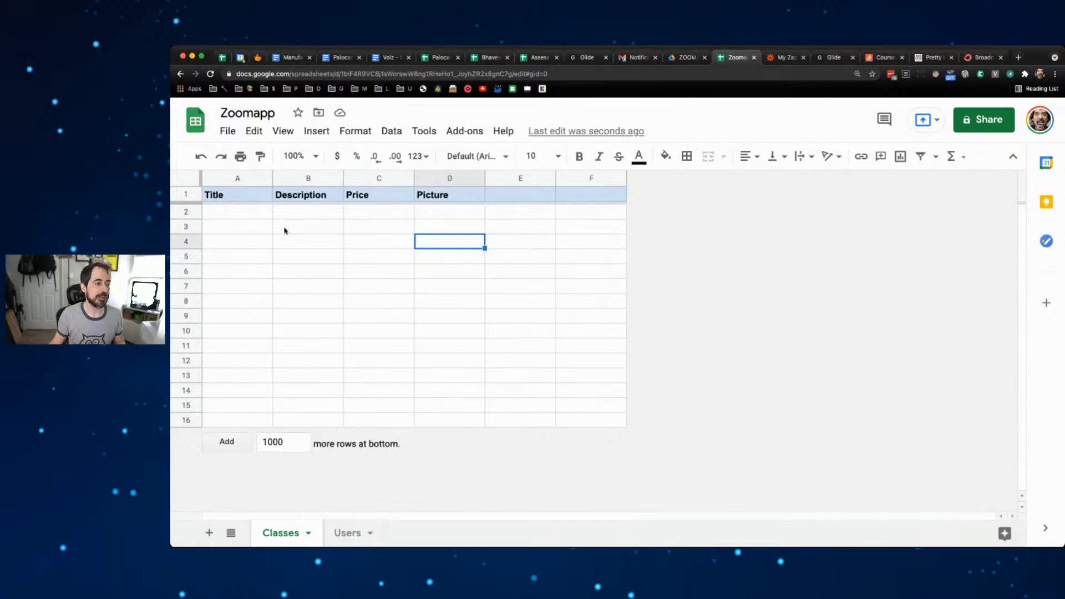
- Widen column A and enter 'Zoom Class - Tuesdays' in A2
left_click_drag(272, 179, 340, 179)
left_click(279, 210)
type("Zoom")
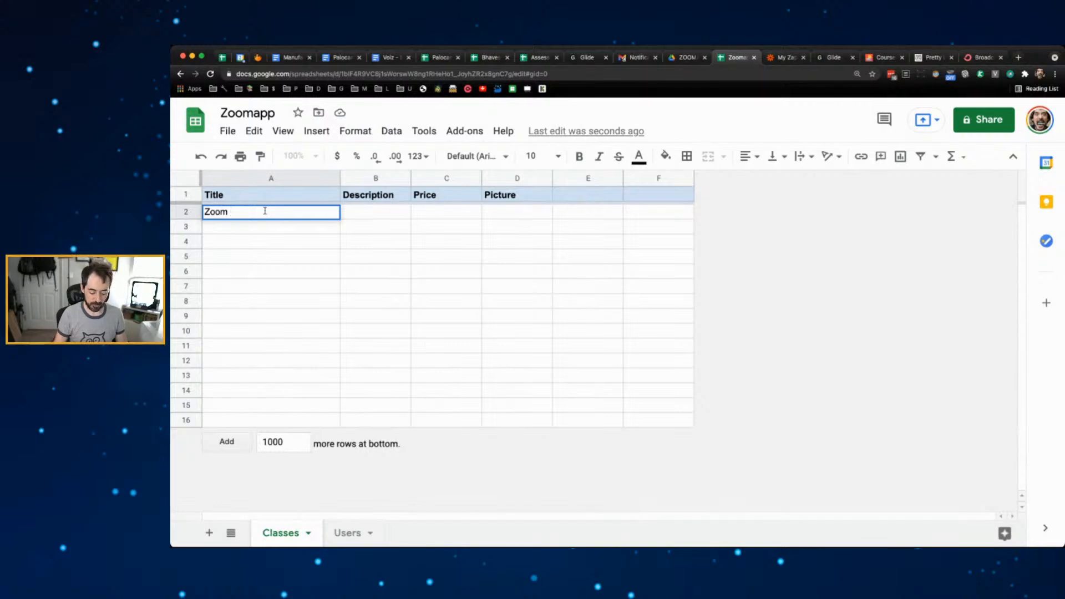
type(" Classs")
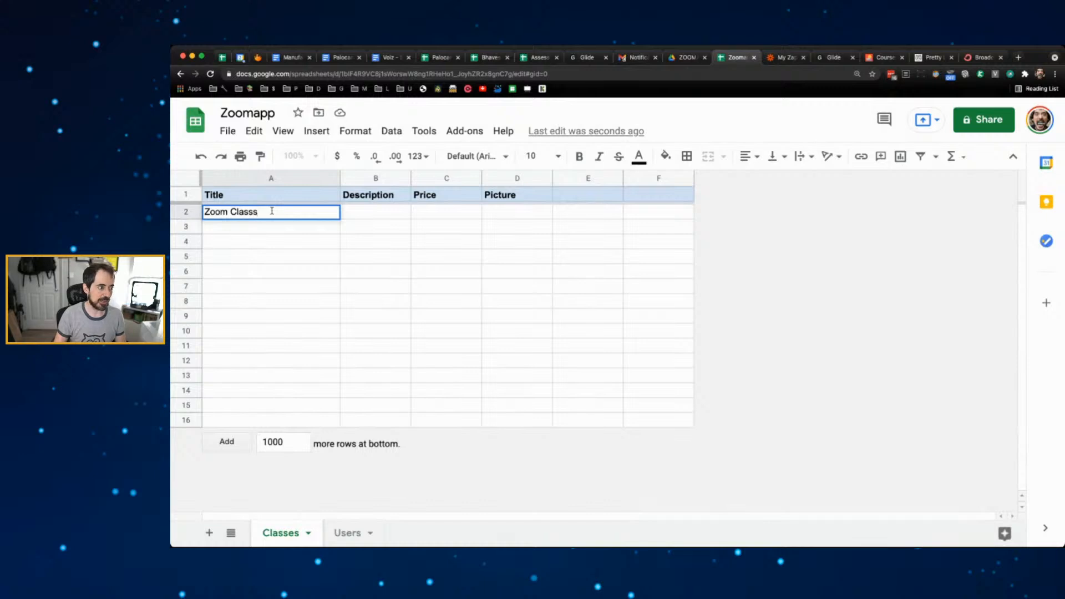
key("BackSpace")
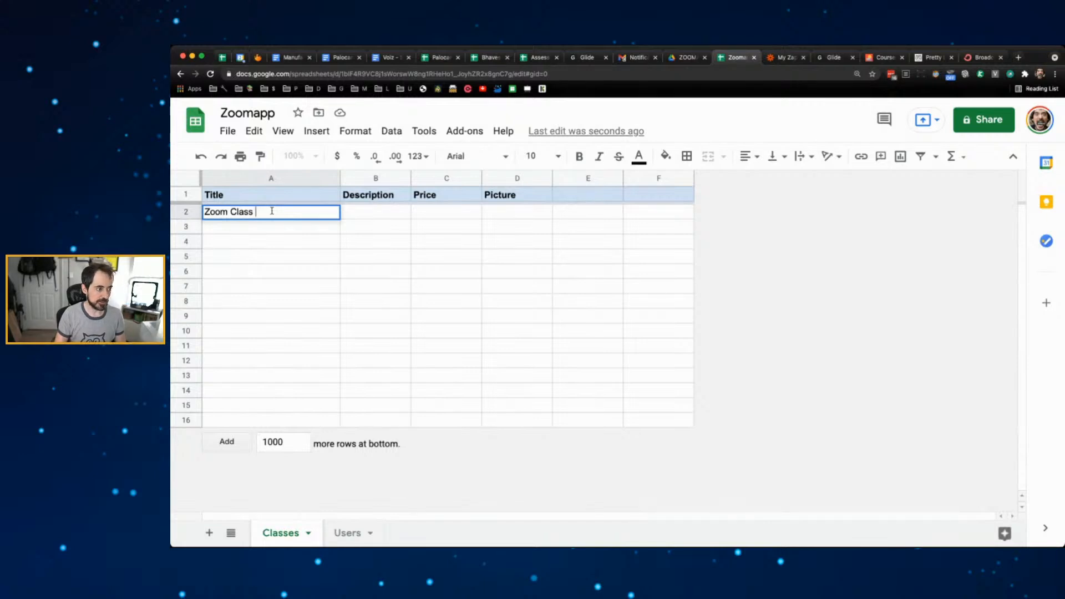
type("- Tues")
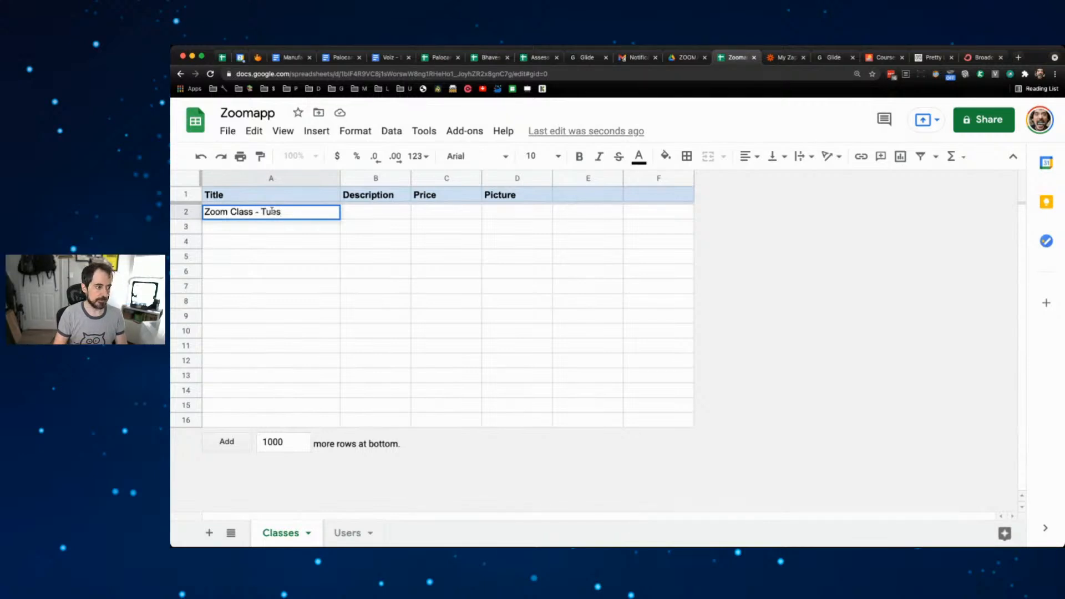
type("days")
key("Return")
- Fill the title down to A4, changing A3 and A4 to Wednesdays and Fridays
key("Up")
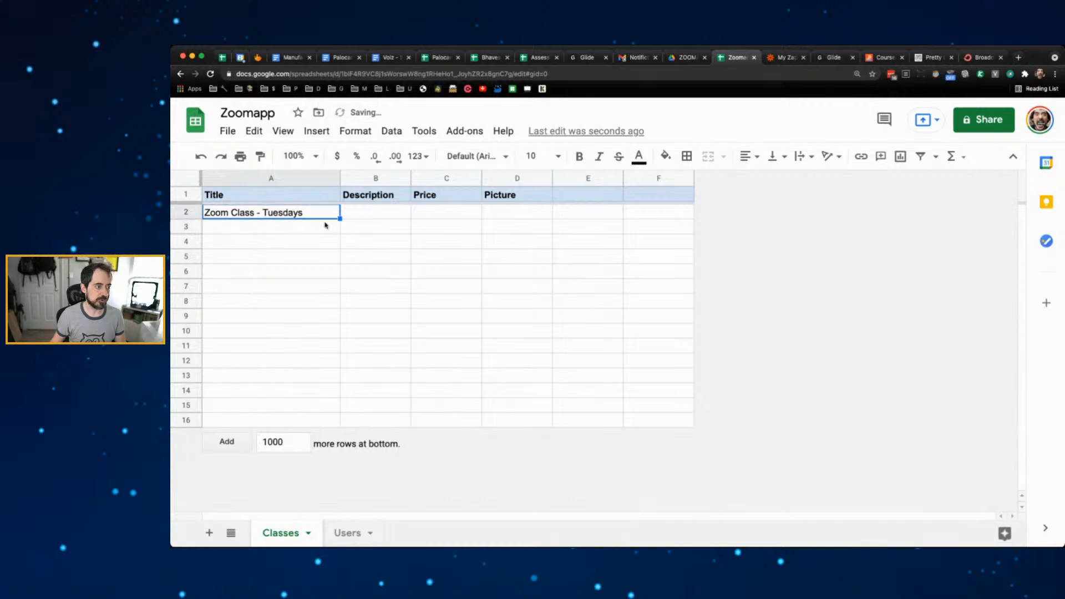
left_click_drag(340, 218, 339, 245)
double_click(298, 227)
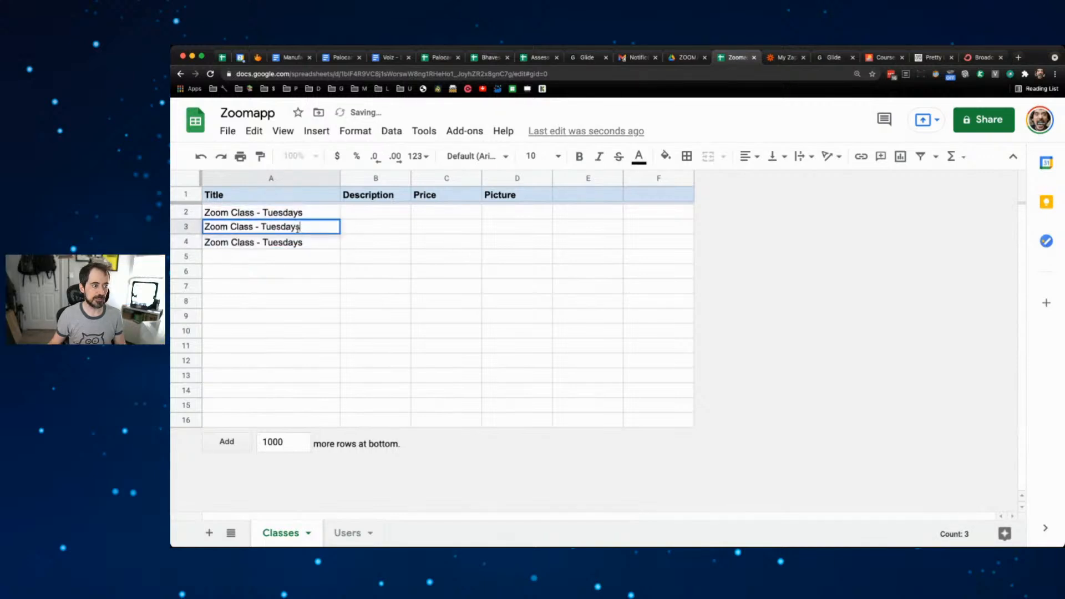
double_click(289, 227)
type("Wed")
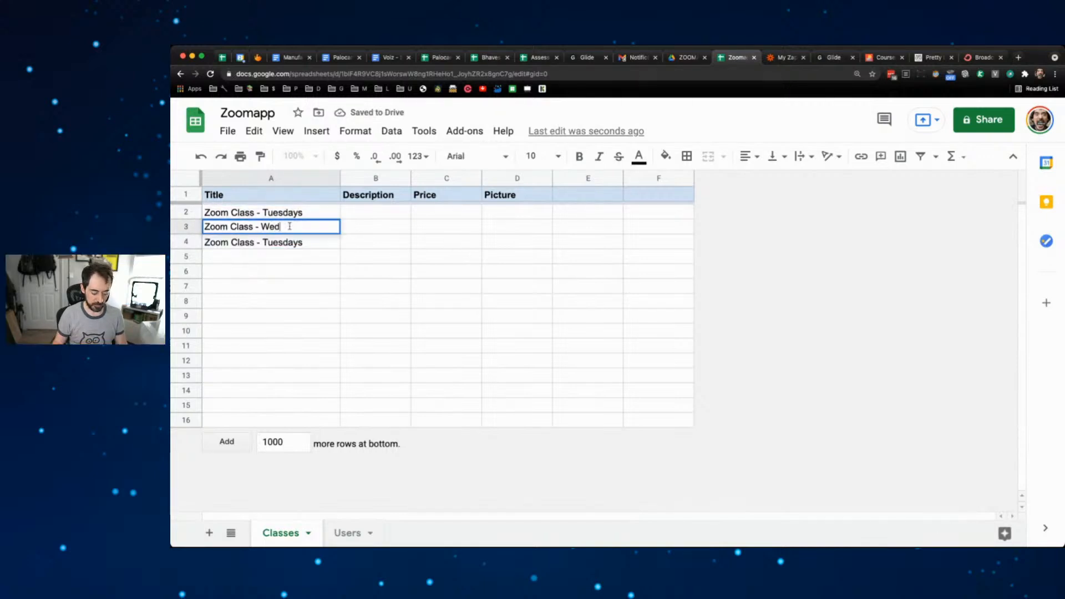
type("nesdays")
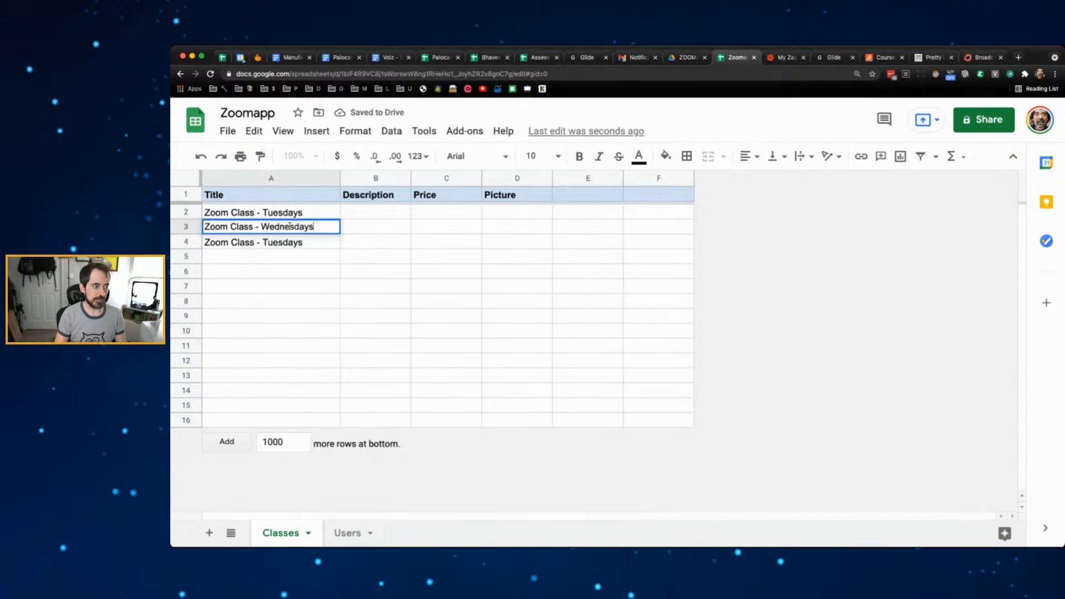
double_click(289, 240)
double_click(289, 240)
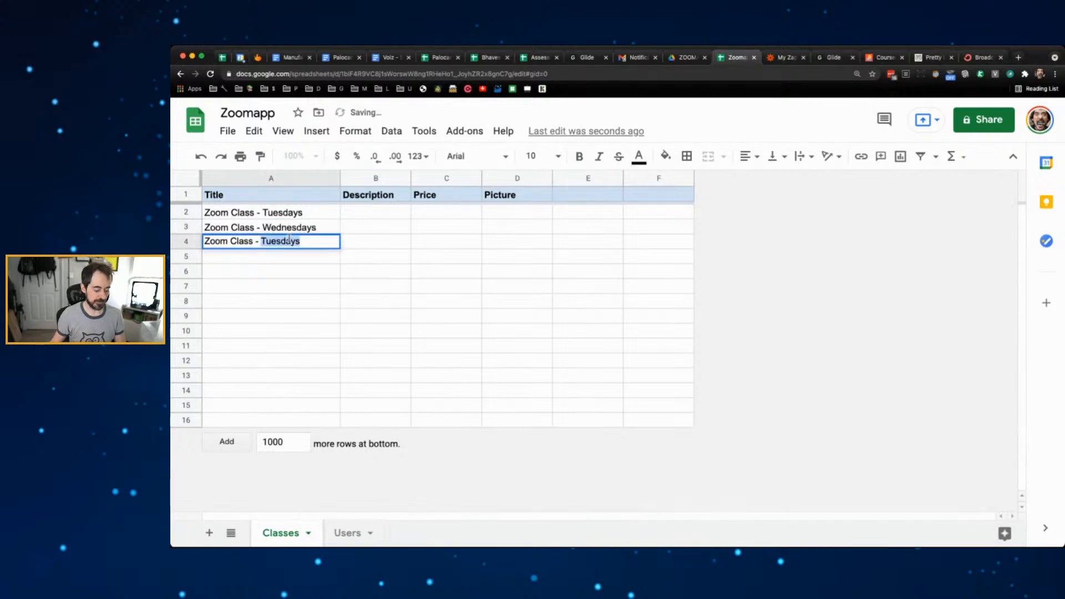
type("Firday")
key("BackSpace")
key("BackSpace")
key("BackSpace")
key("BackSpace")
key("BackSpace")
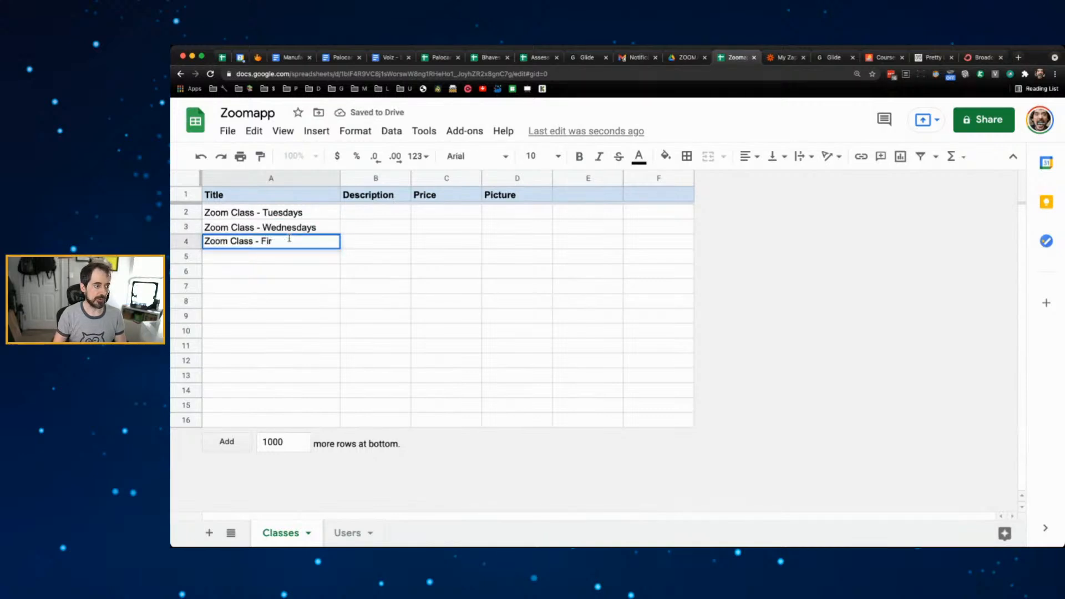
type("ridas")
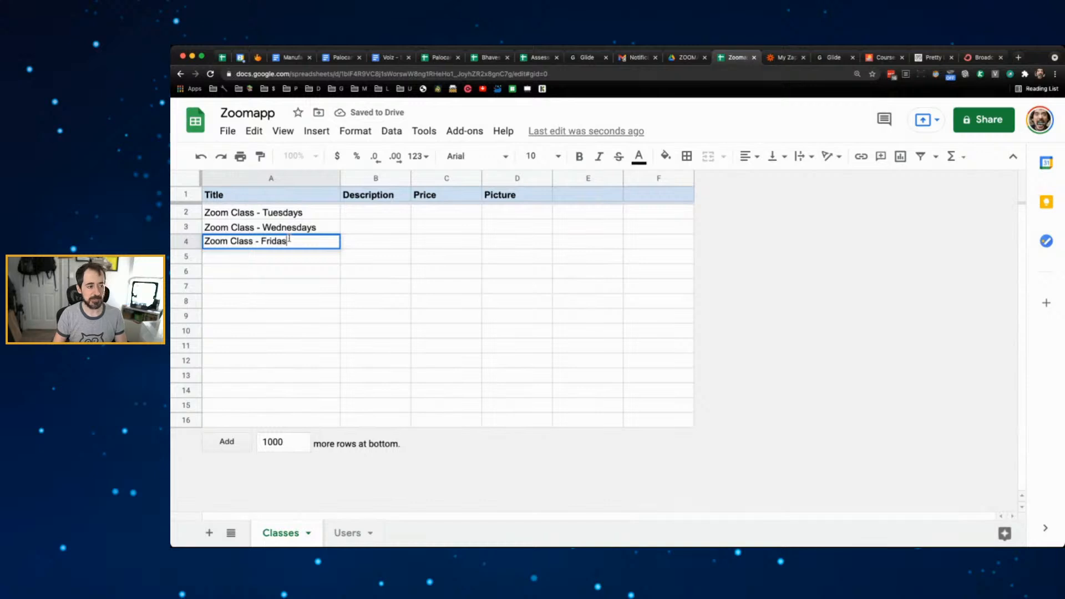
key("BackSpace")
type("ys")
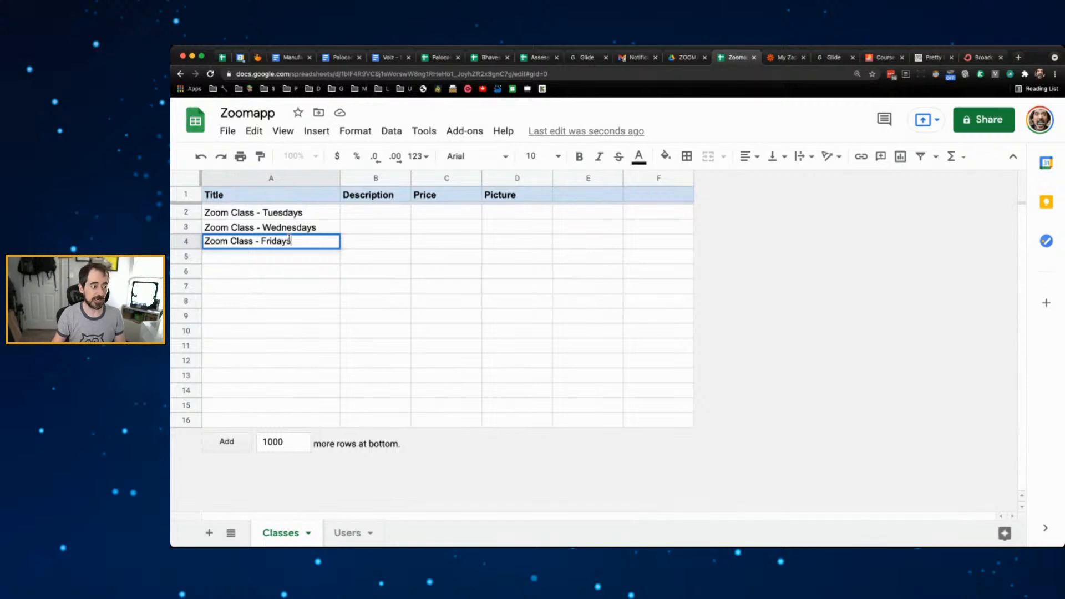
left_click(329, 281)
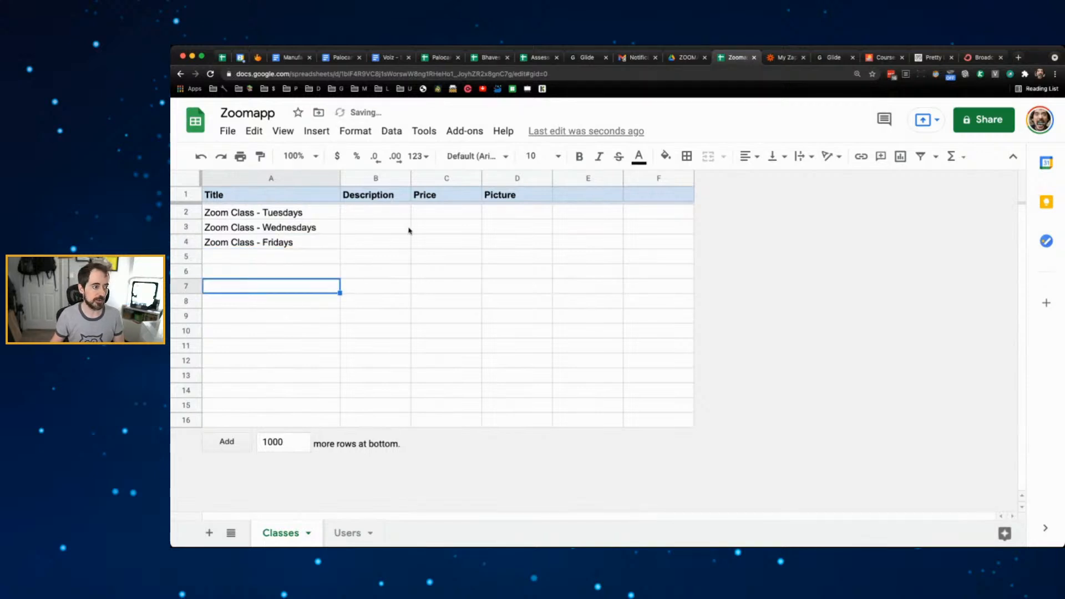
left_click(375, 215)
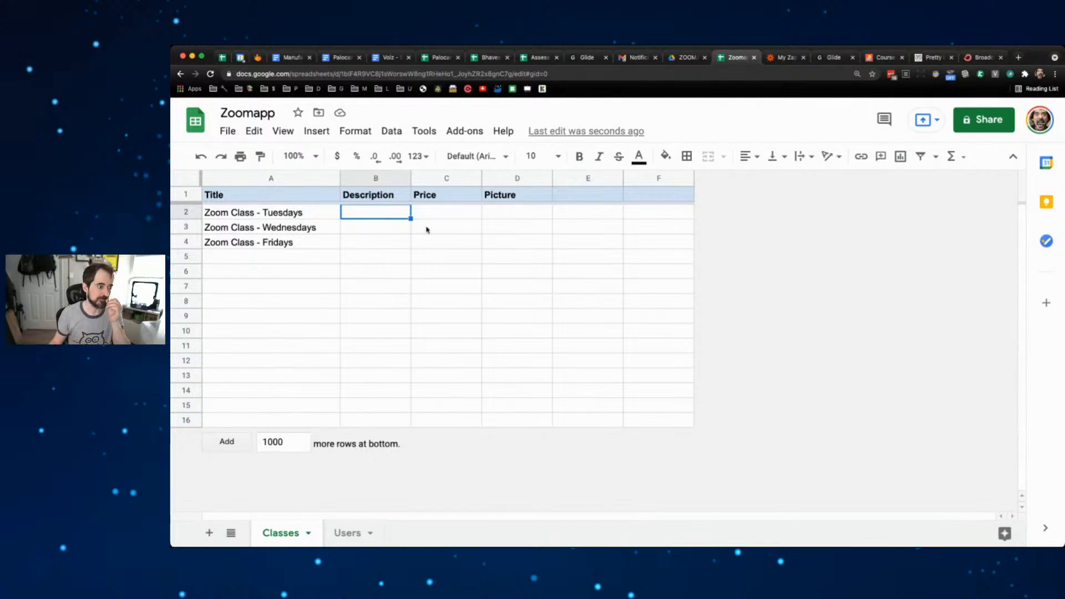
- Search 'lorem ipsum generator' in a new tab and open lipsum.com
left_click(1018, 58)
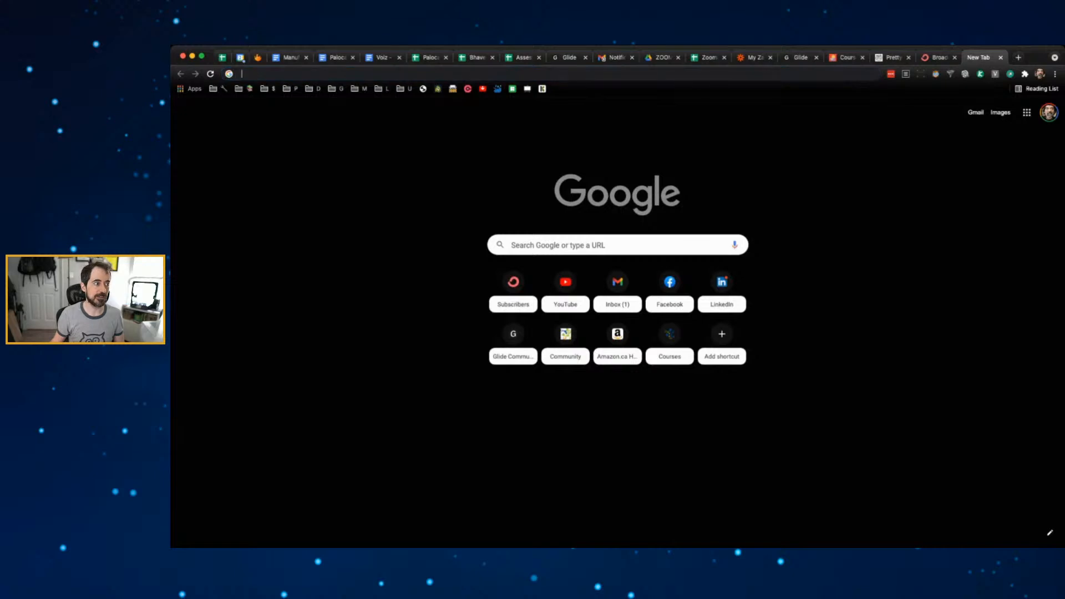
type("lore")
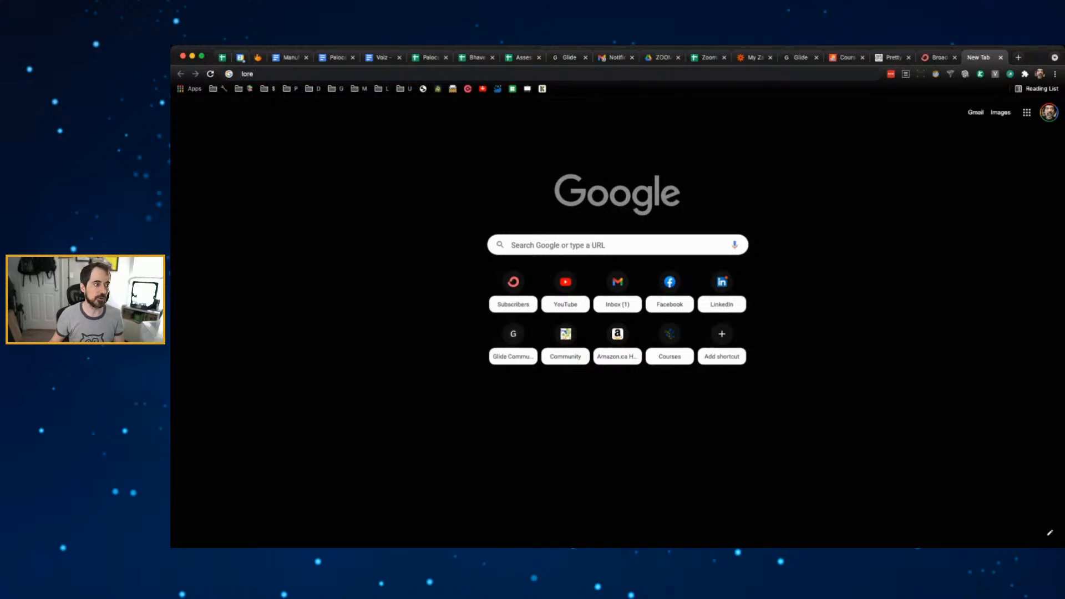
type("m ipsum generator")
key("Return")
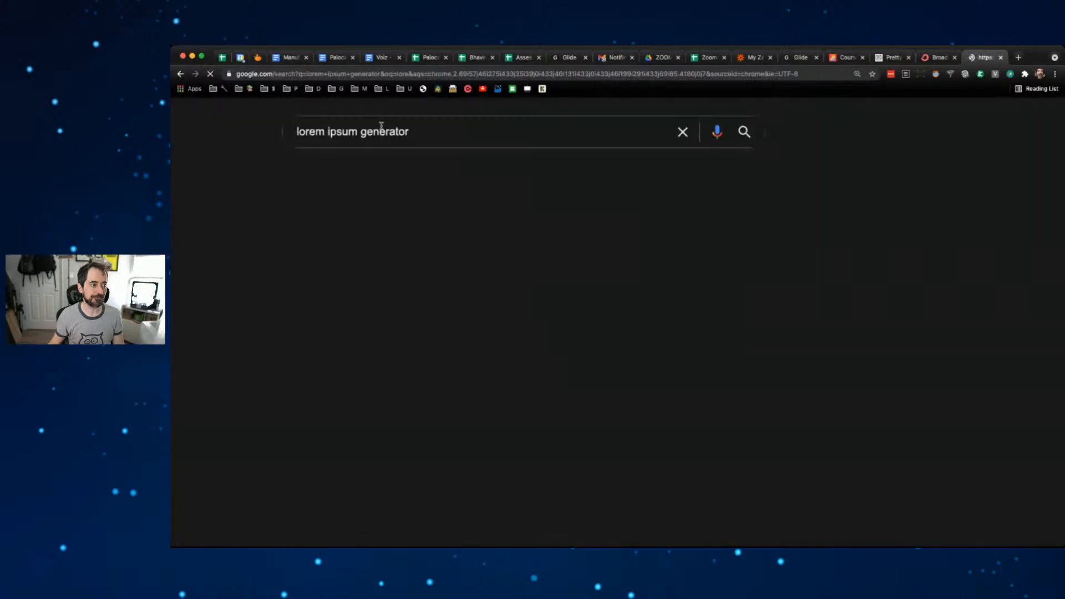
left_click(443, 254)
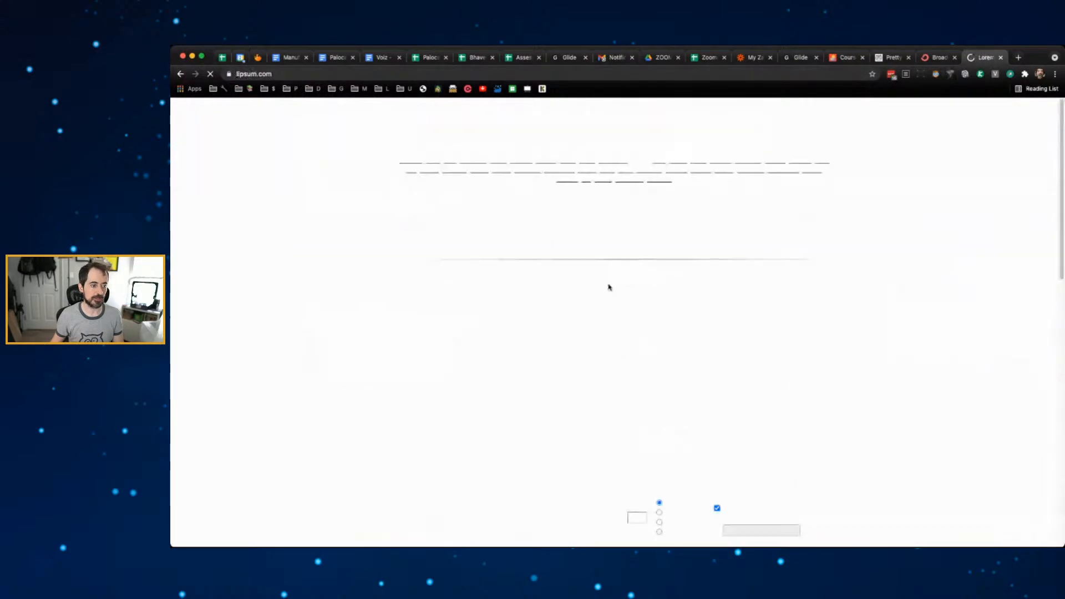
- Copy the opening lines of the standard Lorem Ipsum passage and return to the Zoomapp tab
scroll(539, 275, "down", 3)
scroll(538, 275, "up", 1)
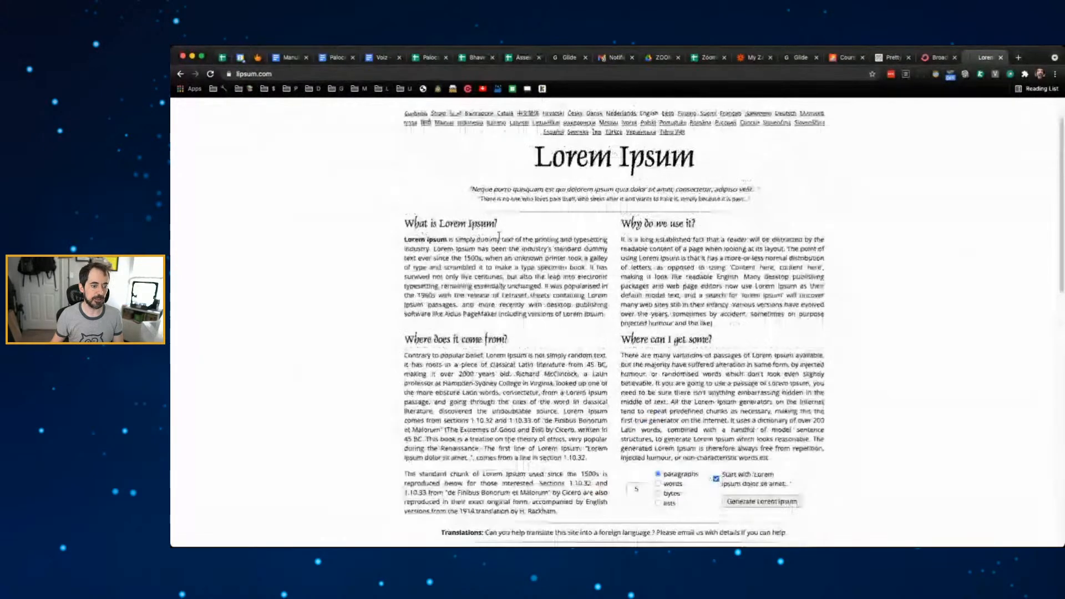
scroll(538, 274, "down", 7)
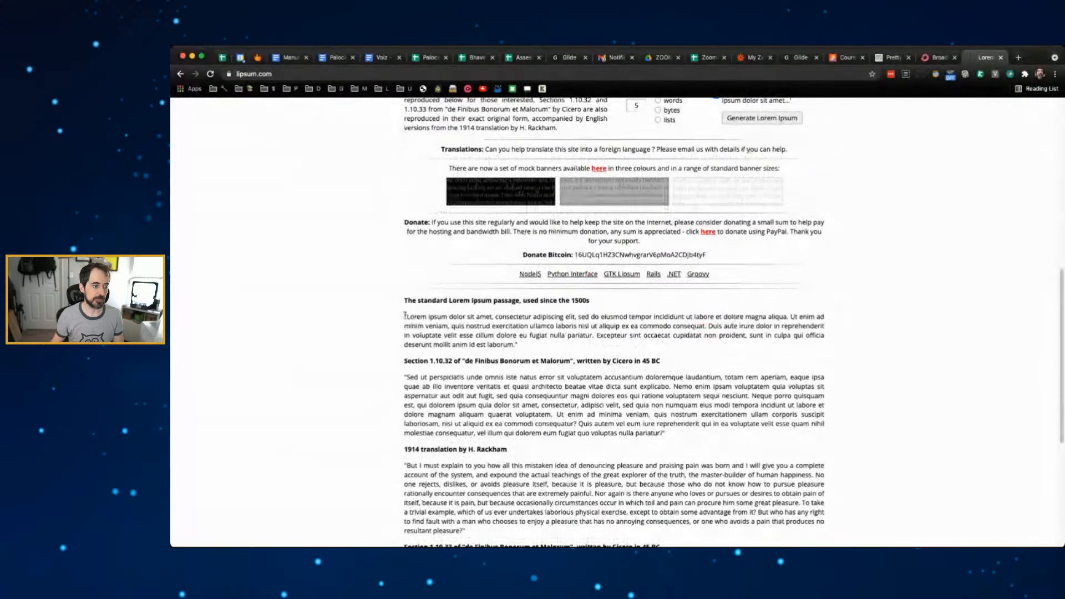
left_click_drag(409, 315, 644, 330)
key("super+c")
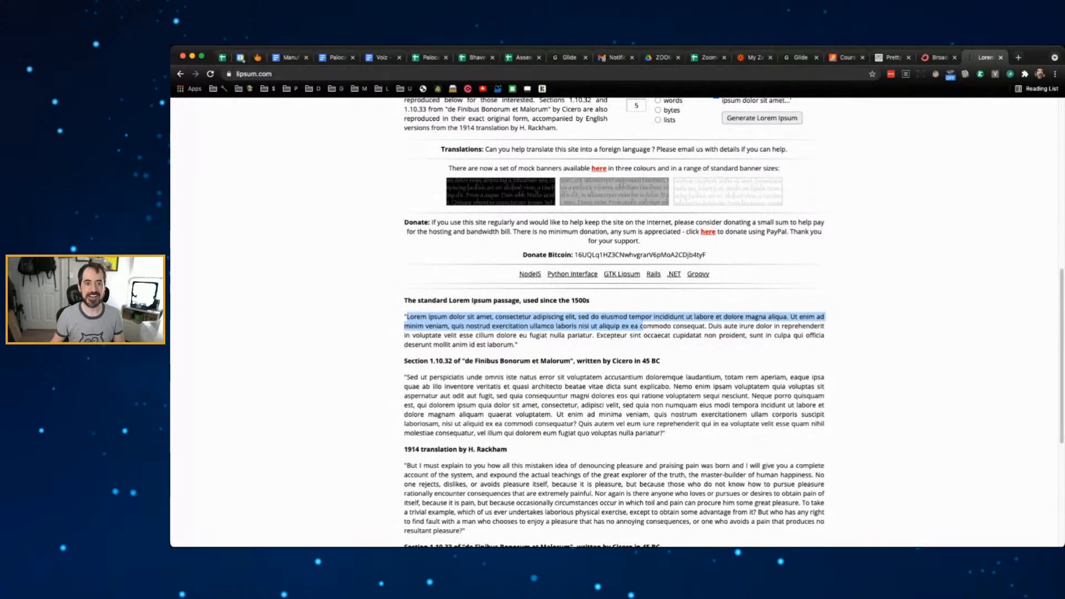
left_click(703, 59)
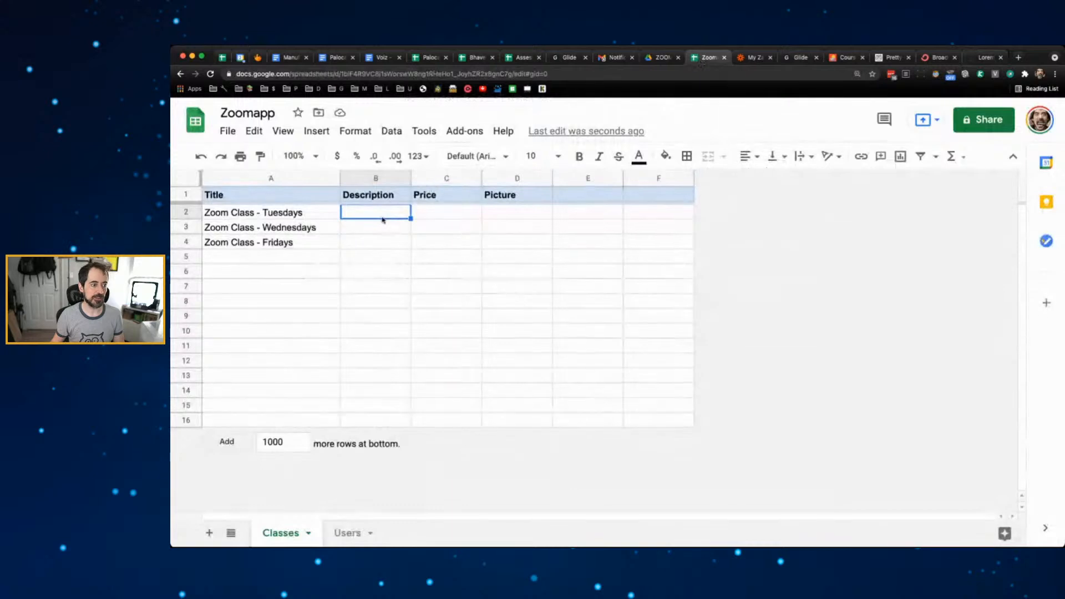
- Paste the Lorem Ipsum text as the description in B2, B3 and B4
key("super+v")
left_click(366, 247)
left_click(374, 228)
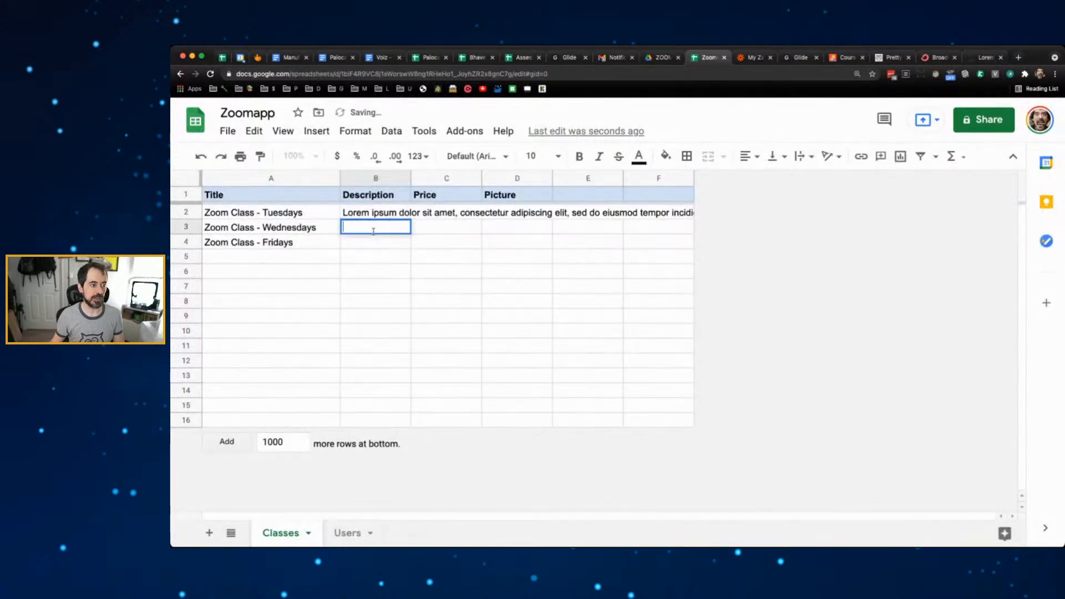
key("super+v")
left_click(373, 246)
key("super+v")
left_click(388, 279)
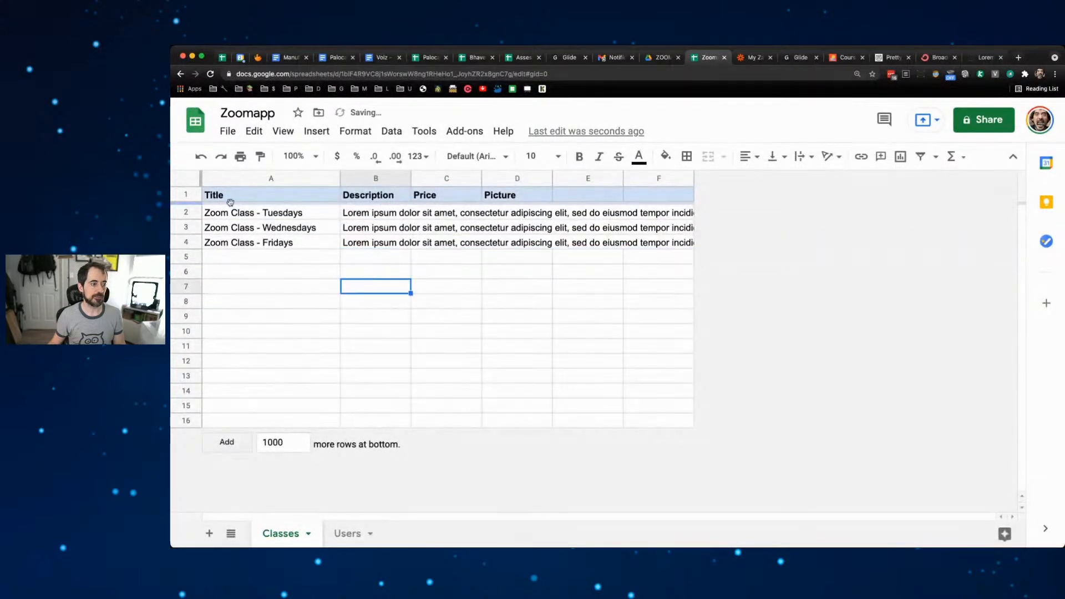
- Set the whole Classes sheet to top vertical alignment and clipped text wrapping
left_click(187, 179)
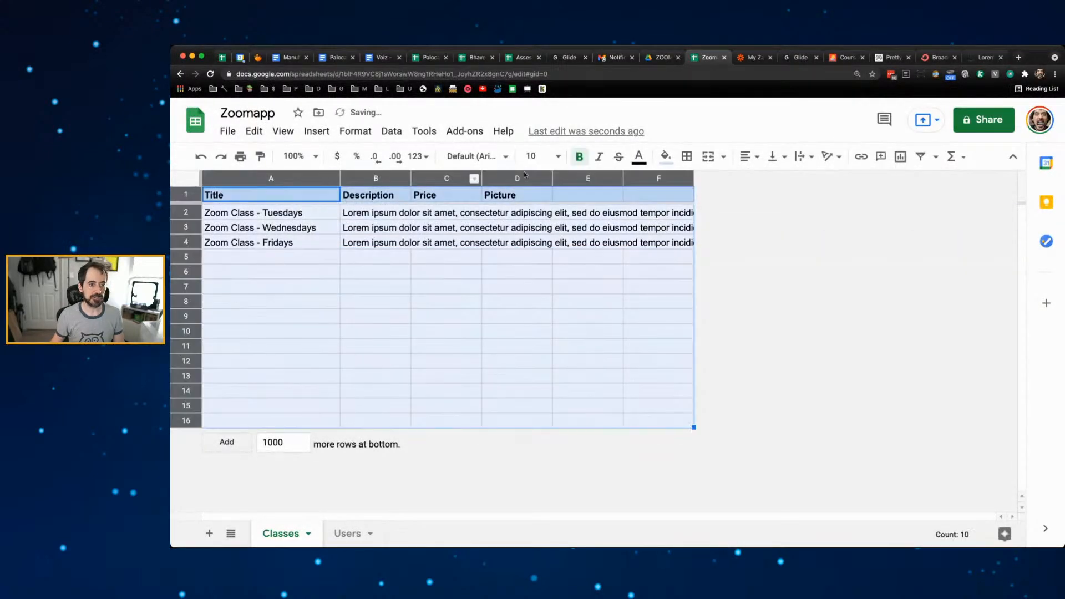
left_click(777, 156)
left_click(775, 178)
left_click(811, 160)
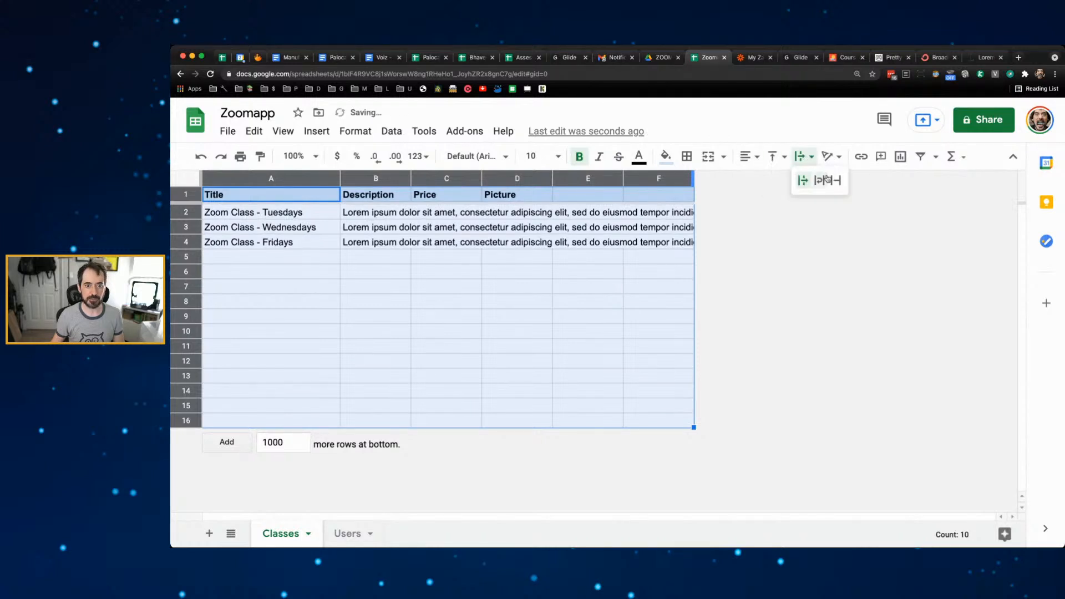
left_click(832, 180)
left_click(576, 242)
- Enter a price of 49 in C2, C3 and C4
left_click(440, 209)
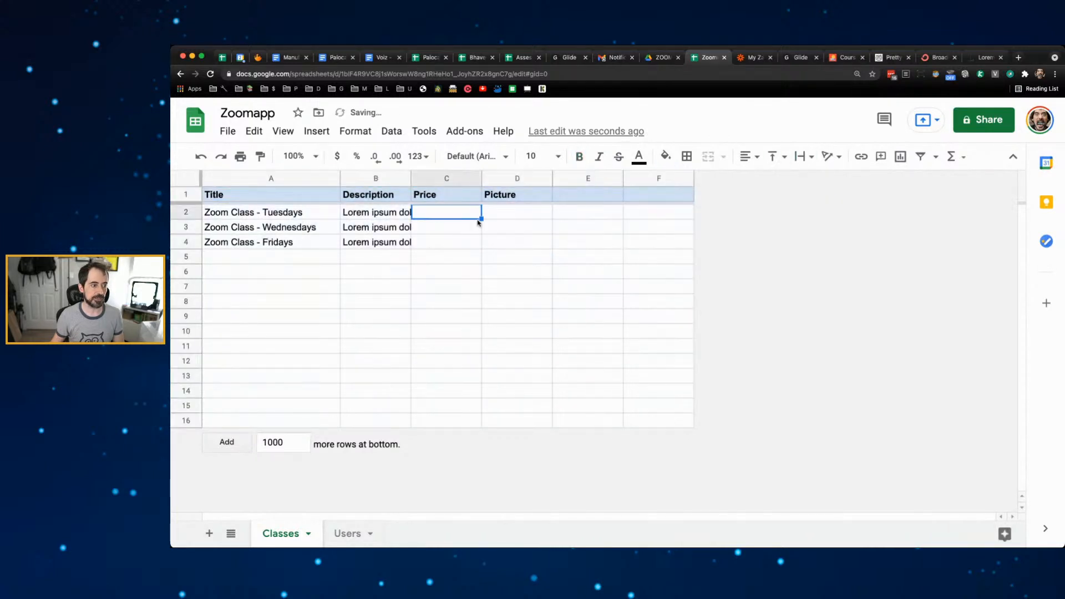
type("49")
key("Return")
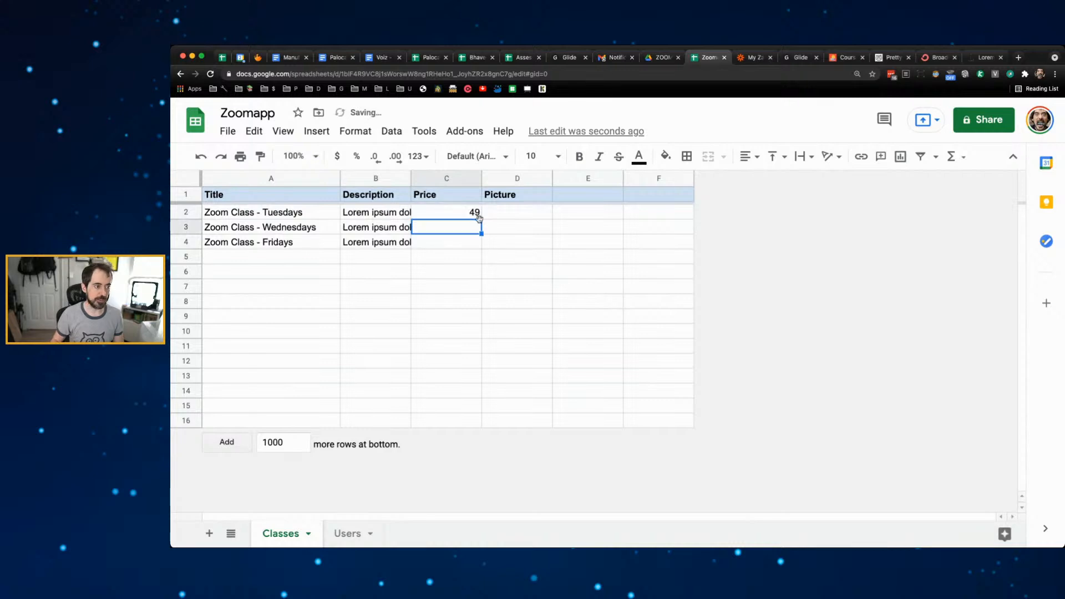
type("49")
key("Return")
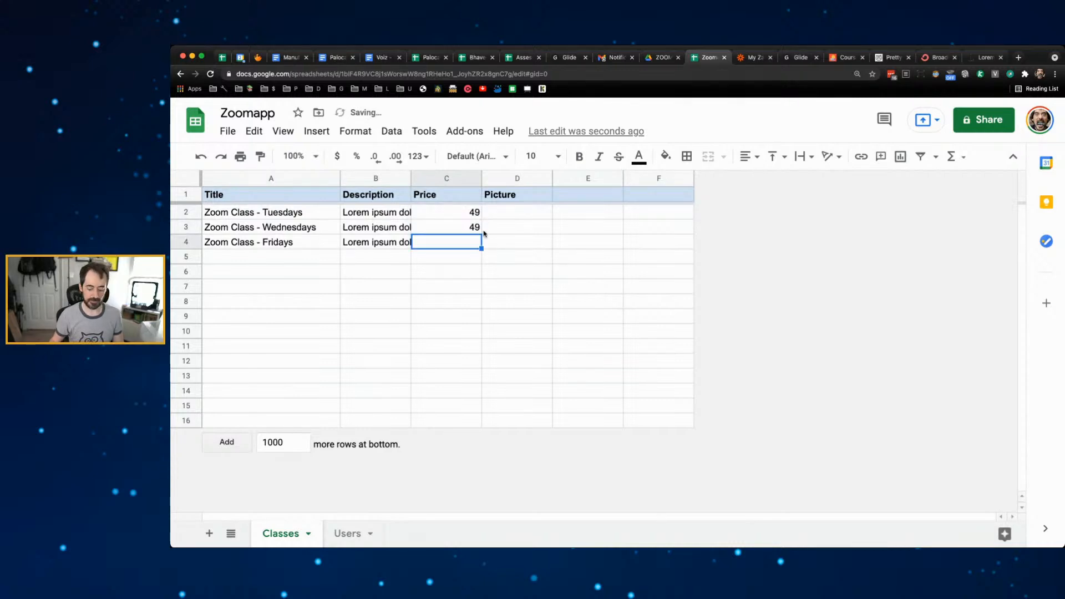
type("49")
key("Return")
- Format the Price column as $ currency, then switch to the Users sheet
left_click(438, 174)
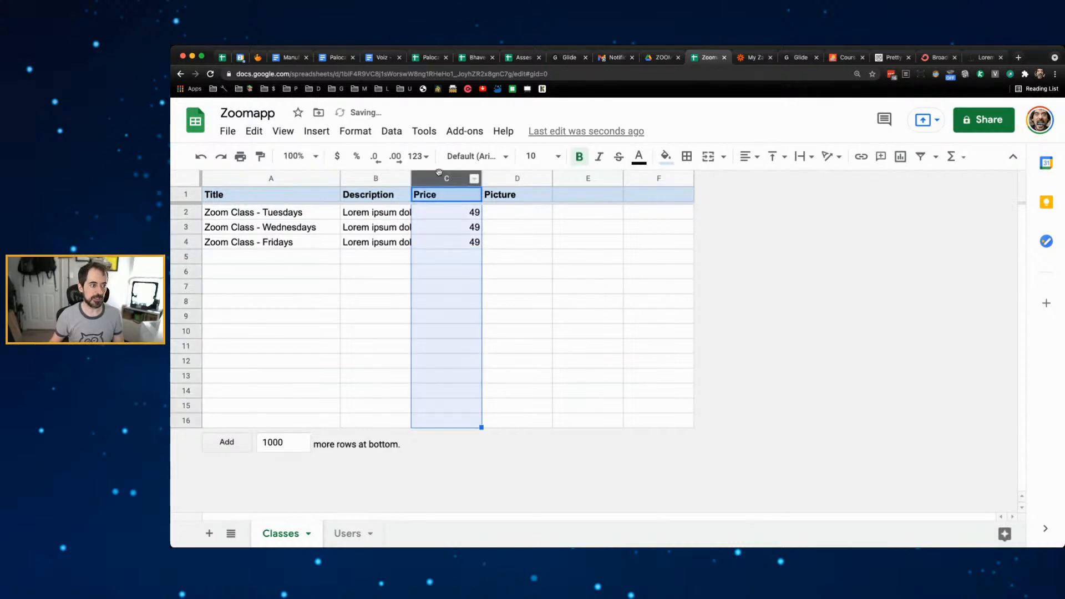
left_click(337, 156)
left_click(587, 270)
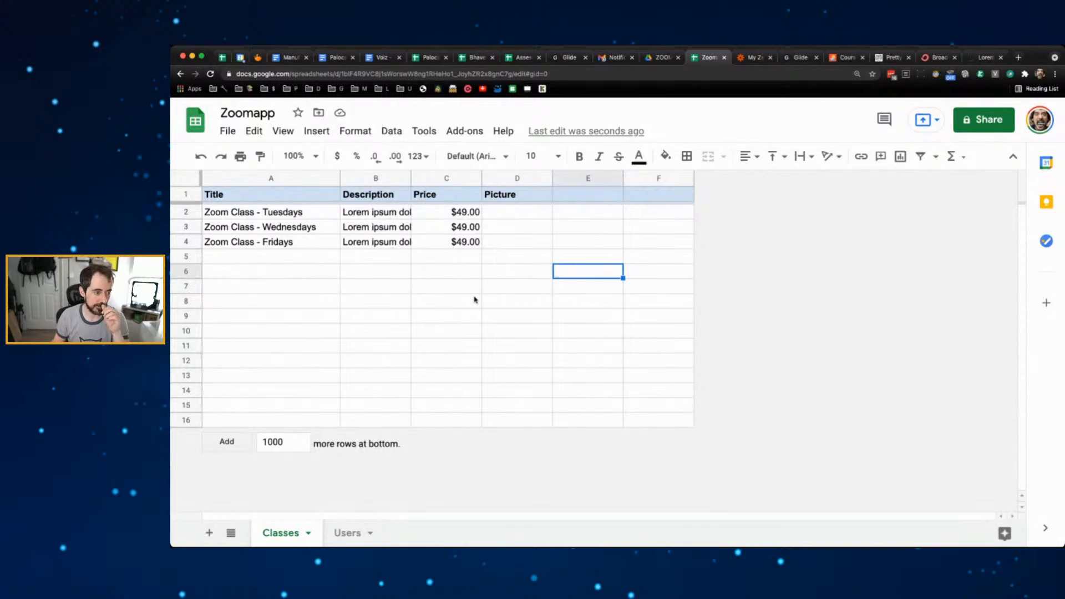
left_click(352, 531)
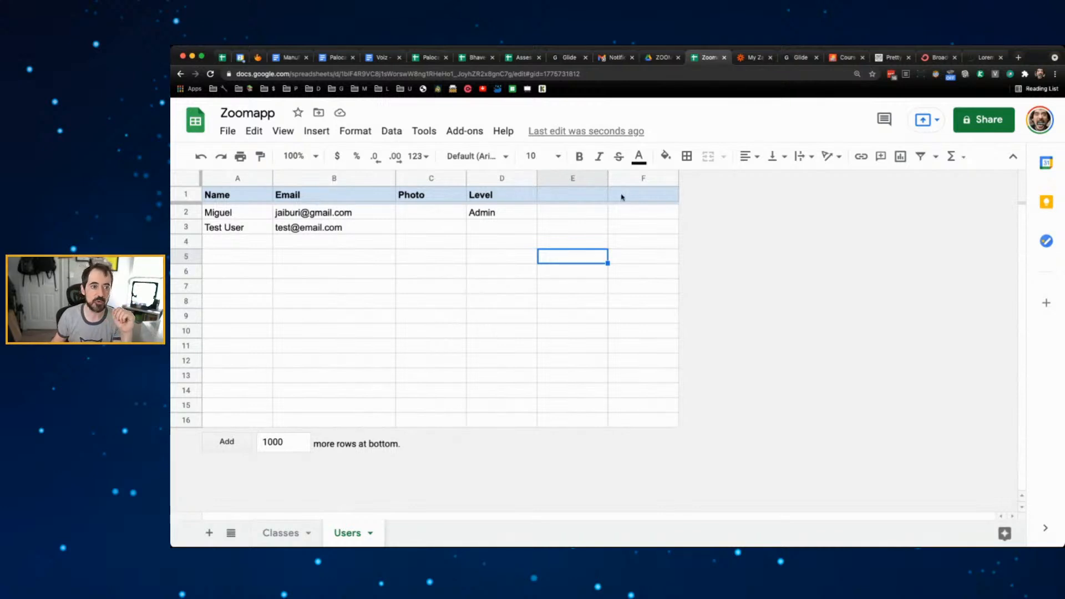
- Switch to the Glide My Apps browser tab
left_click(795, 58)
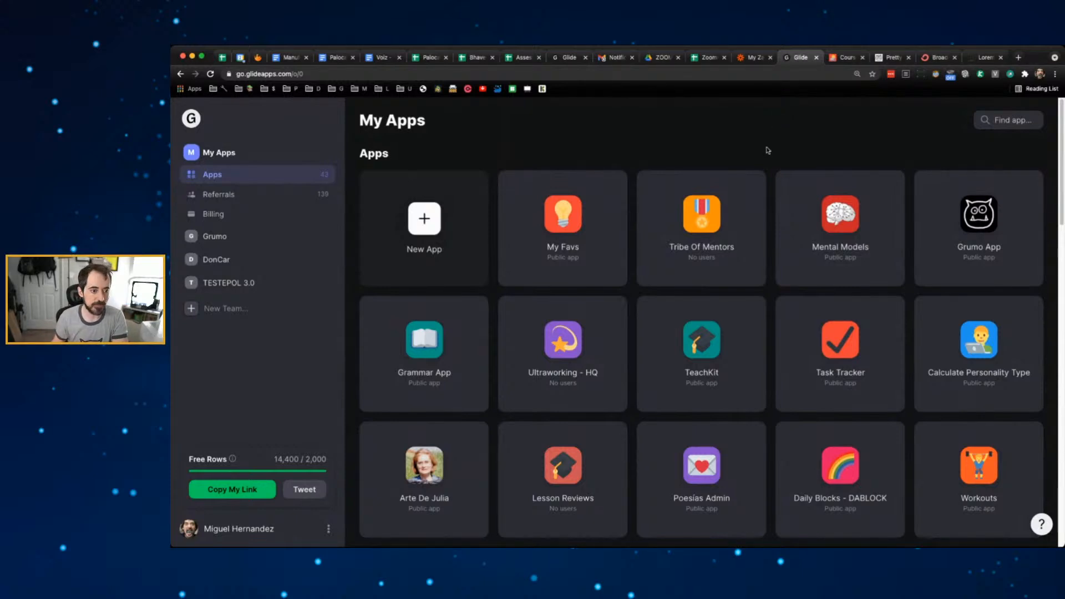
- Create a new app named 'ZoomApp' with the Phone layout
scroll(773, 144, "down", 10)
scroll(769, 157, "down", 9)
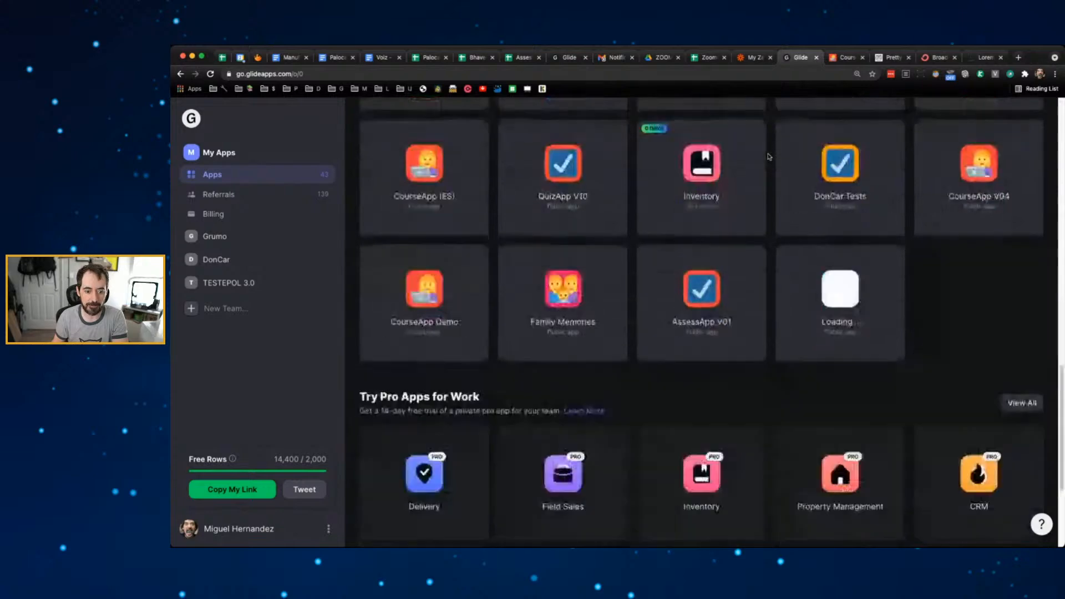
scroll(770, 157, "up", 20)
scroll(770, 157, "down", 10)
scroll(770, 157, "up", 10)
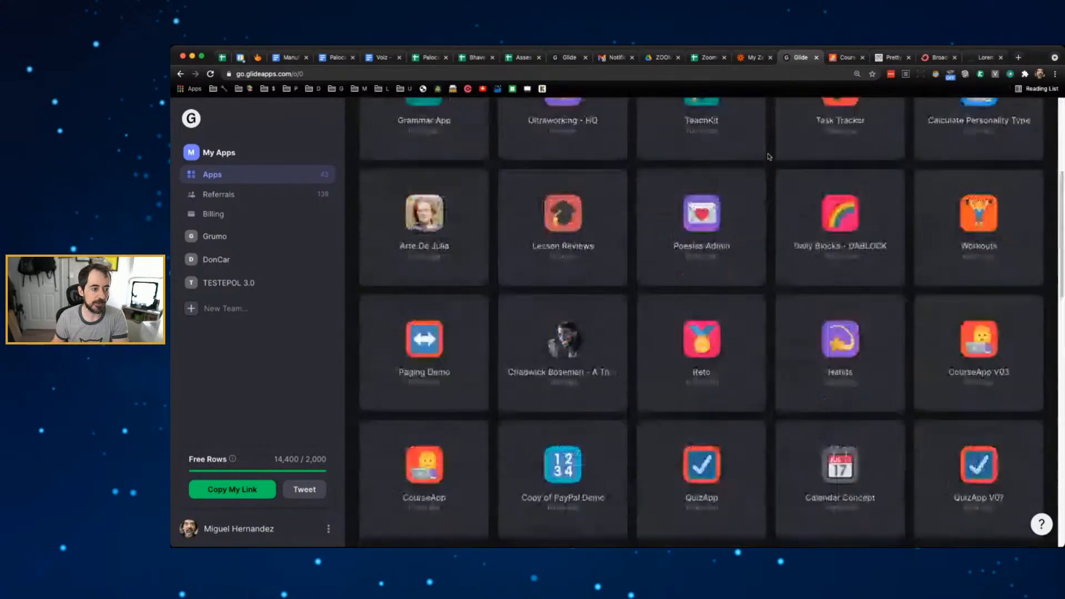
scroll(769, 157, "down", 1)
scroll(769, 157, "up", 1)
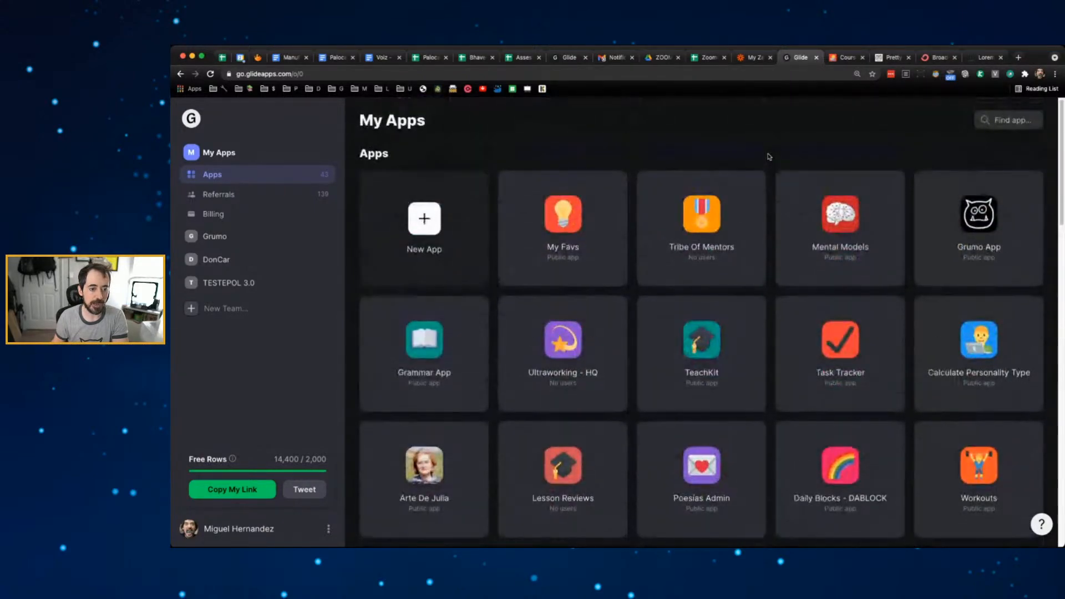
left_click(427, 228)
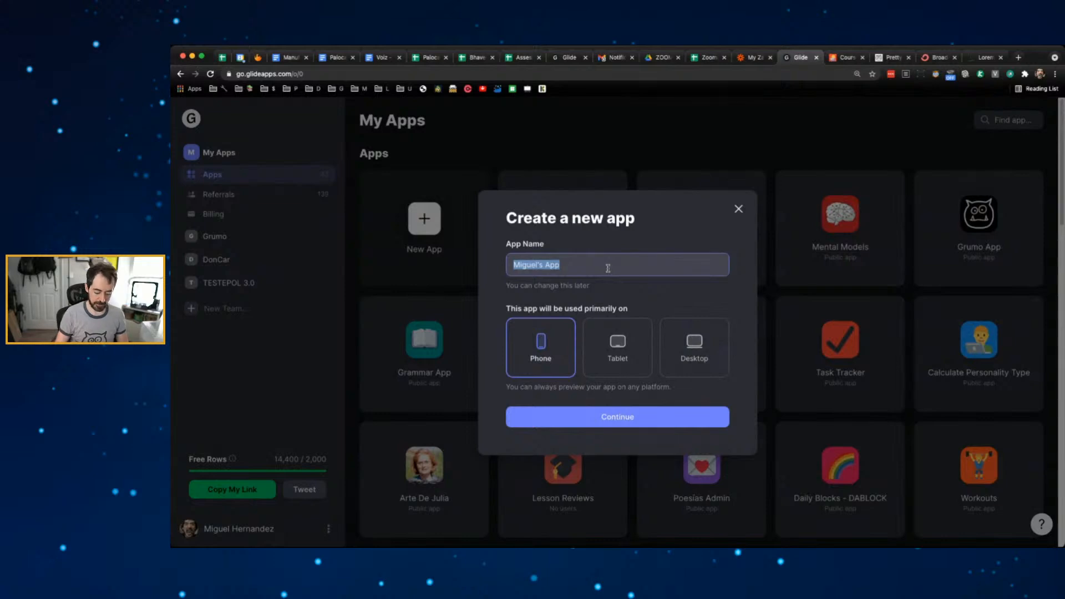
type("ZoomApp")
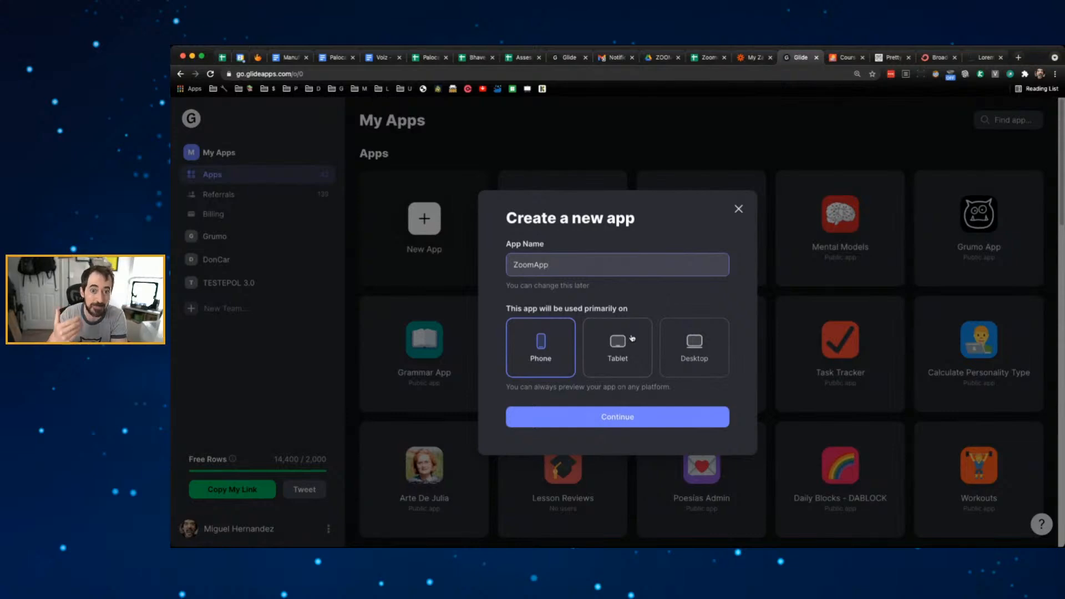
left_click(642, 418)
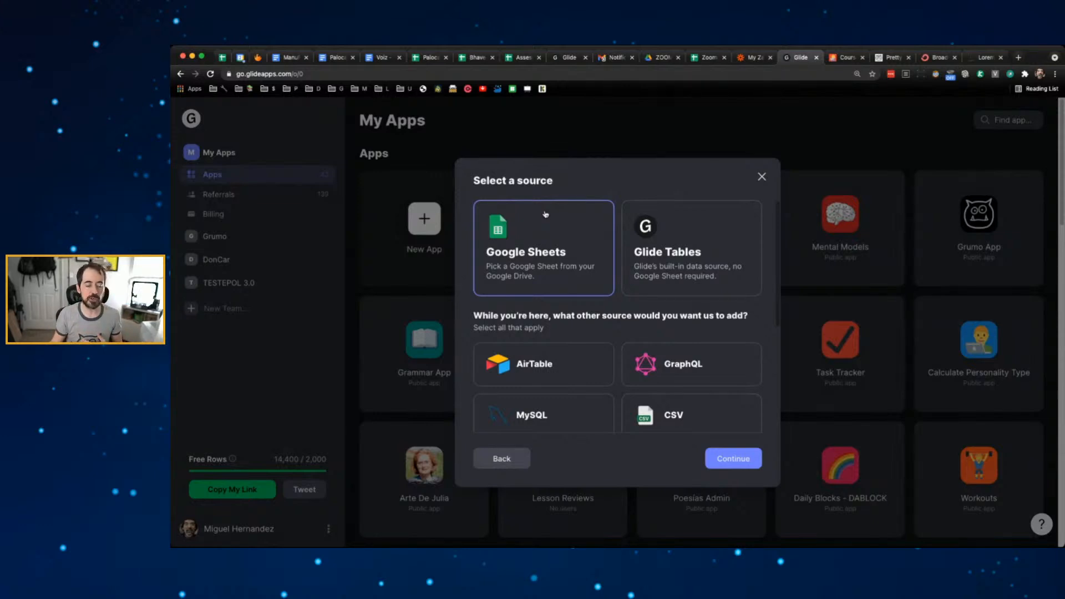
- Scroll through the data source options, keeping Google Sheets selected
scroll(556, 299, "down", 3)
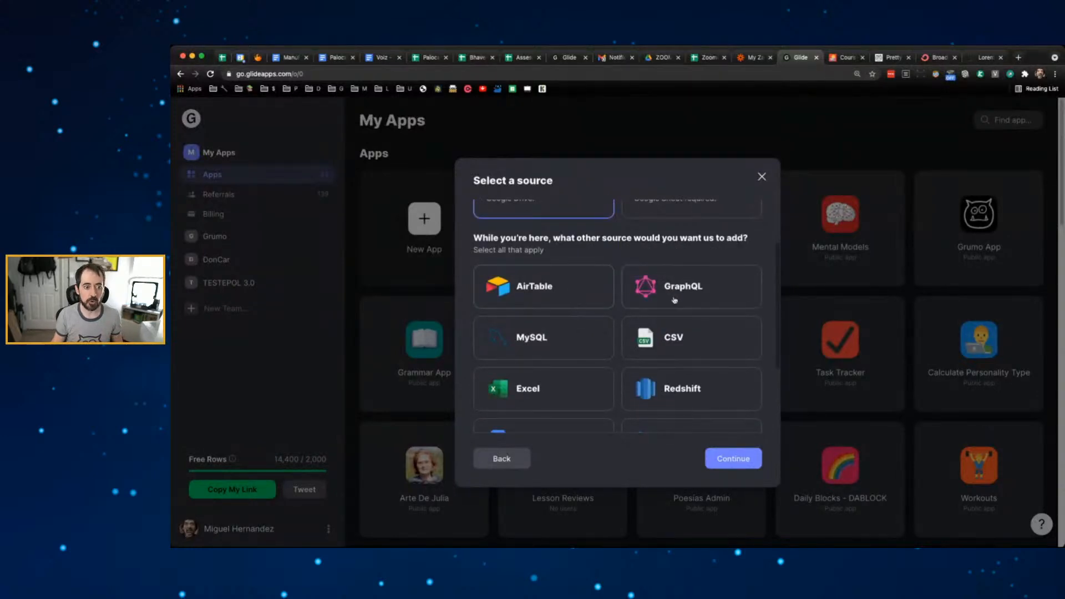
scroll(674, 300, "down", 3)
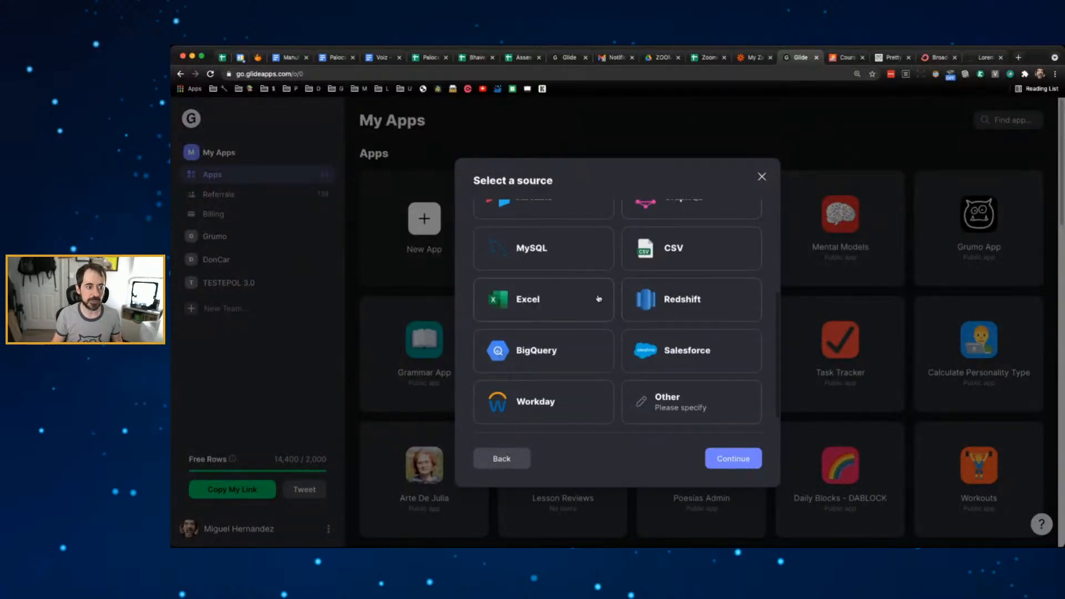
scroll(613, 330, "up", 5)
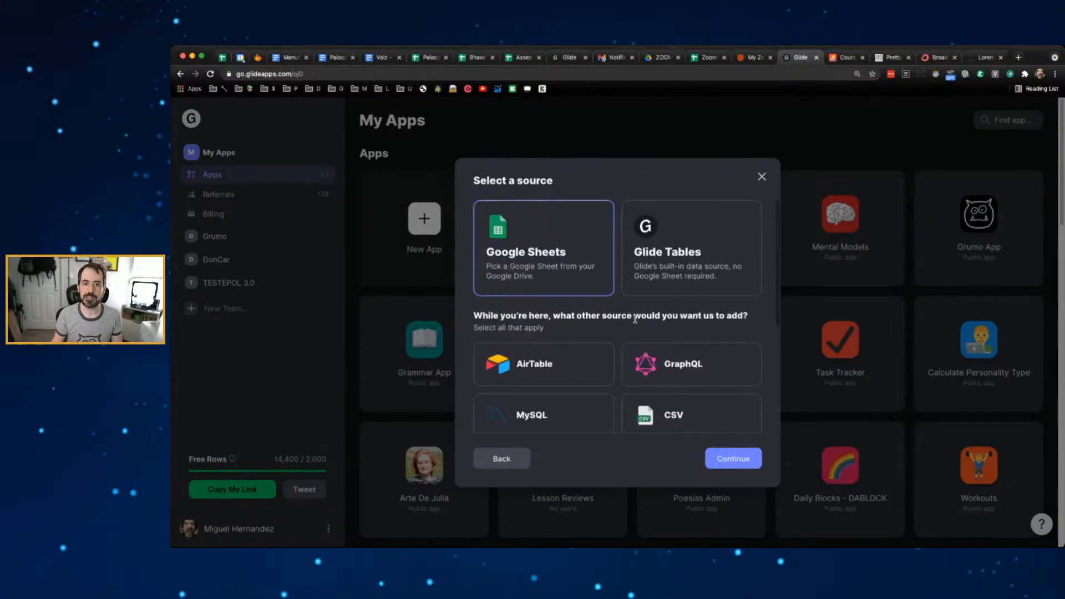
- Continue with Google Sheets and select the Zoomapp spreadsheet as the app's data file
left_click(740, 457)
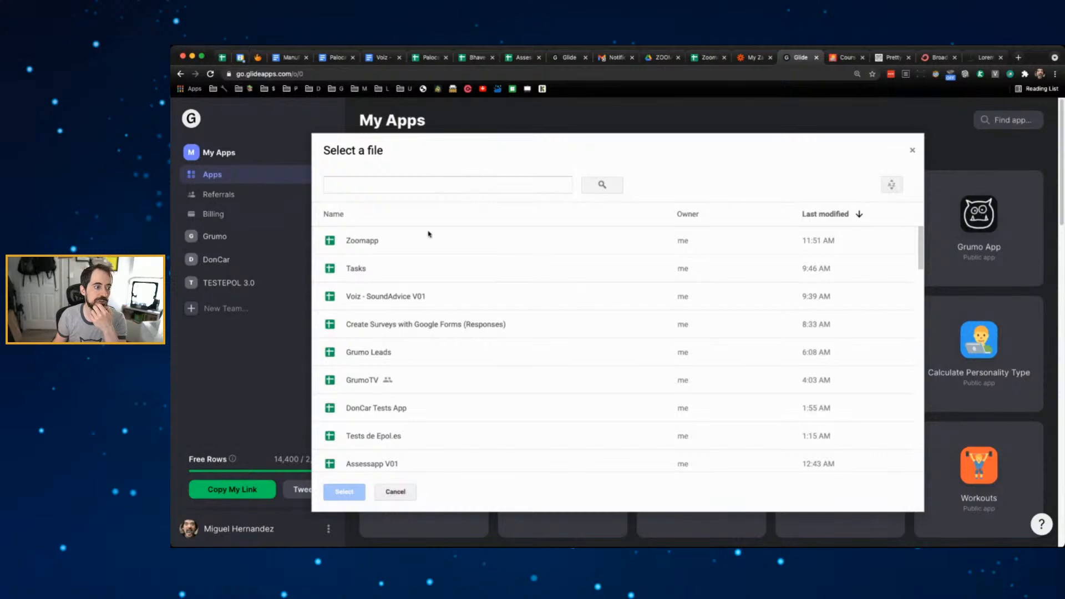
left_click(379, 242)
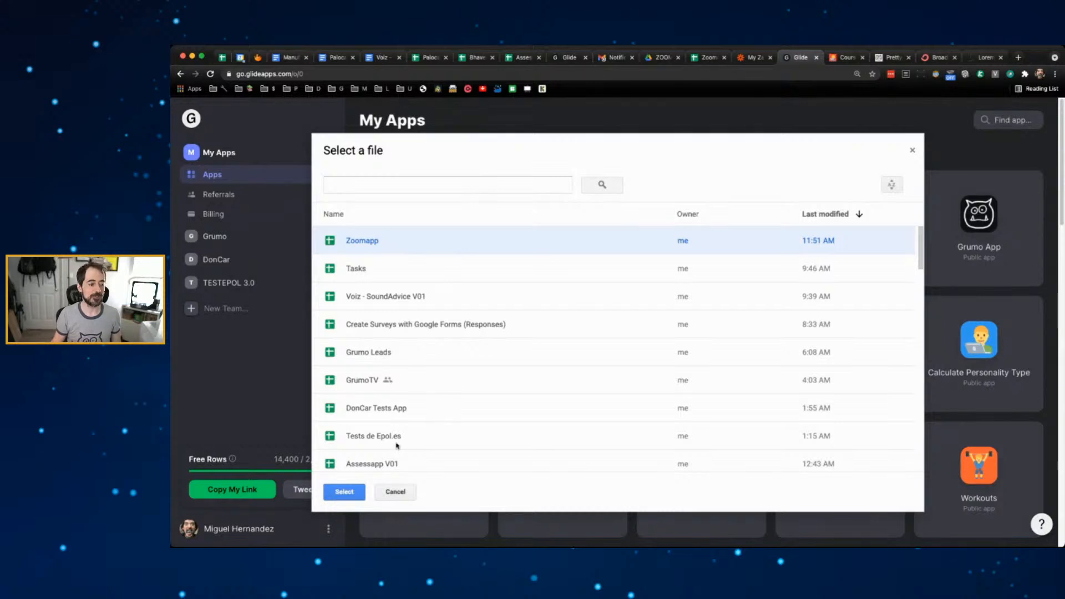
left_click(344, 491)
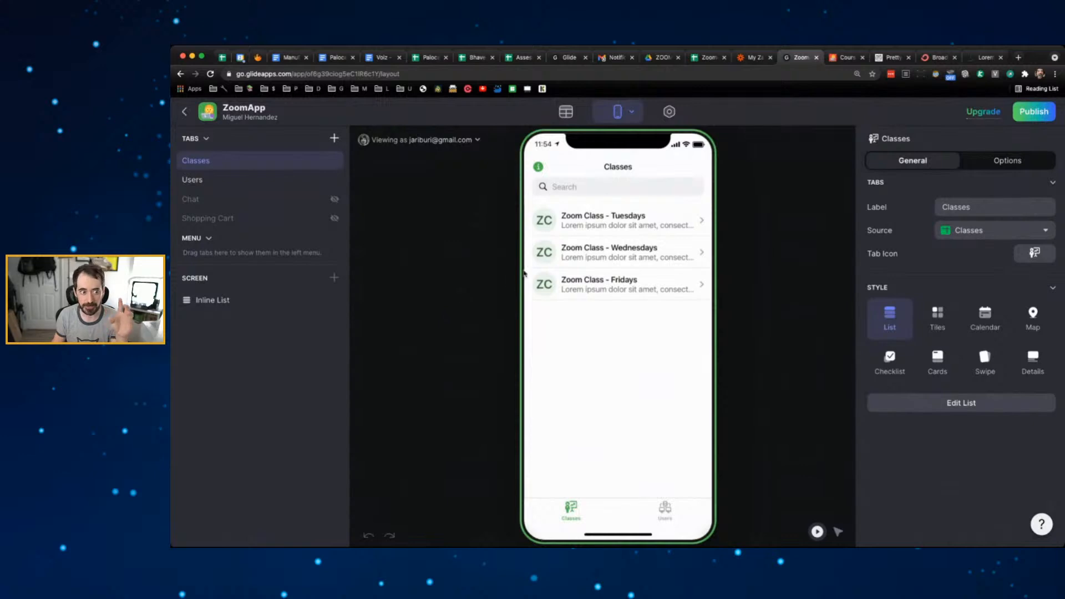
left_click(652, 225)
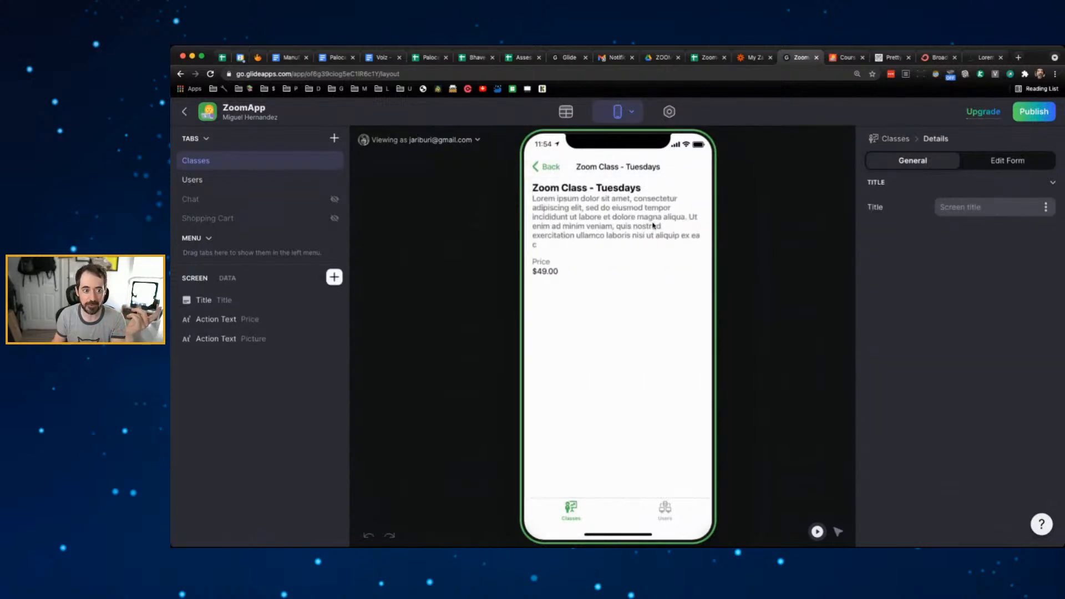
left_click(548, 168)
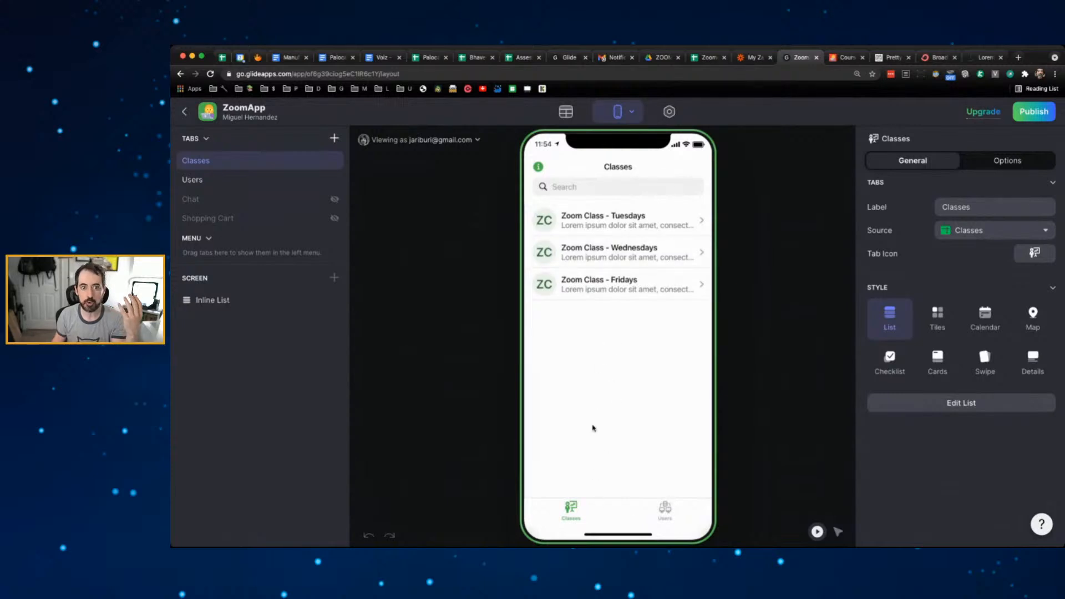
left_click(665, 512)
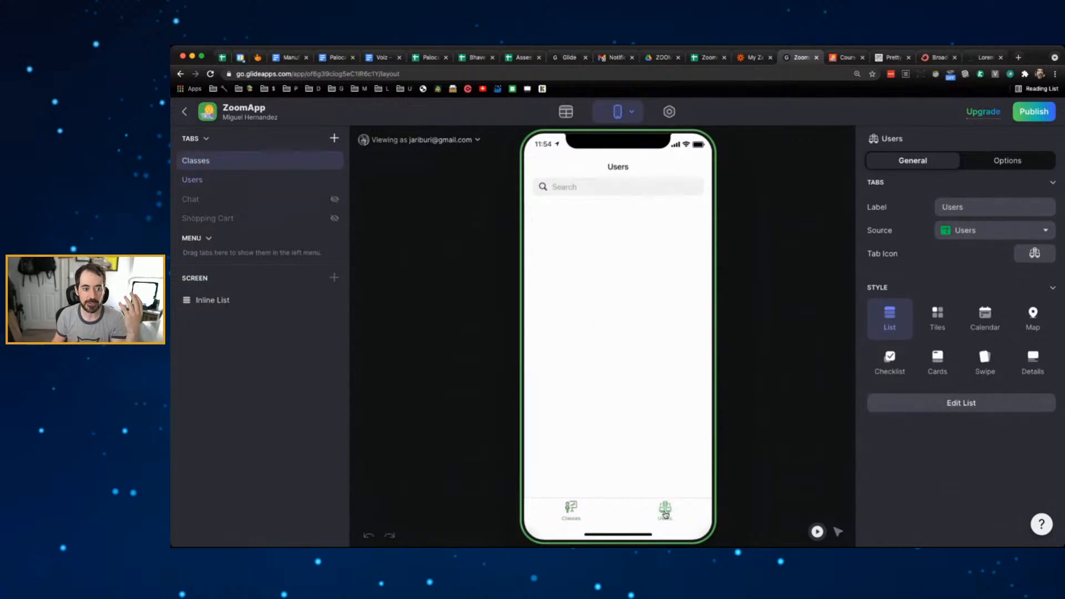
left_click(574, 513)
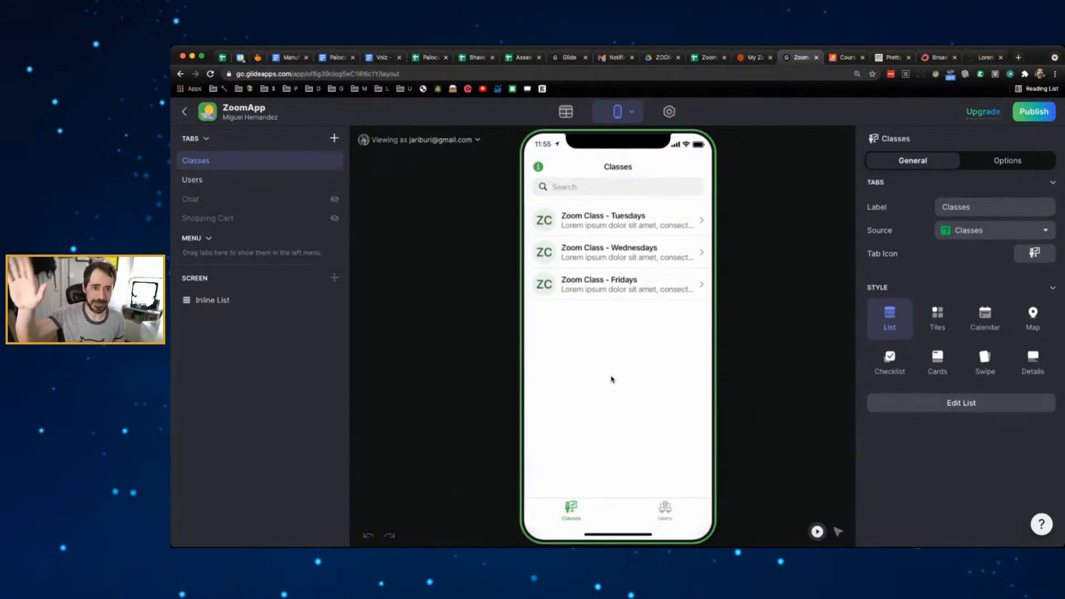
- Publish ZoomApp, set its link to zoomapp.glideapp.io, and open the live app
left_click(1044, 111)
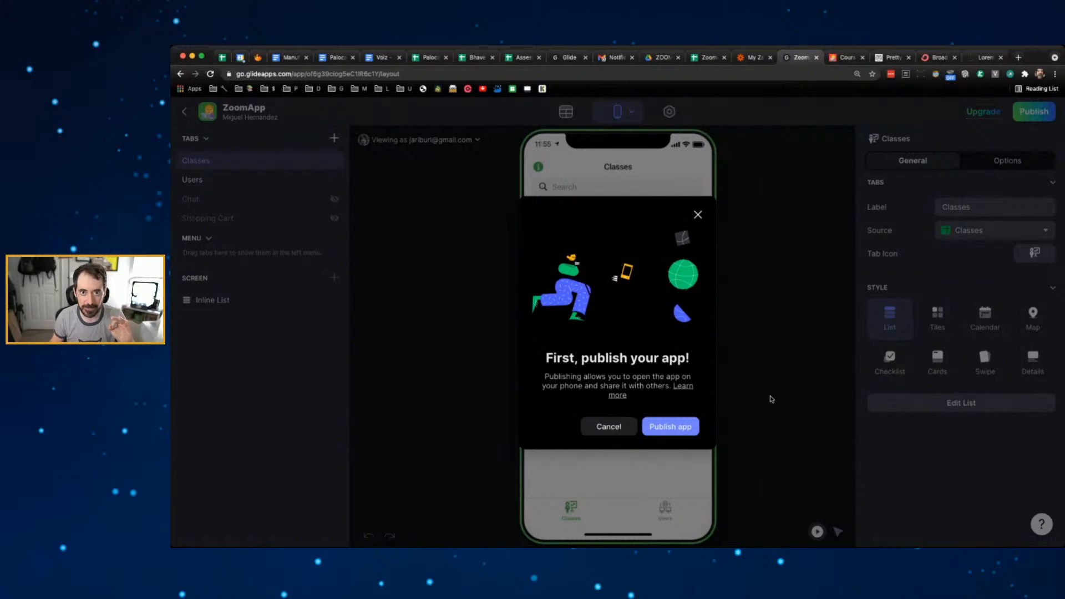
left_click(690, 428)
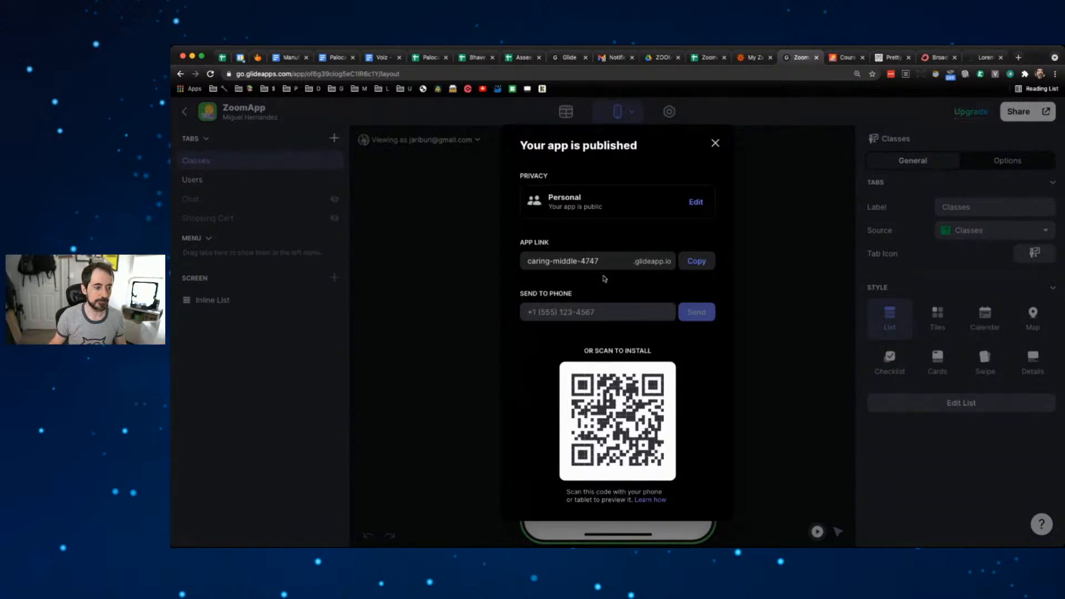
triple_click(594, 261)
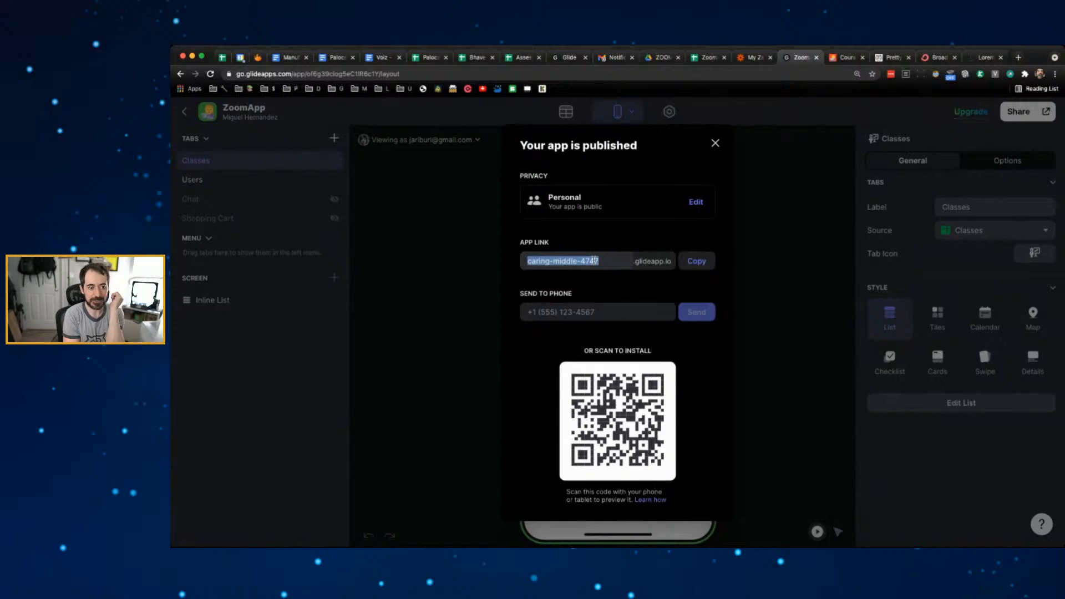
type("zoomapp")
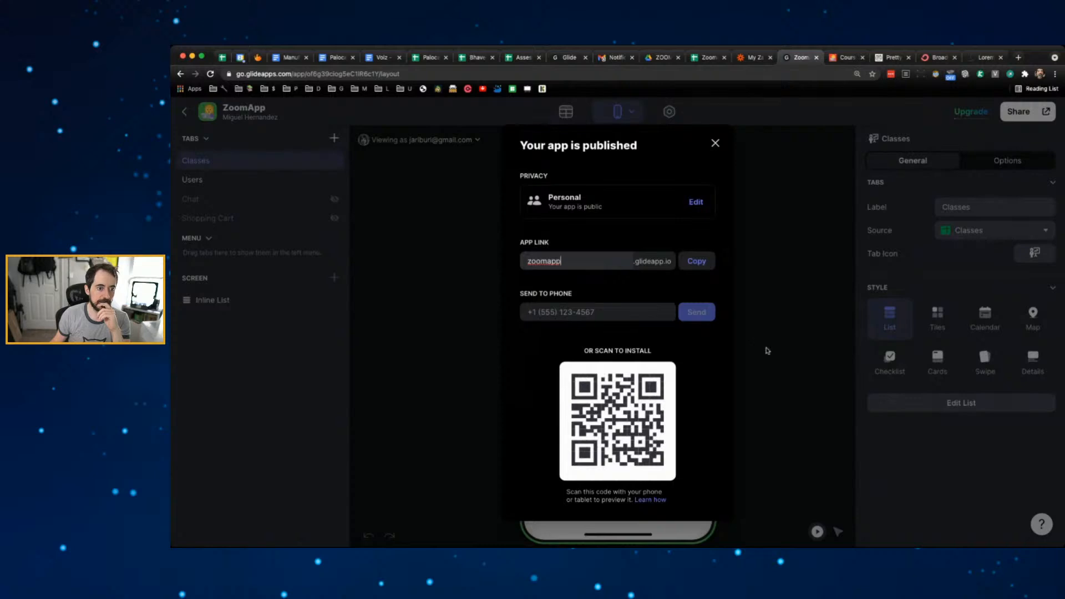
left_click(757, 280)
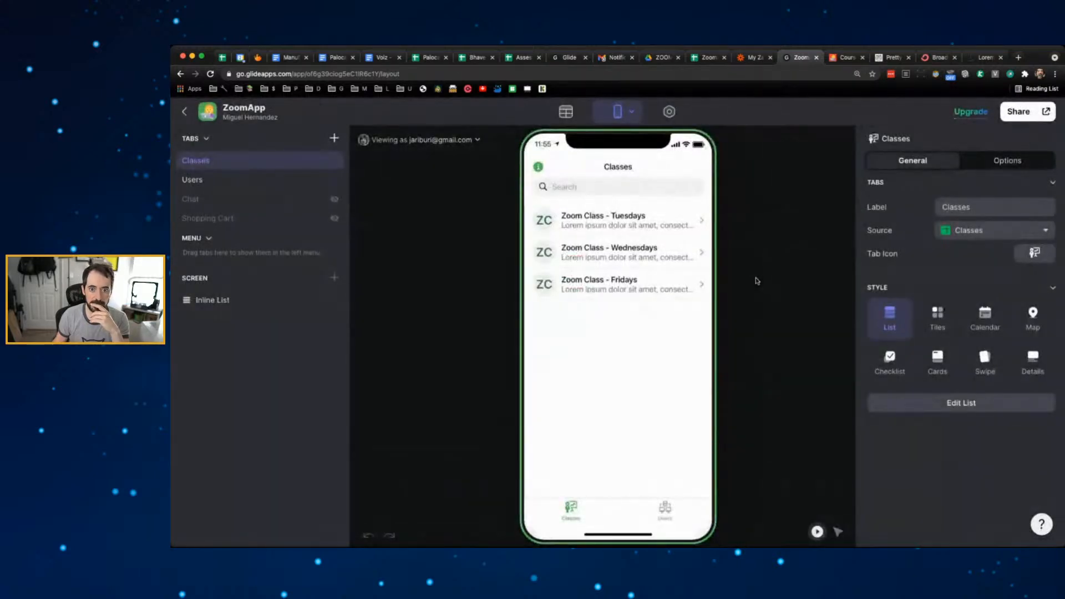
left_click(1047, 112)
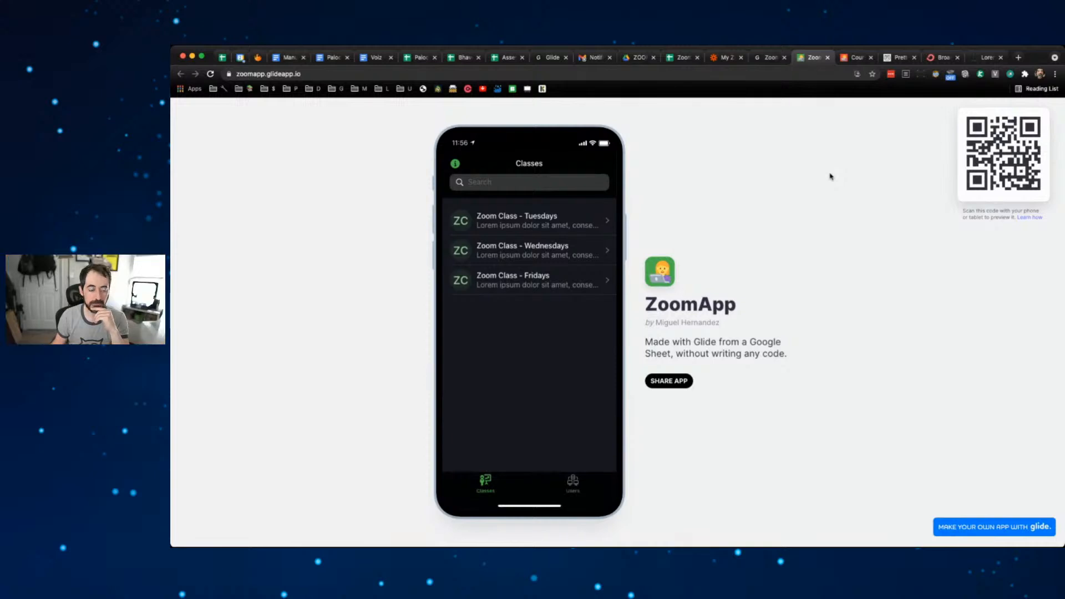
- Open the Zoom Class - Tuesdays details, go back, and close the zoomapp.glideapp.io tab
left_click(550, 226)
left_click(464, 162)
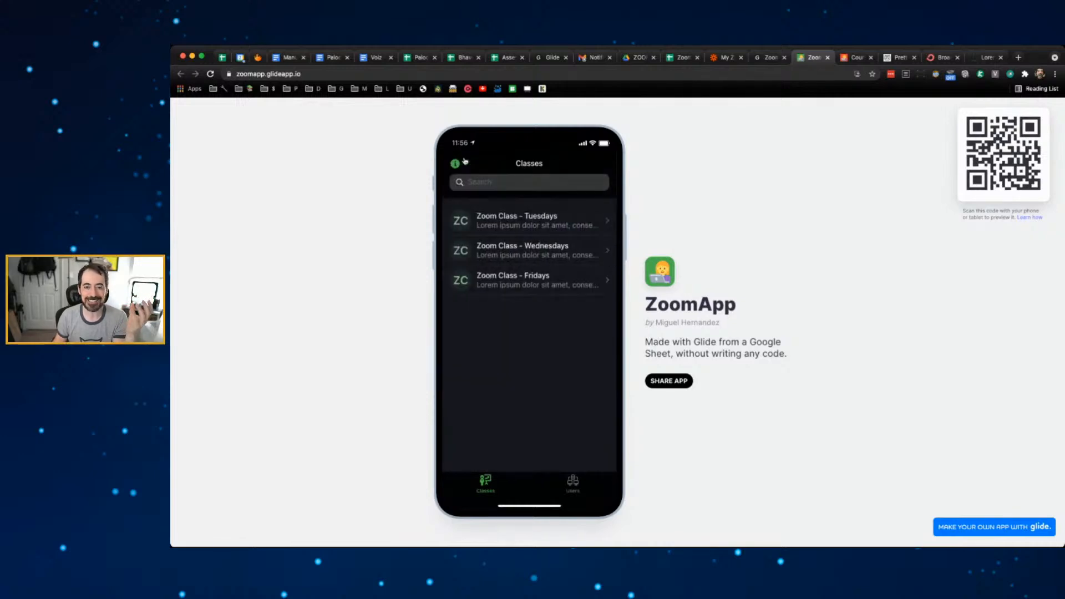
left_click(826, 58)
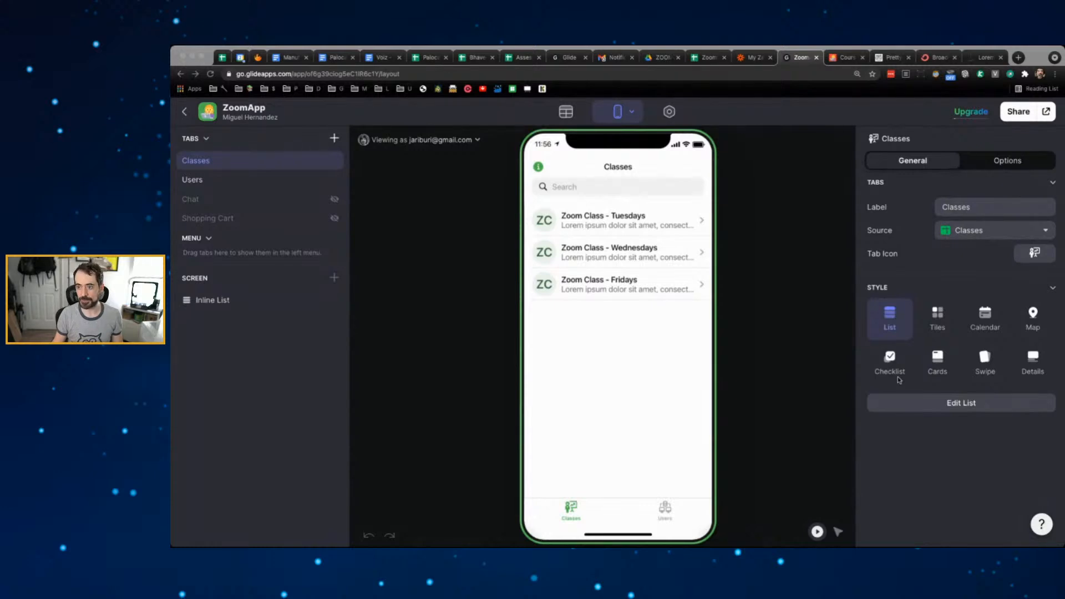
- Open the app's Info screen in the preview and close it back to Classes
left_click(775, 301)
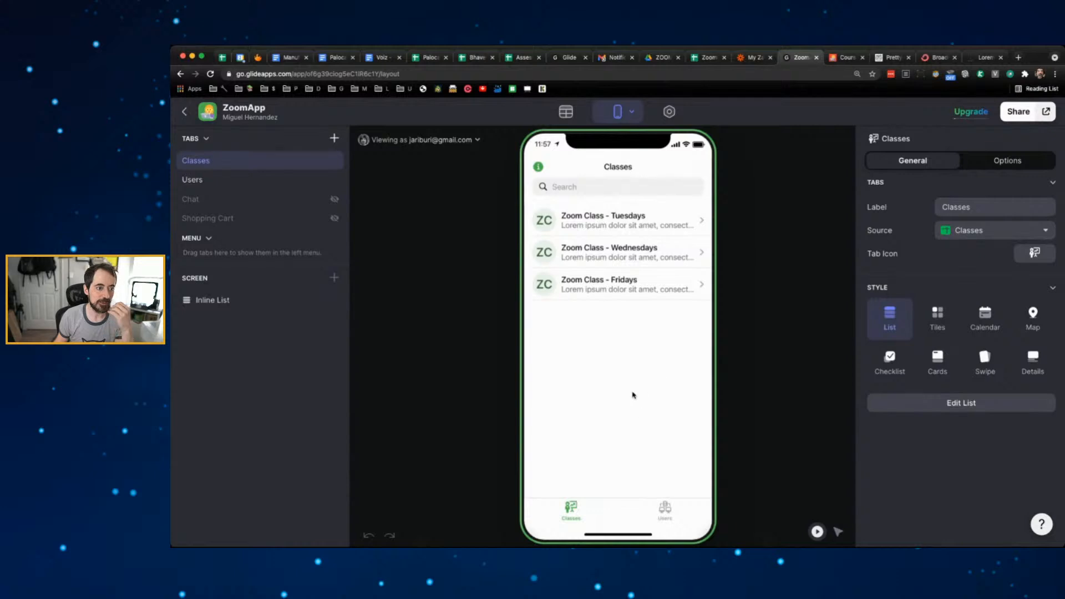
left_click(538, 167)
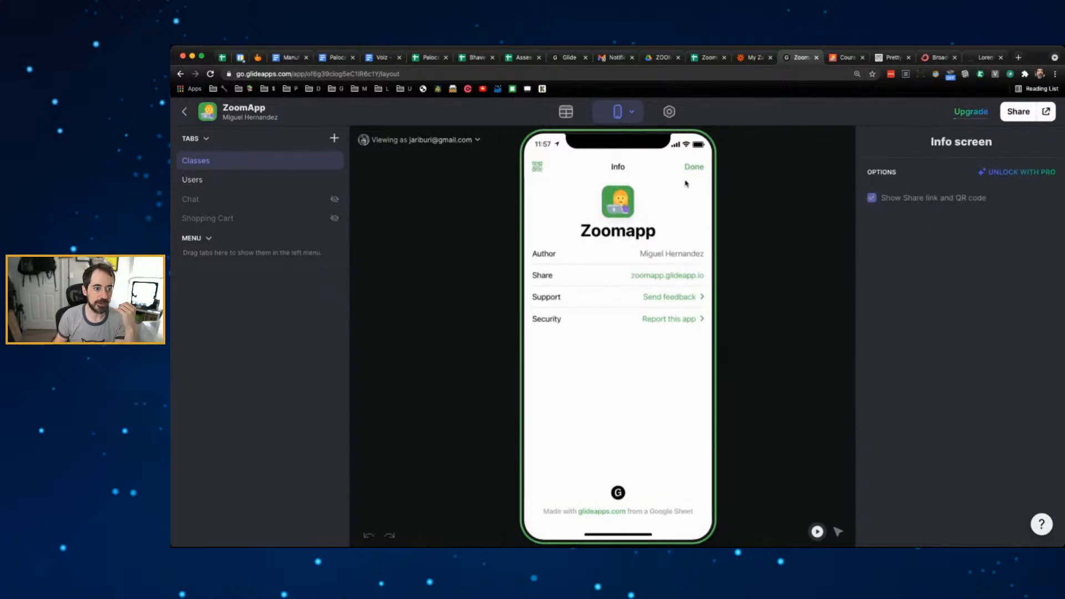
left_click(696, 166)
- Uncheck the signed-in user so the preview reads Viewing as anyone
left_click(472, 139)
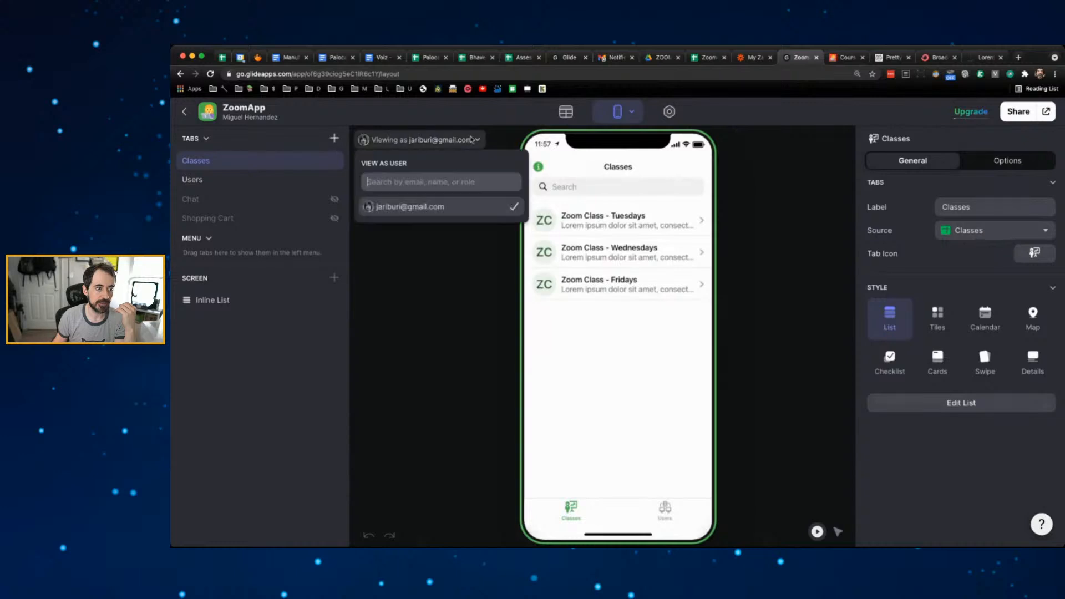
left_click(427, 206)
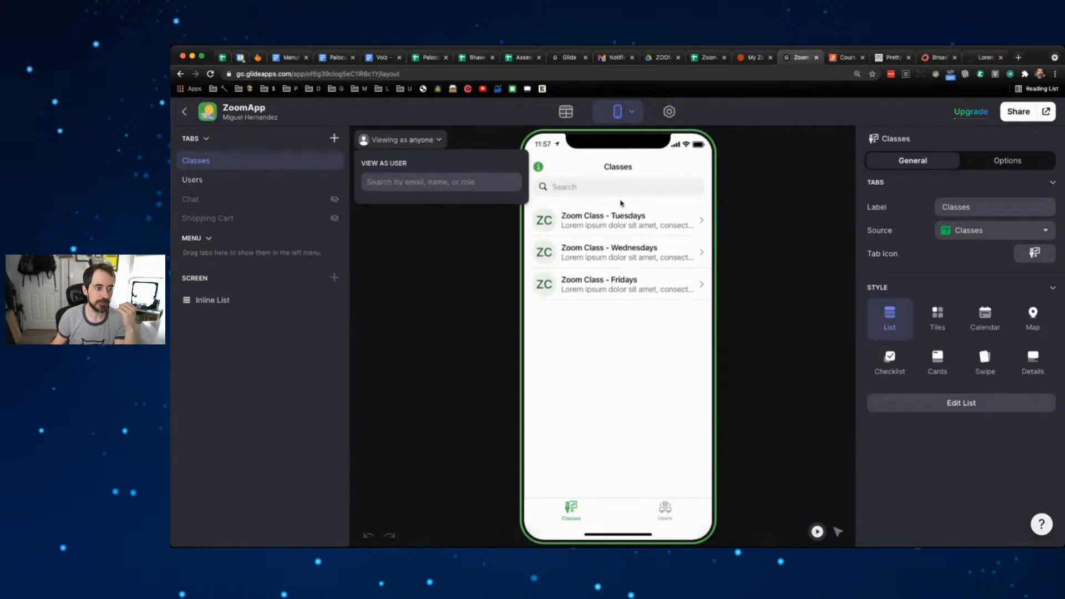
left_click(754, 195)
left_click(424, 143)
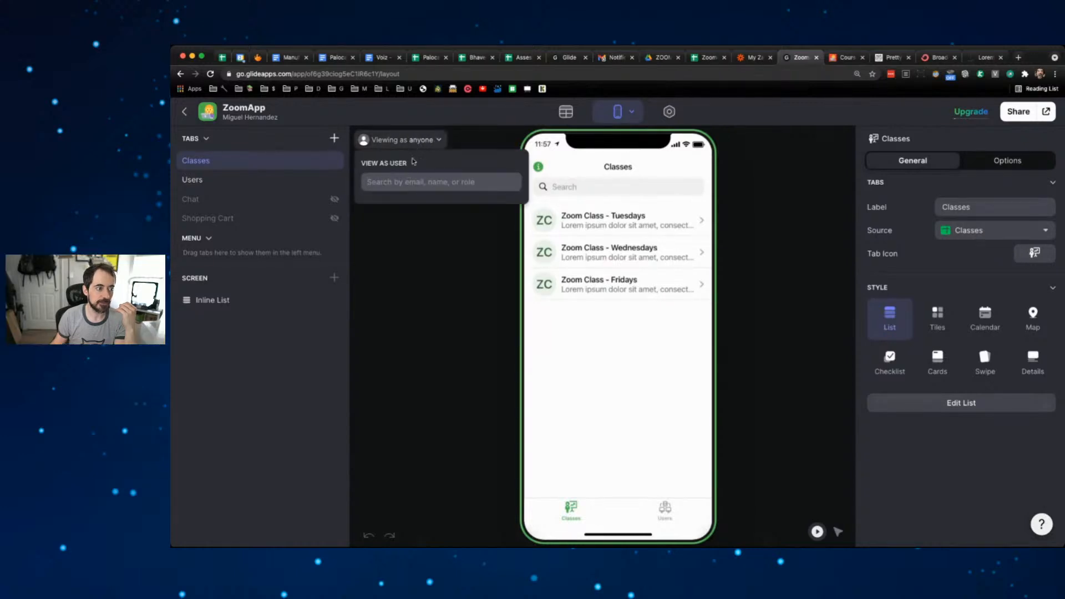
left_click(416, 142)
left_click(417, 141)
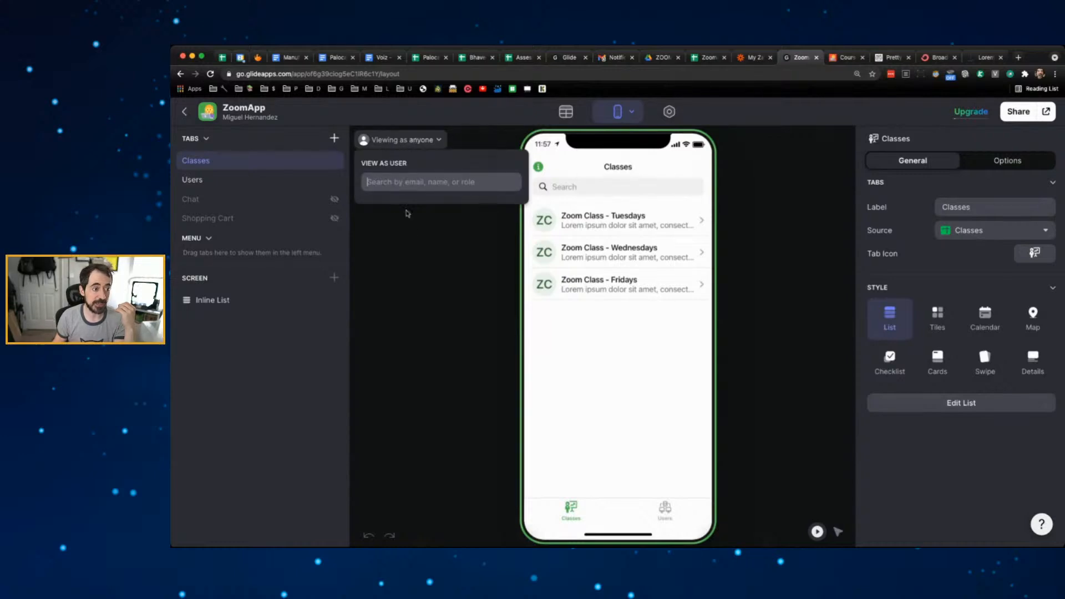
left_click(413, 234)
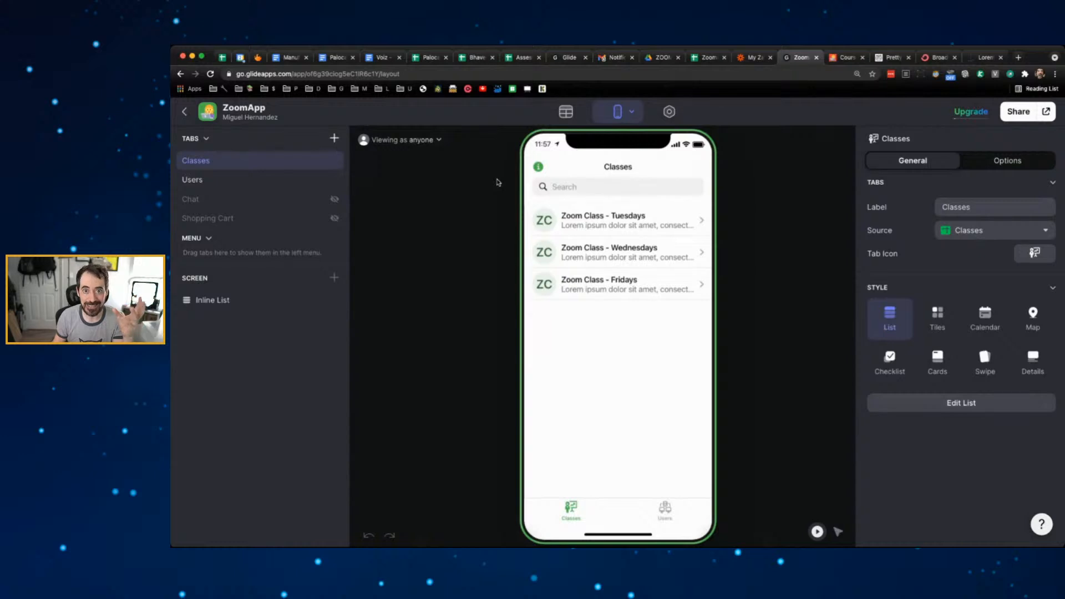
- Open Glide's data editor and compare it with the Classes and Users sheets in the Zoomapp spreadsheet
left_click(566, 116)
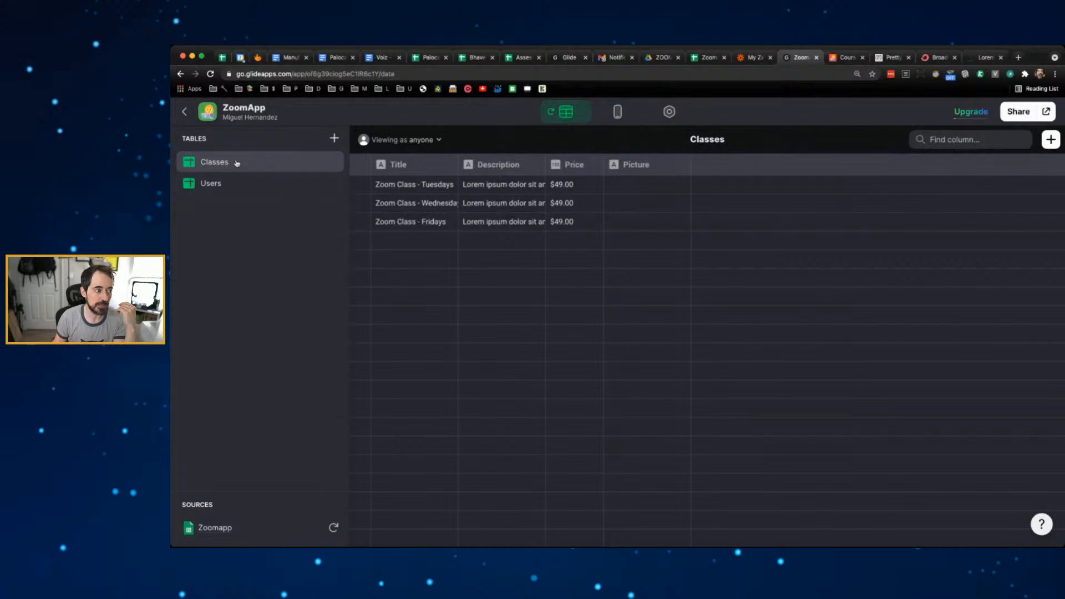
left_click(722, 57)
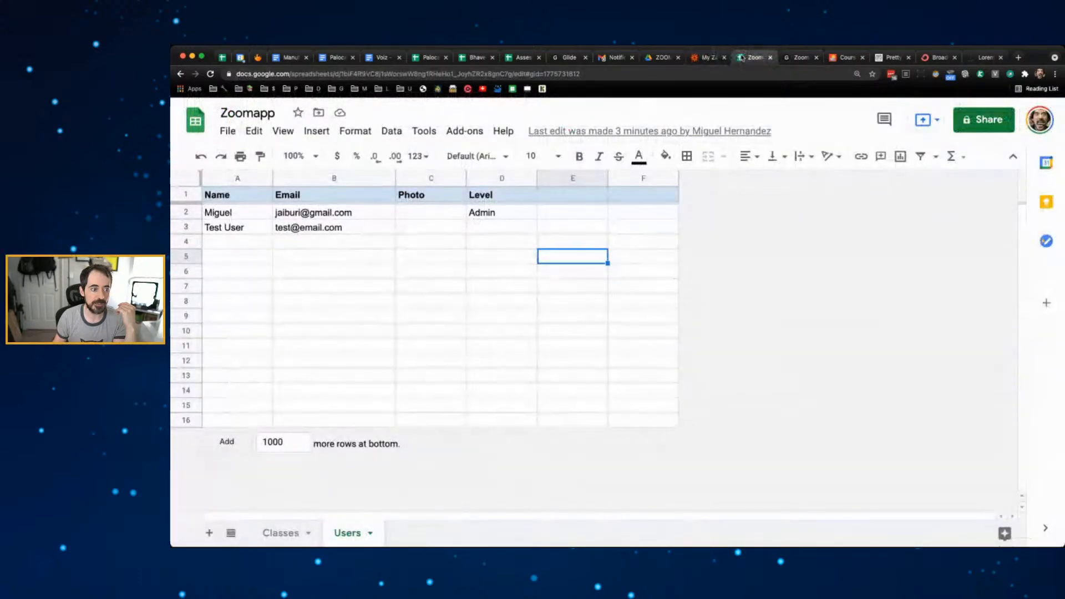
left_click(289, 530)
left_click(348, 533)
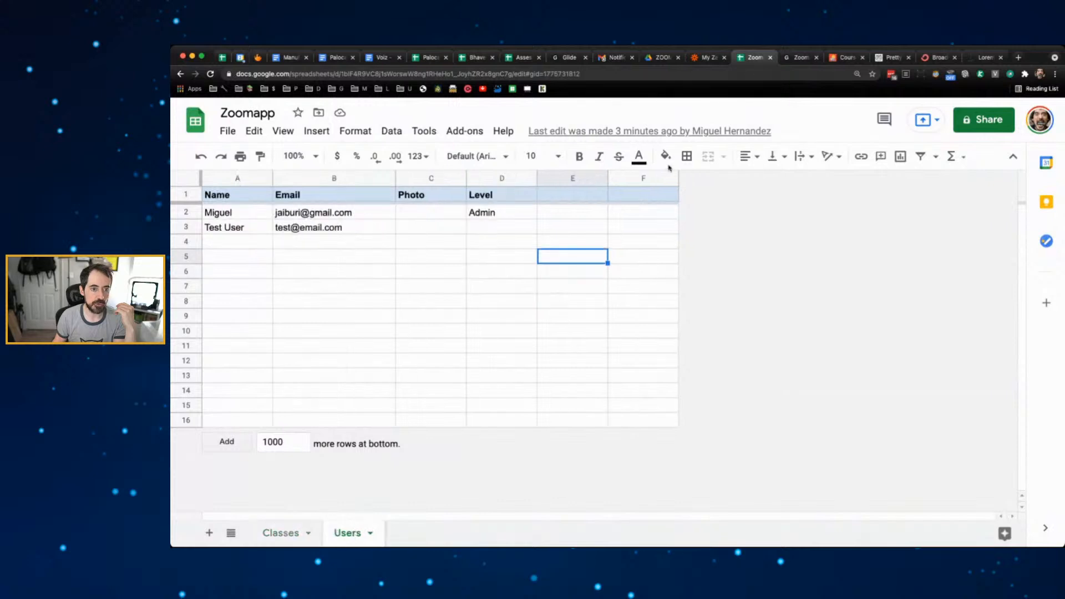
left_click(801, 57)
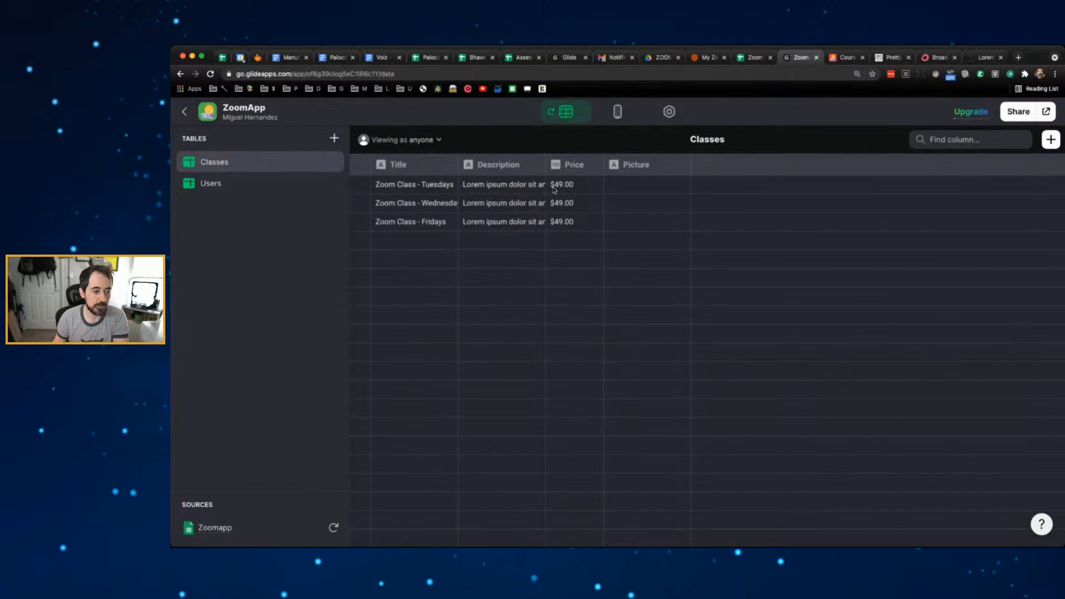
- Inspect the Classes rows' Description, Title and Price, then start a new Text column
left_click(519, 187)
left_click(519, 187)
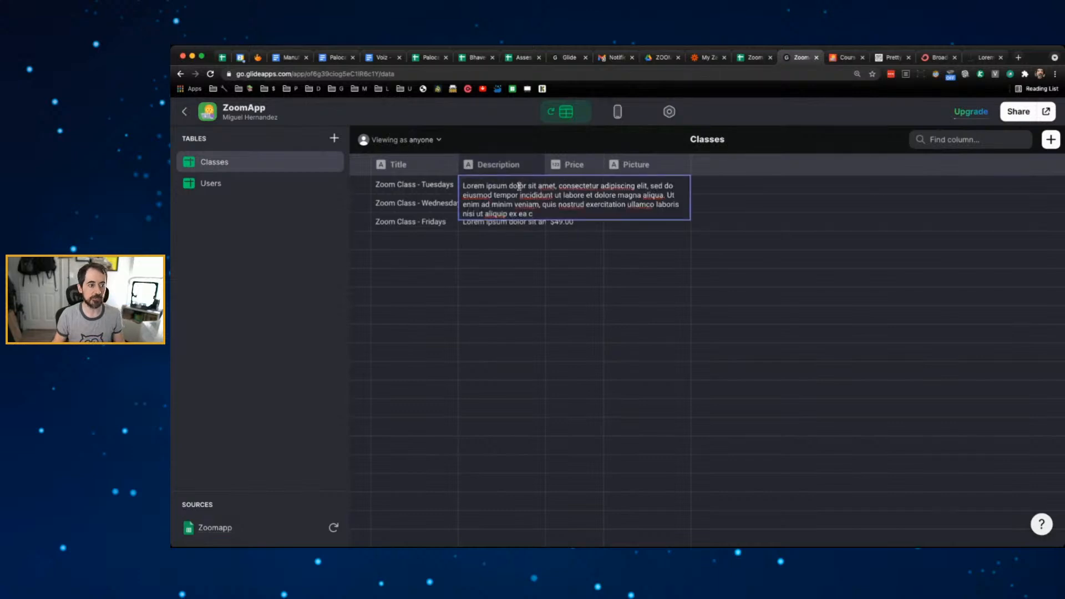
left_click(437, 190)
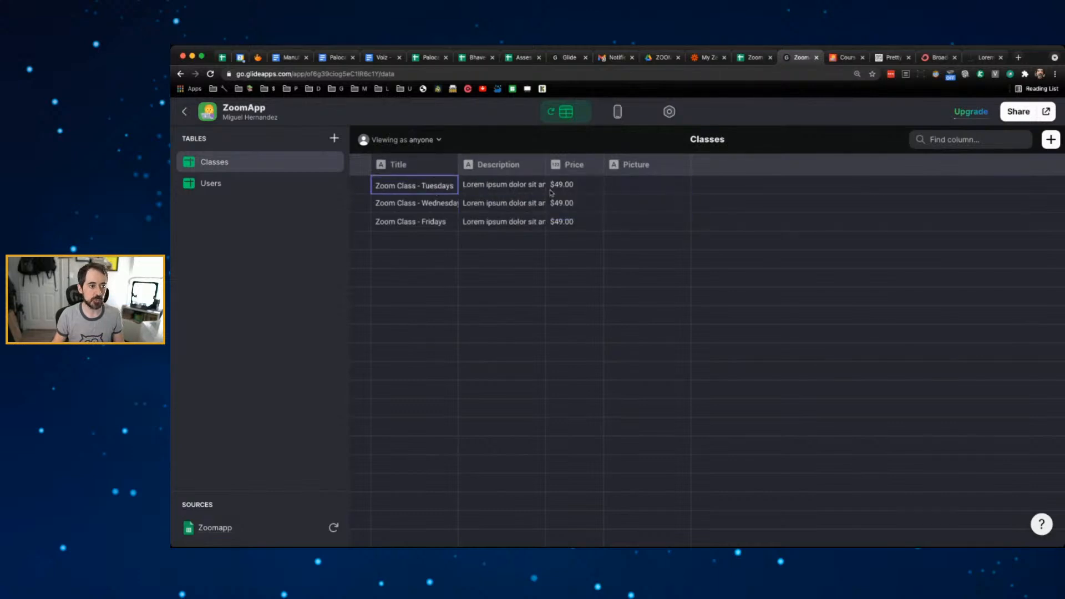
double_click(583, 192)
left_click(573, 204)
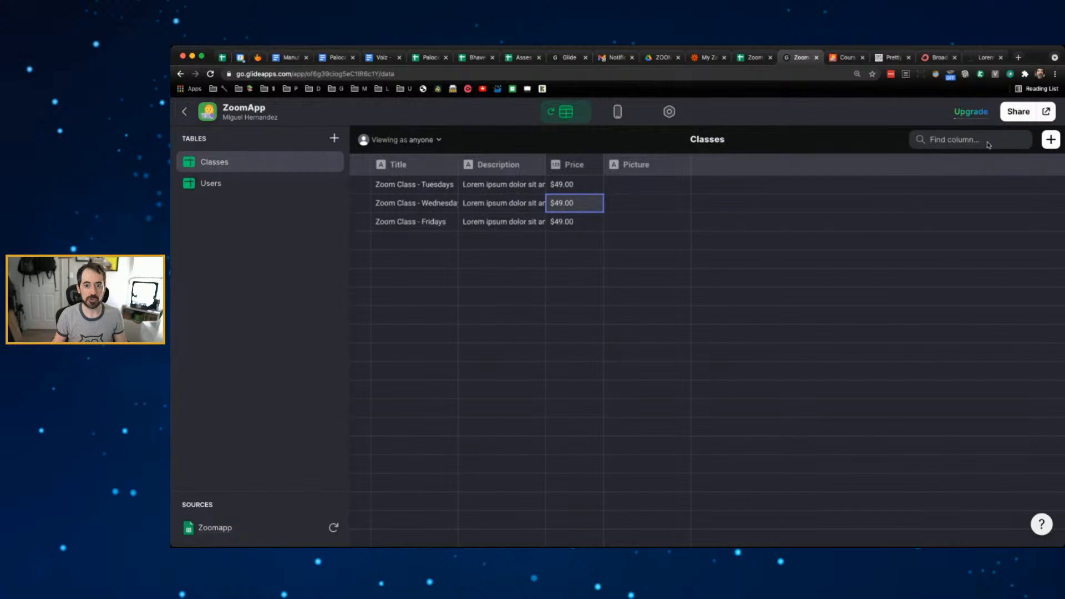
left_click(1050, 140)
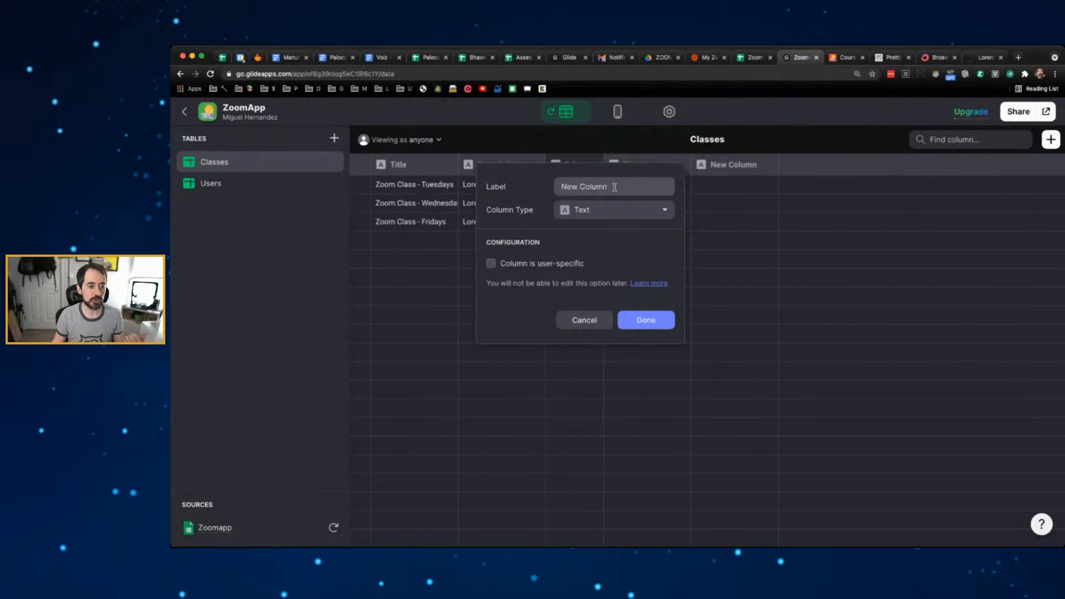
- Confirm the New Column and locate it as column E in the Classes sheet
left_click(650, 321)
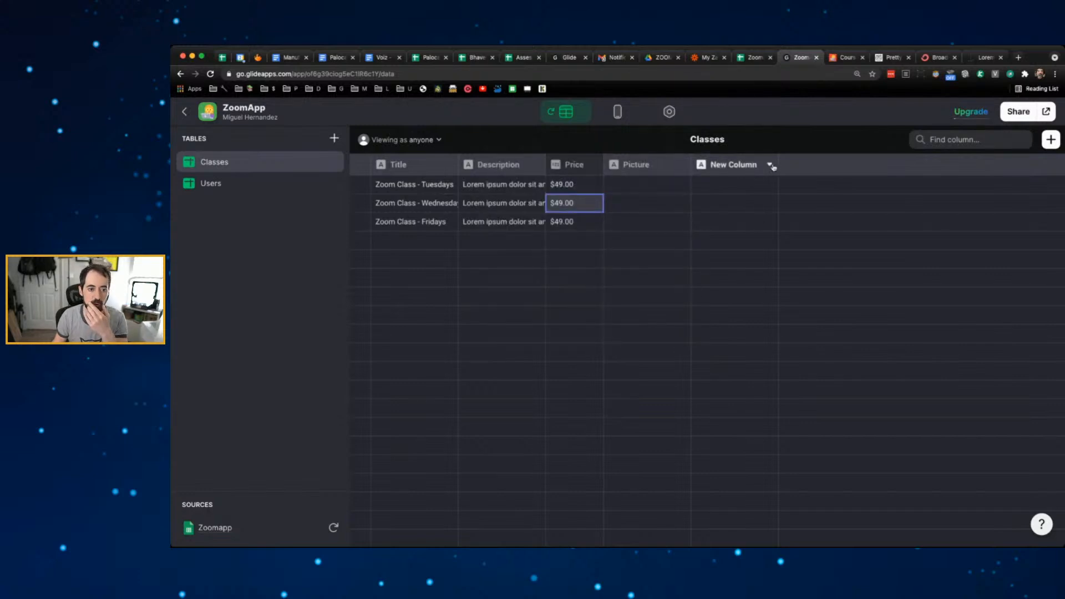
left_click(753, 58)
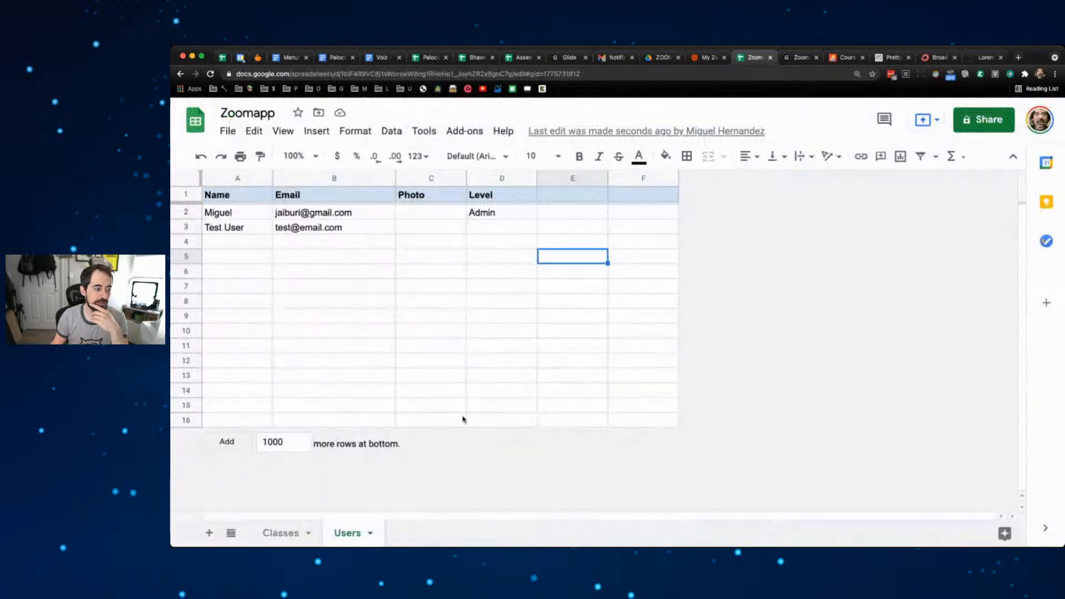
left_click(305, 530)
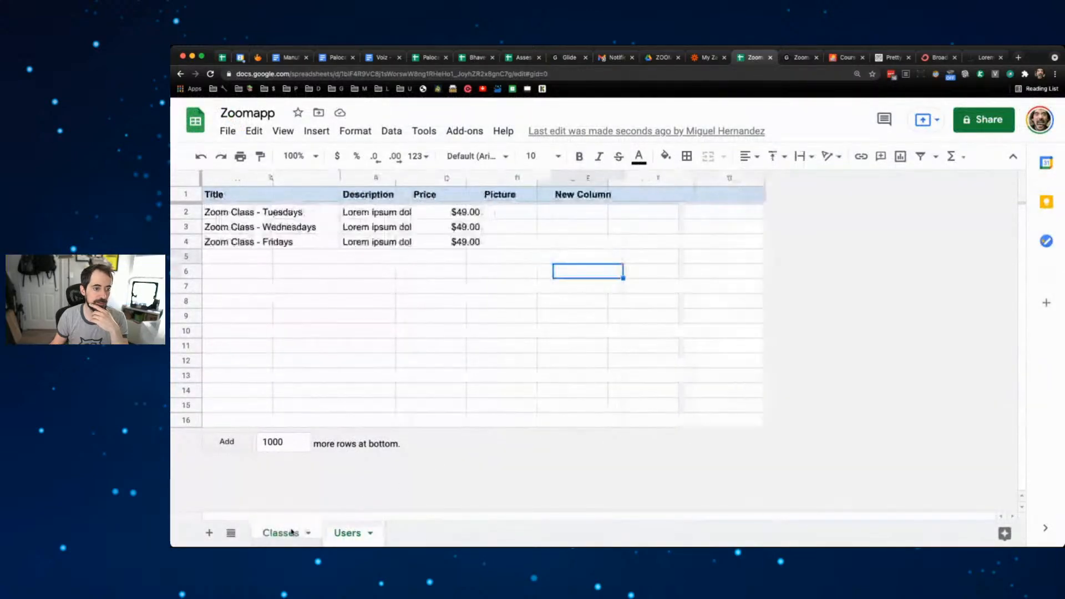
left_click(589, 178)
left_click(802, 58)
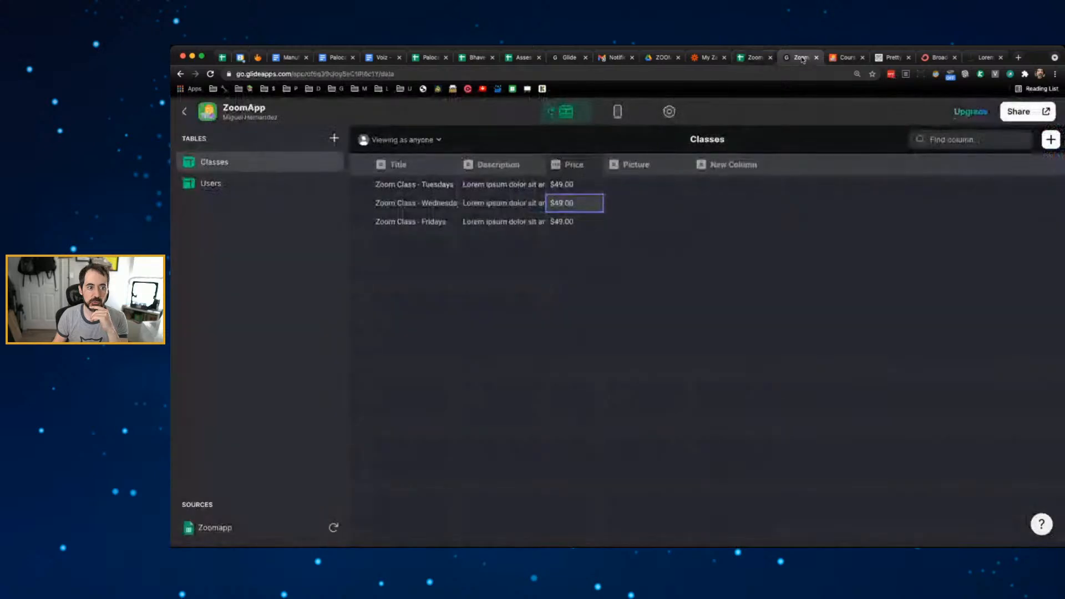
- Delete column E (New Column) from the Classes sheet and return to Glide's data editor
left_click(748, 59)
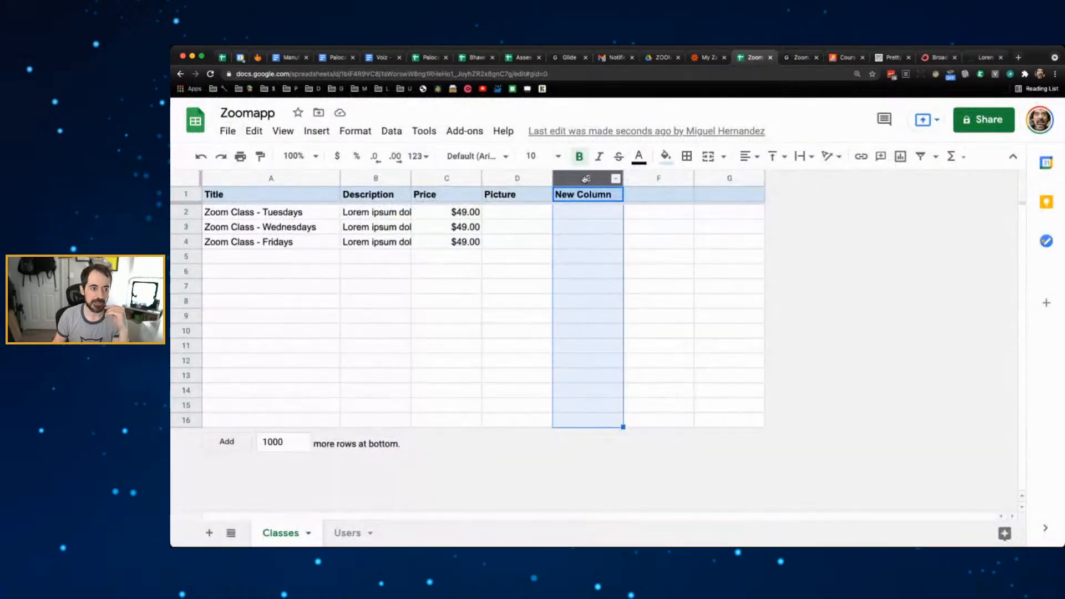
right_click(586, 178)
left_click(643, 300)
left_click(605, 256)
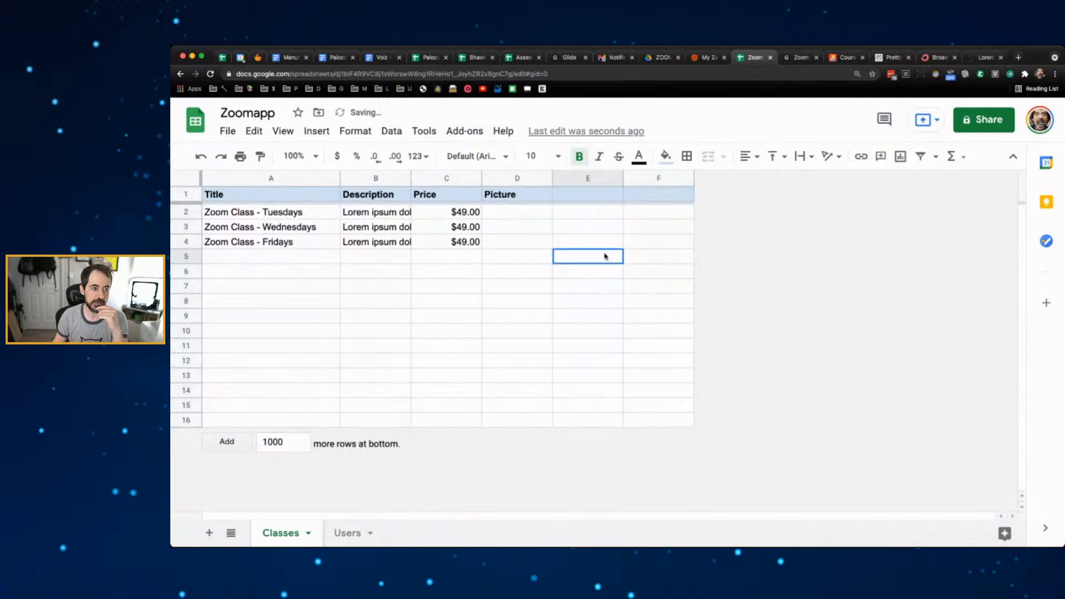
left_click(797, 57)
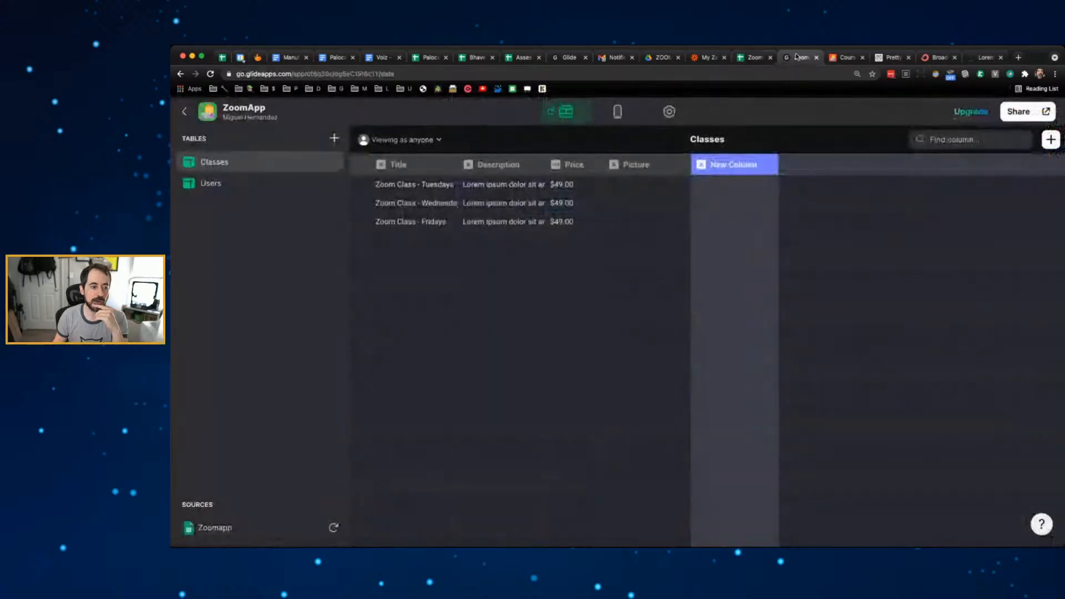
left_click(755, 57)
left_click(799, 57)
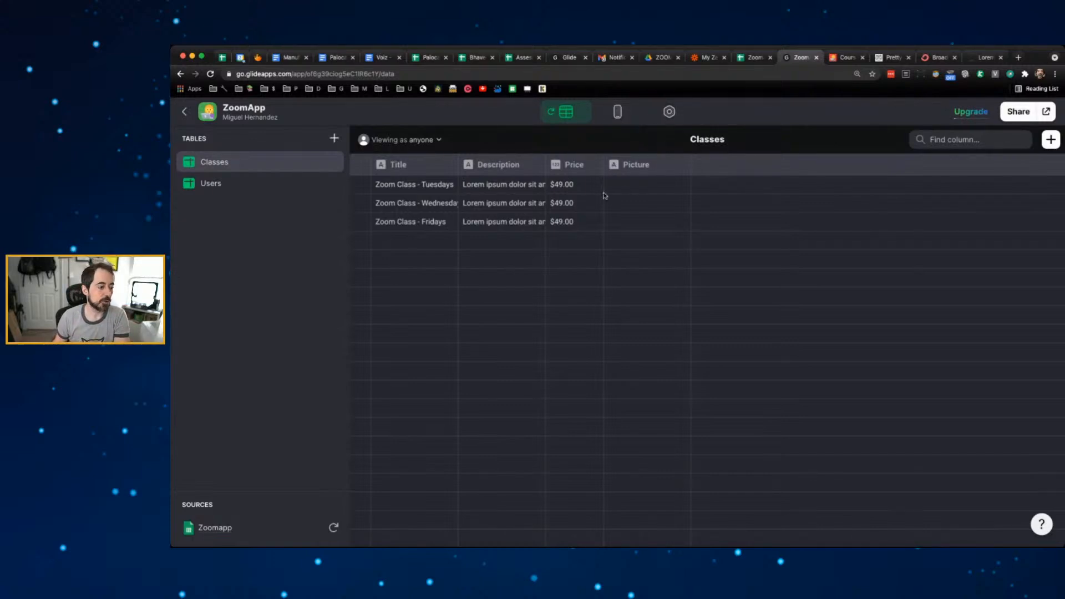
- Switch to the phone layout view, check the Users sheet in Zoomapp, then return to Glide
left_click(616, 112)
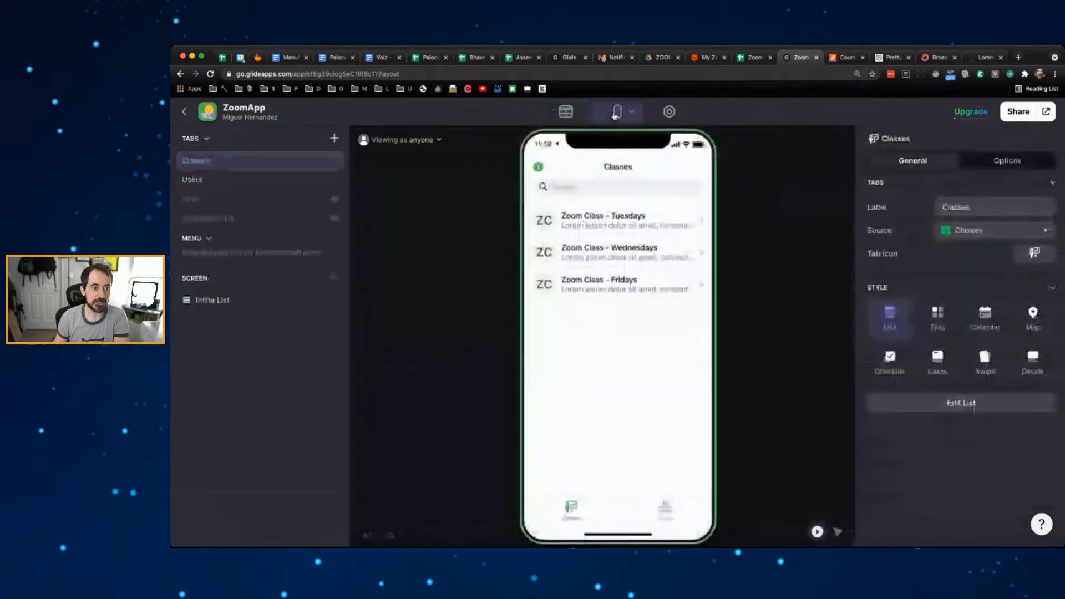
left_click(750, 58)
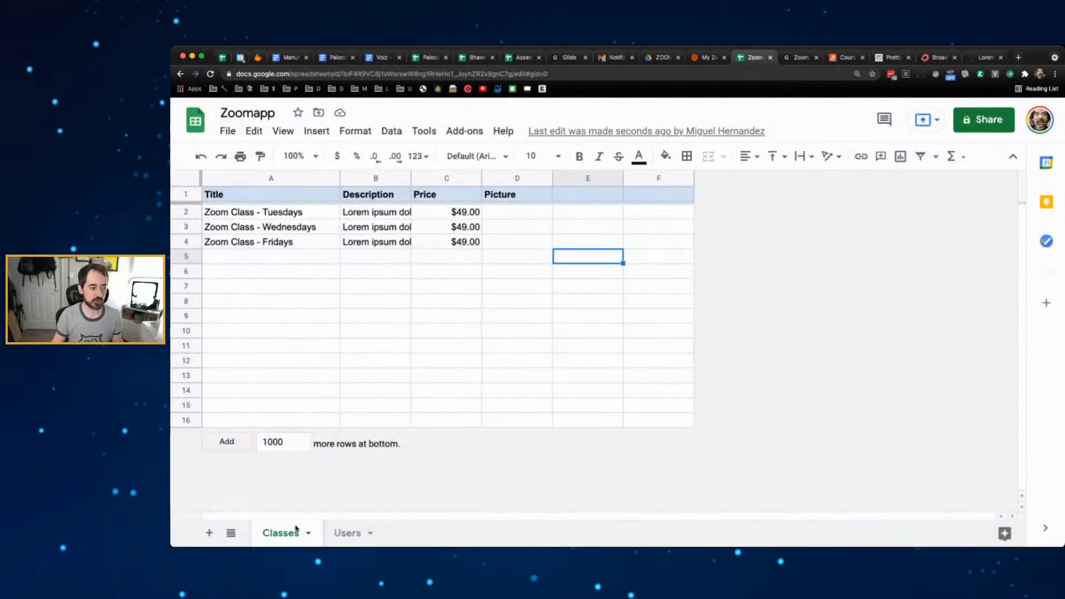
left_click(340, 531)
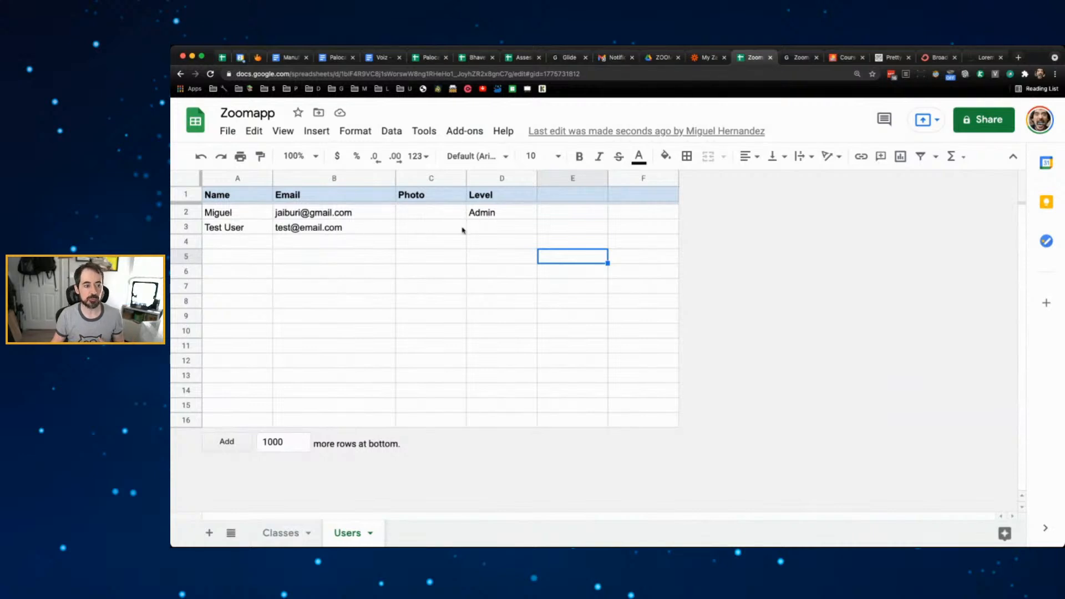
left_click(797, 57)
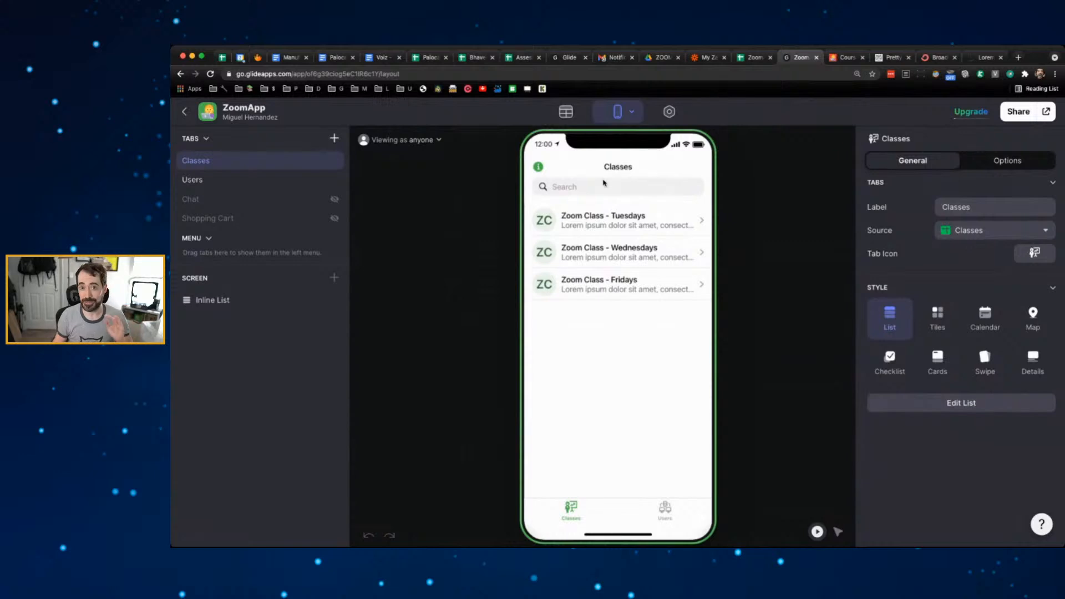
- Load the Palocam Sales & Expenses spreadsheet in a new tab from a pasted link
left_click(1018, 57)
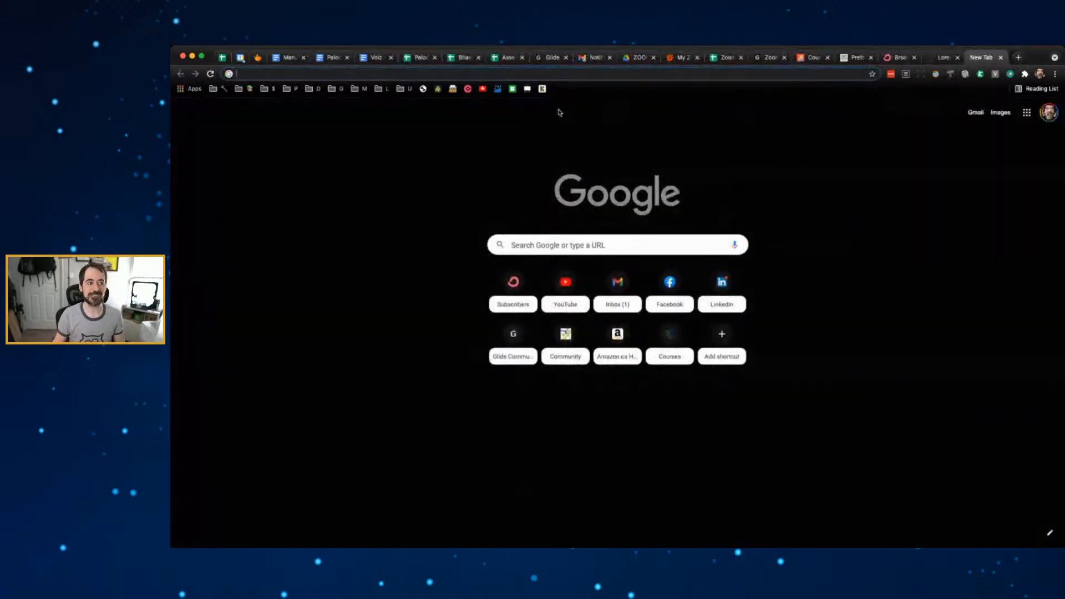
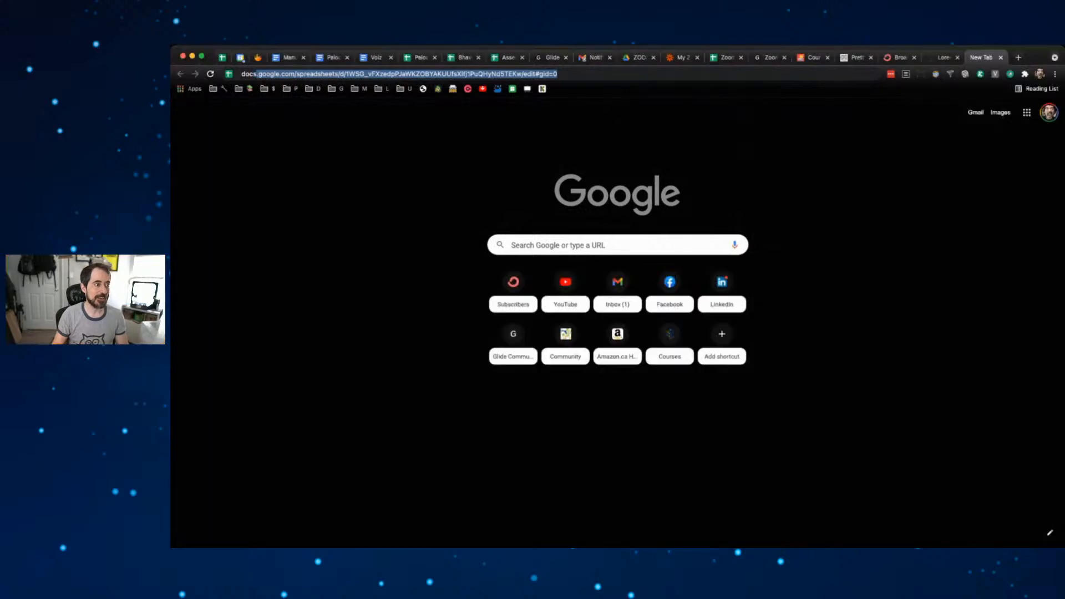
key("Return")
- Replace it with the Glide Library Welcome page at docs.glideapps.com
left_click(545, 75)
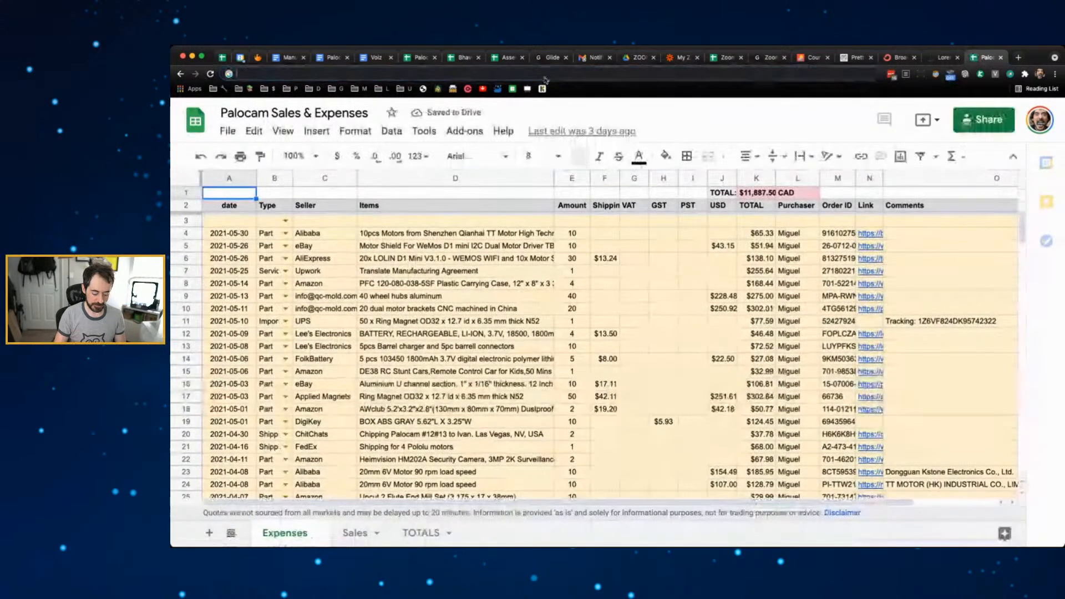
key("ctrl+v")
key("Return")
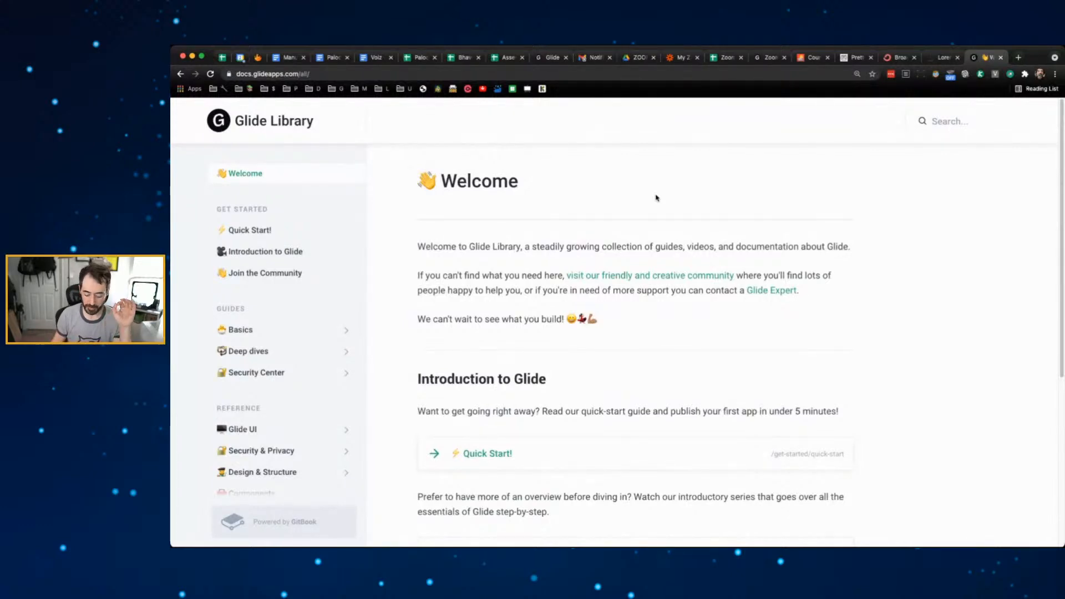
- Search the Glide docs for 'user profiles' and open the User Profiles article
key("super+plus")
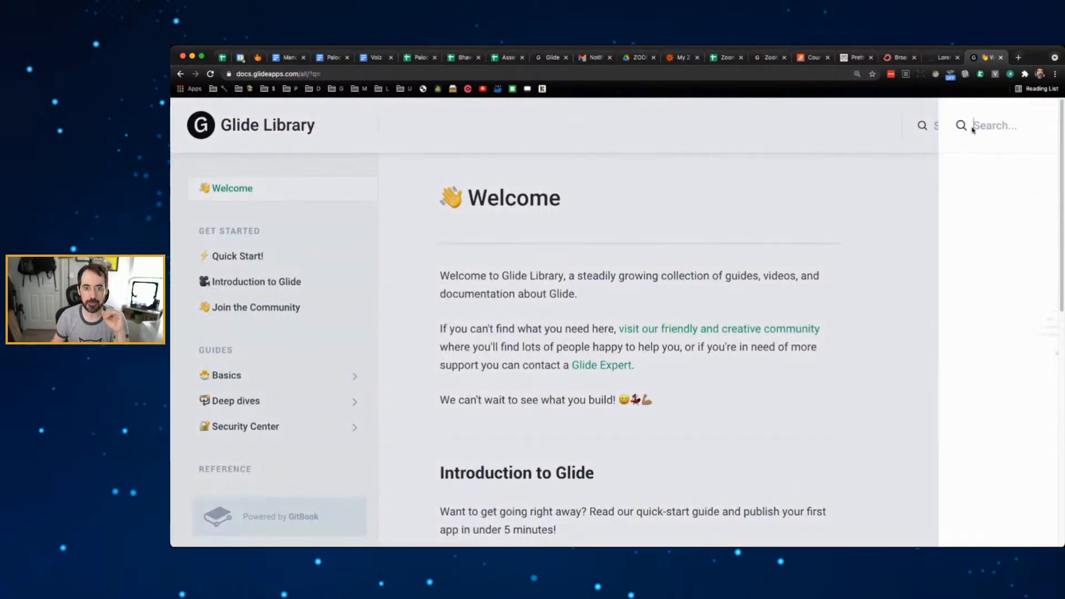
left_click(969, 126)
type("user")
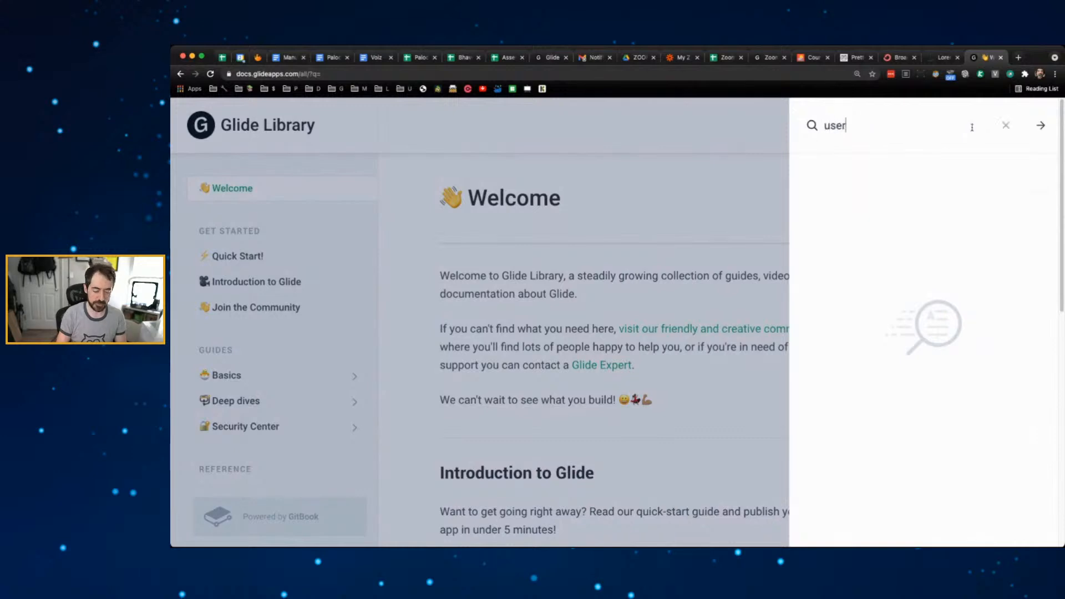
type(" profiles")
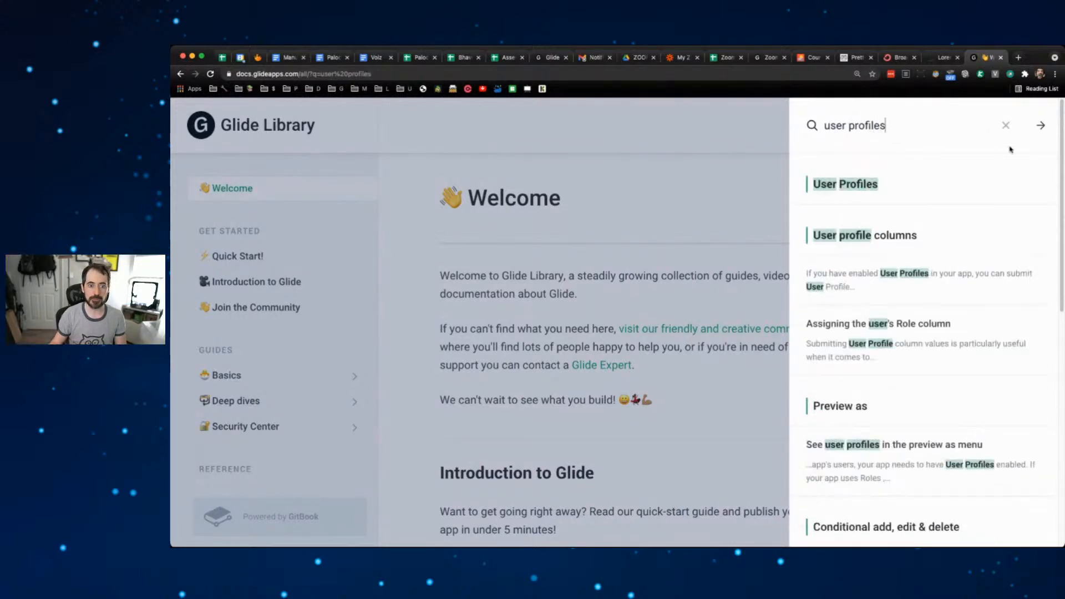
left_click(889, 182)
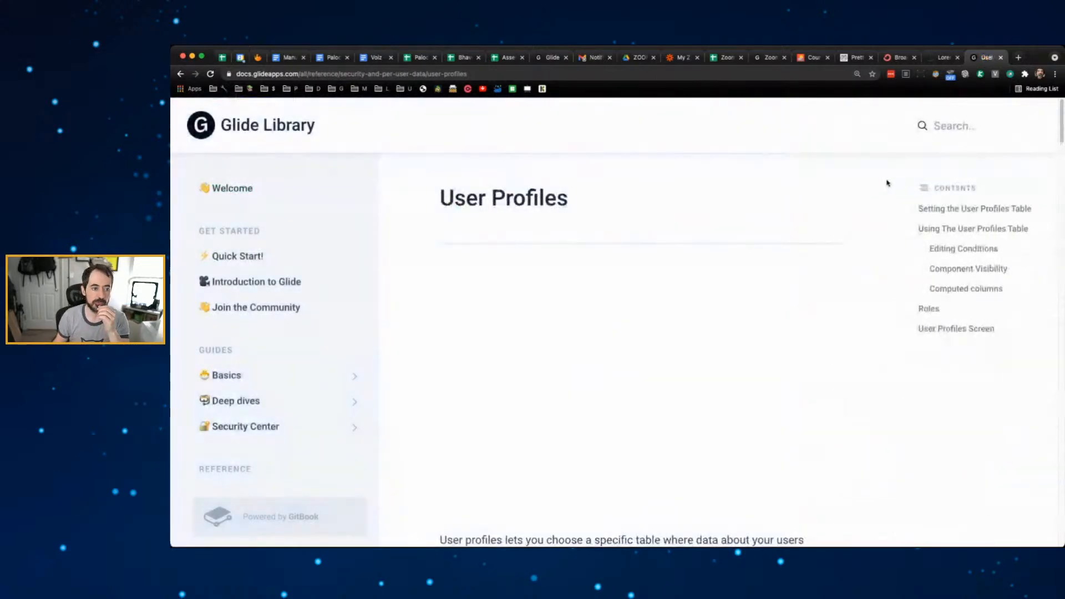
- Open community.glideapps.com in a new tab, then open another blank tab
key("super+t")
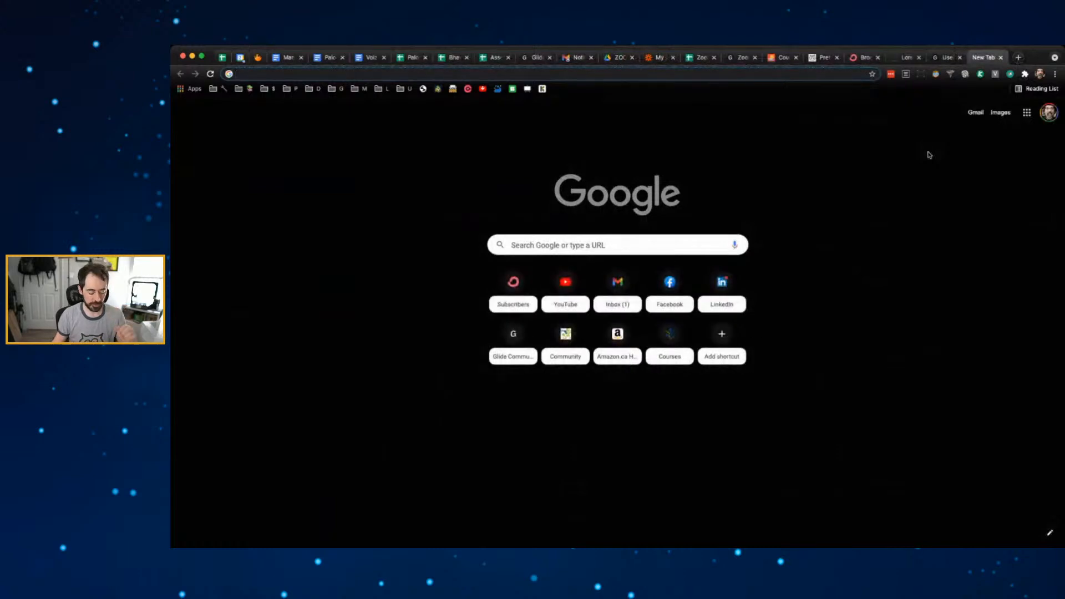
type("community.glideapps.com")
key("Return")
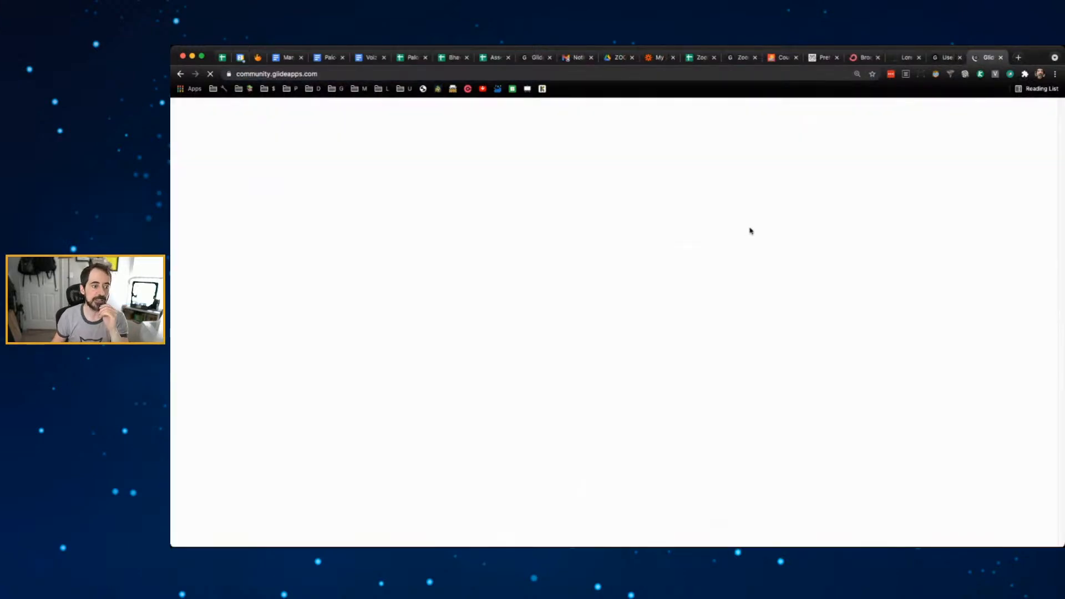
scroll(632, 242, "down", 10)
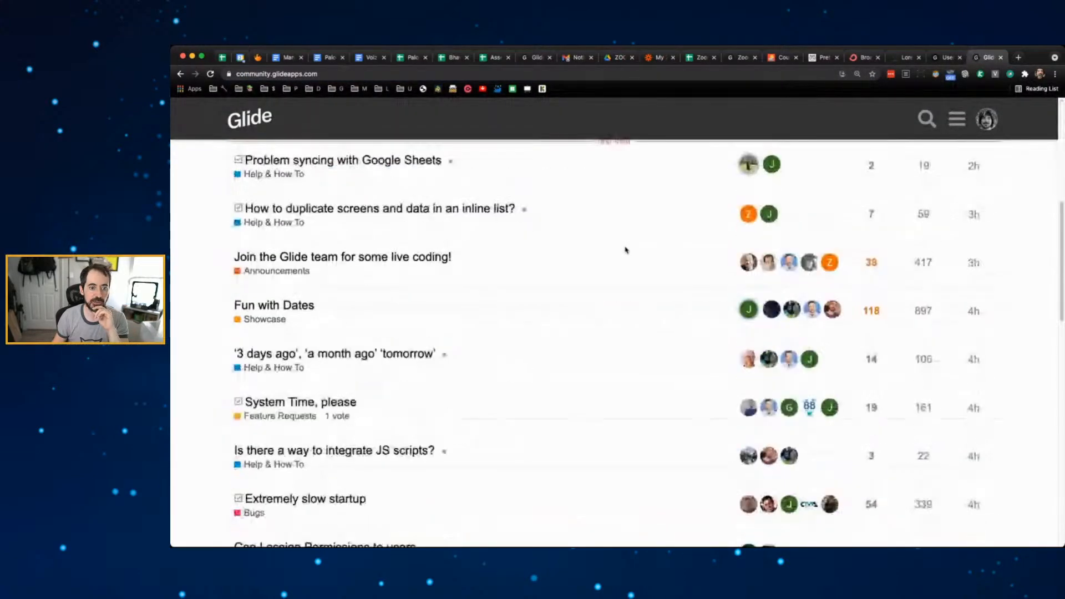
scroll(625, 251, "up", 10)
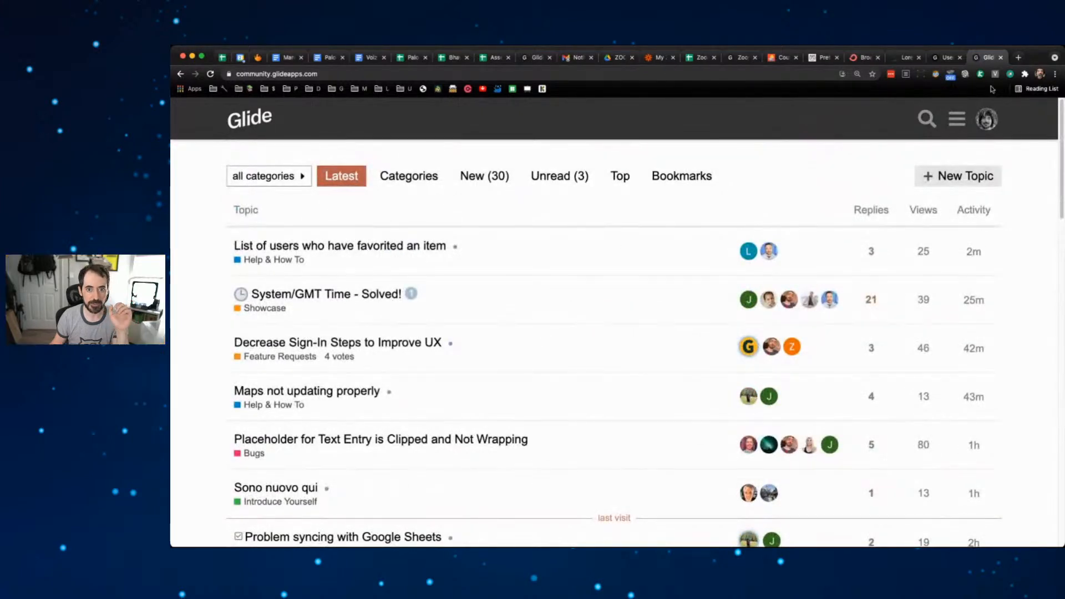
key("super+t")
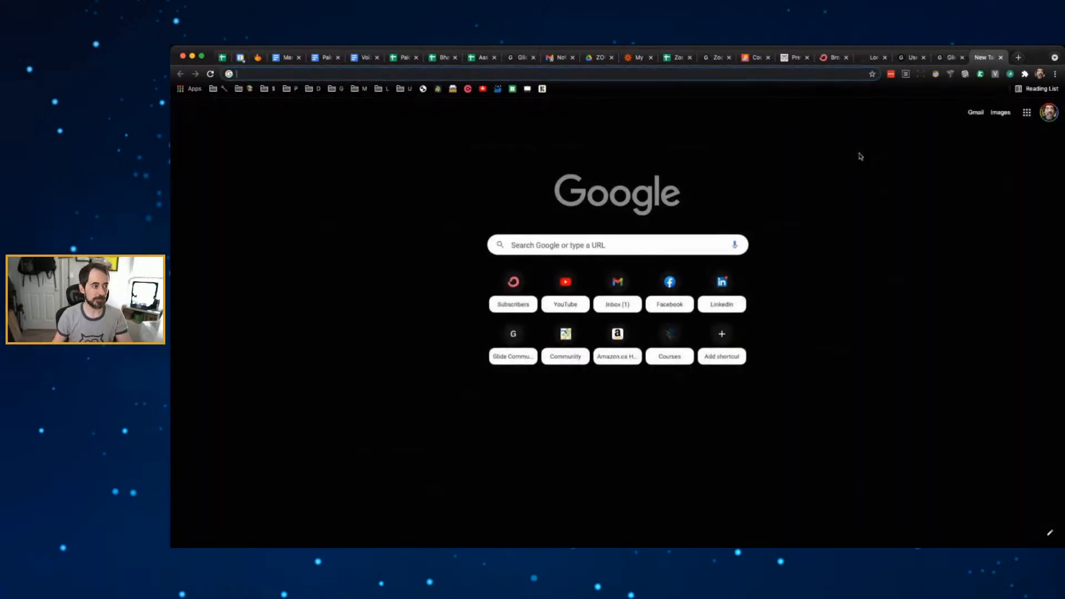
- Search Google for 'glide exp' and open Glide's Experts page
type("glide exp")
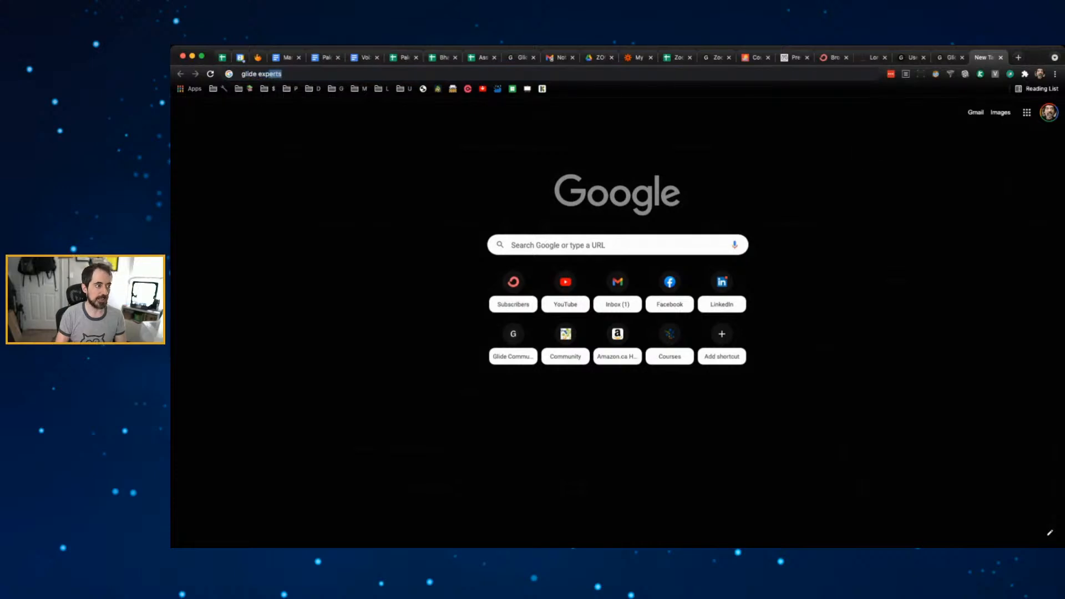
key("Return")
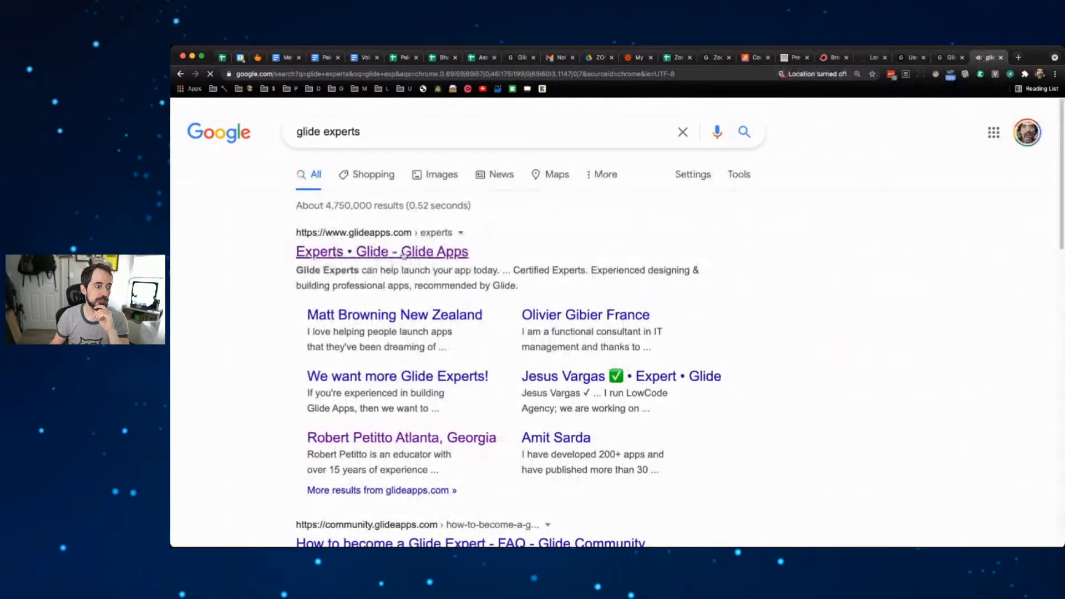
left_click(438, 253)
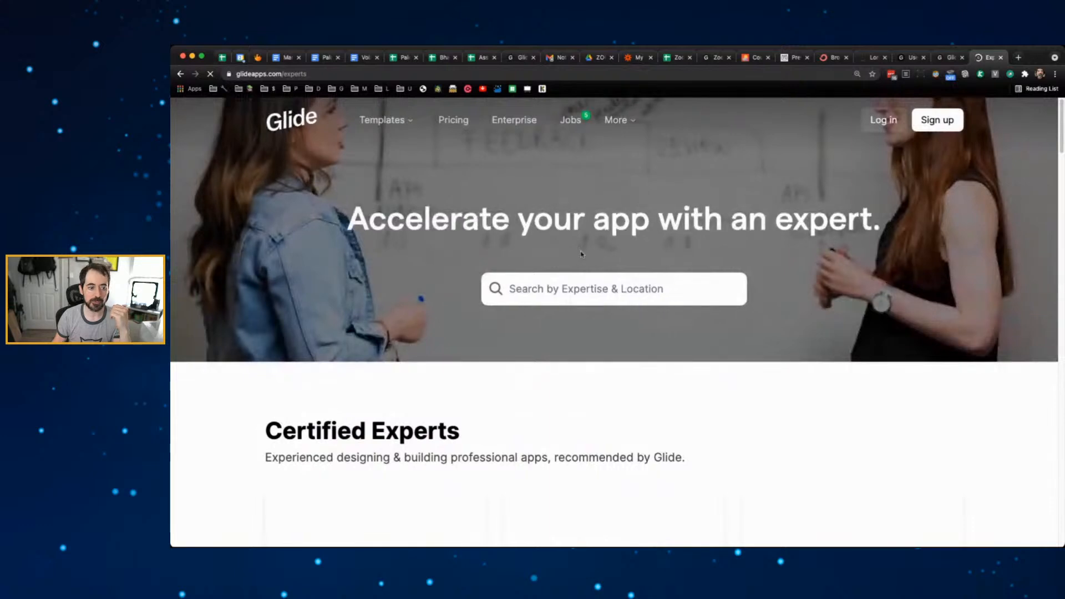
scroll(580, 246, "down", 10)
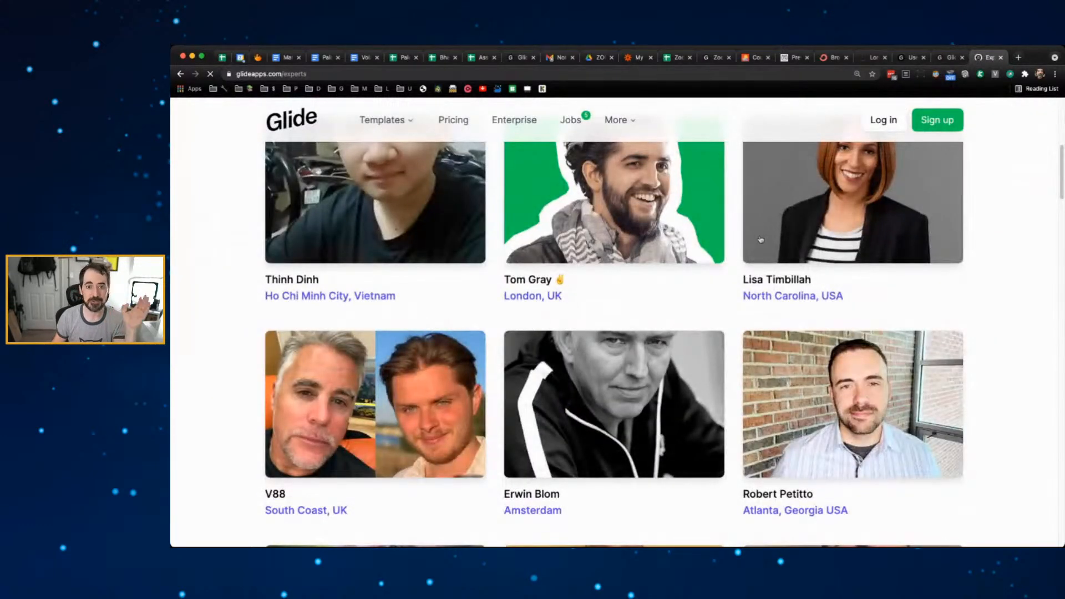
scroll(752, 246, "up", 3)
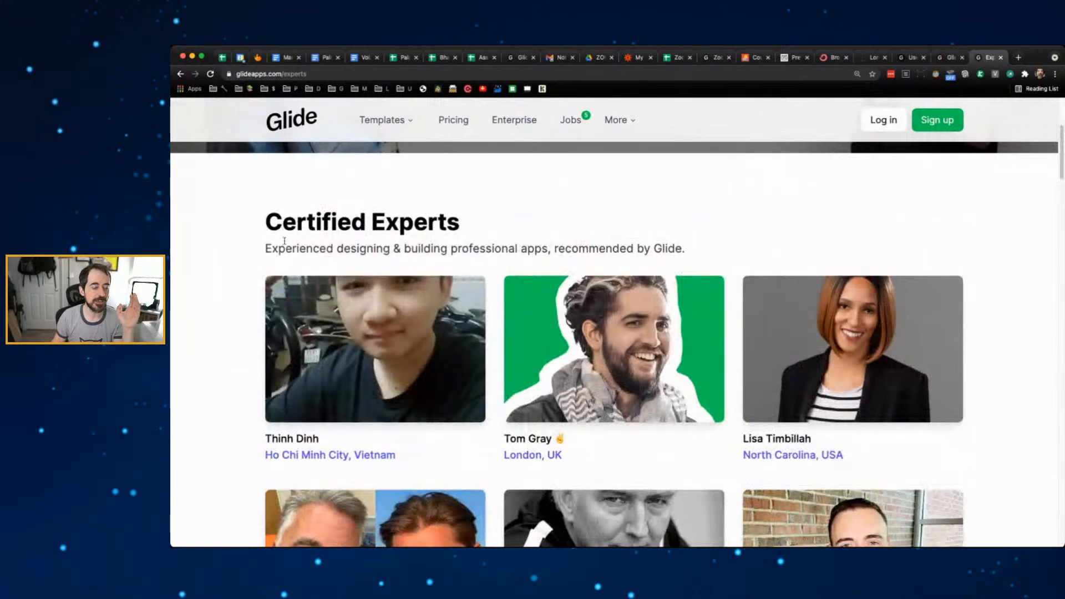
scroll(499, 244, "down", 10)
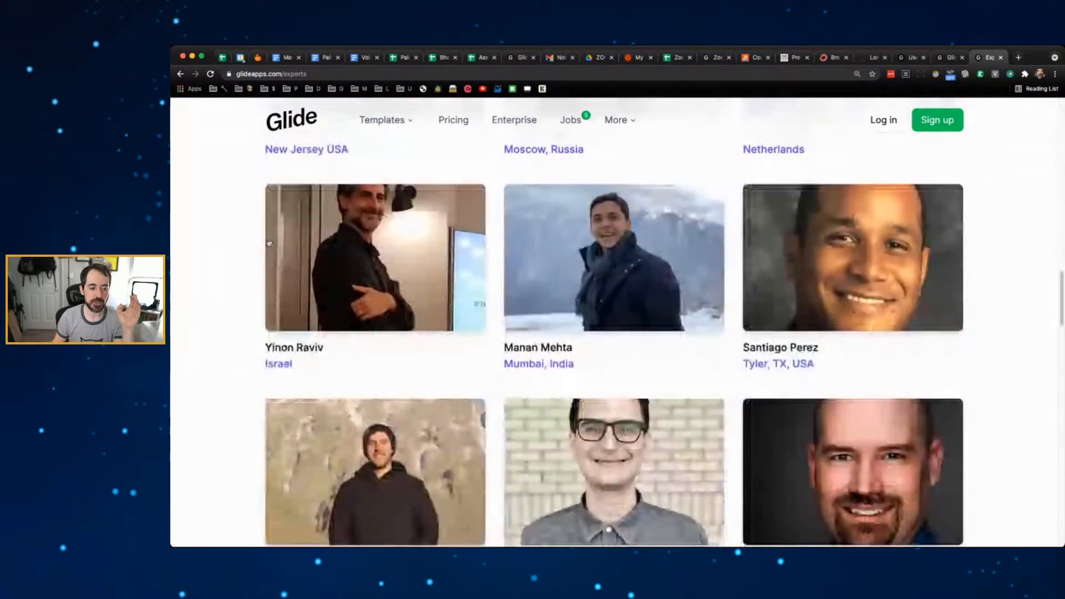
scroll(599, 169, "up", 15)
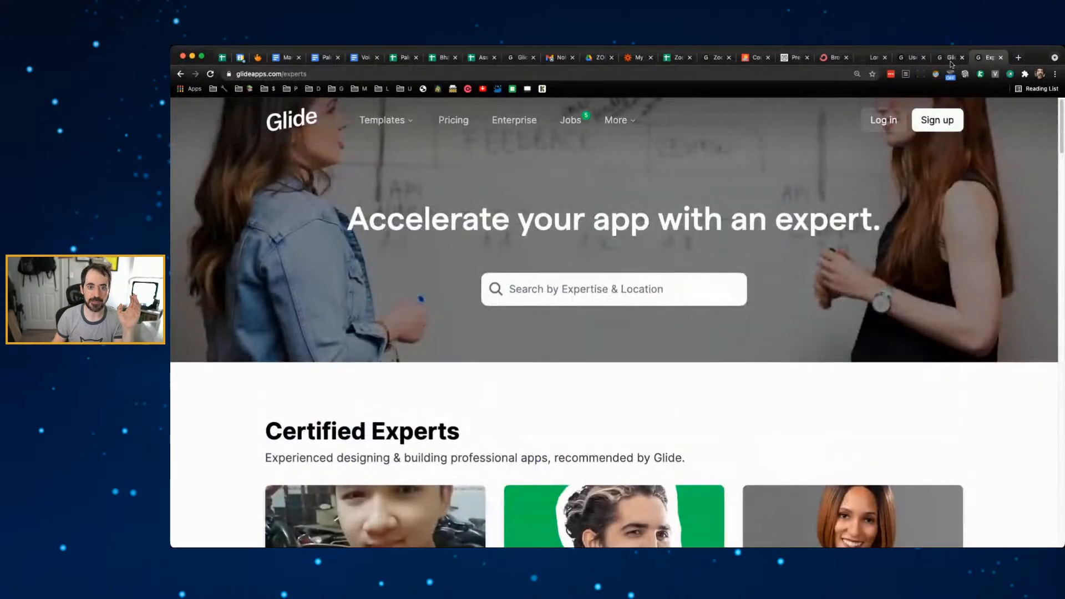
- Look through the forum and User Profiles tabs, then return to the Experts page
left_click(916, 58)
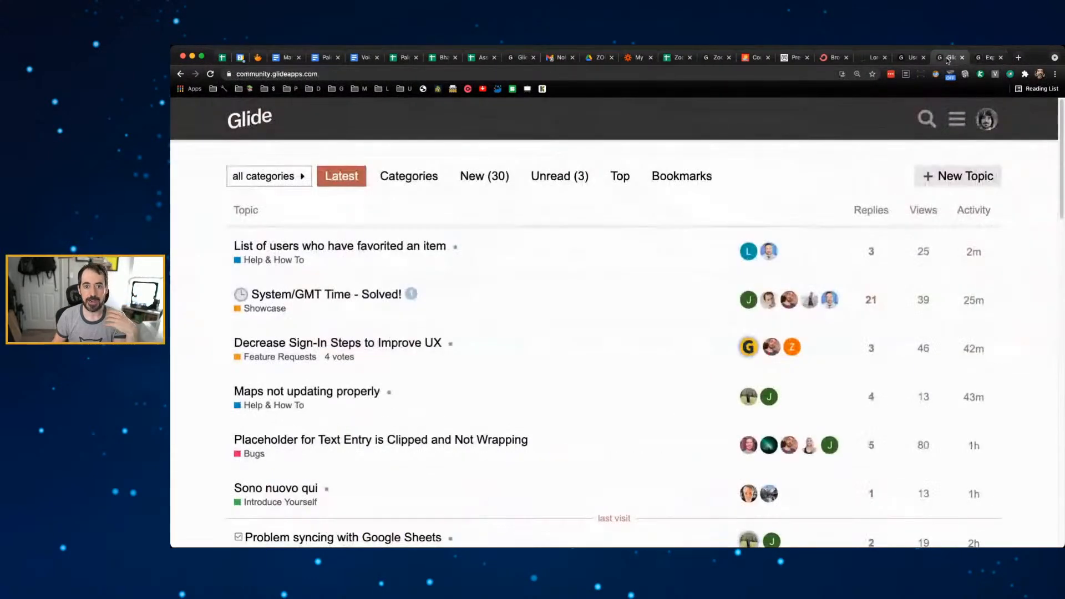
left_click(915, 59)
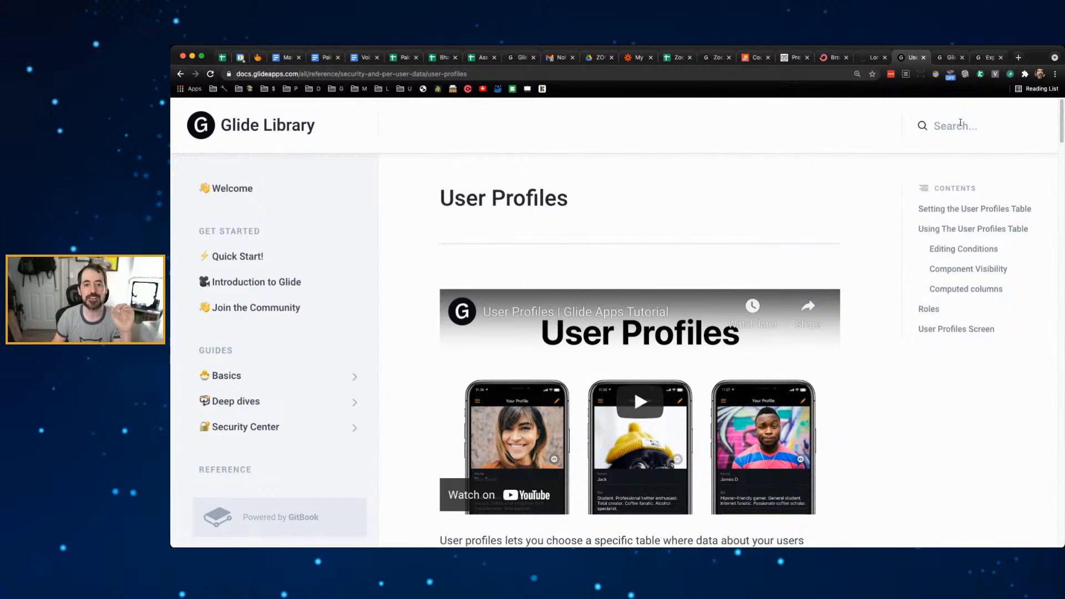
left_click(947, 58)
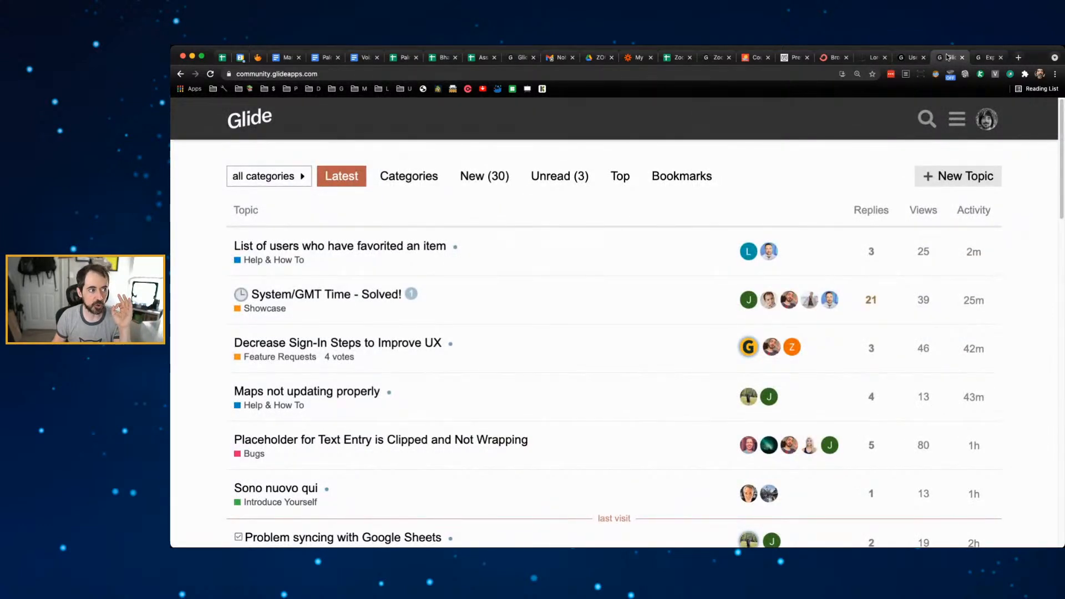
left_click(989, 57)
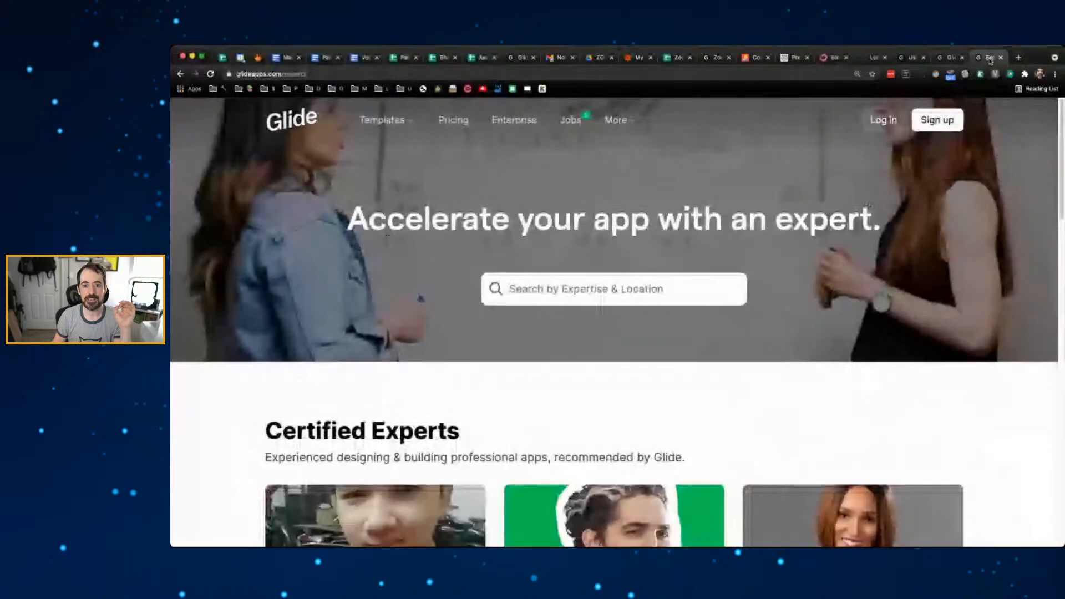
- Browse the Certified Experts profiles, then bring the community forum's latest topics to the front
scroll(967, 254, "down", 3)
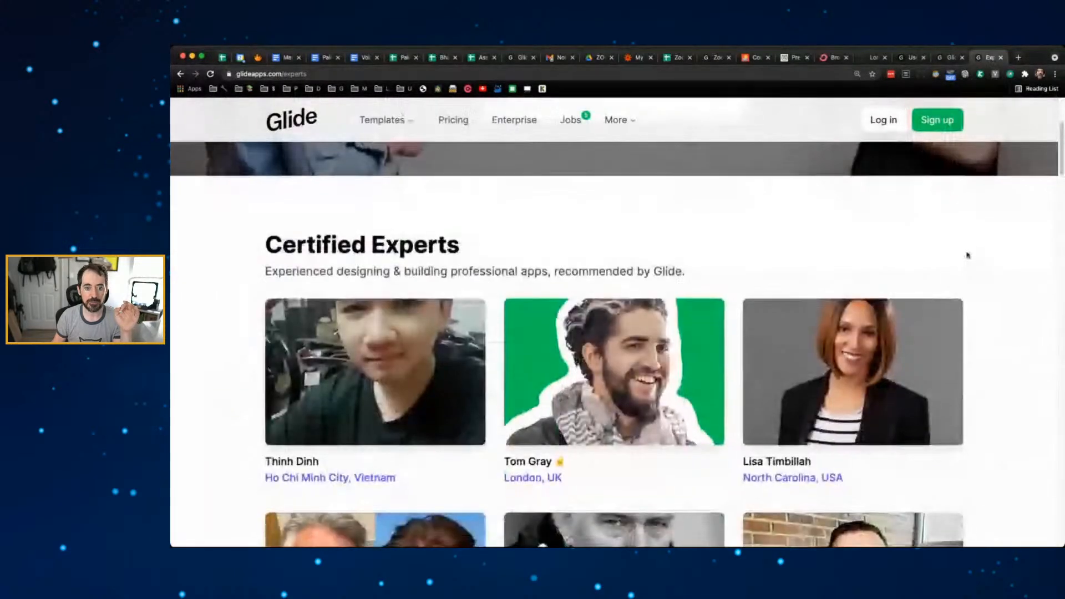
scroll(968, 253, "down", 2)
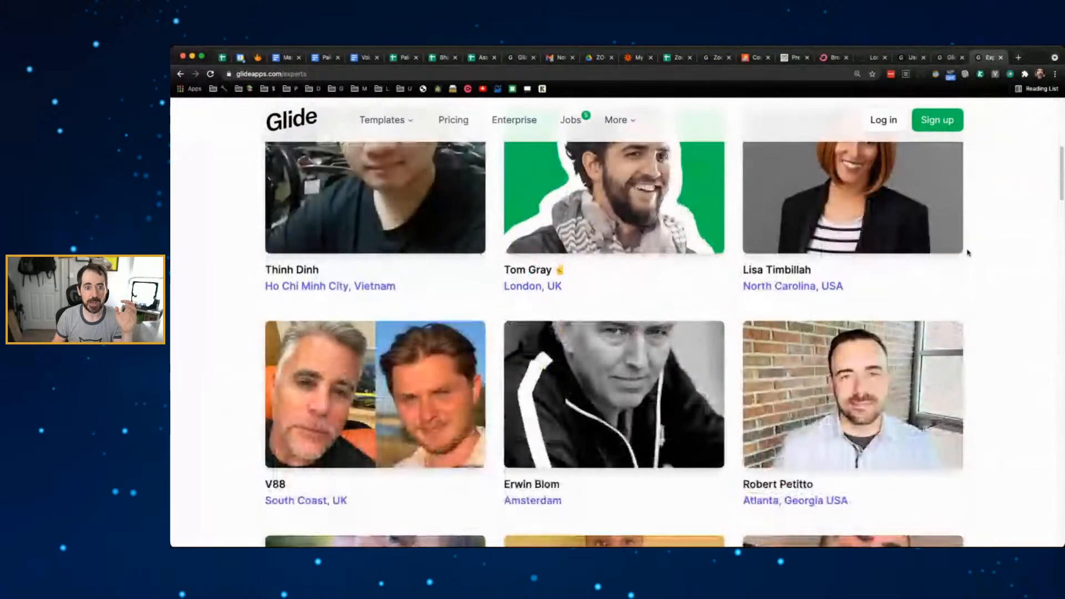
scroll(968, 253, "down", 1)
scroll(968, 253, "down", 2)
scroll(968, 253, "down", 9)
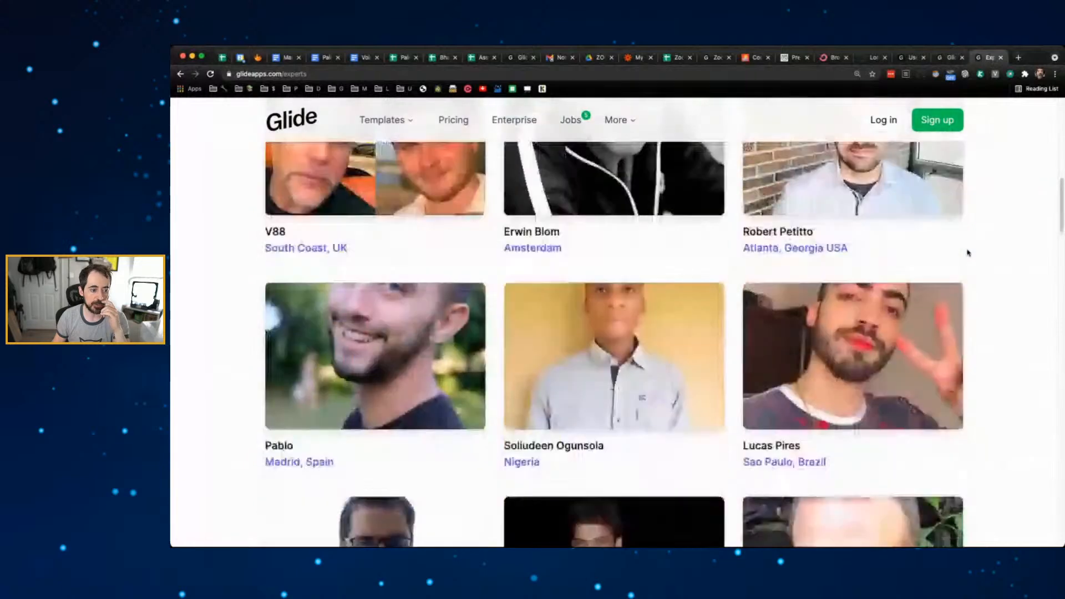
scroll(968, 253, "up", 14)
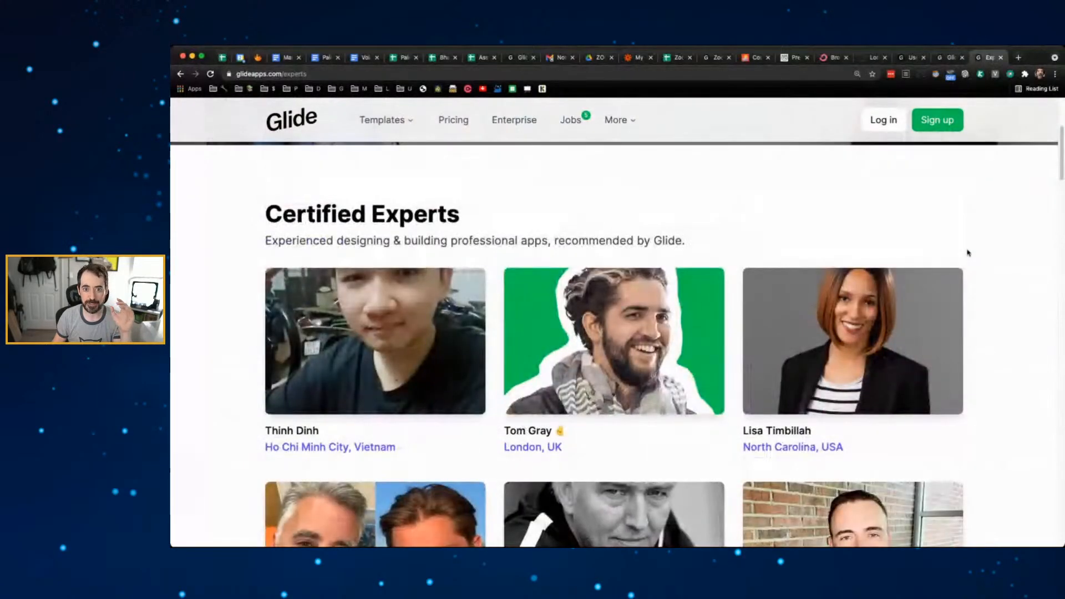
scroll(968, 253, "down", 3)
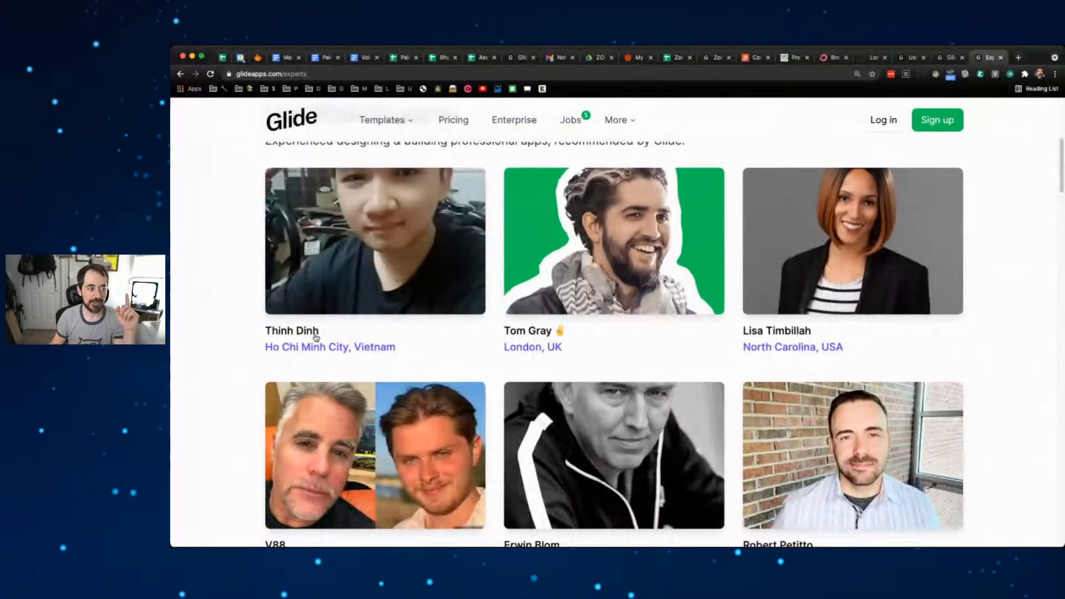
scroll(316, 337, "up", 2)
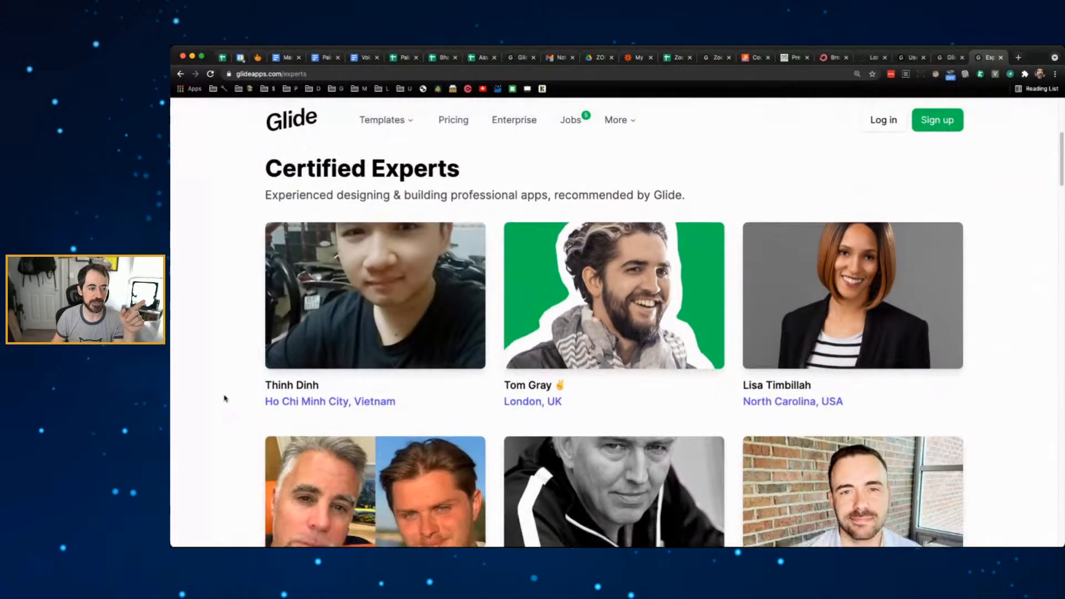
scroll(226, 395, "down", 4)
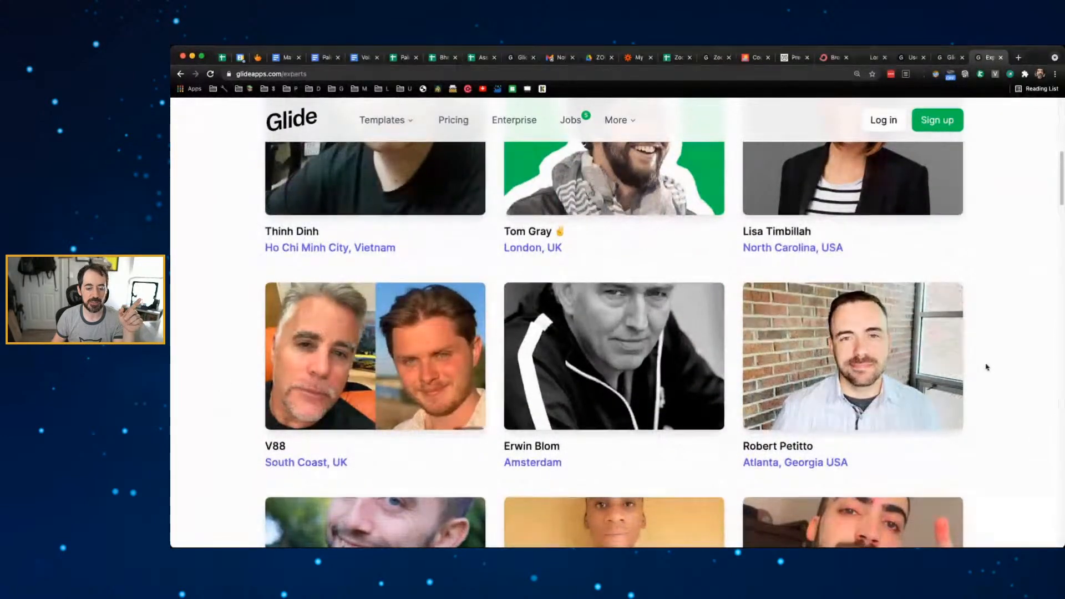
scroll(987, 367, "down", 2)
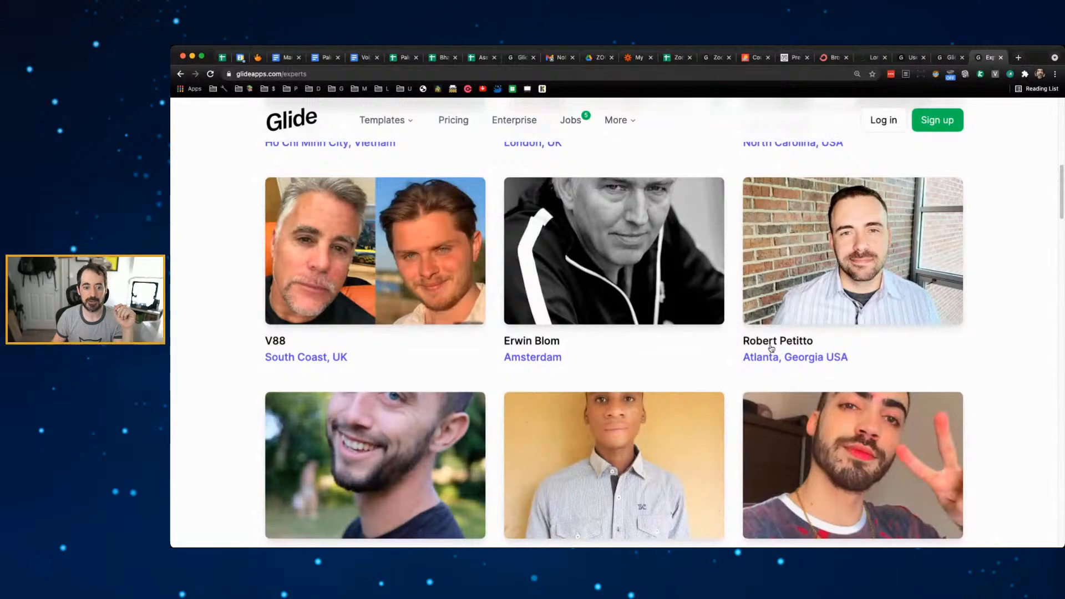
scroll(996, 340, "down", 3)
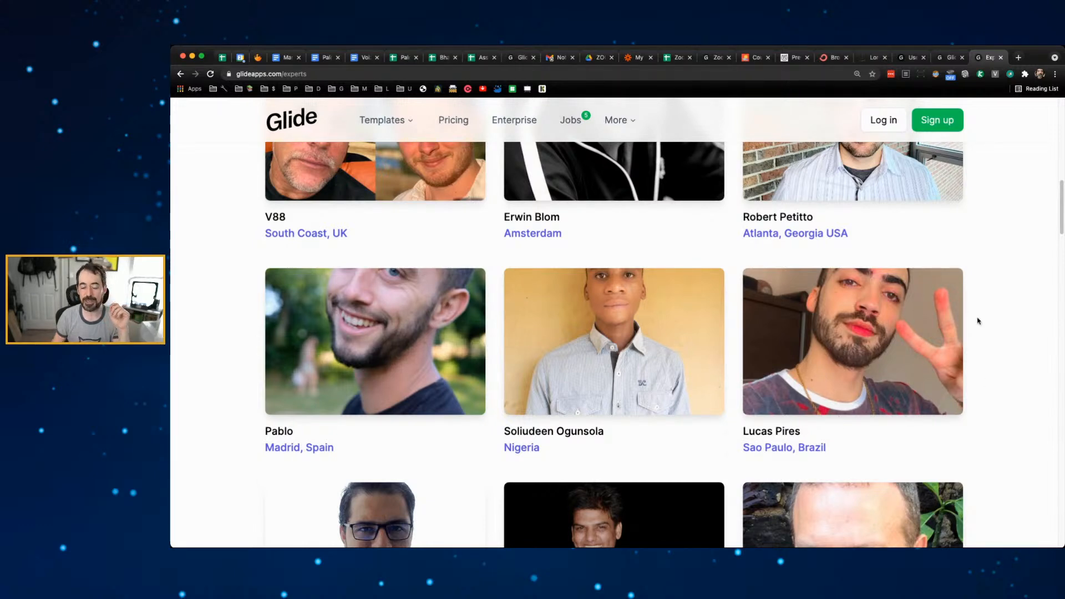
scroll(986, 339, "up", 10)
scroll(987, 338, "down", 7)
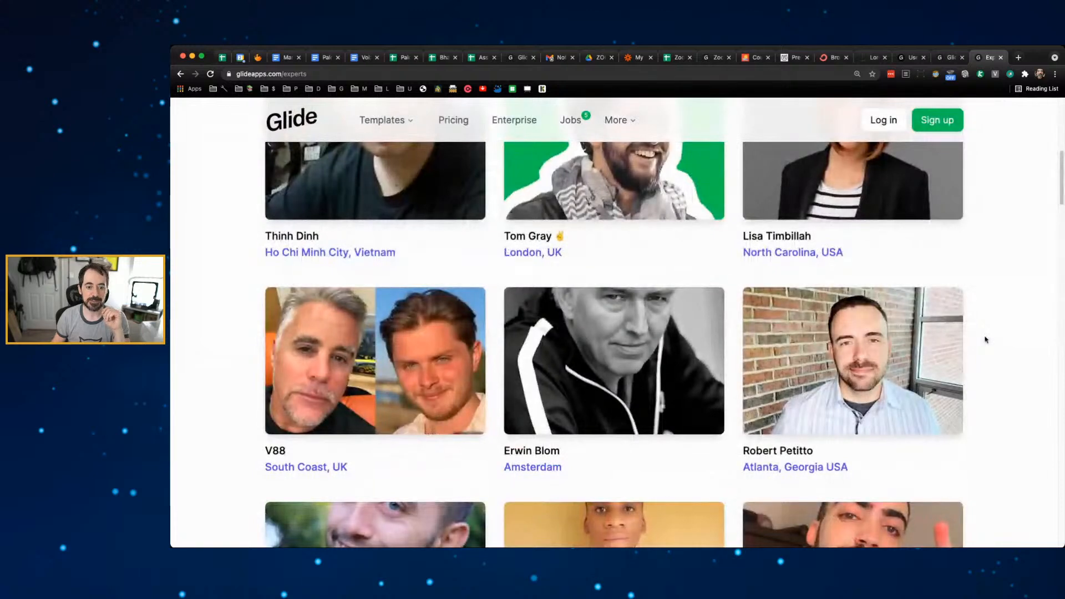
scroll(985, 340, "up", 6)
scroll(987, 339, "down", 8)
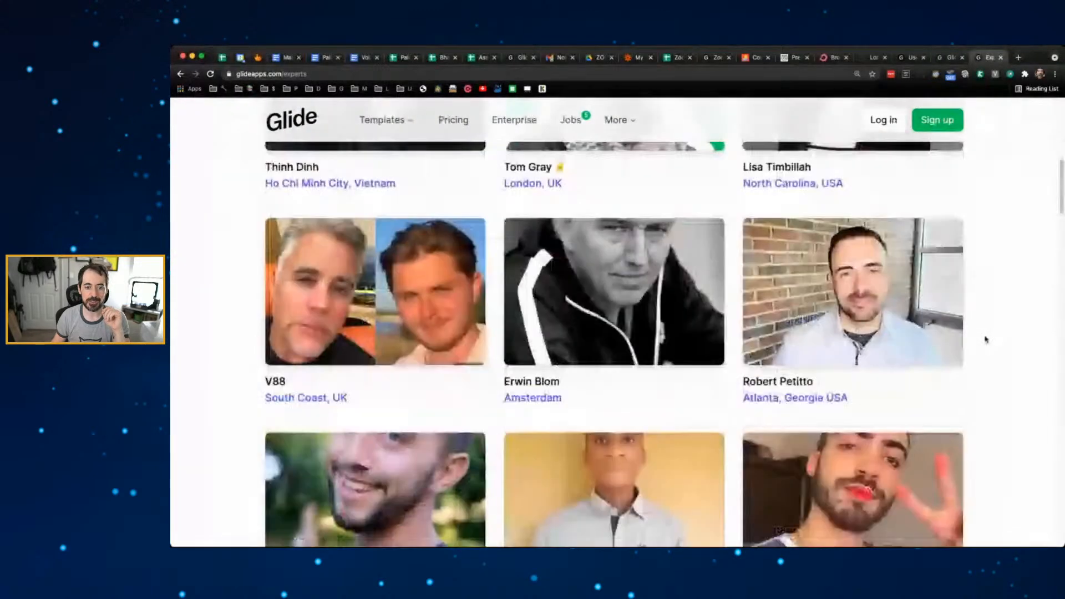
scroll(987, 339, "up", 10)
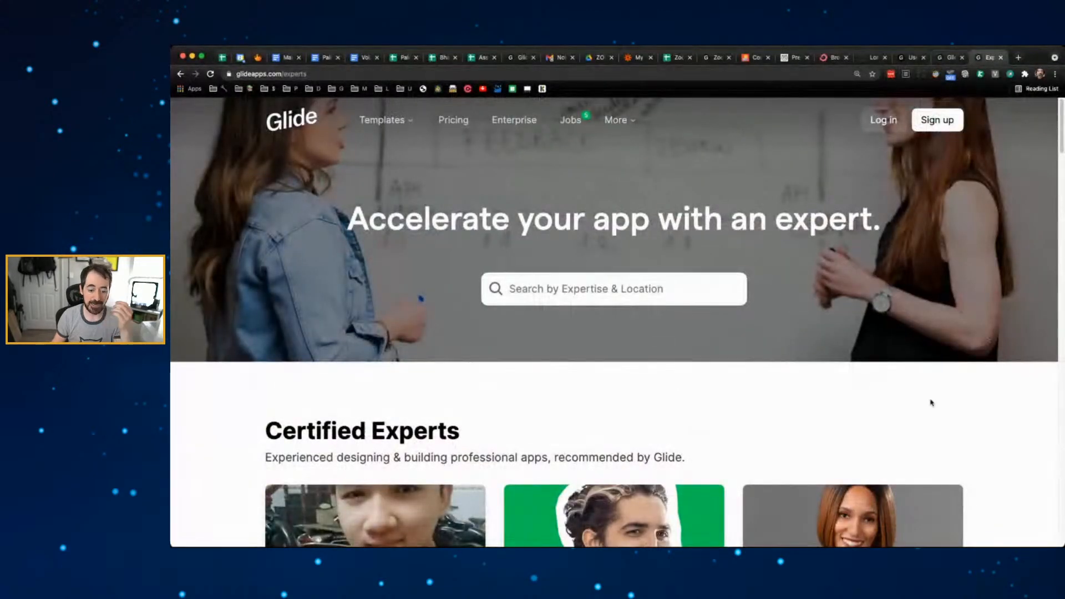
scroll(970, 146, "down", 1)
left_click(949, 57)
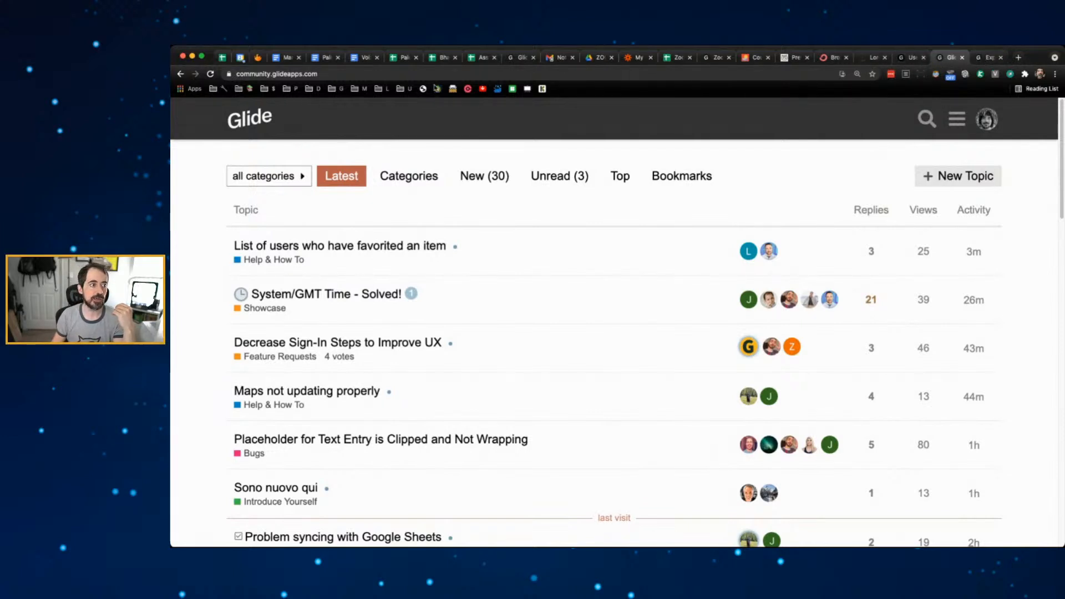
- Select the forum and experts page addresses, then bring up the User Profiles documentation tab
key("super+l")
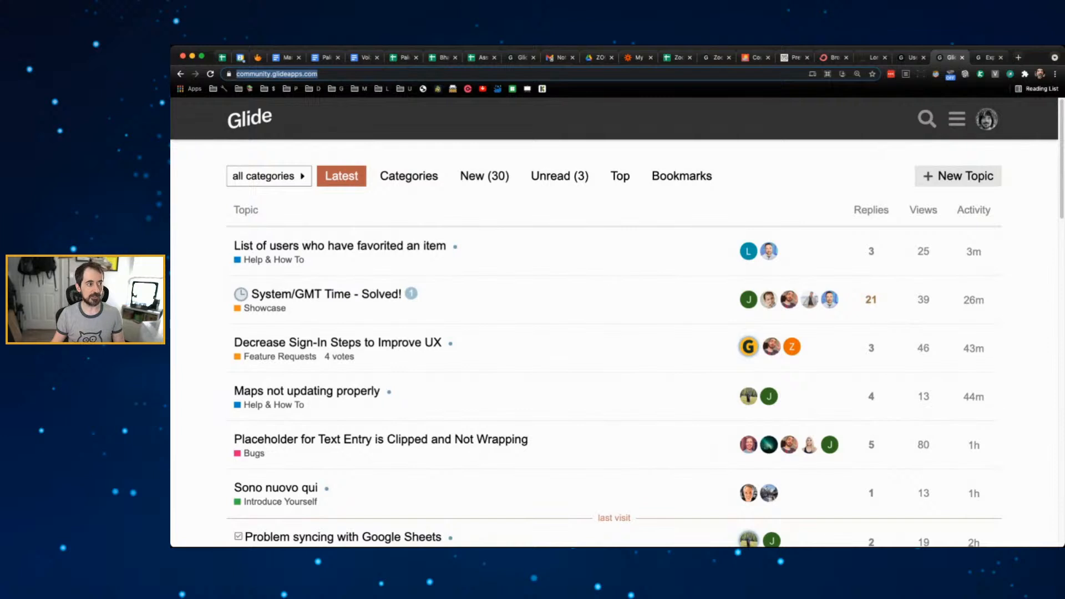
key("super+Tab")
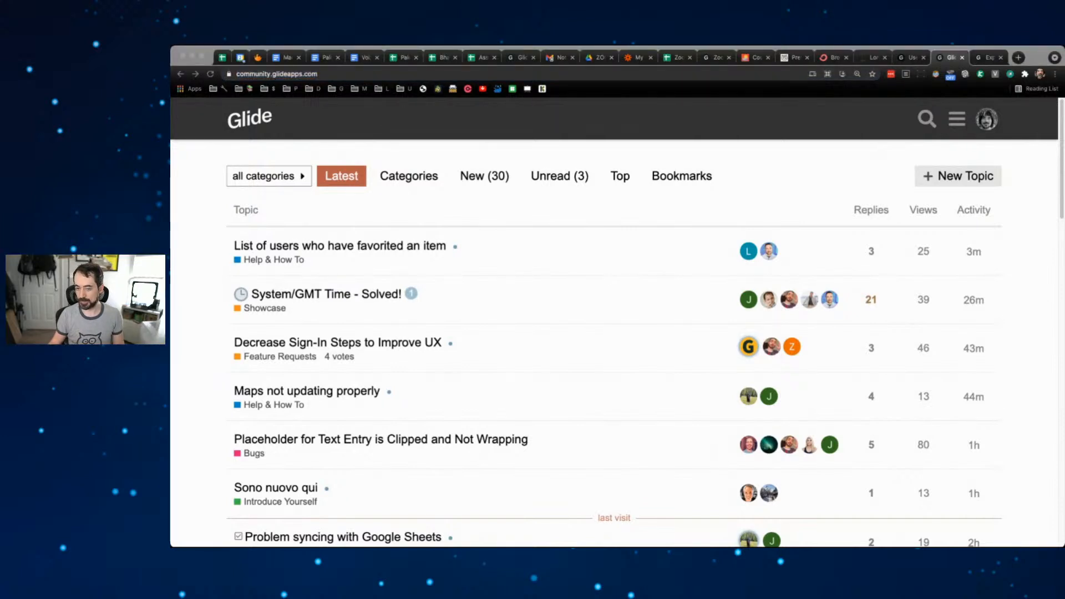
left_click(989, 57)
double_click(424, 73)
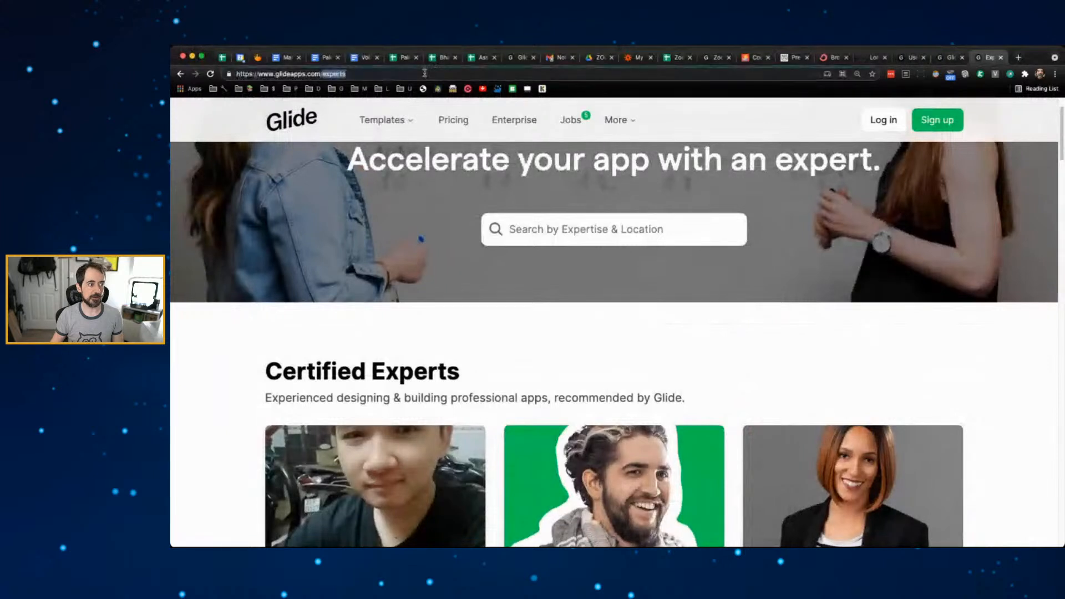
key("super+Tab")
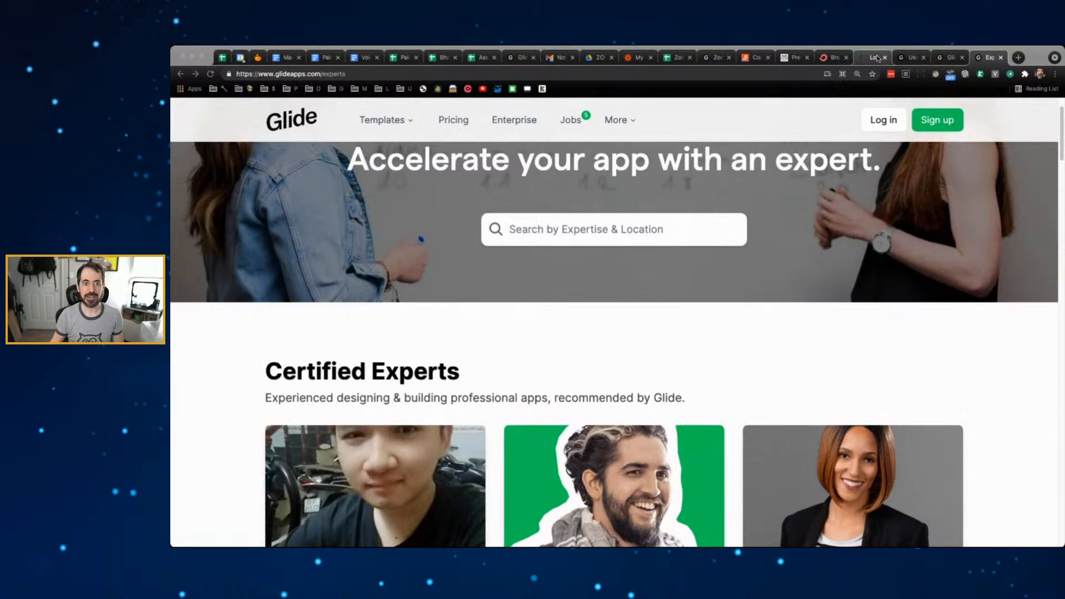
left_click(910, 57)
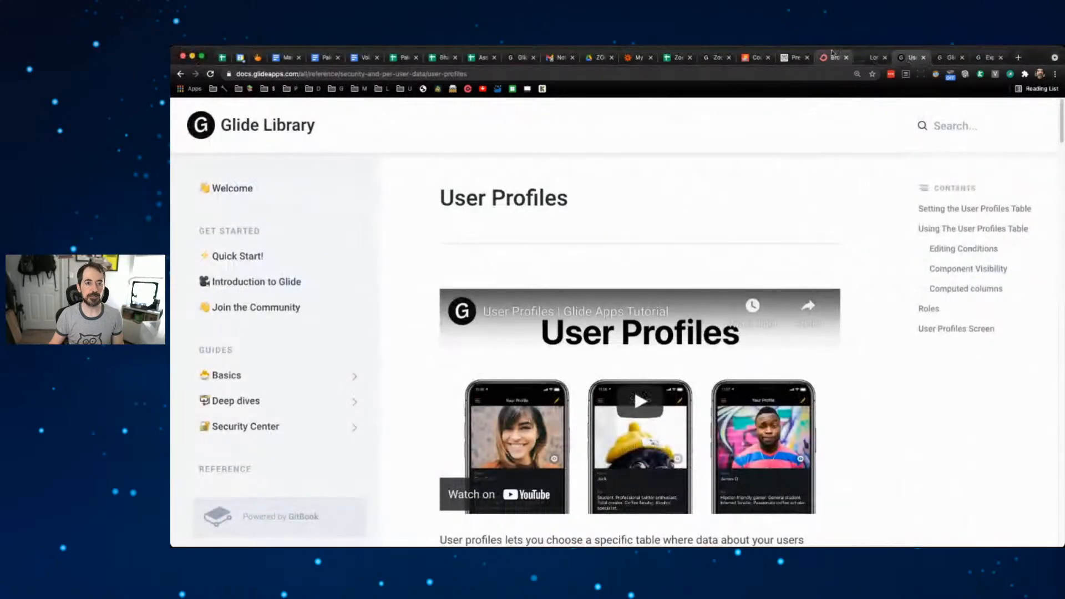
- Open the published ZoomApp live in a new browser tab via Share
left_click(786, 58)
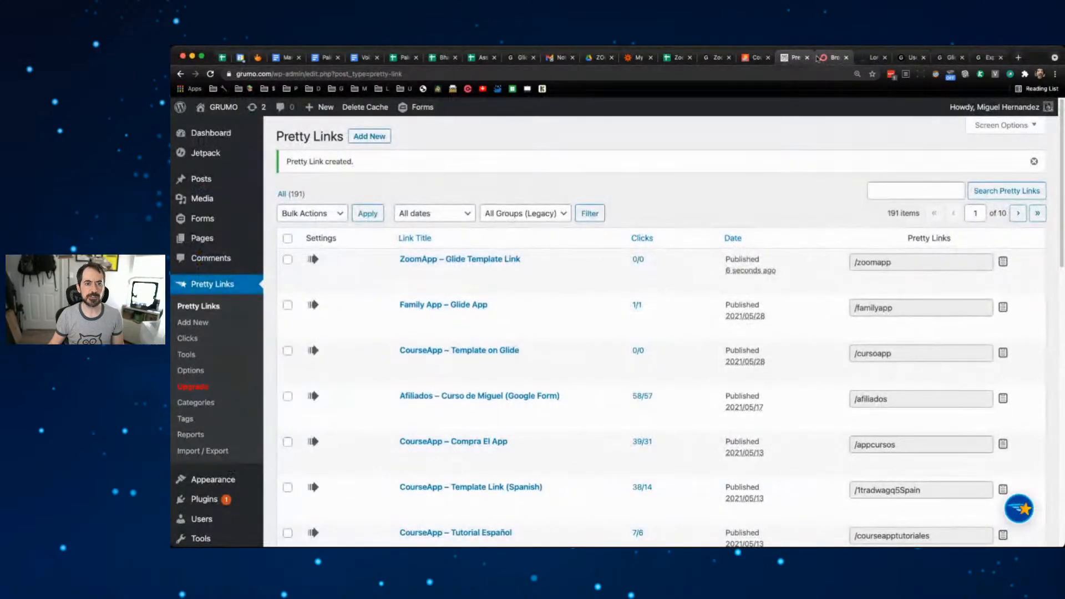
left_click(752, 58)
left_click(715, 58)
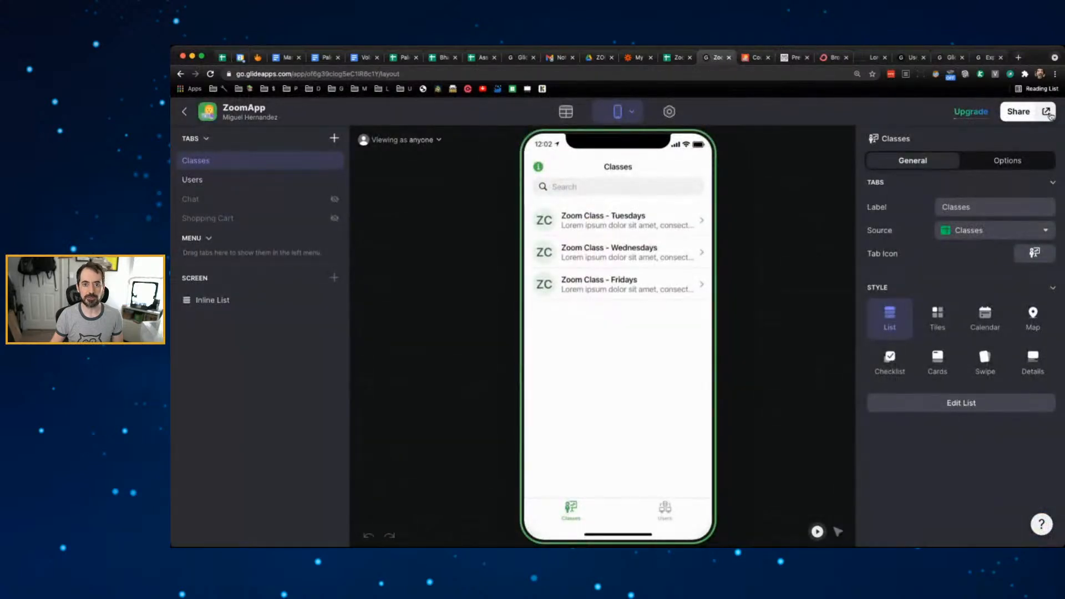
left_click(1046, 112)
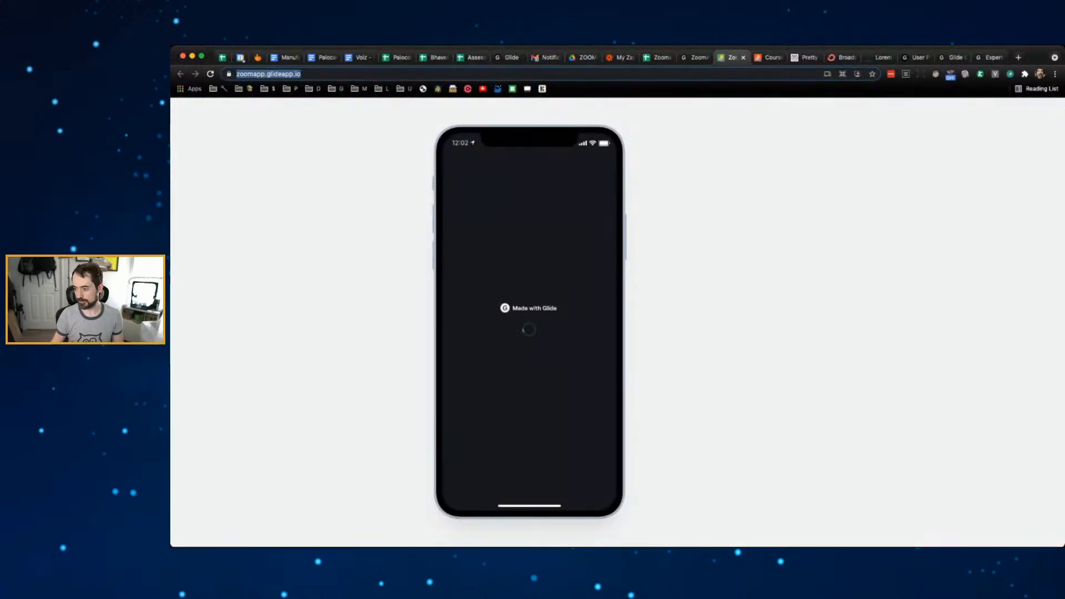
key("super+Tab")
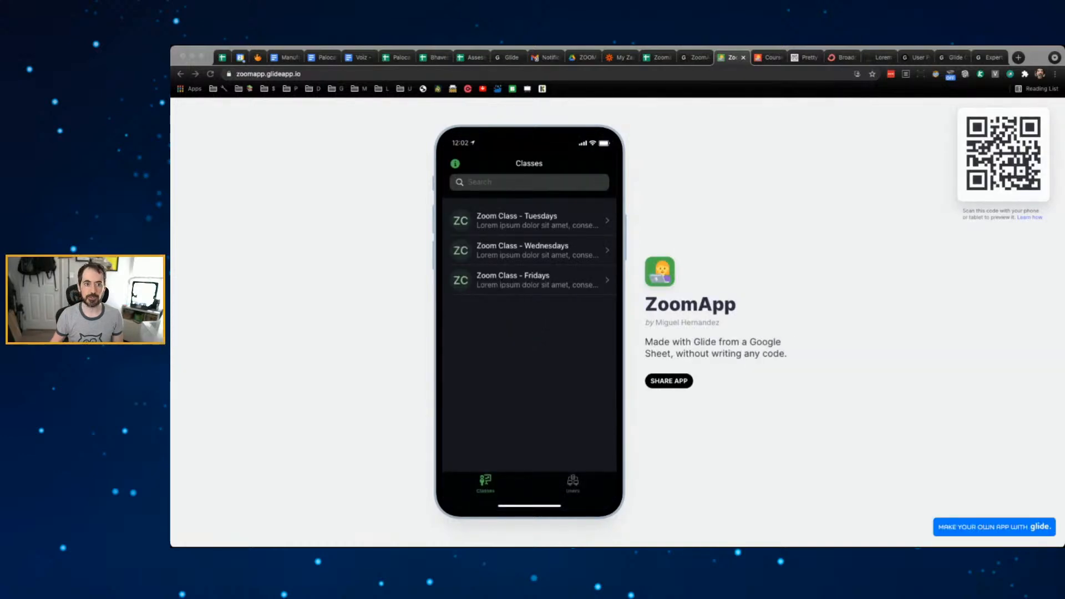
- Close the Glide experts and community forum tabs after flipping through the other open pages
left_click(989, 57)
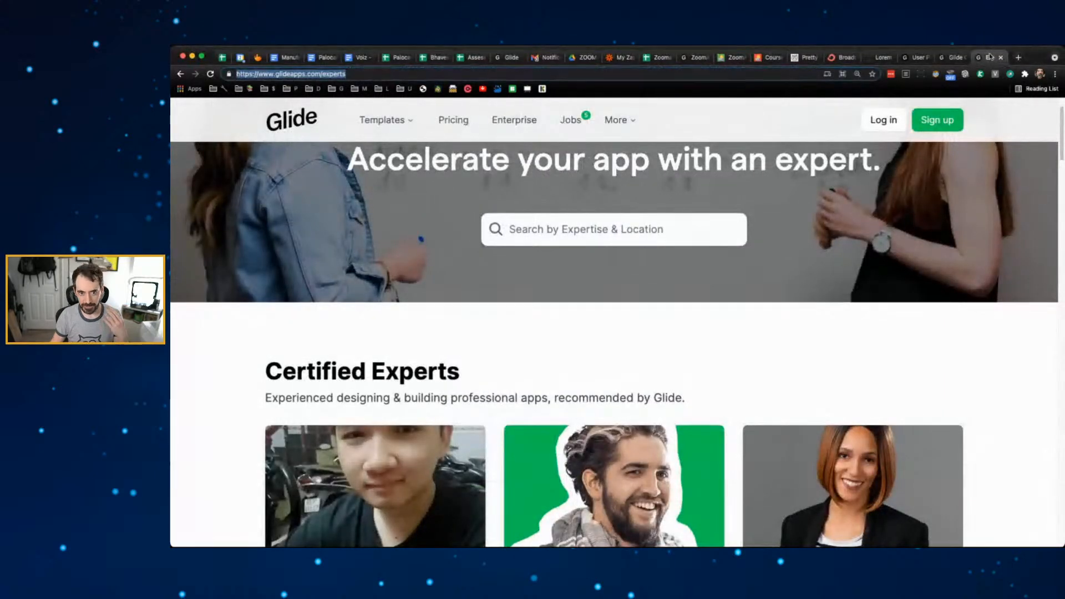
left_click(882, 58)
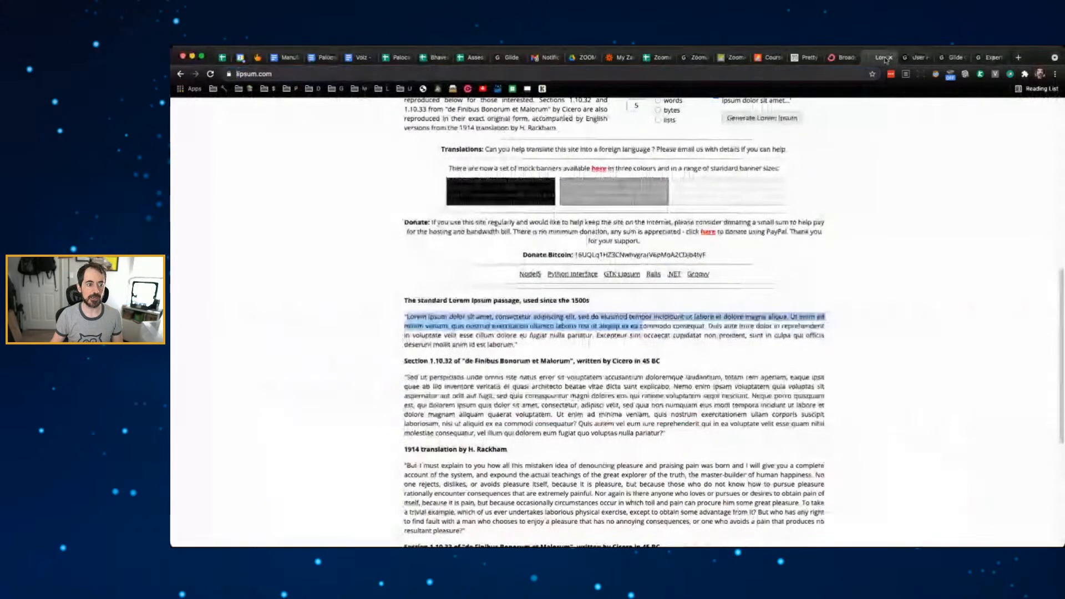
left_click(840, 57)
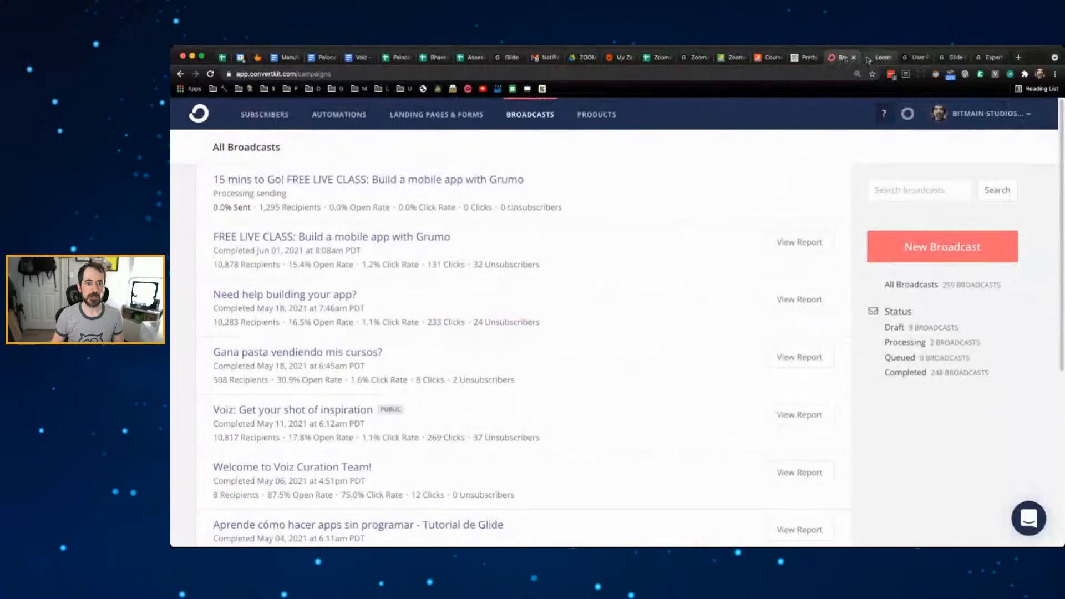
left_click(878, 59)
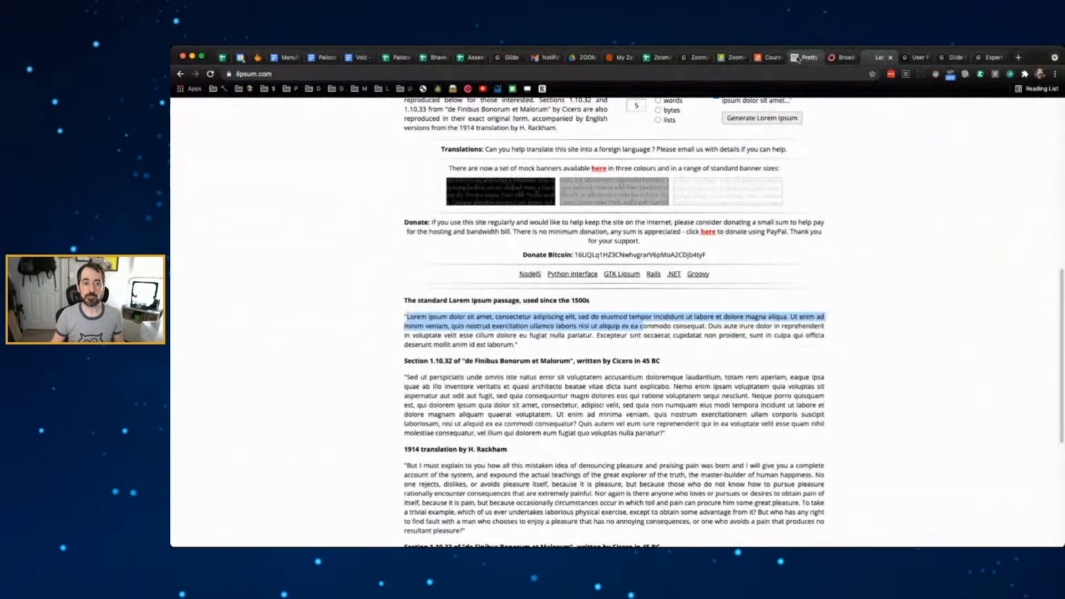
left_click(991, 58)
left_click(1003, 58)
left_click(1001, 58)
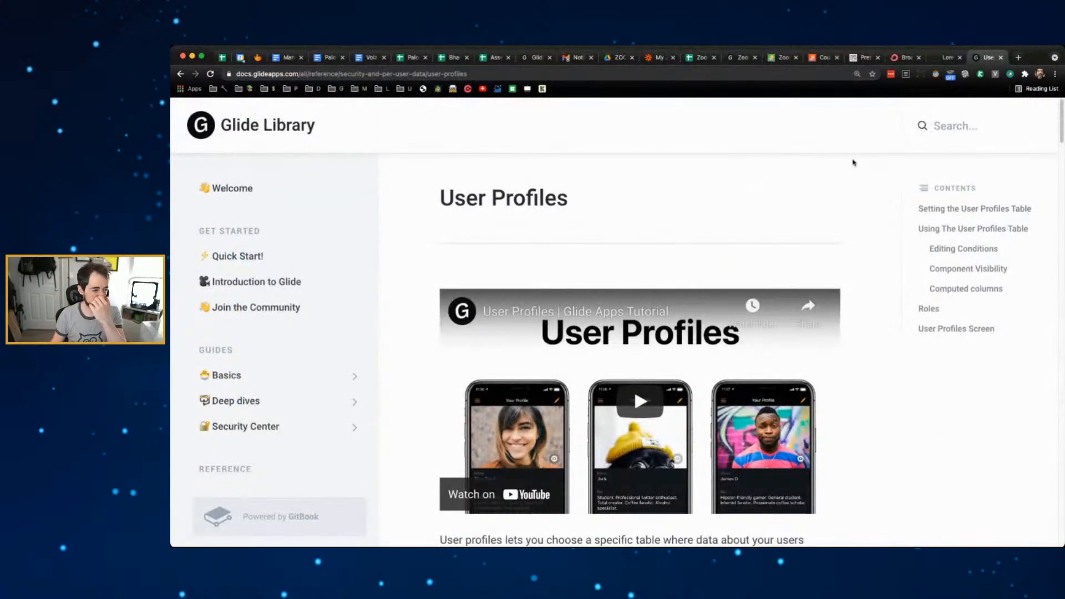
- Scroll to 'Setting the User Profiles Table', highlight the app-menu sentence, then return to the ZoomApp editor
scroll(873, 192, "down", 8)
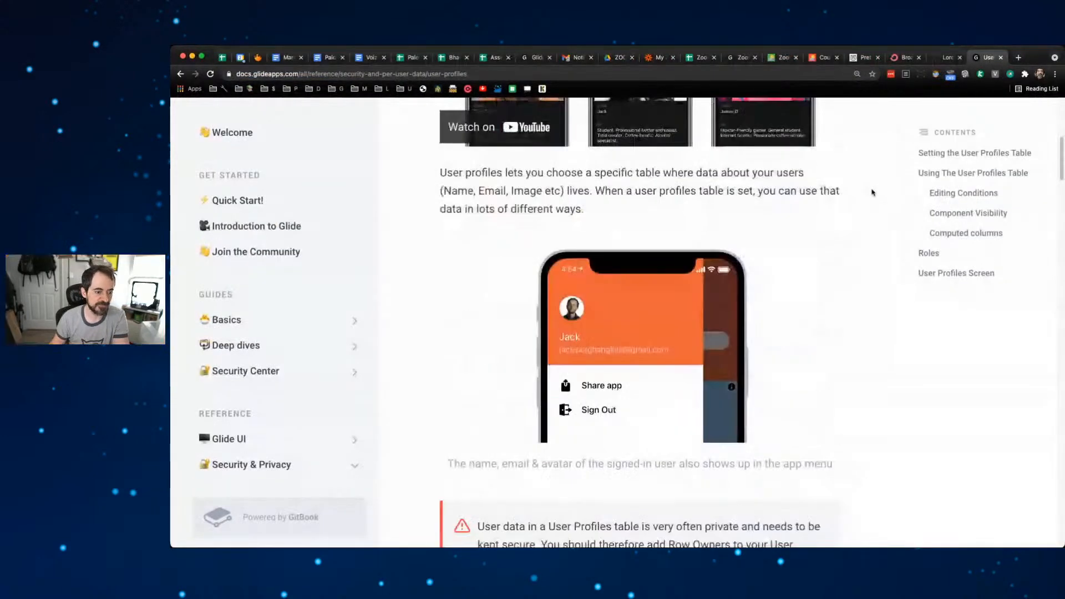
scroll(872, 192, "down", 5)
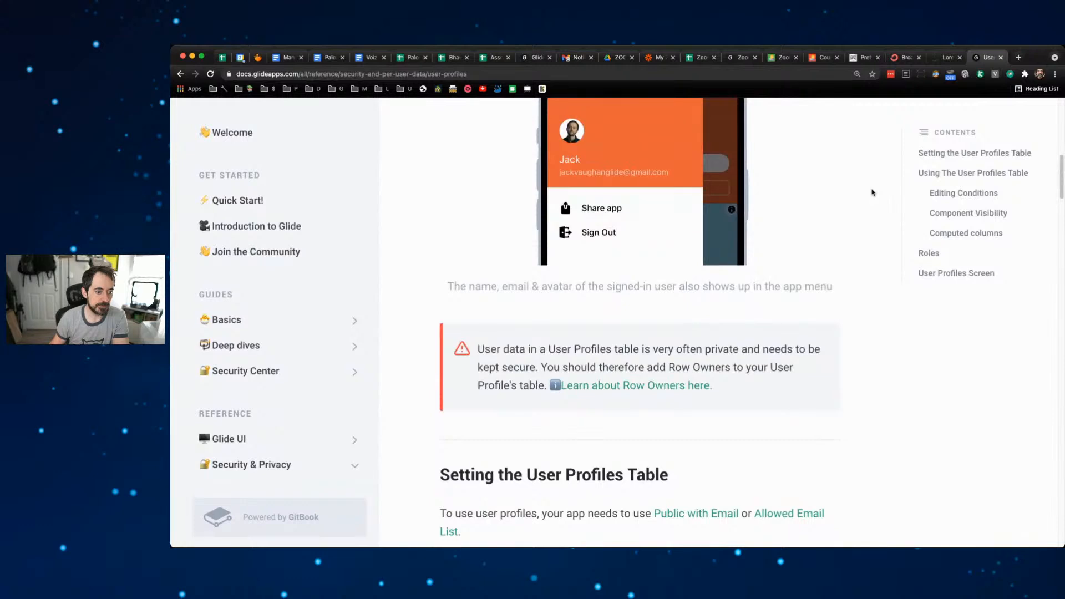
scroll(873, 192, "down", 5)
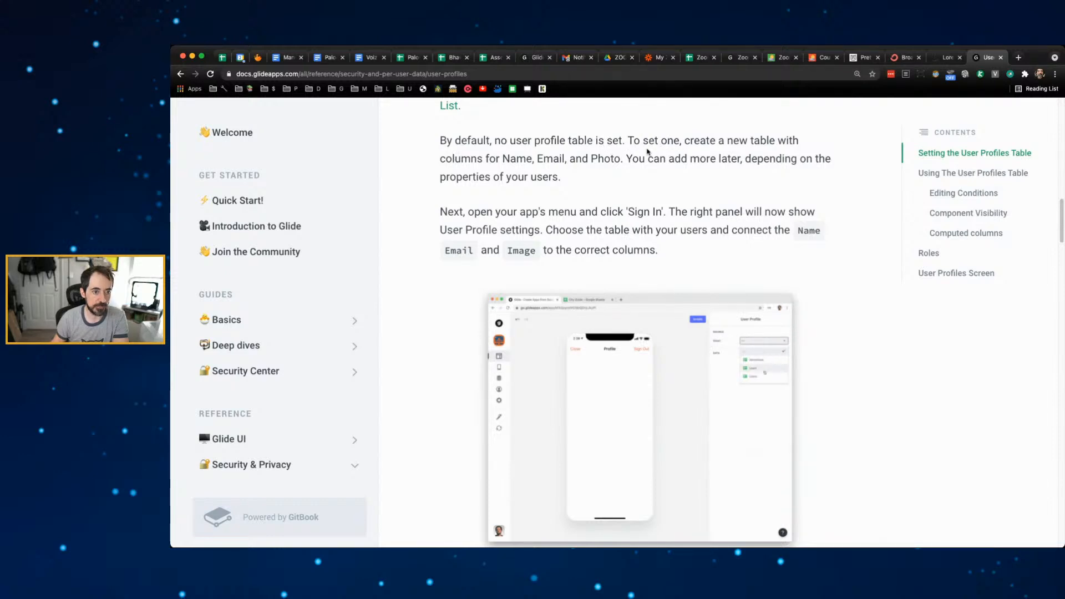
left_click_drag(481, 212, 789, 212)
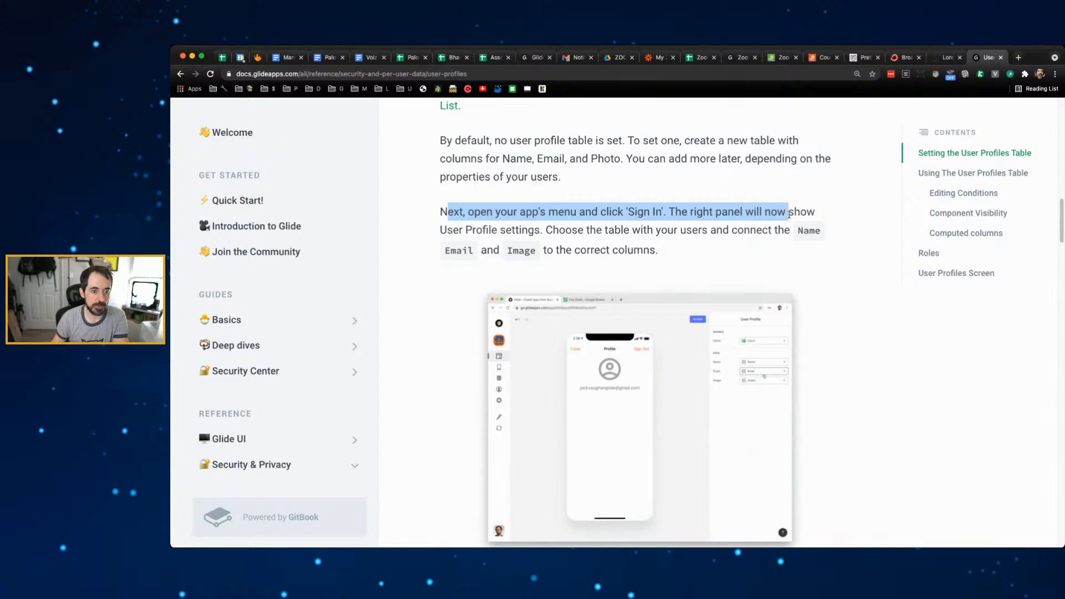
left_click(741, 58)
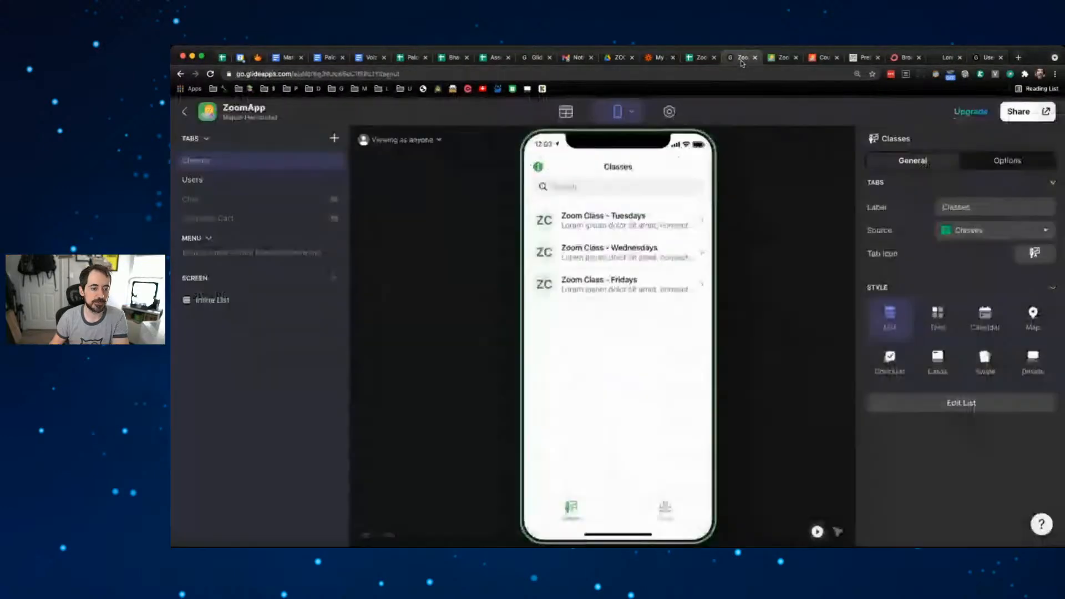
- Preview the app's Info screen, close it, and confirm the Classes tab name
left_click(539, 167)
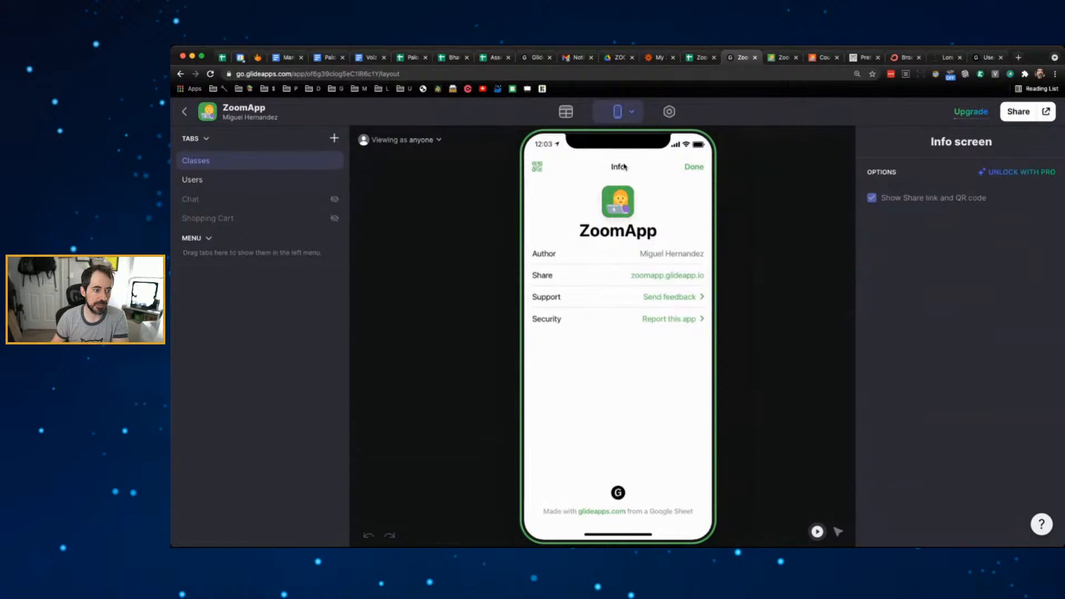
left_click(701, 168)
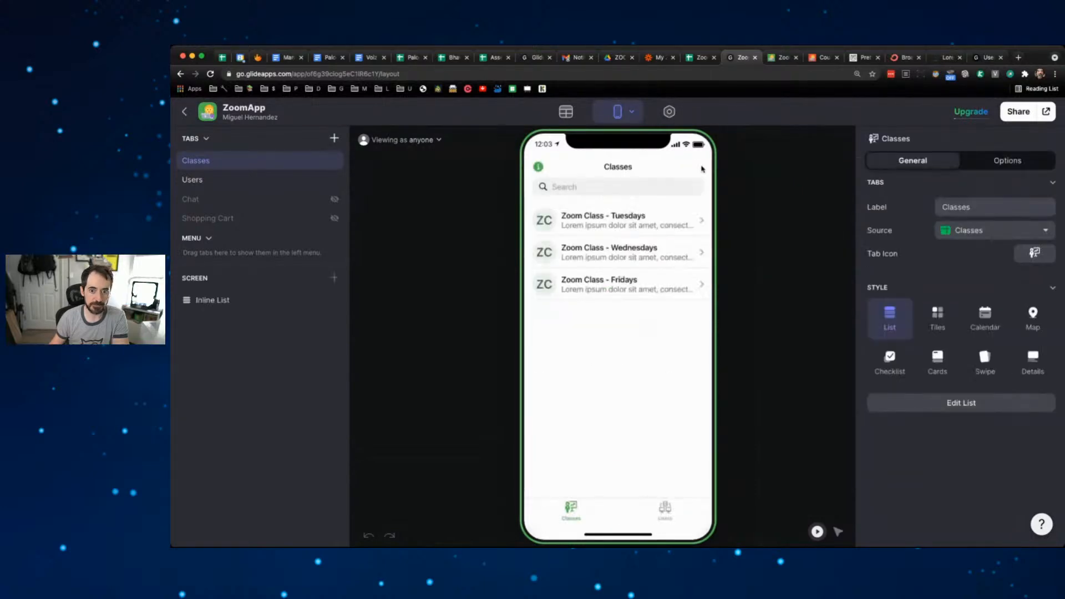
double_click(226, 162)
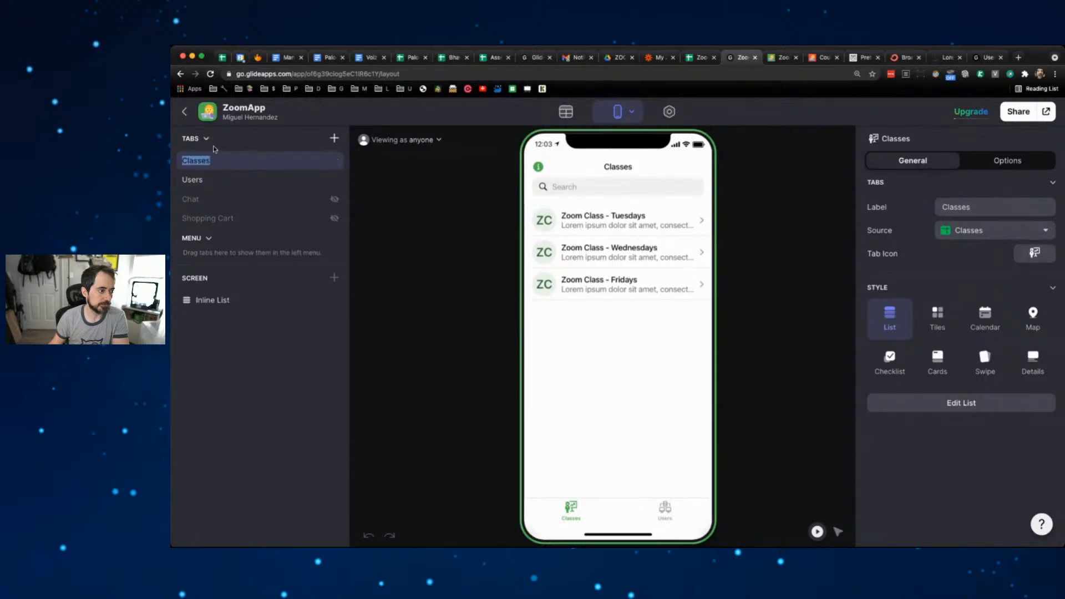
left_click(413, 140)
- Reload the editor and show the Info screen's sharing QR code in the preview
left_click(419, 217)
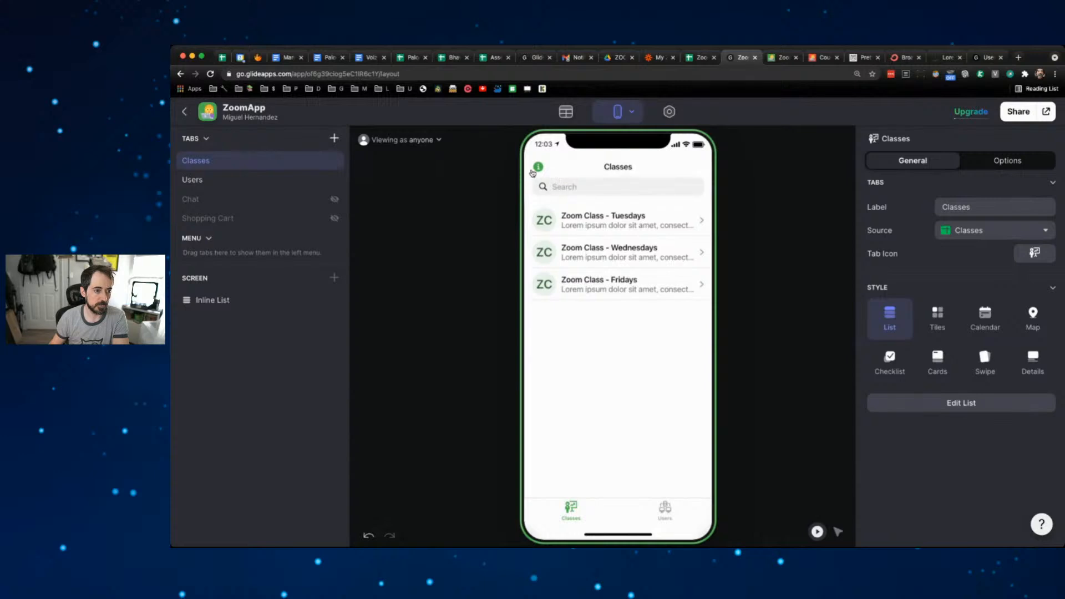
left_click(211, 75)
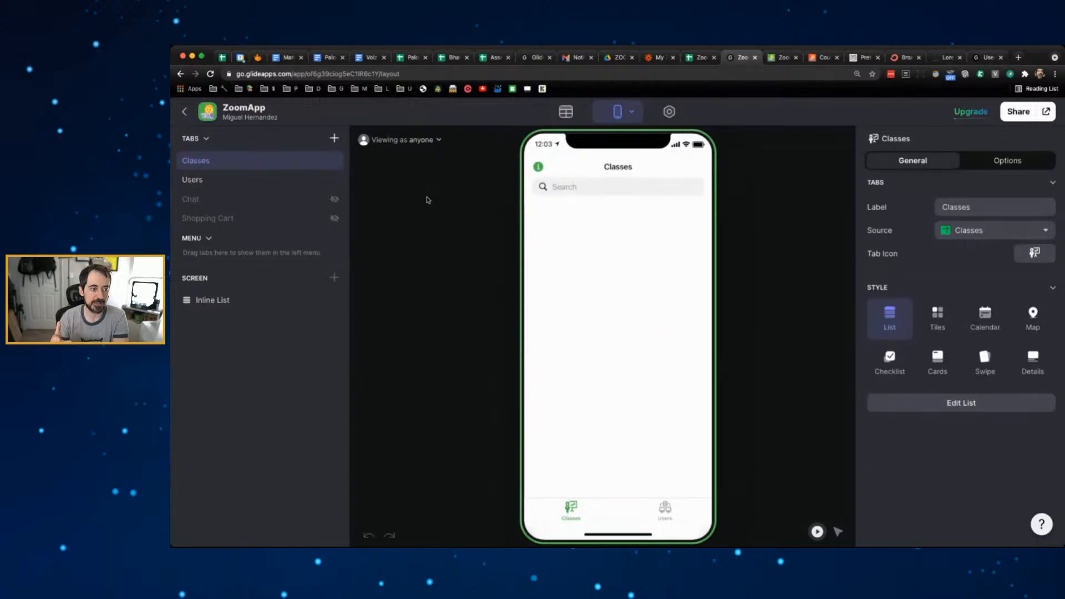
left_click(537, 167)
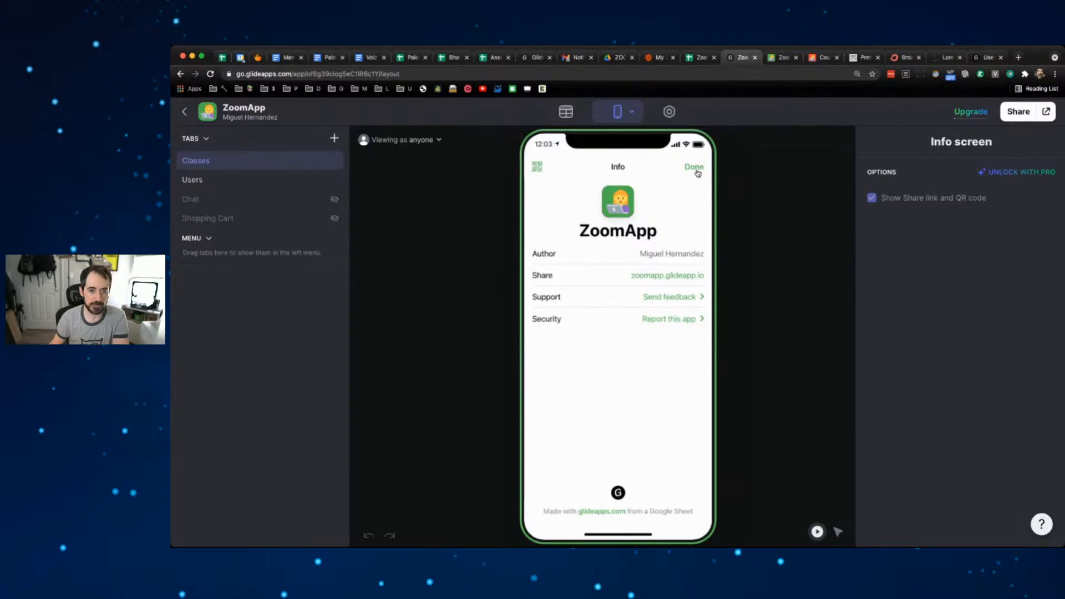
left_click(535, 167)
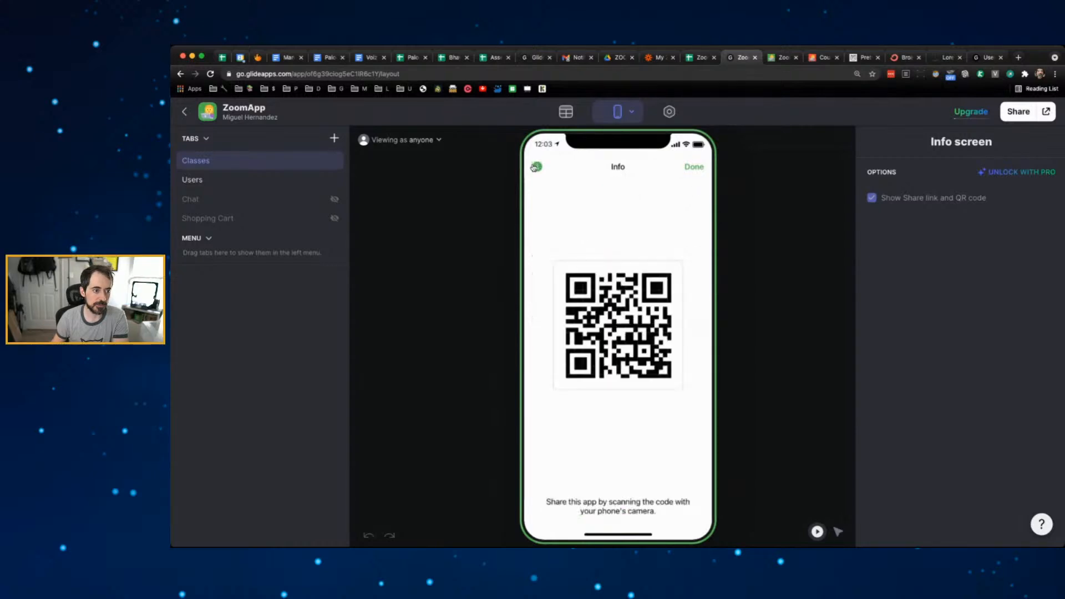
- Close the Info screen, compare the Users and Classes tabs, and leave the preview on Classes
left_click(691, 167)
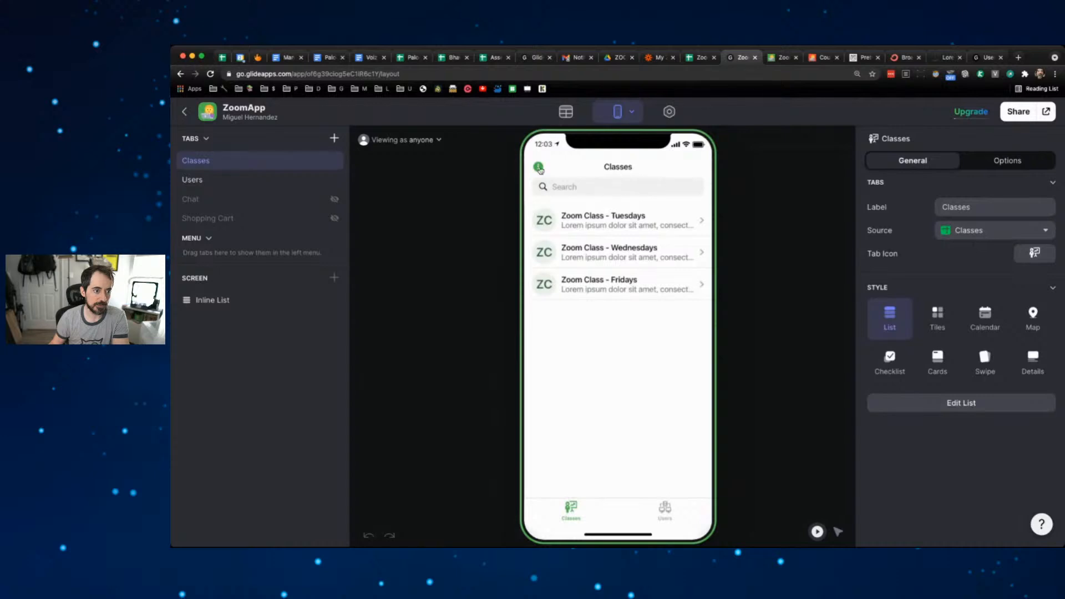
left_click(238, 181)
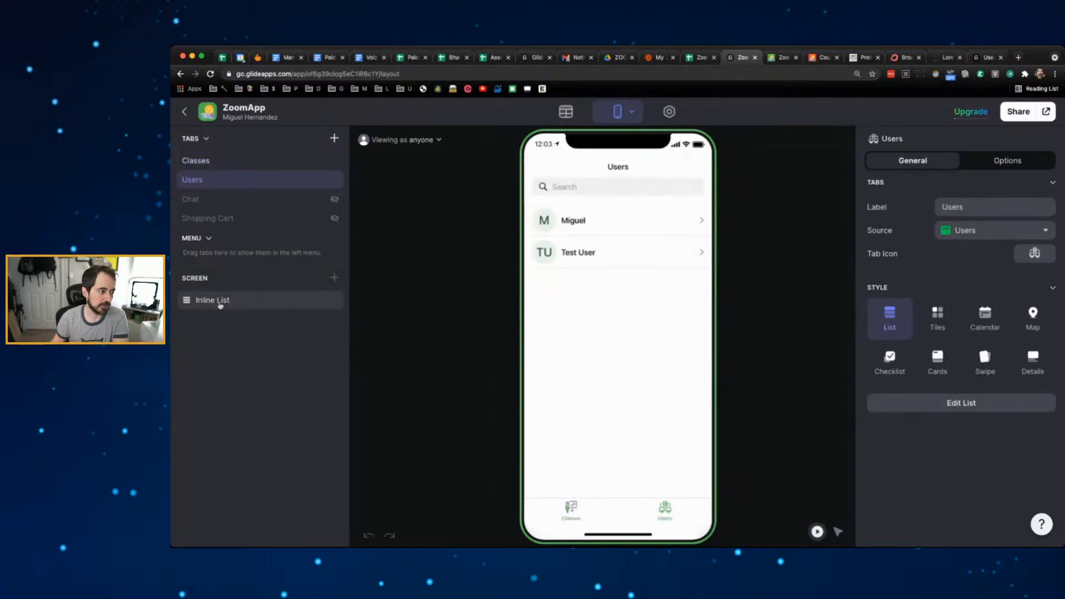
left_click(220, 166)
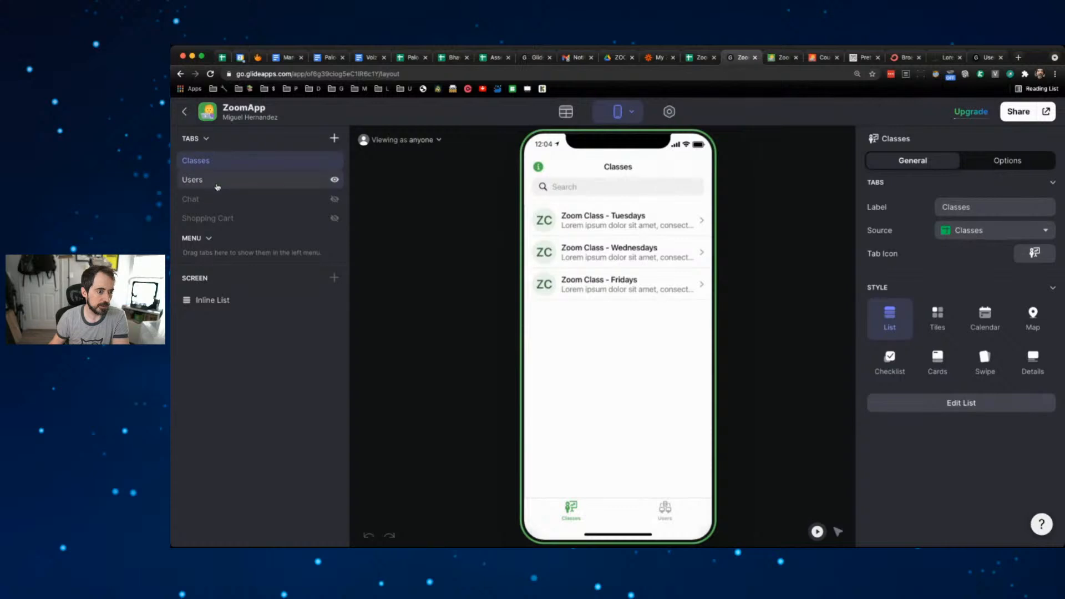
left_click(219, 181)
left_click(255, 162)
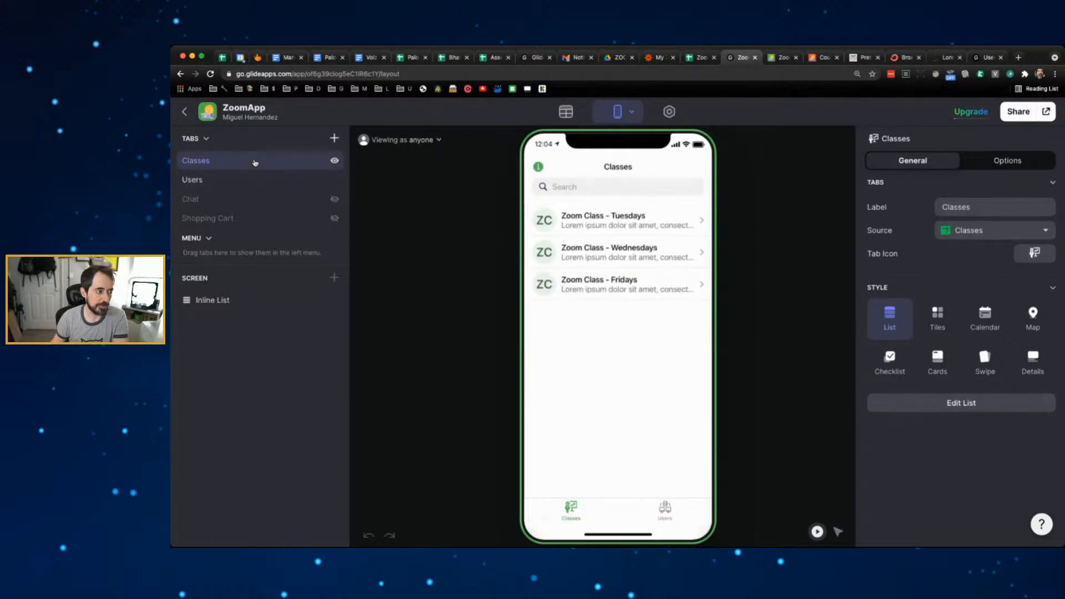
left_click(538, 166)
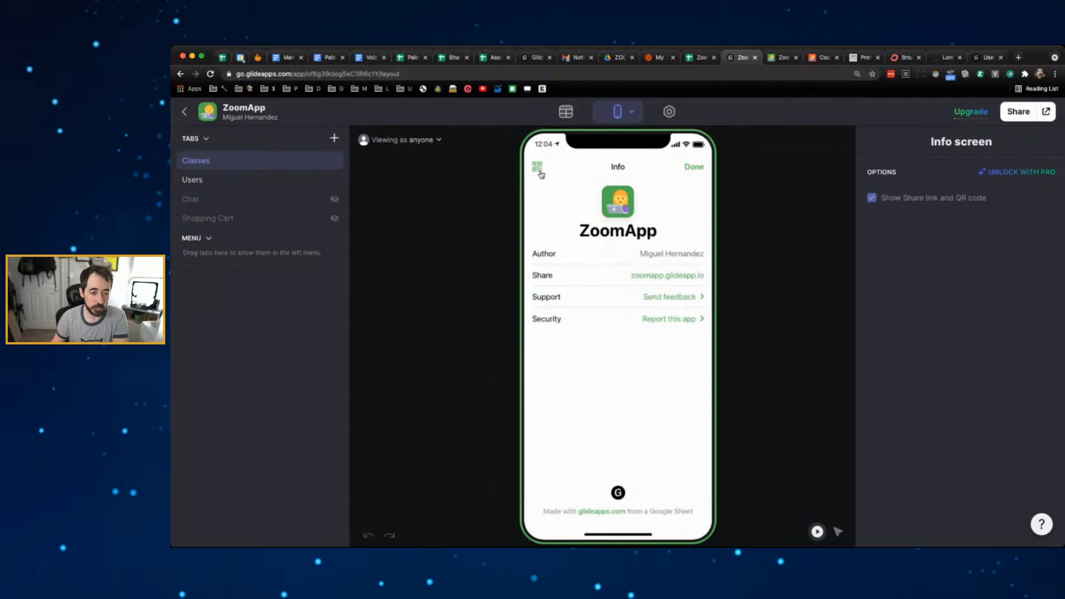
left_click(700, 170)
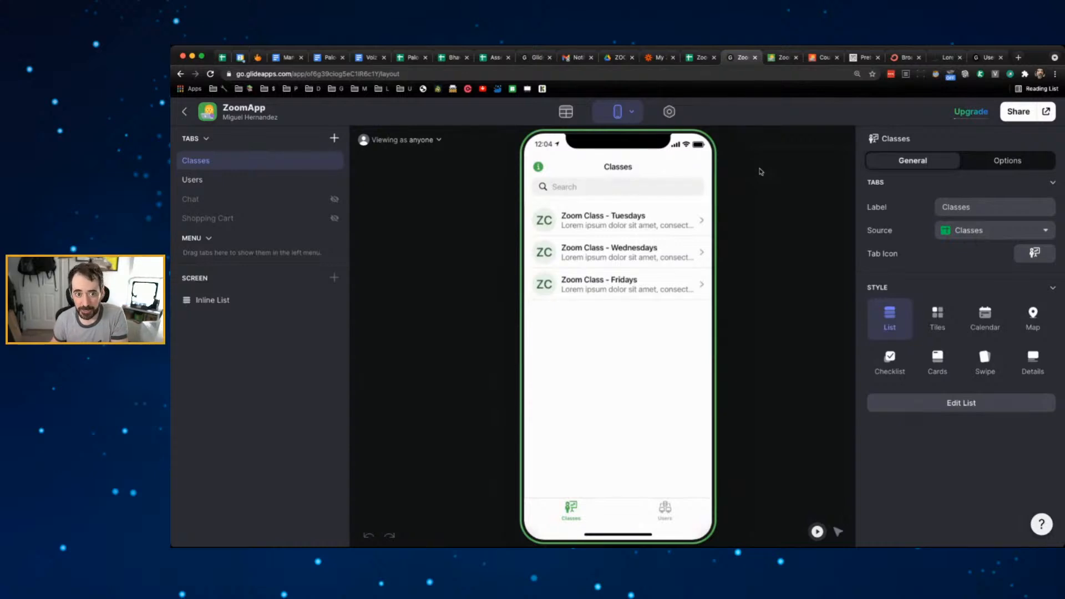
left_click(816, 58)
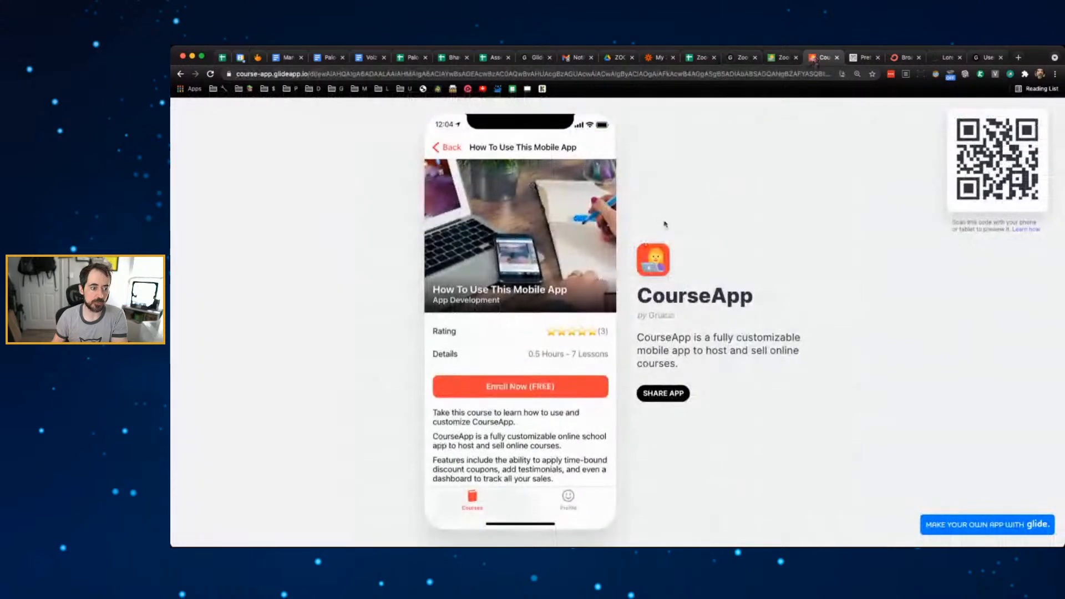
left_click(449, 148)
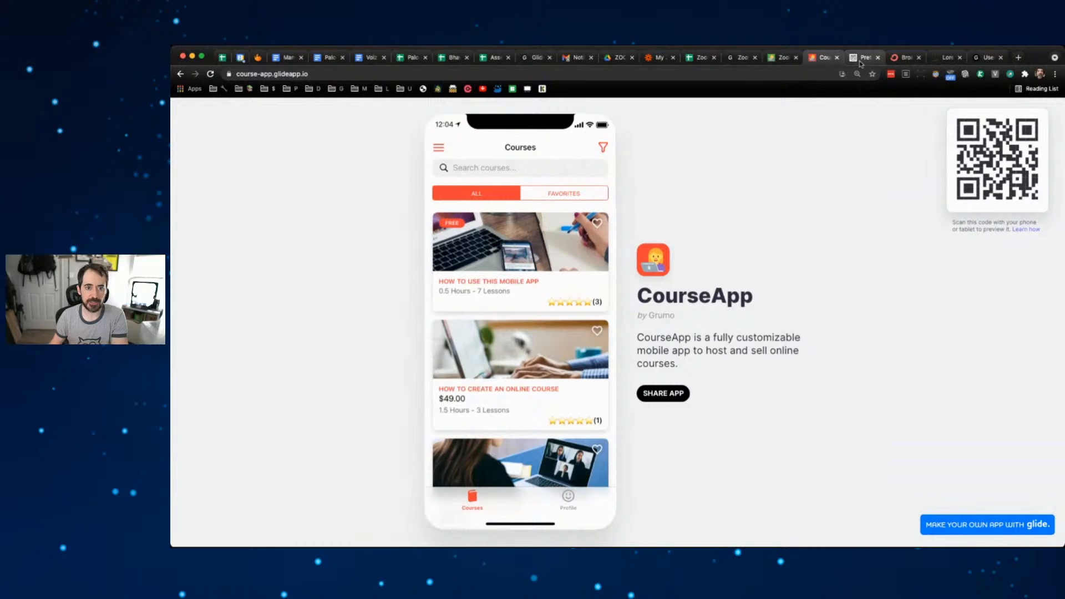
left_click(785, 59)
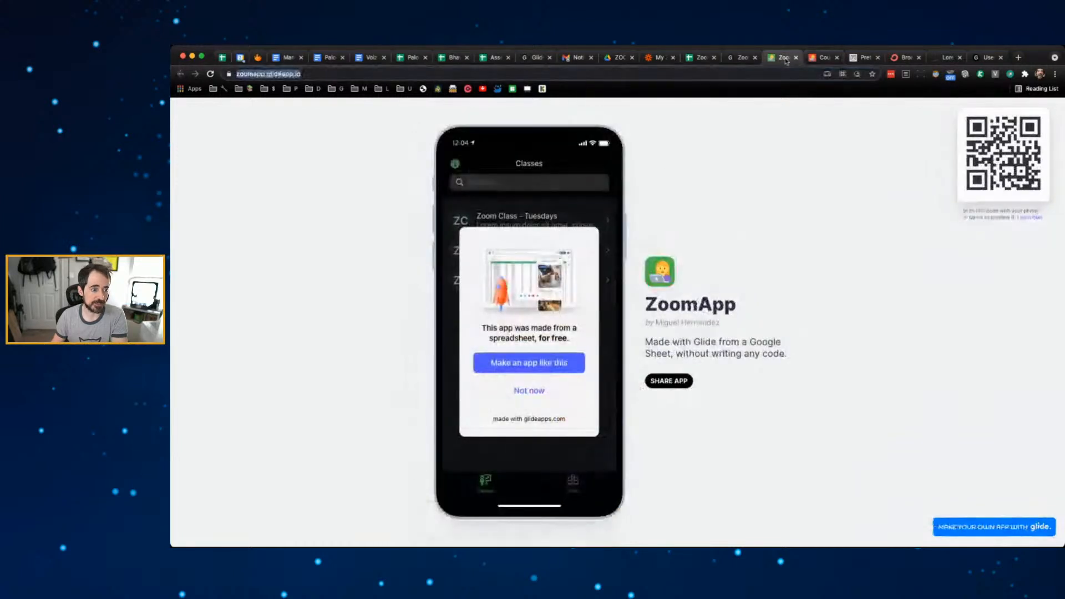
left_click(737, 58)
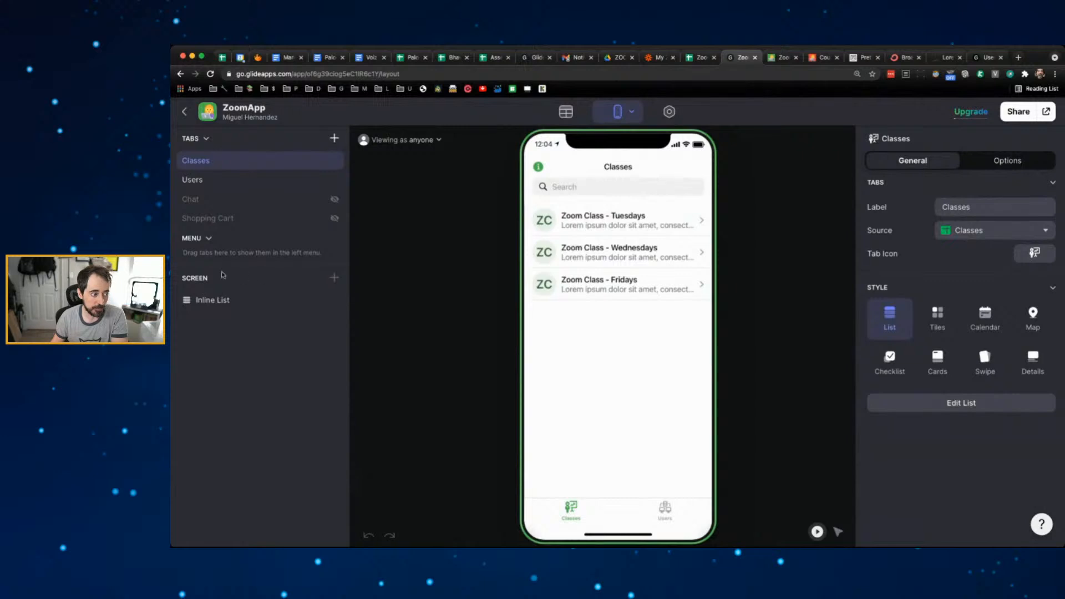
- Open the Classes inline list settings and compare the Tiles and List styles
left_click(204, 301)
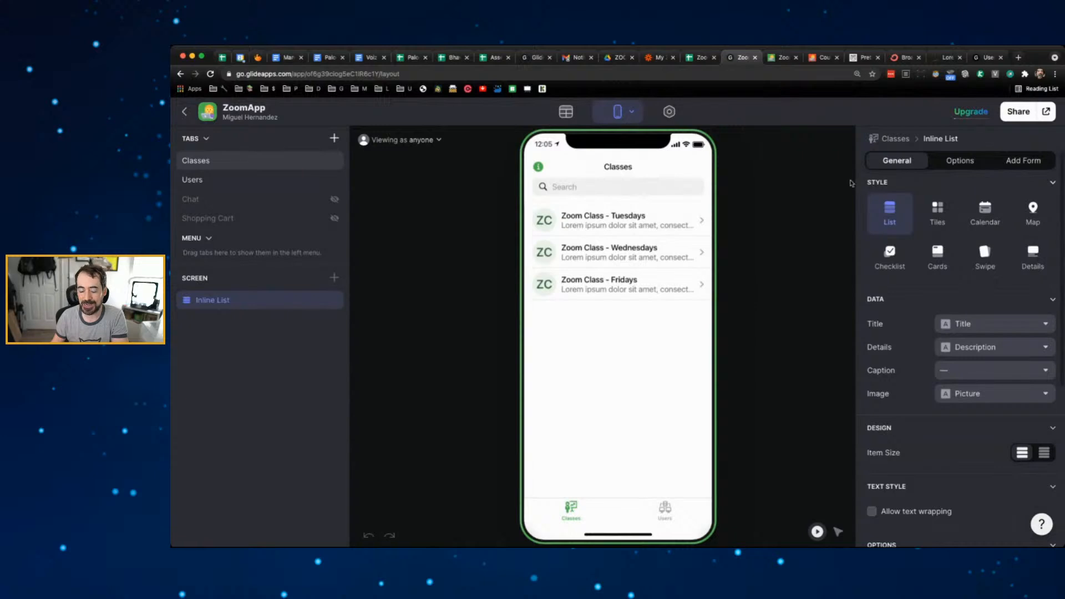
left_click(946, 210)
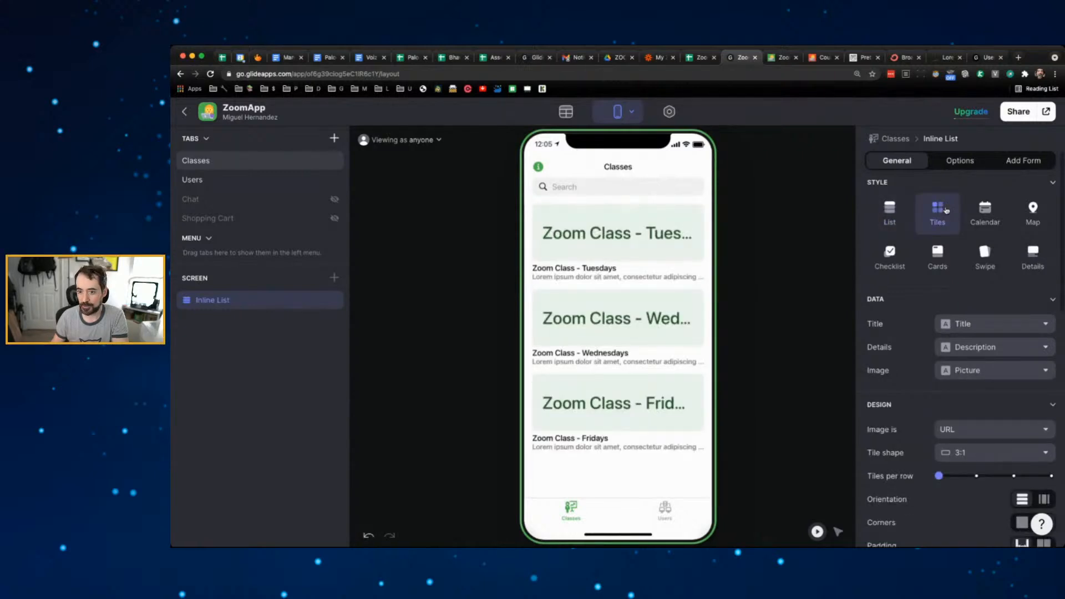
left_click(897, 211)
left_click(937, 212)
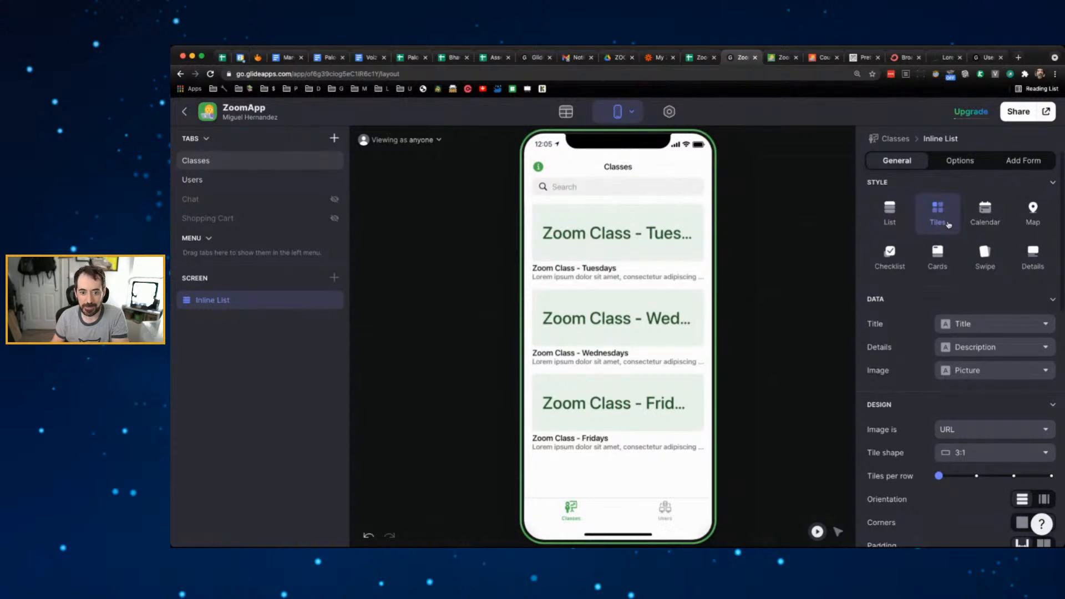
left_click(892, 213)
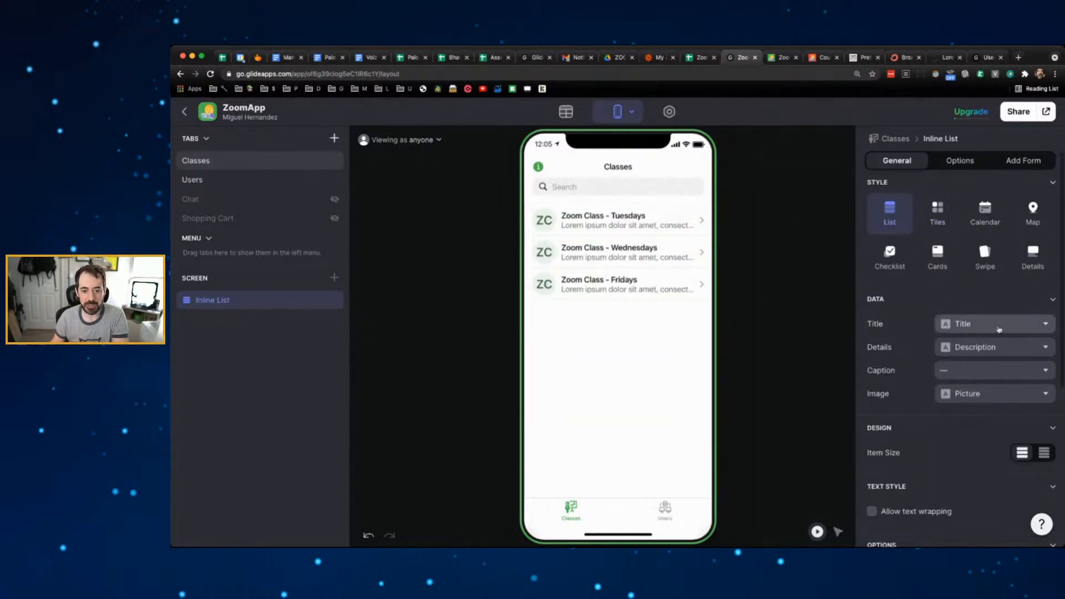
- Try compact and regular item sizes, then switch the Classes list to the Cards style
scroll(932, 348, "down", 2)
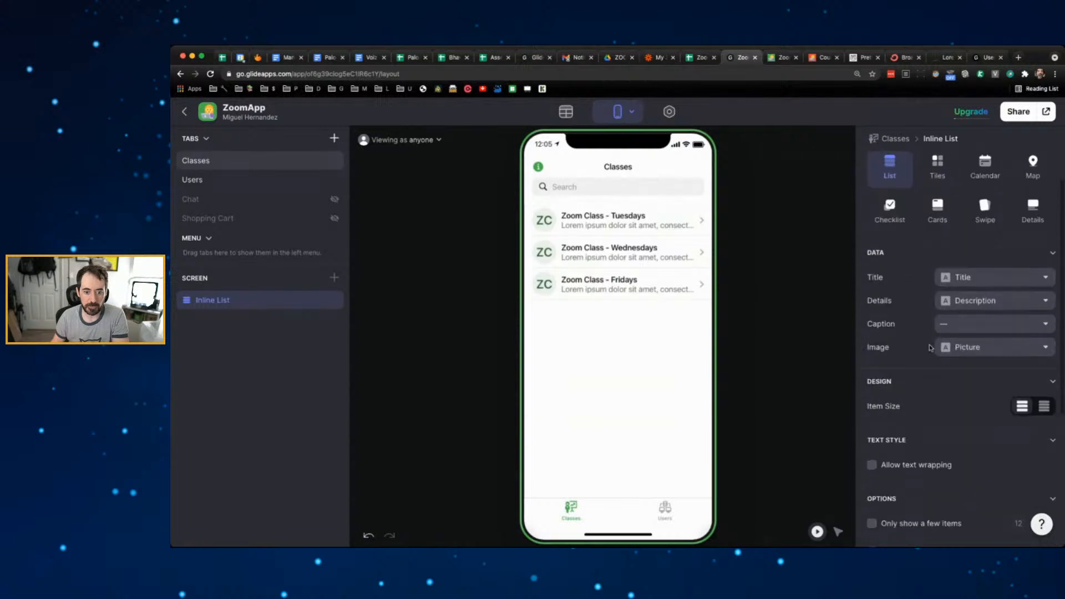
left_click(1045, 408)
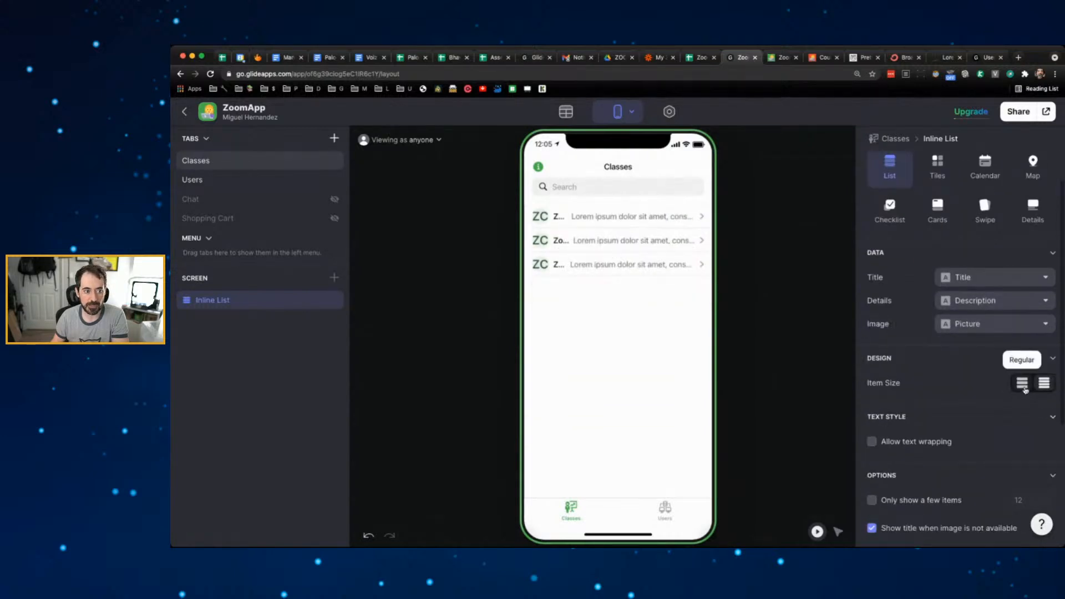
left_click(1024, 387)
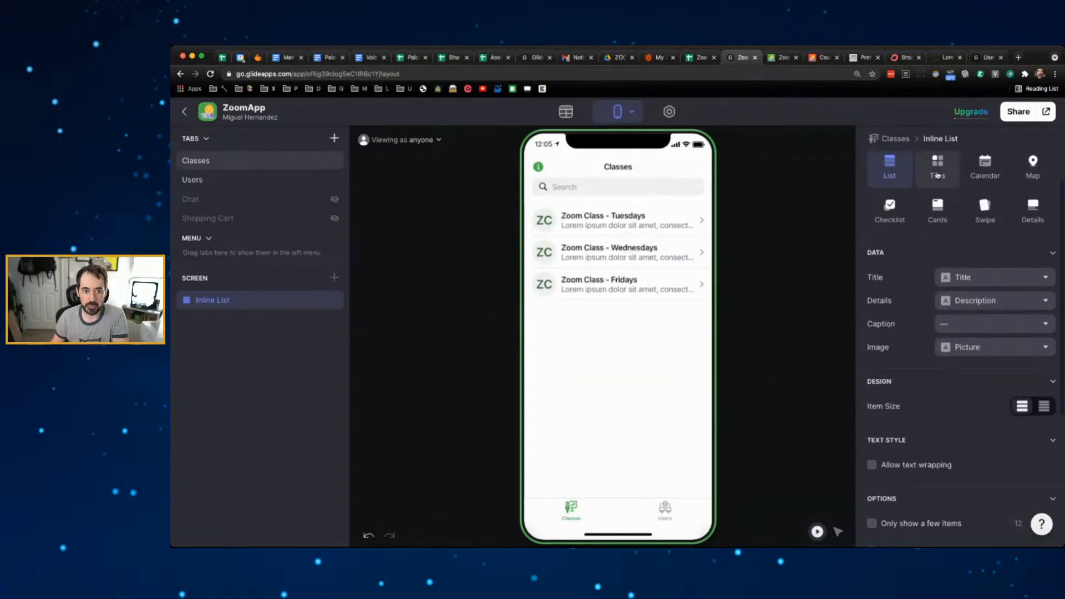
left_click(937, 174)
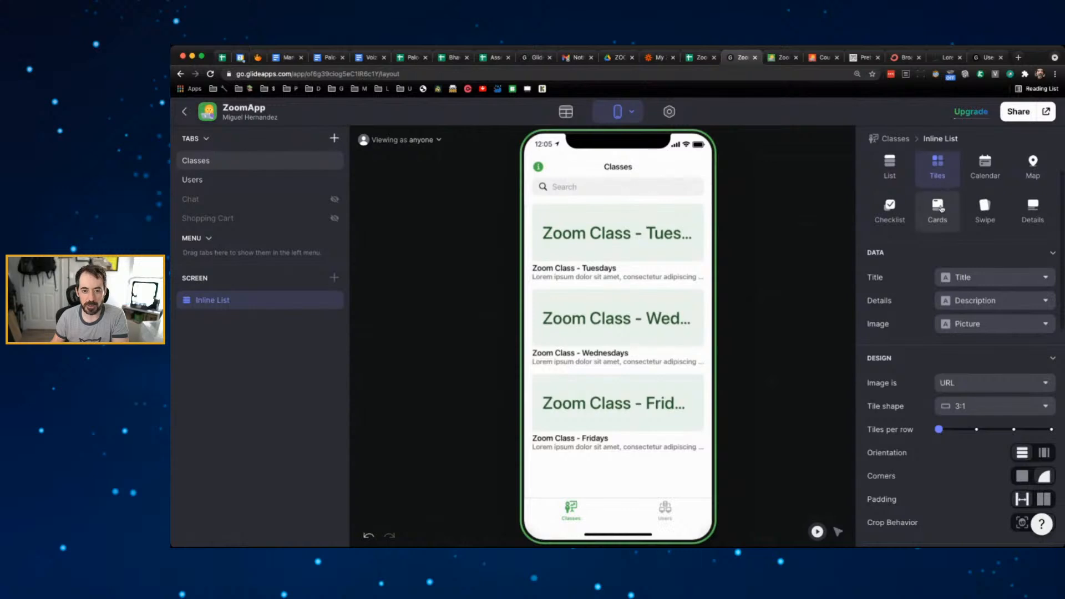
left_click(937, 208)
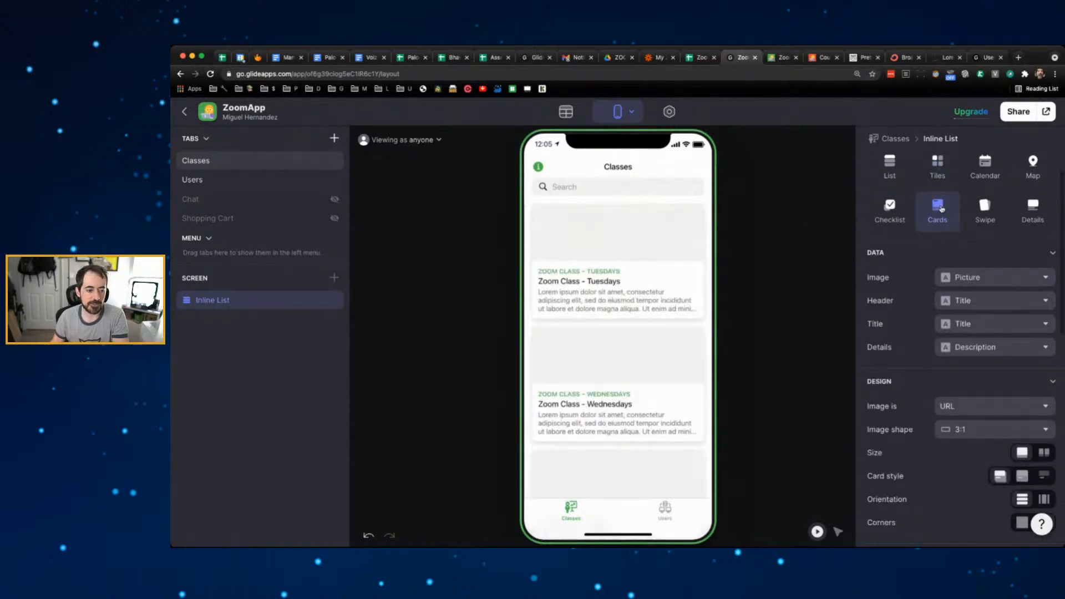
left_click_drag(825, 57, 743, 59)
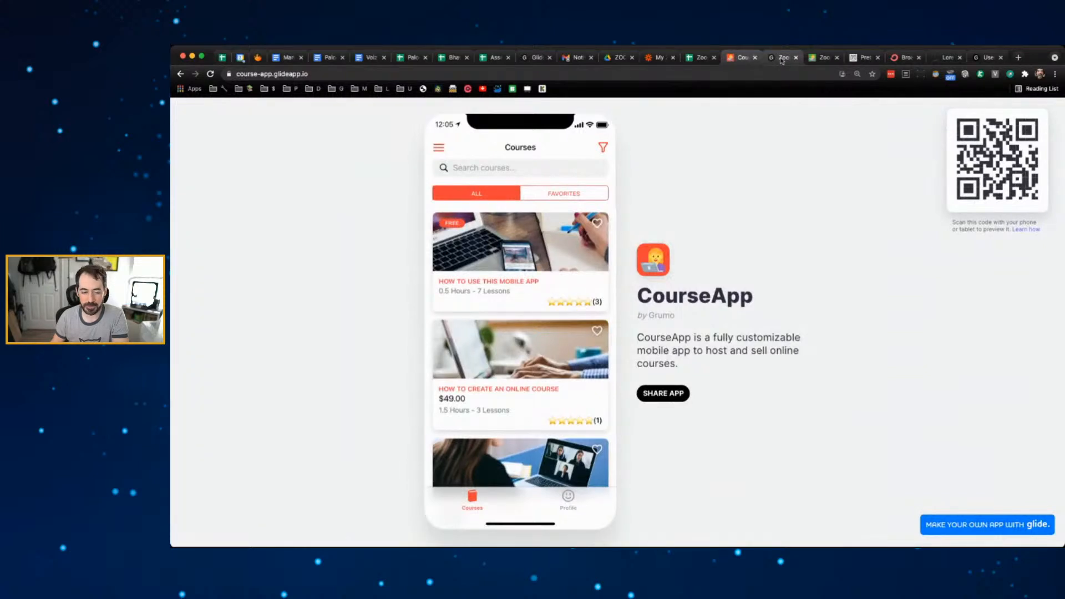
left_click(782, 58)
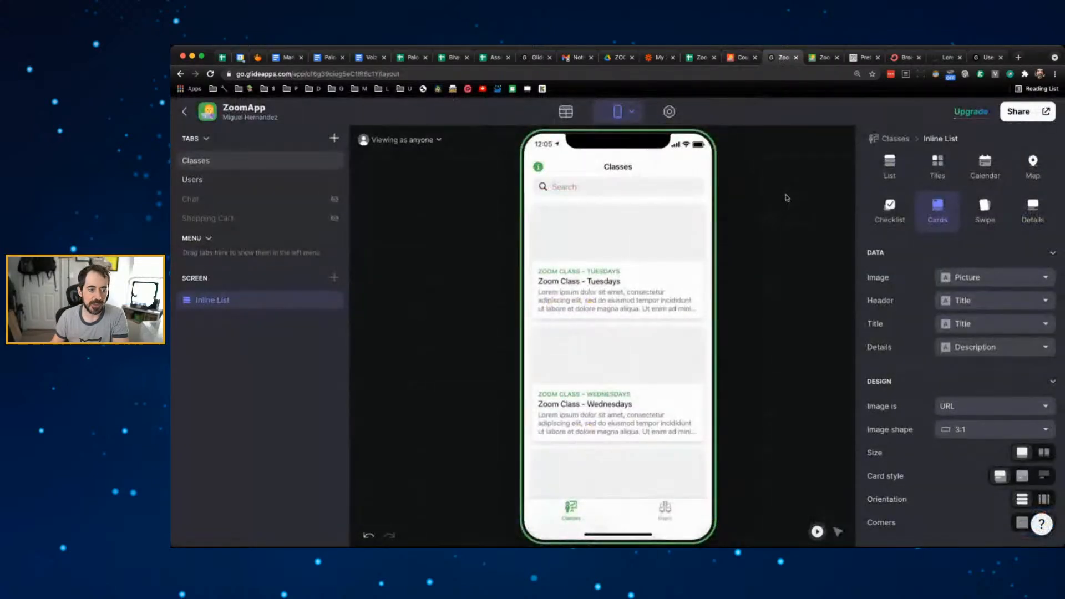
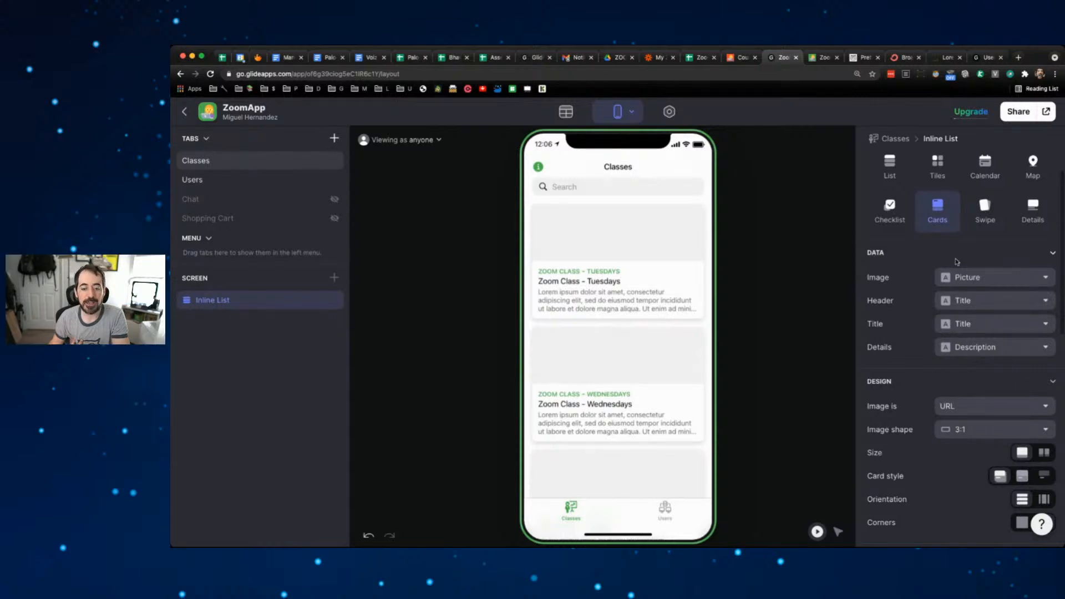
- Keep Picture as the card image, set the card Title to '—', and open the Tuesdays class
left_click(1039, 279)
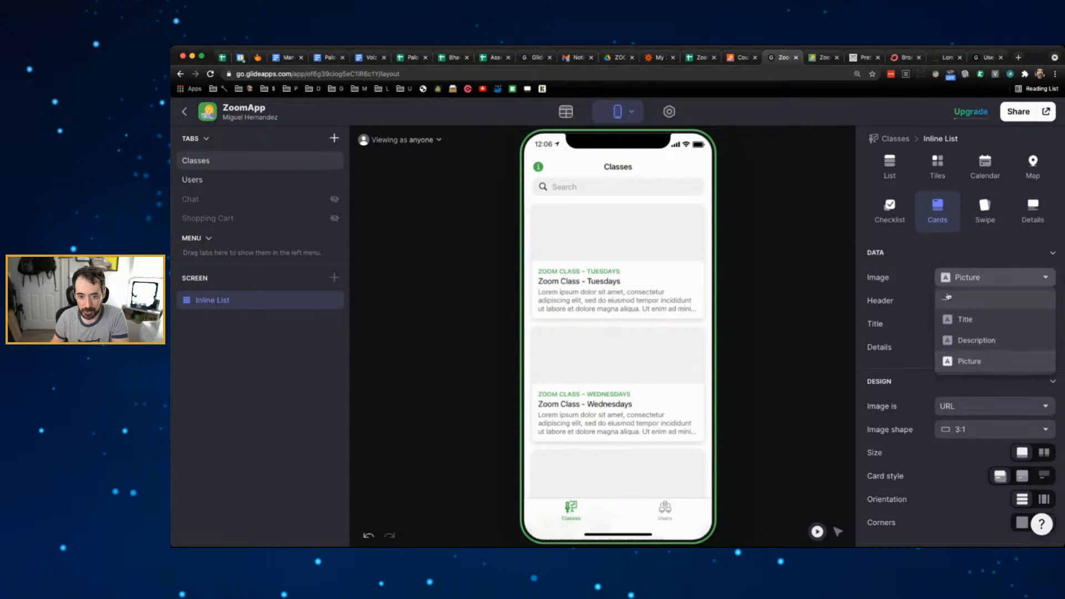
left_click(908, 275)
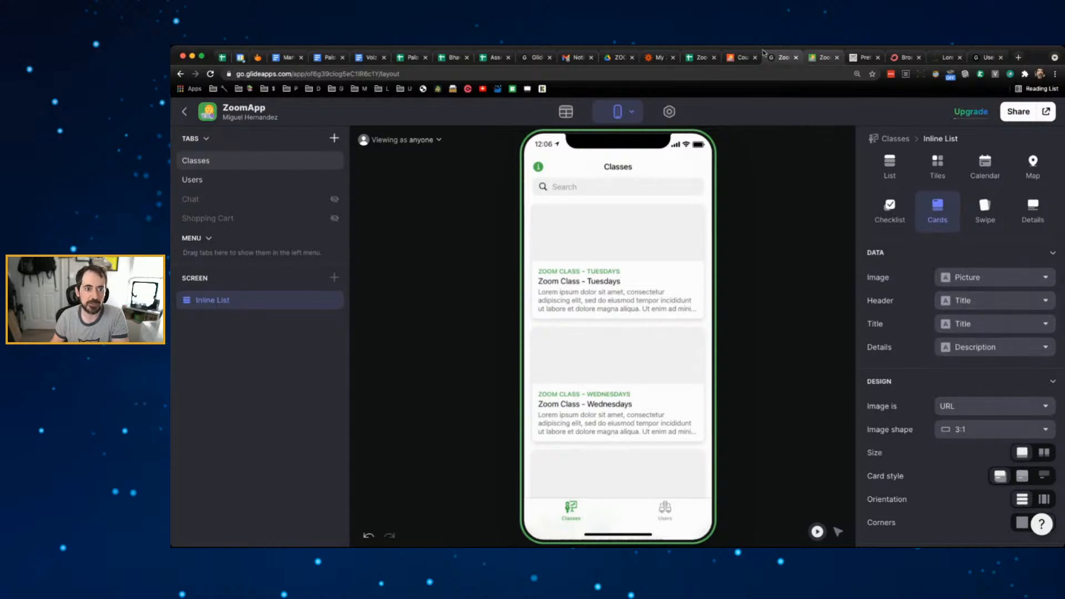
left_click(741, 57)
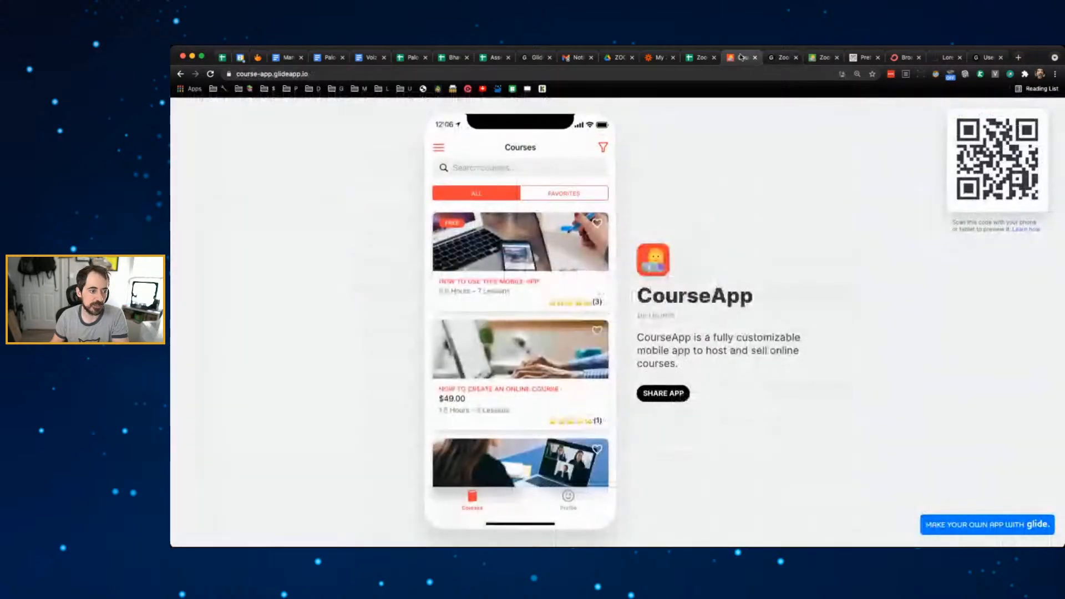
left_click(780, 57)
left_click(1035, 326)
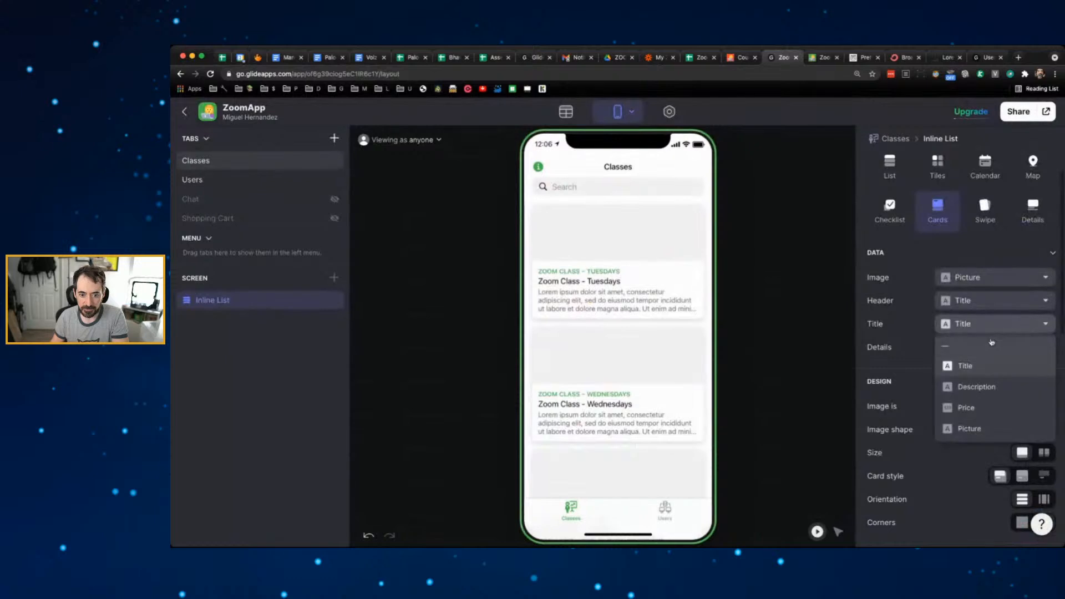
left_click(980, 347)
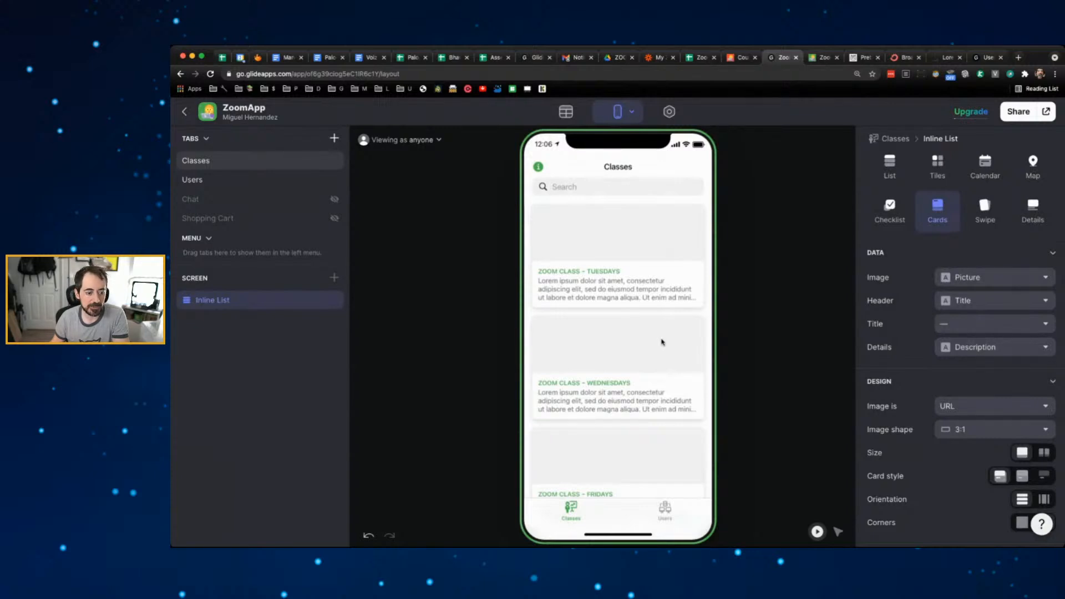
left_click(637, 252)
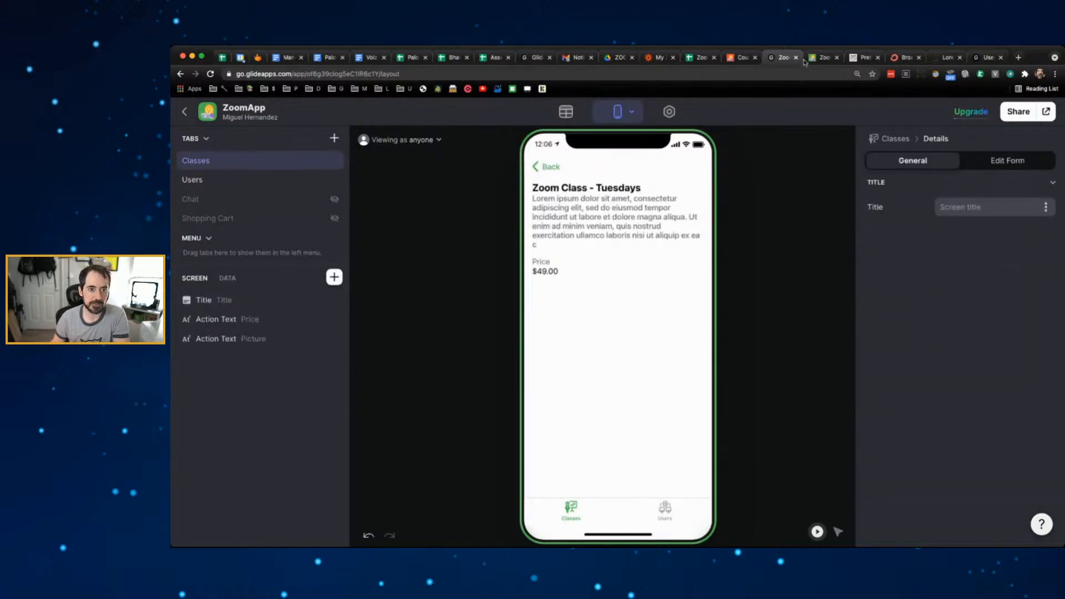
- Scroll through a CourseApp course page, then bring up the Zoomapp spreadsheet's Users sheet
left_click(742, 58)
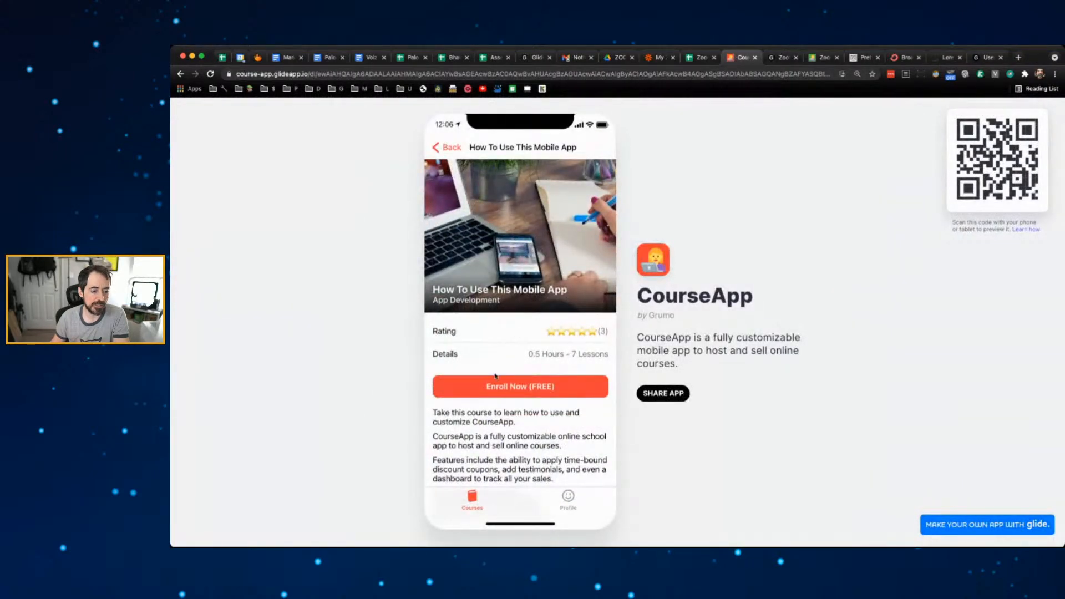
scroll(505, 388, "down", 3)
scroll(506, 389, "down", 3)
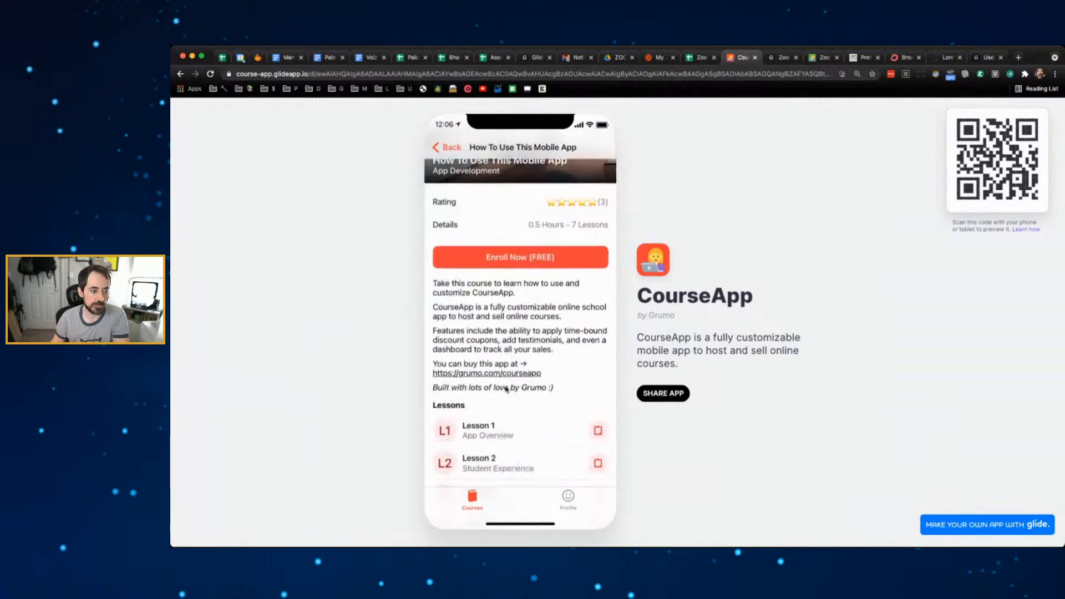
scroll(506, 390, "up", 5)
left_click(783, 60)
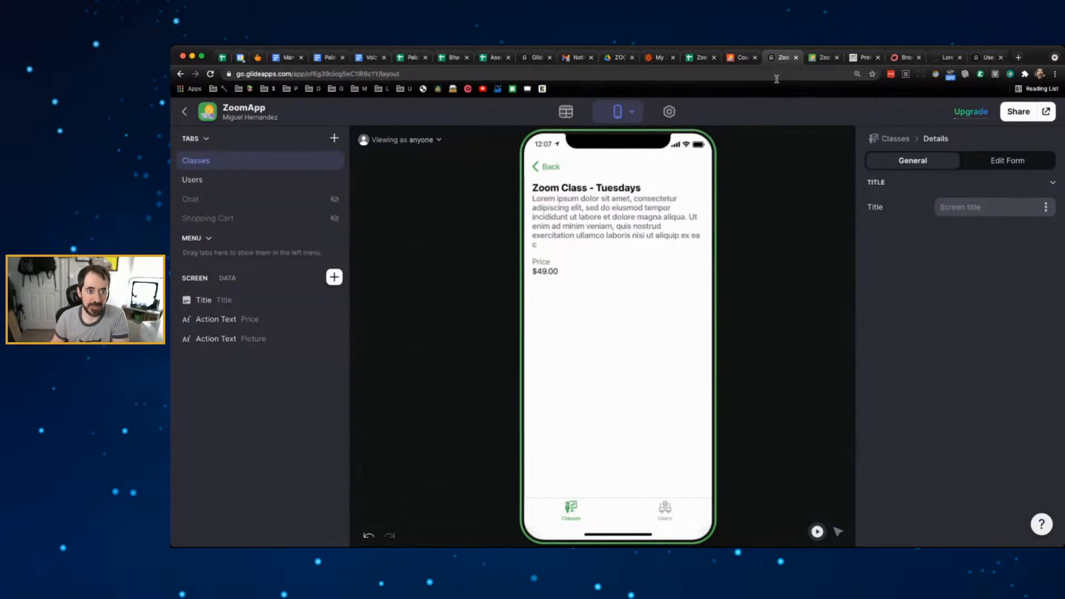
left_click(700, 58)
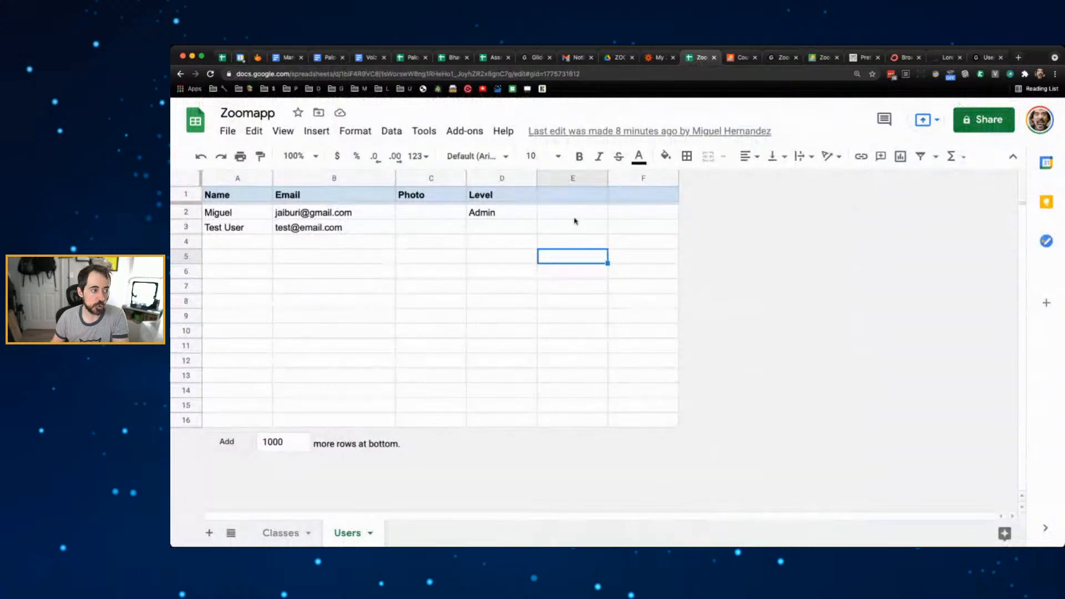
- Inspect the empty Picture cell D2 on the Classes sheet, then return to the ZoomApp editor
left_click(280, 533)
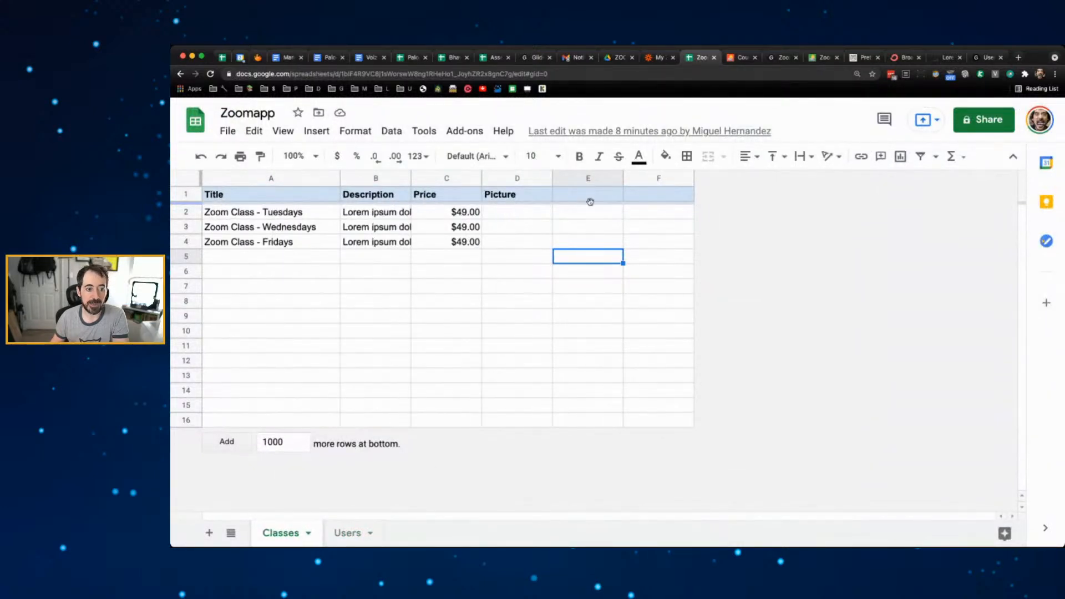
left_click(515, 215)
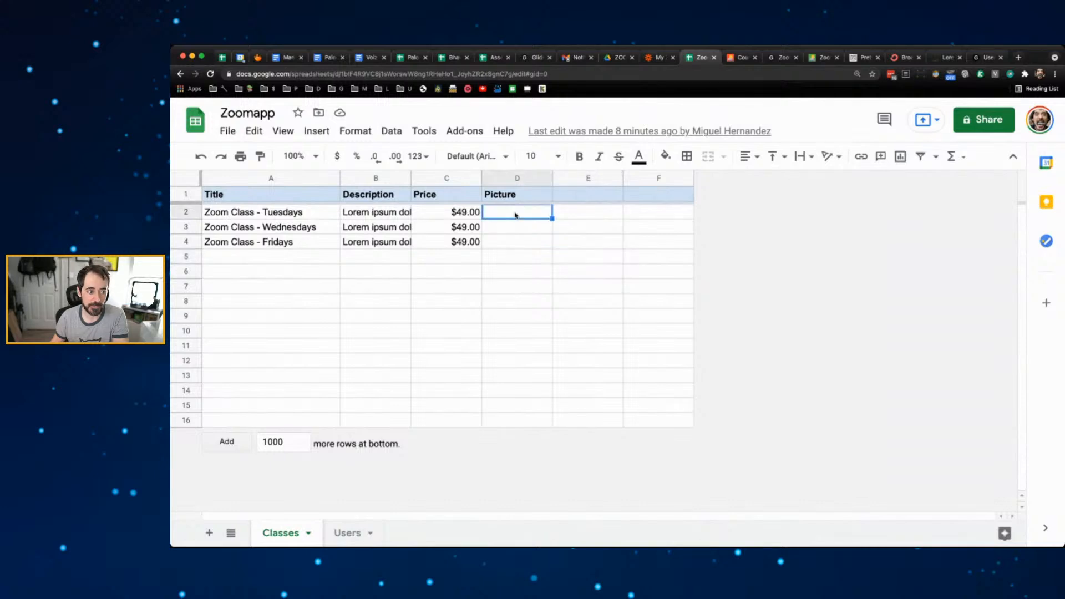
left_click(741, 58)
left_click(699, 59)
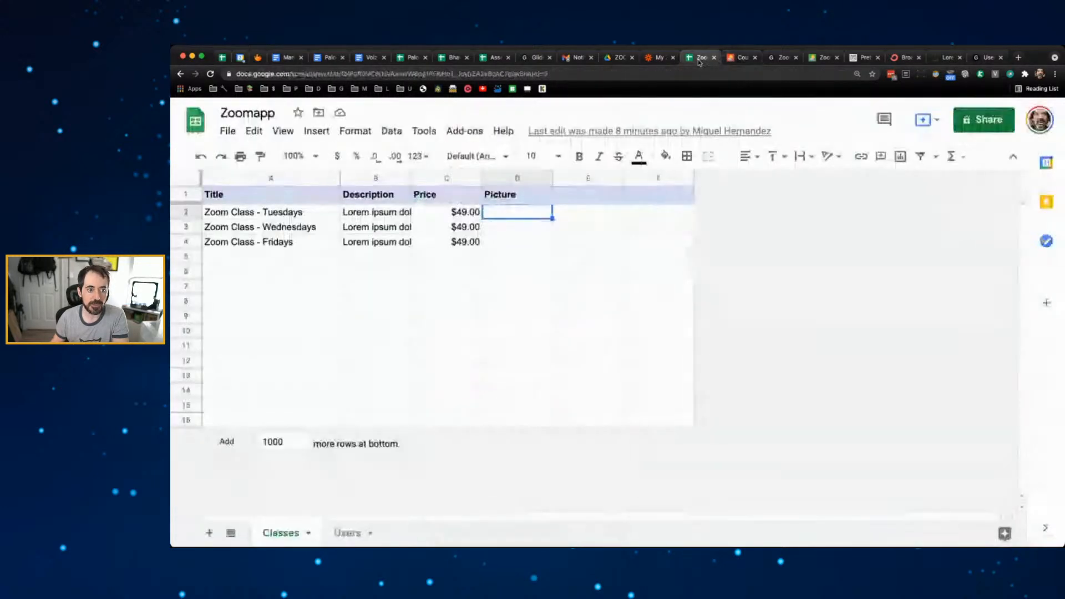
left_click(782, 57)
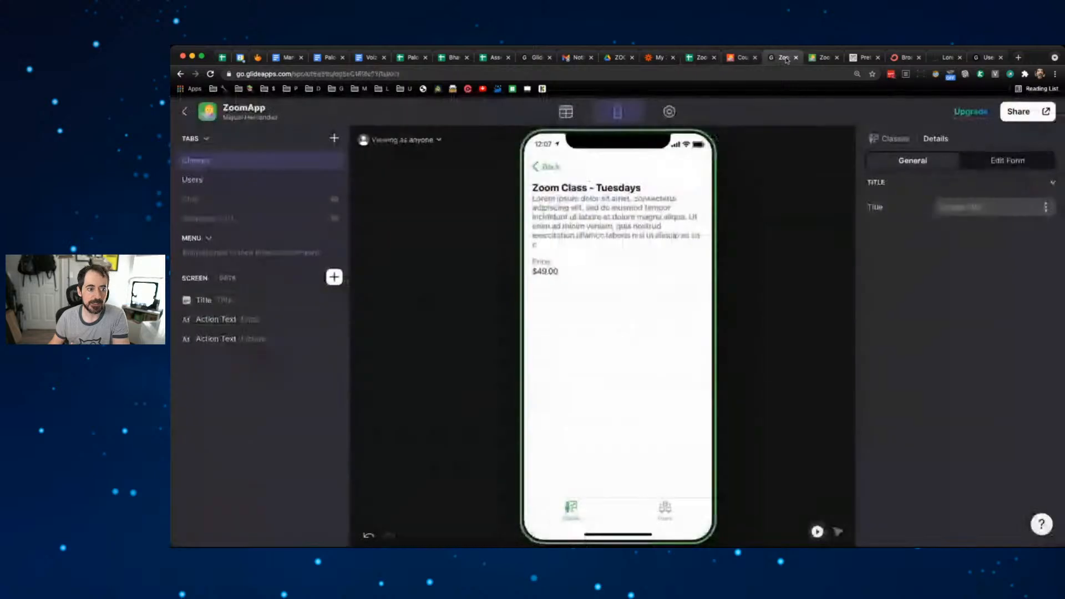
- Move between the Classes card list and the Tuesdays detail screen, reviewing the list's settings
left_click(574, 169)
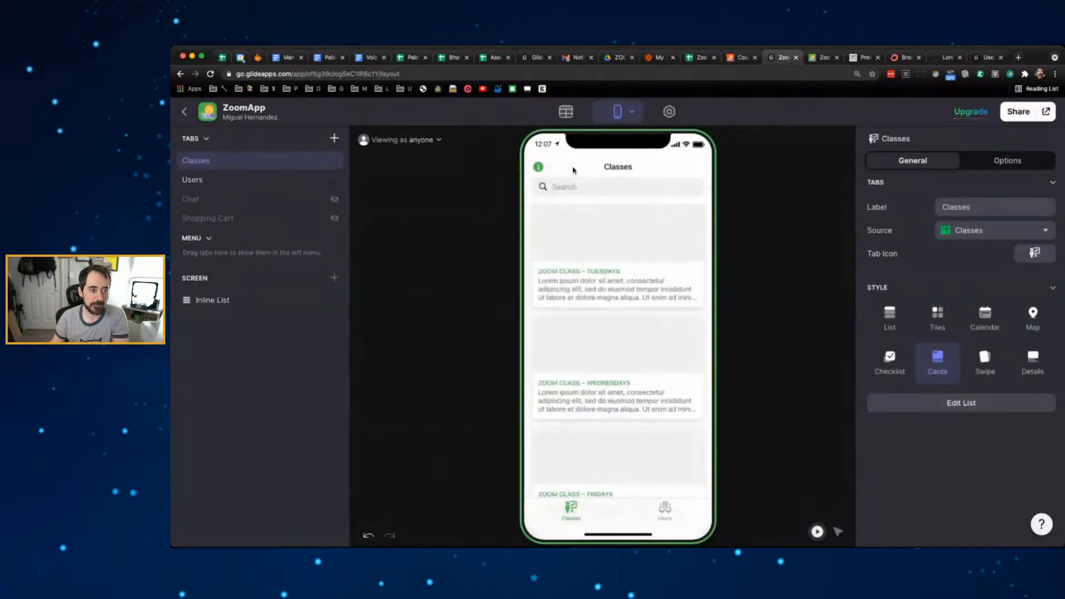
left_click(655, 222)
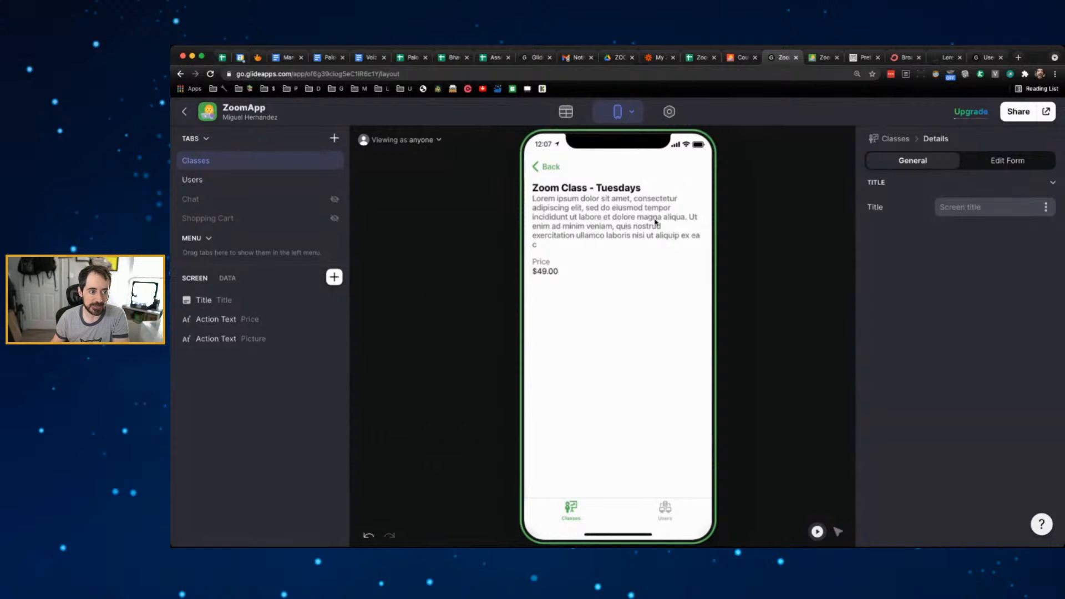
left_click(552, 168)
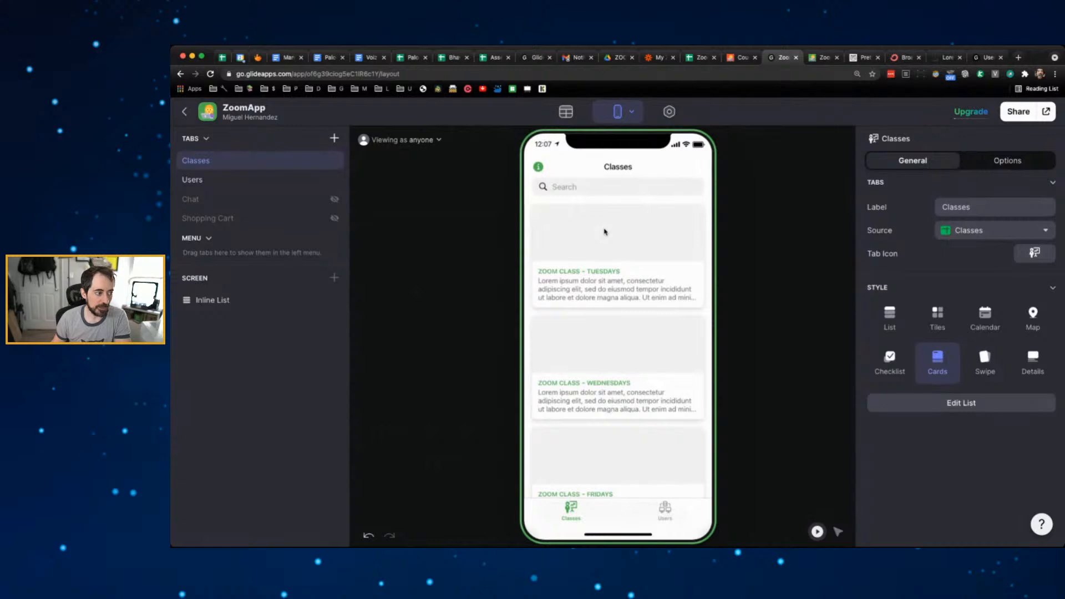
left_click(221, 305)
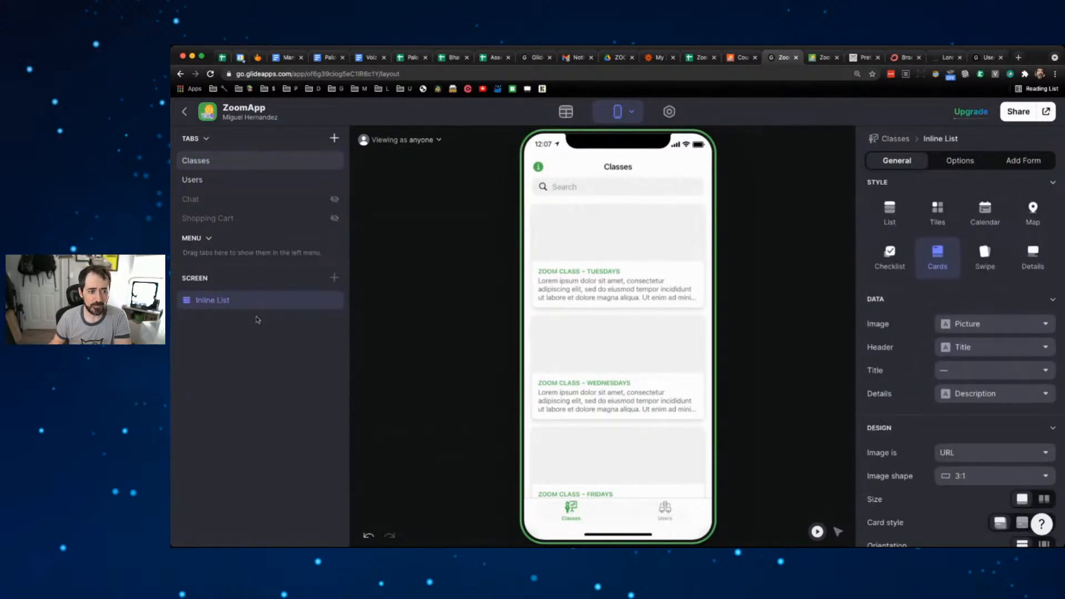
left_click(570, 227)
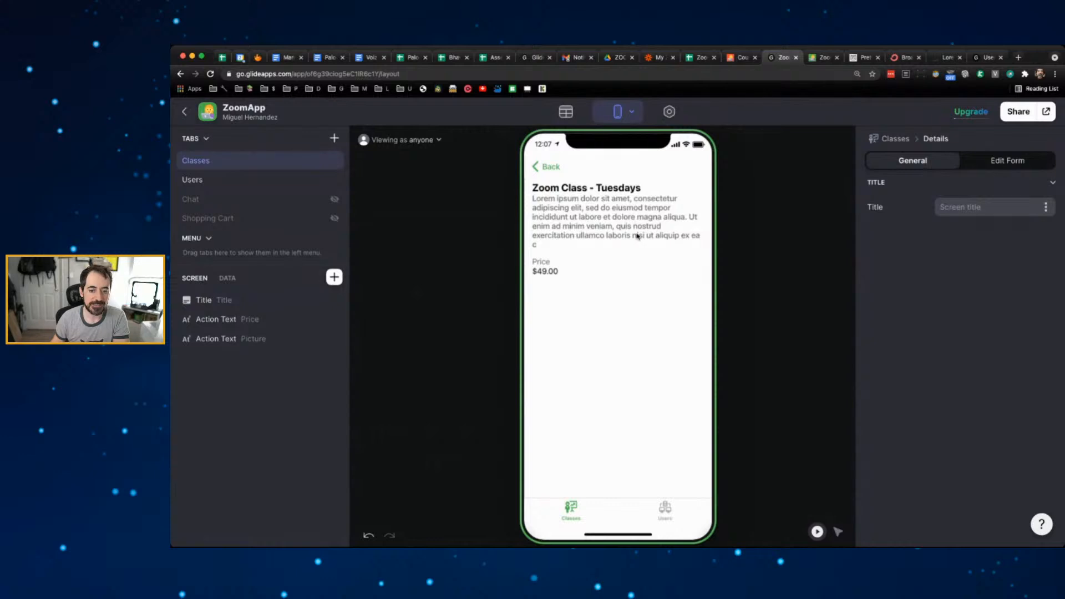
- Enable Allow users to edit, preview then cancel the Tuesdays edit form, and disable editing again
left_click(1002, 164)
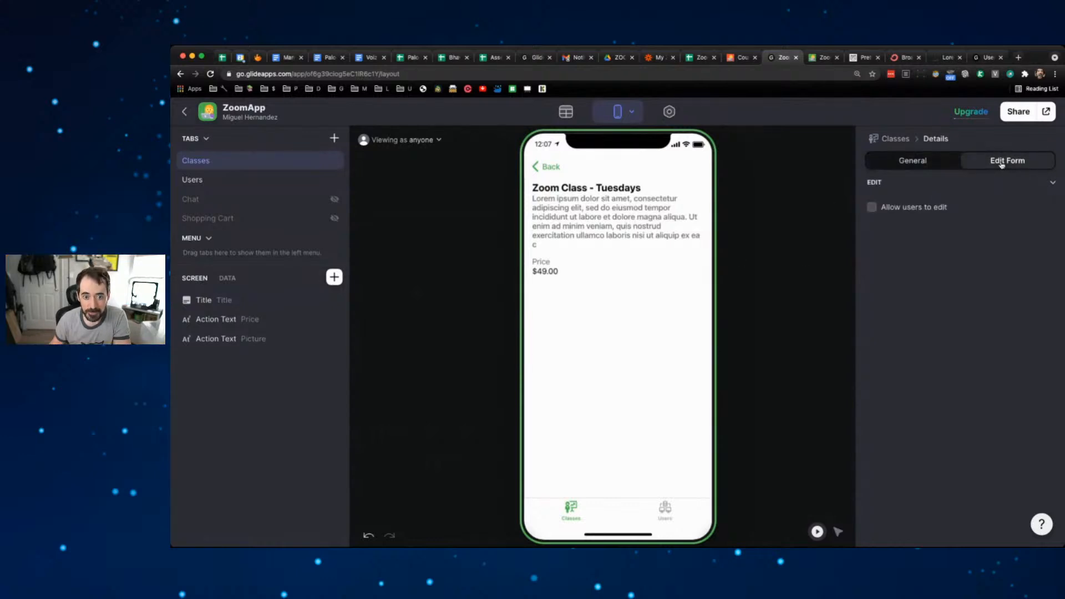
left_click(872, 208)
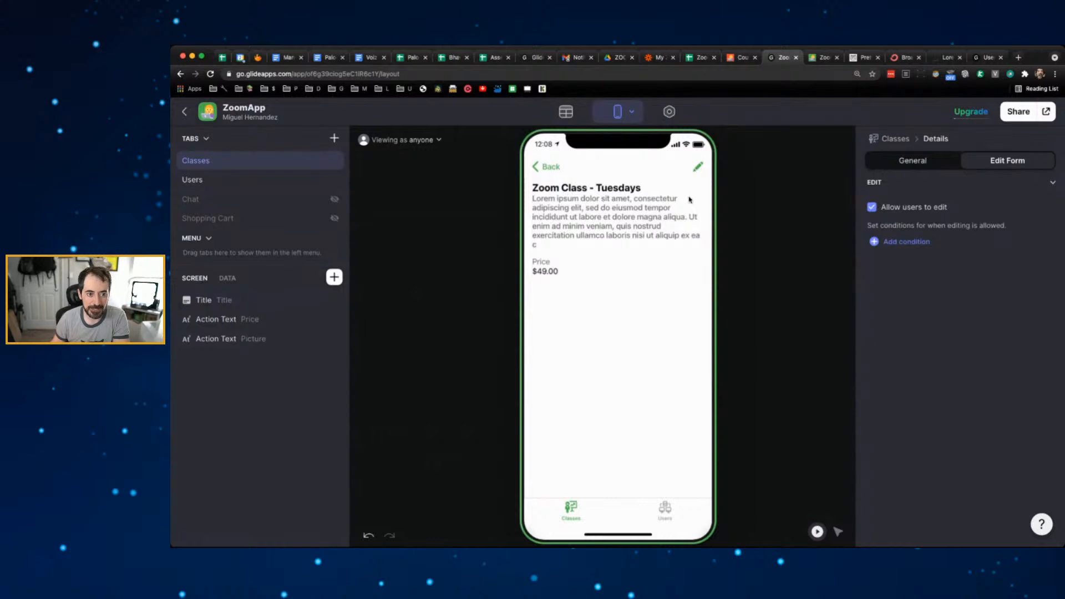
left_click(701, 171)
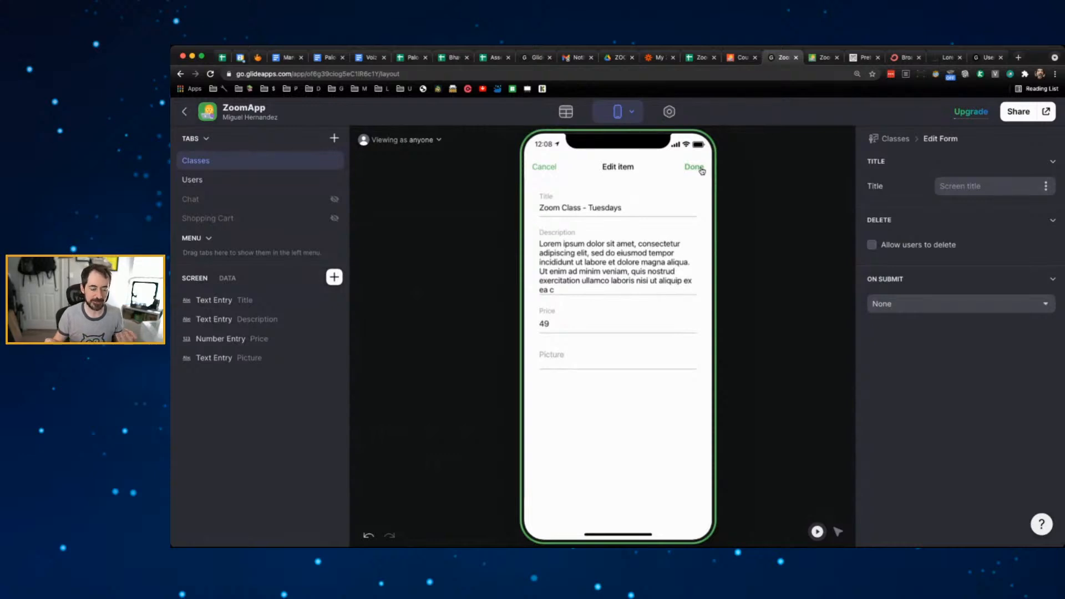
left_click(546, 167)
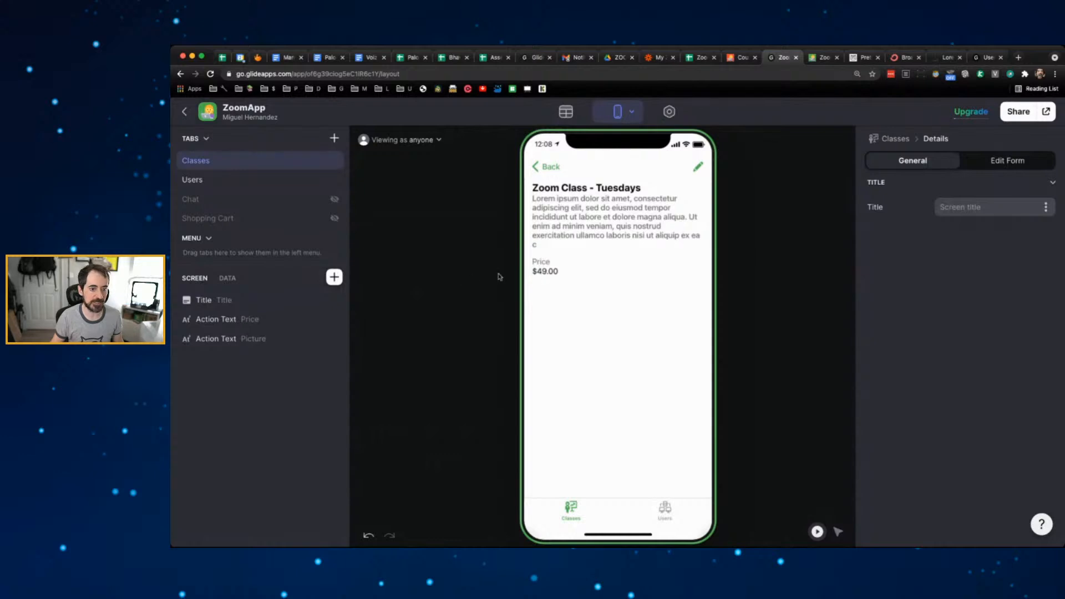
left_click(1008, 160)
left_click(872, 207)
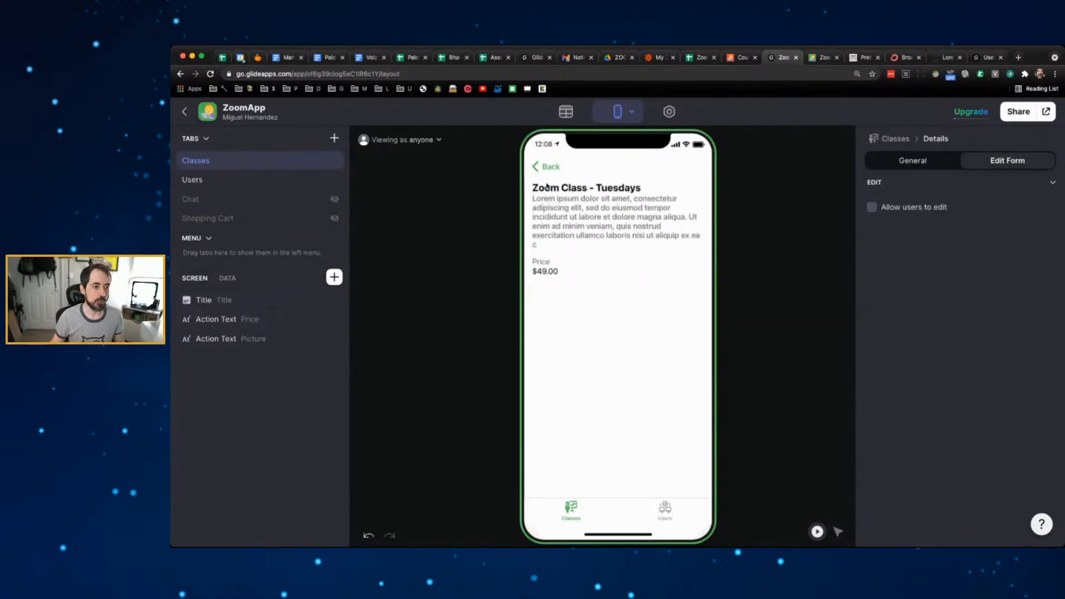
left_click(568, 169)
left_click(611, 252)
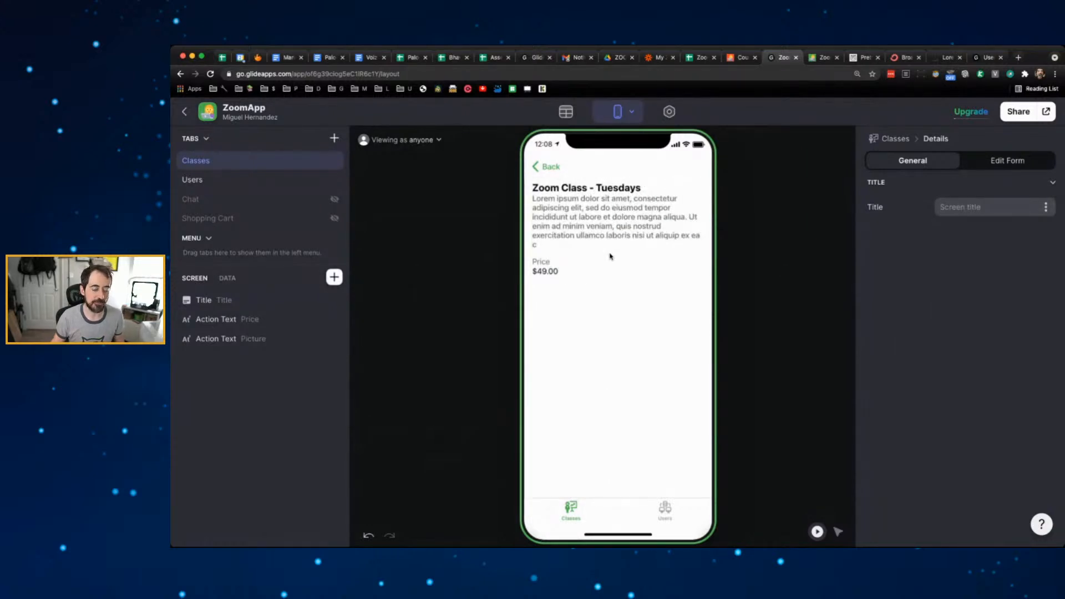
left_click(701, 57)
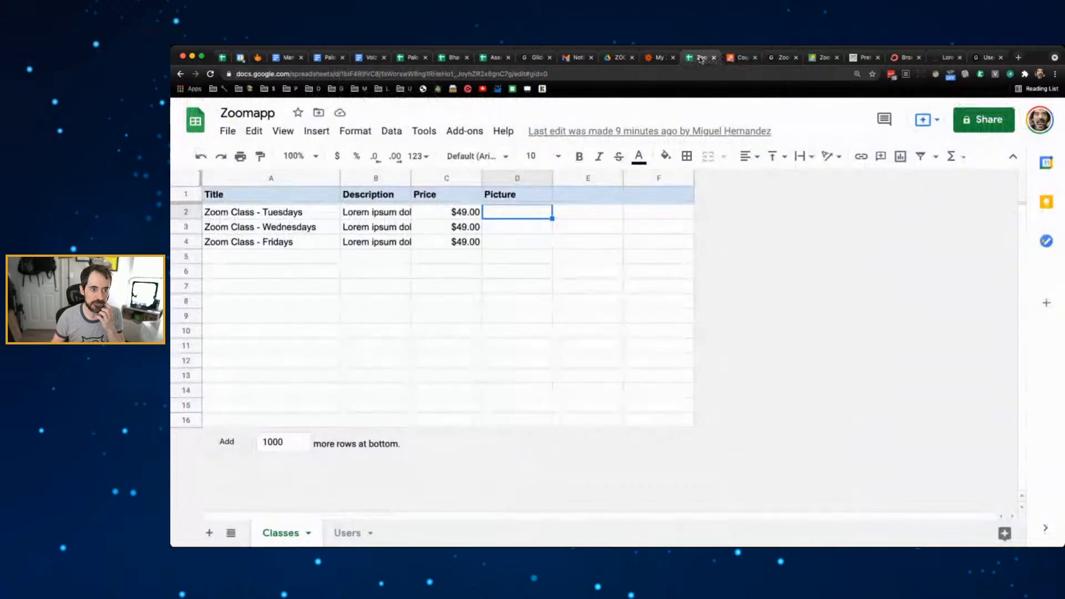
- Place the spreadsheet tab beside the Glide tab, select the Tuesdays row 2, and return to Glide
left_click_drag(701, 57, 741, 57)
left_click(179, 211)
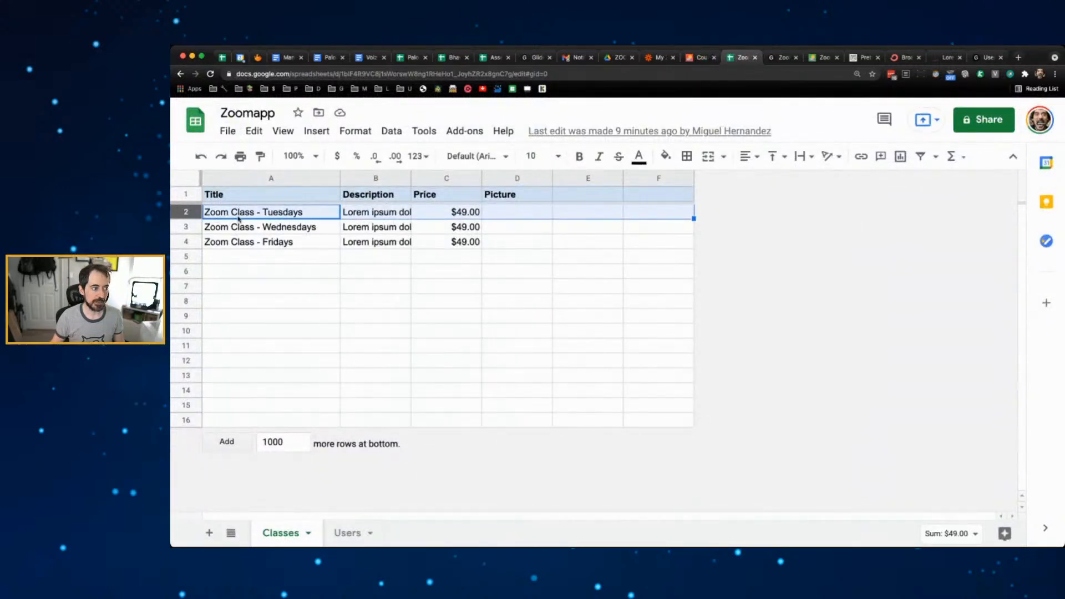
left_click(783, 58)
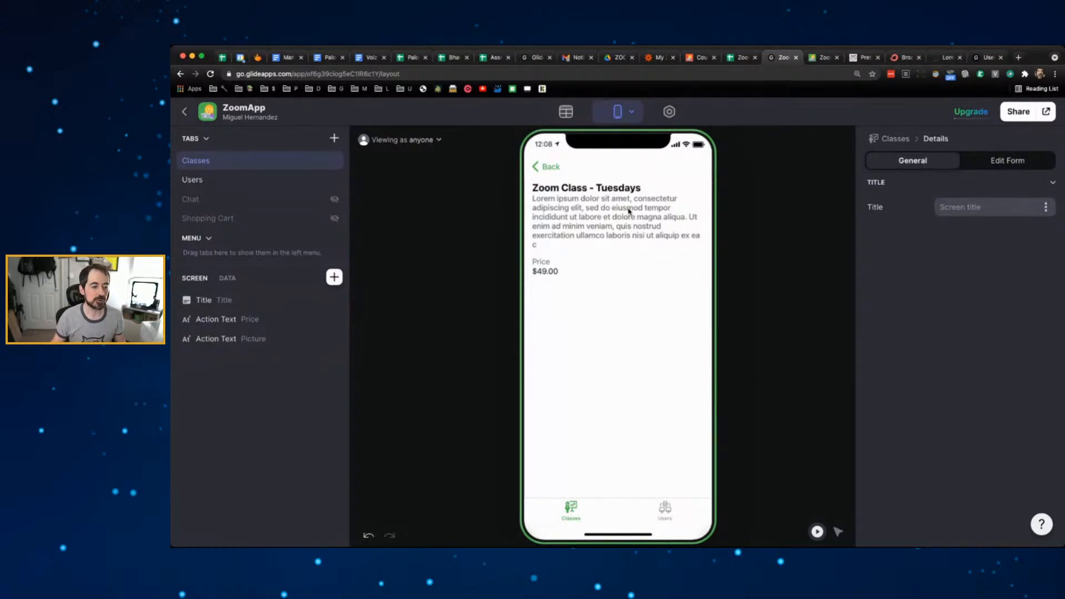
- Turn Allow users to edit back on and open the Tuesdays edit form
left_click(1018, 163)
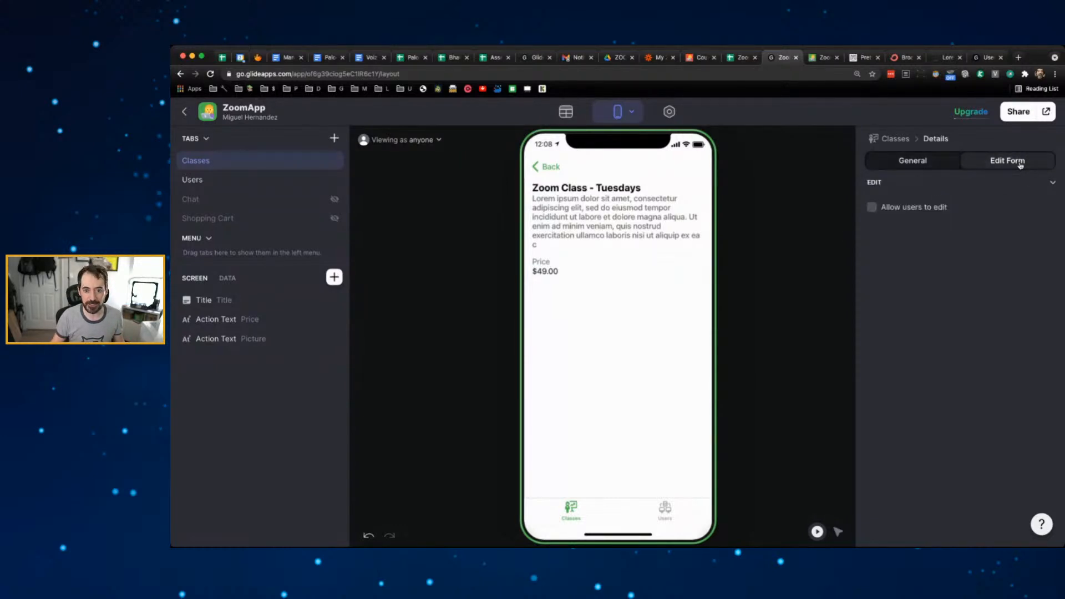
left_click(872, 209)
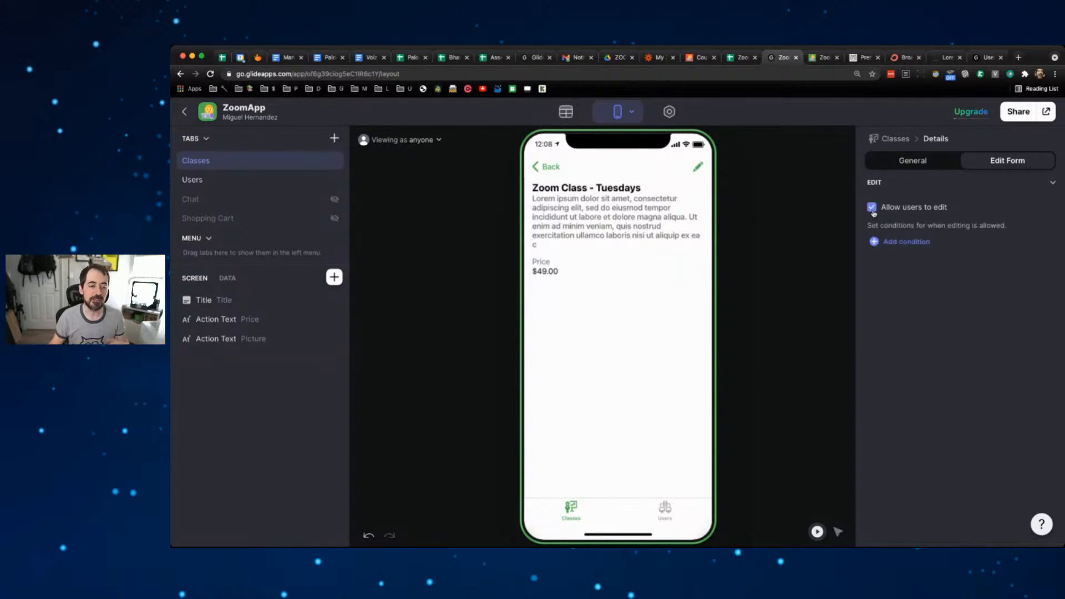
left_click(700, 169)
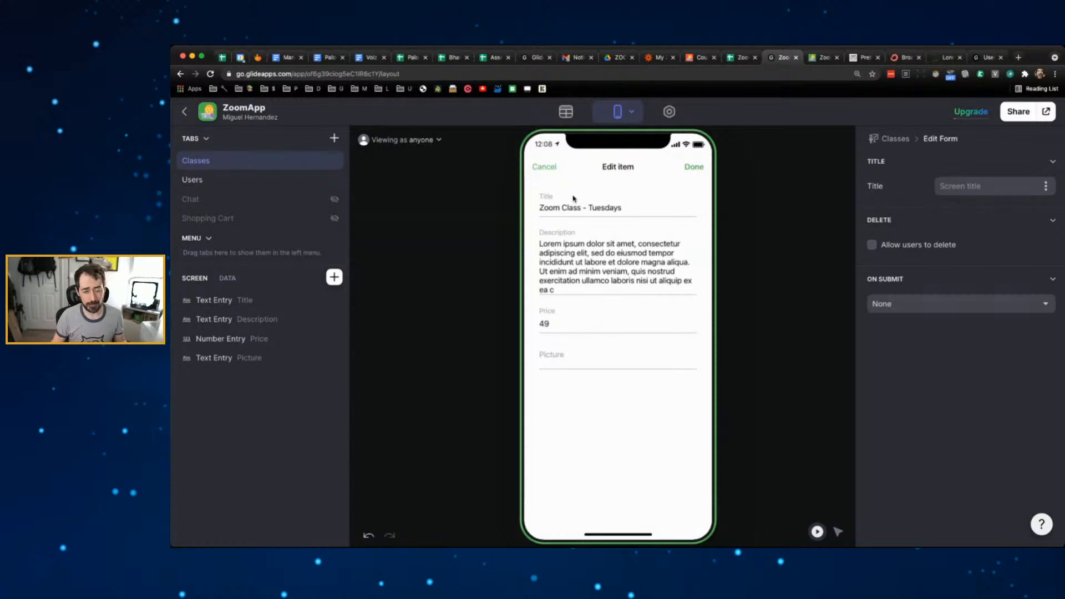
- Delete the Picture text entry, leaving Title, Description and Price fields
left_click(573, 365)
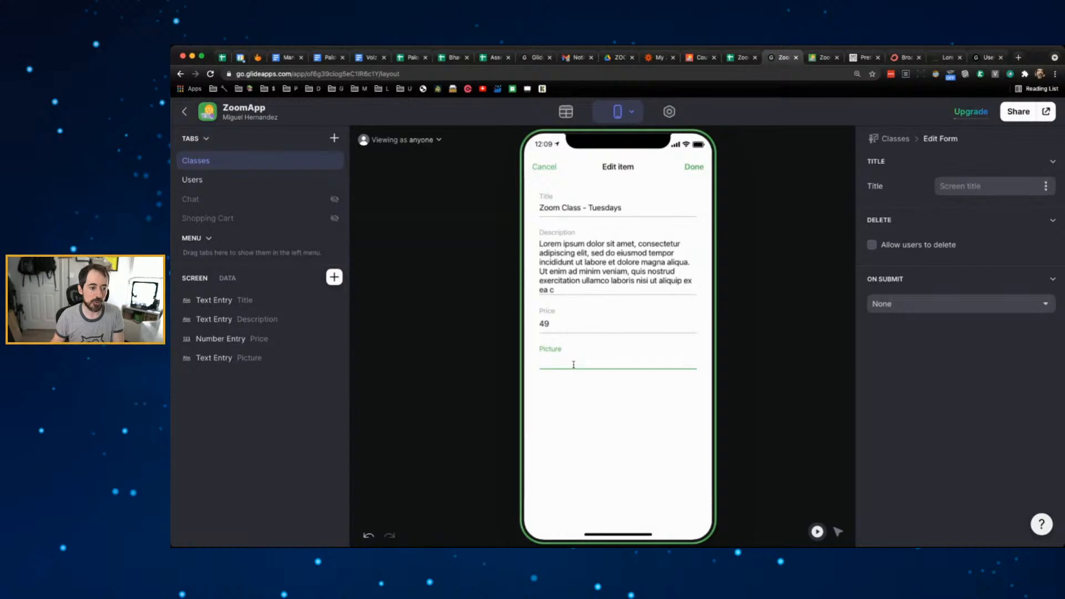
left_click(576, 382)
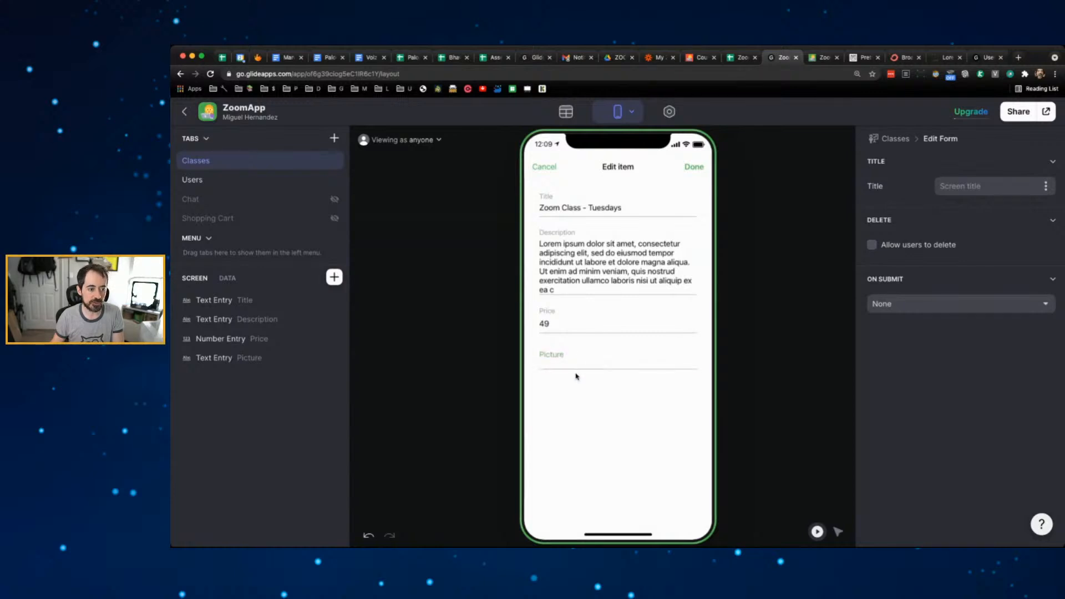
left_click(577, 356)
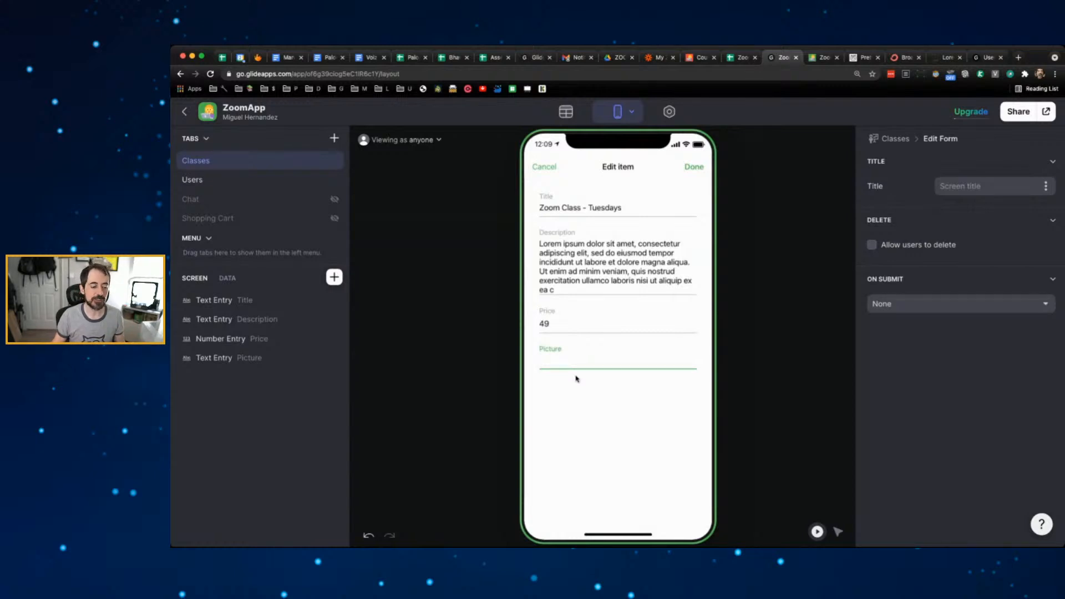
left_click(575, 380)
left_click(575, 356)
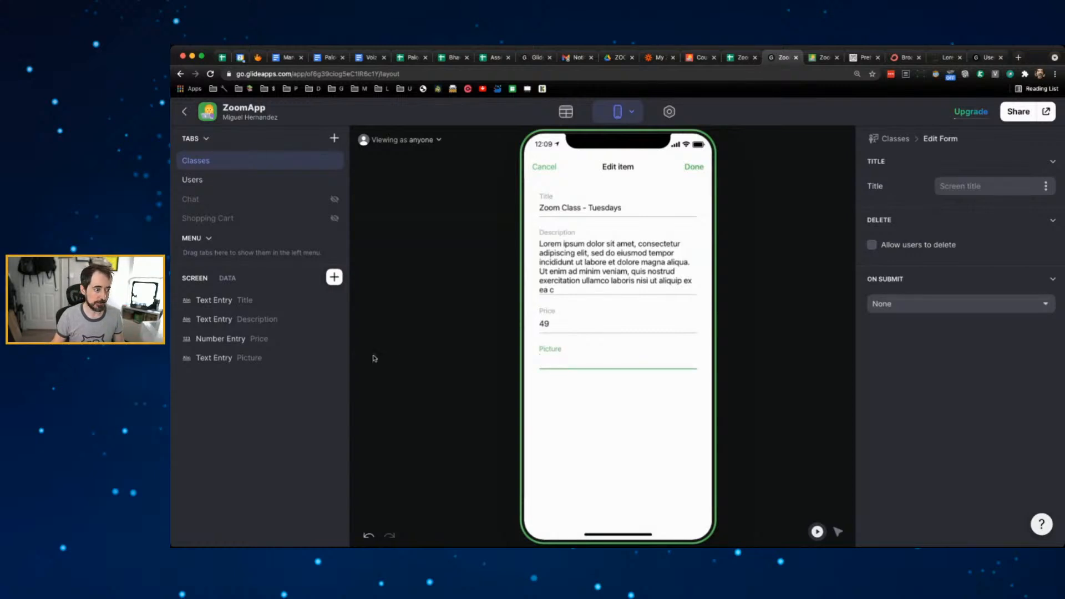
mouse_move(305, 366)
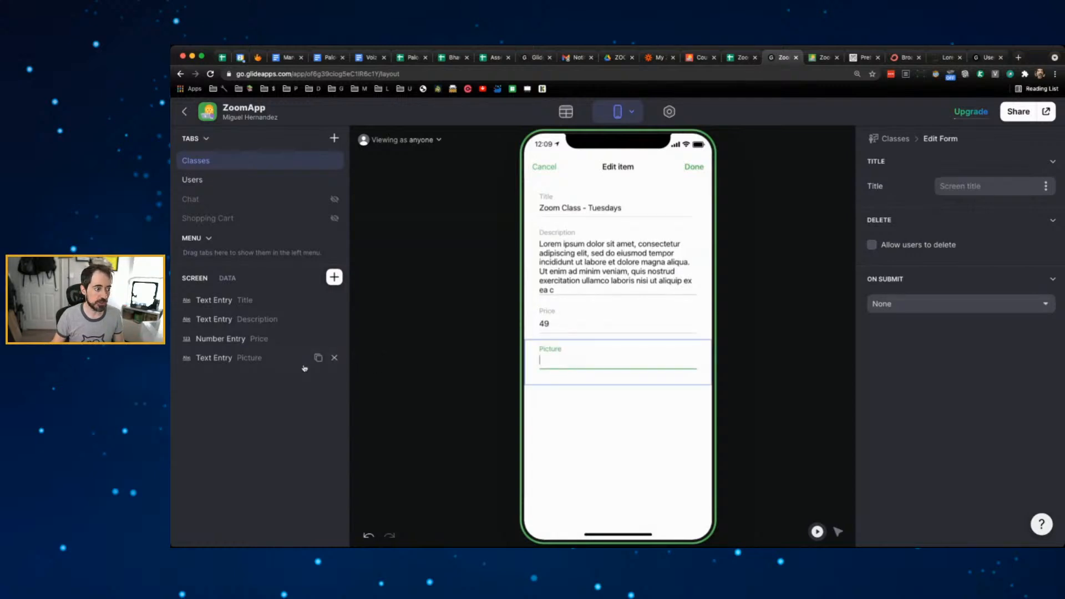
left_click(335, 358)
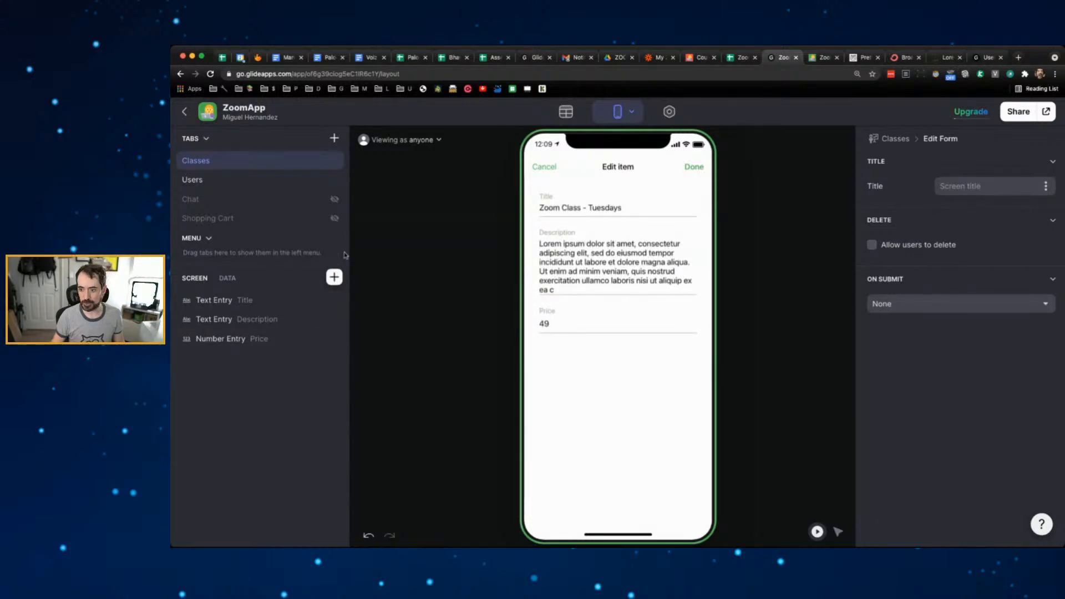
- Add an Image Picker component for Picture to the edit form
left_click(335, 279)
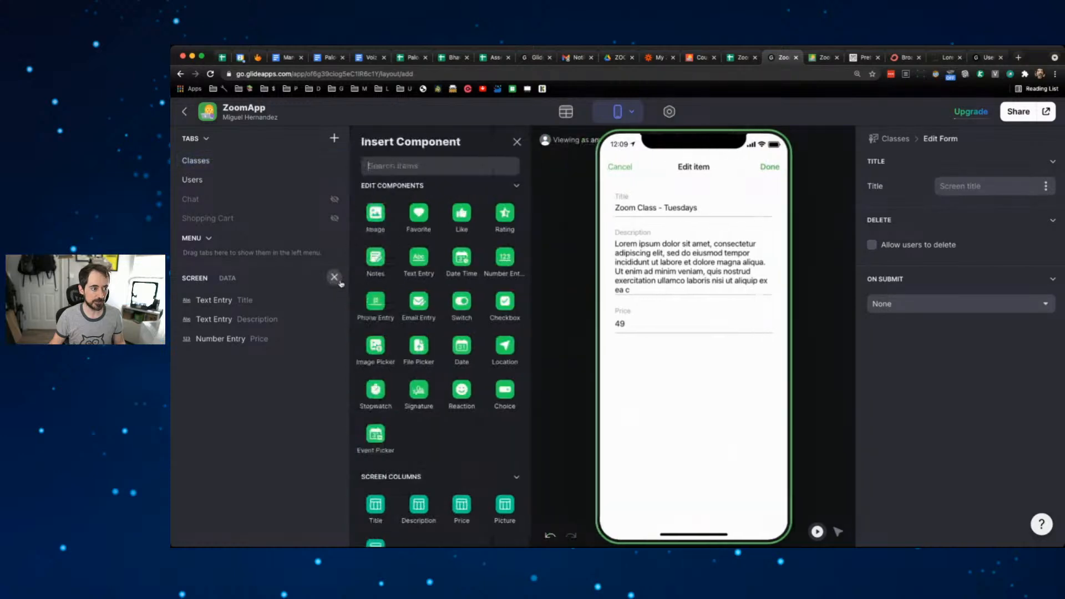
type("image")
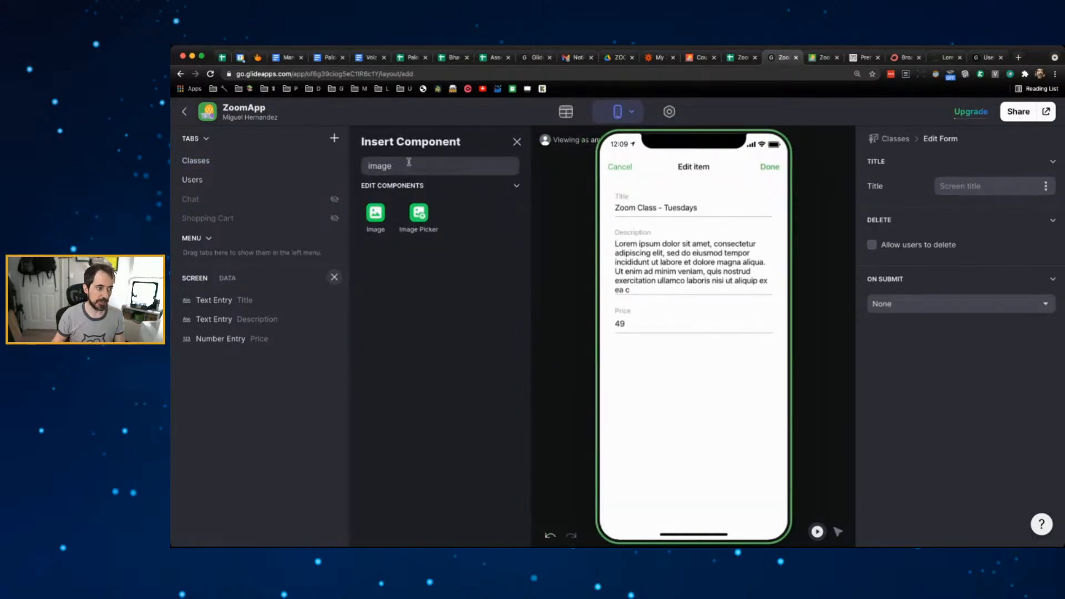
left_click(418, 211)
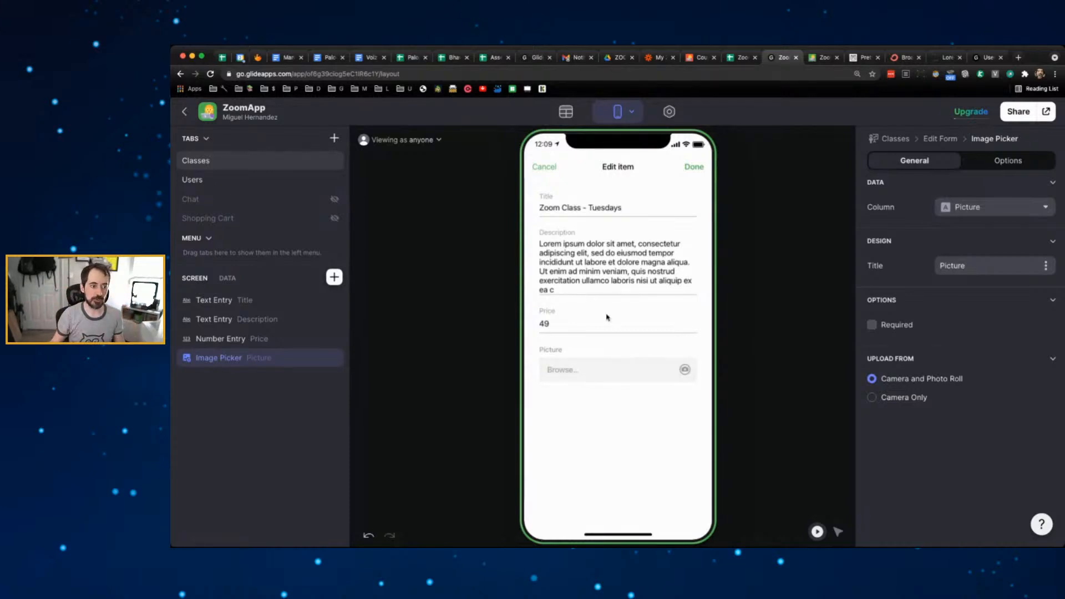
- Replace the Tuesday class description with 'Description', save, and view the Zoomapp sheet
triple_click(597, 280)
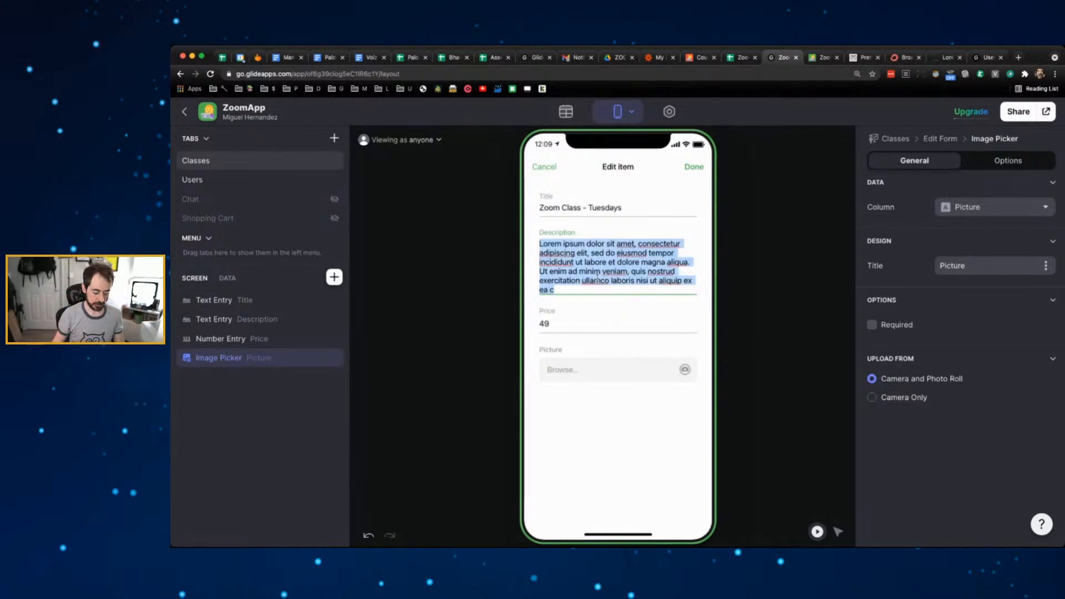
type("Description")
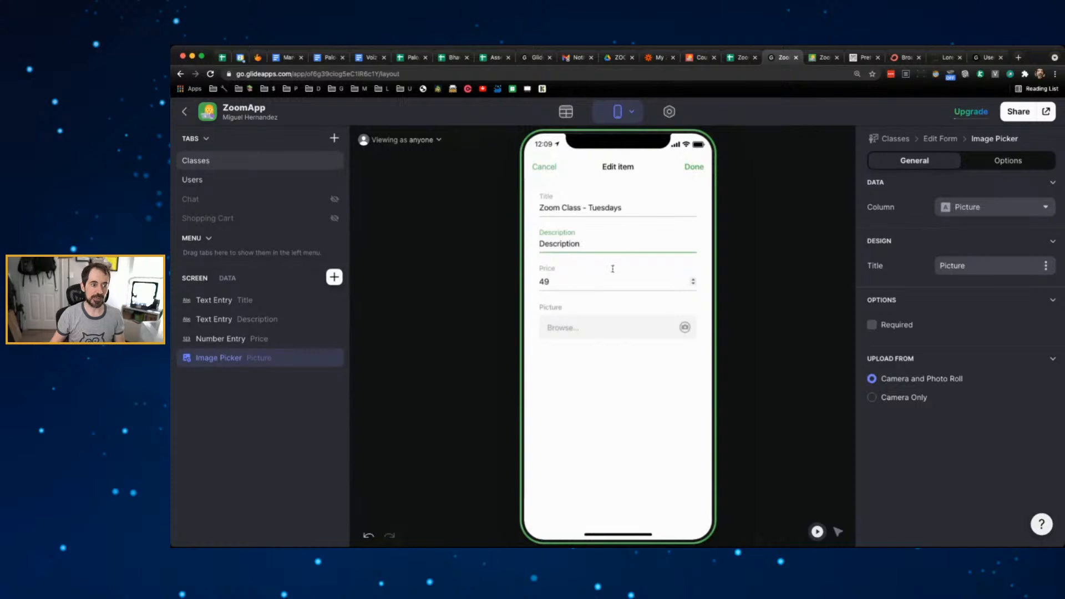
left_click(697, 167)
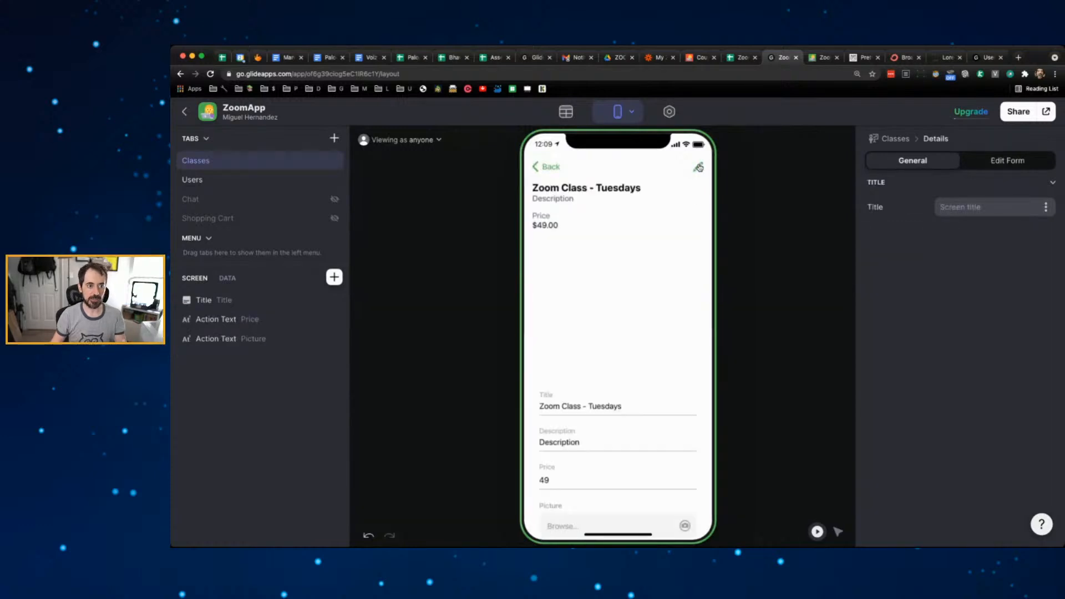
left_click(742, 57)
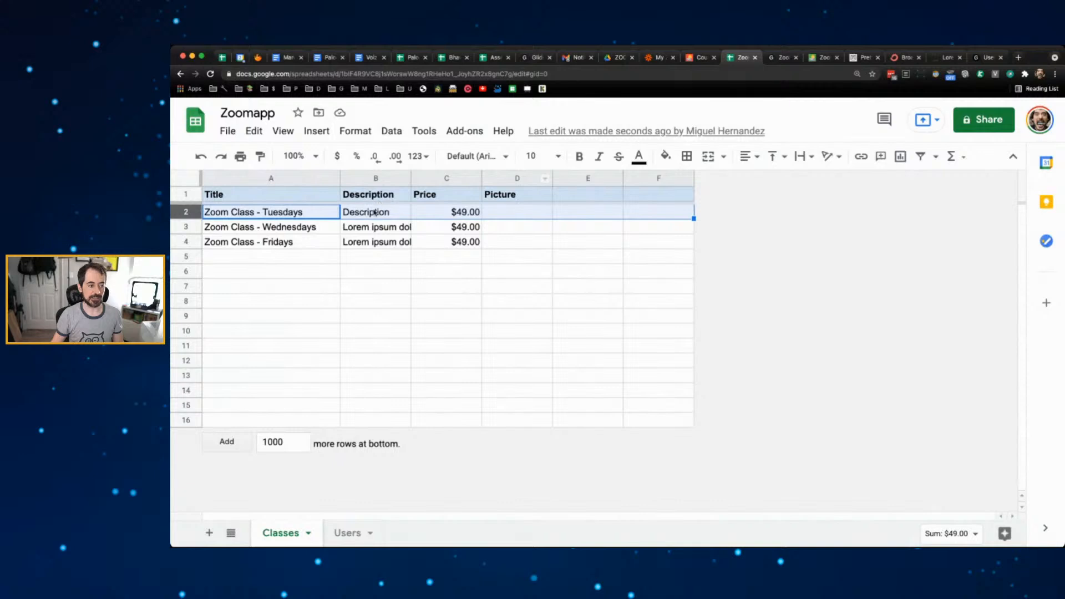
- Replace cell B2's Tuesday description with 'Hola' and go back to the ZoomApp editor
double_click(375, 212)
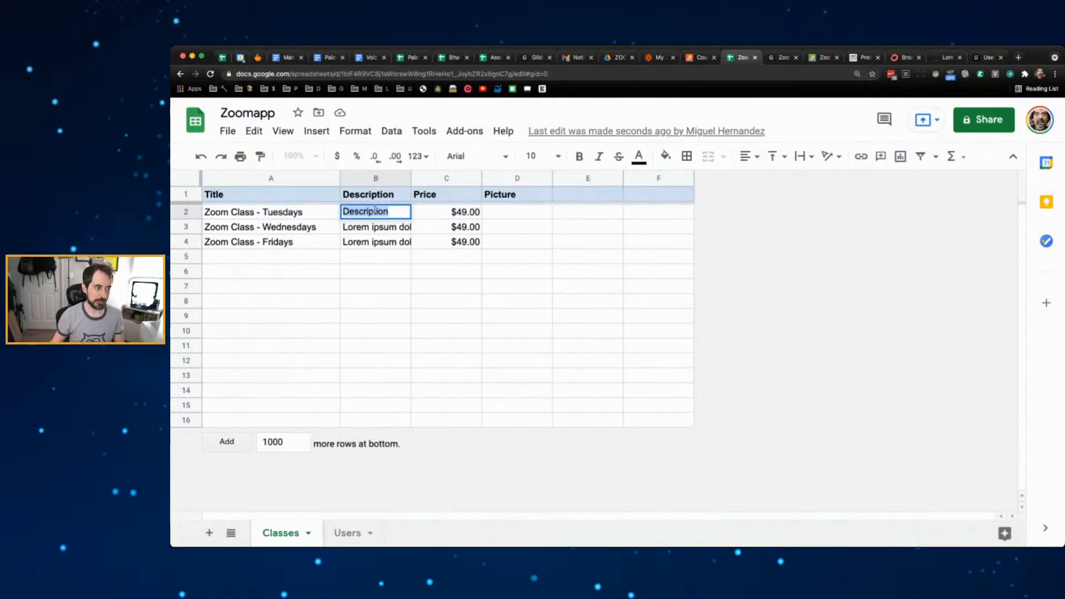
type("Hola")
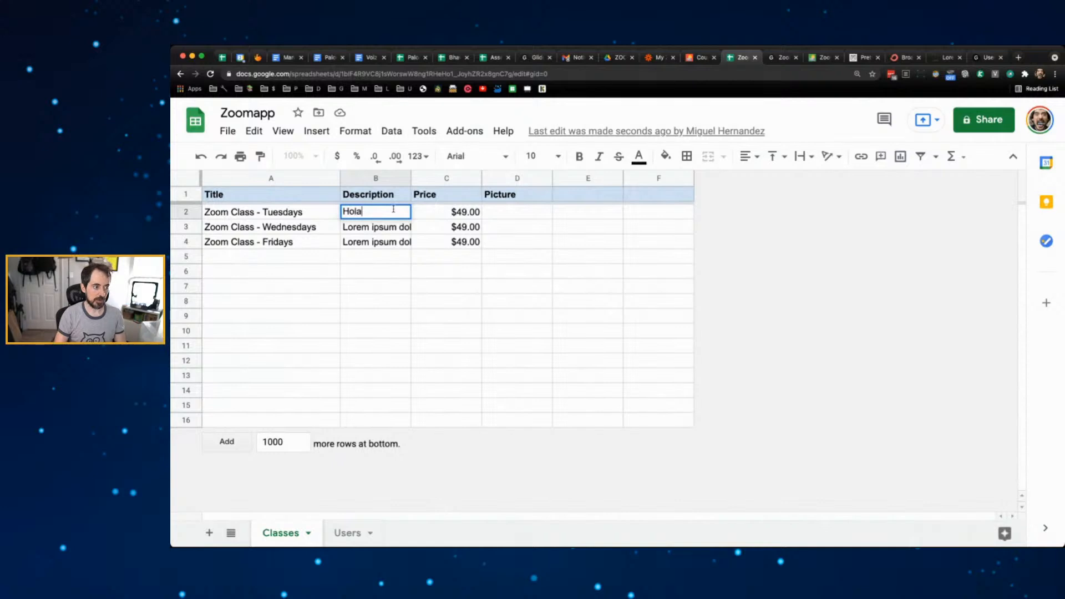
left_click(375, 292)
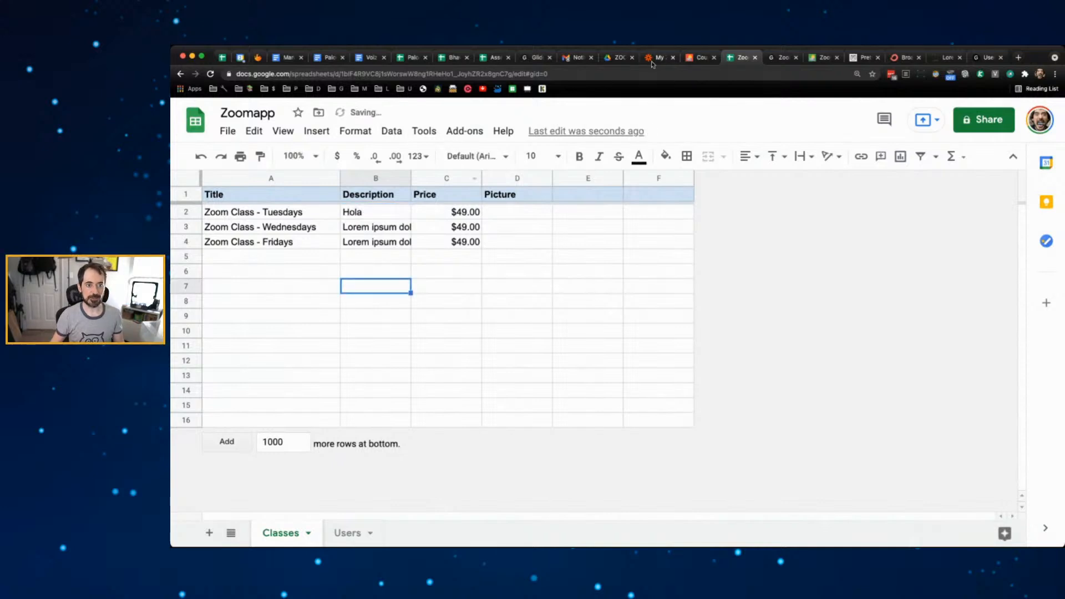
left_click(779, 58)
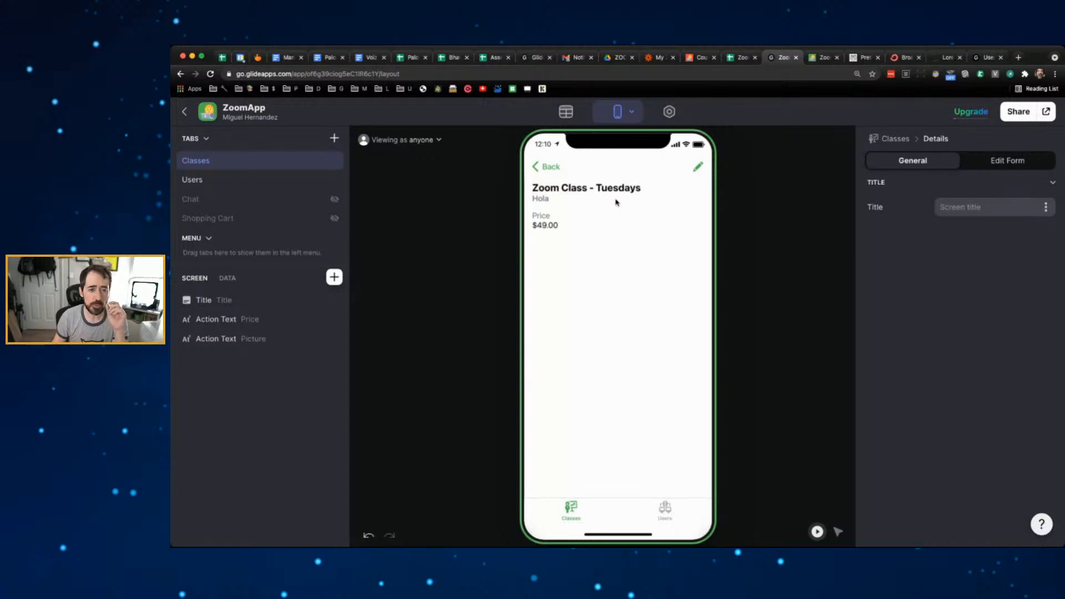
- Open the Edit item form for Zoom Class - Tuesdays, showing Hola, price 49 and an empty Picture picker
left_click(699, 168)
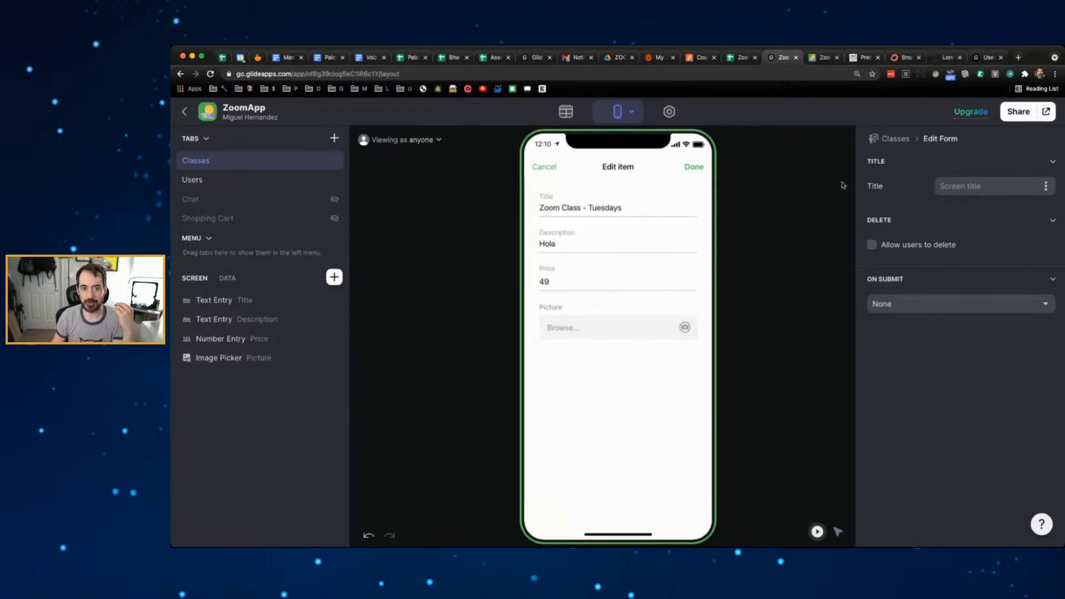
- Load pexels.com in a new browser tab
left_click(1020, 58)
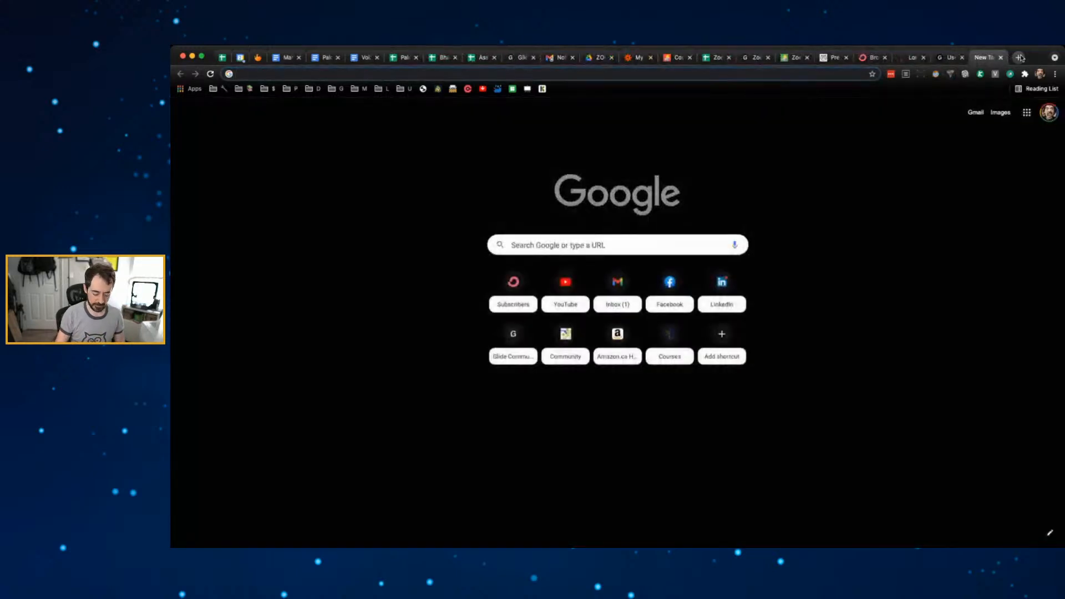
type("pexels")
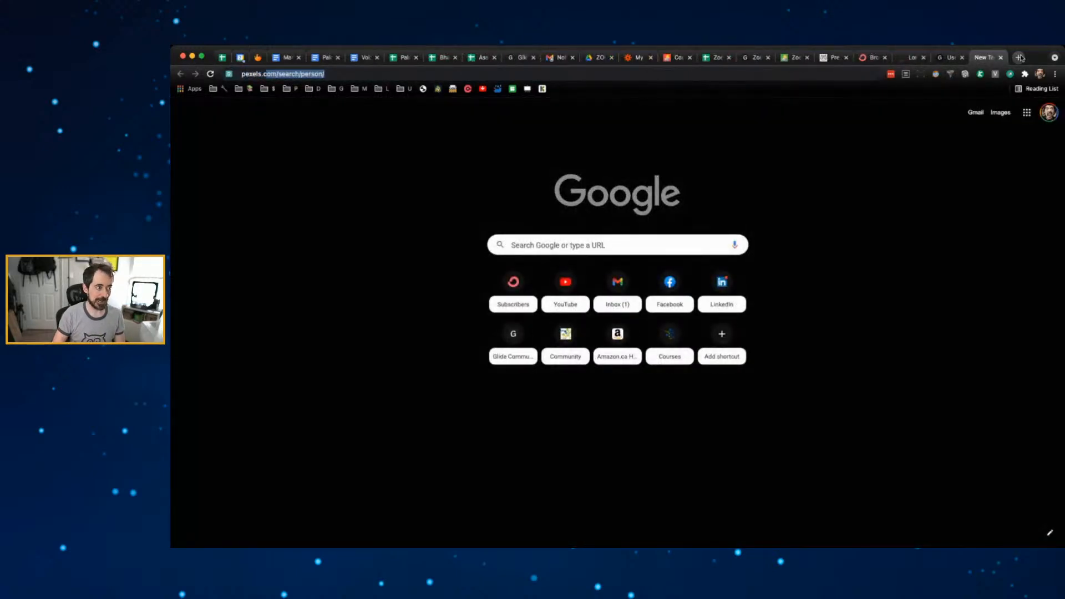
type(".com")
key("BackSpace")
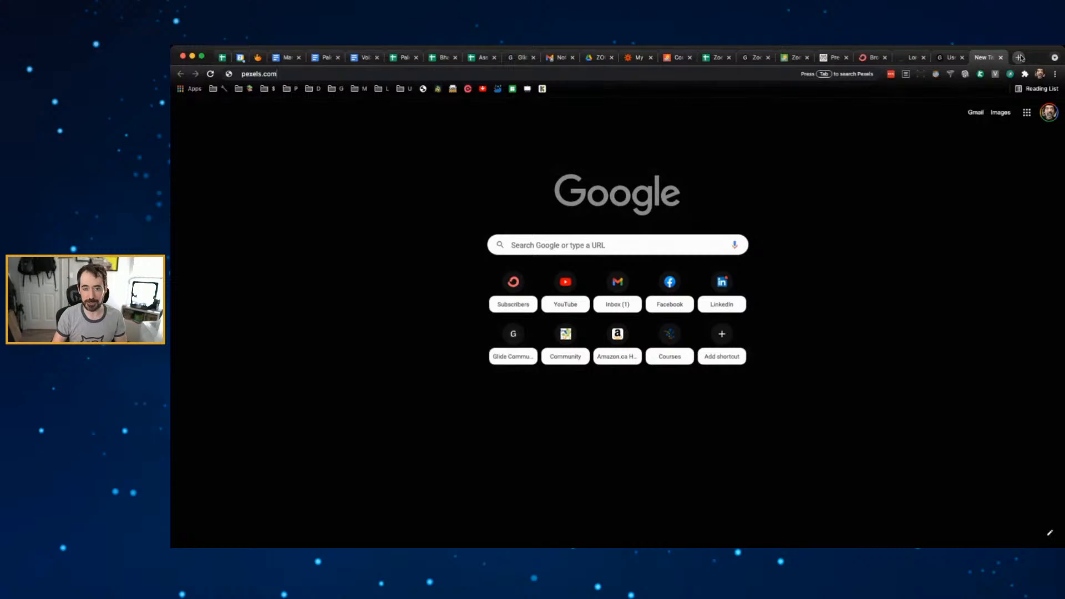
key("Return")
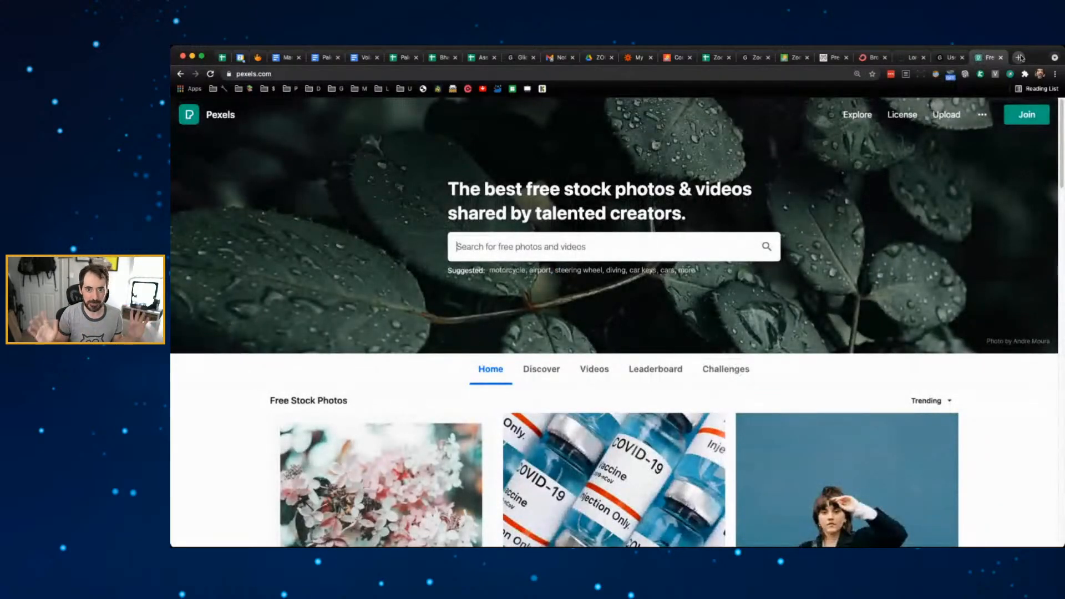
- Search Pexels for 'programmin' photos and scroll the results
left_click(570, 248)
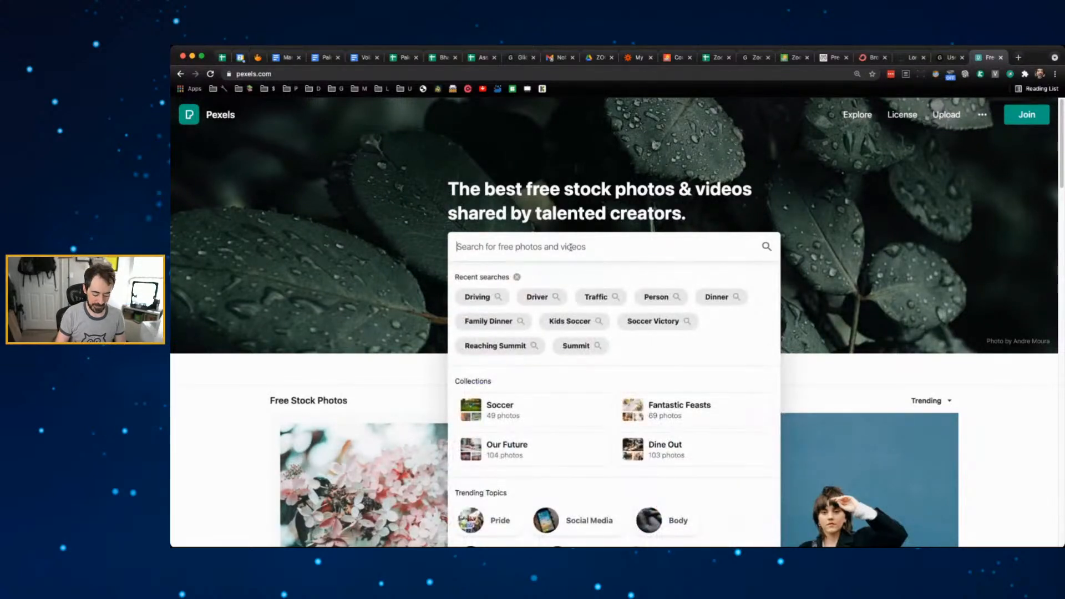
type("programmin")
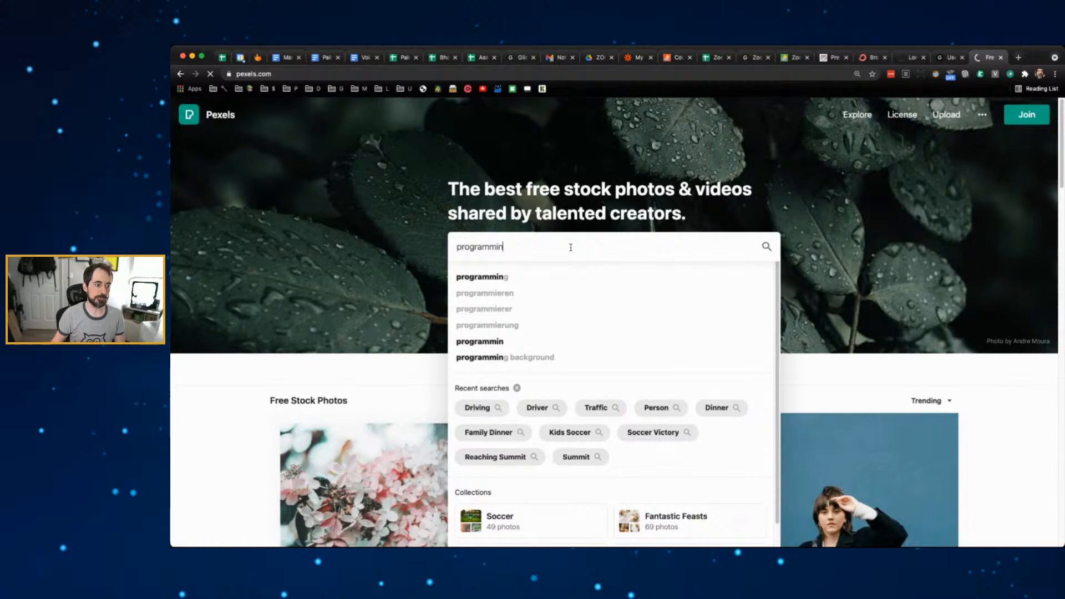
key("Return")
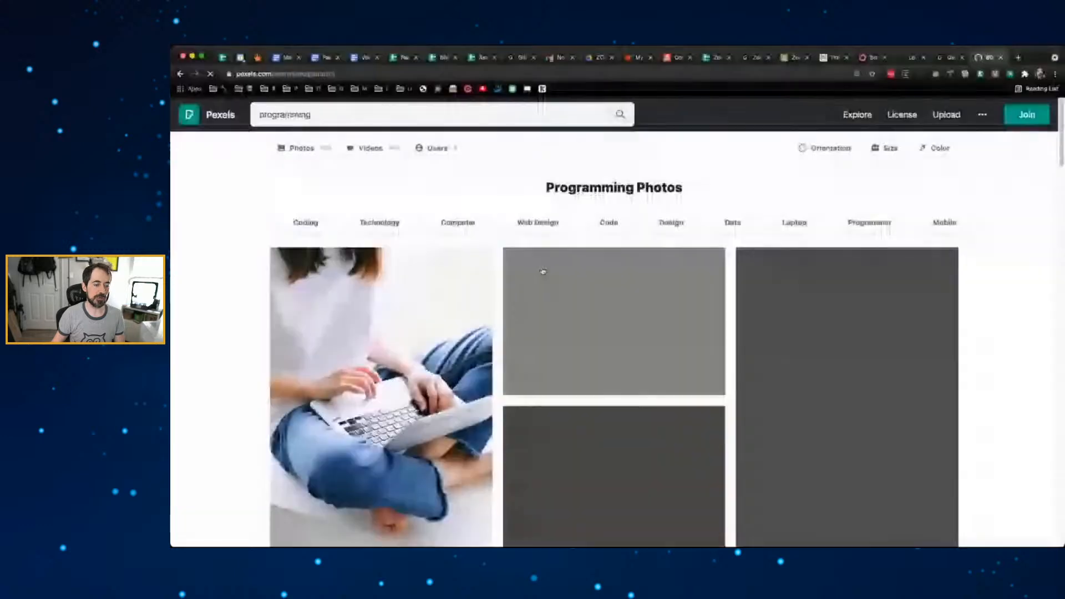
scroll(290, 326, "down", 10)
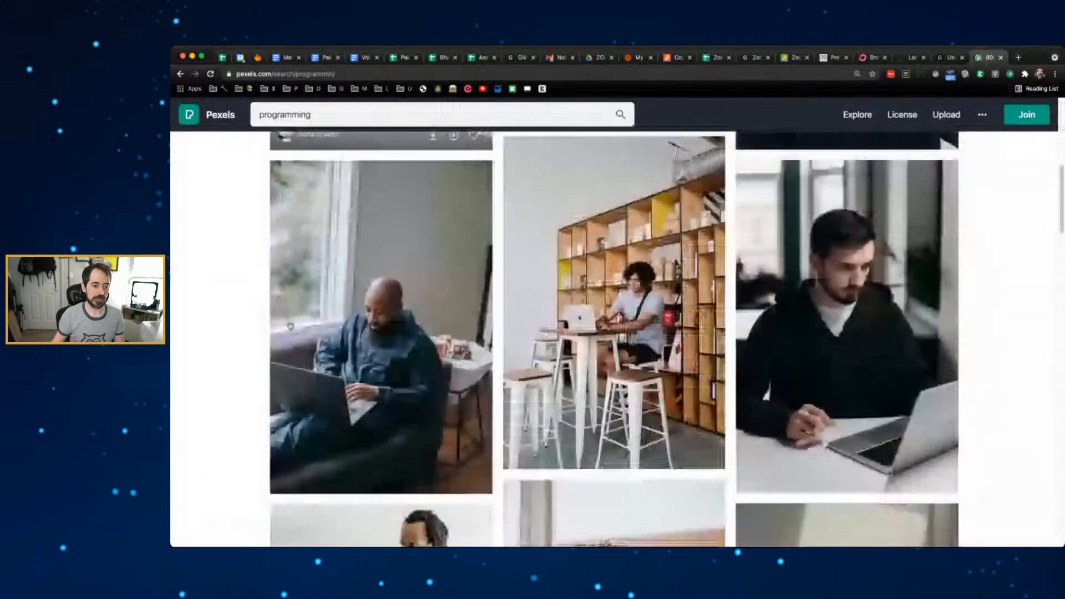
scroll(291, 327, "down", 8)
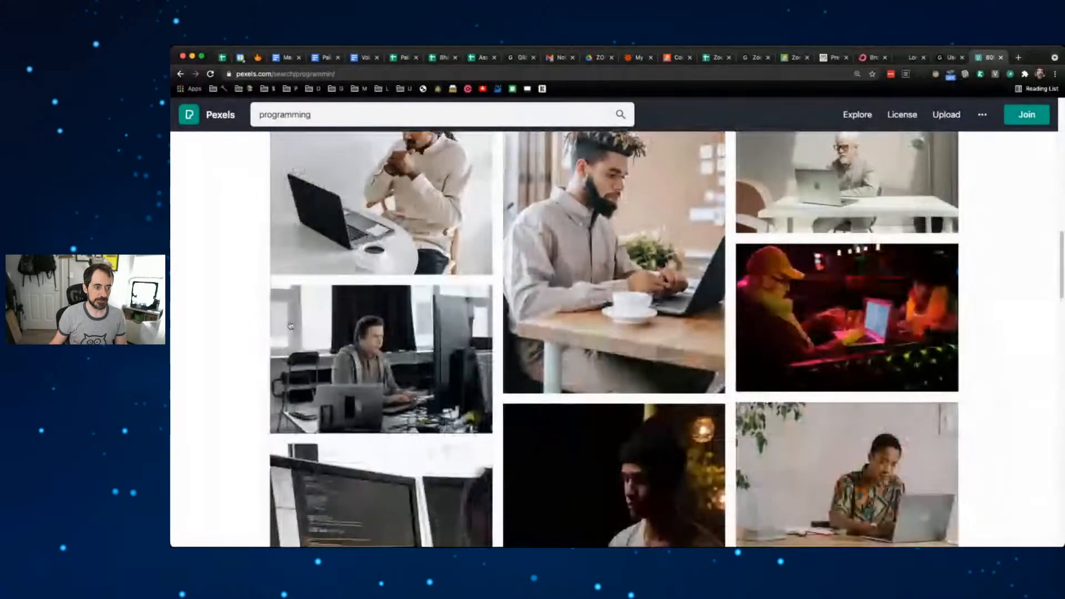
scroll(289, 326, "up", 15)
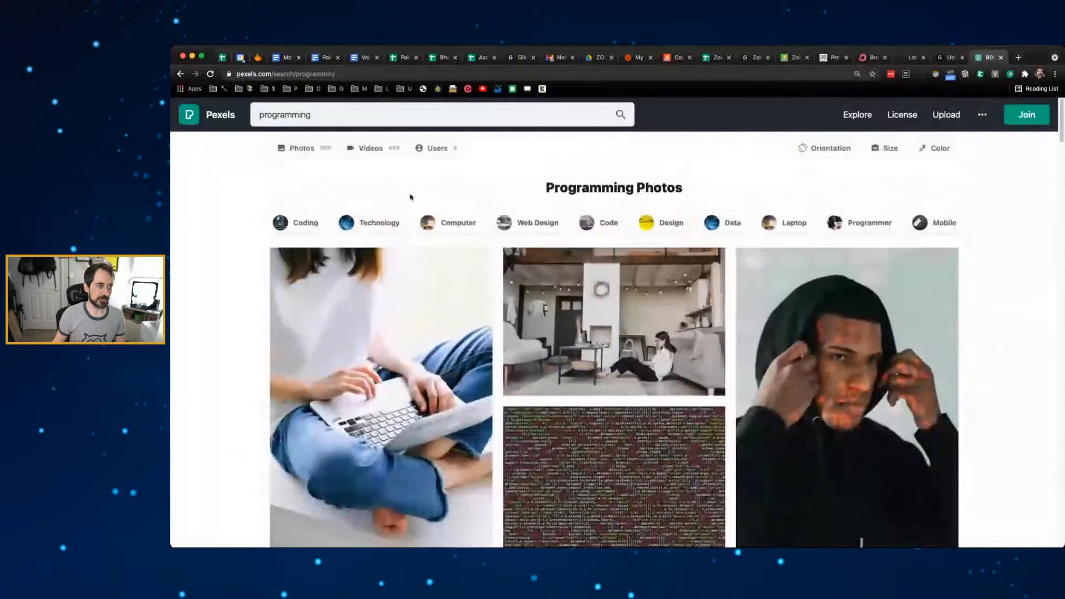
- Change the search to 'computer' and open the laptop flat-lay photo
left_click(336, 114)
double_click(336, 114)
type("mputer")
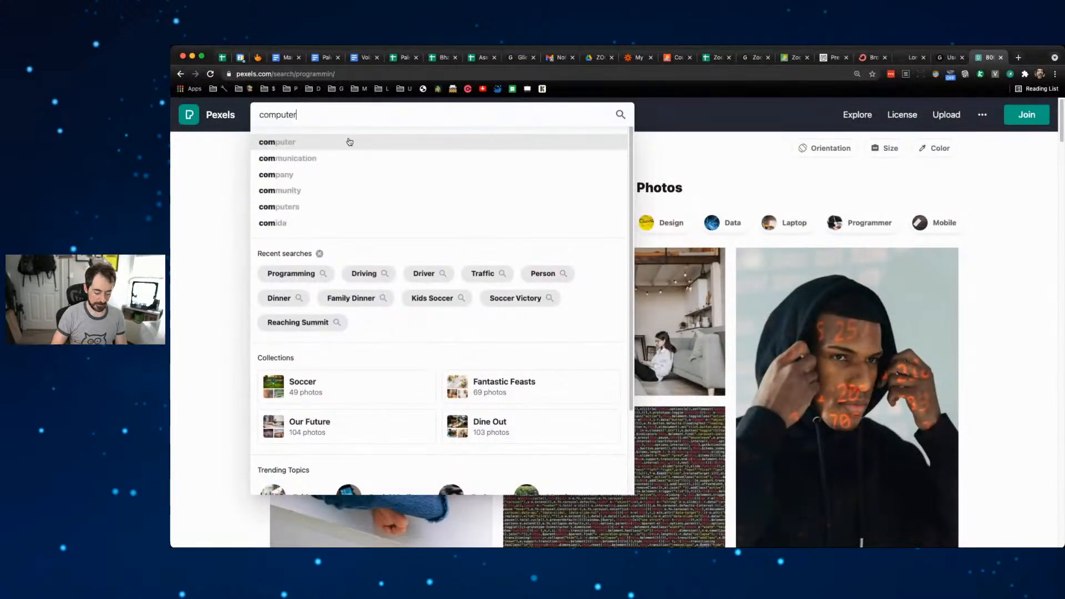
key("Return")
scroll(252, 298, "down", 10)
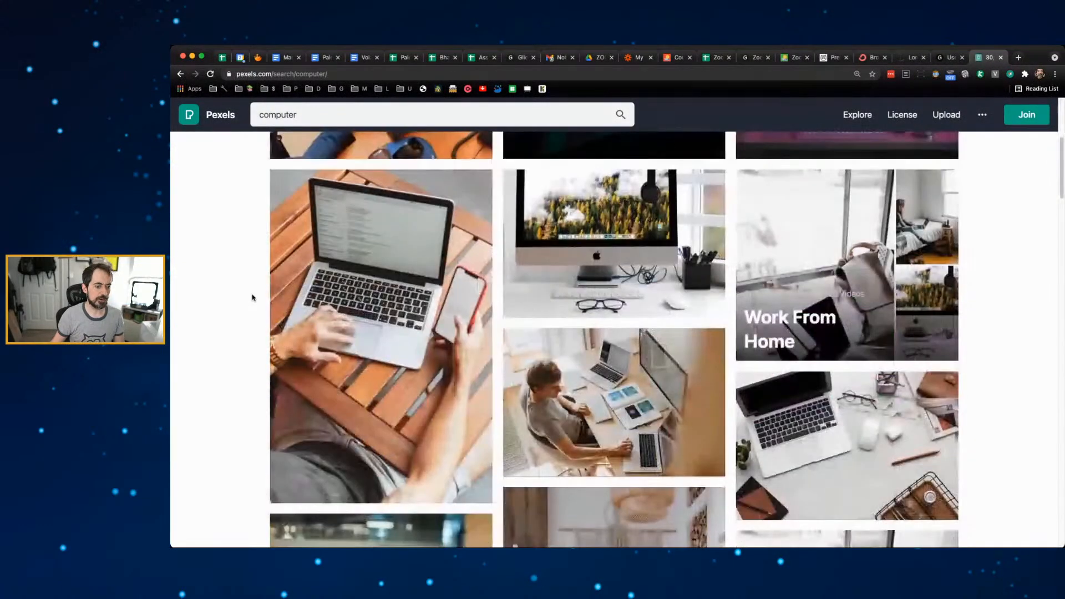
scroll(253, 298, "down", 2)
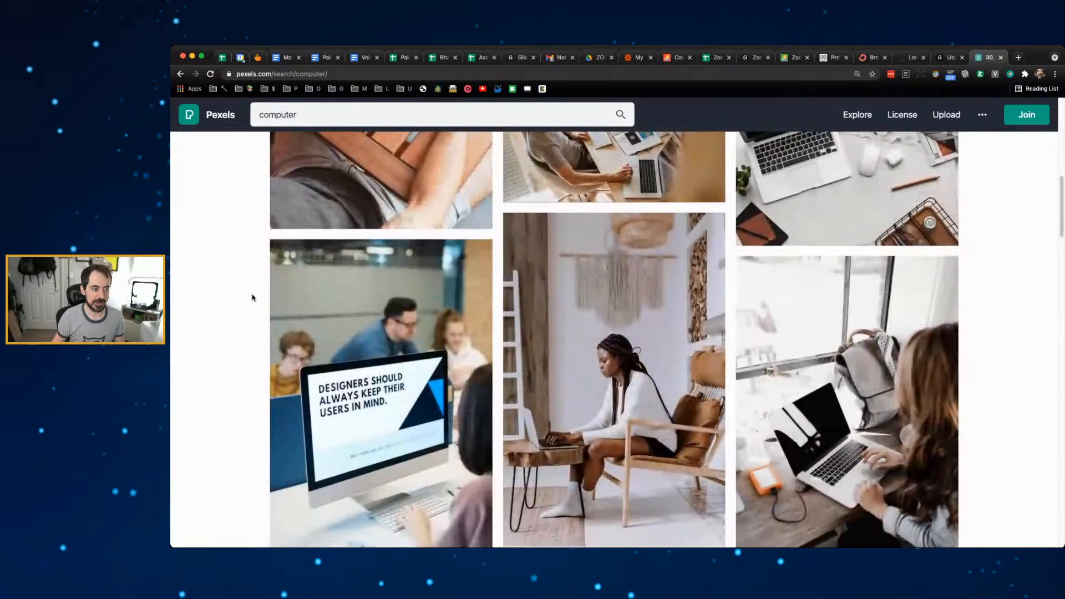
scroll(253, 298, "up", 2)
left_click(853, 305)
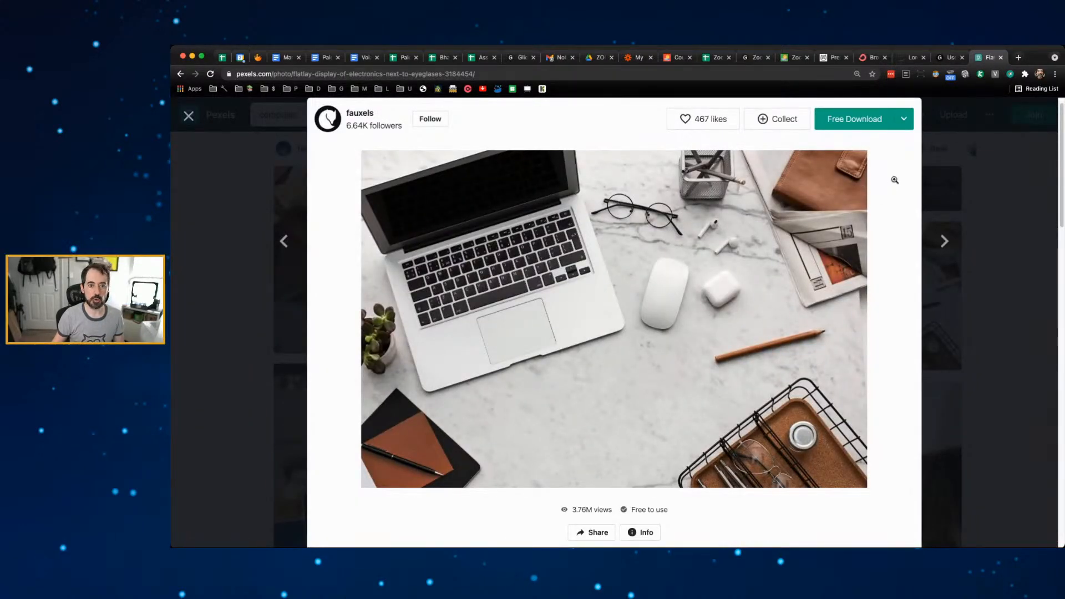
- Download the Pexels laptop flat-lay photo at Small (640 x 427) as Computer-01.jpg
left_click(904, 118)
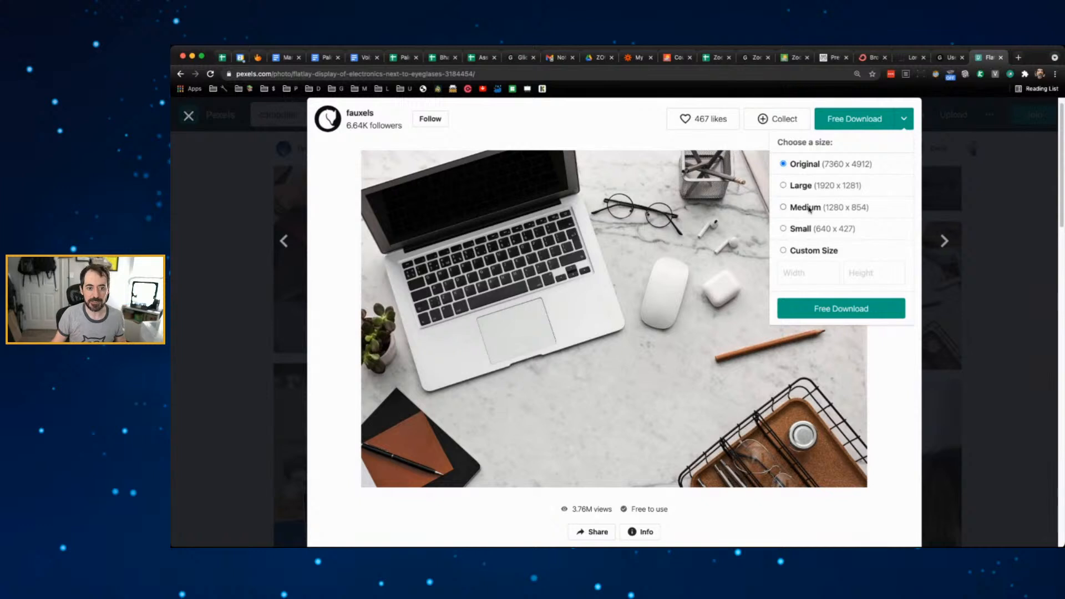
left_click(802, 231)
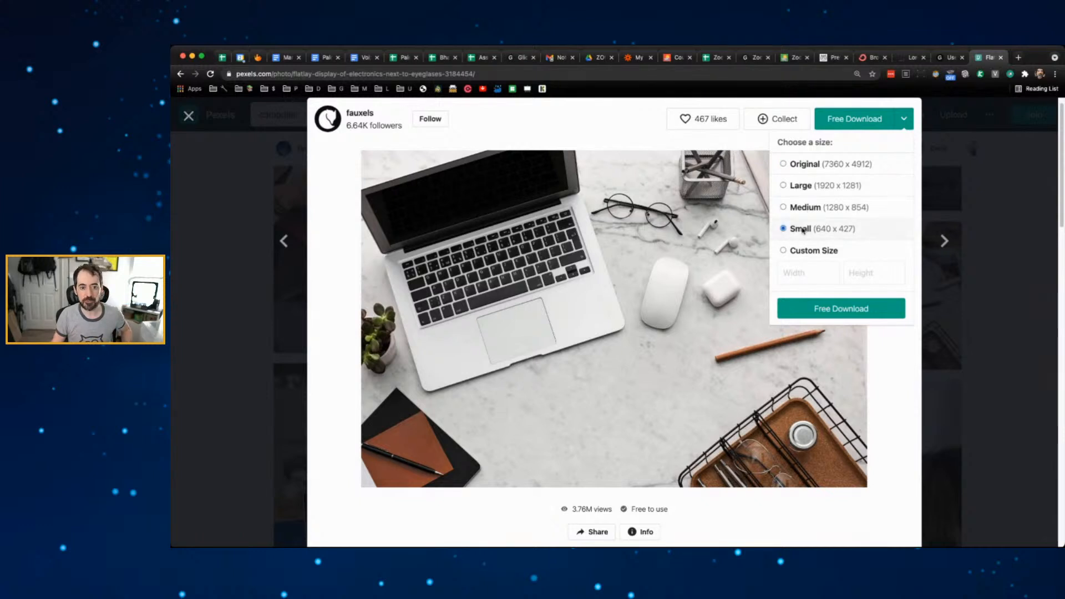
left_click(859, 309)
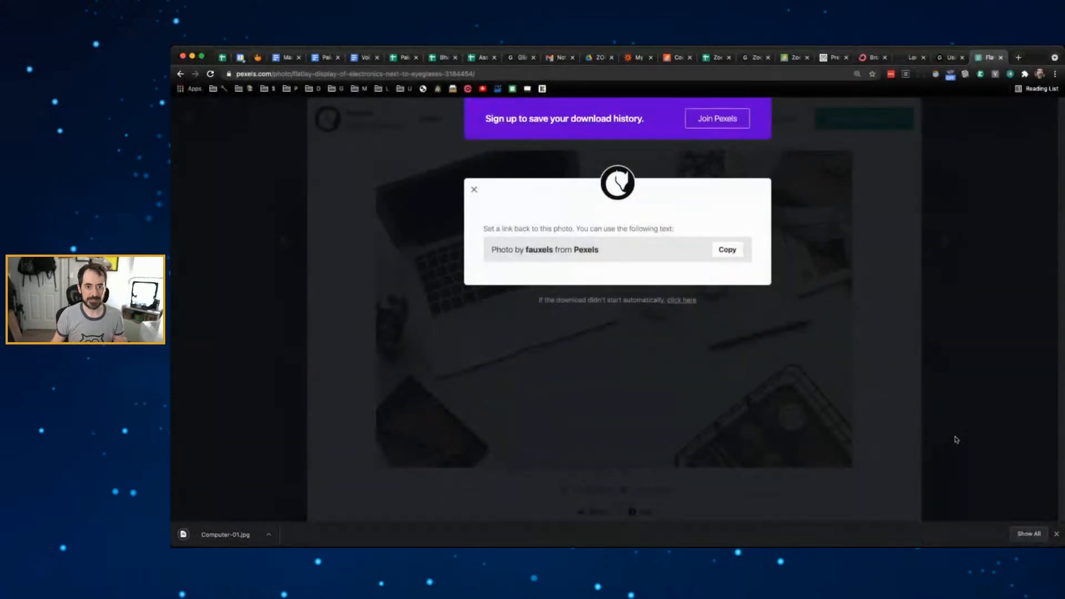
left_click(952, 62)
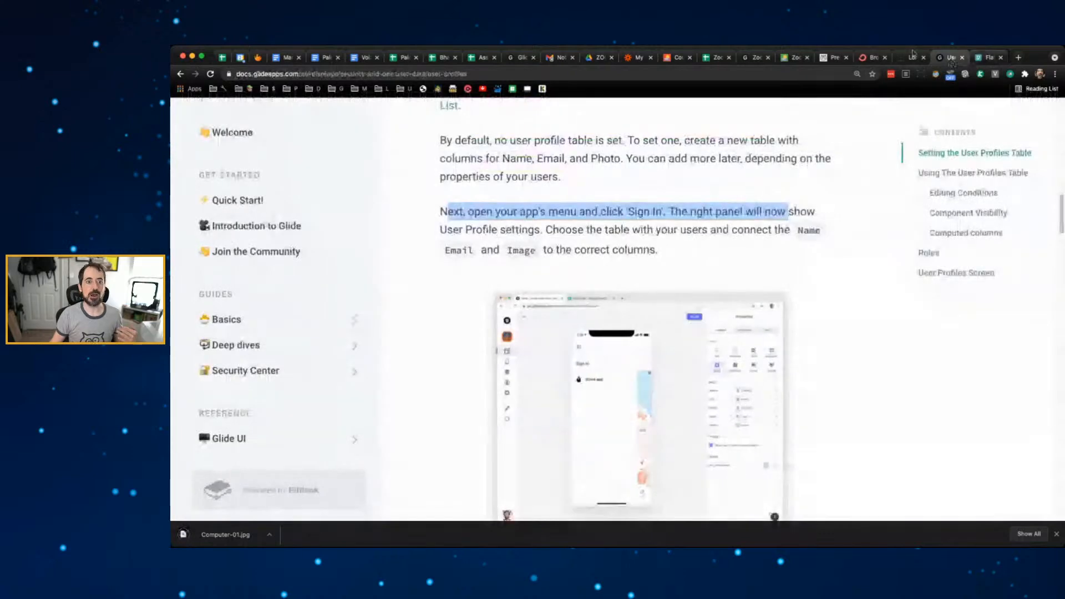
- Back in the ZoomApp editor, save the Tuesdays class with its uploaded Computer-01.jpg picture
left_click(794, 57)
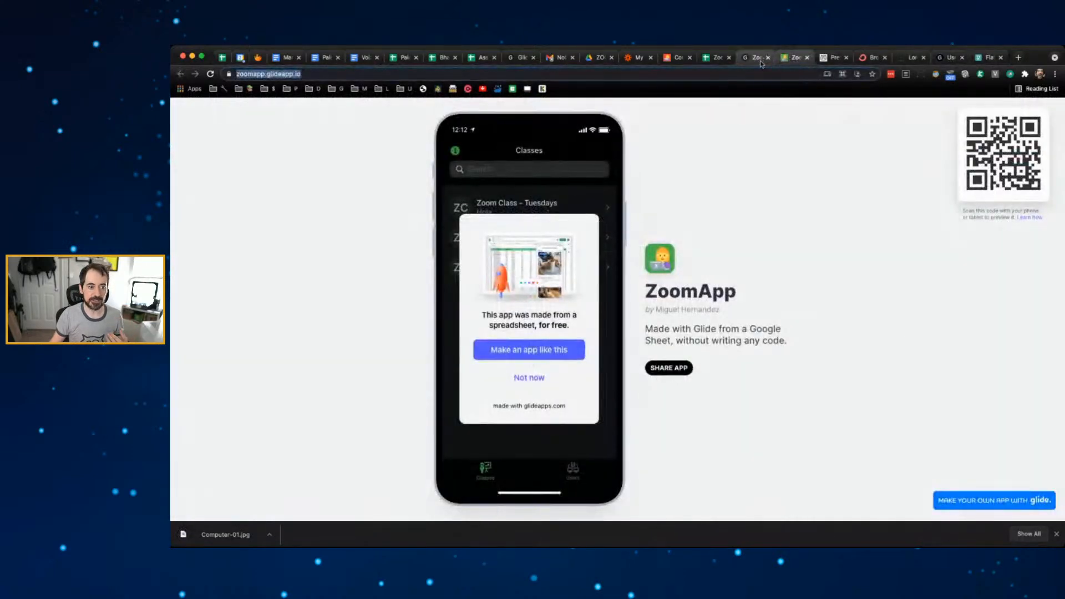
left_click(529, 378)
left_click(754, 61)
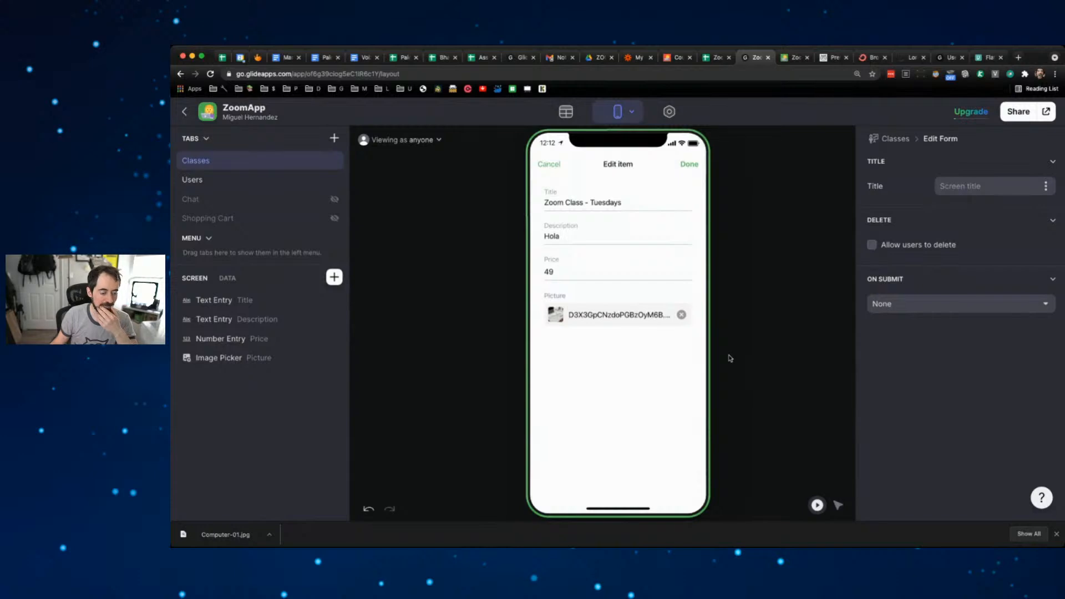
left_click(690, 166)
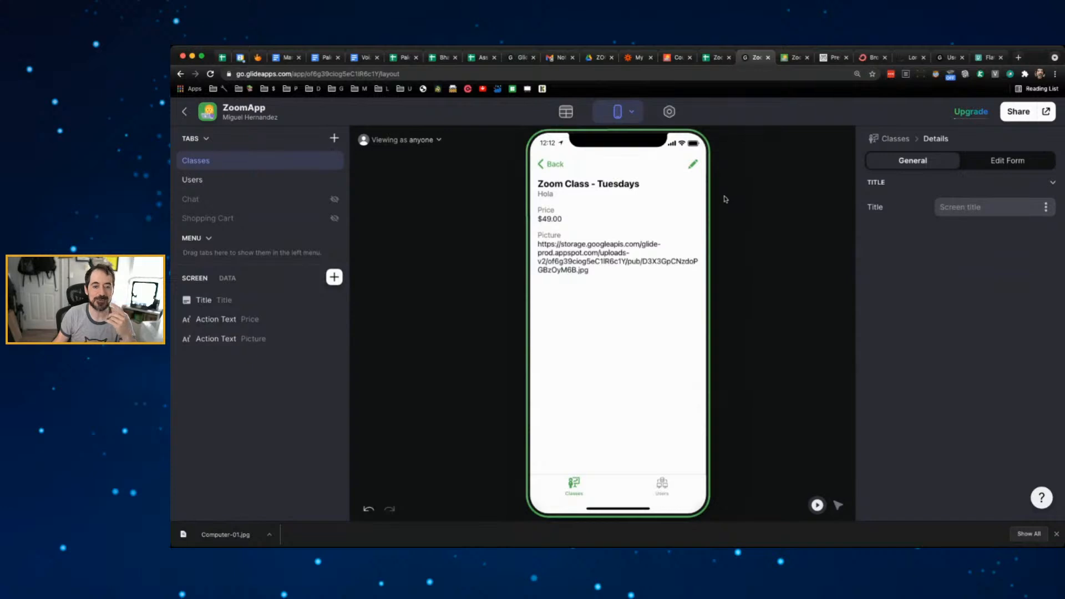
- Set the Title header image to the Picture column at full width, with Details set to Custom
left_click(229, 301)
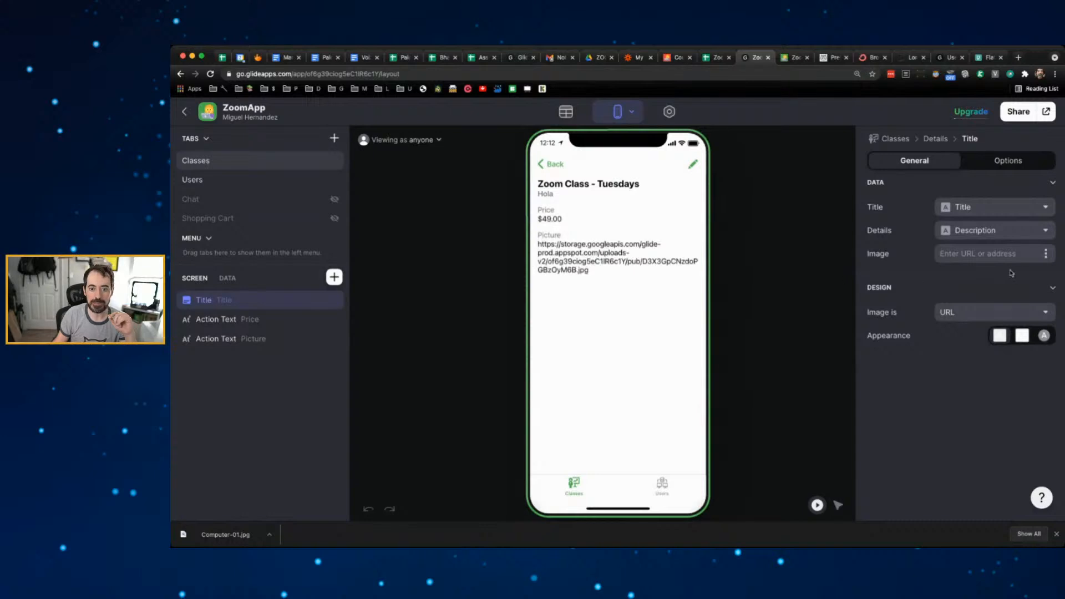
left_click(1047, 255)
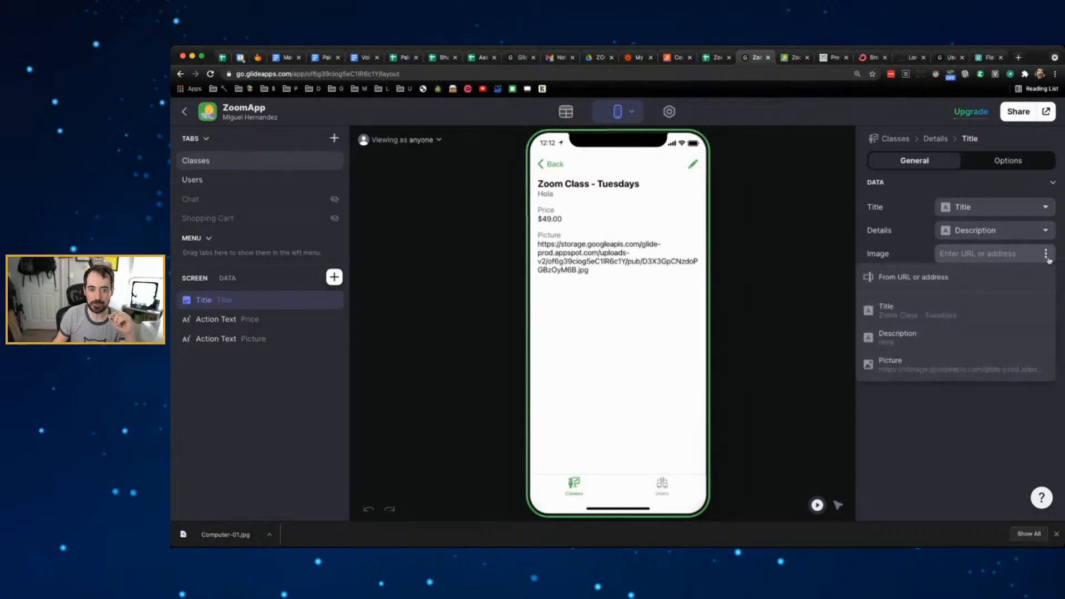
left_click(891, 360)
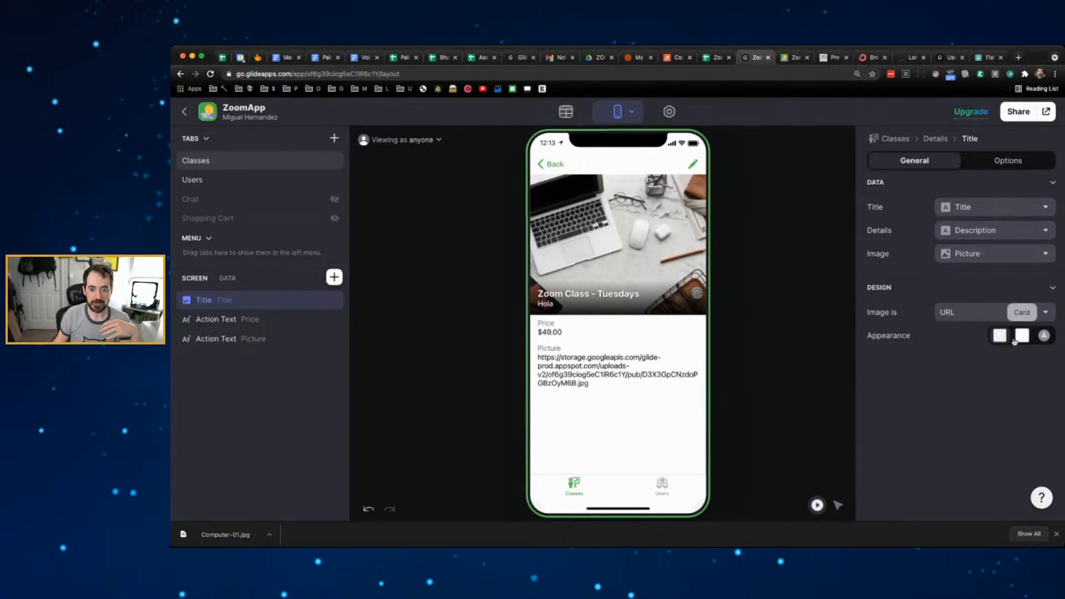
left_click(1043, 337)
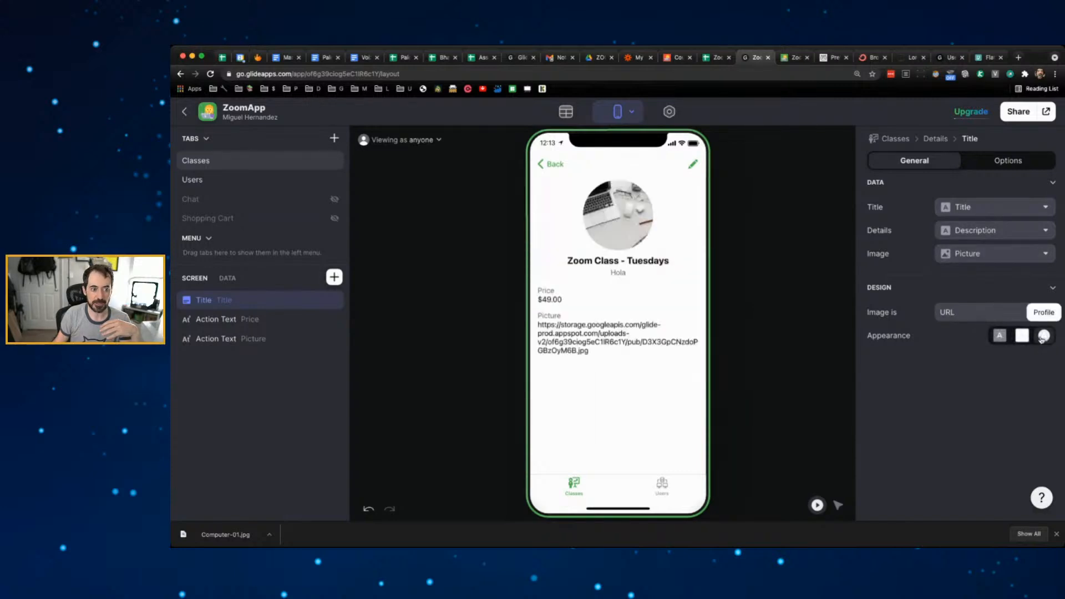
left_click(1022, 336)
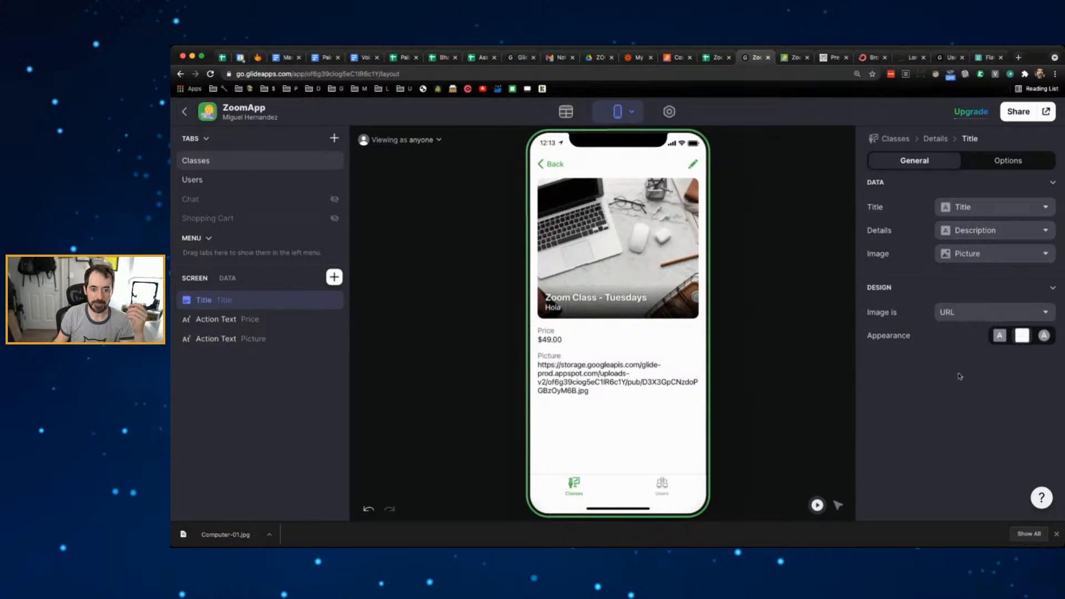
left_click(1000, 336)
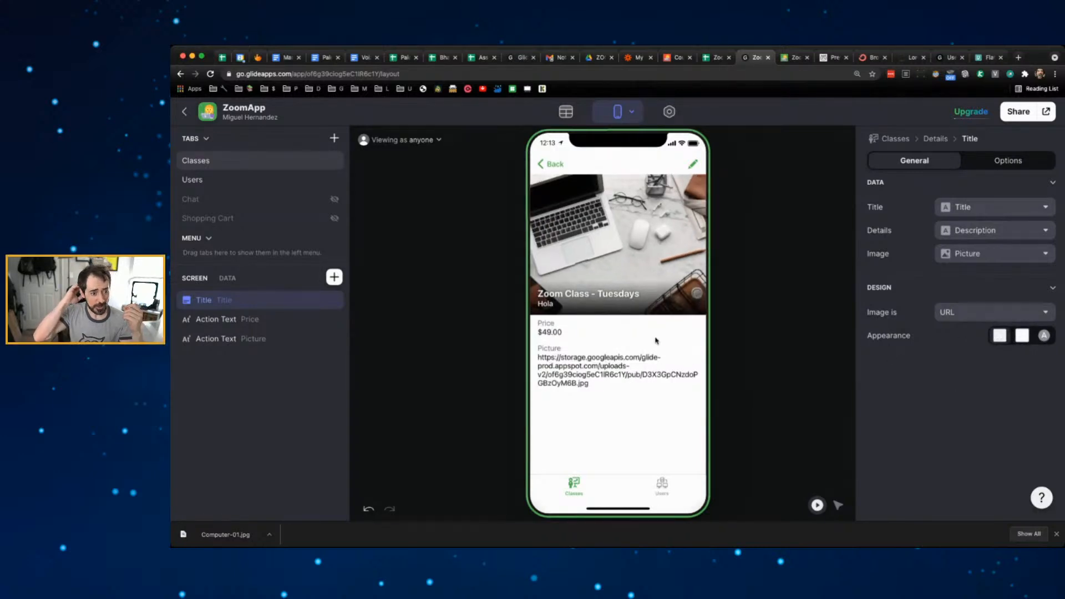
left_click(993, 238)
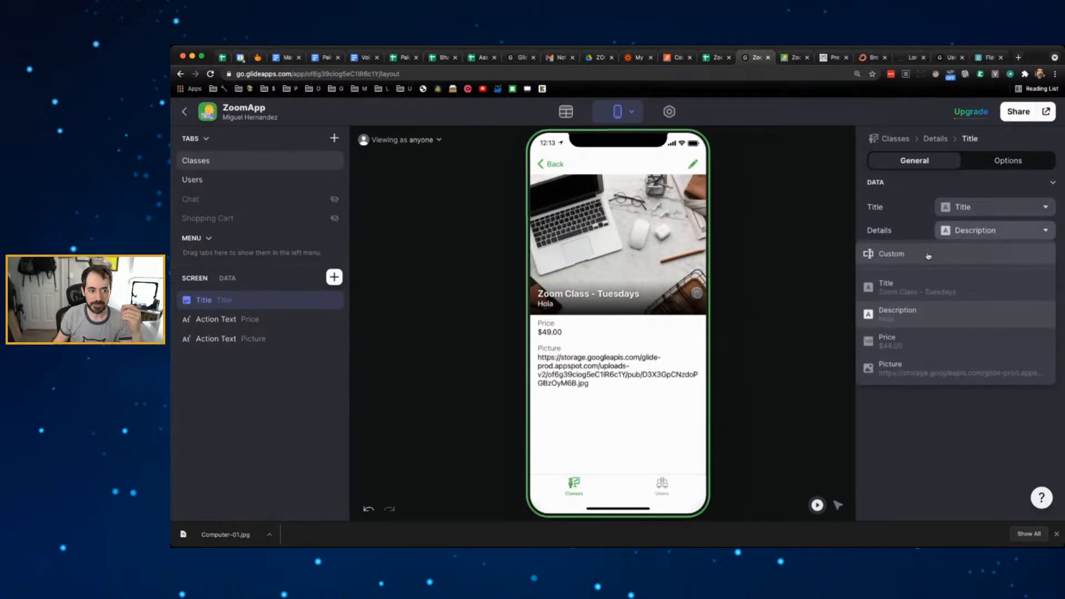
left_click(928, 255)
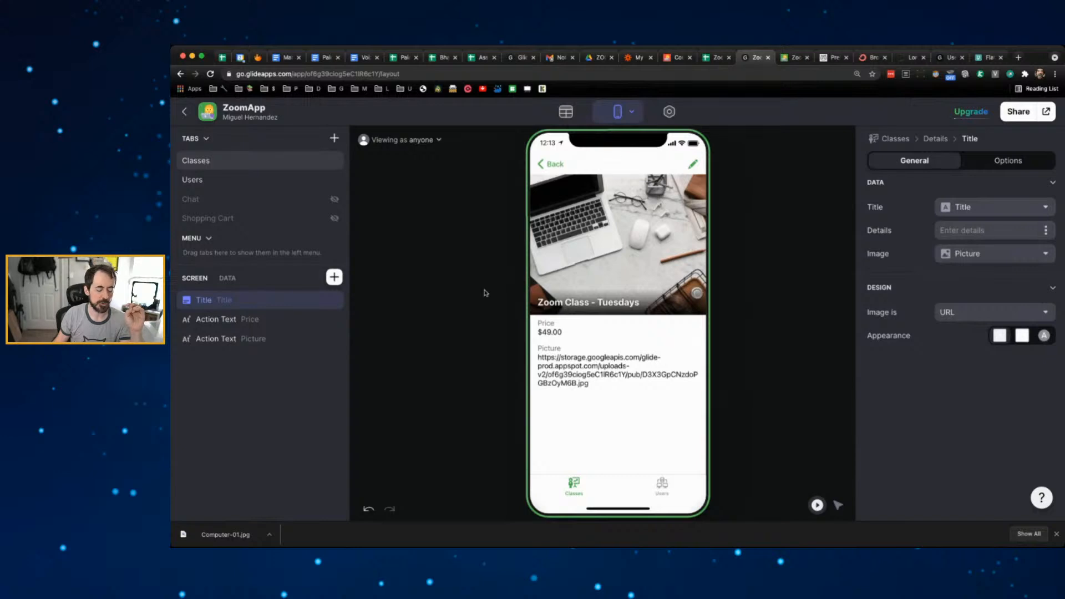
- Add a Text component for the description and drag it just below the Title header
left_click(334, 277)
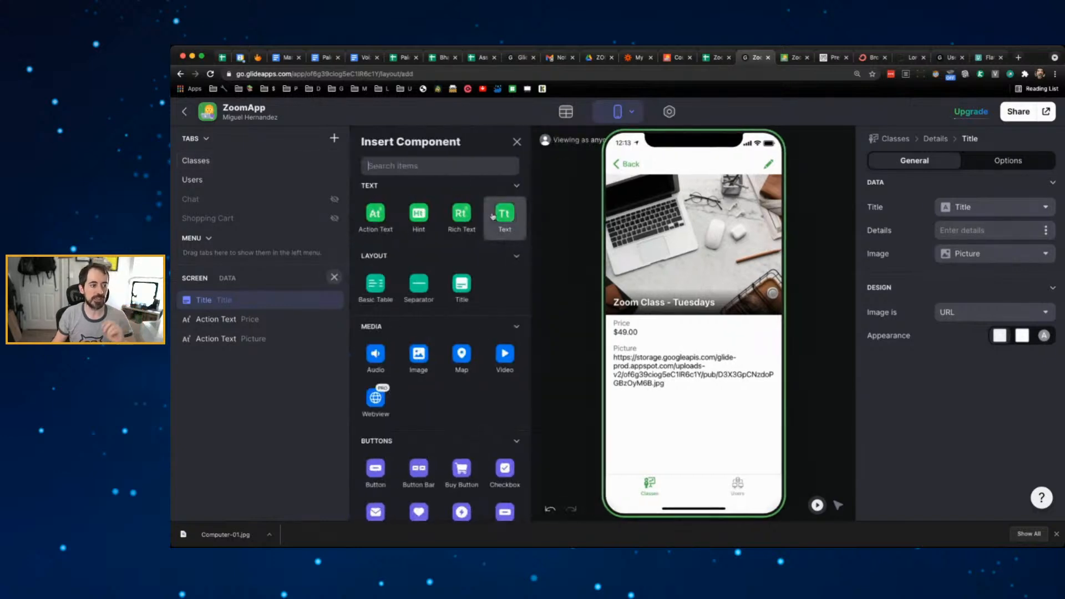
type("text")
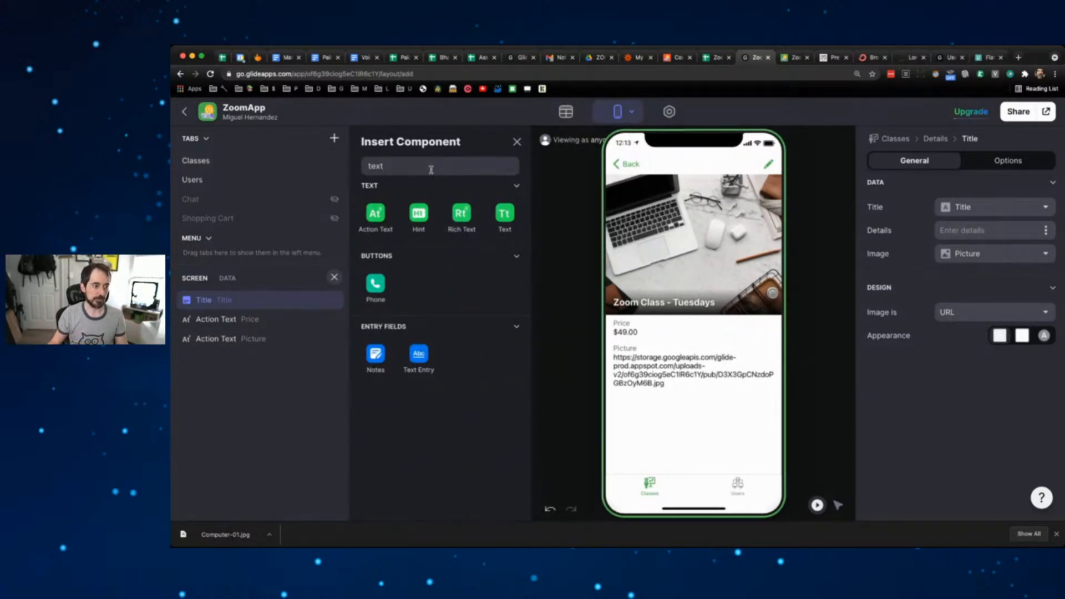
left_click(504, 215)
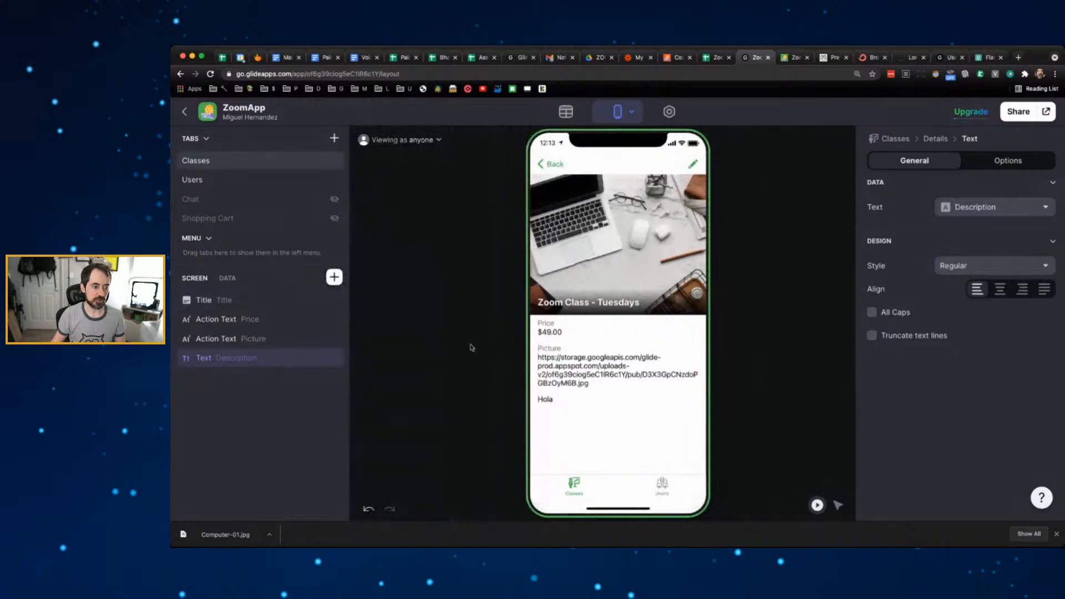
left_click_drag(244, 358, 243, 324)
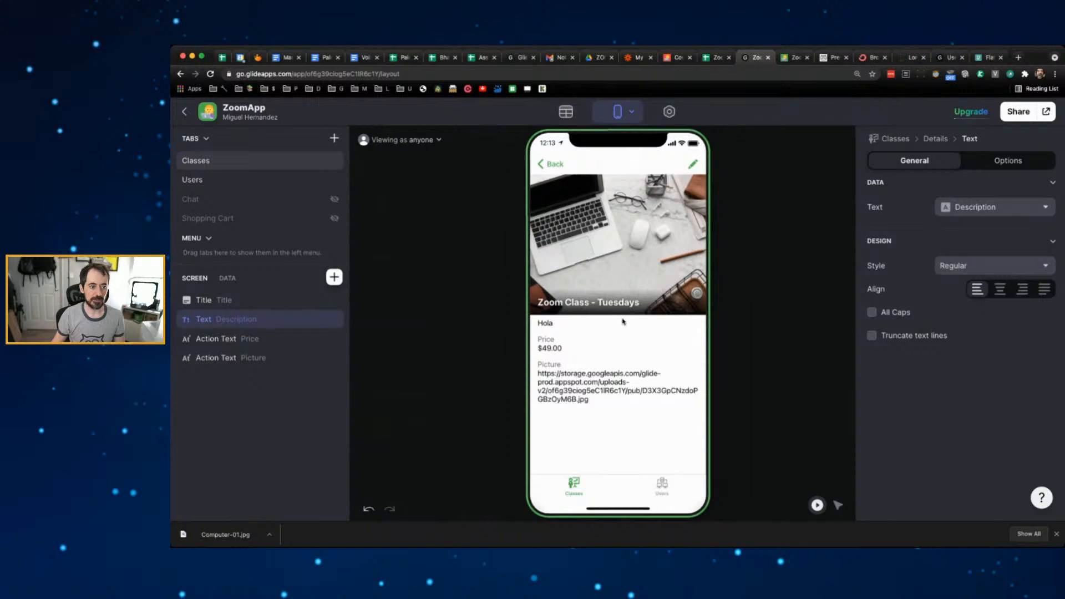
- Select the Lorem ipsum description in cell B3 of the Zoomapp sheet
left_click(717, 58)
left_click(395, 222)
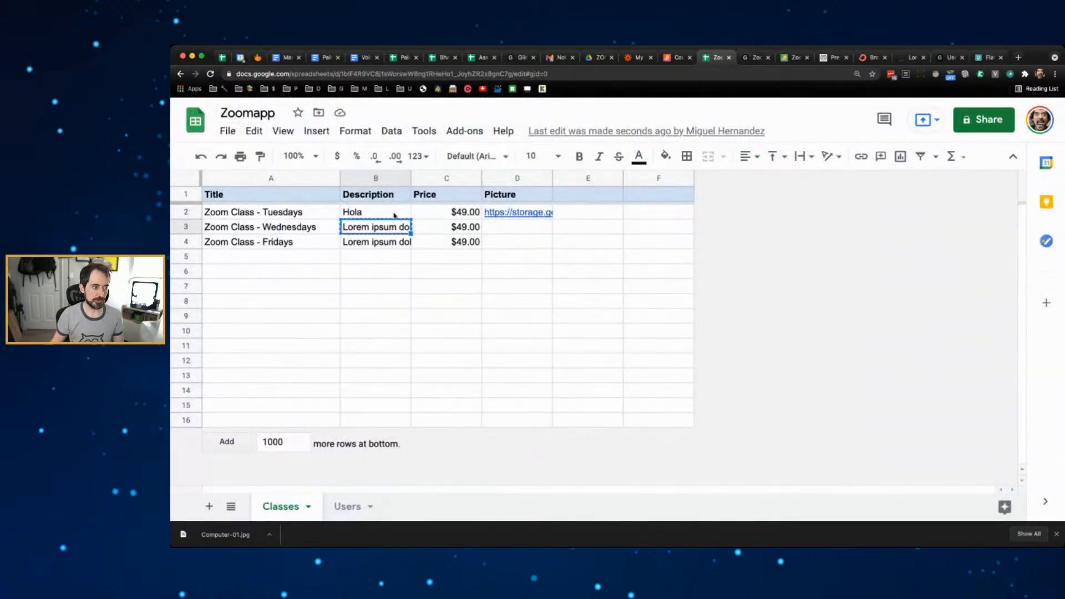
left_click(754, 57)
- Replace the Tuesdays Description 'Hola' with the pasted Lorem ipsum paragraph
left_click(693, 164)
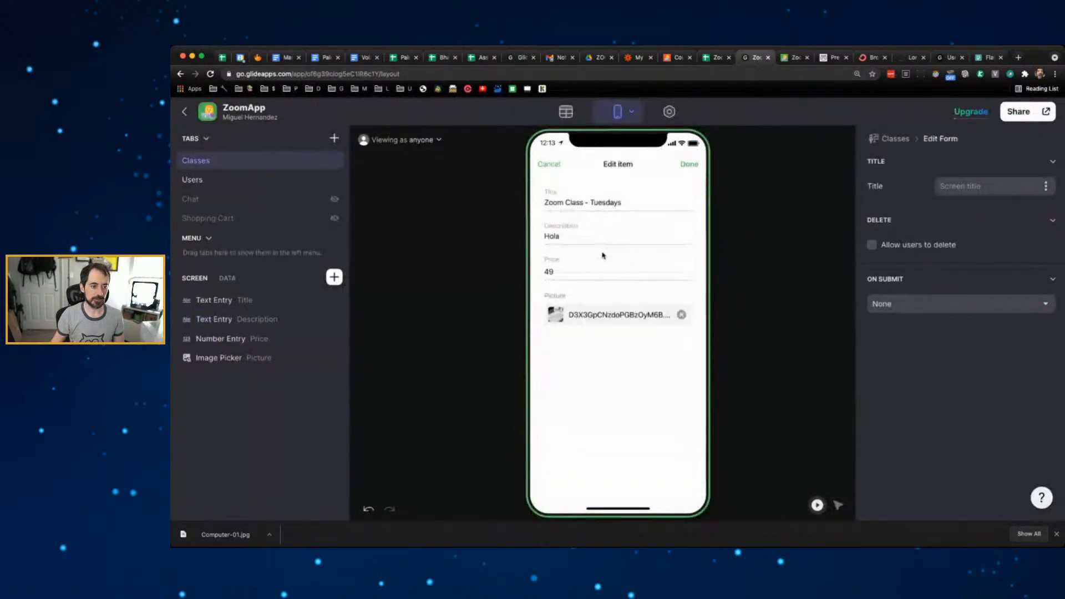
left_click(574, 241)
key("super+a")
type("Lorem ipsum dolor sit amet, consectetur adipiscing elit, sed do eiusmod tempor incididunt ut labore et dolore magna aliqua. Ut enim ad minim veniam, quis nostrud exercitation ullamco laboris nisi ut aliquip ex ea c")
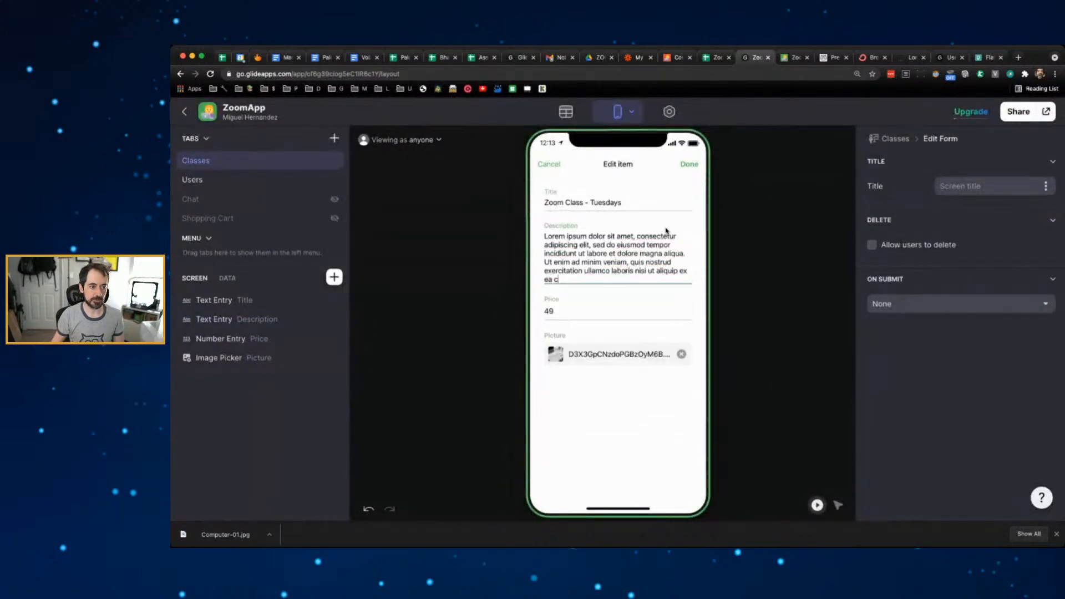
left_click(694, 163)
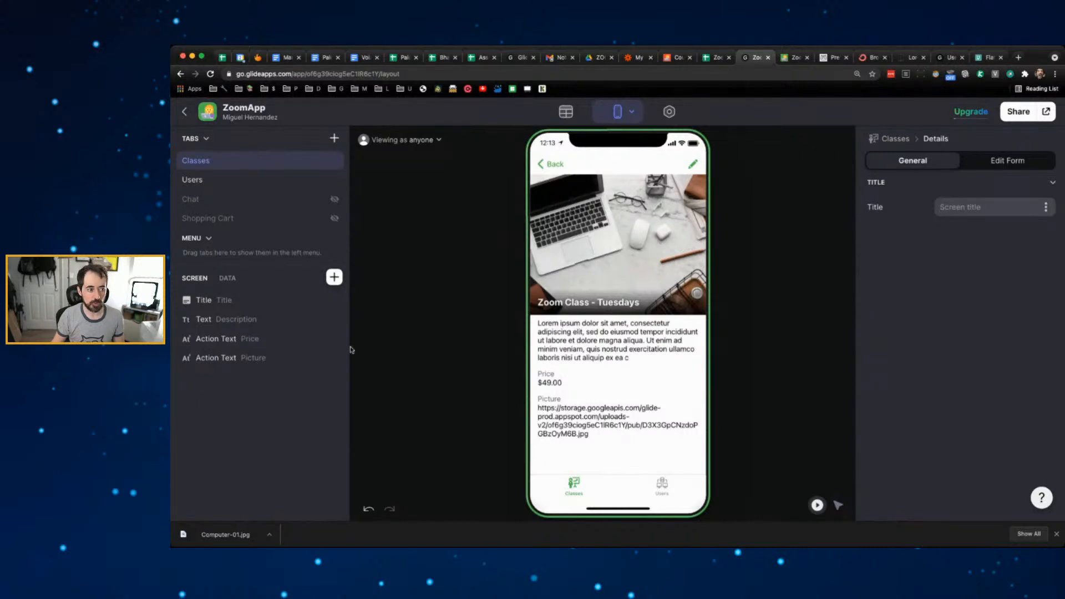
left_click(334, 278)
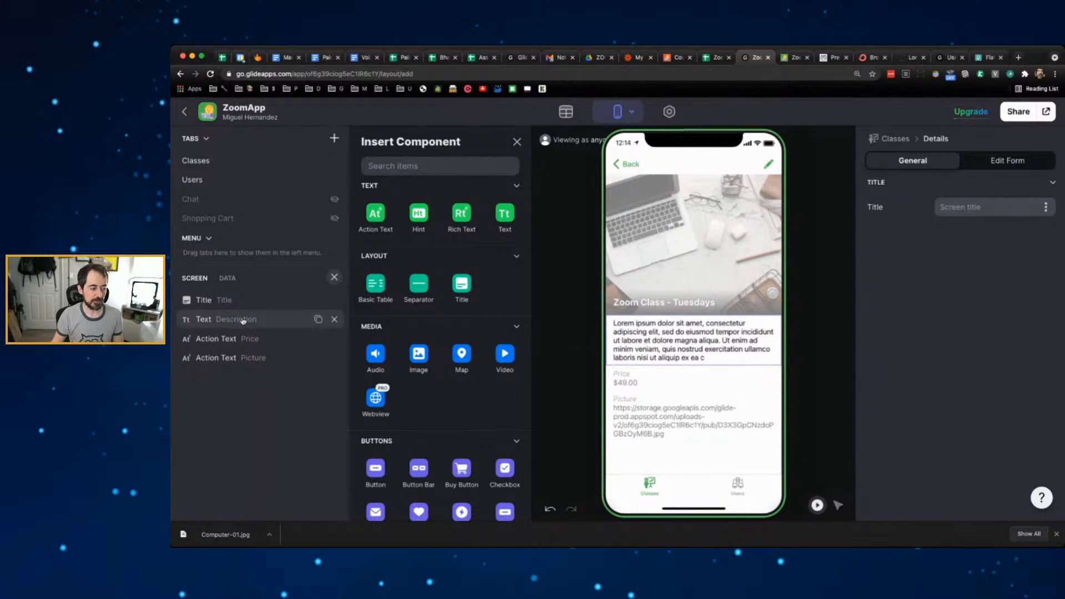
mouse_move(270, 320)
left_mouse_down()
mouse_move(271, 369)
mouse_move(266, 298)
mouse_move(252, 320)
left_mouse_up()
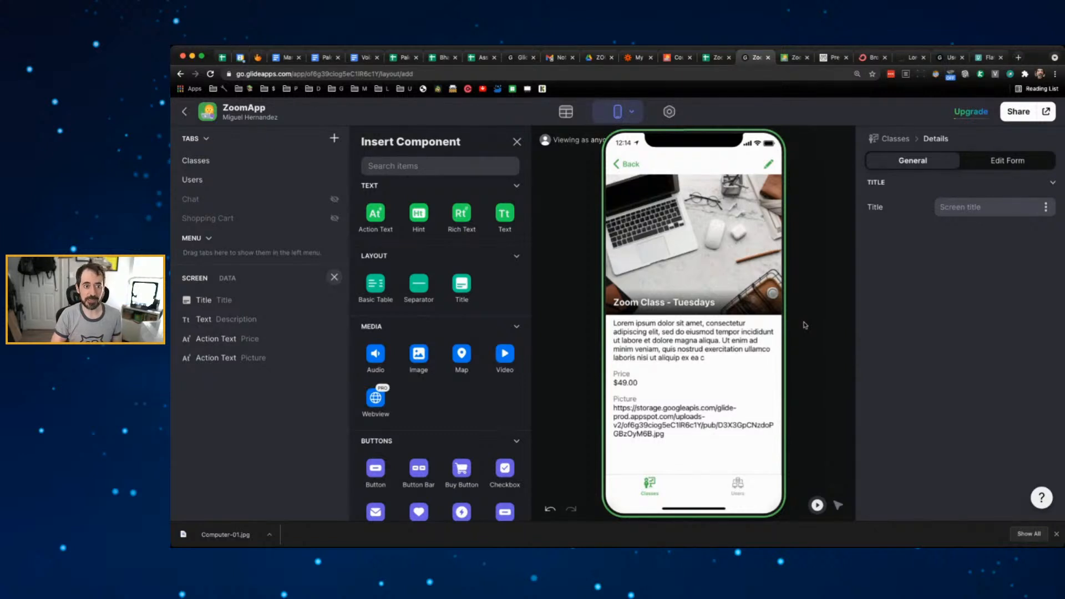
- Widen column D of the Zoomapp sheet so the Picture link in D2 is fully readable
left_click(721, 61)
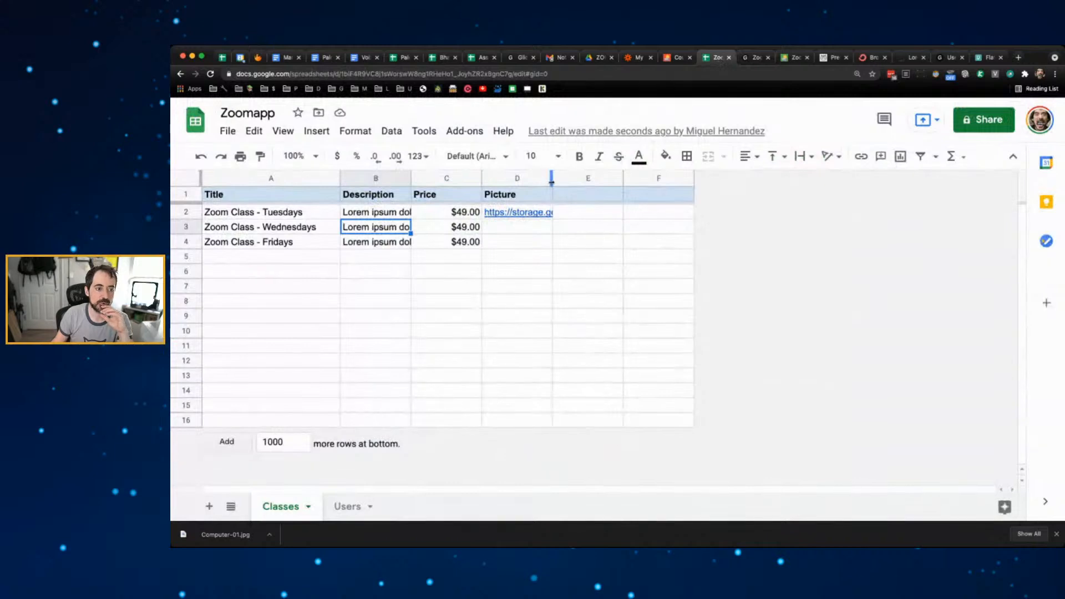
left_click_drag(551, 180, 656, 180)
left_click(636, 211)
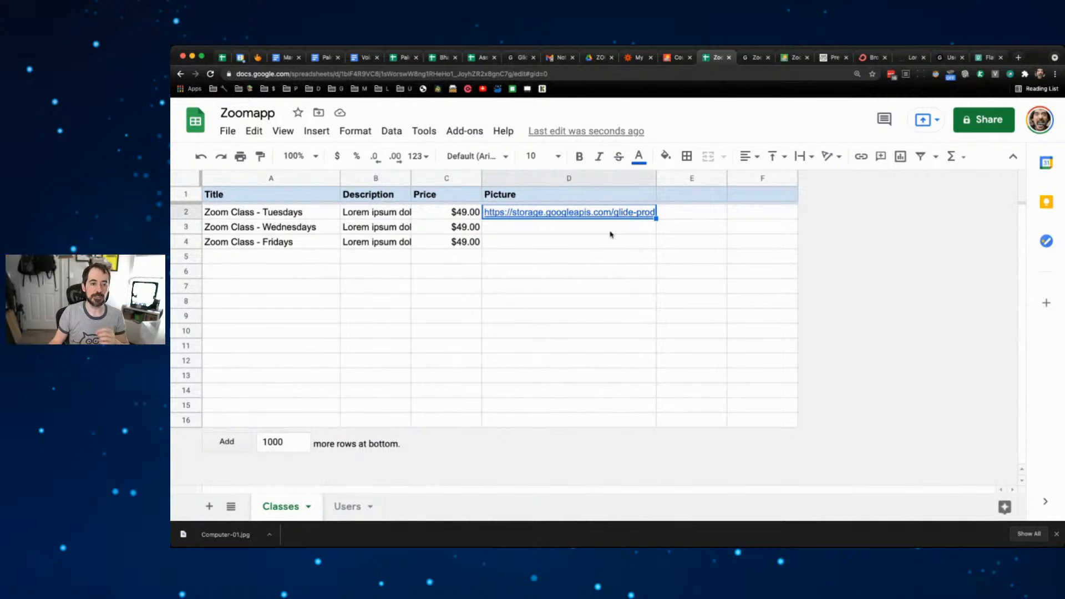
left_click(761, 62)
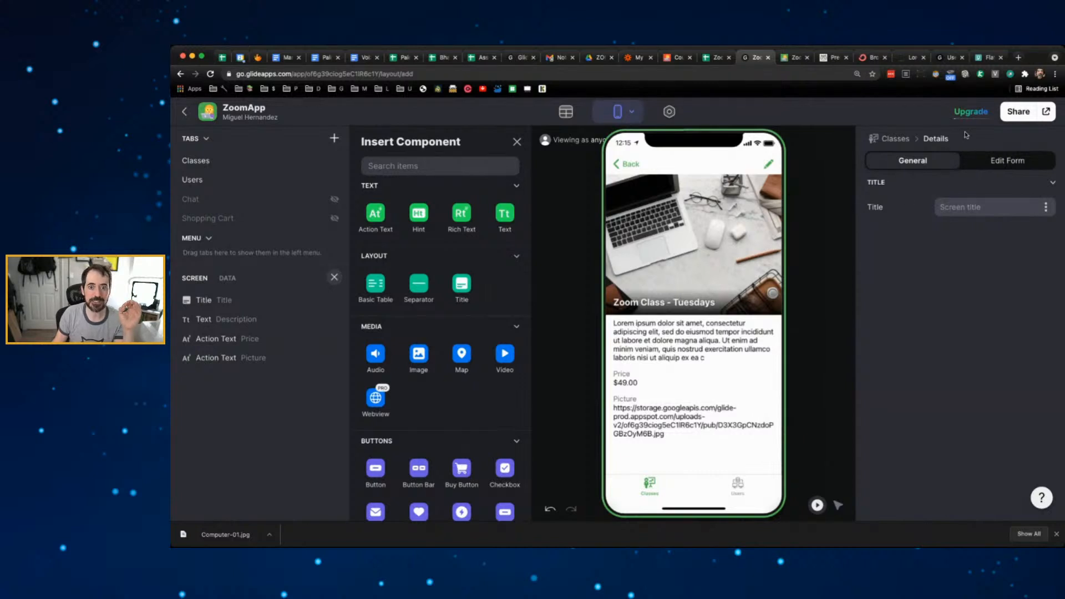
- Open the live zoomapp.glideapp.io app, showing the laptop thumbnail beside Zoom Class - Tuesdays
mouse_move(972, 120)
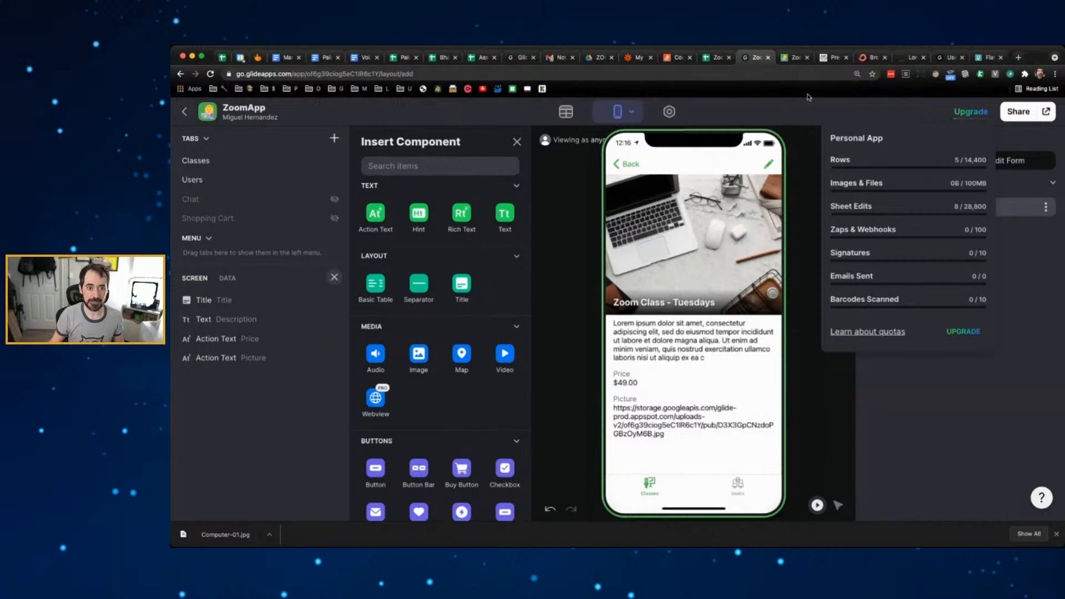
left_click(794, 57)
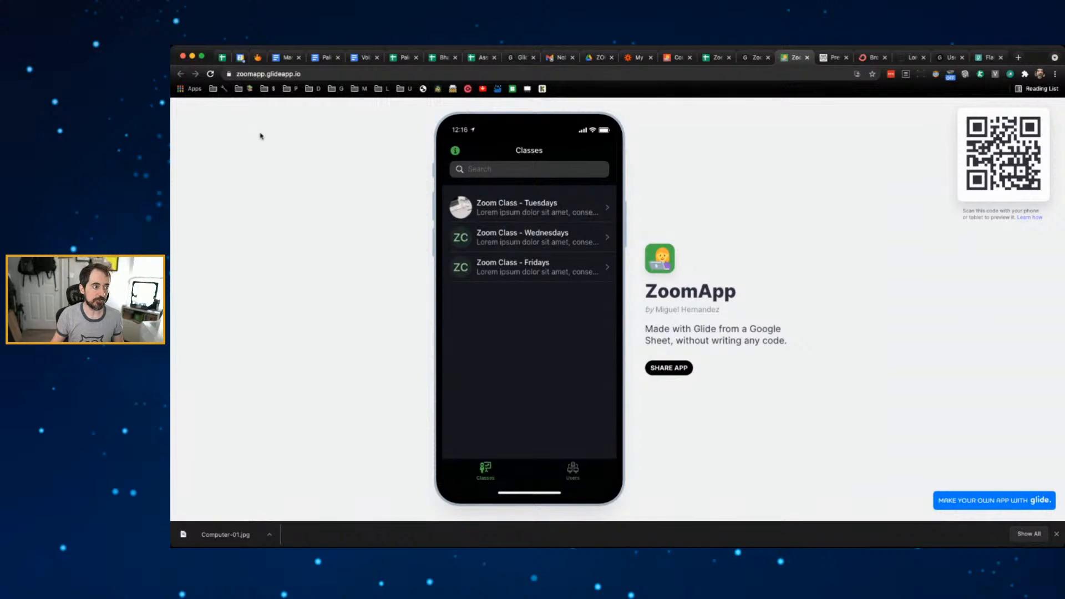
- Reload the live app and open the Tuesdays class details a few times, returning to the list
left_click(214, 74)
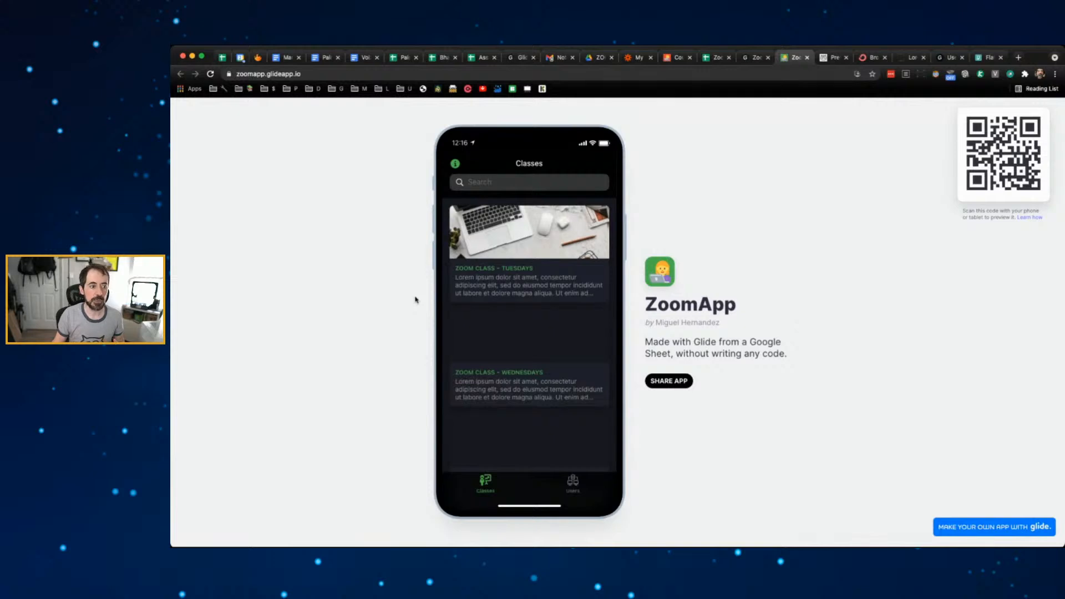
left_click(548, 247)
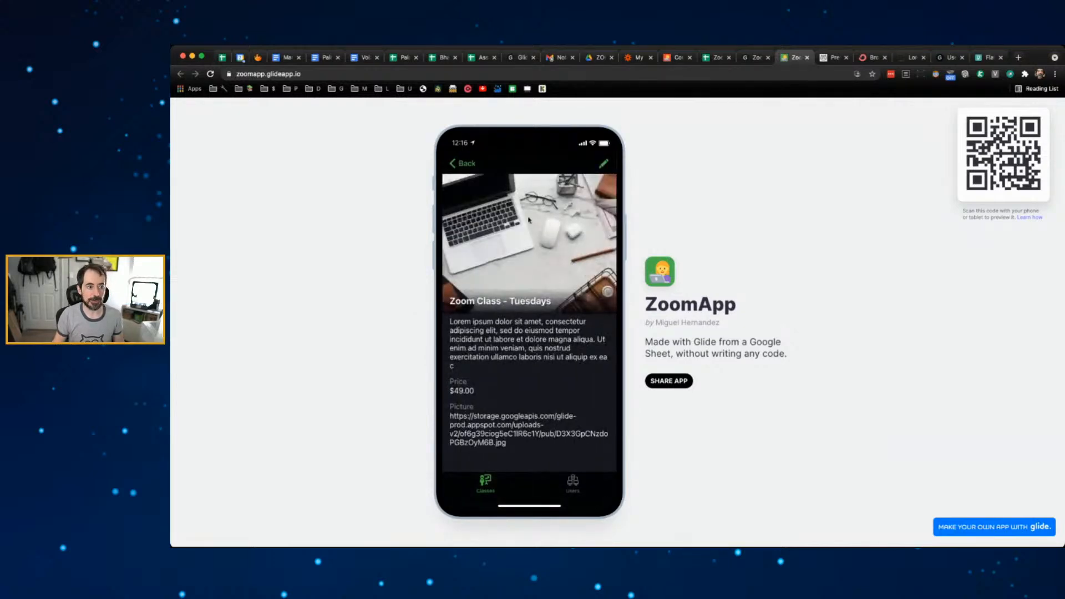
left_click(461, 165)
left_click(507, 209)
left_click(456, 162)
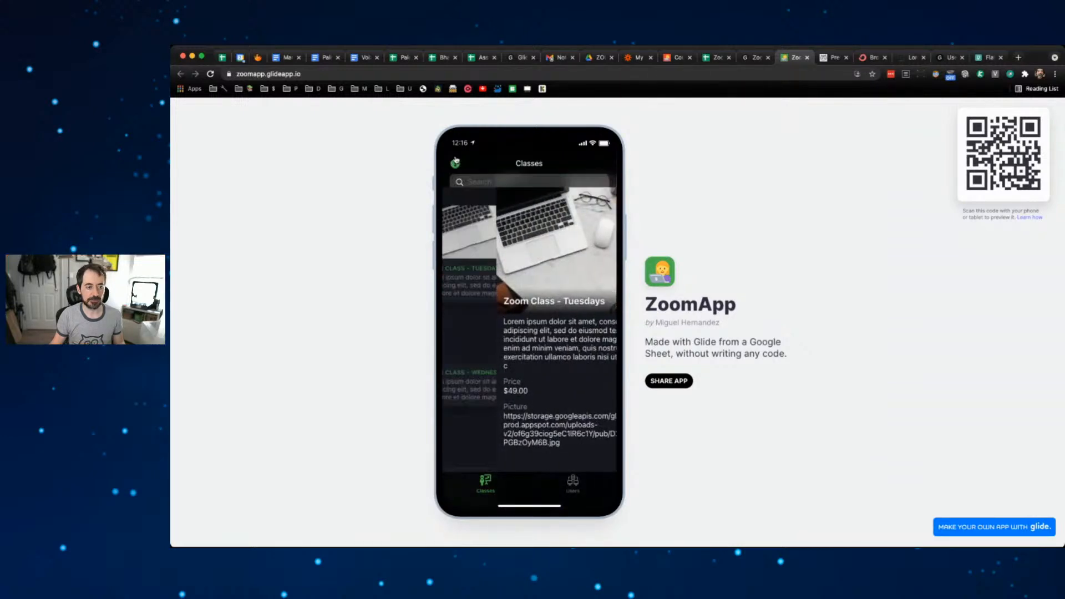
left_click(516, 222)
left_click(456, 164)
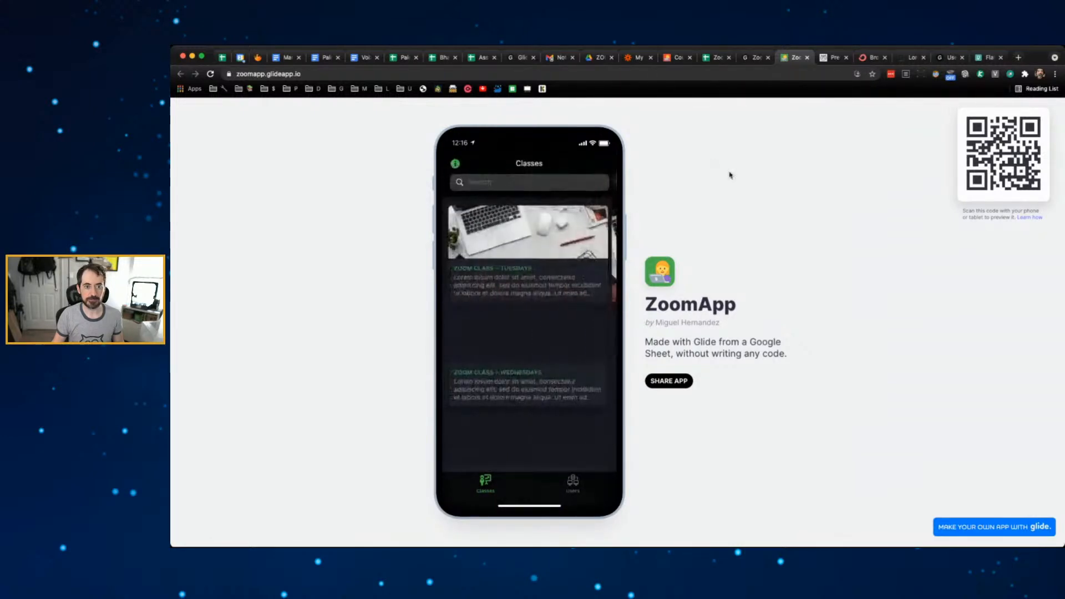
left_click(755, 58)
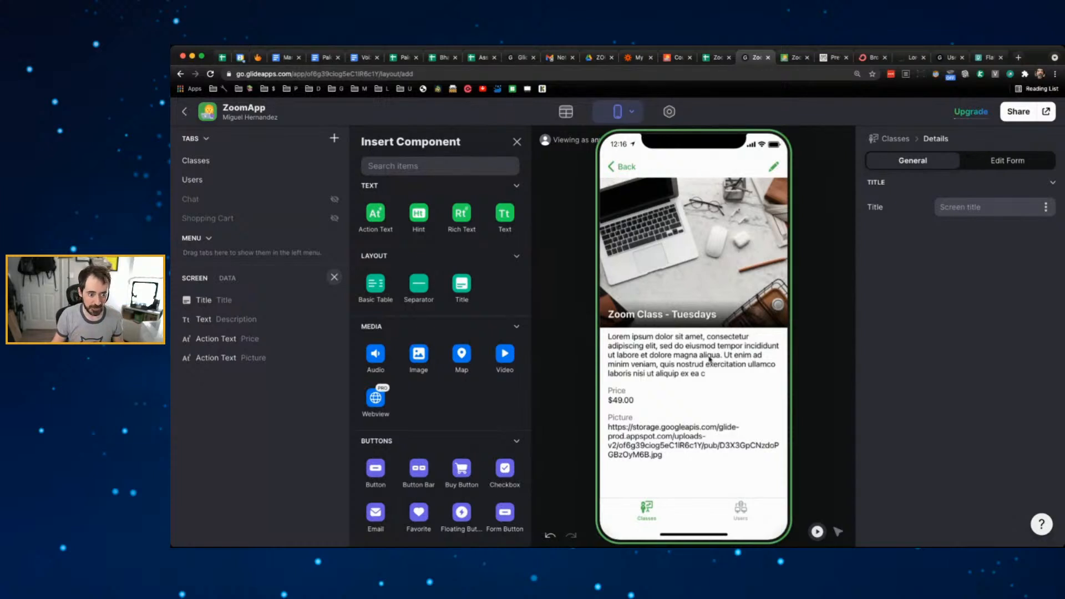
- Close the Insert Component panel, then undo and redo two layout changes, keeping Description below Title
left_click(515, 142)
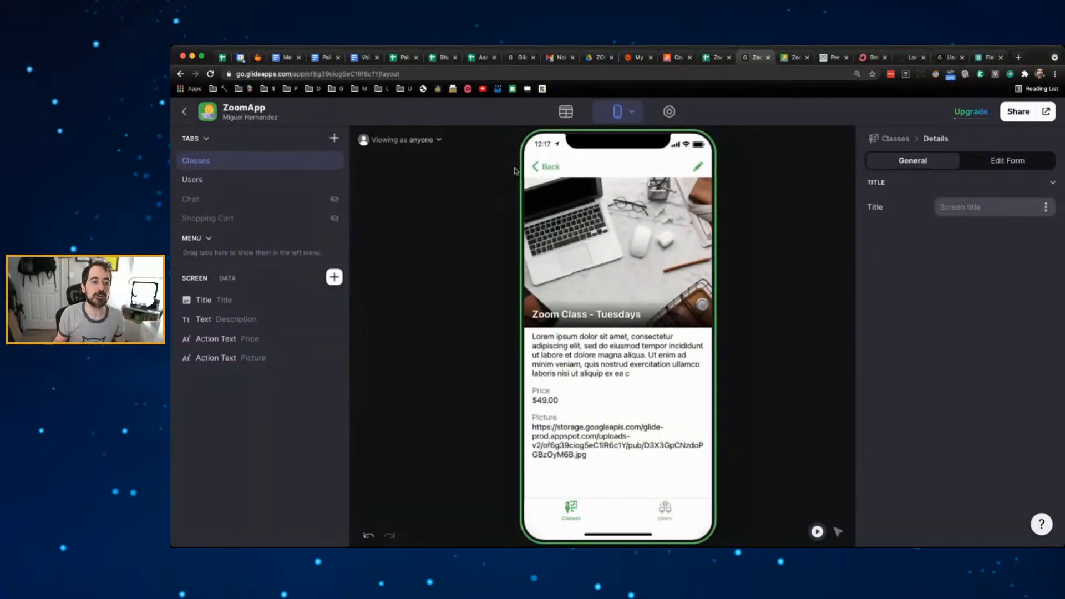
left_click(368, 536)
left_click(369, 536)
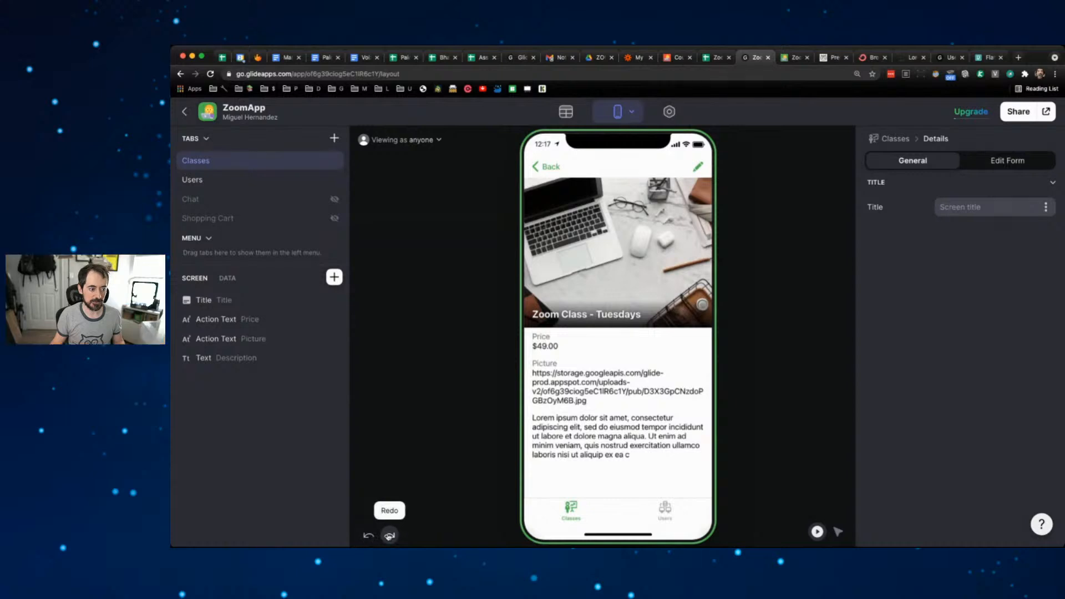
left_click(390, 536)
left_click(389, 535)
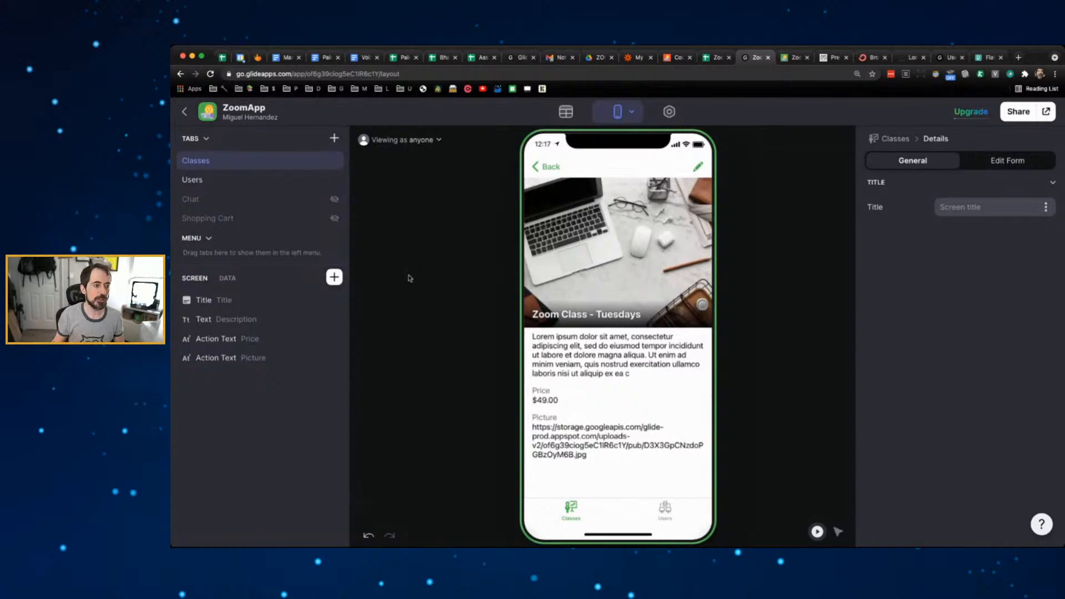
- Return the app preview to the Classes list
left_click(544, 168)
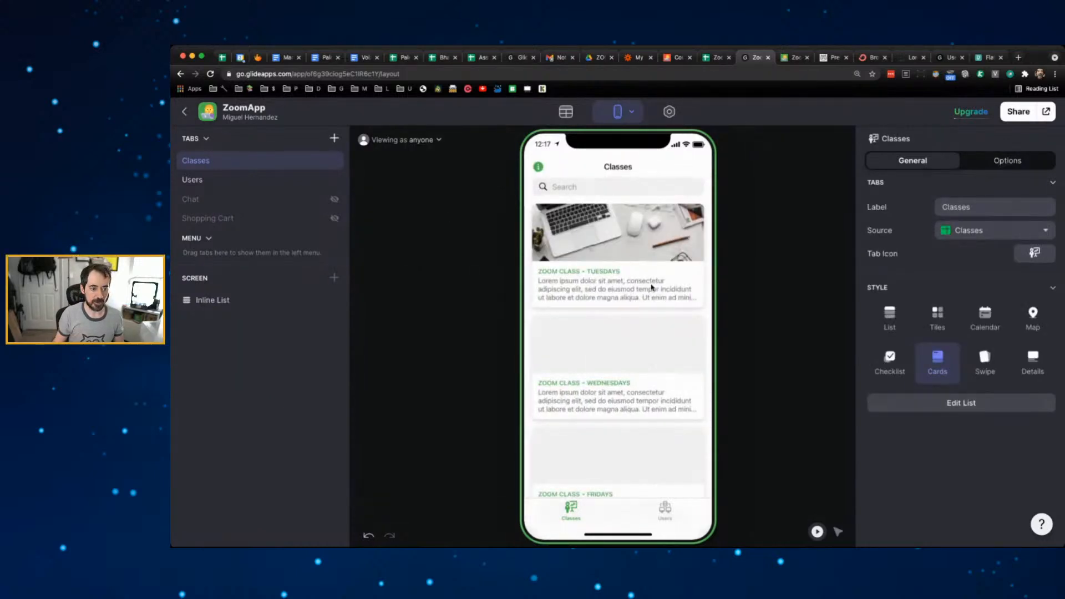
scroll(652, 288, "down", 1)
scroll(657, 337, "up", 1)
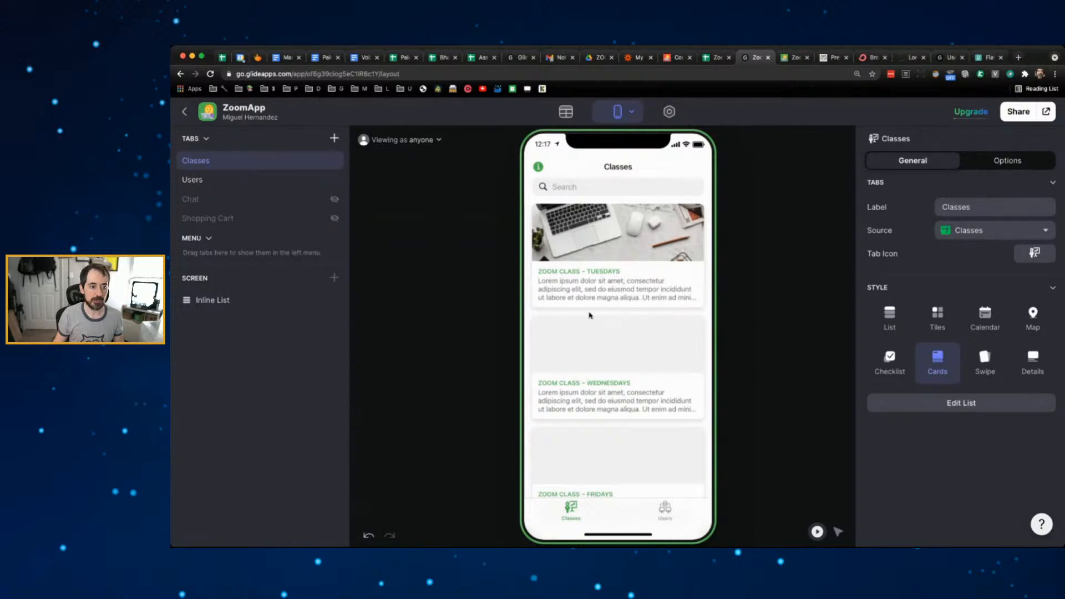
- Copy the Tuesdays Picture link from D2 into D3 and D4 for Wednesdays and Fridays
left_click(722, 59)
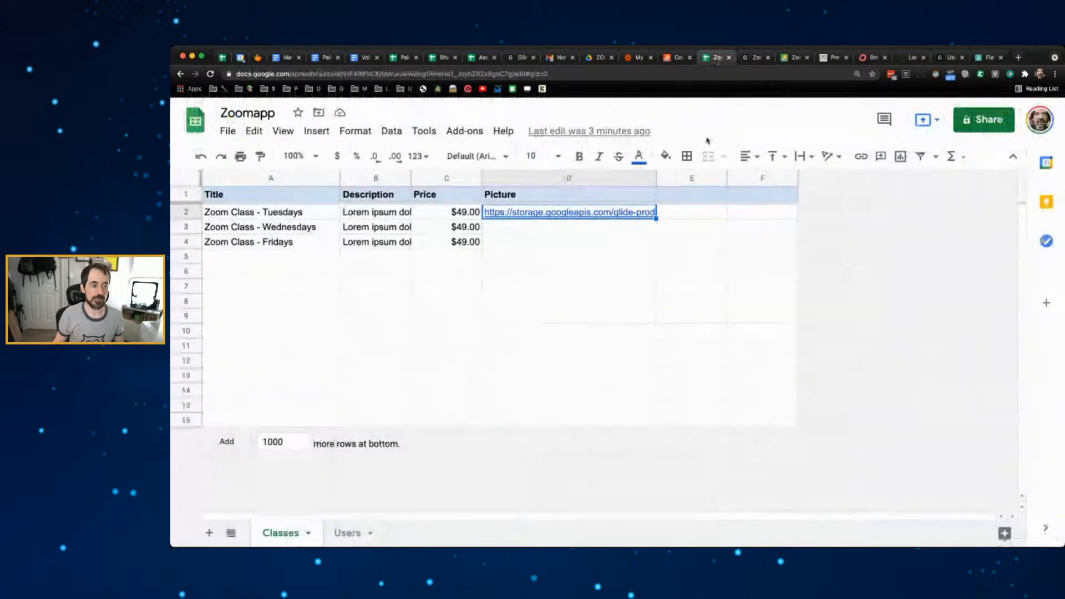
key("ctrl+c")
left_click(625, 226)
key("ctrl+v")
left_click(640, 242)
key("ctrl+v")
left_click(575, 285)
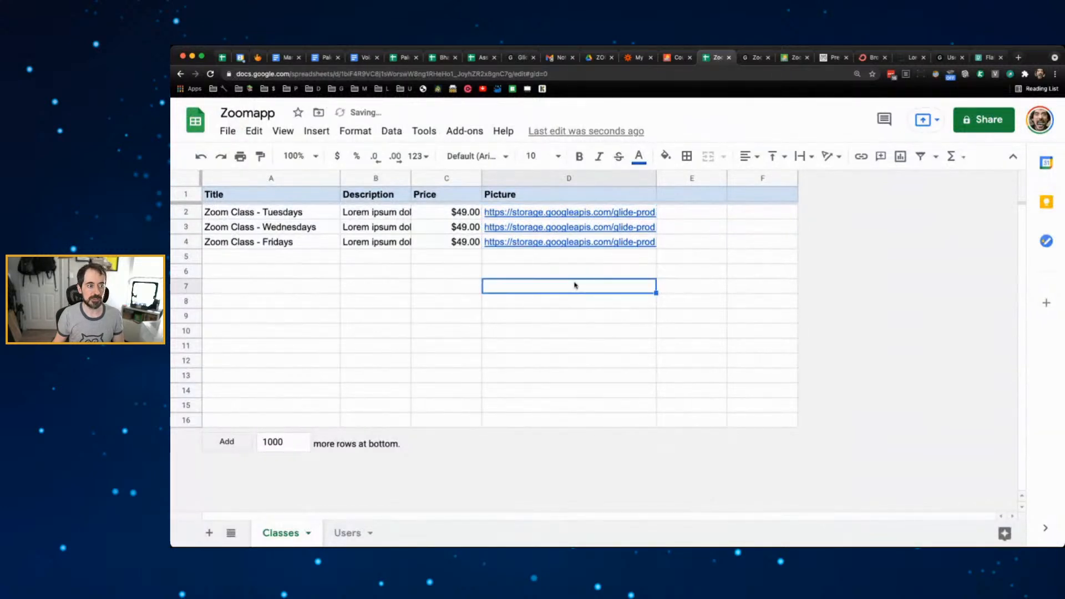
left_click(756, 57)
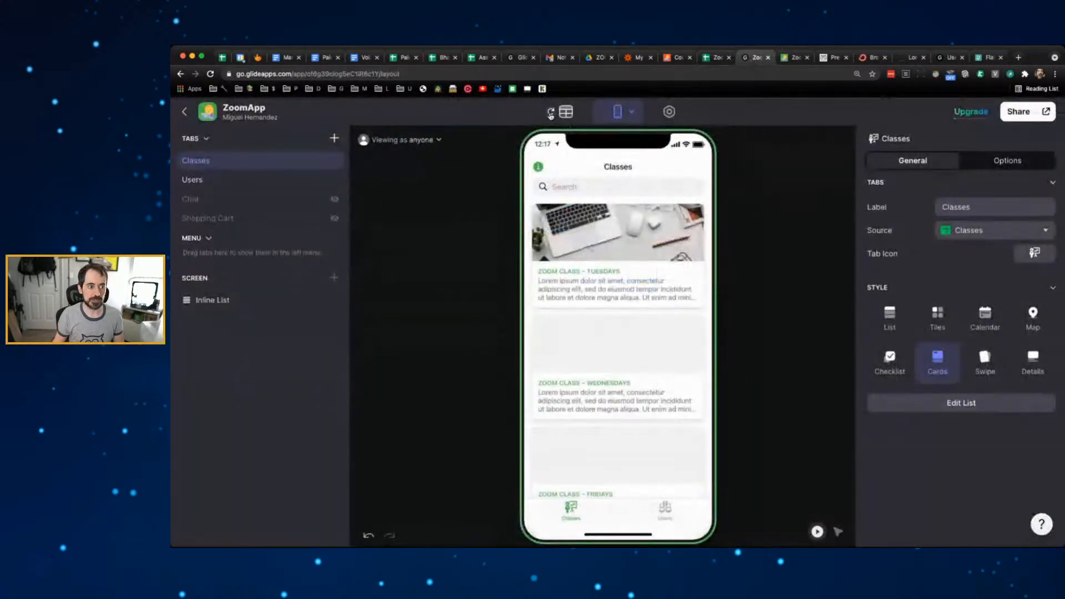
- Sync the app data and scroll the preview to confirm all three class cards show the laptop photo
left_click(550, 114)
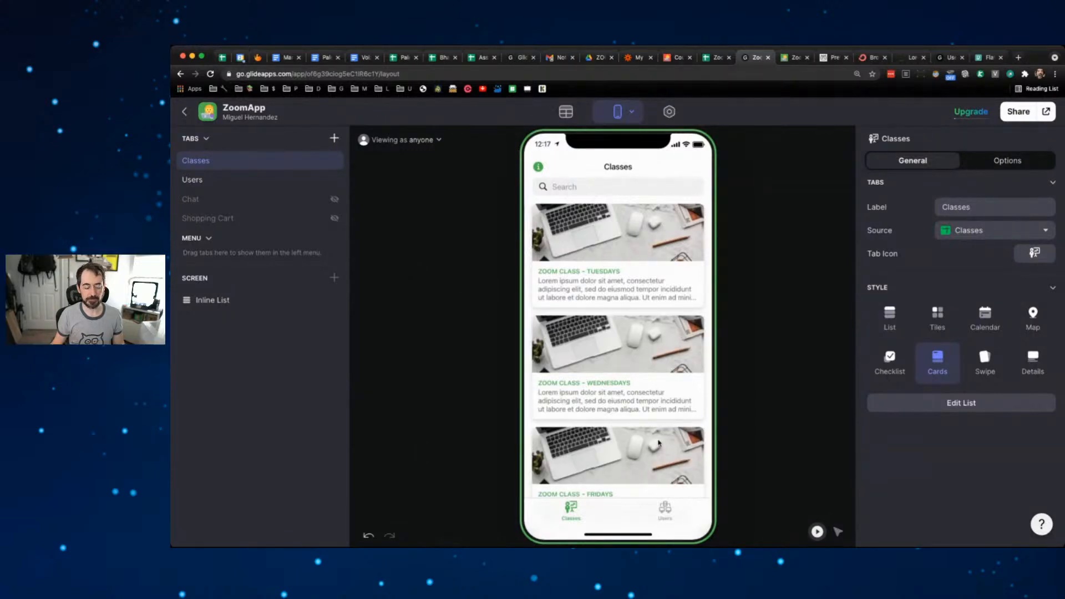
scroll(653, 355, "down", 1)
scroll(653, 357, "up", 1)
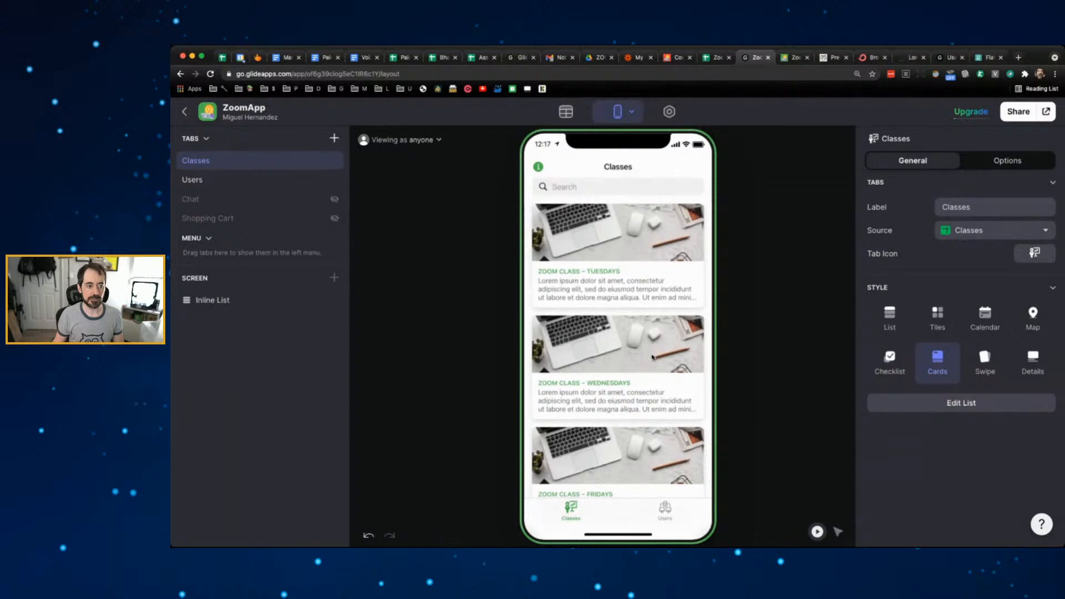
scroll(617, 333, "down", 1)
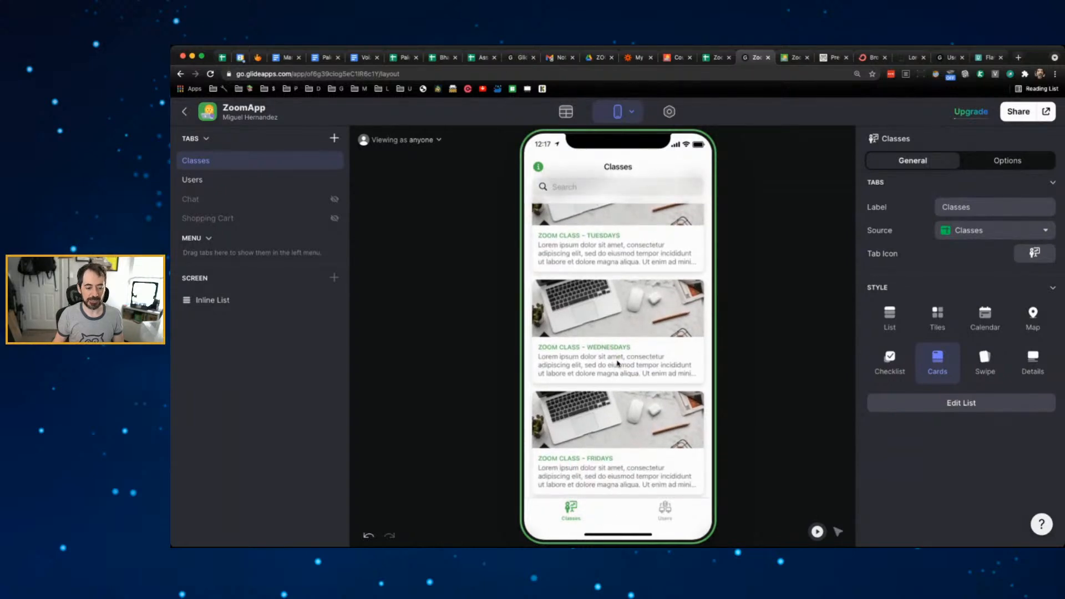
scroll(618, 361, "up", 1)
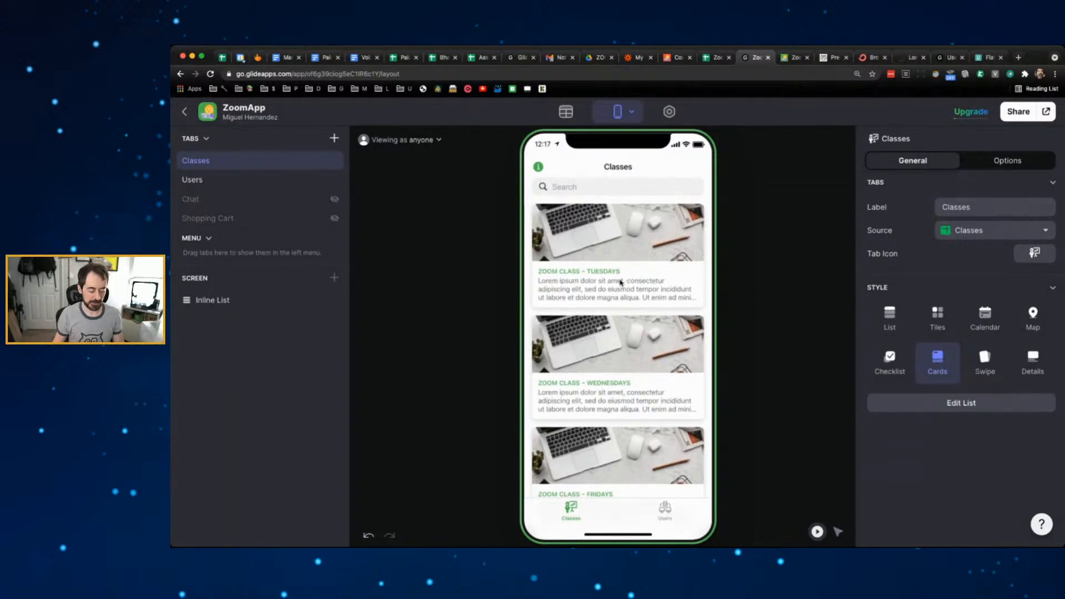
- Open the Tuesdays class detail screen in the preview
key("super")
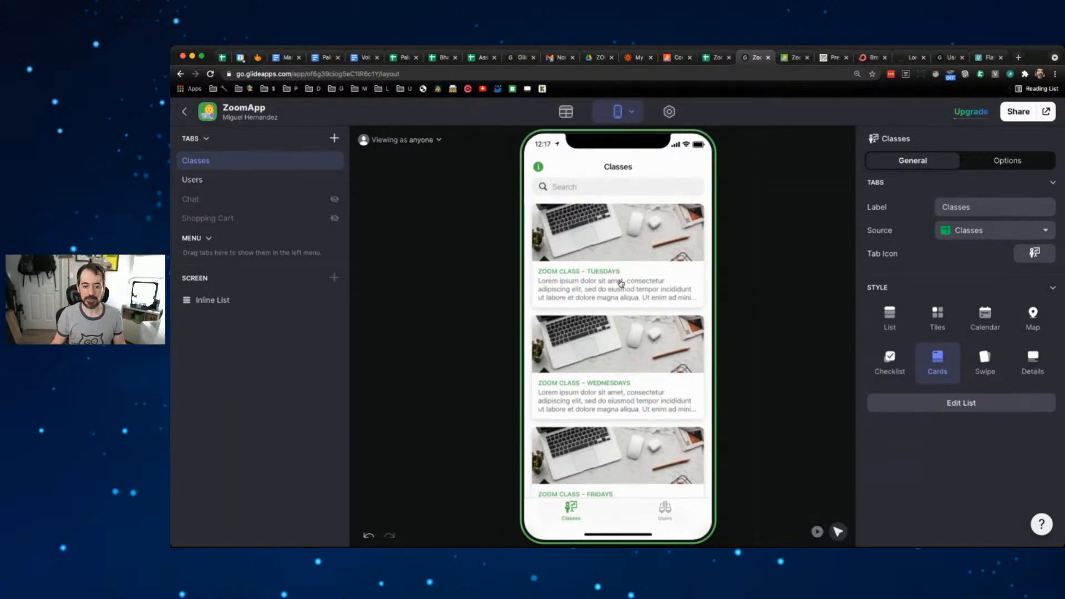
key("super+Tab")
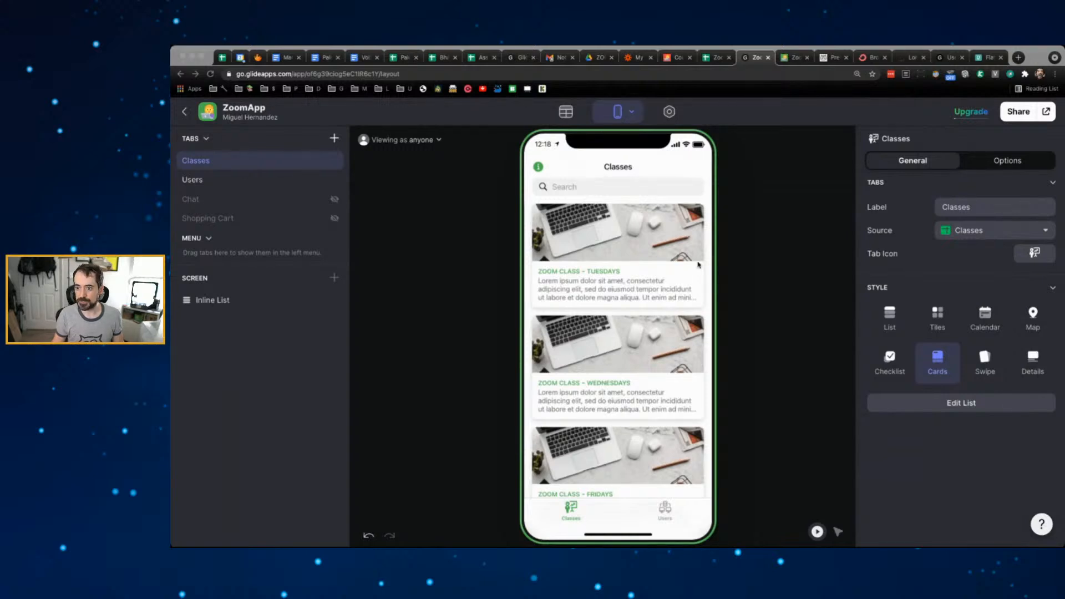
left_click(451, 264)
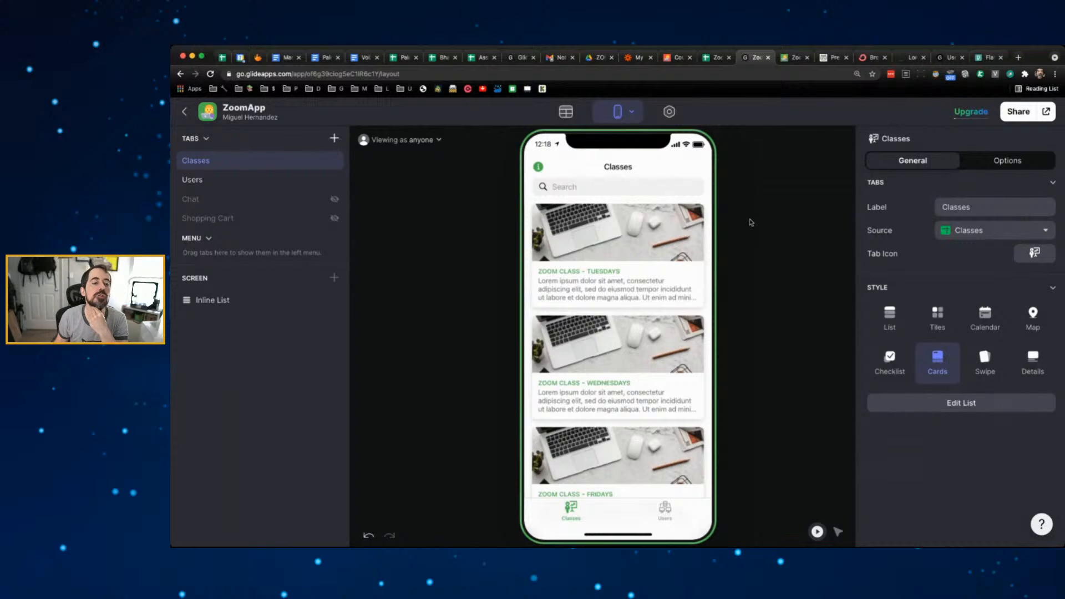
left_click(667, 235)
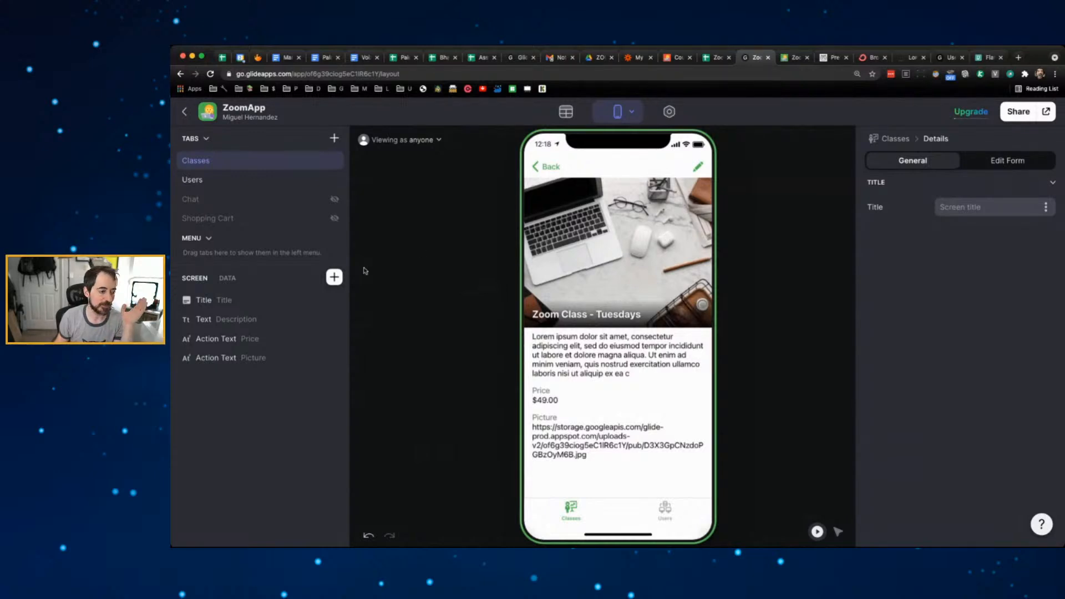
- Insert a Buy Button component, found by searching 'buy', on the Tuesdays detail screen
left_click(334, 278)
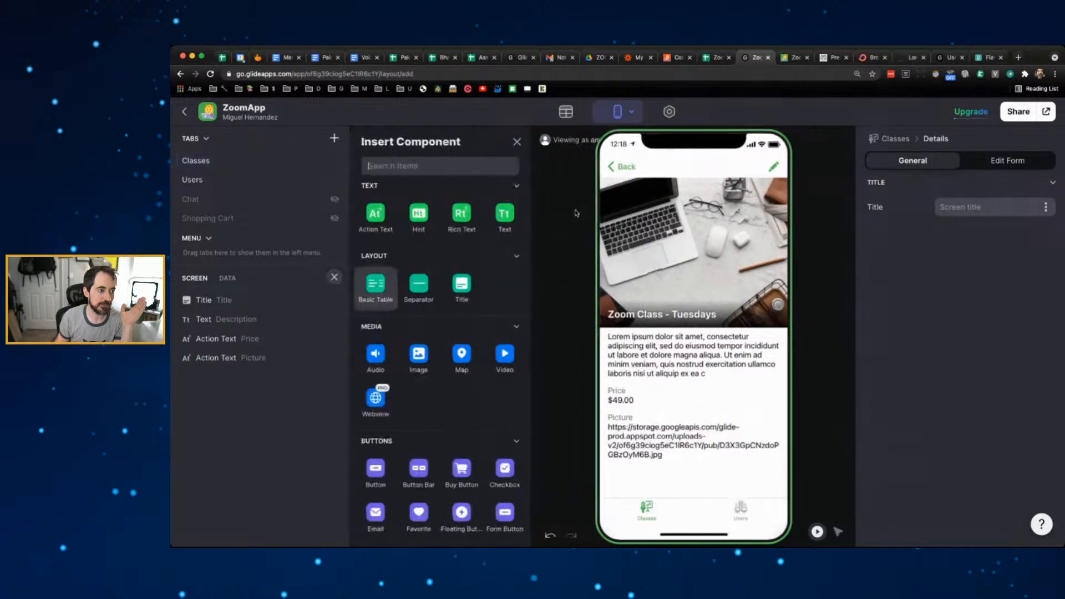
type("buy")
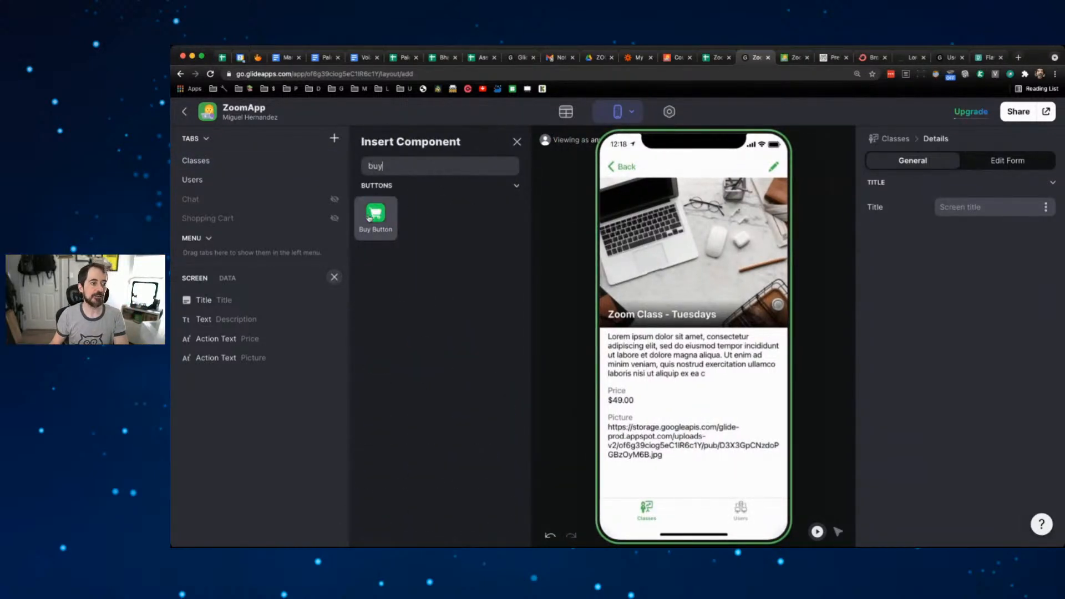
left_click(368, 218)
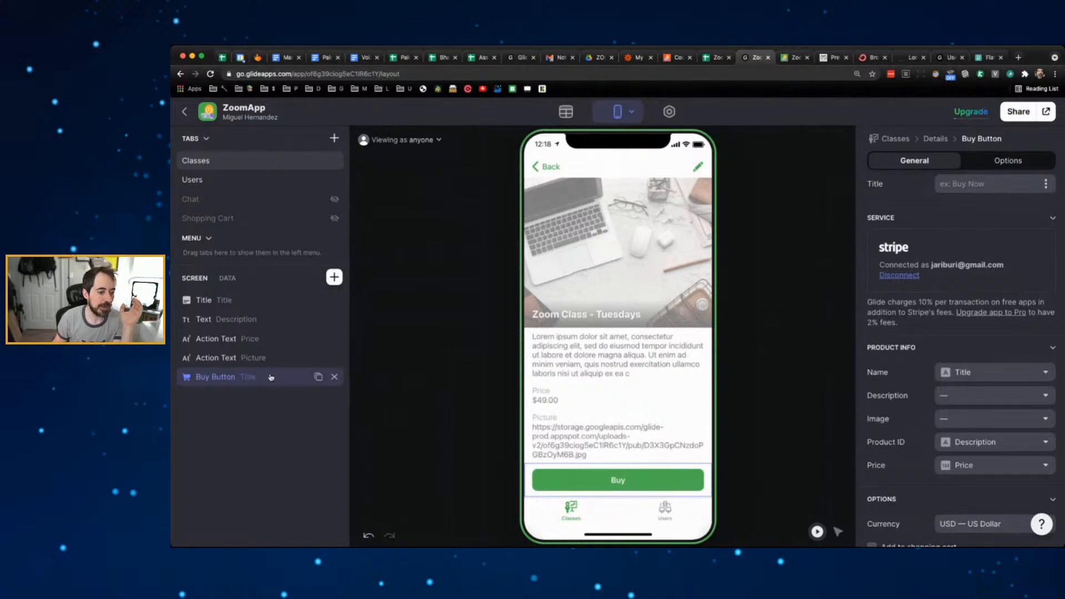
- Move the buy button just below the title and relabel it 'REGISTER NOW'
left_click_drag(270, 377, 274, 319)
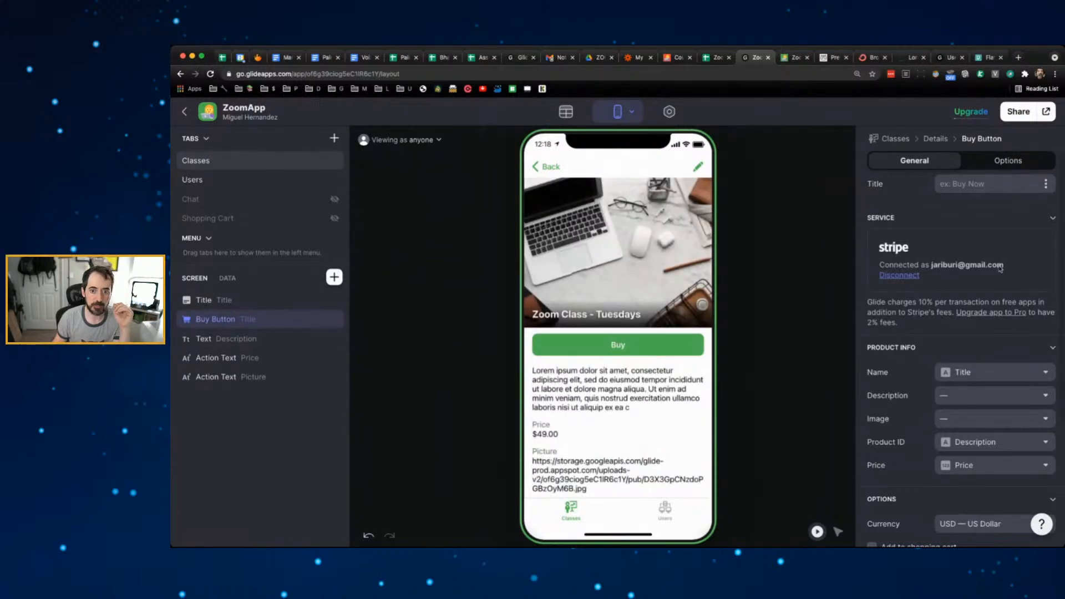
left_click(967, 183)
type("BUY NOW")
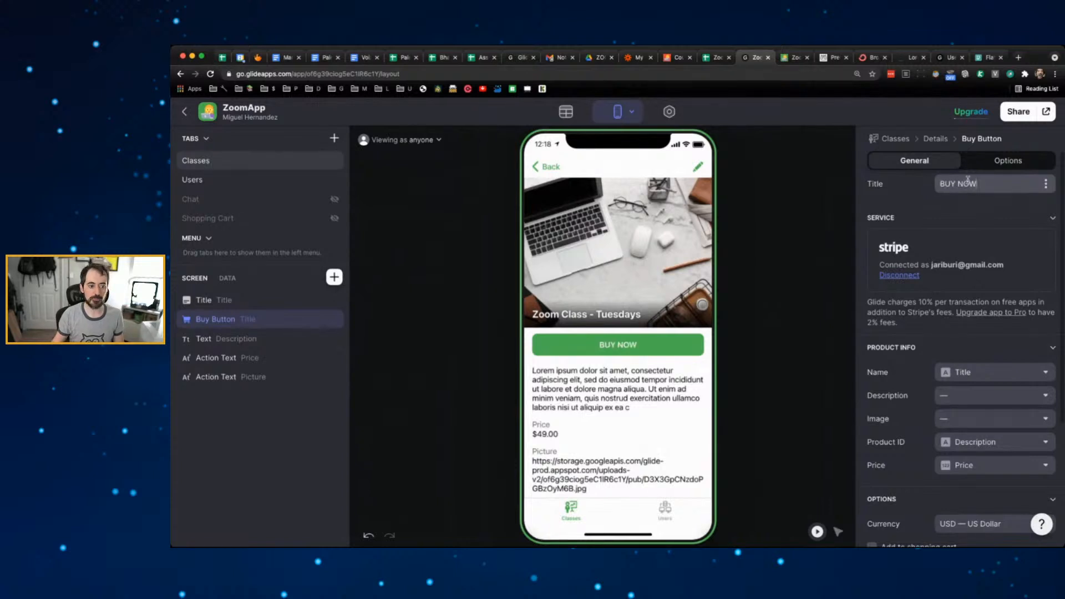
key("ctrl+a")
type("RES")
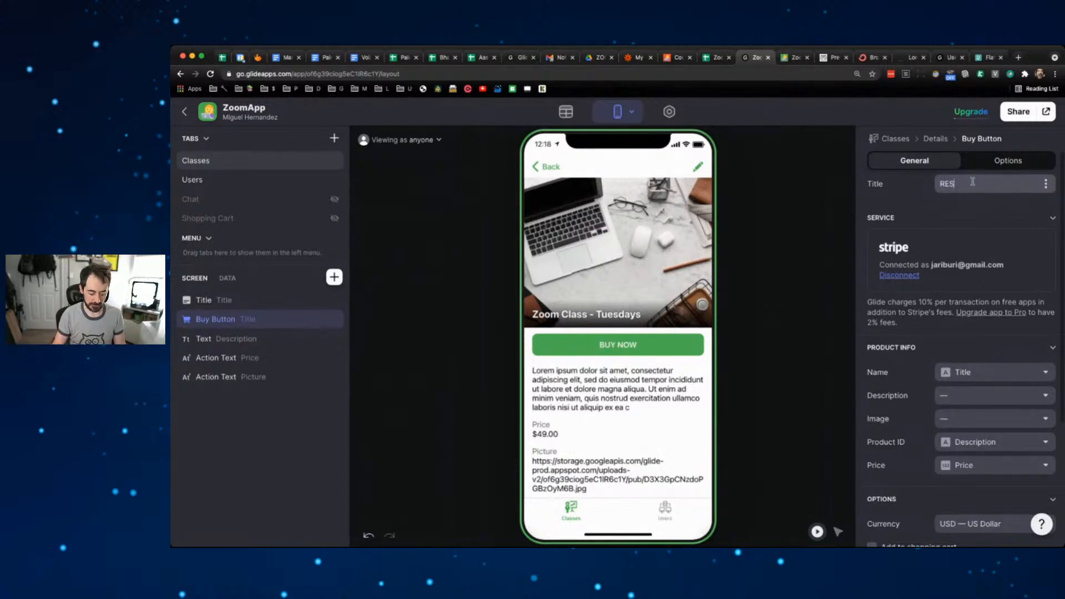
key("BackSpace")
type("GISTER")
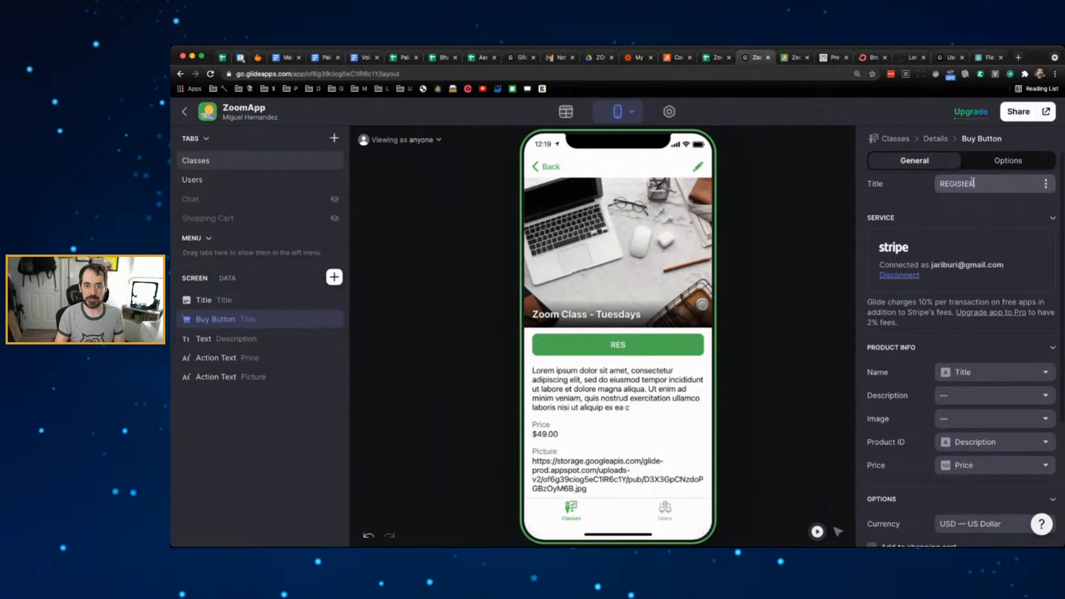
type(" NOW")
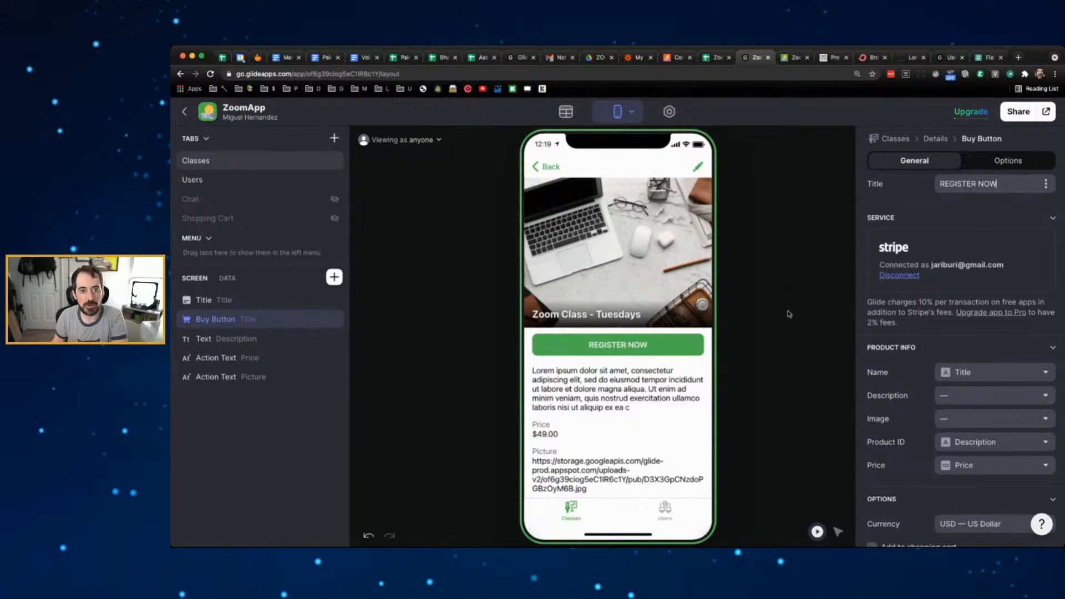
- Open the Stripe website in a new browser tab
left_click(1020, 58)
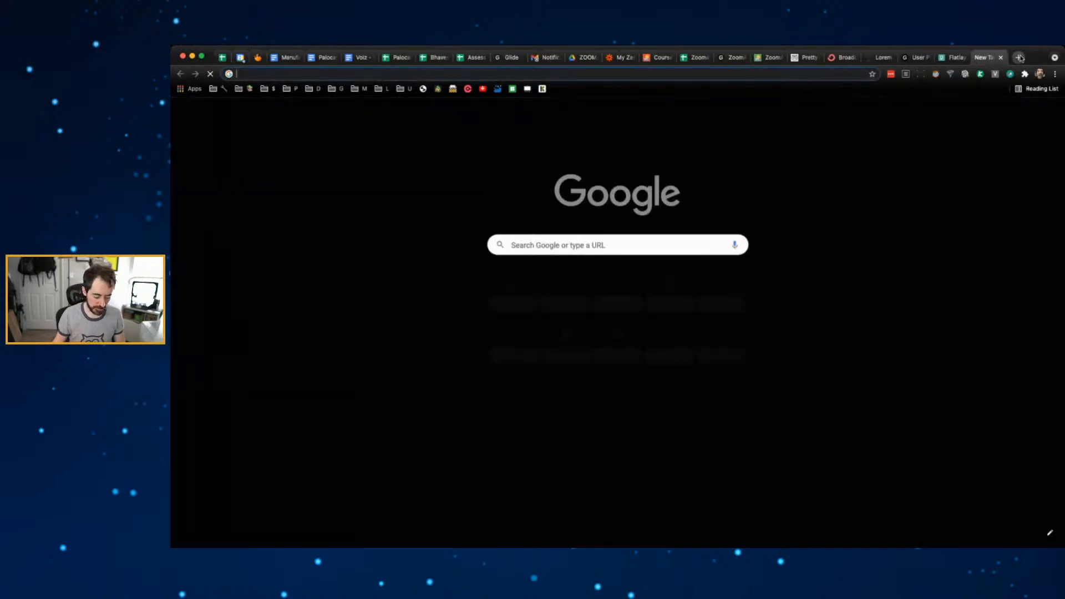
type("stripe")
key("Return")
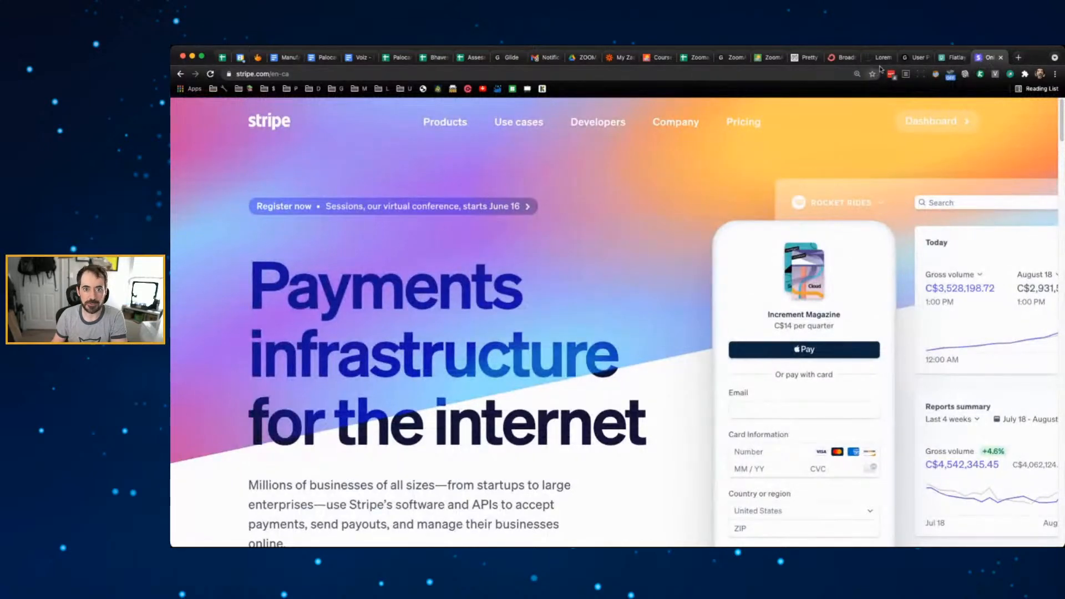
left_click(916, 58)
- Glance at the Lorem ipsum page, then return to the Glide ZoomApp editor
left_click(882, 58)
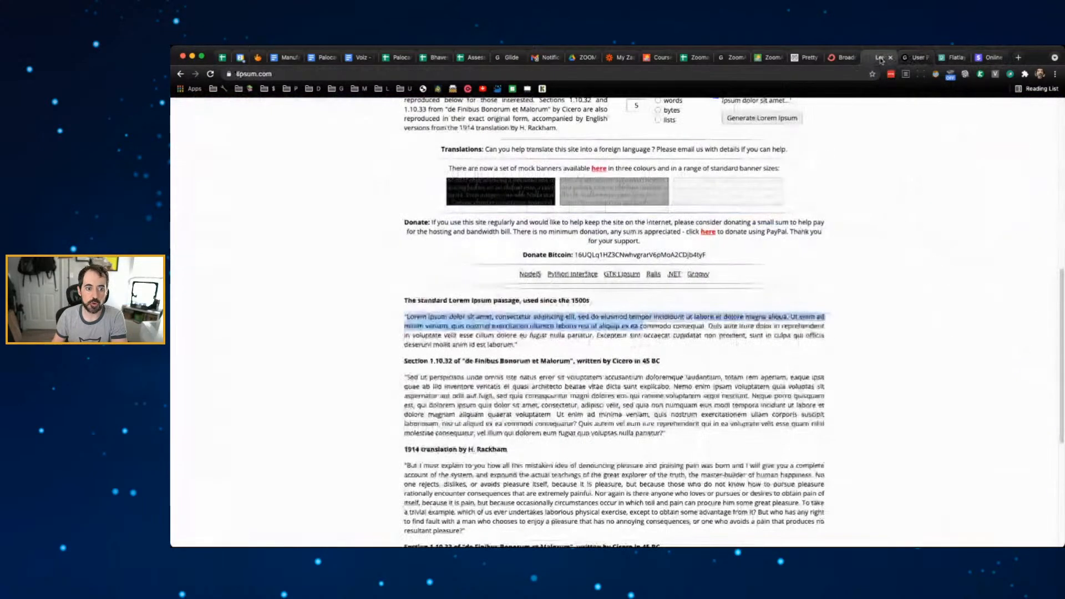
left_click(731, 58)
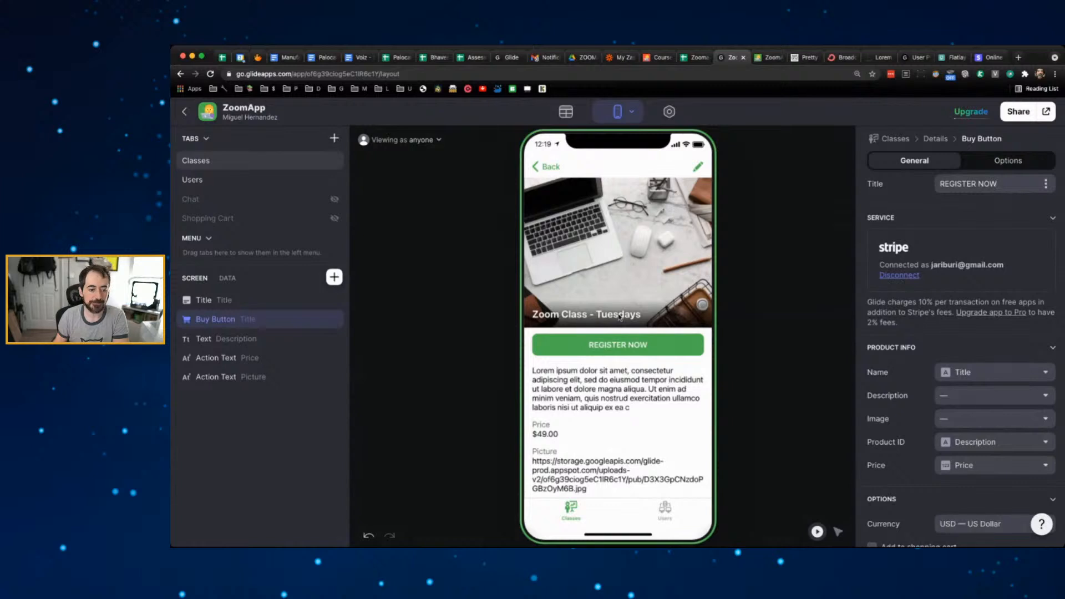
- Preview the Wednesdays and Fridays class details, going back to the class list each time
left_click(559, 171)
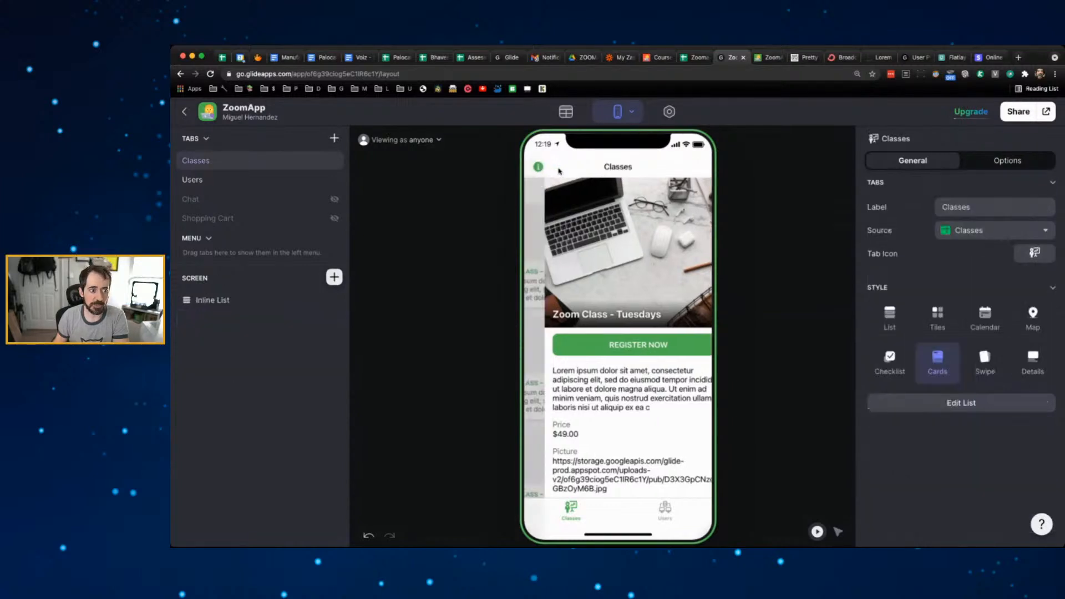
left_click(636, 345)
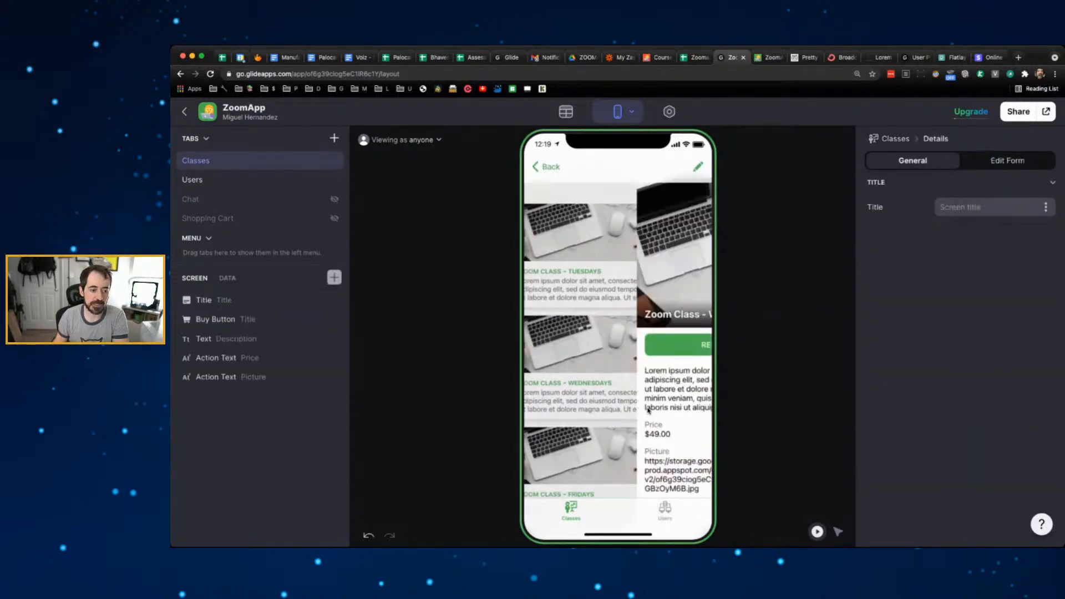
left_click(548, 171)
left_click(654, 456)
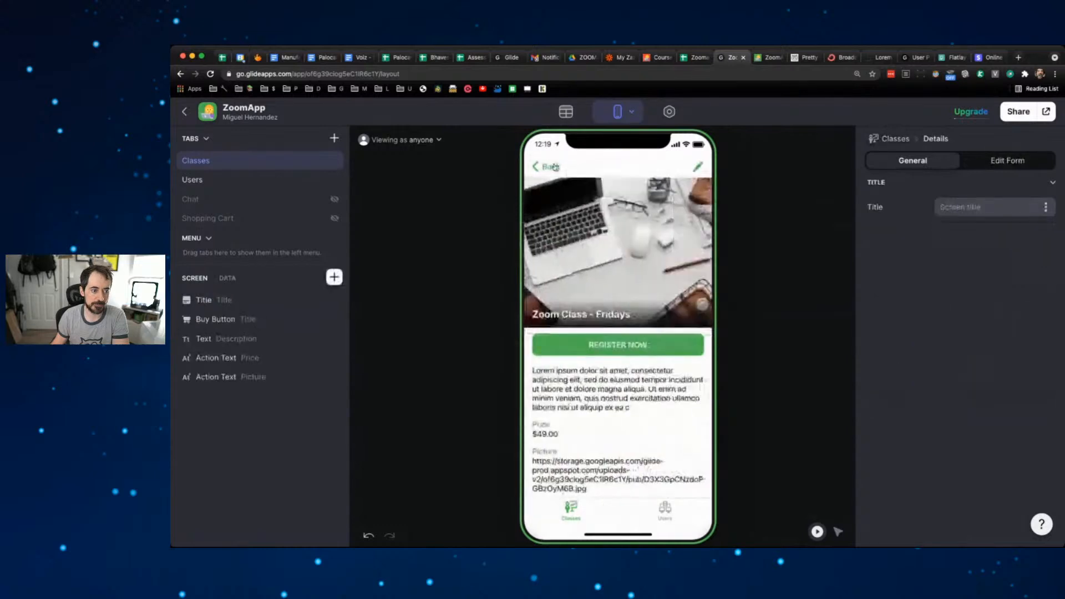
left_click(548, 171)
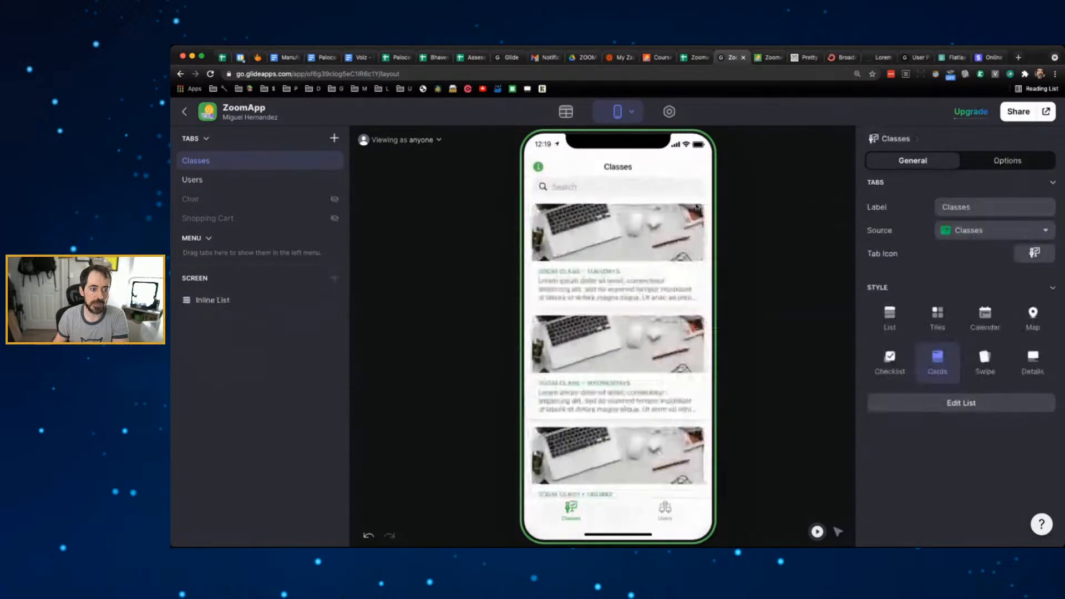
- Open the Tuesdays class and start, then cancel, a test checkout
left_click(605, 232)
left_click(654, 346)
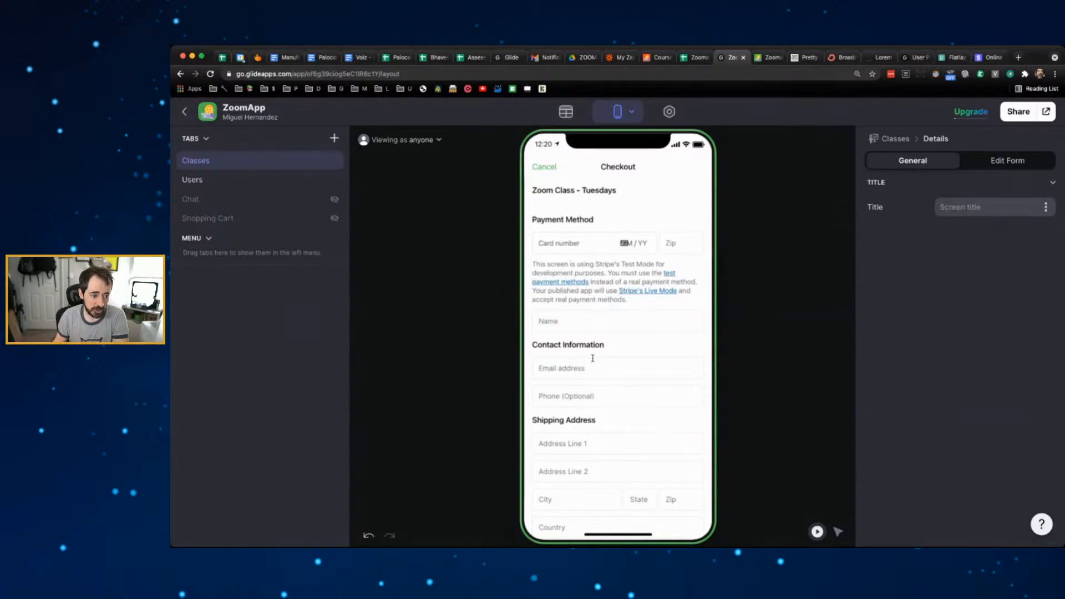
left_click(542, 166)
- In selection mode, select the REGISTER NOW button and scroll its payment settings
left_click(838, 531)
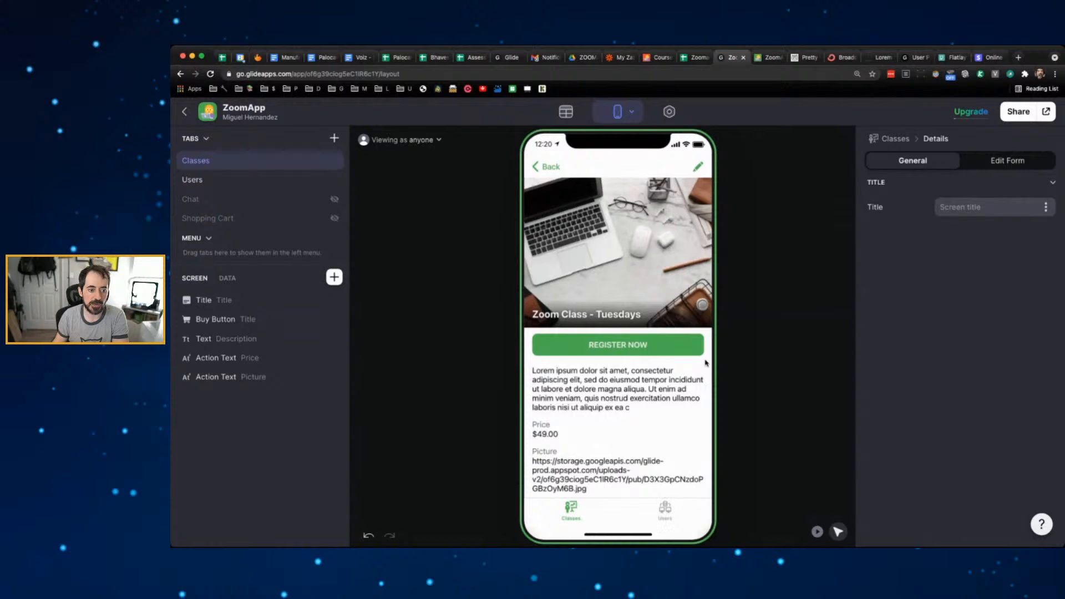
left_click(647, 350)
scroll(943, 361, "down", 5)
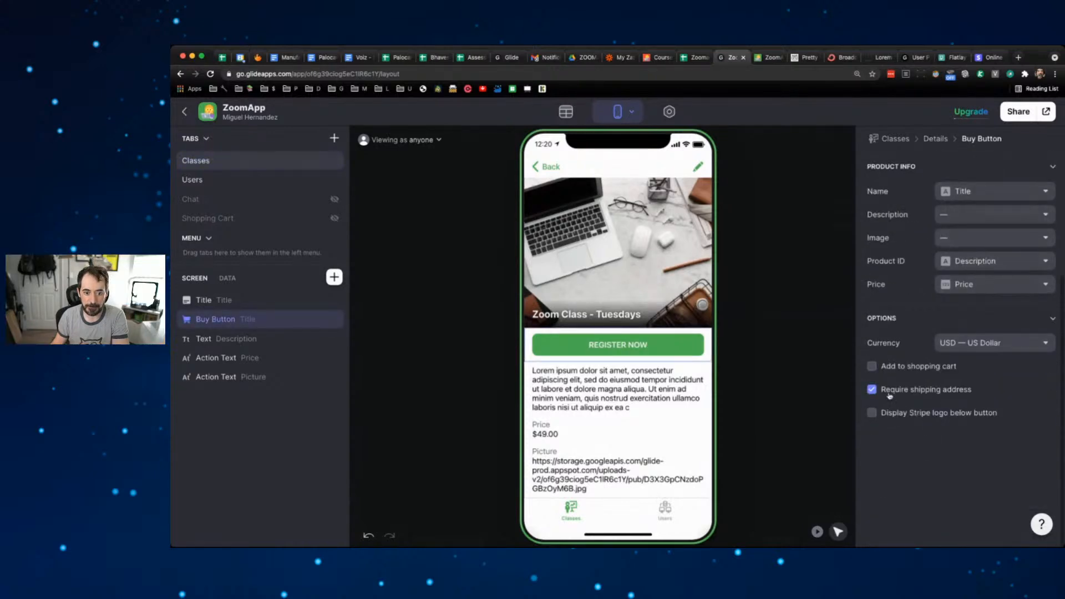
- Turn off Require shipping address and keep USD as the checkout currency
left_click(875, 390)
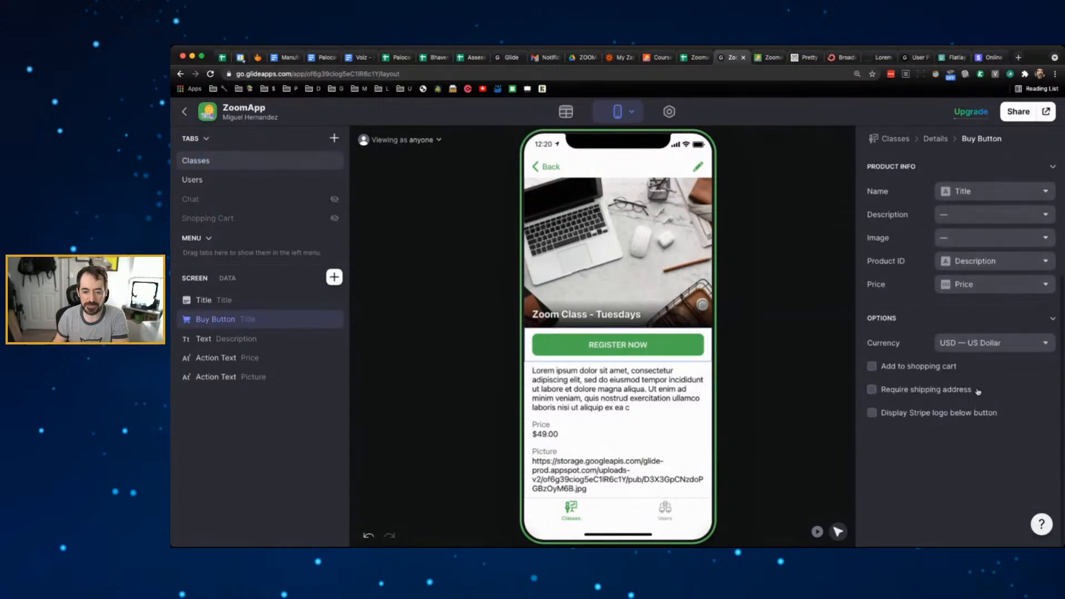
left_click(1015, 343)
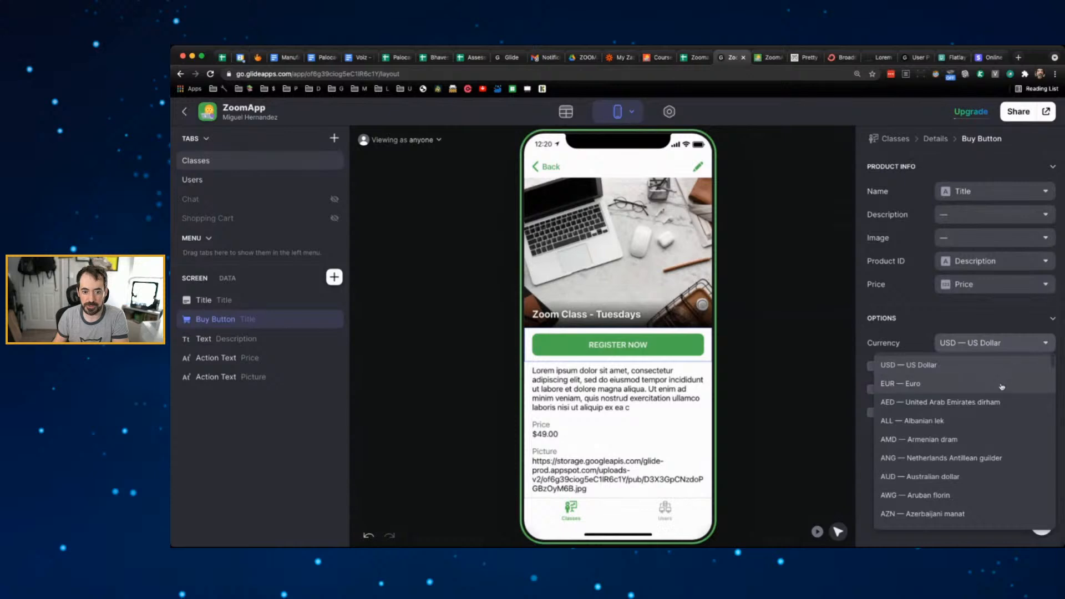
left_click(912, 317)
left_click(912, 318)
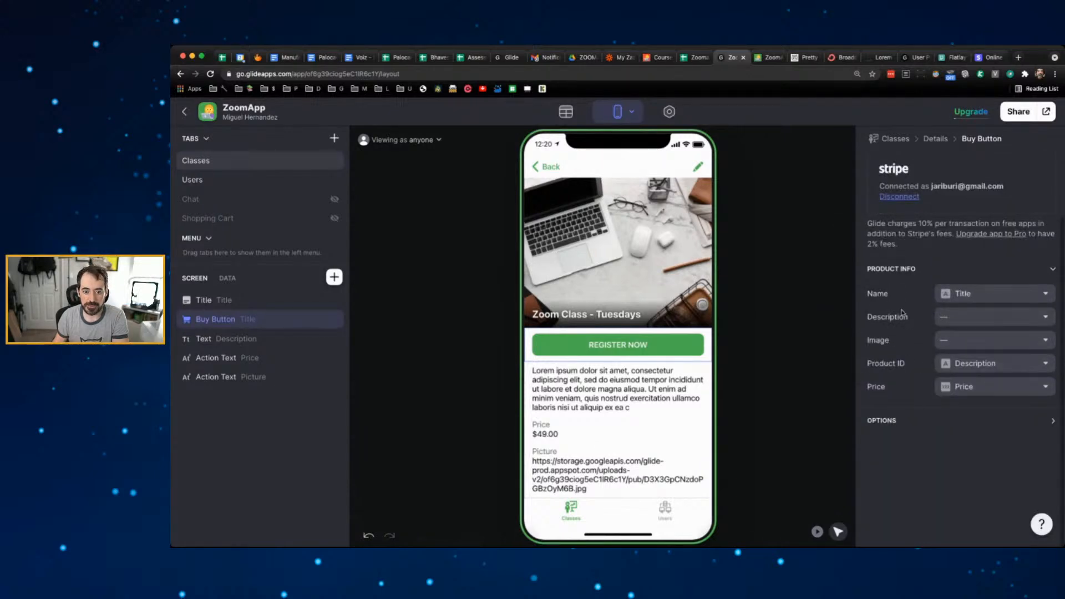
- Map the product description to the Description column and the image to Picture
left_click(979, 318)
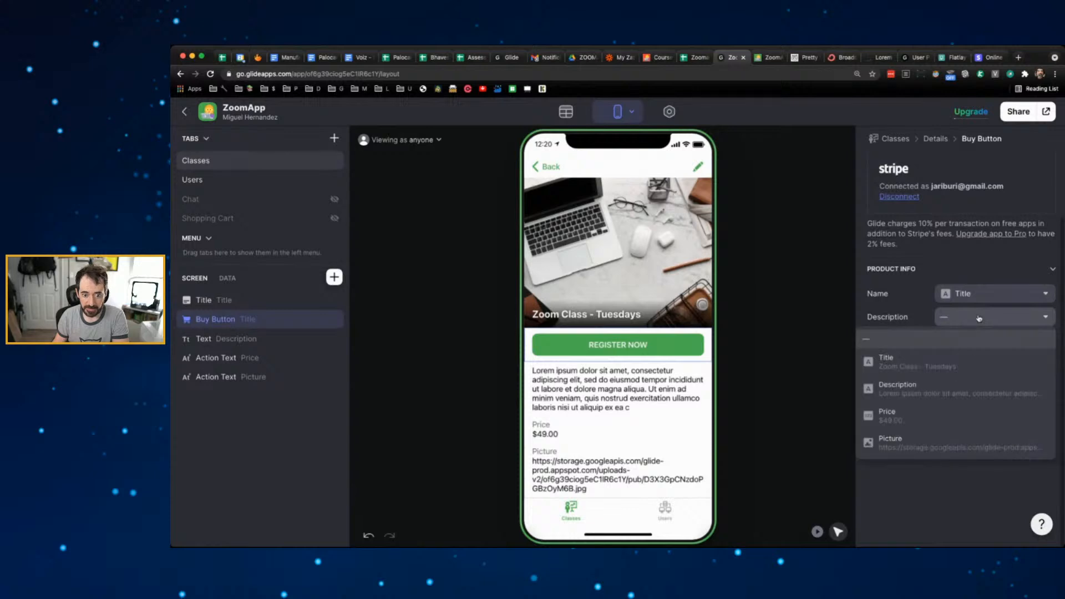
left_click(960, 388)
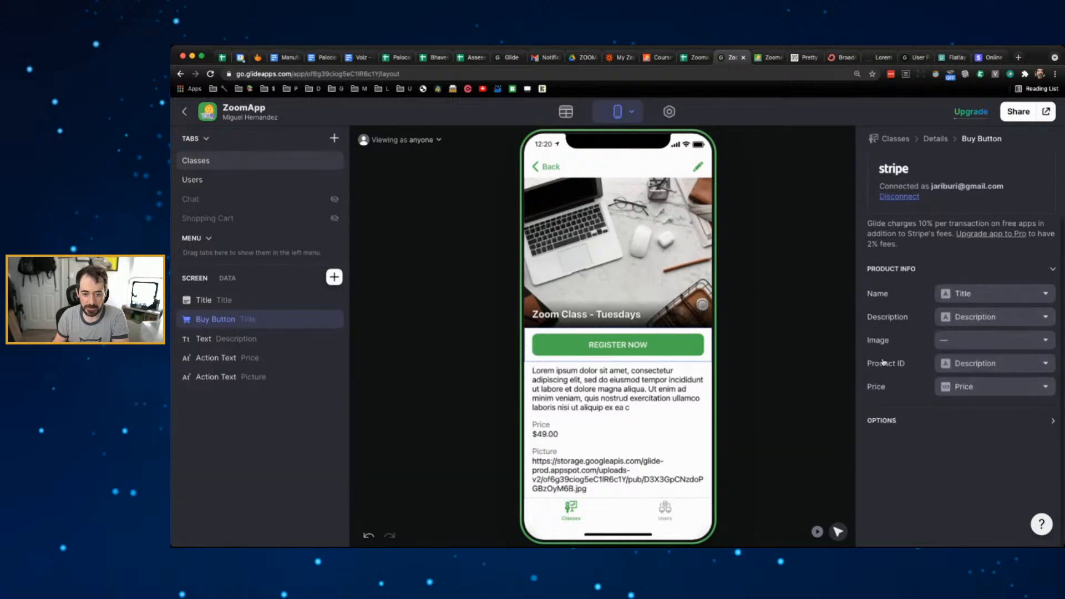
left_click(963, 339)
left_click(953, 456)
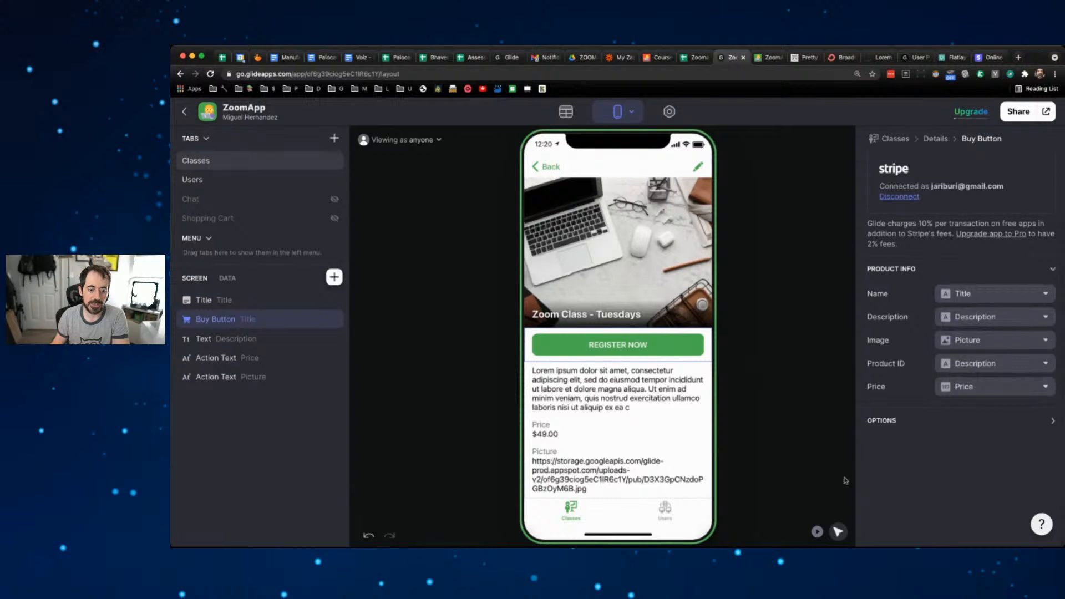
- Switch the preview to play mode and start a Tuesdays test checkout
left_click(763, 384)
left_click(817, 531)
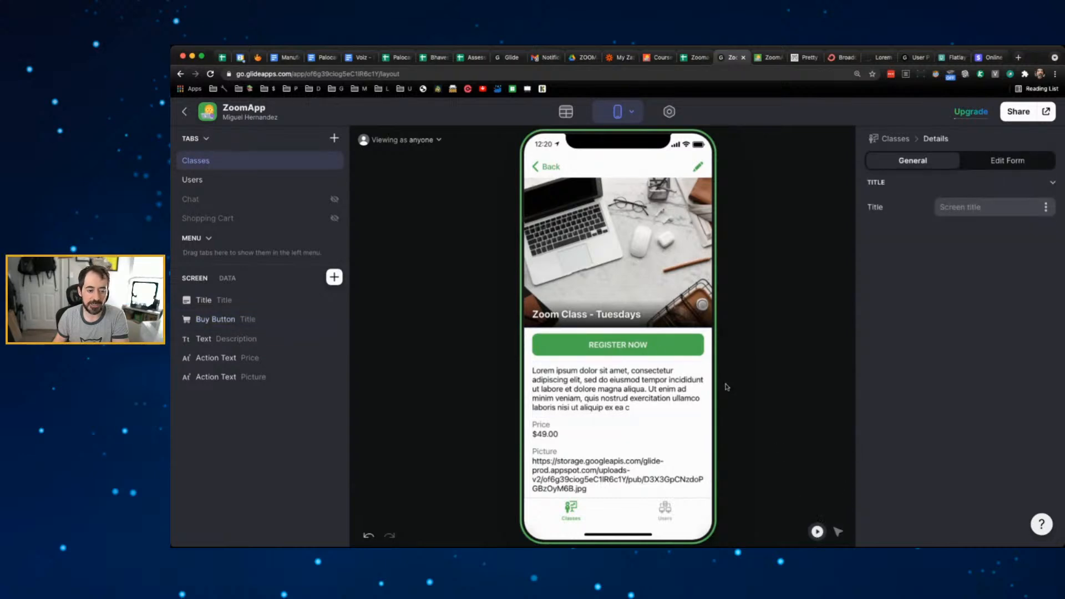
left_click(653, 346)
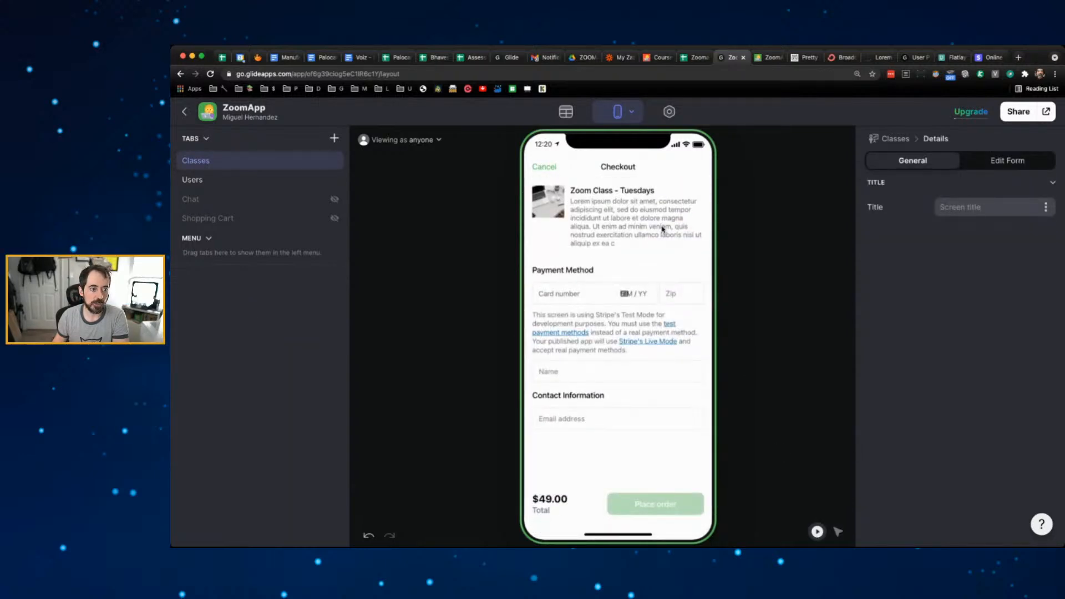
- Cancel the test checkout after seeing the class photo, description and $49.00 total
left_click(551, 171)
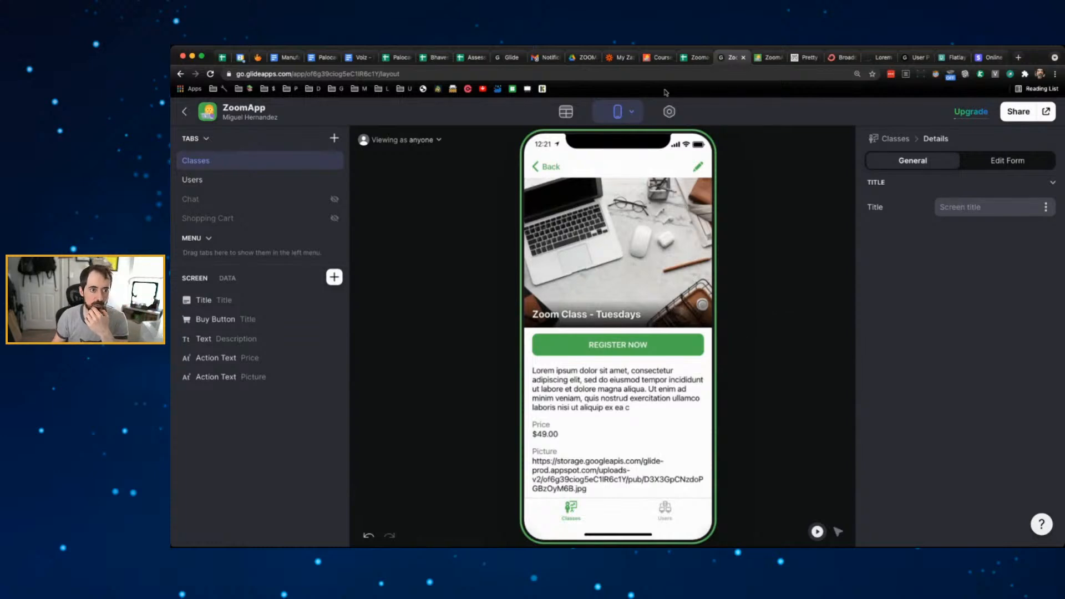
- Scroll through the CourseApp example's lessons, then switch to the Zoomapp spreadsheet's Classes sheet
left_click(660, 59)
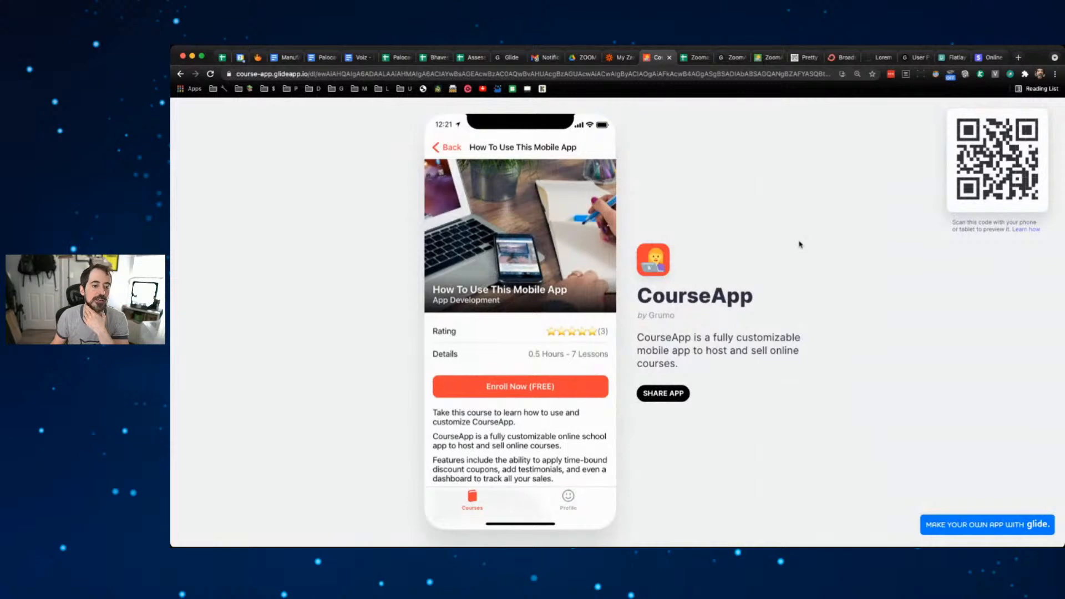
scroll(536, 289, "down", 10)
scroll(535, 290, "up", 2)
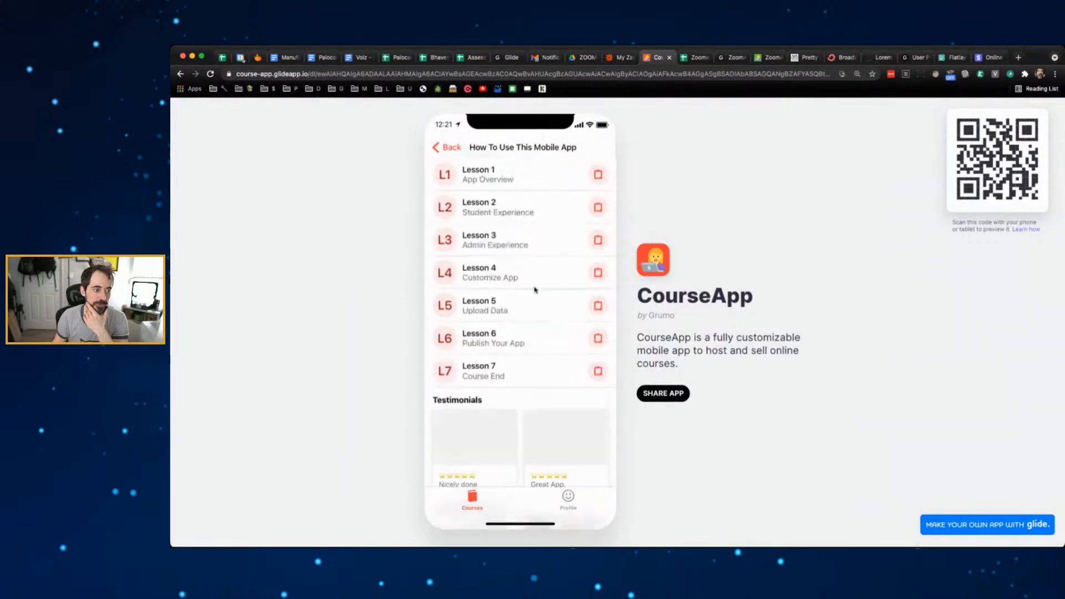
scroll(534, 285, "up", 5)
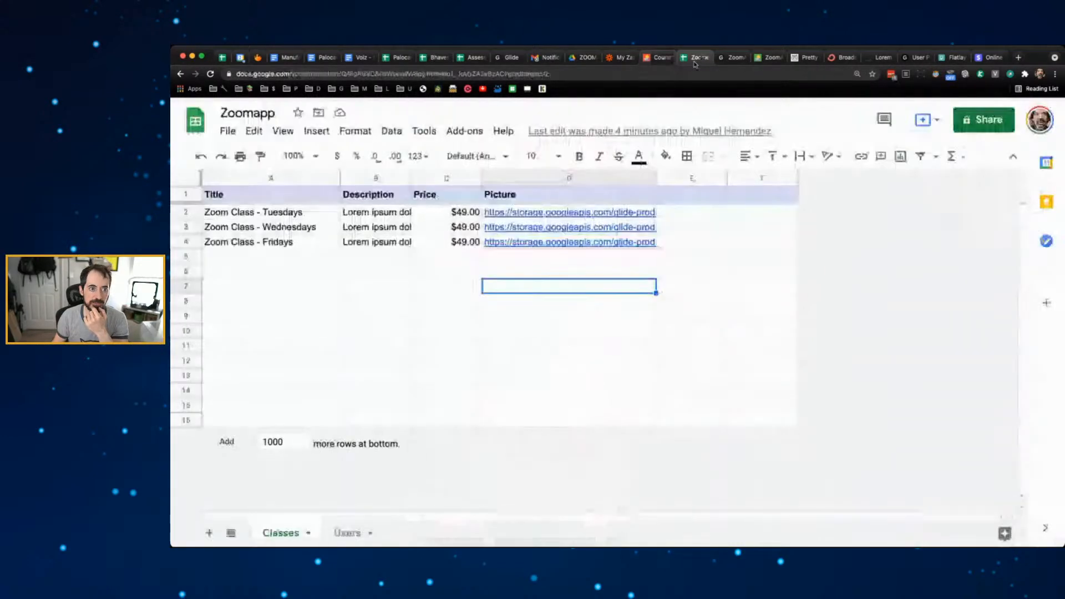
left_click(697, 59)
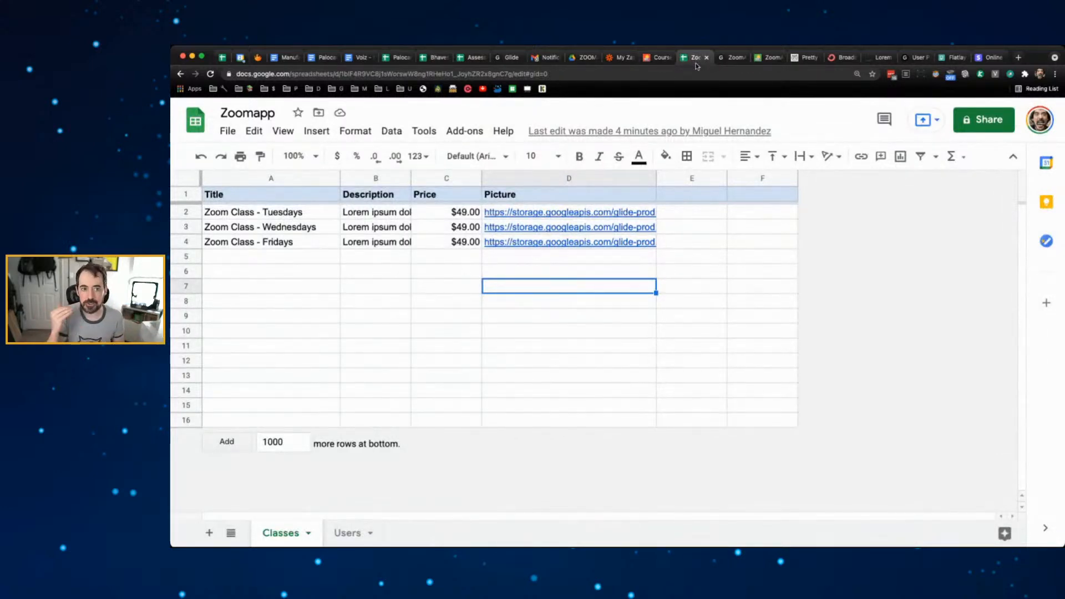
- Add a 'Video' header in cell E1 of the Classes sheet and open a new browser tab
left_click(734, 58)
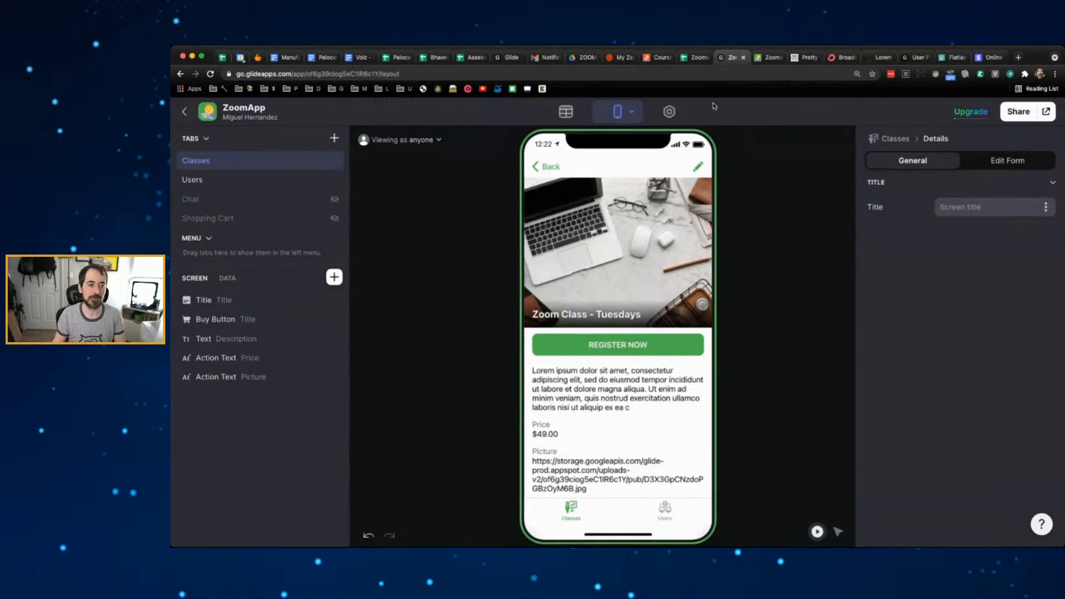
left_click(698, 58)
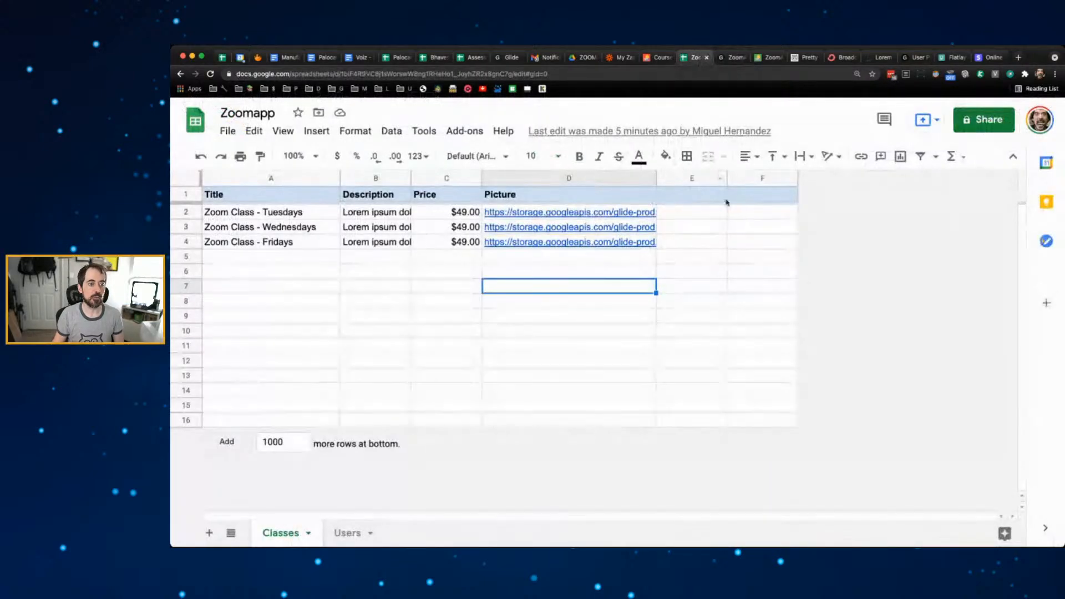
left_click(692, 194)
type("Vid")
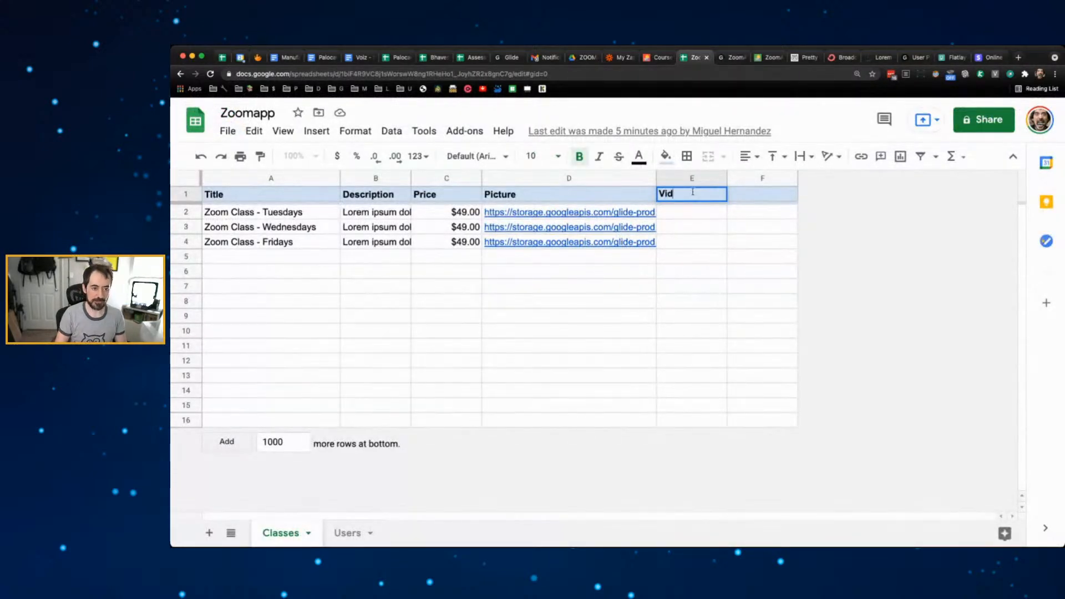
type("eo")
left_click(713, 244)
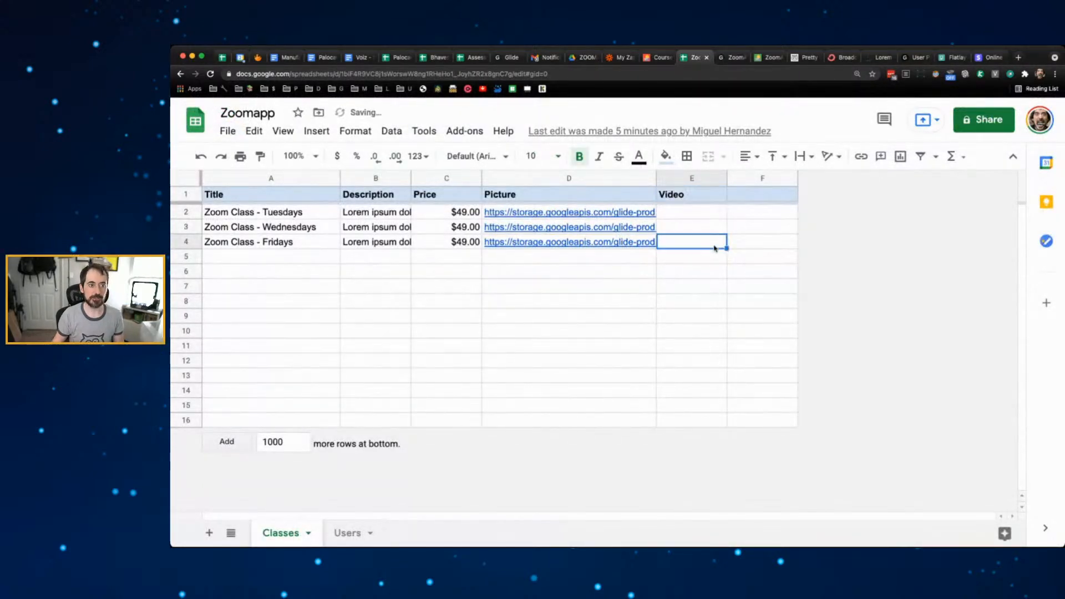
left_click(1019, 58)
- Load youtube.com and open the video on the incredible logistics of grocery stores
type("you")
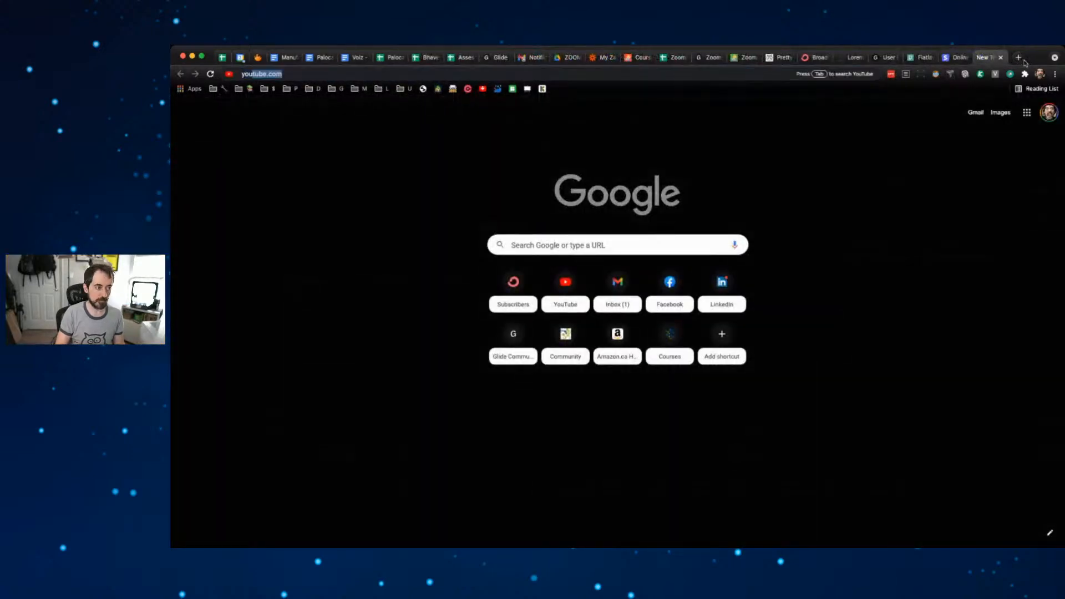
key("Return")
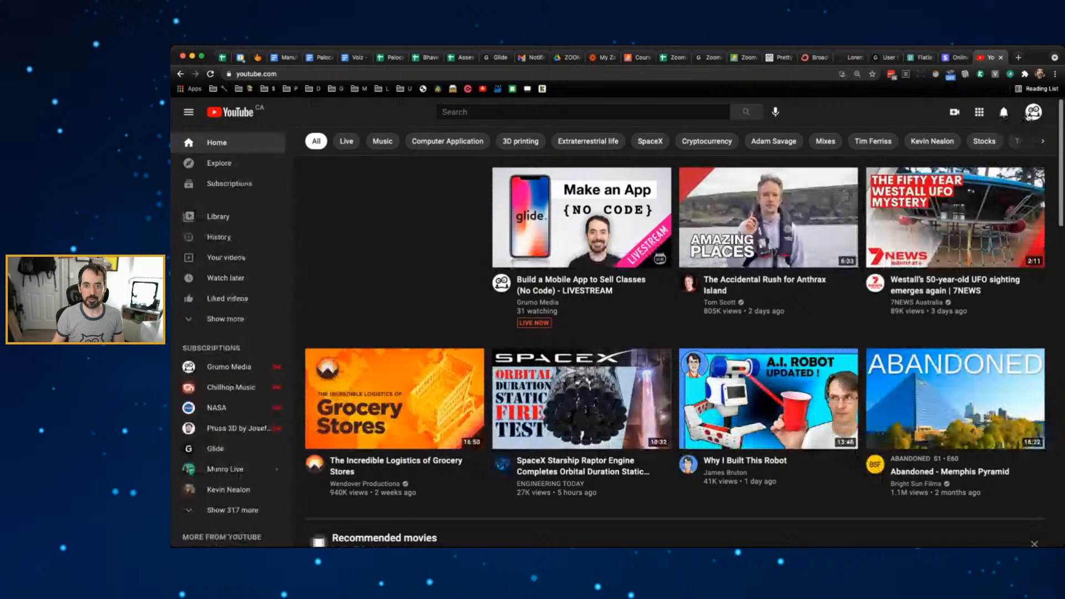
left_click(1033, 112)
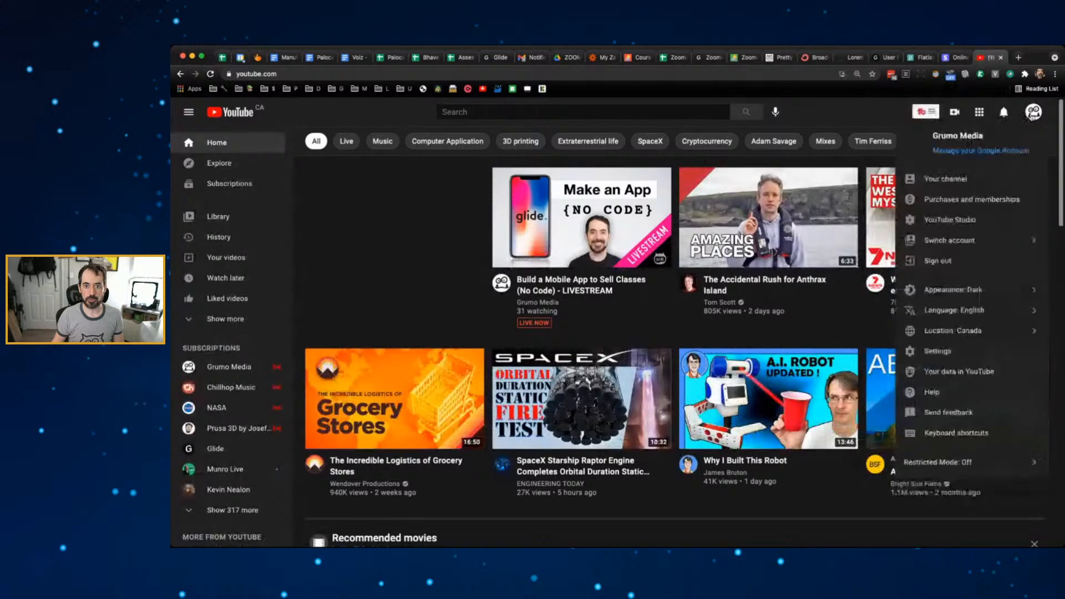
left_click(846, 106)
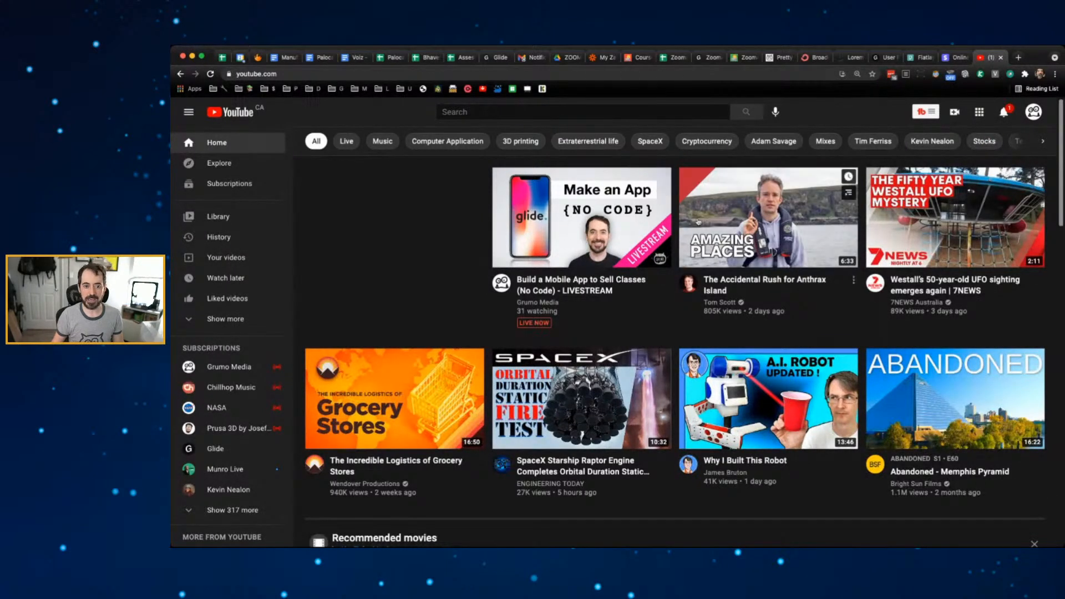
left_click(393, 383)
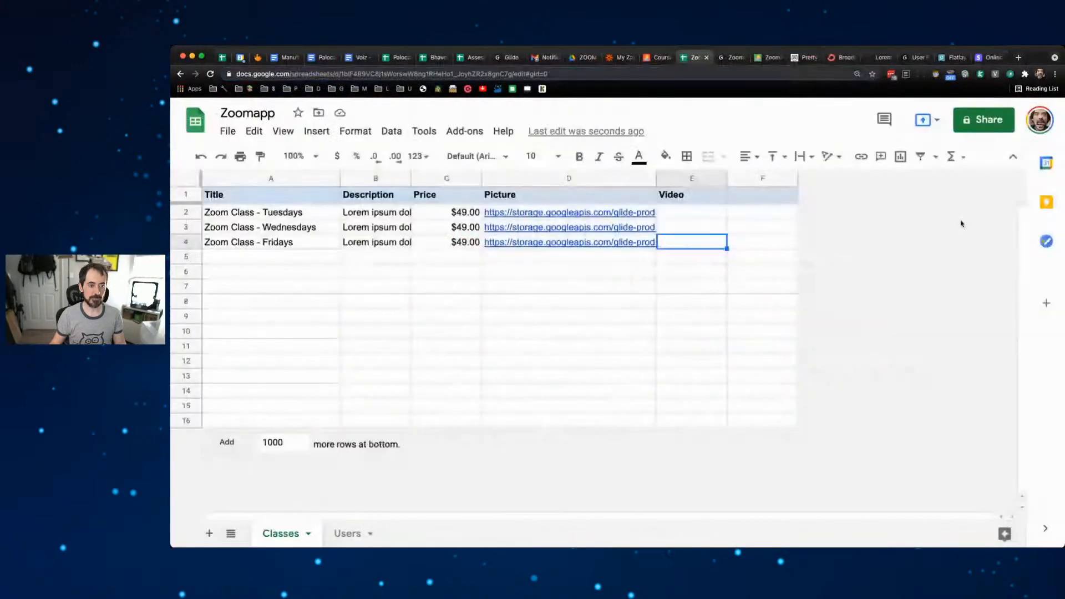
- Paste the YouTube URL into the Tuesday class's Video cell E2, then return to Glide
left_click(691, 212)
type("https://www.youtube.com/watch?v=BNpk_OGEGIA")
left_click(718, 272)
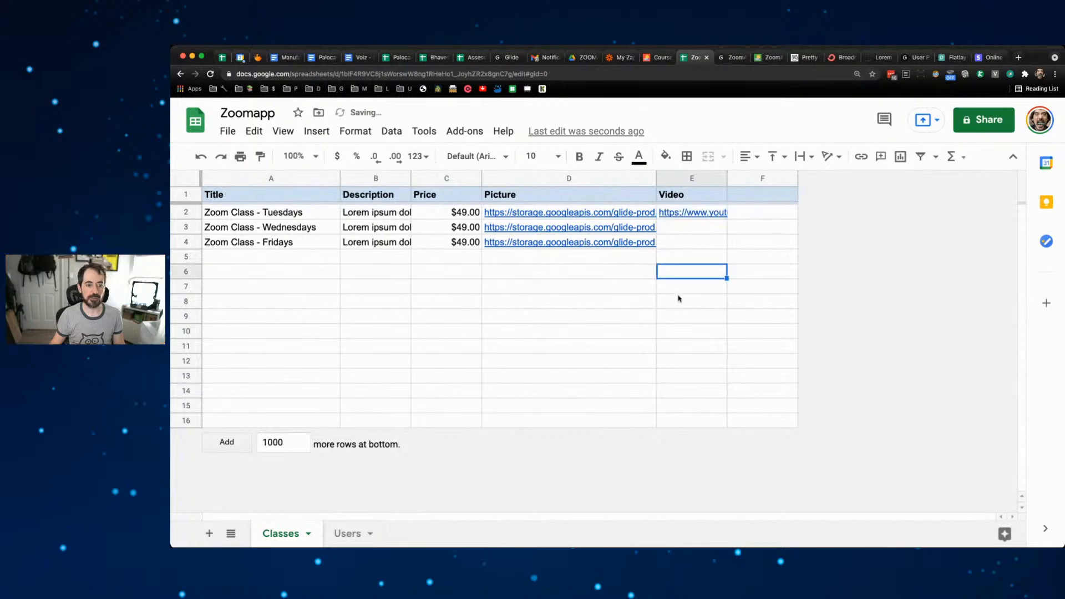
mouse_move(701, 217)
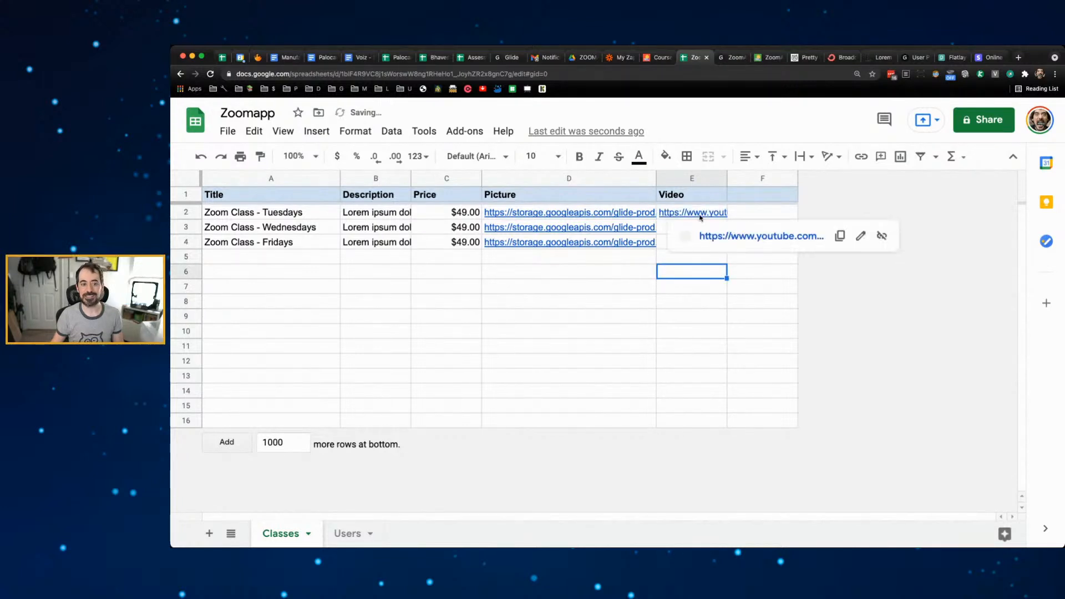
left_click(738, 212)
left_click(732, 57)
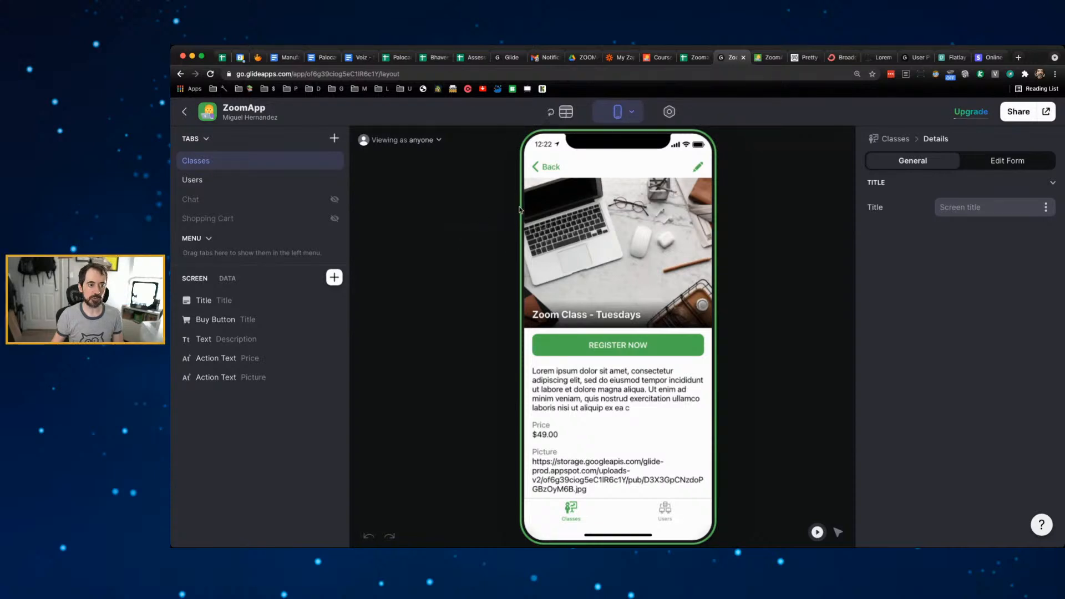
- Add a Video component to the Tuesdays details screen and drag it above the Title
left_click(565, 112)
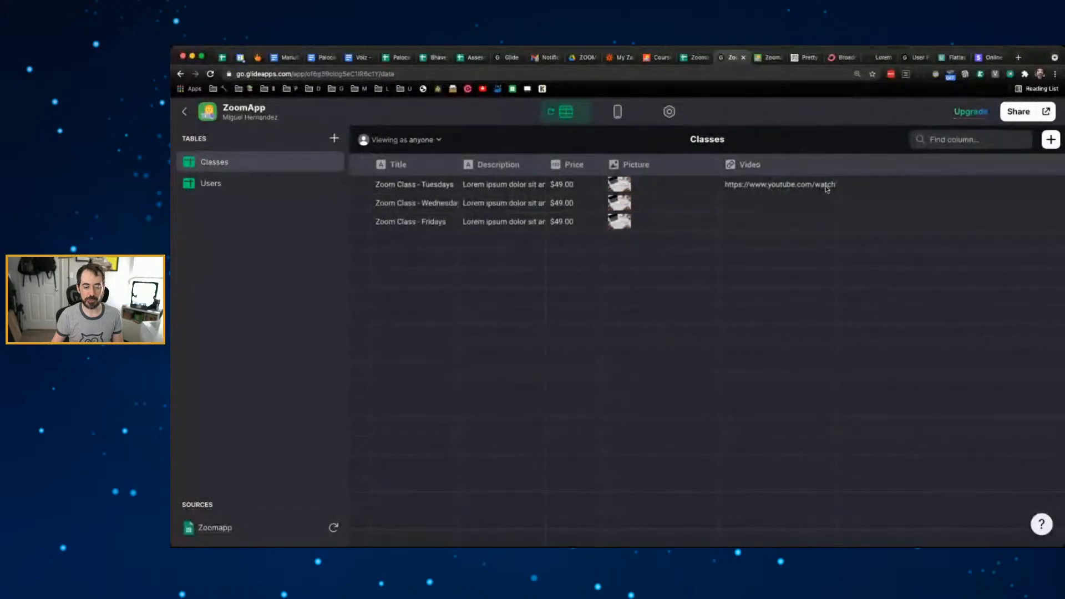
left_click(617, 111)
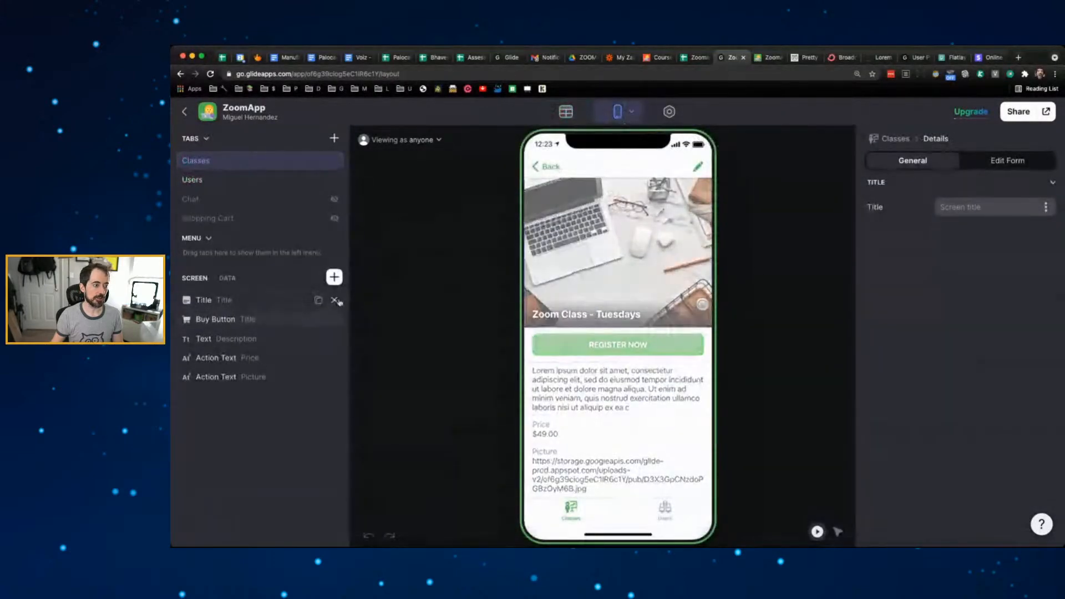
left_click(334, 277)
type("V")
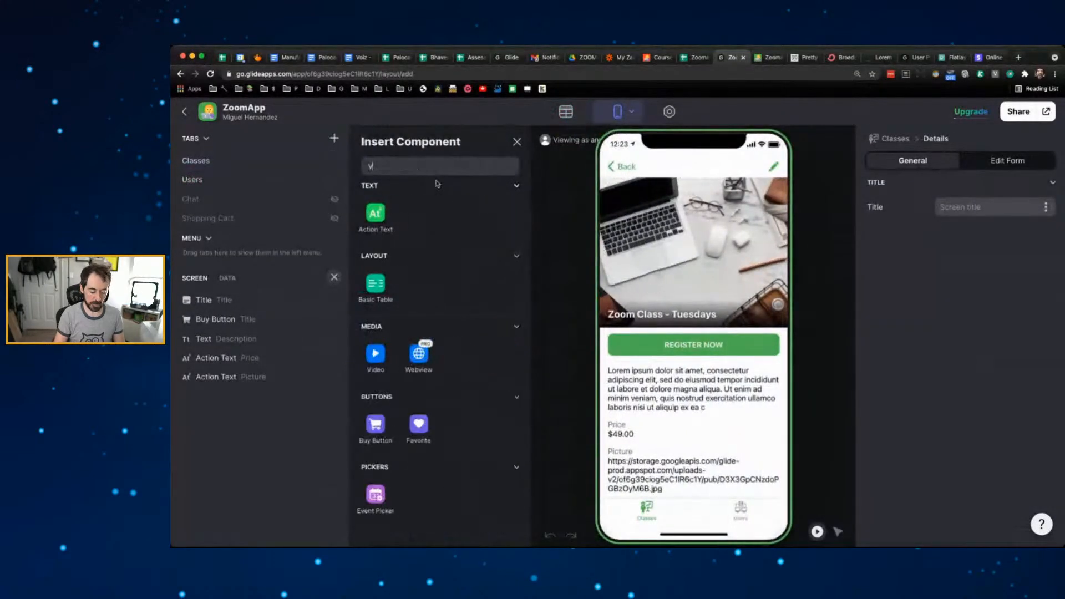
type("ideo")
left_click(375, 216)
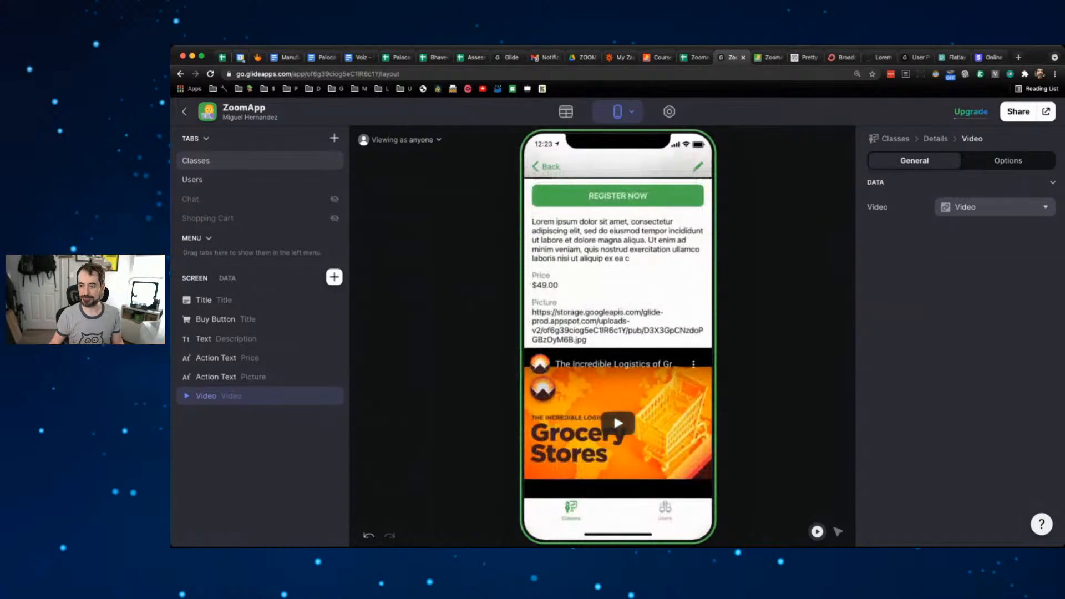
left_click_drag(204, 396, 230, 293)
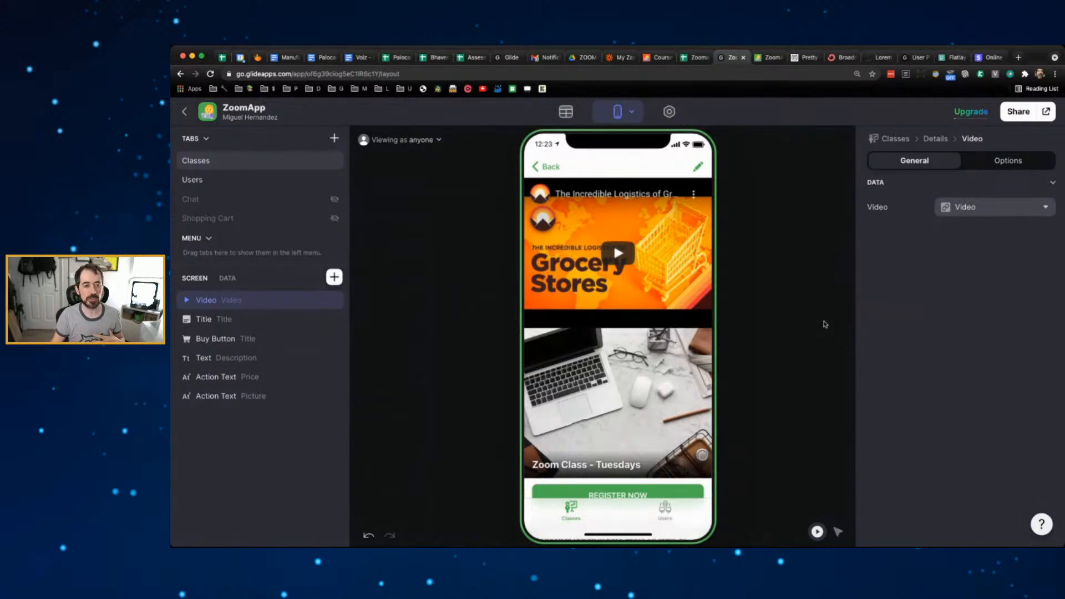
mouse_move(972, 117)
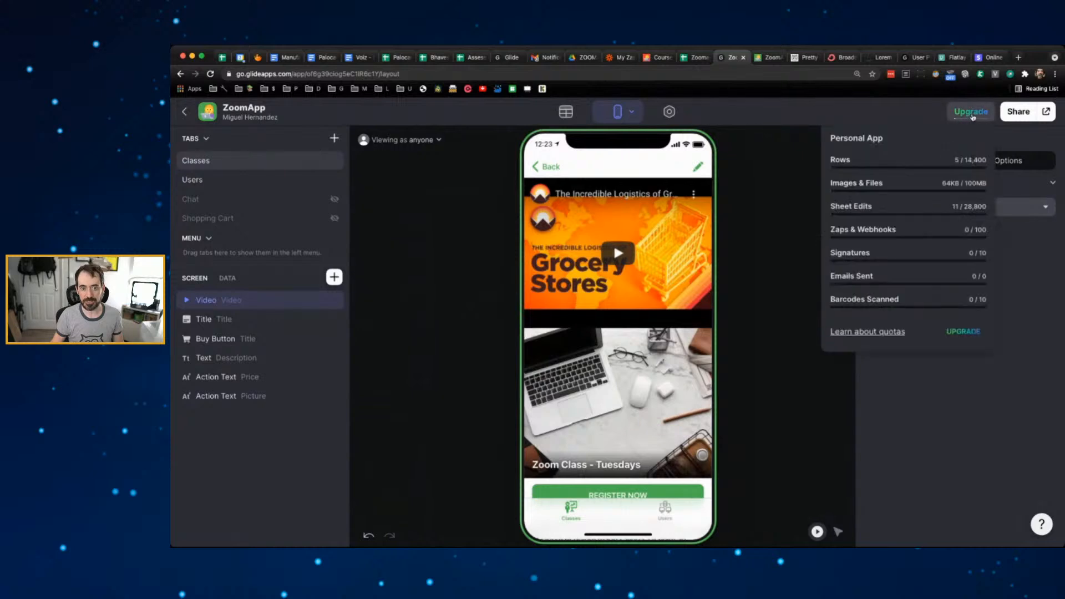
left_click(972, 115)
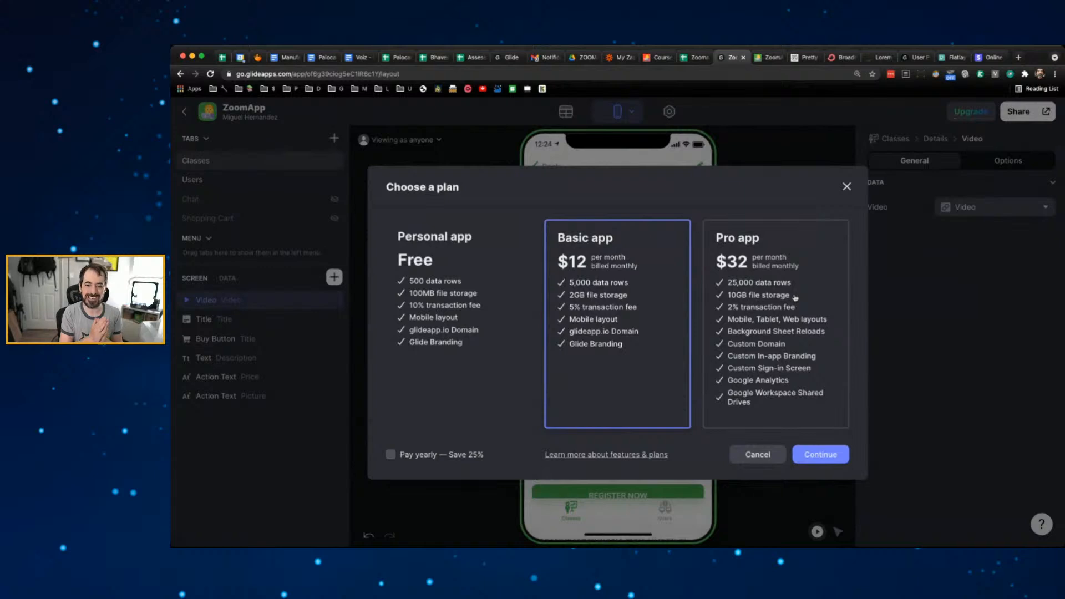
left_click(845, 188)
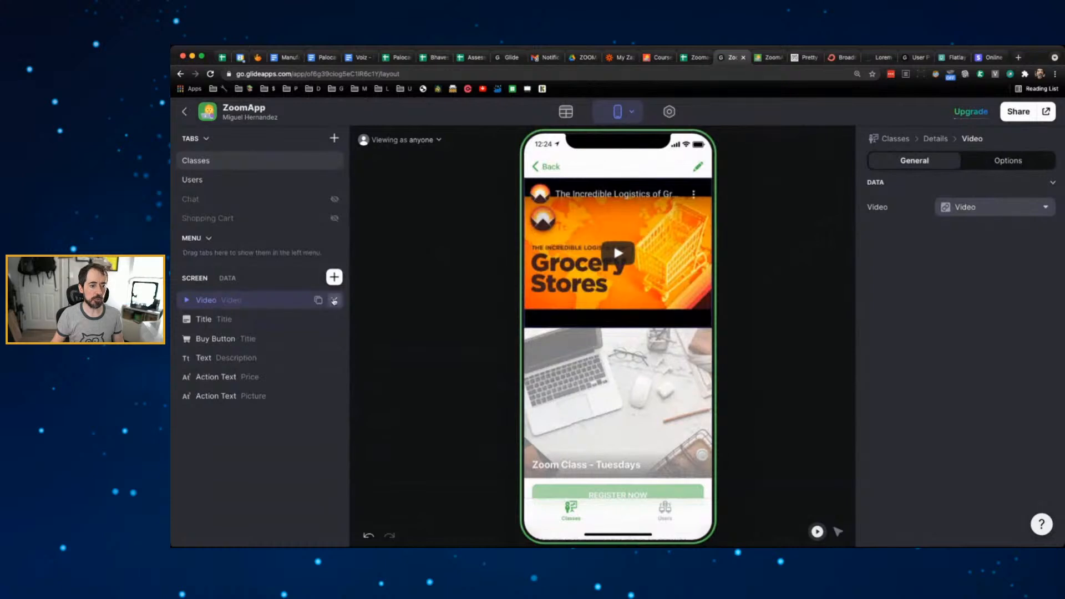
- Delete the Video component from the Tuesdays details screen's component list
left_click(335, 301)
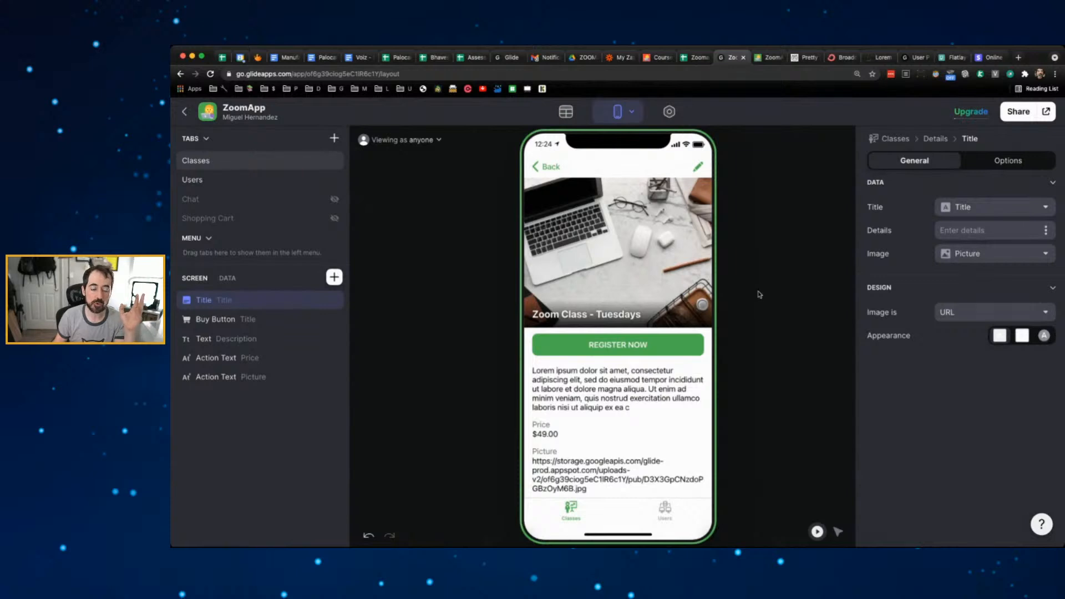
left_click(768, 308)
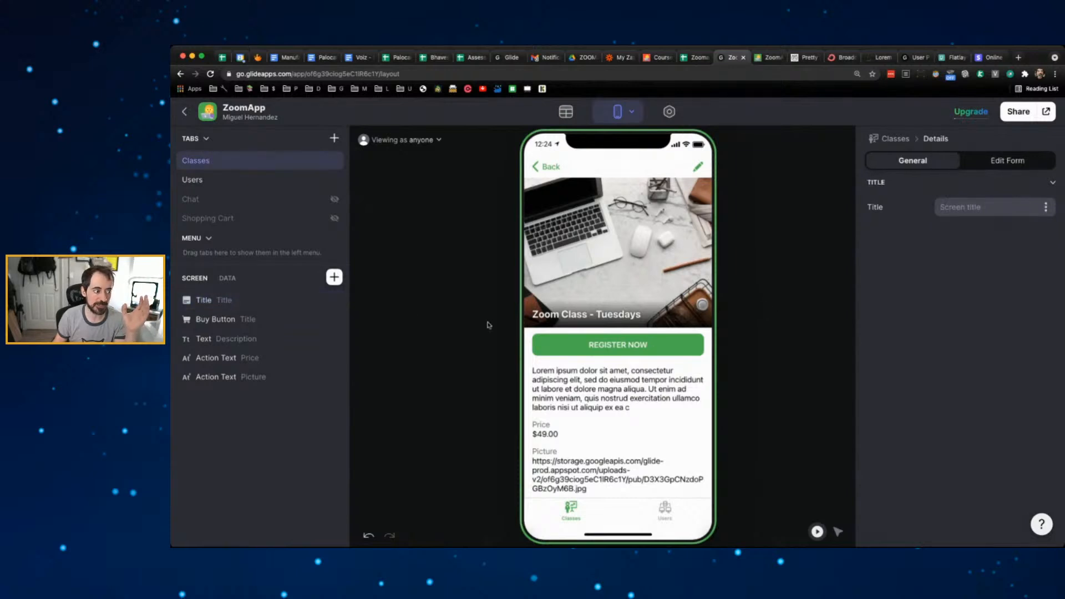
left_click(237, 326)
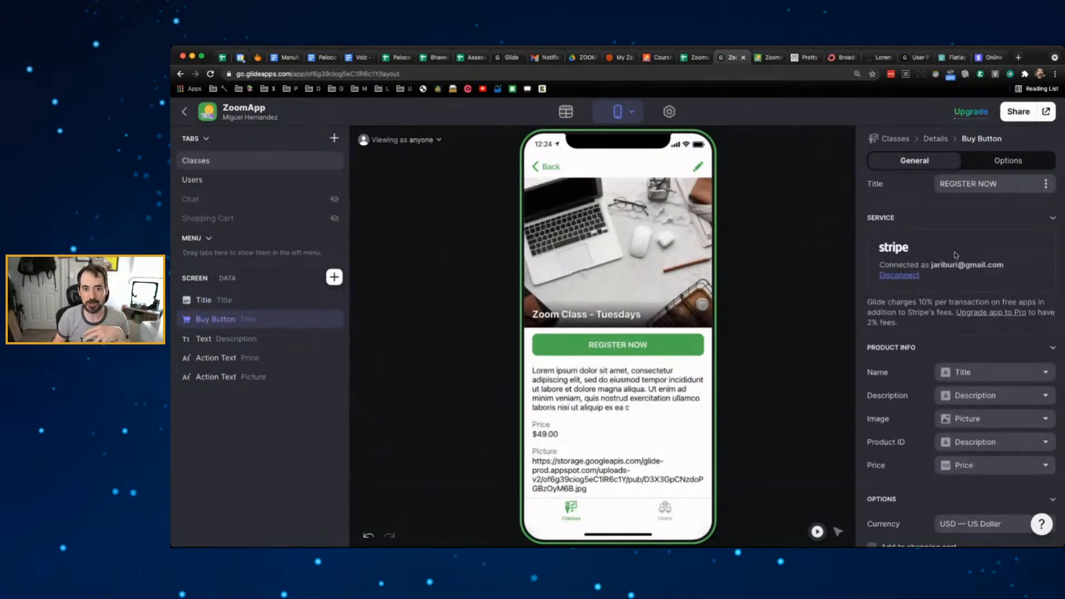
left_click(632, 356)
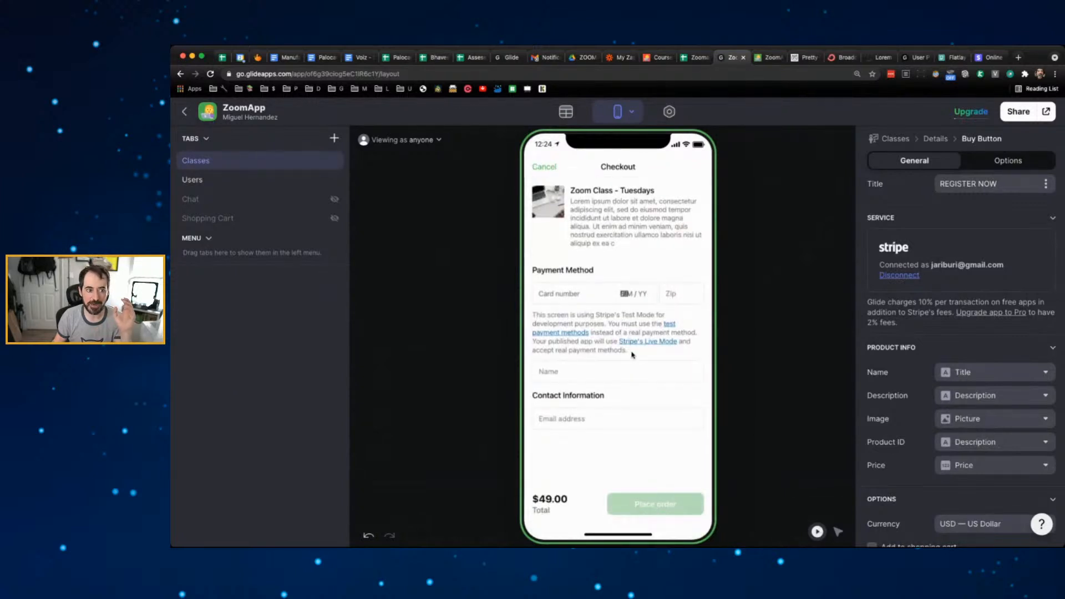
left_click(545, 168)
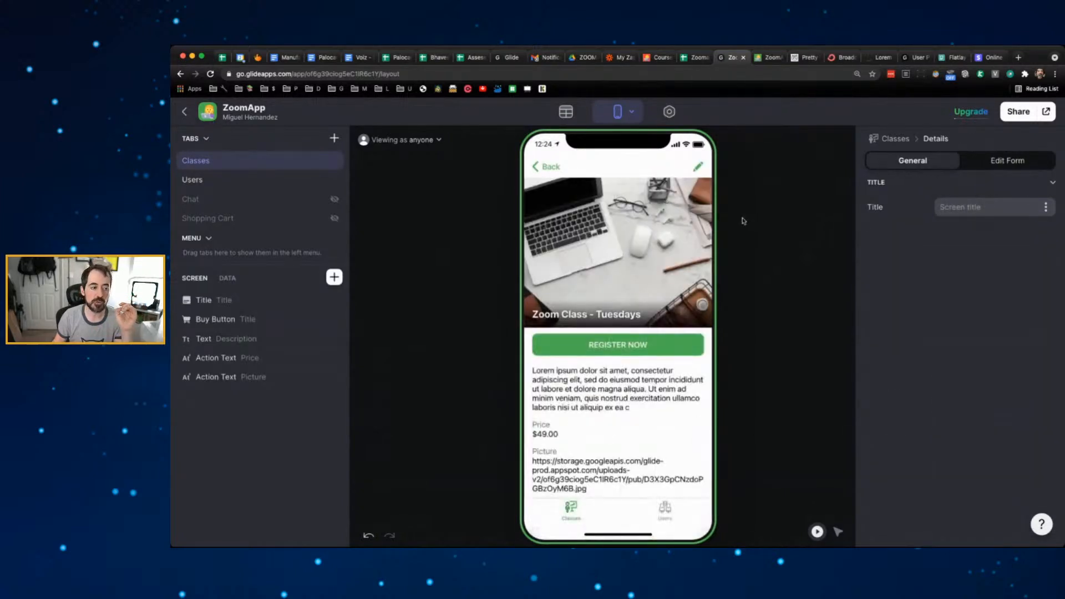
- Add a Button labelled 'Pay with PayPal' and drag it just below the Title
left_click(334, 278)
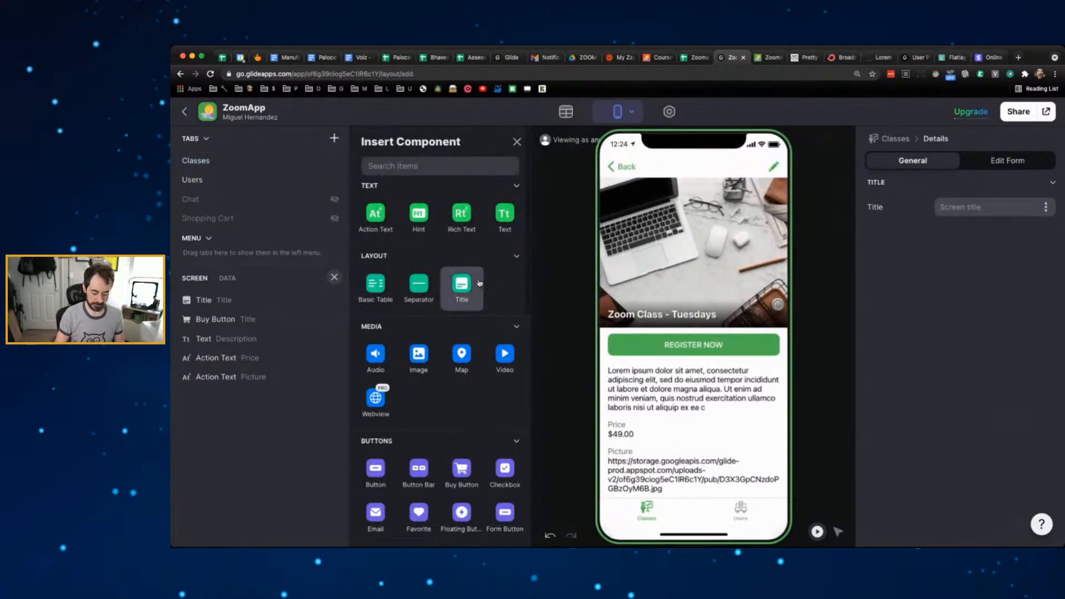
type("button")
left_click(376, 216)
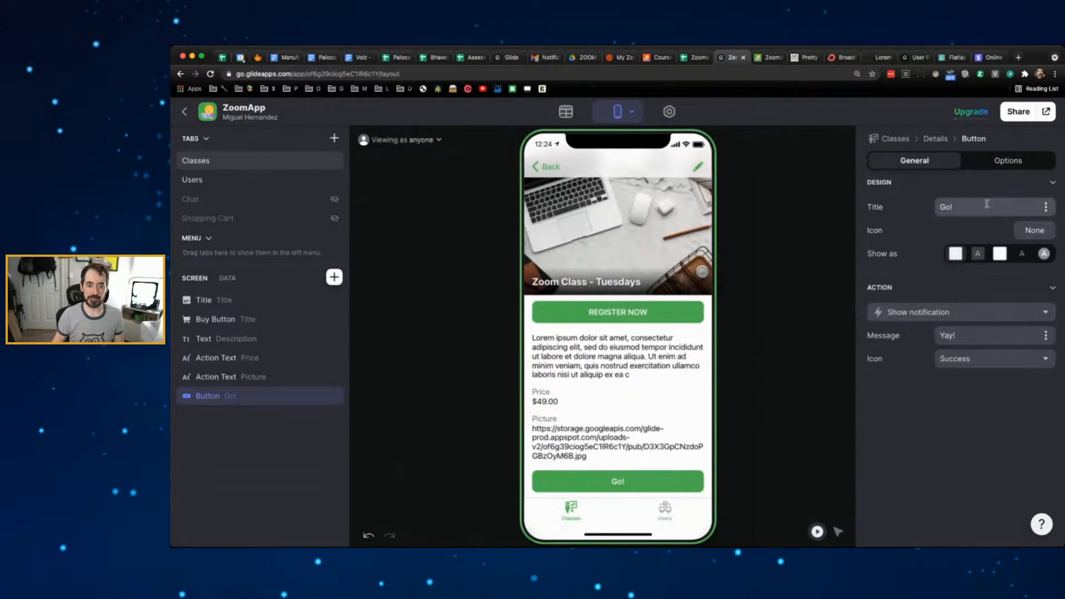
left_click(986, 205)
type("Pay with Pa")
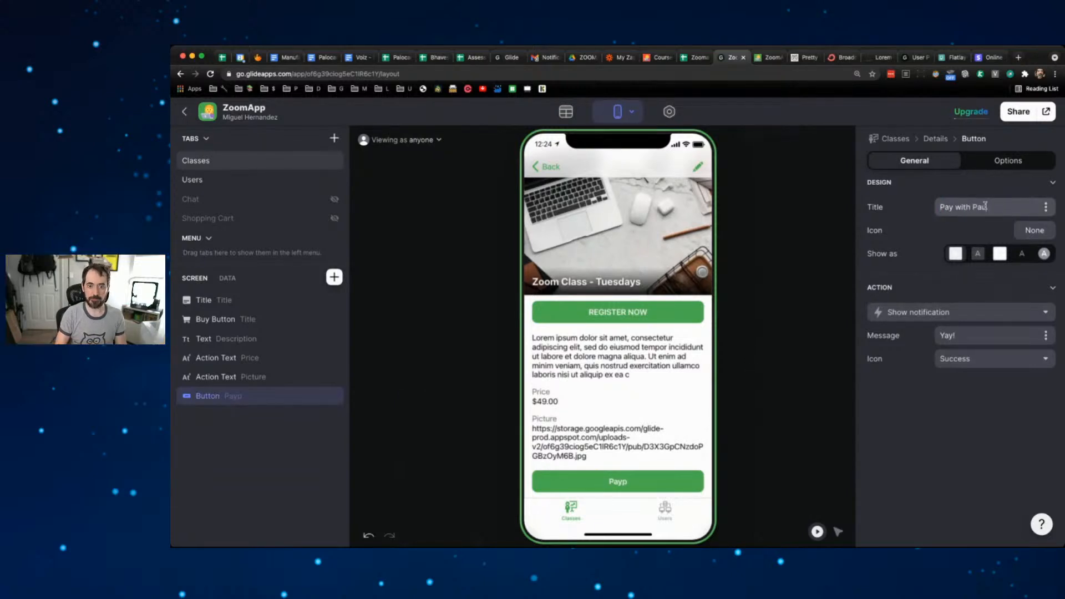
type("yPal")
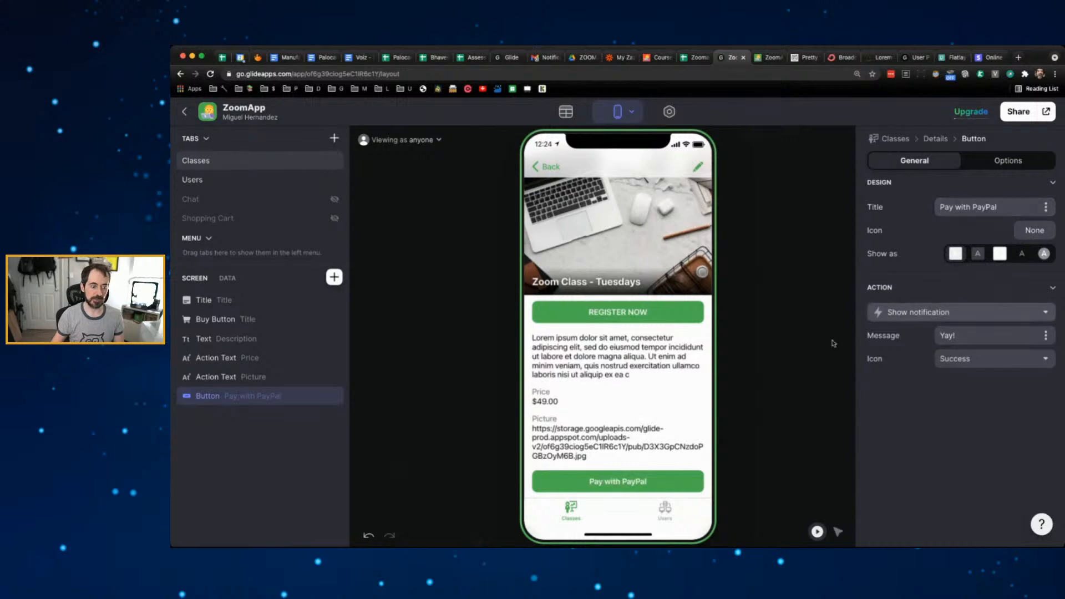
left_click_drag(265, 396, 266, 319)
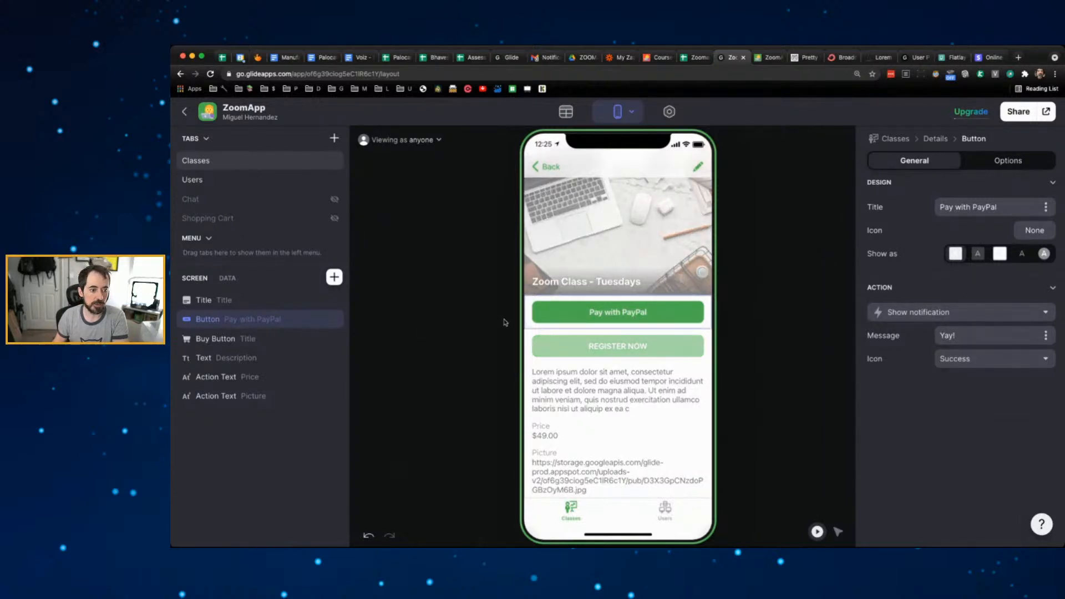
- Set the Pay with PayPal button's action to Open link, targeting the Video column
left_click(991, 312)
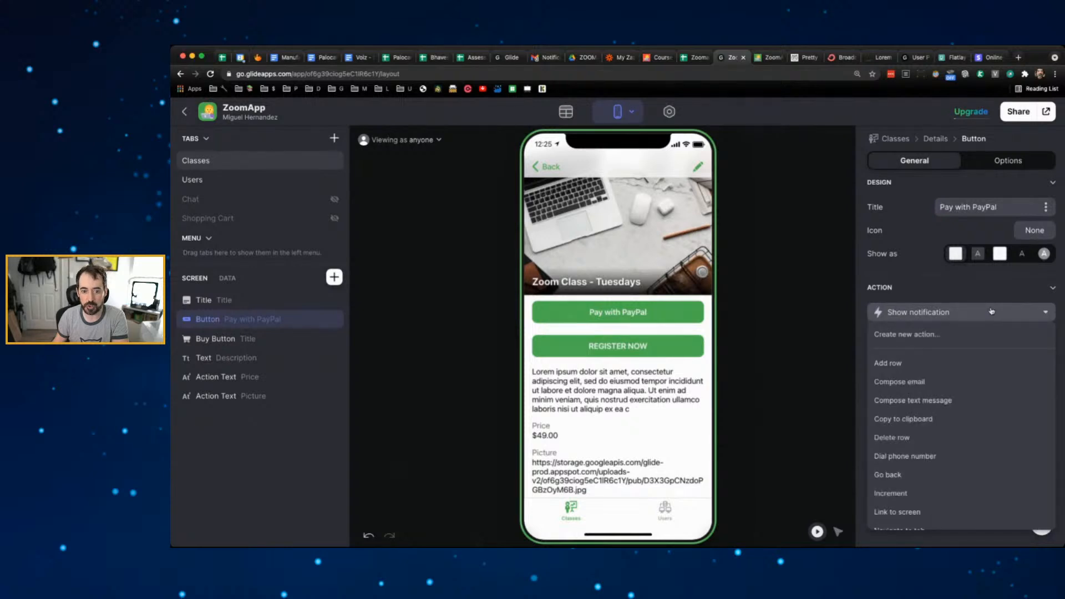
scroll(988, 368, "down", 5)
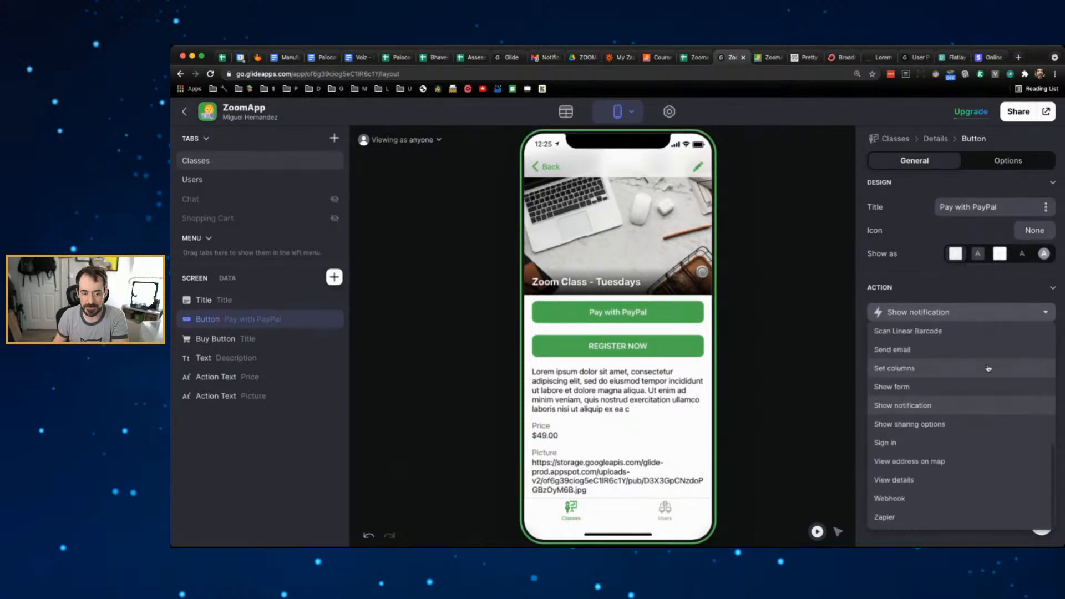
scroll(988, 368, "up", 5)
scroll(988, 368, "down", 5)
scroll(988, 368, "up", 5)
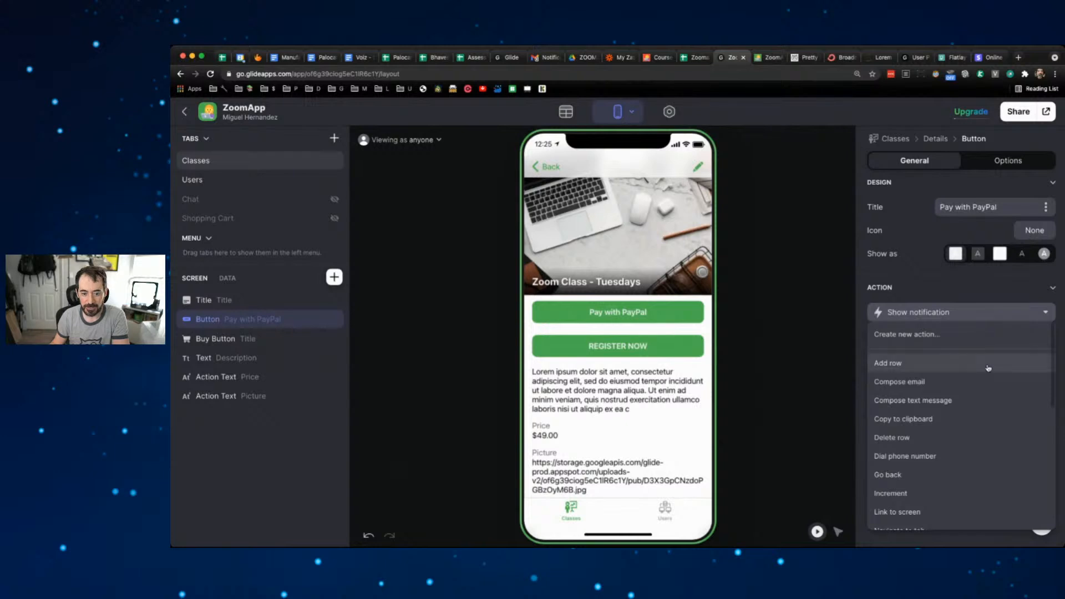
scroll(988, 368, "down", 2)
scroll(988, 368, "down", 1)
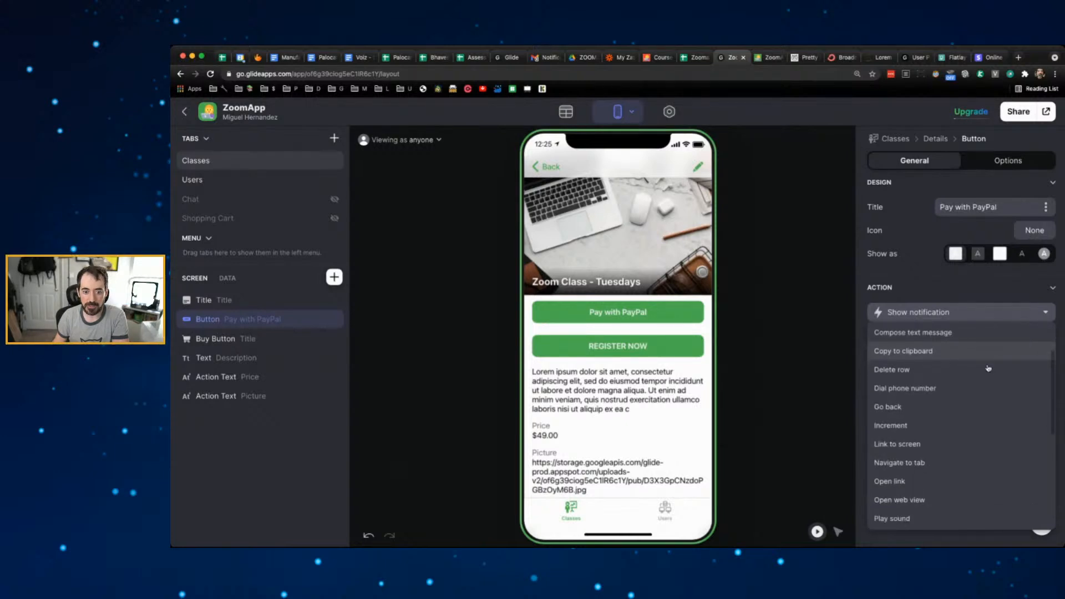
scroll(956, 398, "down", 3)
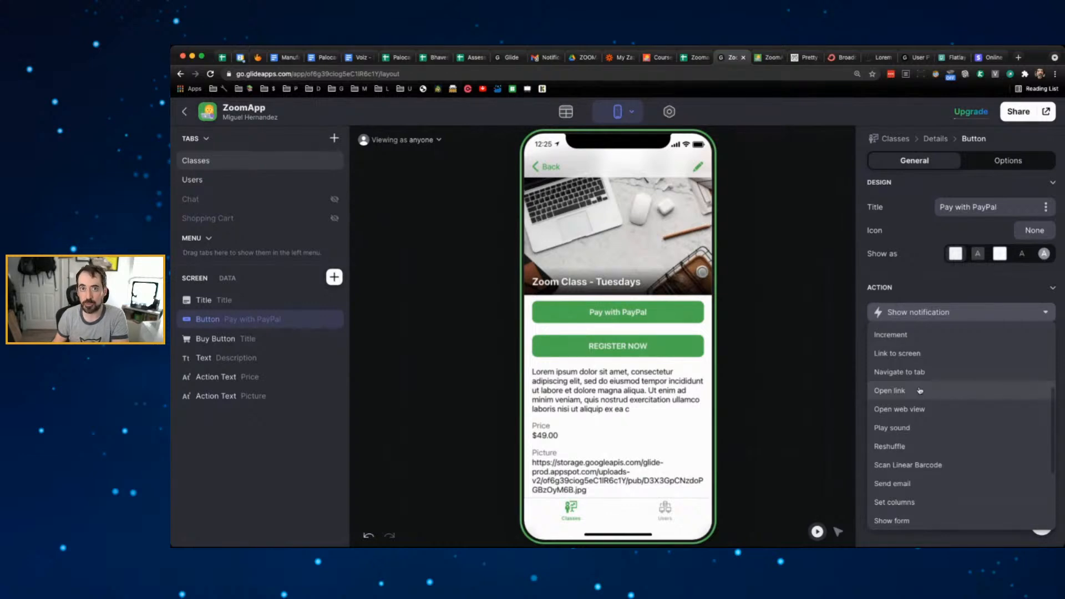
left_click(920, 390)
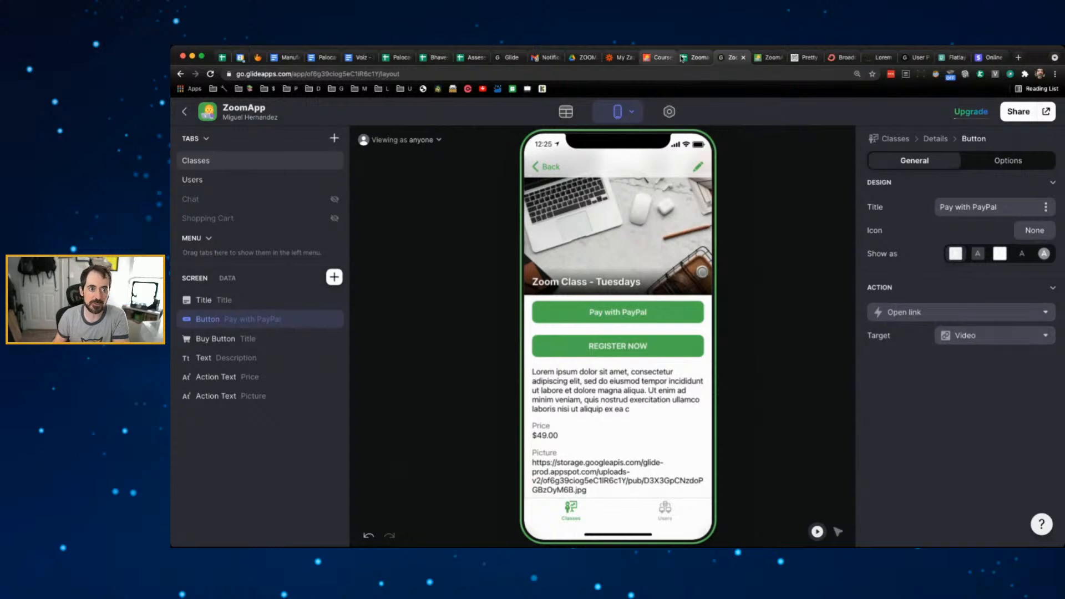
left_click(697, 57)
- Enter 'PayPal Link' as the column F header beside Video in the Classes sheet
left_click(753, 192)
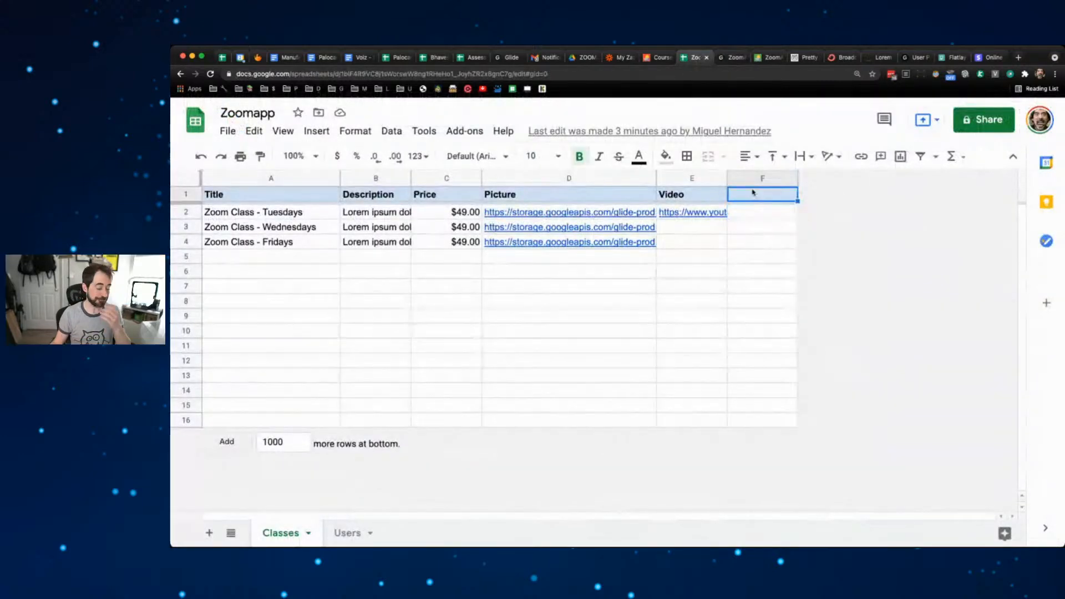
type("P")
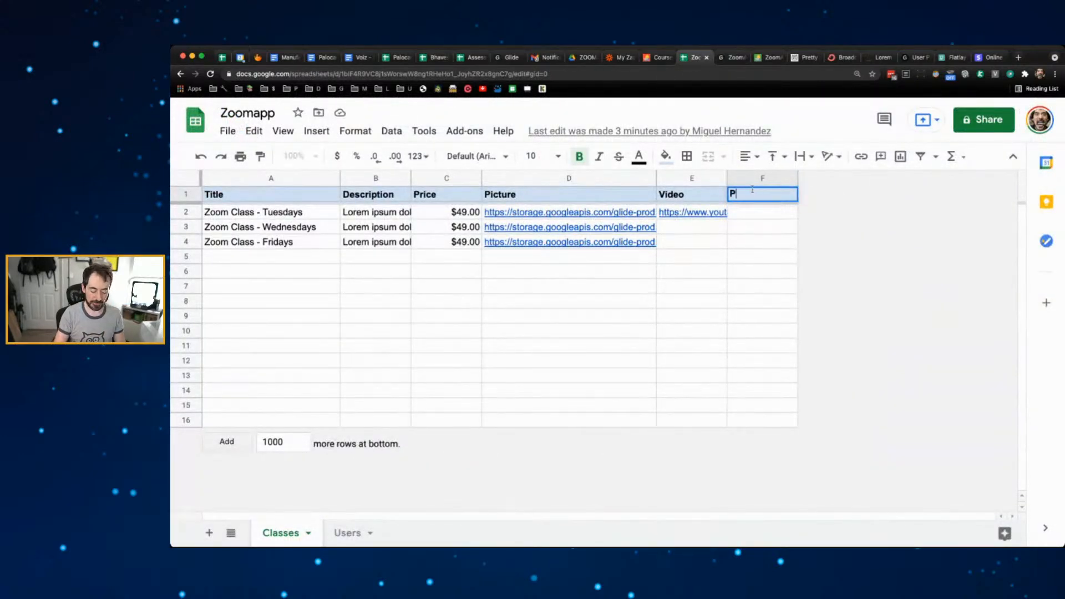
type("ayPal Link")
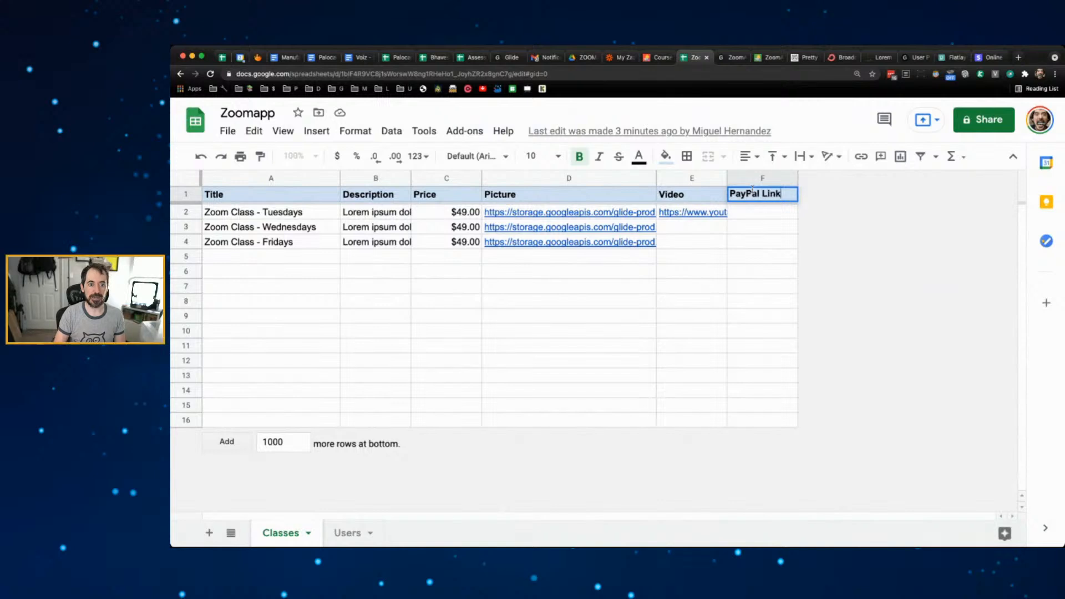
left_click(782, 247)
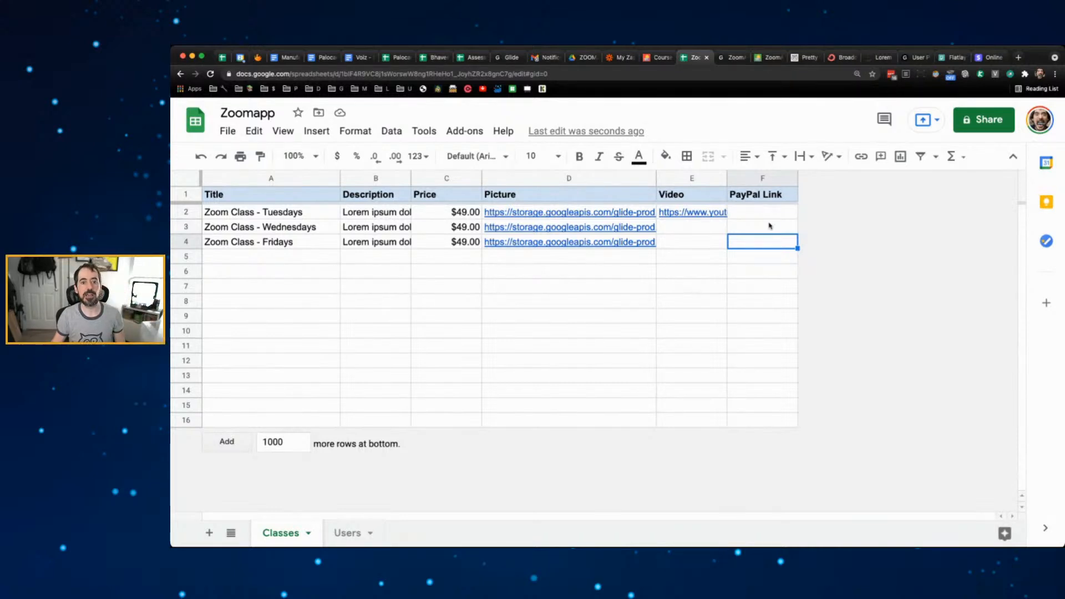
left_click(1019, 58)
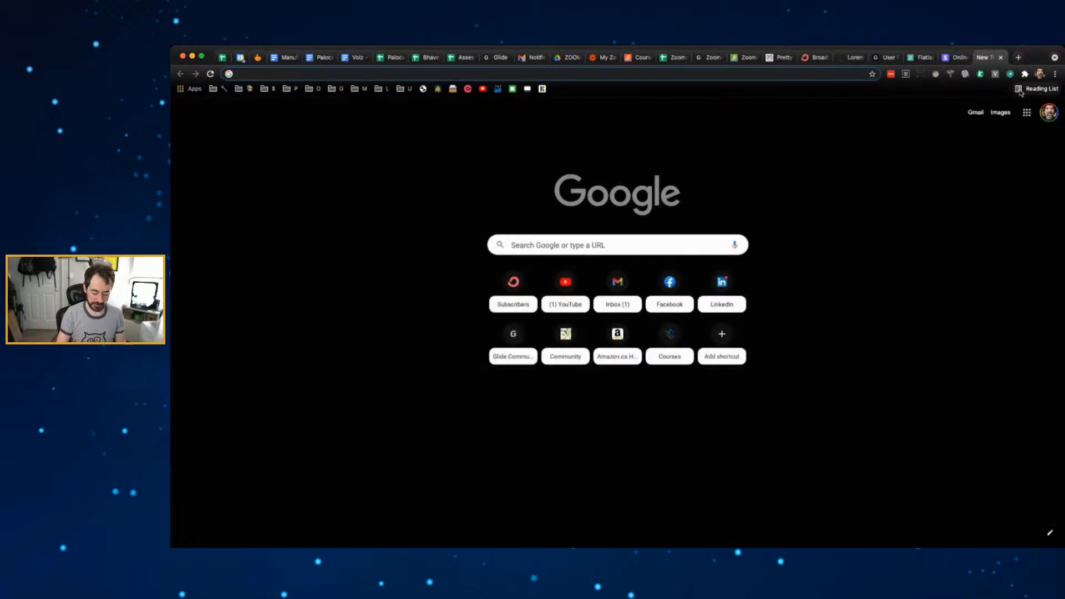
type("create pa")
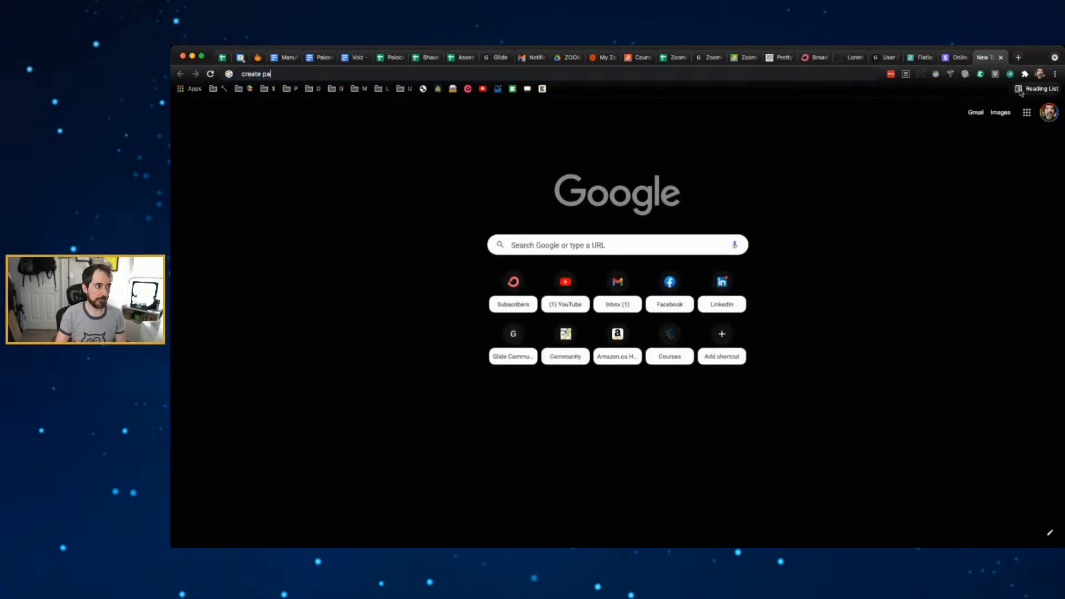
type("ypal button")
key("Return")
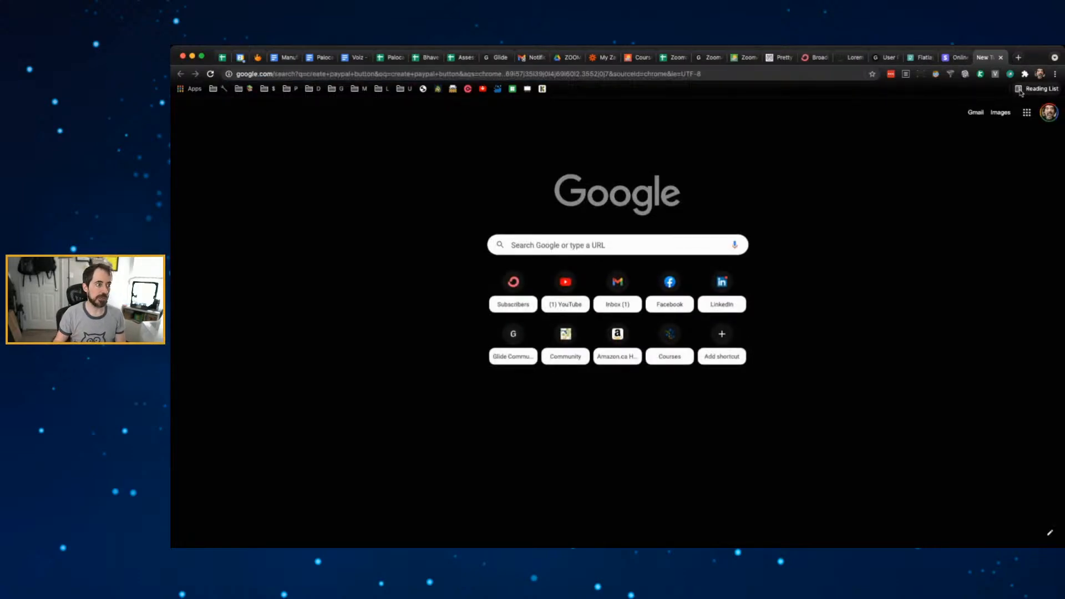
left_click(411, 256)
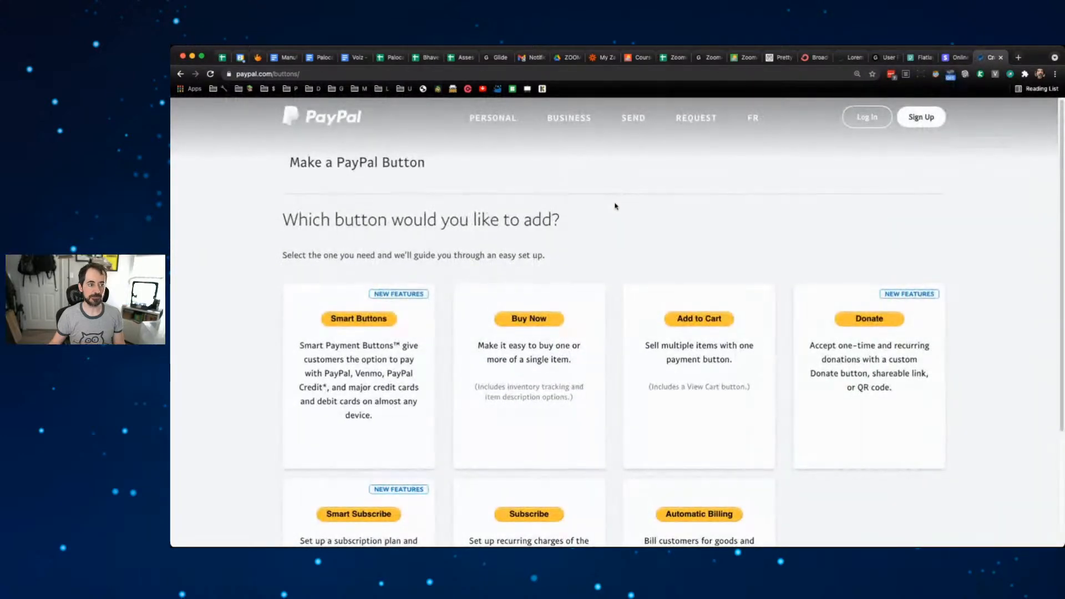
scroll(614, 206, "down", 2)
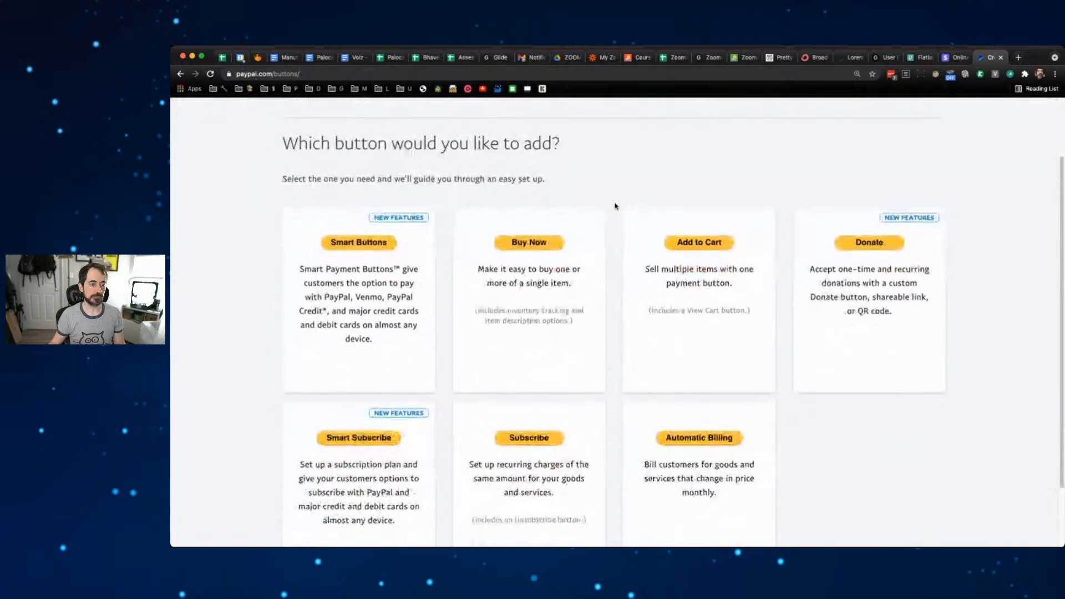
scroll(614, 207, "up", 3)
scroll(614, 205, "down", 2)
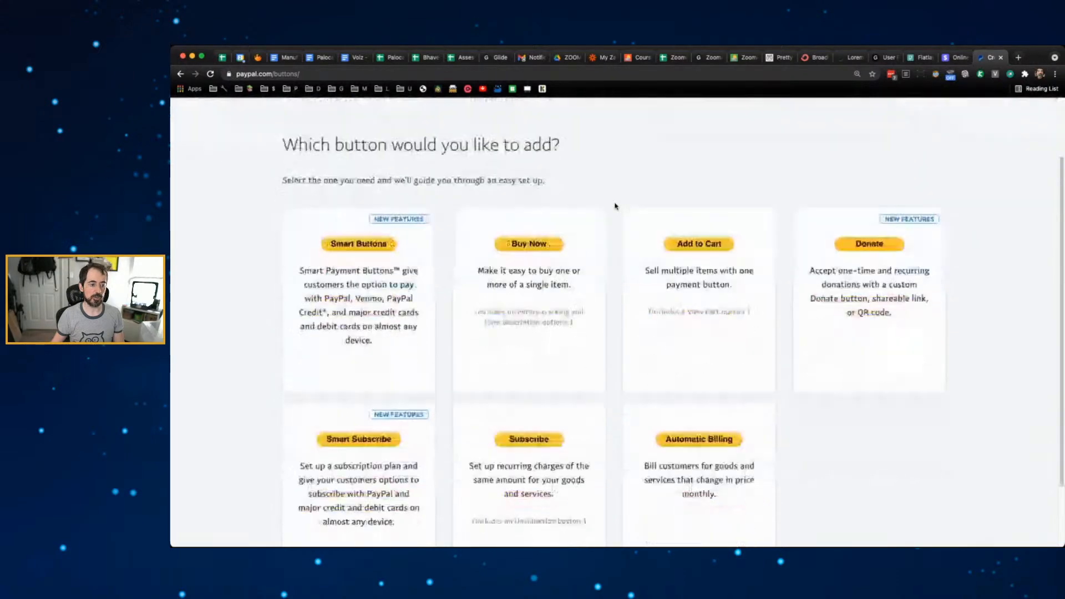
scroll(611, 200, "up", 2)
scroll(580, 233, "down", 2)
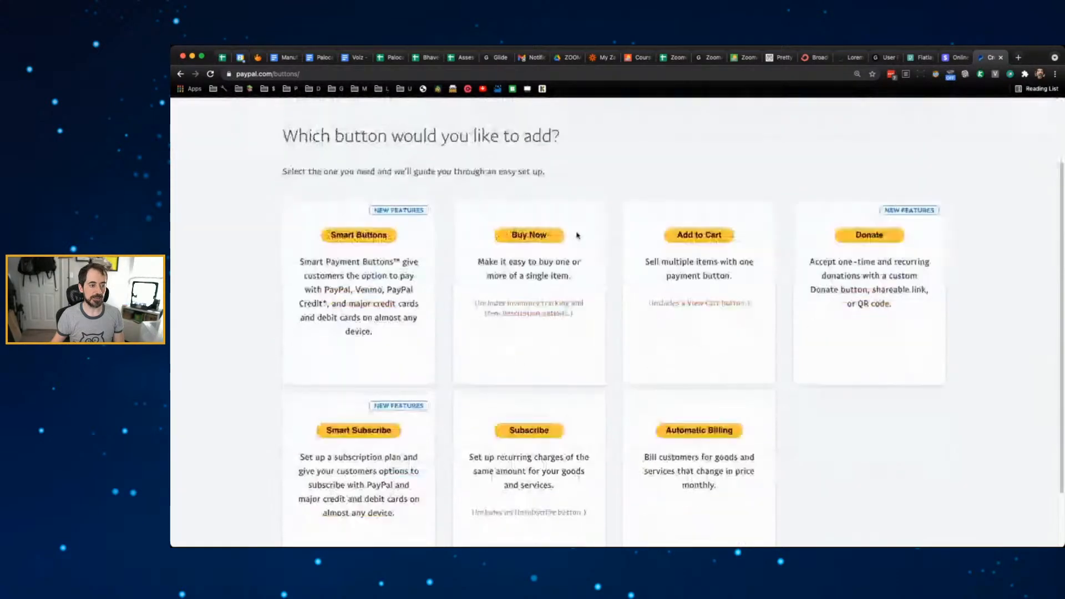
left_click(537, 234)
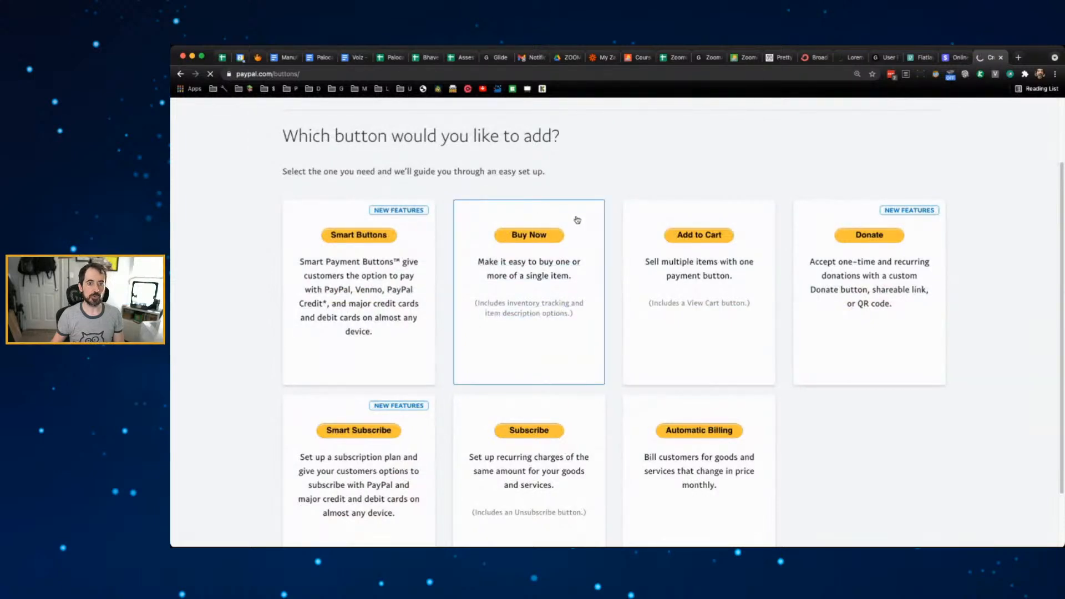
left_click(1002, 58)
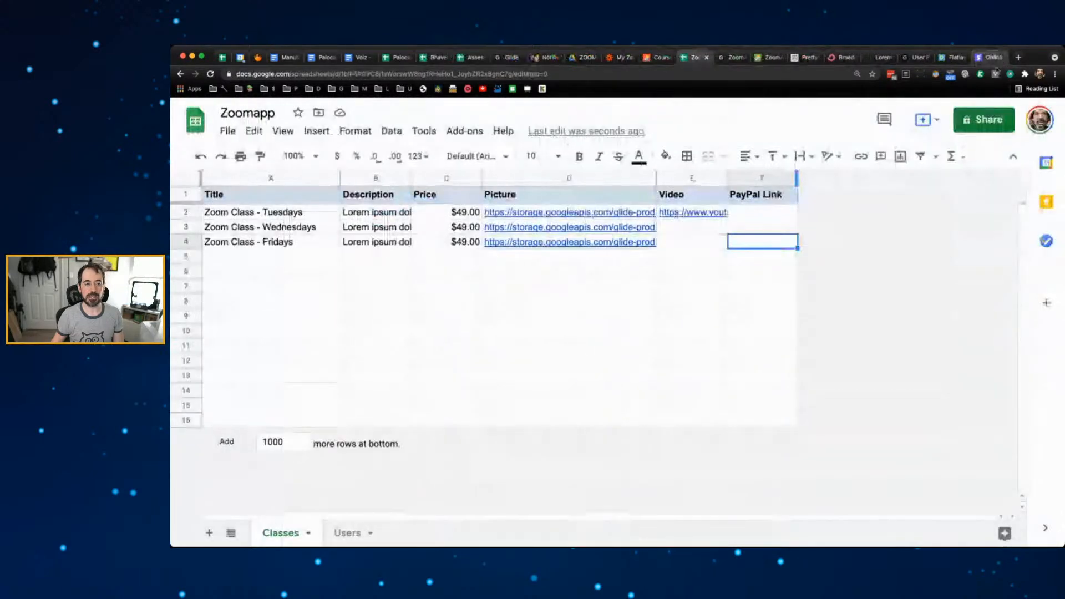
- Select cell F2 under PayPal Link, then return to the Glide ZoomApp editor
left_click(756, 212)
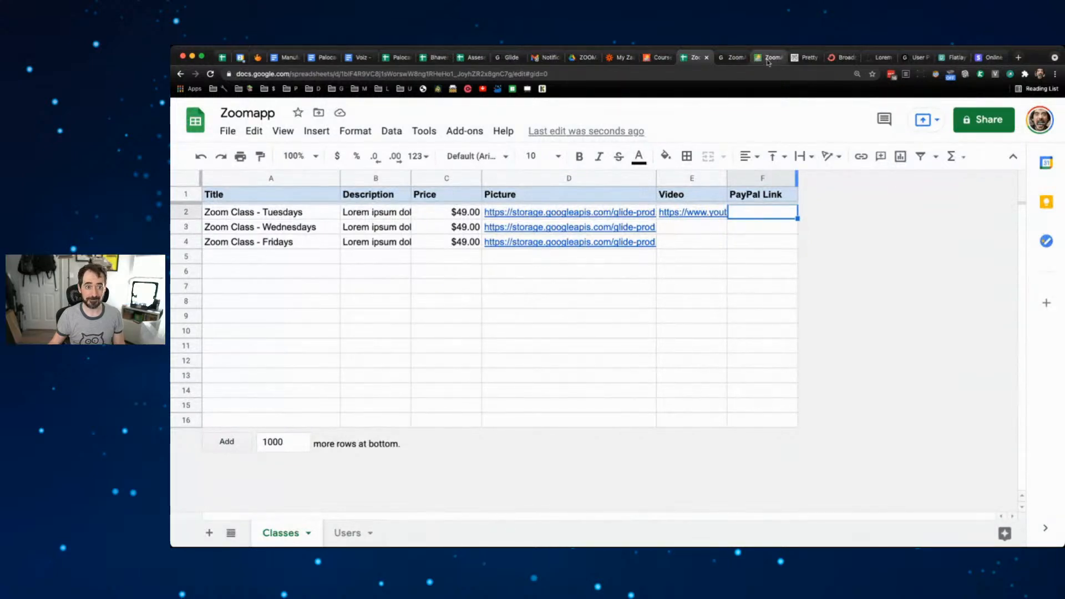
left_click(732, 57)
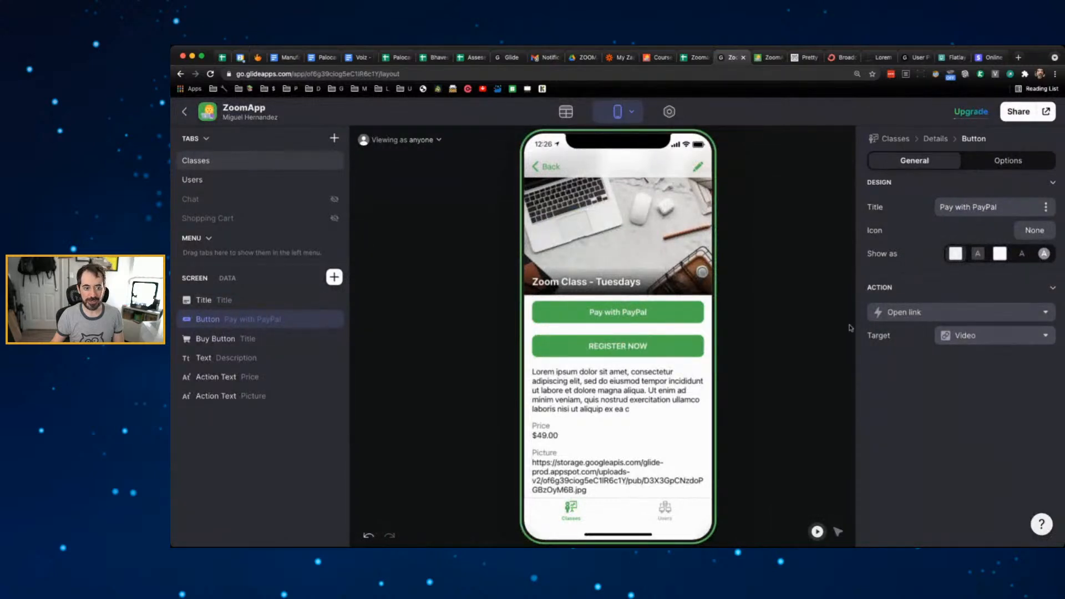
- Change the Pay with PayPal button's Action Target to the PayPal Link column, then view the Classes data
left_click(963, 335)
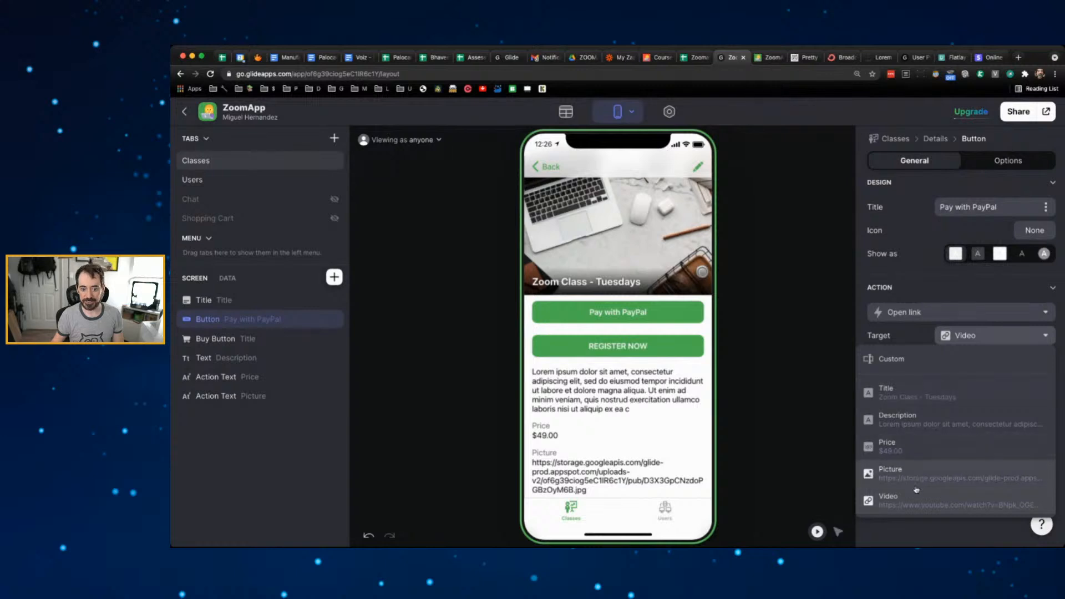
left_click(819, 338)
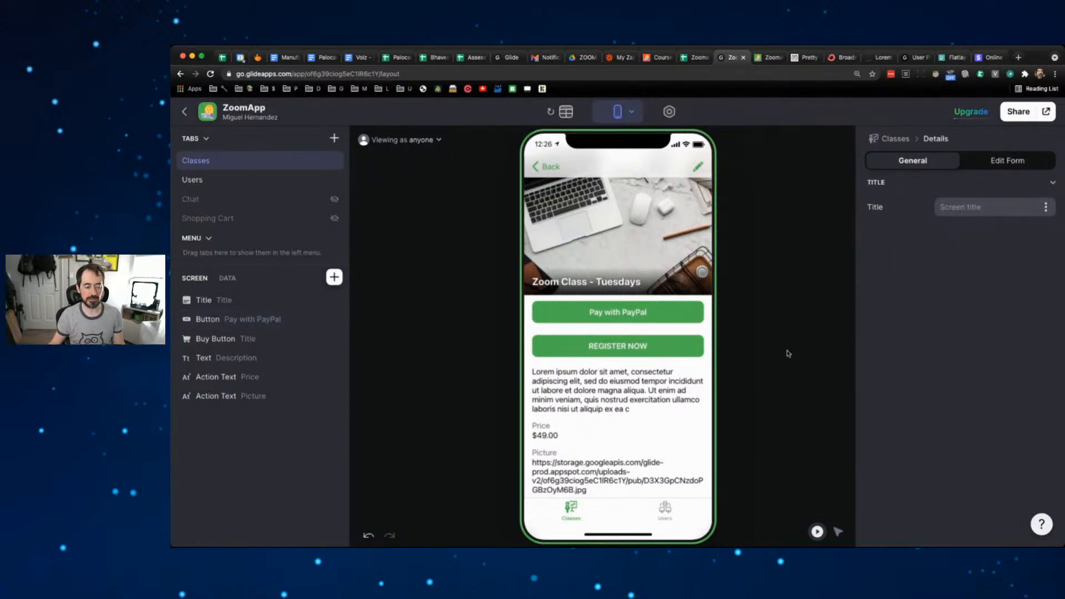
left_click(556, 112)
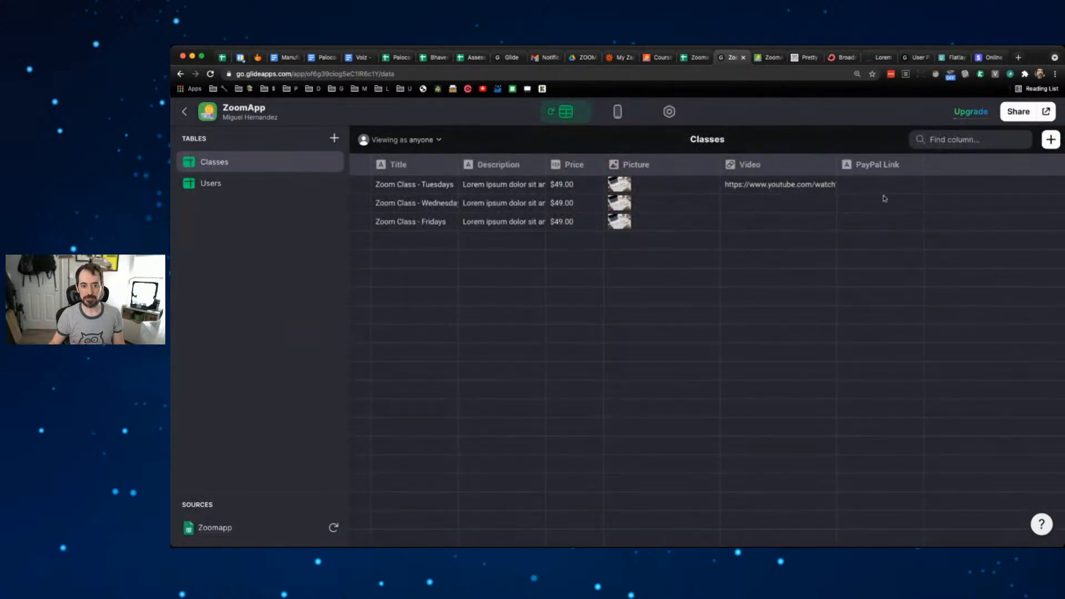
left_click(621, 112)
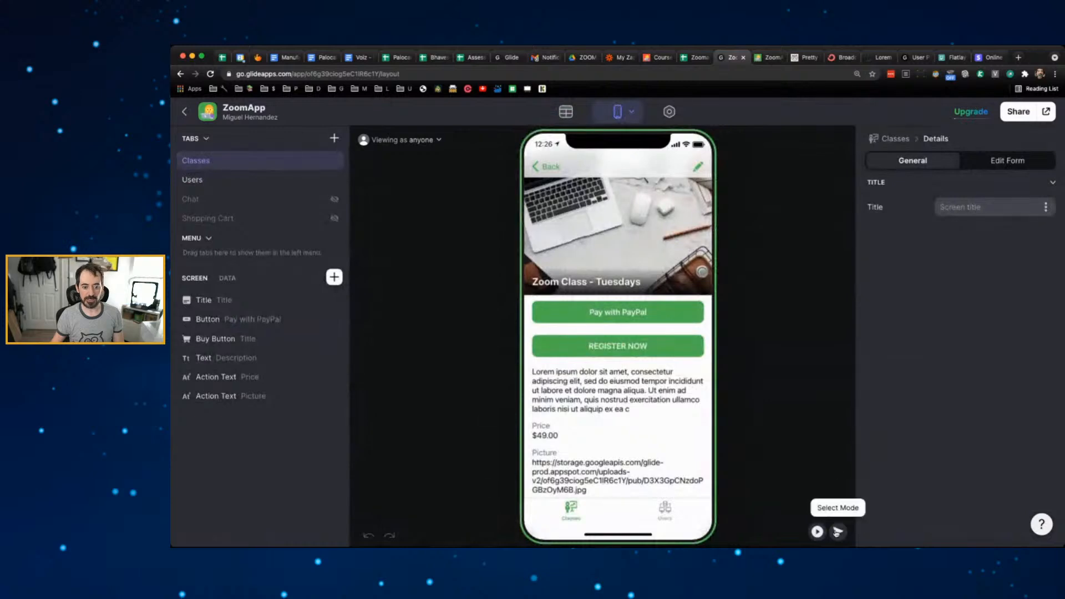
left_click(644, 315)
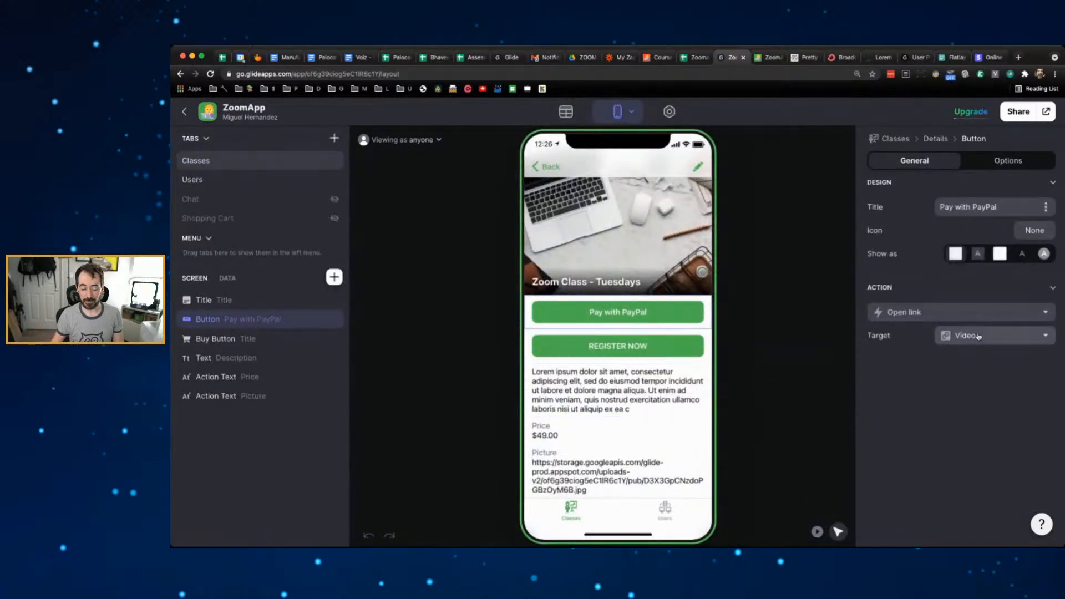
left_click(979, 336)
left_click(935, 520)
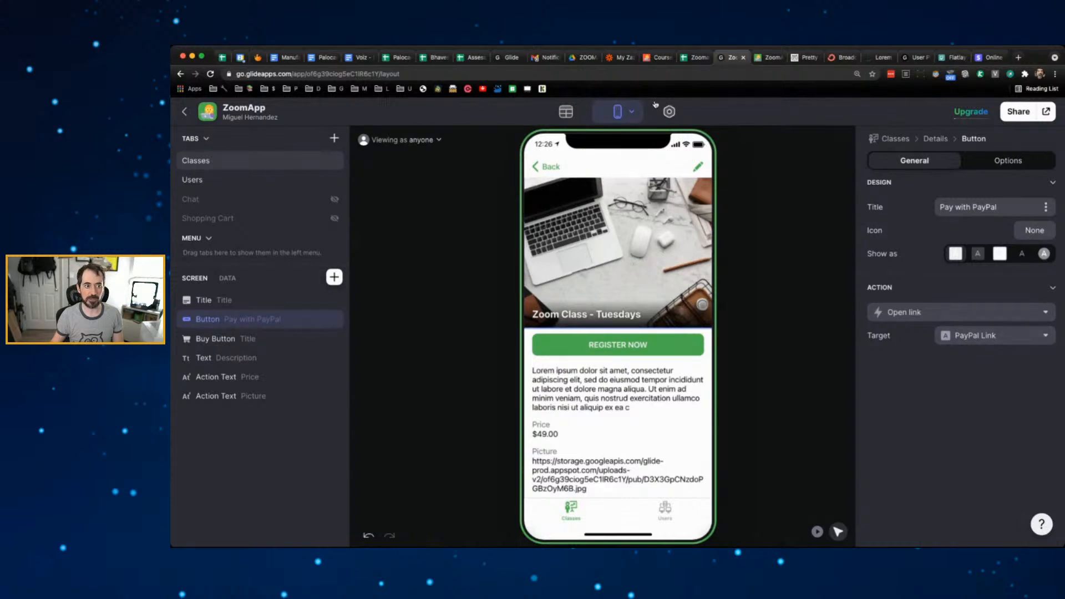
left_click(572, 116)
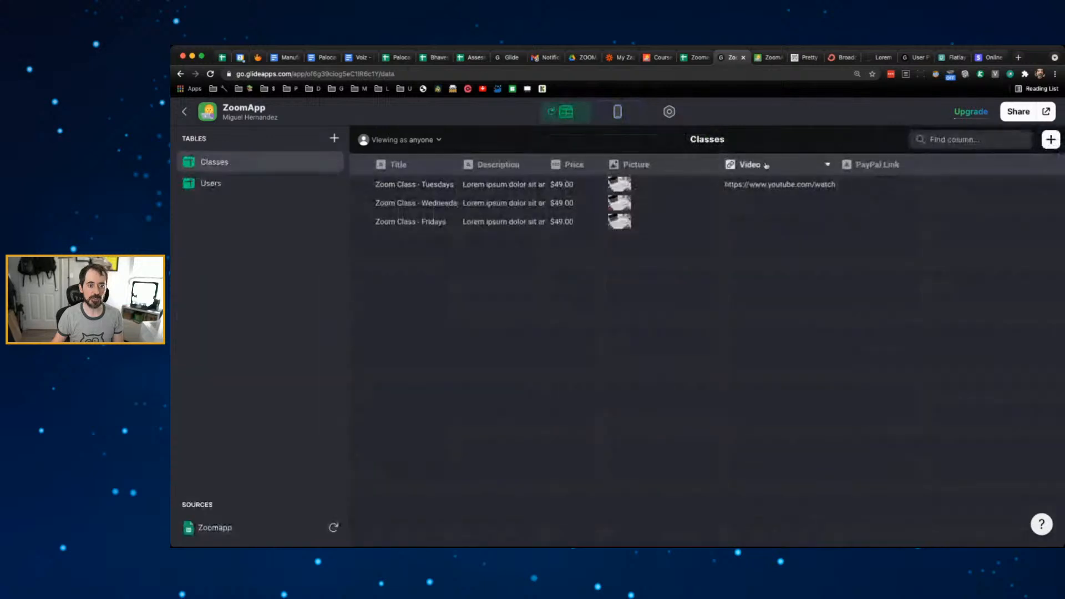
- Copy the Tuesdays Video link into its PayPal Link cell and go back to Layout
left_click(811, 186)
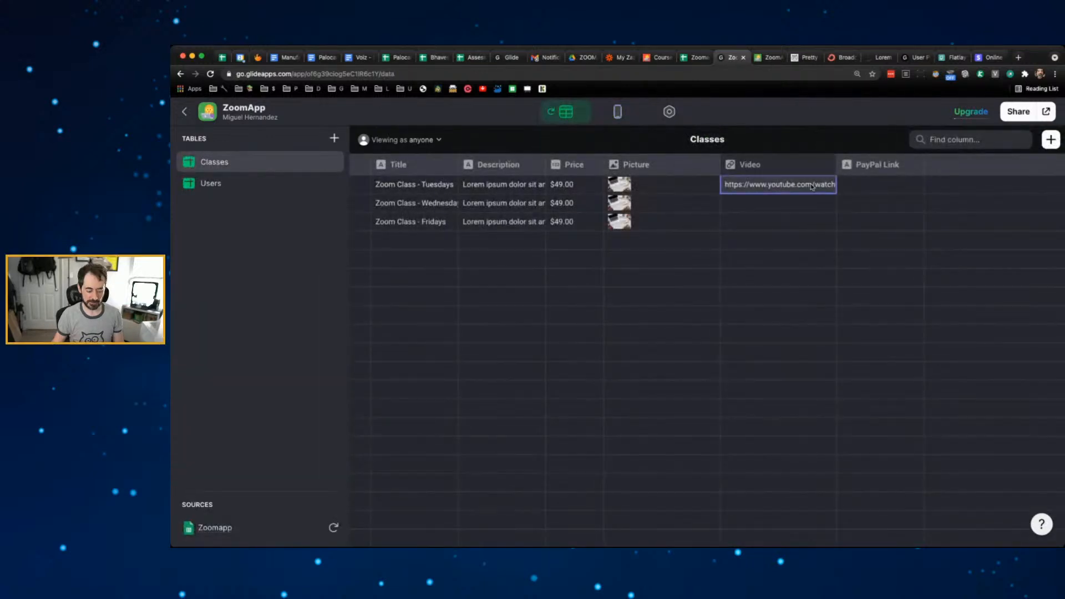
left_click(880, 186)
key("cmd+v")
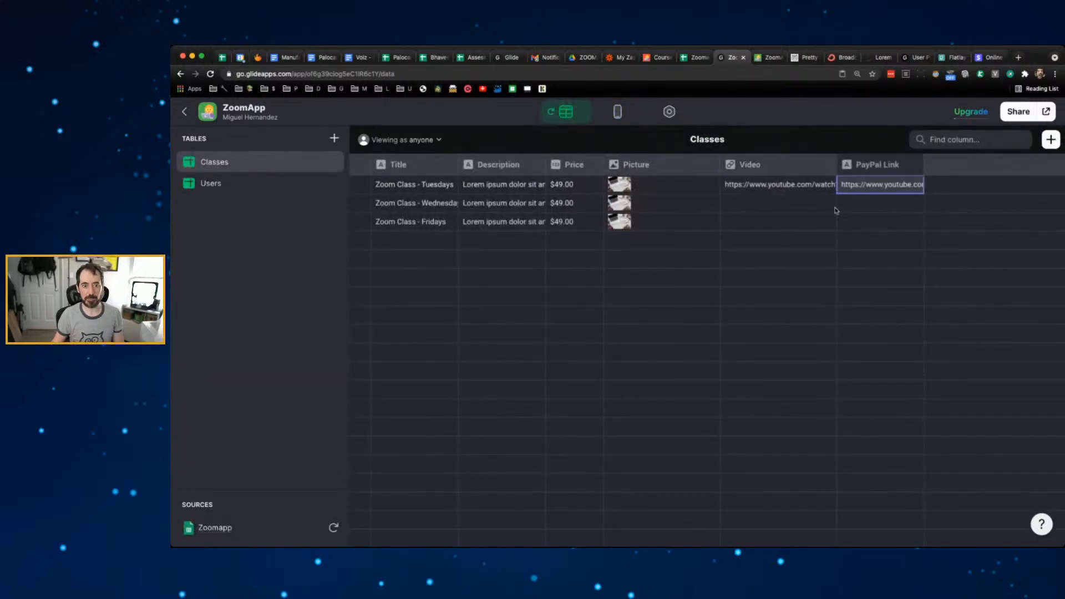
left_click(619, 115)
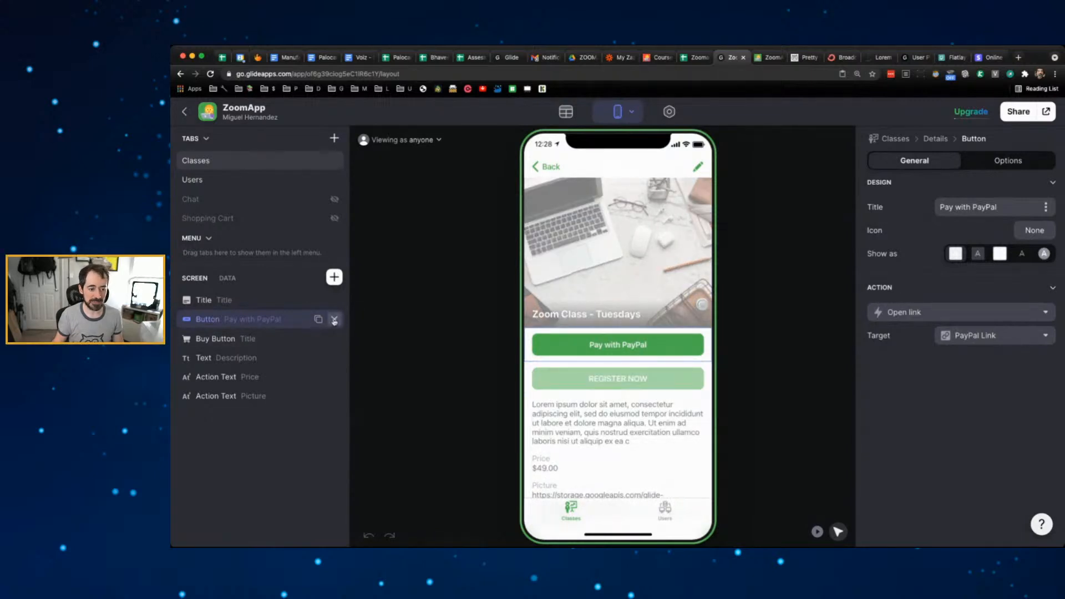
- Delete the Pay with PayPal button and the Action Text Picture component from the Tuesdays screen
left_click(334, 319)
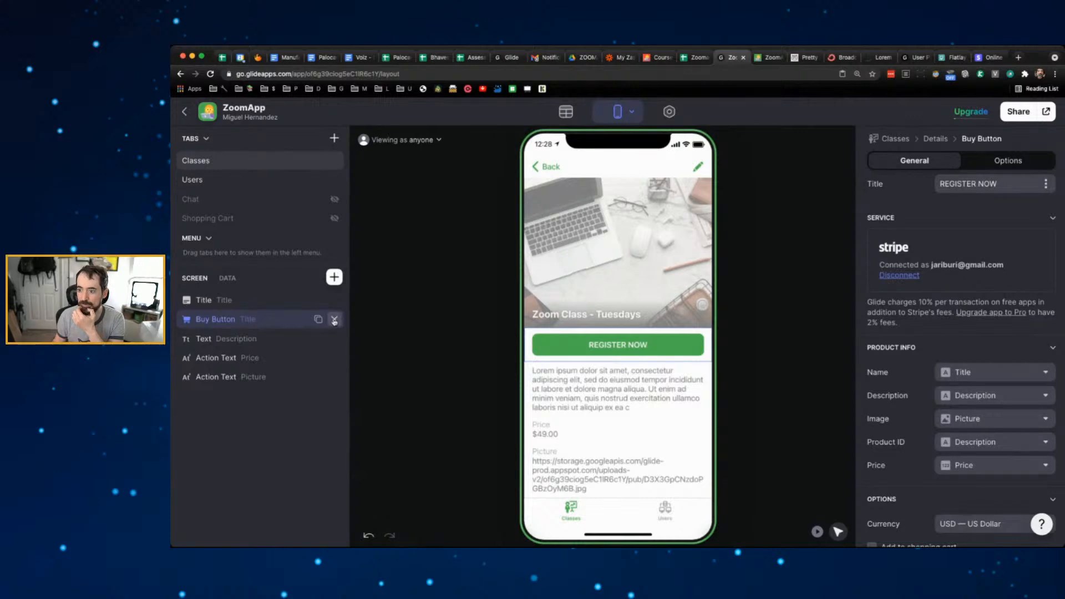
left_click(764, 257)
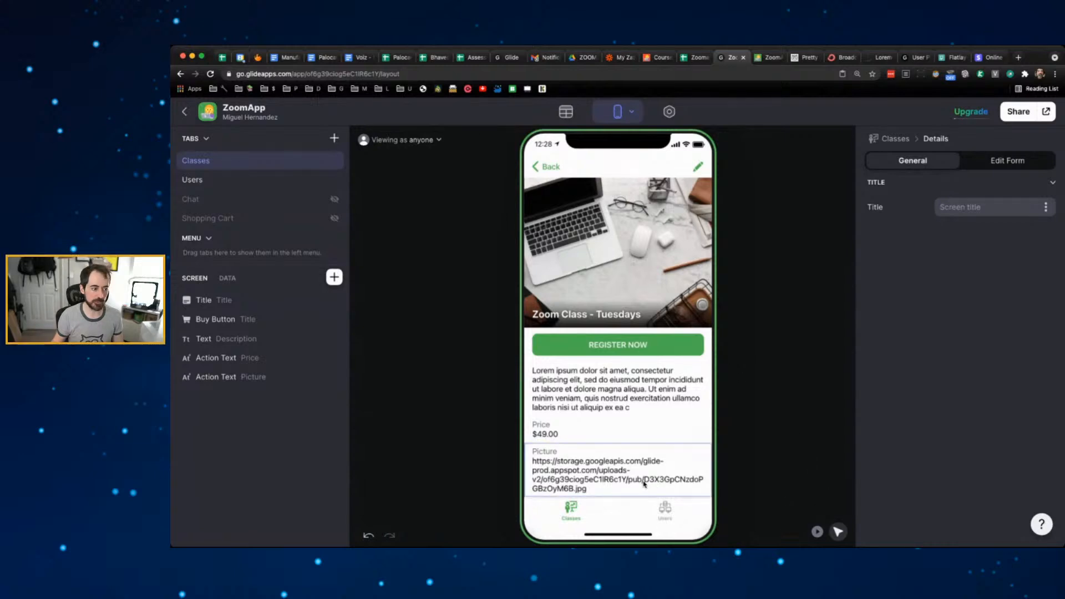
left_click(335, 377)
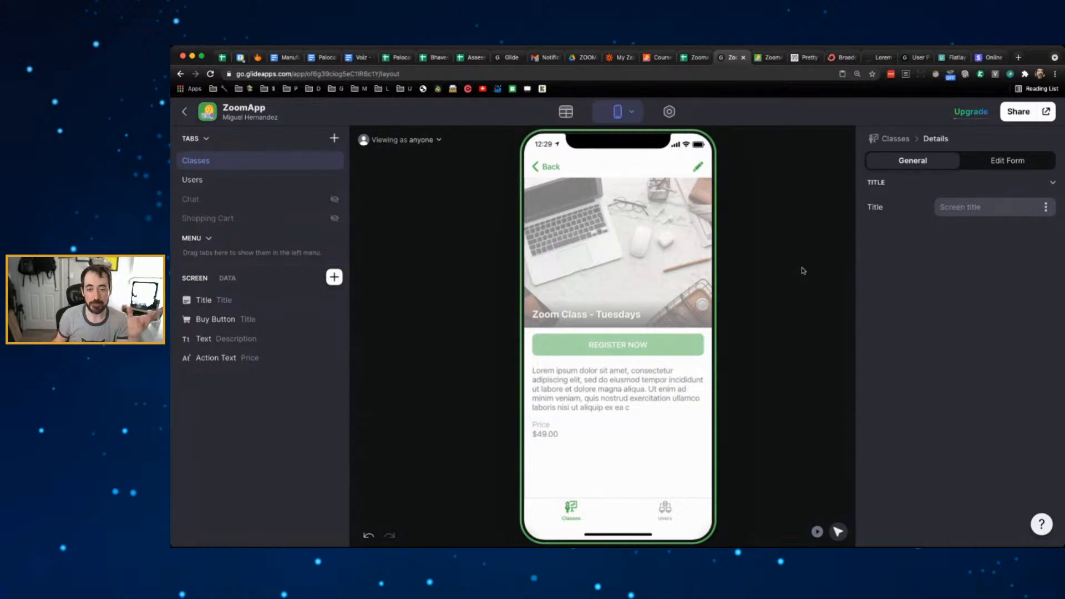
- Return the Glide preview to the Classes list and open a new Chrome tab
left_click(555, 169)
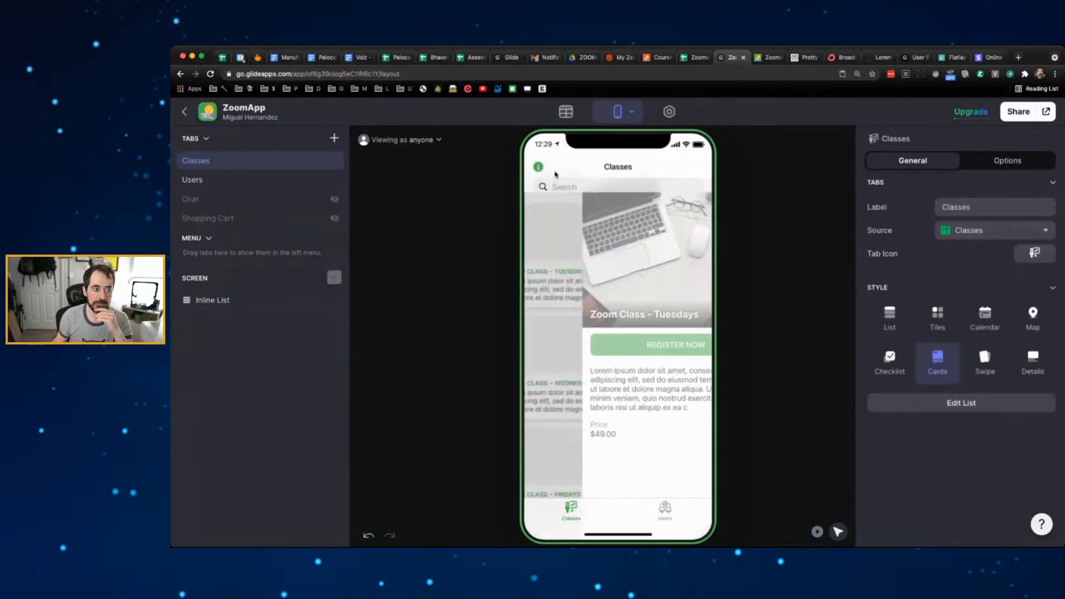
left_click(1019, 58)
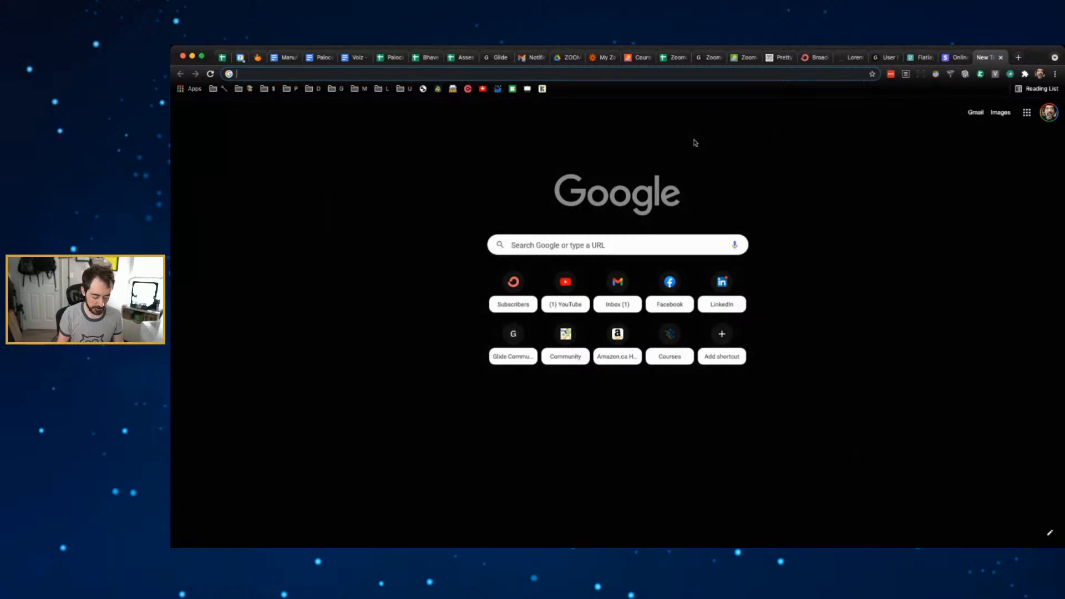
- Search 'stripe fake credit card', copy Stripe's first Visa test card number, then return to Glide
type("stripe in spain")
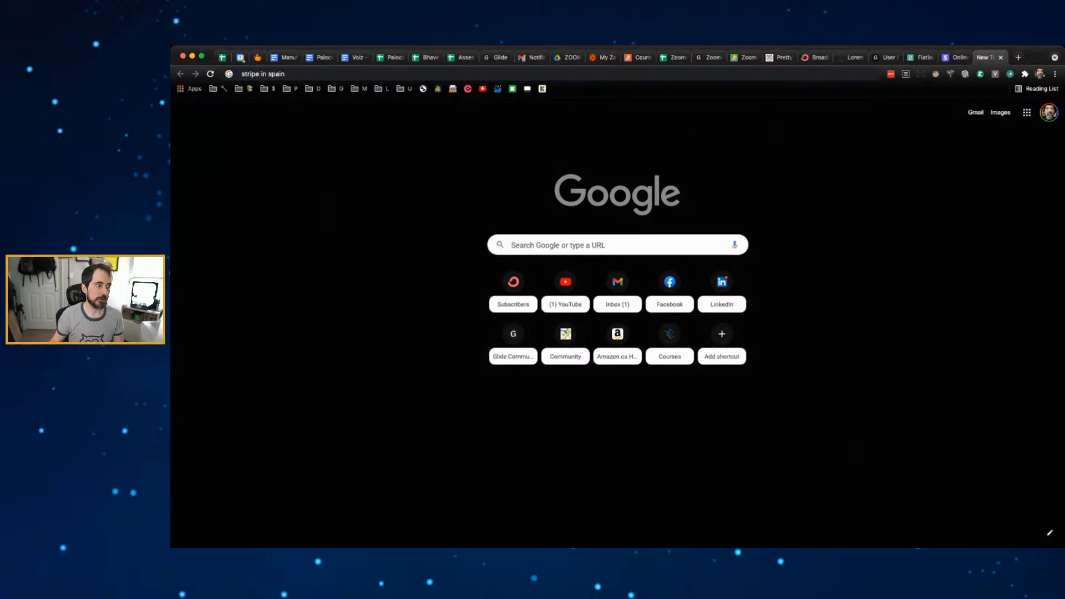
key("BackSpace")
key("BackSpace")
key("BackSpace")
key("BackSpace")
key("BackSpace")
key("BackSpace")
key("BackSpace")
key("BackSpace")
type("fake credit card")
key("Return")
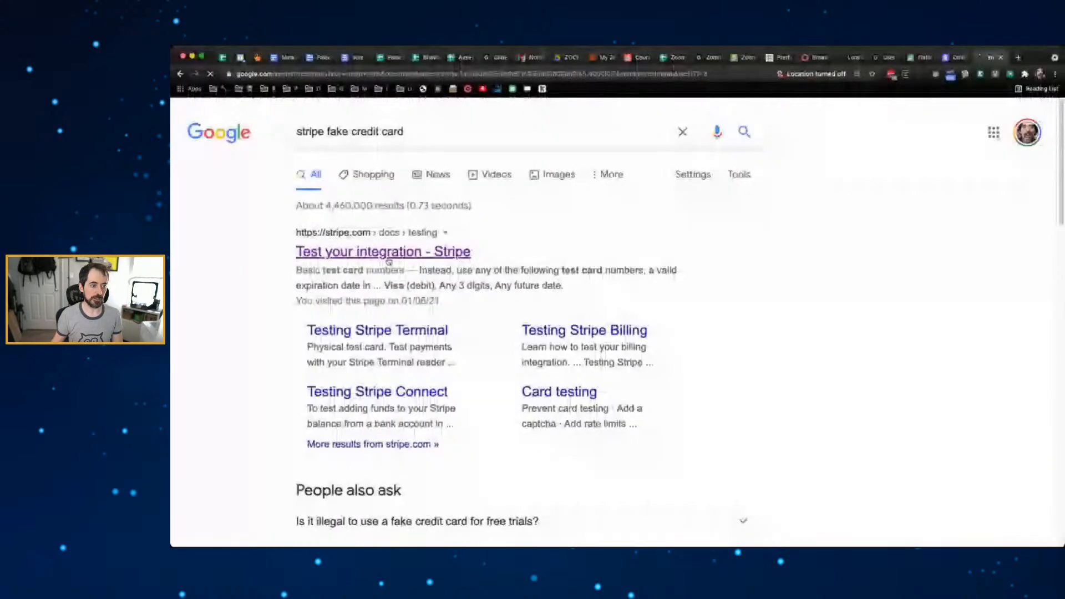
scroll(495, 282, "down", 10)
left_click(512, 451)
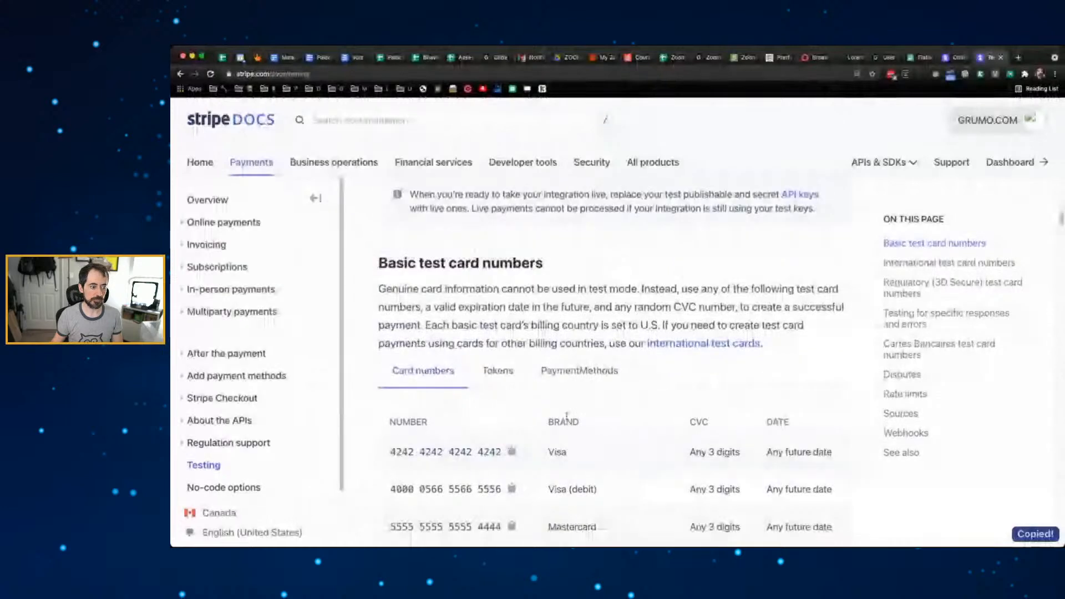
left_click(707, 57)
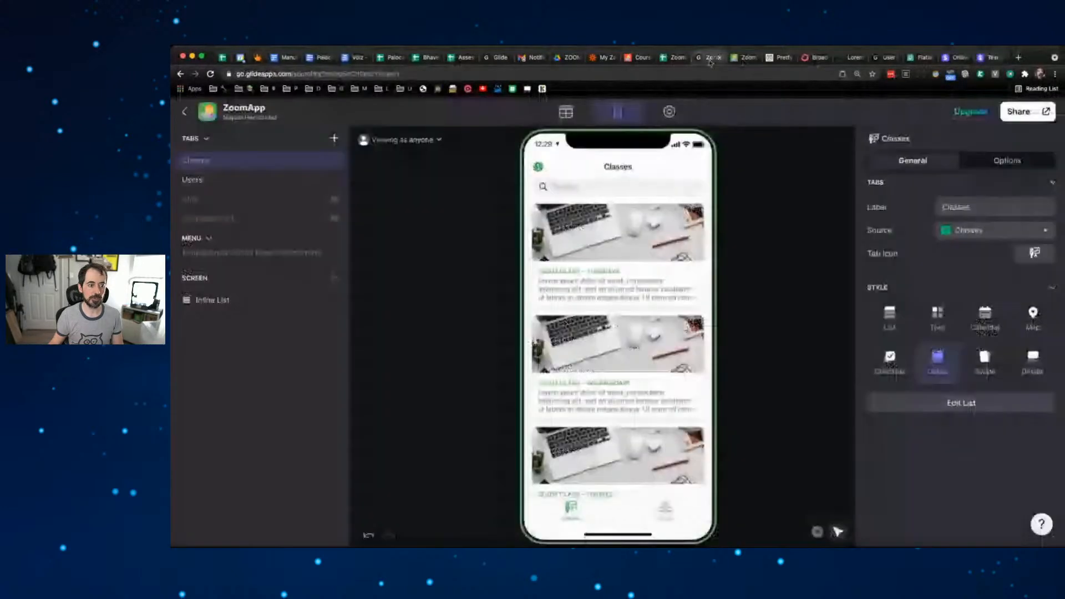
- Open the Tuesdays class in Play mode and start its Register Now checkout
left_click(660, 242)
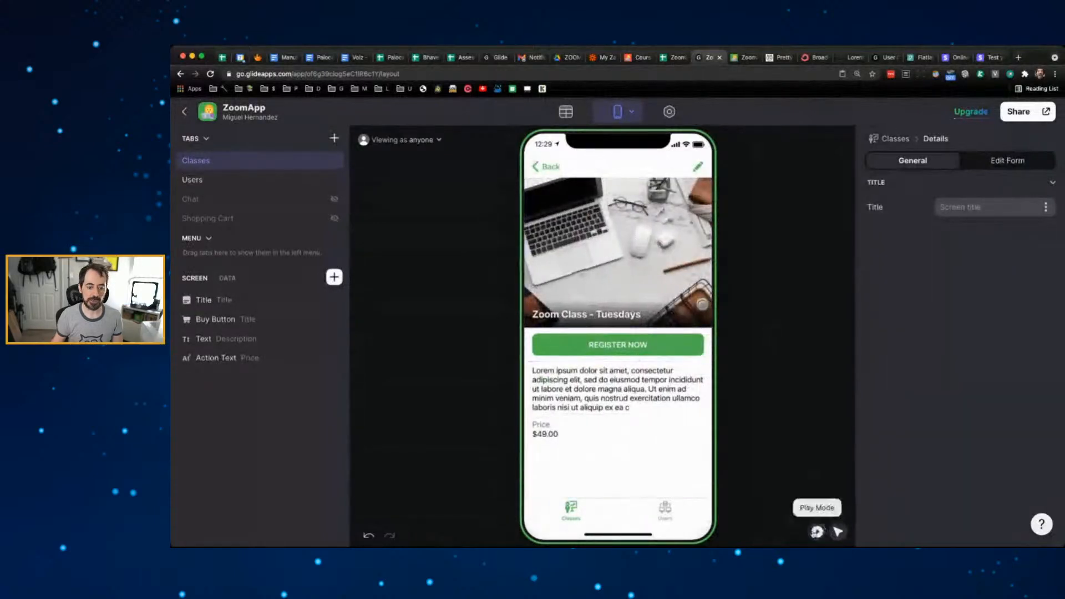
left_click(817, 532)
left_click(639, 356)
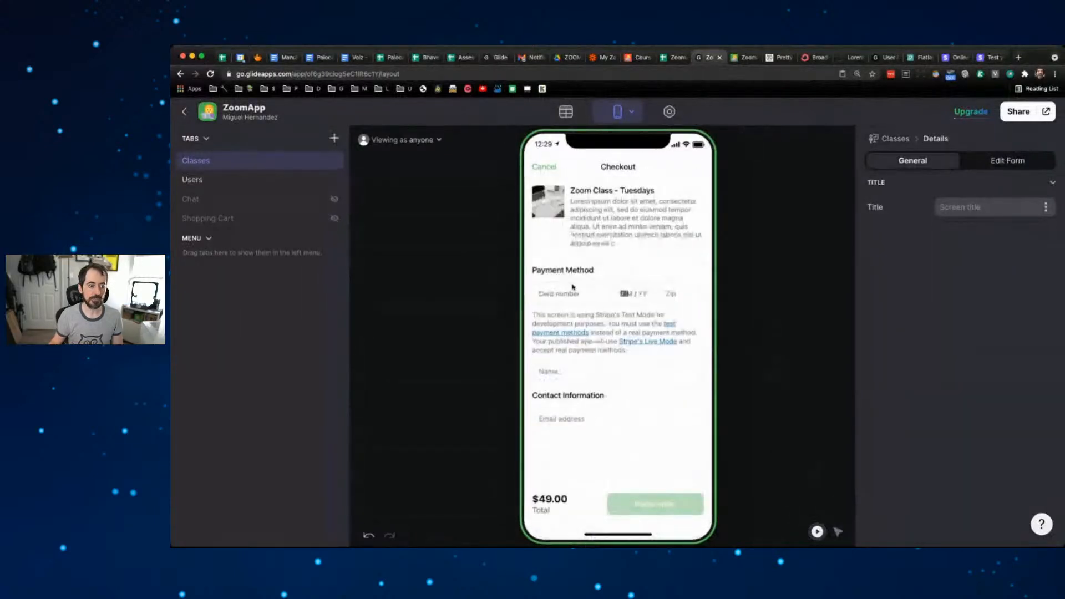
- Pay with the copied test card, expiry 03/24, CVC, cardholder name and email, and place the order
left_click(566, 292)
key("super+v")
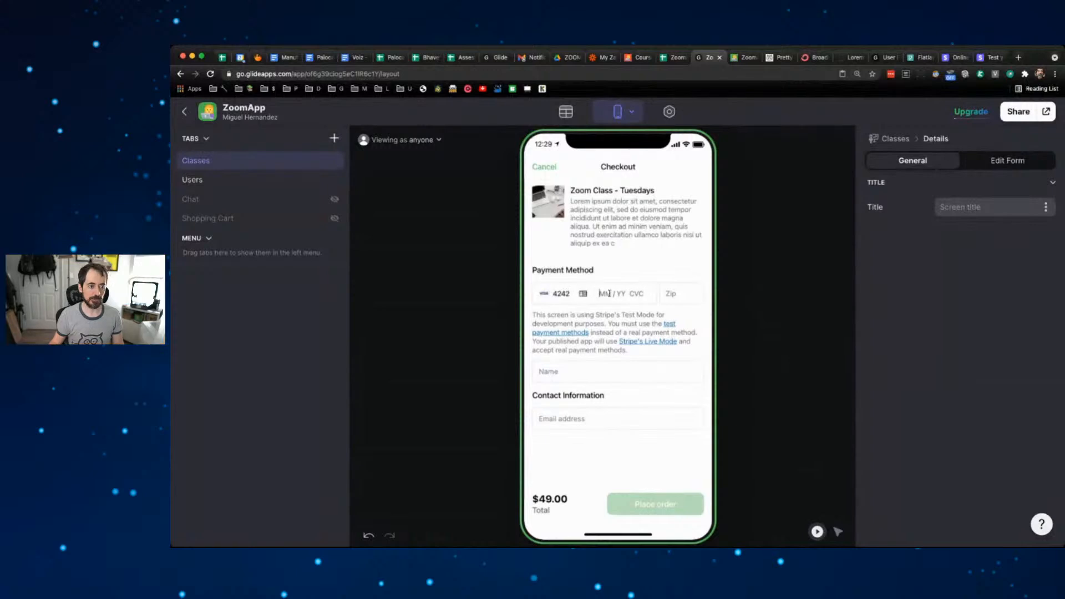
type("03 /24")
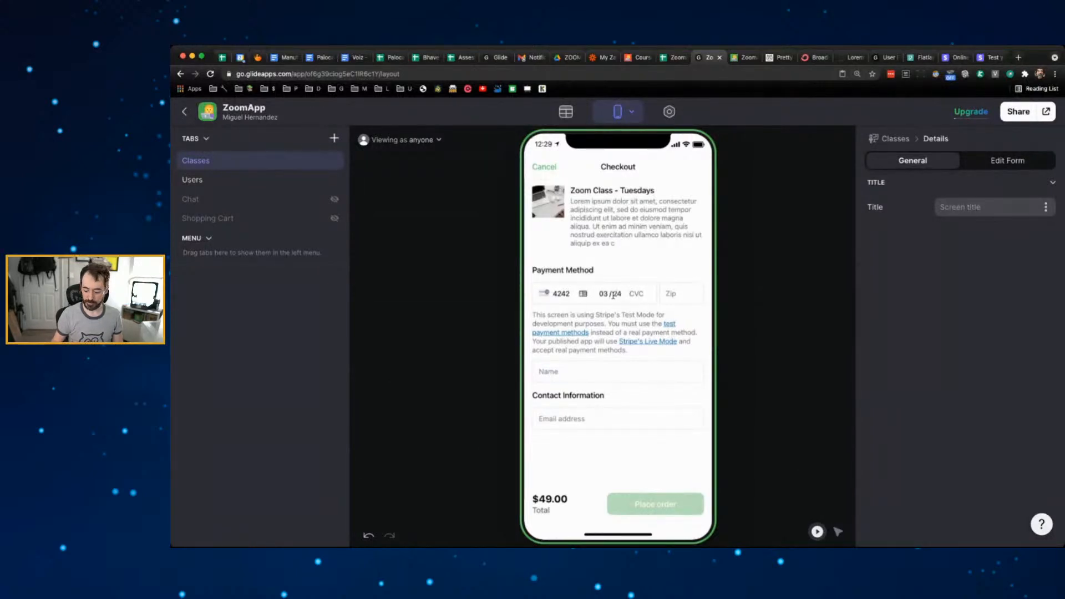
type("3333333")
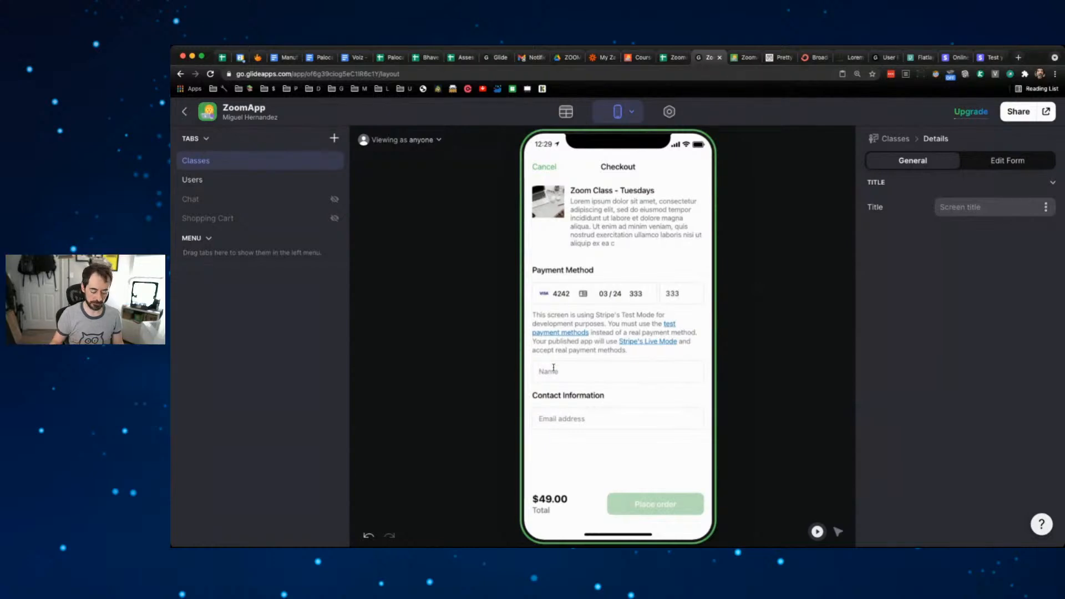
type("Miguel")
left_click(591, 425)
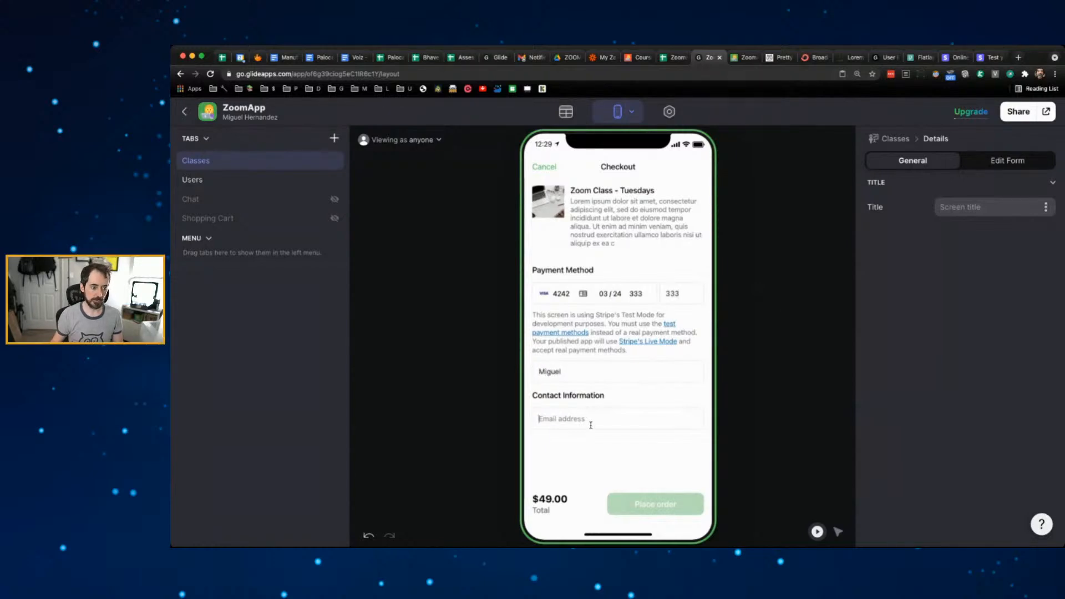
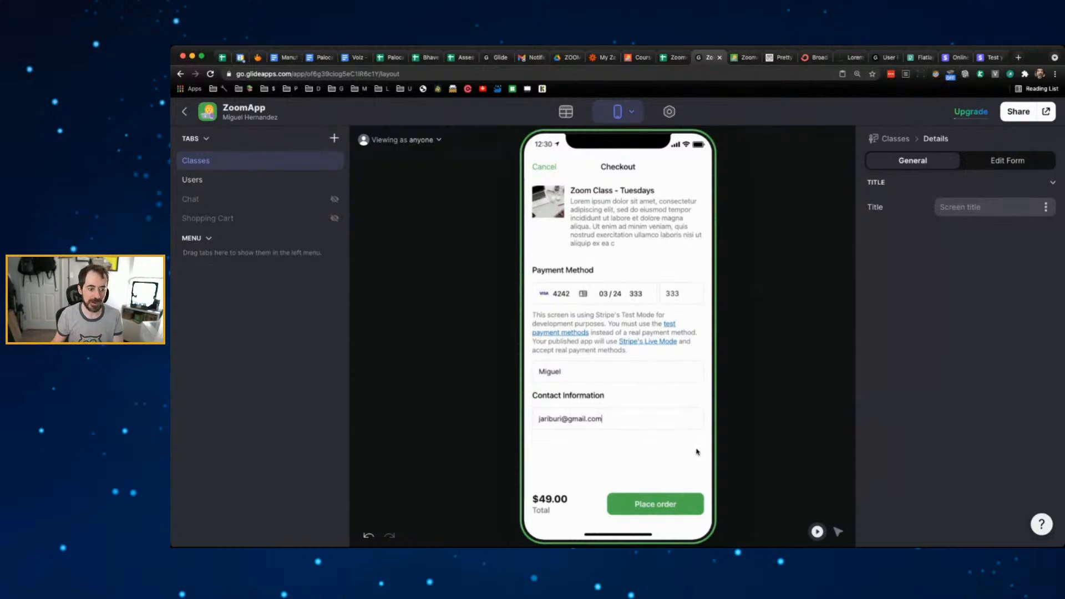
left_click(661, 506)
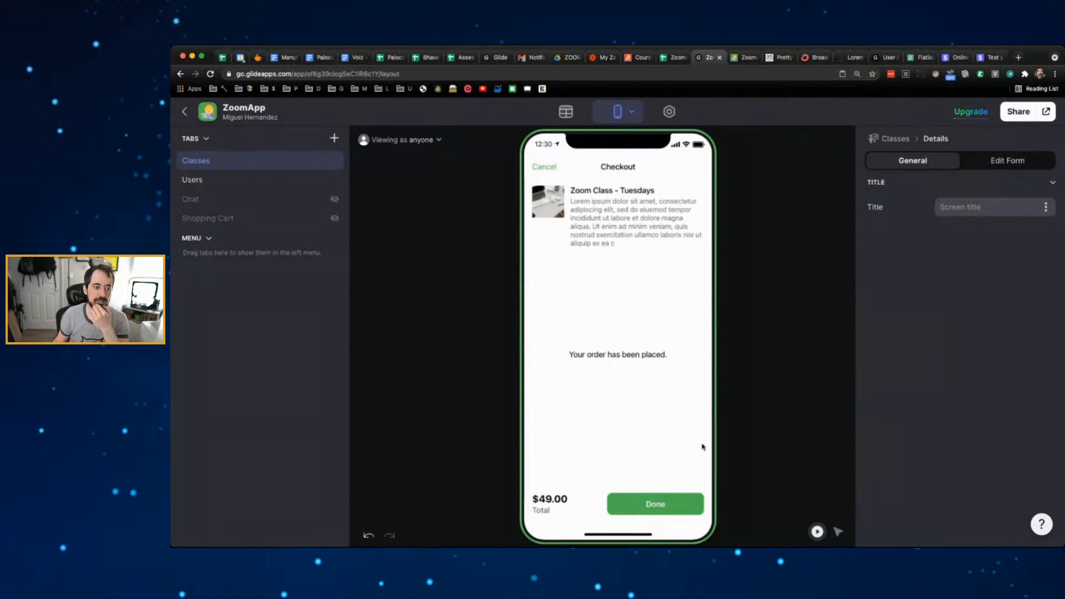
- Close the order confirmation and switch to the Zoomapp Google Sheet tab
left_click(651, 497)
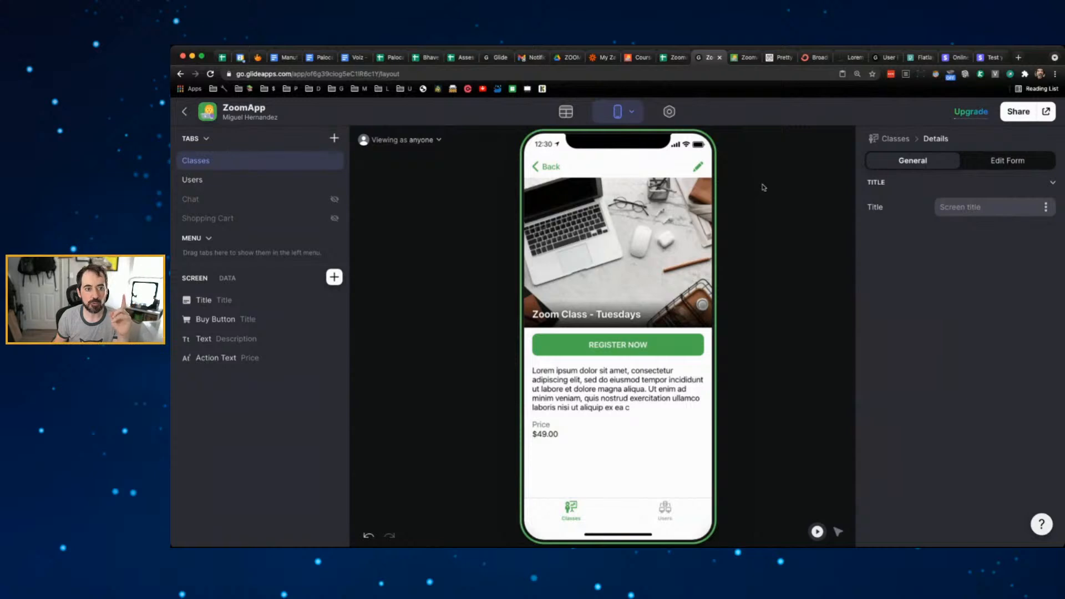
left_click(676, 60)
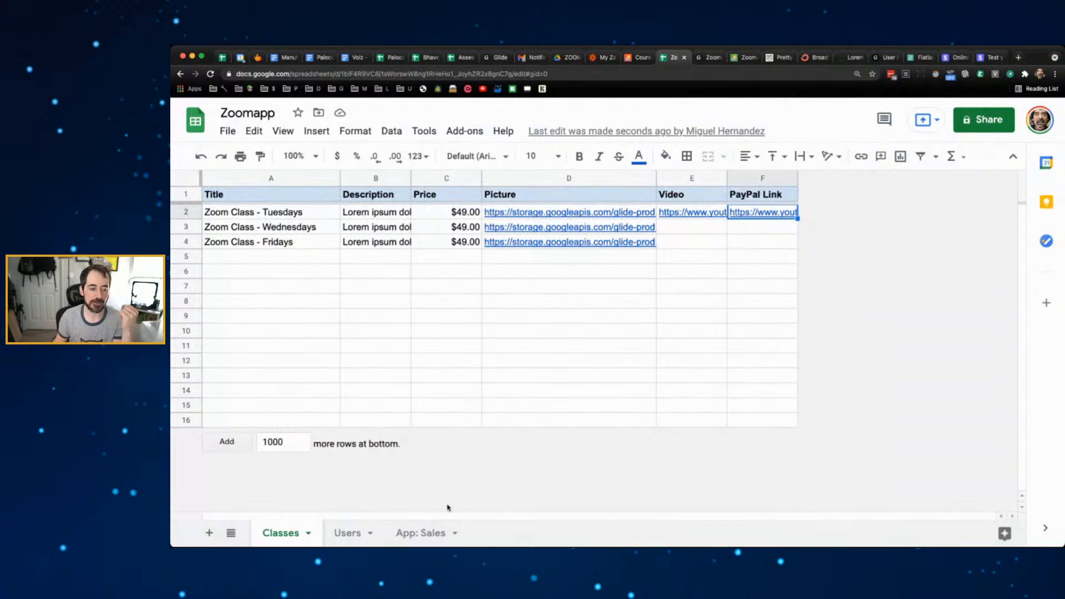
- Show the App: Sales sheet holding the new test purchase row
left_click(701, 58)
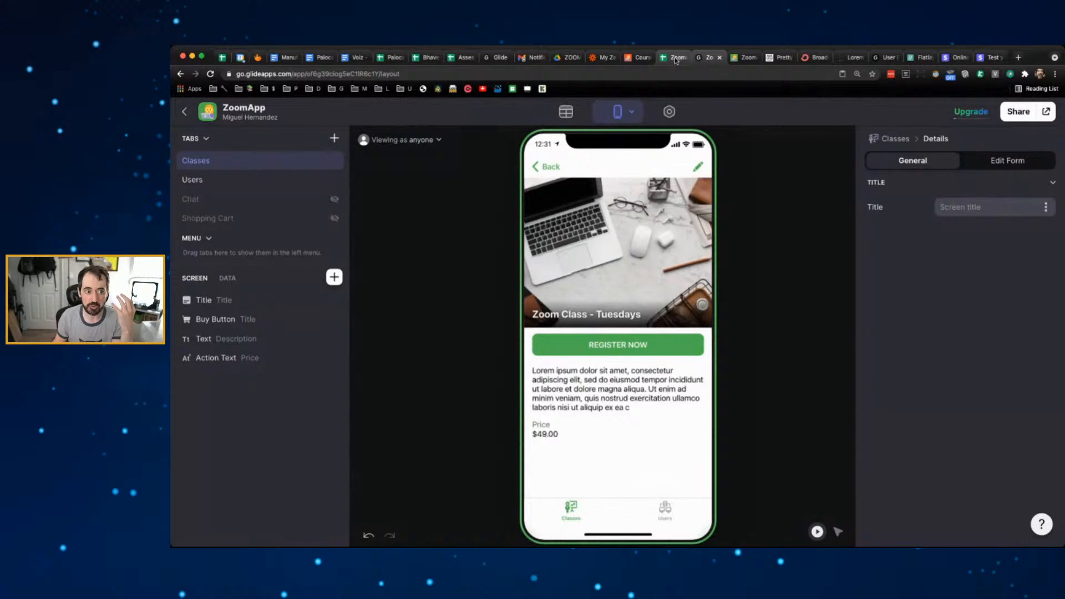
left_click(676, 58)
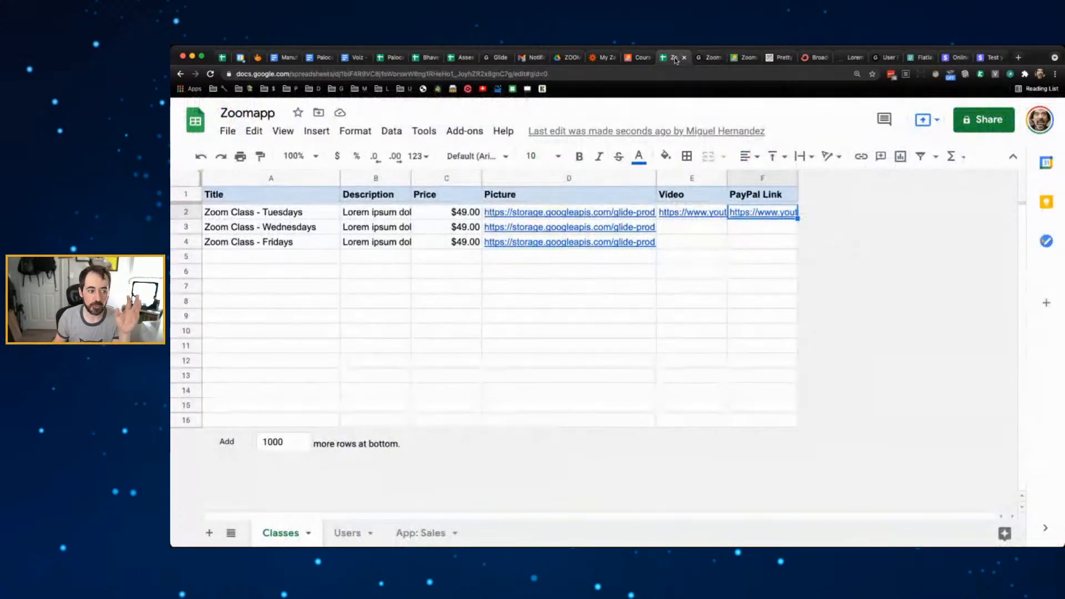
left_click(438, 533)
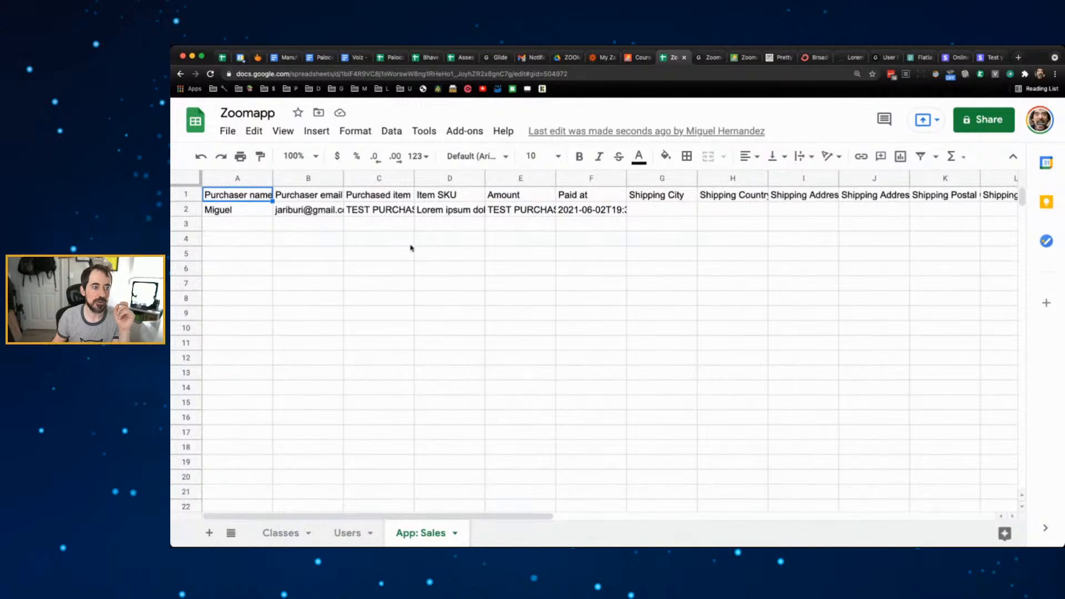
- Make the header row bold with a light-blue fill
left_click(187, 194)
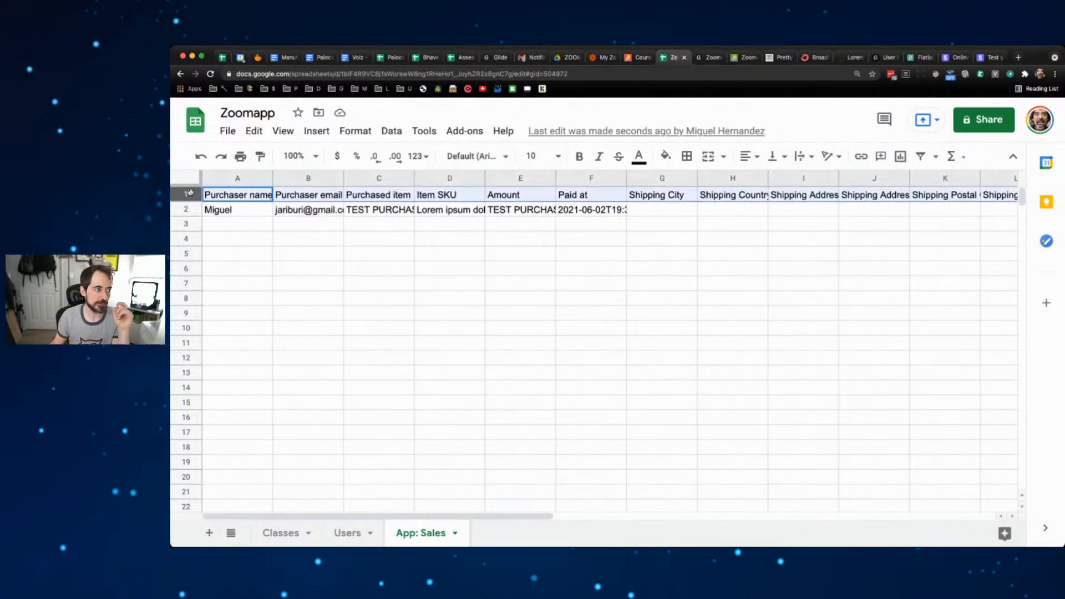
key("super+b")
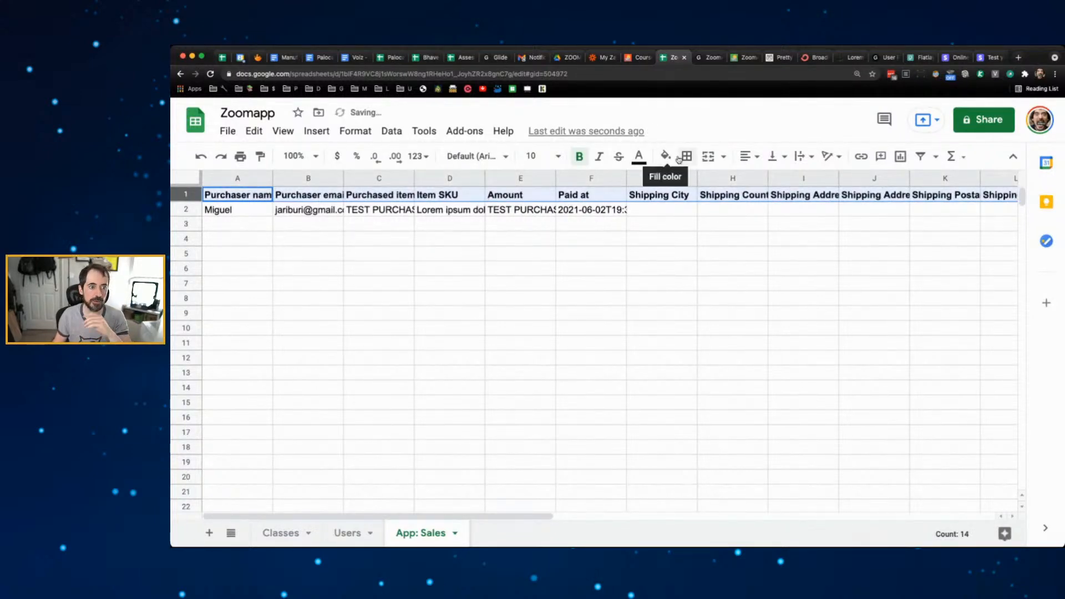
left_click(665, 155)
left_click(780, 237)
left_click(573, 256)
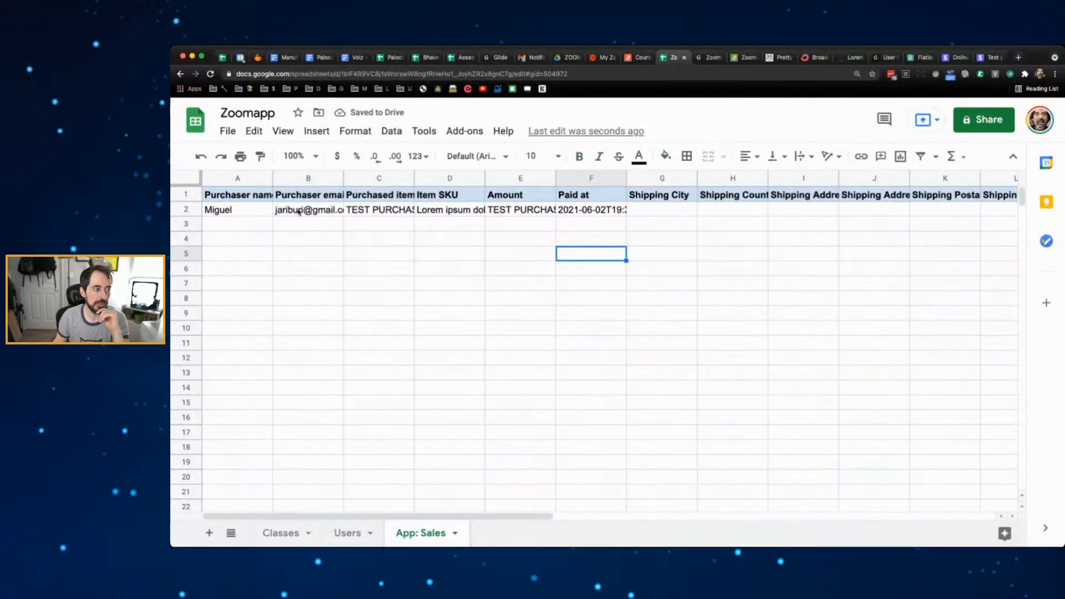
- Check C2's full 'TEST PURCHASE:' text, leave it unchanged, and widen the Item SKU column D
left_click(389, 213)
double_click(421, 211)
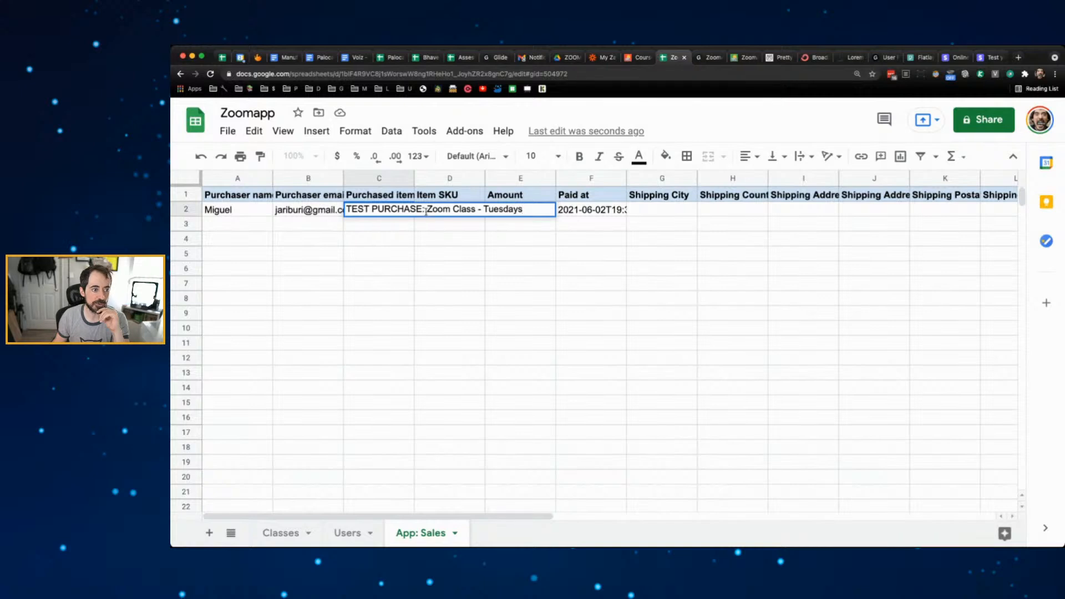
left_click_drag(426, 210, 347, 209)
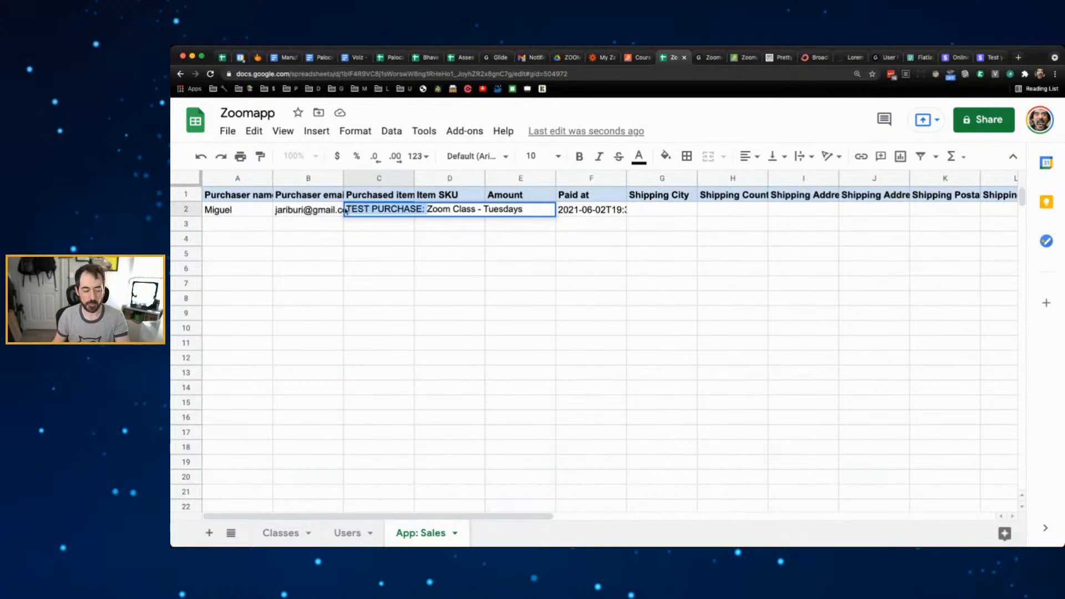
left_click(438, 256)
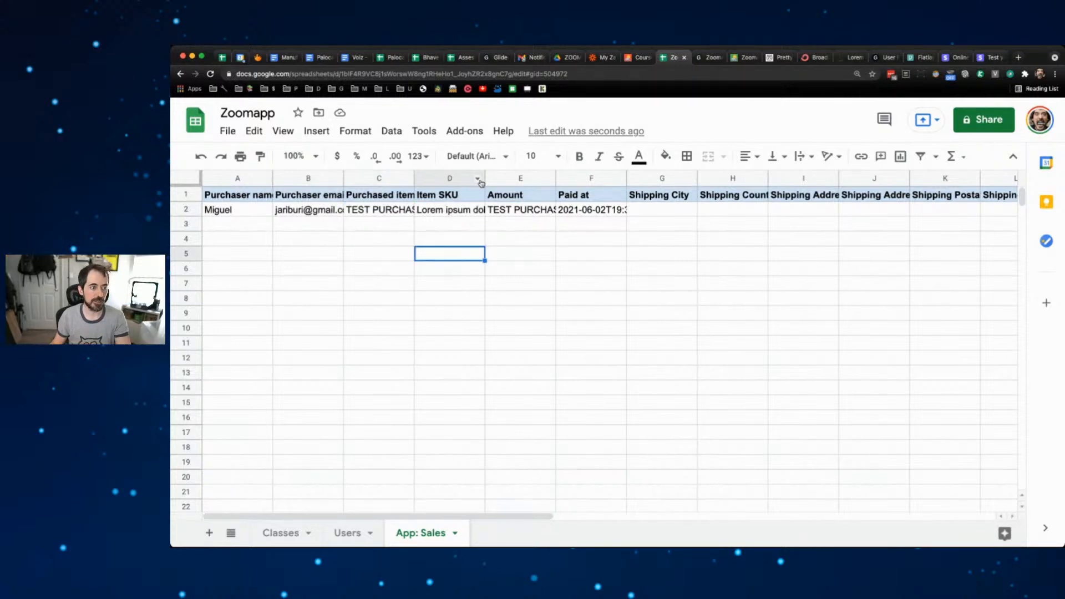
left_click_drag(485, 178, 547, 178)
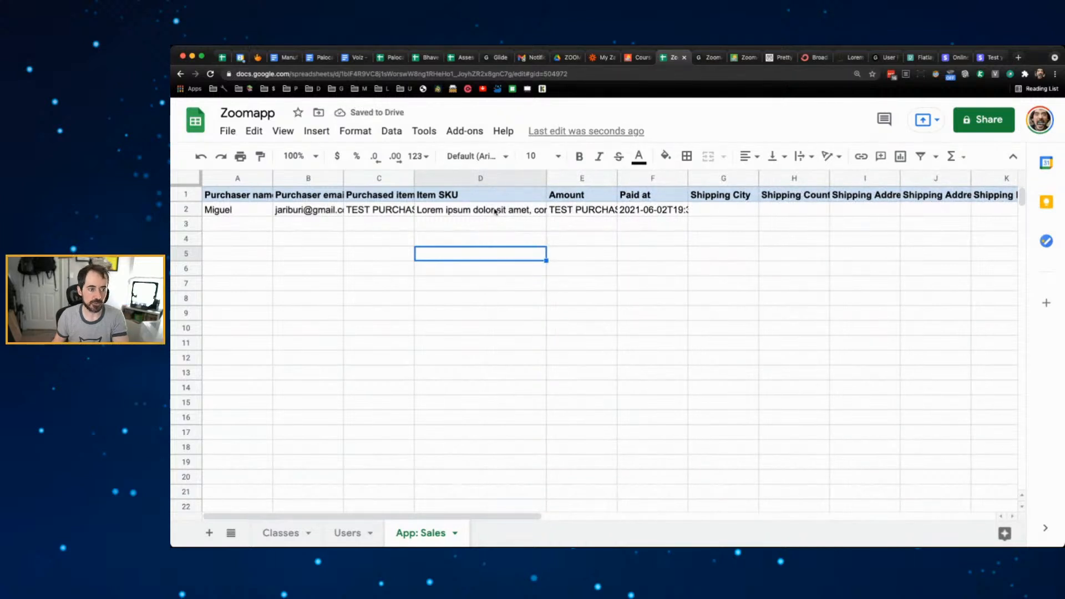
- Delete the 'TEST PURCHASE: ' prefix in E2 so the Amount reads 49
double_click(575, 213)
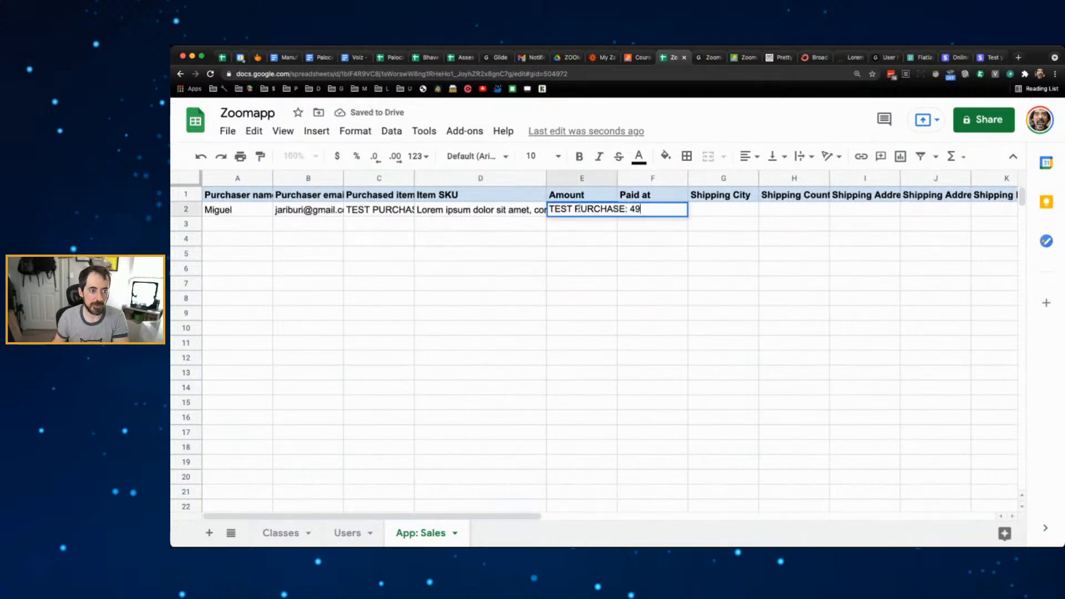
left_click_drag(631, 208, 549, 209)
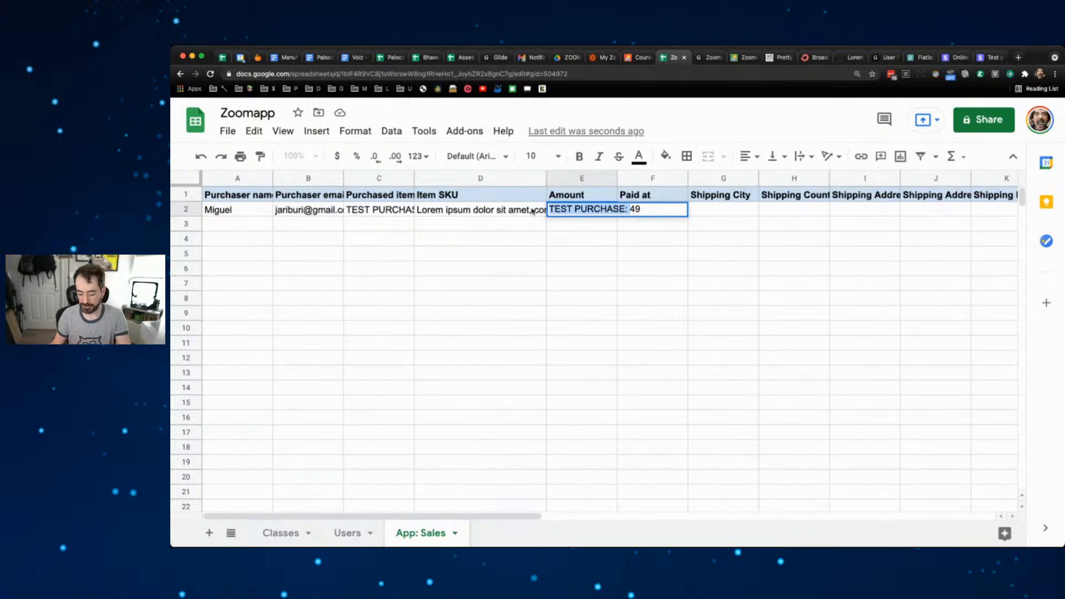
key("BackSpace")
left_click(607, 236)
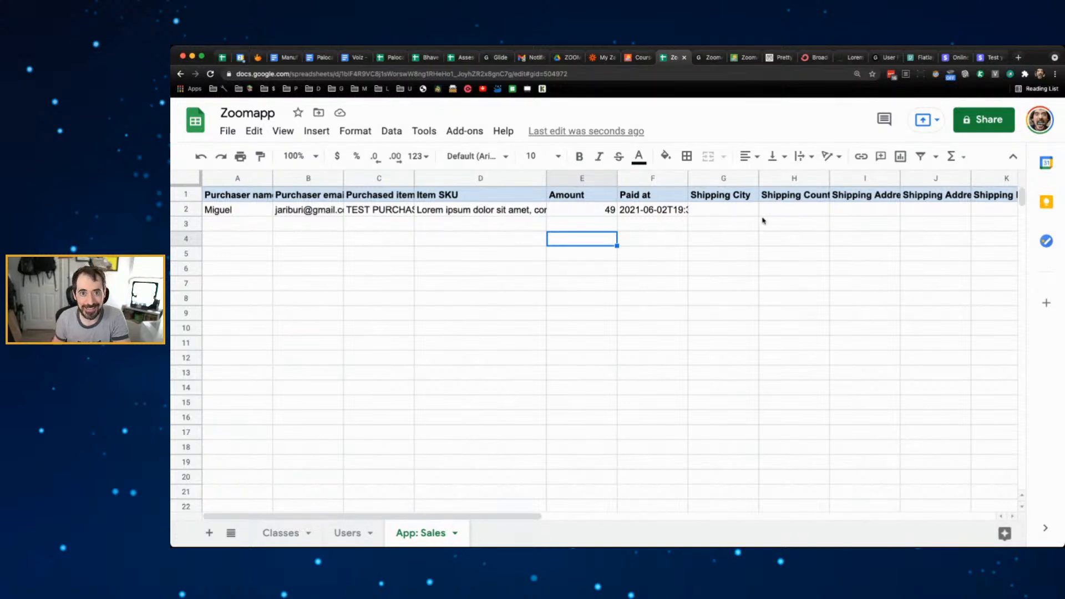
scroll(718, 204, "right", 10)
scroll(677, 212, "left", 10)
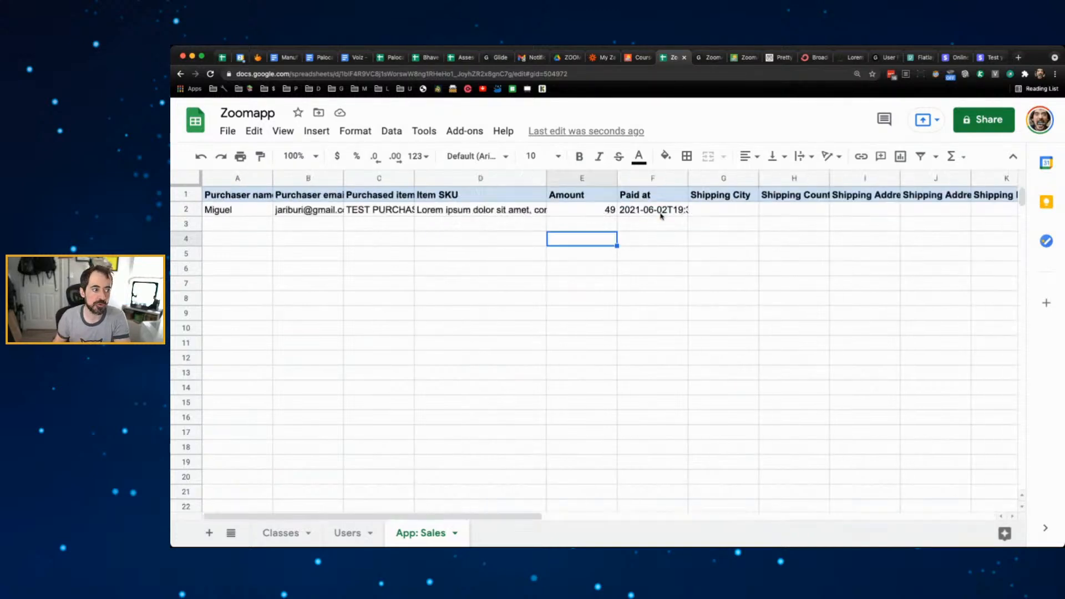
scroll(654, 216, "right", 10)
scroll(638, 220, "left", 4)
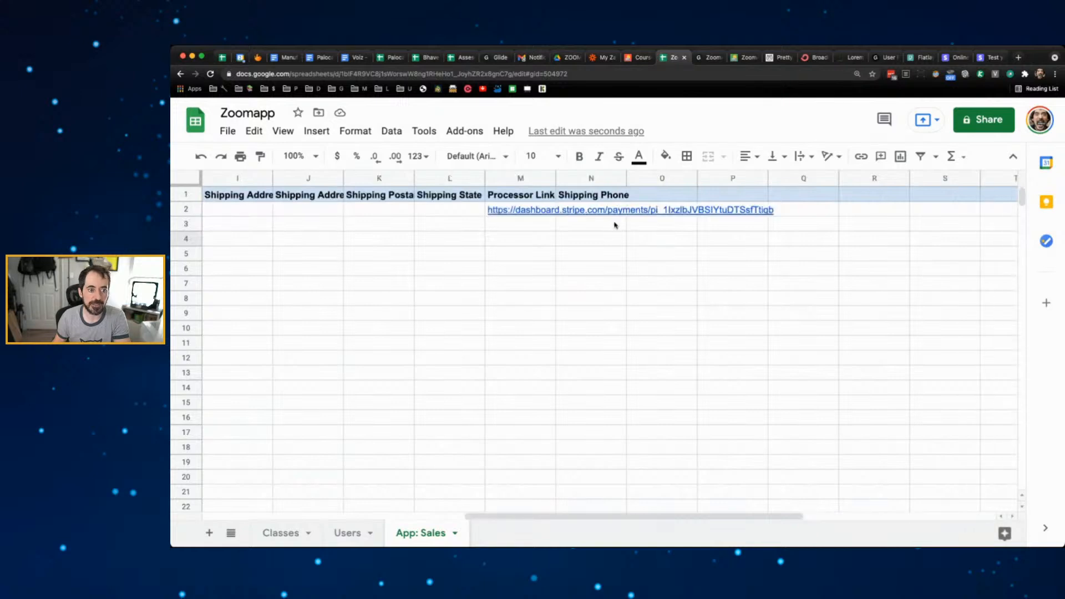
mouse_move(536, 216)
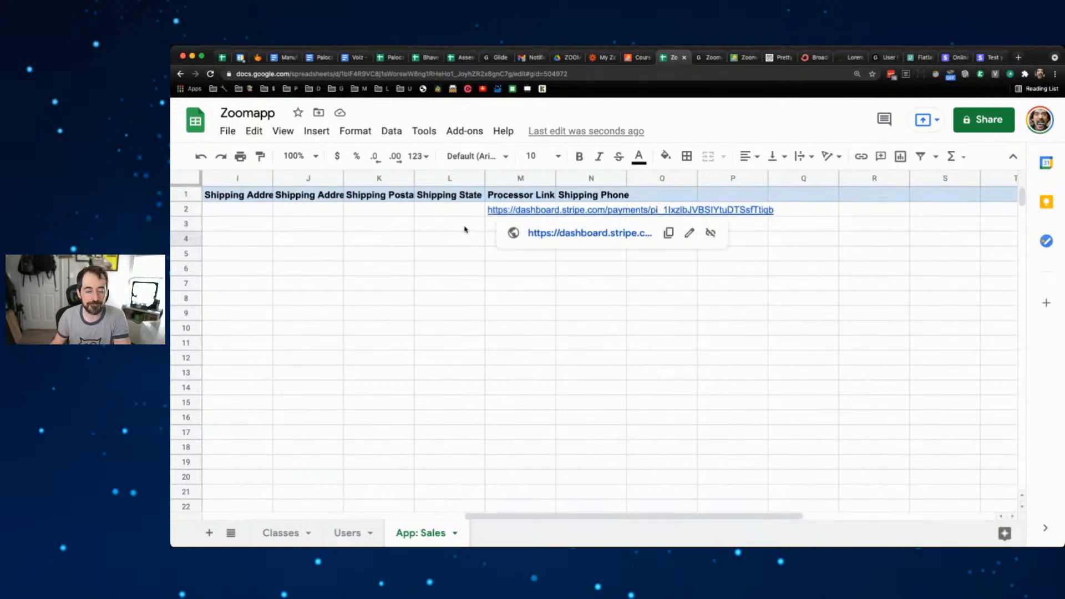
scroll(465, 229, "left", 10)
left_click(398, 216)
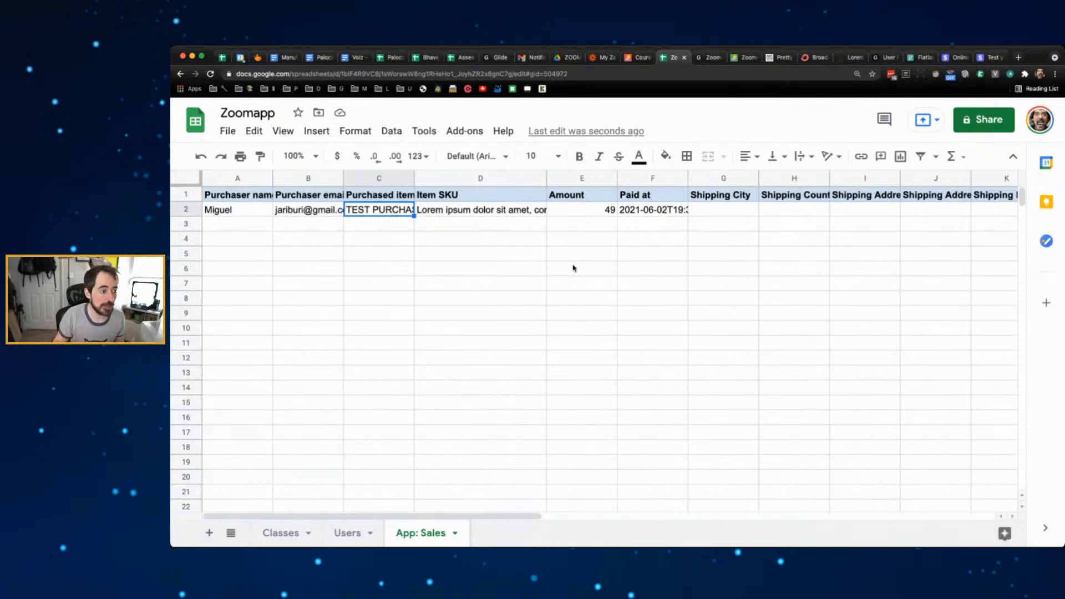
mouse_move(322, 214)
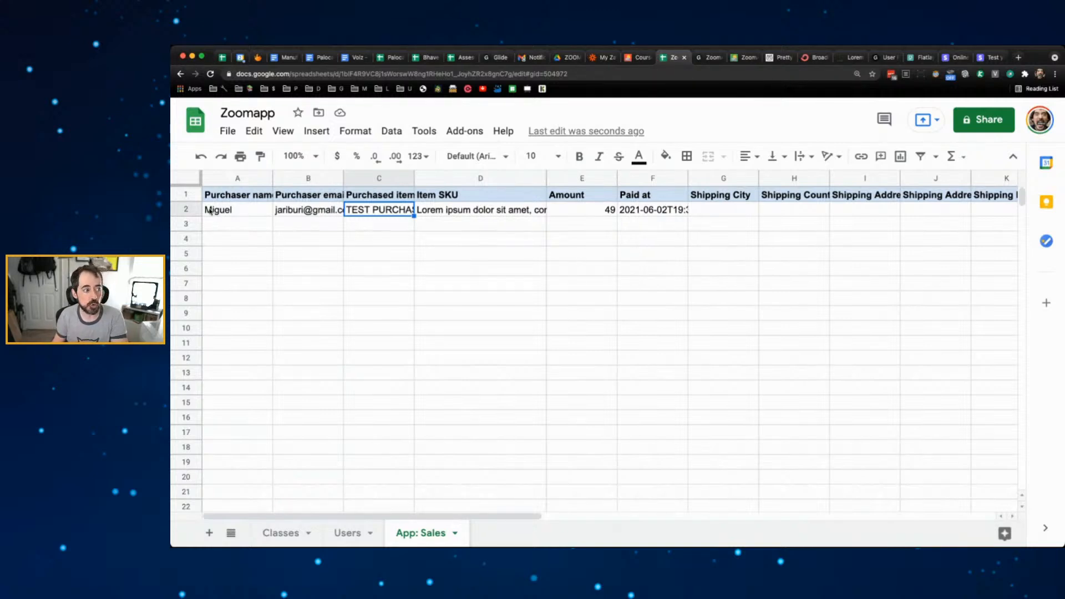
left_click(186, 209)
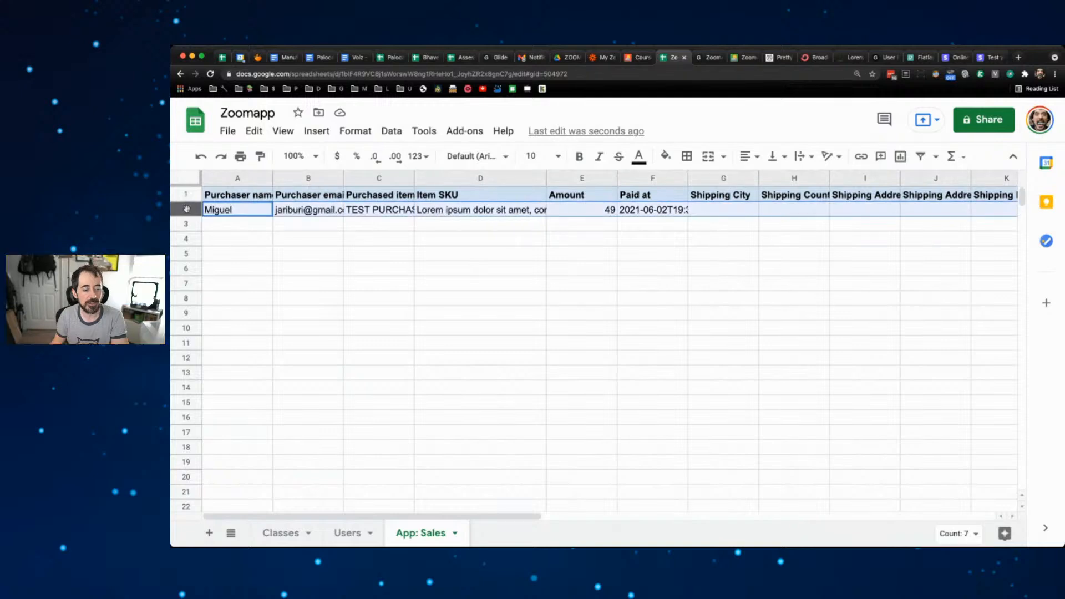
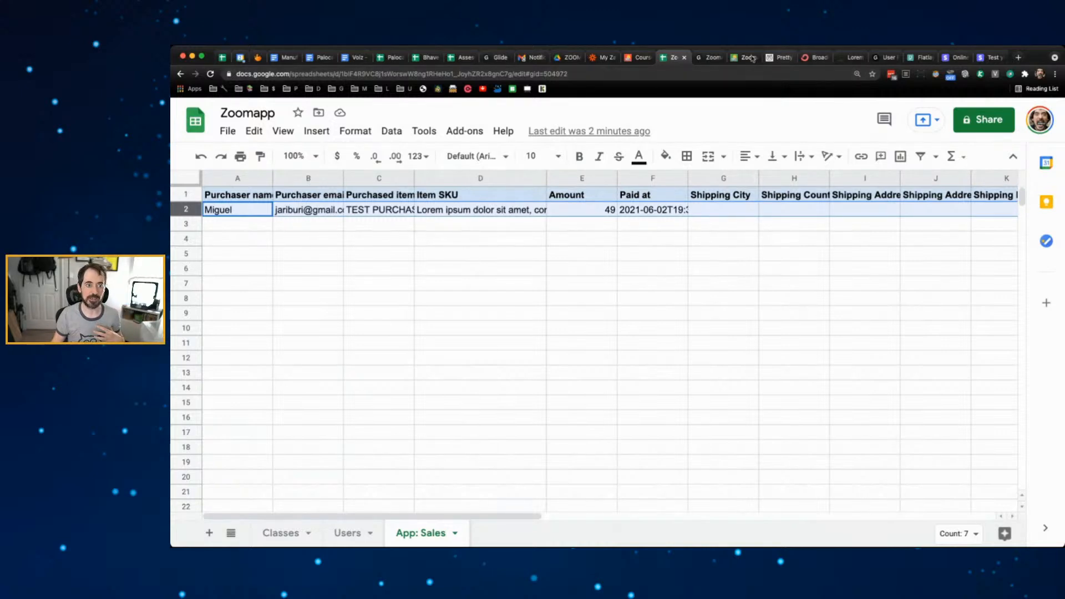
- Switch to the Glide app editor, then open a fresh browser tab
left_click(713, 58)
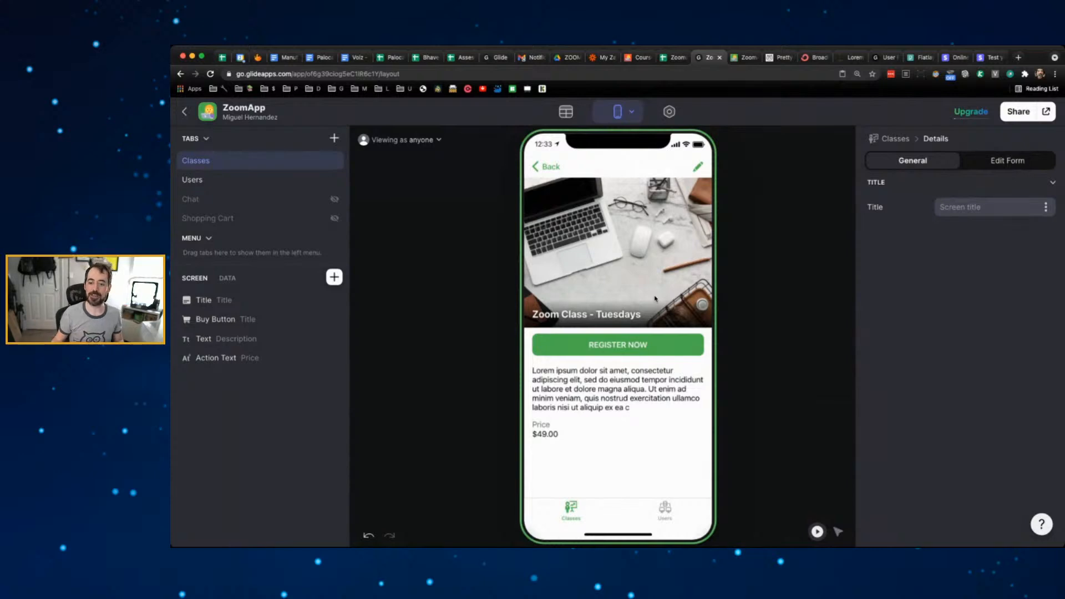
left_click(1019, 58)
- Go to zoom.us, enlarge the page, and sign in with the saved Zoom credentials
type("zoom")
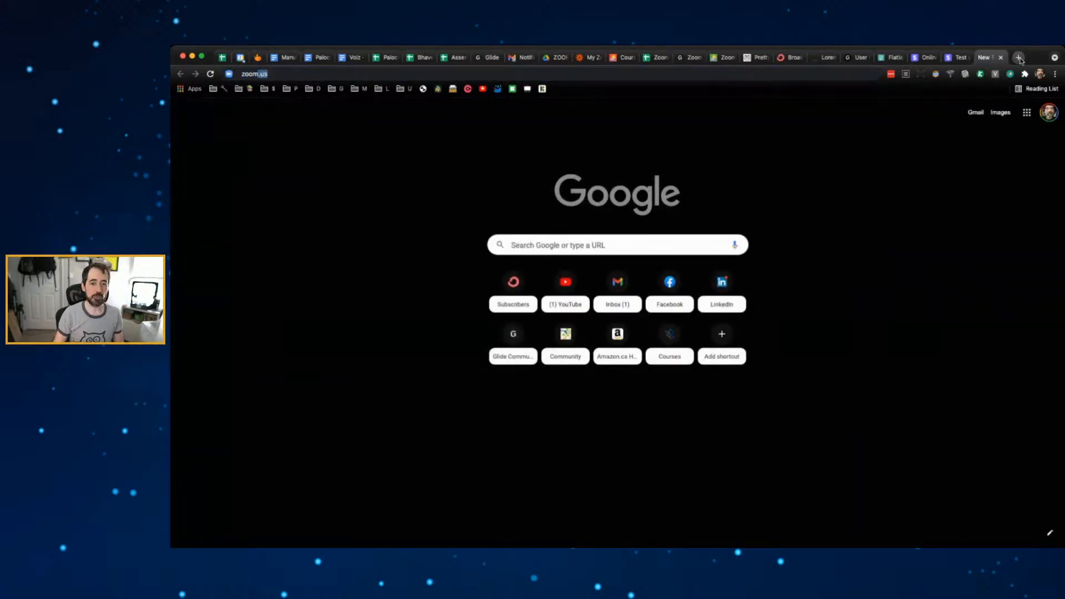
key("Return")
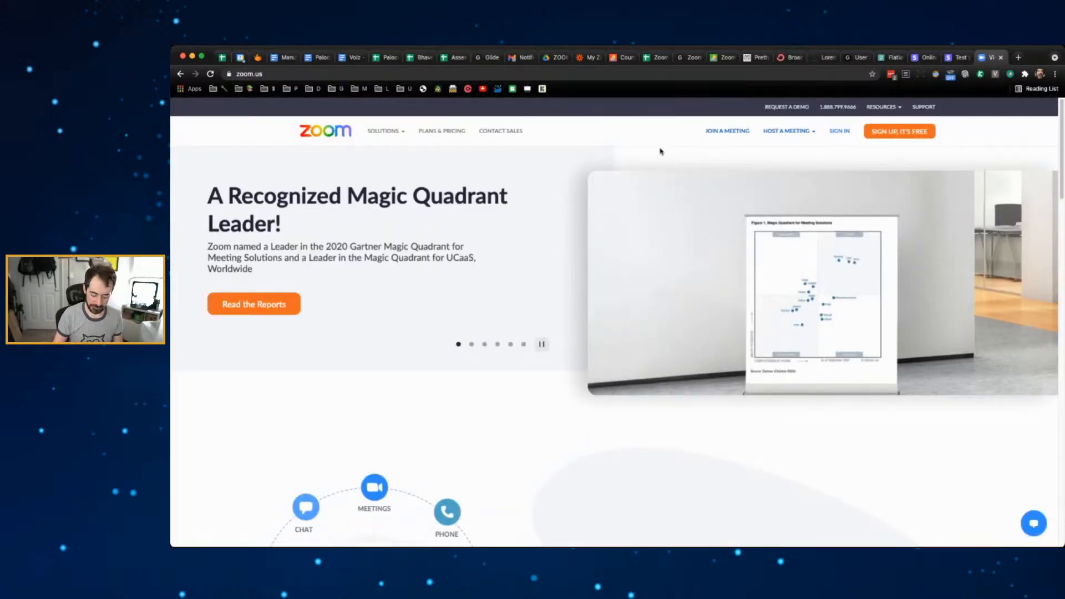
key("super+equal")
key("super+equal")
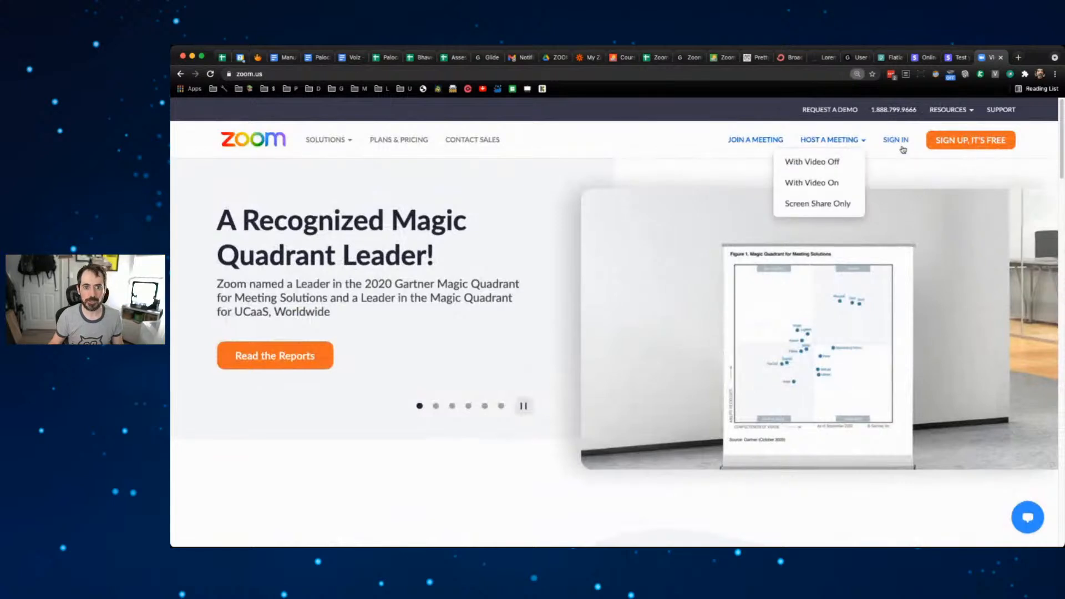
left_click(902, 148)
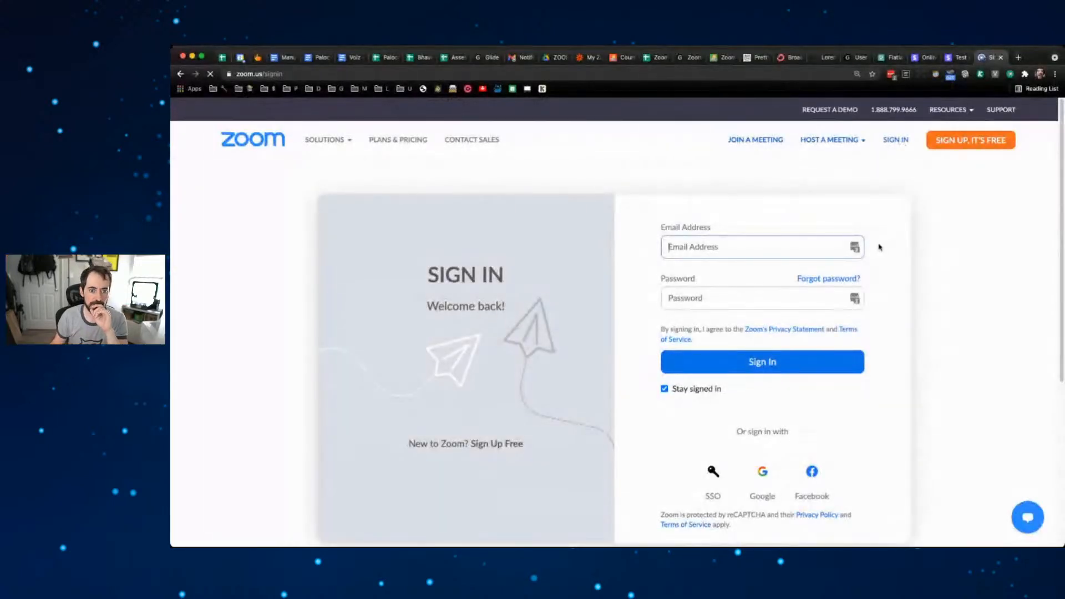
left_click(856, 247)
left_click(927, 237)
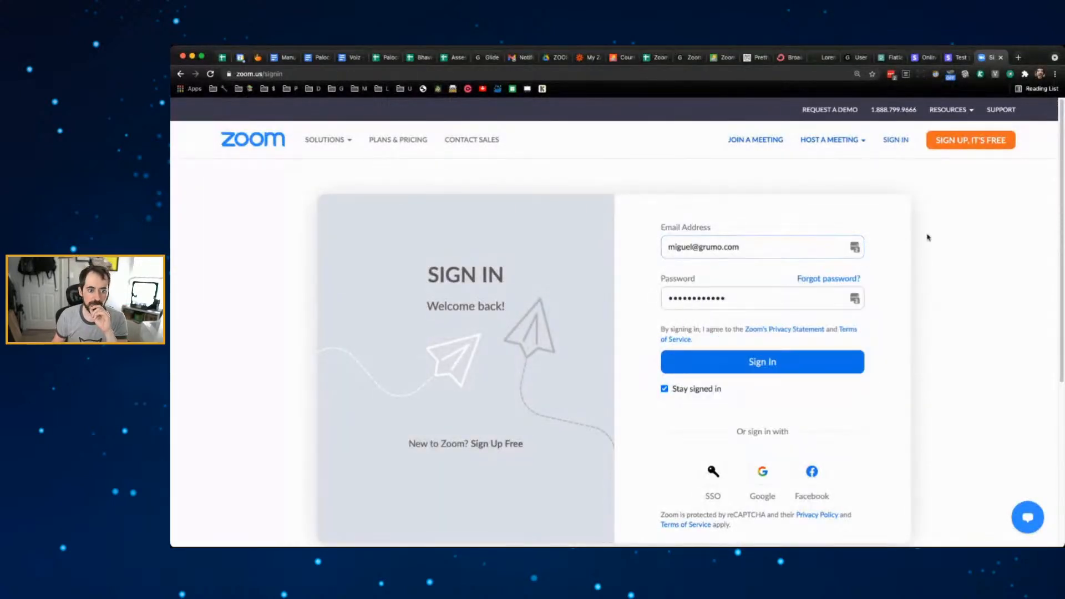
left_click(791, 360)
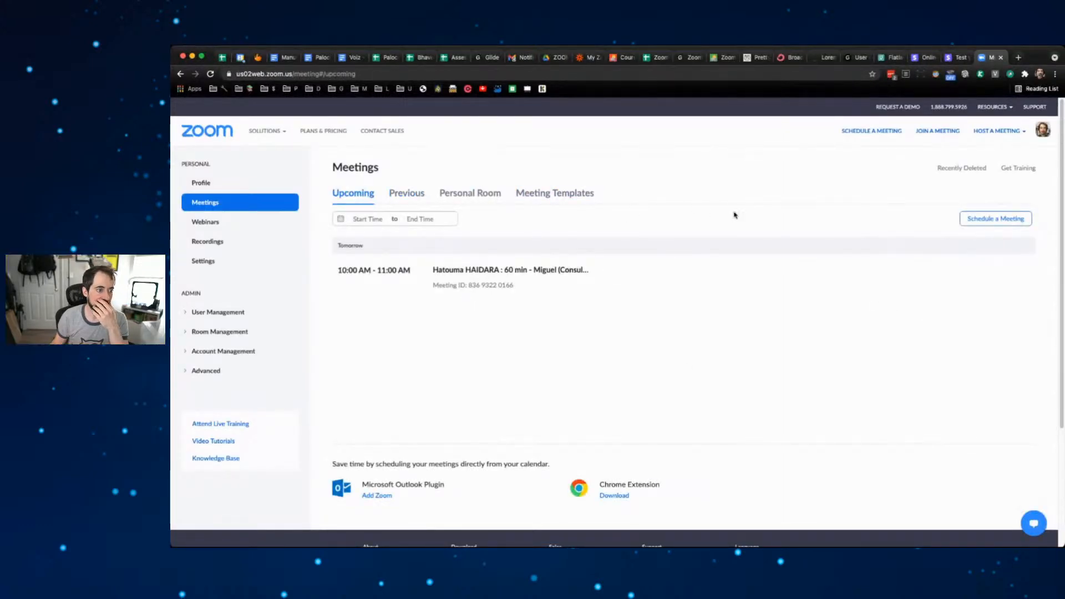
- Schedule a new meeting titled 'Zoom Class With Grumo - Tuesdays'
left_click(1009, 221)
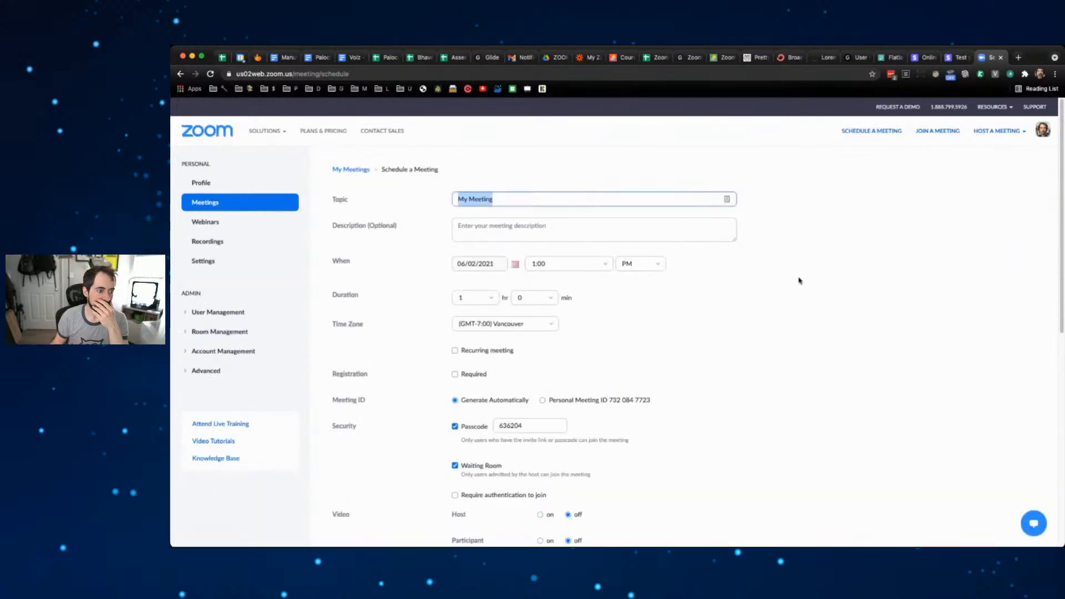
scroll(799, 280, "down", 5)
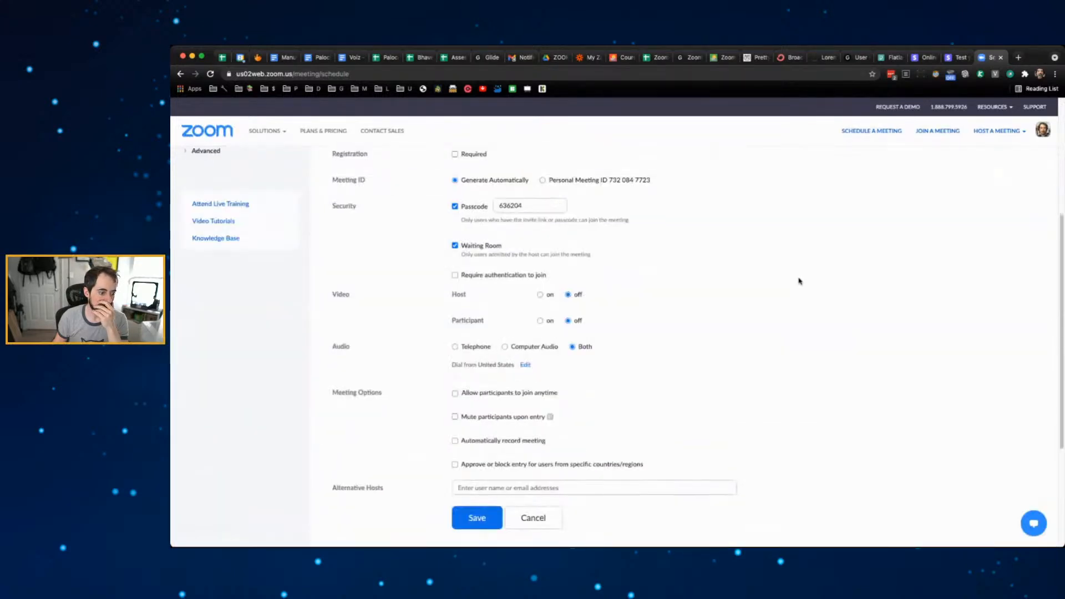
scroll(799, 280, "up", 5)
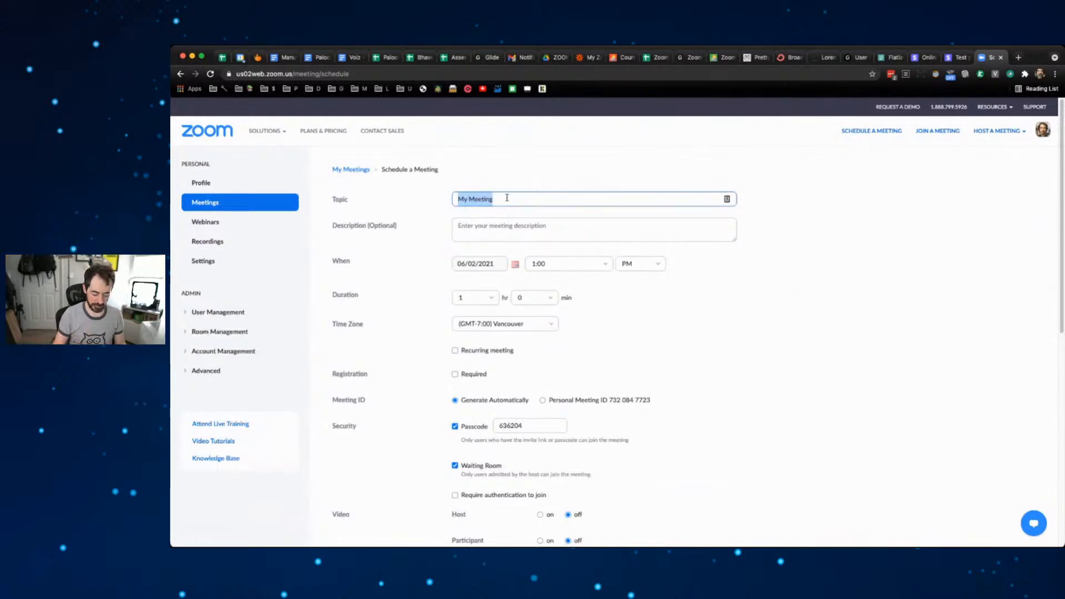
type("Zoom")
key("BackSpace")
key("BackSpace")
type("o")
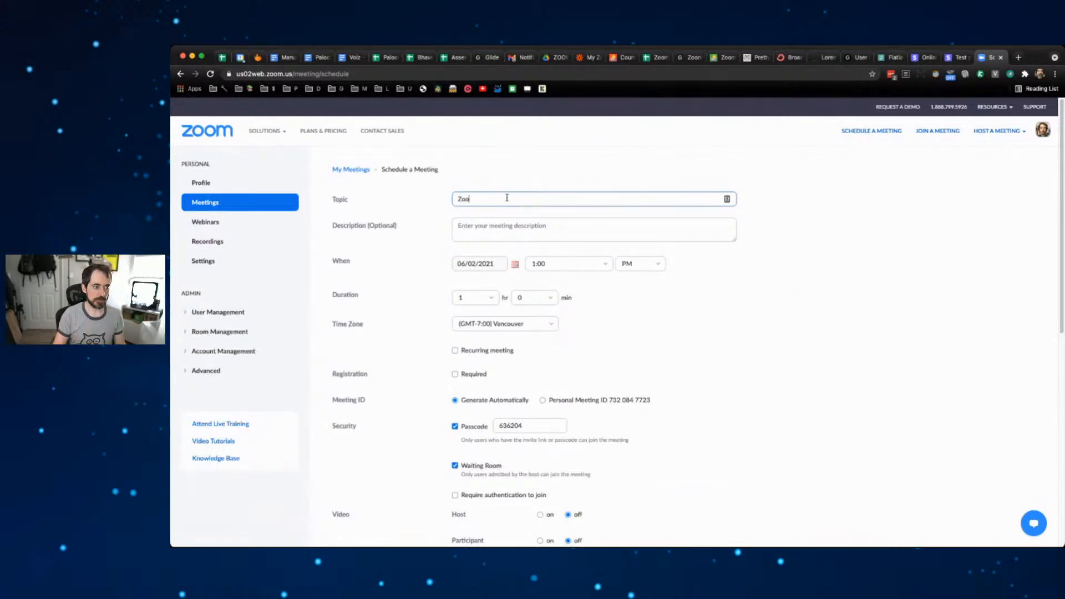
type("m Class Wi")
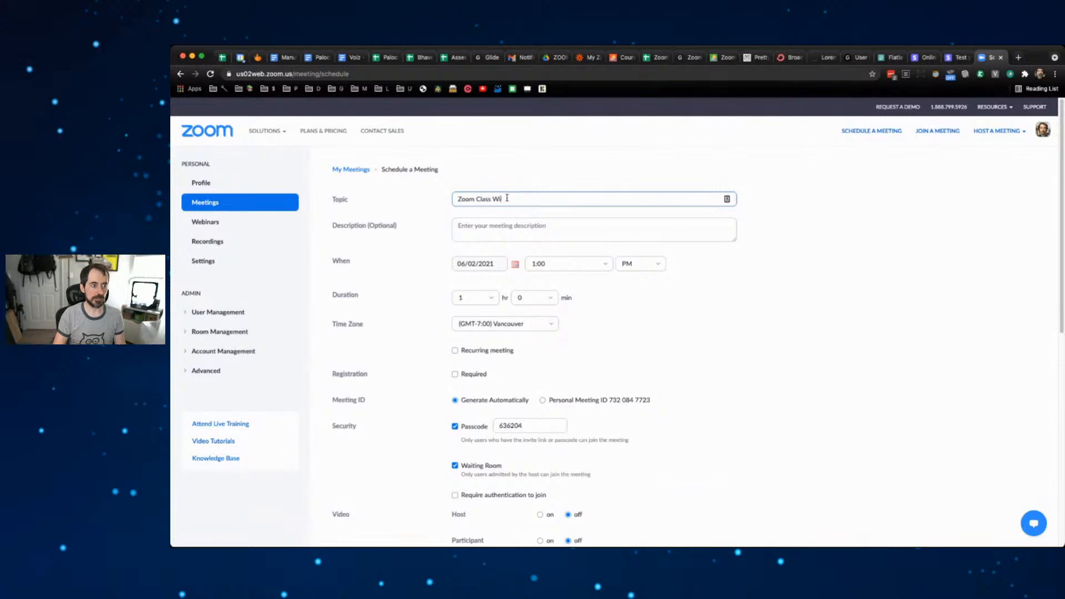
type("th Grumo")
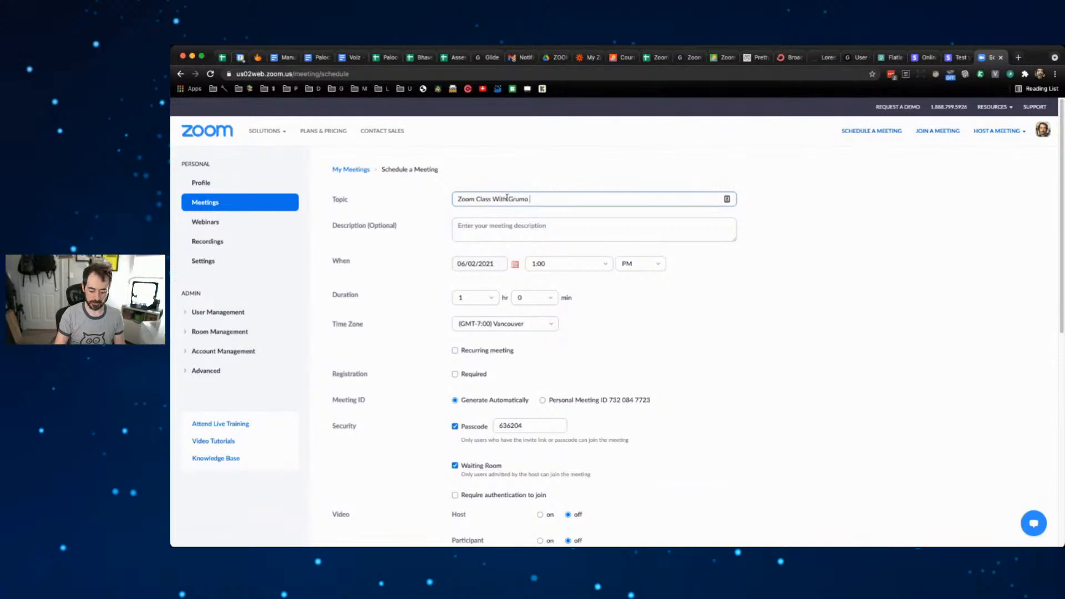
type(" - Tuesda")
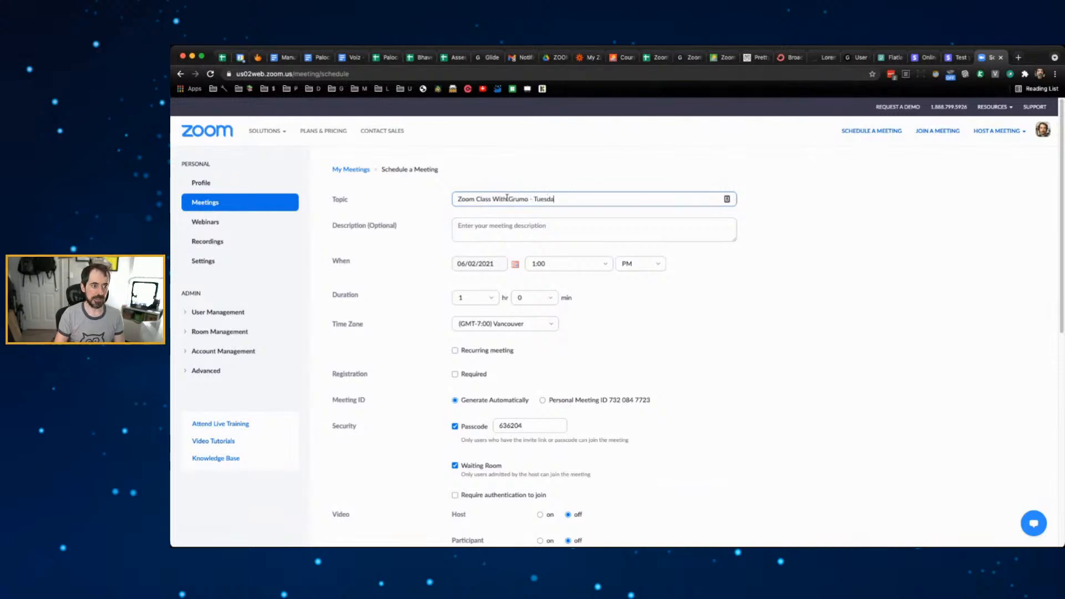
type("ys")
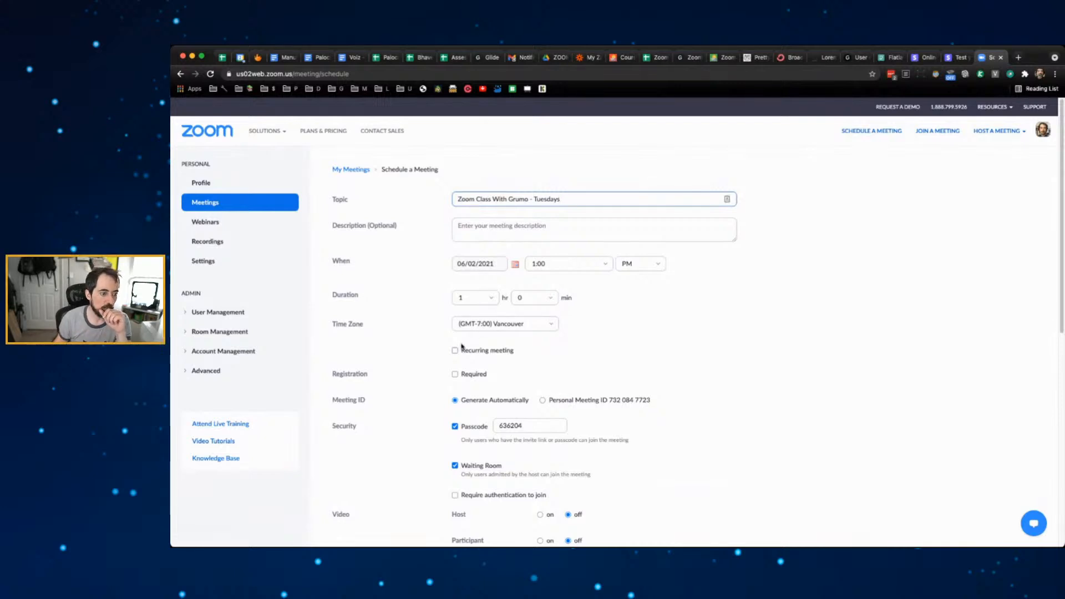
key("super+equal")
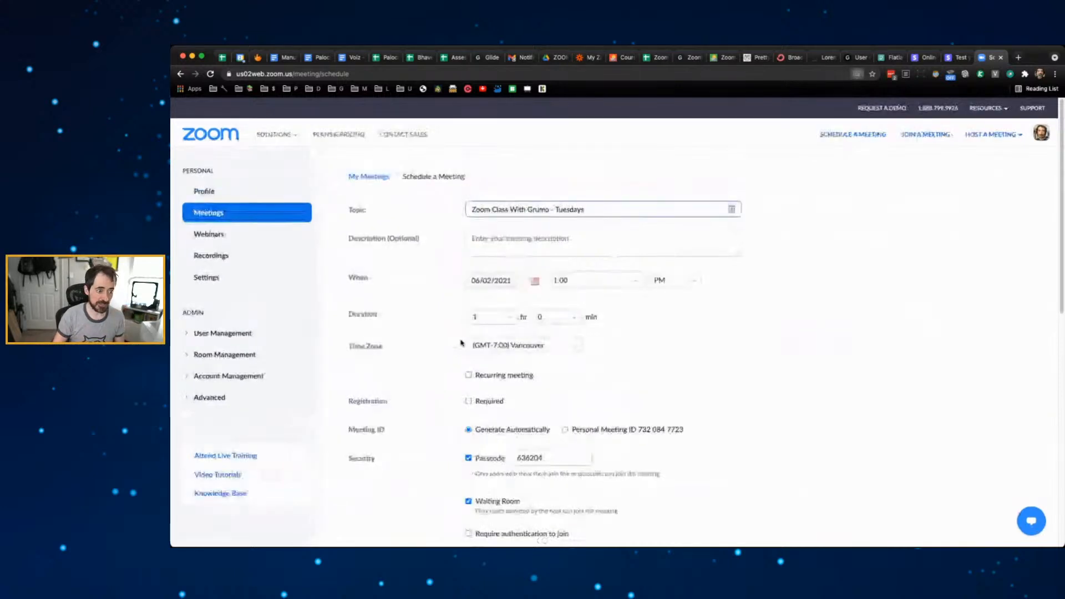
key("super+equal")
key("super+equal")
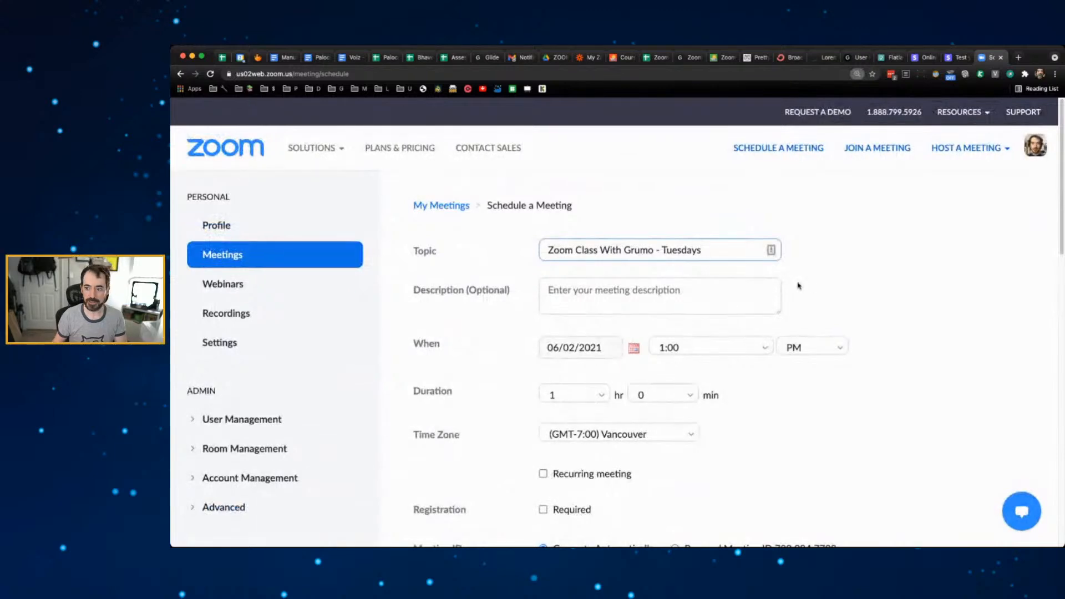
- Make the meeting recur weekly, with Tuesday added and Wednesday removed
scroll(799, 286, "down", 2)
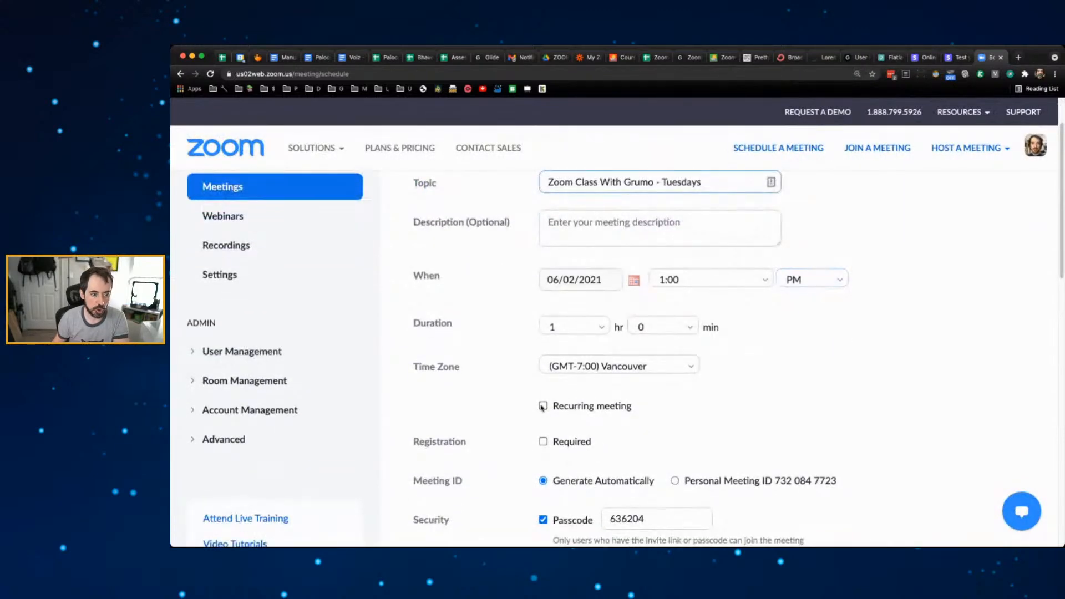
left_click(542, 406)
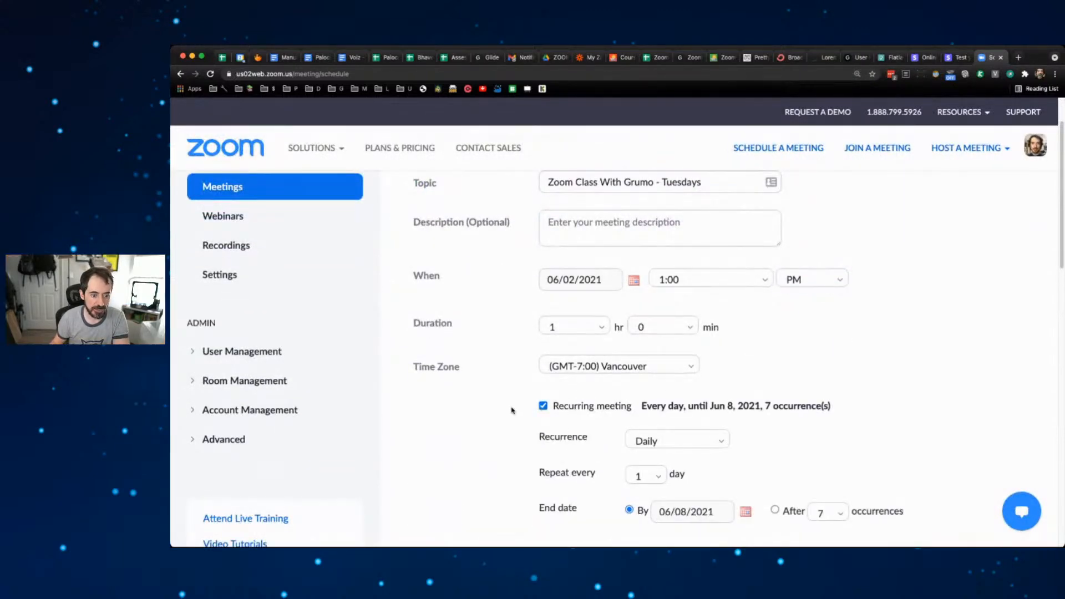
scroll(511, 410, "down", 2)
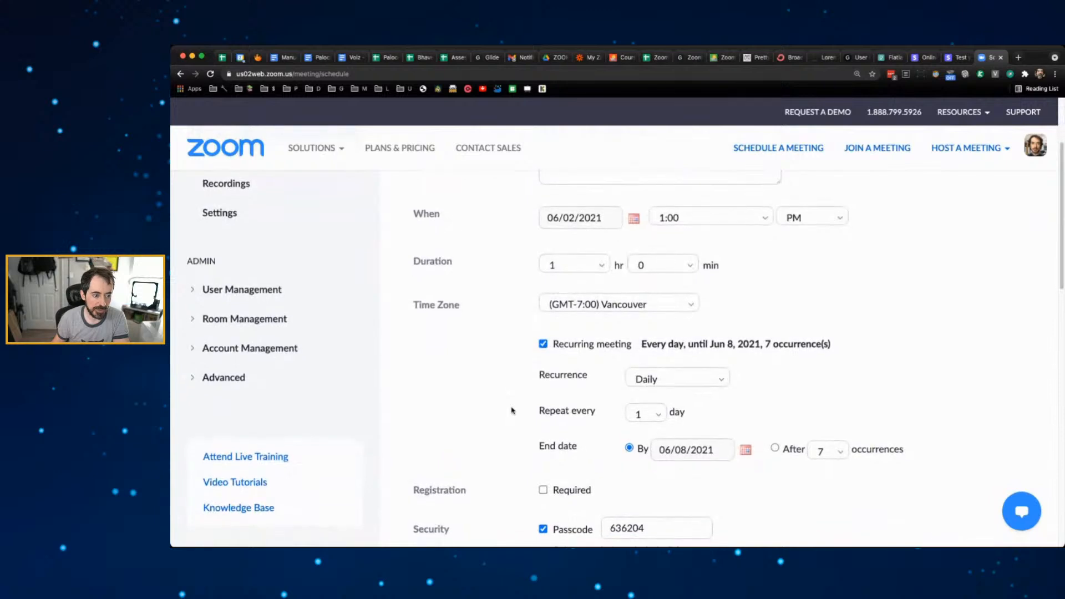
left_click(680, 379)
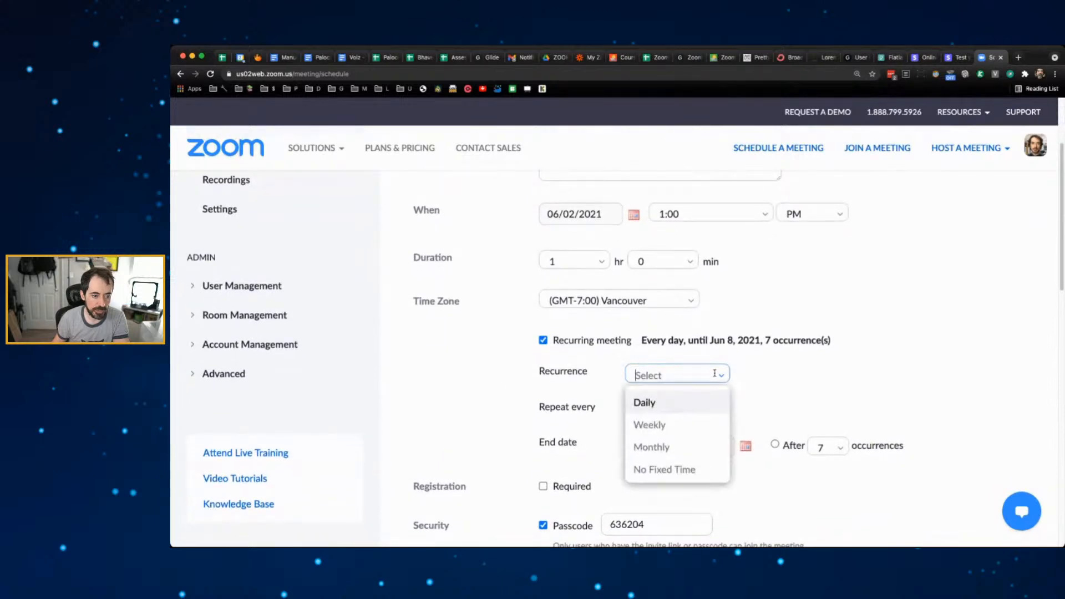
left_click(685, 420)
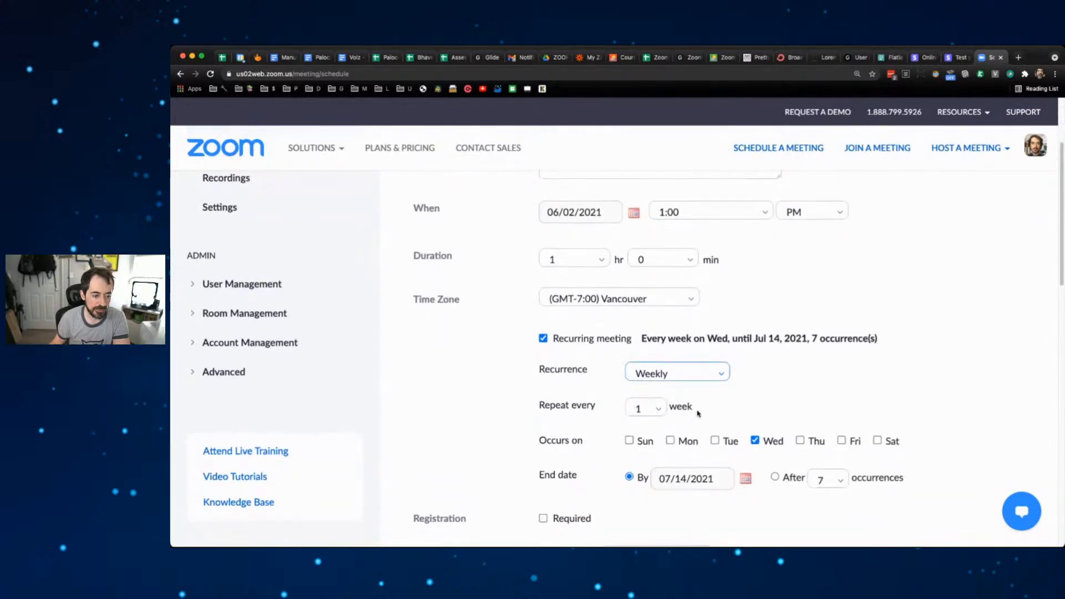
scroll(687, 410, "down", 1)
scroll(669, 406, "down", 1)
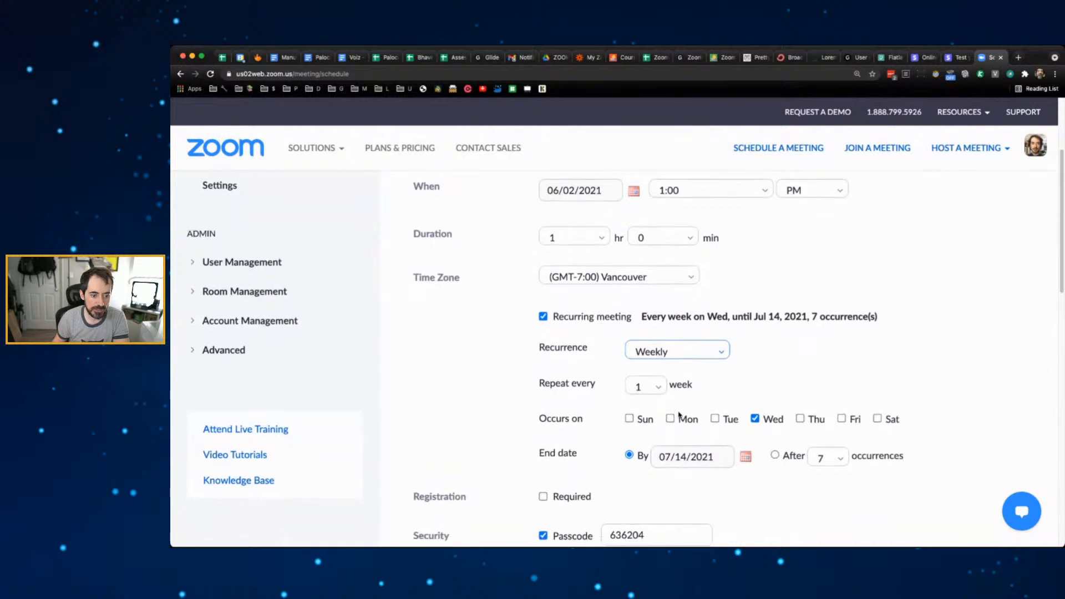
left_click(727, 416)
left_click(755, 418)
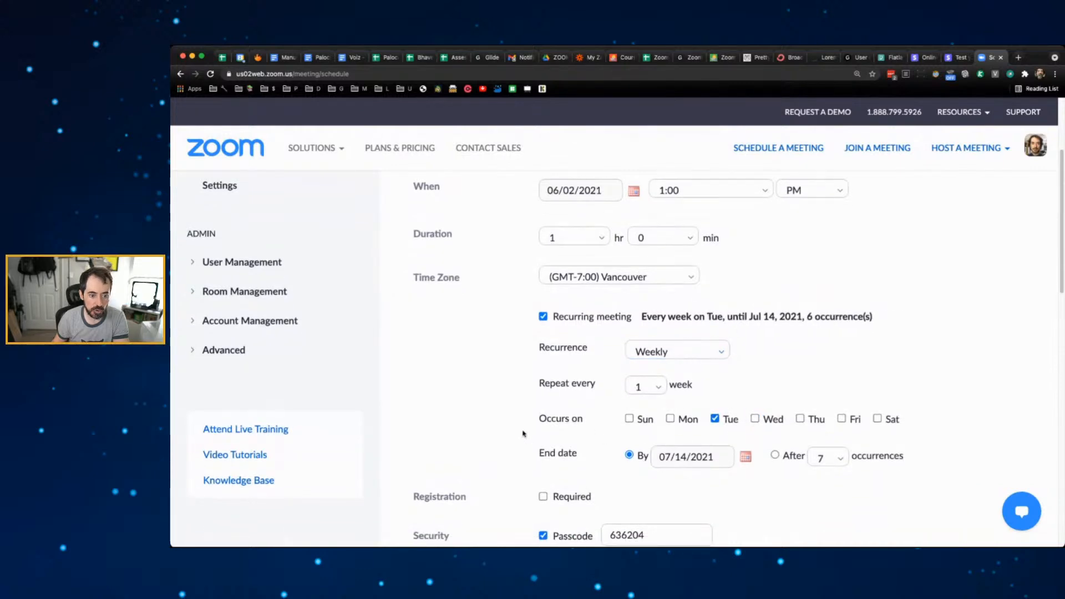
- End the recurring series after 20 occurrences
scroll(519, 432, "down", 3)
scroll(518, 432, "down", 1)
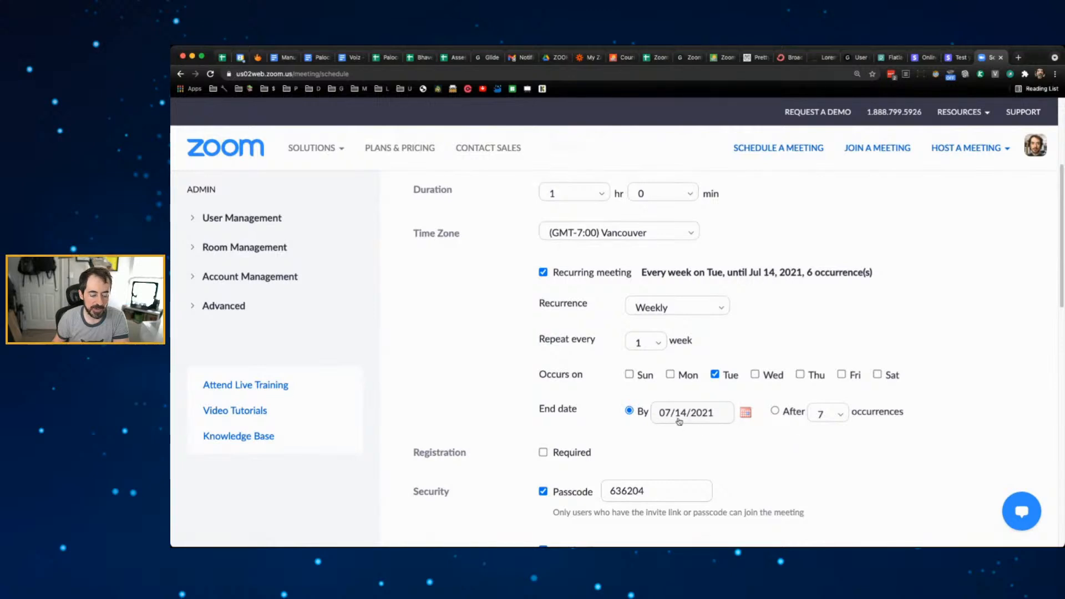
left_click(775, 411)
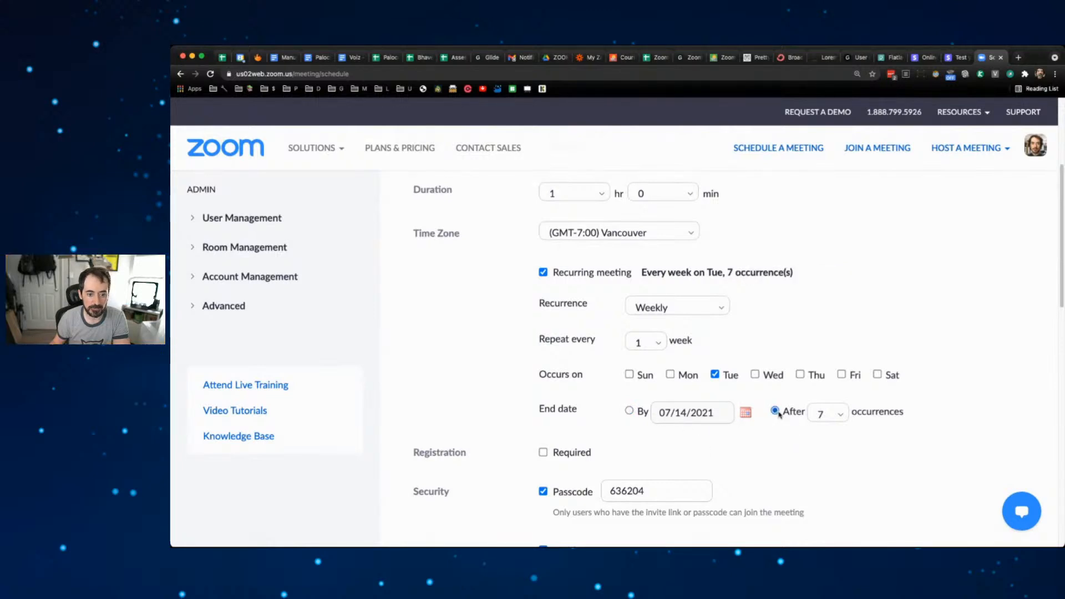
left_click(842, 416)
scroll(839, 358, "down", 5)
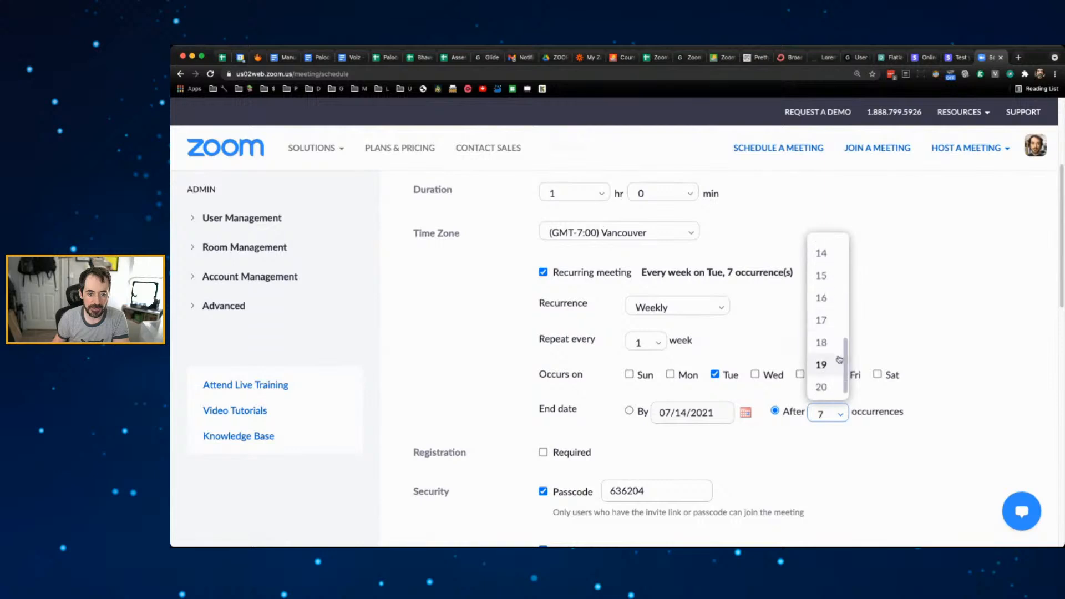
left_click(822, 384)
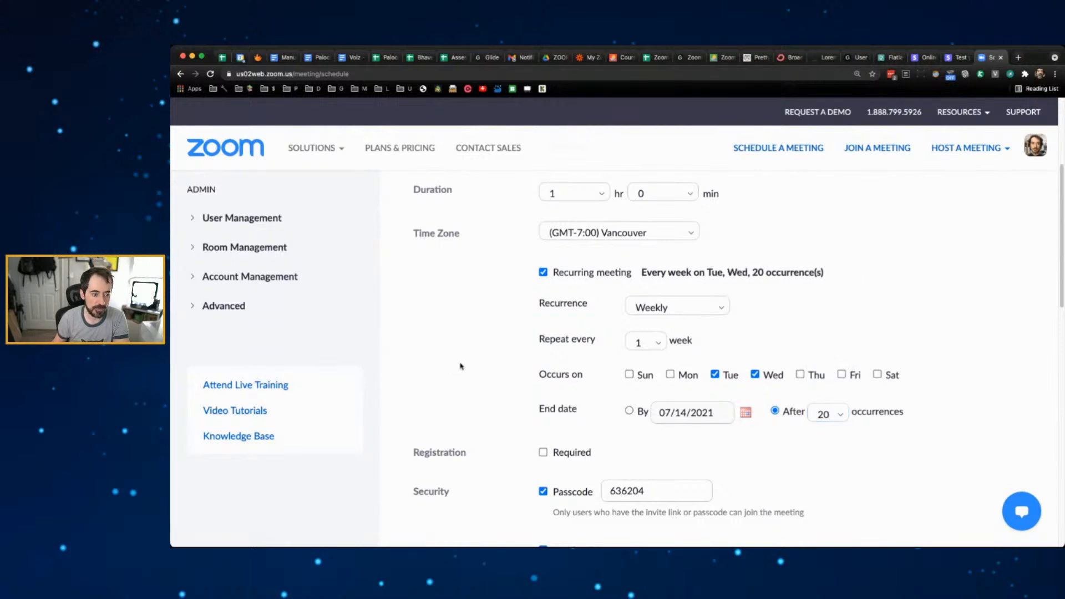
- Enable 'Mute participants upon entry' and review the remaining meeting options
scroll(461, 366, "down", 2)
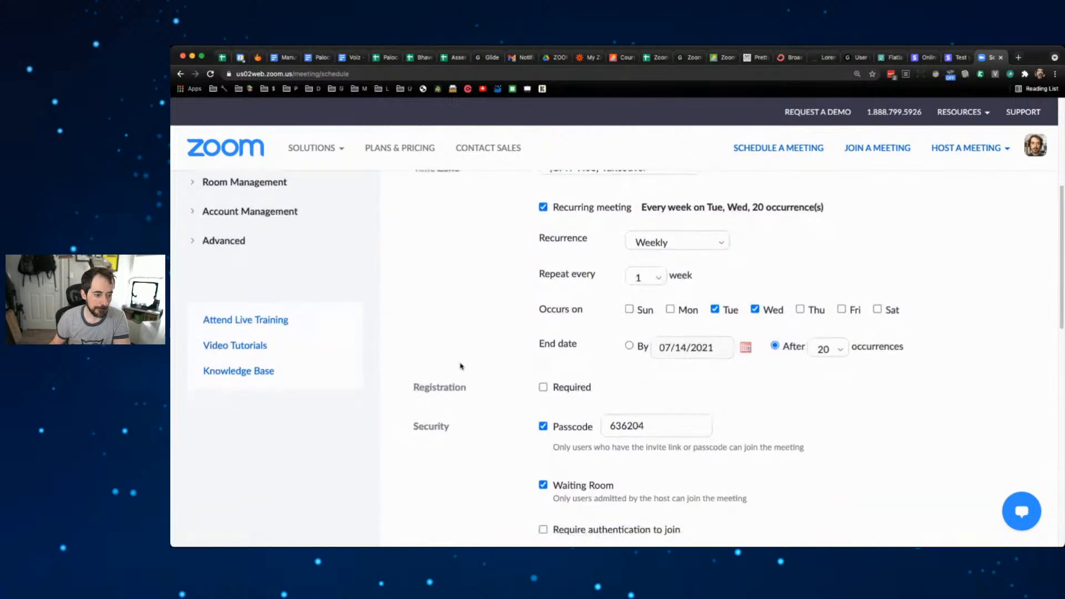
scroll(460, 366, "down", 3)
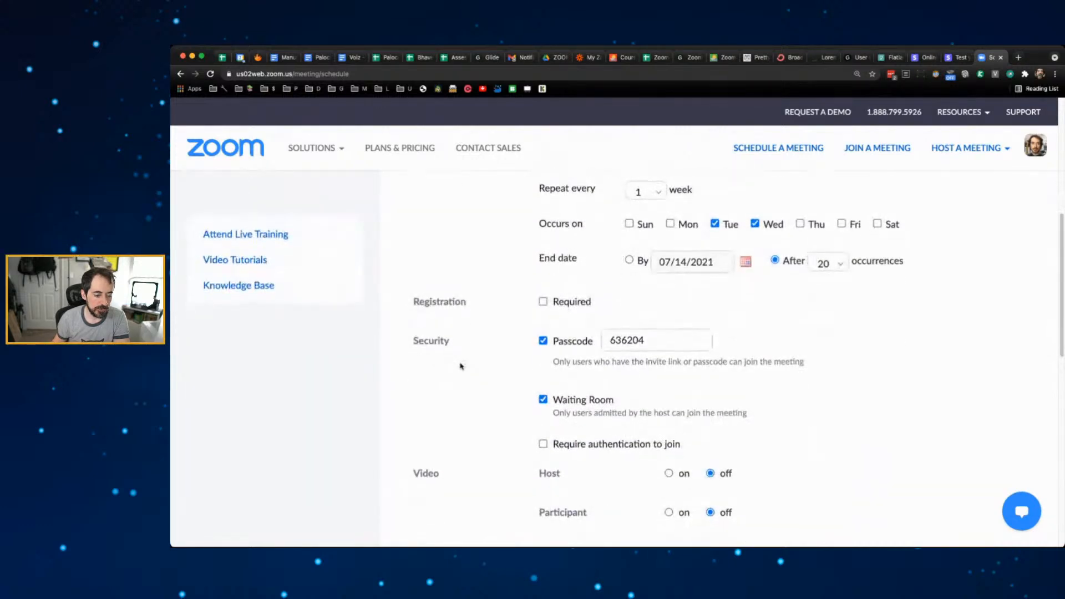
scroll(461, 366, "down", 5)
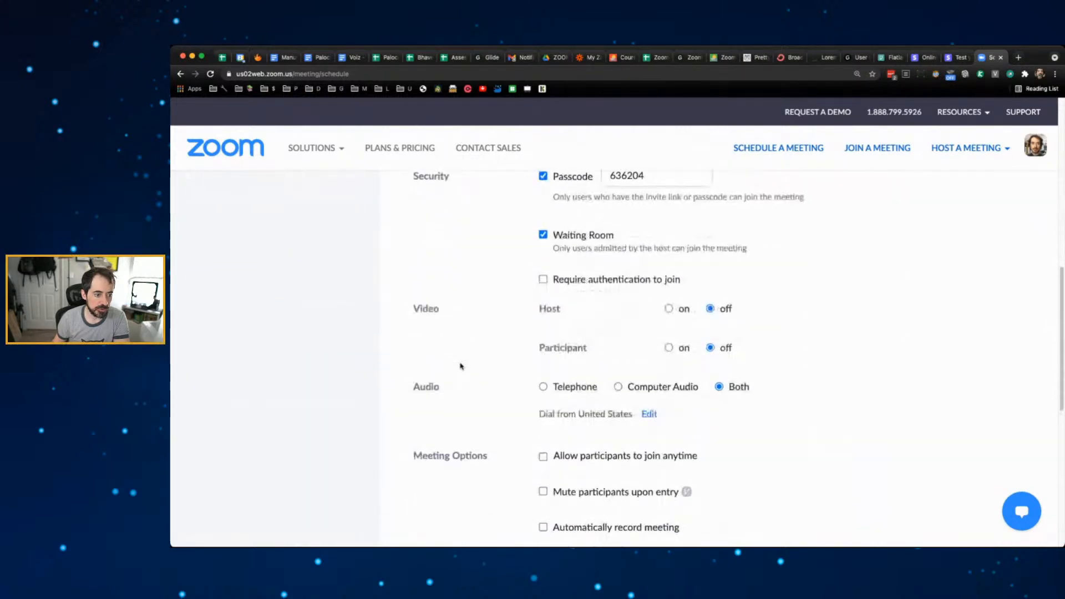
scroll(460, 367, "down", 5)
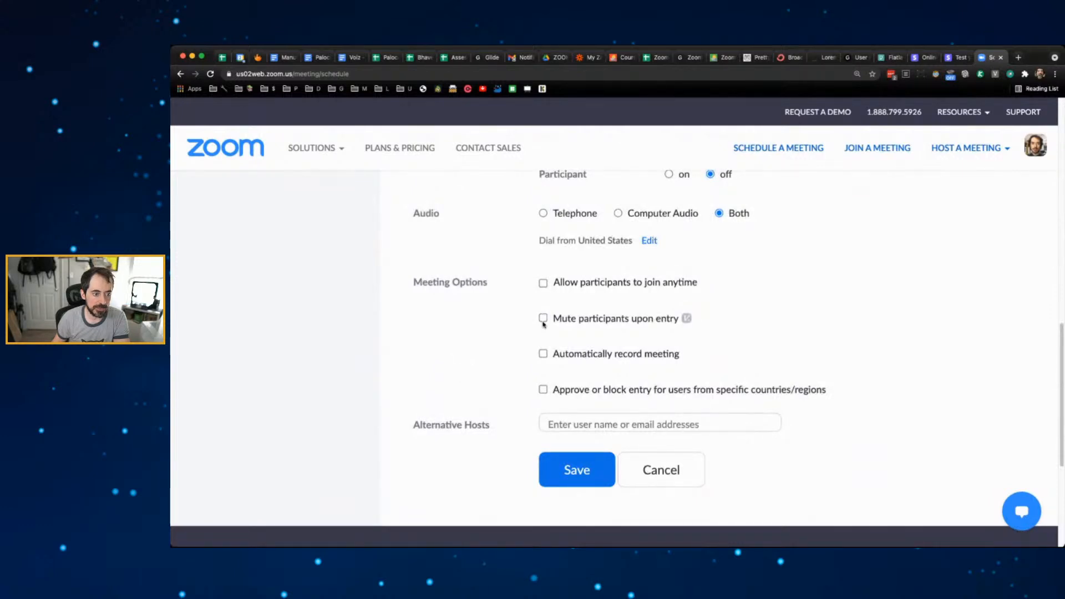
left_click(543, 318)
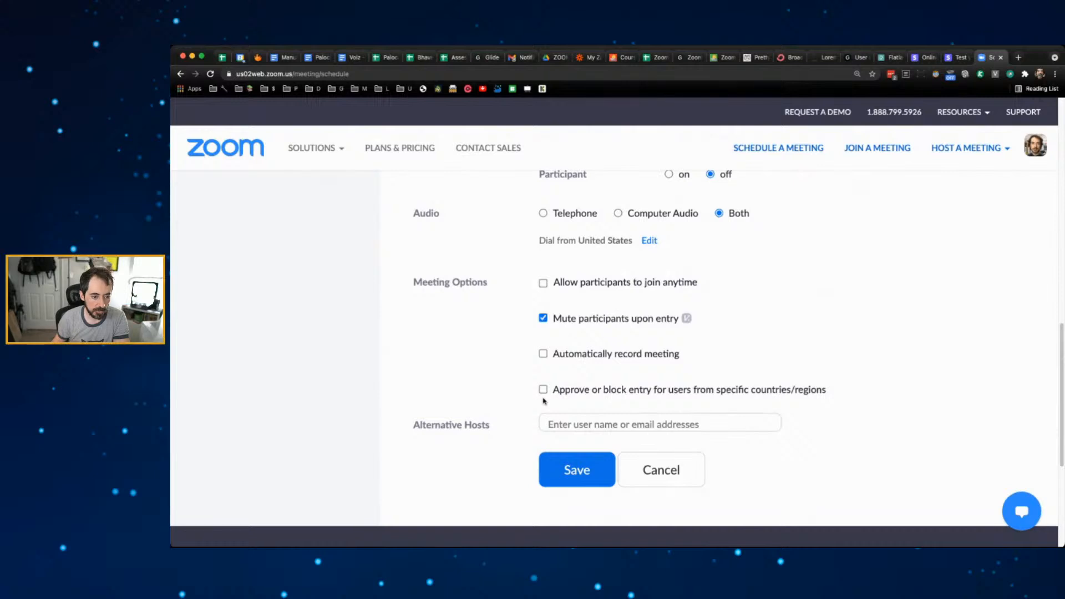
scroll(894, 323, "up", 15)
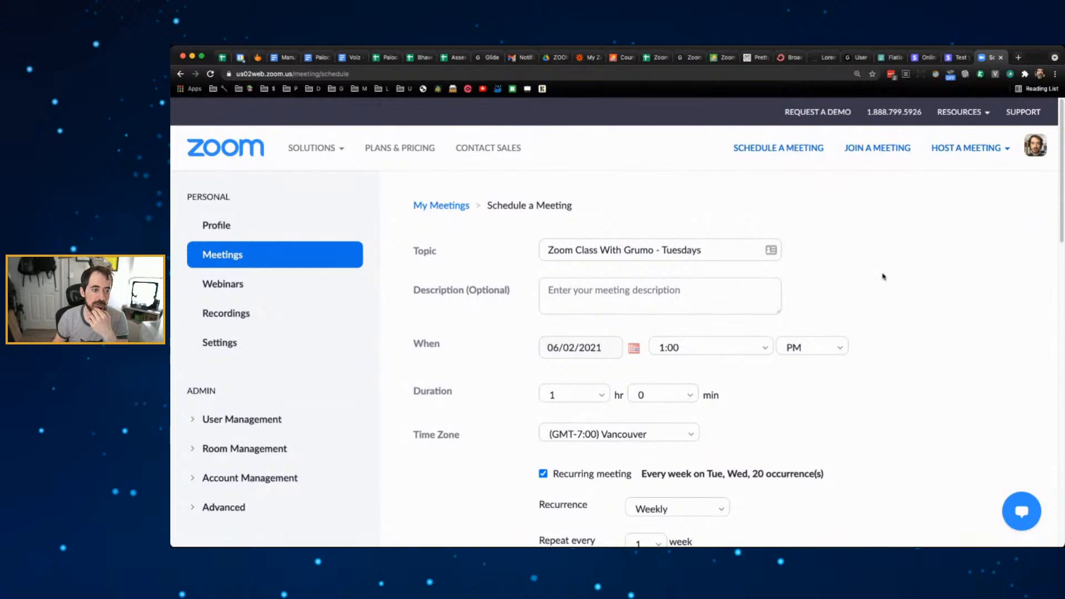
scroll(886, 279, "down", 1)
scroll(887, 279, "down", 1)
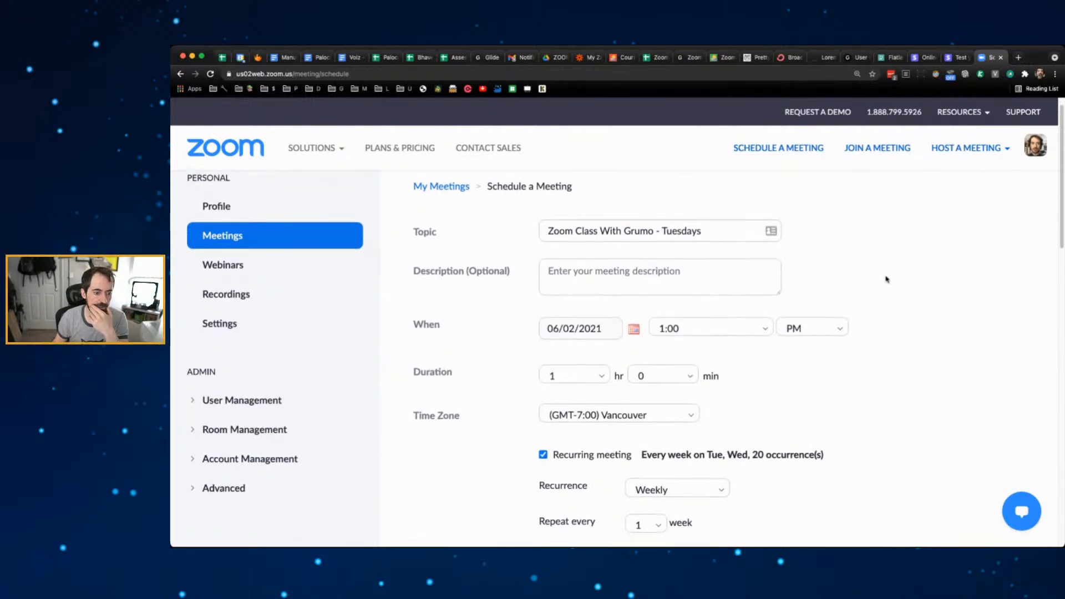
scroll(886, 279, "down", 2)
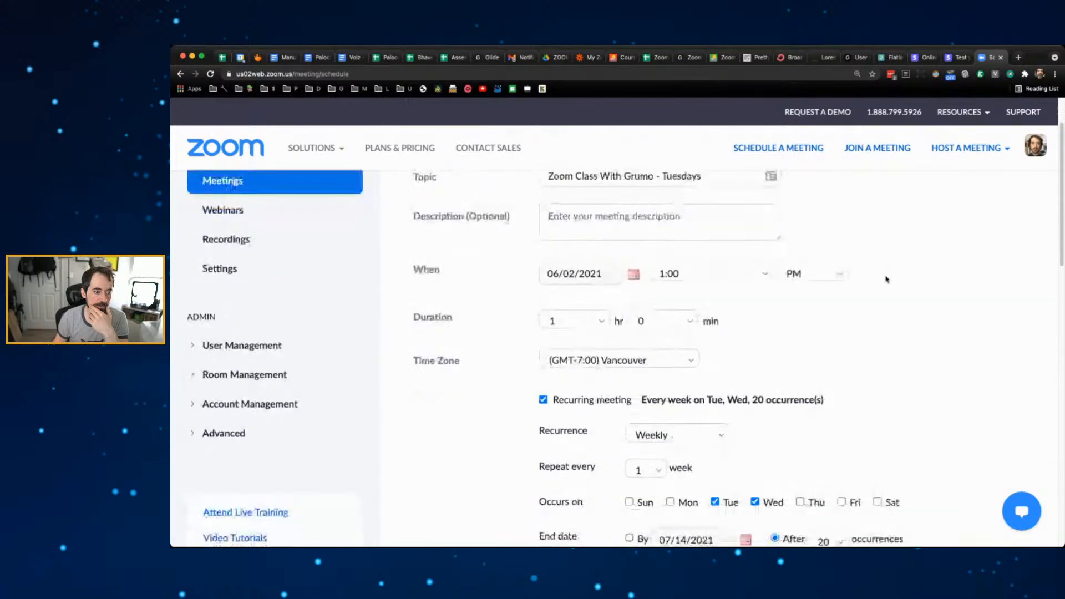
scroll(887, 279, "down", 1)
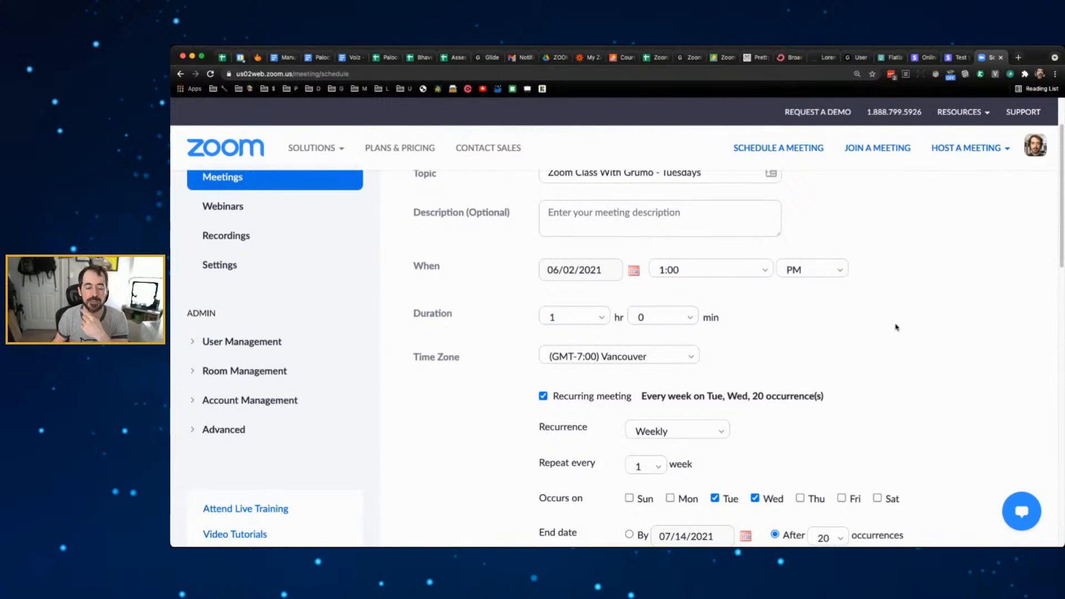
scroll(893, 326, "down", 15)
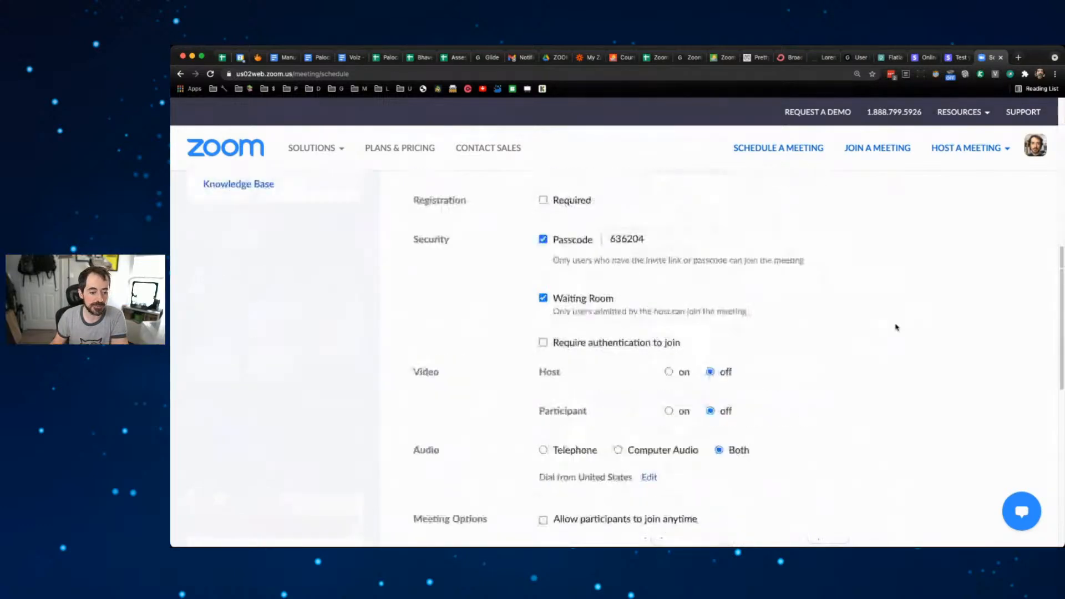
scroll(877, 322, "up", 5)
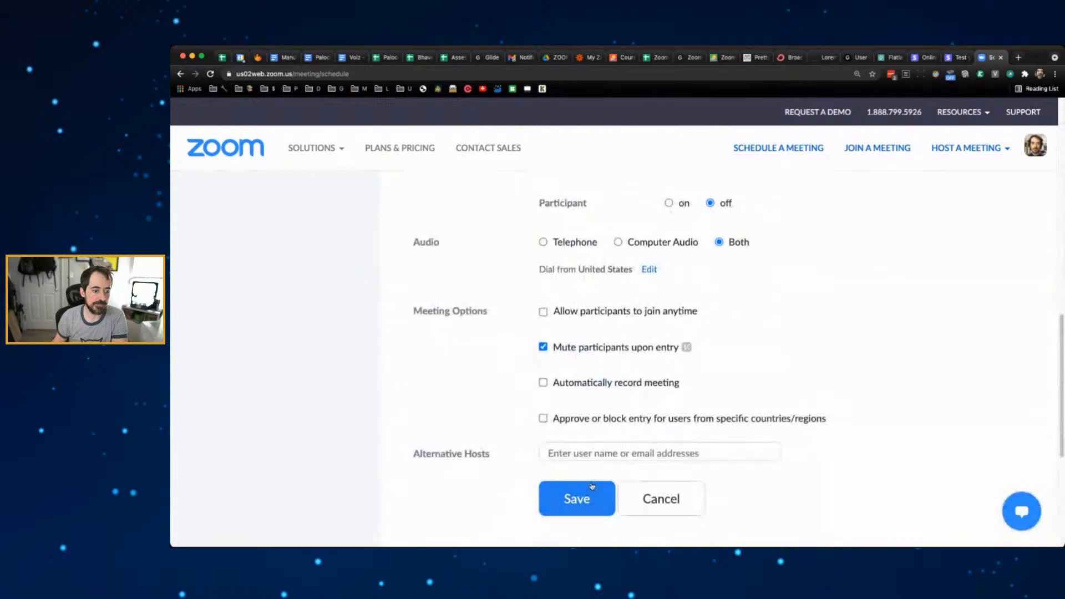
- Save the recurring class meeting and copy its invitation to the clipboard
left_click(576, 498)
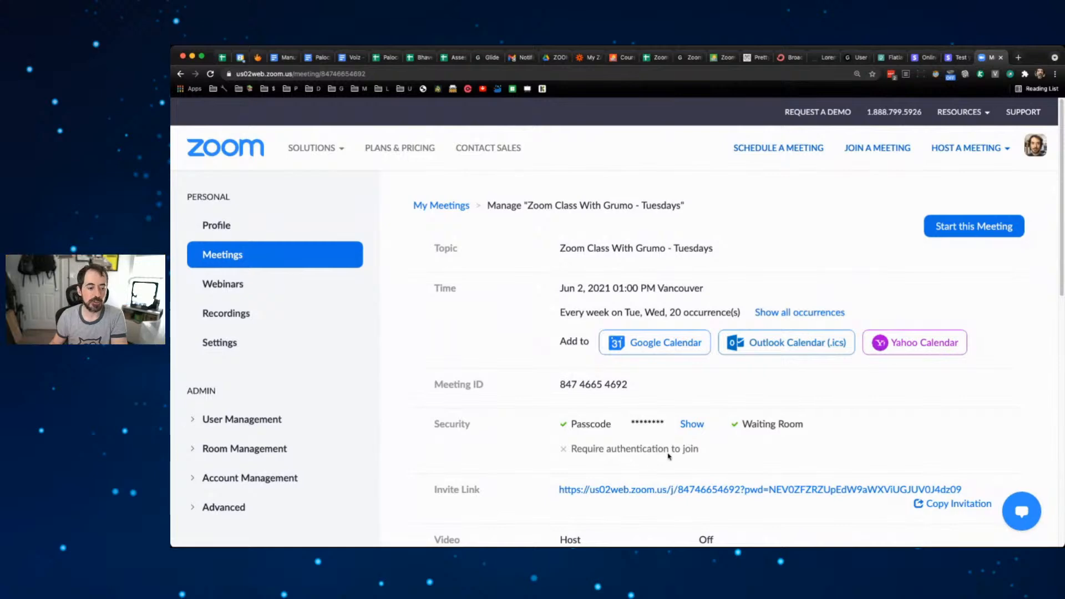
left_click(925, 504)
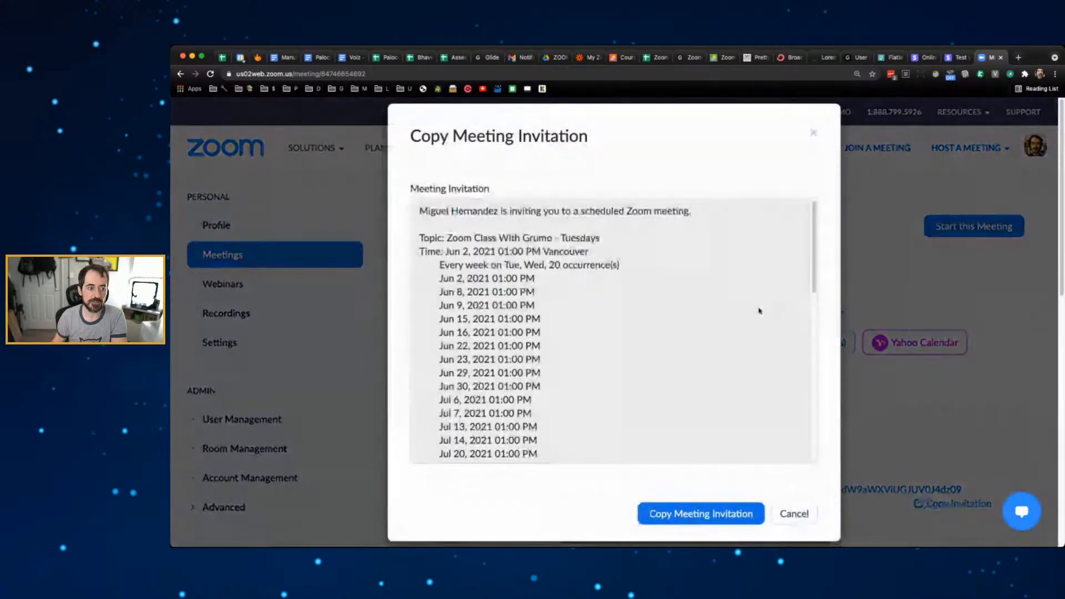
left_click(727, 519)
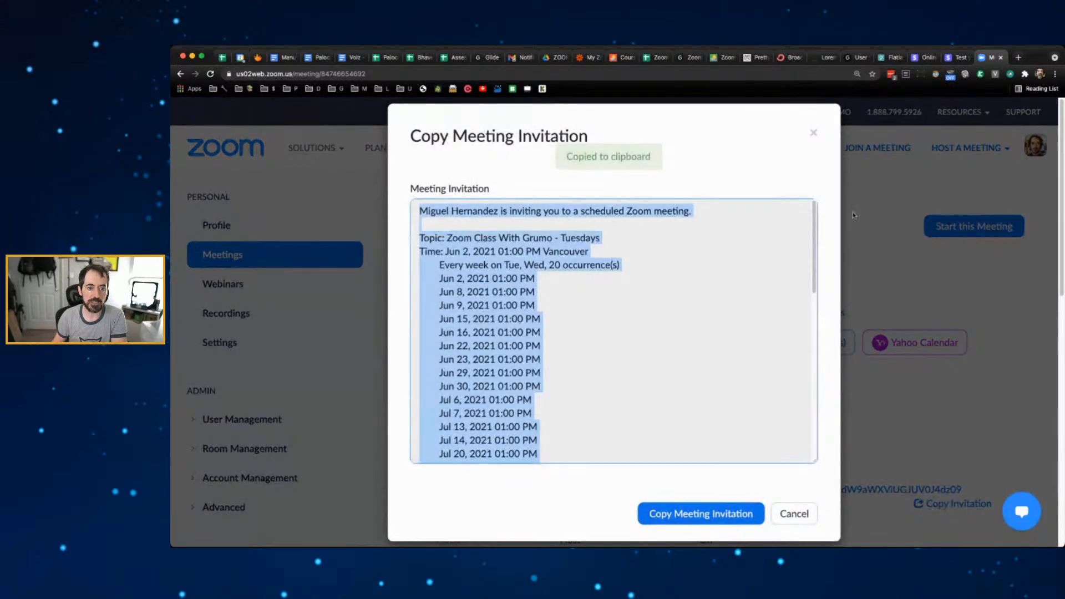
left_click(814, 132)
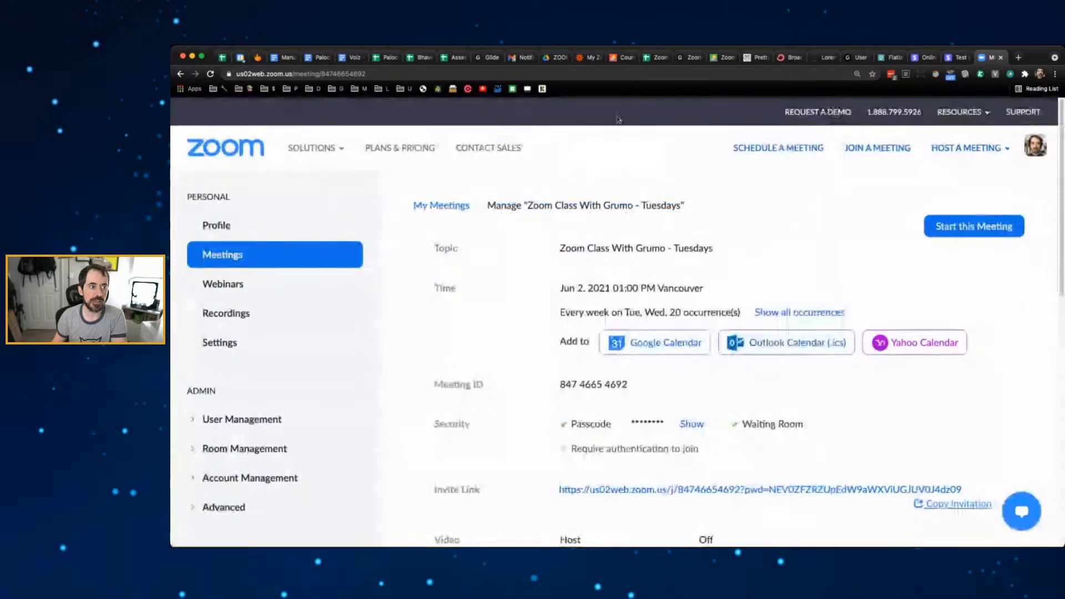
left_click(658, 58)
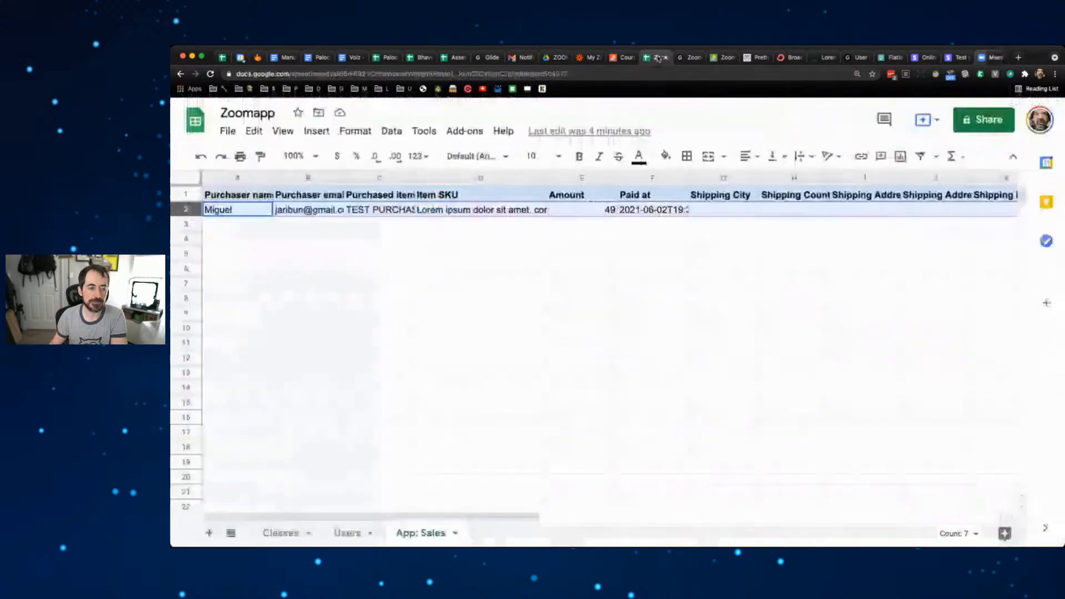
- Inspect the purchaser e-mail in cell B2 of the App: Sales sheet
double_click(314, 211)
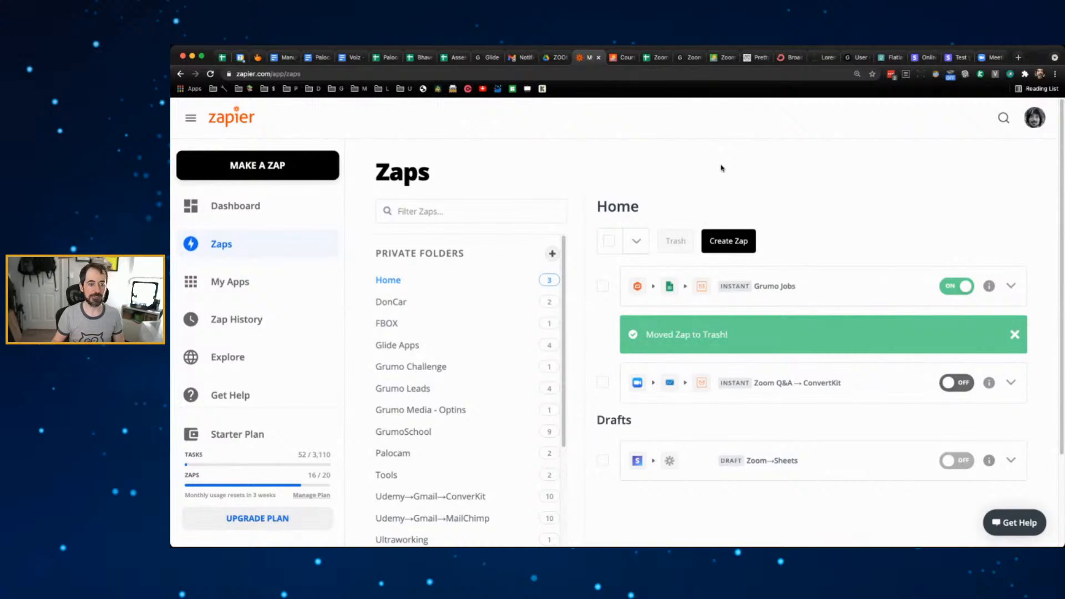
- Dismiss the 'Moved Zap to Trash!' notice and start making a new zap
left_click(1014, 334)
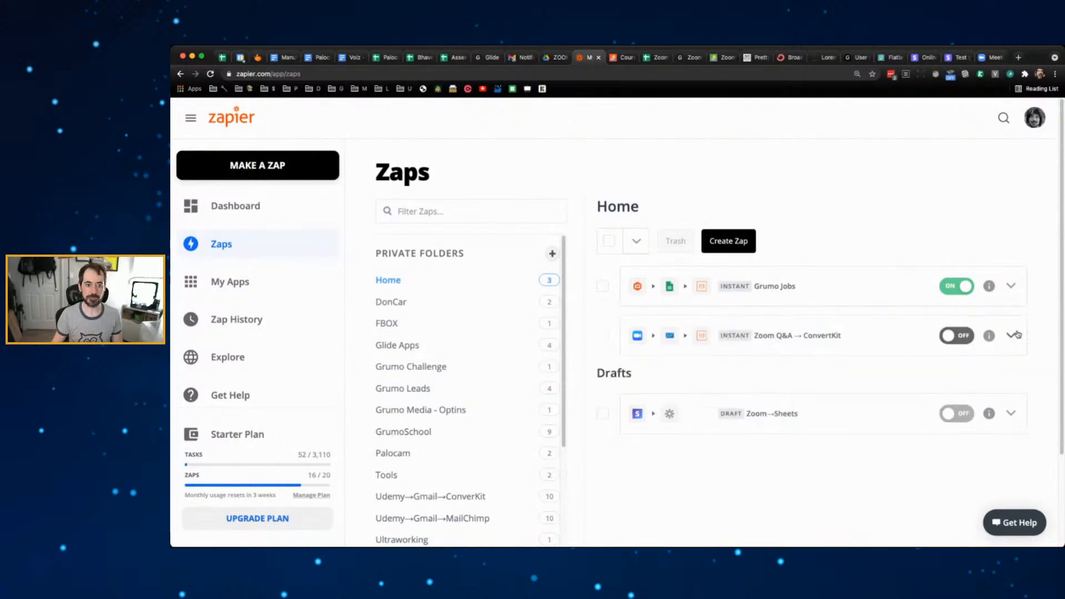
left_click(257, 166)
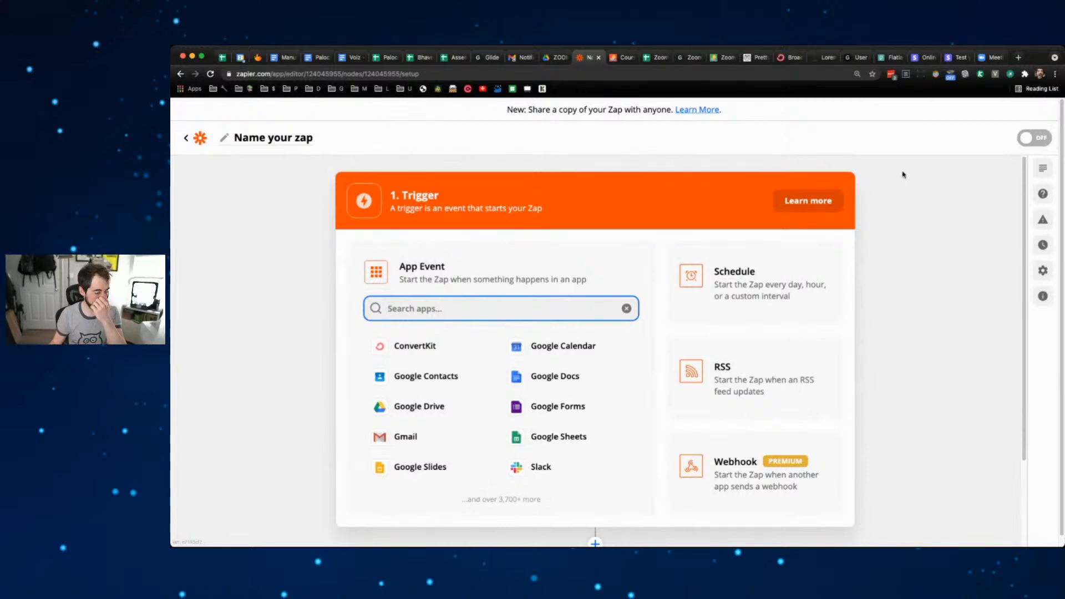
- Name the zap 'Zoom Class registration'
left_click(302, 139)
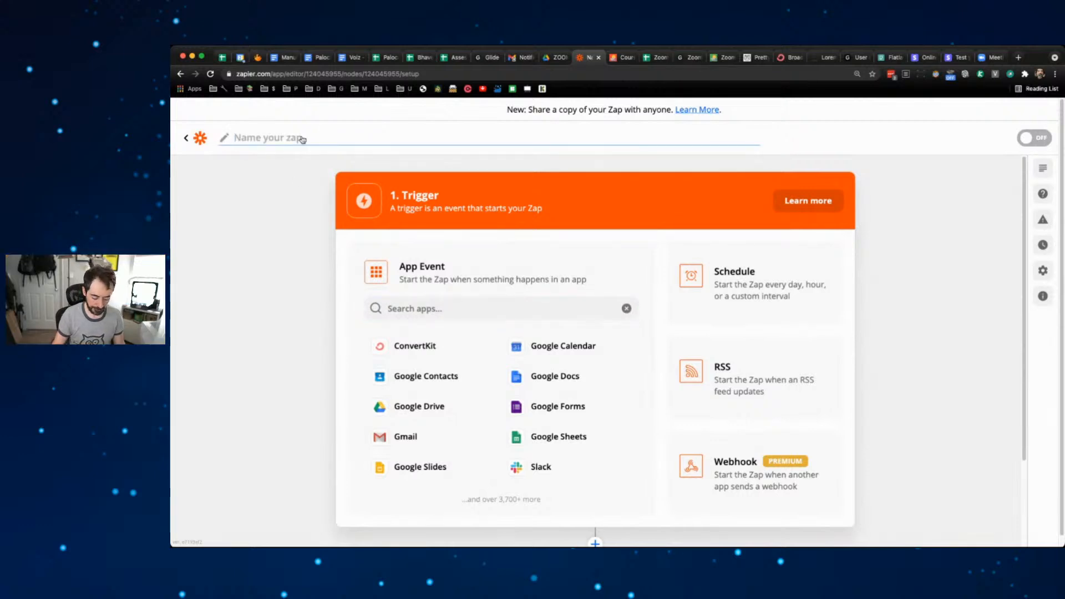
type("Zoom Class")
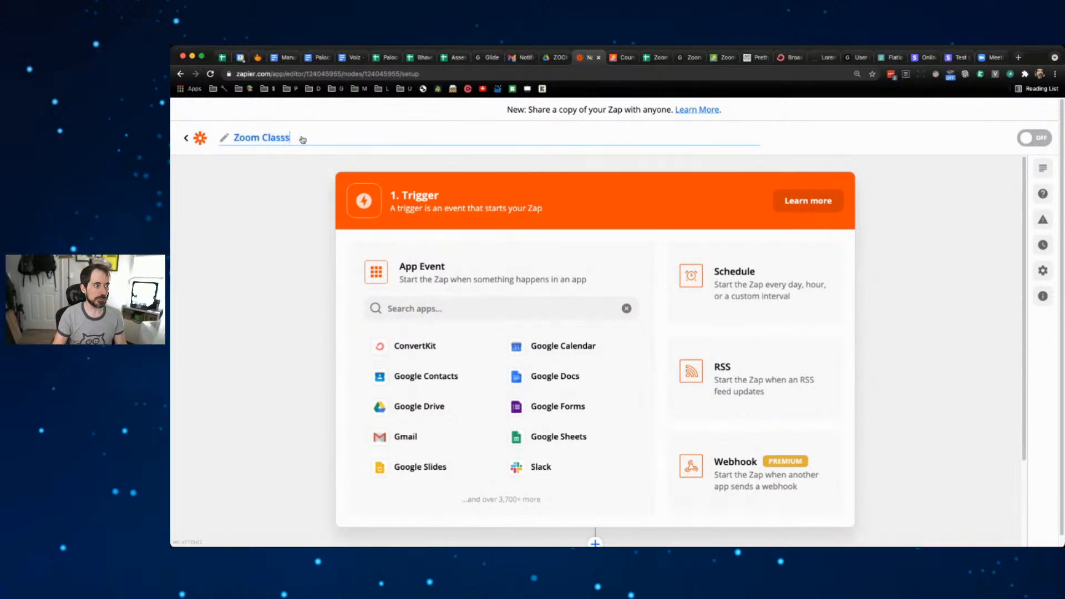
type(" registration")
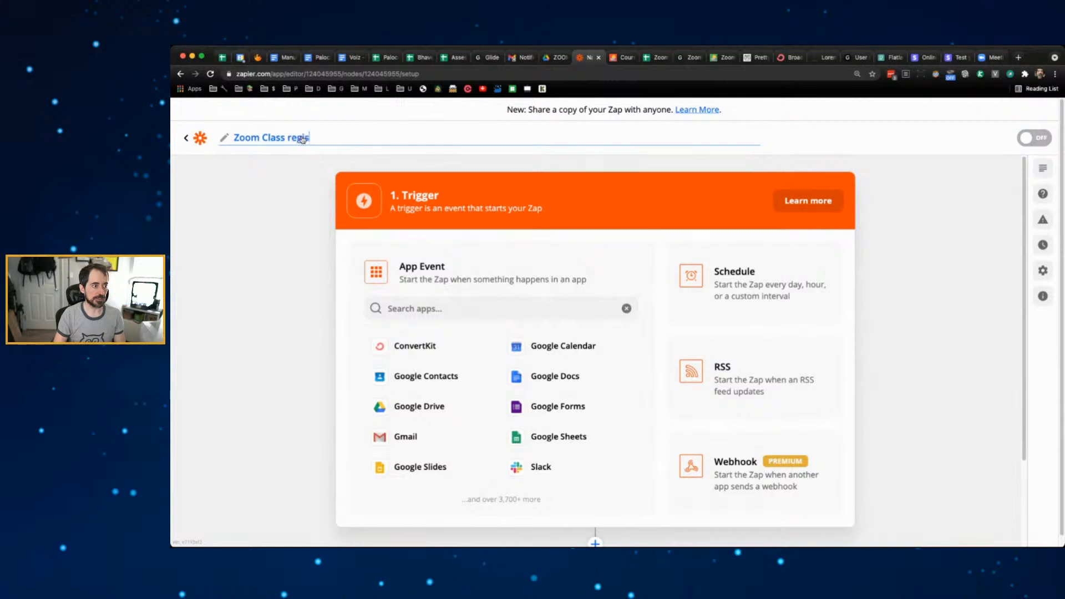
key("Return")
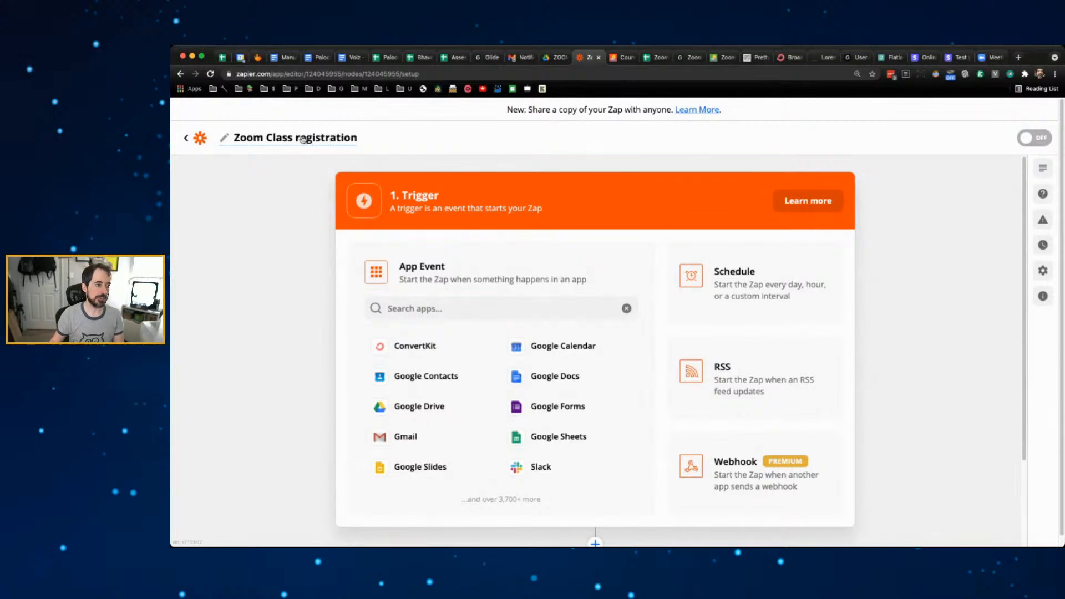
- Set the trigger to Google Sheets with the New Spreadsheet Row event
left_click(427, 311)
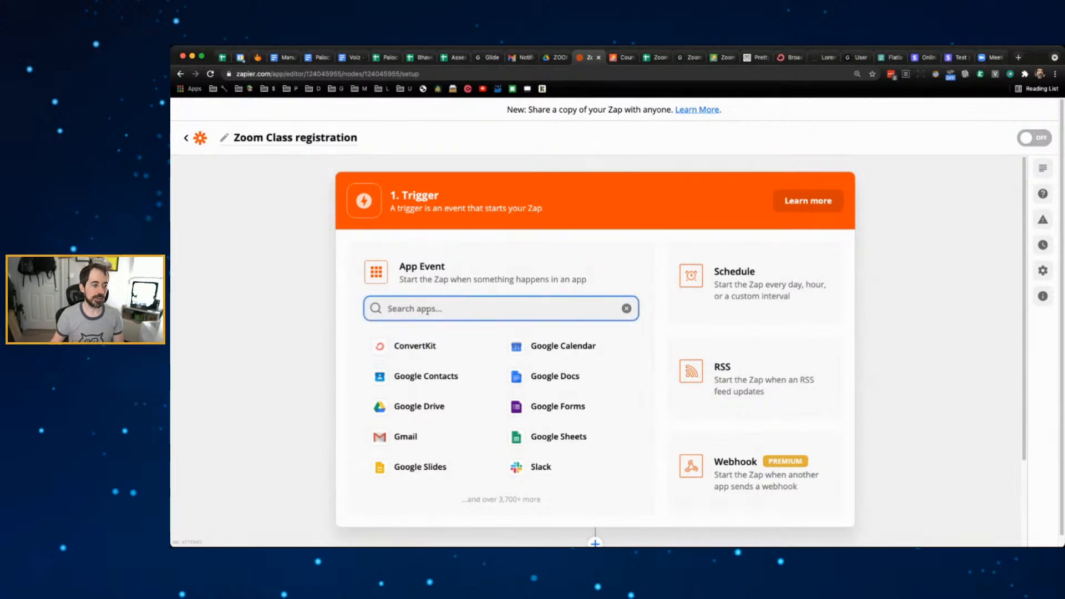
left_click(516, 435)
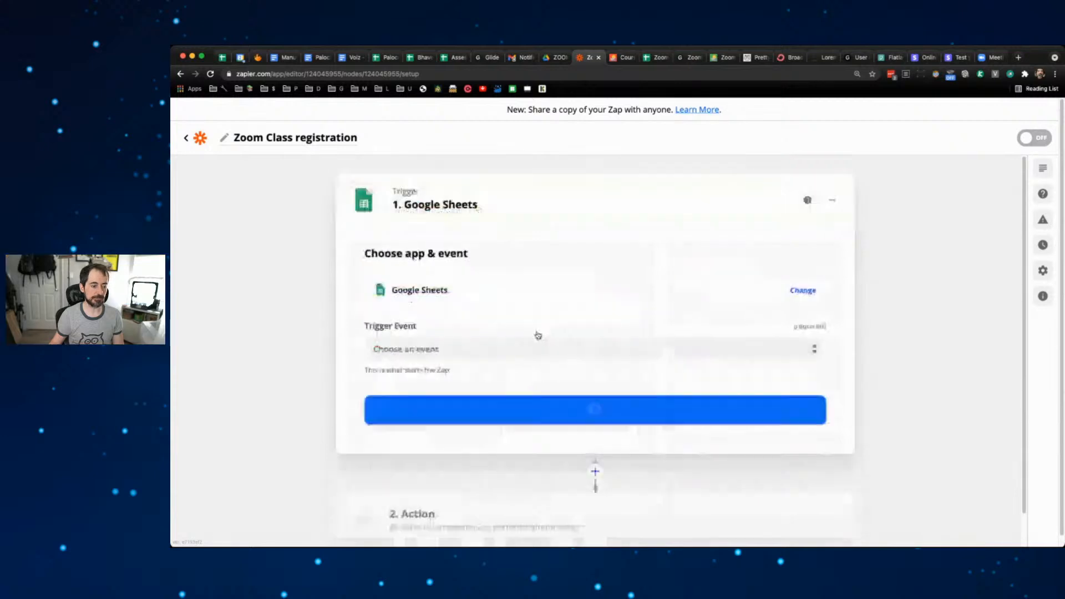
left_click(487, 348)
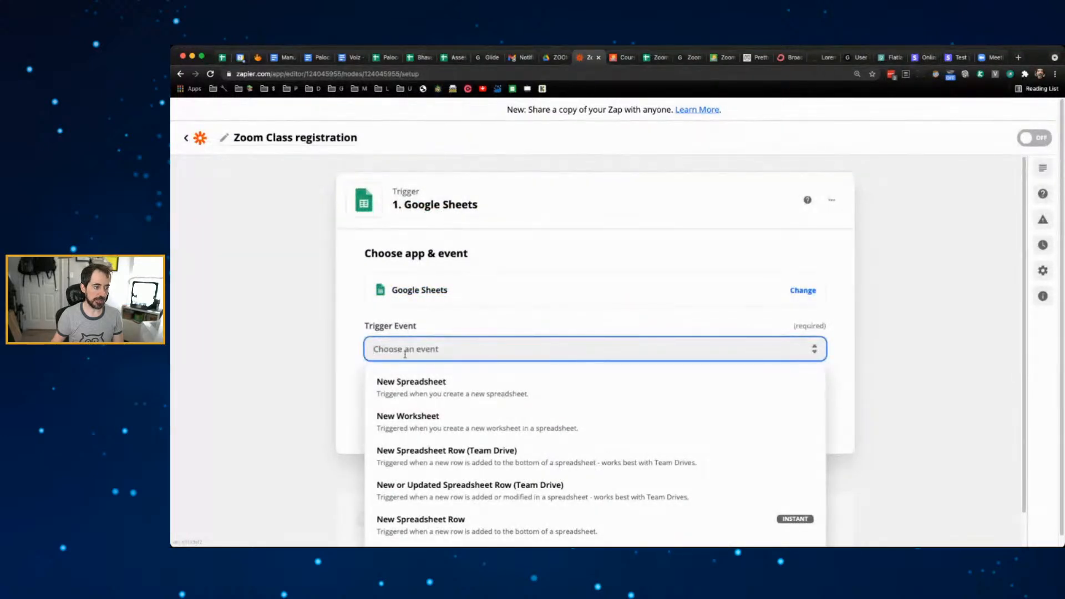
scroll(305, 355, "down", 1)
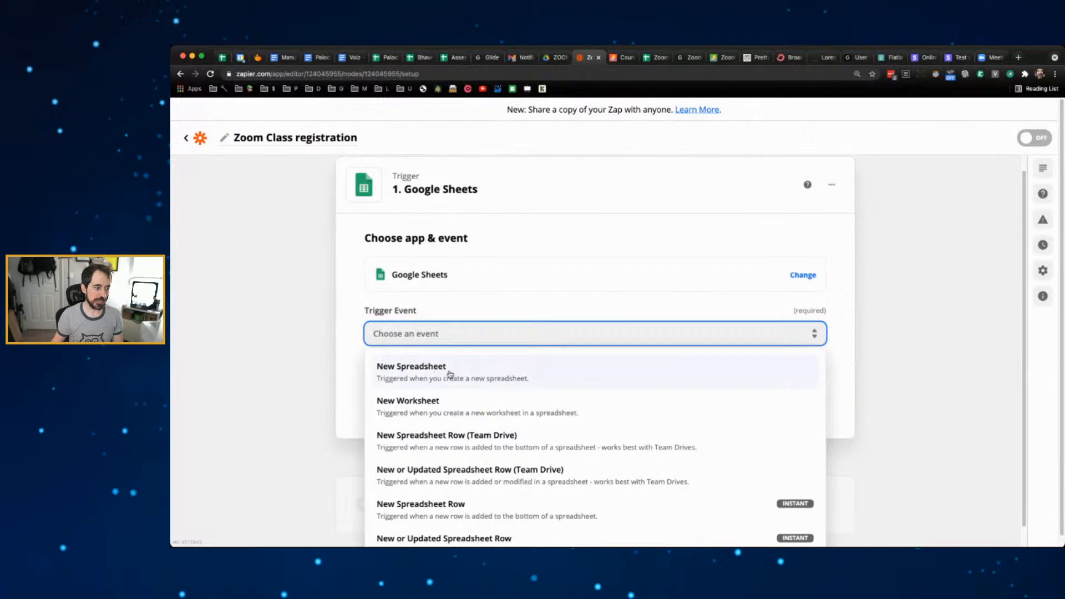
scroll(450, 375, "down", 1)
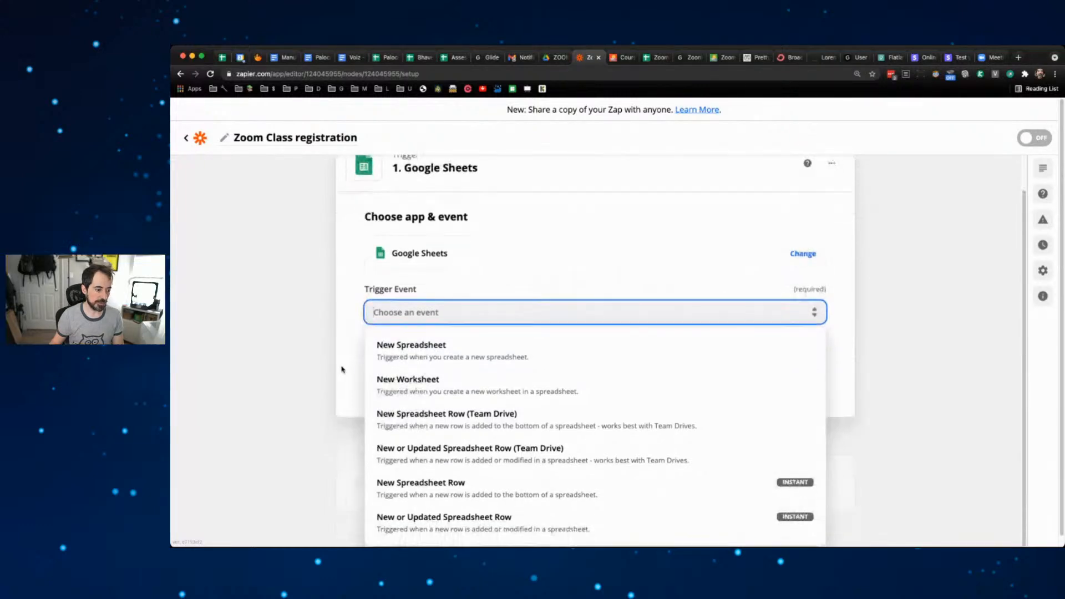
left_click(467, 486)
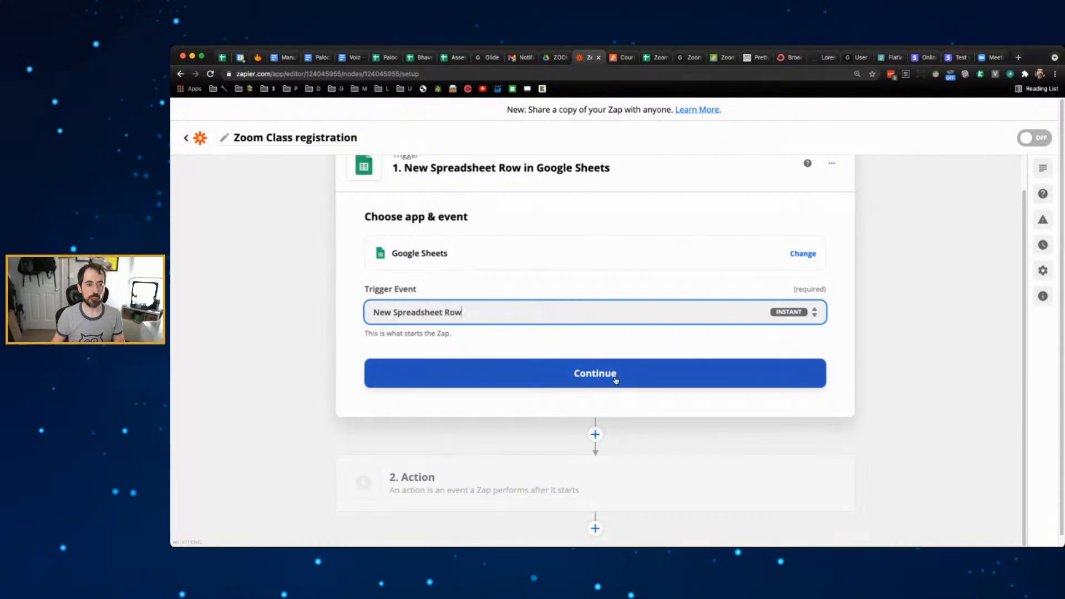
left_click(660, 58)
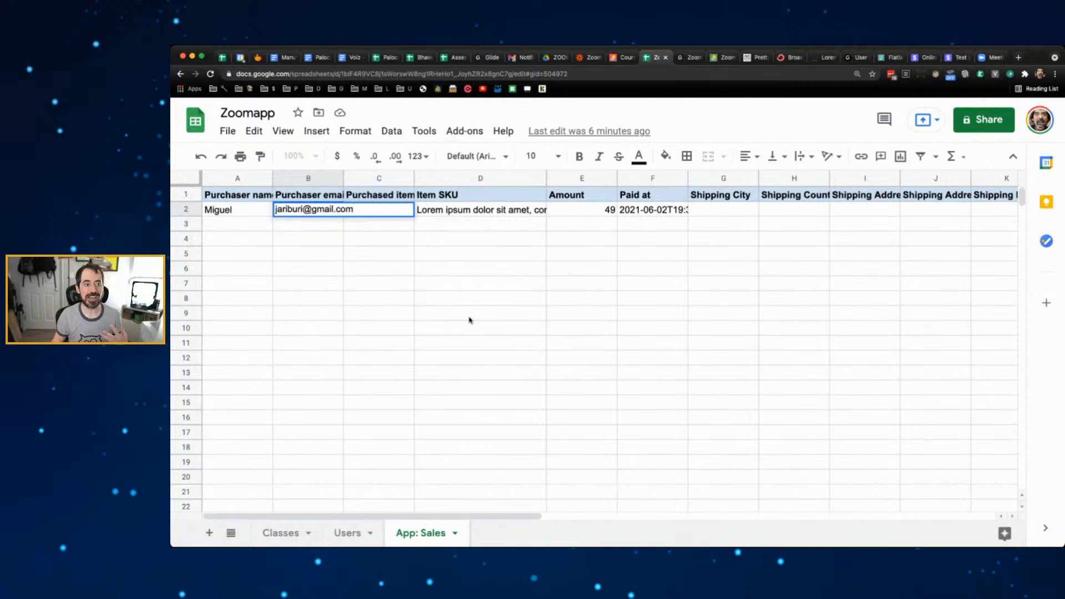
- Select cell A3 below the test purchase row, then return to the Zapier editor
left_click(260, 224)
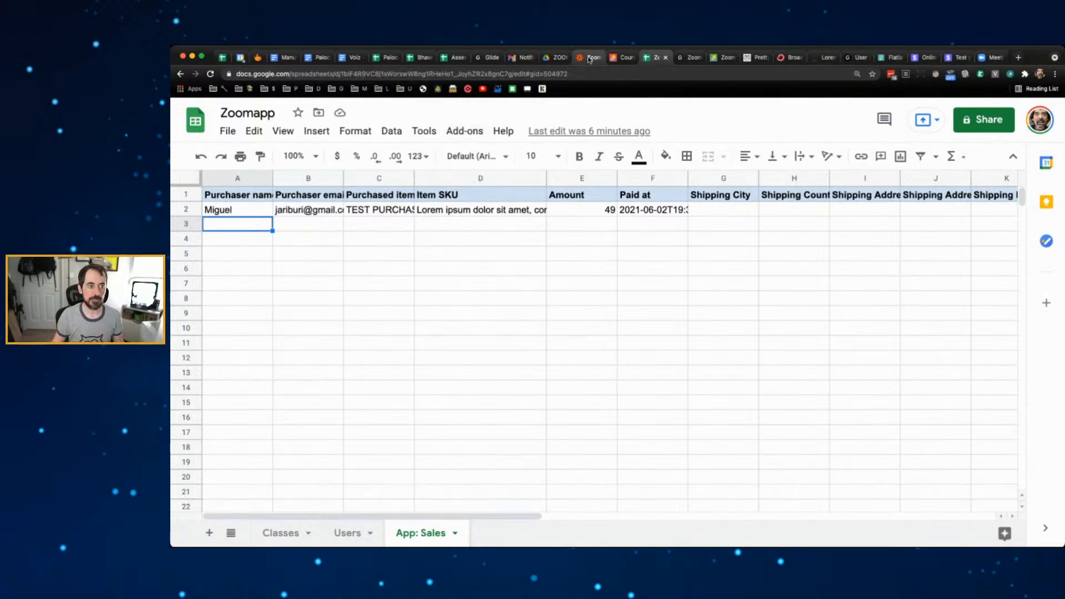
left_click_drag(593, 57, 652, 57)
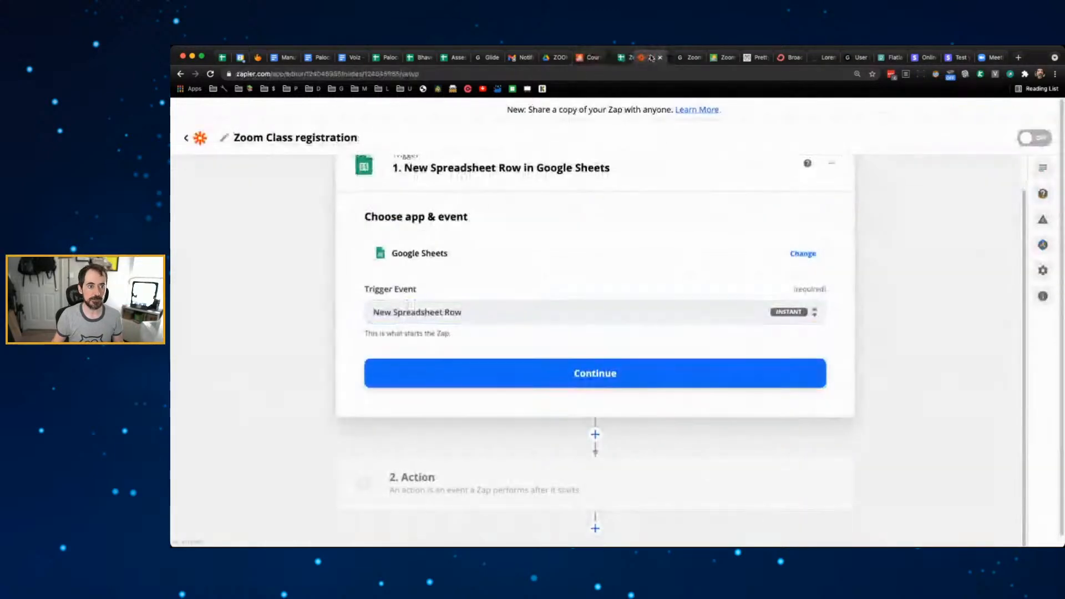
- Confirm the Google Sheets trigger and connect the first Google Sheets account
left_click(287, 219)
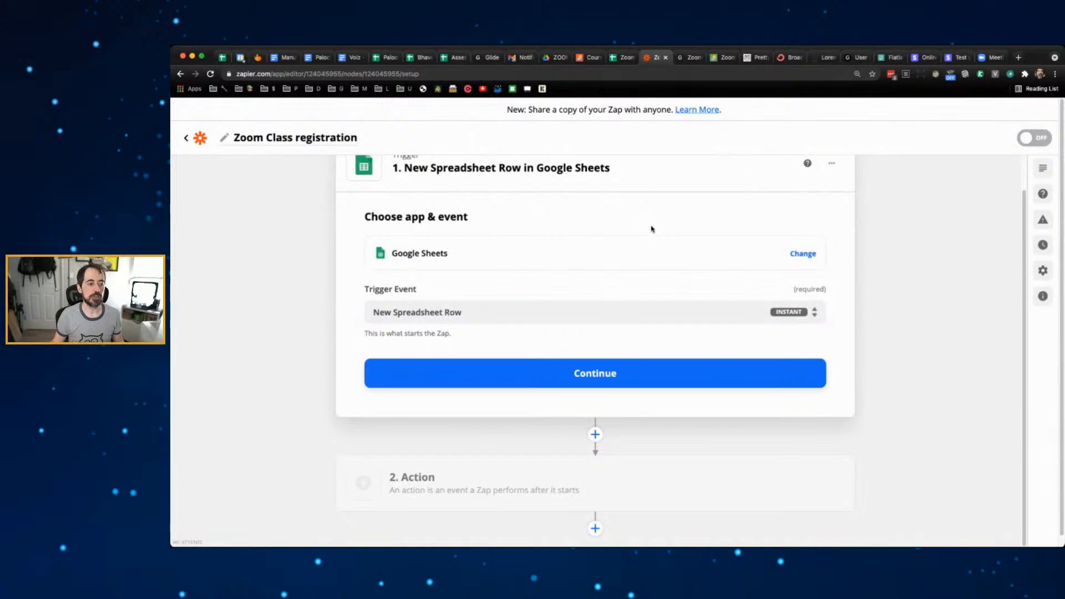
scroll(576, 301, "up", 2)
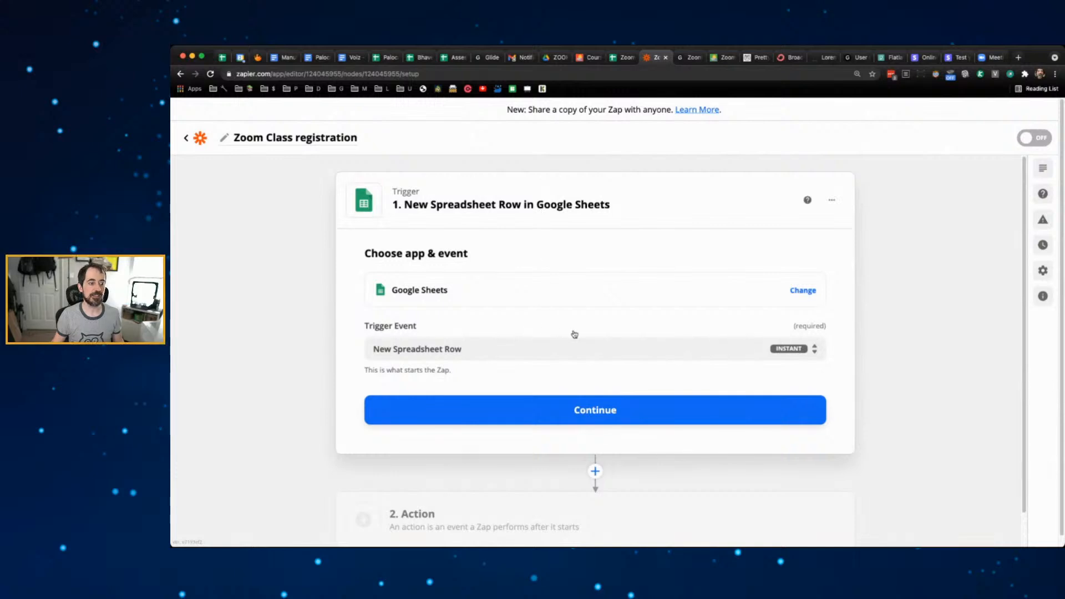
scroll(543, 336, "down", 2)
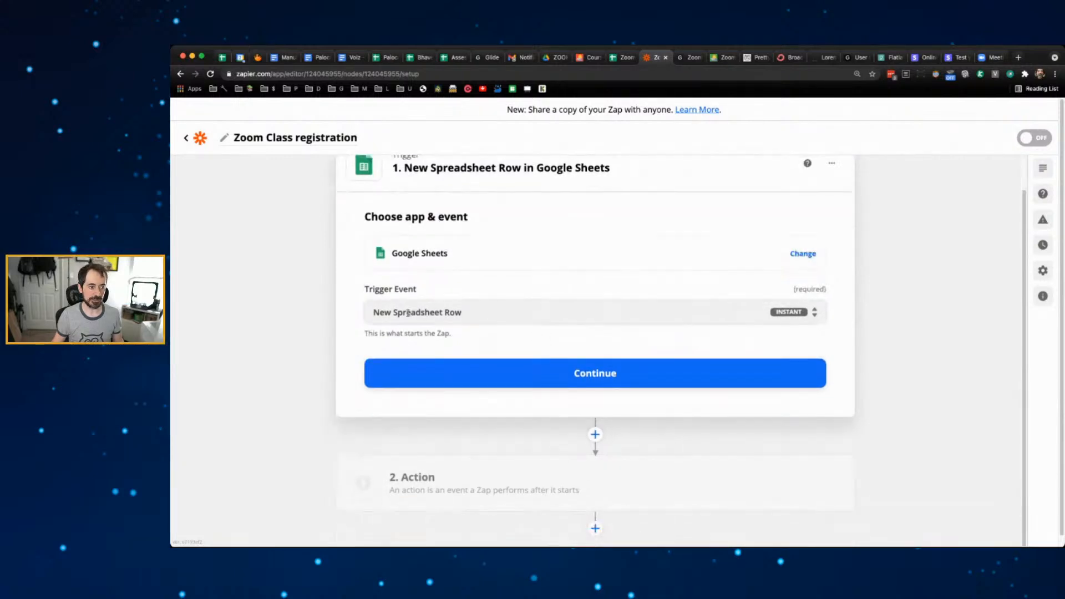
left_click(391, 369)
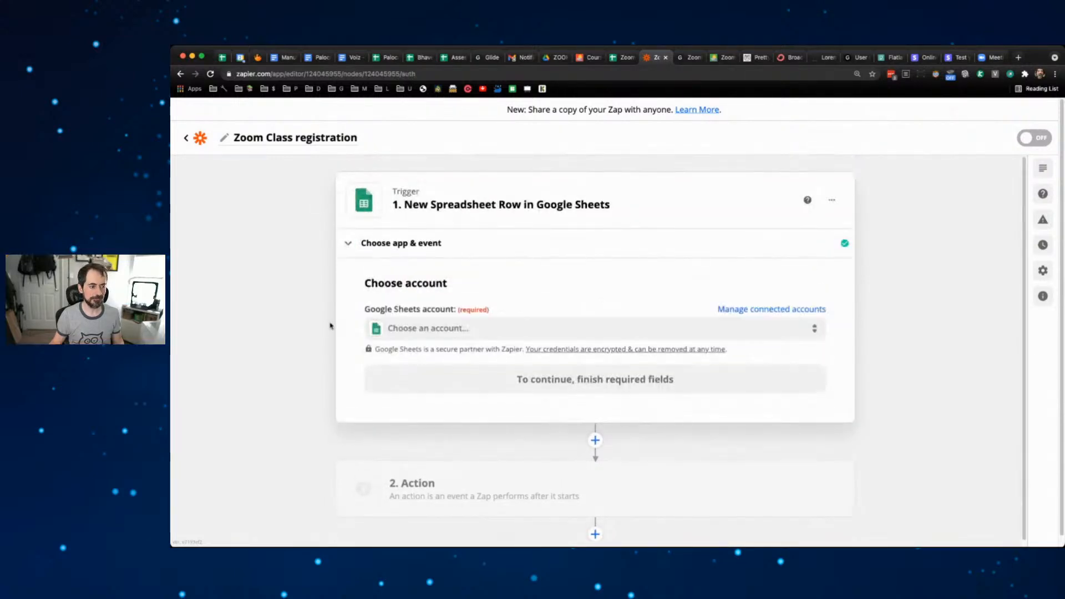
left_click(423, 329)
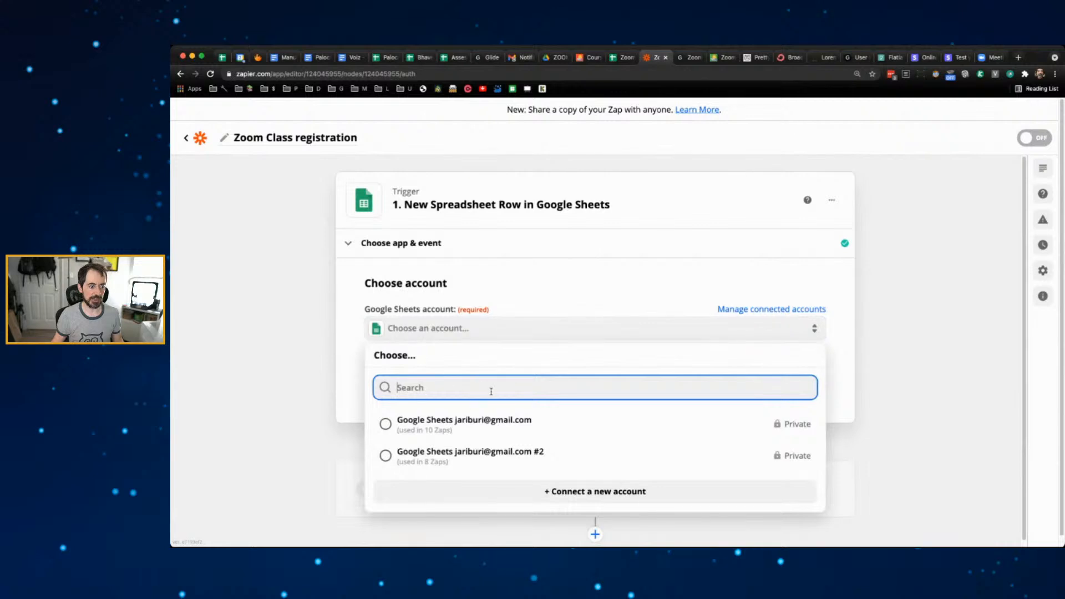
left_click(455, 424)
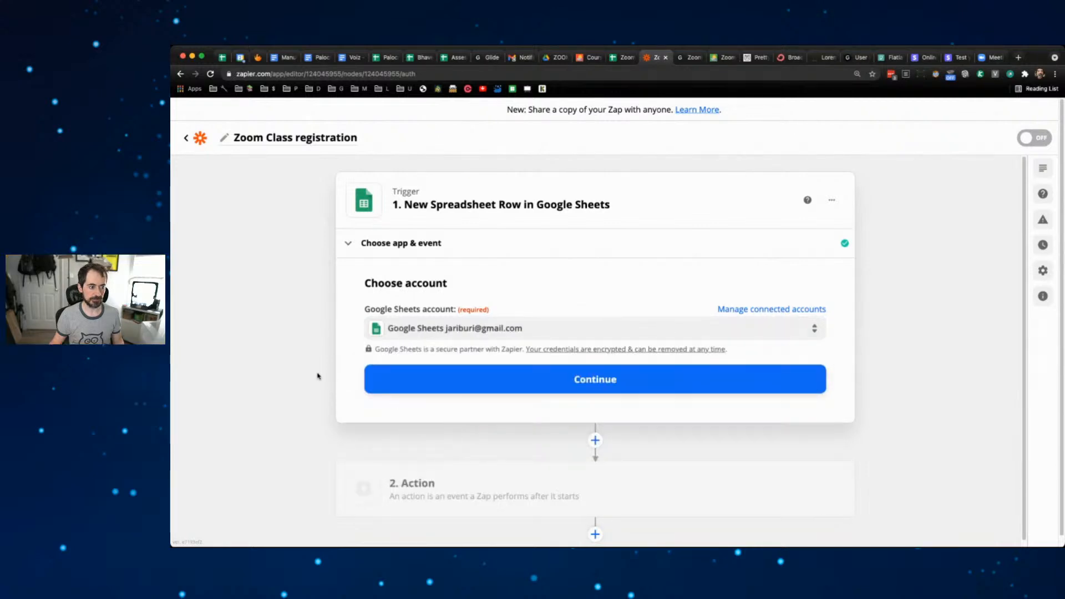
left_click(604, 383)
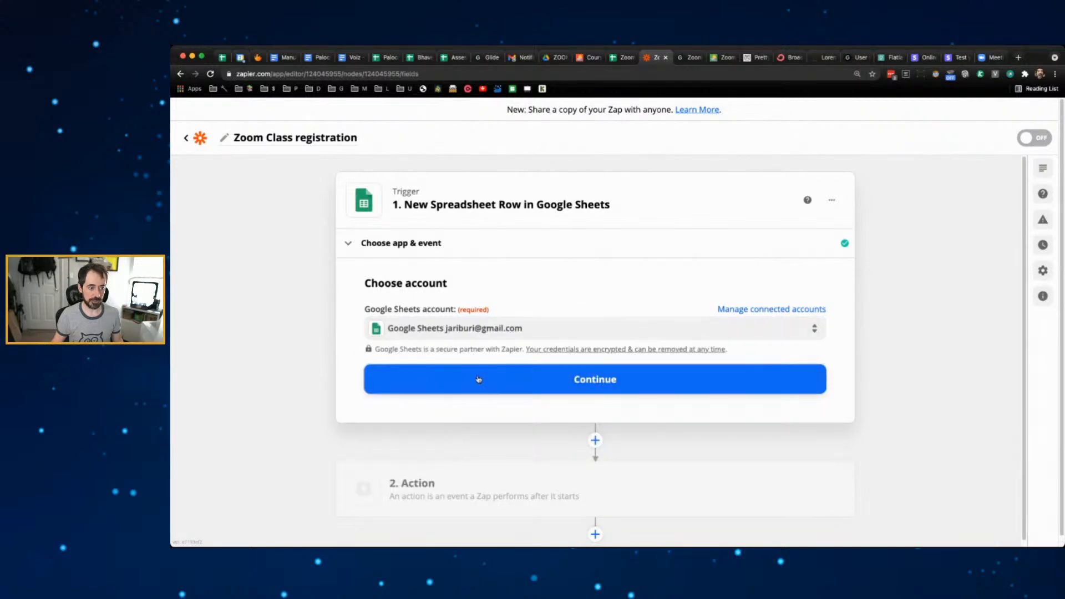
- Point the trigger at spreadsheet Zoomapp, worksheet App: Sales, and continue to testing
scroll(257, 348, "down", 2)
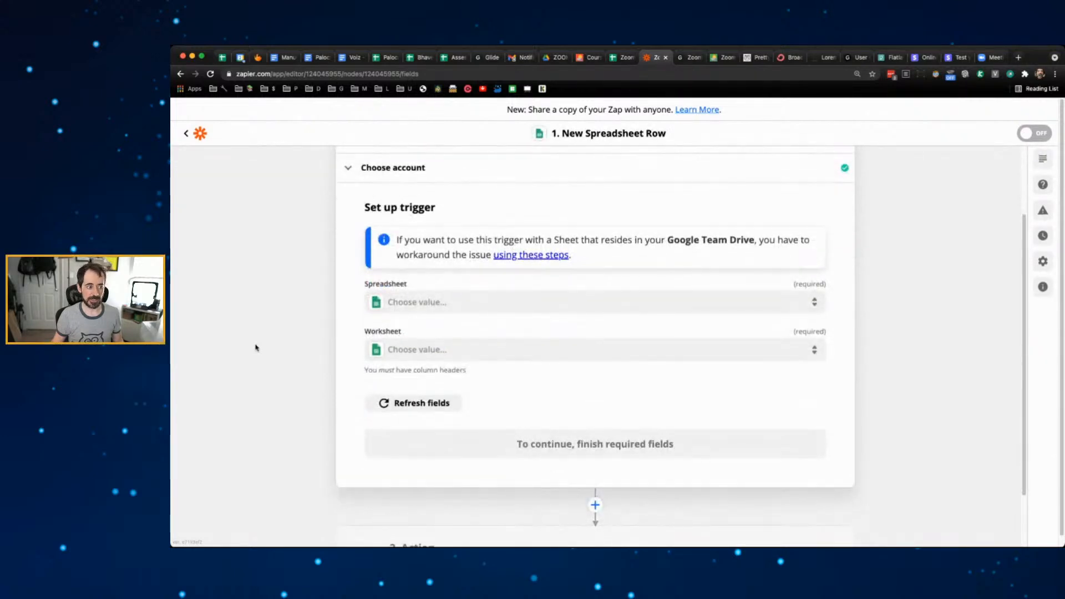
left_click(469, 305)
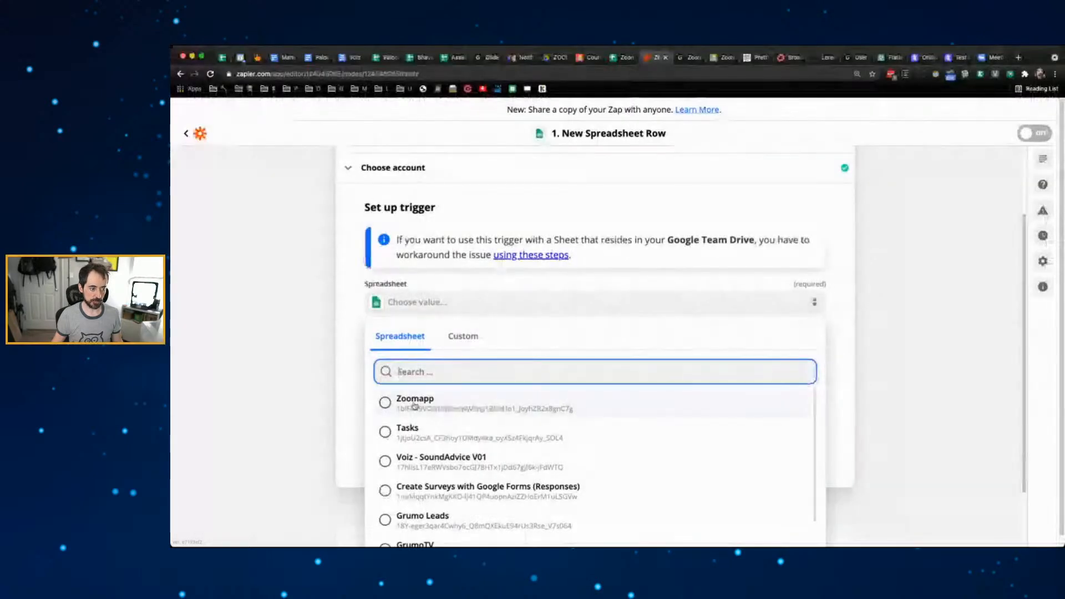
left_click(395, 400)
left_click(459, 348)
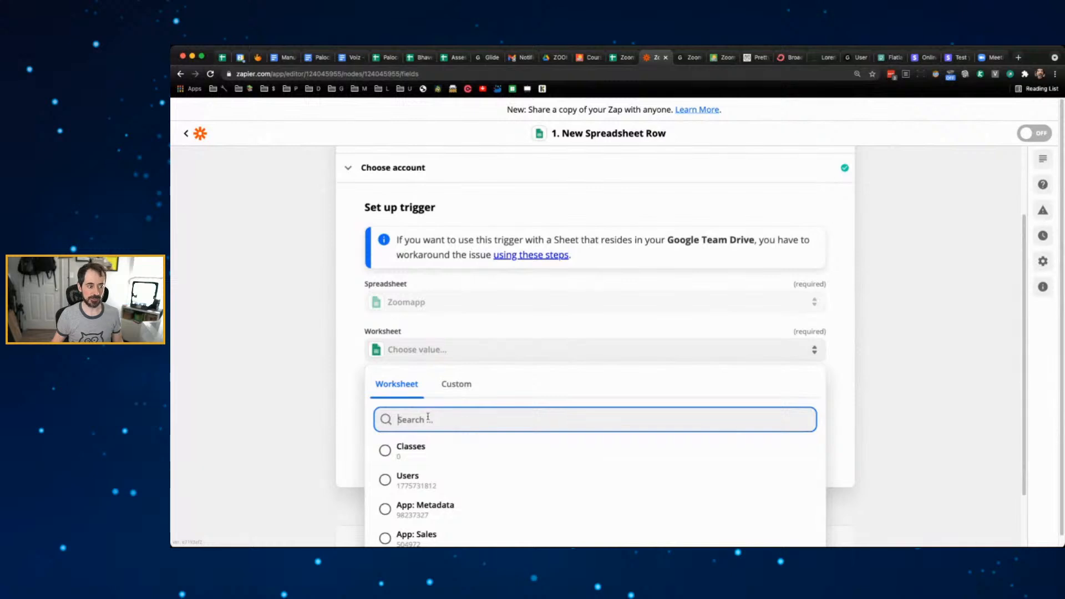
scroll(424, 439, "down", 1)
left_click(432, 481)
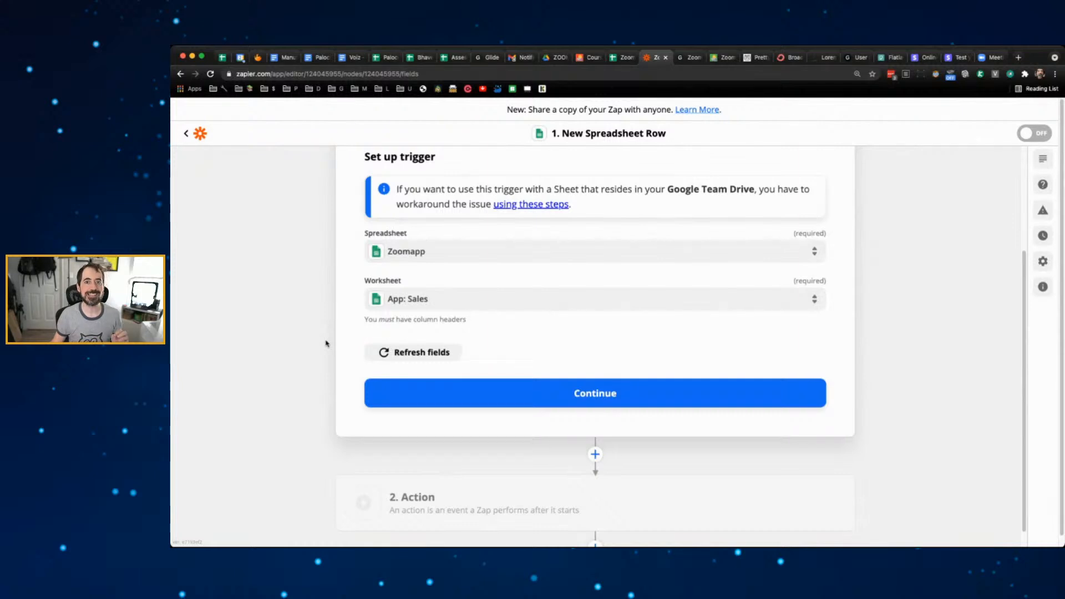
left_click(596, 395)
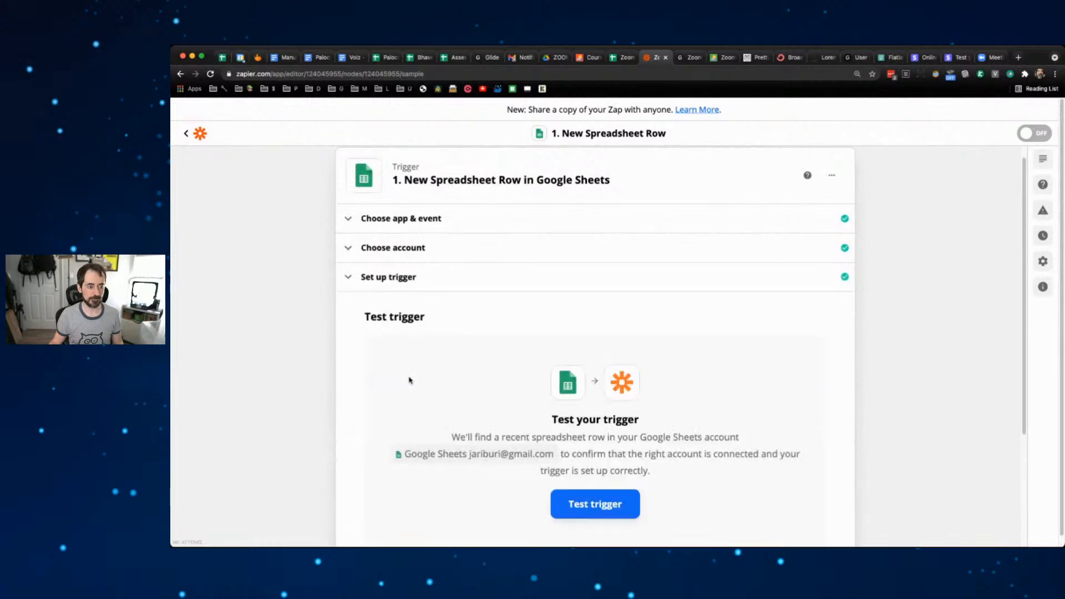
- Test the Sheets trigger to find sample row 2, the test purchase, and continue to the Action step
scroll(315, 363, "down", 2)
scroll(316, 363, "down", 2)
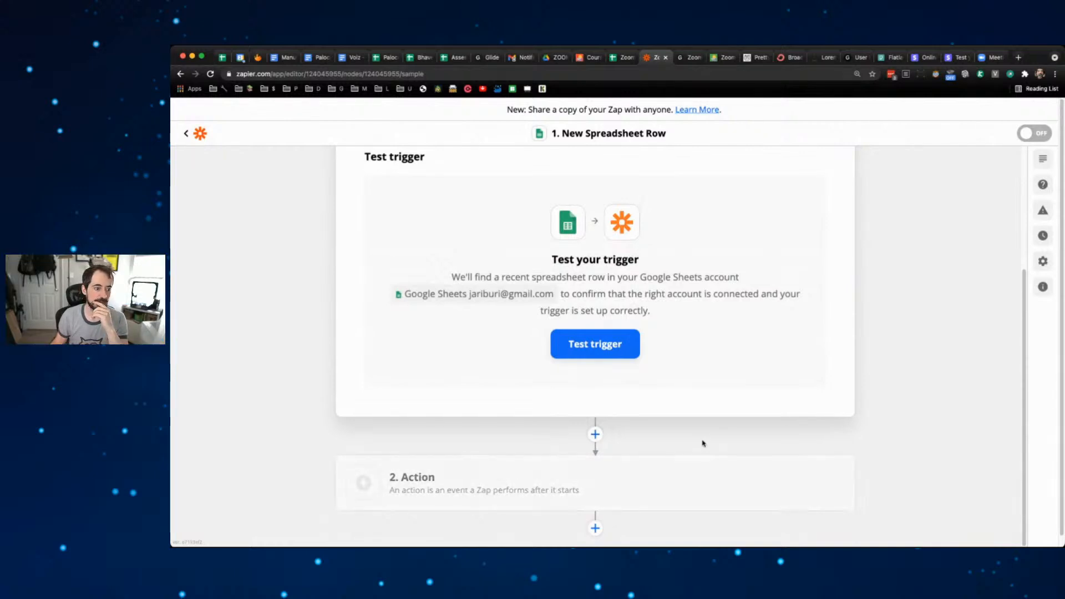
scroll(638, 344, "up", 1)
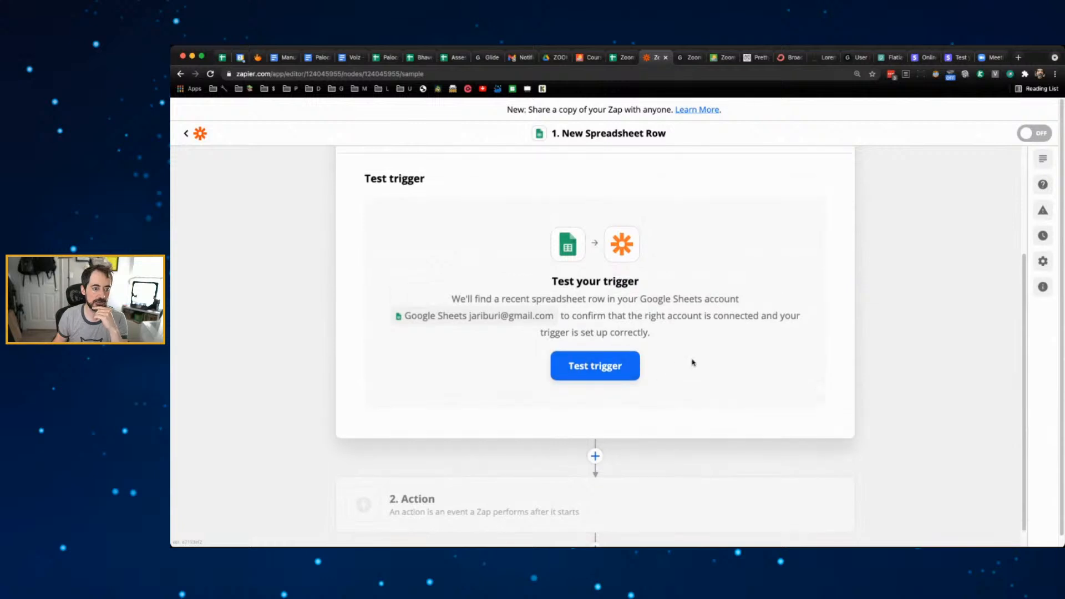
left_click(637, 353)
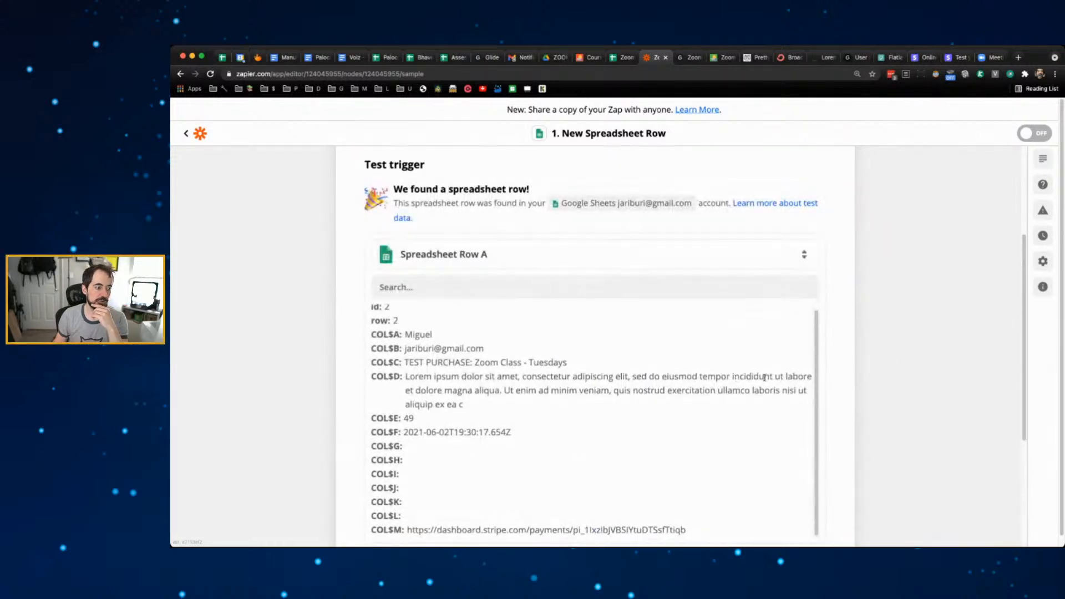
scroll(879, 366, "down", 5)
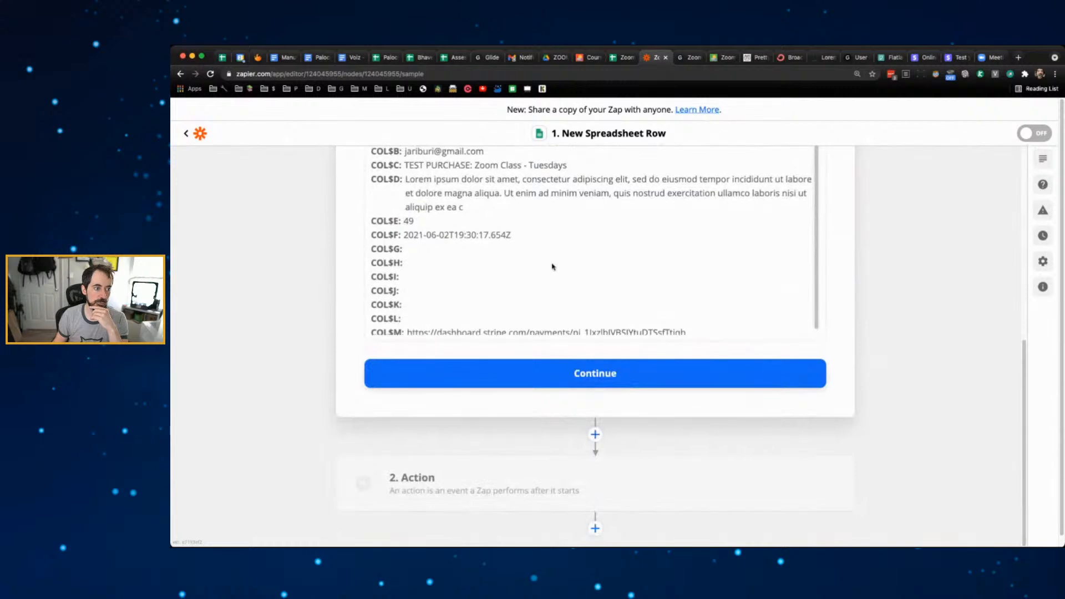
left_click(815, 370)
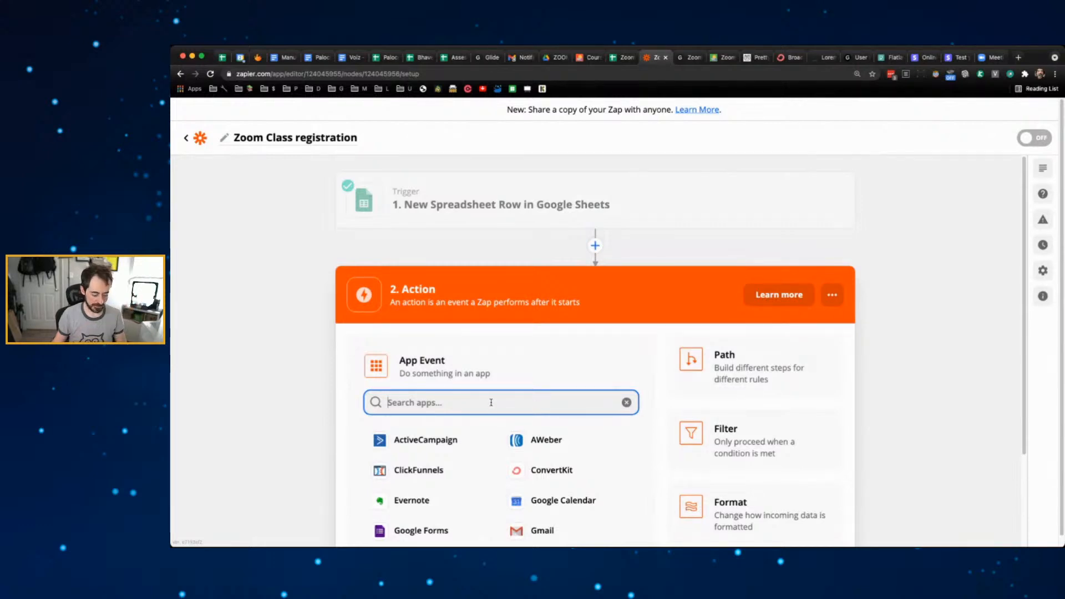
- Set the action to Zoom's Create Meeting Registrant event using the connected Zoom account
type("zoom")
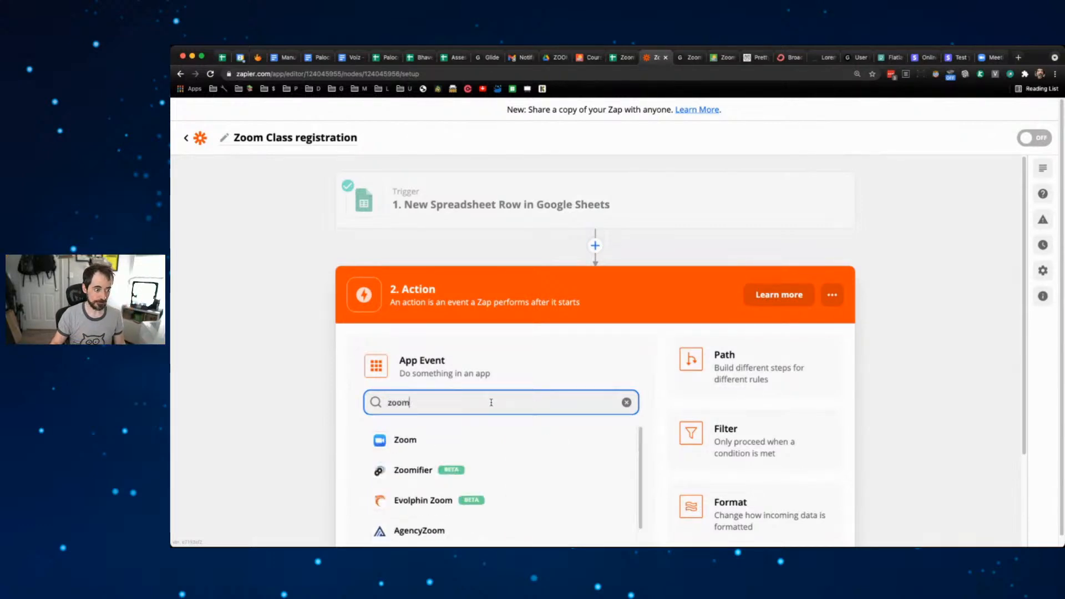
left_click(459, 438)
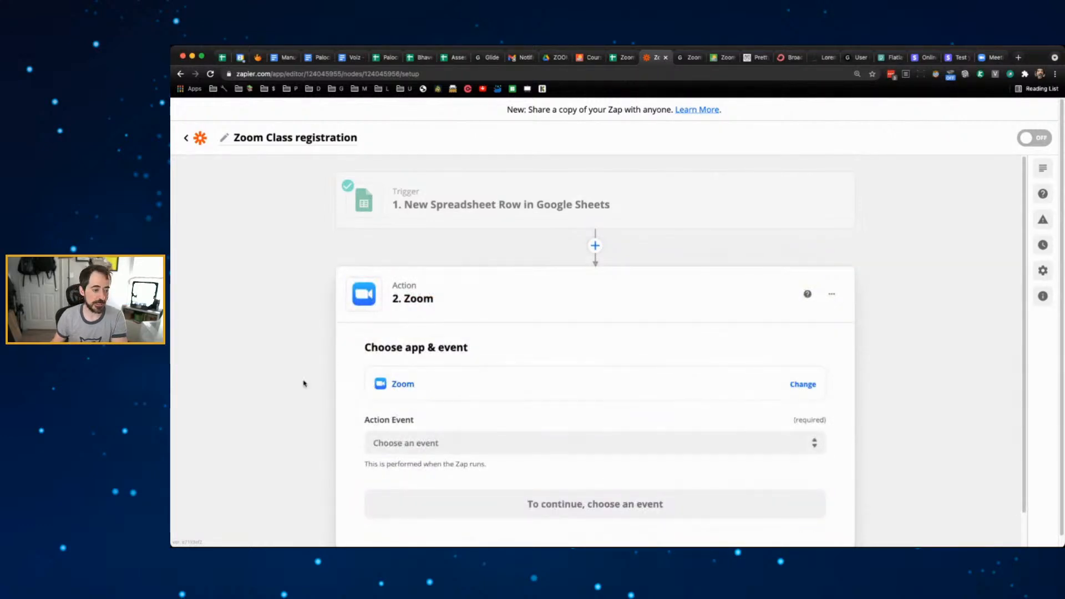
scroll(304, 383, "down", 1)
scroll(304, 384, "down", 1)
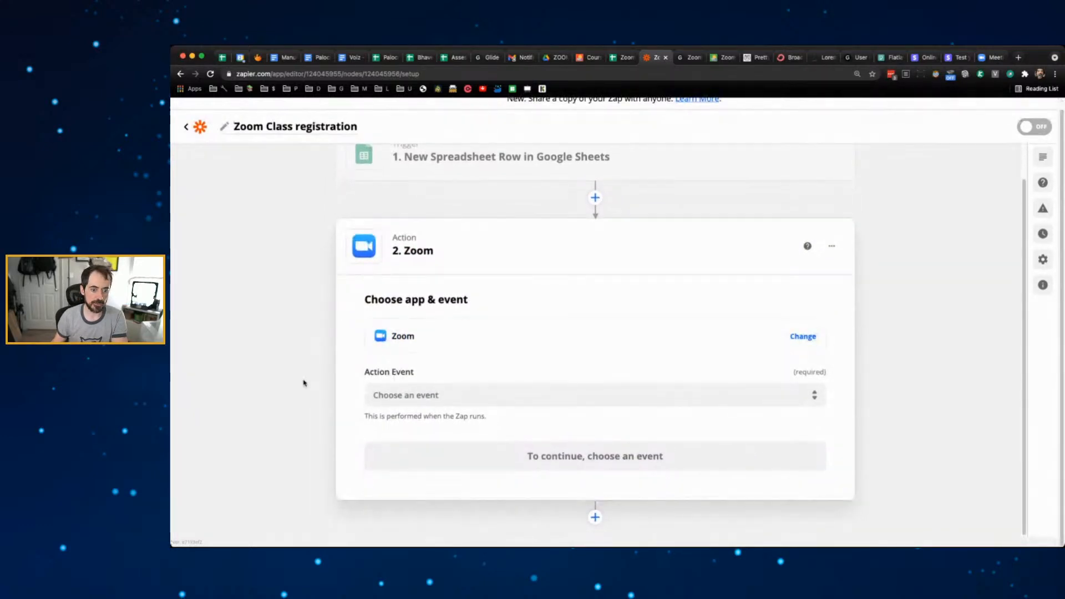
left_click(451, 385)
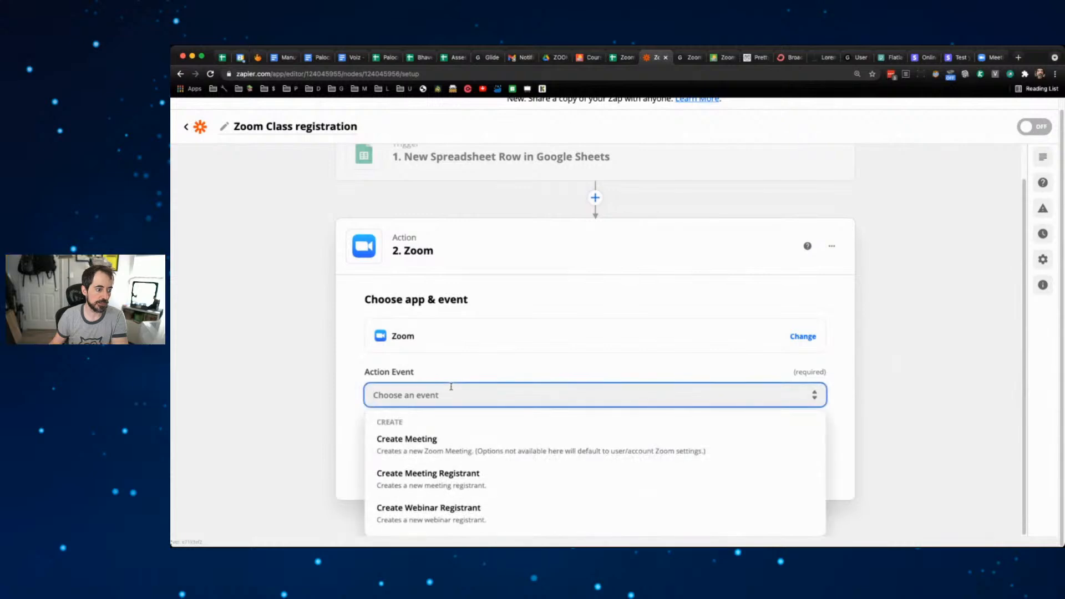
left_click(453, 474)
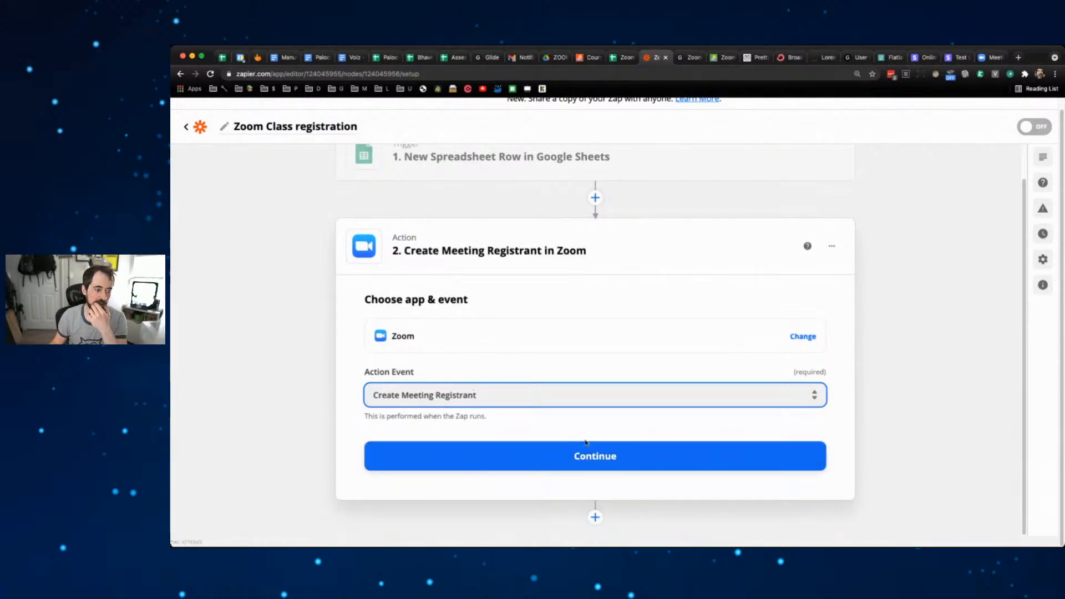
left_click(588, 450)
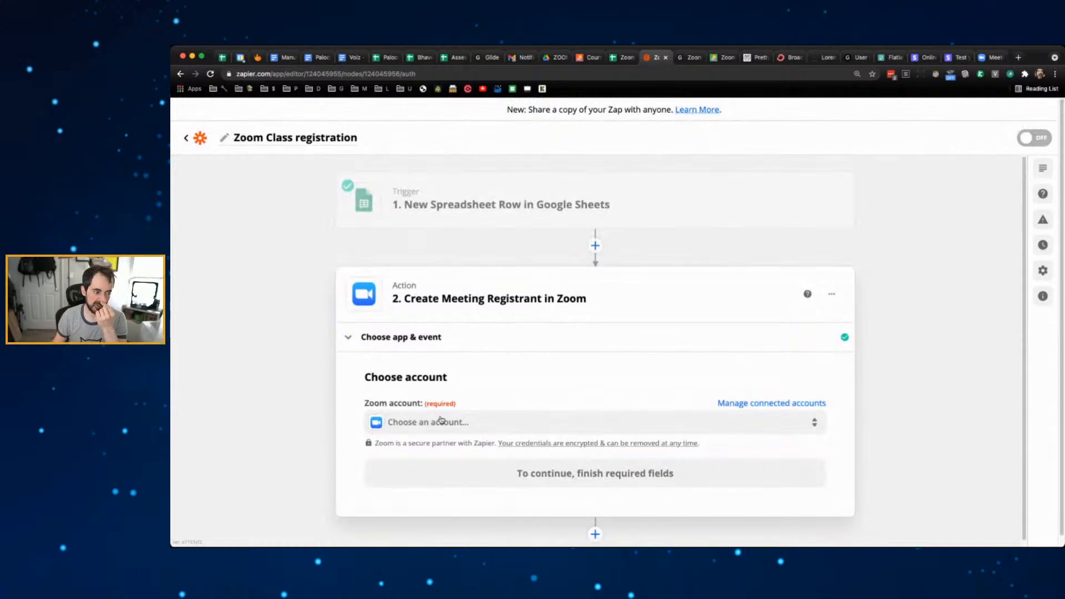
left_click(441, 420)
scroll(335, 434, "down", 1)
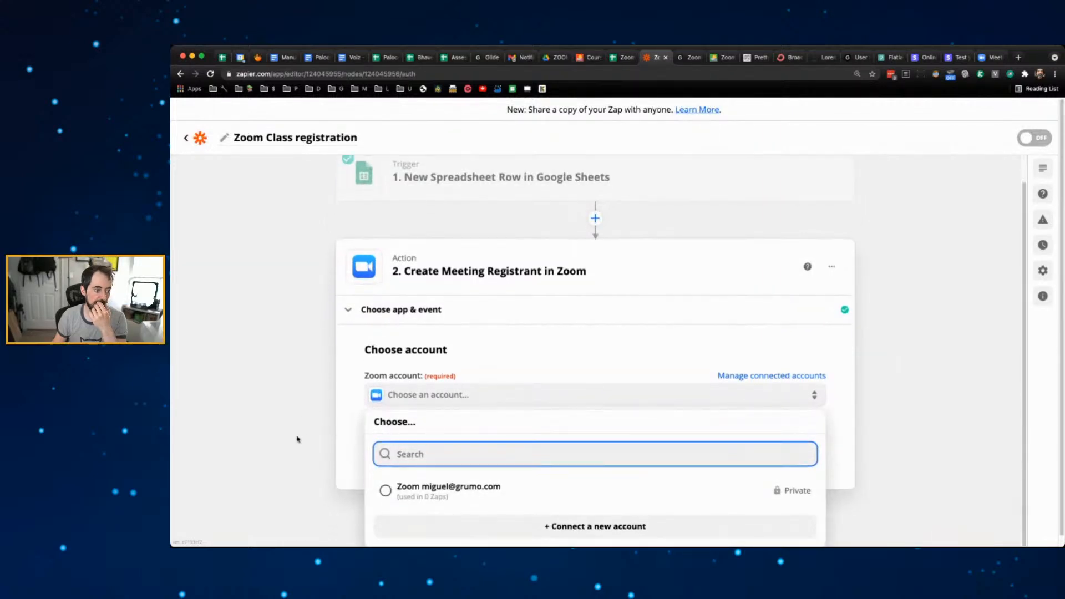
left_click(490, 488)
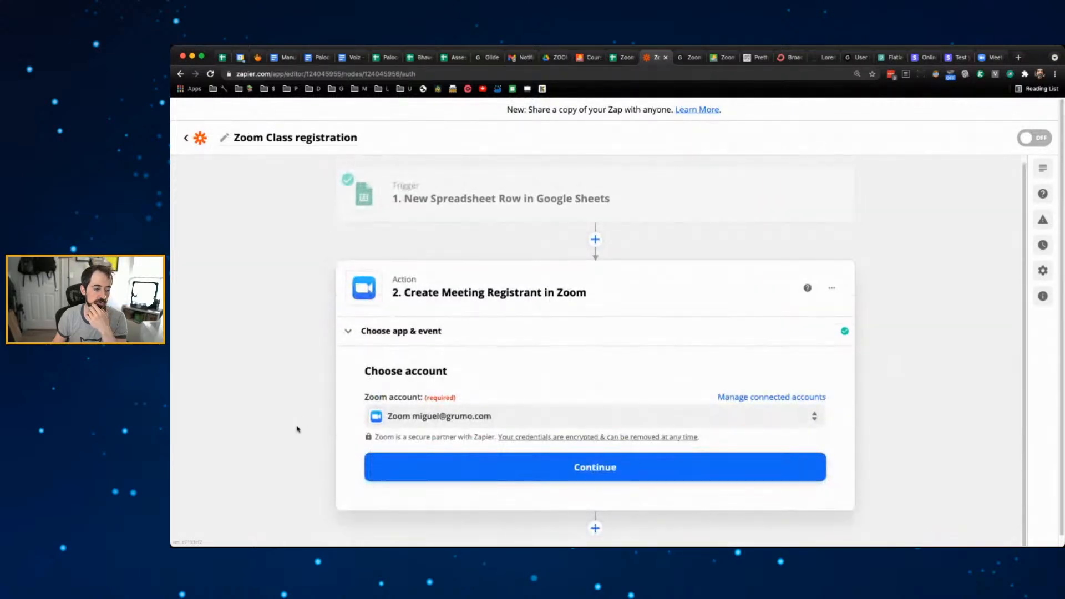
left_click(576, 467)
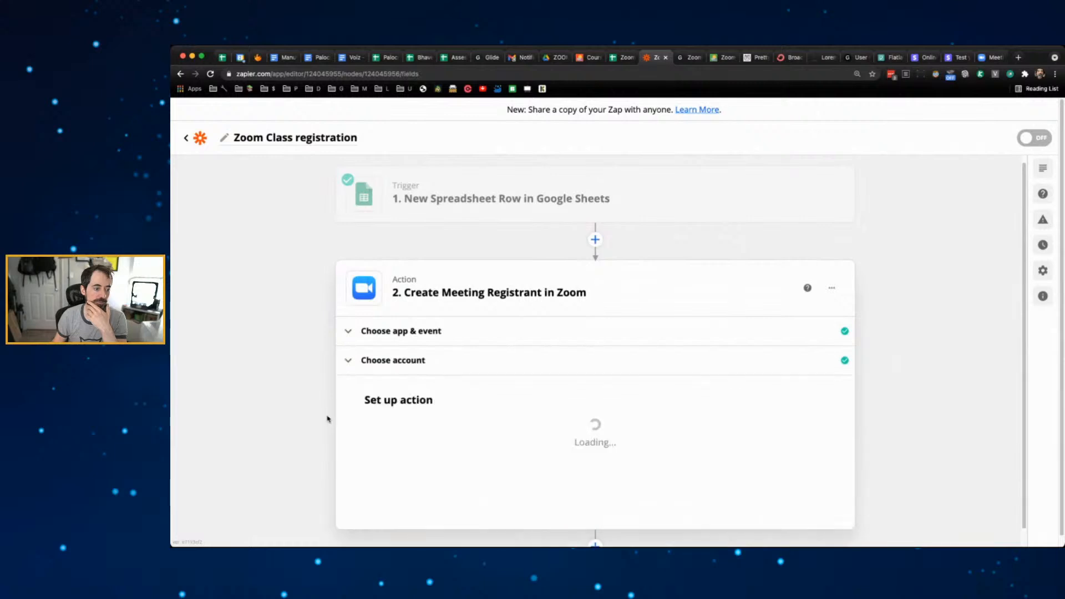
- Choose the Zoom Class With Grumo - Tuesdays meeting, leaving the occurrence unset
scroll(309, 416, "down", 4)
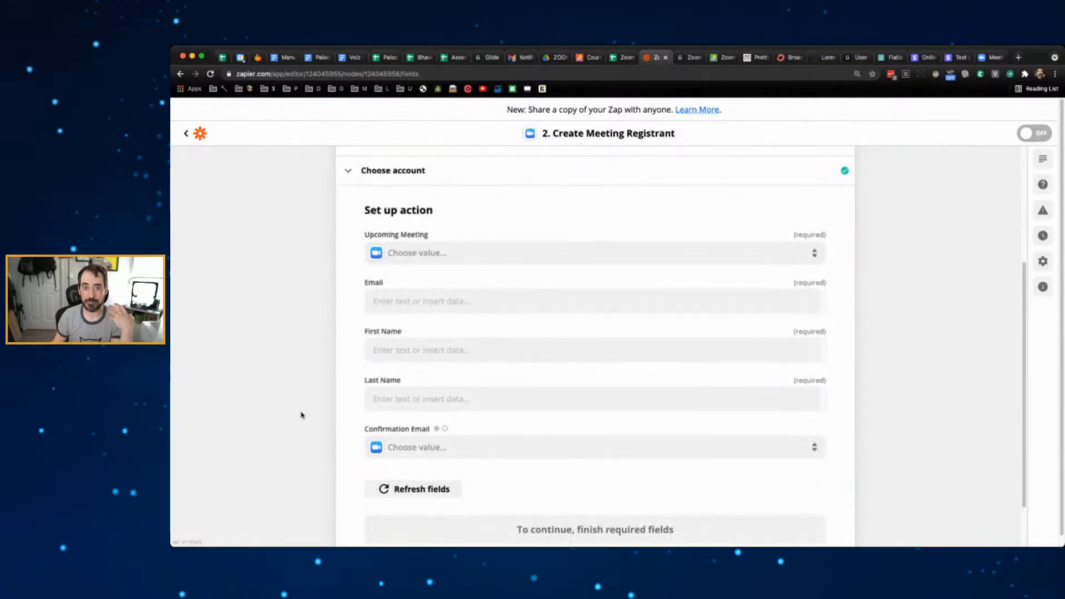
left_click(470, 261)
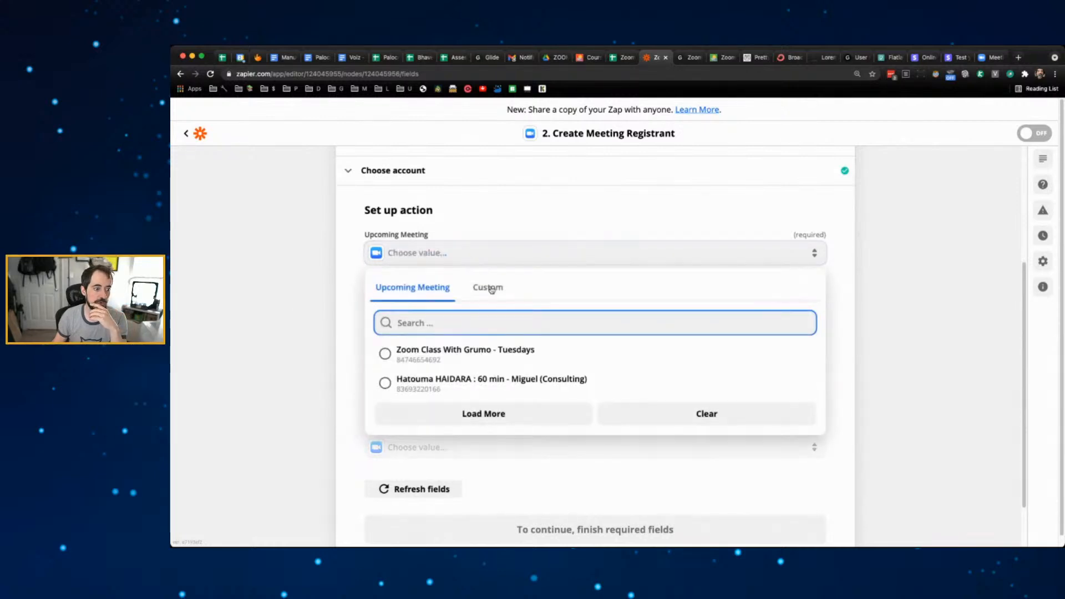
left_click(462, 355)
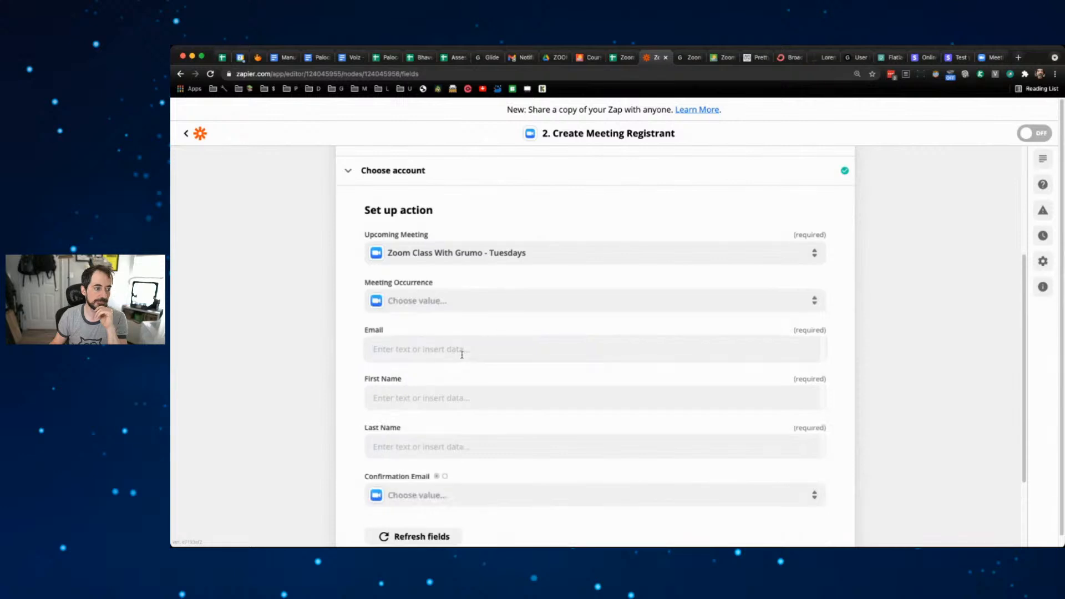
left_click(491, 300)
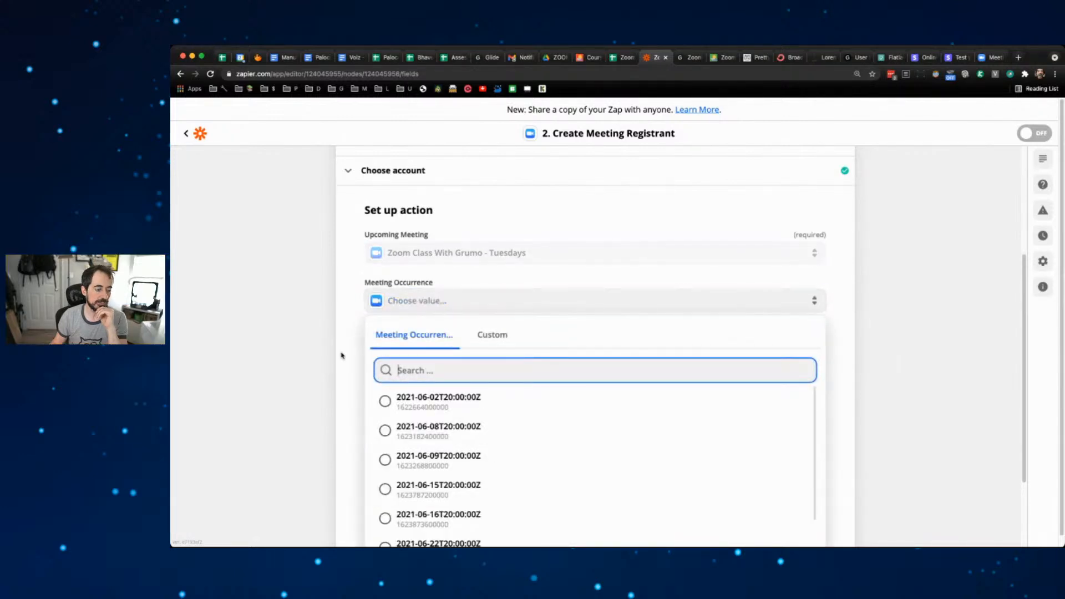
scroll(337, 357, "down", 2)
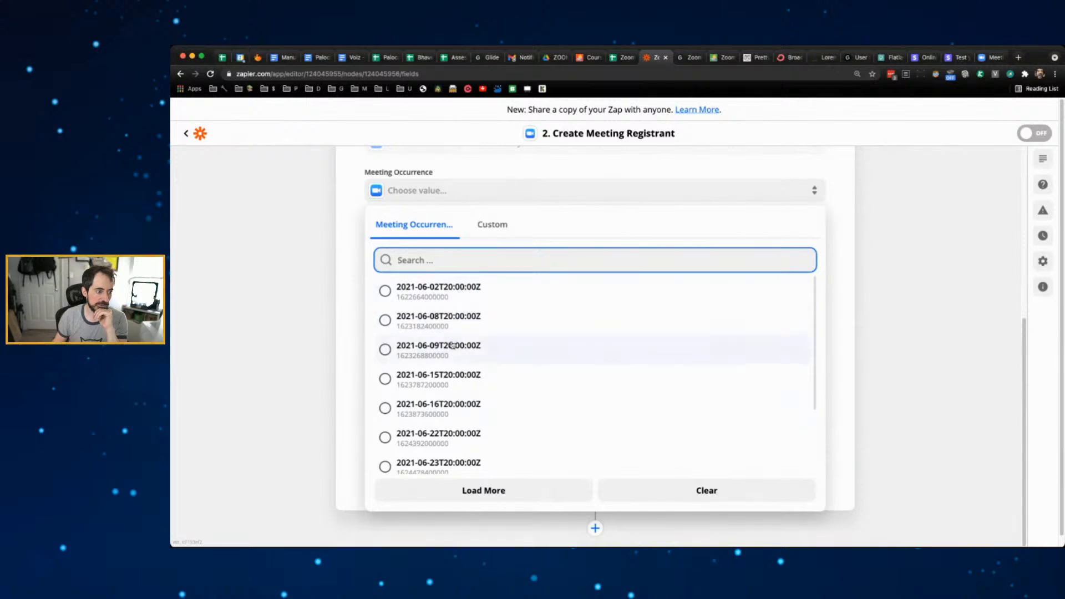
left_click(316, 265)
scroll(492, 251, "up", 1)
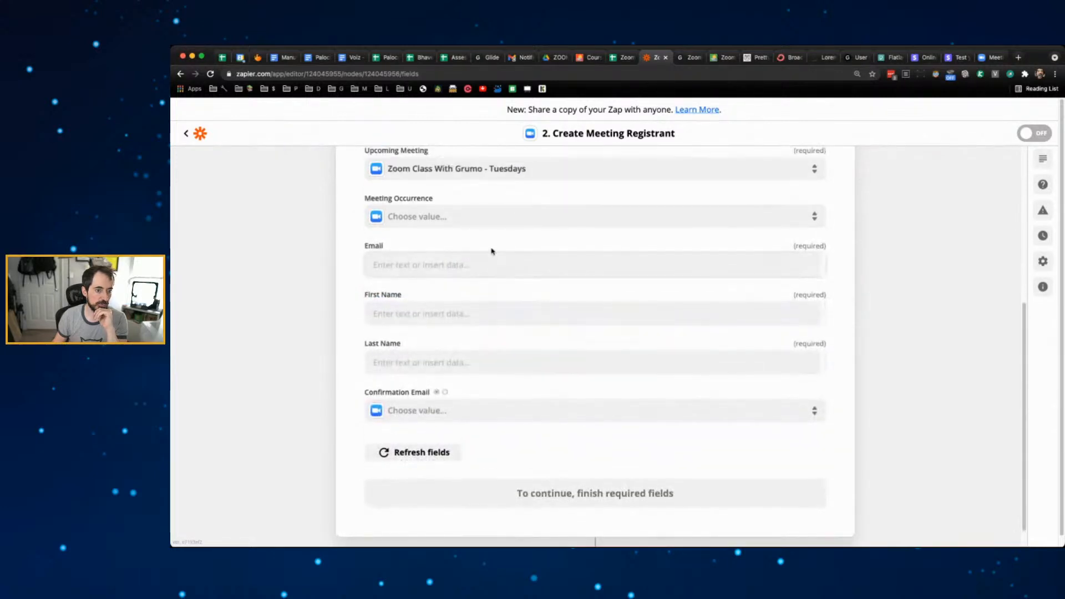
- Map the purchaser email to Email and Purchaser name to First Name, and set Confirmation Email to True
left_click(529, 263)
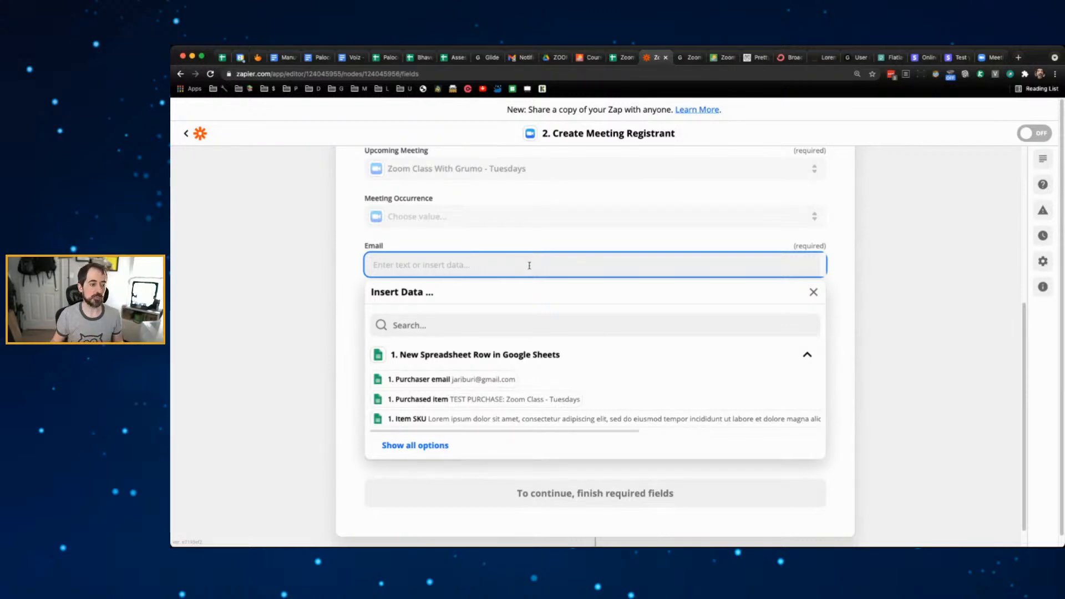
left_click(505, 379)
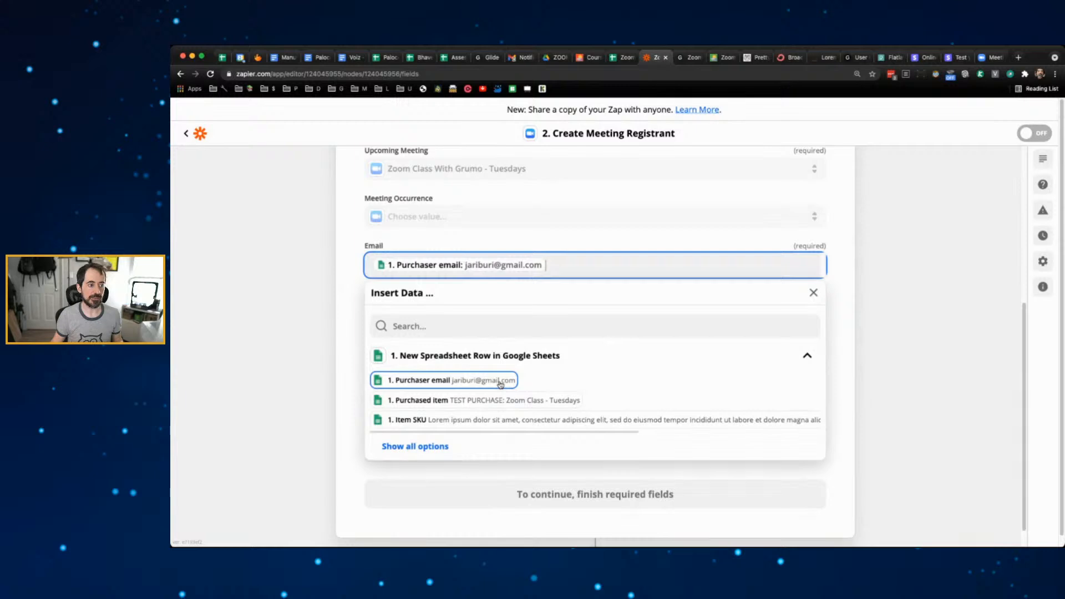
left_click(312, 292)
left_click(444, 314)
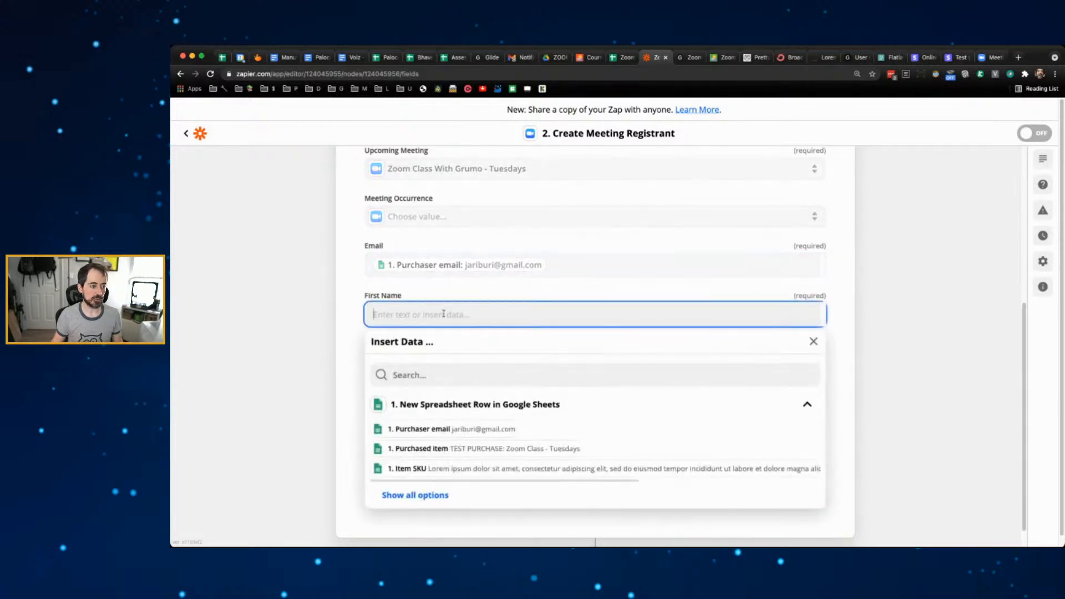
scroll(539, 383, "down", 2)
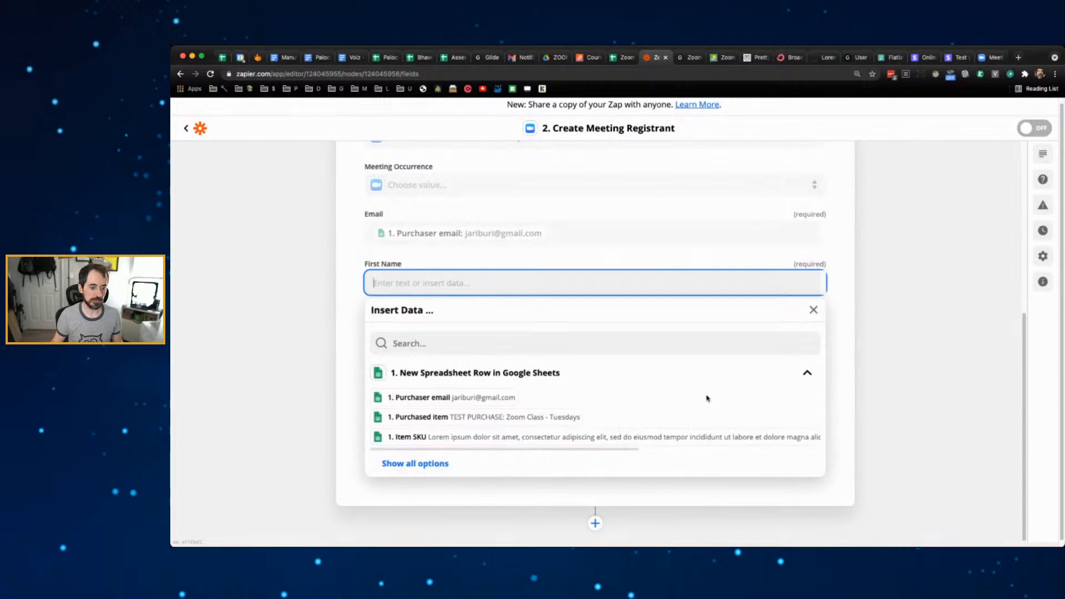
scroll(708, 399, "down", 1)
left_click(442, 462)
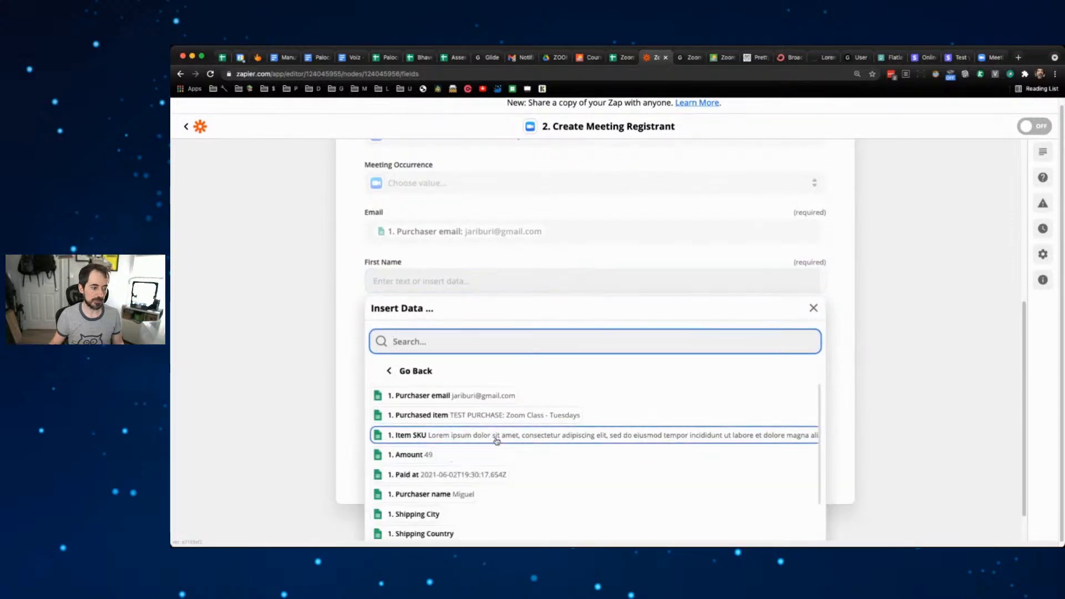
scroll(490, 444, "down", 3)
left_click(438, 408)
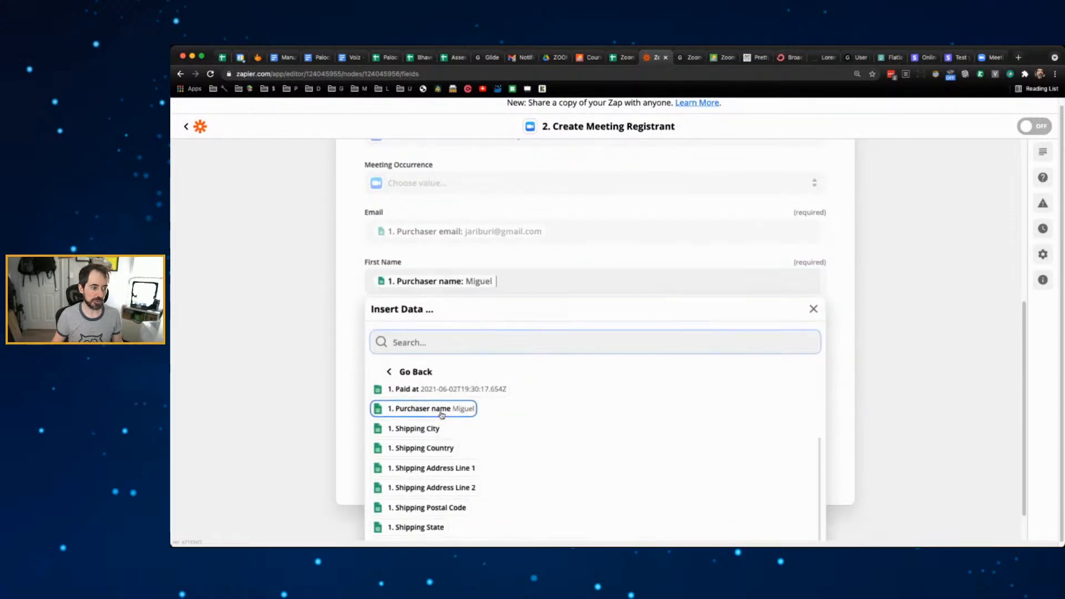
left_click(313, 341)
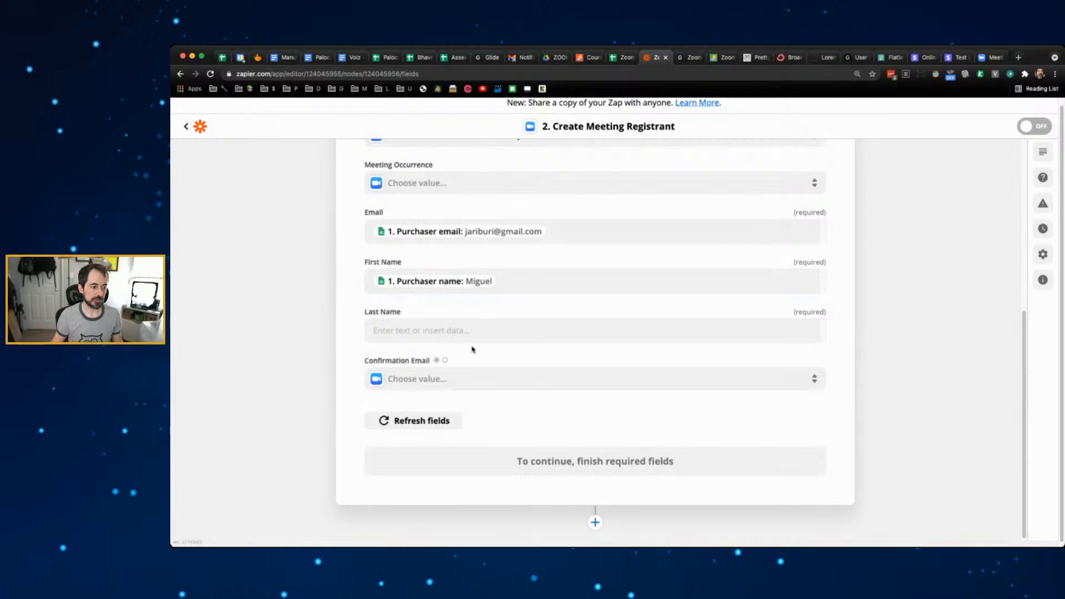
left_click(482, 377)
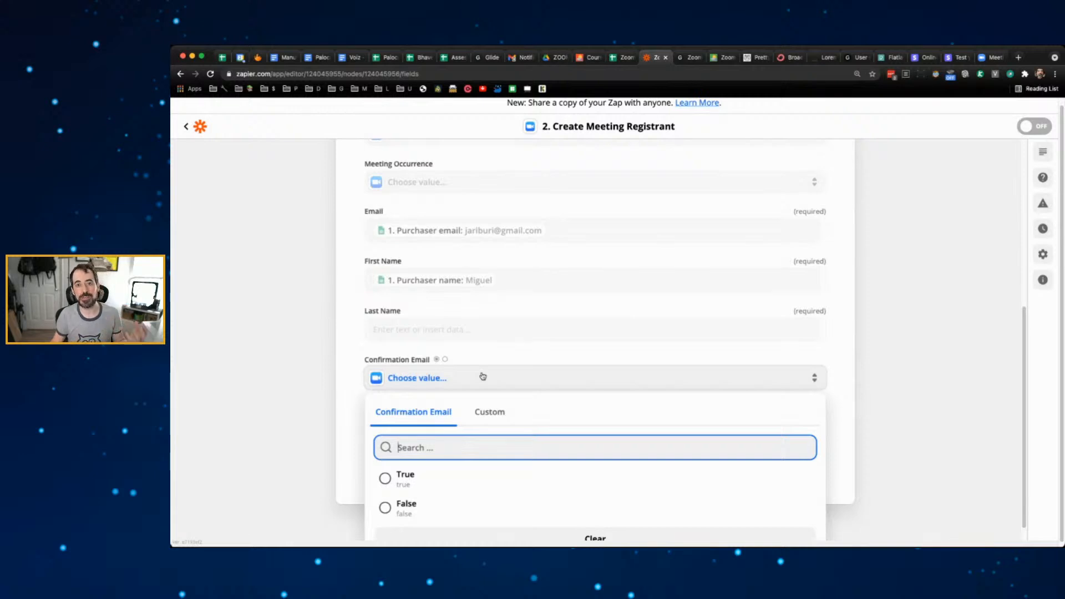
left_click(420, 480)
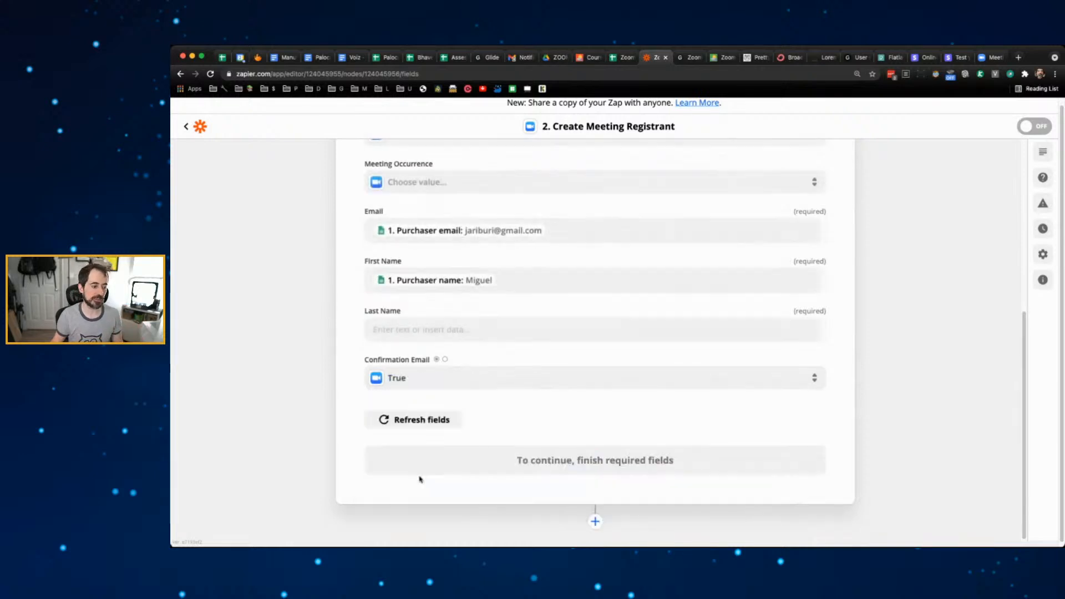
- Map Purchaser name into Last Name and finish the action setup
scroll(327, 395, "up", 1)
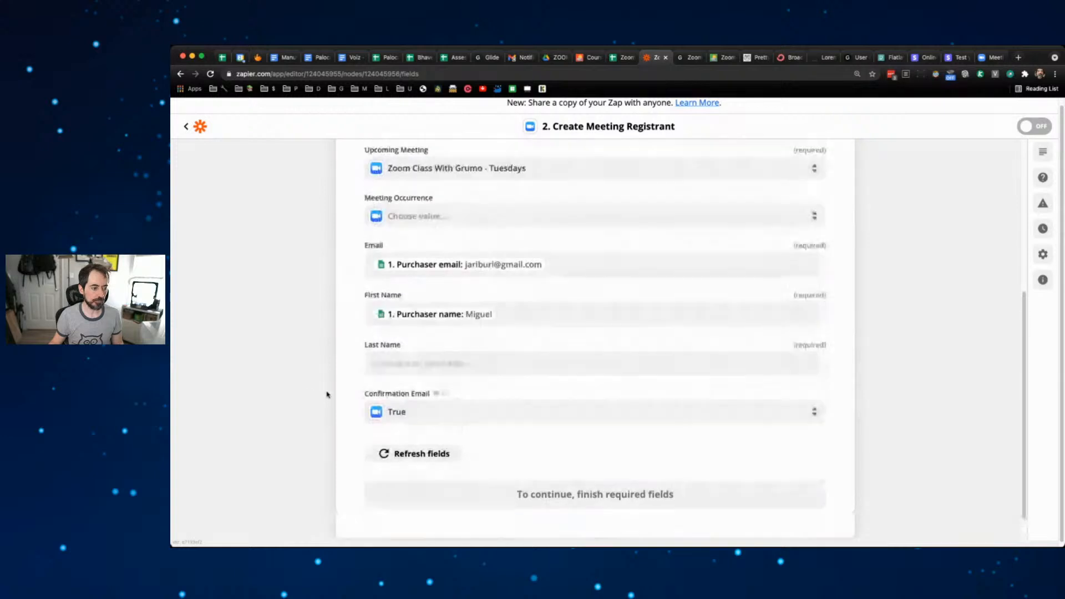
scroll(326, 395, "up", 1)
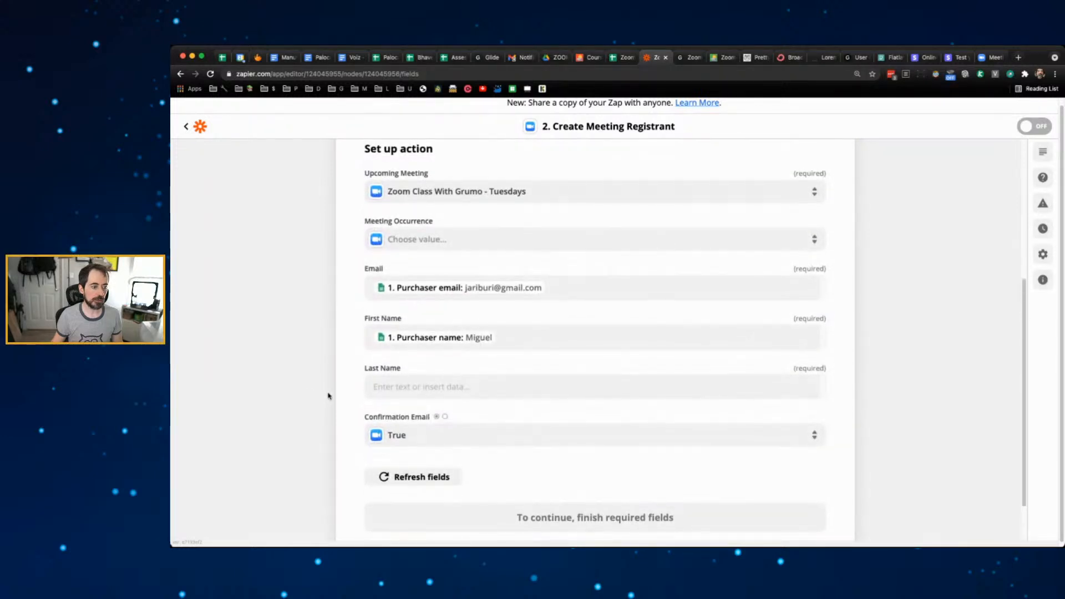
scroll(328, 396, "up", 1)
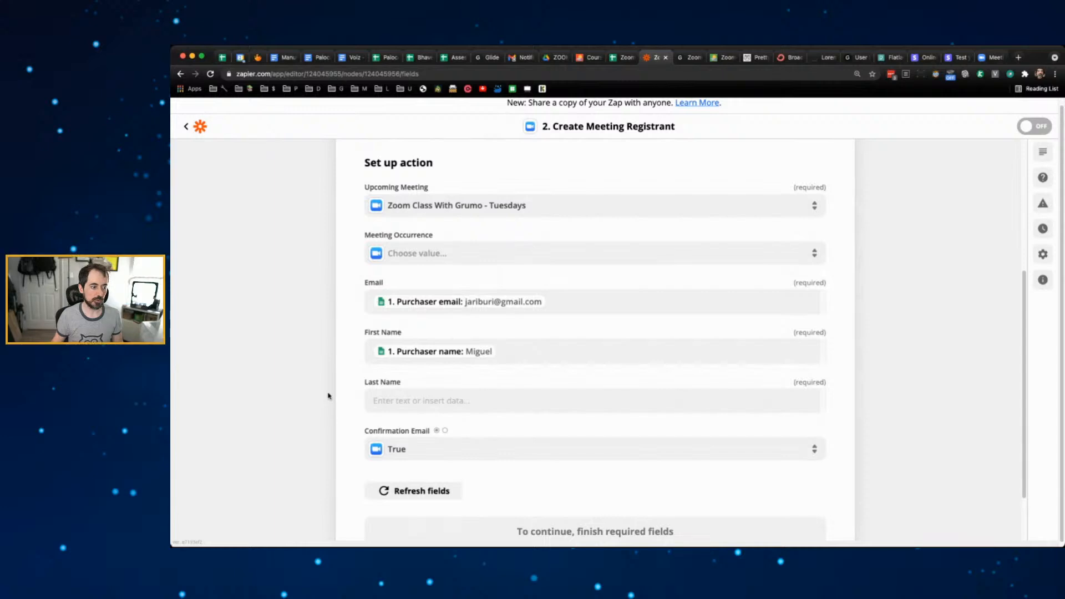
left_click(730, 400)
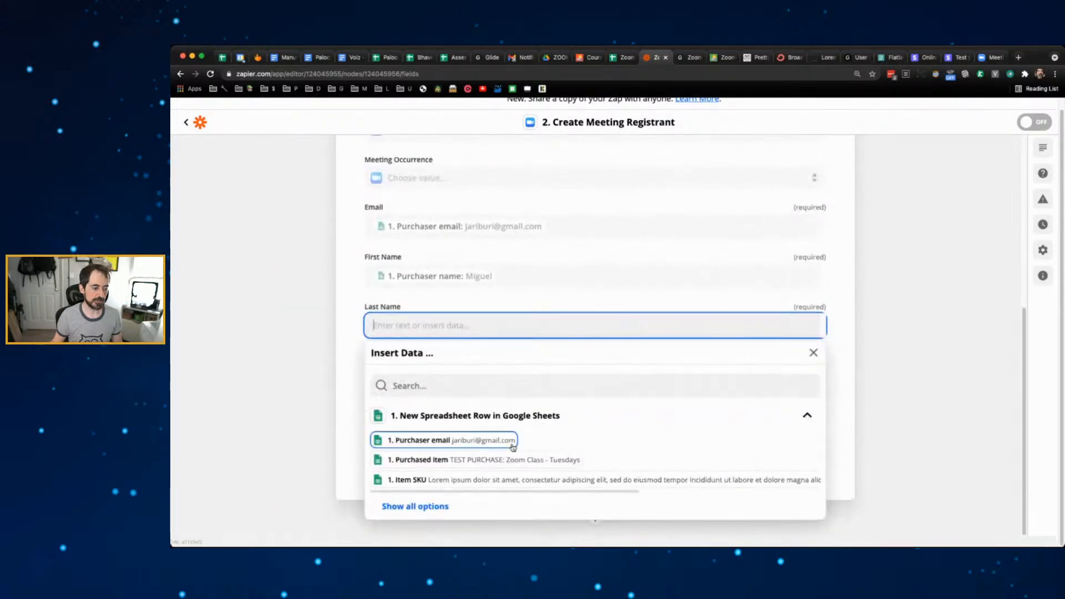
left_click(423, 507)
scroll(541, 462, "down", 1)
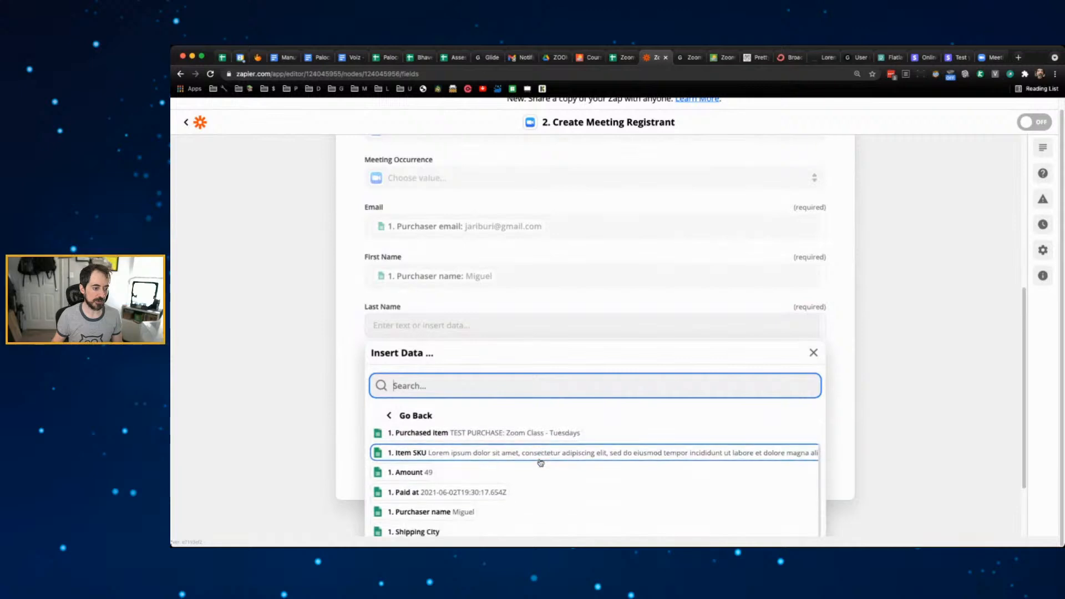
scroll(541, 462, "down", 1)
left_click(461, 491)
left_click(319, 346)
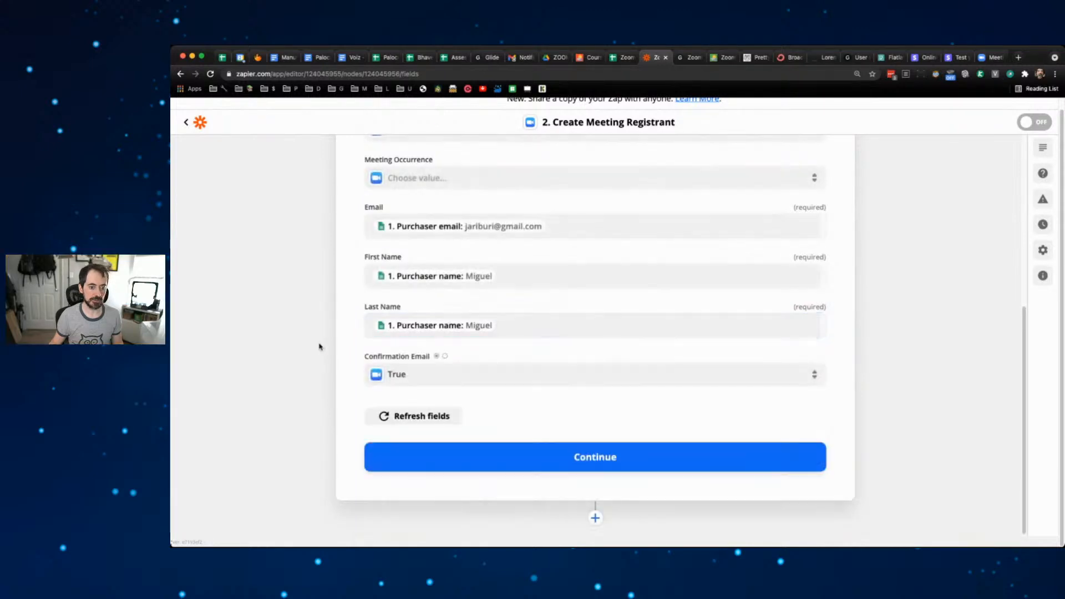
scroll(797, 383, "up", 5)
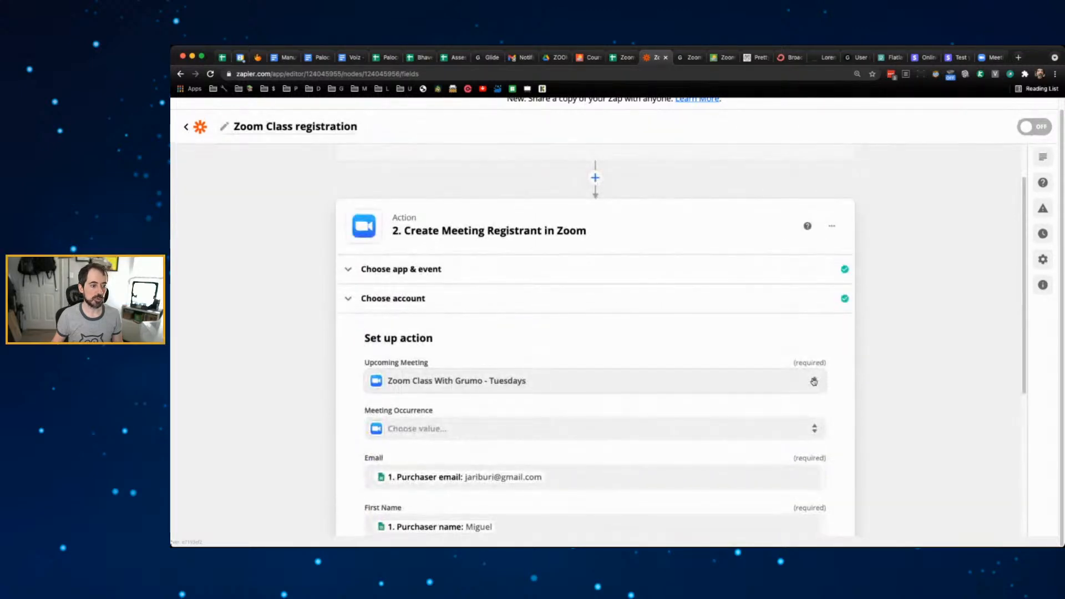
scroll(813, 381, "down", 5)
left_click(637, 446)
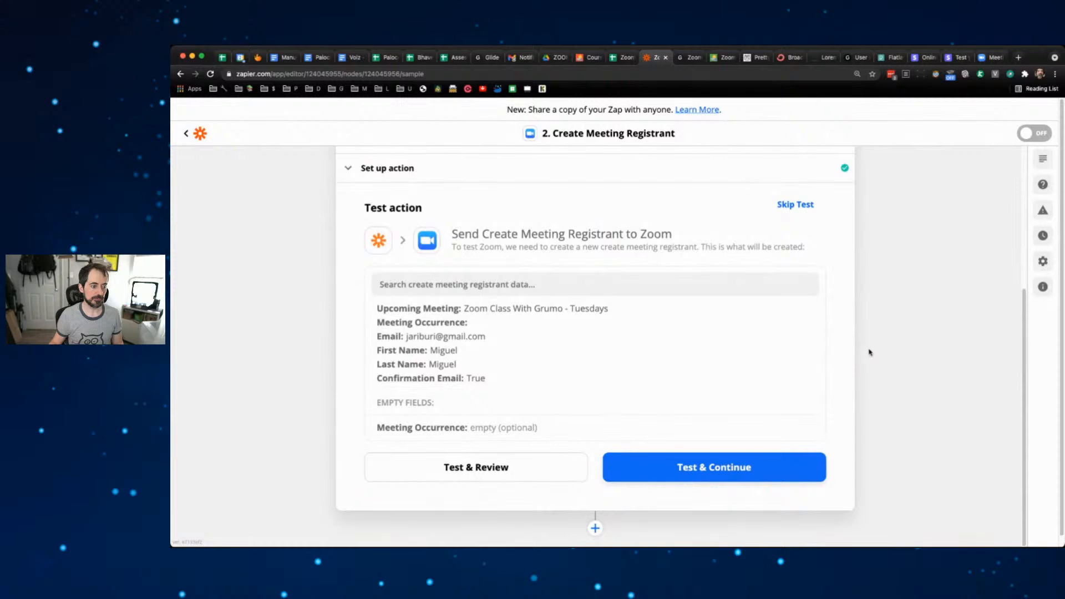
- Run the registrant test, which fails with 'Registration has not been enabled', then go to the Zoom meeting page
left_click(732, 465)
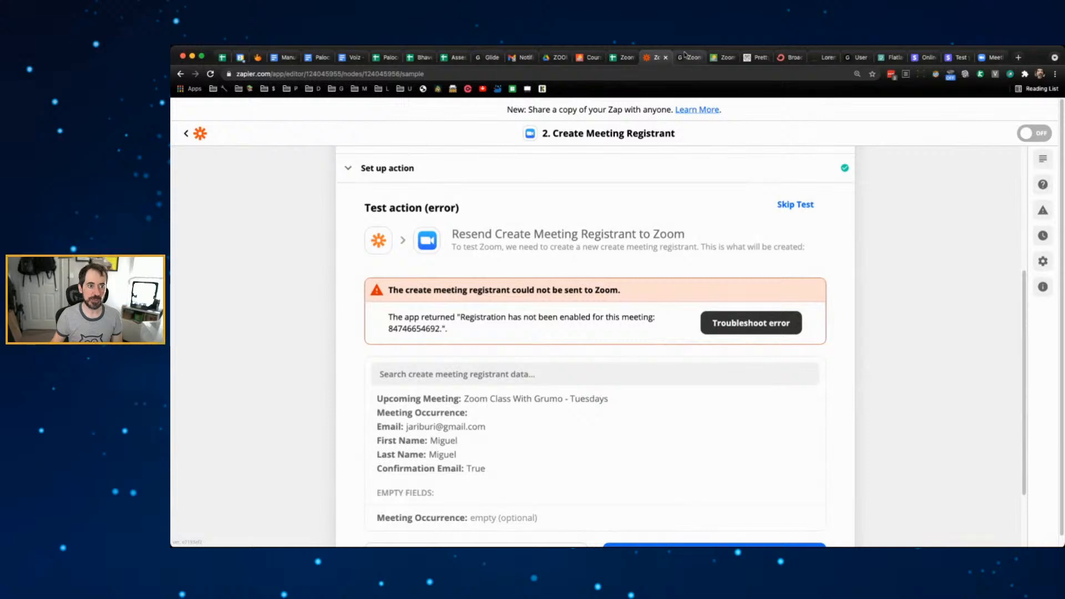
left_click(990, 57)
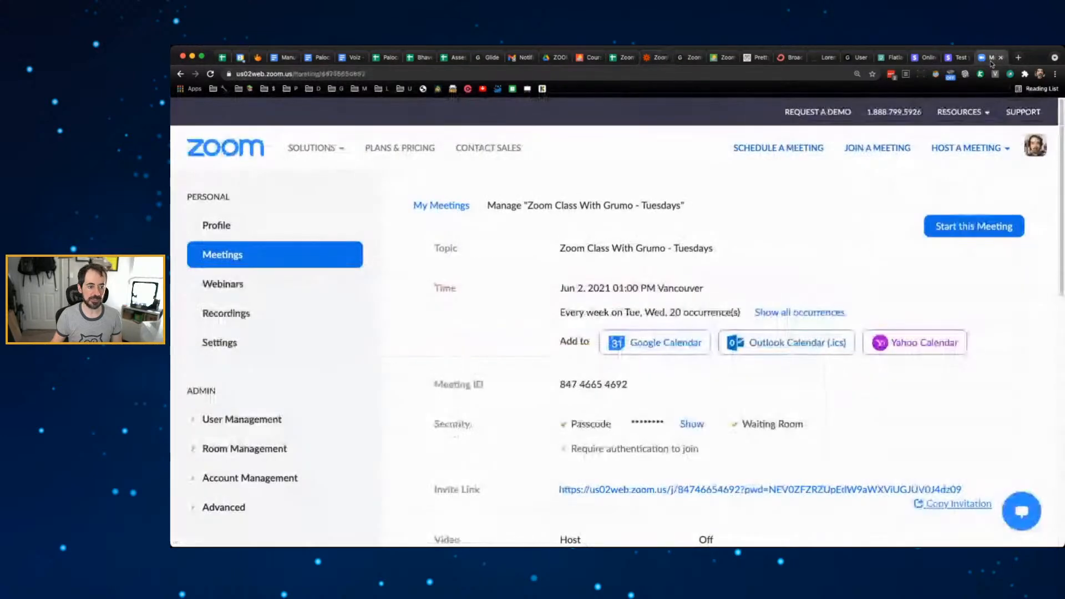
- Edit all occurrences of the Tuesday class meeting to set Registration to Required, and save
scroll(753, 362, "down", 10)
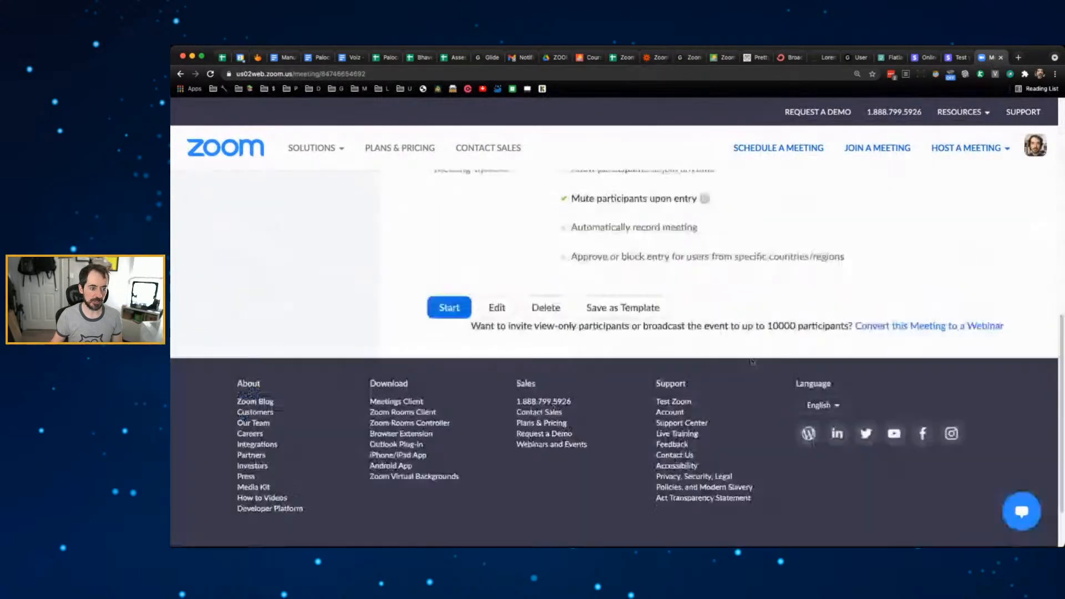
left_click(495, 310)
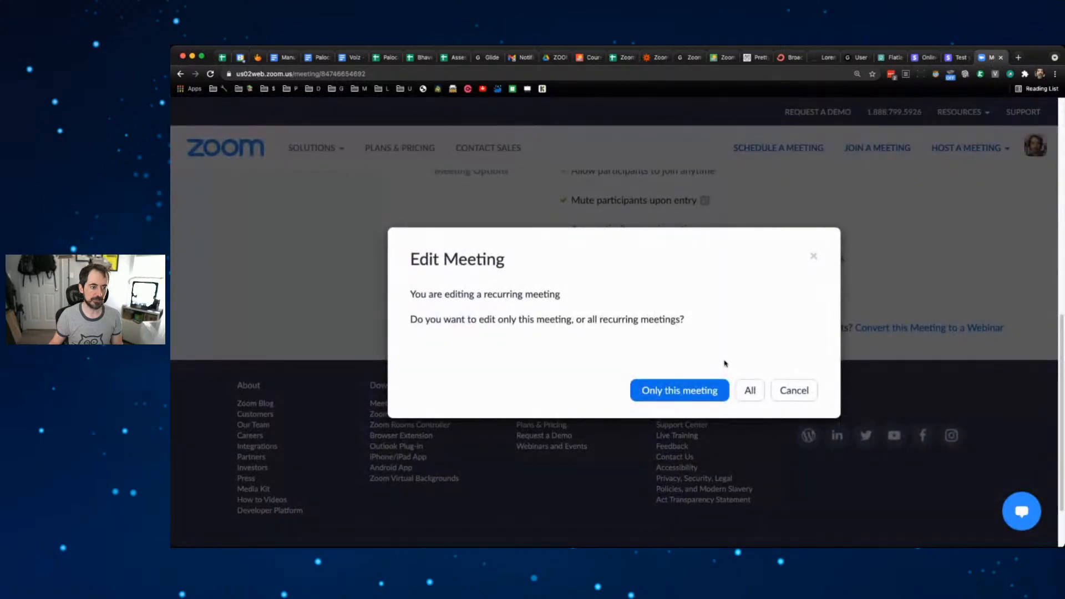
left_click(746, 389)
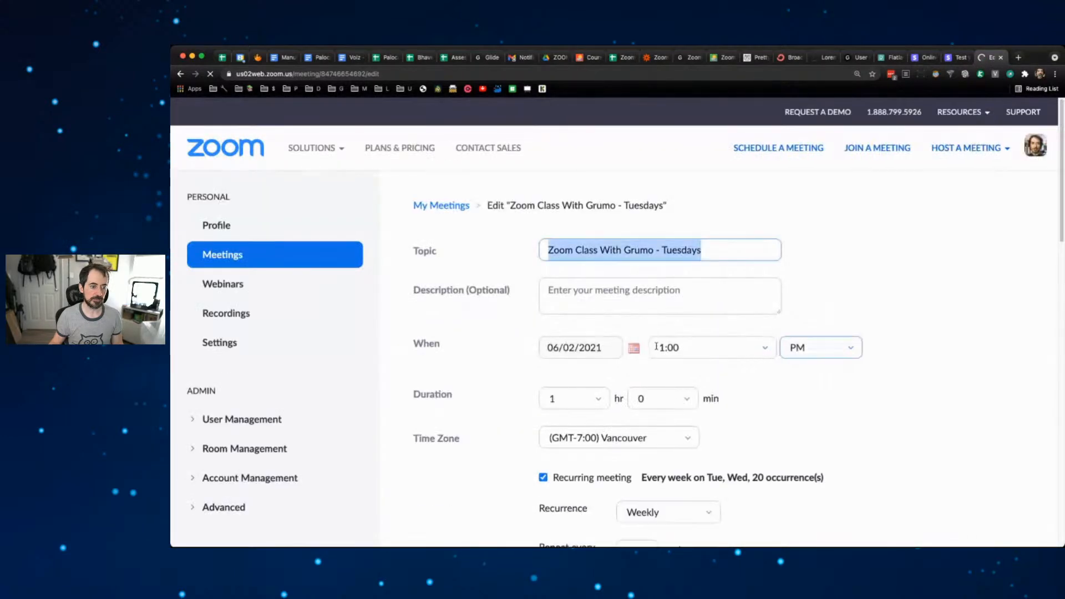
scroll(506, 338, "down", 4)
scroll(507, 338, "down", 4)
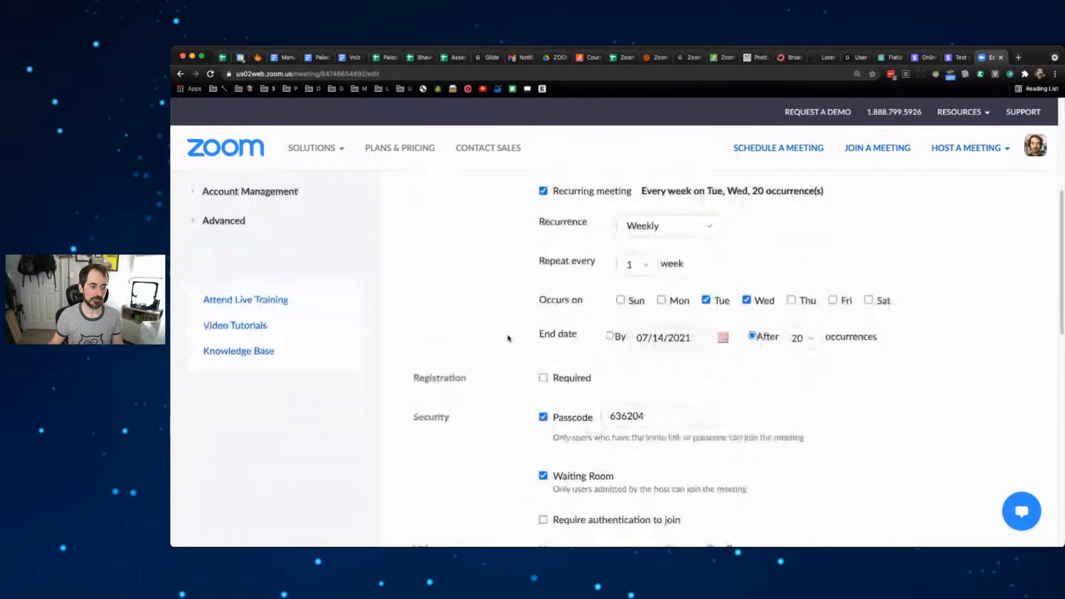
scroll(508, 338, "down", 4)
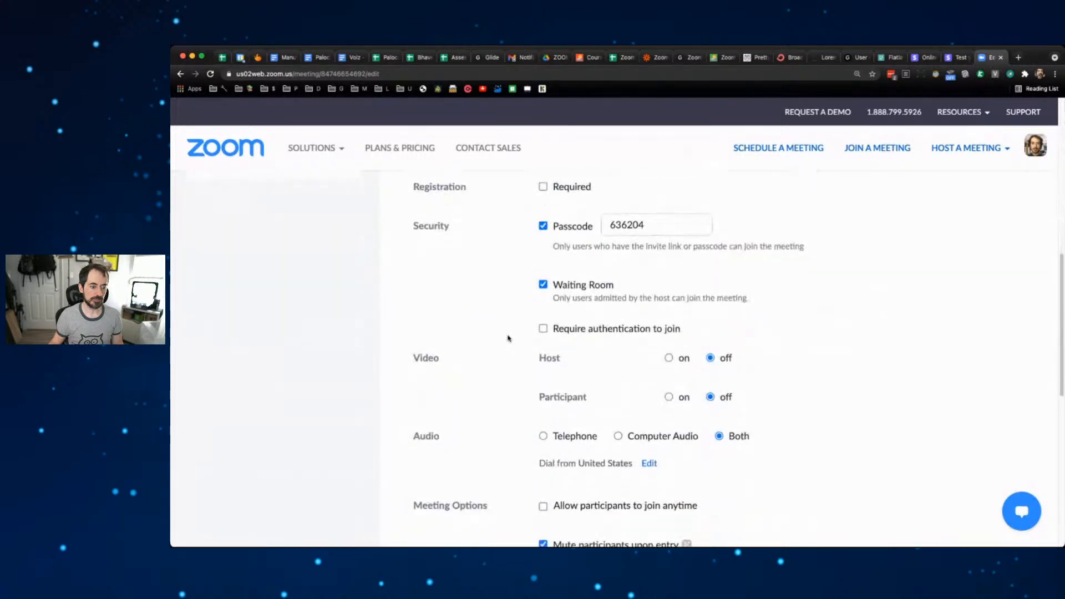
scroll(508, 338, "up", 5)
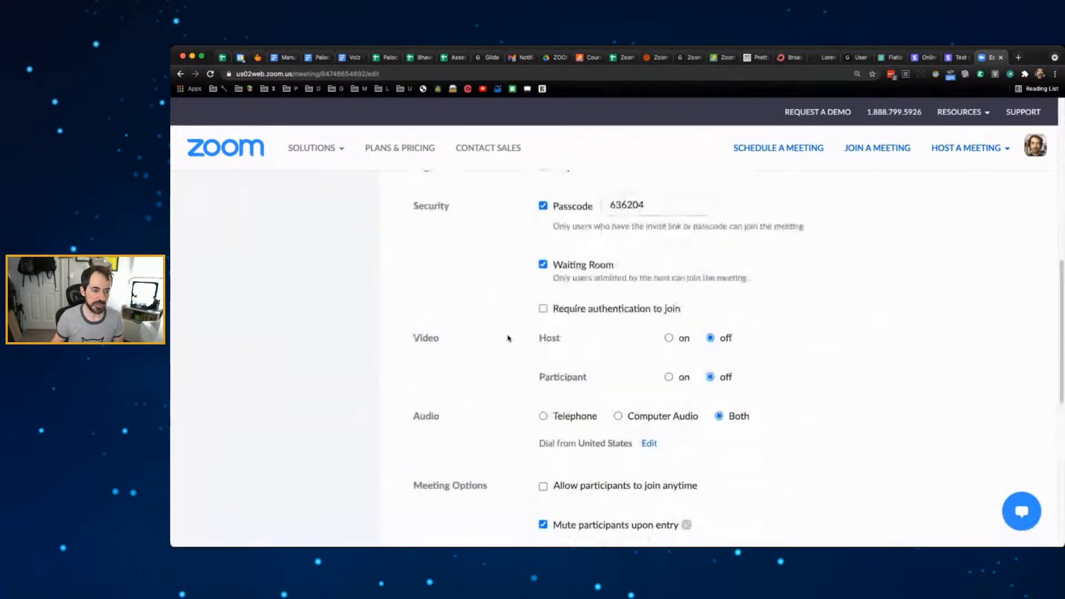
scroll(507, 338, "up", 5)
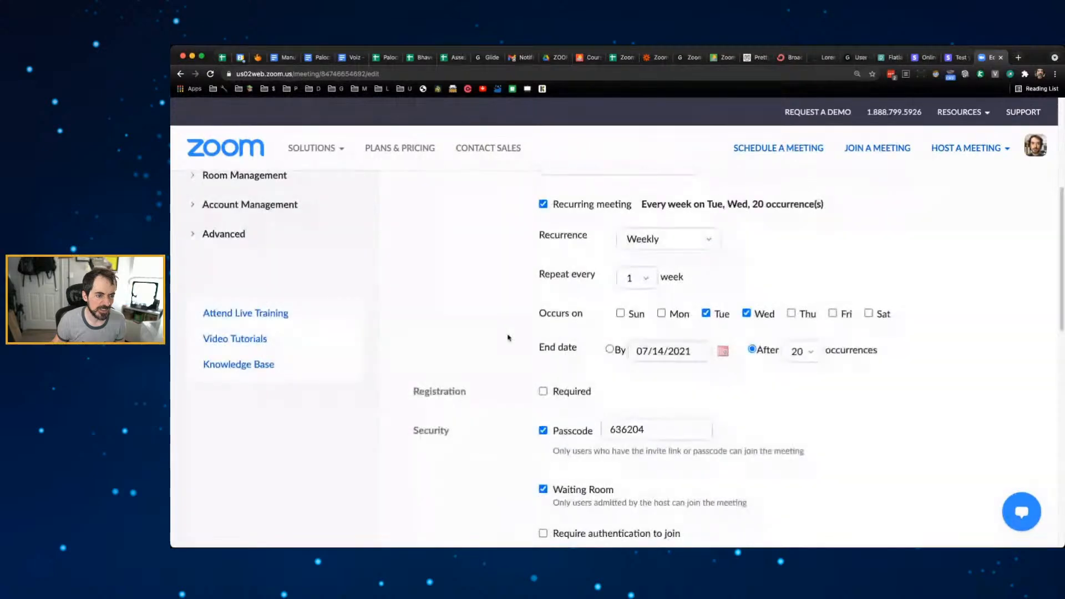
scroll(507, 337, "down", 3)
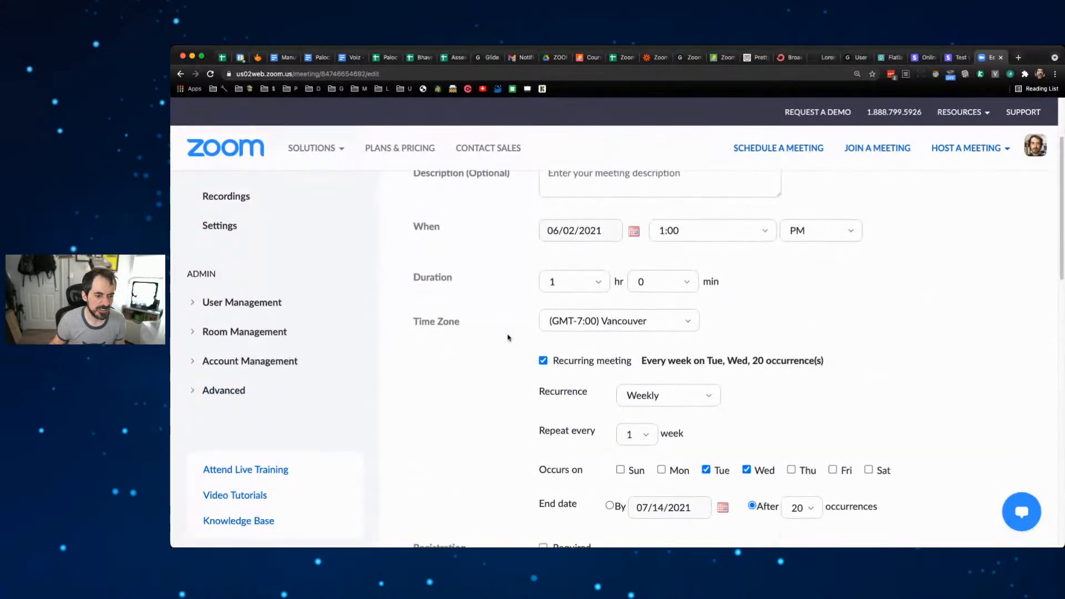
scroll(508, 338, "down", 3)
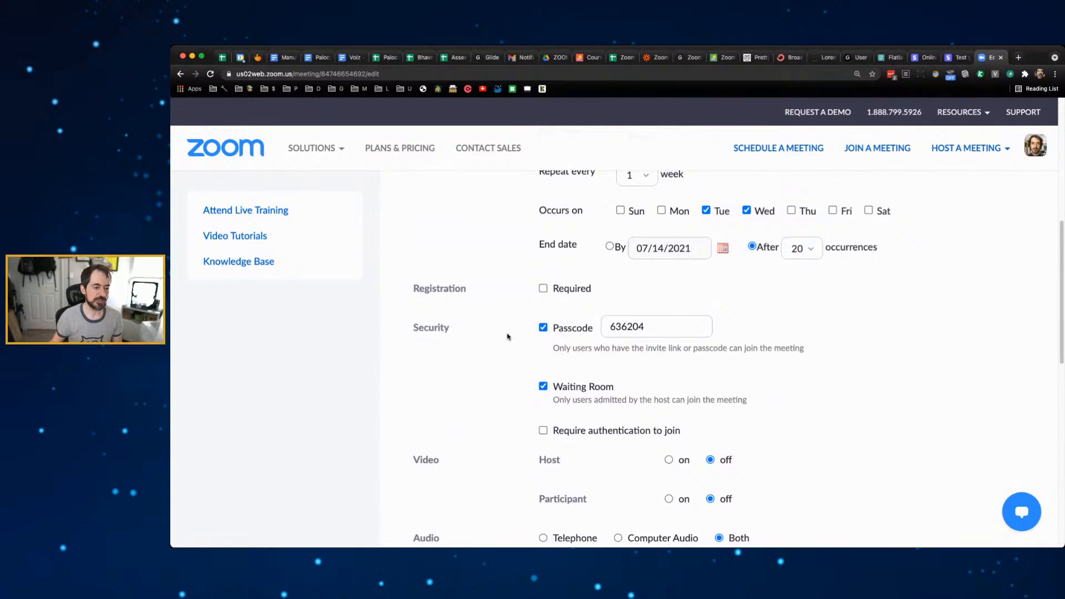
left_click(543, 289)
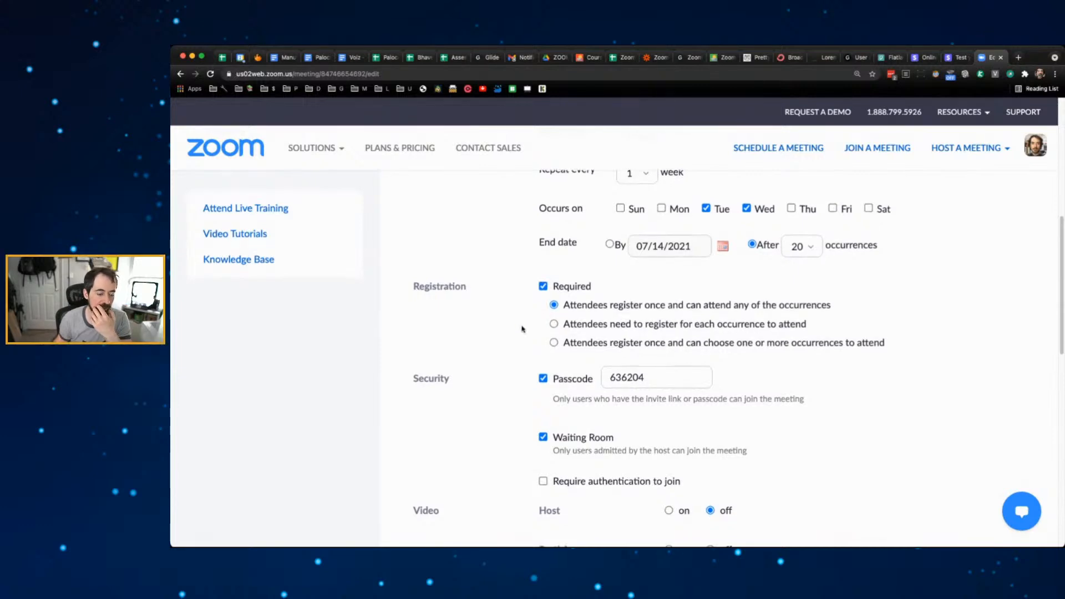
scroll(523, 327, "down", 15)
left_click(577, 333)
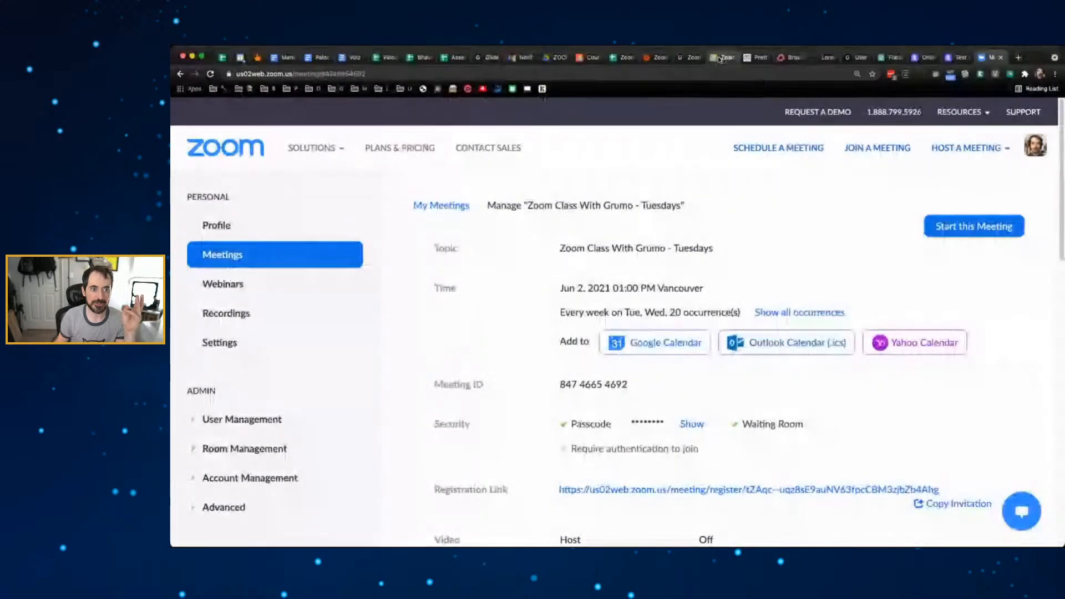
- Retest the registrant action successfully, turn the zap on, and open a new browser tab
left_click(659, 57)
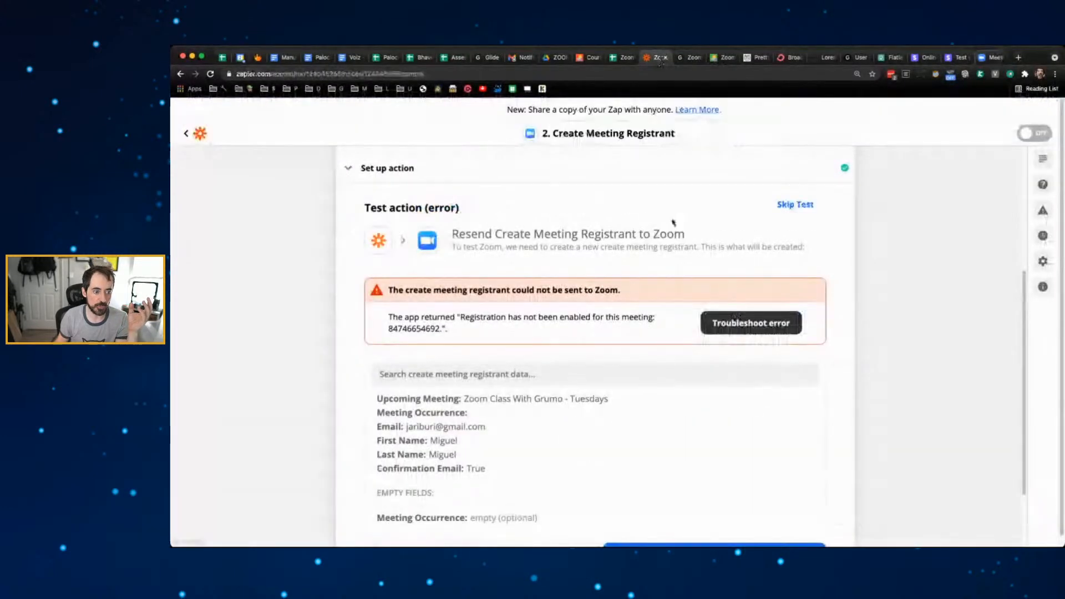
scroll(899, 344, "down", 3)
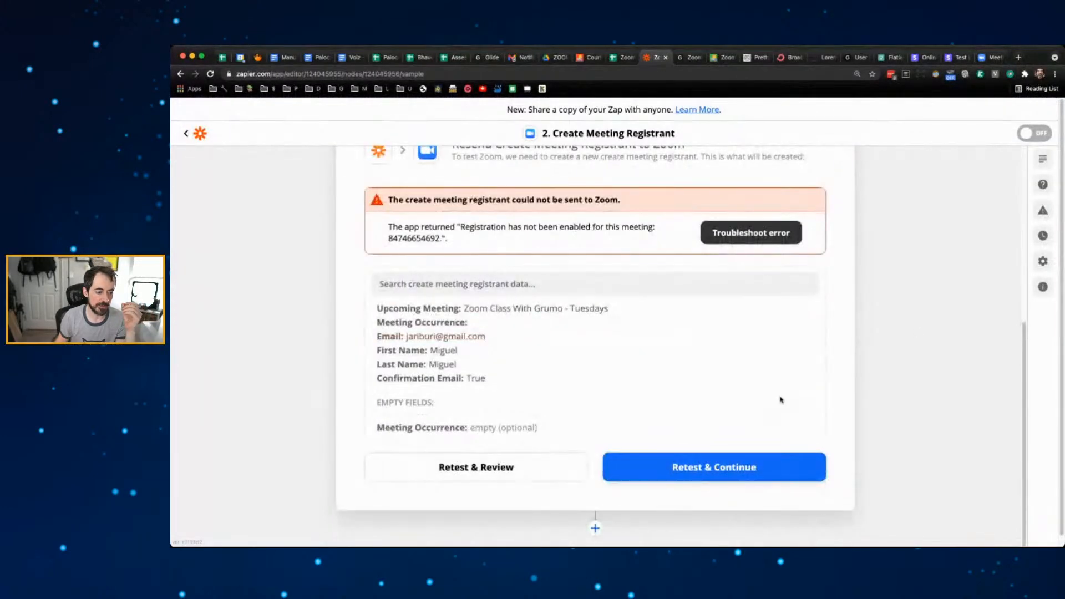
left_click(724, 467)
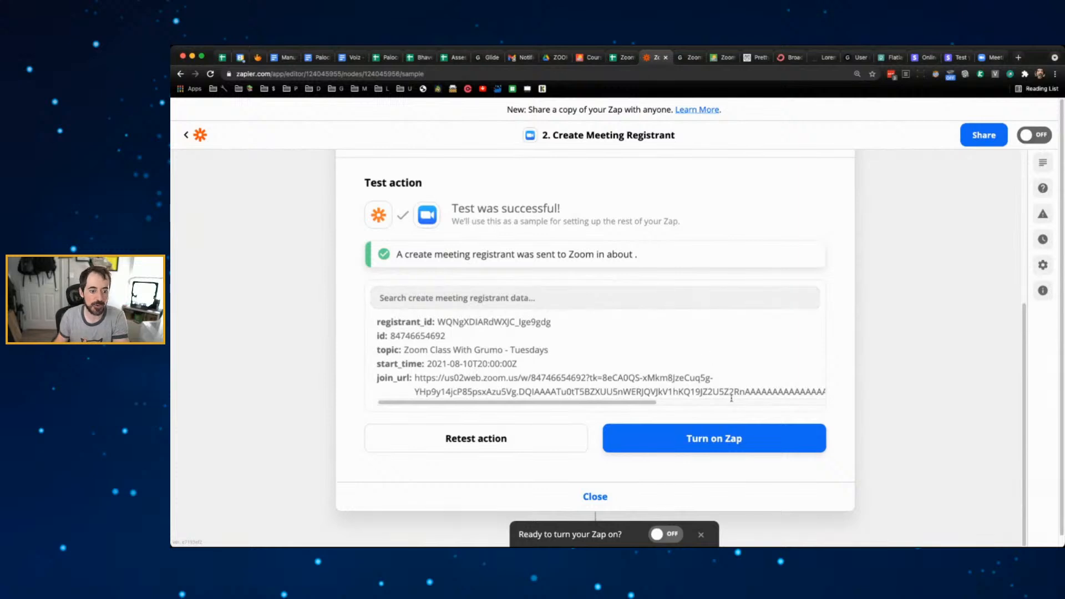
left_click(720, 436)
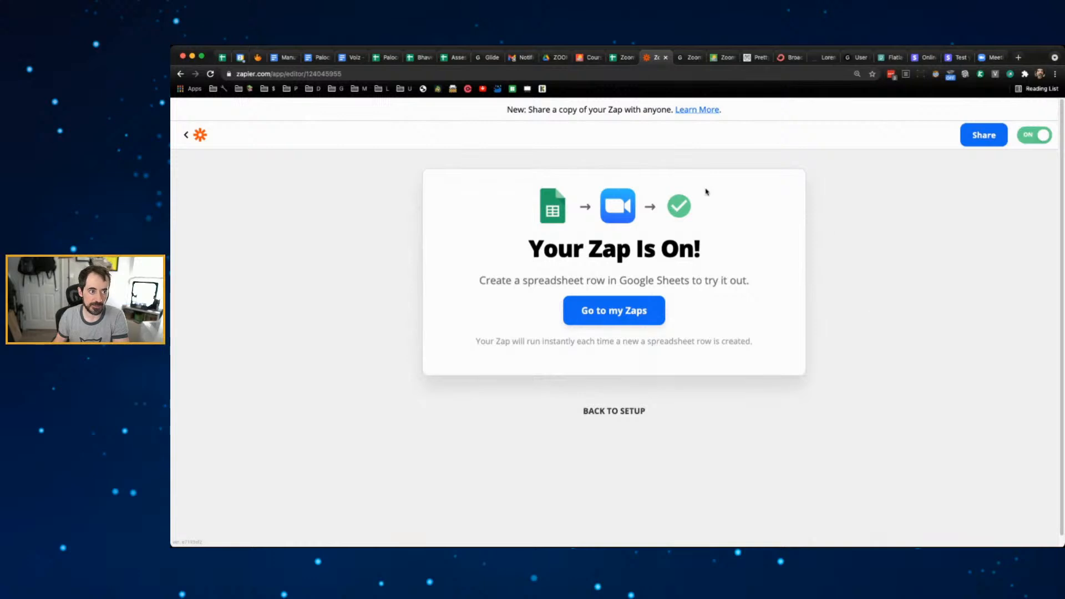
left_click(1019, 58)
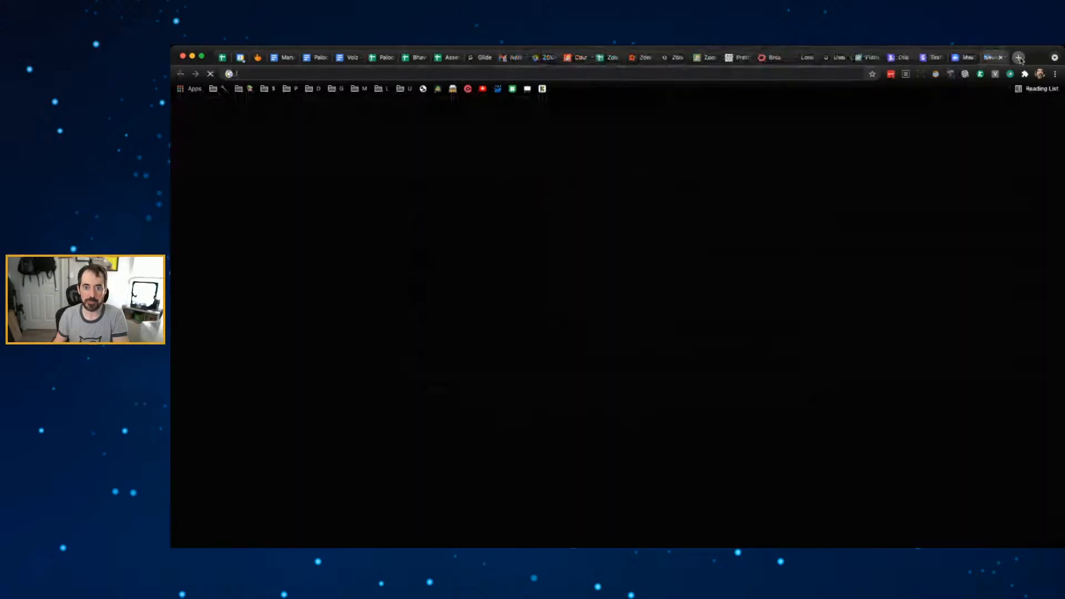
- Load the Gmail inbox, then pass through the Zoom and Glide docs tabs back to the ZoomApp builder
type("m")
key("Return")
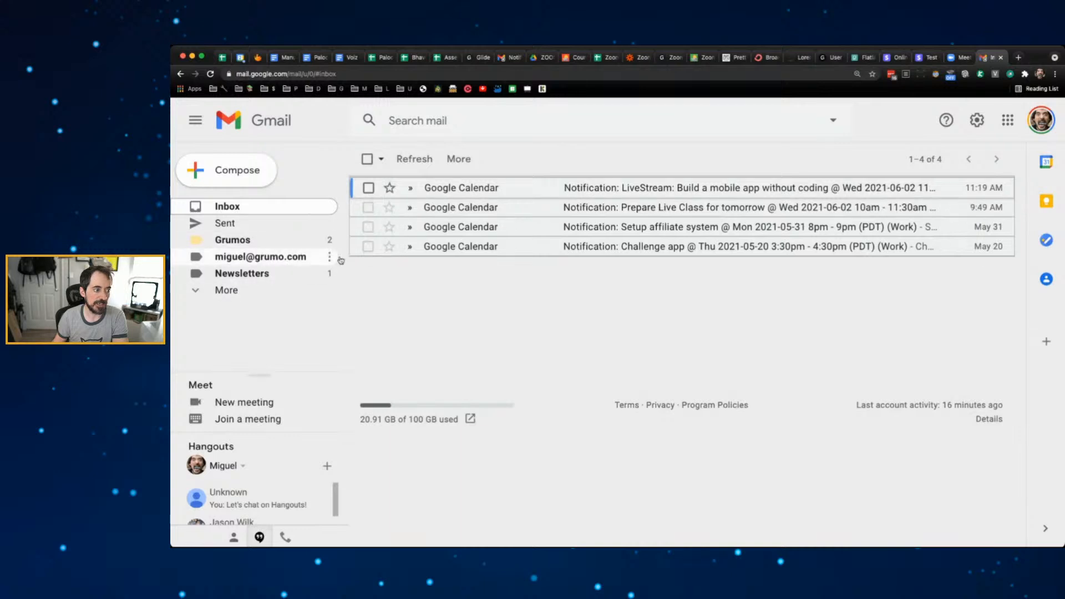
left_click(964, 56)
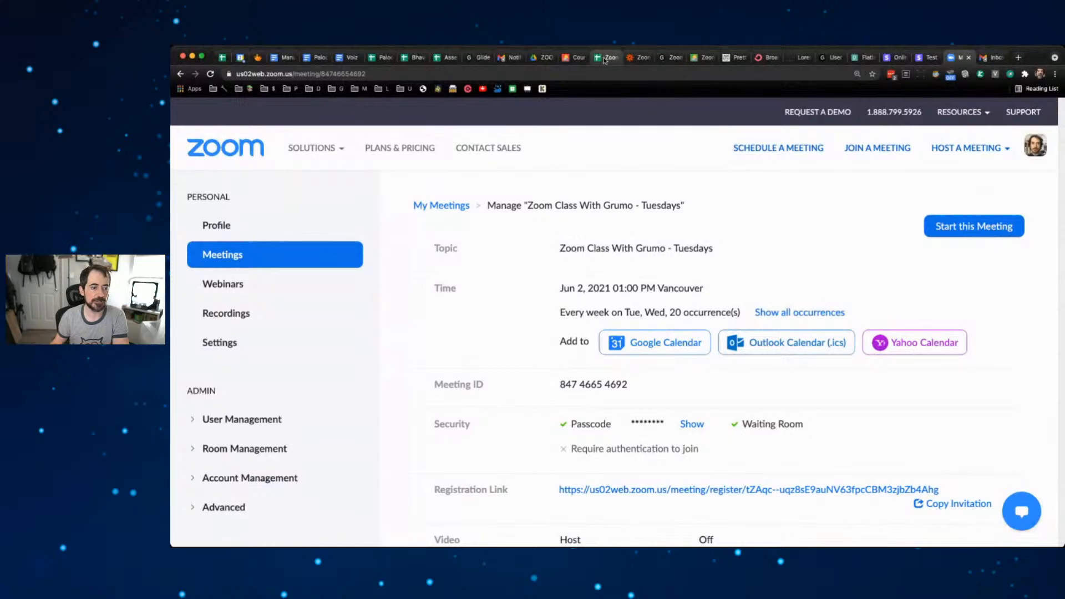
left_click(832, 57)
left_click(674, 58)
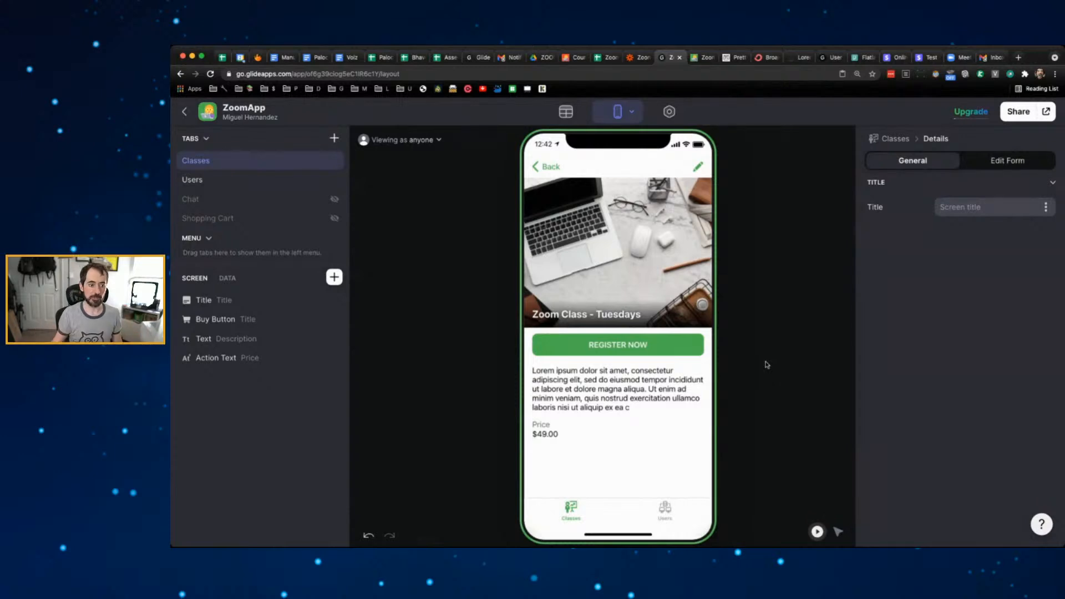
- Start registering for Zoom Class - Tuesdays, entering the Stripe test card and a test buyer name
left_click(642, 340)
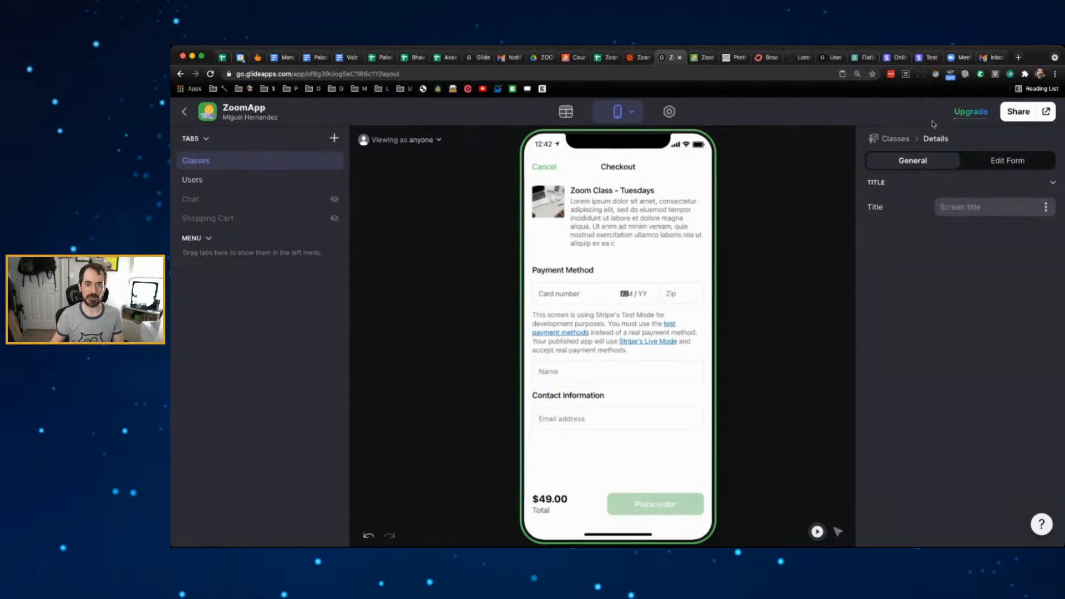
left_click(561, 289)
type("4242")
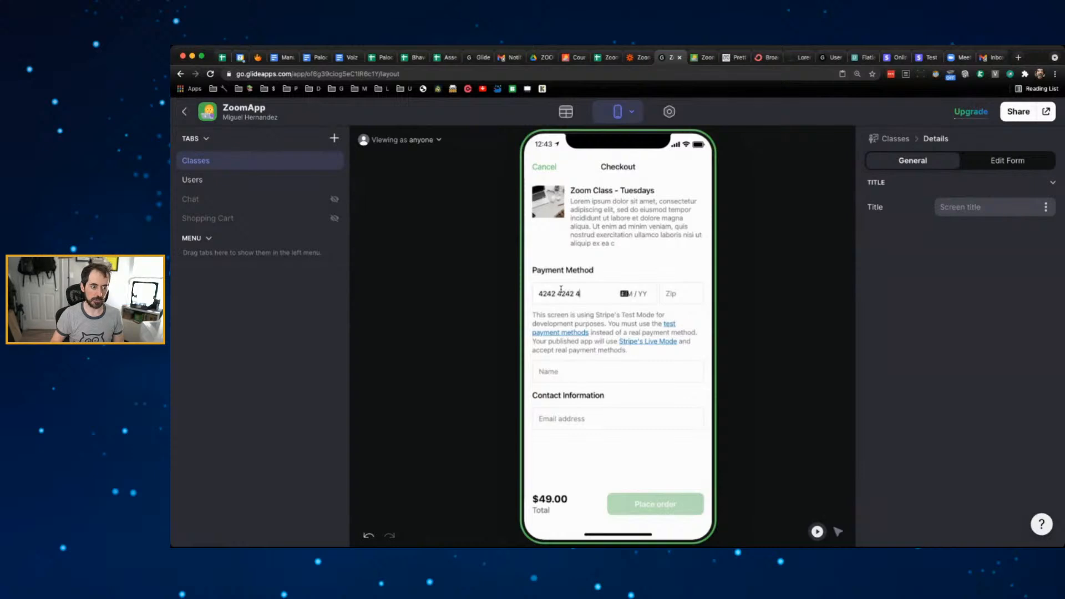
type("42424242424242")
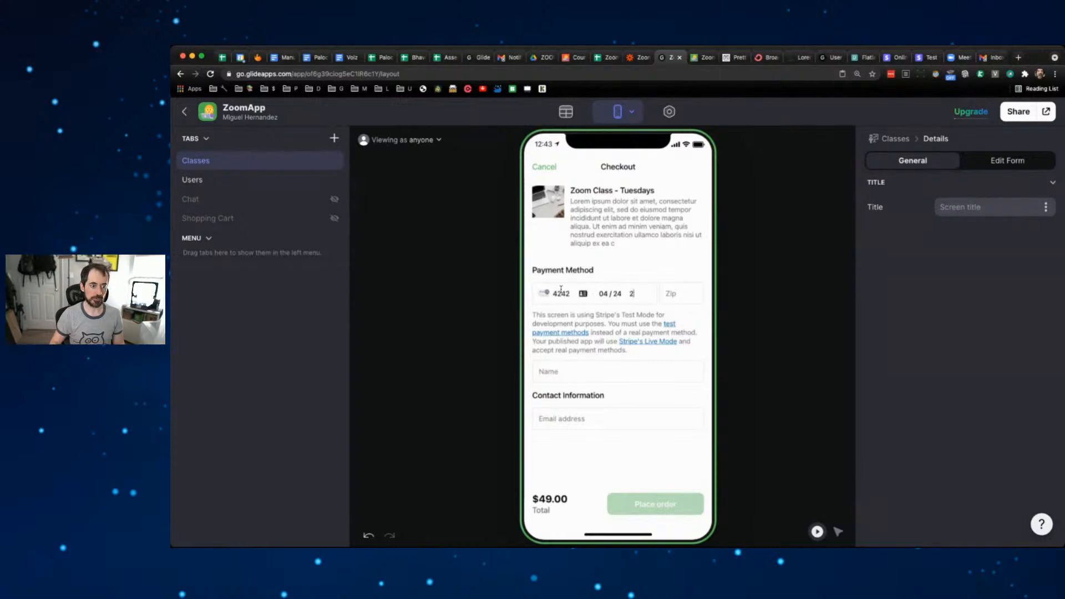
type("22222")
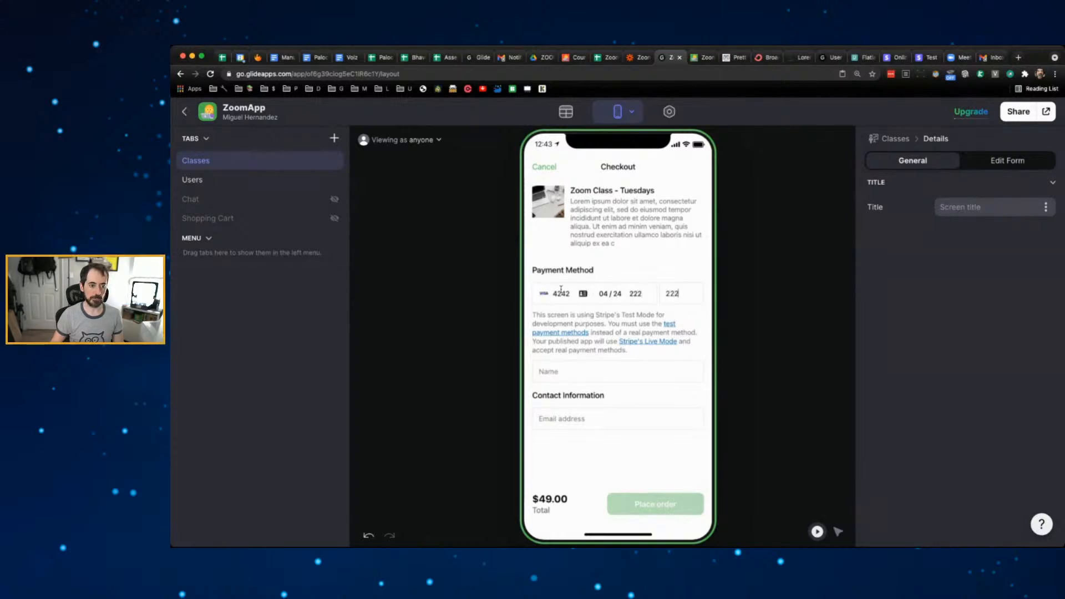
left_click(567, 369)
type("Test User")
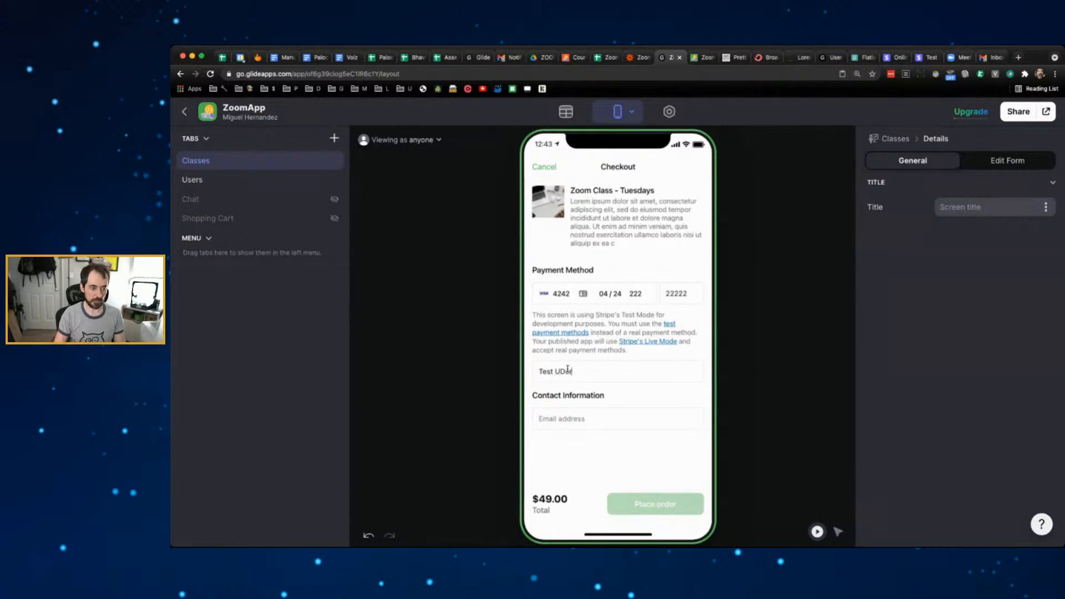
key("BackSpace")
key("BackSpace")
key("BackSpace")
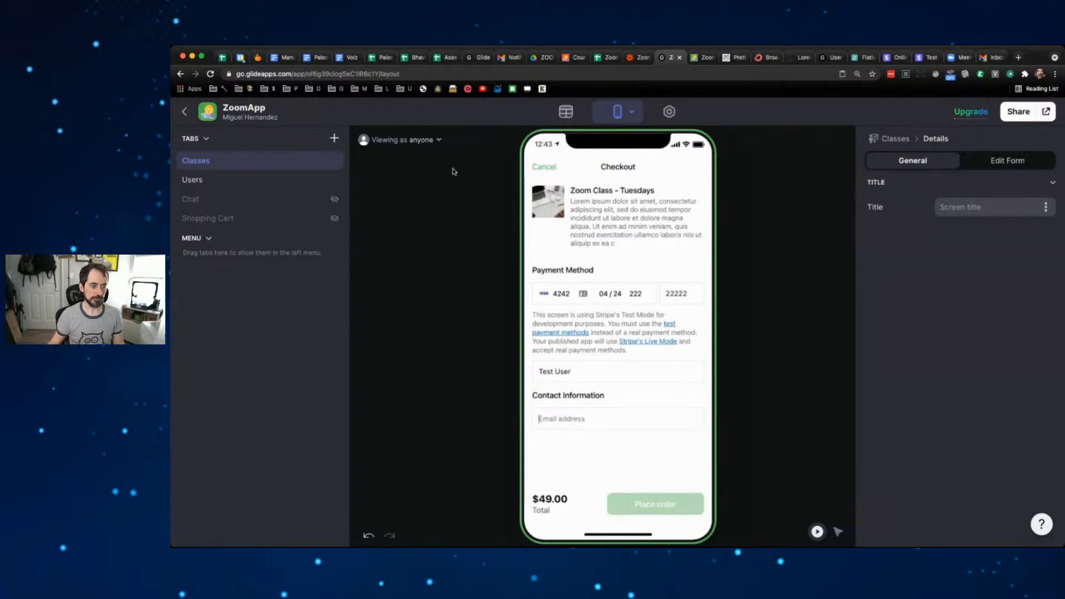
left_click(436, 144)
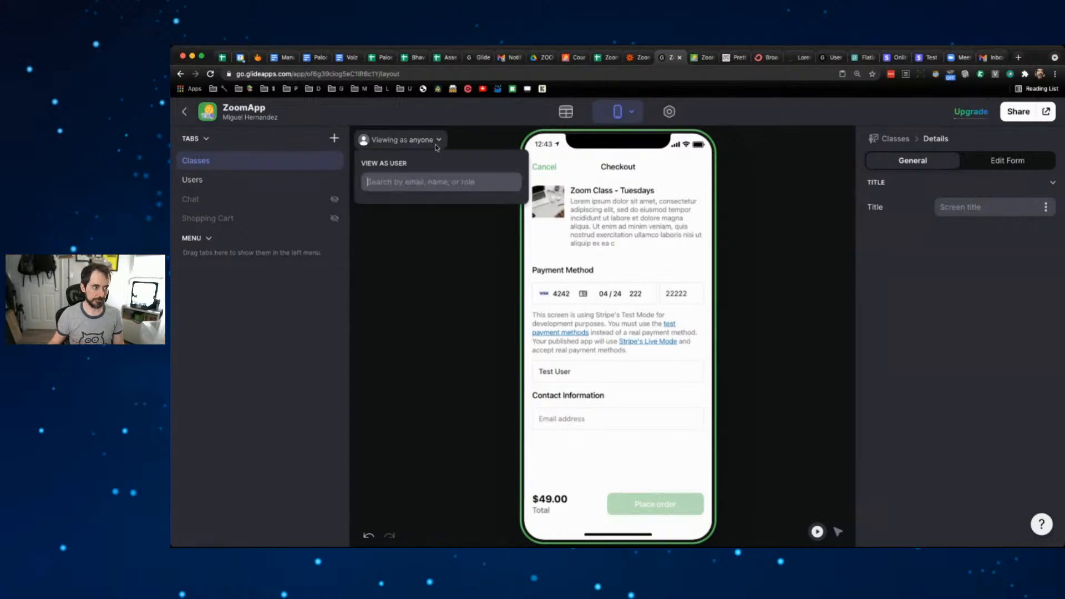
left_click(436, 205)
- Enter the test buyer's email, place the $49.00 order, and bring up the App: Sales sheet
left_click(563, 421)
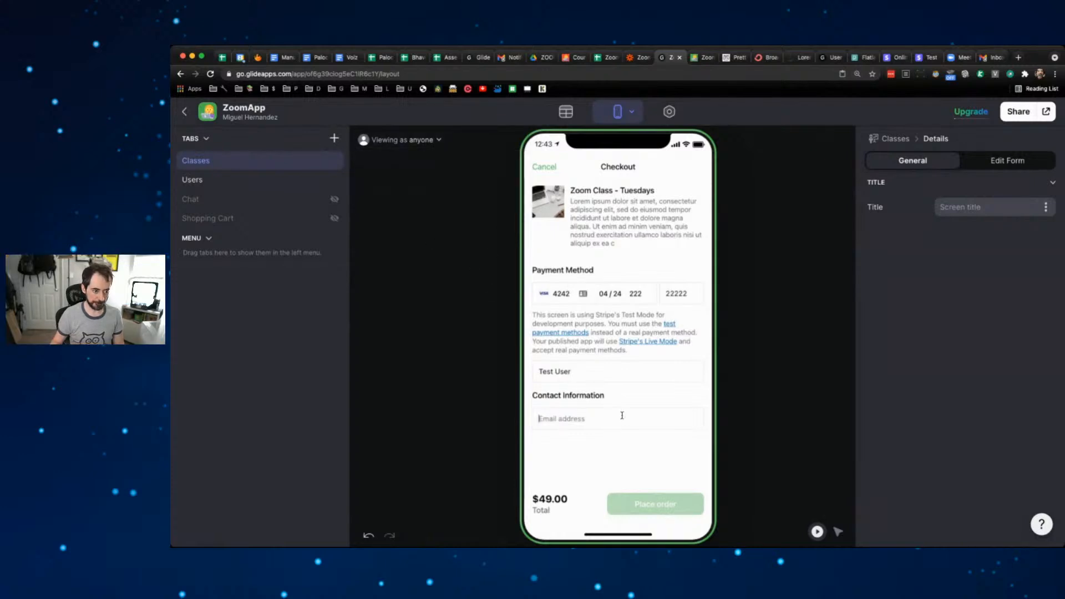
type("test")
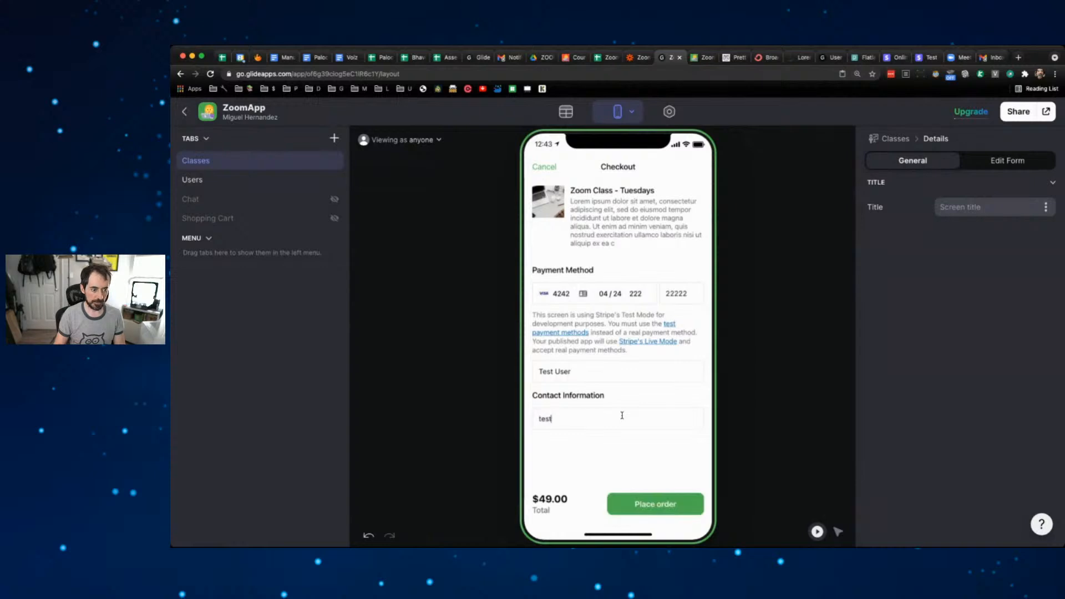
type("i")
key("BackSpace")
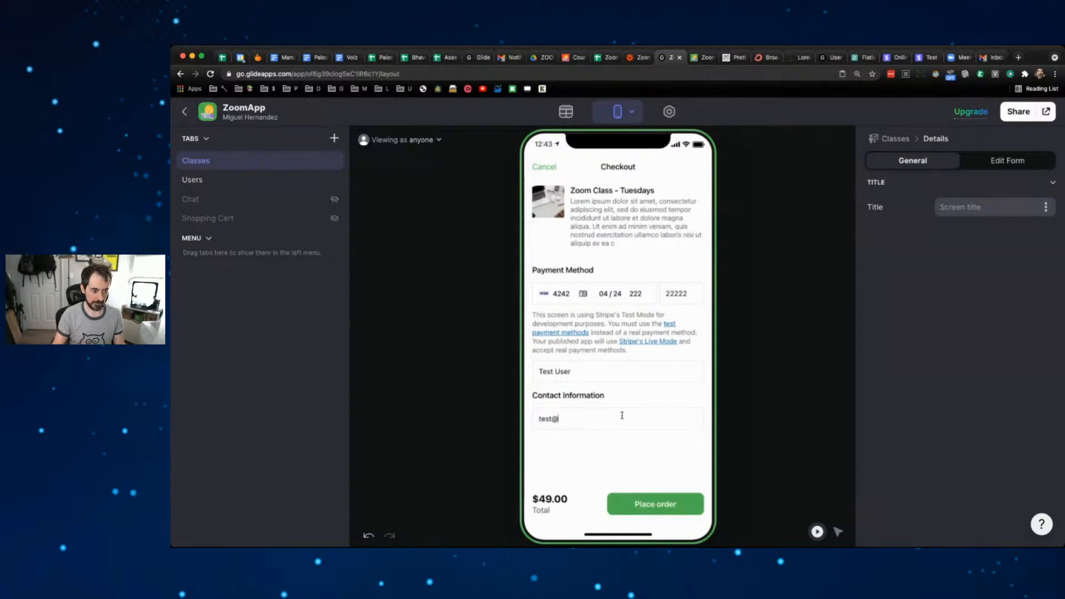
type("@user.com")
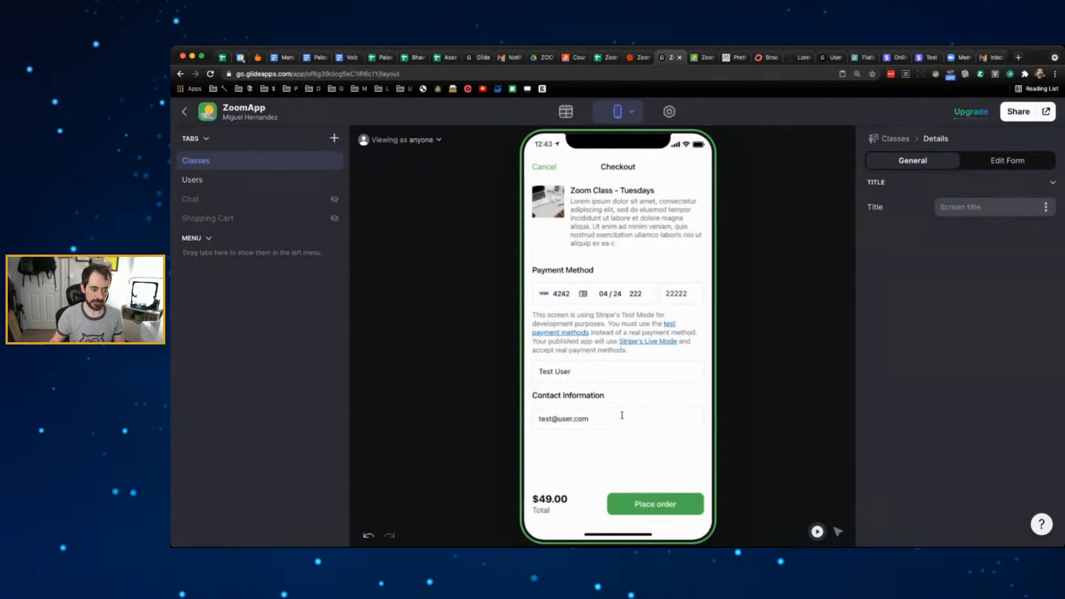
left_click(681, 505)
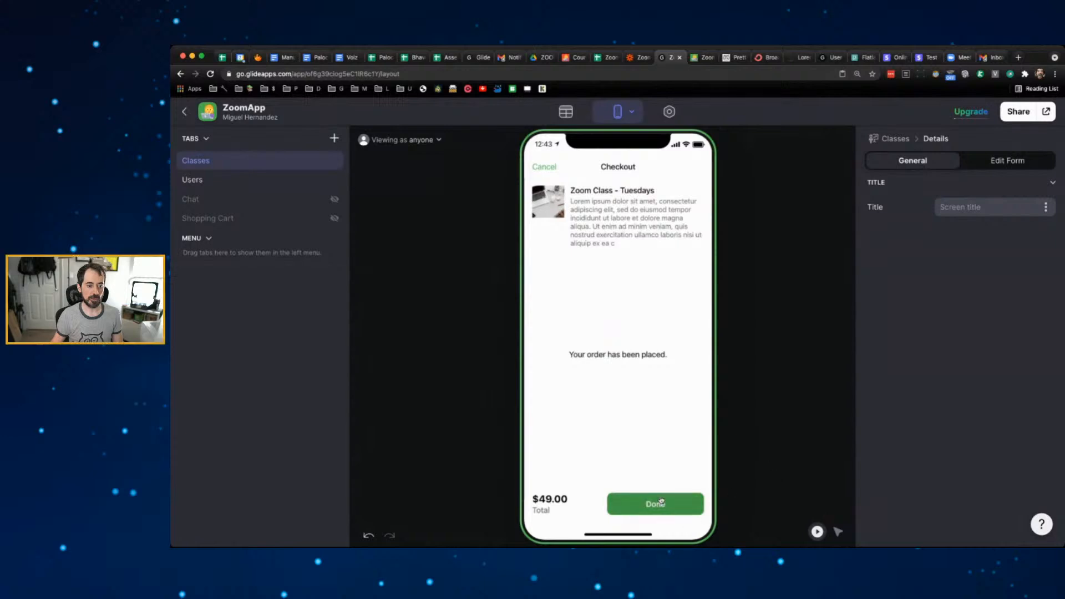
left_click(702, 516)
left_click(600, 57)
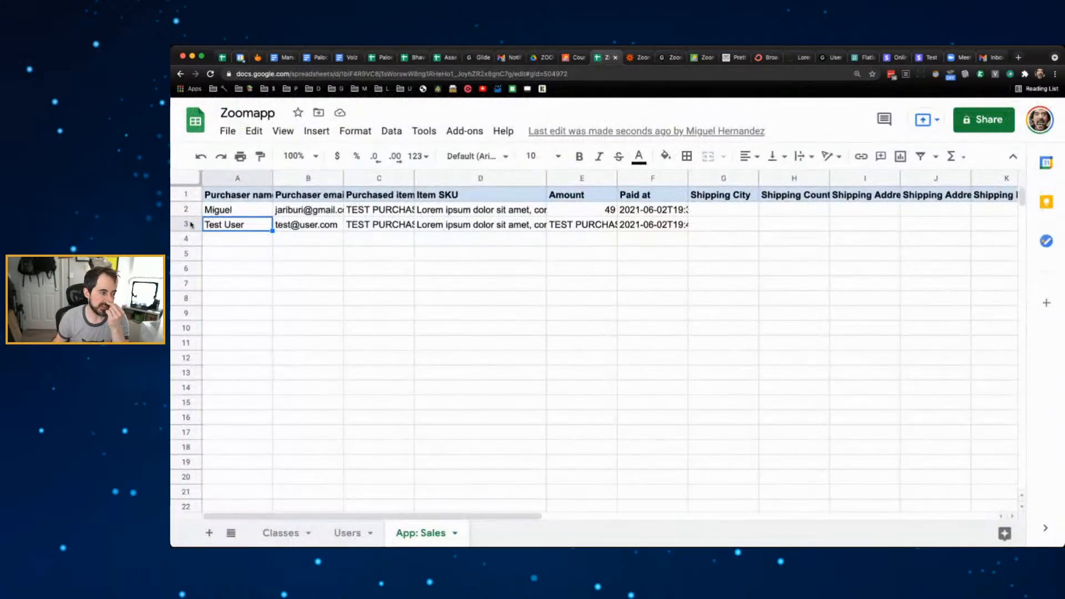
- View App: Sales at 125%, select the new purchase in row 3, then open My Zaps in Zapier
left_click(311, 156)
left_click(296, 269)
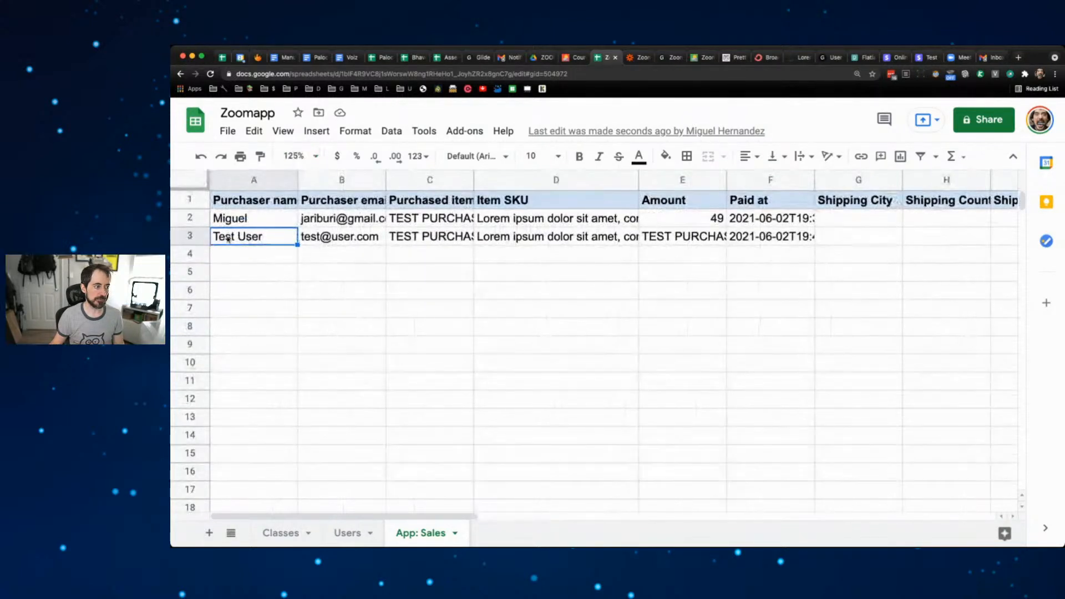
left_click(188, 236)
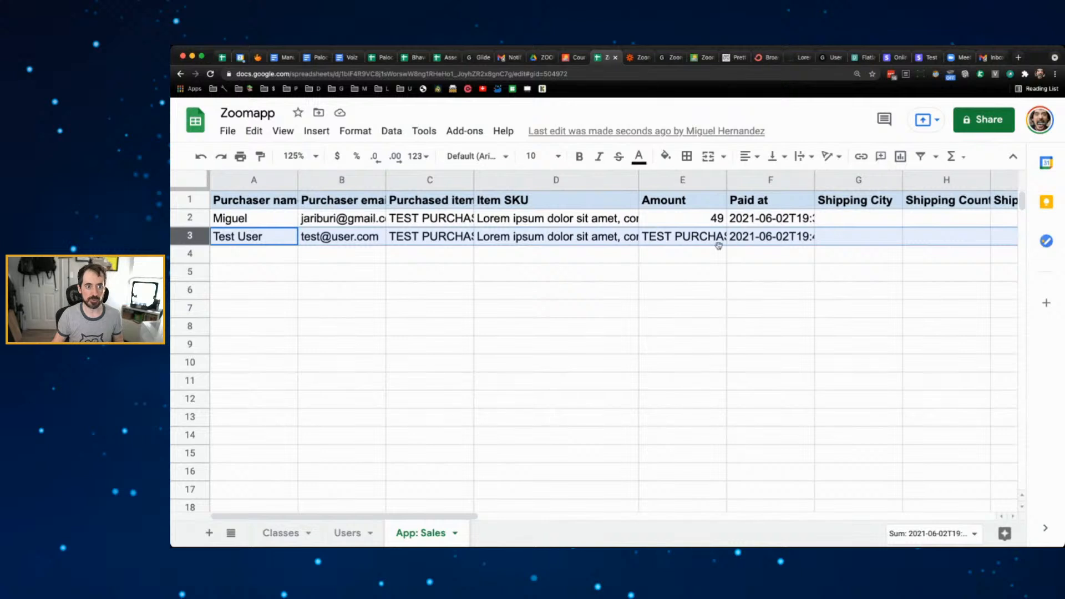
left_click(638, 57)
left_click(660, 305)
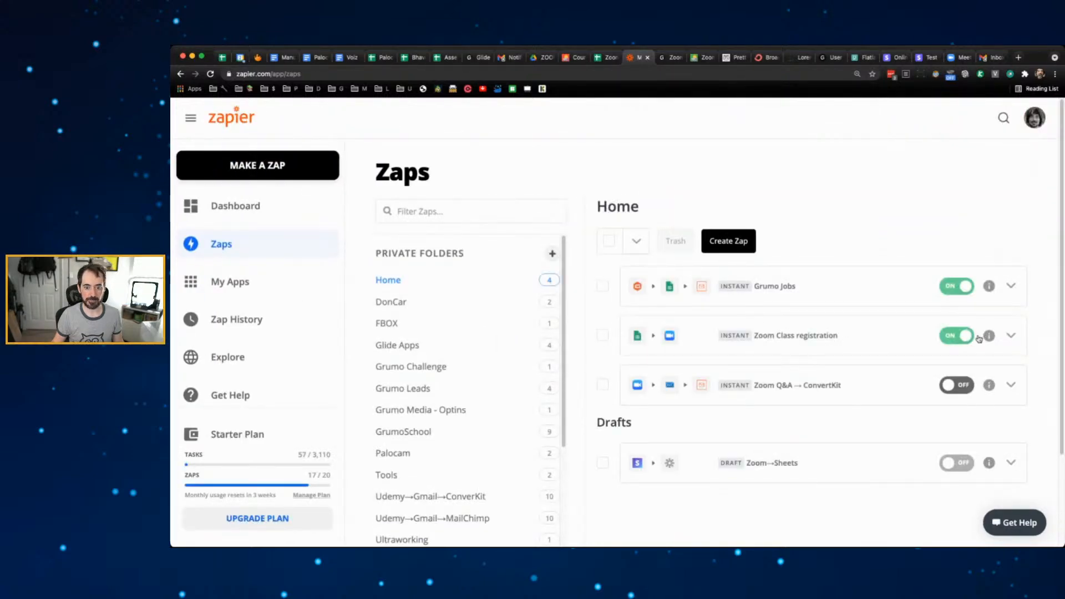
- Open the Zoom Class registration zap's history, reload it showing no runs yet, then return to the spreadsheet
left_click(873, 335)
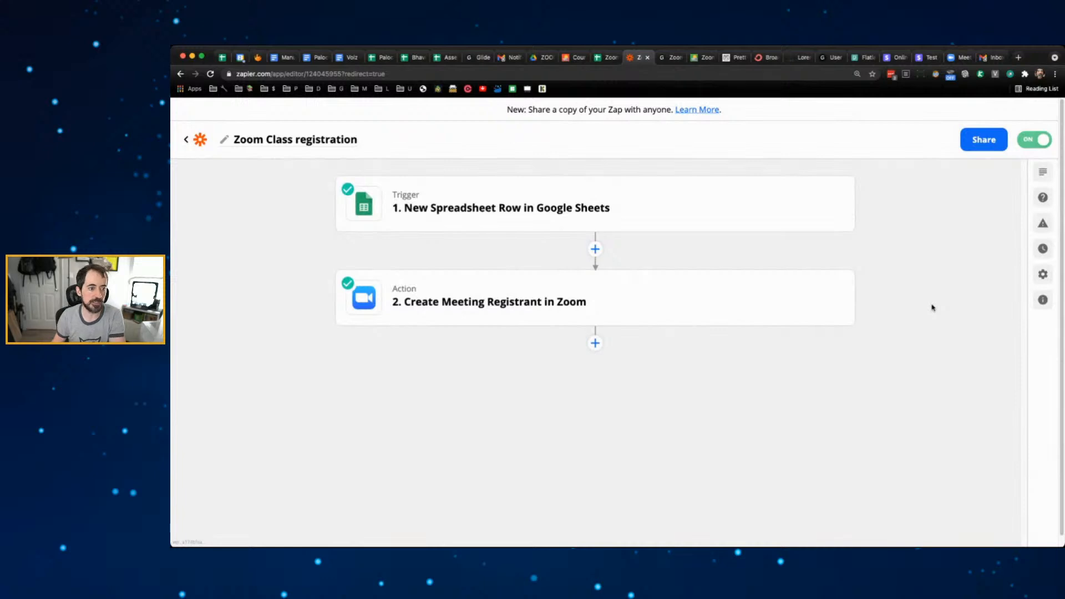
left_click(1043, 248)
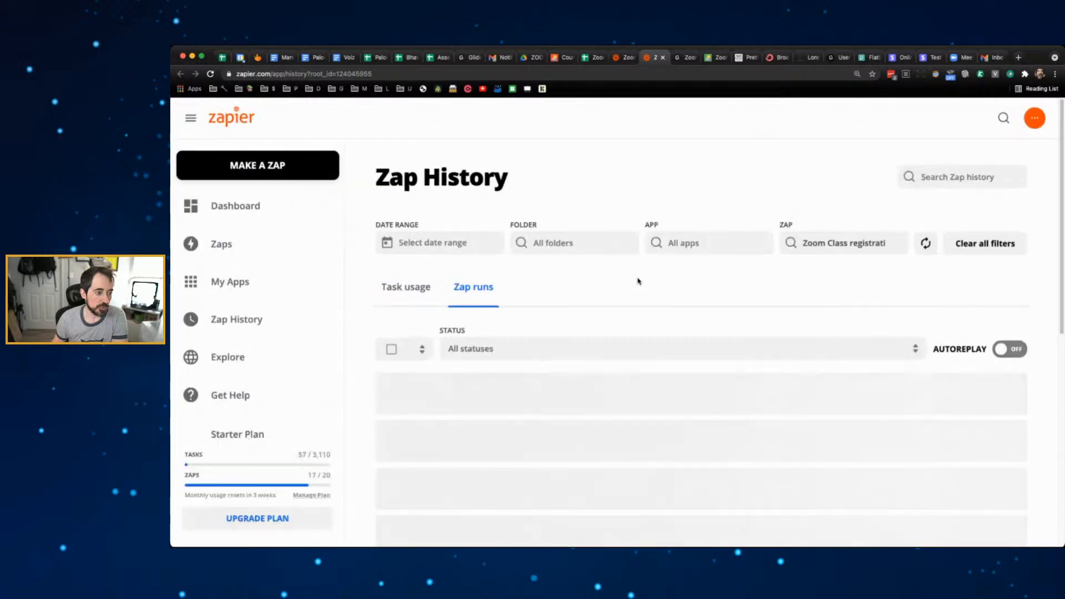
scroll(735, 311, "down", 2)
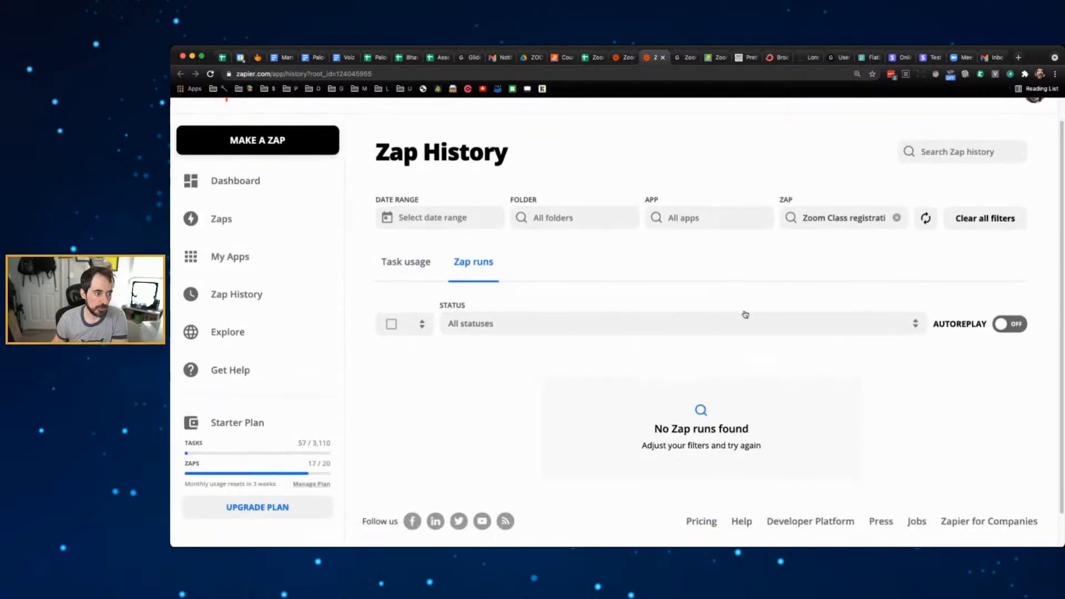
scroll(745, 316, "up", 1)
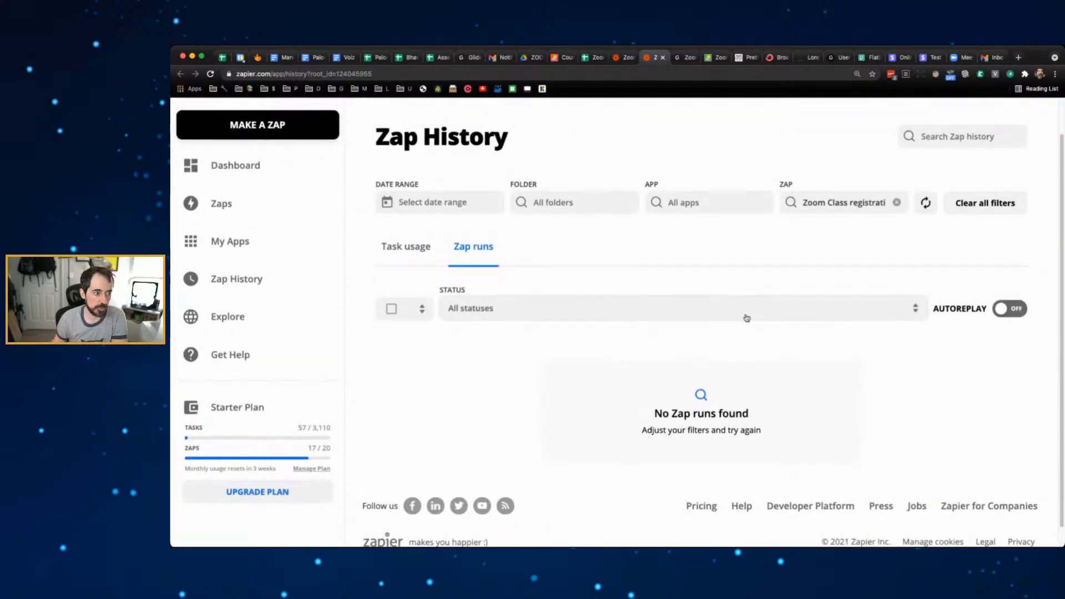
scroll(754, 308, "down", 1)
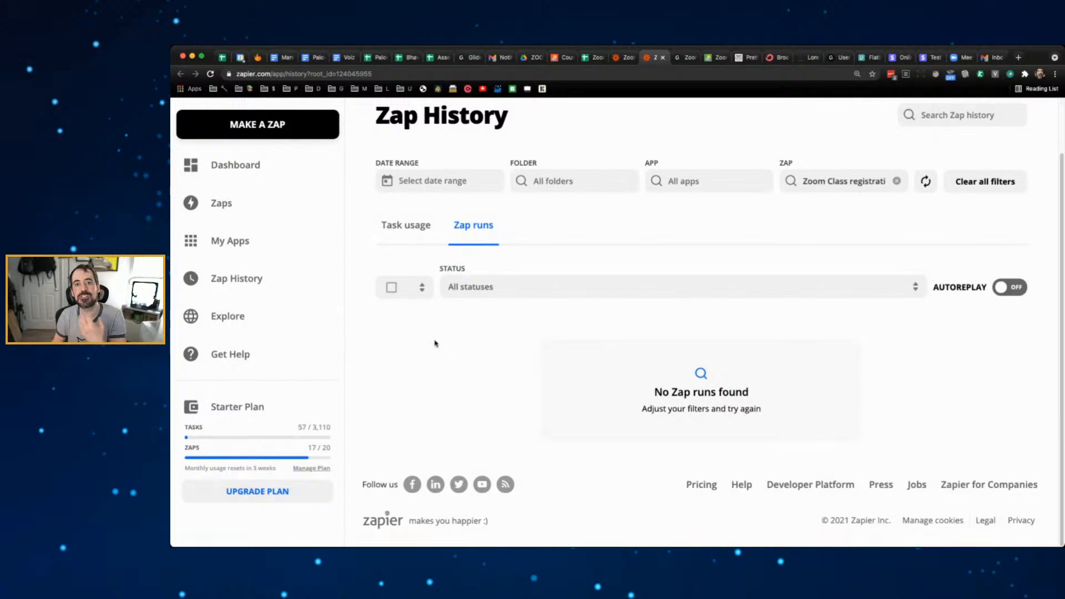
left_click(211, 74)
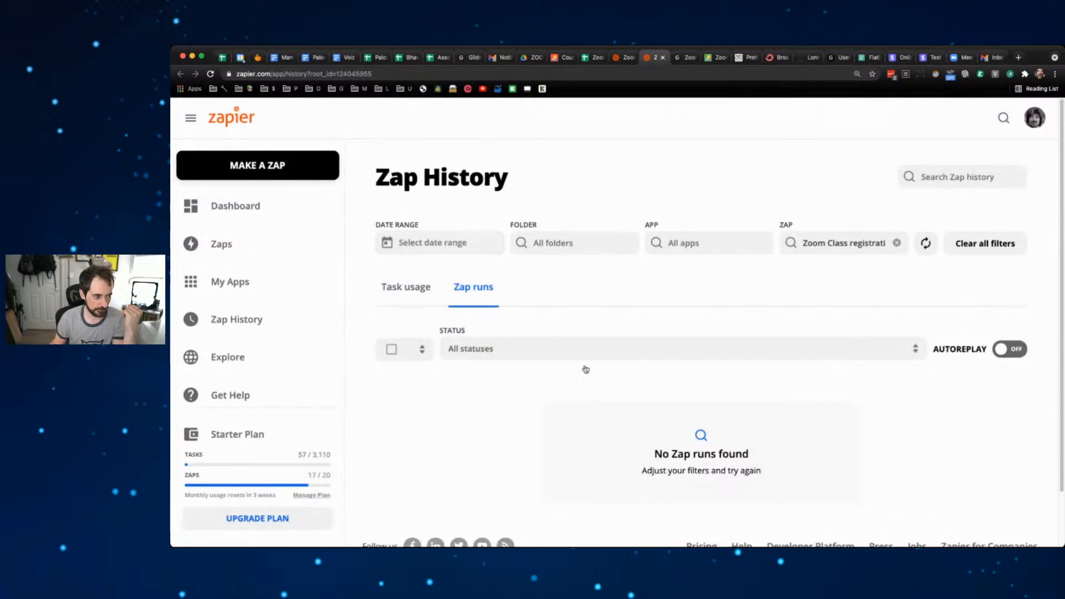
scroll(633, 355, "down", 2)
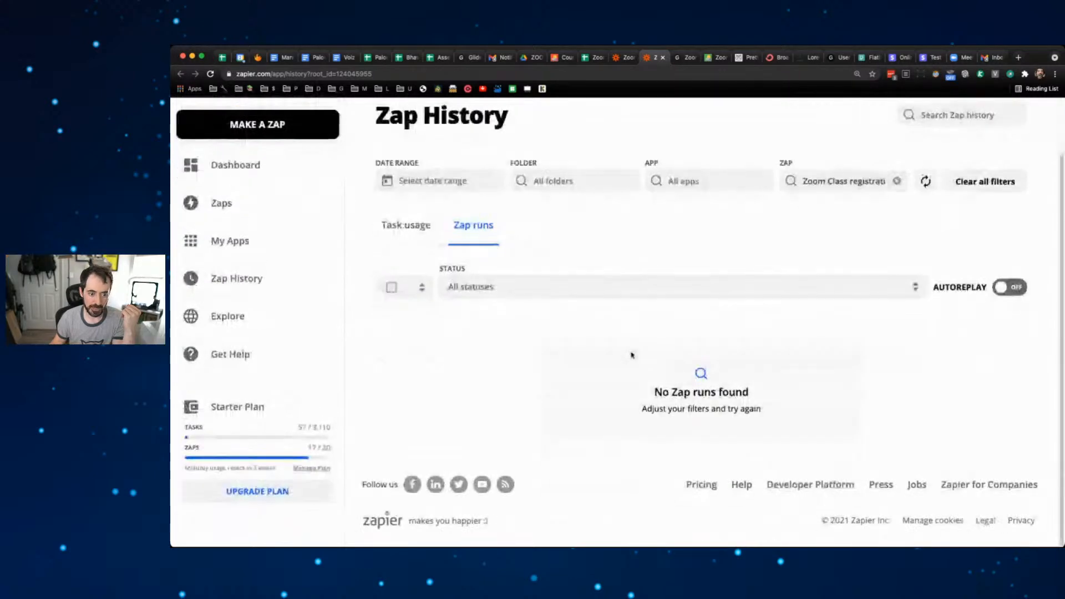
scroll(632, 356, "up", 2)
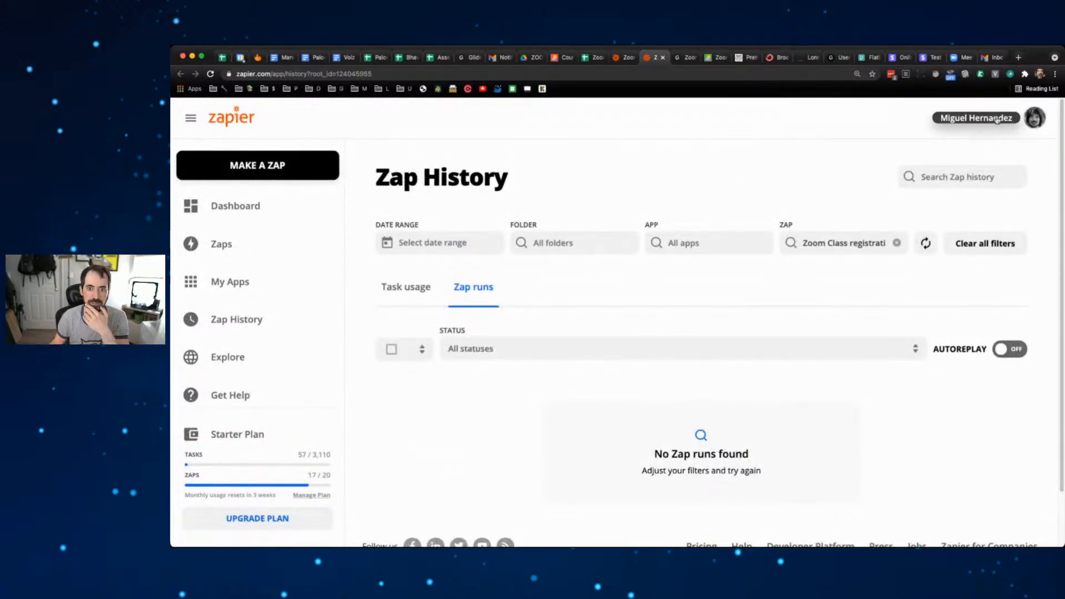
left_click(592, 57)
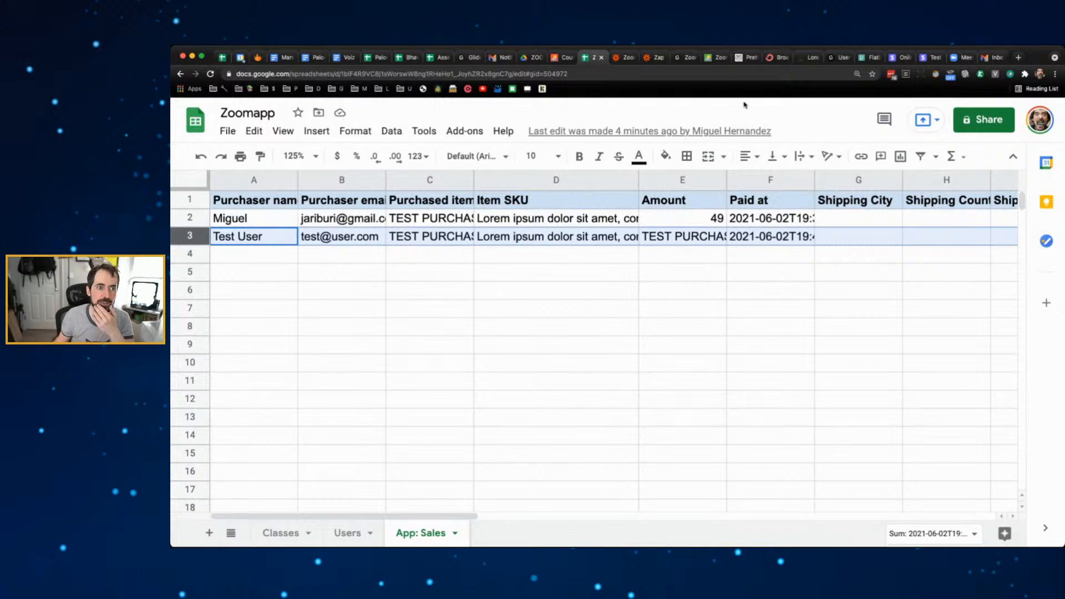
- Reload the Zap History until the registration run shows Success, then reopen the zap editor
left_click(656, 57)
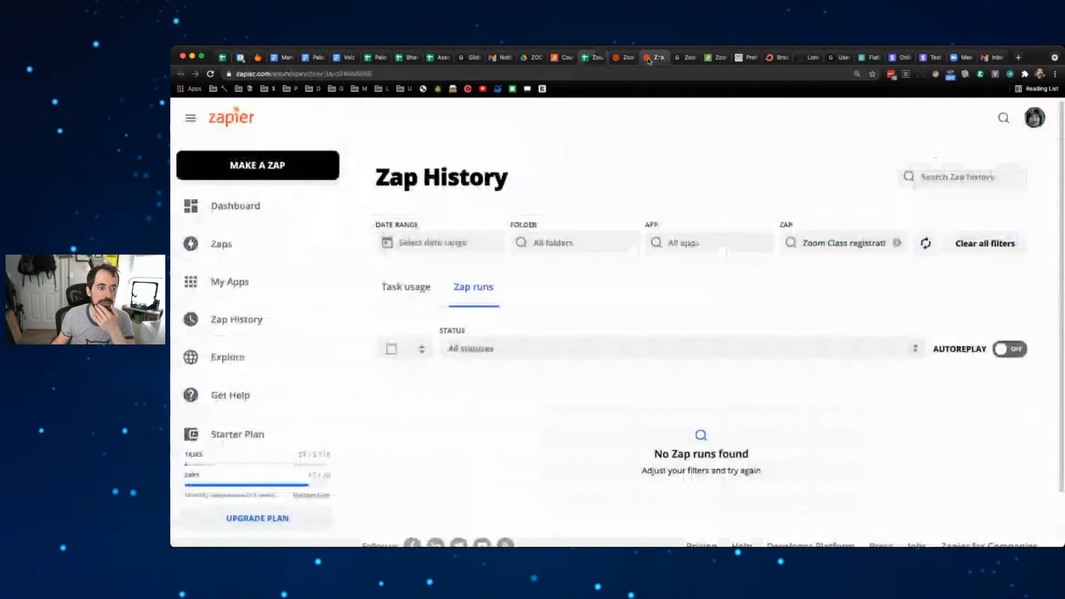
left_click(210, 74)
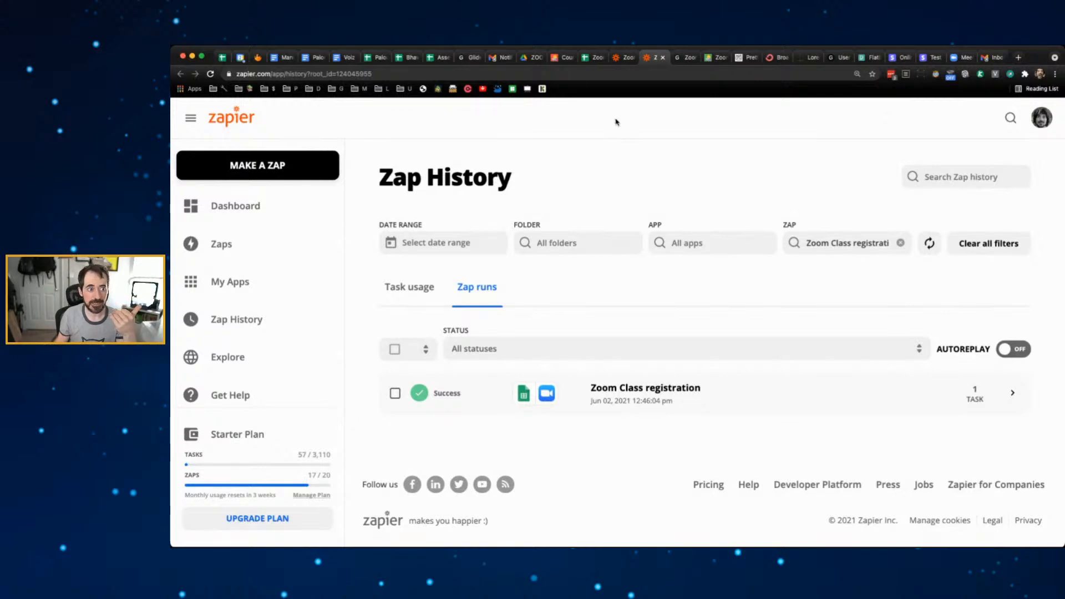
left_click(590, 58)
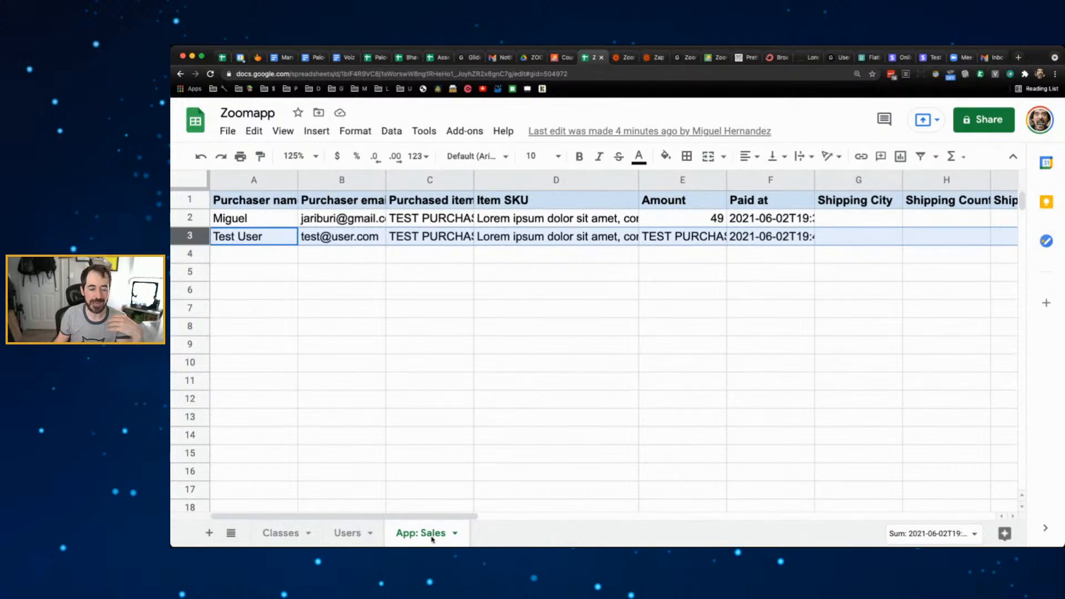
left_click(647, 59)
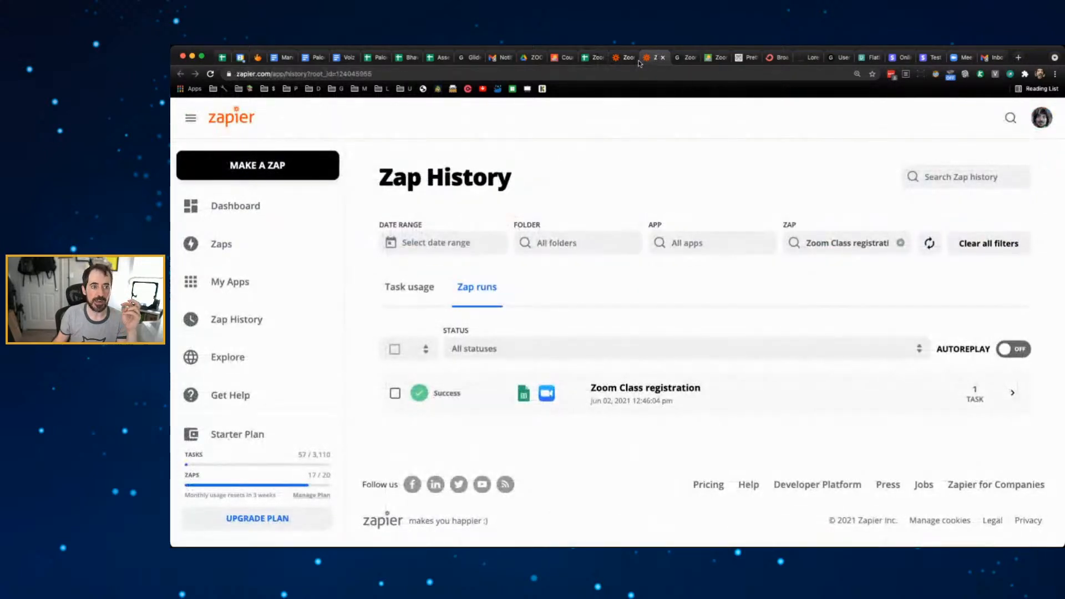
left_click(626, 57)
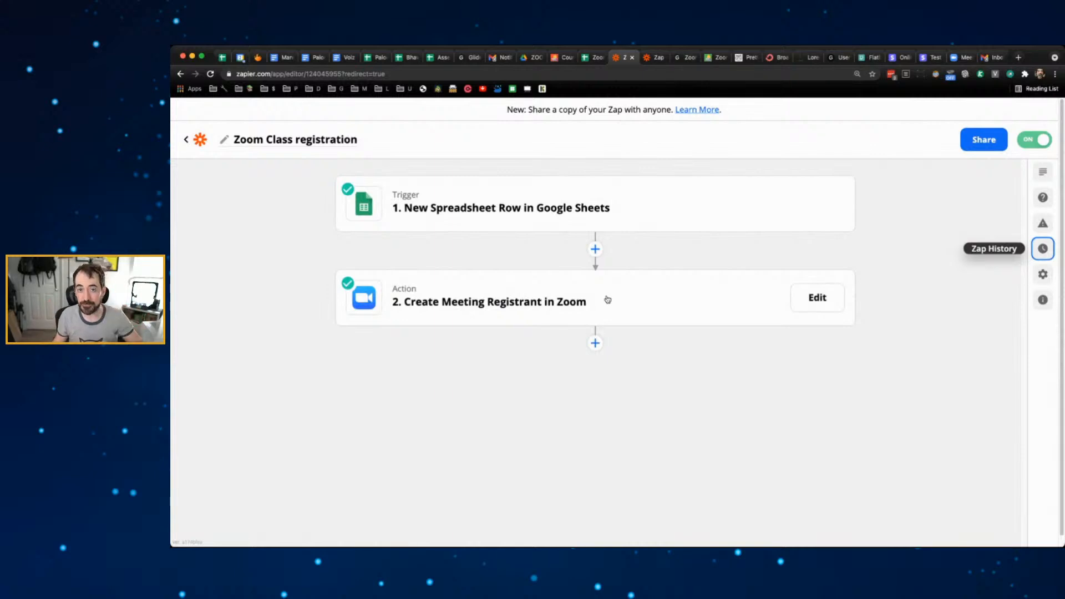
- Add a new step after the Zoom step that uses Email by Zapier
left_click(595, 344)
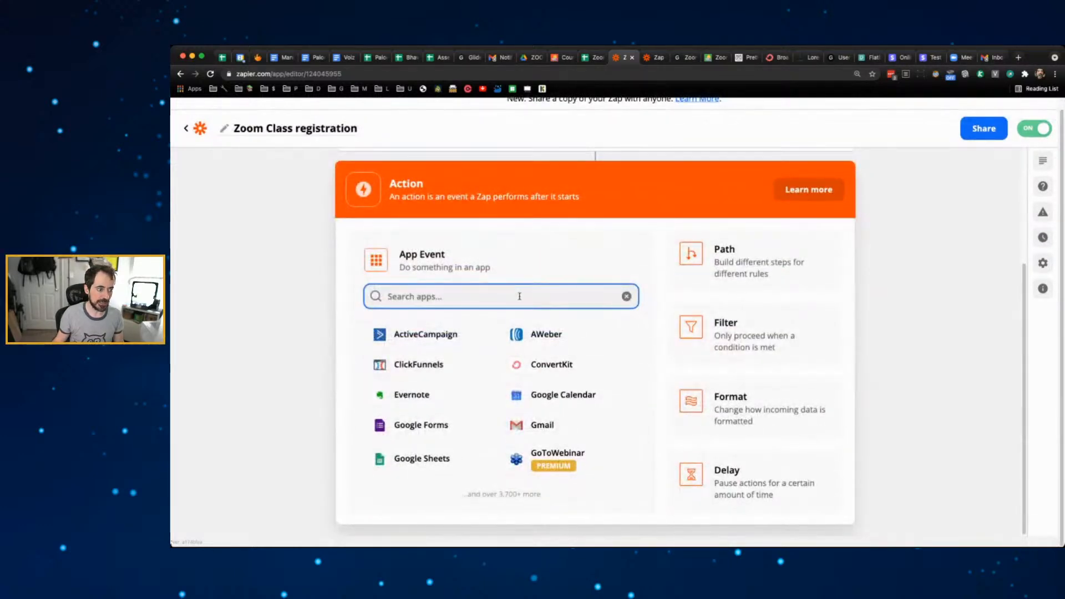
type("email")
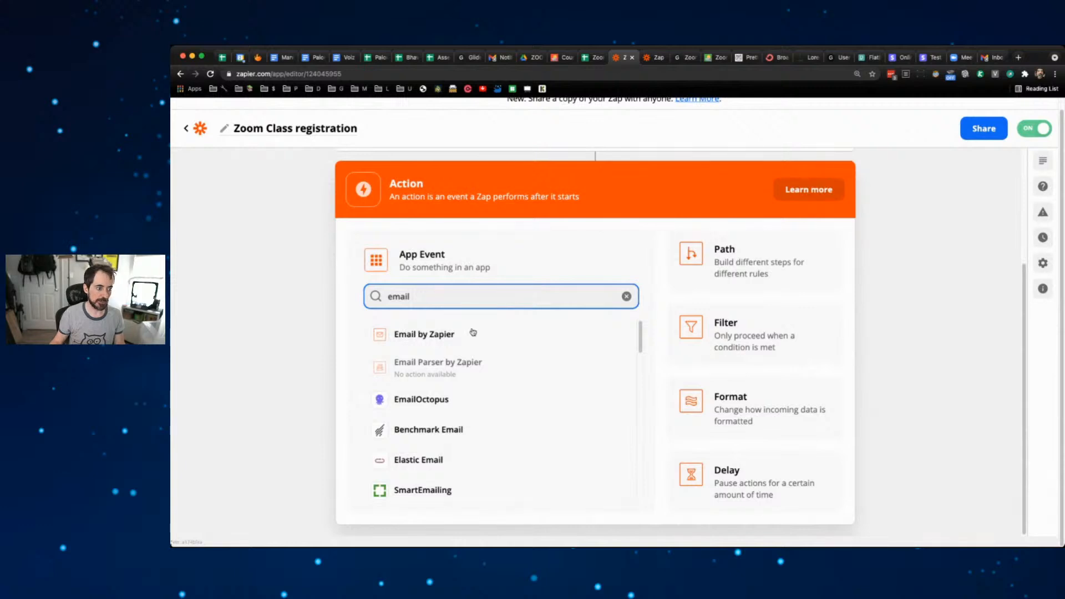
left_click(472, 332)
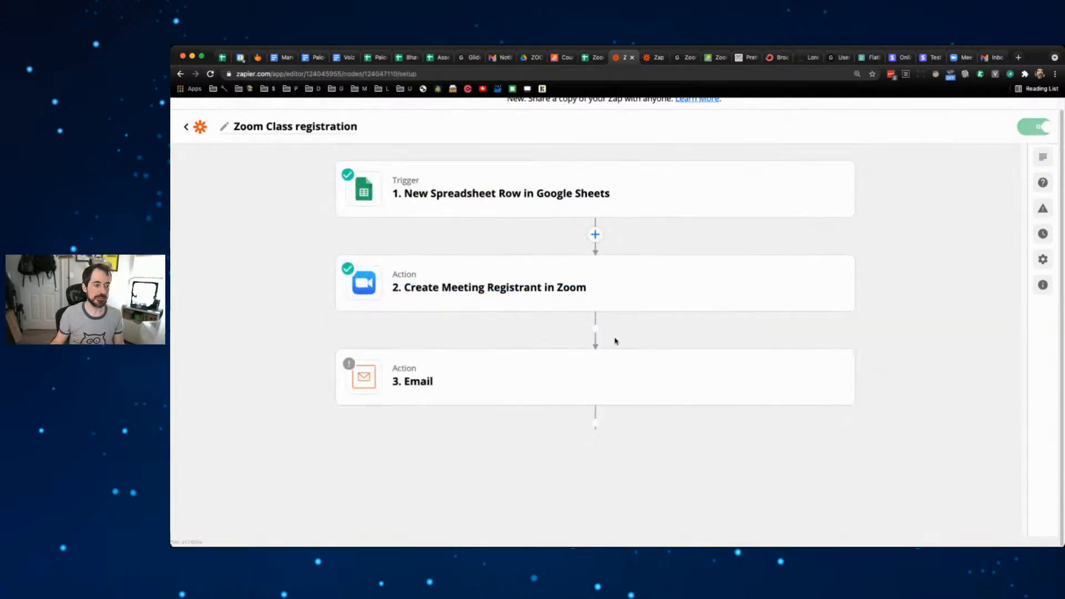
- Rename the email step to 'Registration confirmation email'
left_click(831, 388)
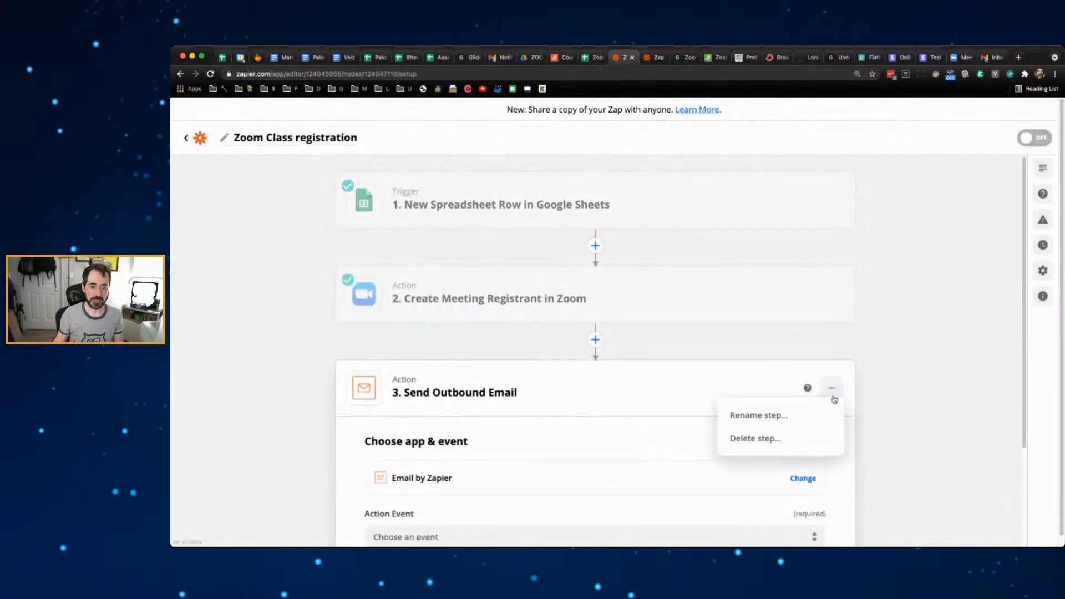
left_click(792, 417)
type("Re")
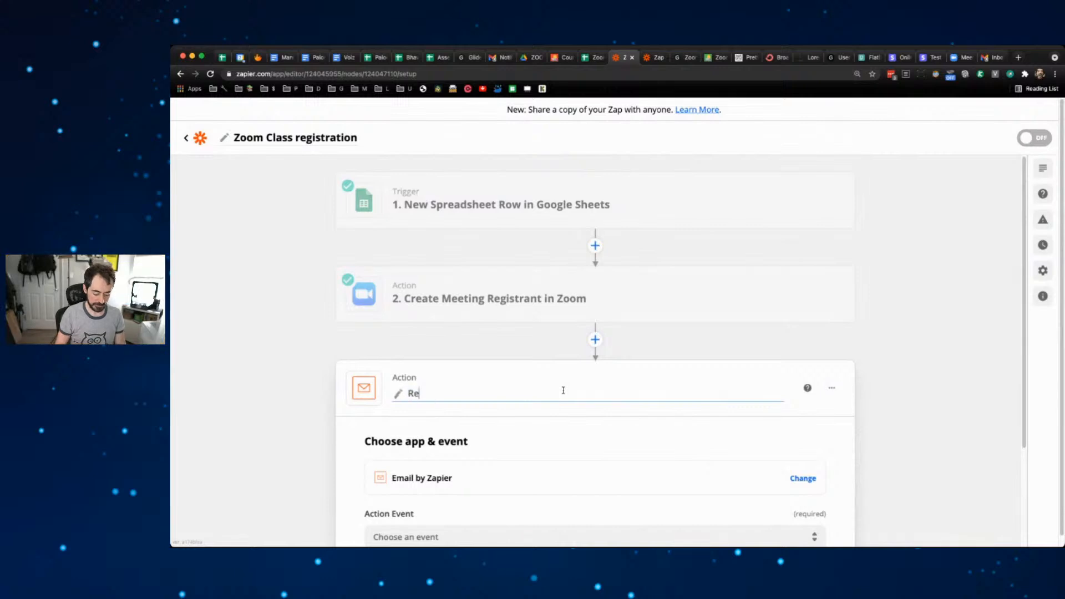
type("gistration")
key("BackSpace")
key("BackSpace")
key("BackSpace")
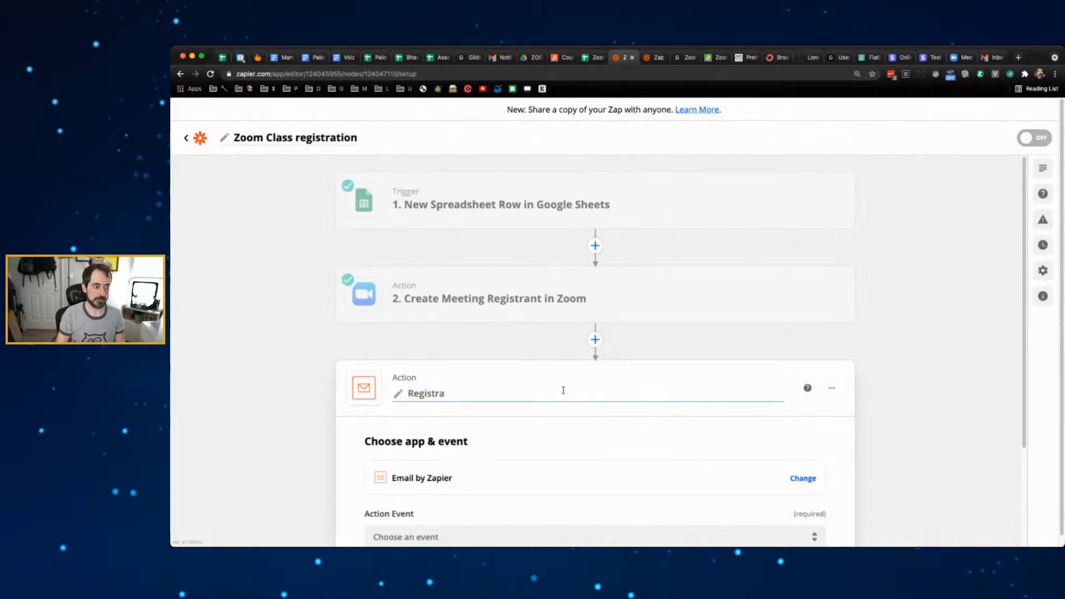
type("tion condirma")
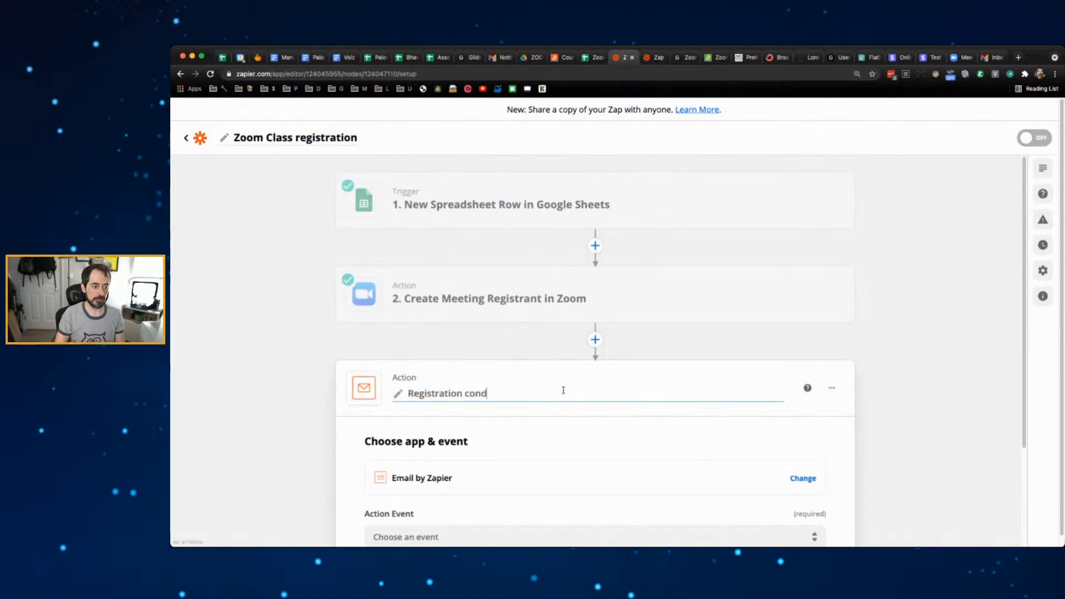
key("BackSpace")
key("BackSpace")
key("BackSpace")
key("BackSpace")
key("BackSpace")
type("fr")
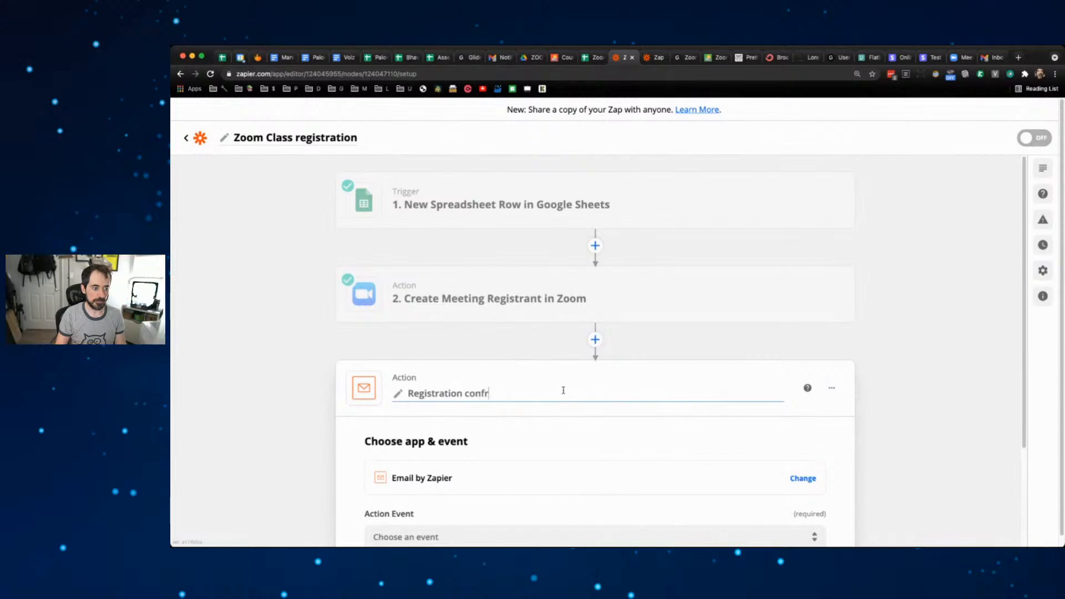
key("BackSpace")
type("irmation email")
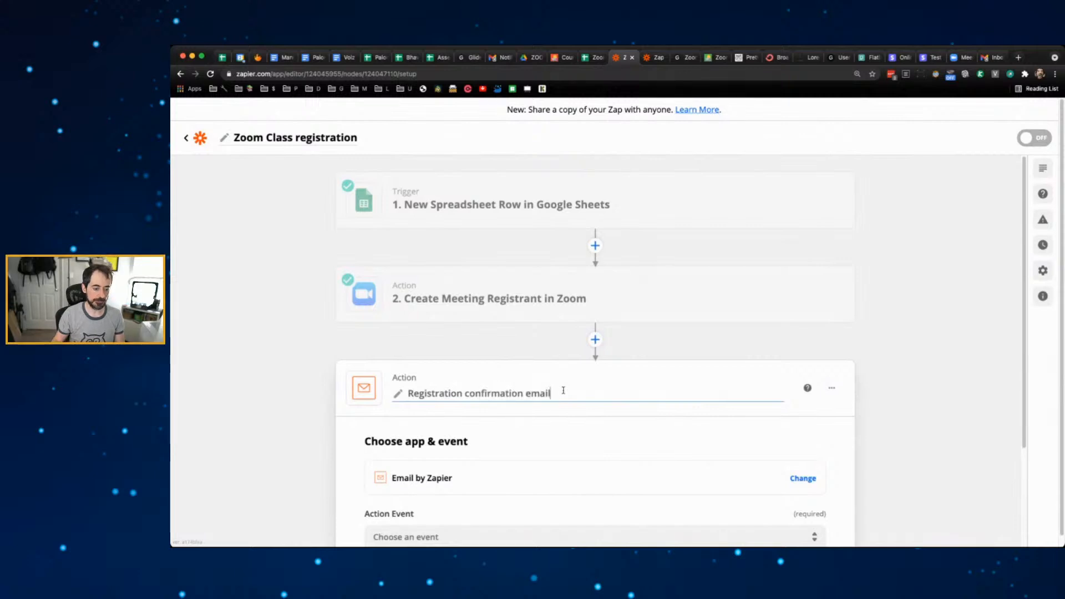
key("Return")
scroll(580, 373, "down", 3)
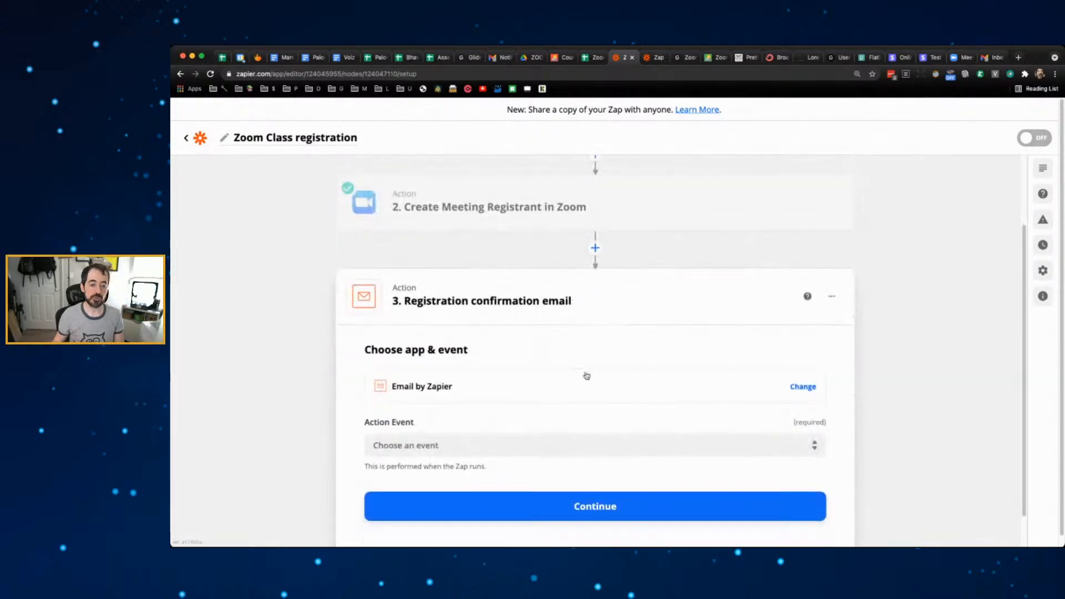
scroll(690, 285, "down", 1)
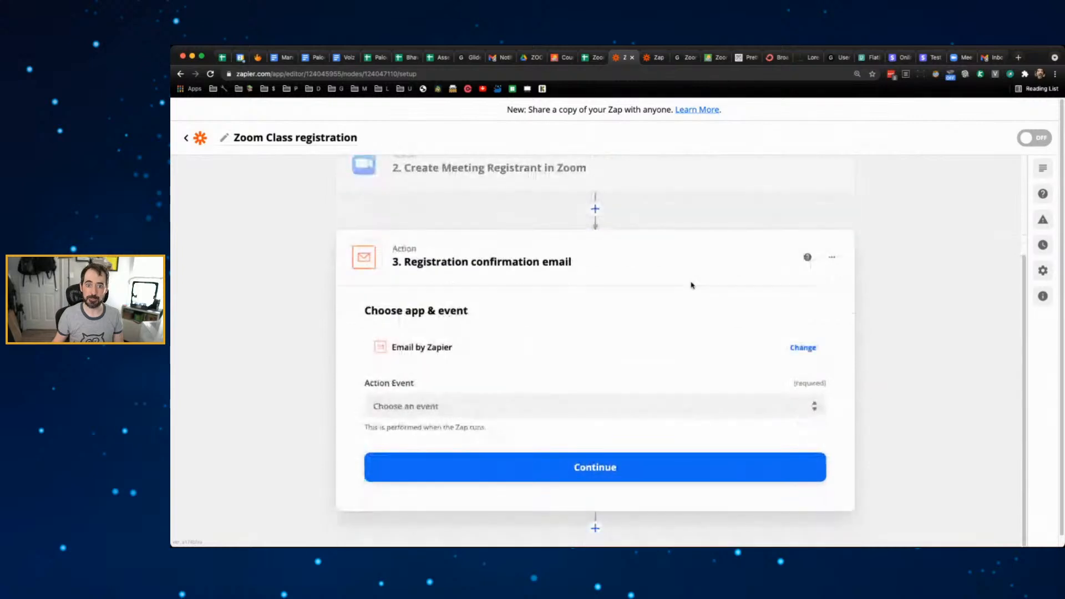
- Choose Send Outbound Email as the action event and set the recipient to Purchaser email
left_click(494, 408)
left_click(470, 448)
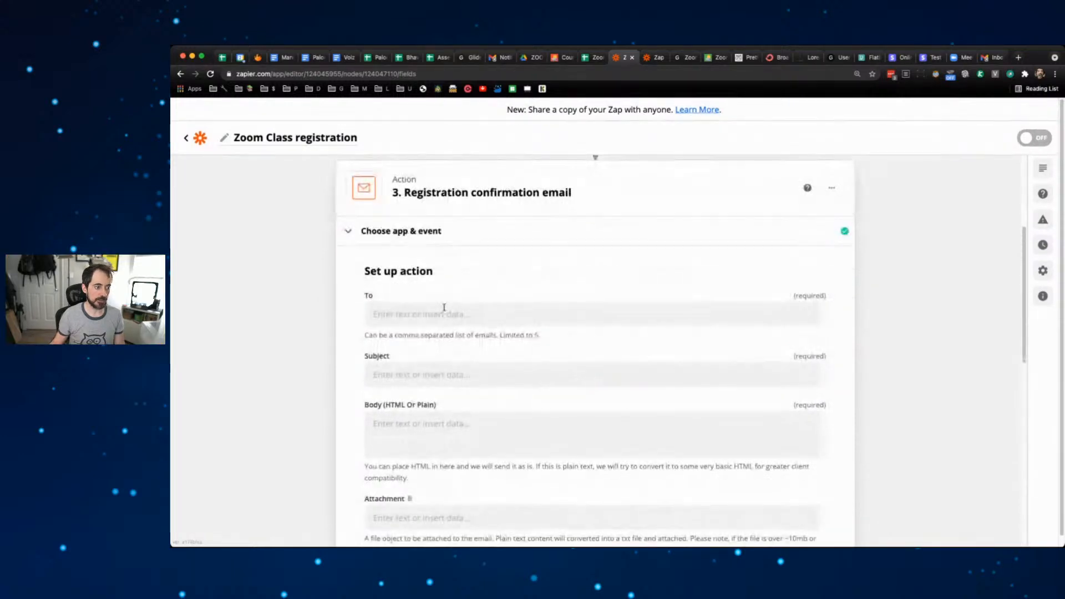
left_click(467, 321)
left_click(512, 403)
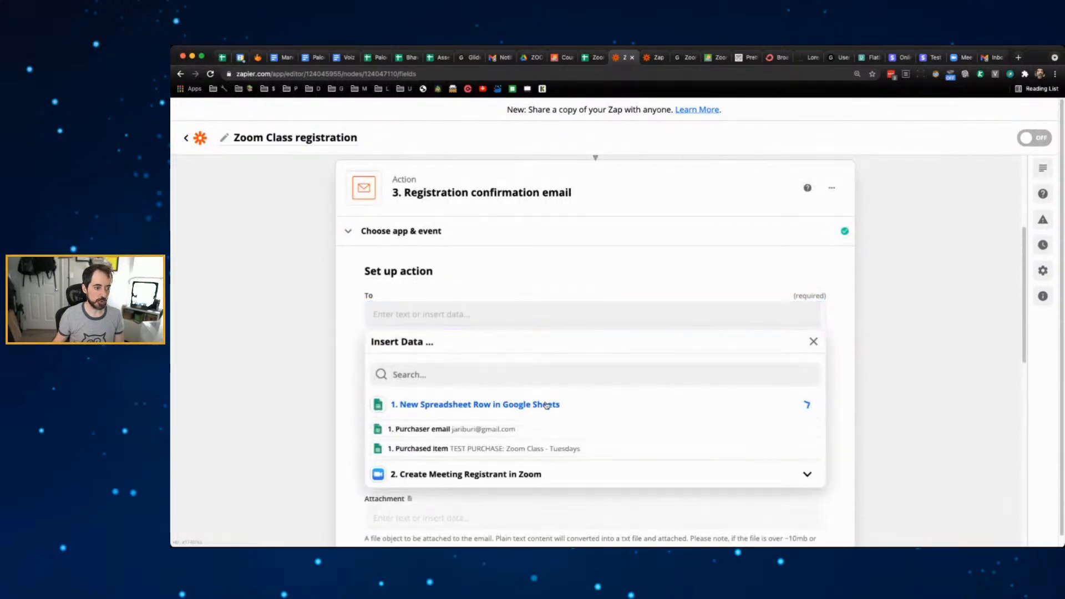
left_click(521, 426)
left_click(324, 355)
- Set the email subject to 'Welcome to my Zoom Class on Tuesdays!'
left_click(473, 350)
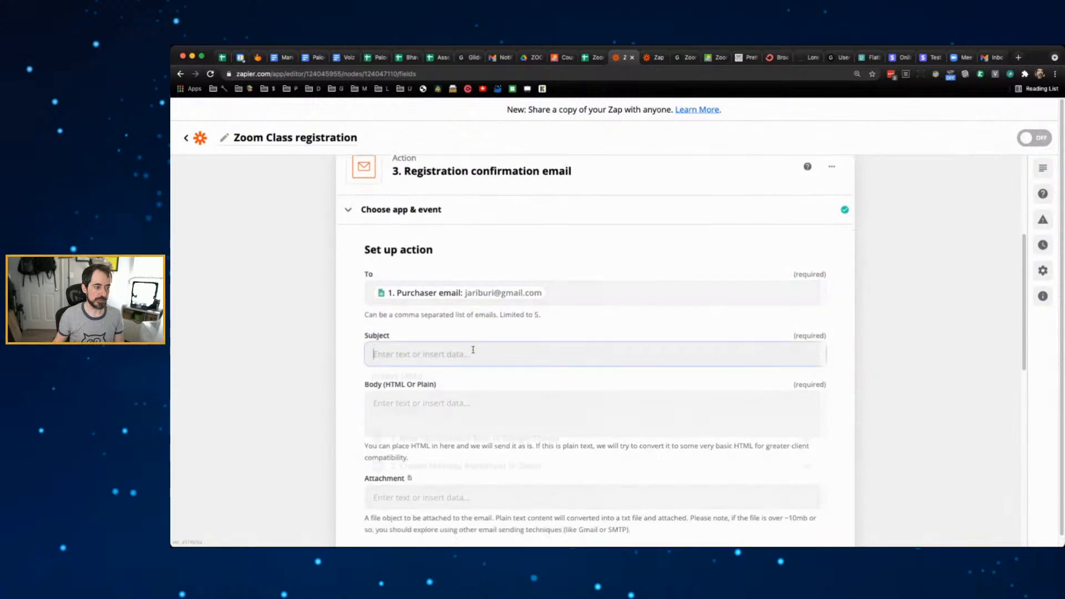
type("Welcome to omy")
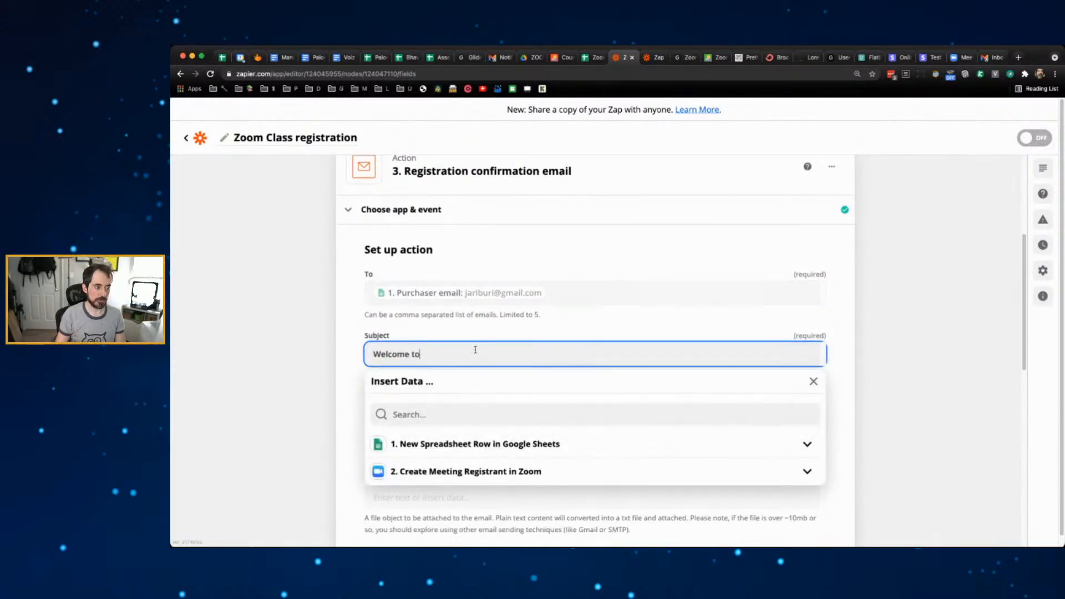
key("BackSpace")
key("BackSpace")
key("BackSpace")
type("my Zoom Class")
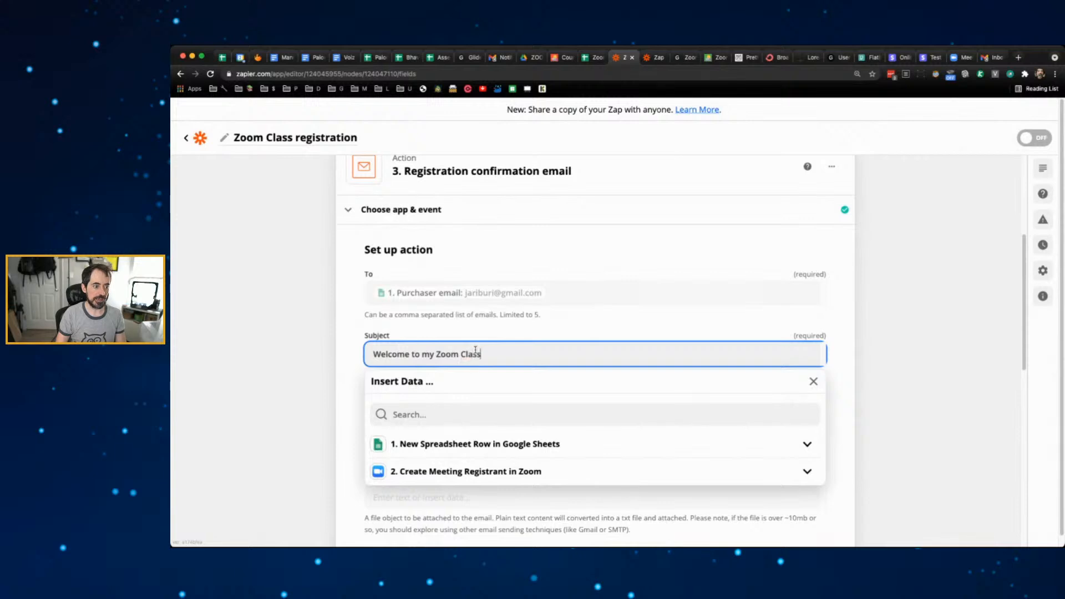
type(" on")
key("BackSpace")
key("BackSpace")
type("T")
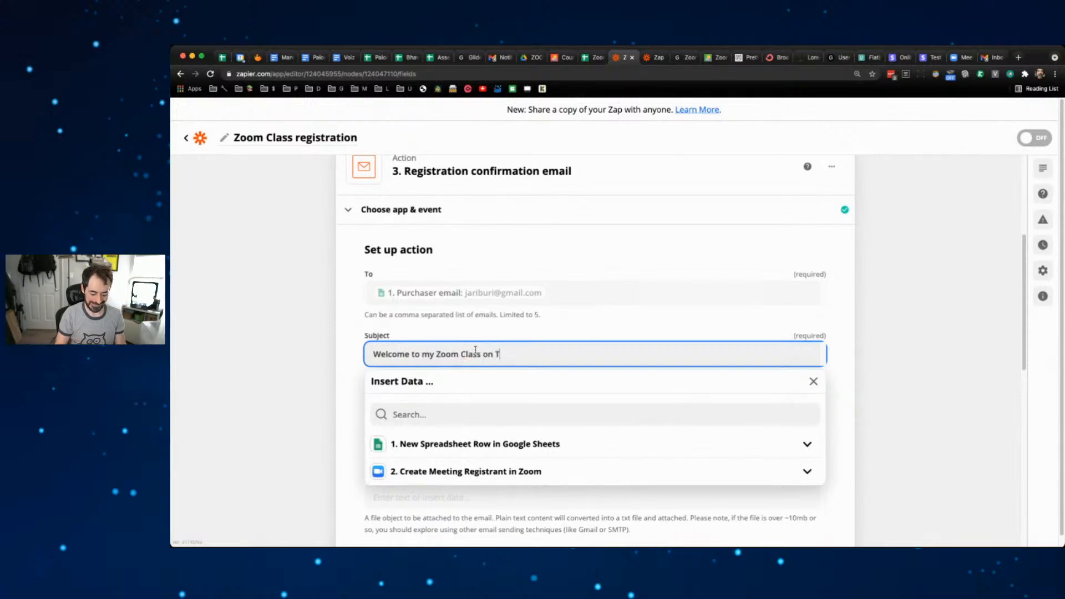
type("uesday")
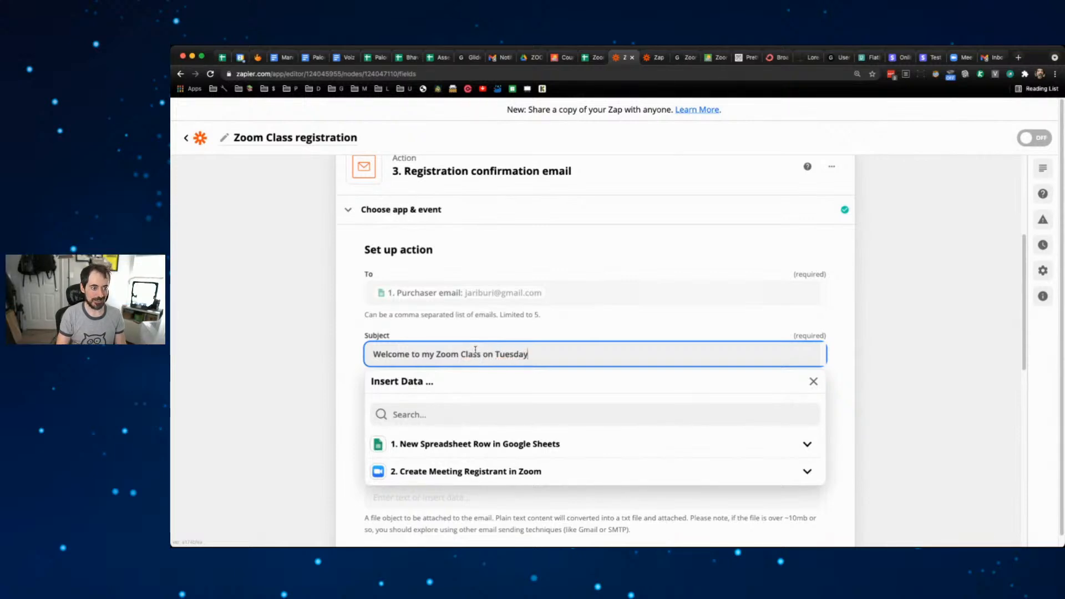
type("s!")
left_click(297, 356)
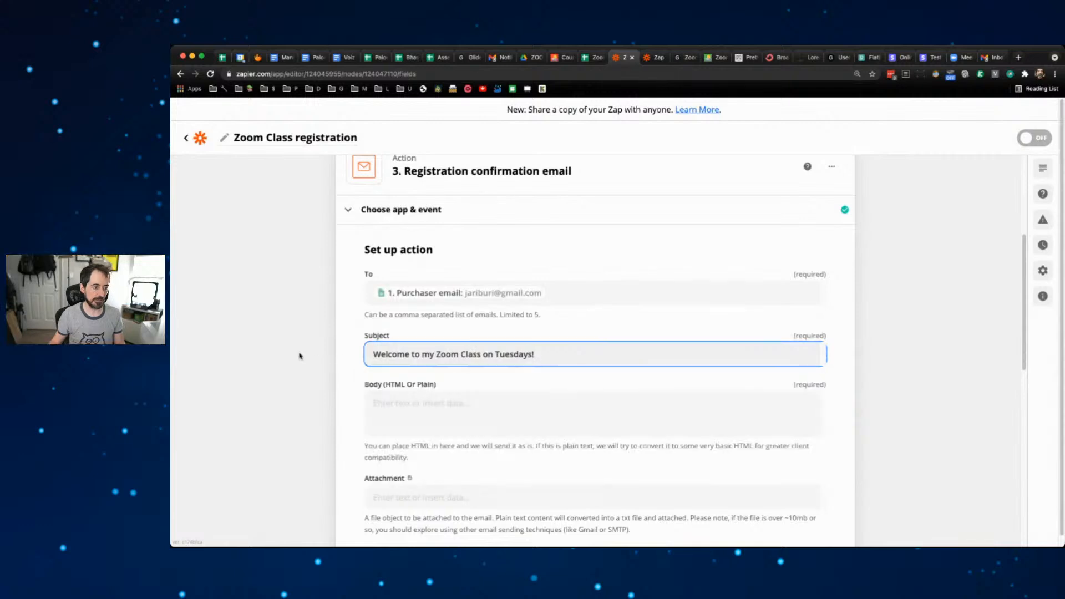
scroll(297, 357, "down", 3)
- Write the body 'link to join my class:' followed by the Zoom Join URL
left_click(434, 338)
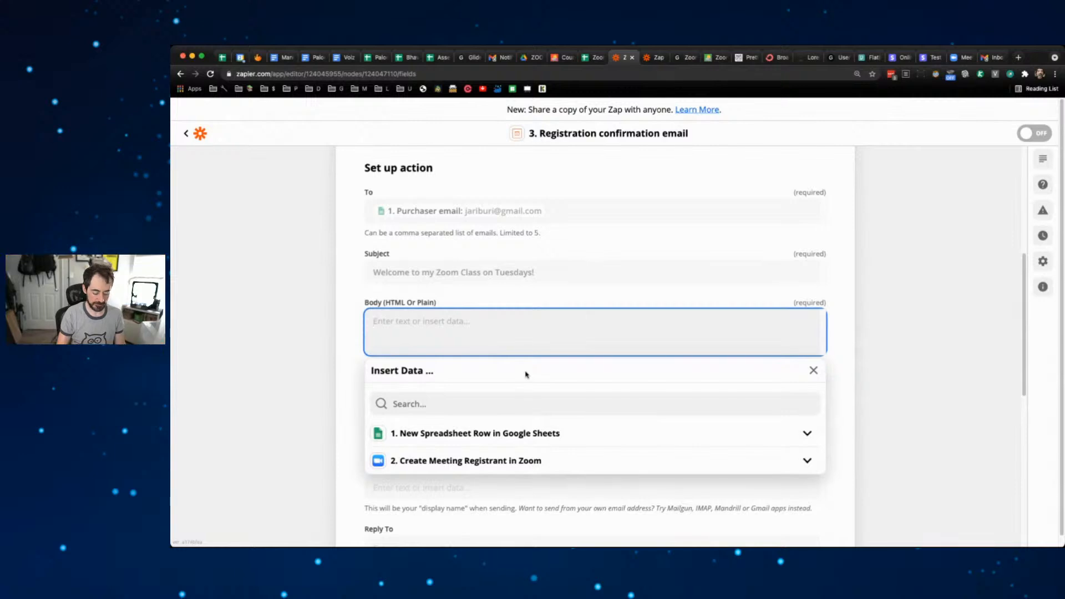
type("Here are")
key("BackSpace")
key("BackSpace")
key("BackSpace")
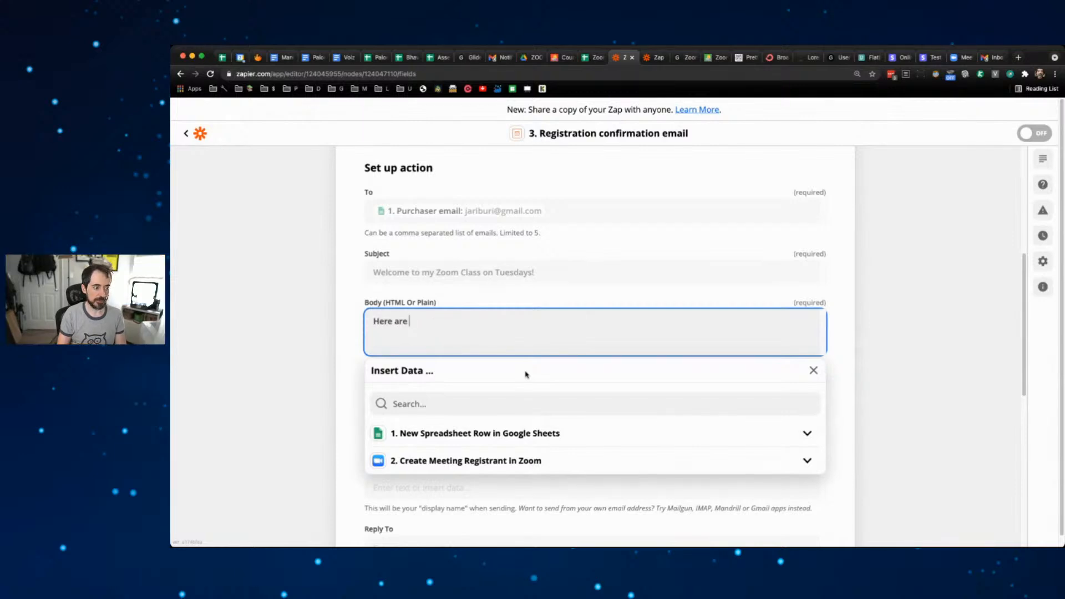
key("BackSpace")
type("is the link to join my")
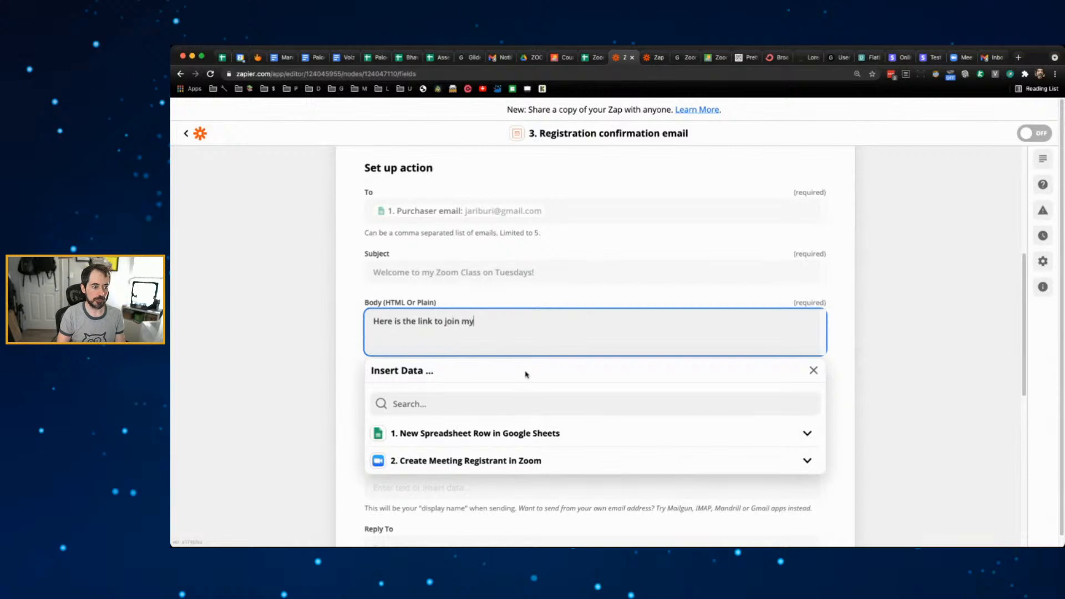
type(" class:")
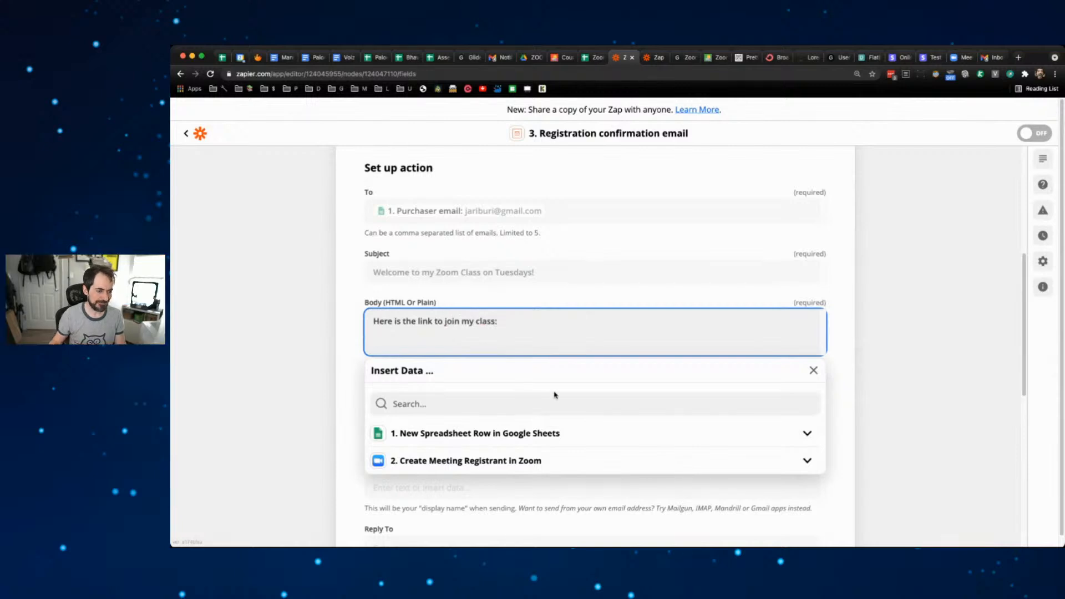
left_click(807, 466)
left_click(807, 466)
scroll(711, 464, "down", 2)
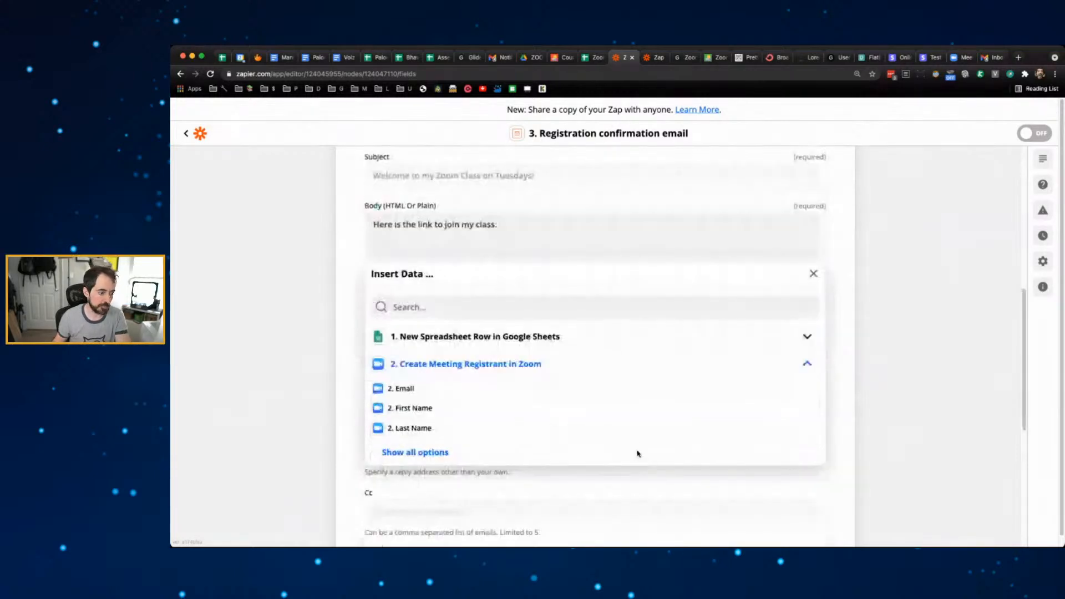
left_click(417, 453)
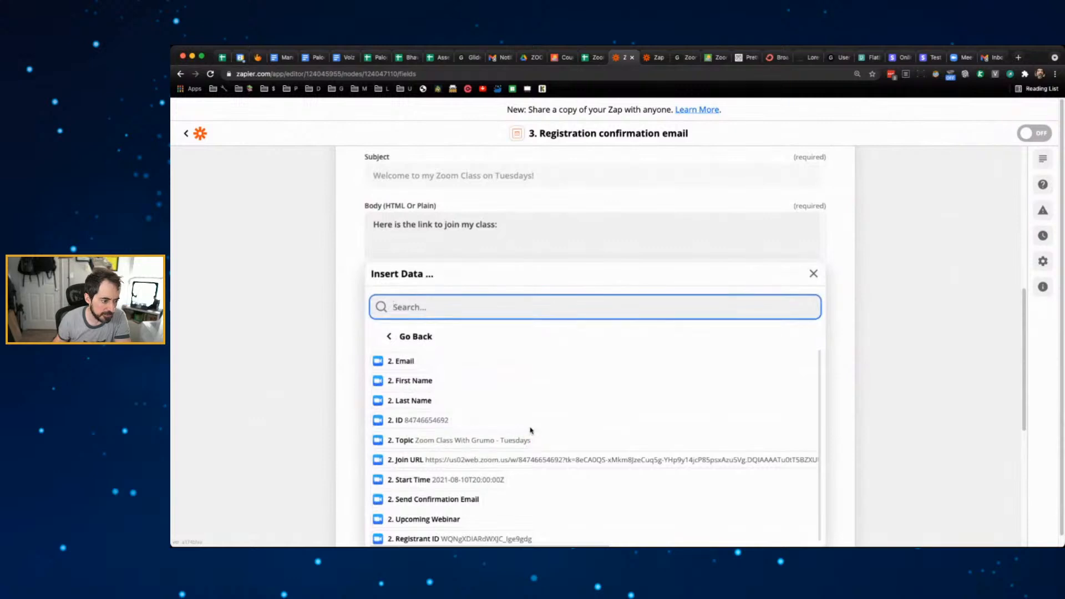
left_click(529, 459)
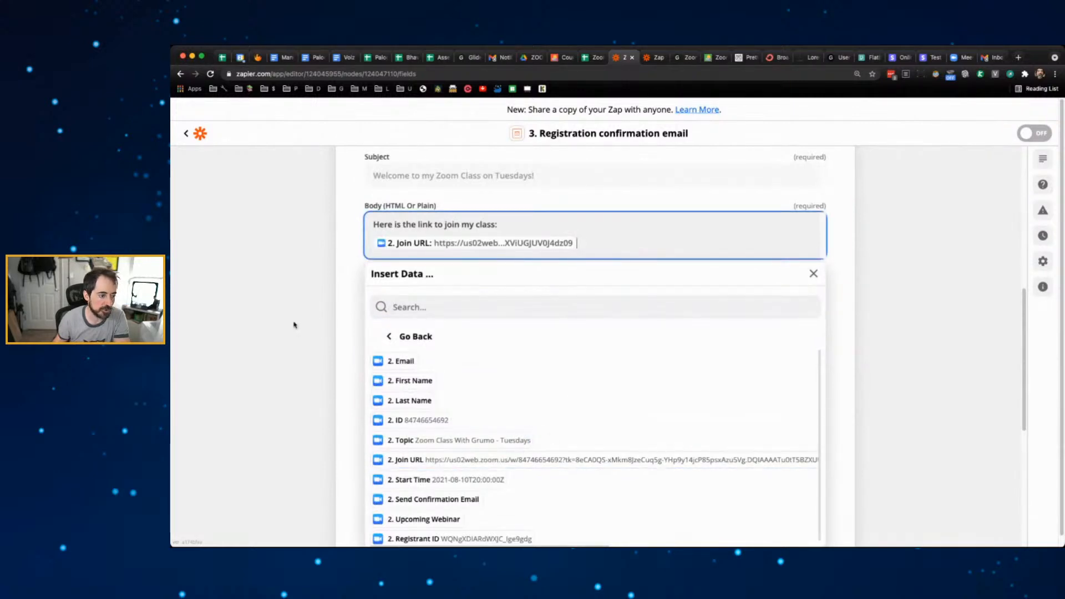
left_click(308, 330)
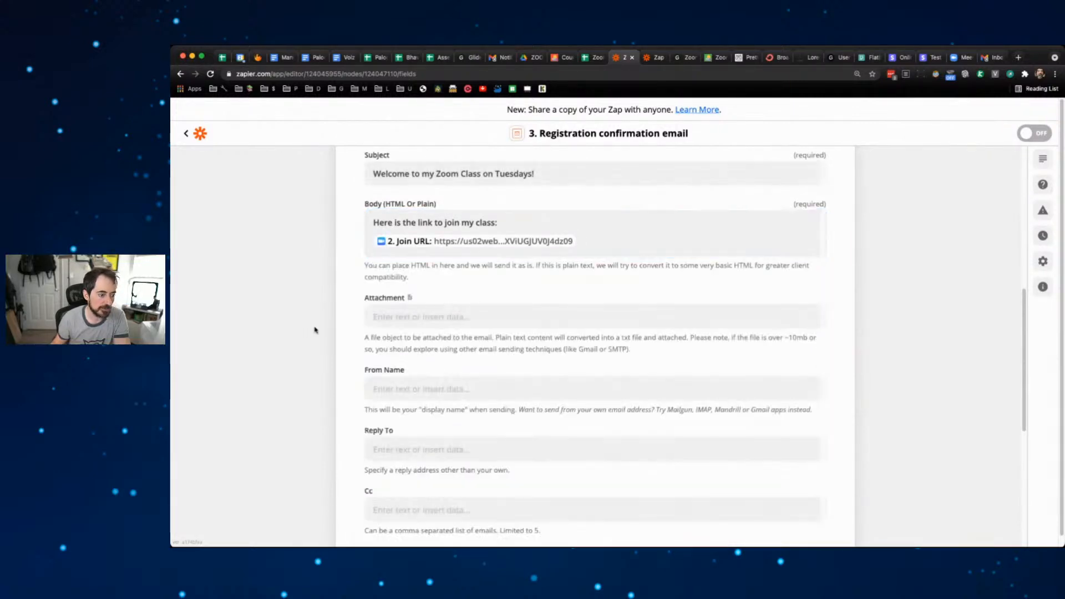
- Leave the sender name empty and save the email action settings
scroll(590, 295, "down", 2)
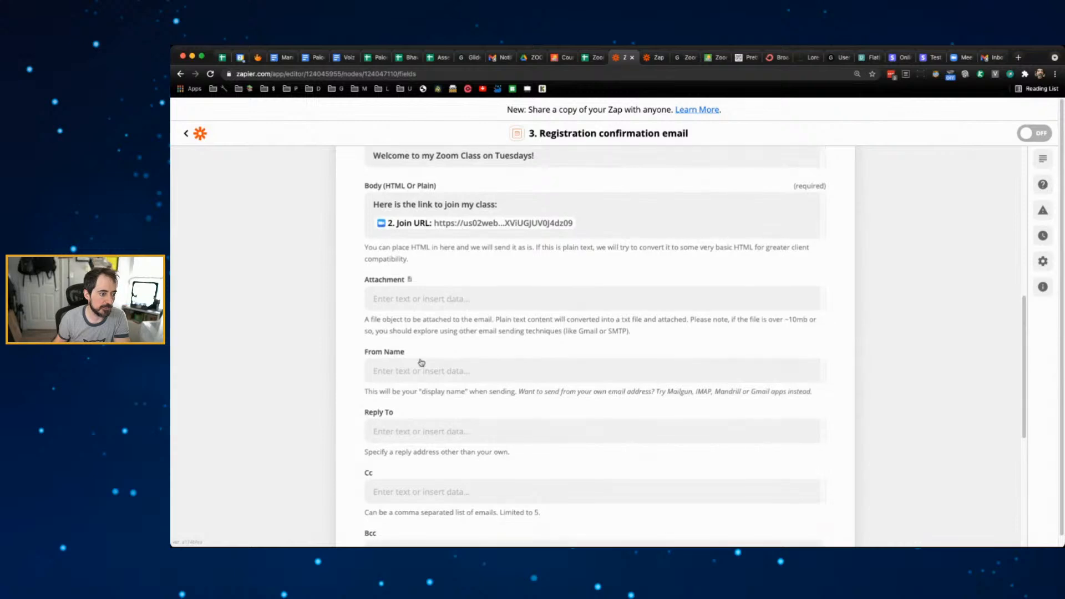
left_click(459, 370)
left_click(328, 373)
scroll(329, 374, "down", 5)
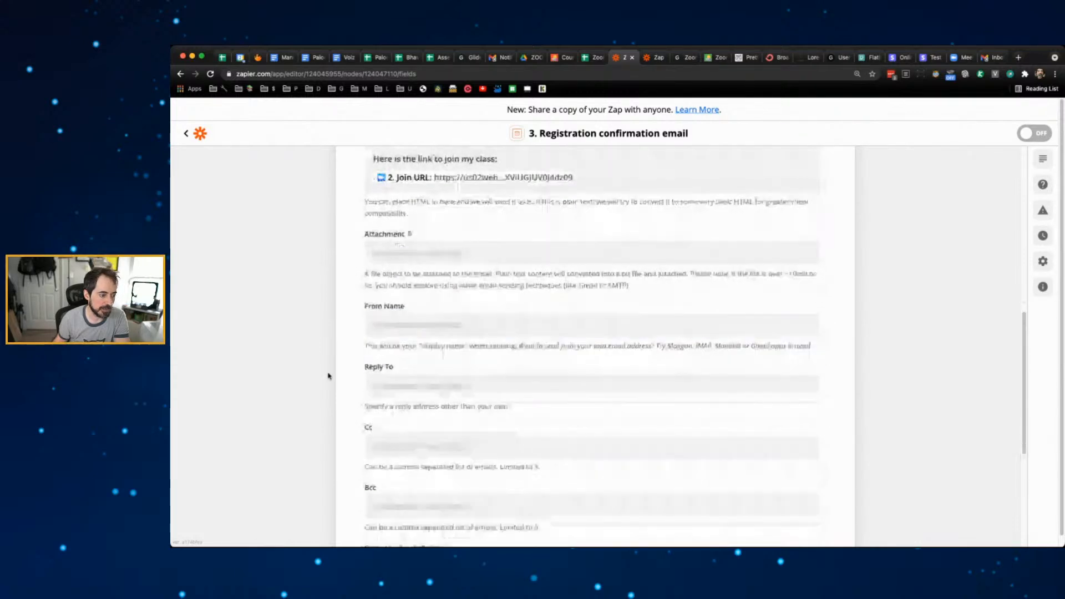
scroll(329, 375, "up", 1)
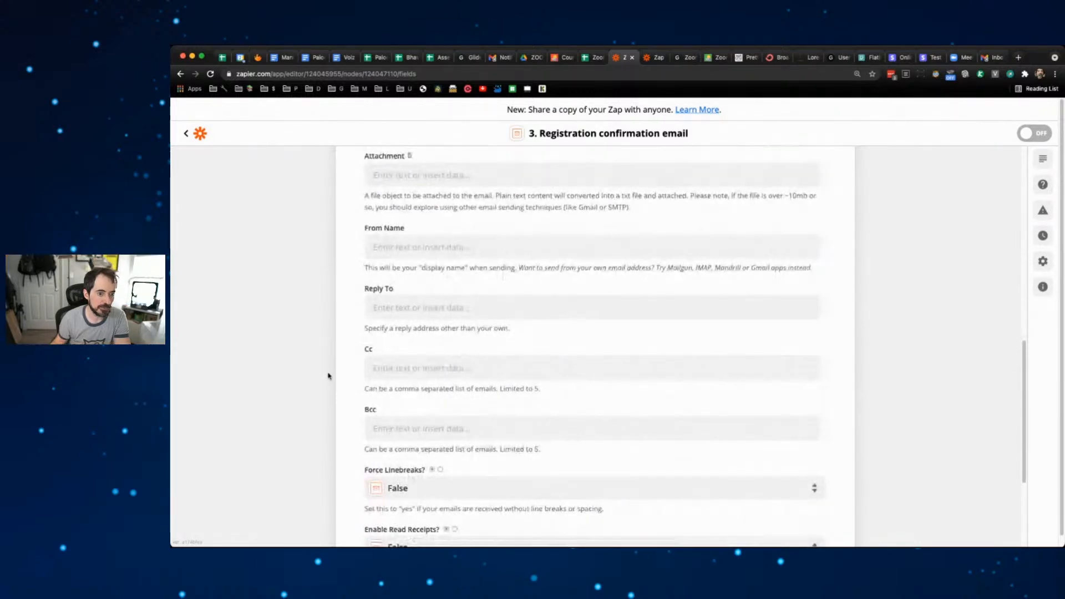
scroll(328, 375, "down", 6)
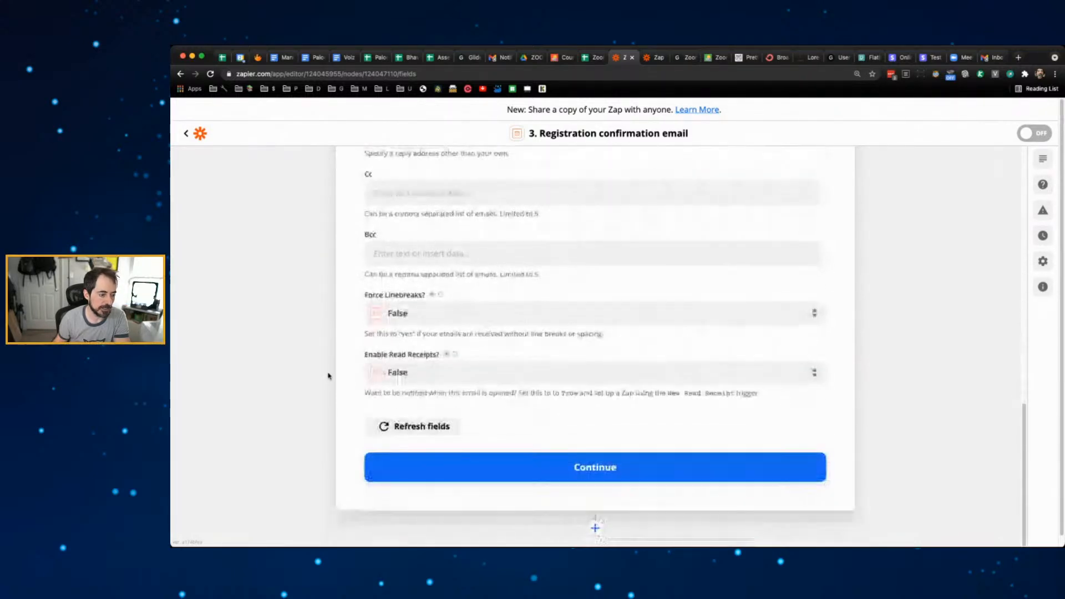
left_click(610, 470)
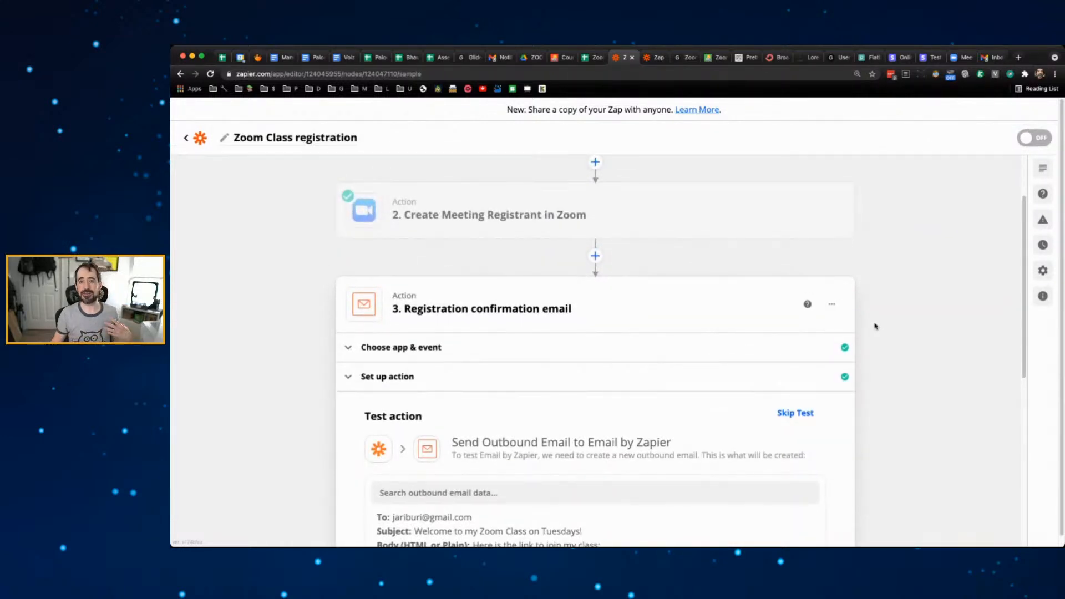
- Test the confirmation email step to send the sample welcome email, then switch the zap on
scroll(875, 326, "down", 5)
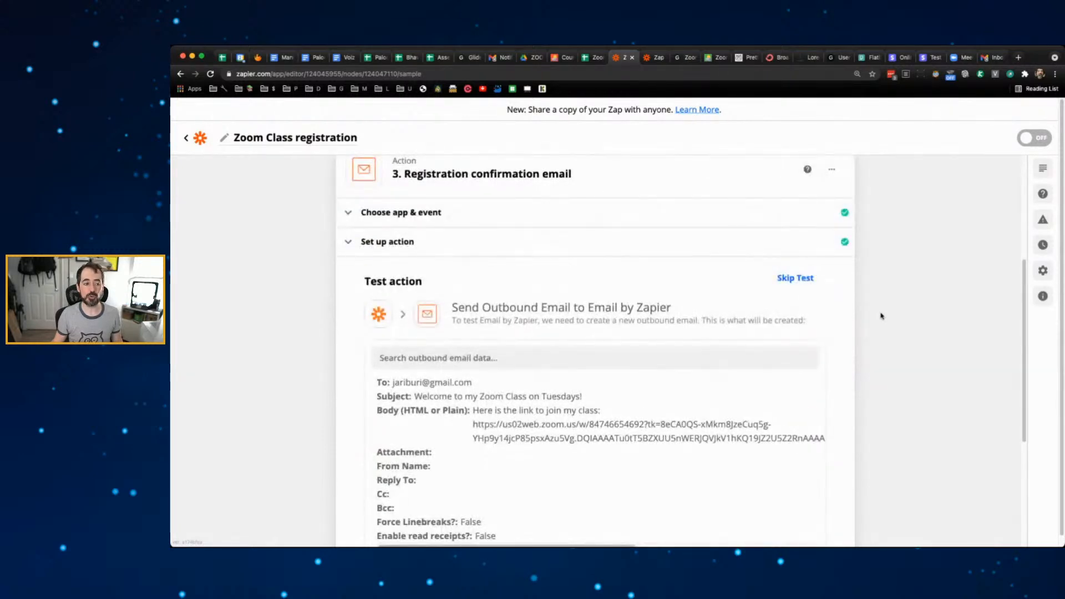
scroll(881, 316, "down", 1)
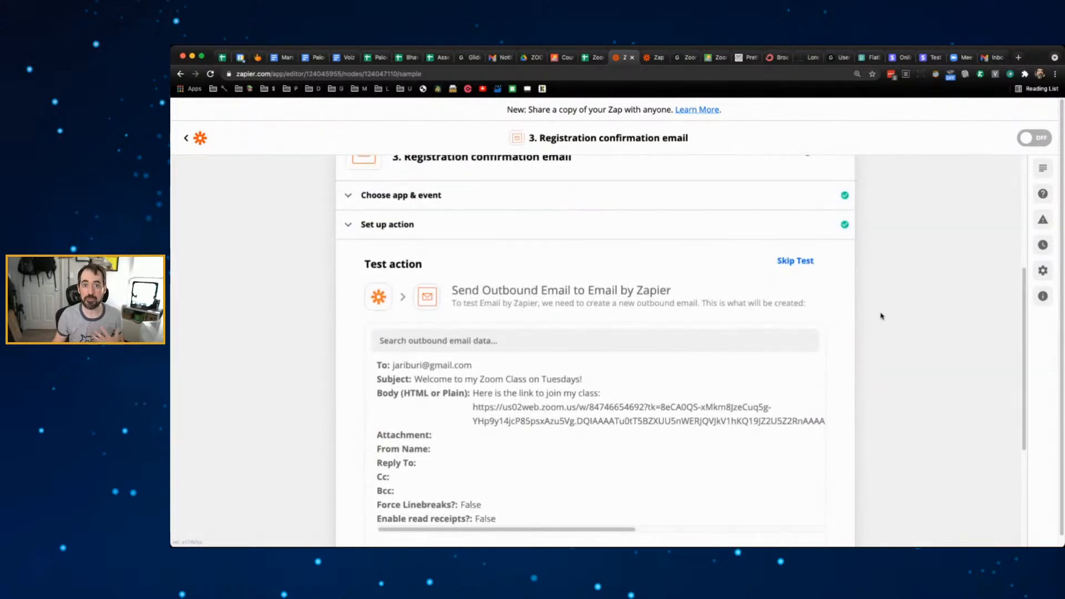
scroll(881, 316, "down", 1)
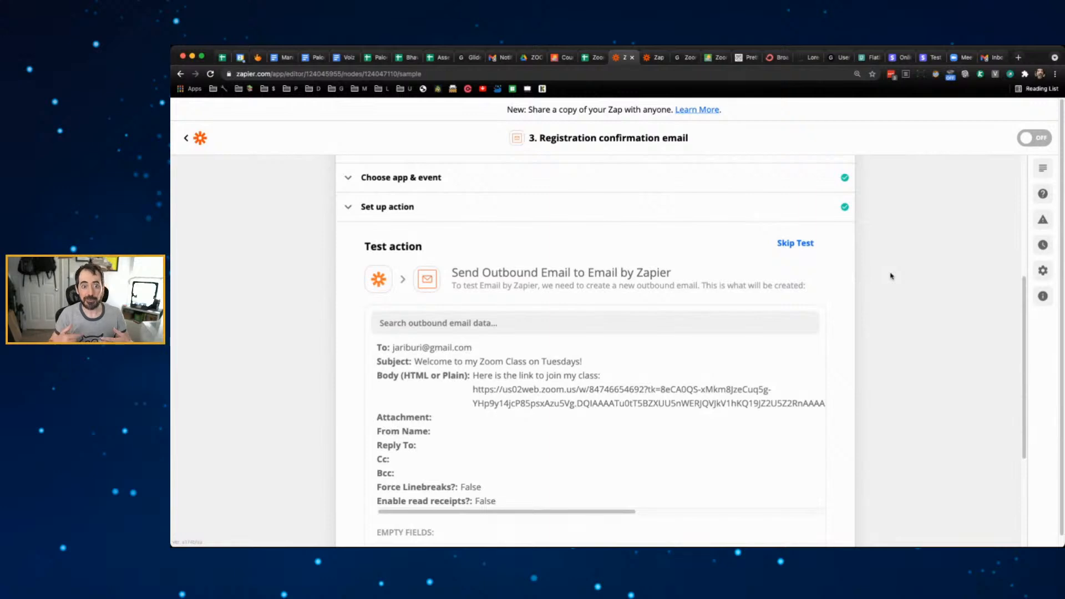
scroll(890, 277, "down", 5)
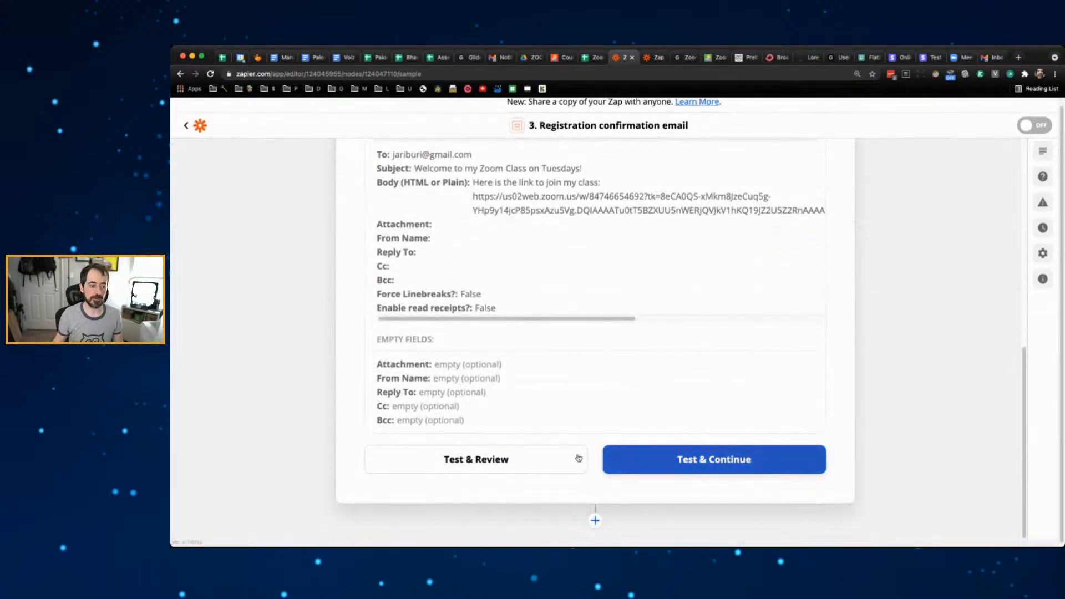
left_click(671, 465)
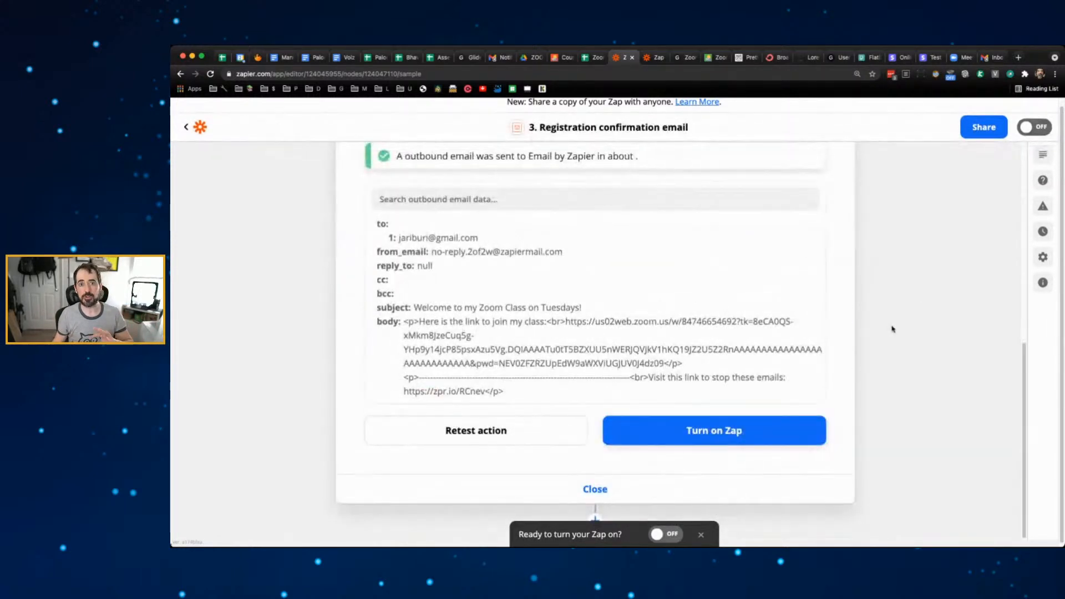
left_click(669, 533)
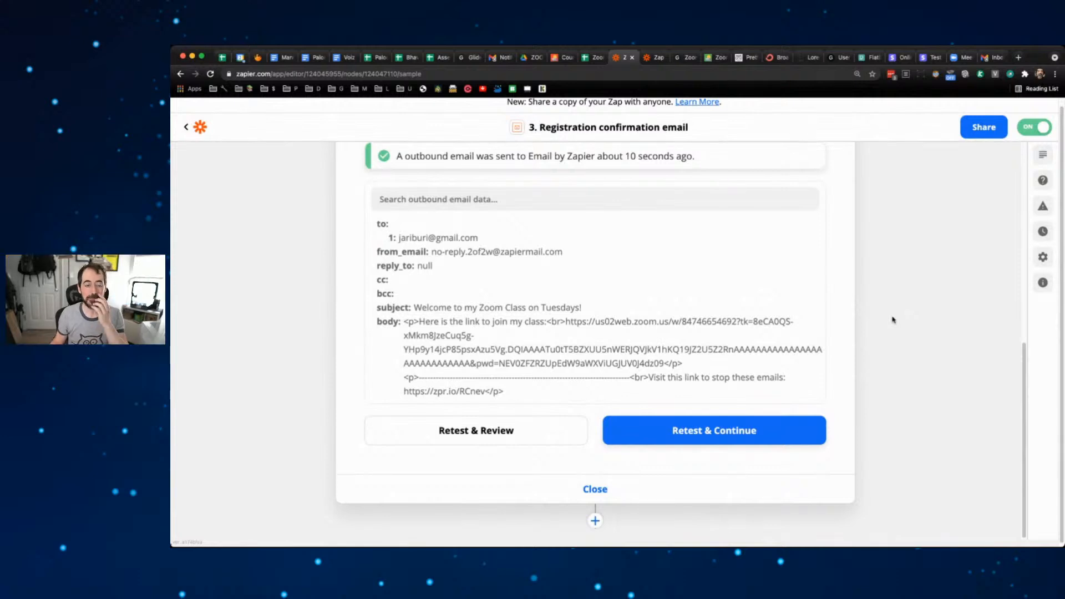
- Reload the live ZoomApp and check that Zoom Class - Tuesdays' REGISTER NOW reaches the $49.00 checkout
left_click(673, 59)
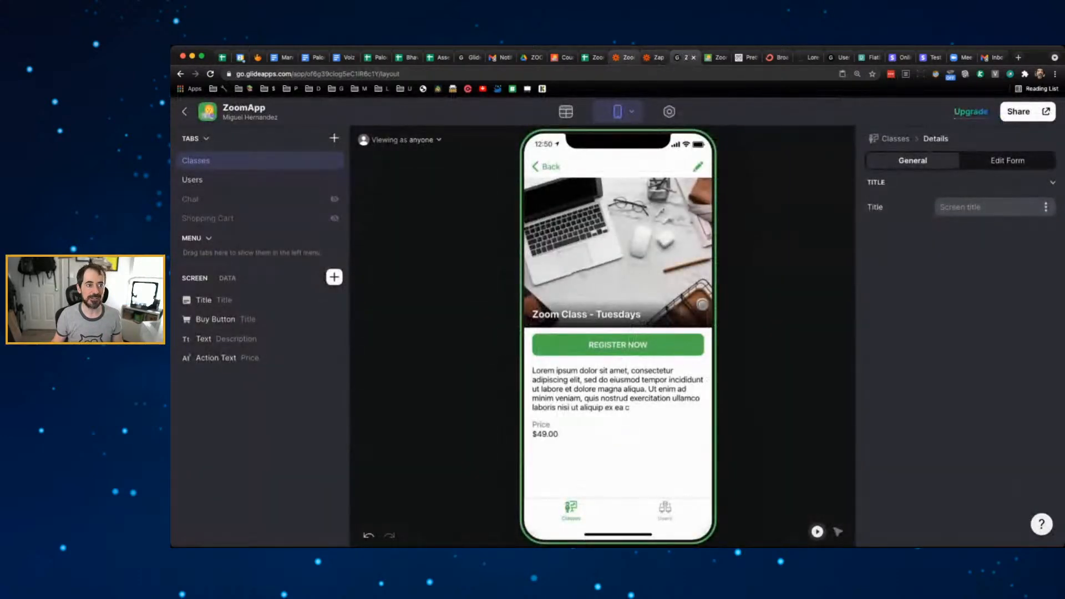
left_click(593, 58)
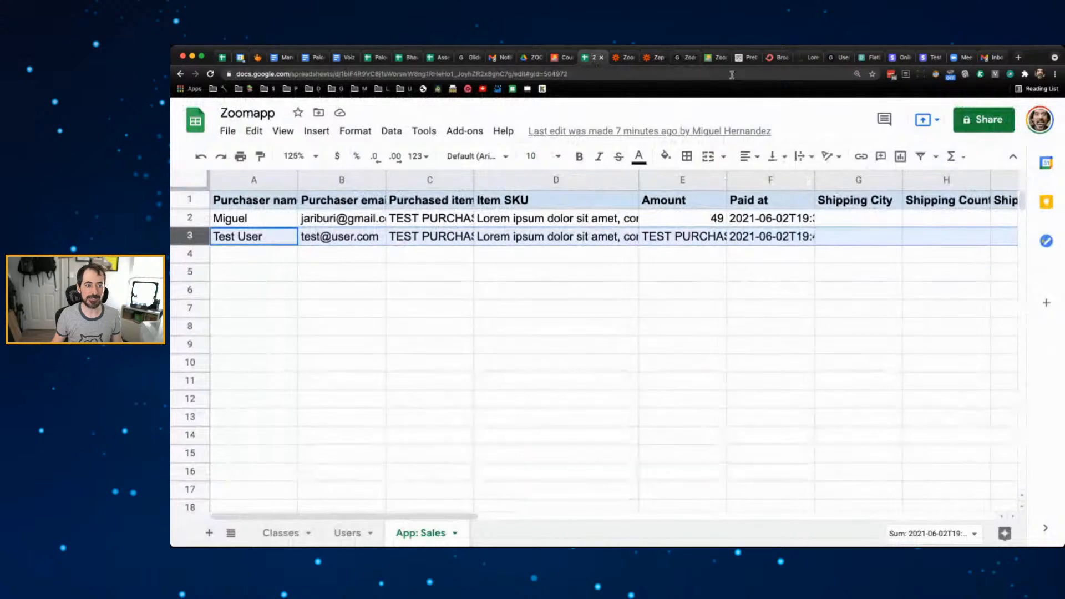
left_click(715, 57)
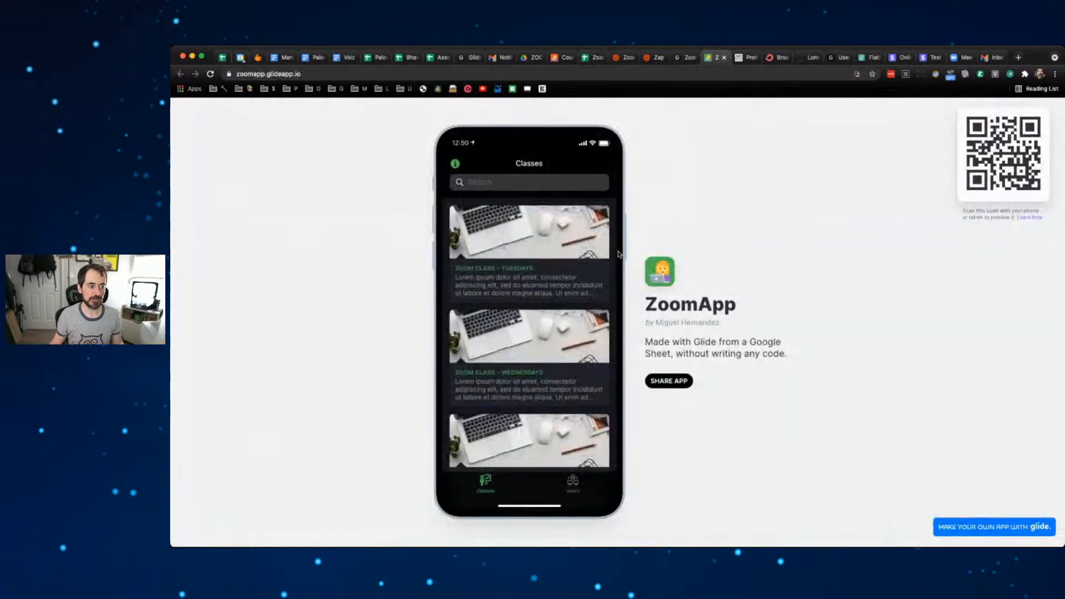
left_click(567, 260)
left_click(456, 163)
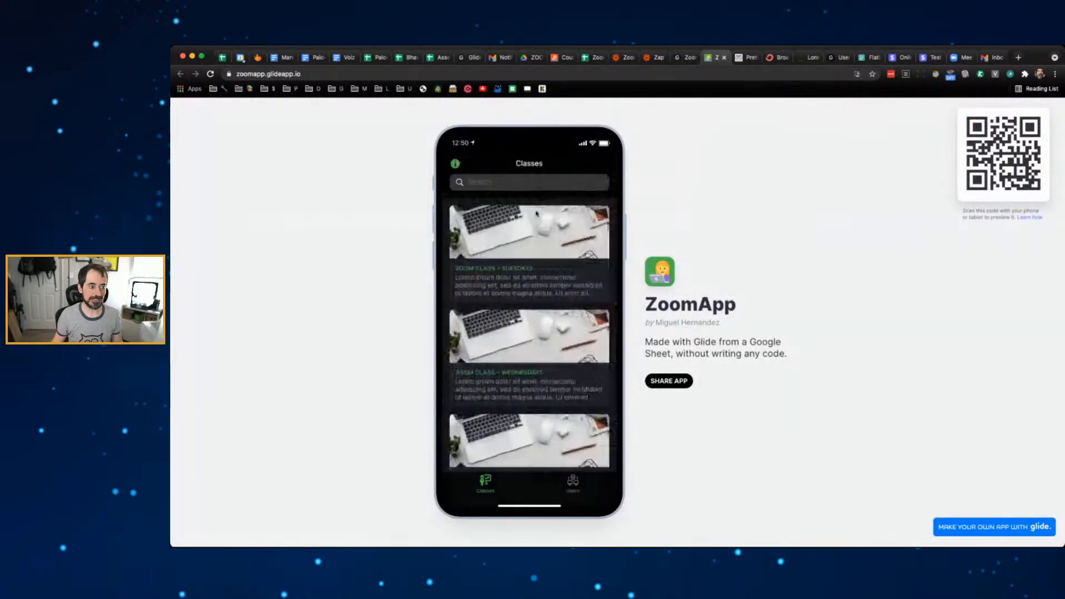
left_click(471, 263)
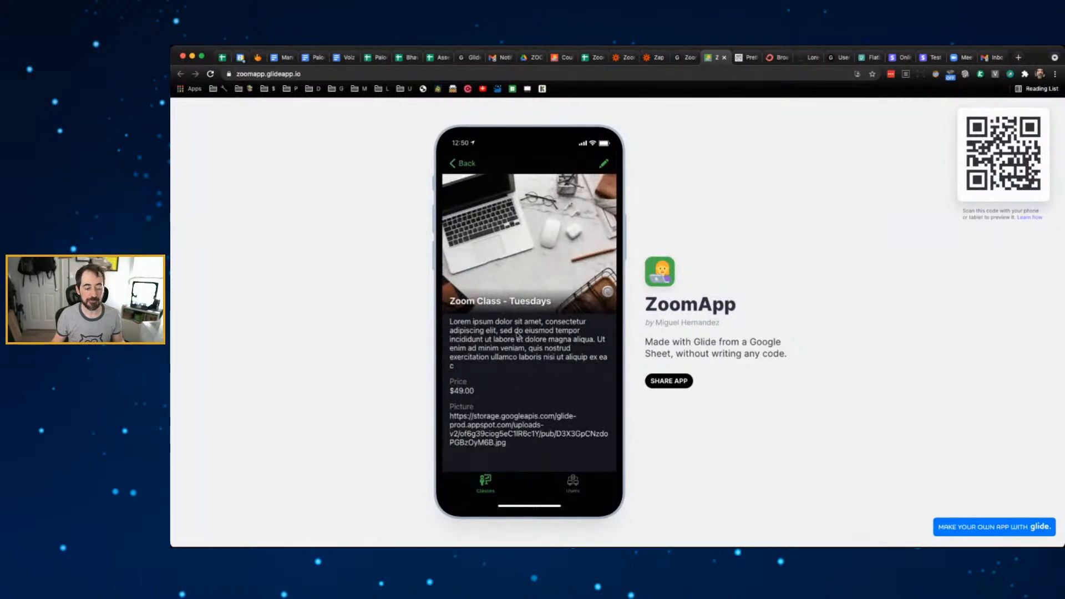
left_click(211, 75)
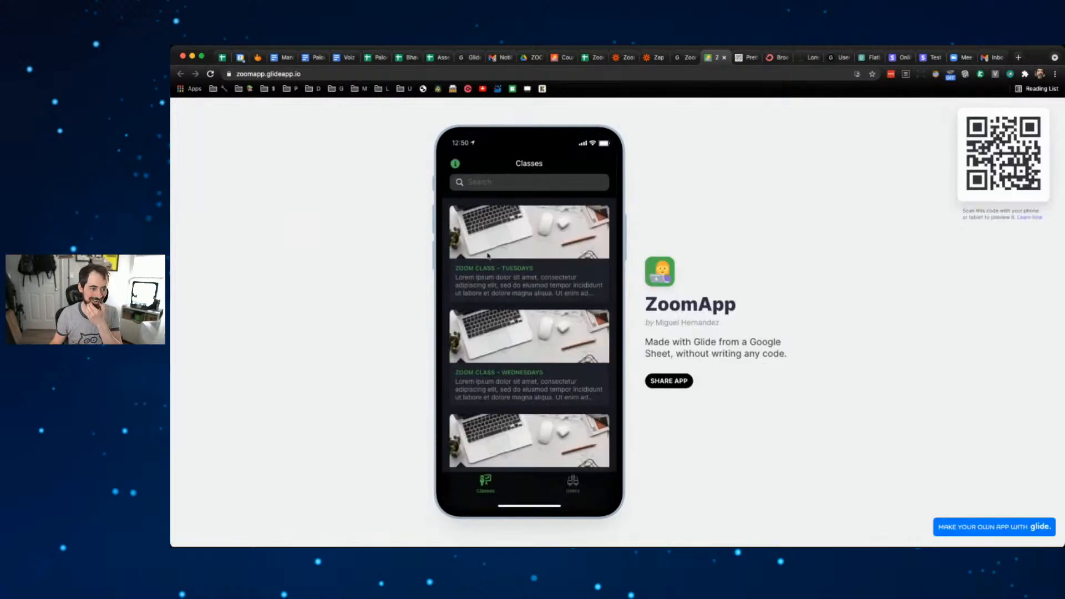
left_click(497, 252)
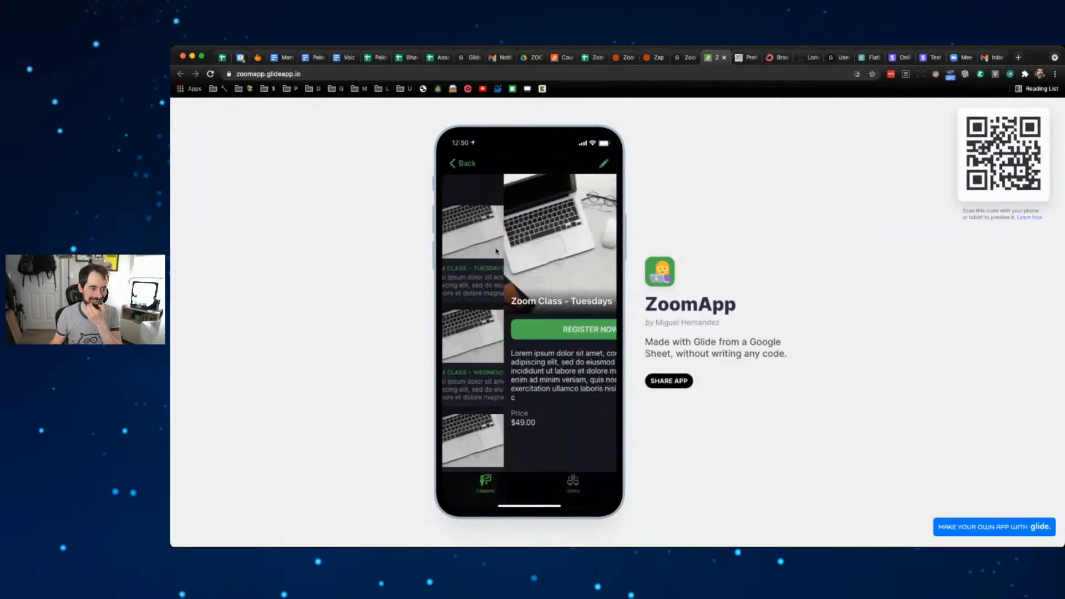
left_click(591, 328)
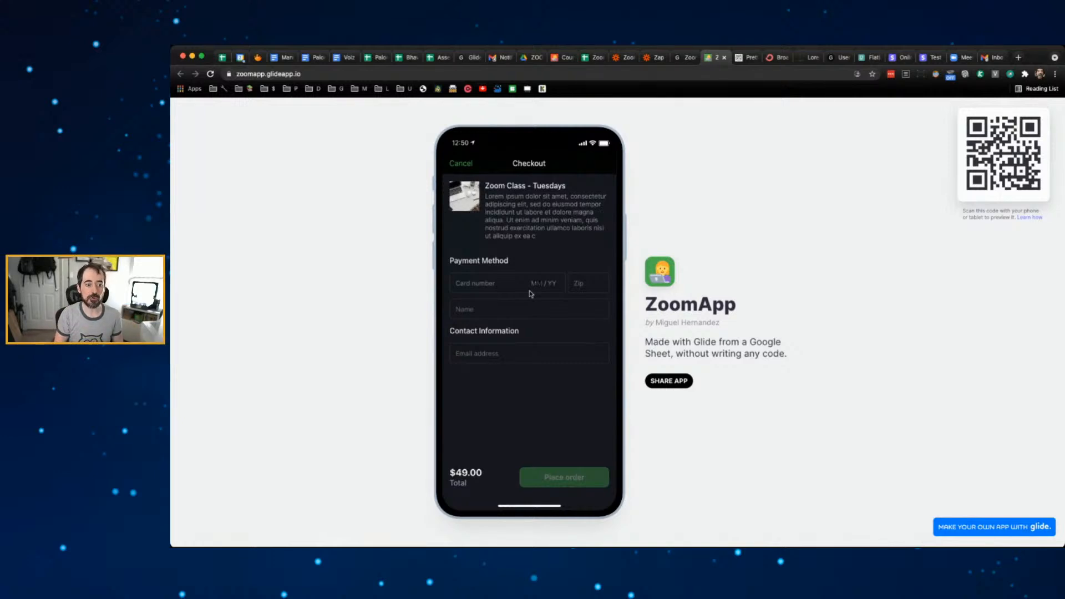
left_click(683, 57)
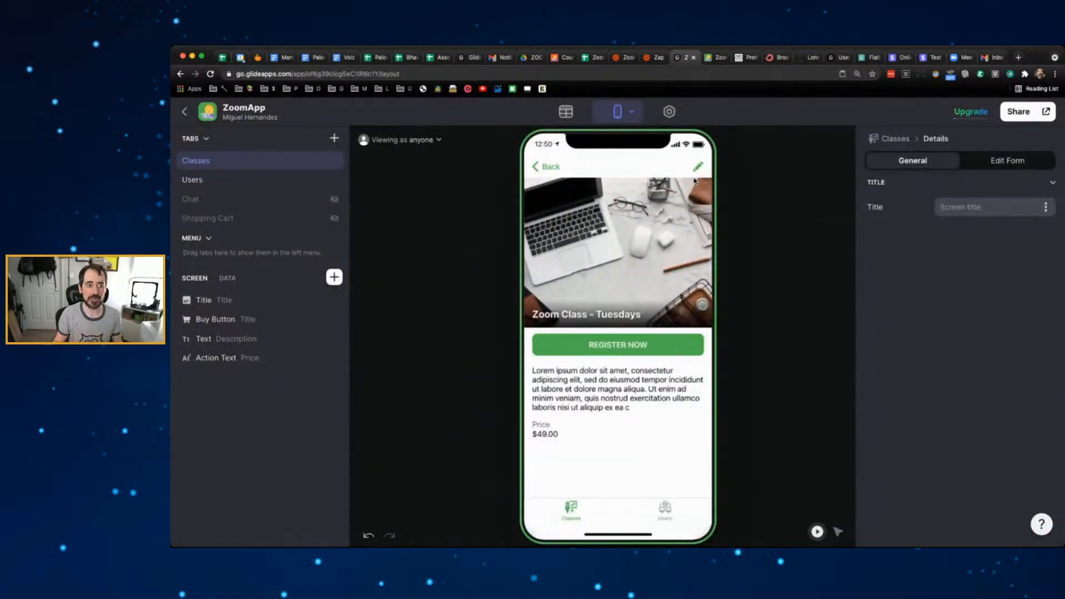
- Enable 'Allow anyone with the link to copy the app & sheet' in Sharing settings
left_click(669, 112)
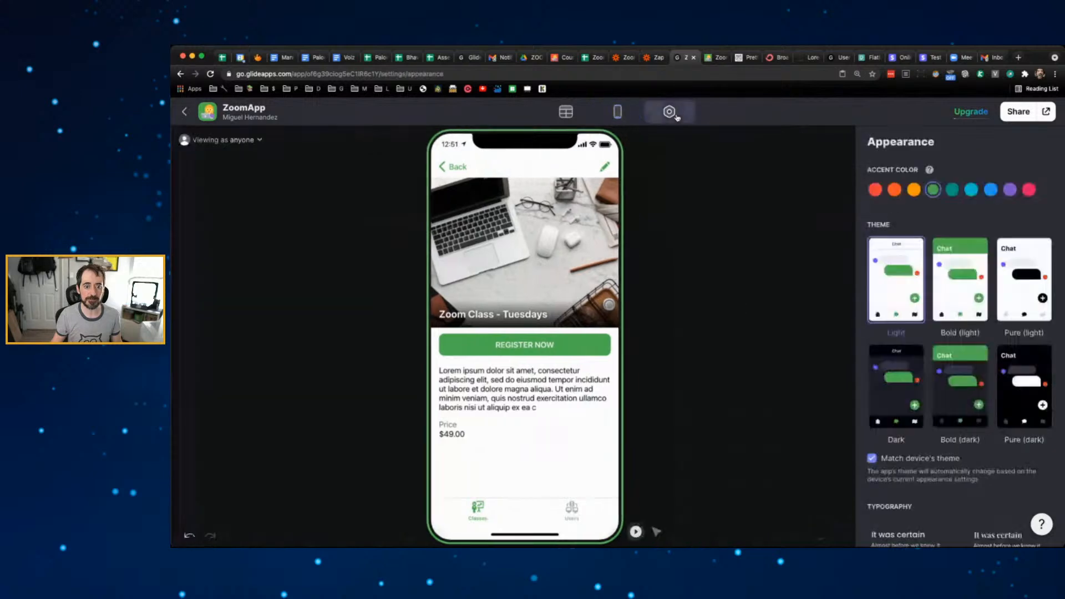
left_click(771, 344)
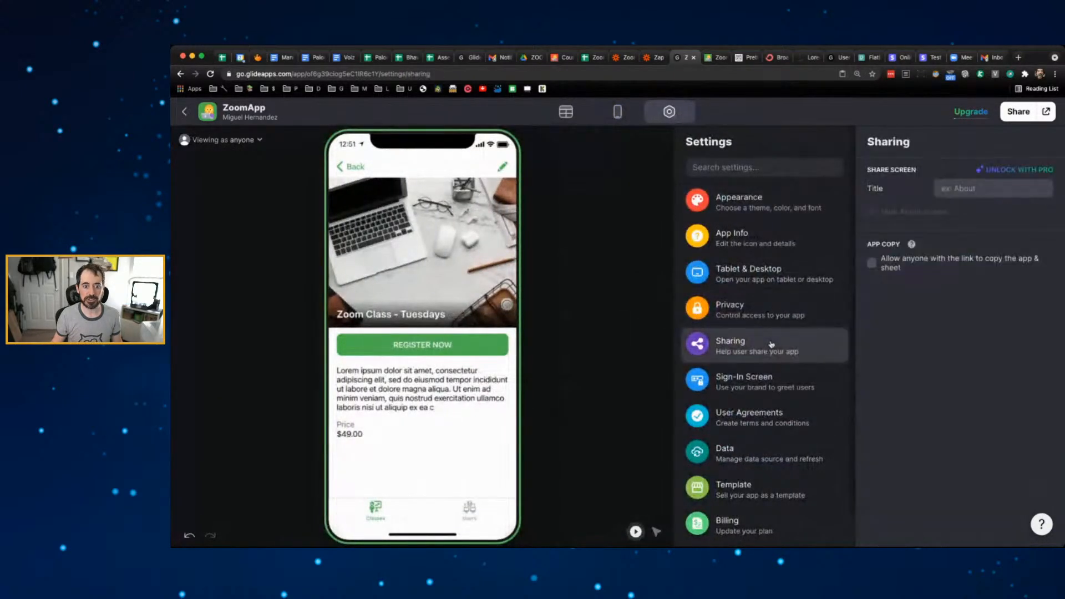
left_click(872, 262)
left_click(696, 369)
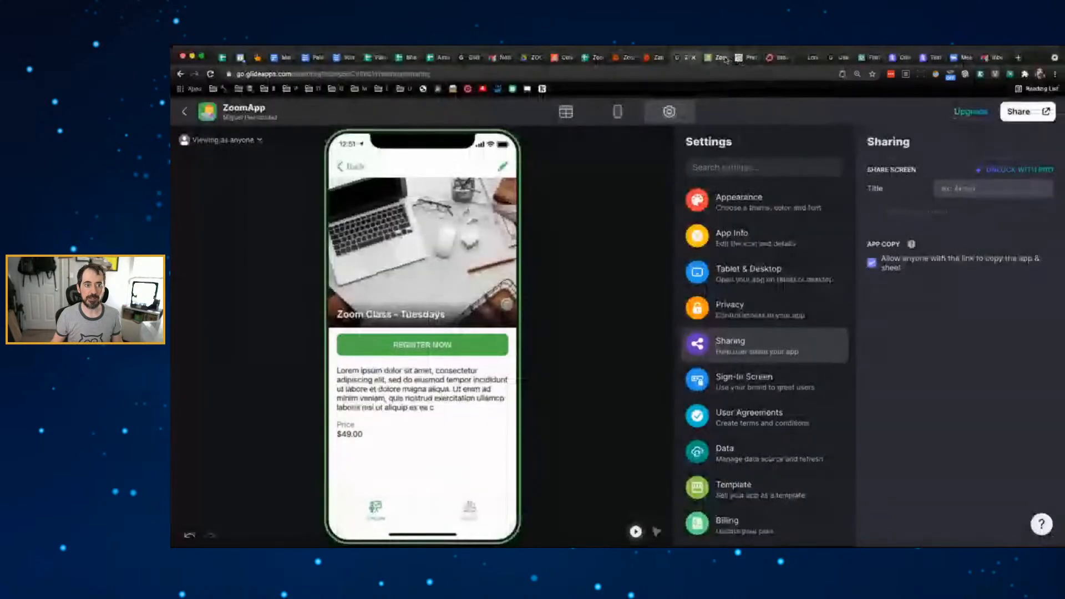
- Reload the published app to see the copy option, then return to the settings
left_click(724, 59)
key("super+r")
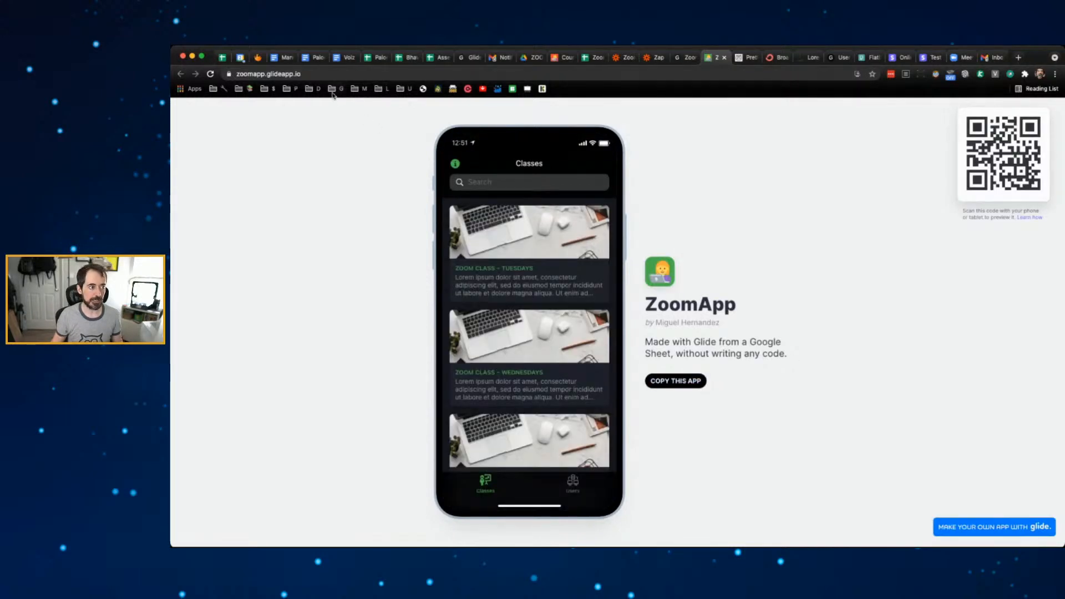
left_click(348, 75)
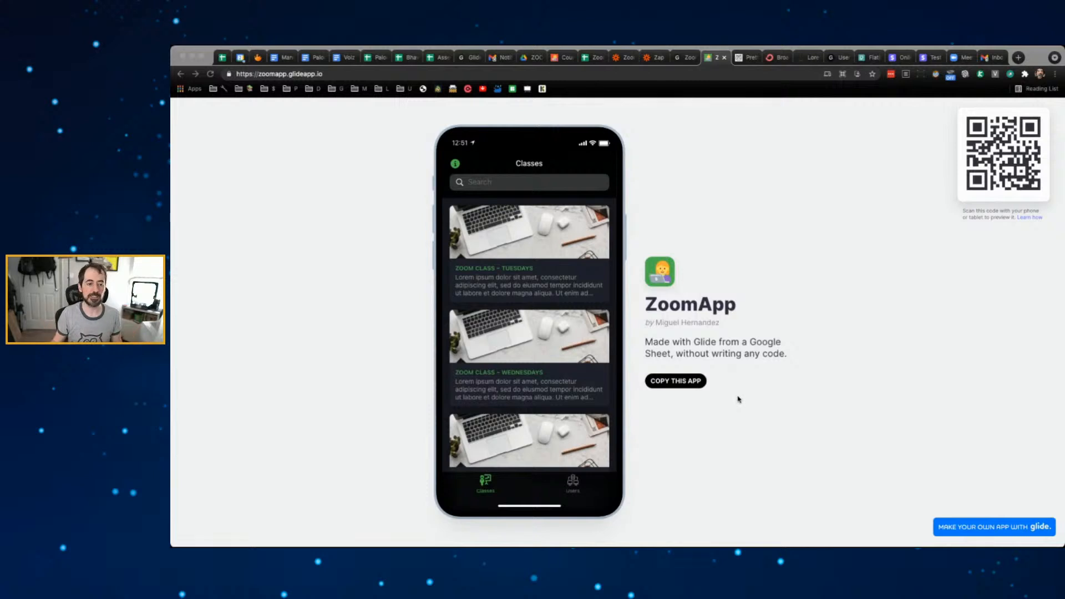
left_click(686, 59)
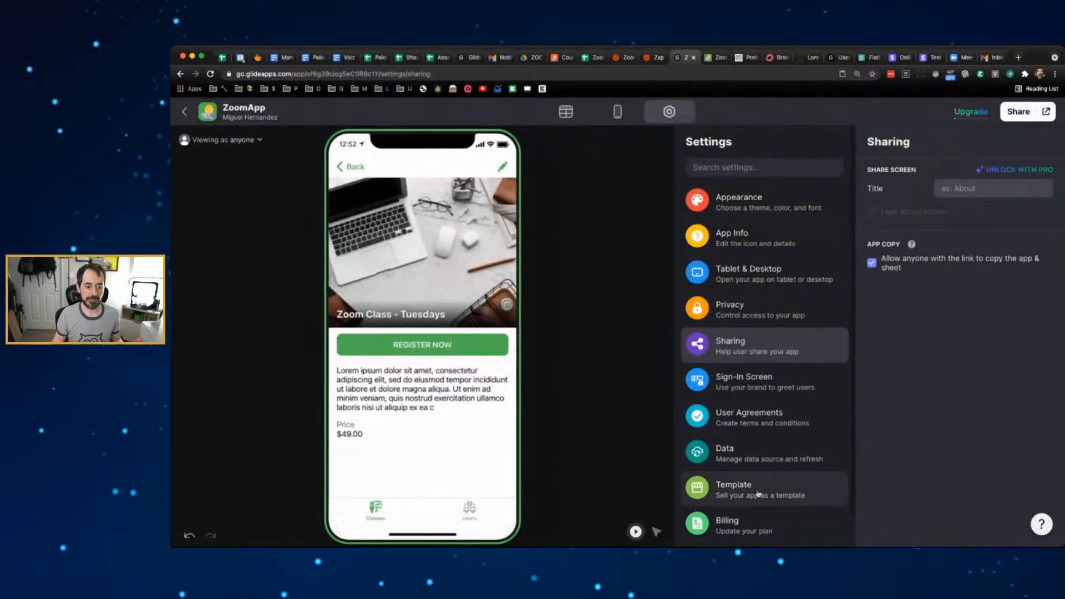
- View the Submit Template settings, then go back to the Layout editor
left_click(818, 489)
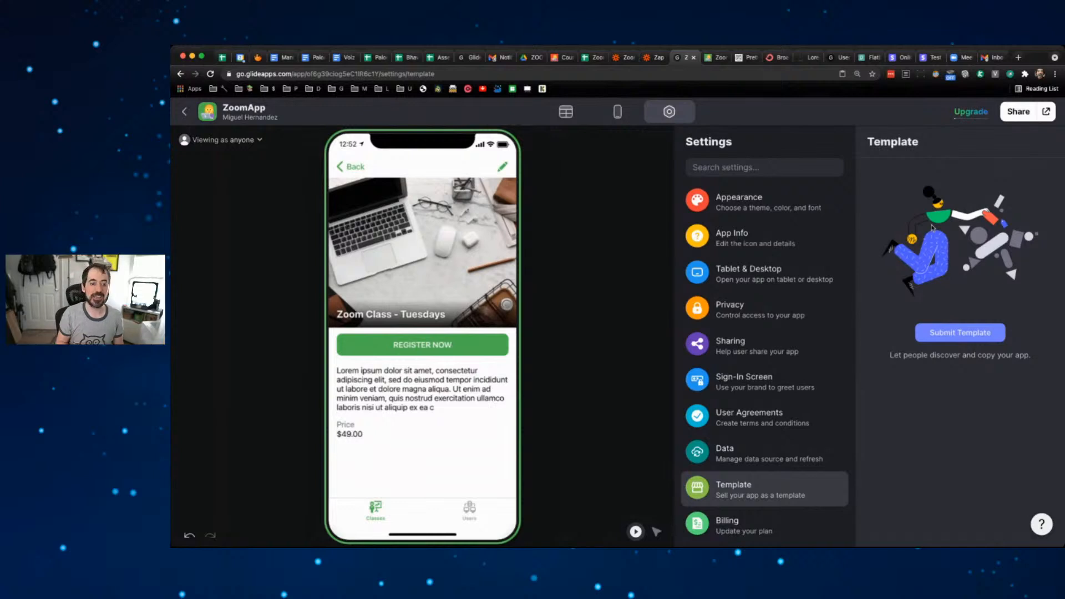
left_click(616, 113)
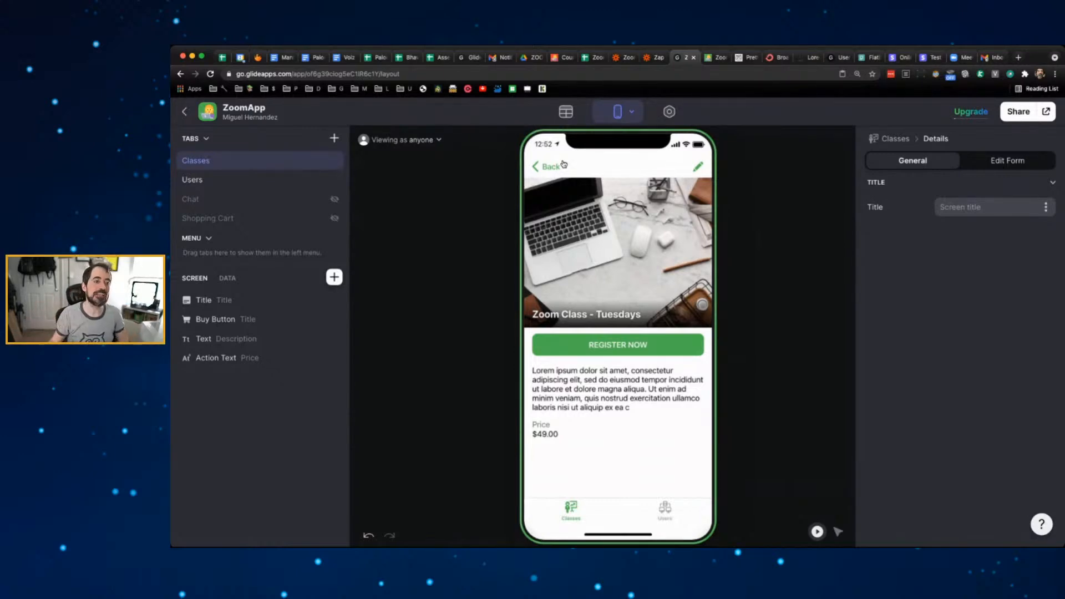
- Go back to My Apps and scroll to 'Start from a classic template'
left_click(566, 112)
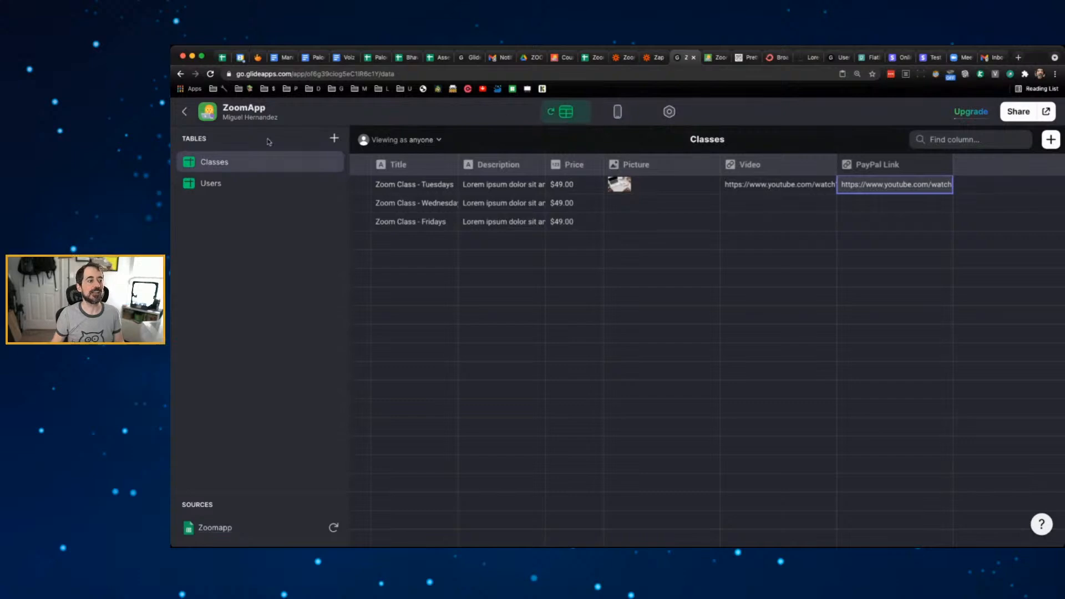
left_click(185, 112)
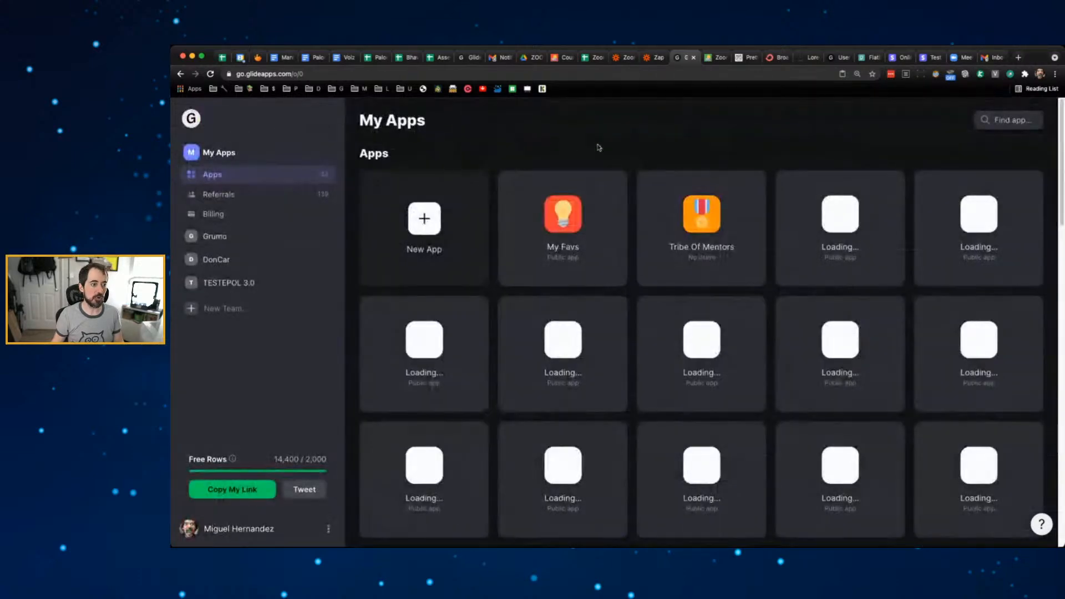
scroll(693, 171, "down", 4)
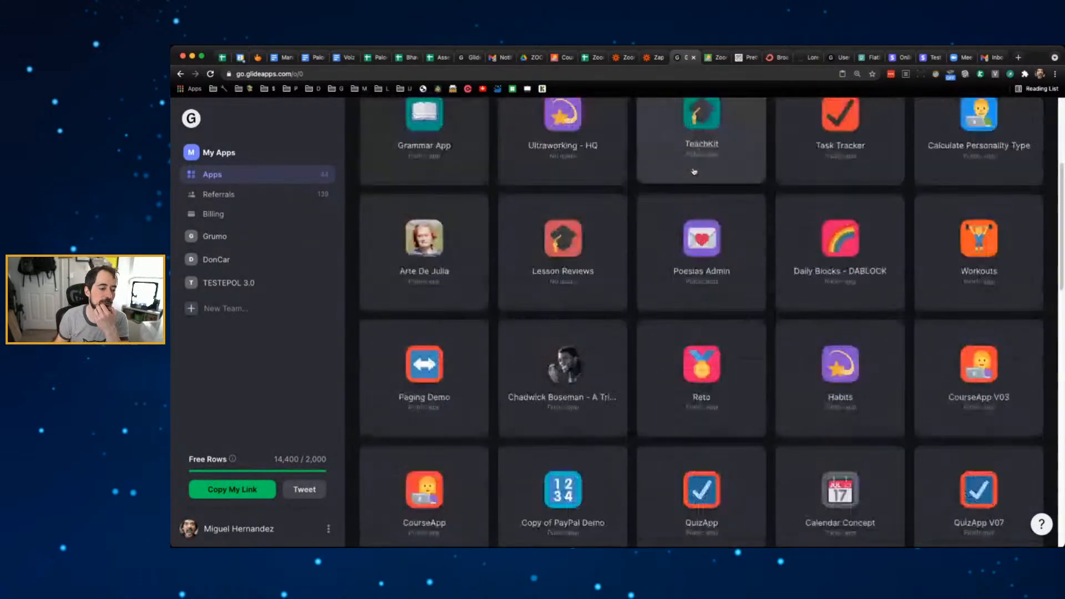
scroll(694, 172, "down", 12)
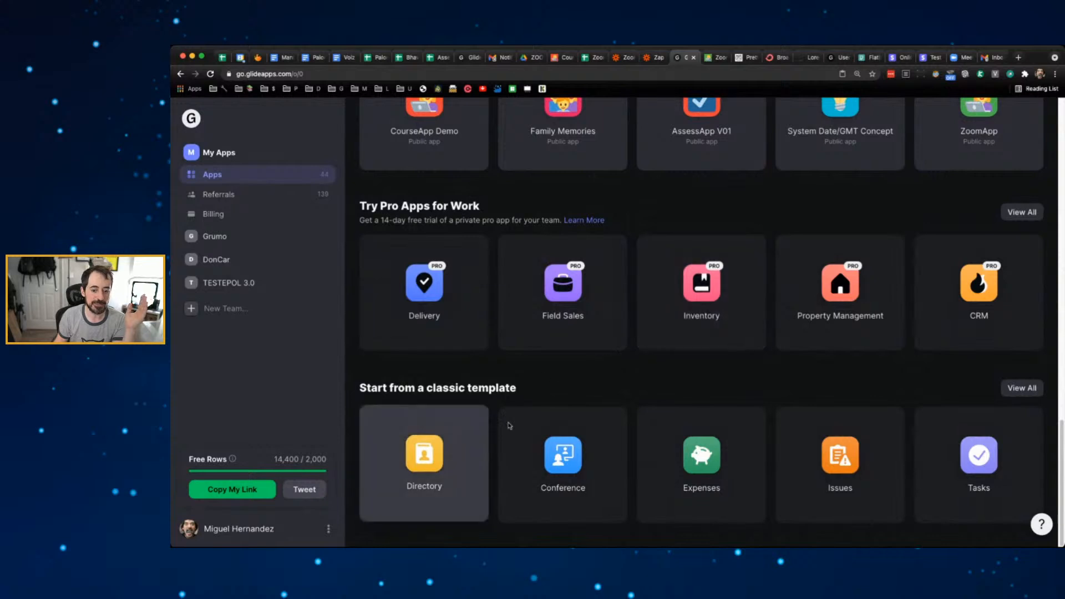
- Browse the full template gallery and open the Mobile Store template
left_click(1014, 389)
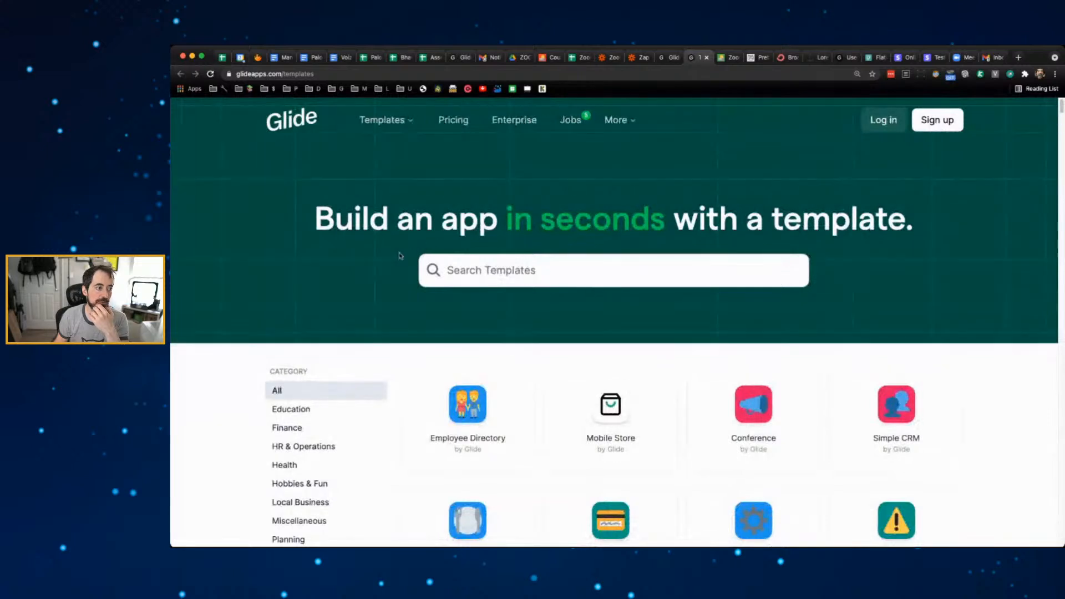
scroll(344, 269, "down", 3)
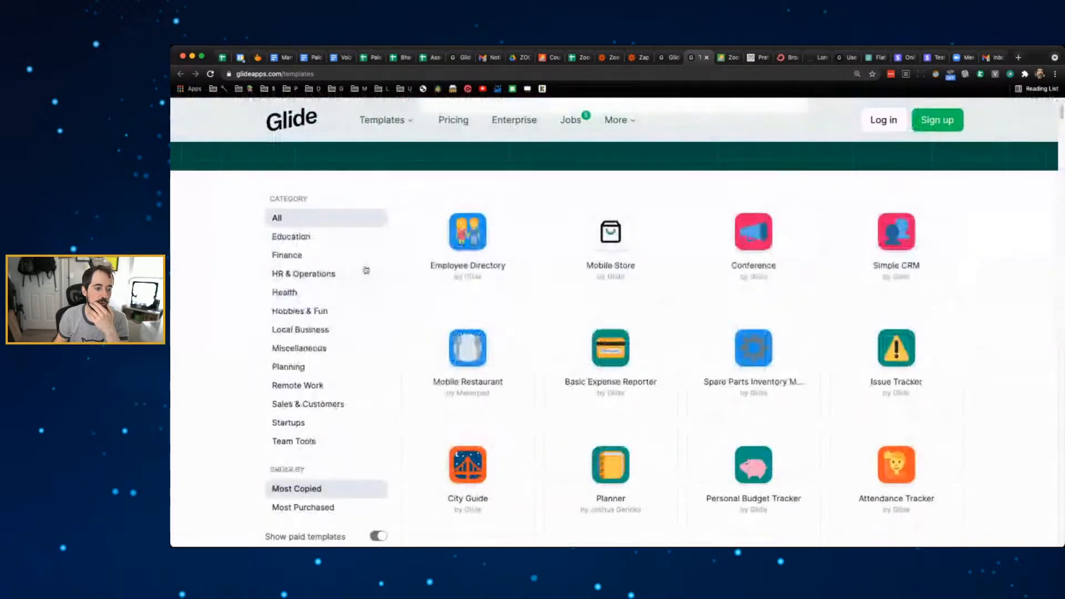
scroll(366, 270, "down", 2)
scroll(638, 277, "up", 3)
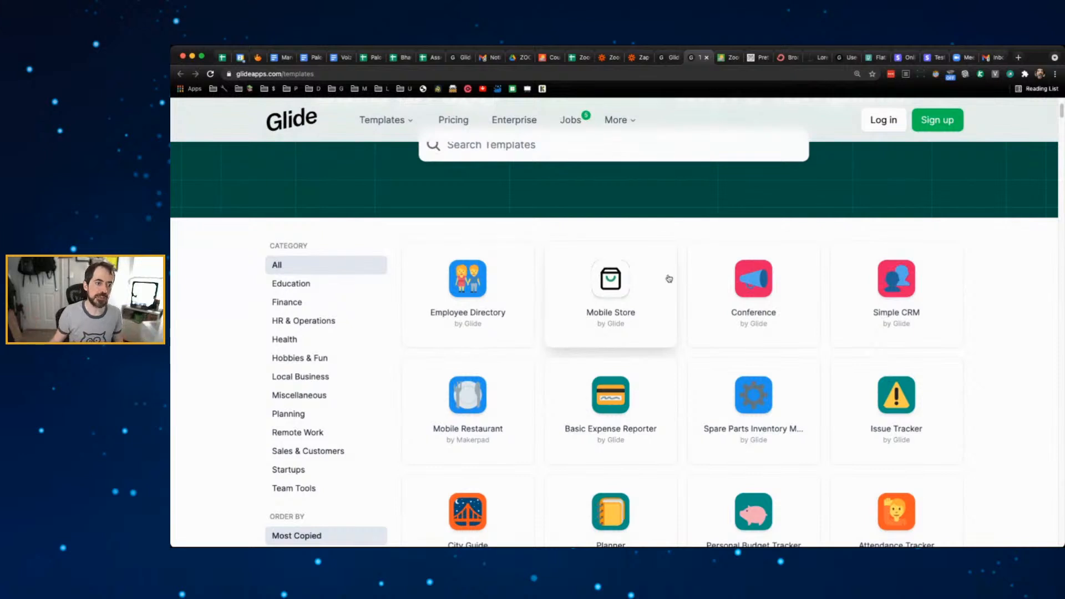
left_click(669, 278)
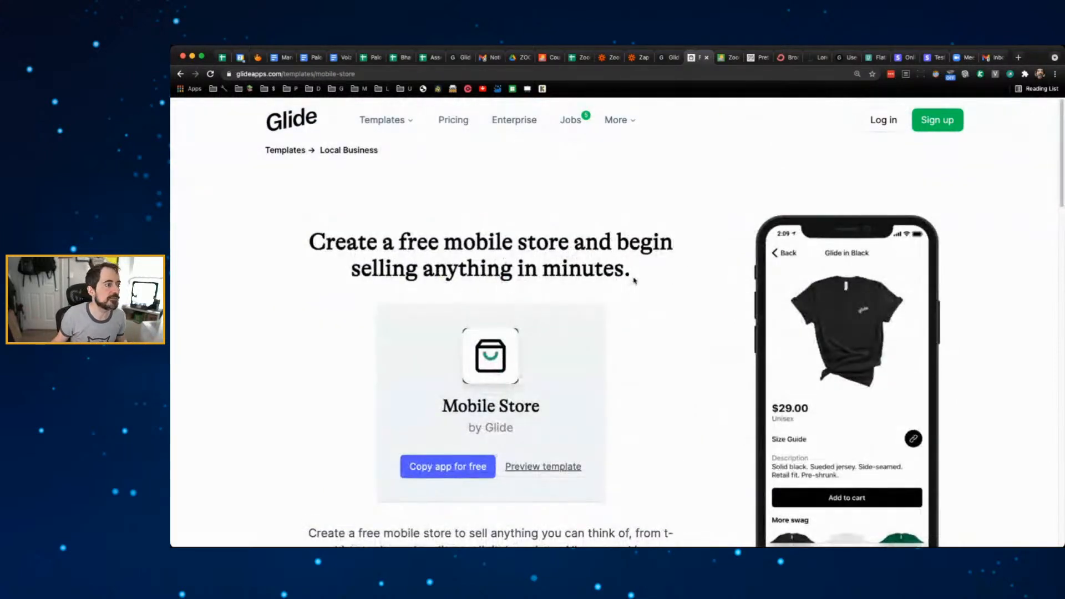
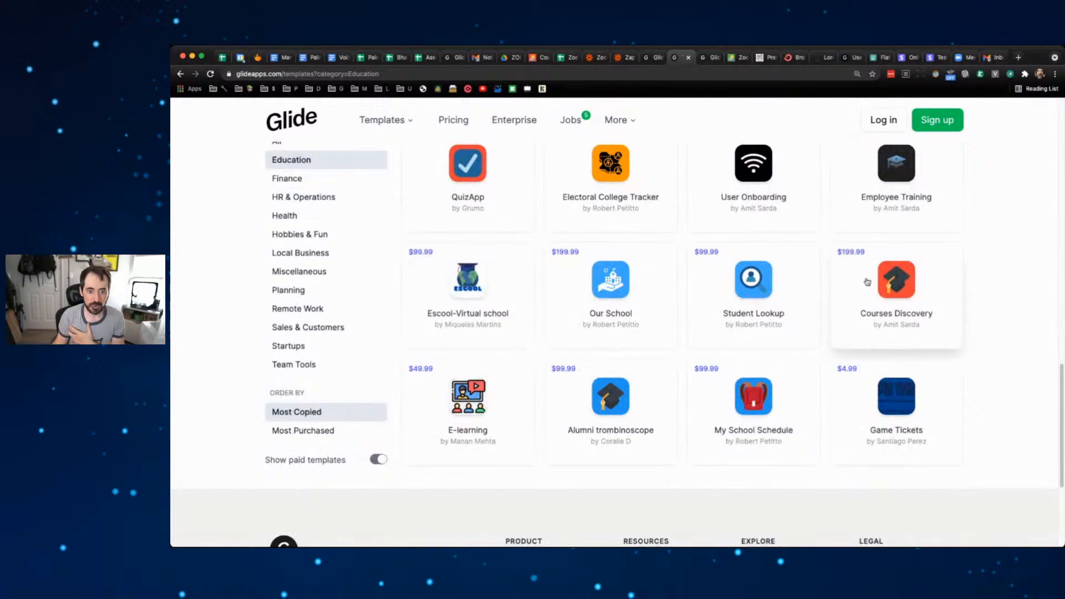
- Look over the Courses Discovery template's details, then return to the Education templates list
left_click(899, 283)
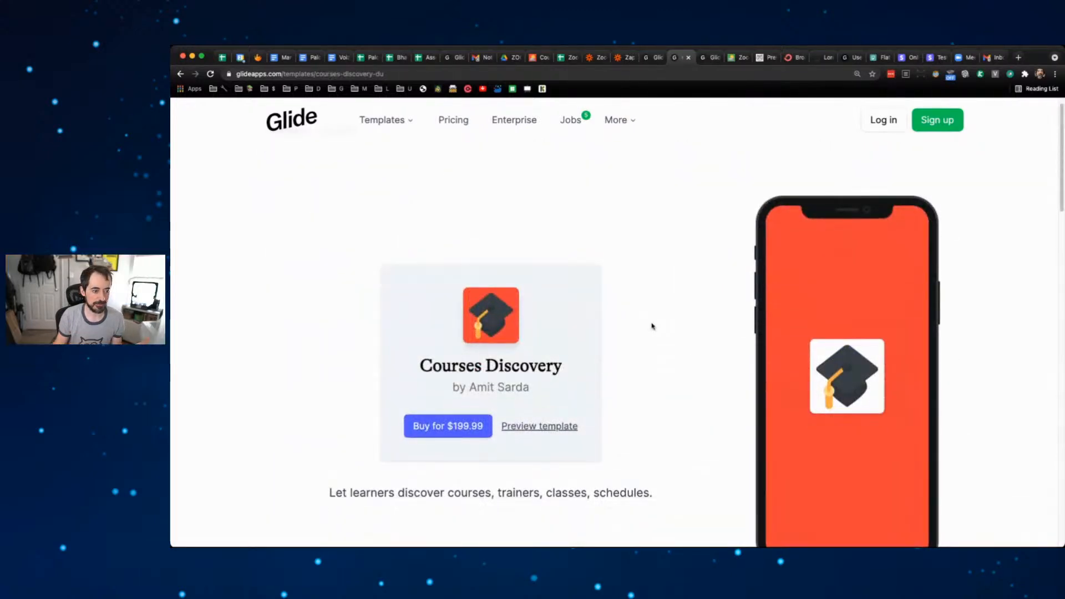
scroll(653, 326, "down", 5)
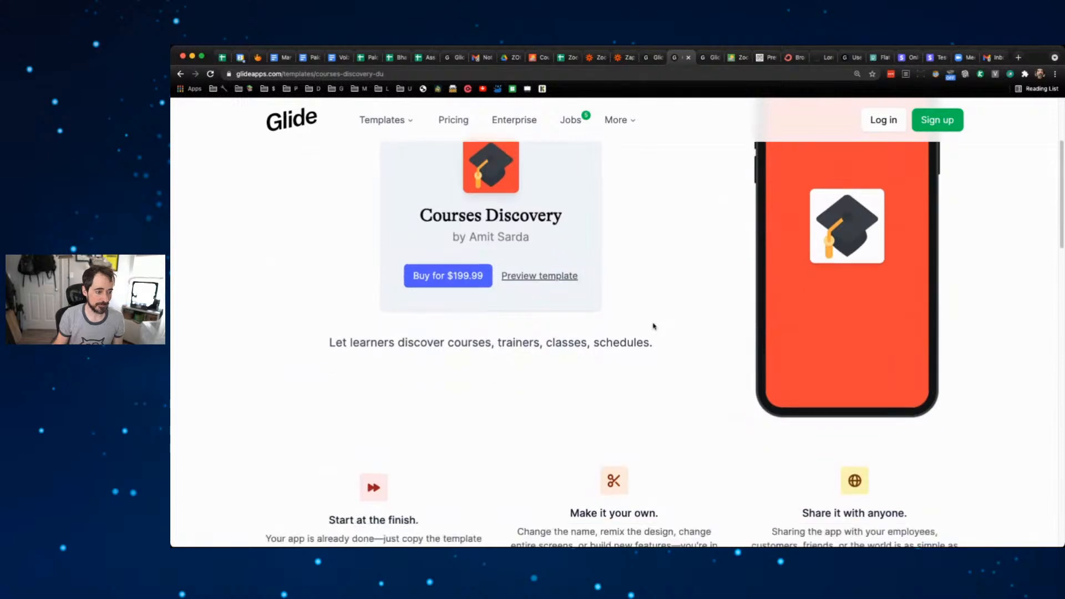
scroll(652, 327, "up", 5)
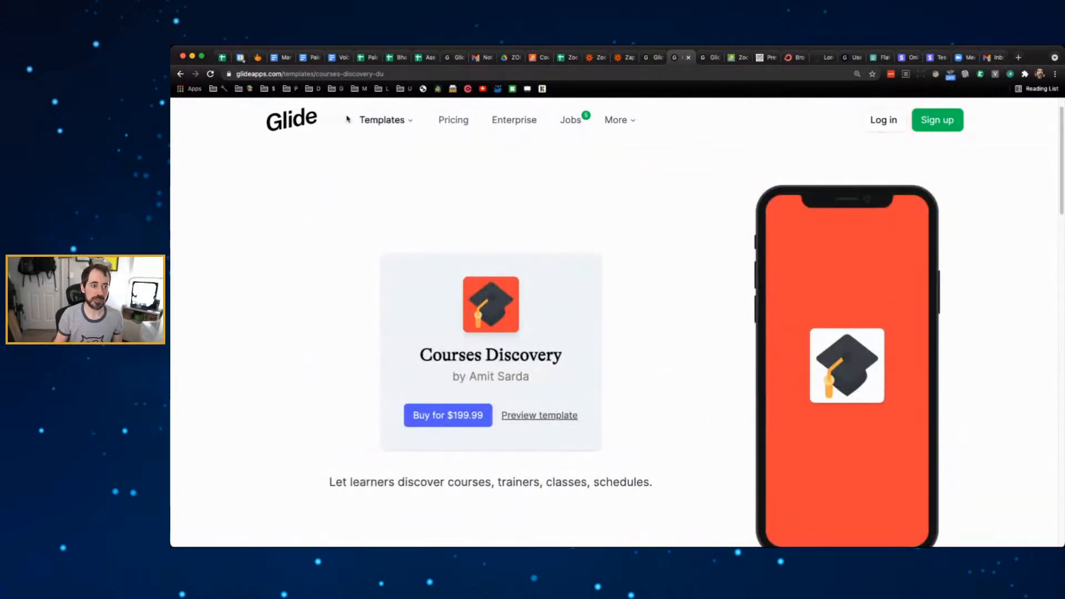
left_click(180, 73)
- Scroll to the top of the gallery, select the template search box, and switch to the other Glide tab
scroll(649, 228, "up", 4)
scroll(660, 235, "up", 3)
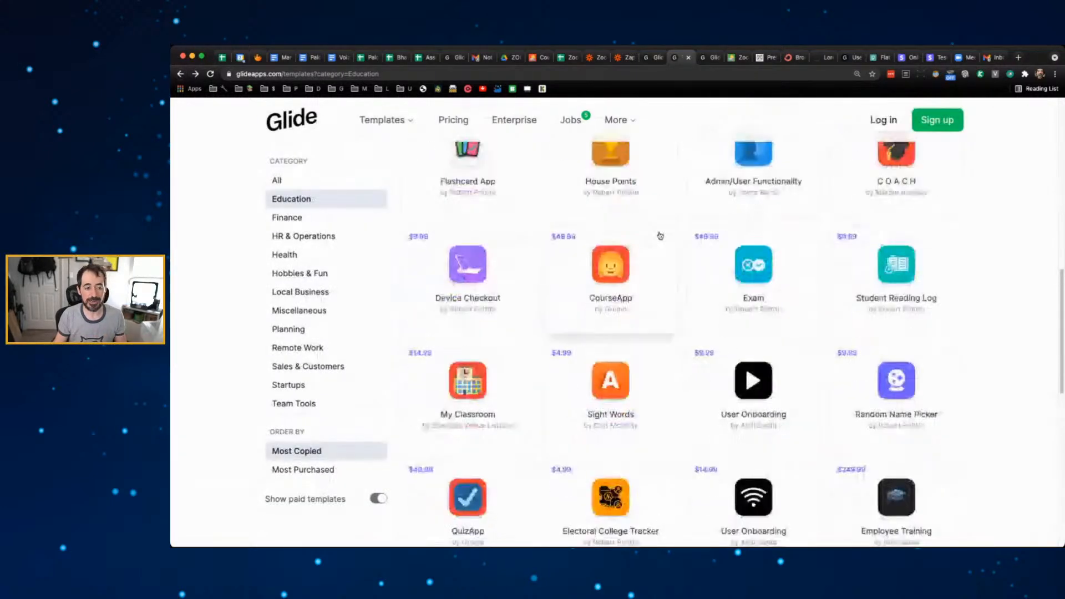
scroll(665, 250, "up", 1)
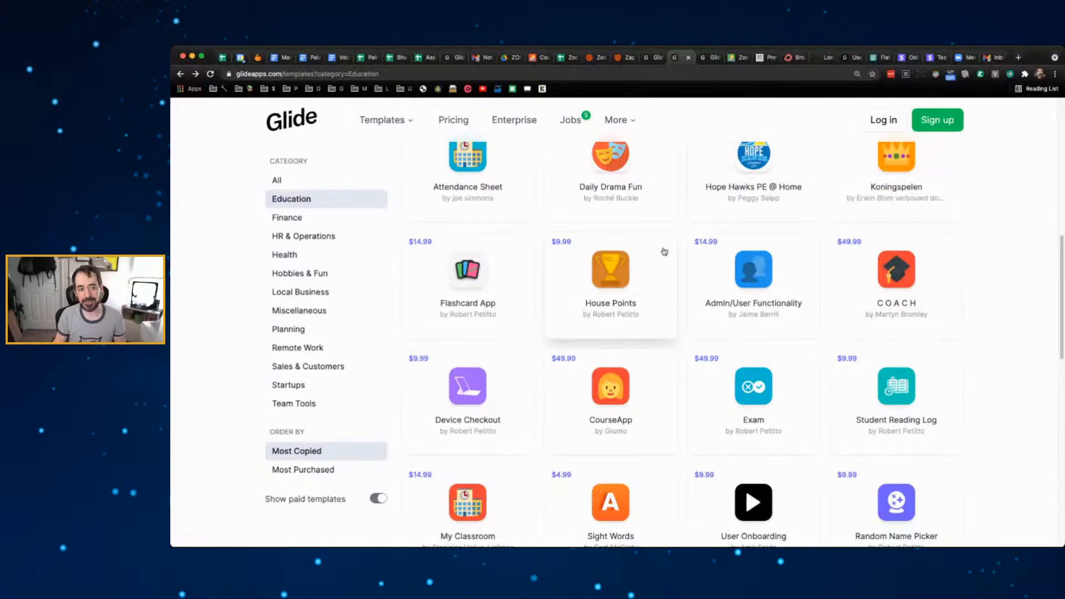
scroll(645, 268, "up", 3)
scroll(644, 269, "up", 5)
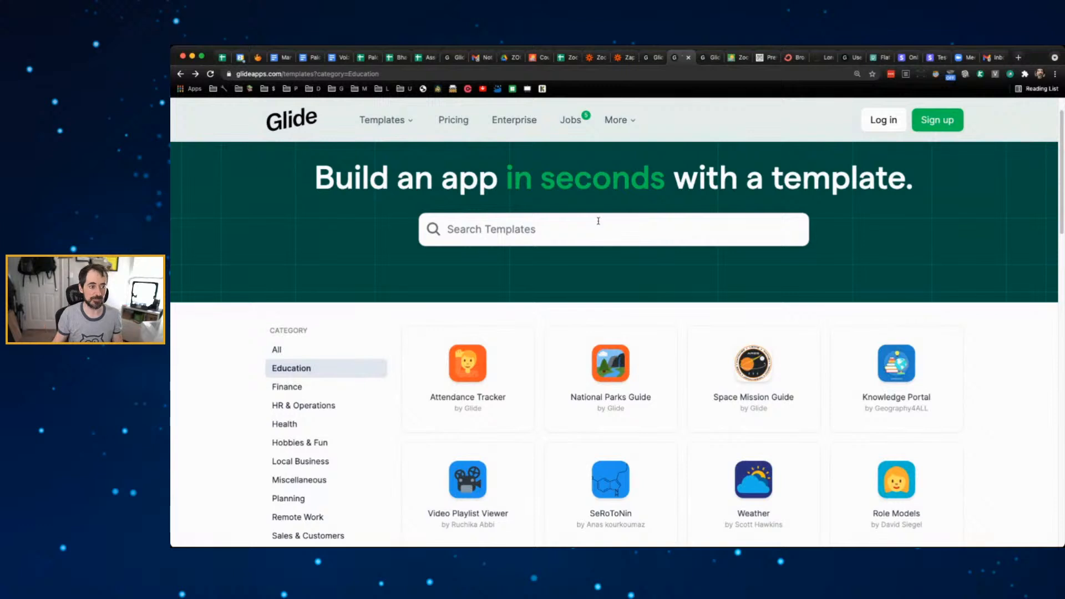
left_click(590, 232)
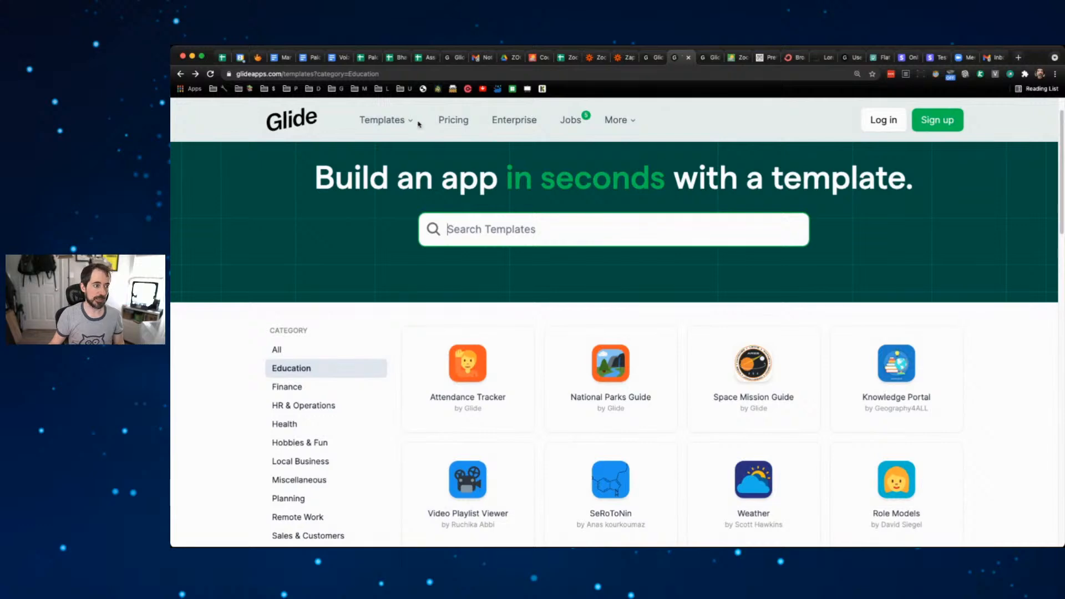
left_click(712, 59)
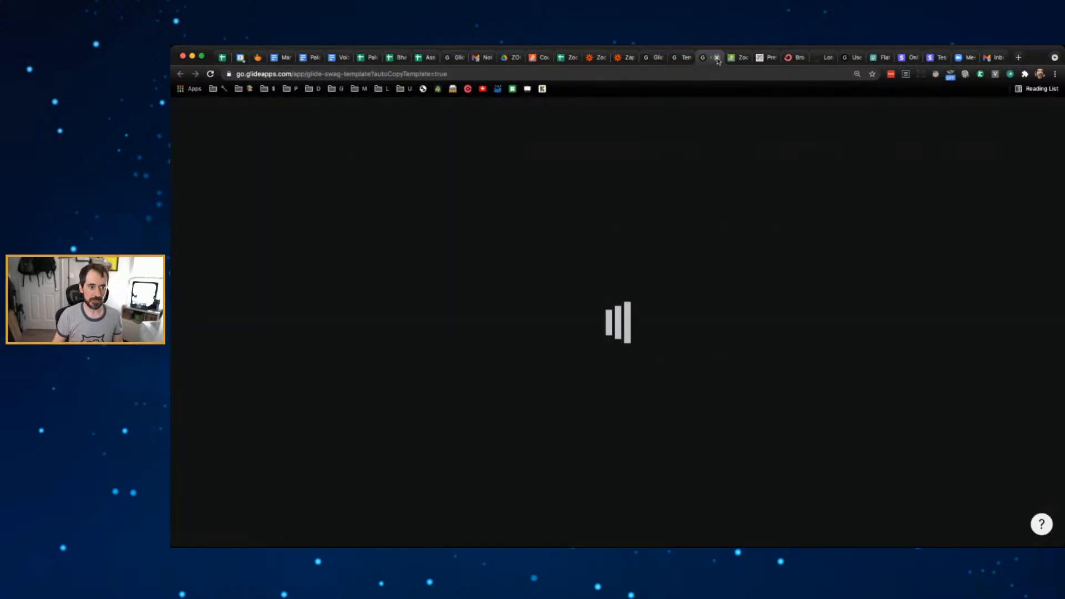
- Close the loading tab and open ZoomApp from My Apps by searching 'zoom'
left_click(717, 57)
left_click(649, 58)
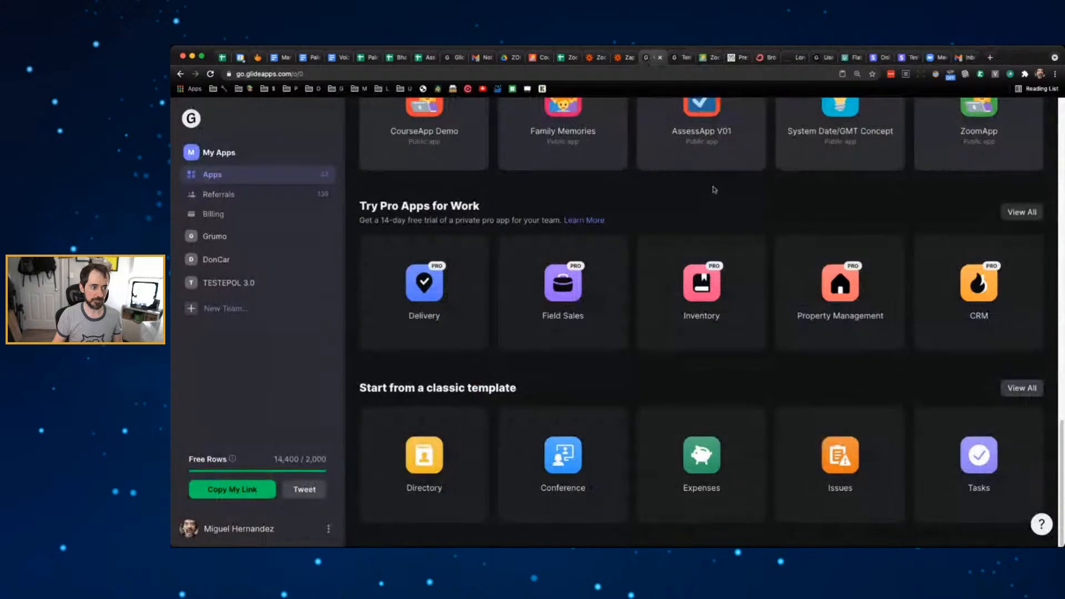
scroll(713, 191, "up", 20)
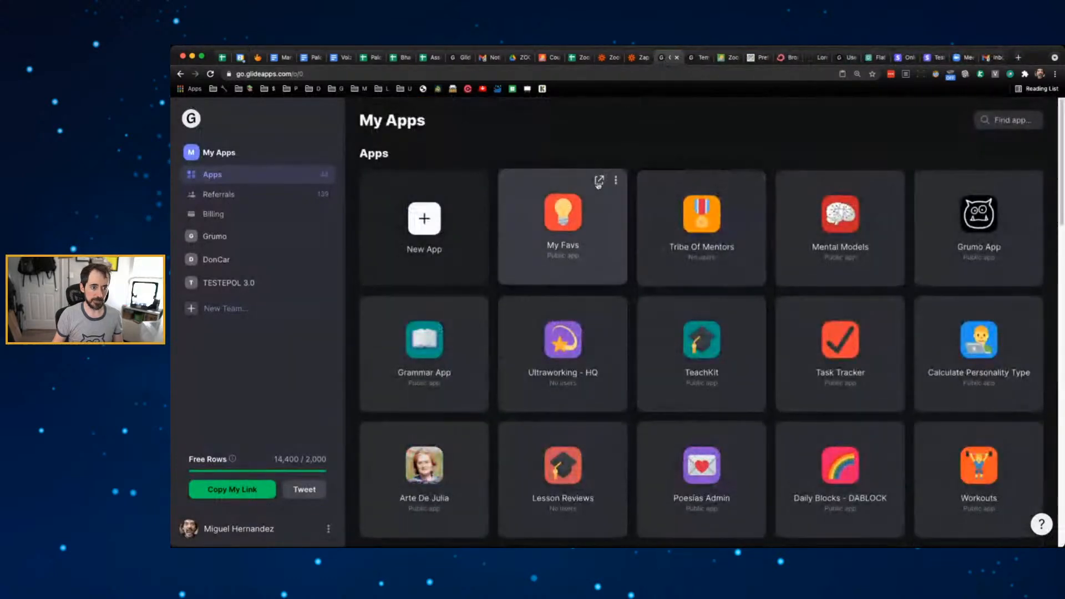
left_click(1000, 118)
type("zoom")
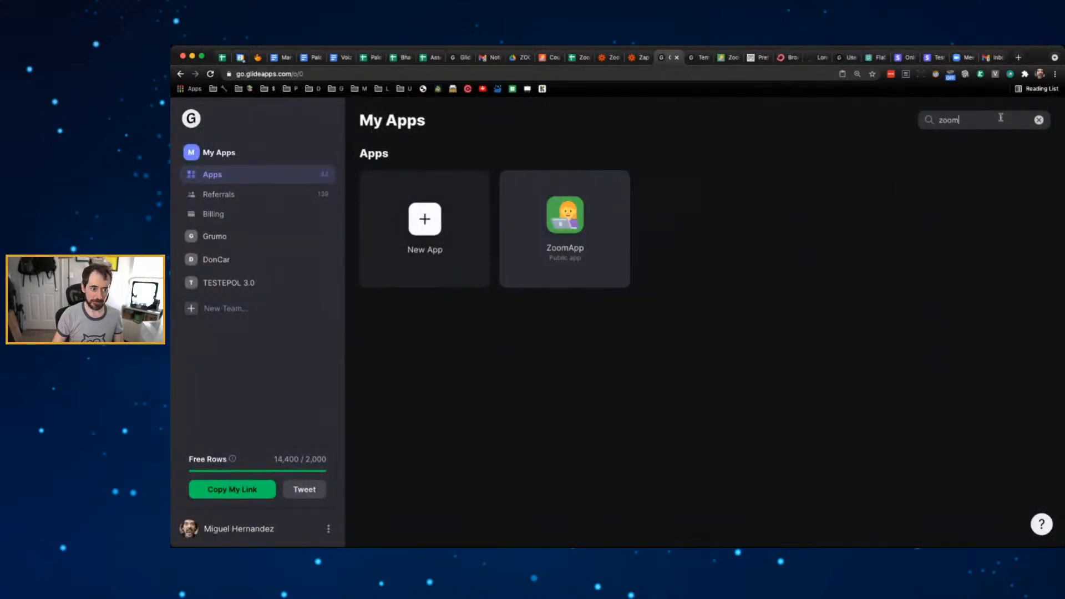
left_click(621, 230)
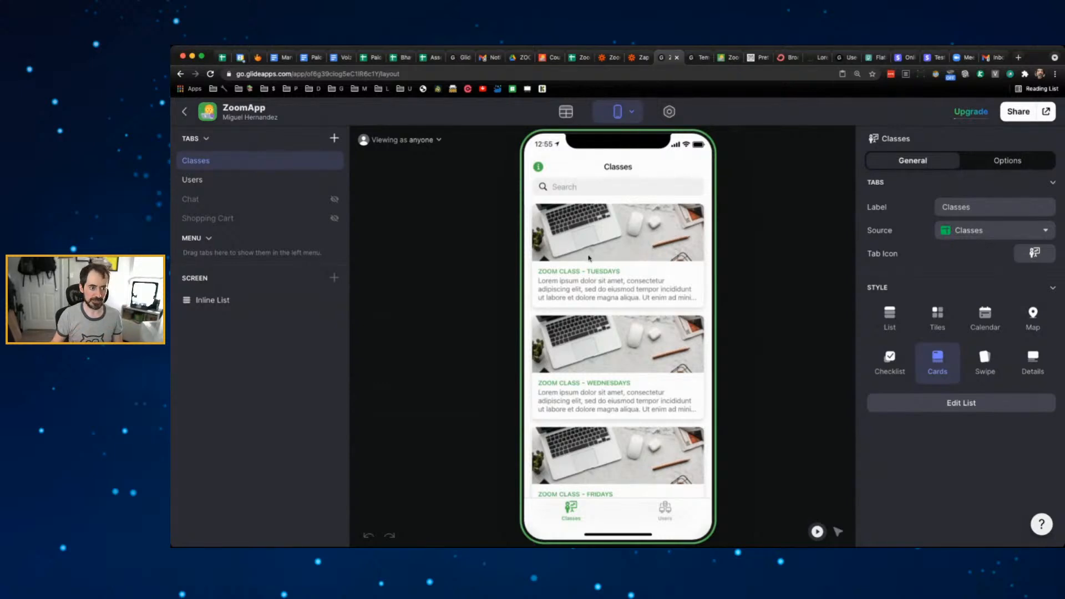
- Show the Price column as the details line on the Classes inline list cards
left_click(226, 311)
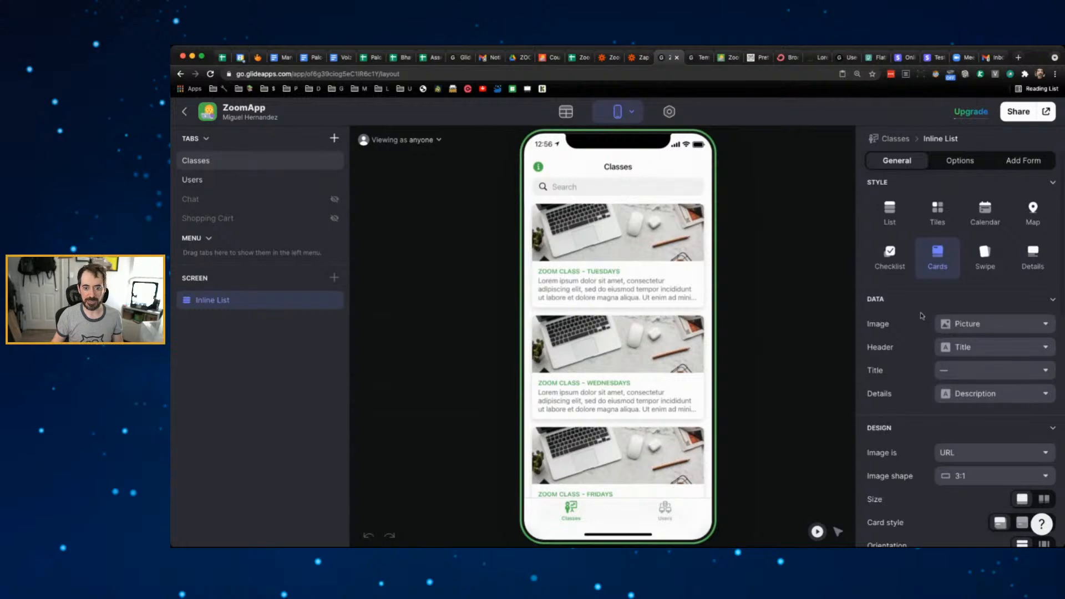
left_click(1045, 393)
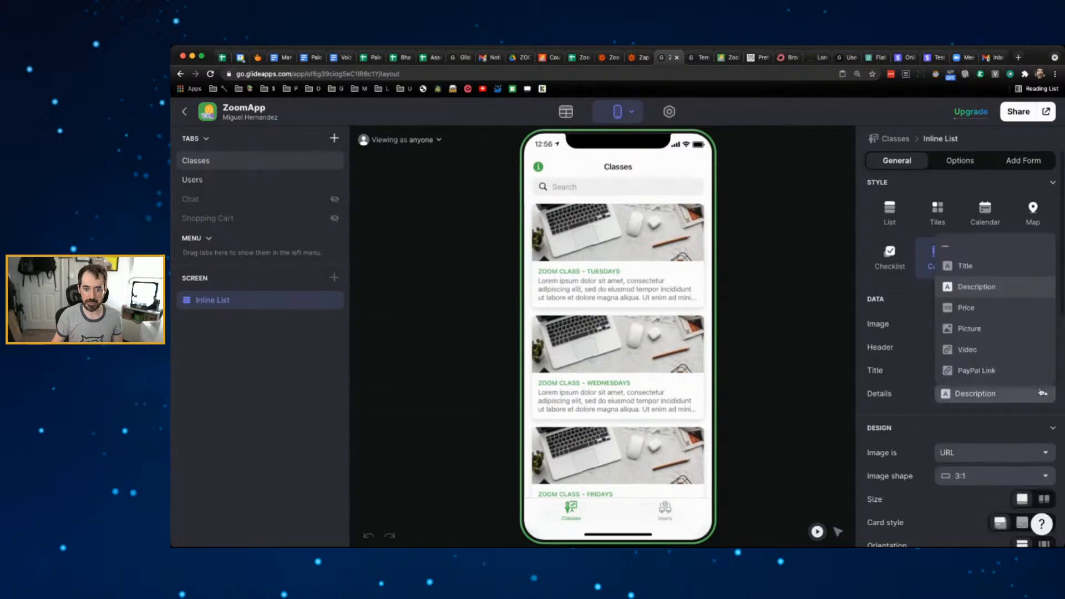
left_click(971, 308)
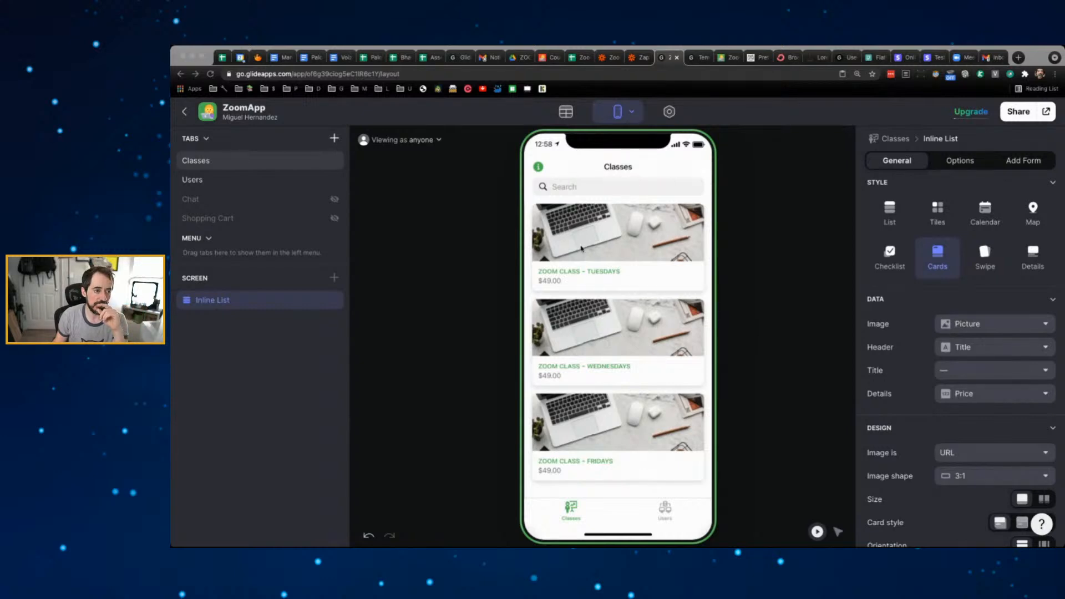
- Glance at ZoomApp's info screen and Users tab, then open QuizApp V10 from My Apps
left_click(538, 166)
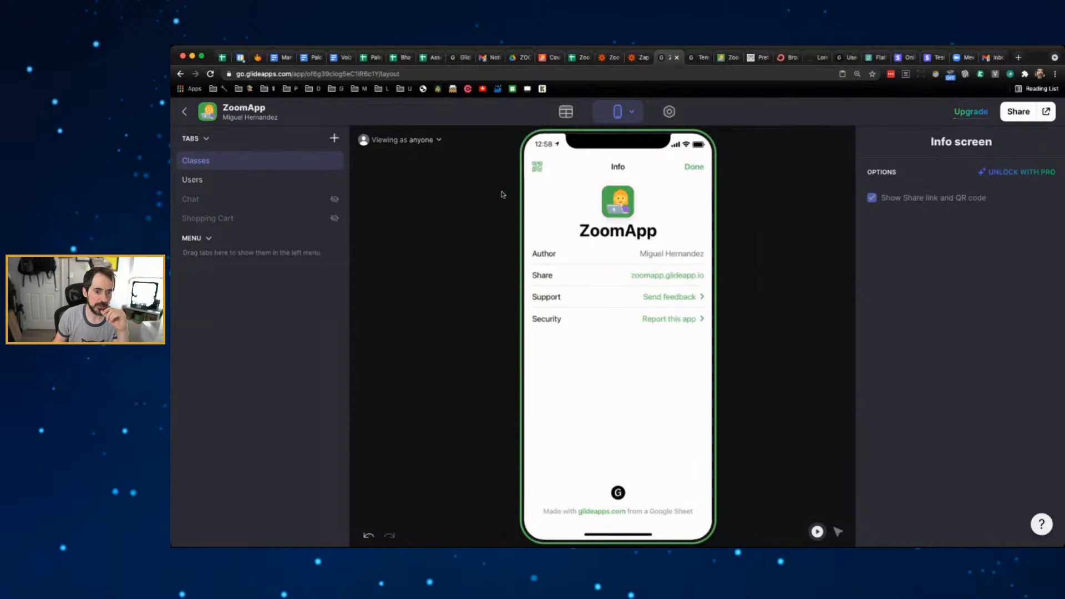
left_click(244, 176)
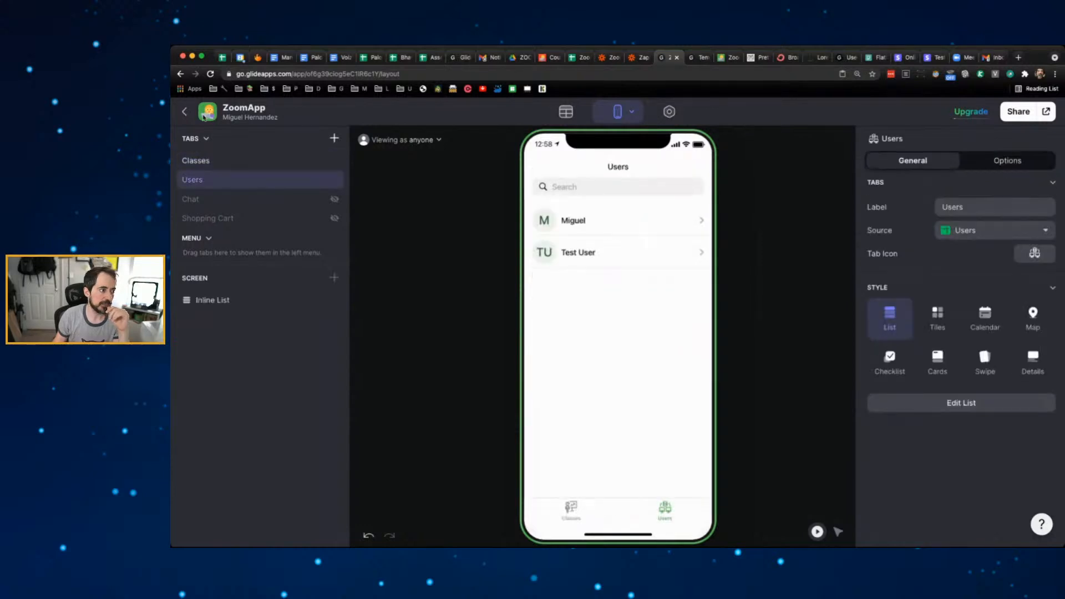
left_click(189, 111)
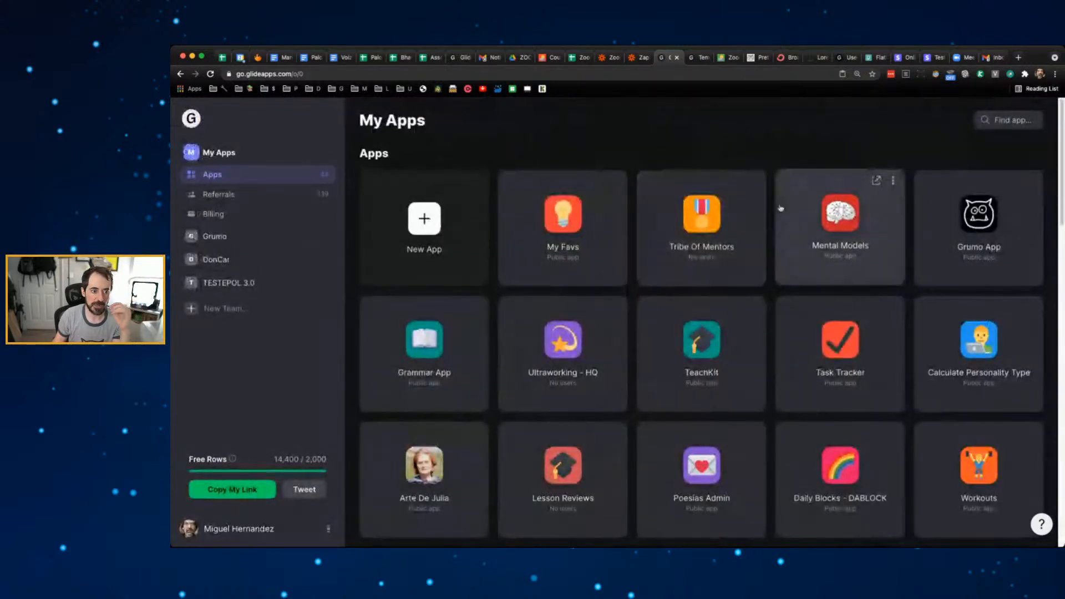
scroll(775, 224, "down", 15)
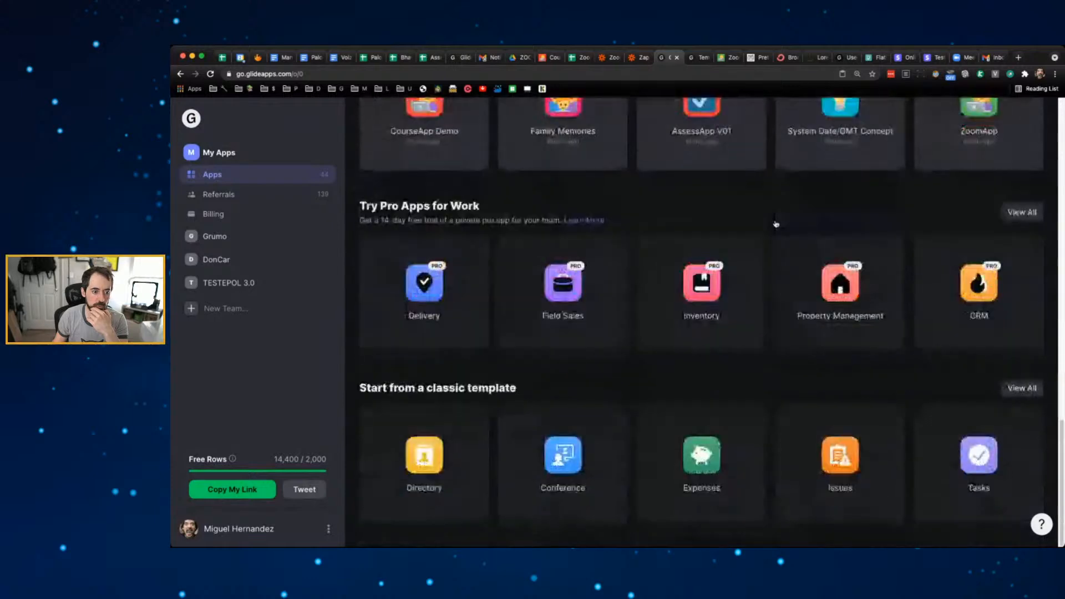
scroll(774, 222, "up", 5)
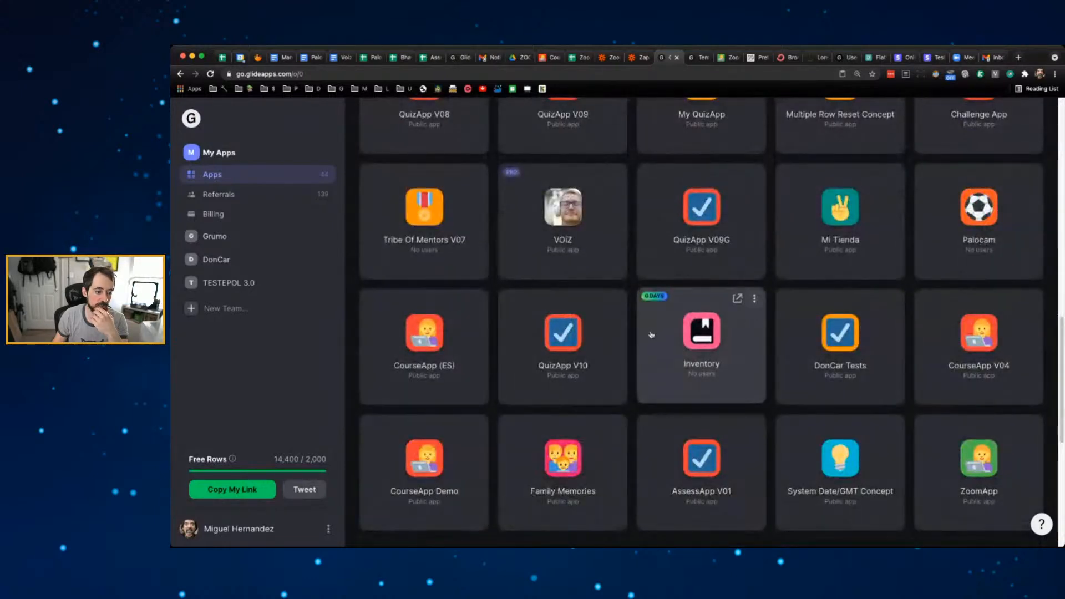
left_click(616, 308)
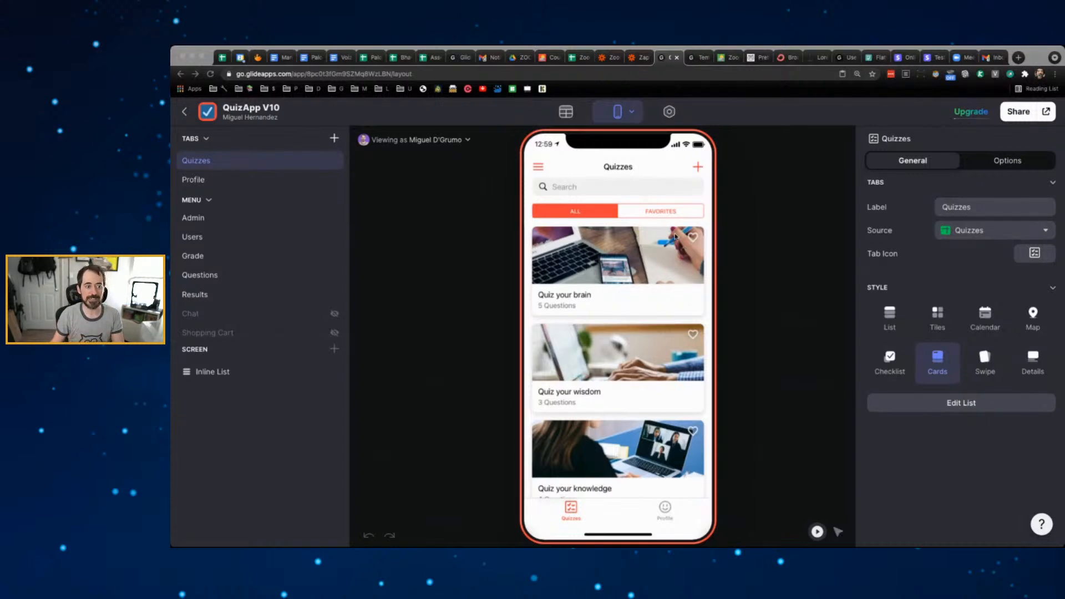
- Preview the Quiz your brain details and the Admin screen from the side menu
left_click(658, 270)
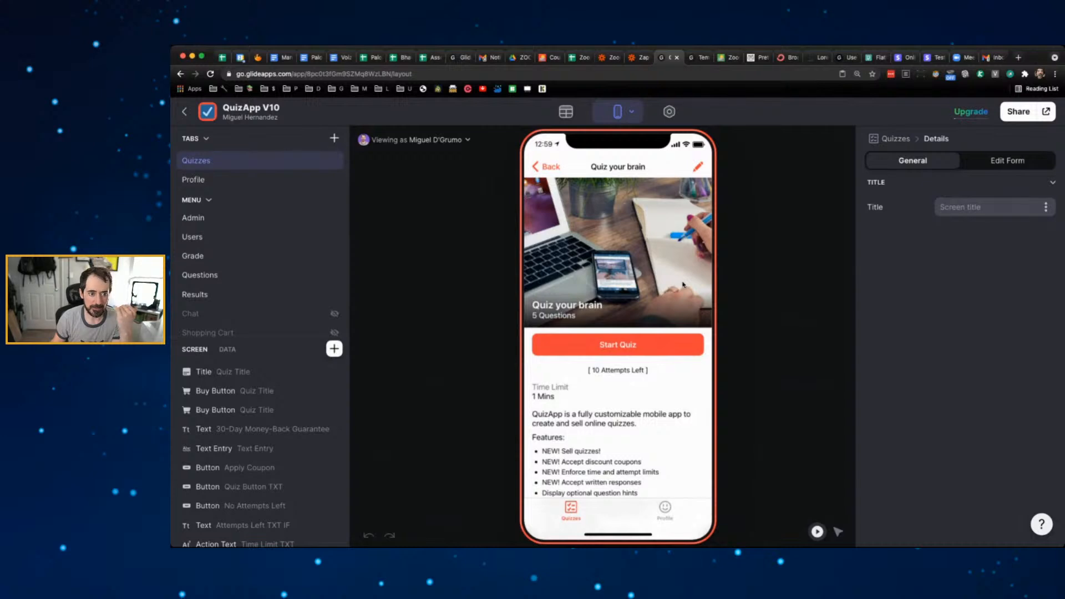
scroll(612, 263, "down", 3)
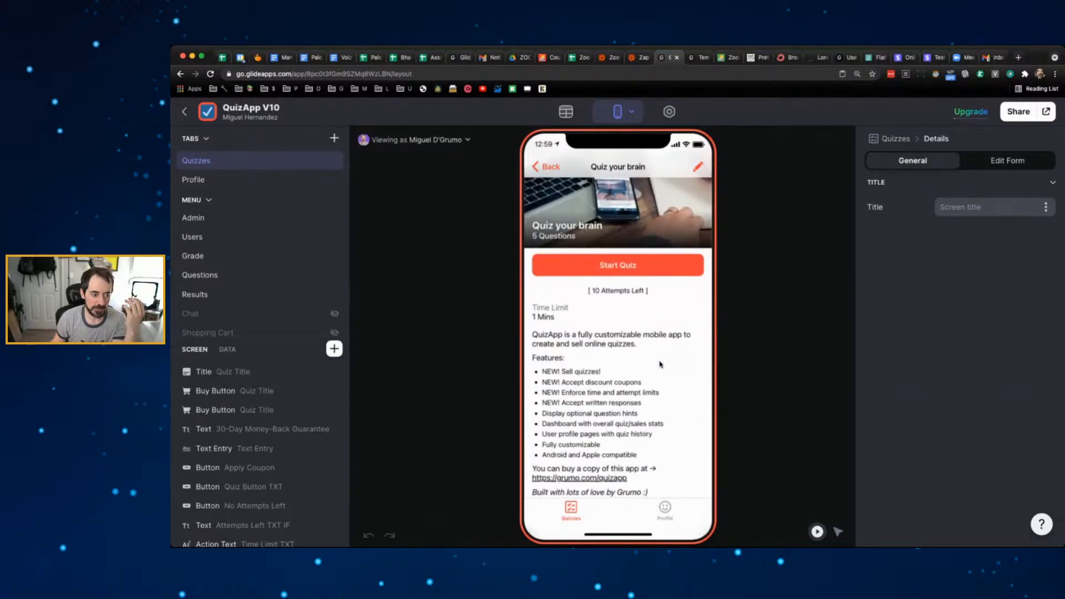
scroll(622, 305, "up", 3)
left_click(545, 170)
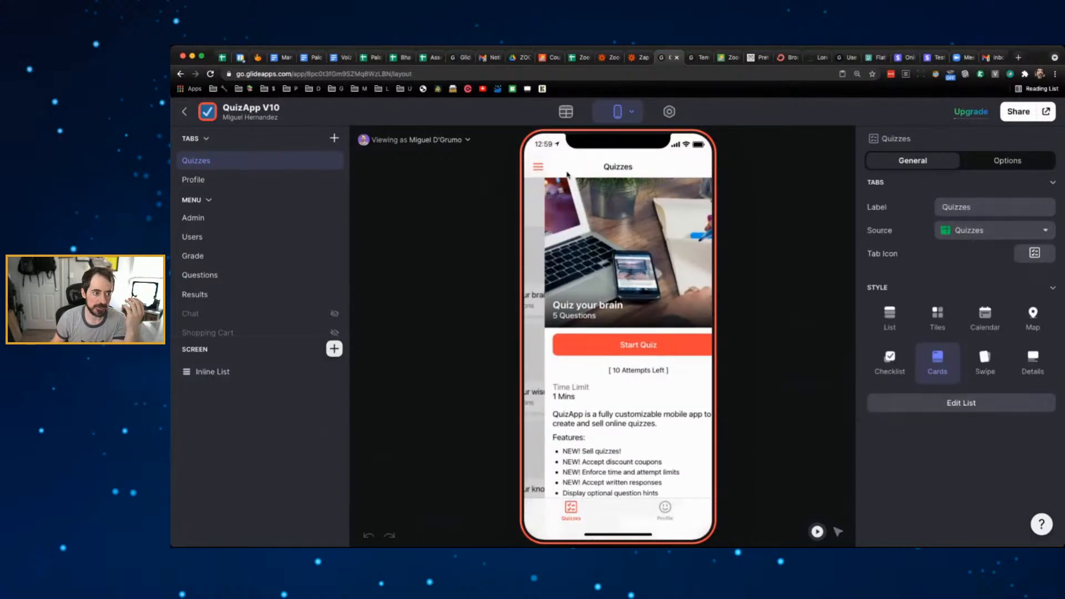
left_click(538, 166)
left_click(593, 257)
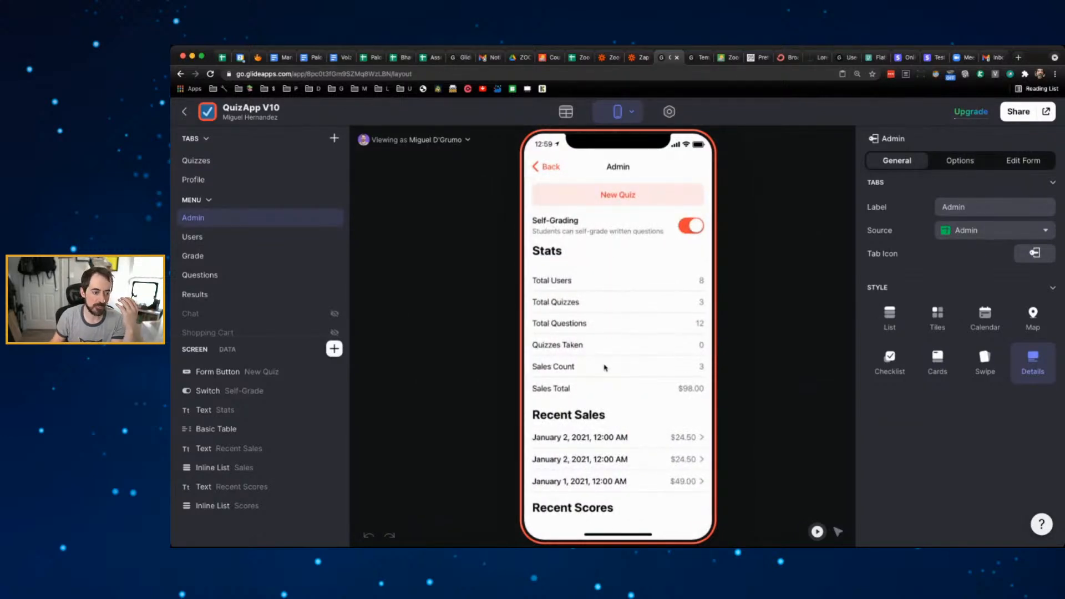
left_click(547, 167)
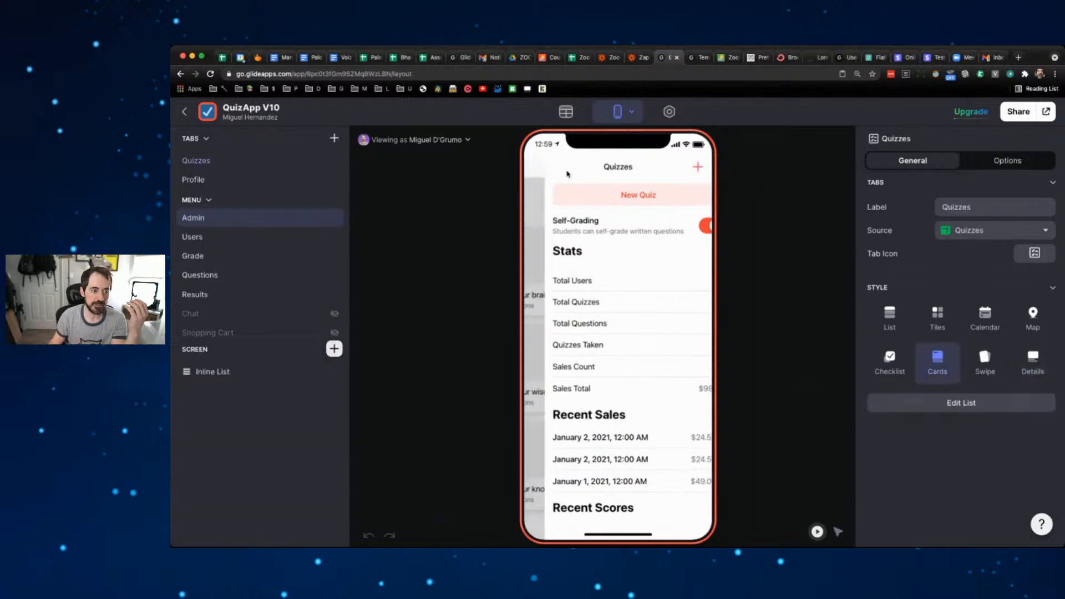
- Take the Quiz your brain quiz, answering 42, Pizza, 3, Madrid and Yes
left_click(561, 280)
left_click(693, 342)
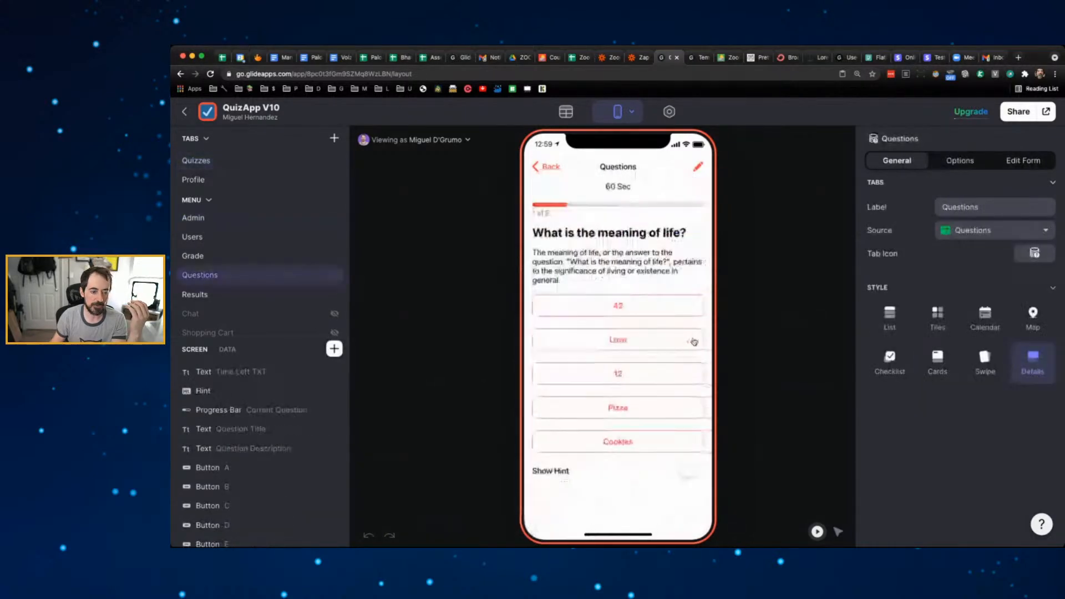
left_click(641, 336)
left_click(641, 337)
left_click(657, 313)
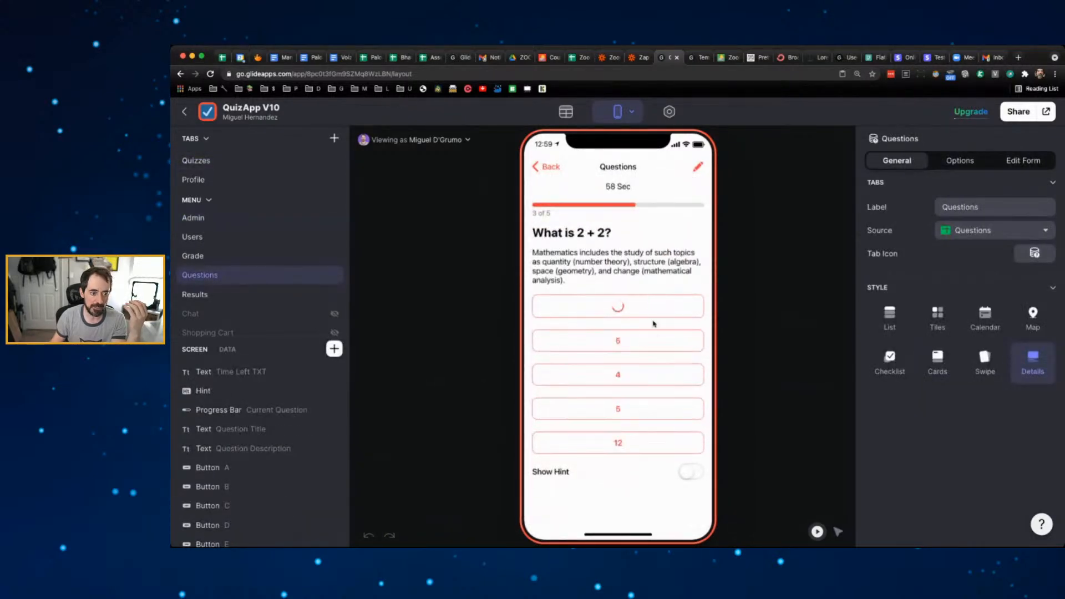
left_click(640, 341)
left_click(624, 287)
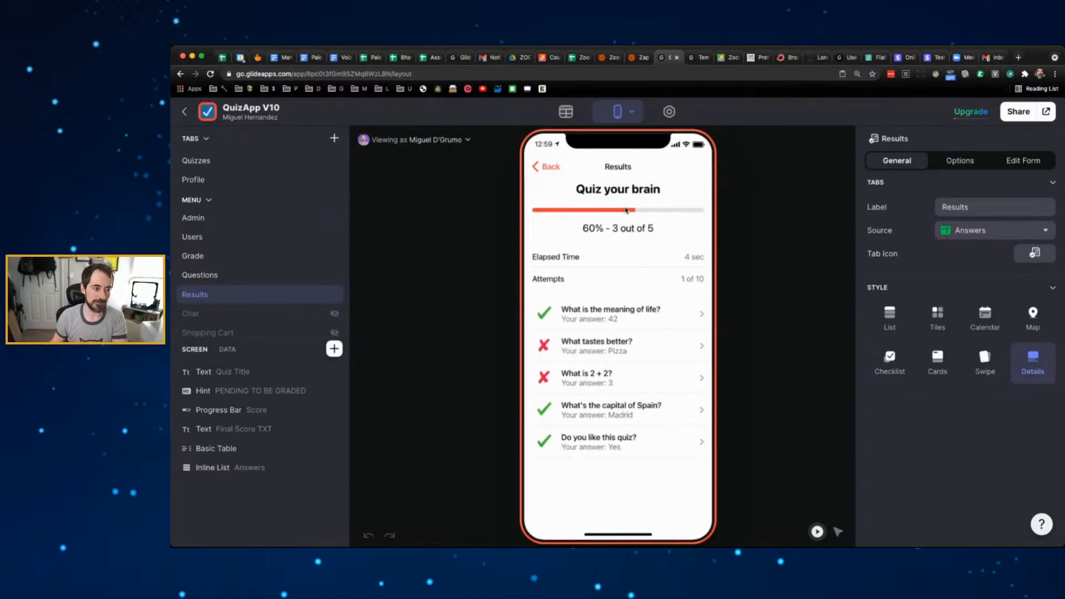
- Leave the quiz results, return to the Quizzes list and reopen Quiz your brain
left_click(551, 167)
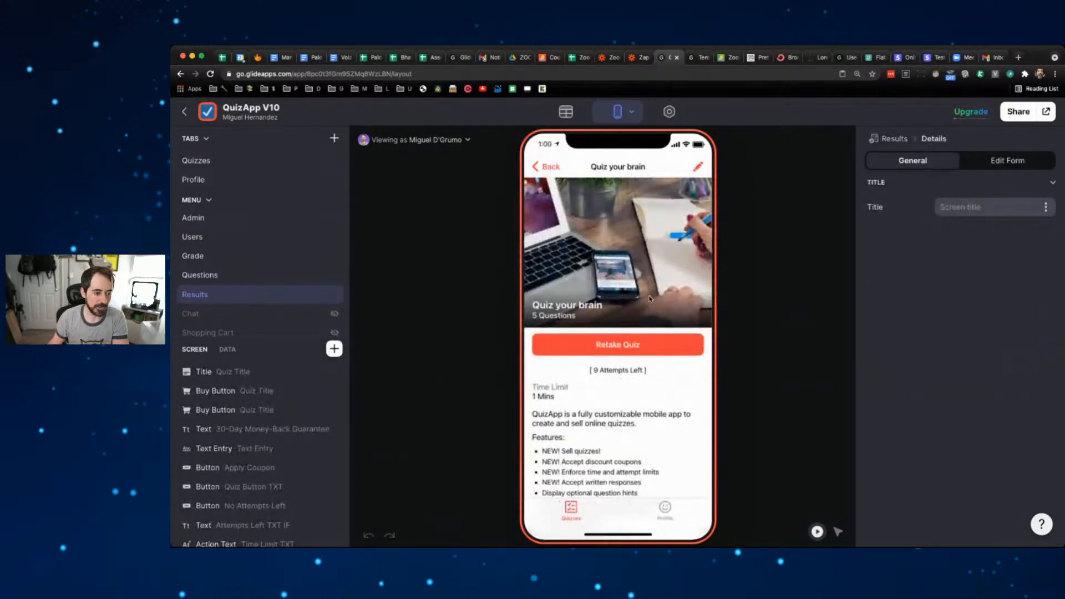
scroll(651, 298, "down", 3)
scroll(690, 276, "up", 3)
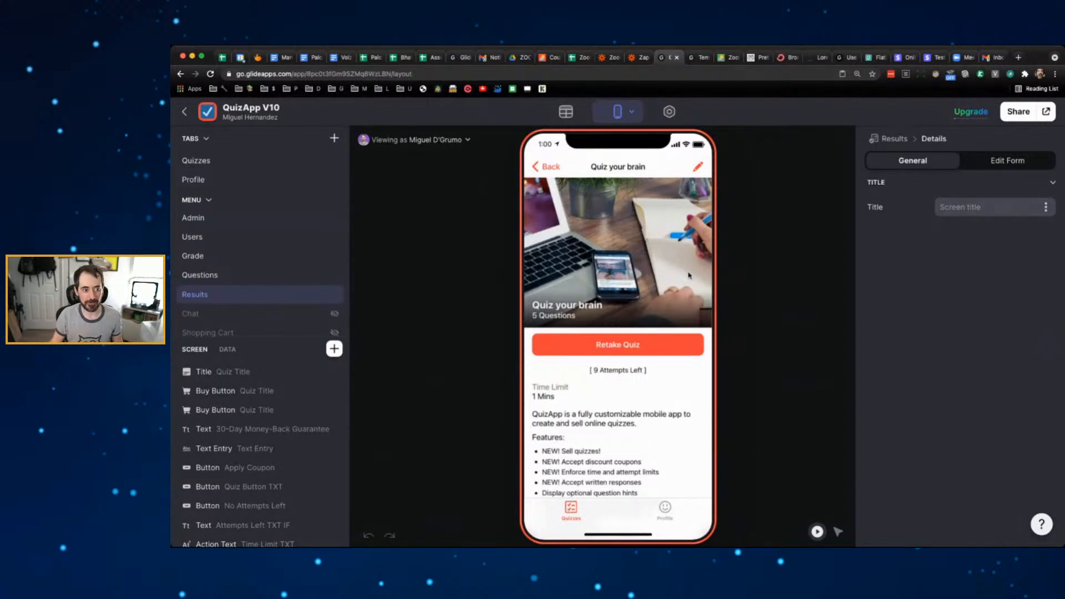
left_click(552, 176)
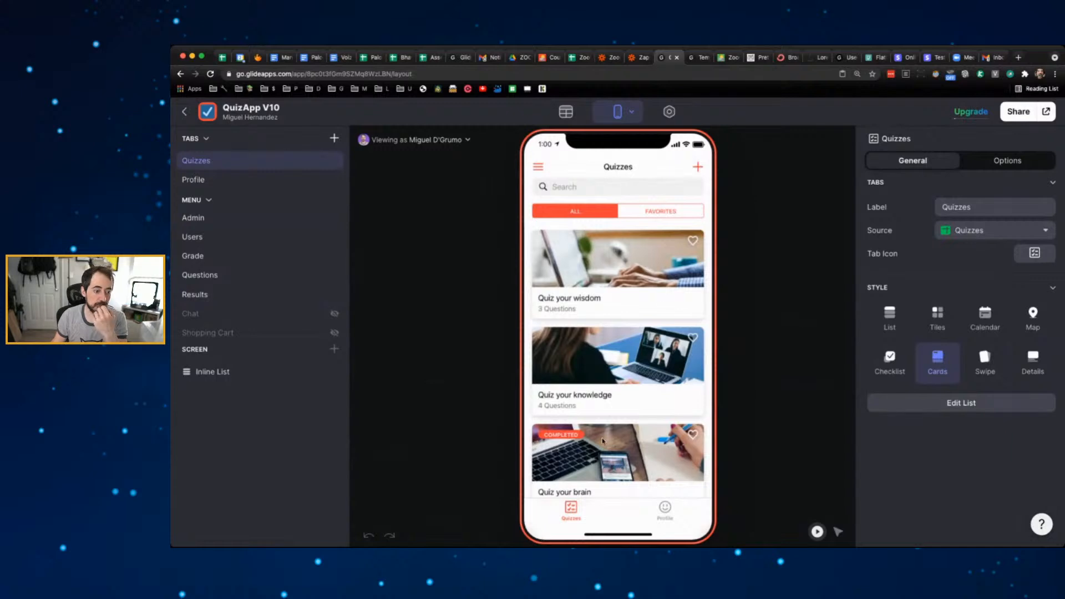
left_click(605, 441)
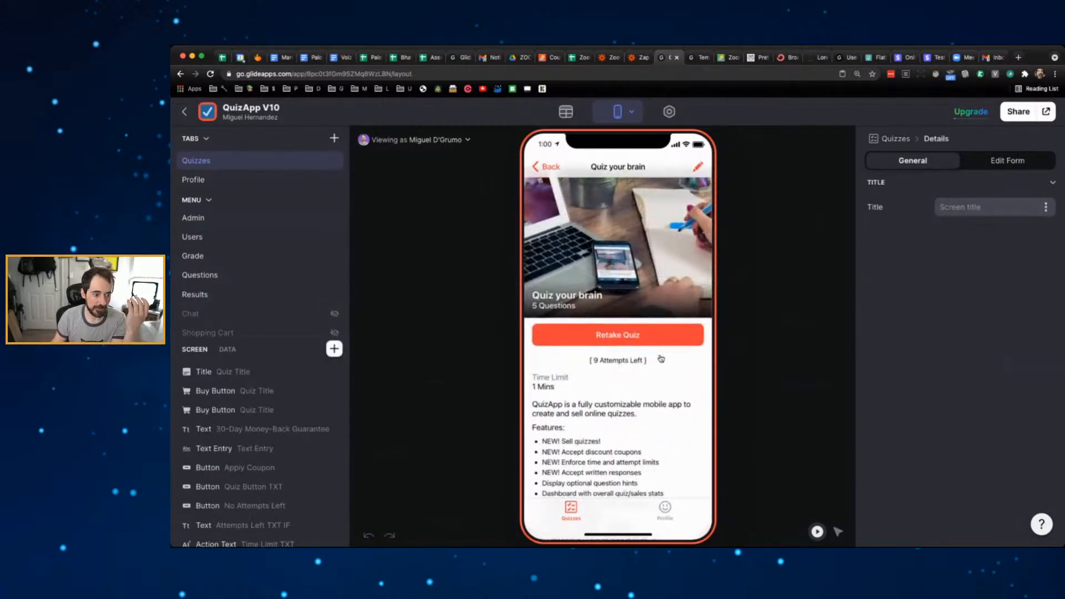
- View the Quiz your brain score results from the Profile tab and return to Profile
left_click(665, 507)
scroll(630, 405, "down", 2)
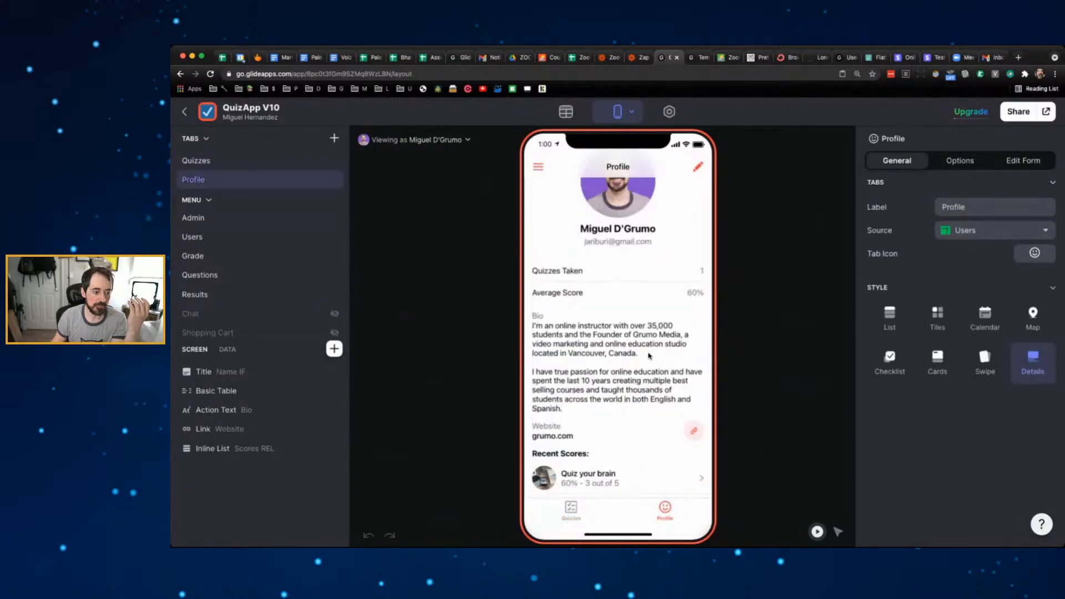
left_click(588, 480)
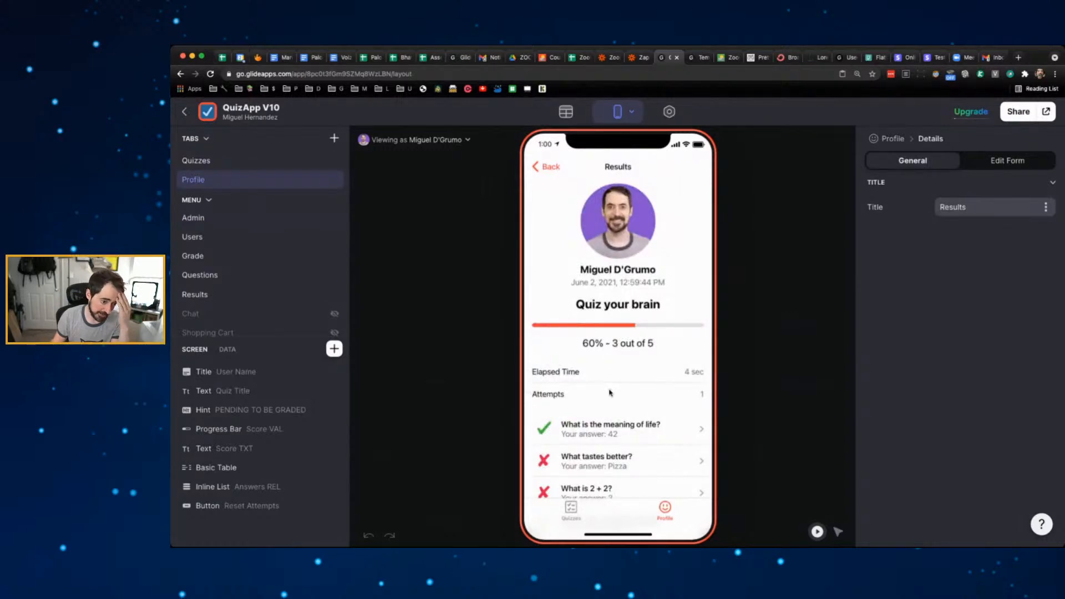
scroll(610, 394, "down", 2)
scroll(610, 393, "down", 2)
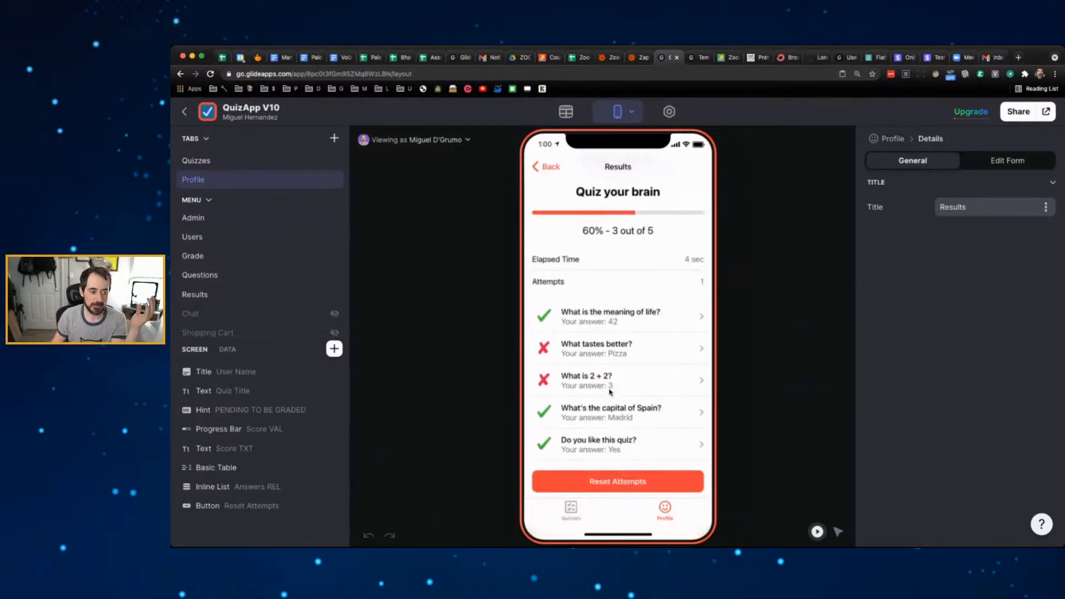
scroll(644, 377, "up", 3)
scroll(650, 379, "down", 3)
scroll(651, 379, "up", 4)
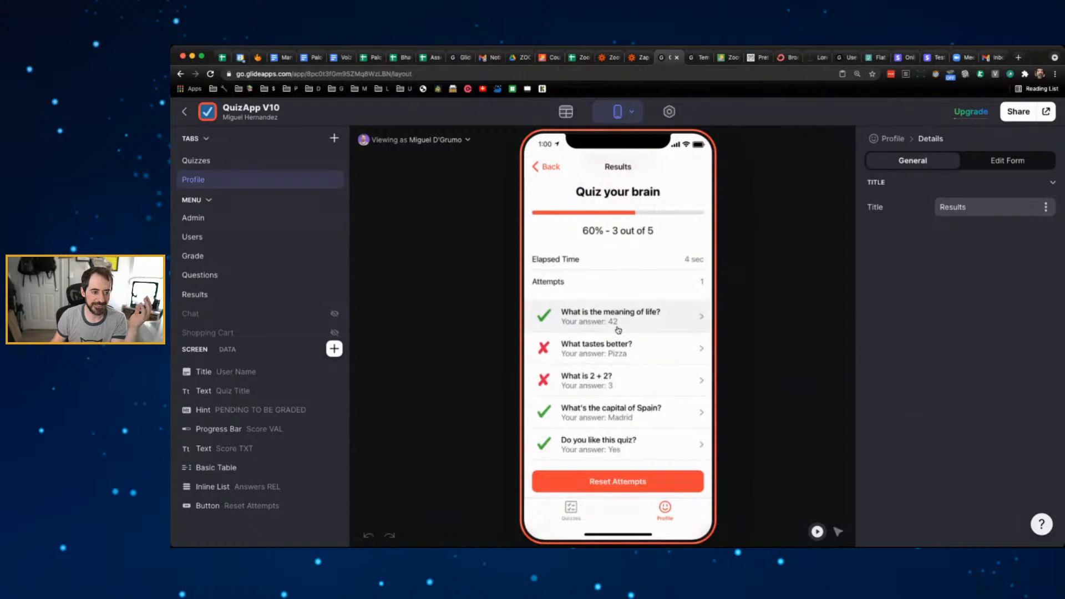
left_click(549, 166)
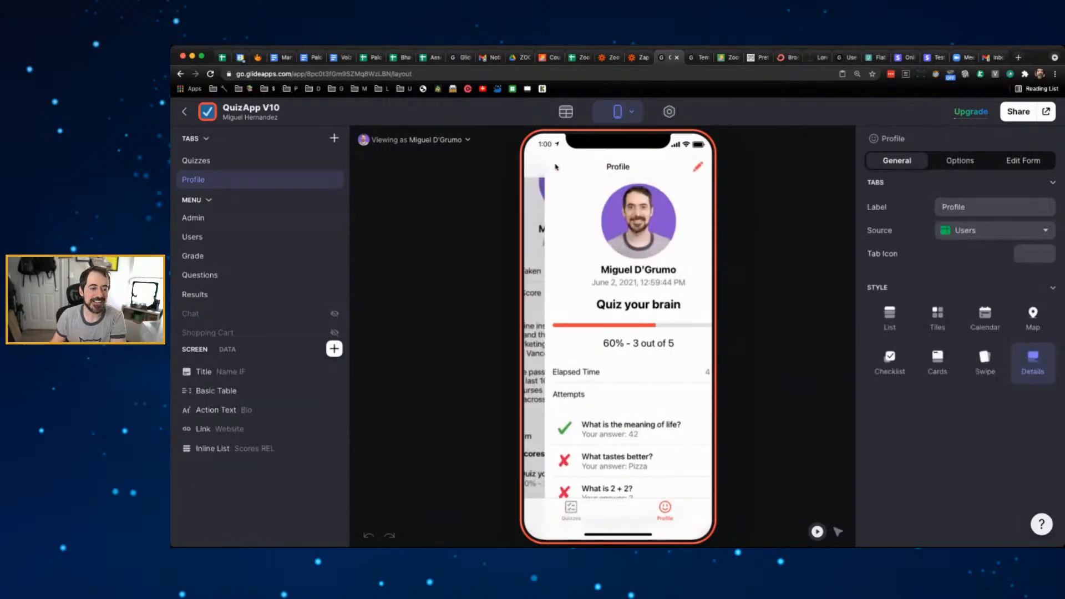
- Open the signed-in user's profile details from the side menu
left_click(541, 168)
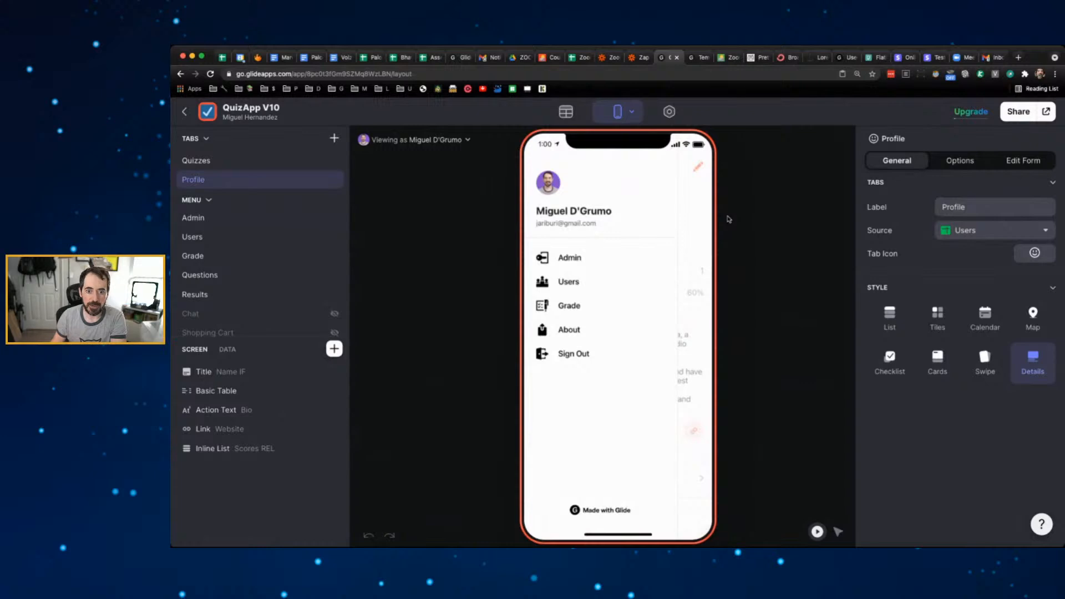
left_click(589, 222)
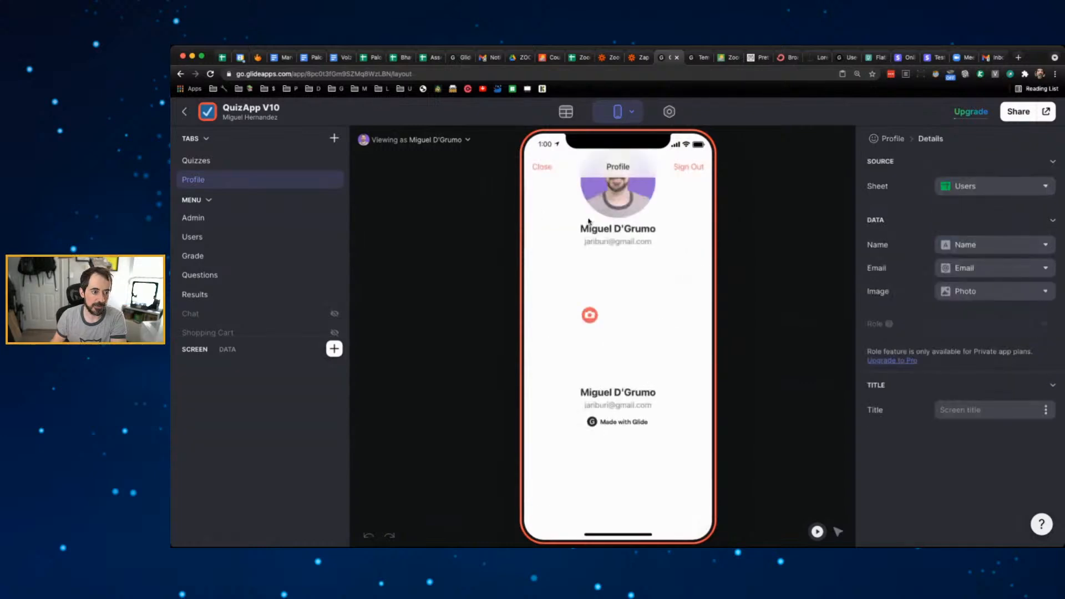
left_click(542, 167)
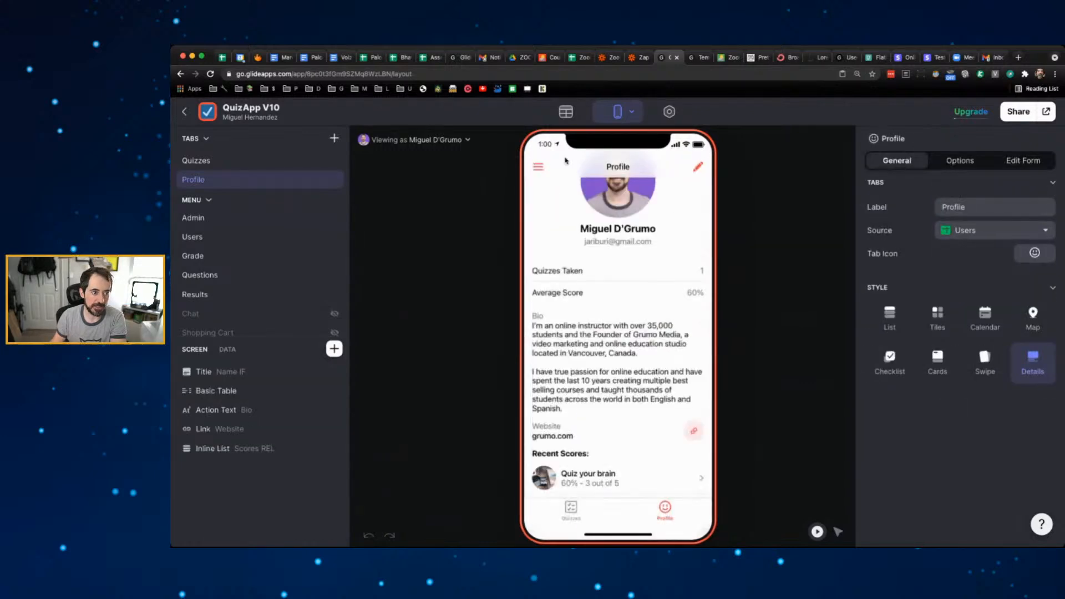
left_click(544, 170)
left_click(567, 205)
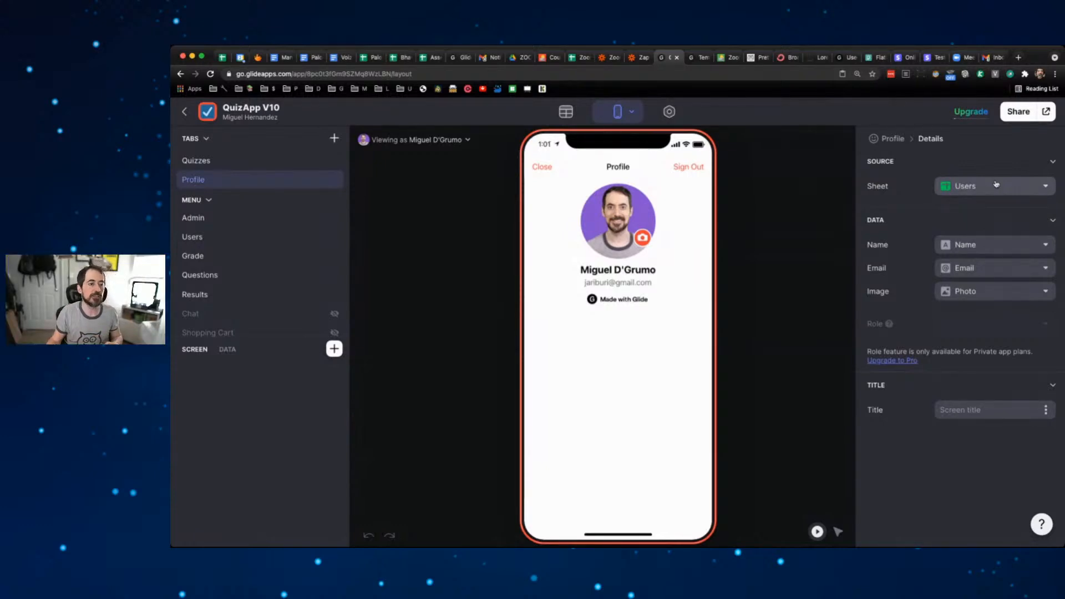
- Go back to all apps and open ZoomApp, showing its $49.00 Classes cards
left_click(185, 112)
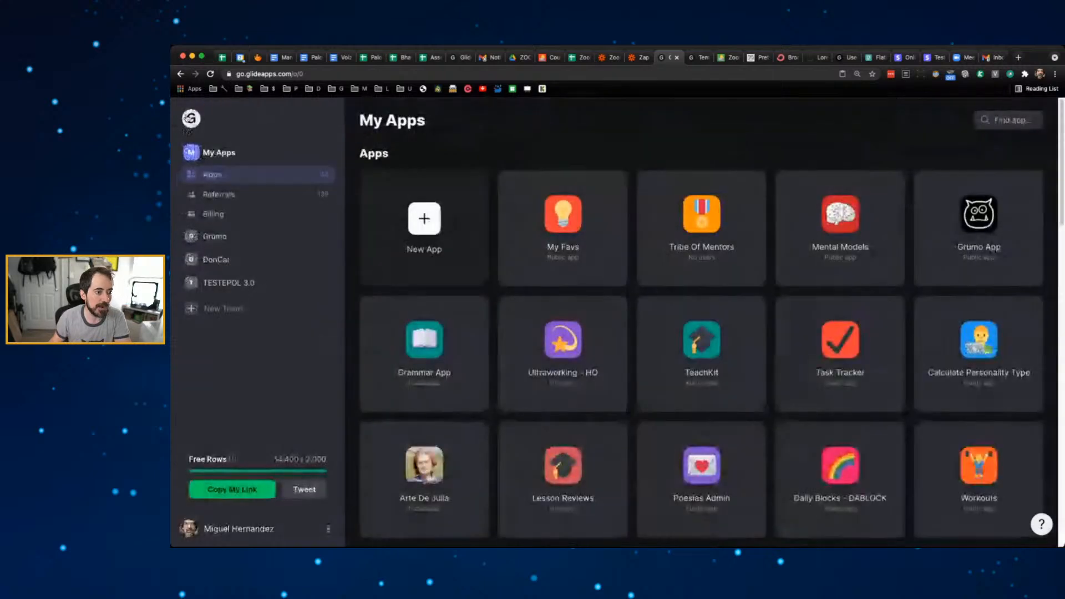
scroll(699, 322, "down", 15)
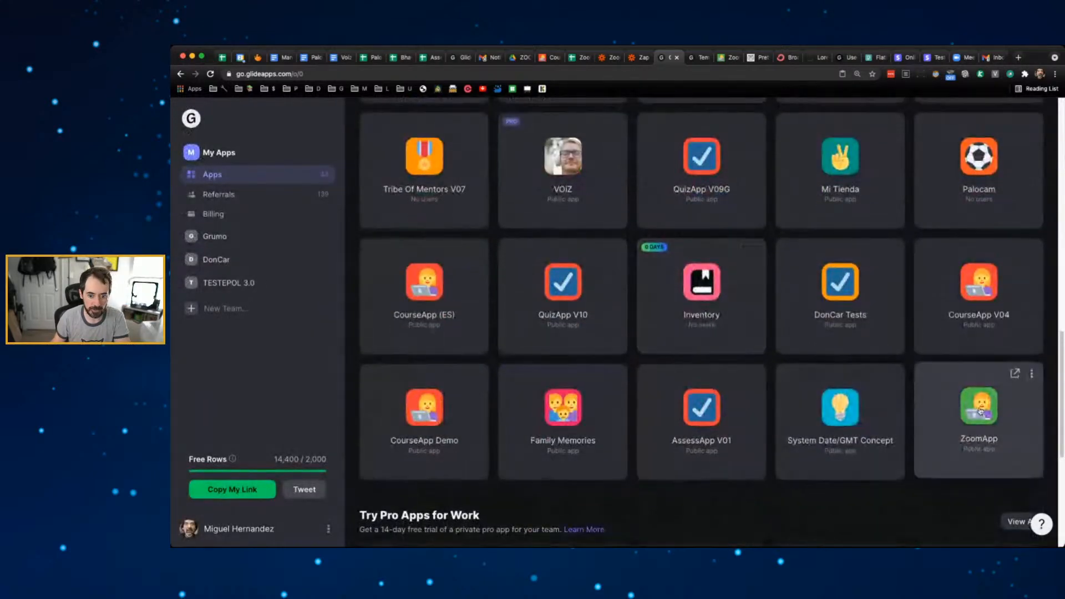
left_click(980, 411)
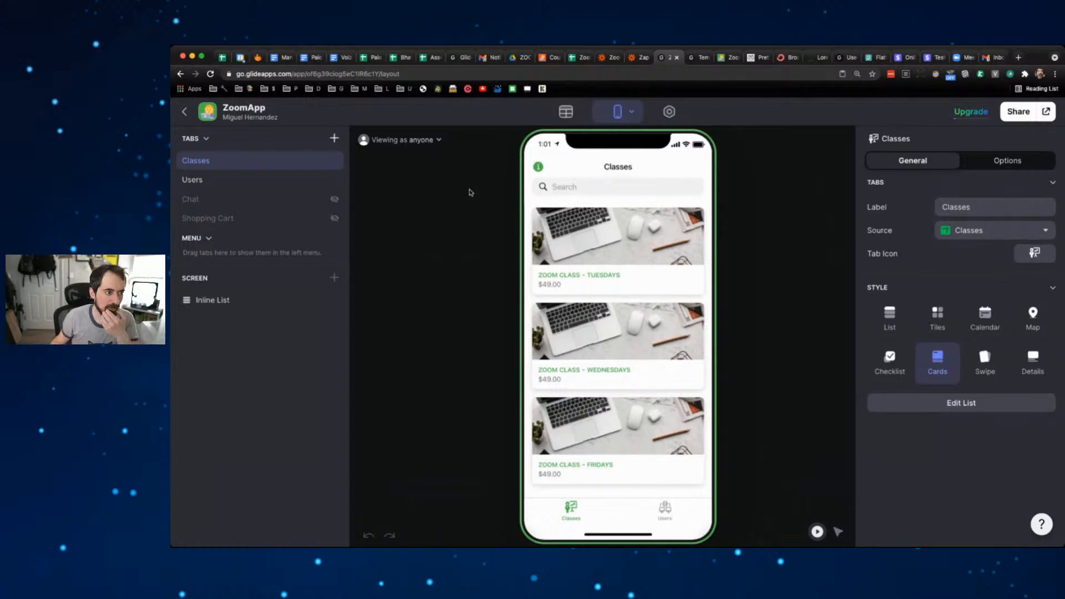
- Check the app's info screen, then open ZoomApp's Settings to the Appearance page
left_click(538, 166)
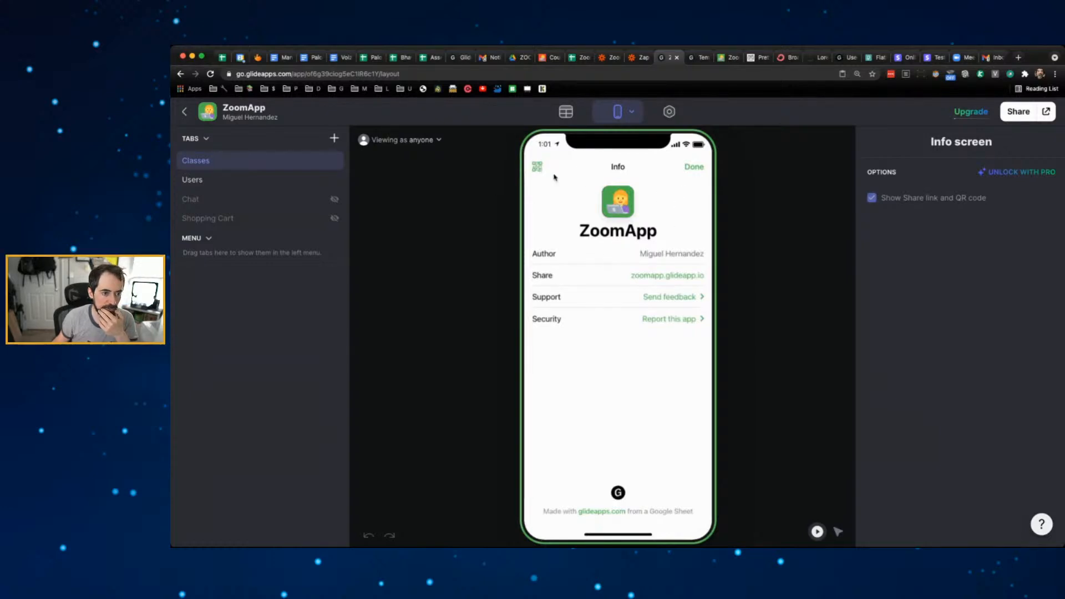
left_click(694, 168)
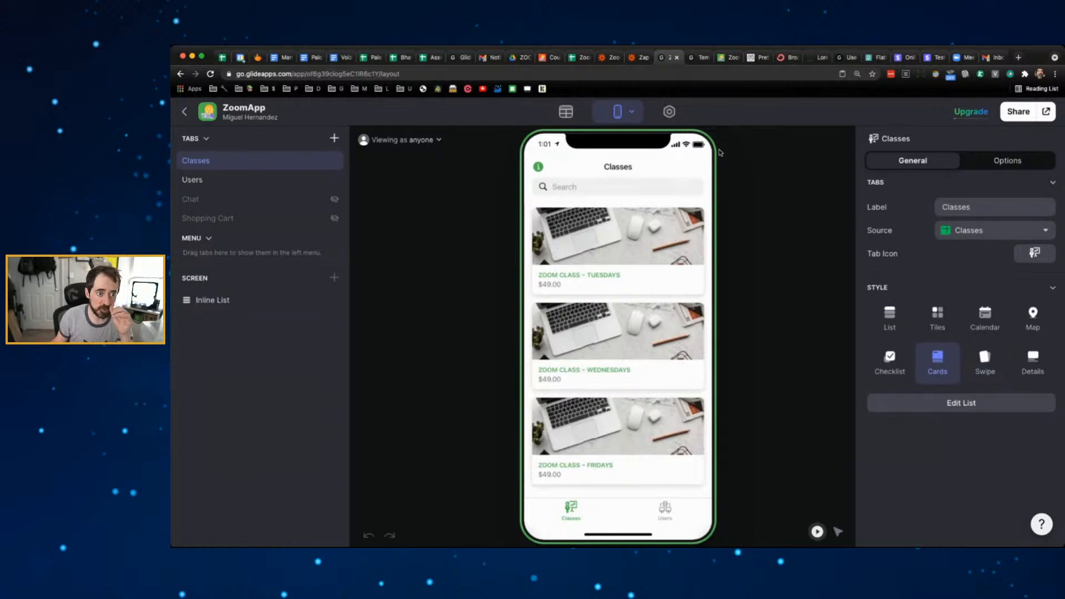
left_click(670, 119)
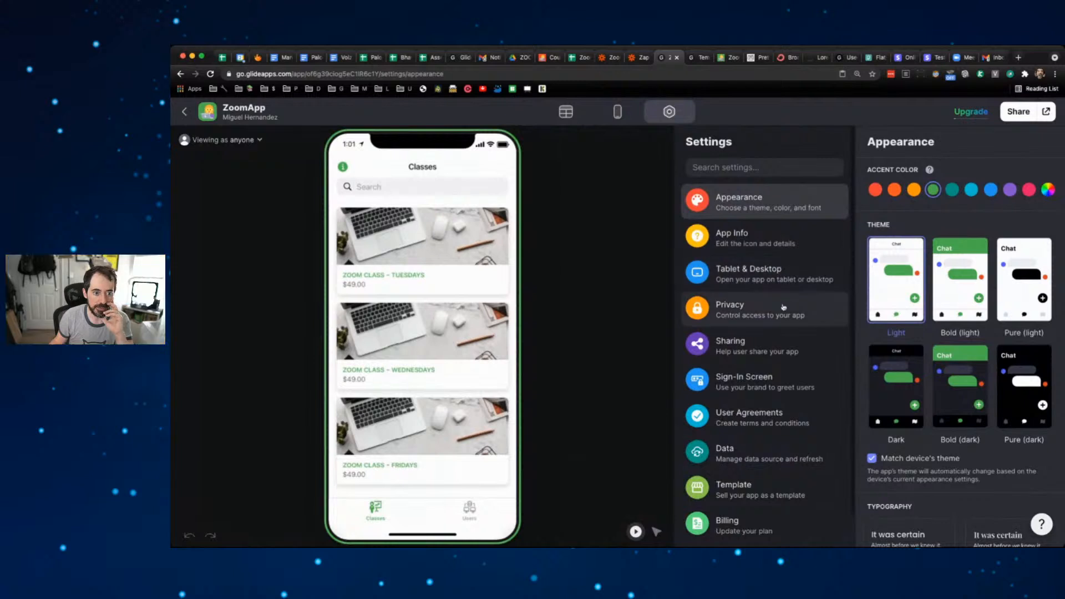
- Set ZoomApp's Privacy to 'Public with email' and return to the Layout editor
left_click(782, 310)
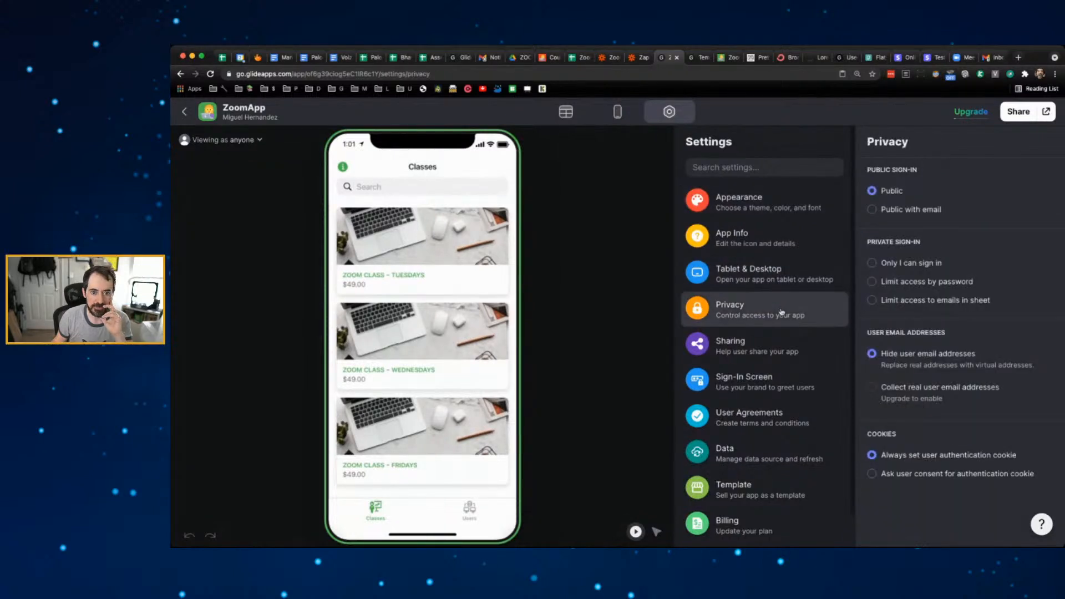
left_click(892, 210)
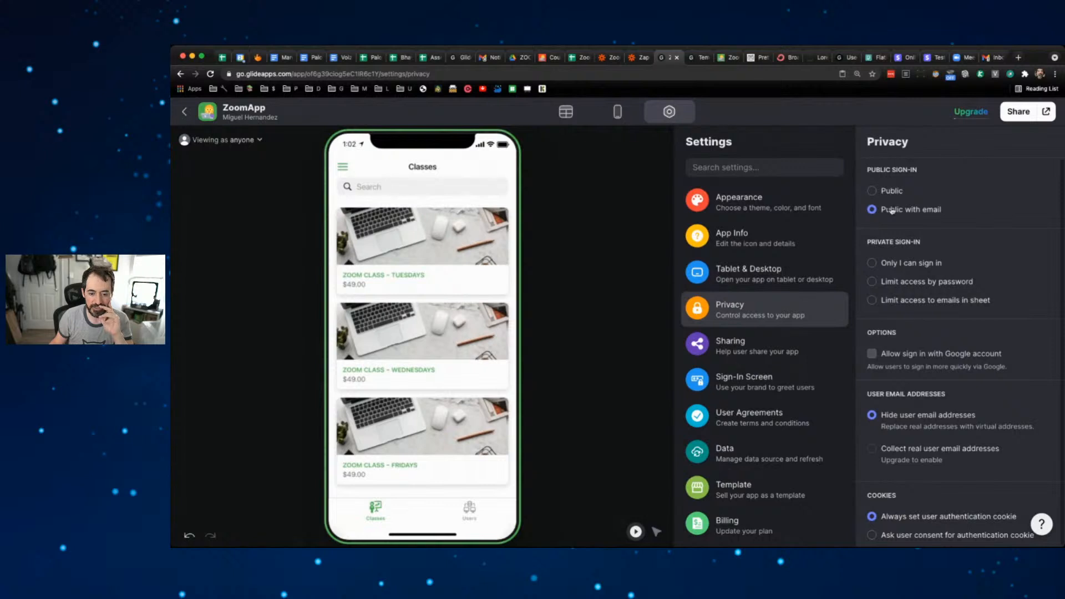
scroll(1001, 294, "down", 1)
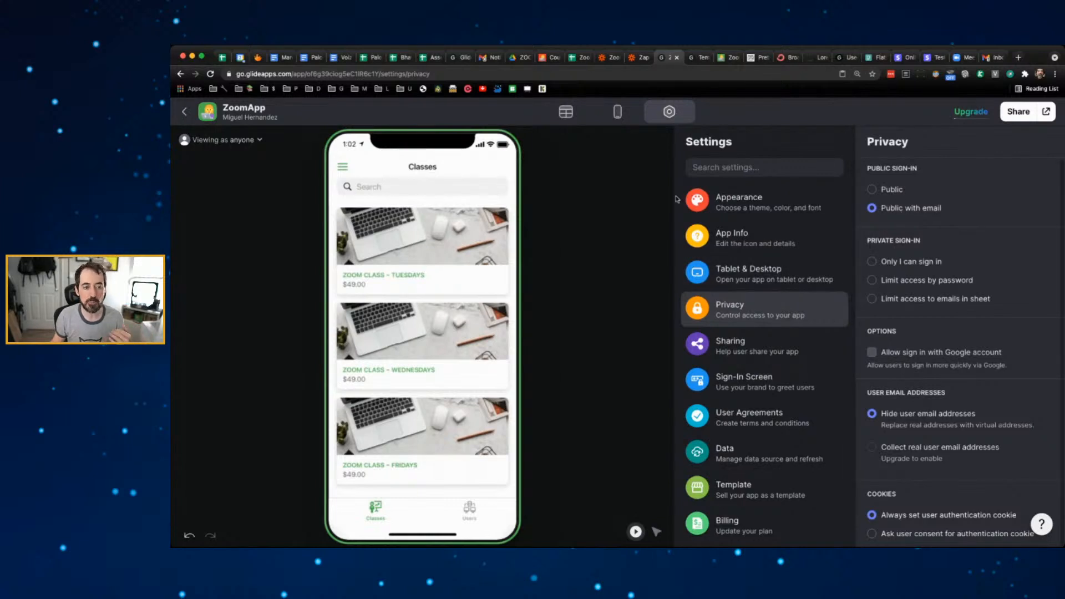
left_click(611, 111)
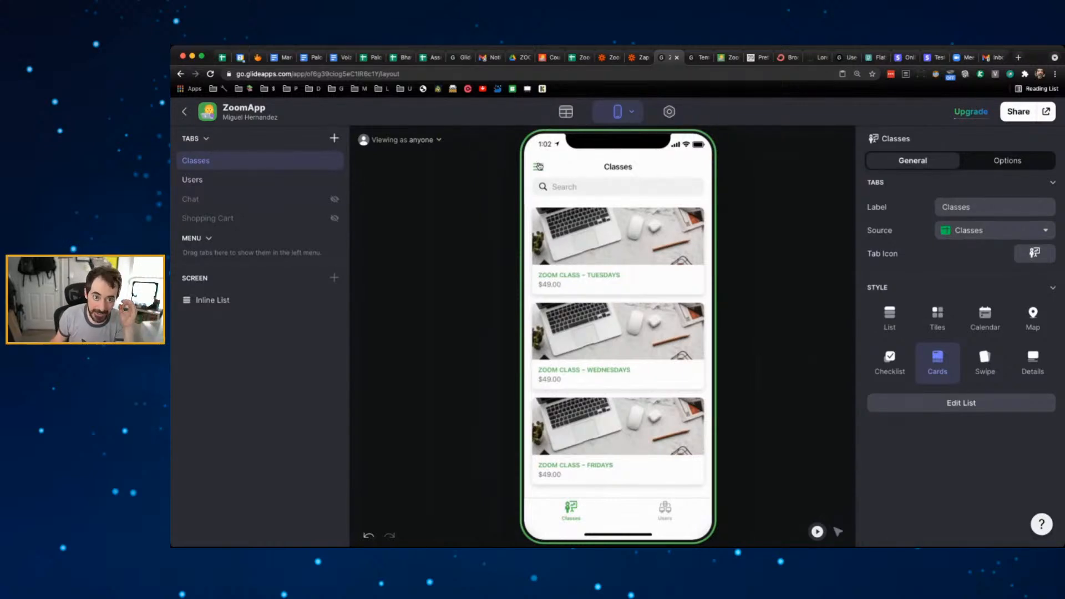
- Open the Sign In profile screen and choose the Users sheet for user profiles
left_click(538, 166)
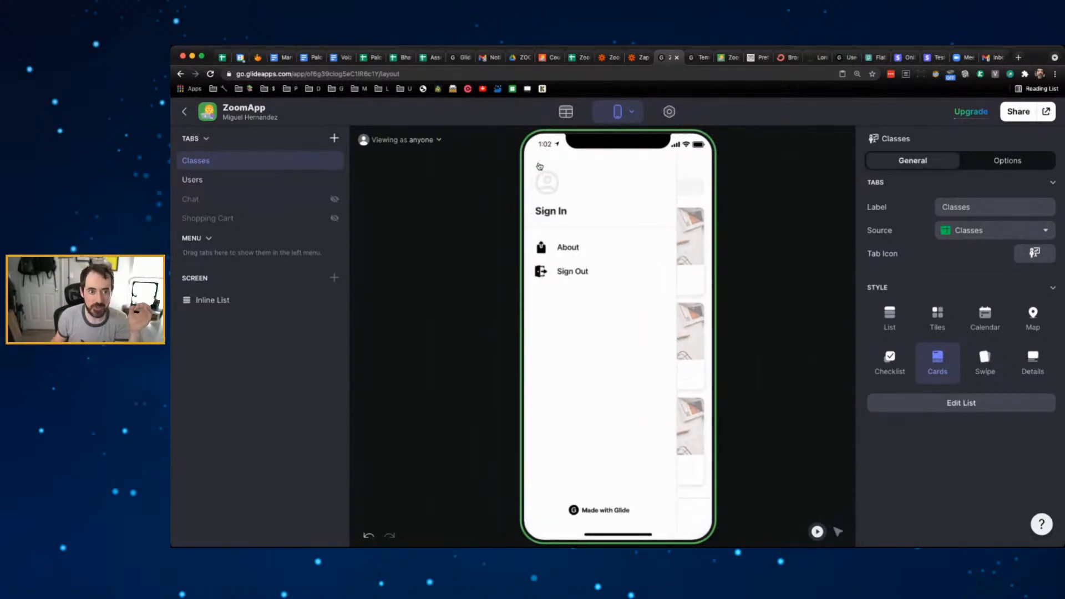
left_click(551, 200)
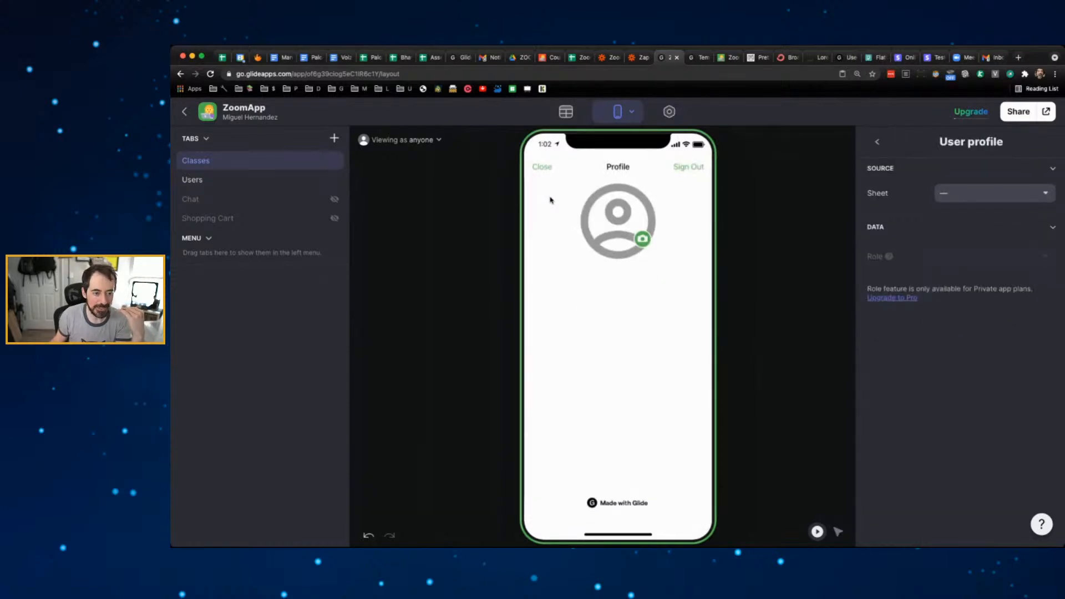
left_click(973, 195)
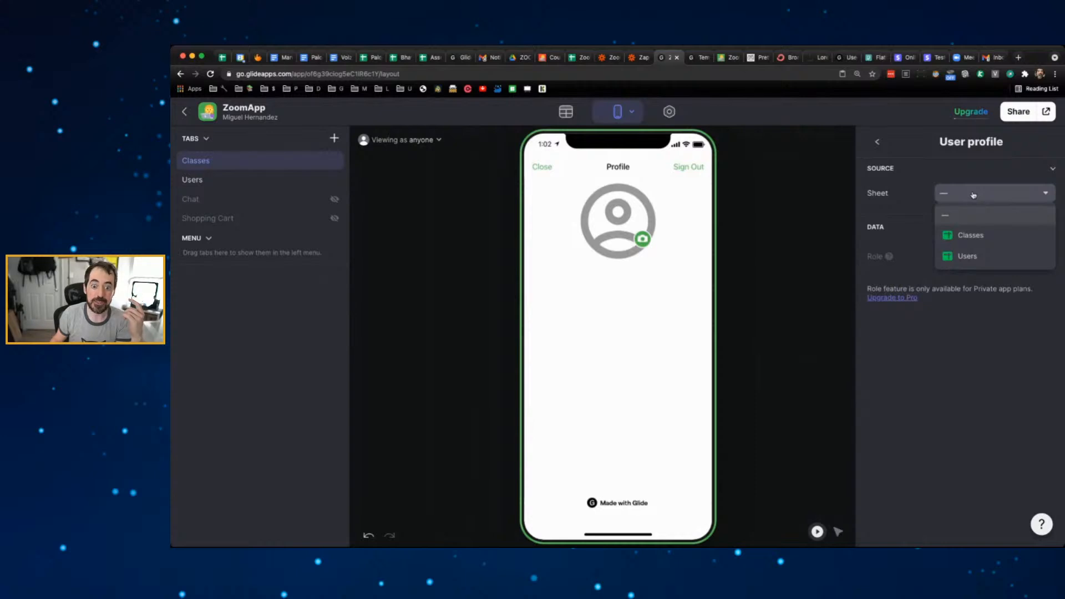
left_click(971, 255)
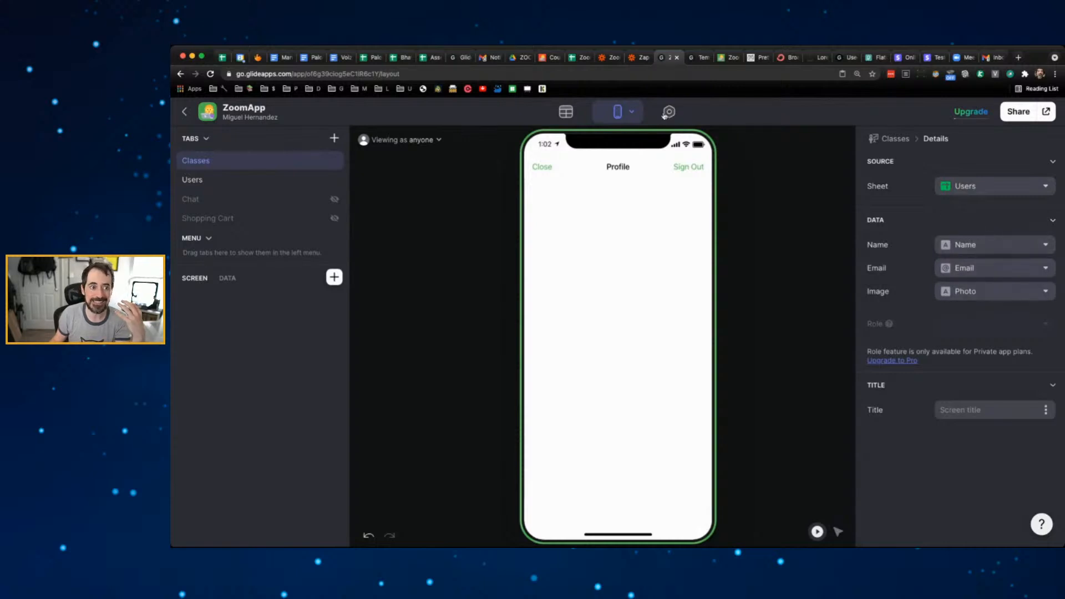
left_click(576, 57)
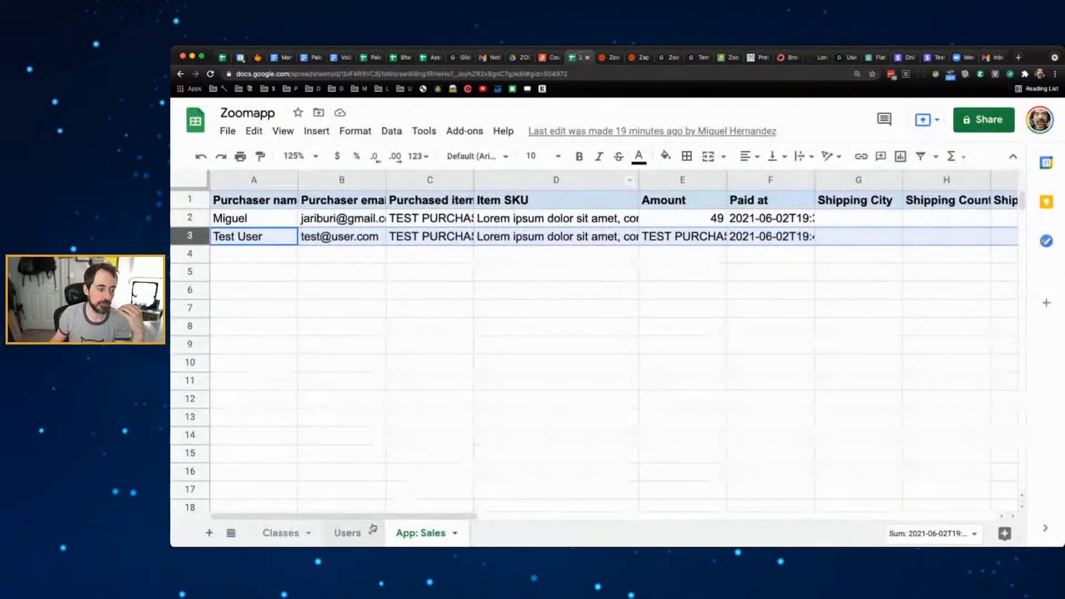
- Look at the Users sheet in the Zoomapp spreadsheet, then return to the ZoomApp editor
left_click(347, 532)
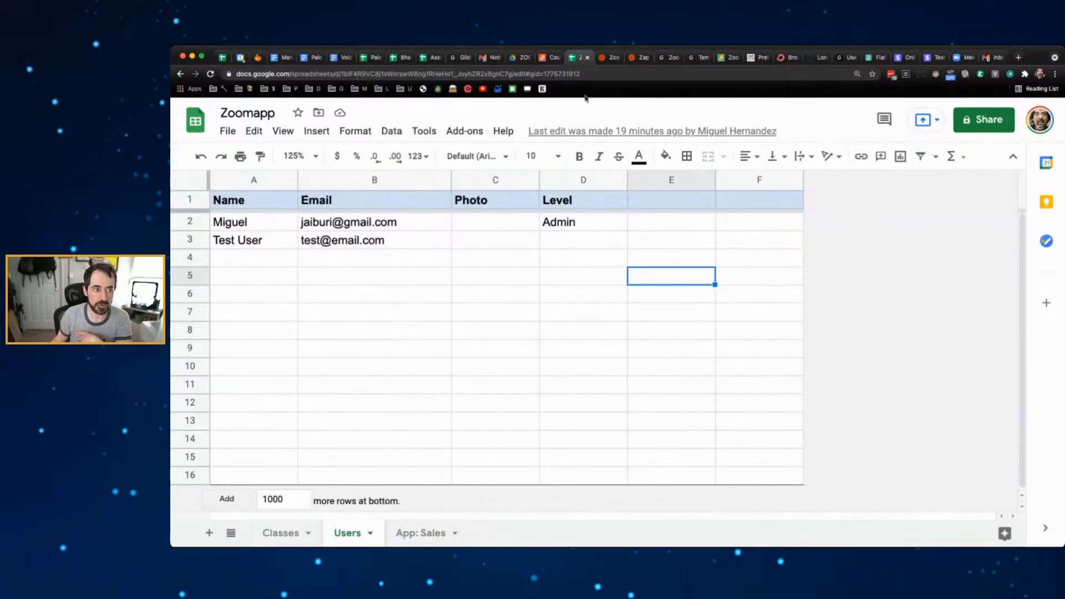
left_click(670, 57)
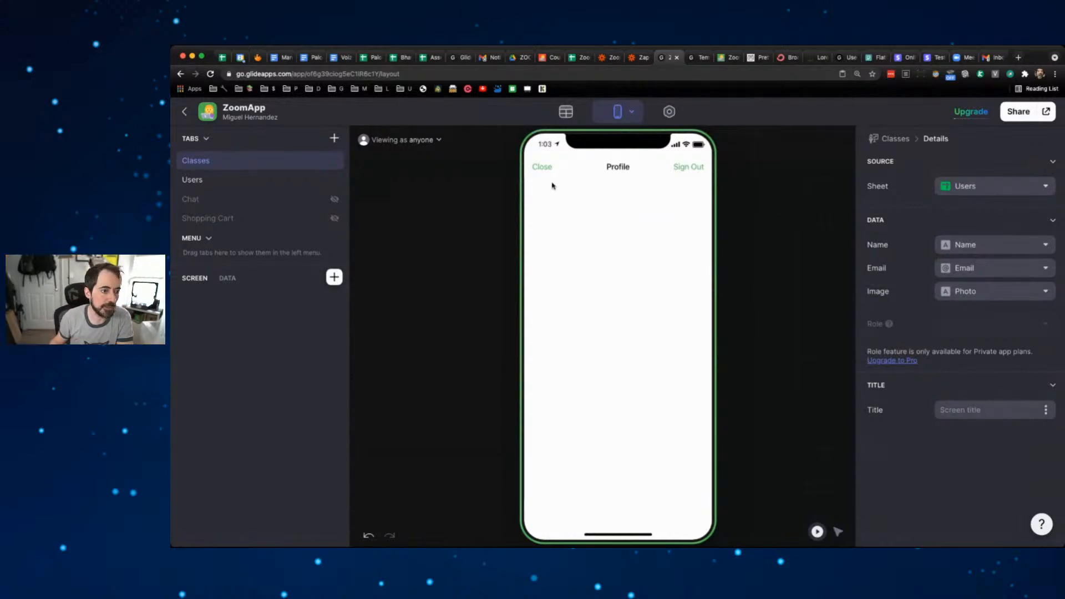
- Preview ZoomApp as the admin user and close the Profile screen to reach the Classes list
left_click(434, 146)
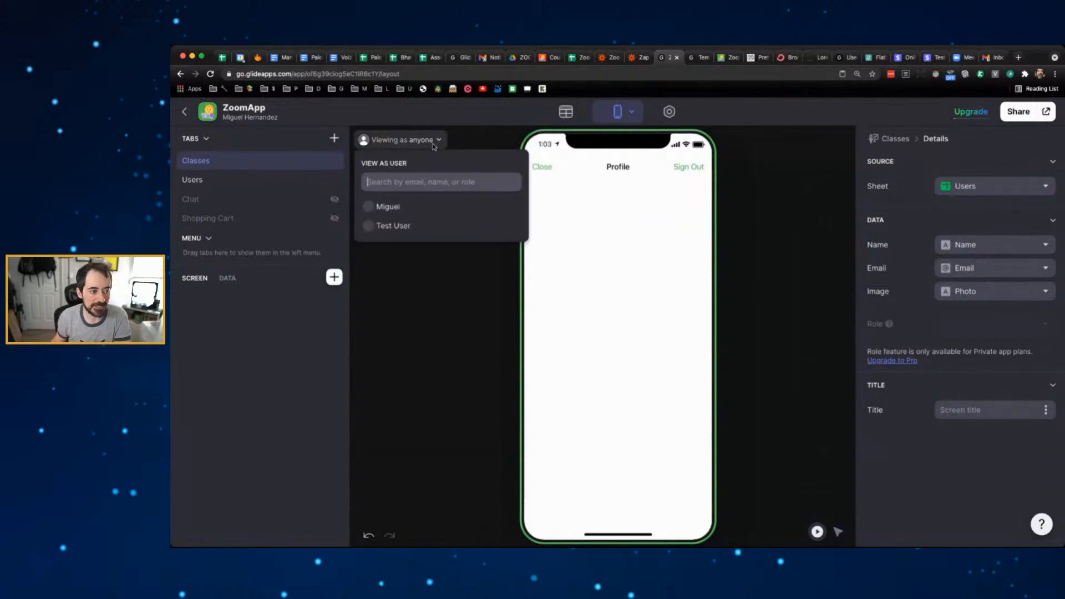
left_click(408, 207)
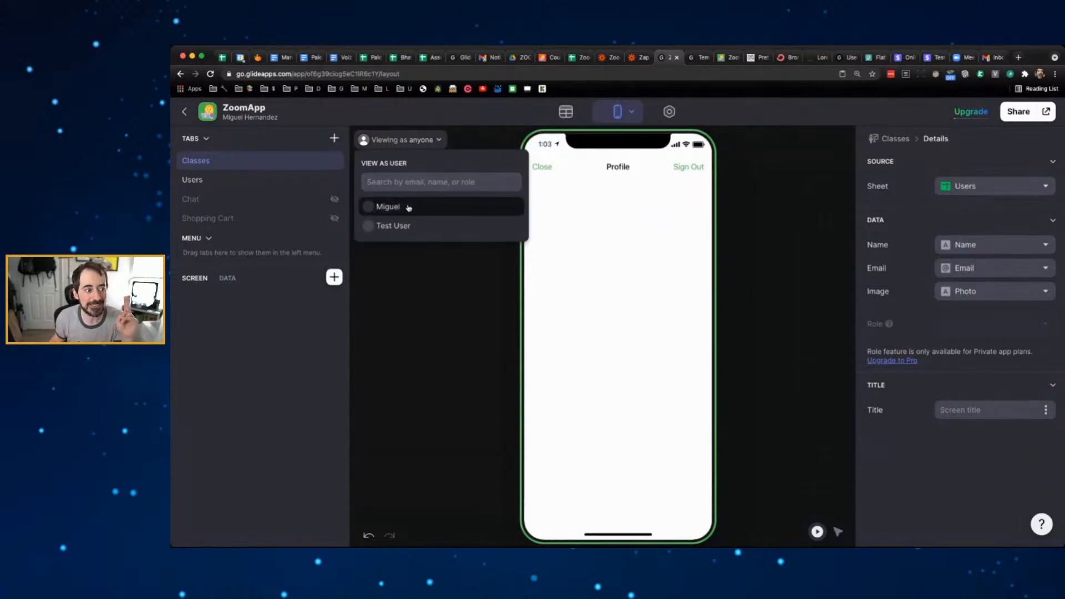
left_click(730, 182)
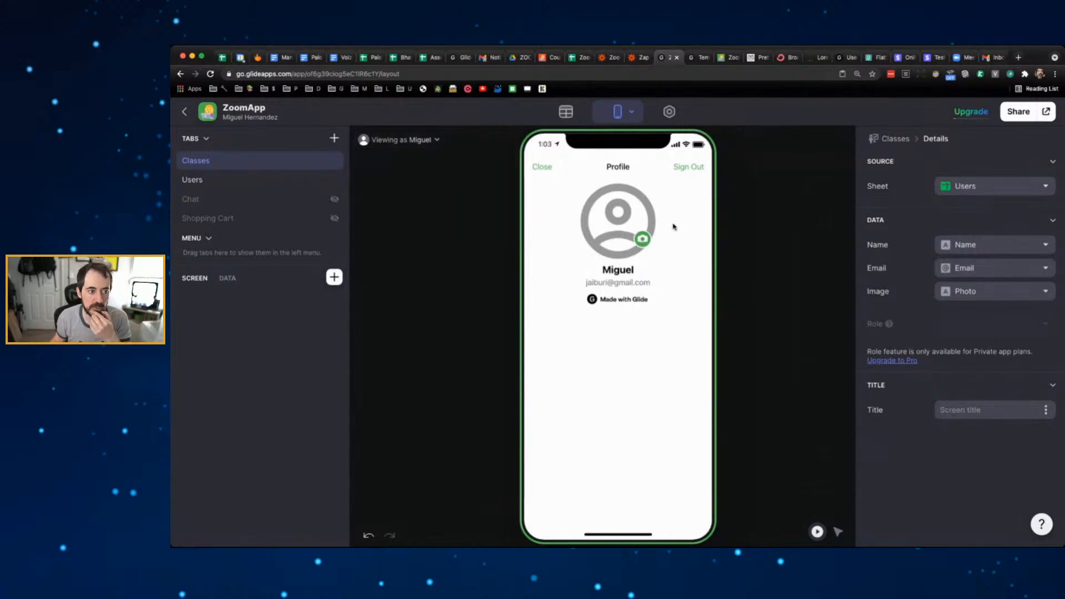
left_click(542, 169)
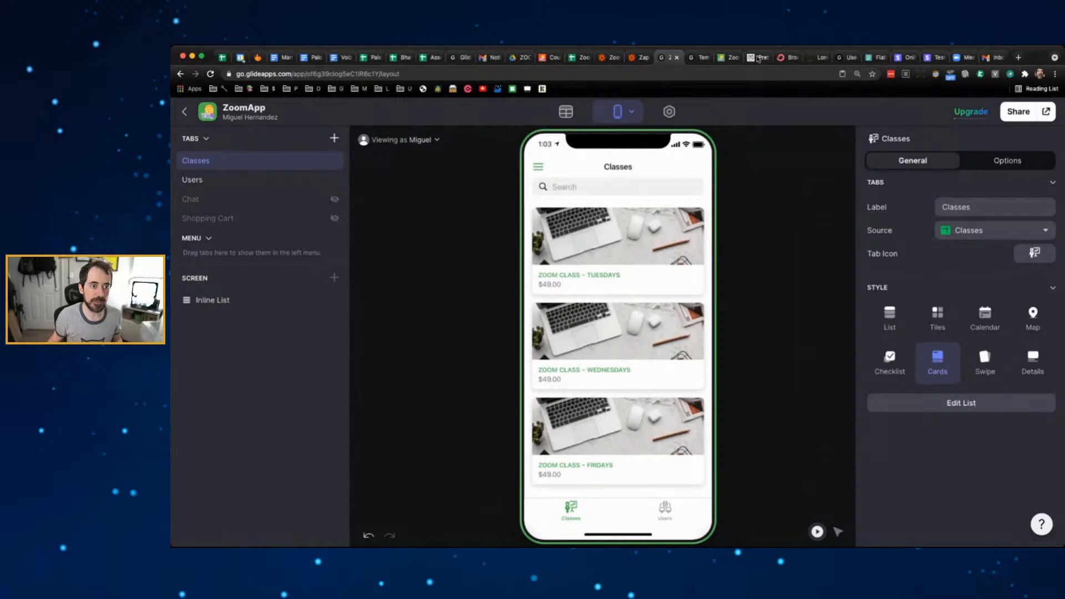
left_click(702, 57)
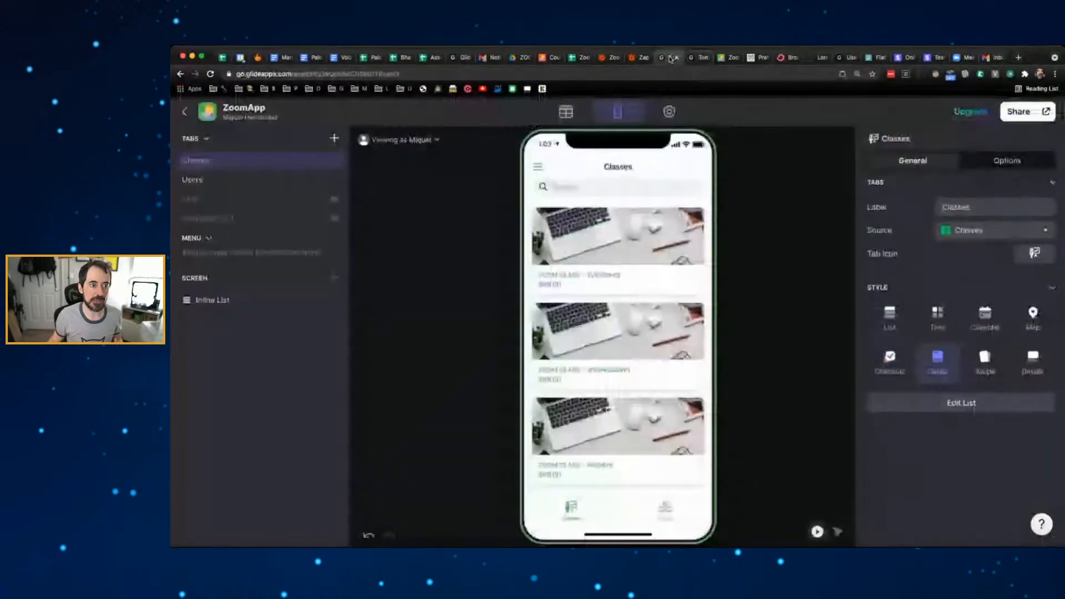
left_click(724, 59)
left_click(724, 59)
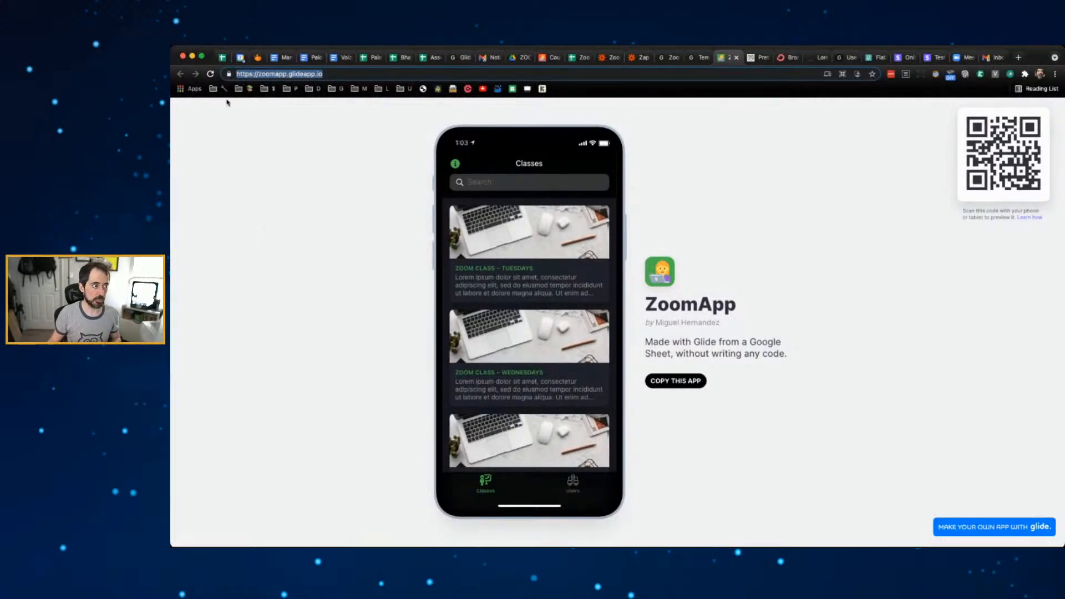
left_click(211, 74)
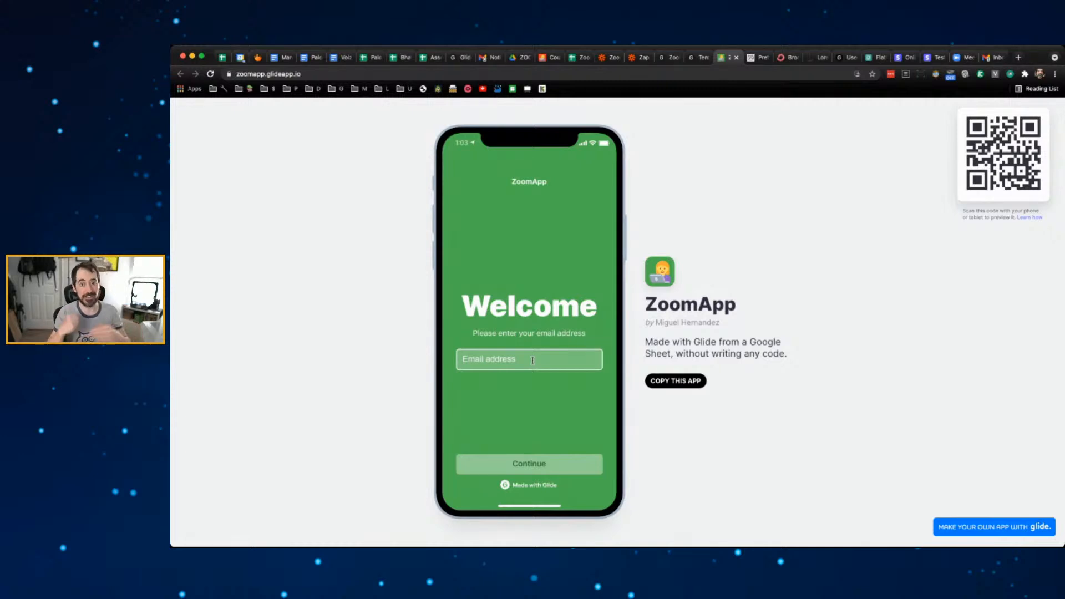
left_click(688, 59)
left_click(666, 58)
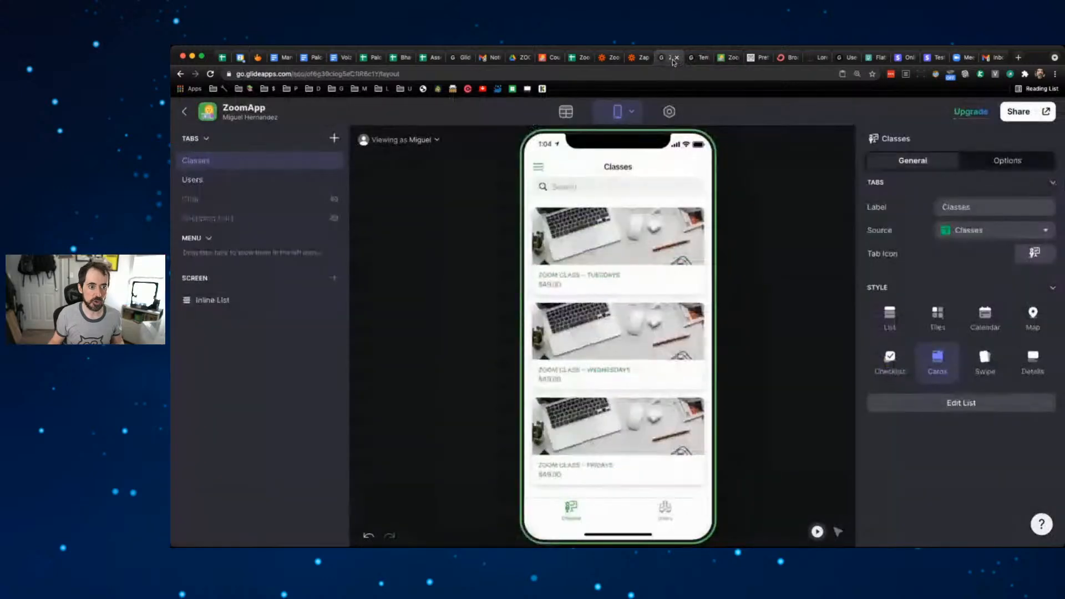
- Set ZoomApp's privacy to Public in Settings, then check the preview's side menu from Layout
left_click(669, 112)
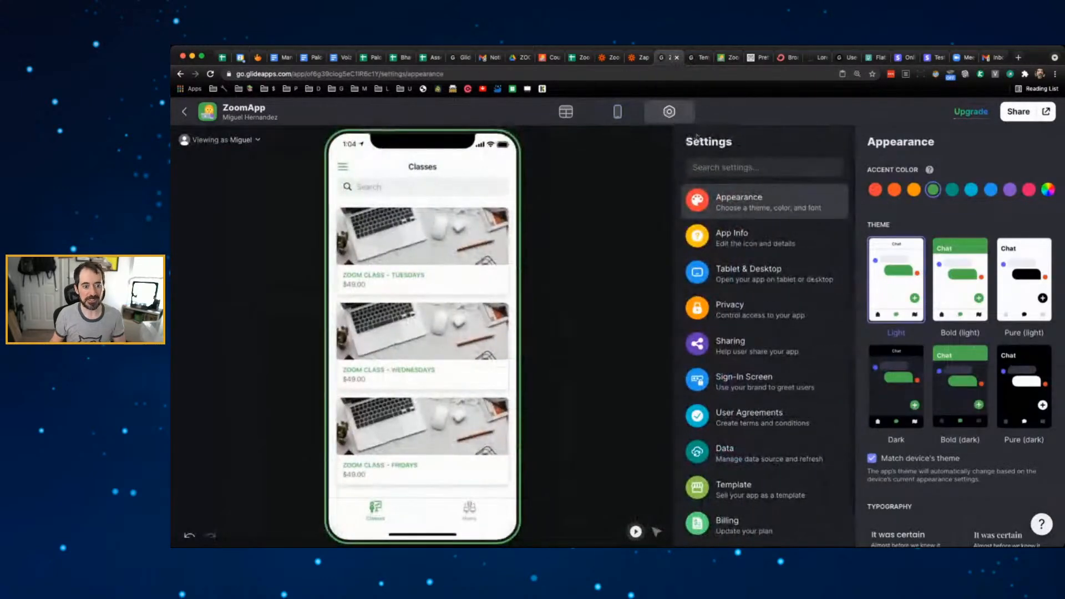
left_click(760, 324)
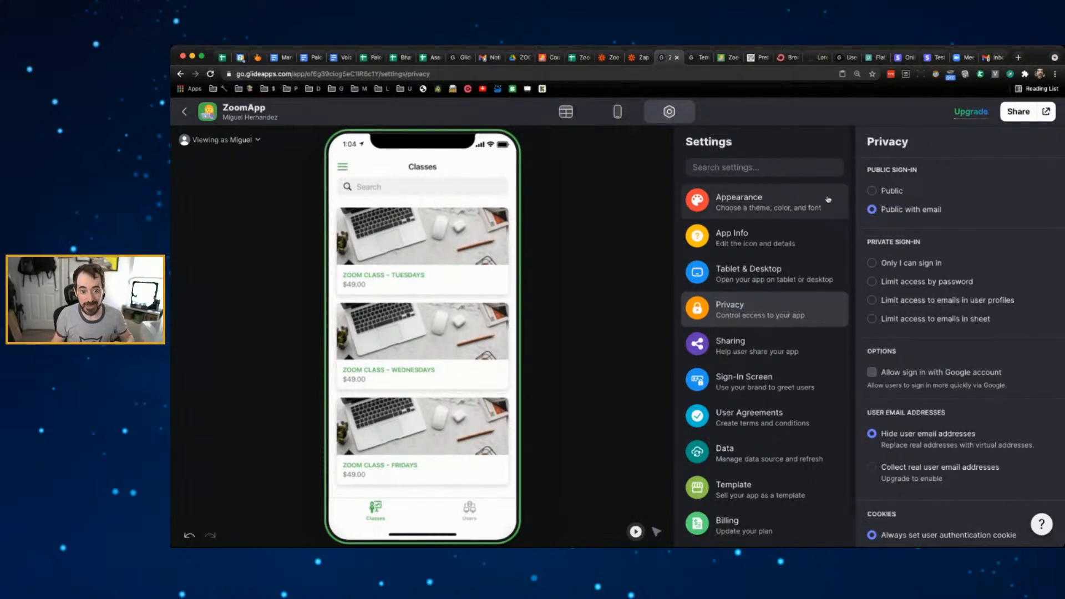
left_click(872, 191)
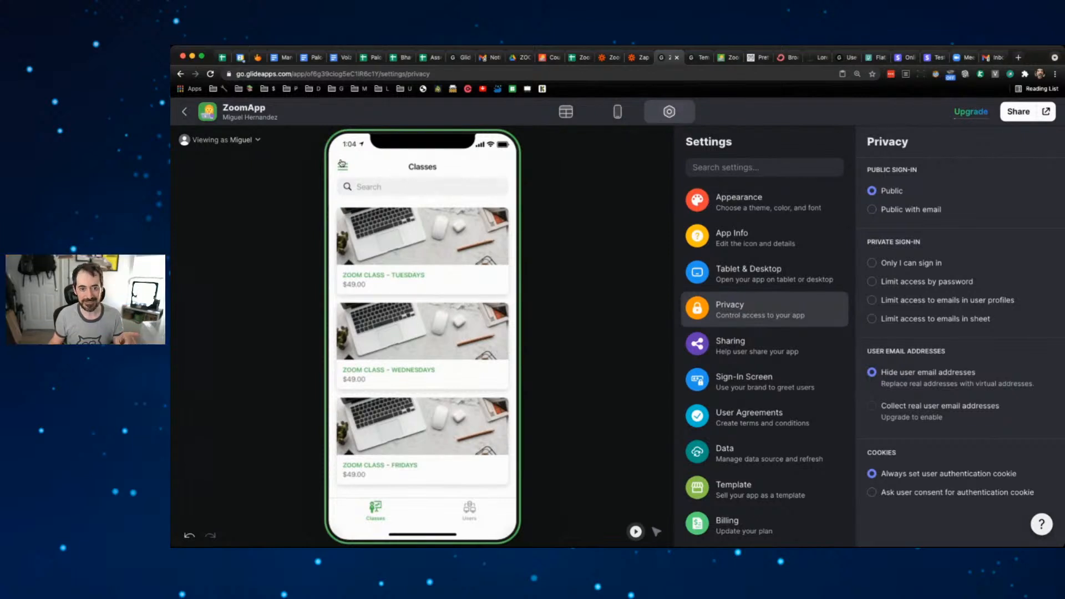
left_click(342, 163)
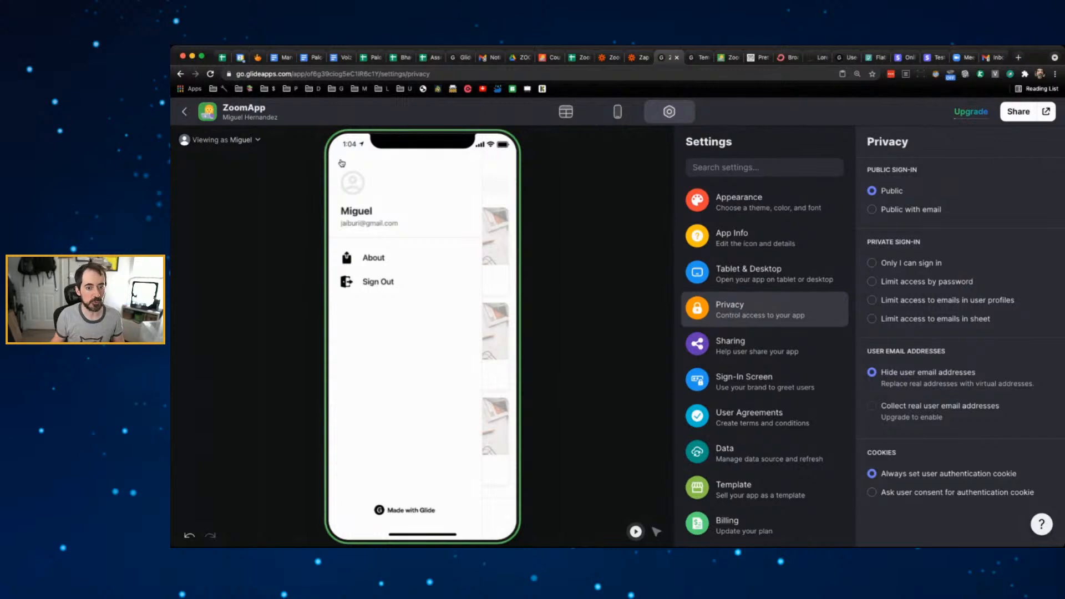
left_click(617, 113)
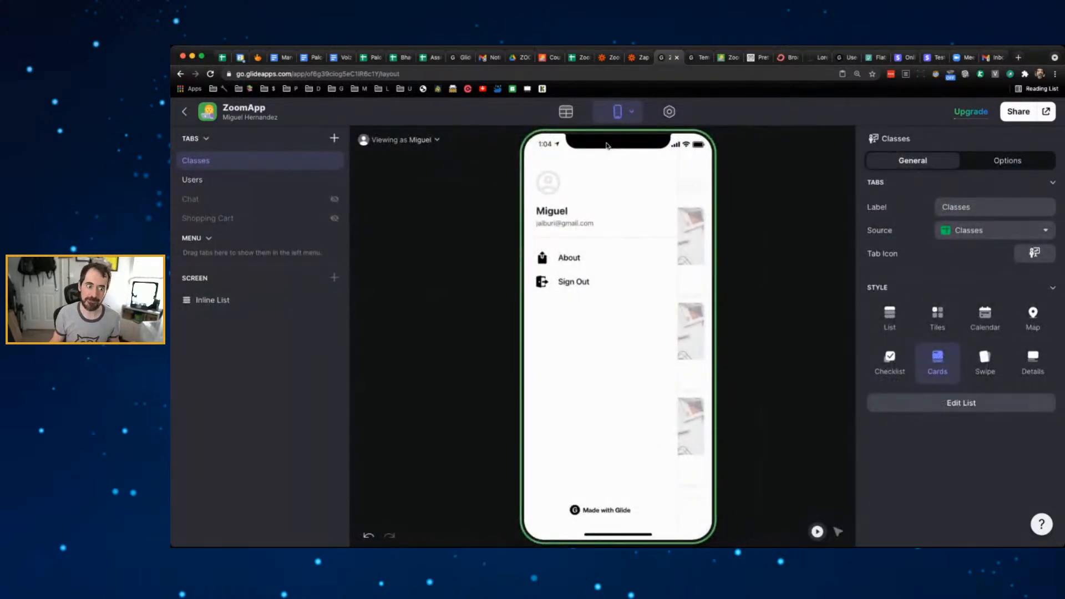
left_click(687, 176)
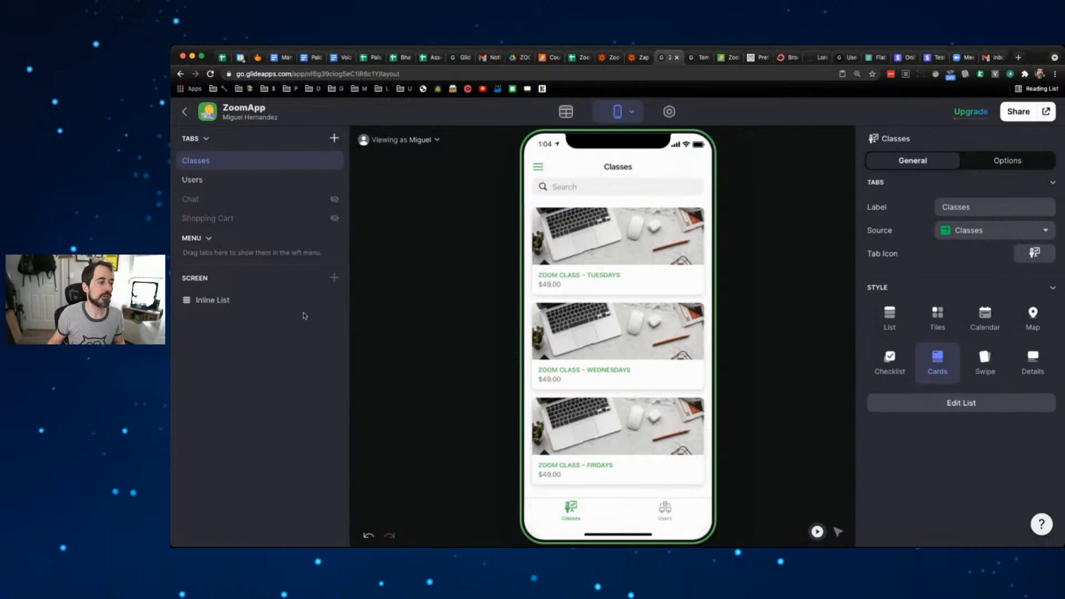
- Allow users to add items to the Classes Inline List and test the new-item form
left_click(227, 301)
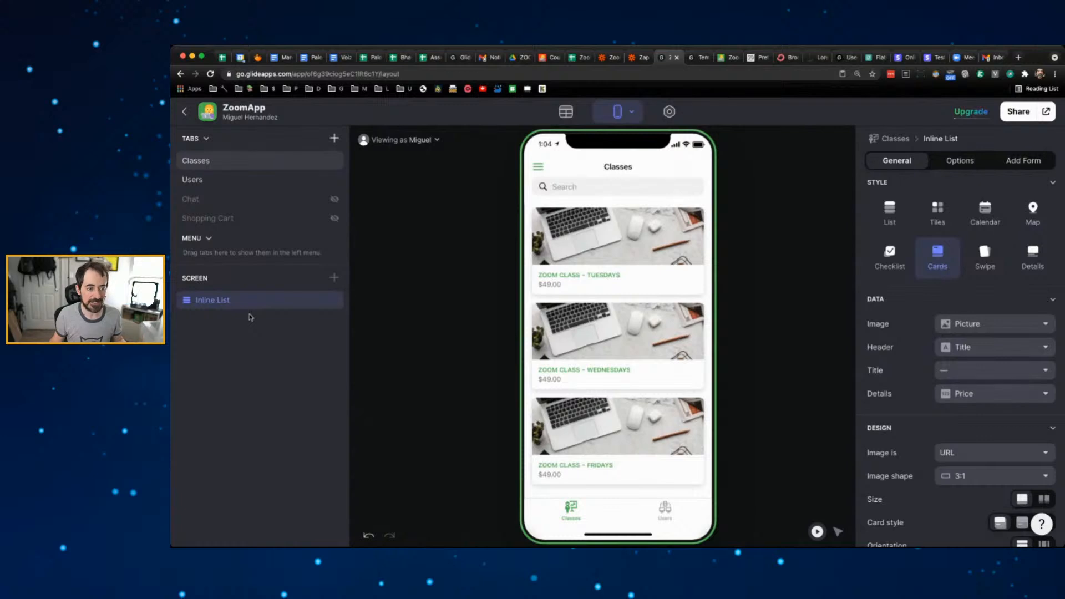
left_click(1014, 162)
left_click(872, 185)
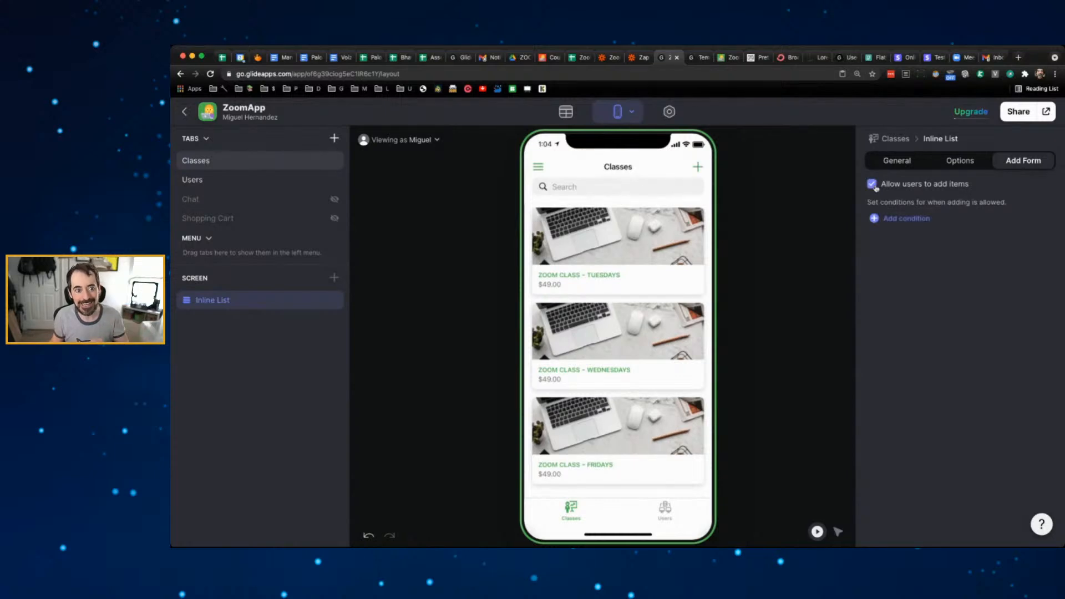
left_click(873, 186)
left_click(872, 185)
left_click(873, 185)
left_click(873, 185)
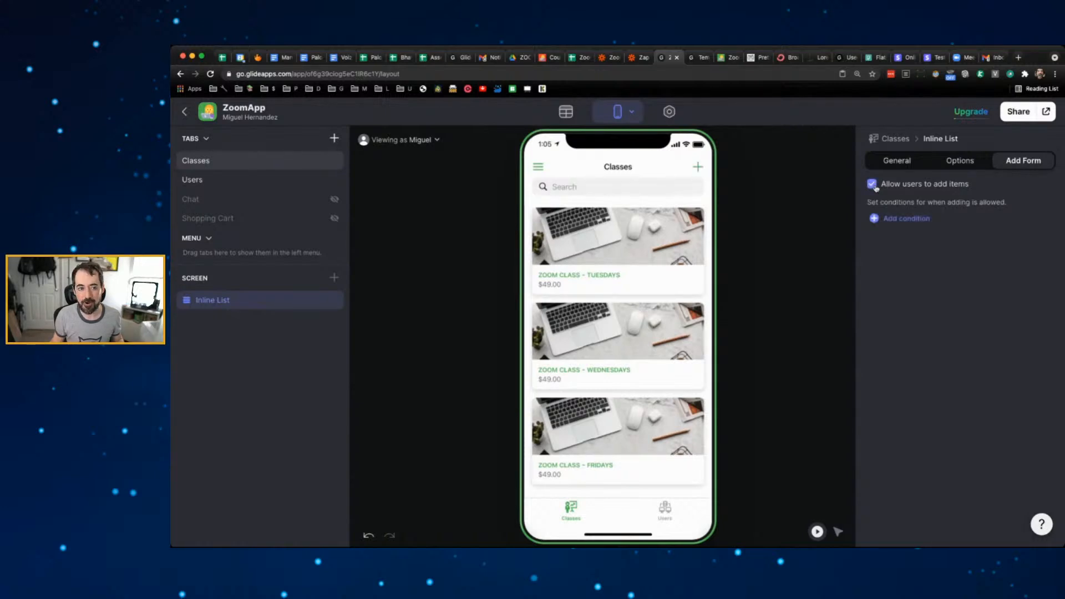
left_click(698, 168)
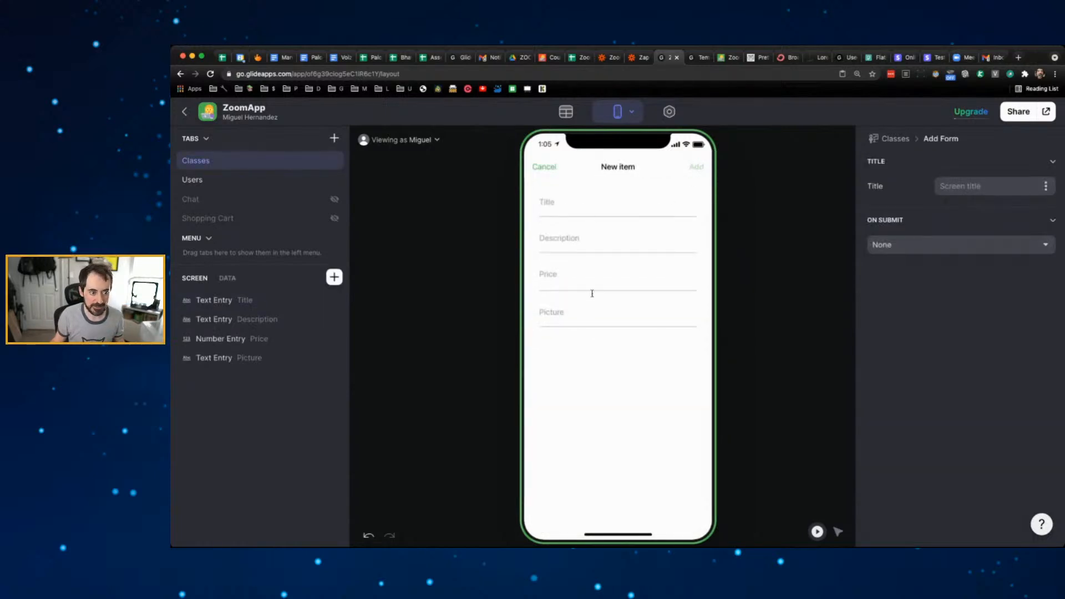
left_click(544, 167)
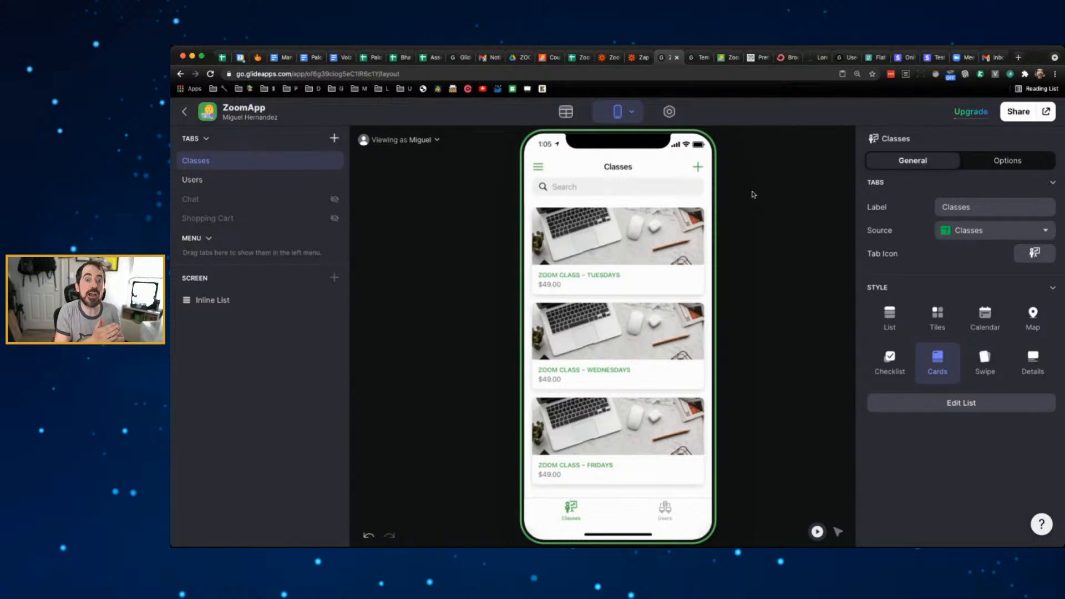
- Restrict adding items with the condition Level is Admin
left_click(212, 302)
left_click(1025, 167)
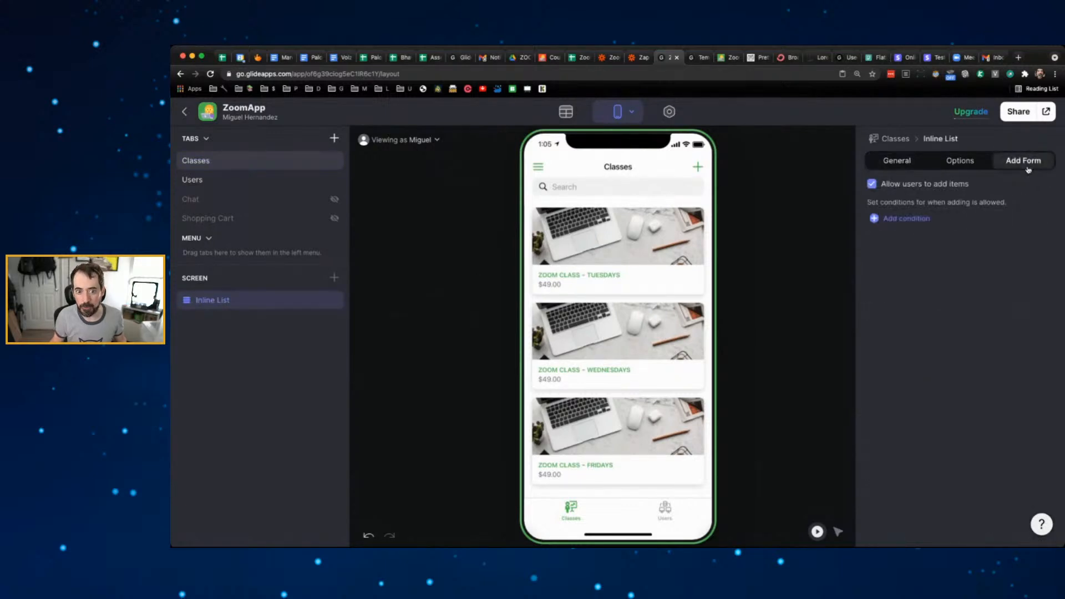
left_click(915, 222)
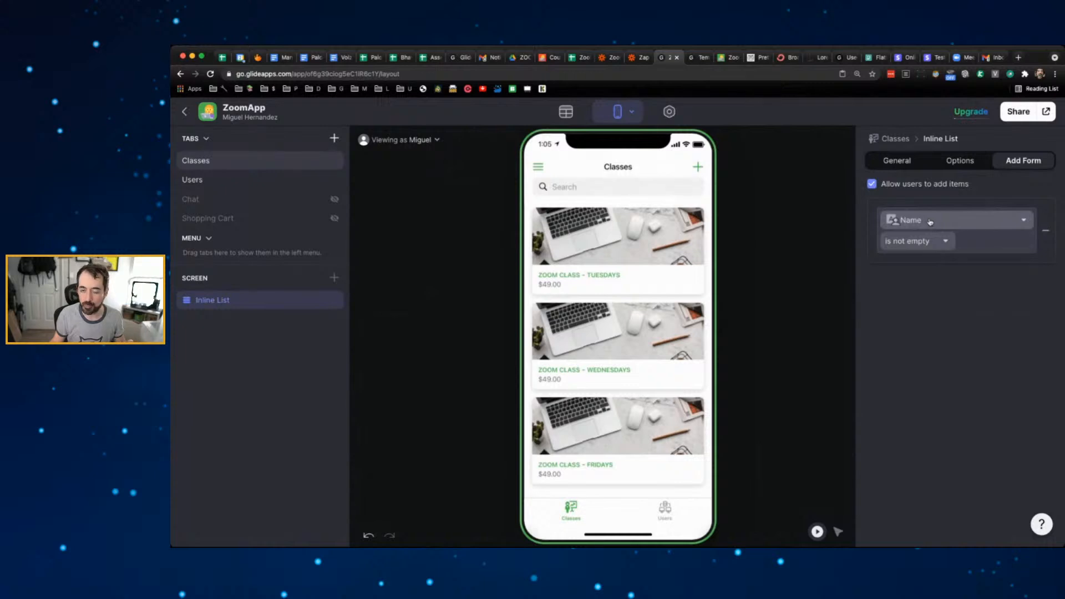
left_click(930, 222)
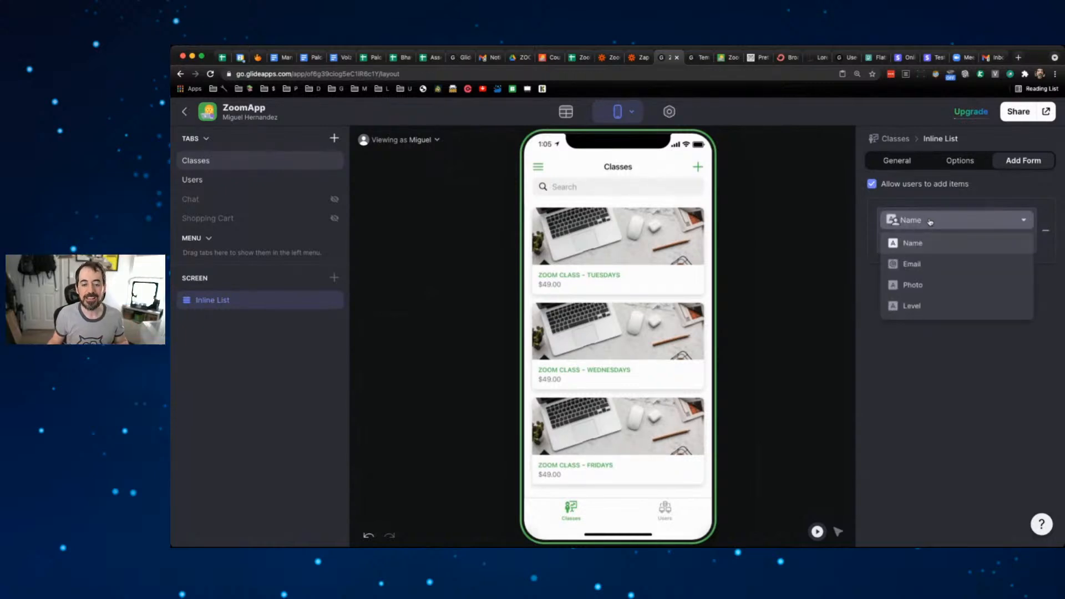
left_click(930, 306)
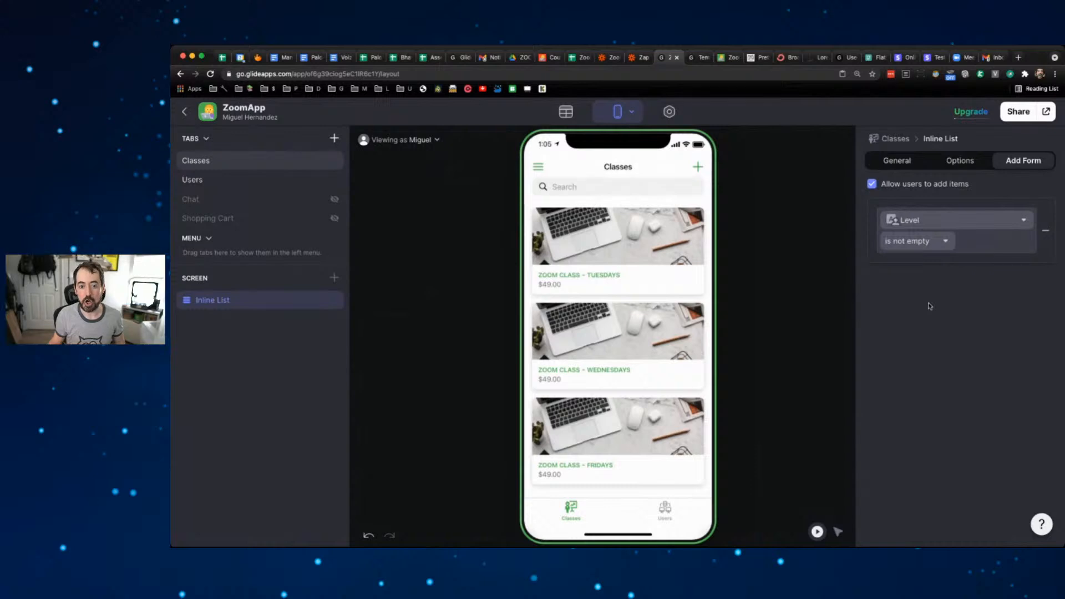
left_click(948, 244)
left_click(915, 265)
left_click(975, 241)
type("Admin")
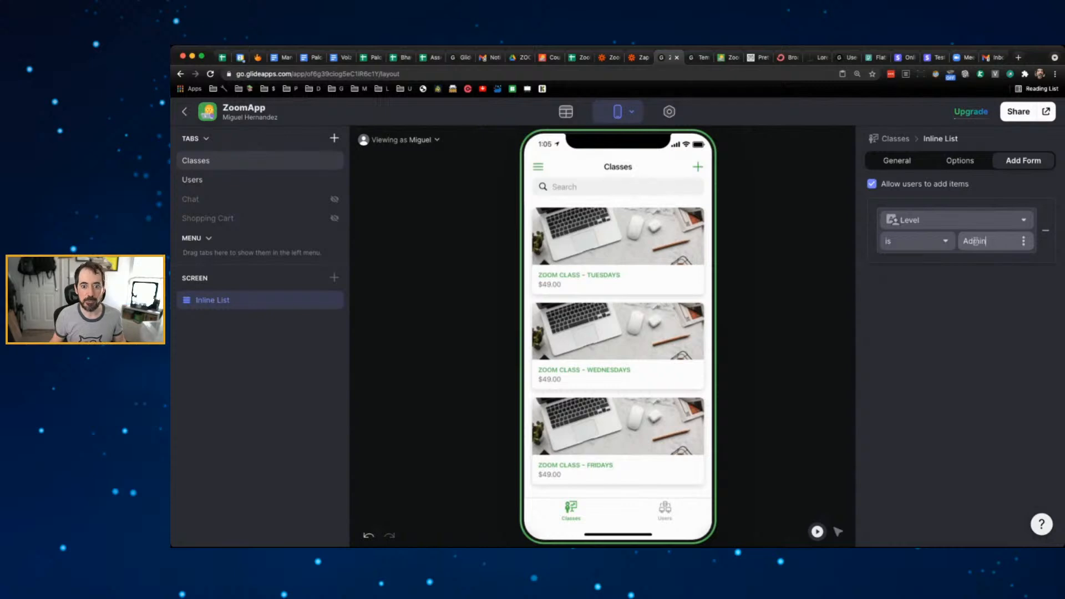
left_click(972, 279)
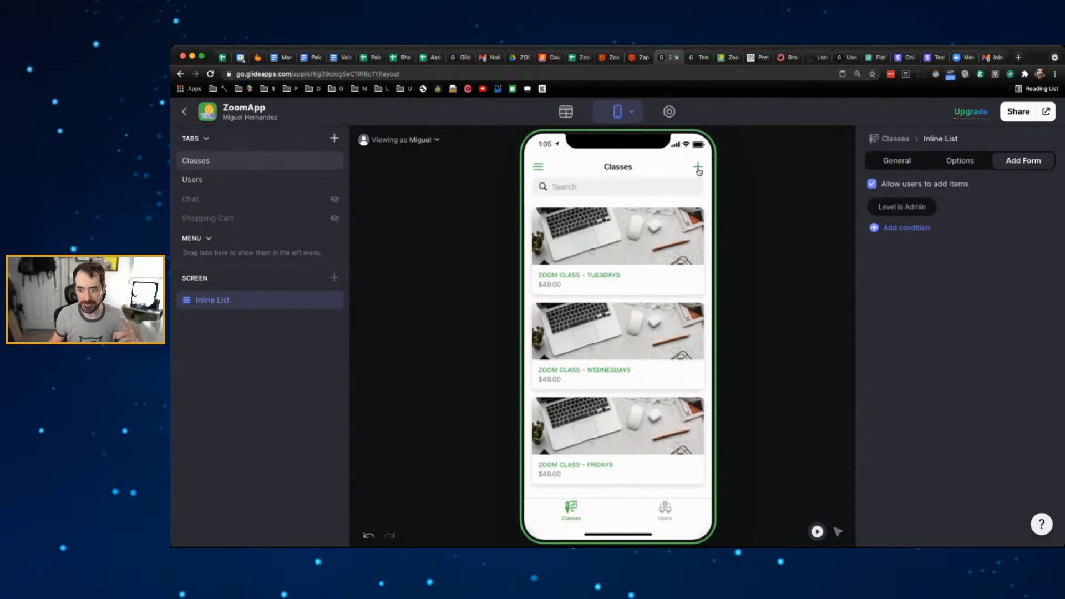
- Preview the app as the test user
left_click(428, 156)
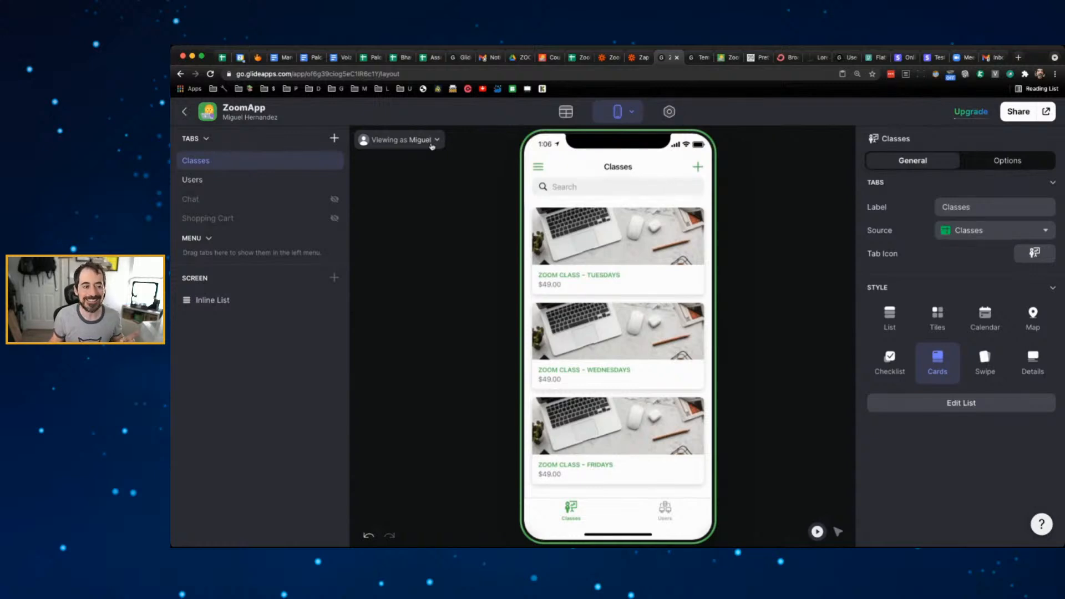
left_click(432, 142)
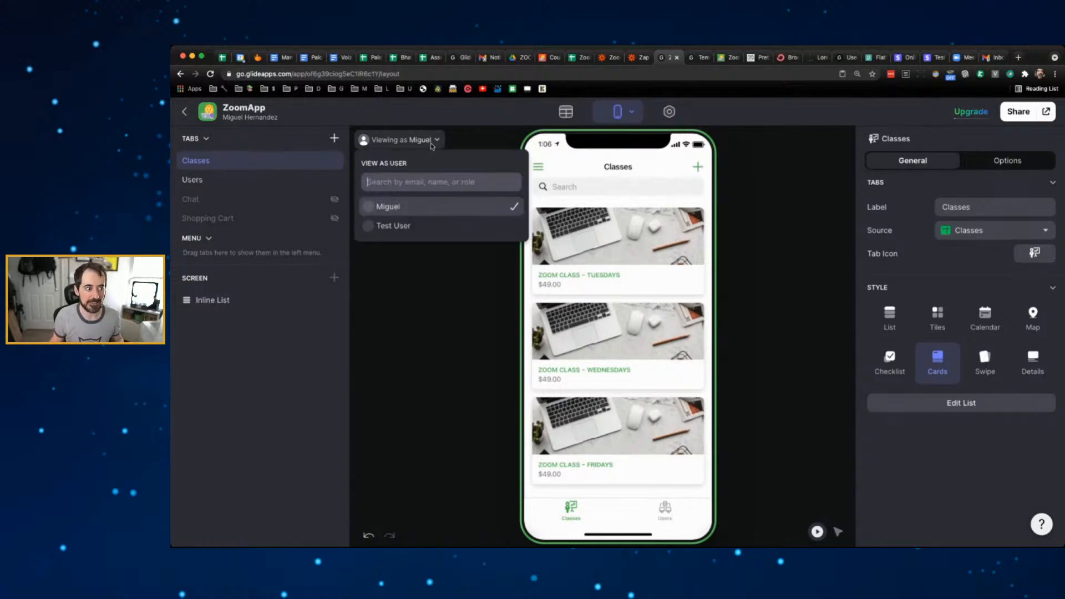
left_click(405, 224)
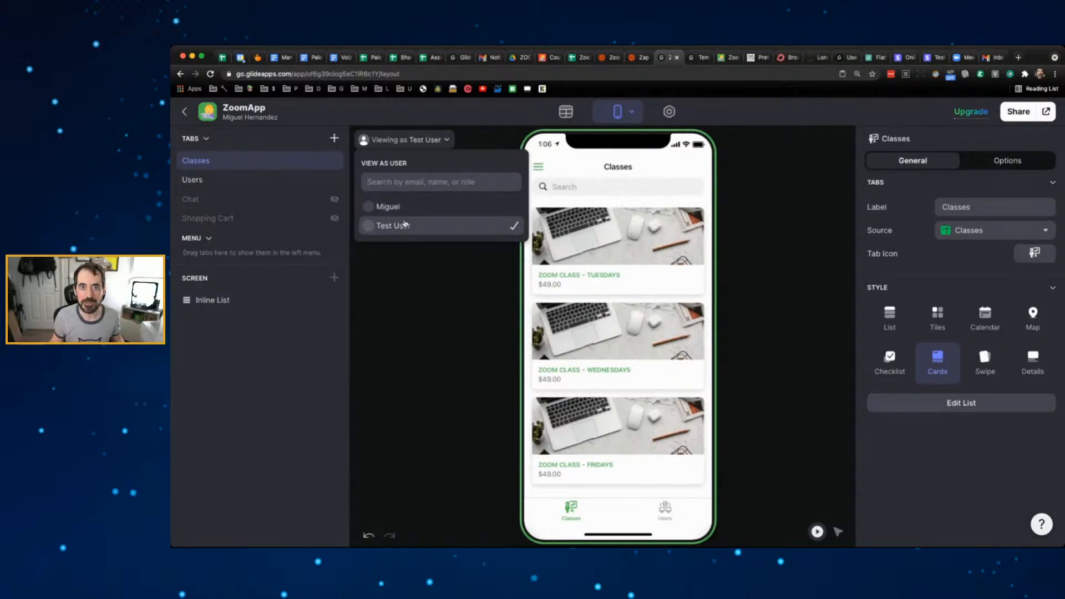
left_click(741, 164)
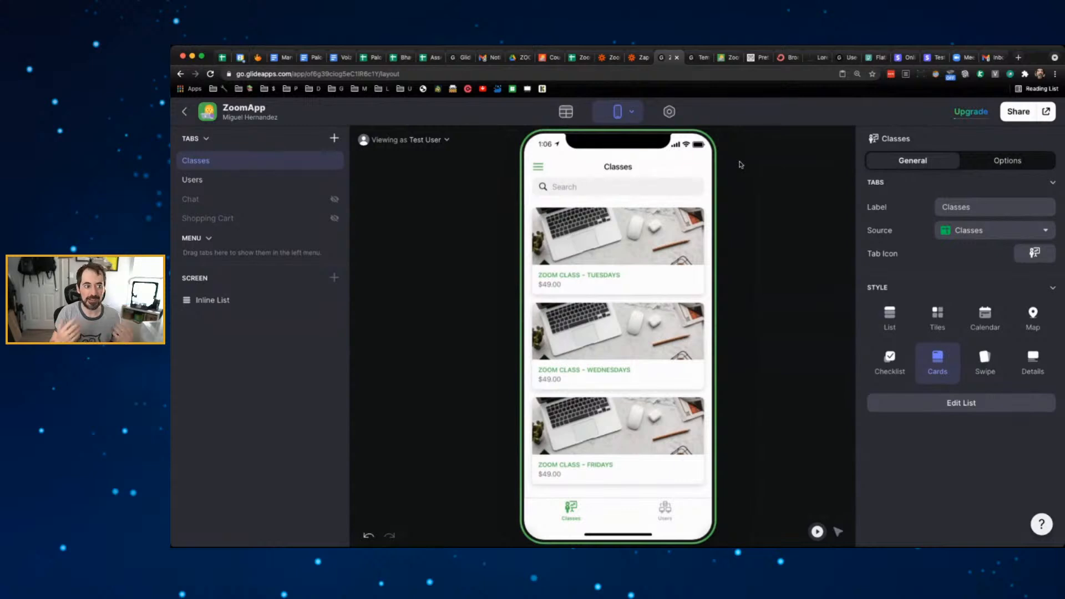
- Switch the preview to the owner account and open the Zoom Class - Tuesdays details screen
left_click(419, 142)
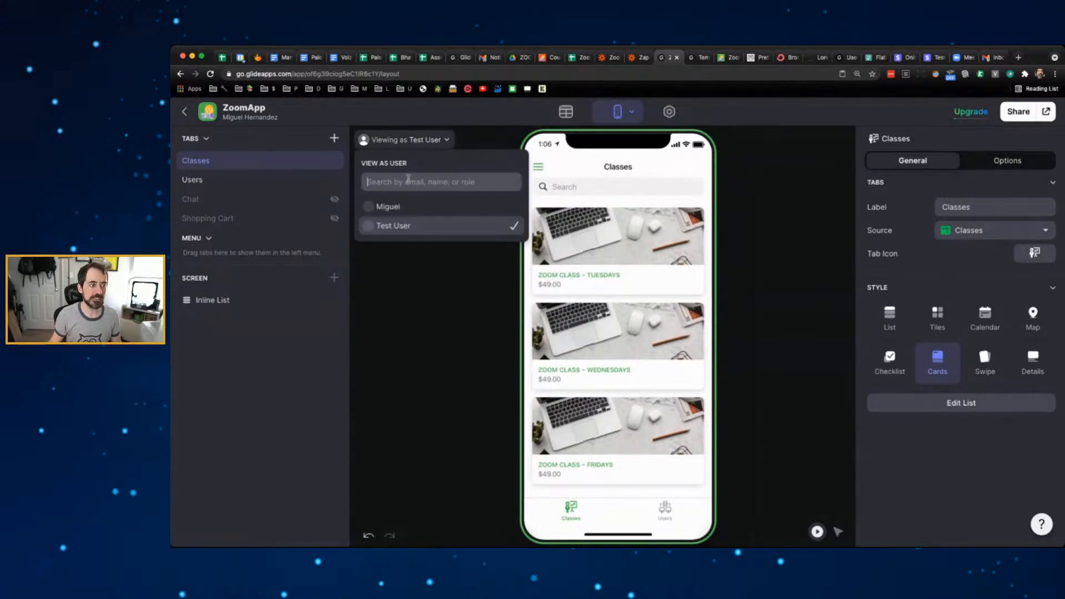
left_click(389, 207)
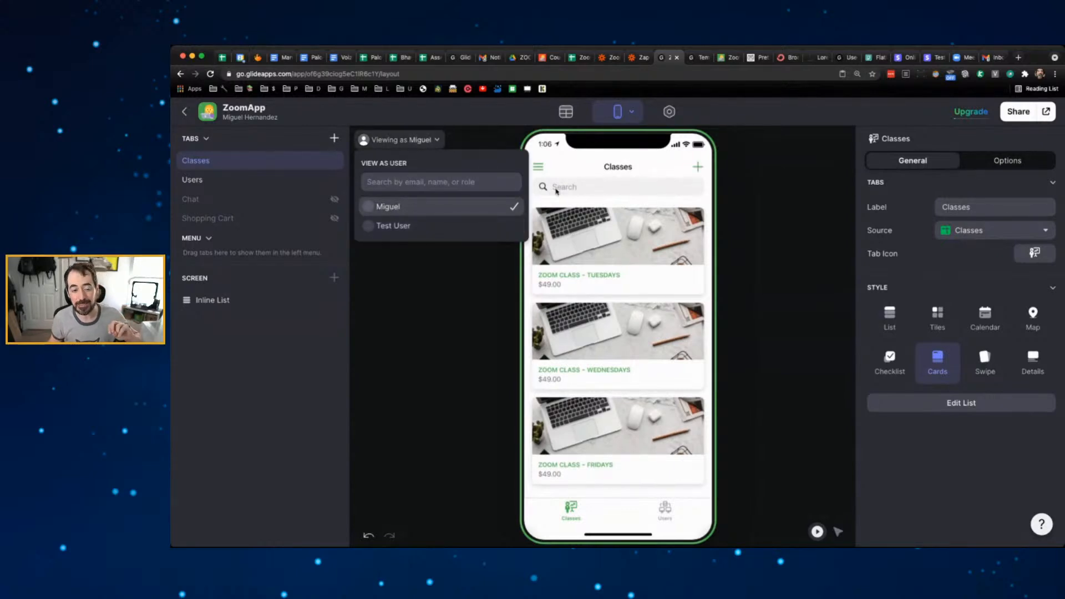
left_click(738, 170)
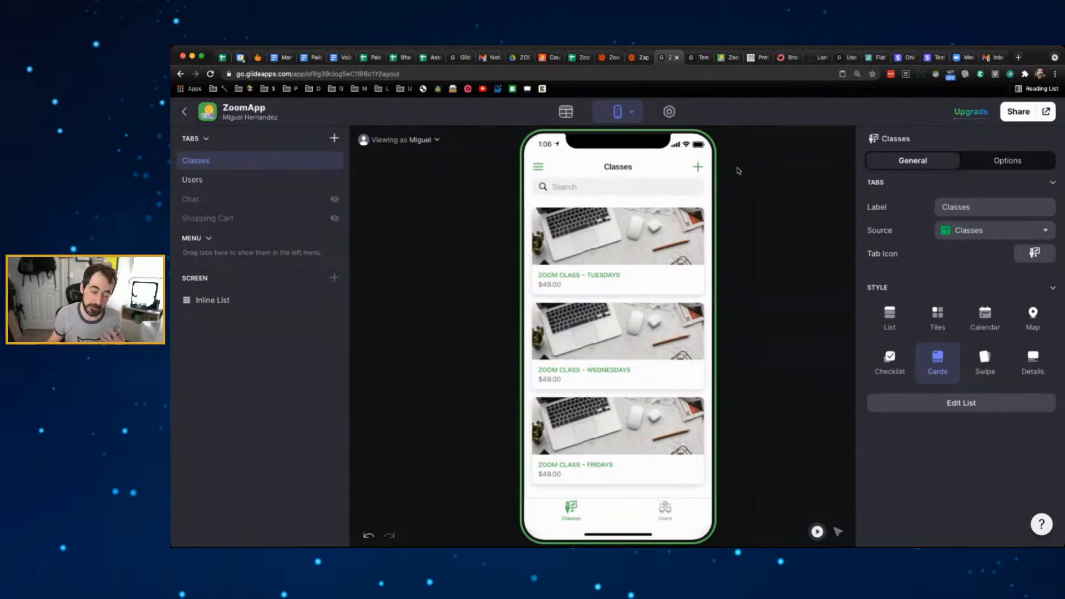
left_click(663, 245)
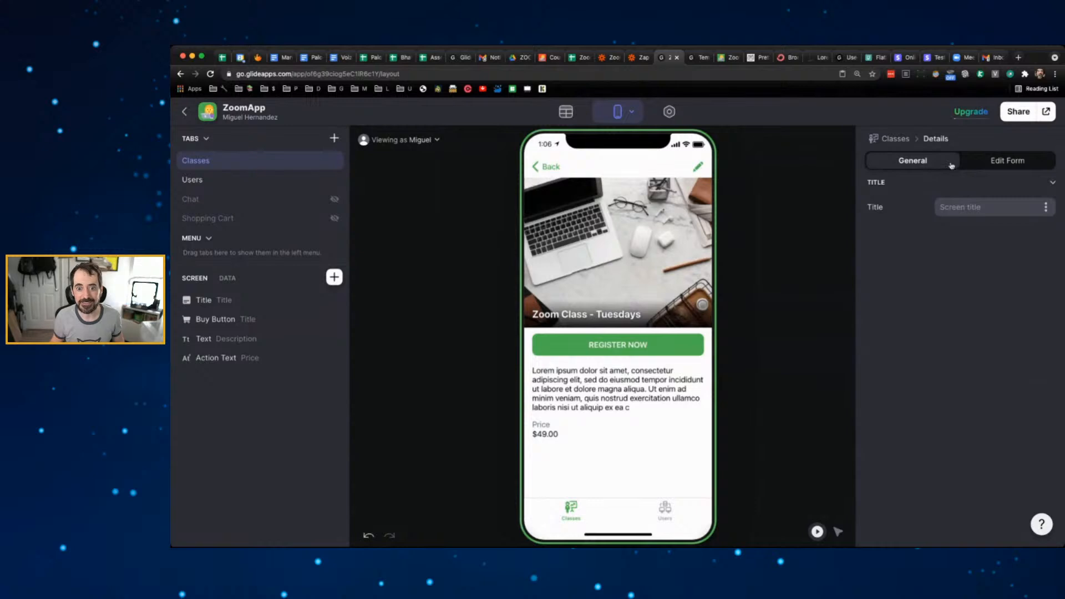
- Allow editing class details only when Level is Admin, then test the Edit item form
left_click(1016, 161)
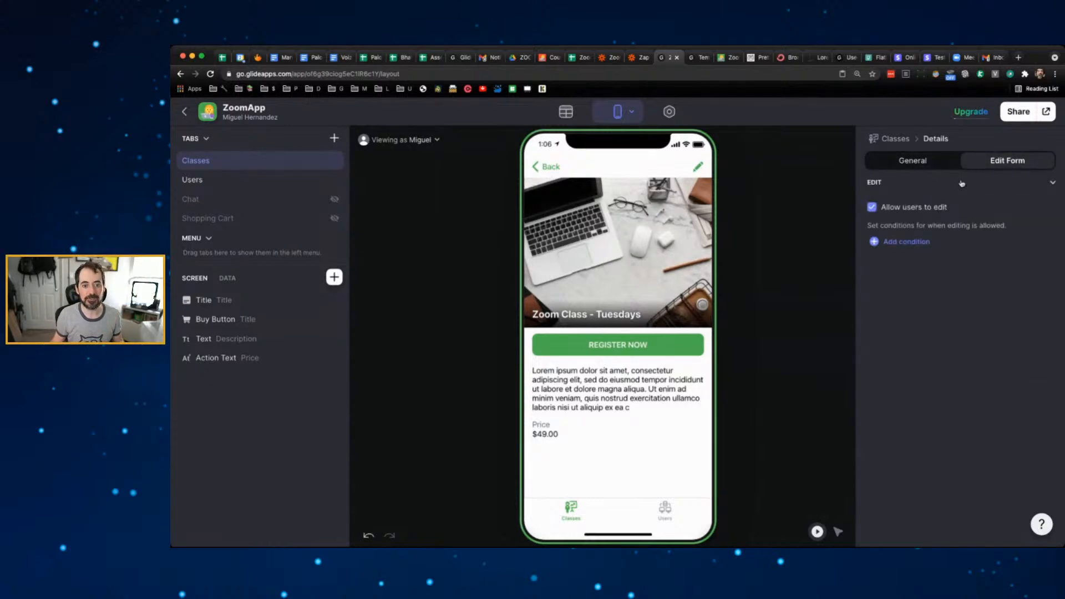
left_click(903, 243)
left_click(915, 243)
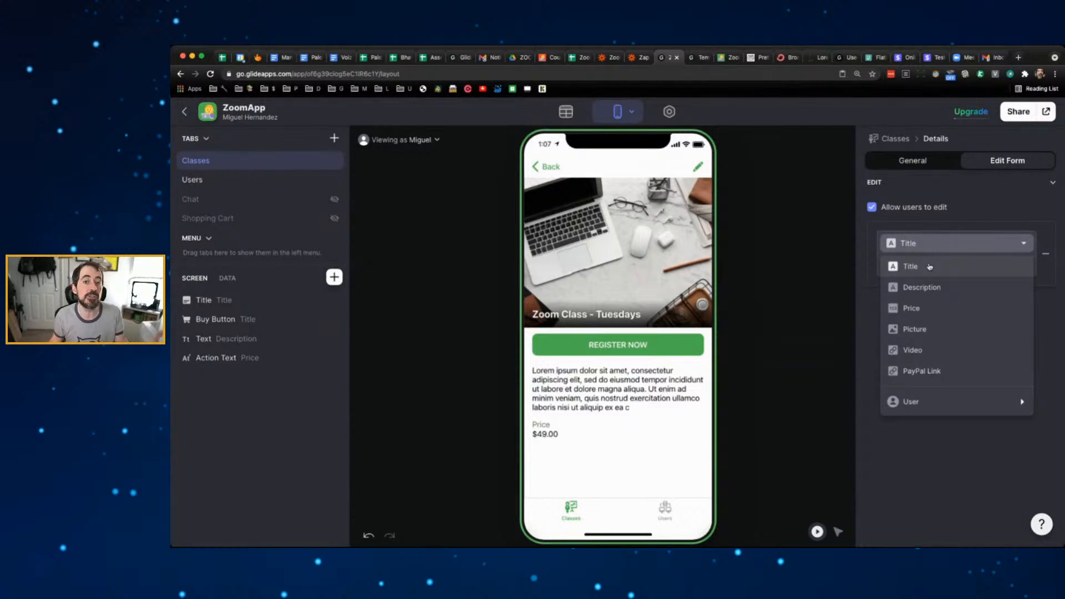
mouse_move(917, 405)
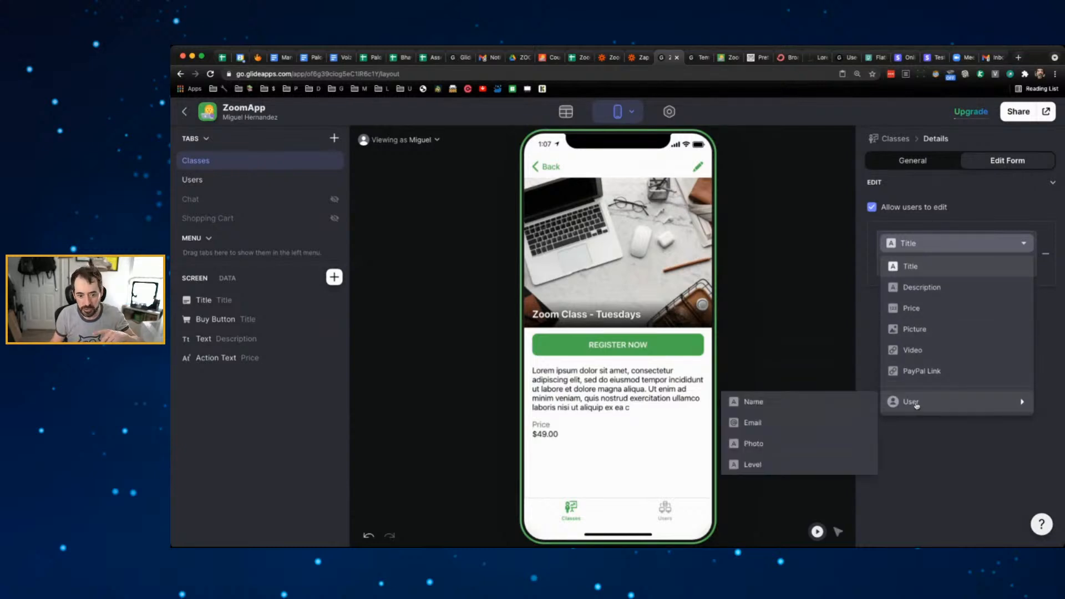
left_click(743, 465)
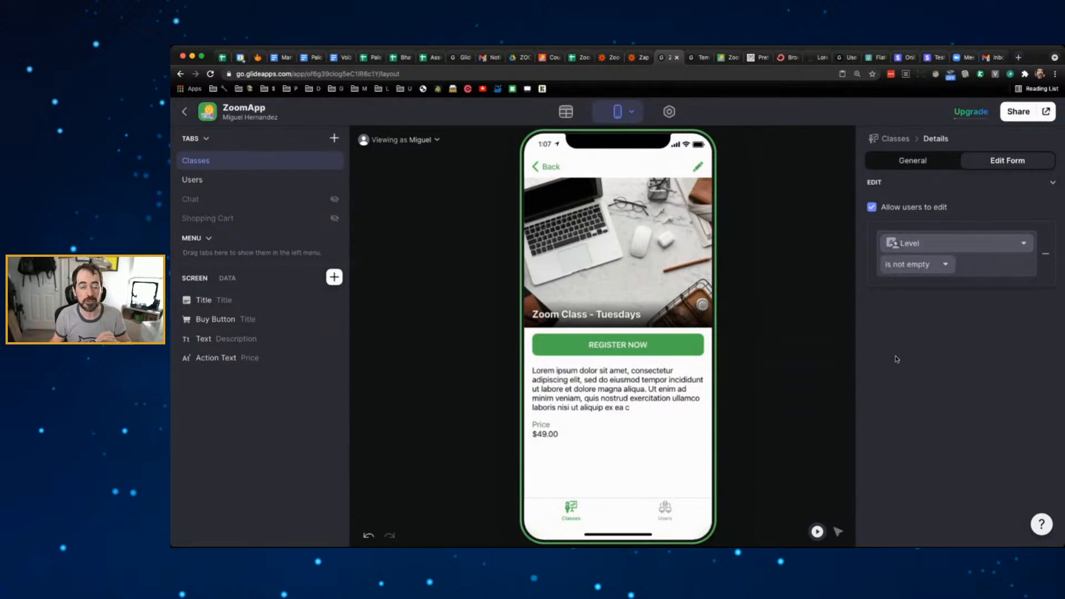
left_click(943, 265)
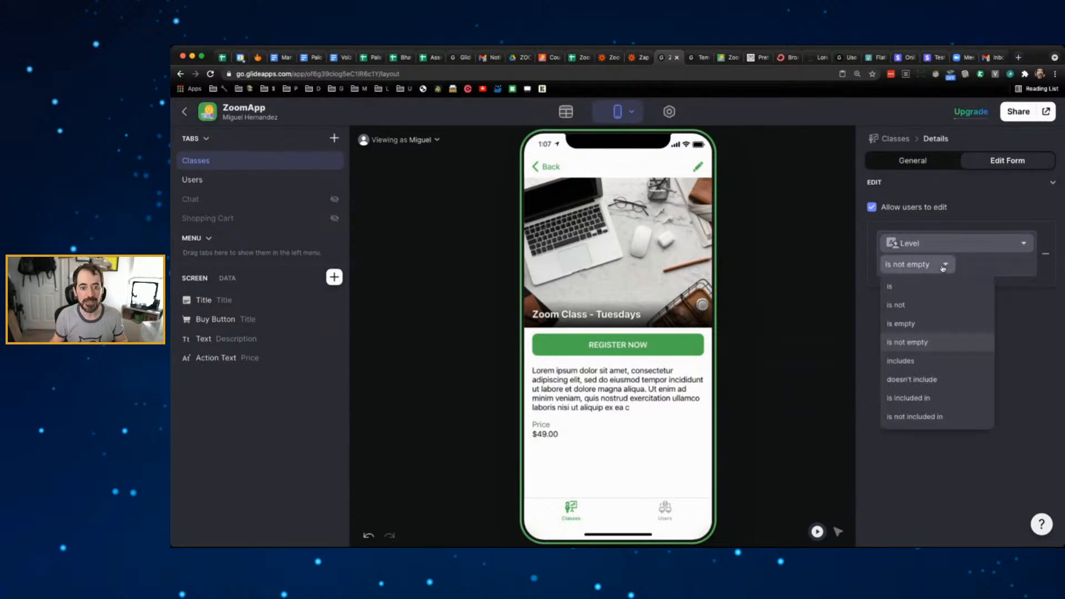
left_click(922, 288)
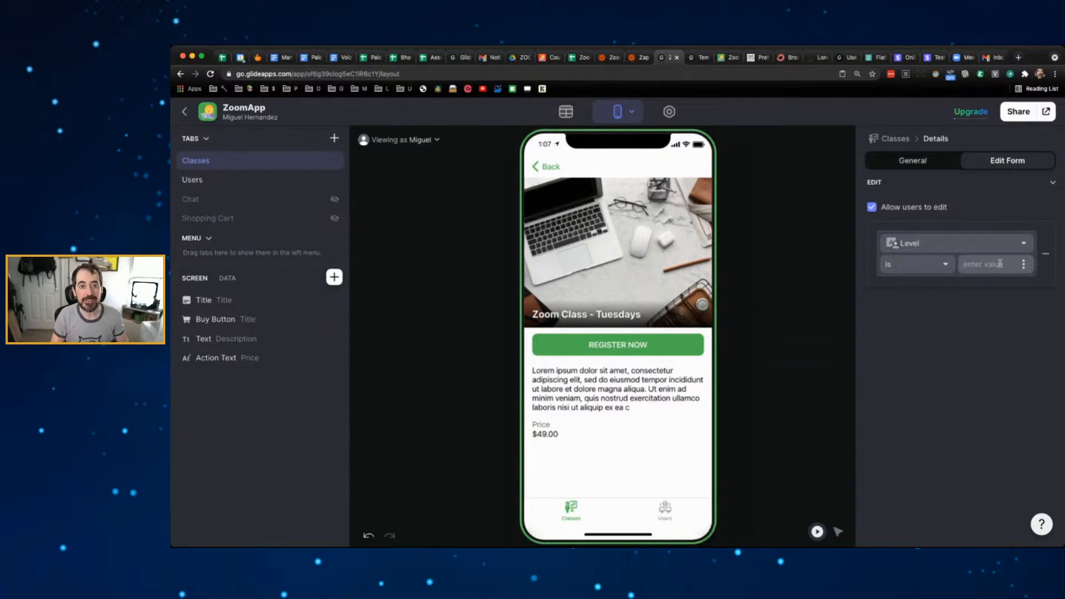
type("Admi")
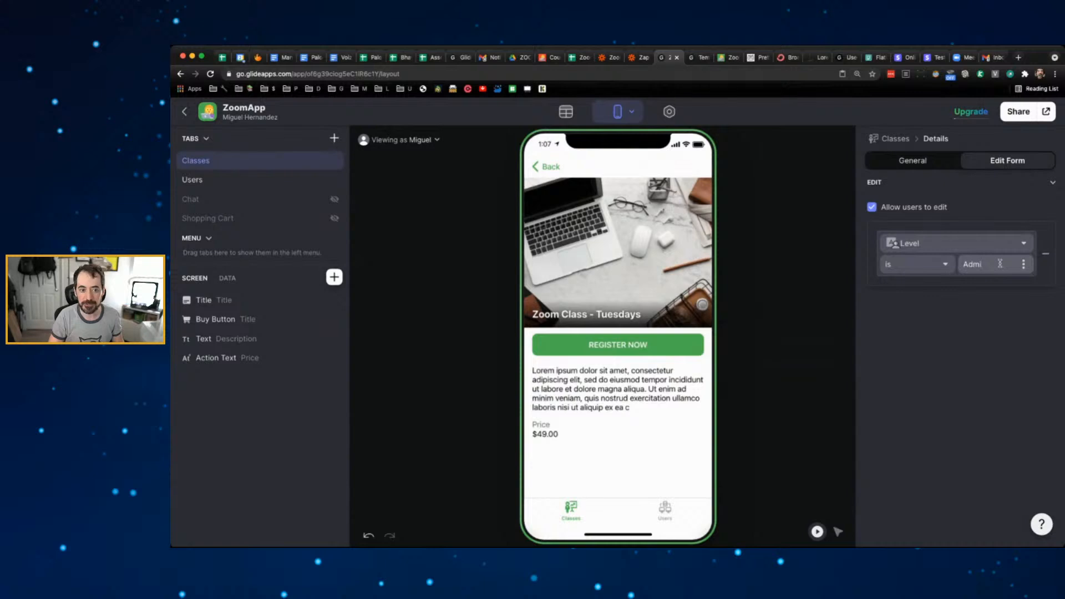
type("n")
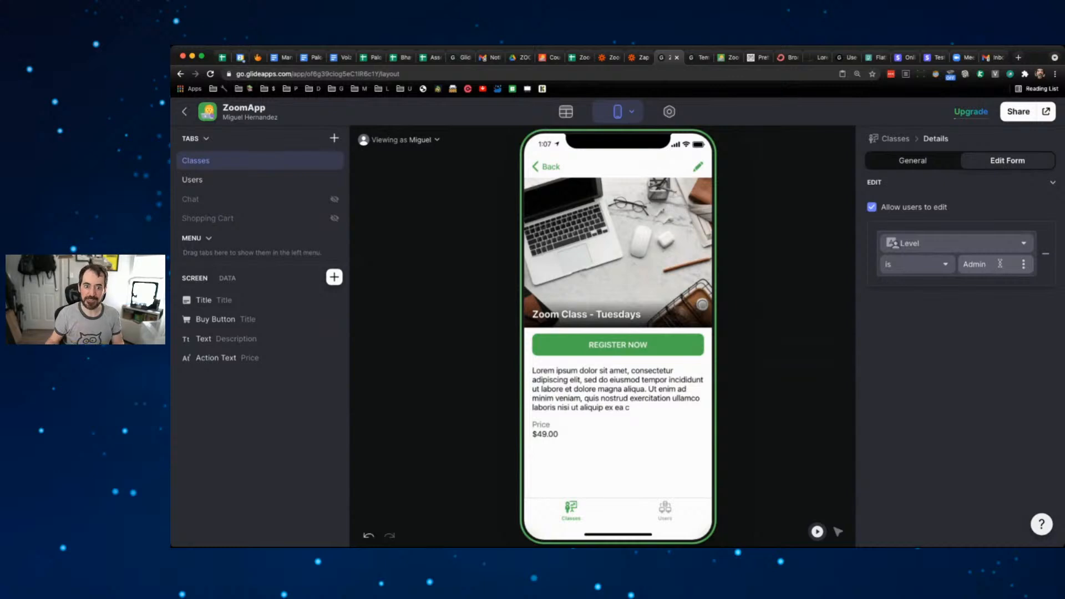
left_click(787, 204)
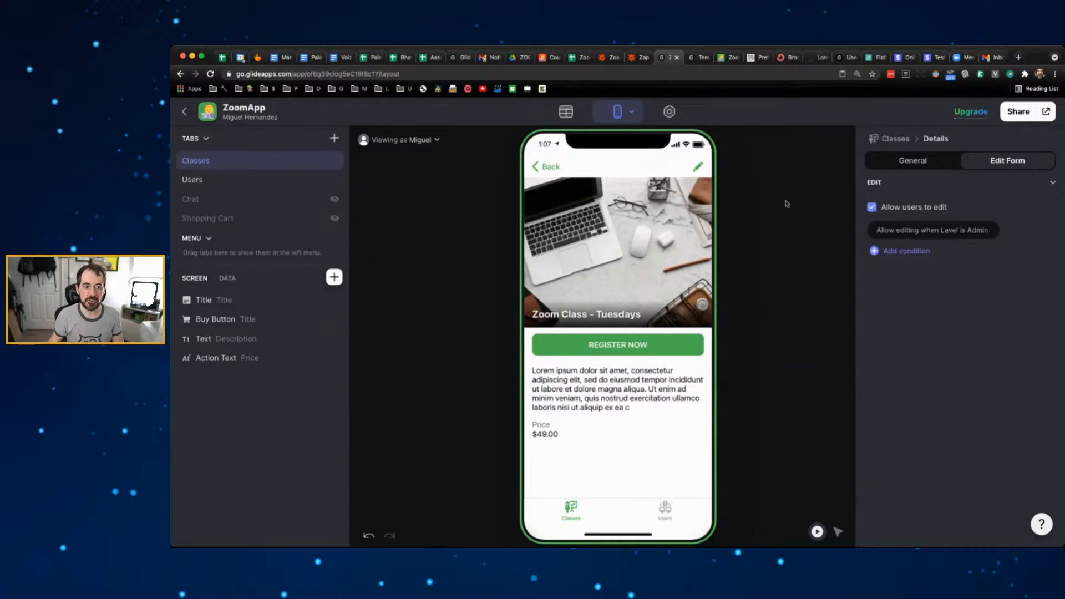
left_click(700, 166)
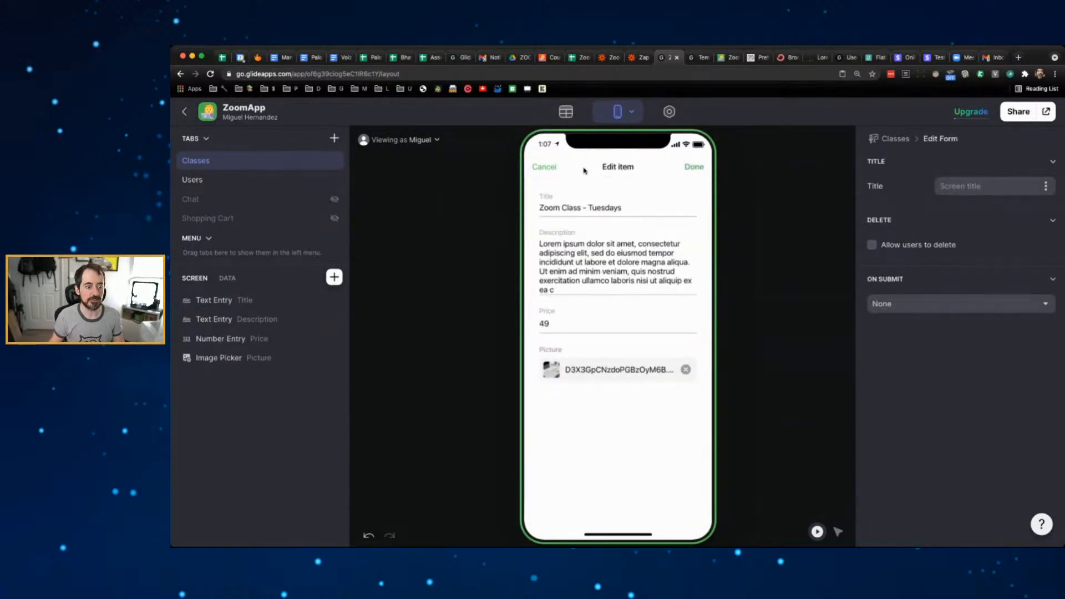
left_click(548, 168)
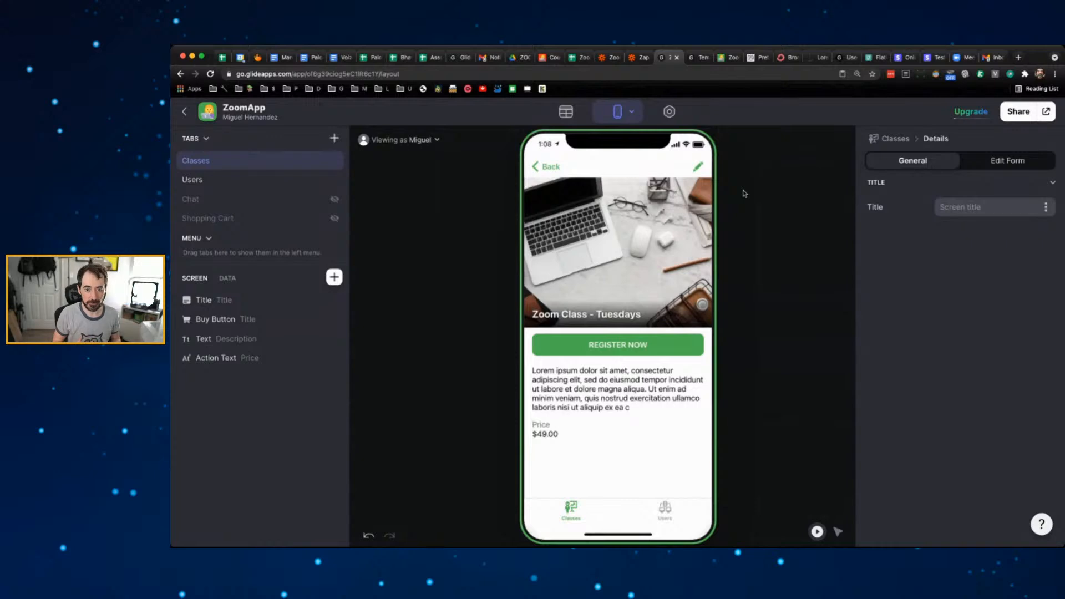
- In the Users sheet, add a Status header in E1 and mark Test User Paid in E3
left_click(575, 58)
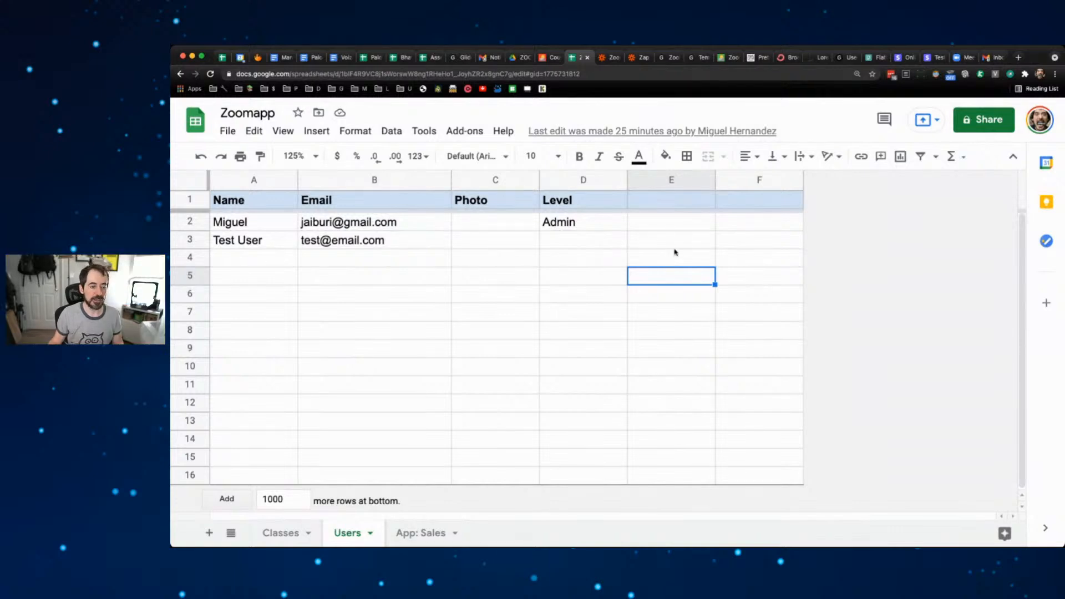
double_click(655, 204)
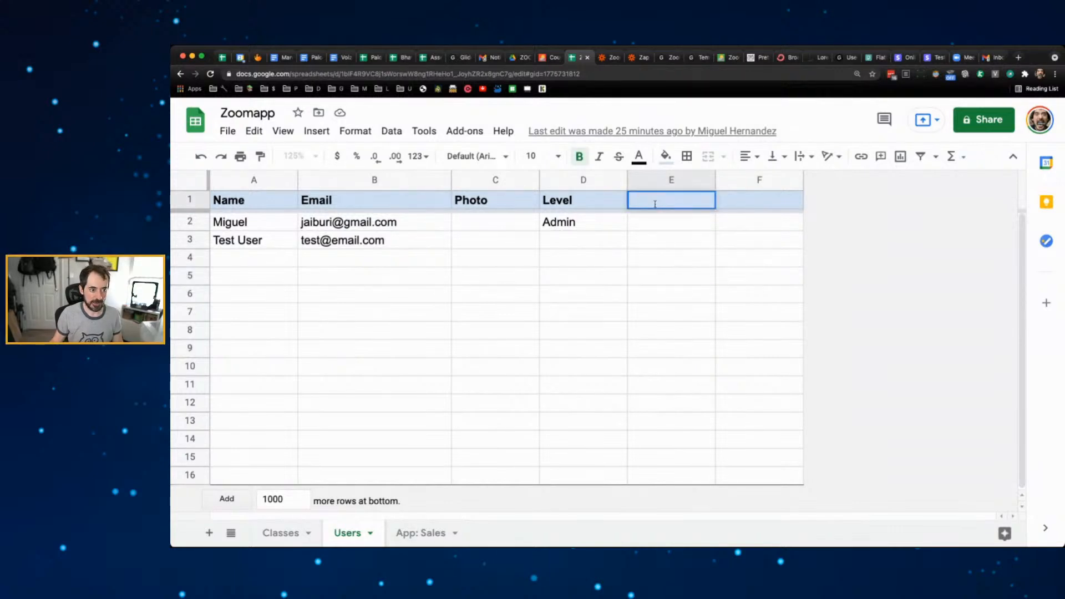
type("Status")
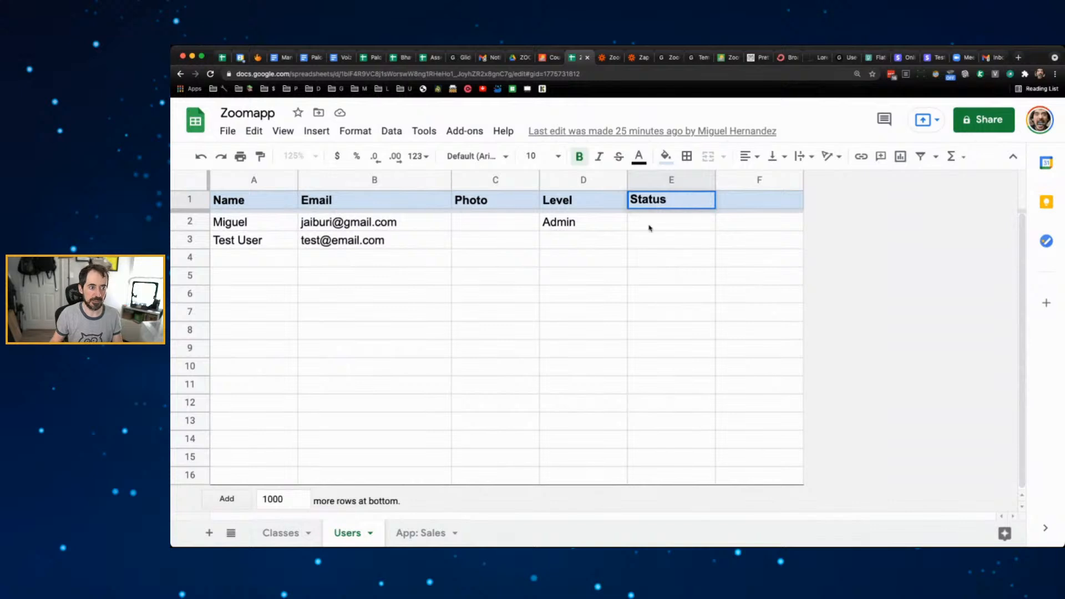
left_click(663, 244)
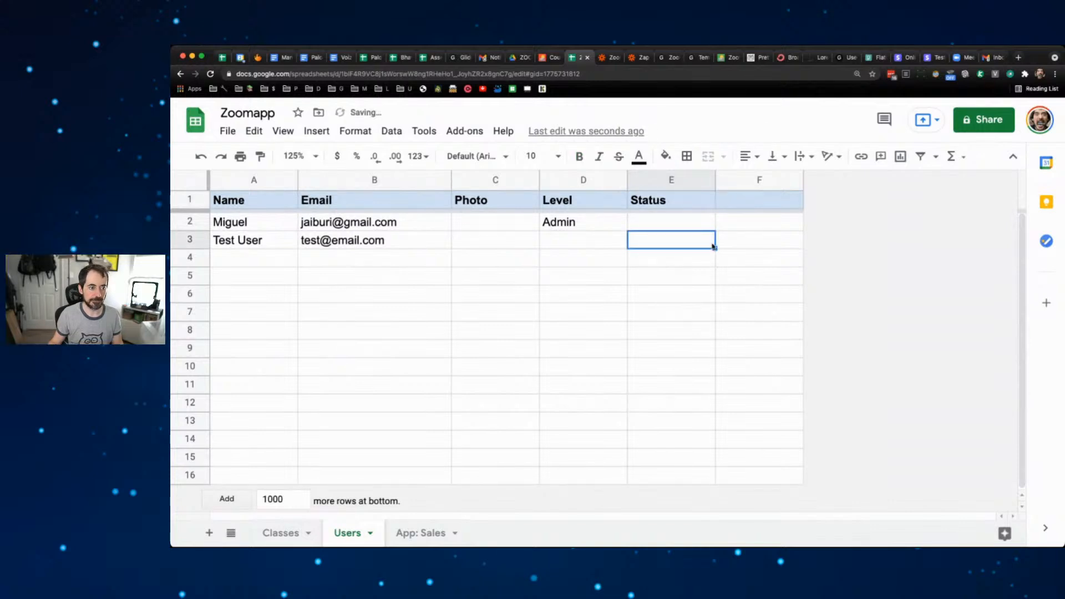
type("Paid")
left_click(672, 269)
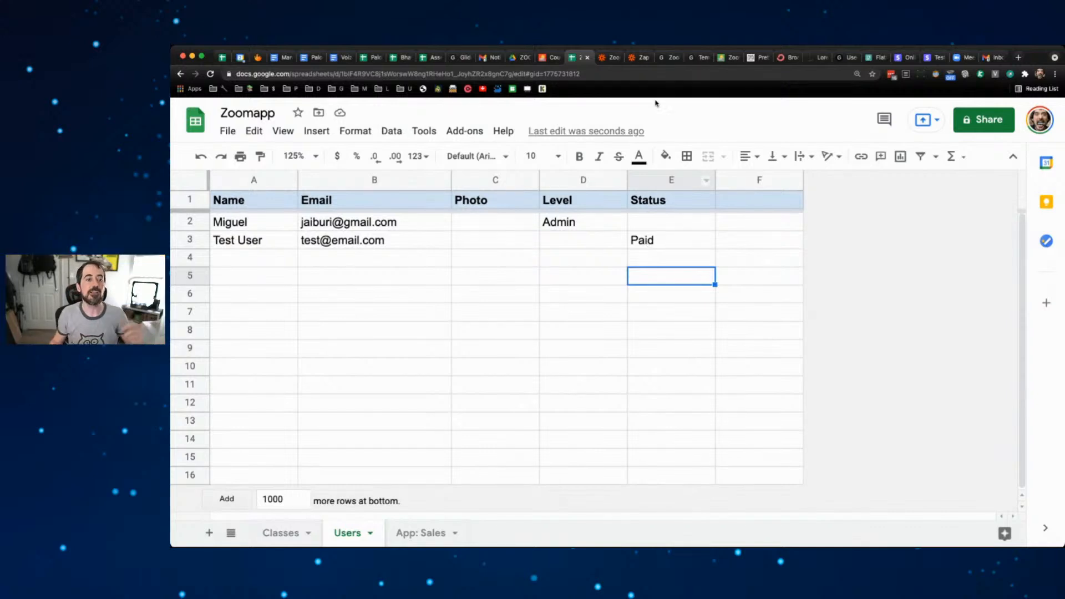
left_click(673, 59)
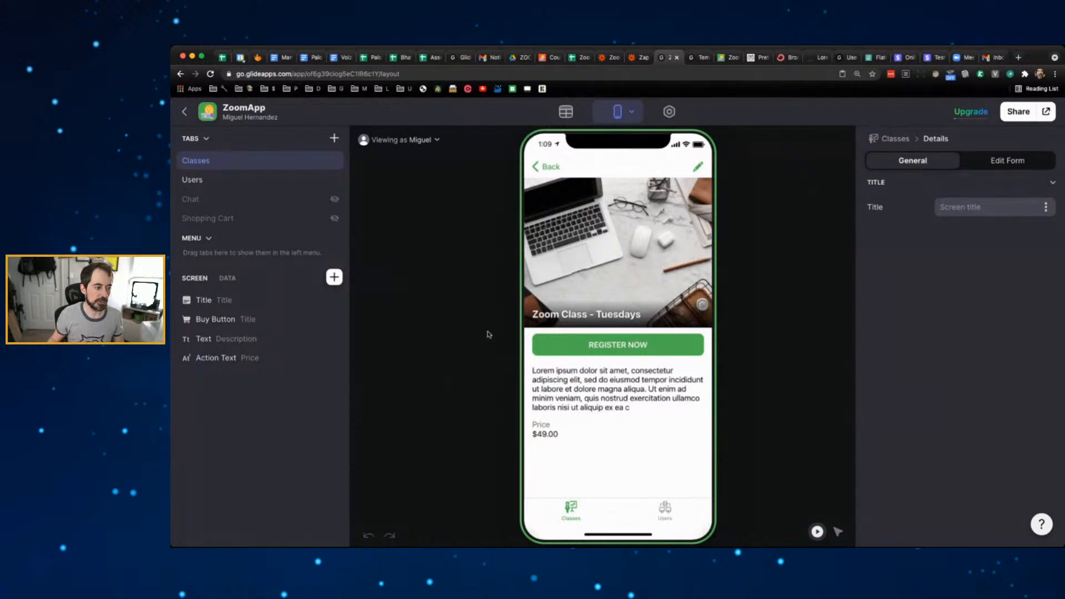
- Add a Video component to the Tuesday class details screen
left_click(334, 276)
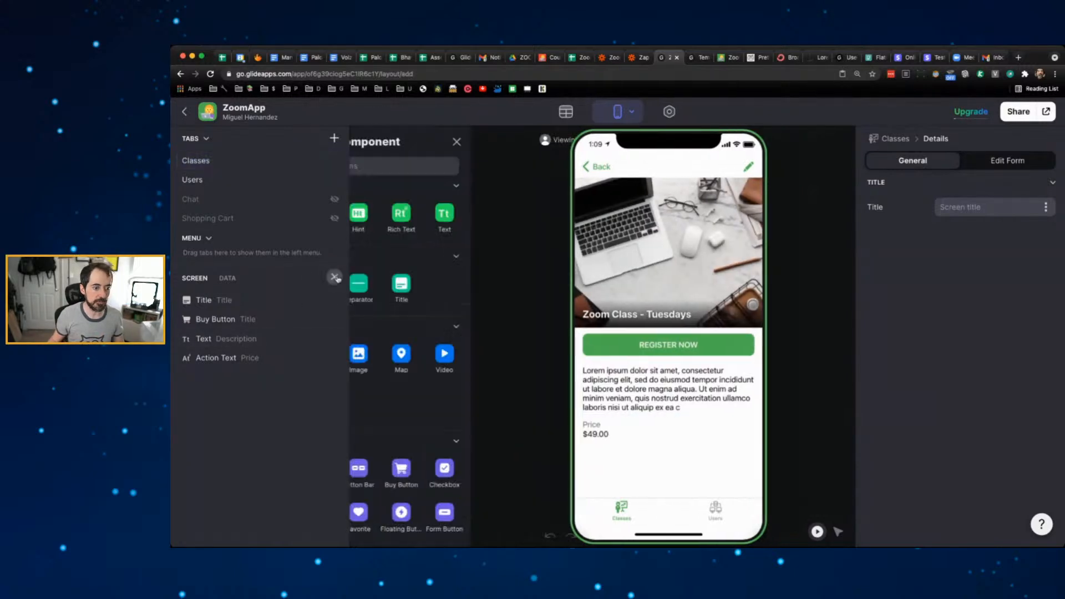
type("video")
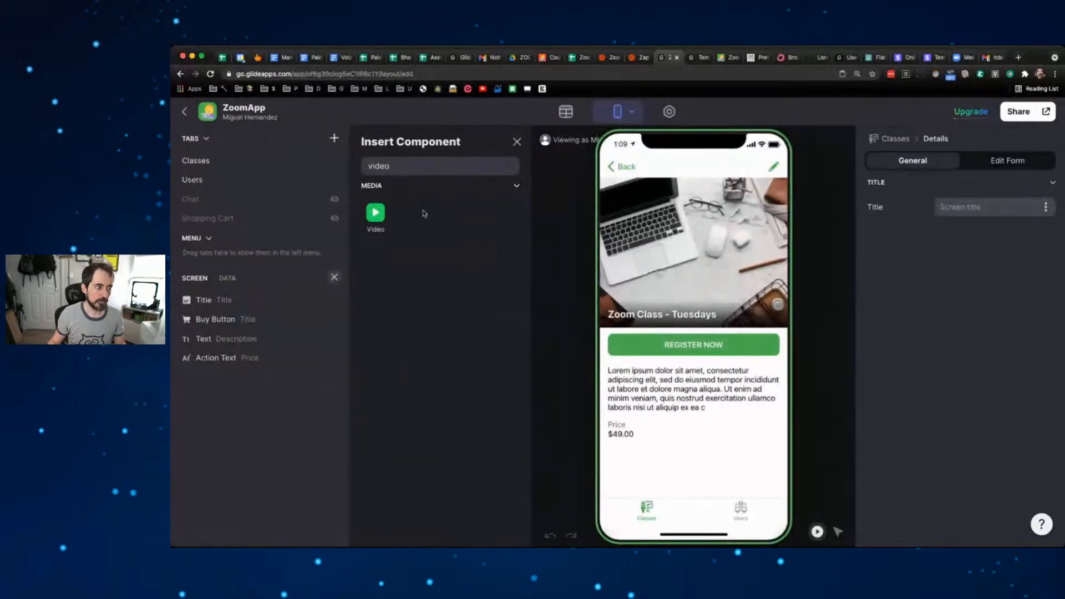
left_click(375, 214)
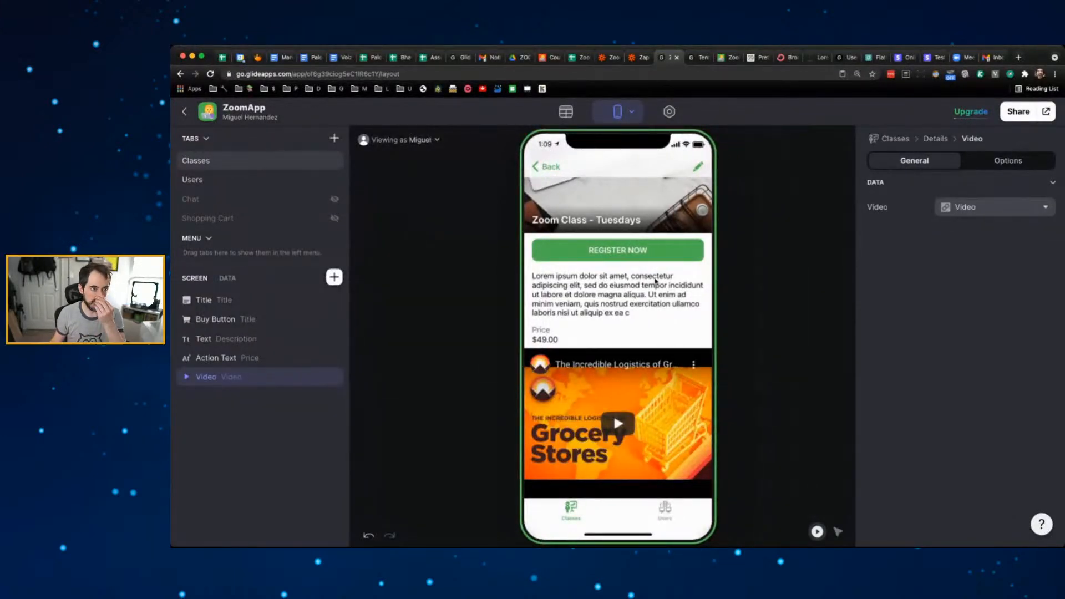
left_click(572, 59)
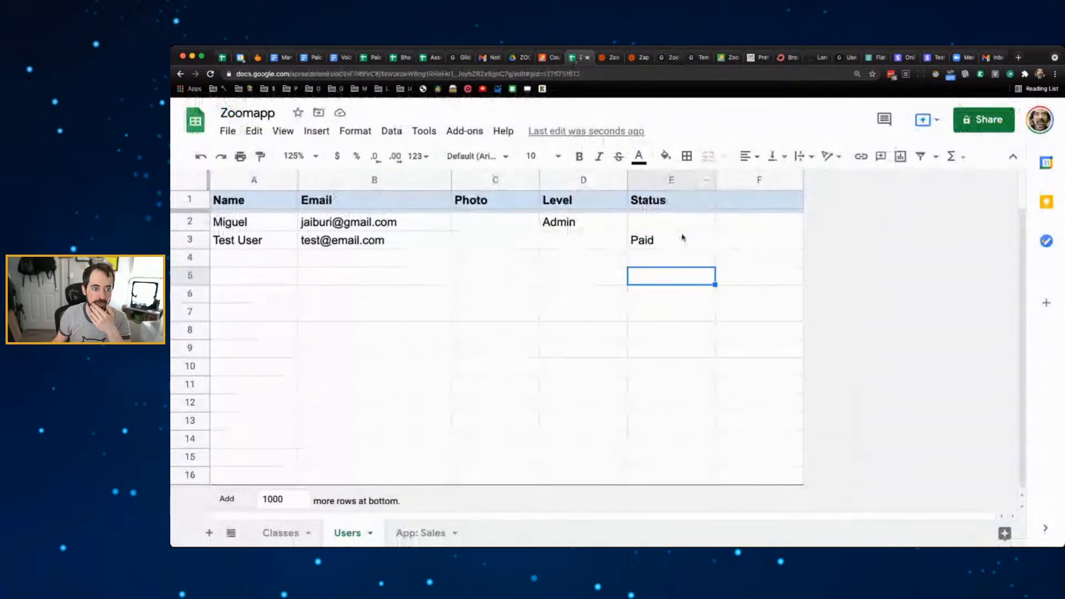
left_click(613, 58)
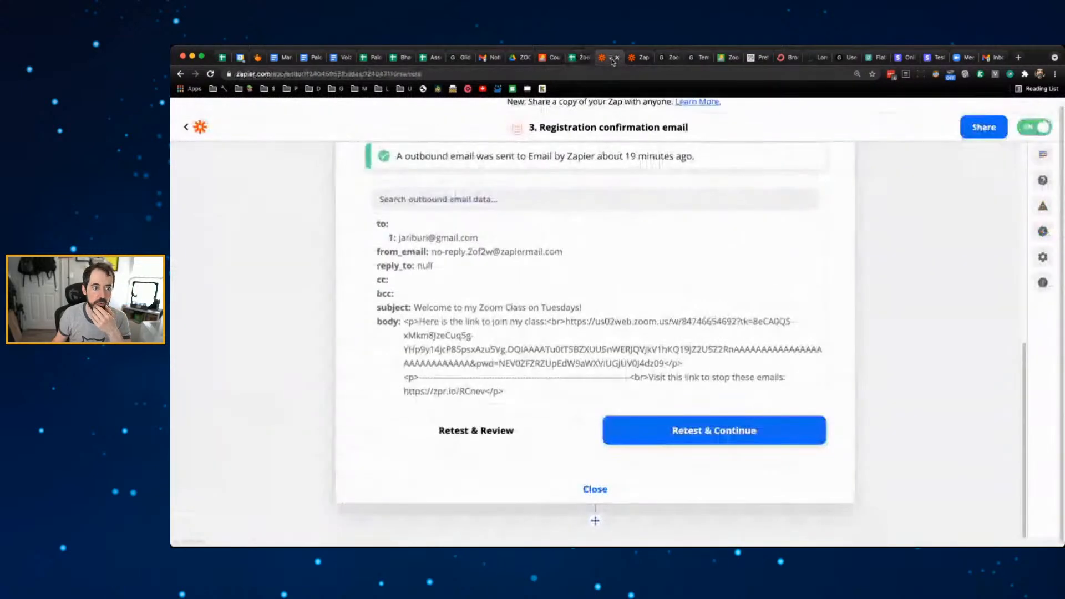
left_click(579, 58)
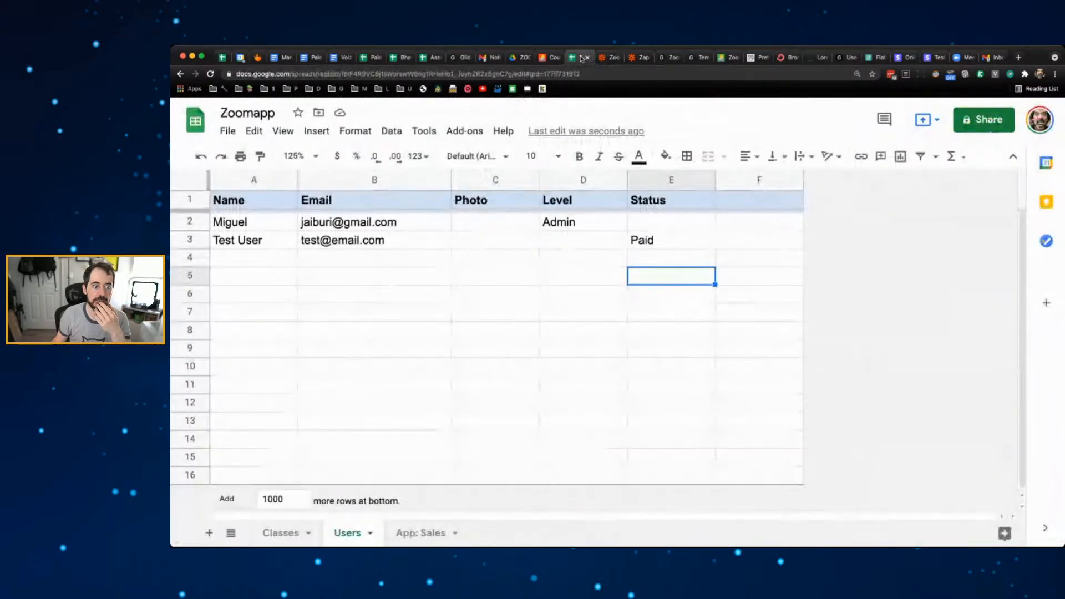
left_click(669, 58)
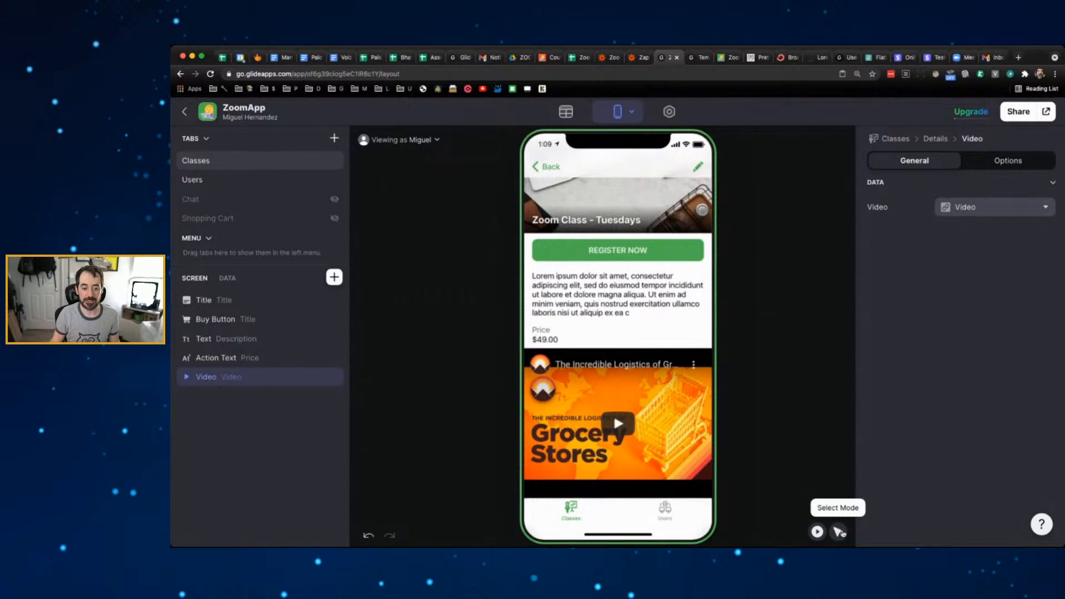
- Show the video only when the user's Status is Paid
left_click(839, 531)
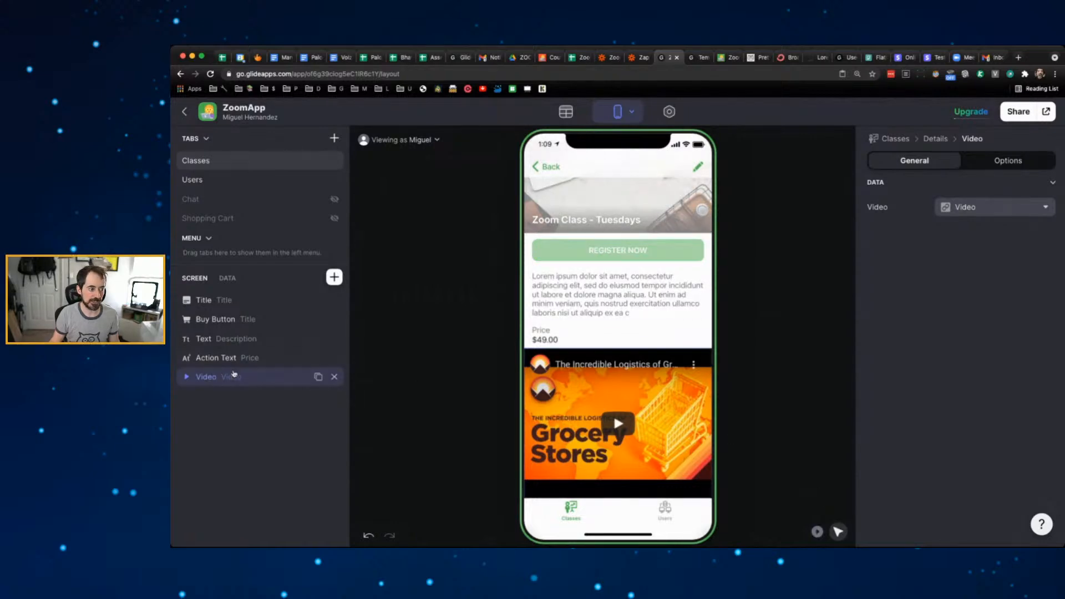
left_click(1031, 161)
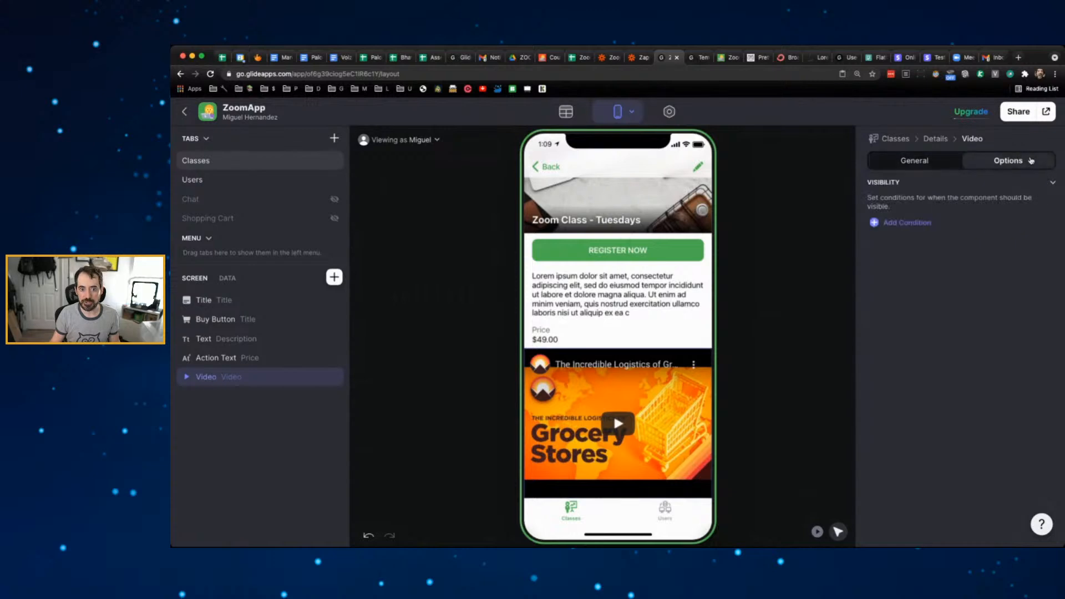
left_click(914, 223)
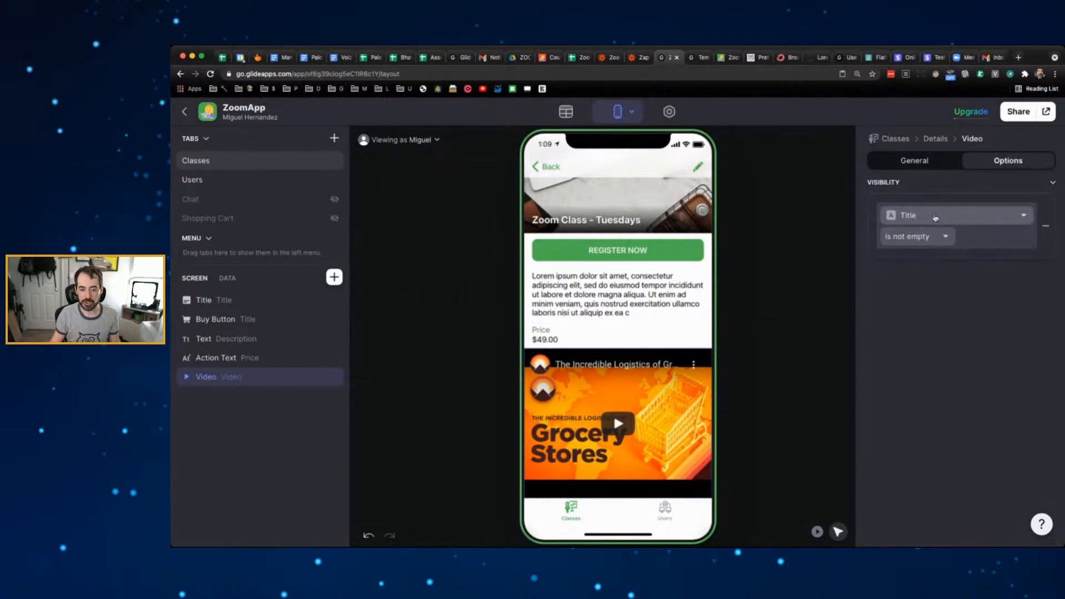
left_click(939, 217)
mouse_move(950, 373)
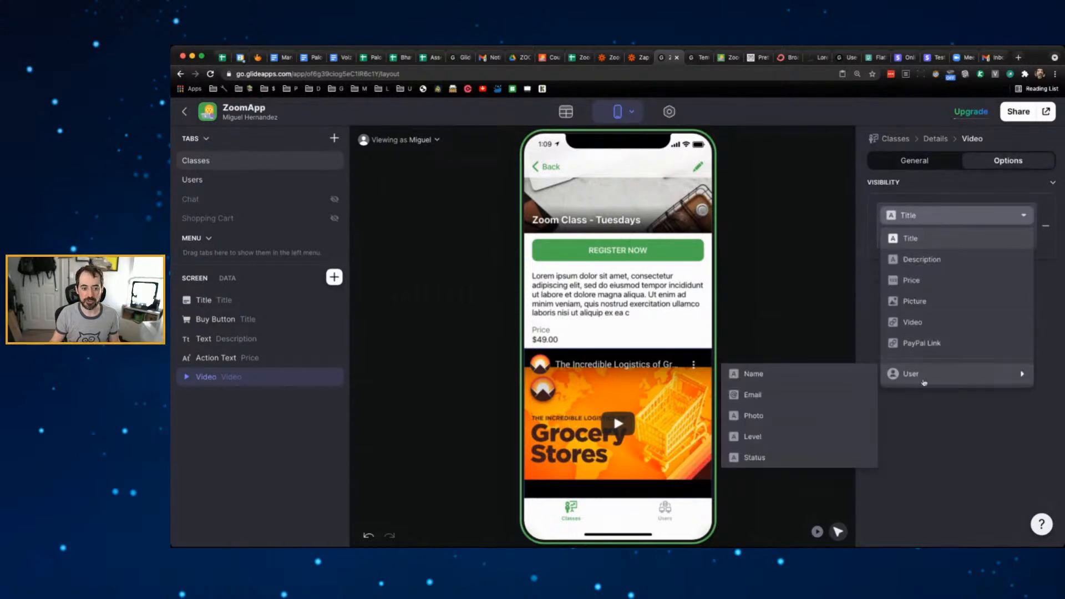
left_click(771, 456)
left_click(947, 236)
left_click(930, 252)
left_click(980, 234)
type("Paid")
left_click(969, 301)
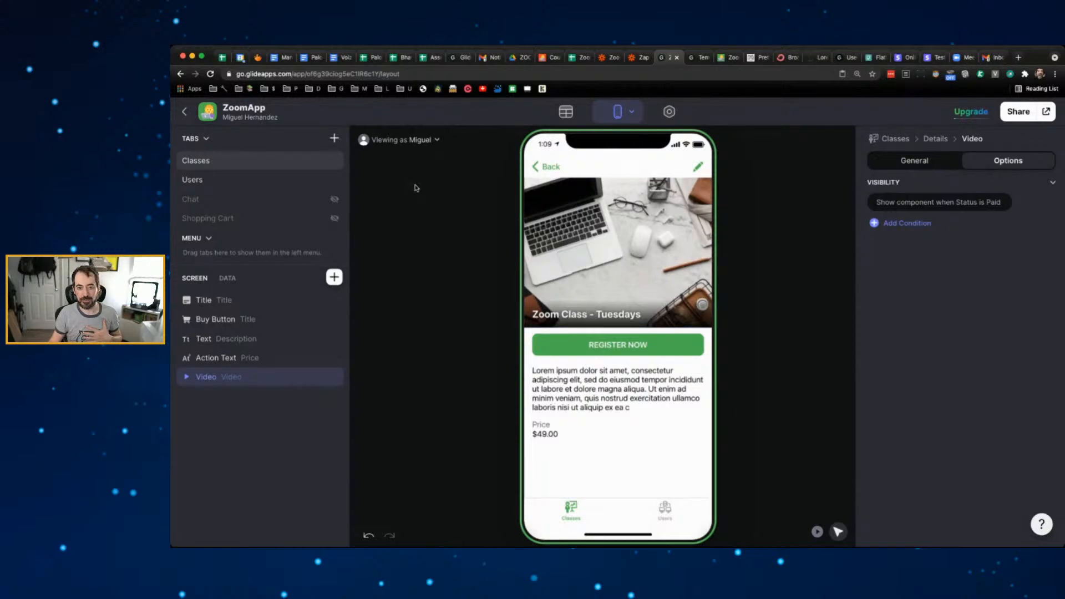
left_click(435, 143)
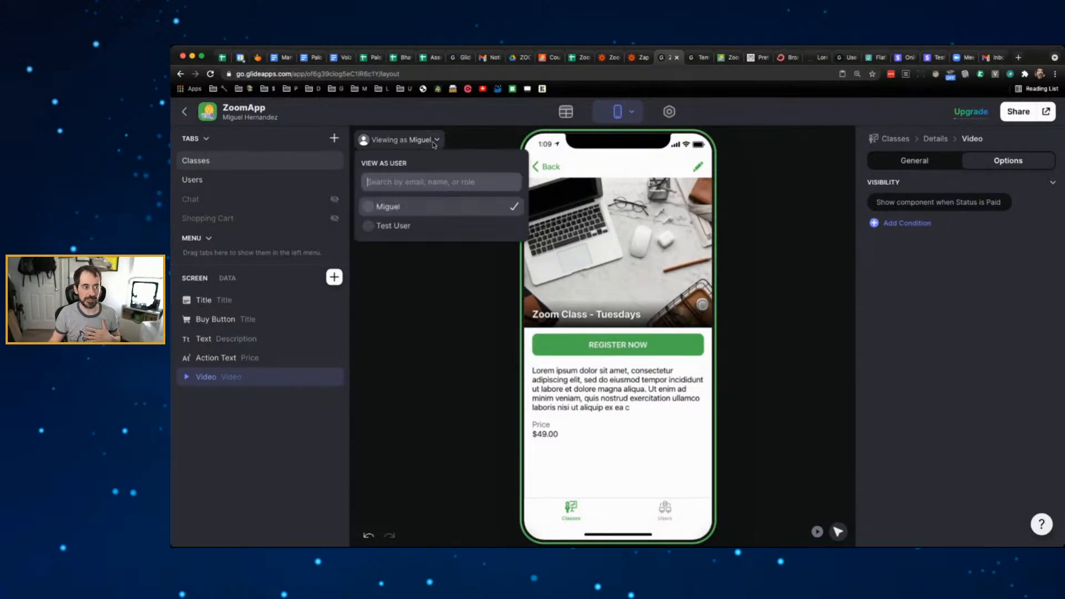
- Preview as Test User and review the video's Status is Paid visibility condition
left_click(407, 221)
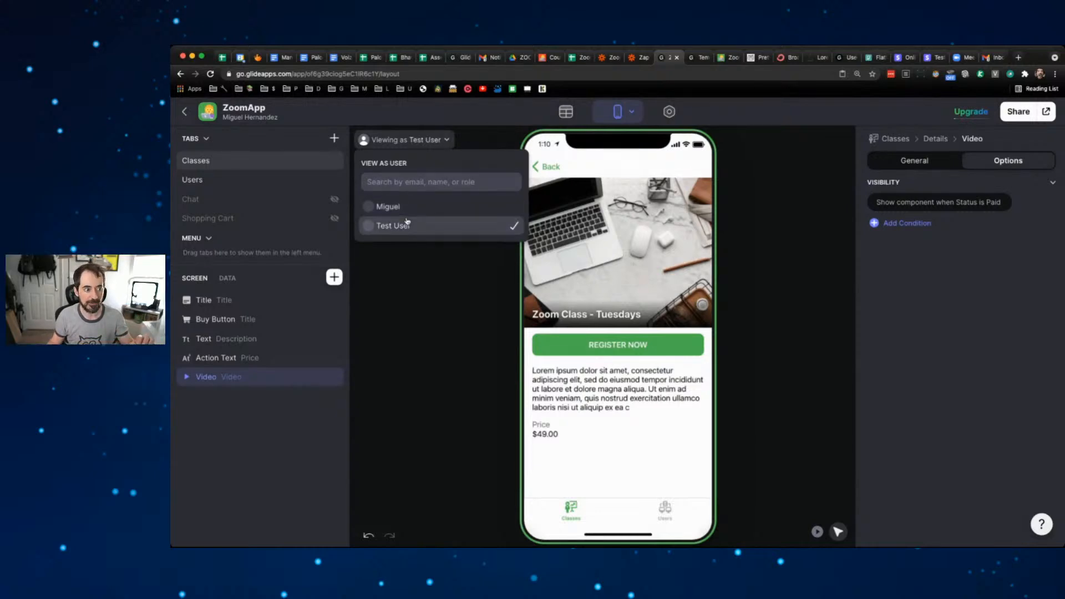
left_click(408, 291)
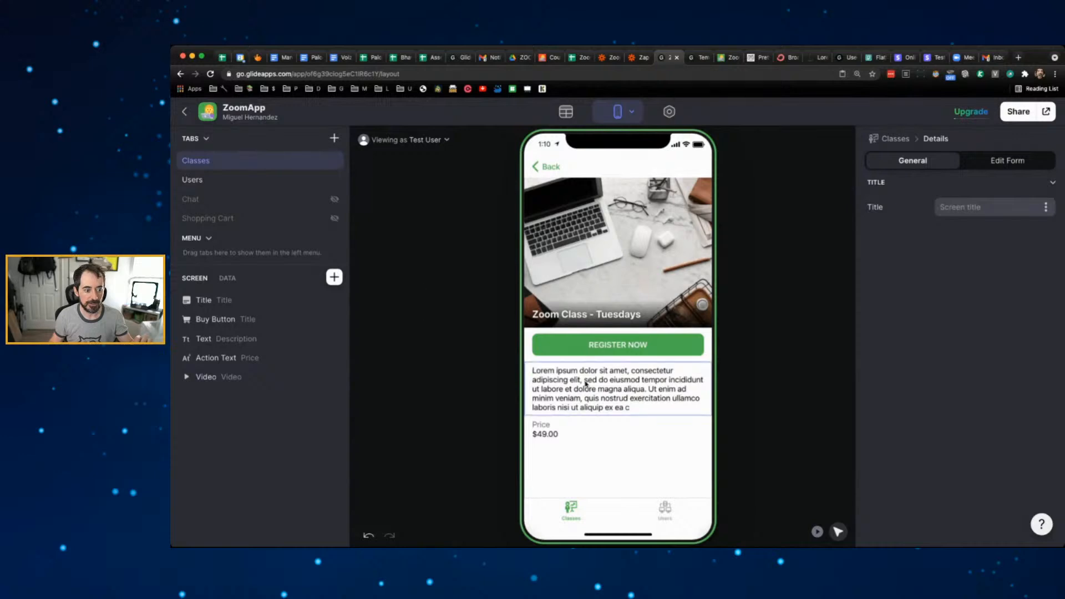
left_click(212, 376)
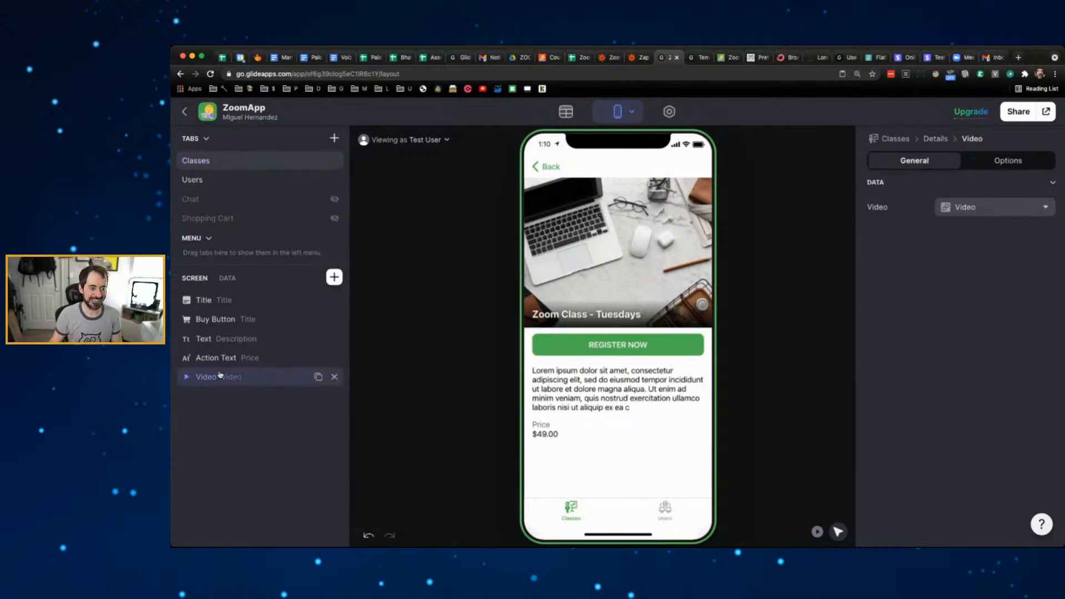
left_click(1012, 161)
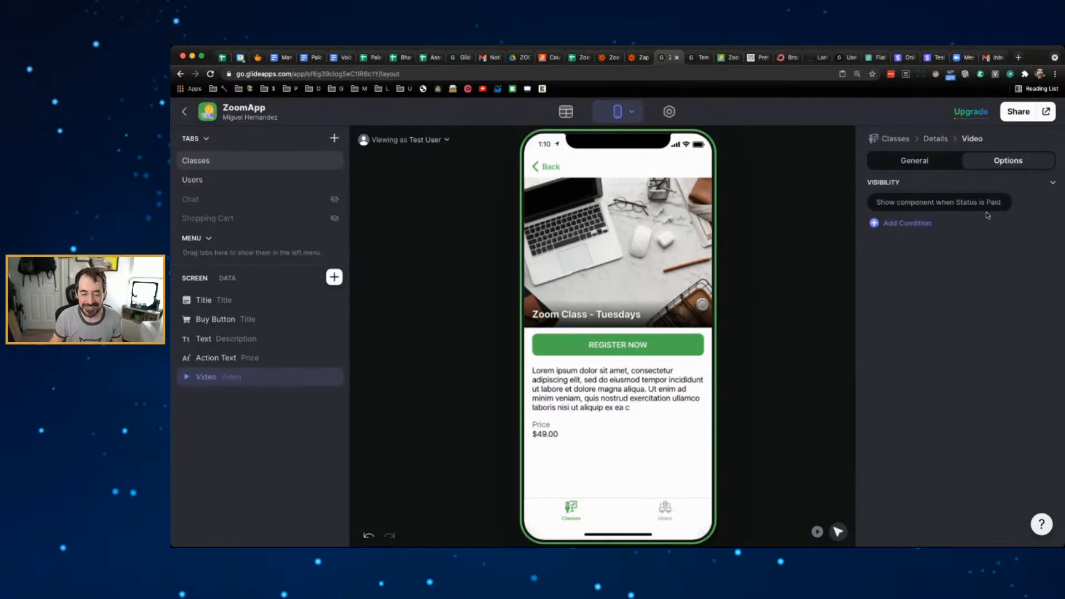
- Check the Data tab, return to Layout, and reload data so the video appears
left_click(566, 112)
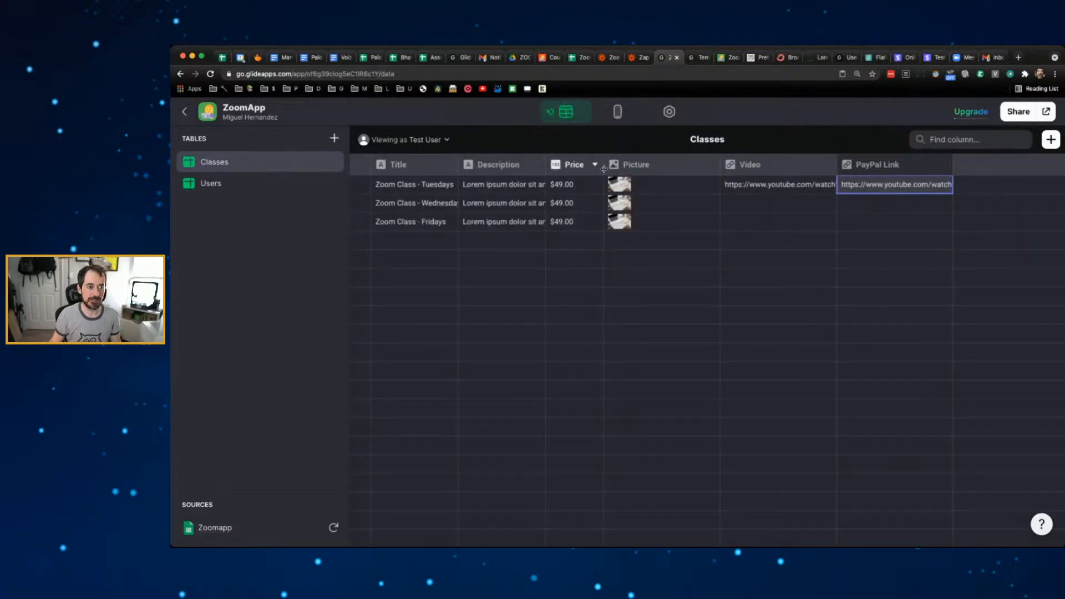
left_click(619, 113)
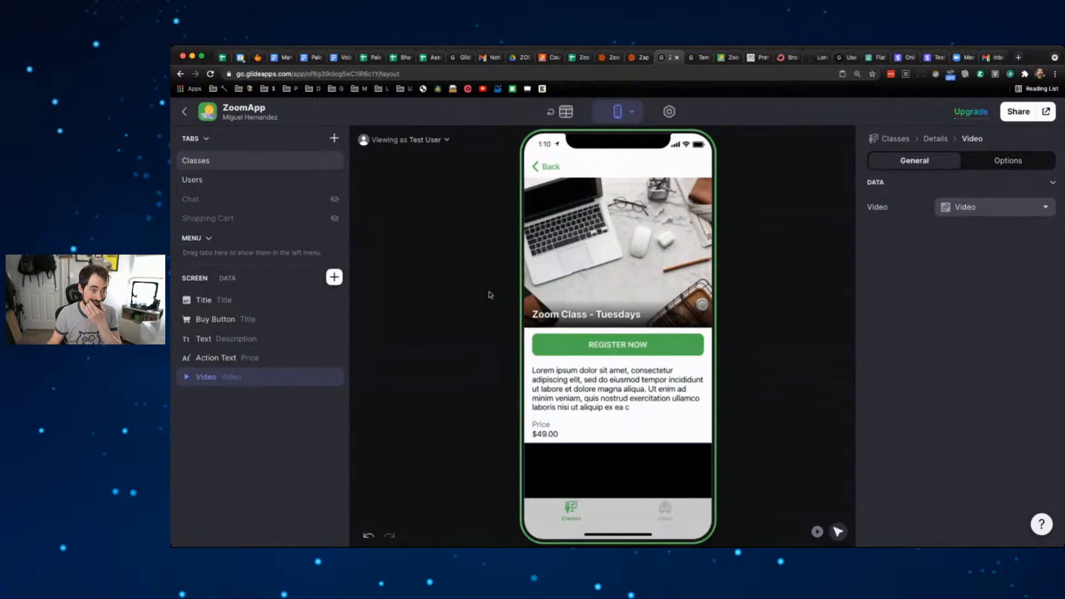
scroll(657, 367, "down", 3)
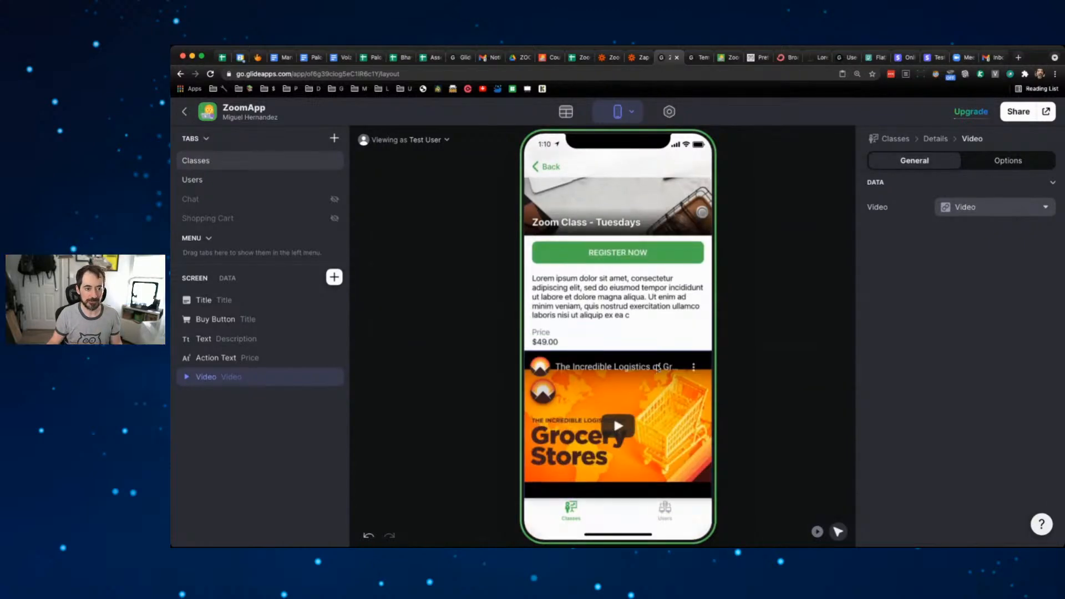
scroll(657, 368, "up", 3)
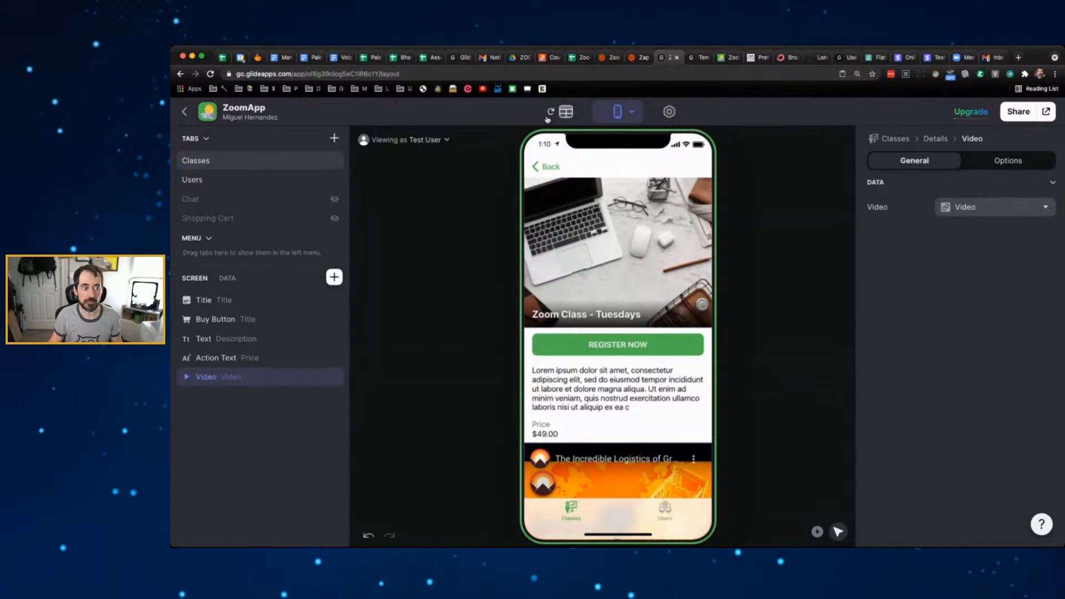
left_click(549, 114)
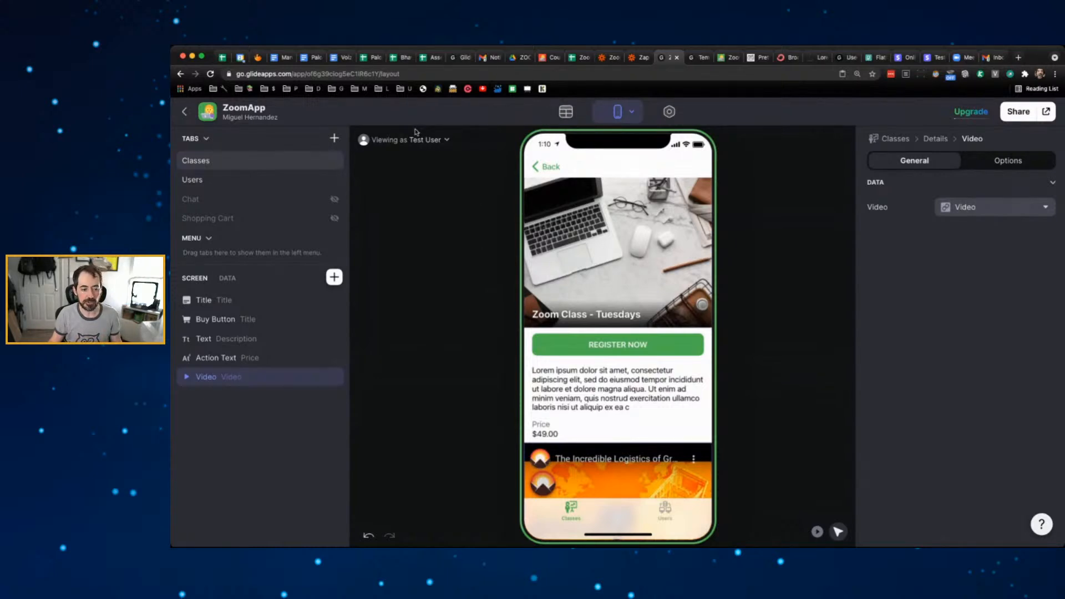
scroll(610, 377, "down", 3)
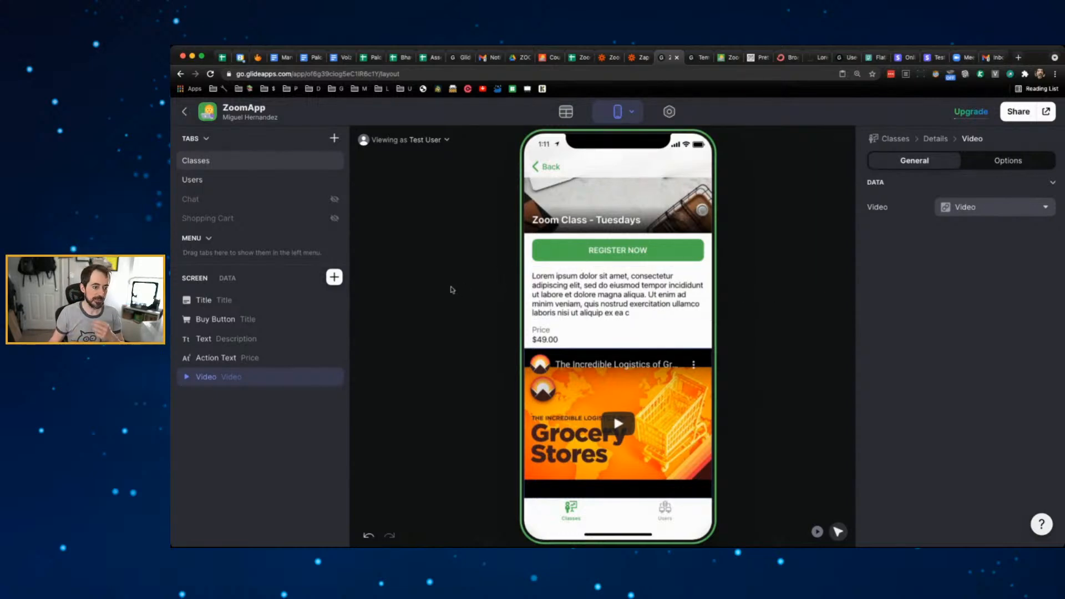
left_click(452, 290)
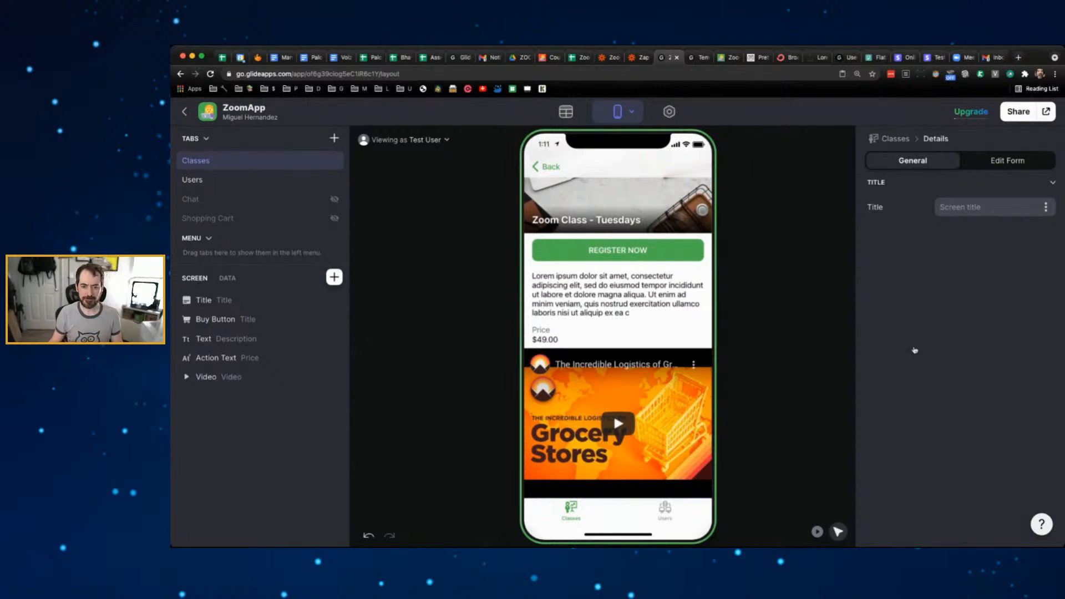
left_click(924, 375)
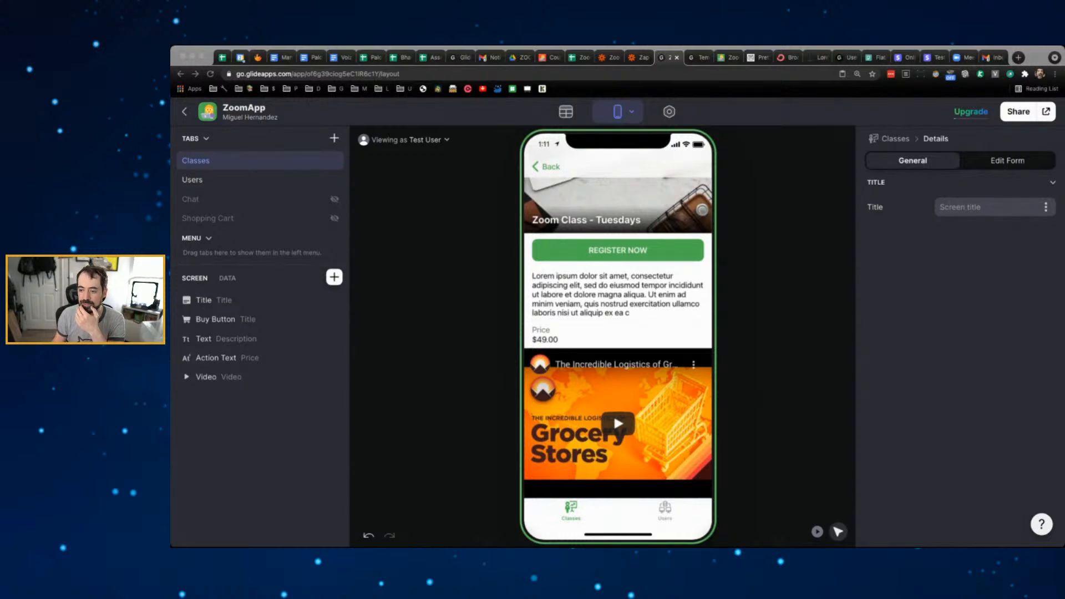
left_click(809, 227)
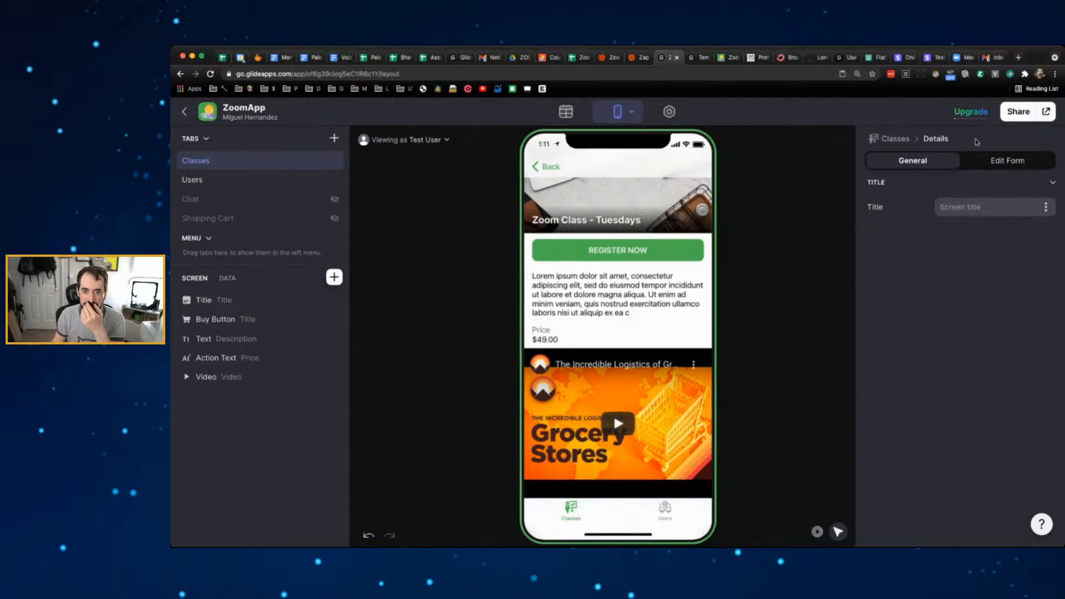
- Open and close the live app, then show the Share dialog with app link and QR code
left_click(1046, 111)
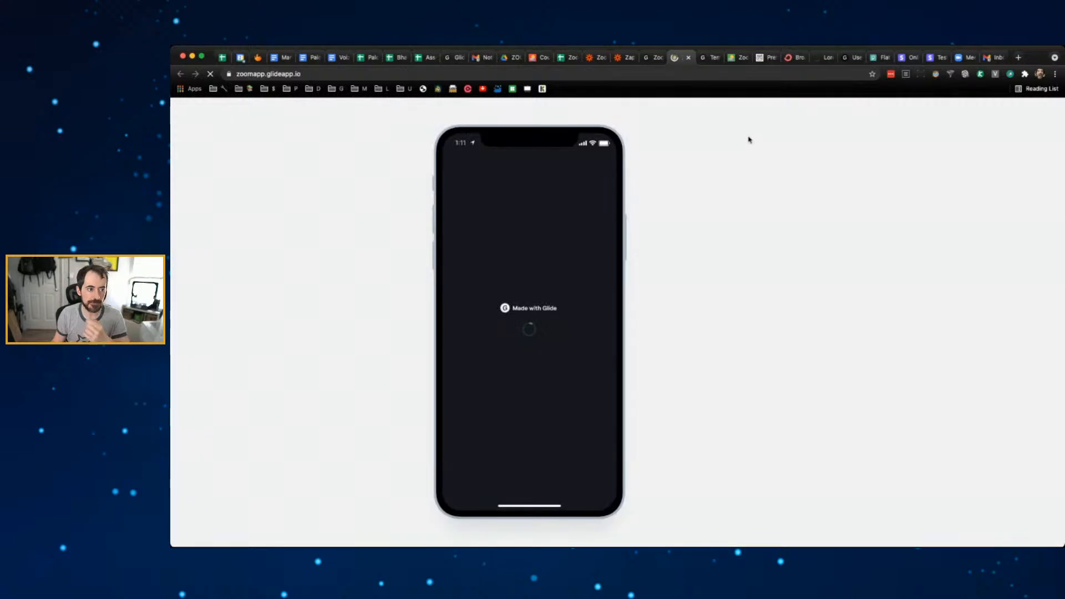
key("super+w")
left_click(1019, 111)
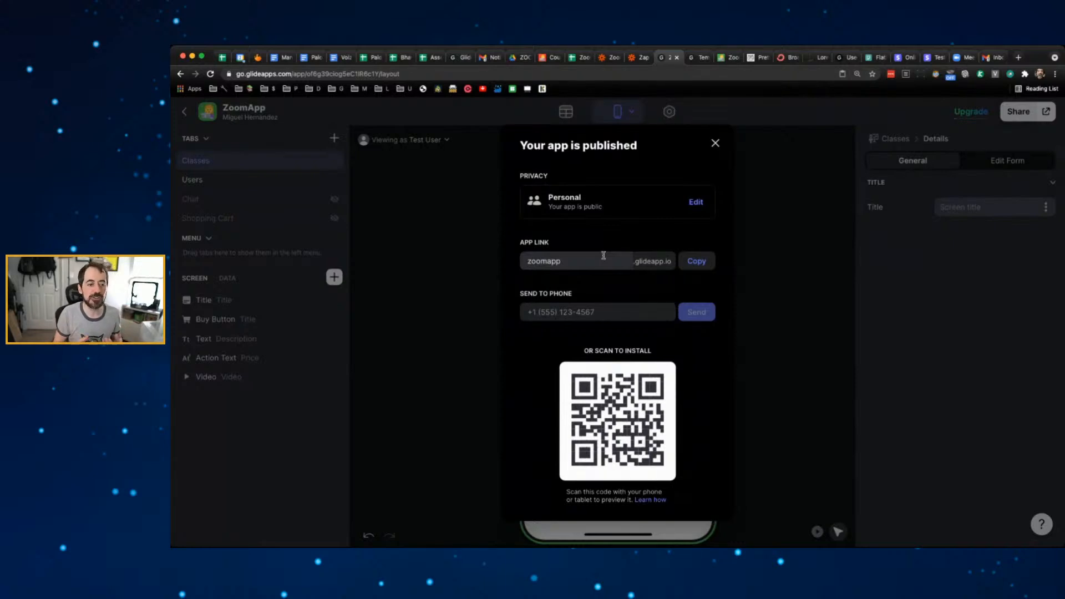
- Close the published dialog and show the plan choices: Free, $12 Basic, $32 Pro
left_click(791, 228)
left_click(956, 112)
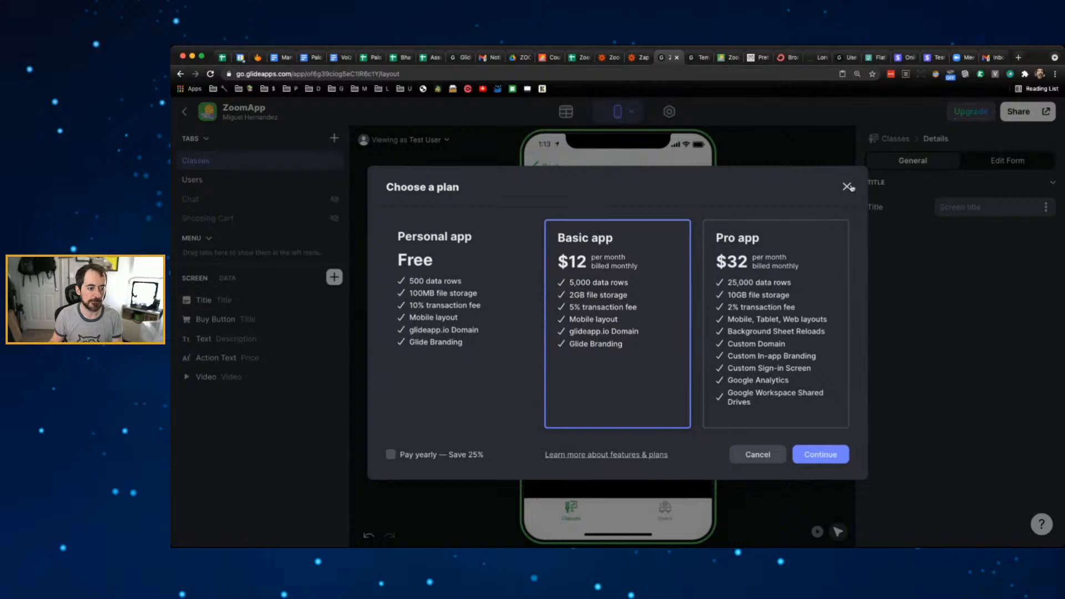
- View the 'Pay yearly — Save 25%' prices, then dismiss the Choose a plan dialog without upgrading
left_click(392, 454)
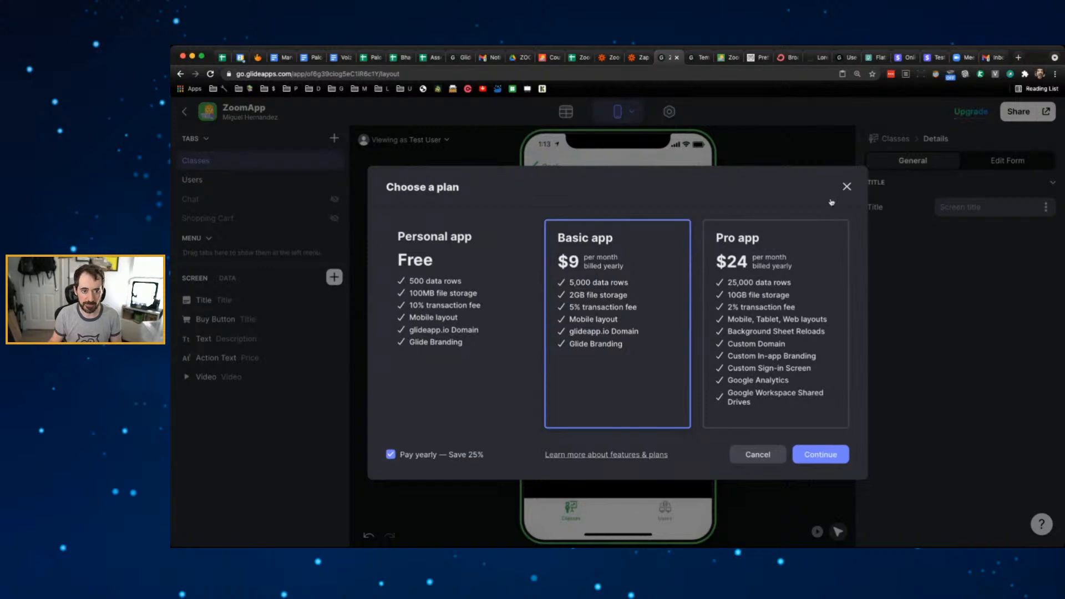
left_click(846, 187)
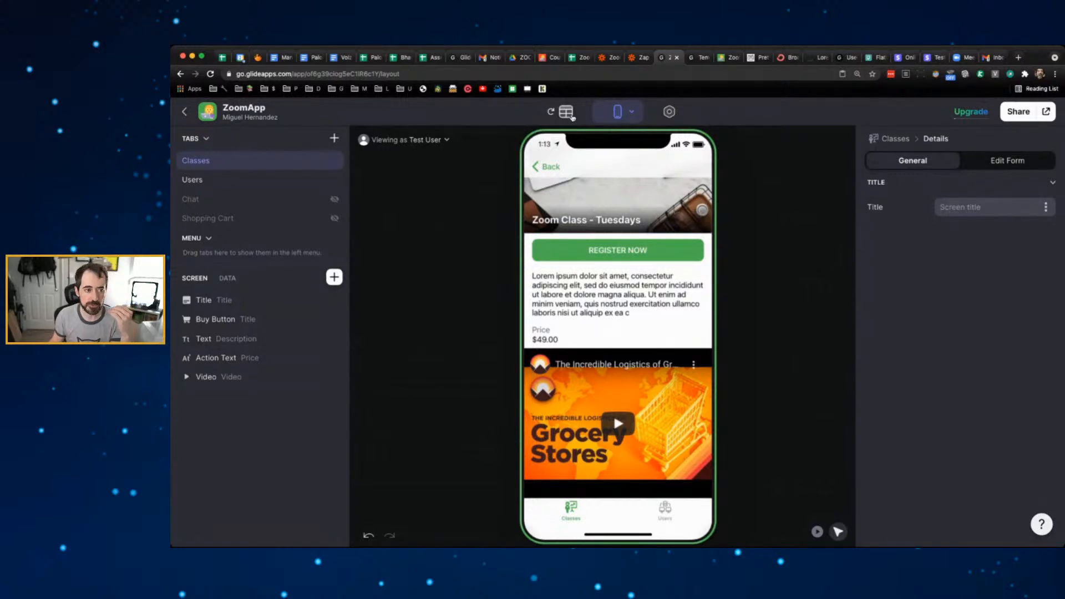
- Leave the ZoomApp editor for My Apps and switch to the published zoomapp.glideapp.io page
left_click(572, 116)
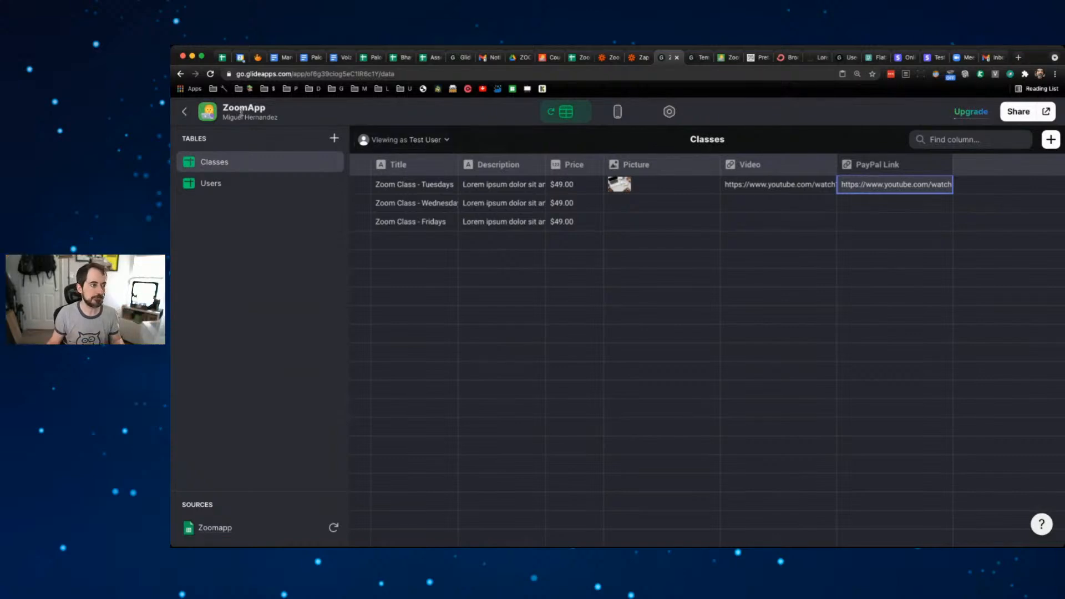
left_click(185, 111)
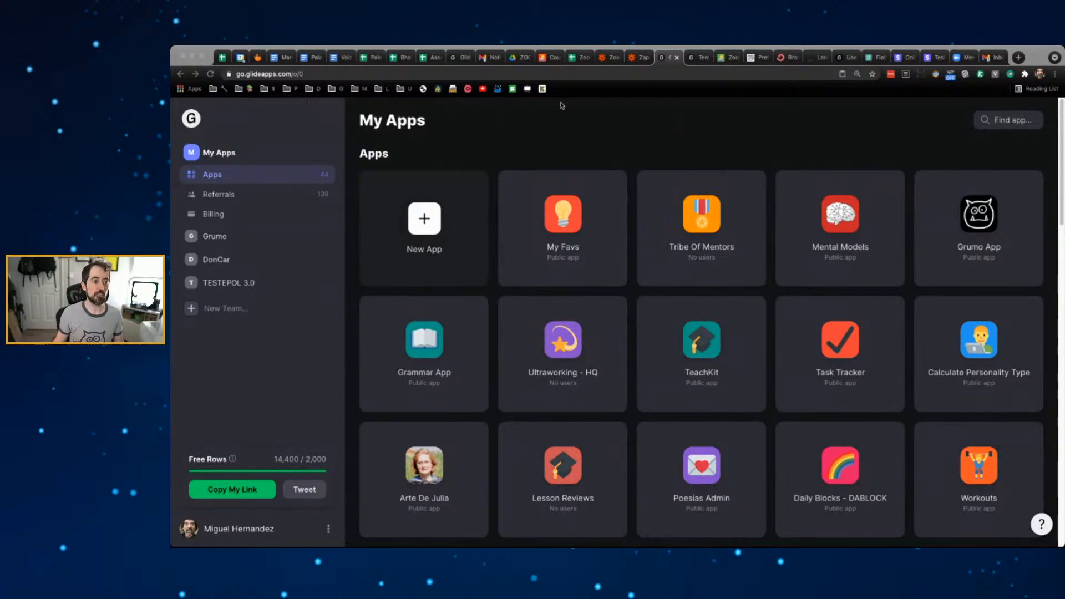
left_click(730, 58)
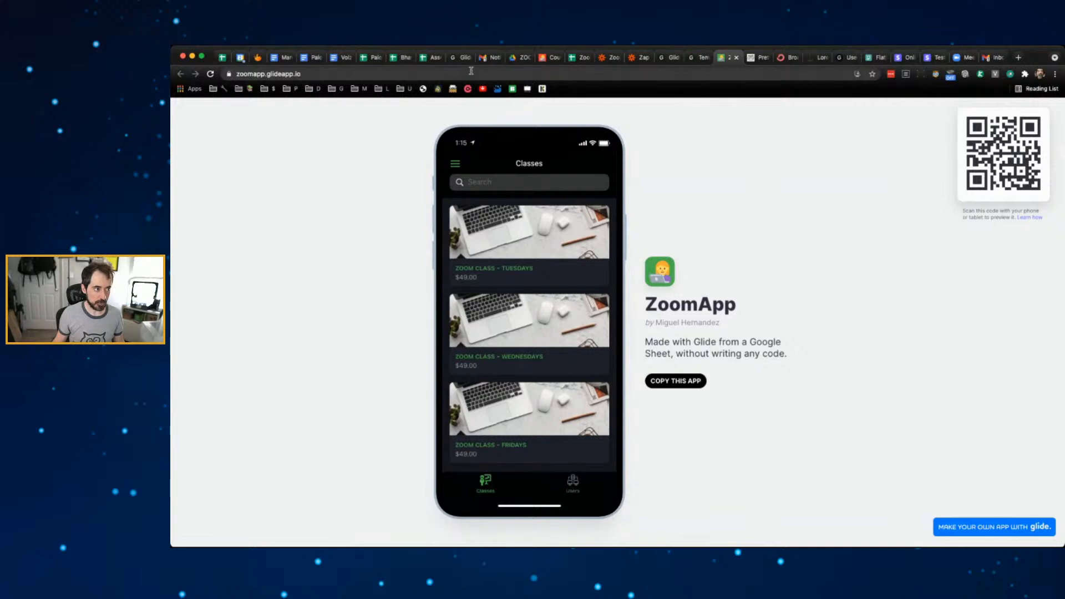
left_click(400, 72)
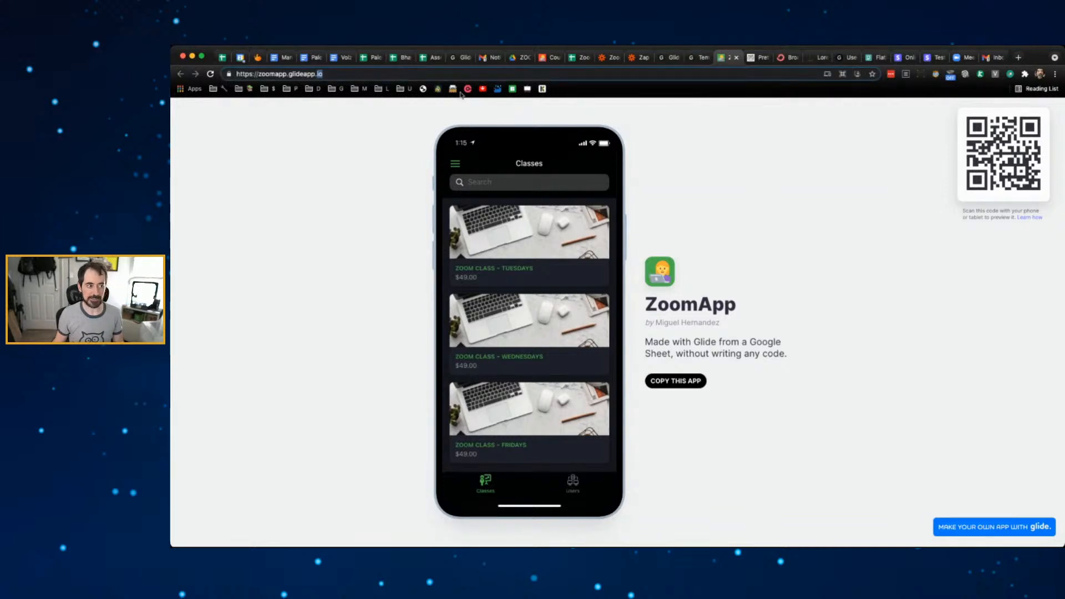
left_click(639, 72)
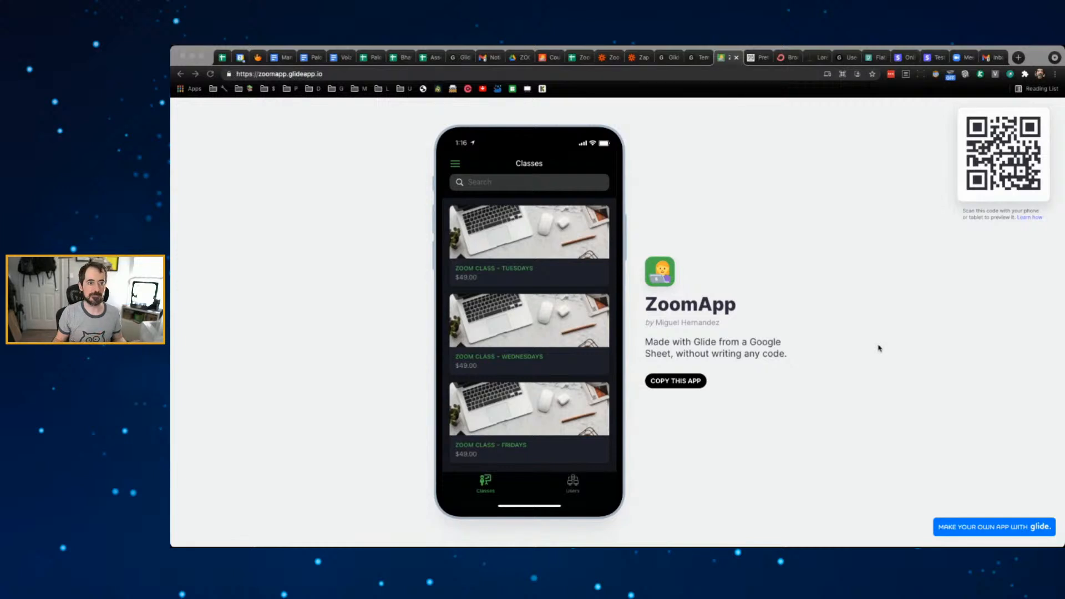
- In the Zoomapp spreadsheet, delete 'Paid' from Test User's Status cell E3
left_click(583, 60)
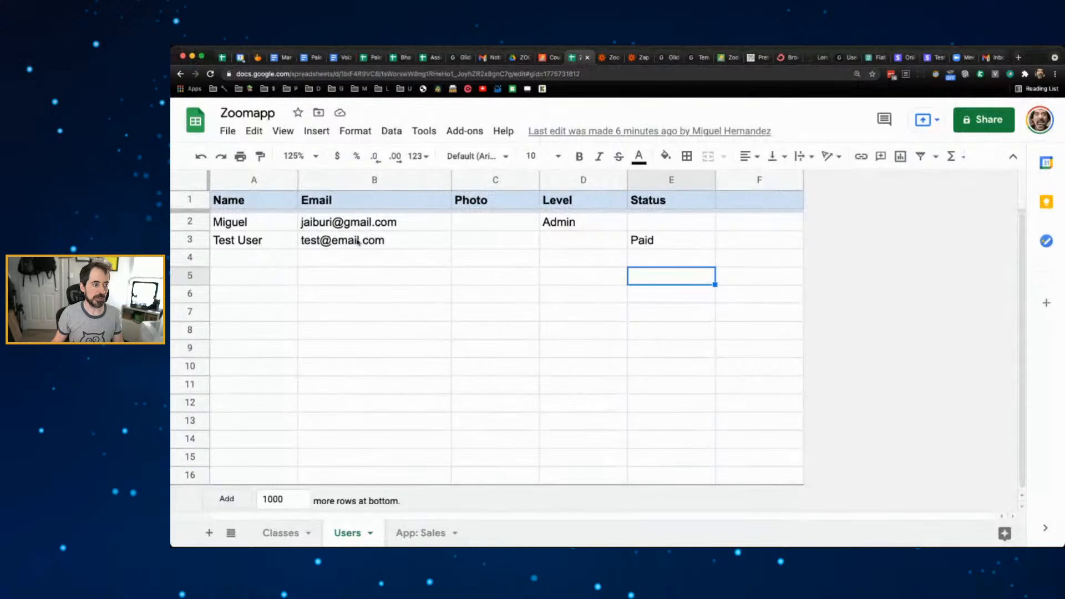
mouse_move(358, 240)
left_click(267, 260)
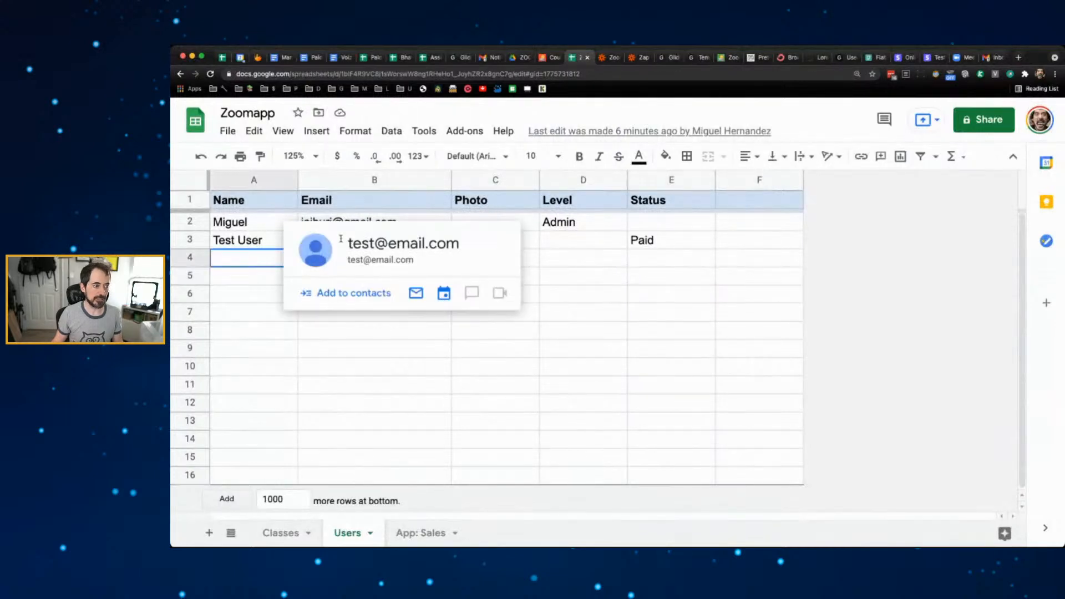
left_click(646, 258)
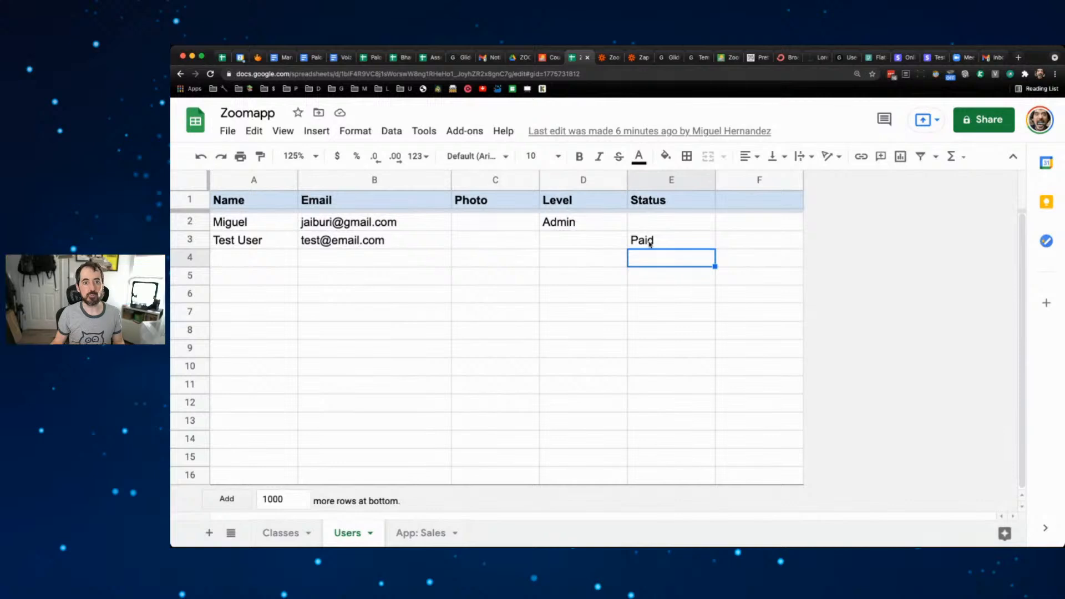
left_click(650, 244)
key("Delete")
left_click(648, 264)
left_click(650, 244)
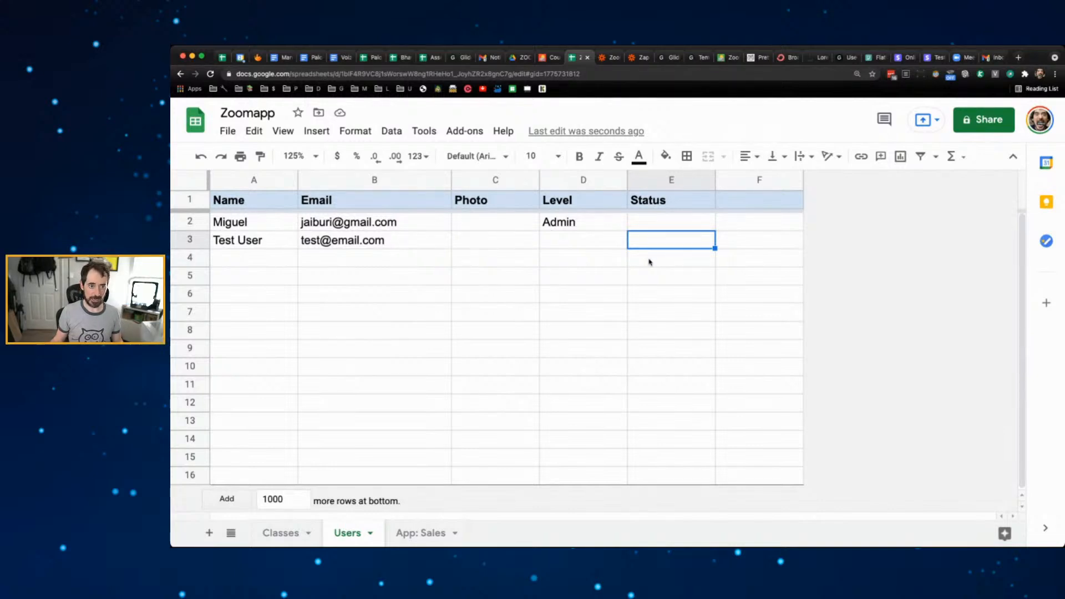
double_click(656, 244)
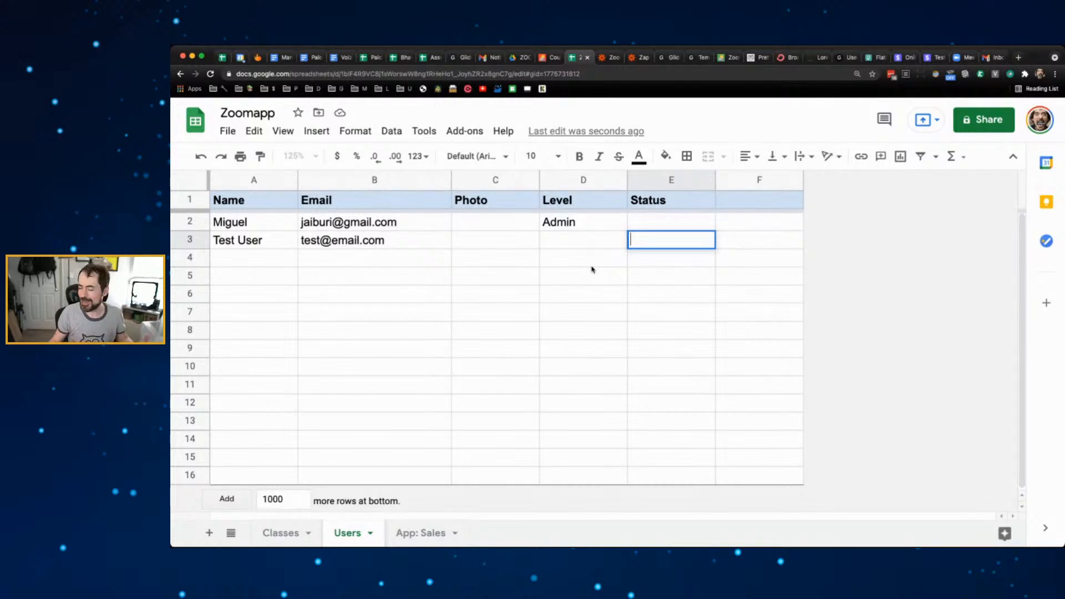
- Enter the header 'Expiry Date' in cell F1 of the Users sheet
left_click(752, 239)
left_click(744, 199)
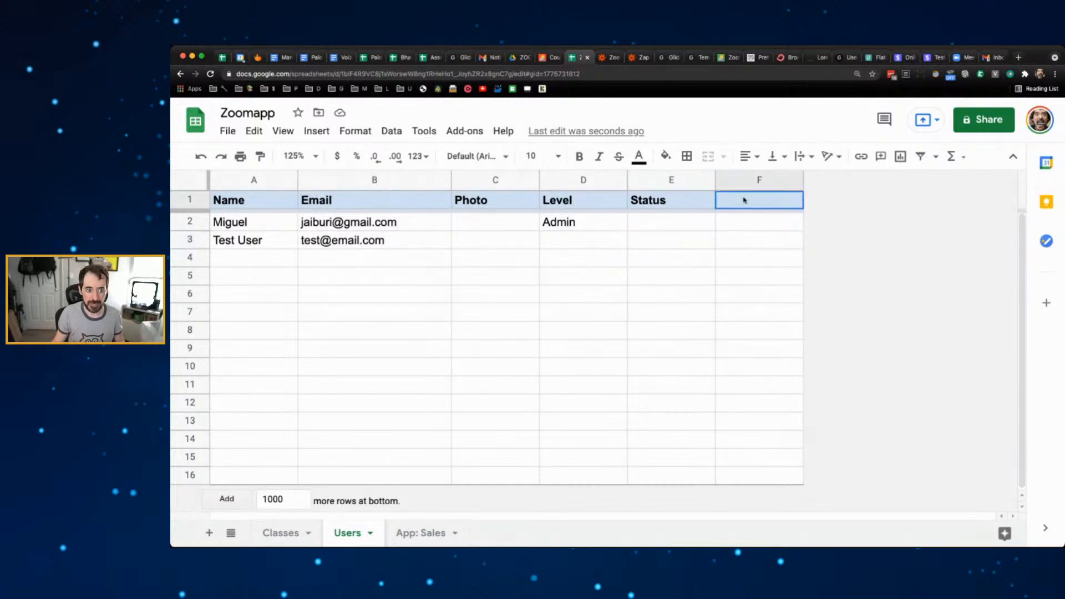
type("Expiry DAte")
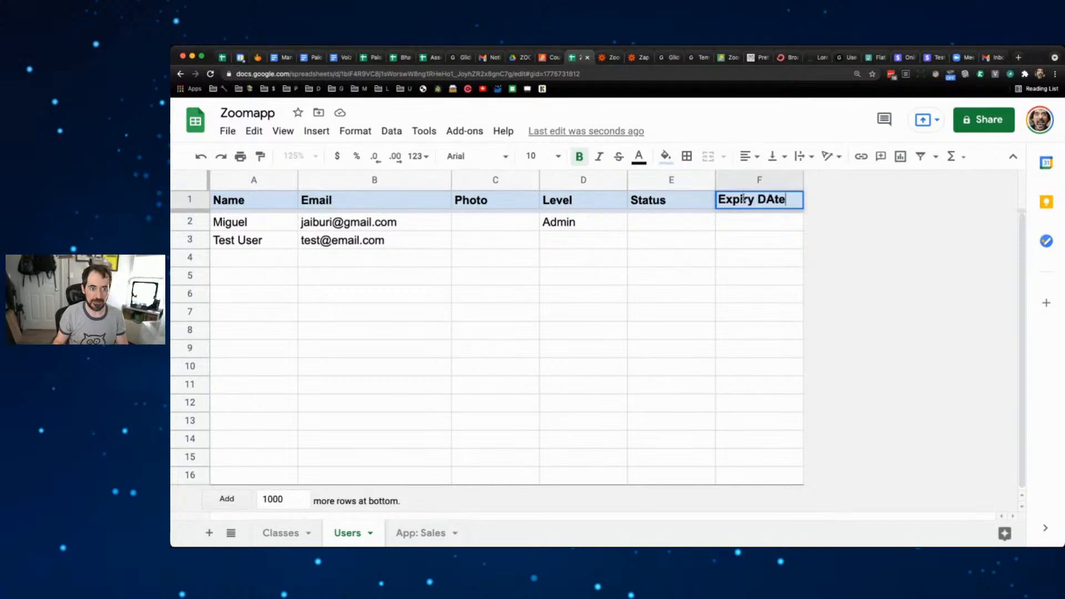
key("BackSpace")
key("BackSpace")
key("BackSpace")
type("s")
key("BackSpace")
type("ate")
left_click(758, 247)
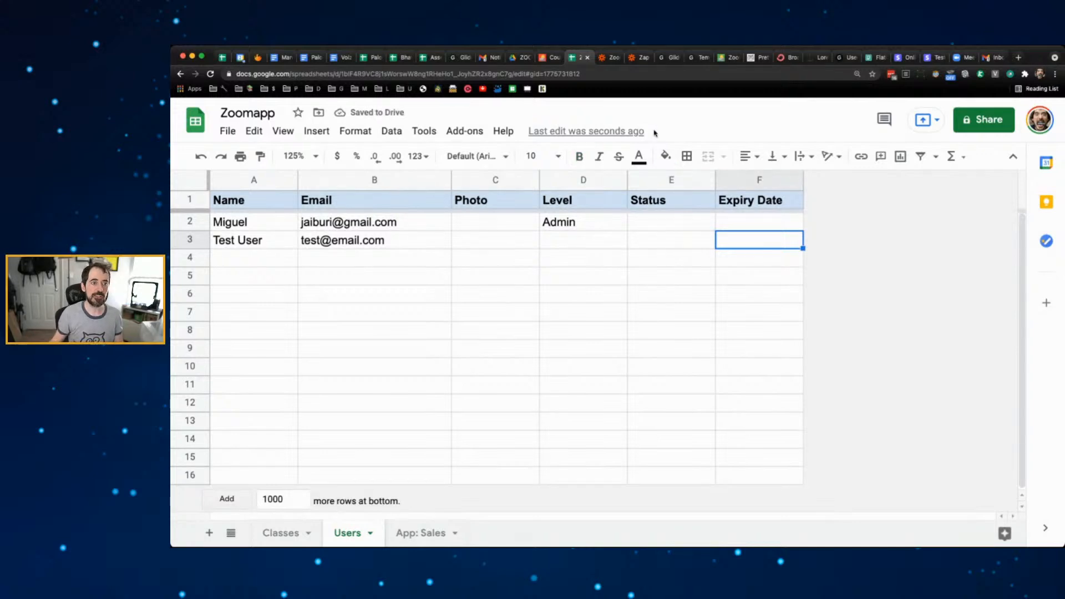
- Open ZoomApp in the Glide builder from the apps dashboard
left_click(673, 59)
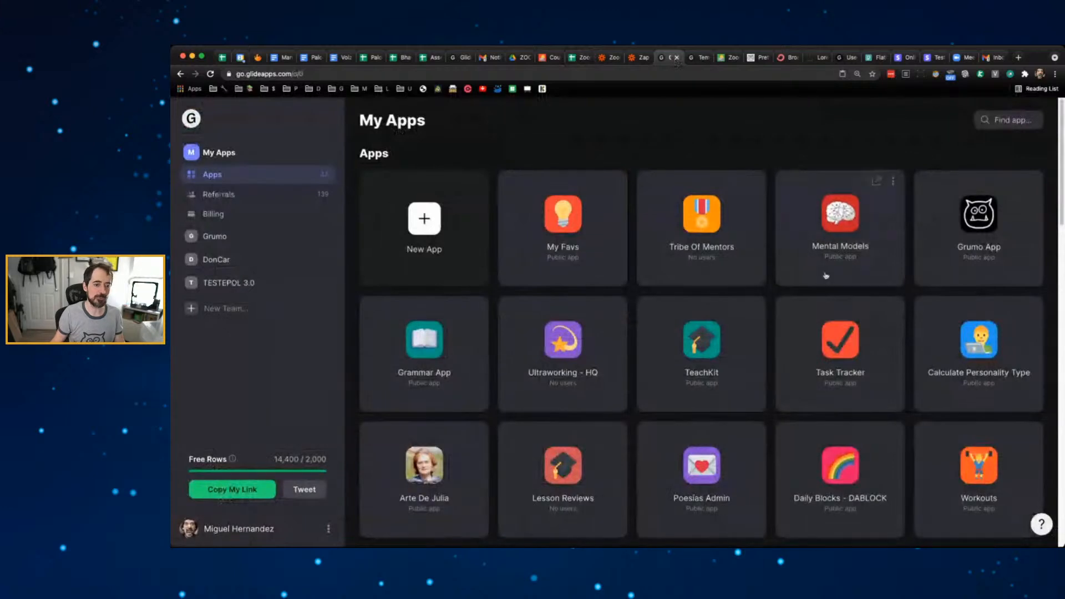
scroll(854, 327, "down", 20)
scroll(859, 320, "up", 4)
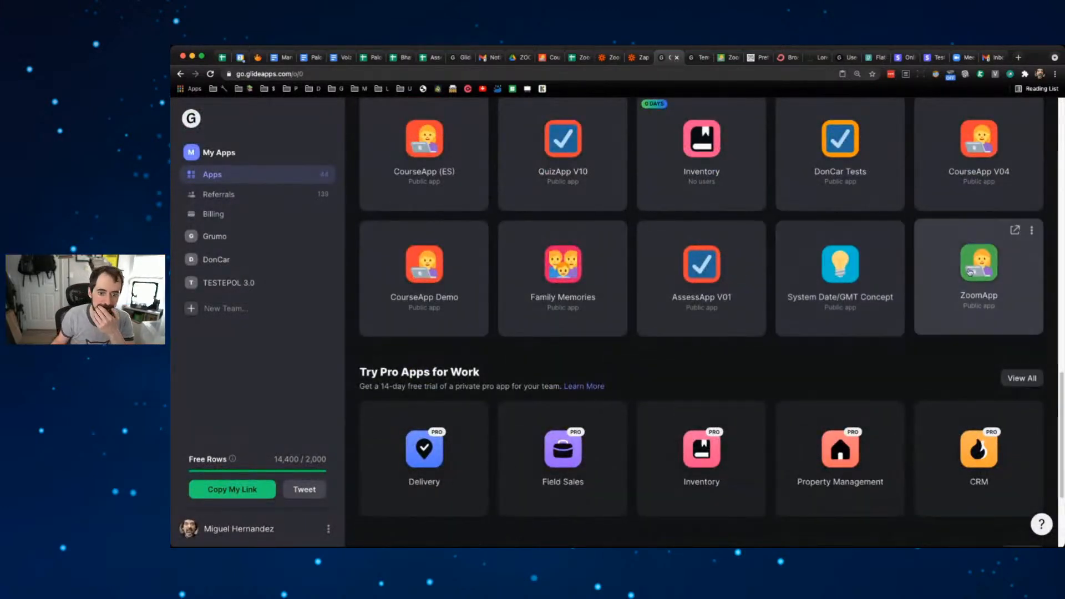
left_click(881, 268)
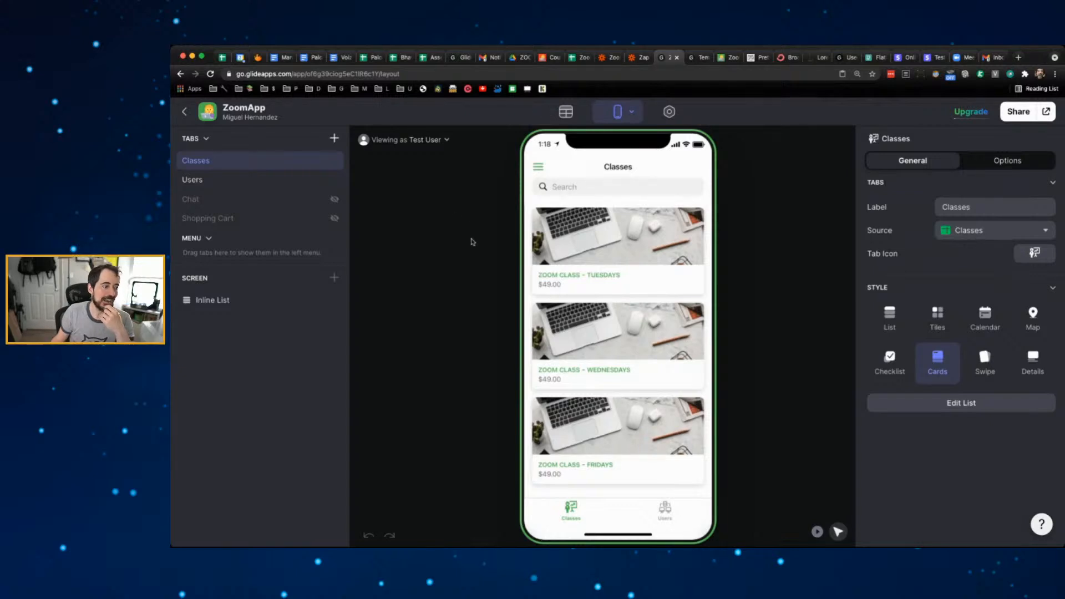
- Check the Tuesday class video's visibility condition and bring up the Classes data table
left_click(632, 239)
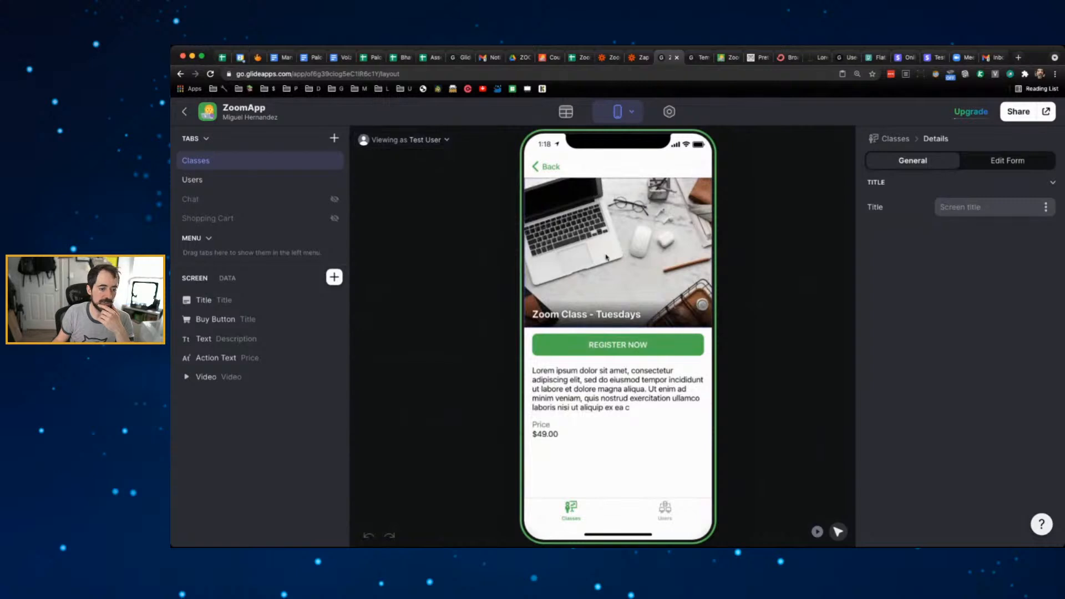
left_click(228, 378)
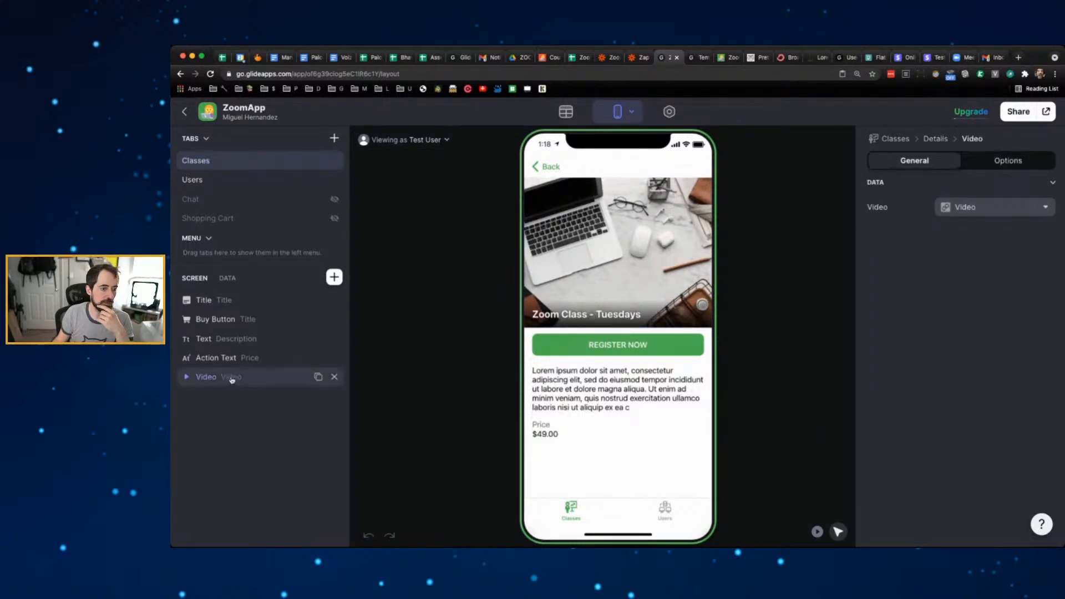
left_click(1008, 161)
left_click(566, 112)
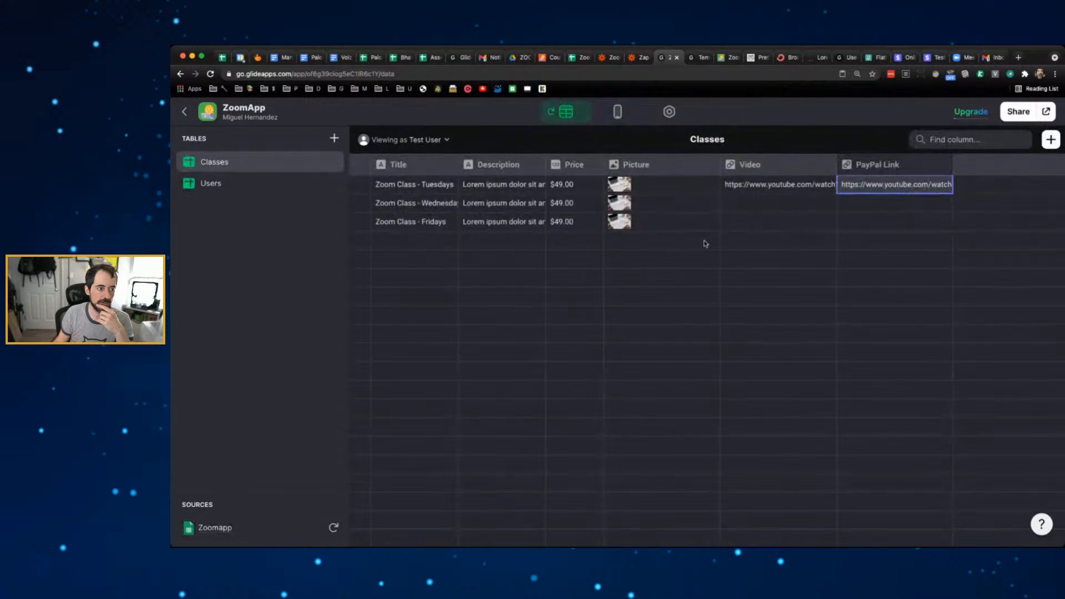
- In the Users table, set Test User's Status to Paid
left_click(204, 191)
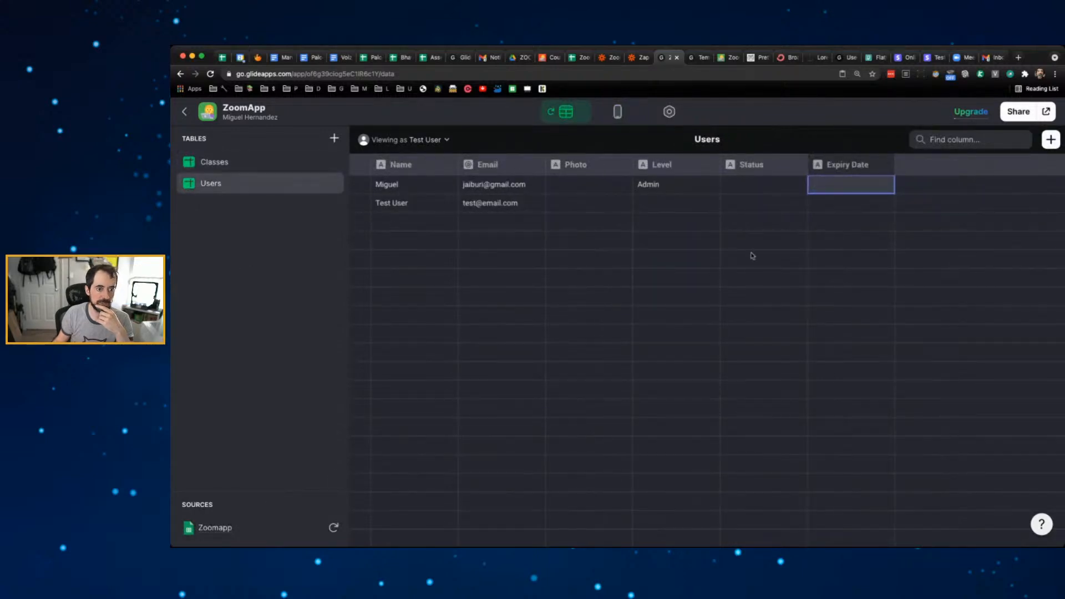
left_click(760, 201)
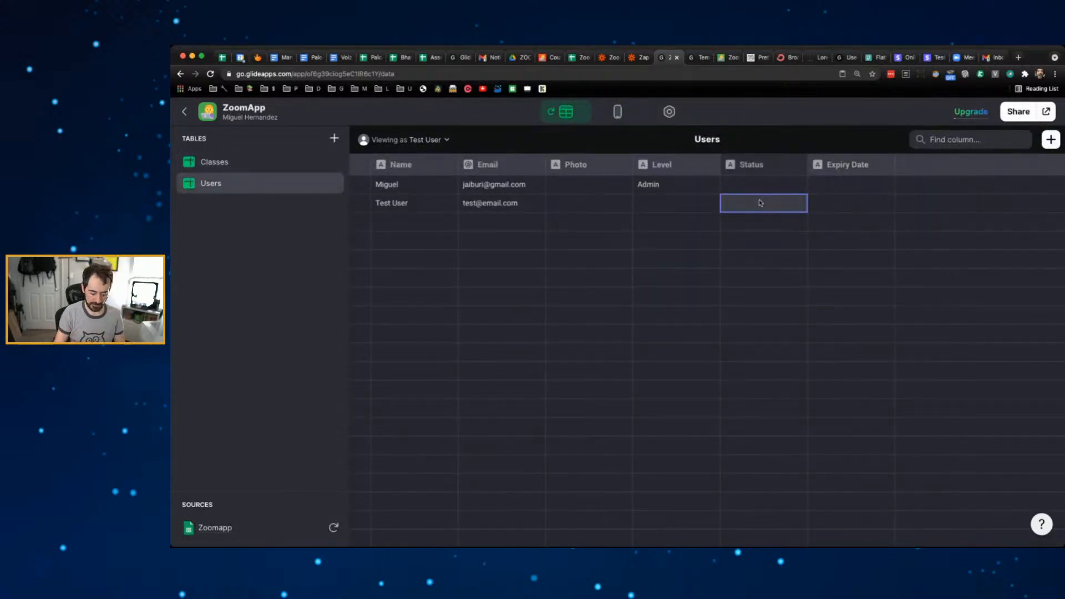
type("Paid")
left_click(715, 229)
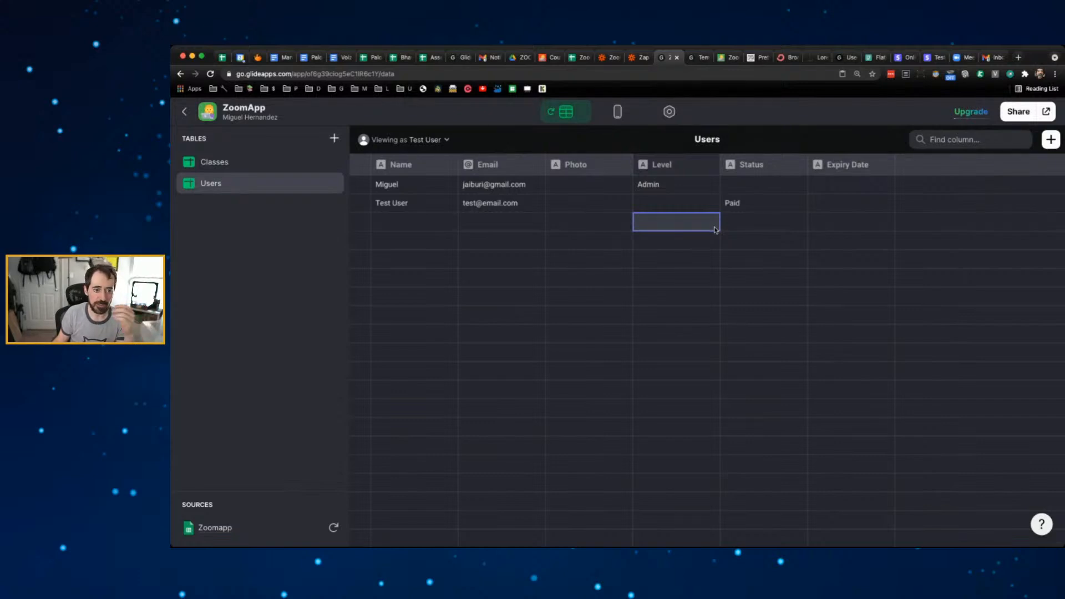
- Change the Expiry Date column's type to Date/Time
left_click(886, 167)
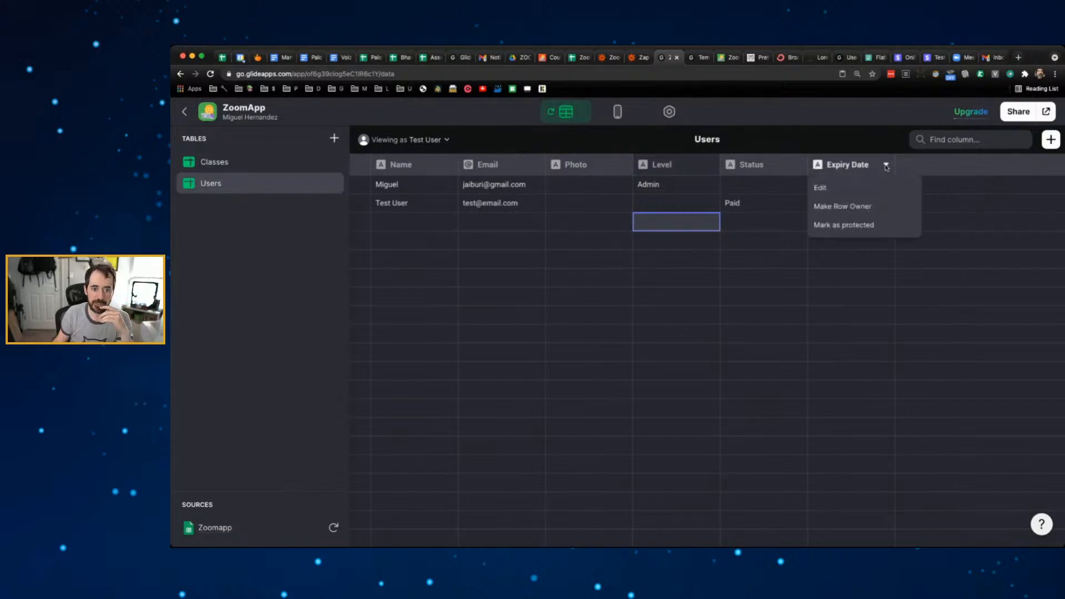
left_click(868, 190)
left_click(767, 210)
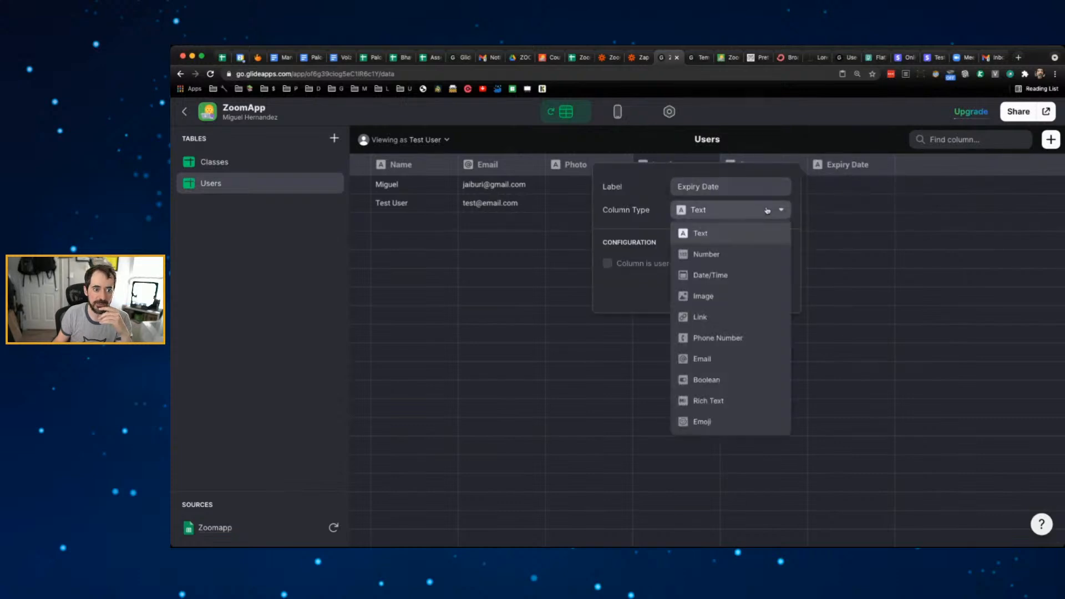
left_click(732, 275)
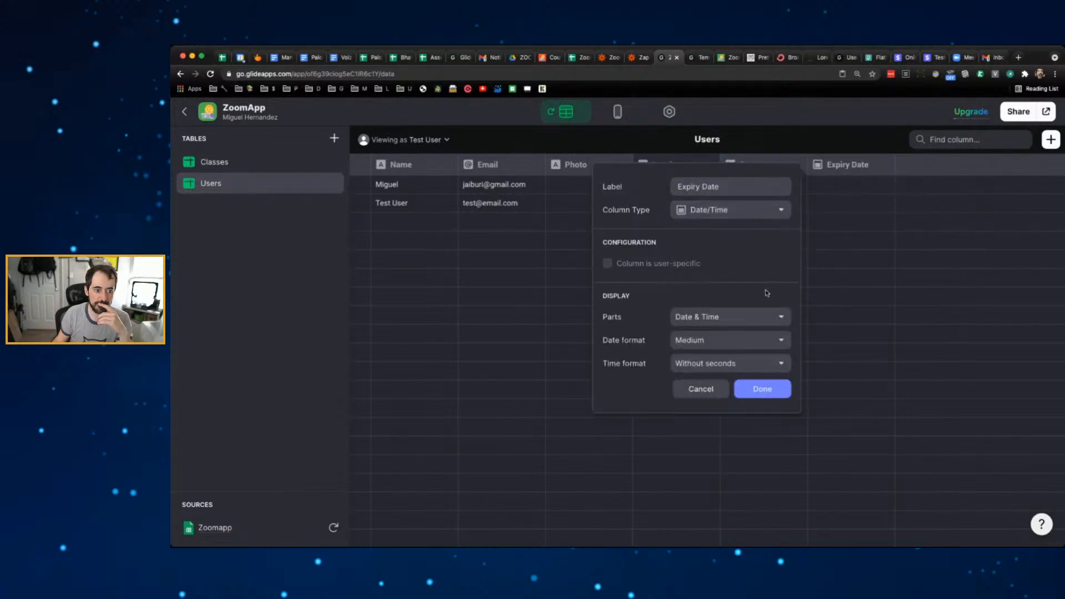
left_click(761, 389)
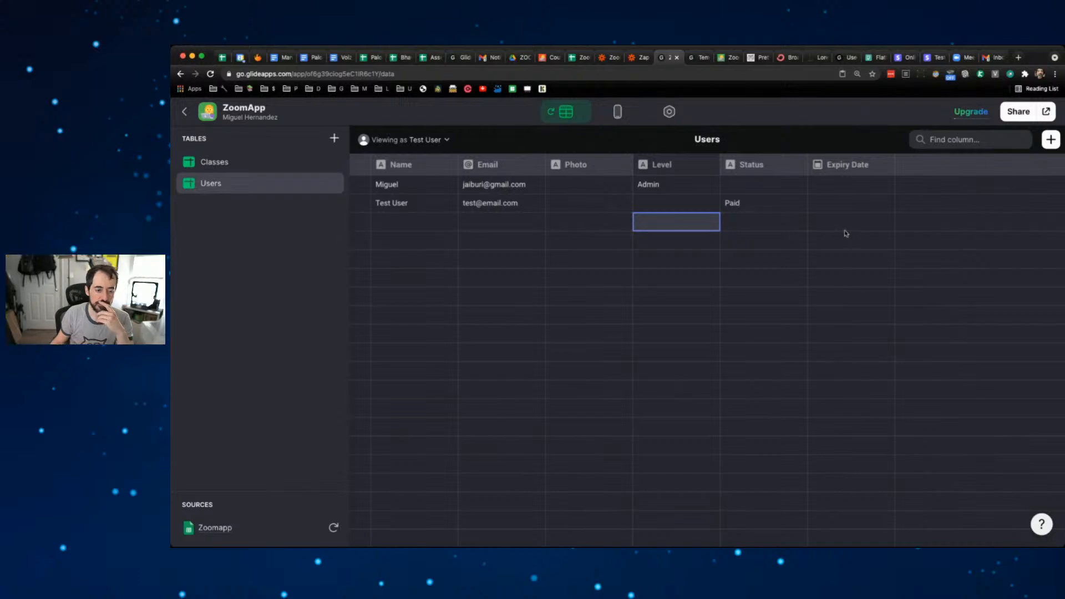
- Enter June 15, 2021 as Test User's expiry date
left_click(838, 205)
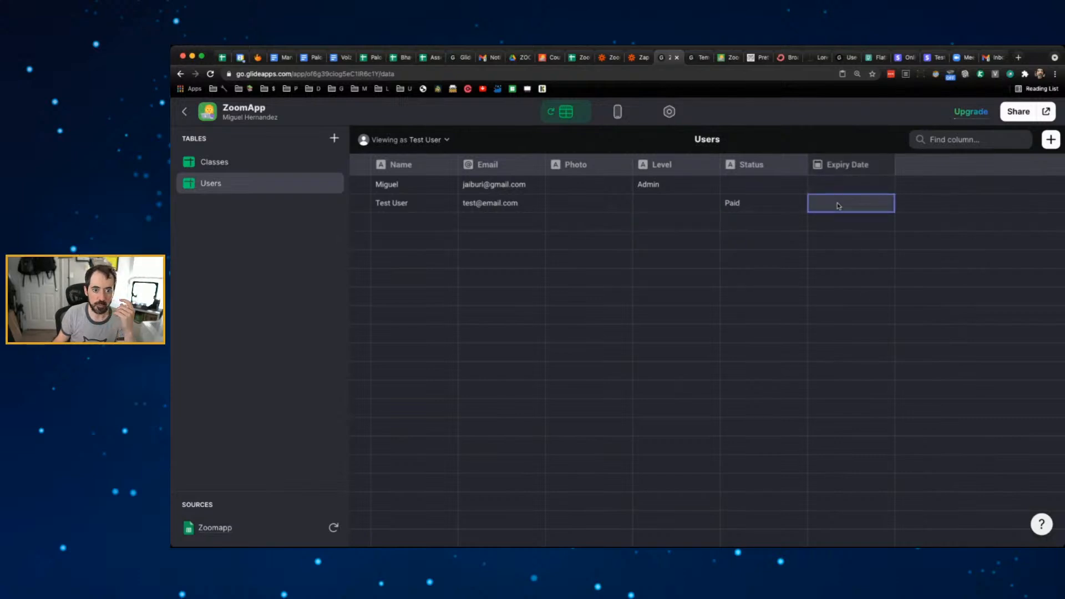
double_click(837, 204)
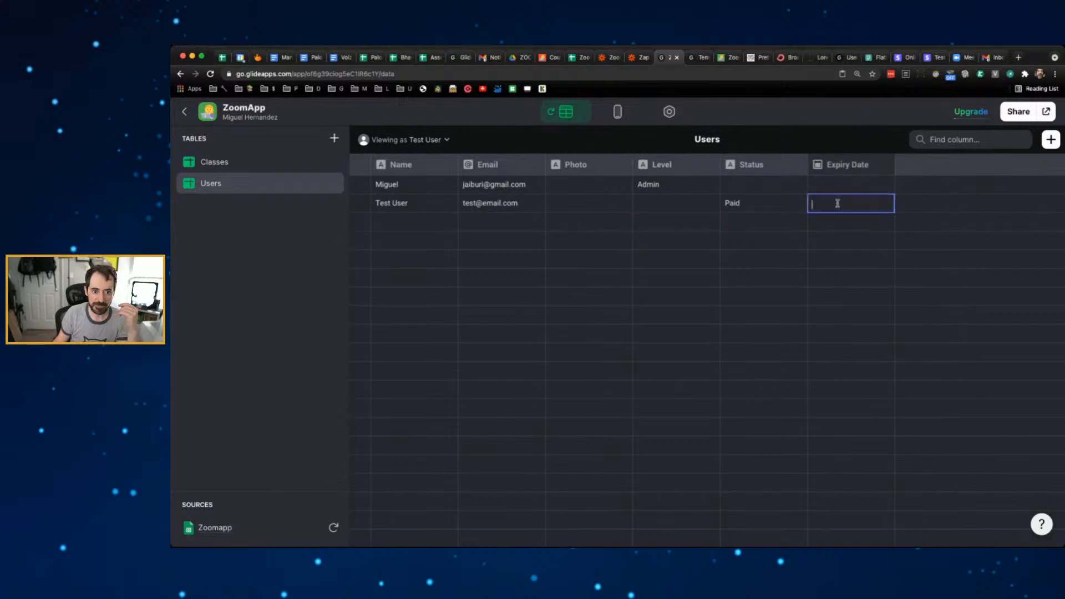
type("2021-0")
type("-1")
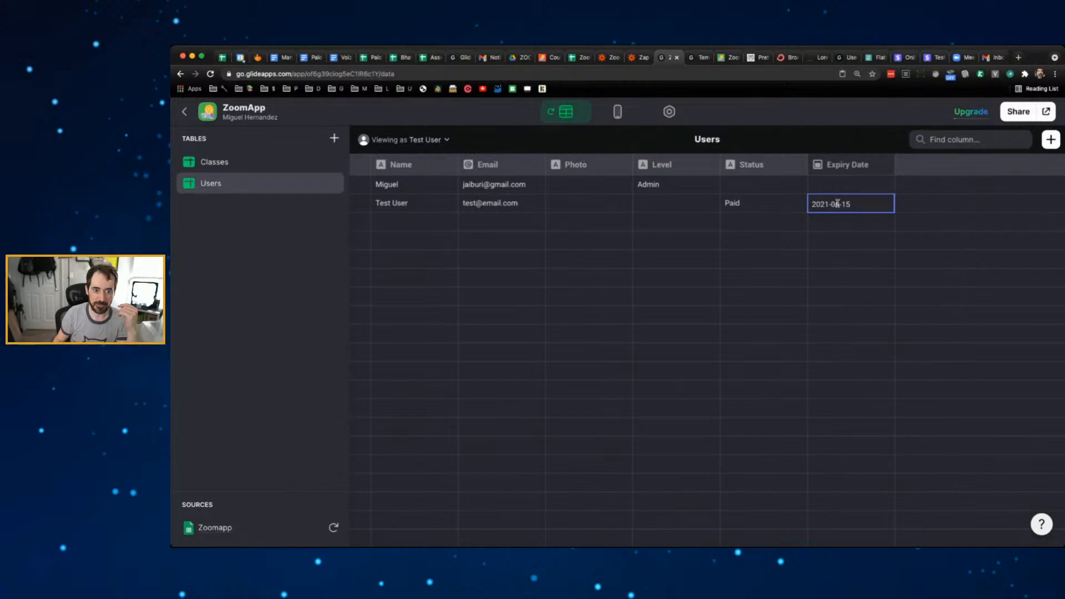
type("5")
key("Return")
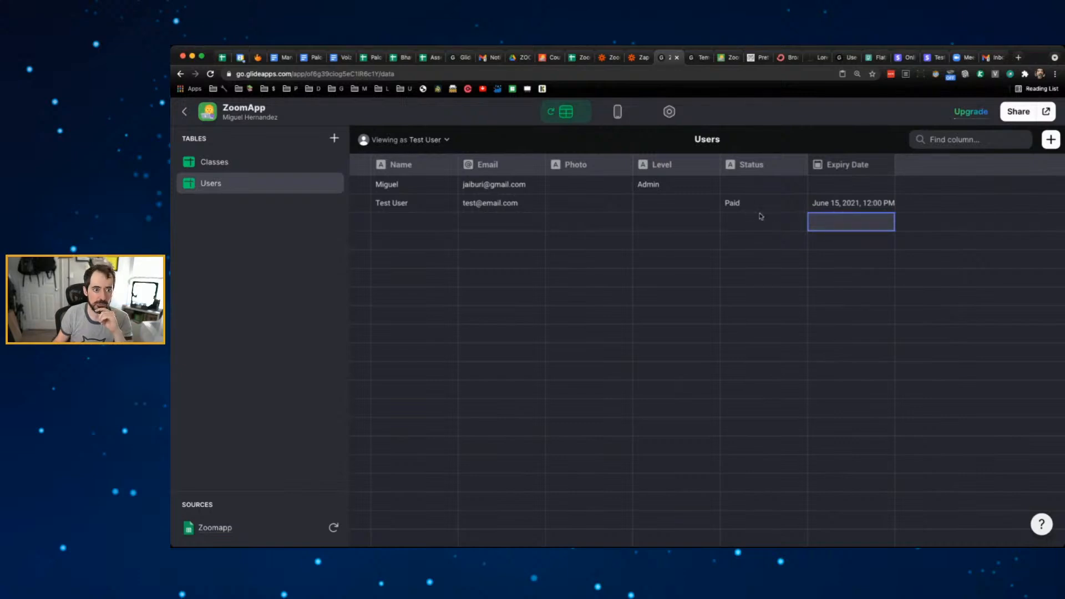
left_click(617, 112)
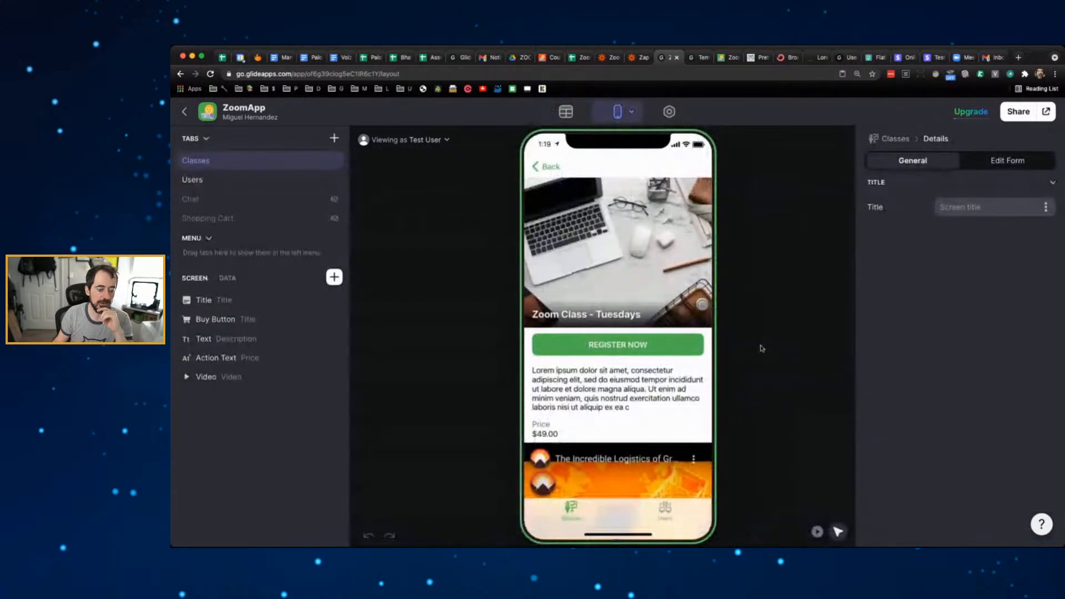
- Add an And condition to the video's visibility: User Expiry Date is before
scroll(597, 422, "down", 3)
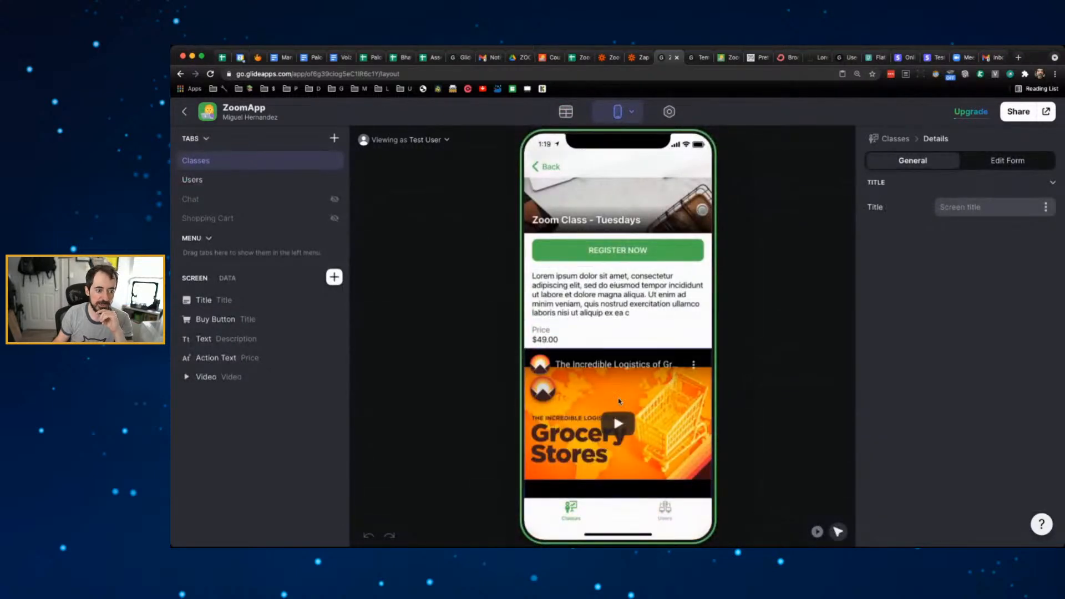
left_click(251, 379)
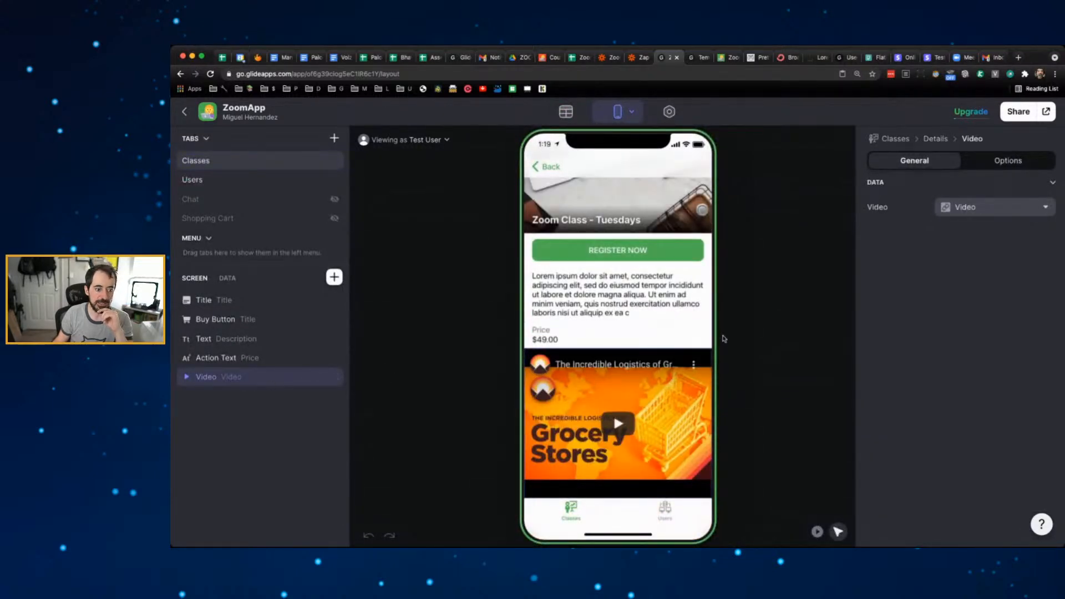
left_click(1005, 167)
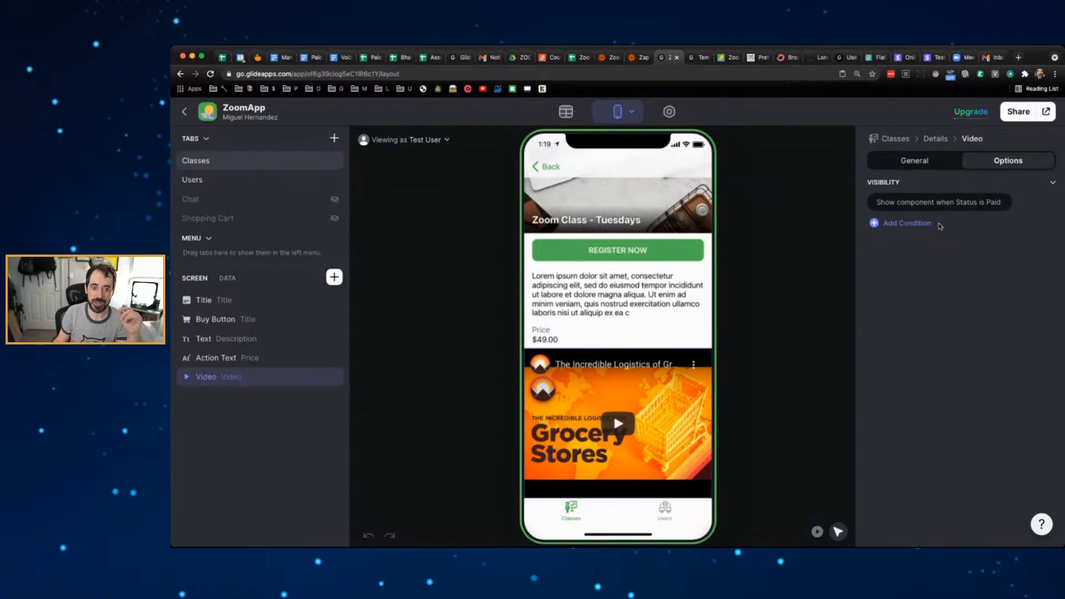
left_click(916, 223)
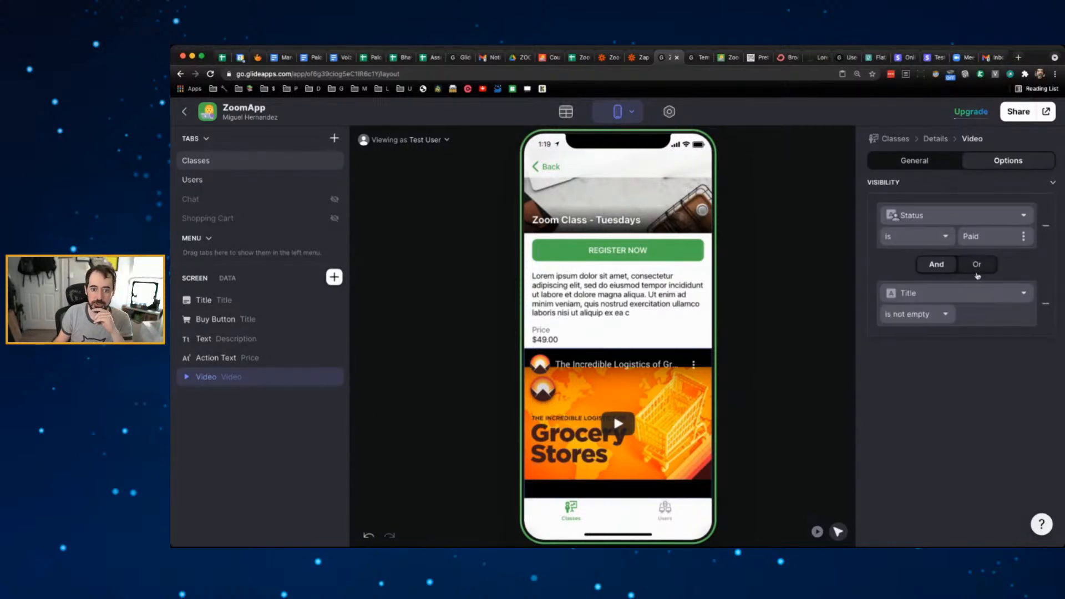
left_click(957, 292)
mouse_move(910, 452)
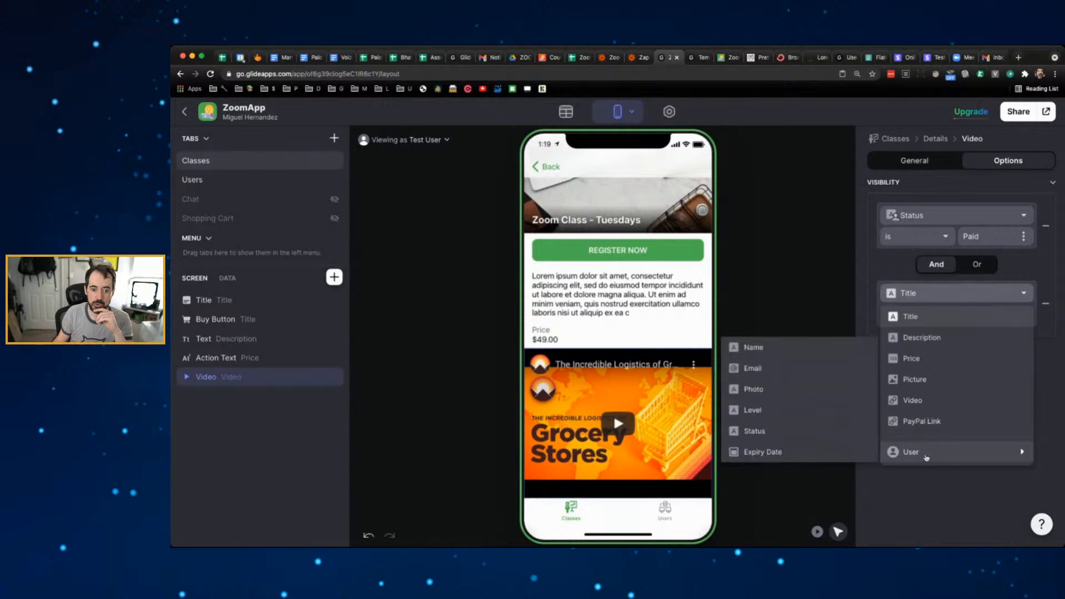
left_click(831, 450)
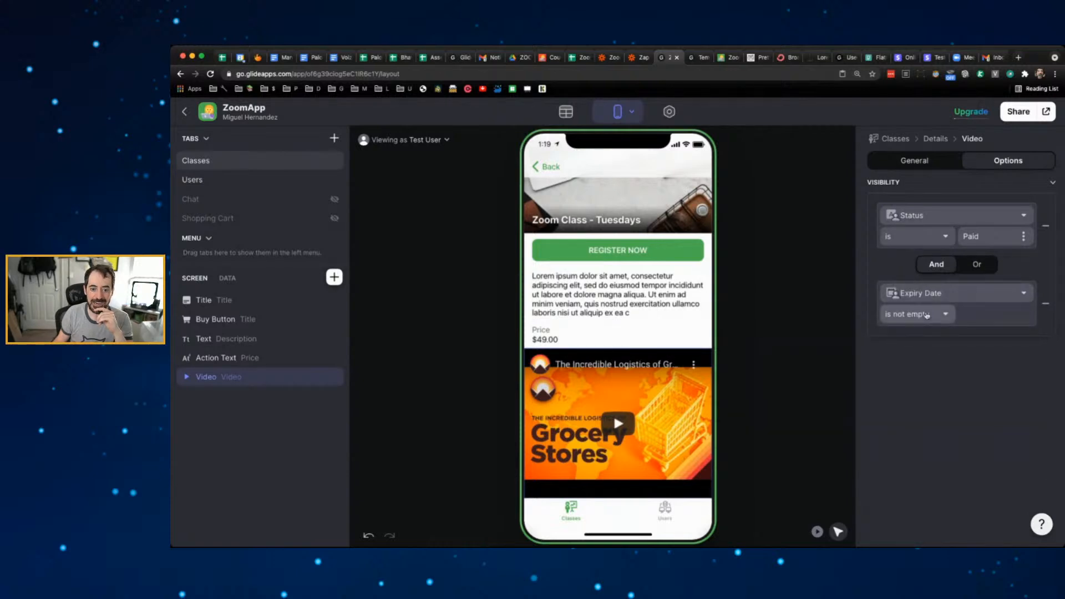
left_click(927, 314)
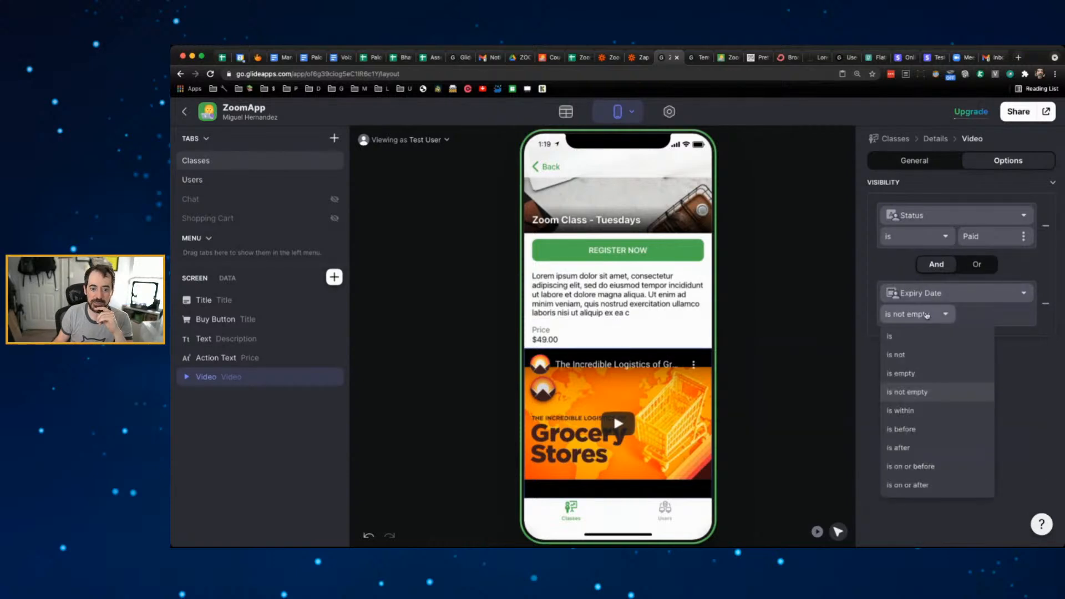
left_click(934, 425)
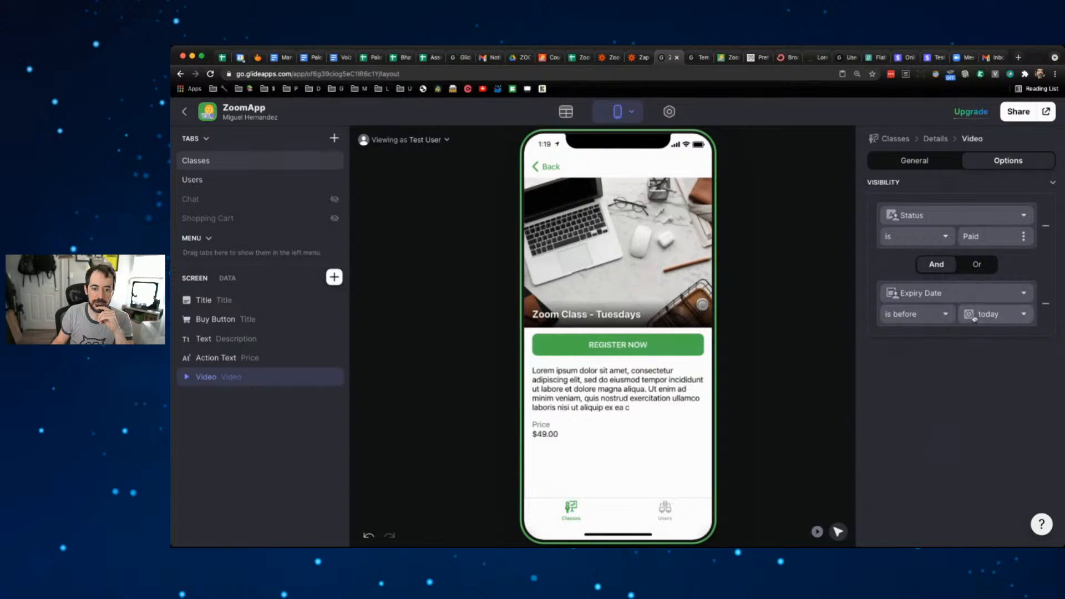
- Keep the comparison as 'is before' and set its value to User > Expiry Date
left_click(945, 315)
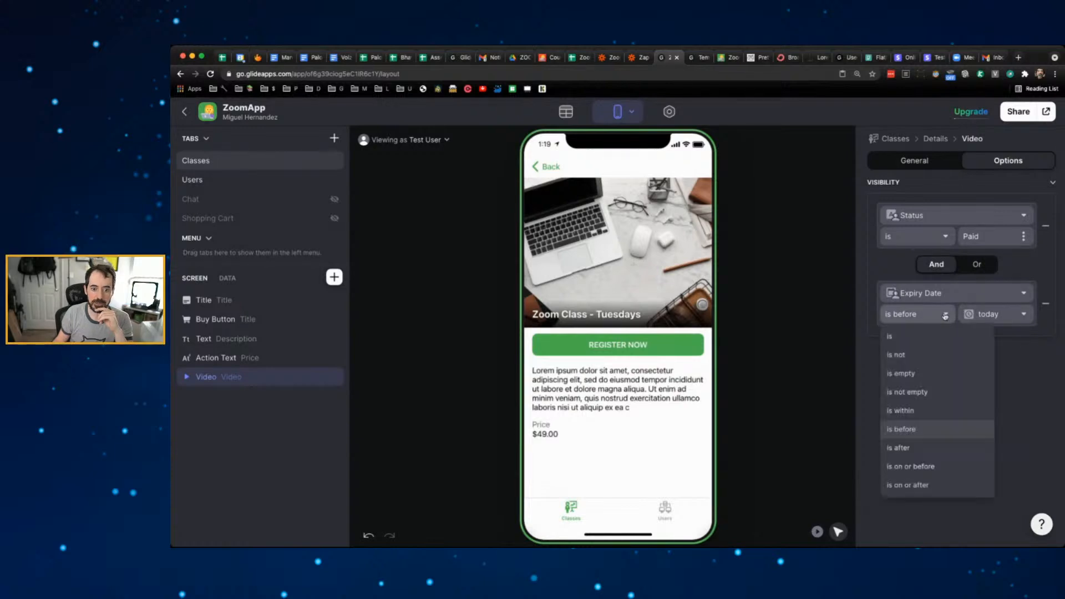
left_click(948, 413)
left_click(943, 314)
left_click(1014, 339)
left_click(920, 225)
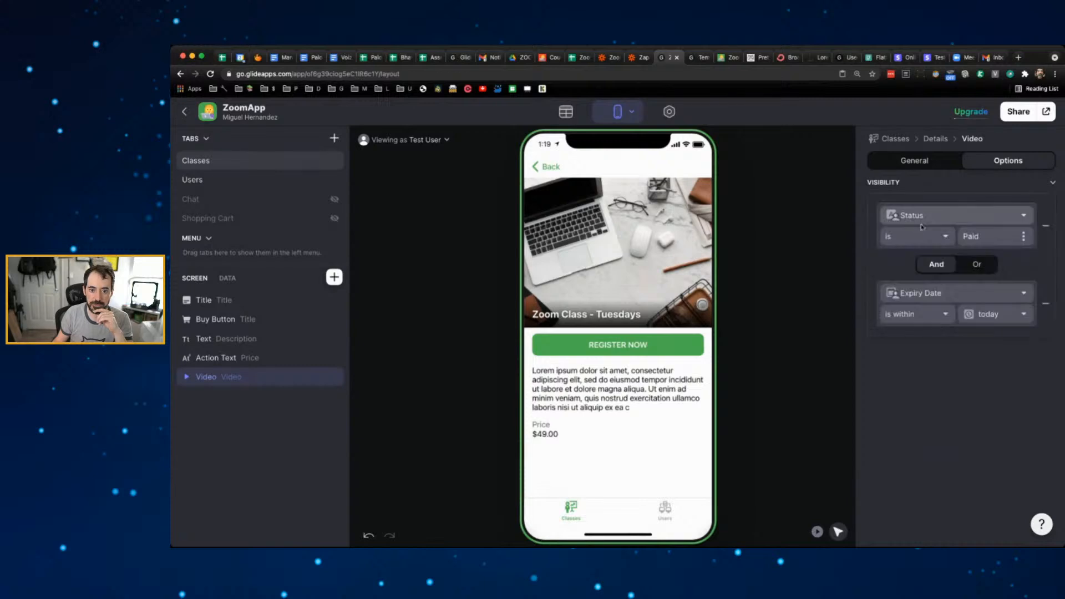
left_click(937, 314)
left_click(937, 430)
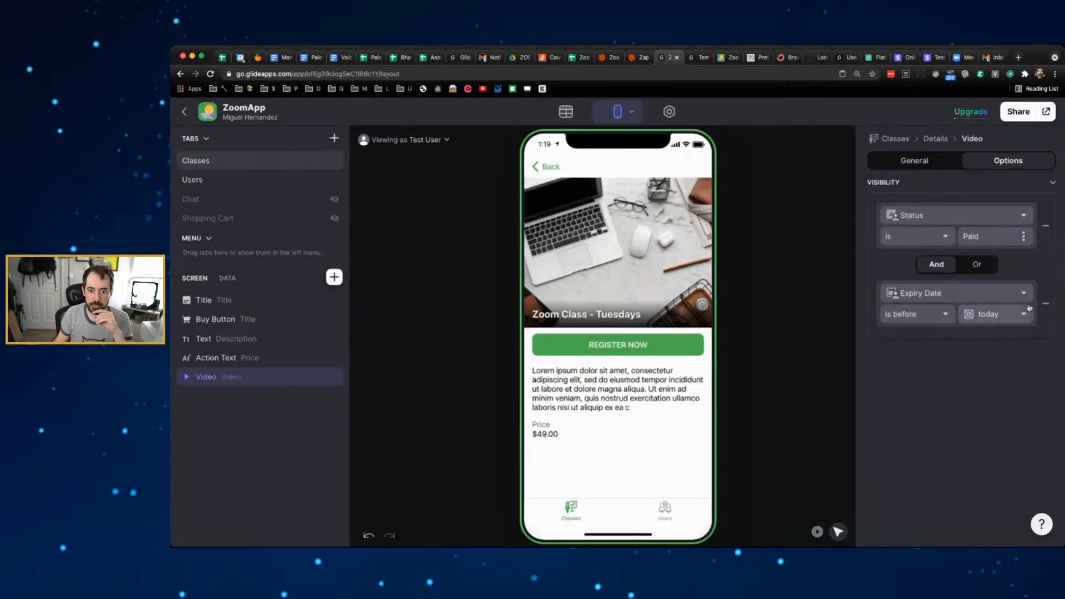
left_click(1024, 313)
mouse_move(978, 388)
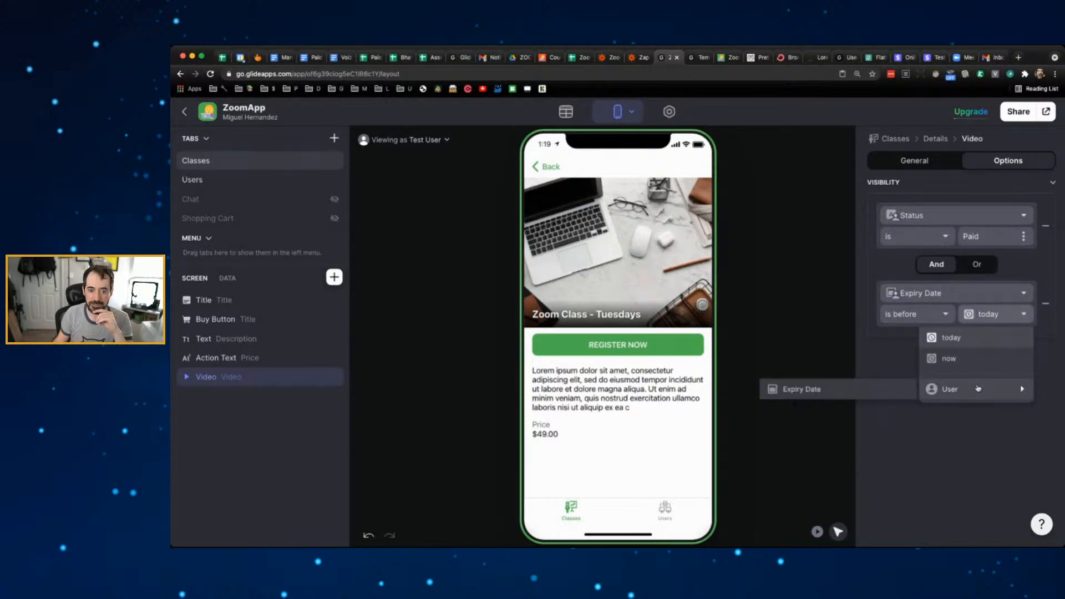
left_click(870, 389)
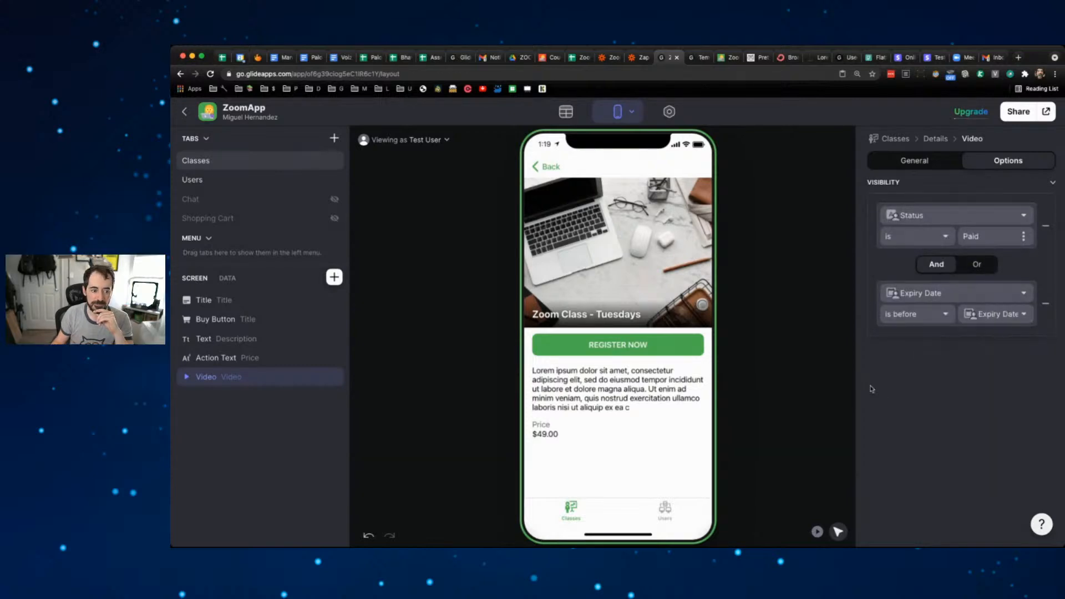
left_click(985, 358)
left_click(924, 222)
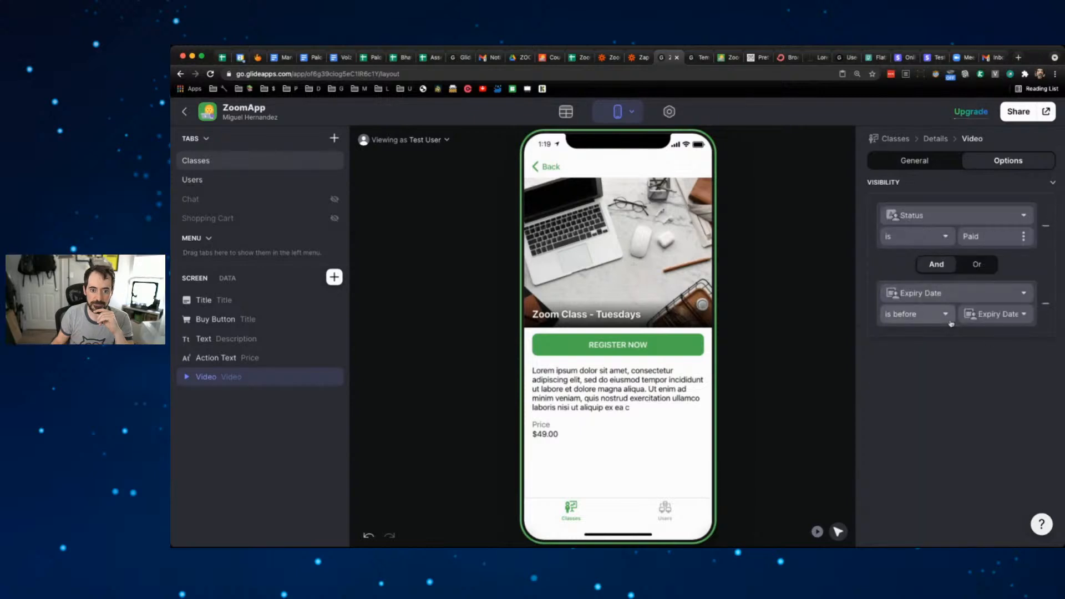
- Change the second condition to User > Expiry Date is after today
left_click(967, 293)
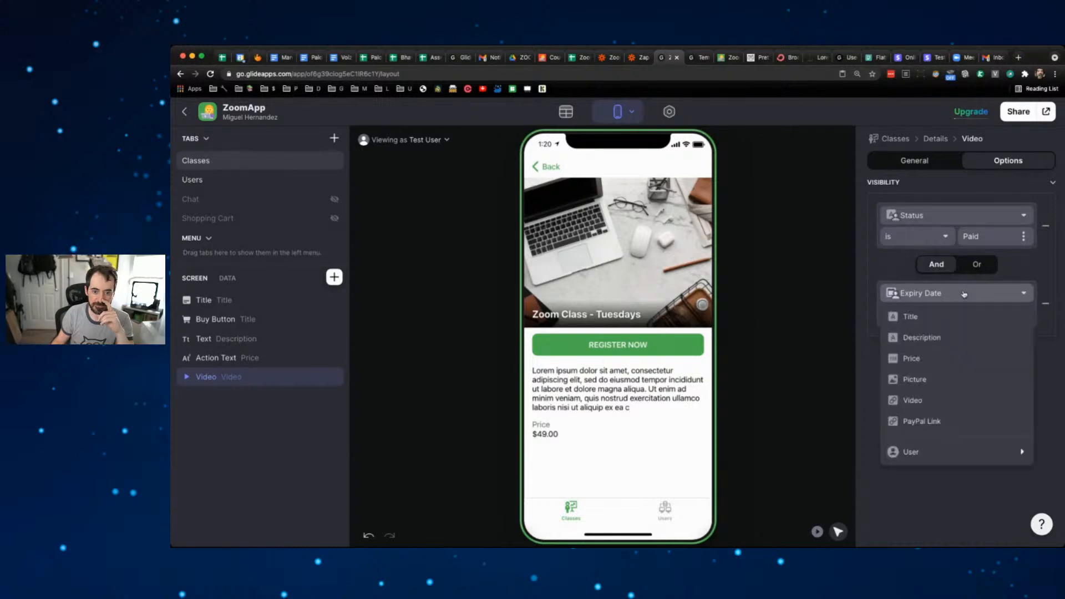
mouse_move(924, 456)
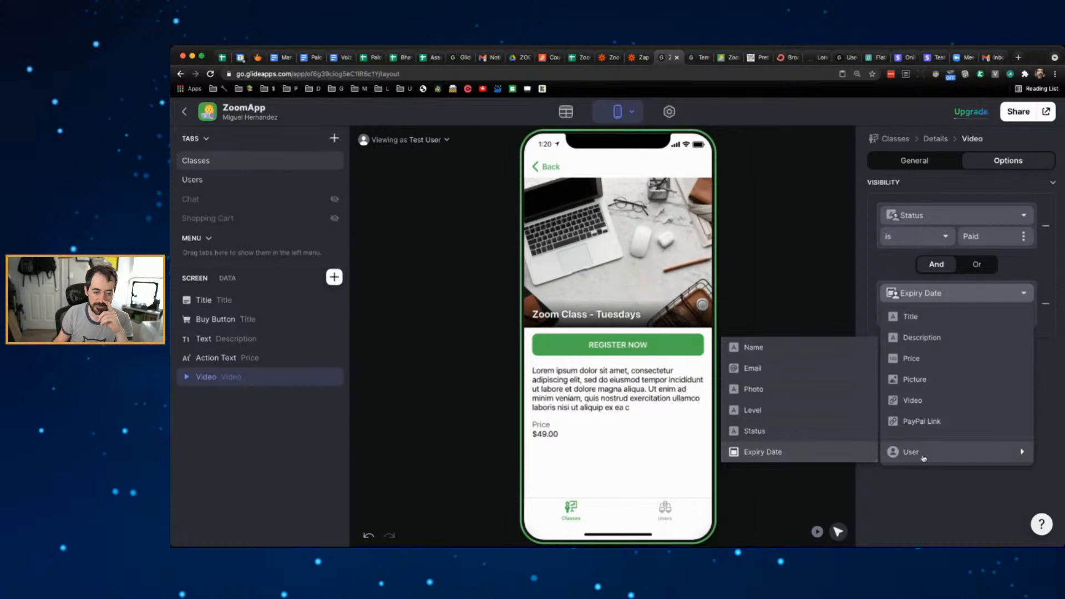
left_click(825, 452)
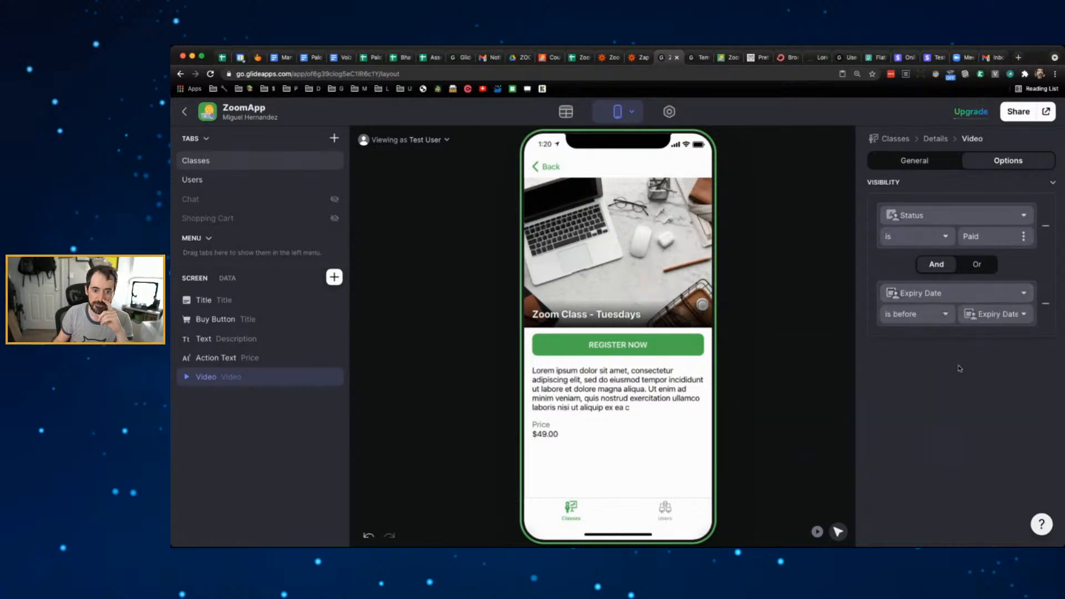
left_click(947, 315)
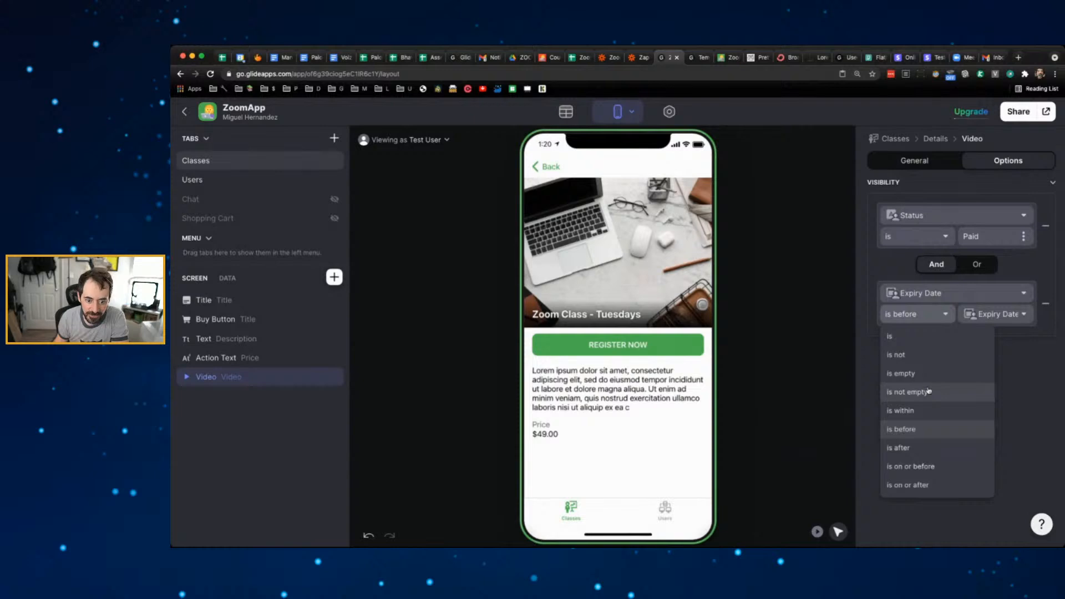
left_click(923, 447)
left_click(1025, 315)
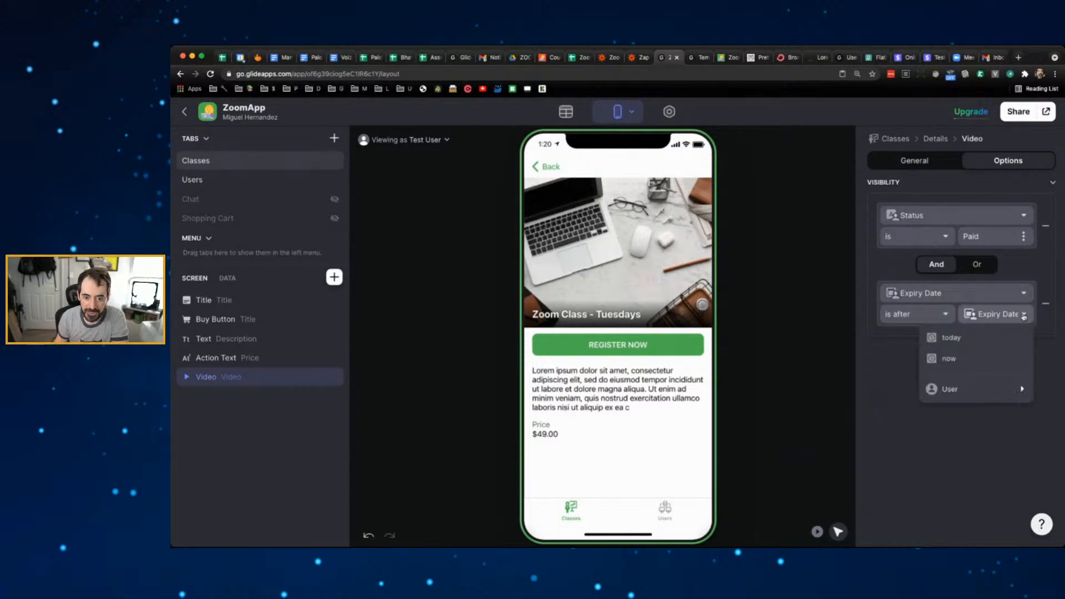
left_click(954, 338)
left_click(959, 374)
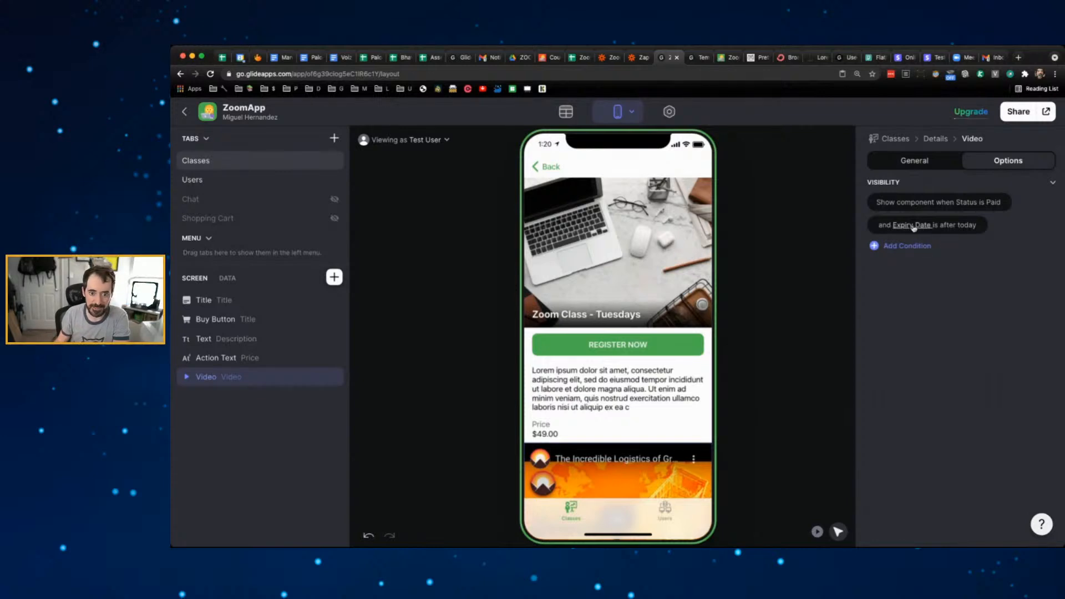
scroll(677, 395, "down", 2)
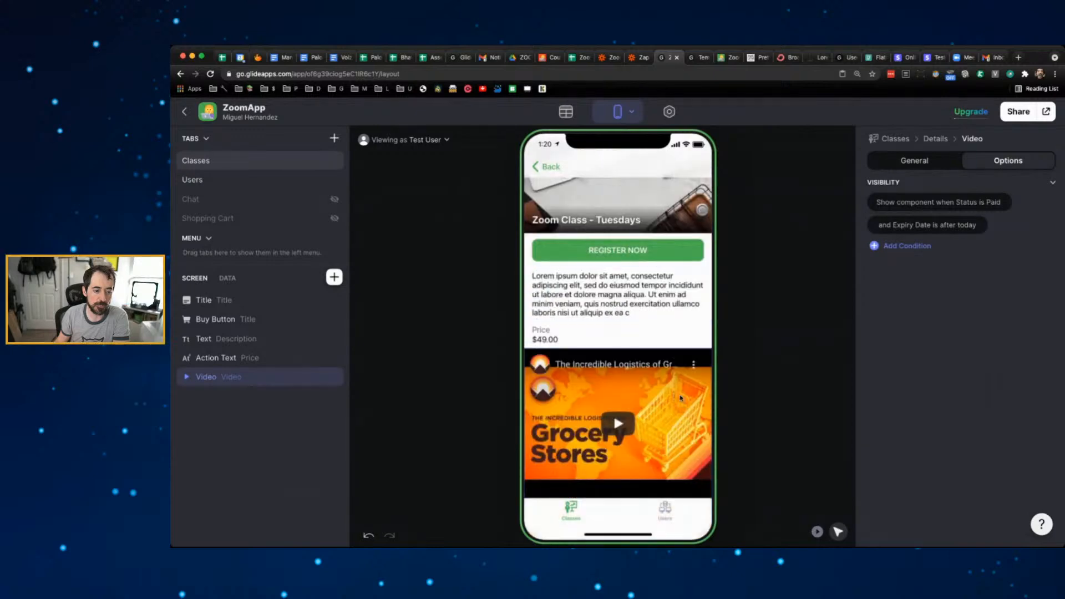
scroll(680, 398, "up", 2)
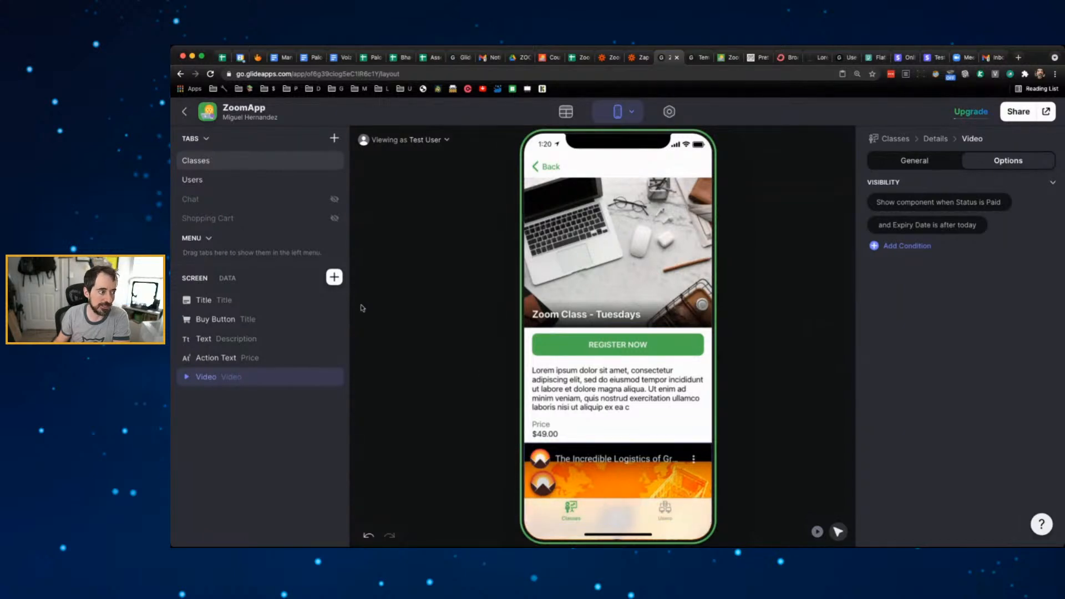
- Replace the Users tab's database icon with the first group icon from a 'users' search
left_click(236, 165)
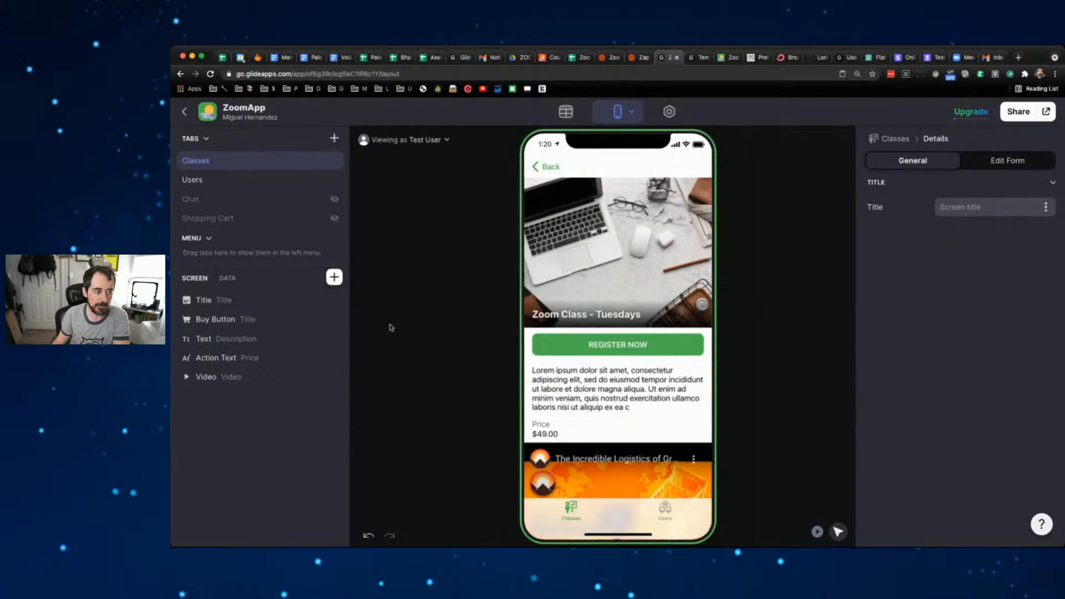
left_click(201, 179)
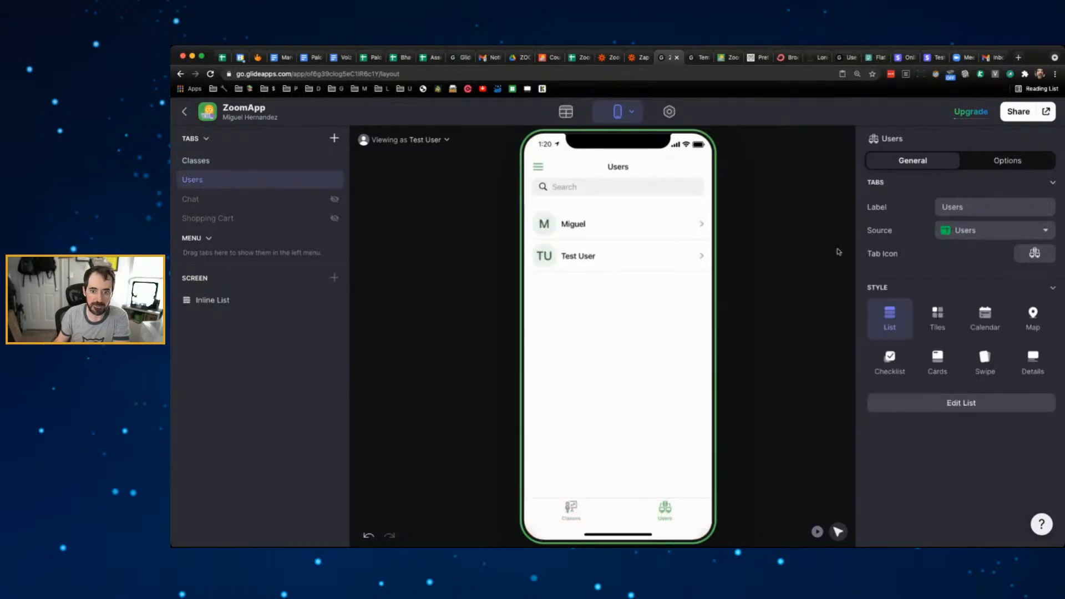
left_click(1032, 253)
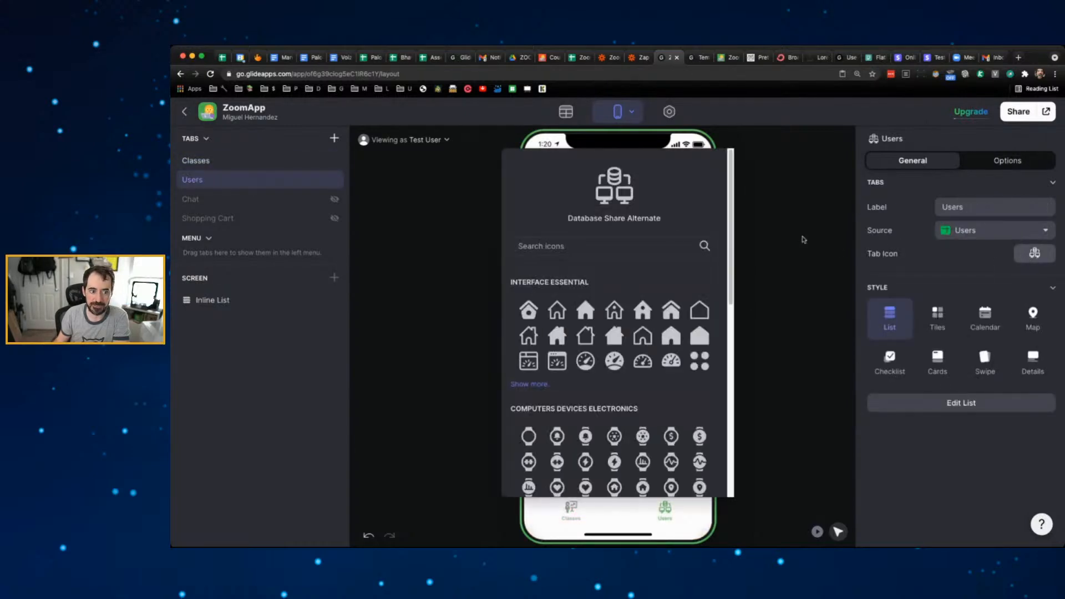
left_click(580, 240)
type("users")
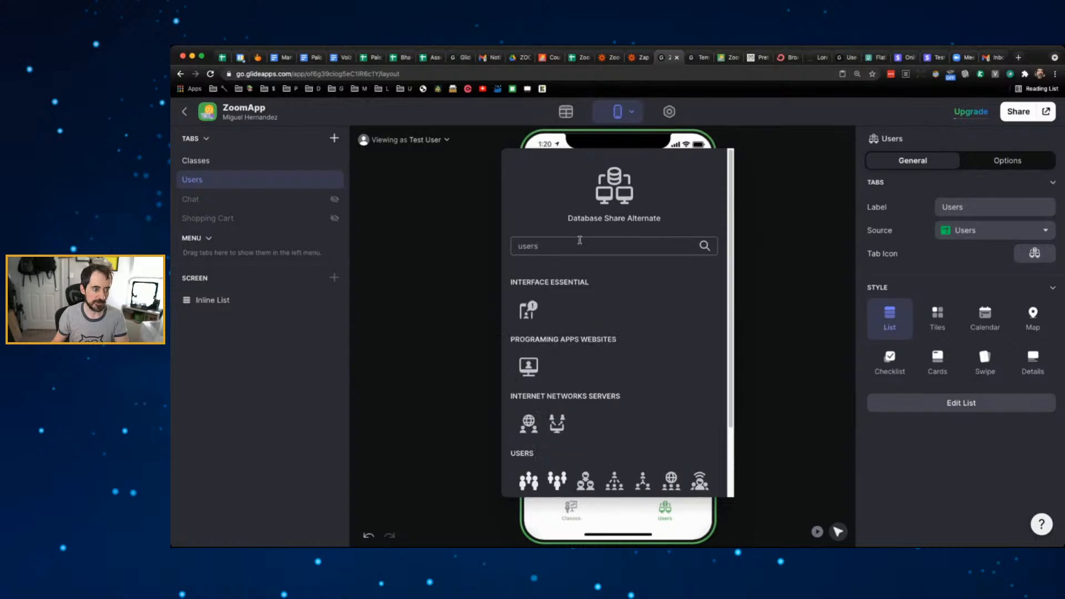
left_click(528, 480)
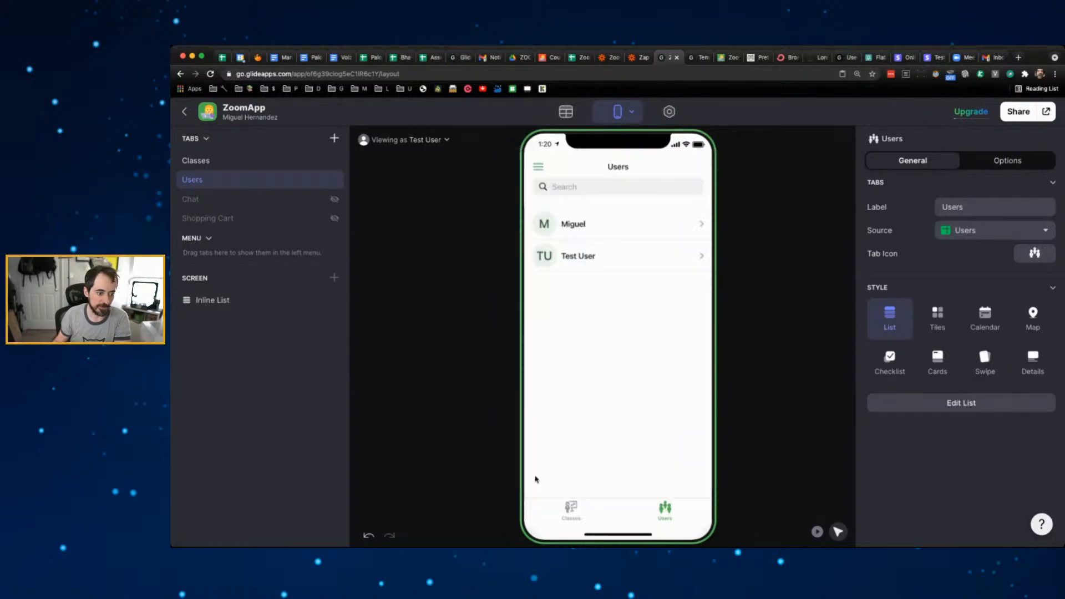
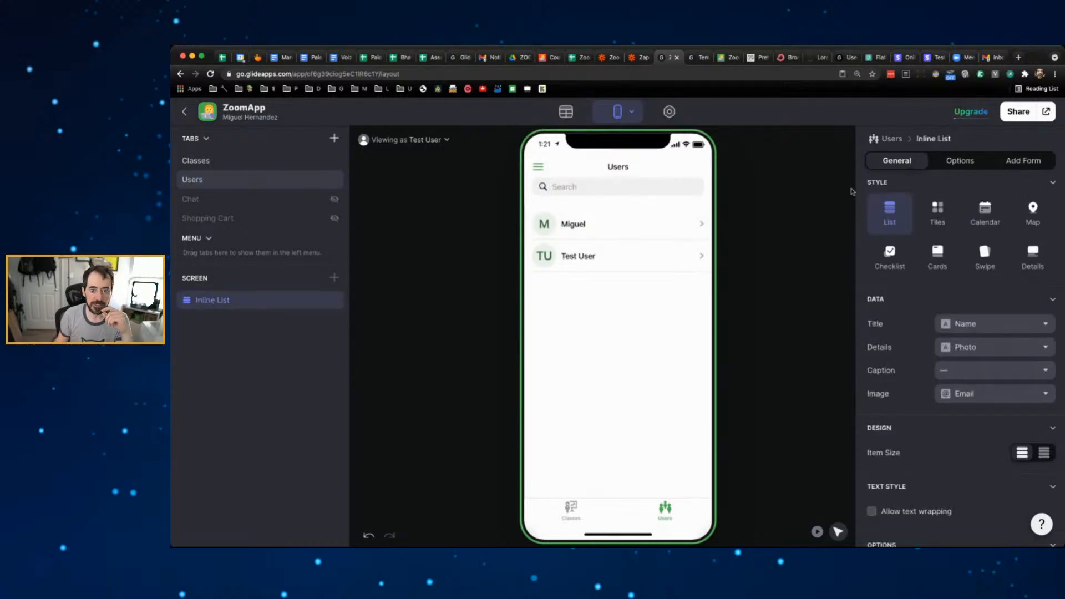
- Filter the Users inline list so only records where Email is signed-in user appear
left_click(958, 162)
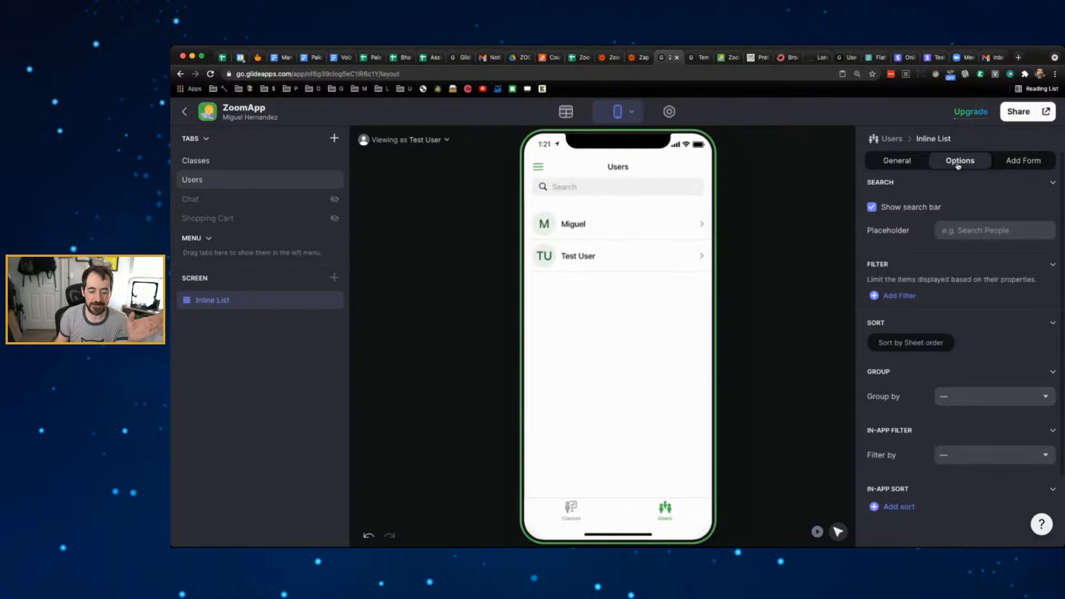
left_click(906, 296)
left_click(961, 301)
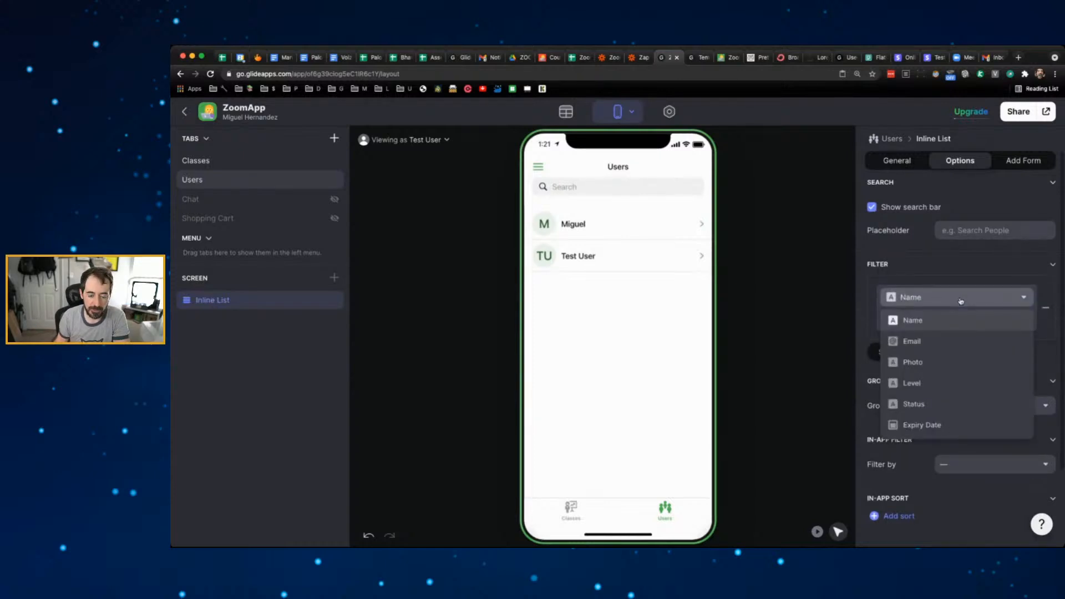
left_click(943, 340)
left_click(946, 319)
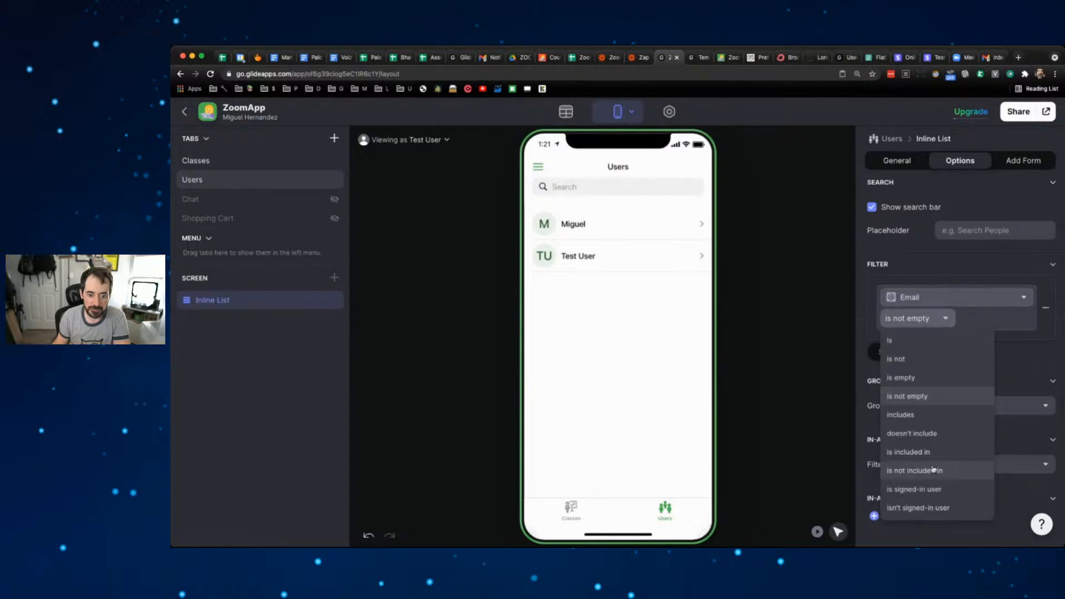
left_click(934, 489)
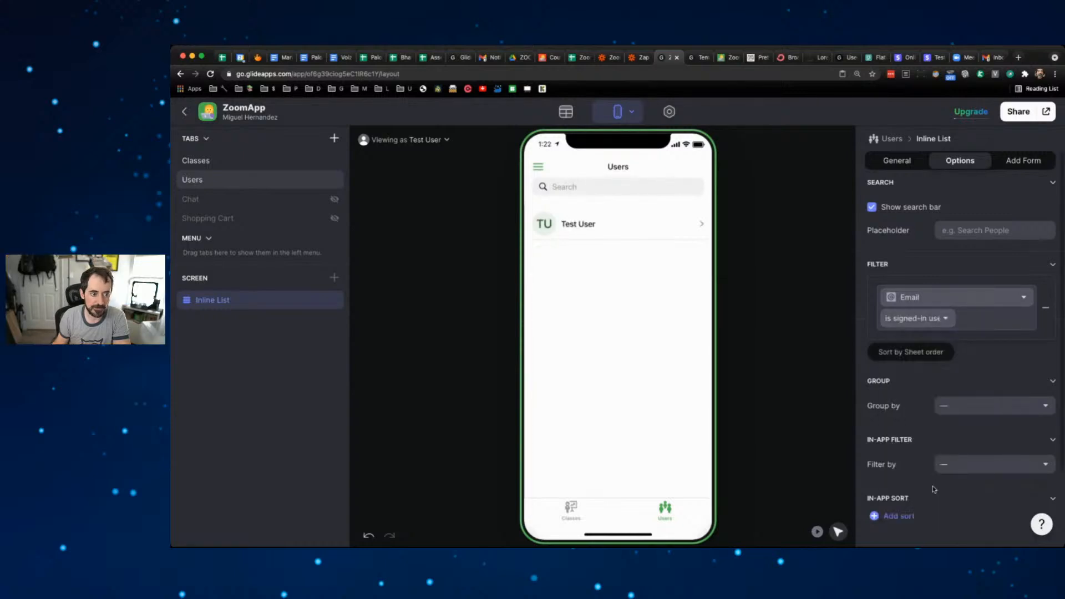
left_click(950, 266)
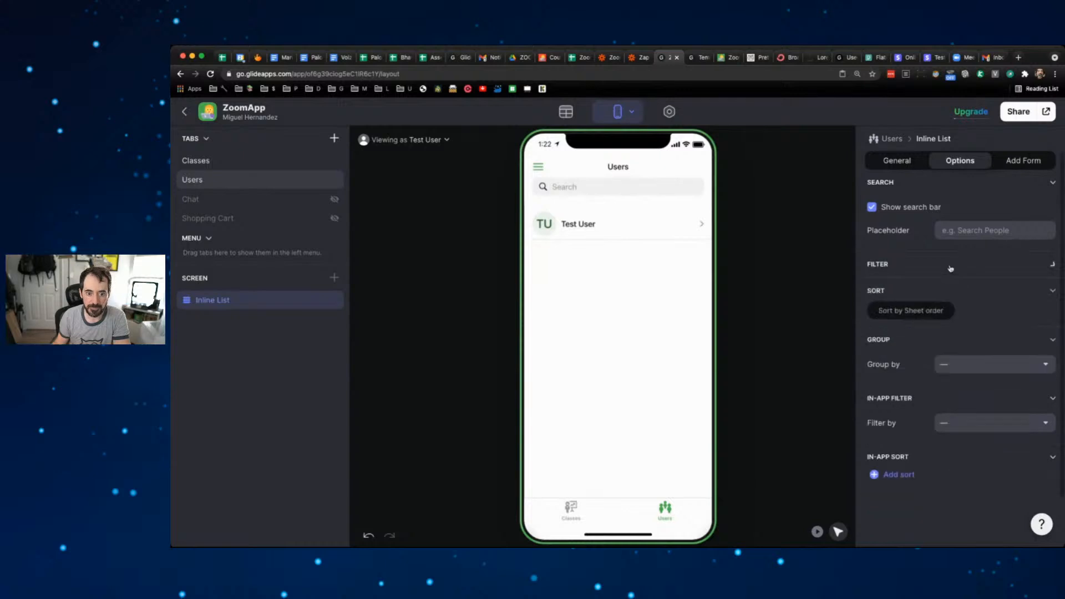
left_click(951, 269)
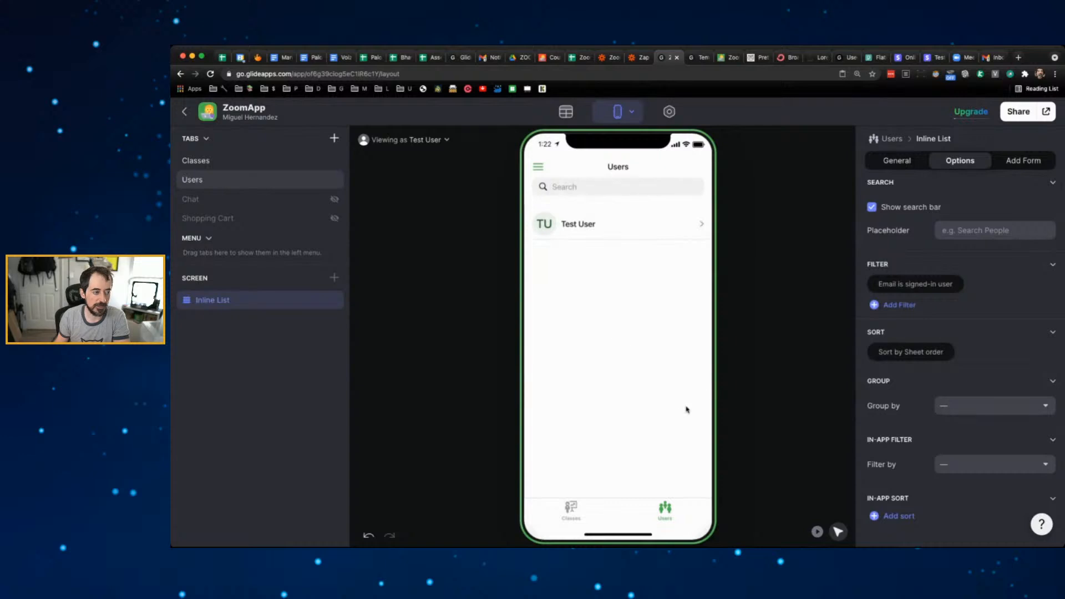
- Rename the Users tab's label to Profile
left_click(219, 179)
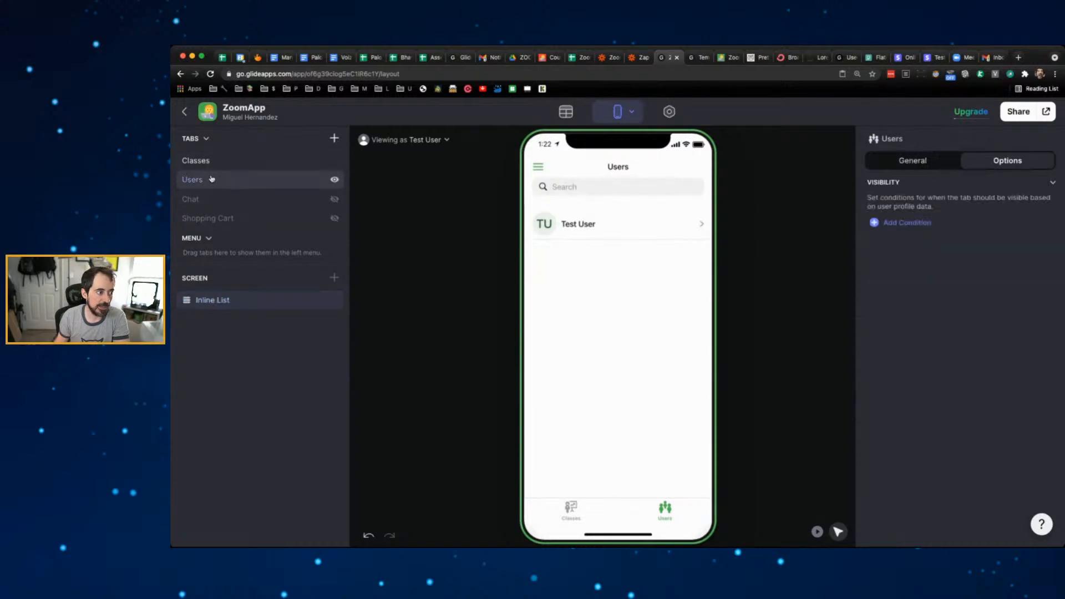
left_click(912, 161)
double_click(999, 207)
type("Profile")
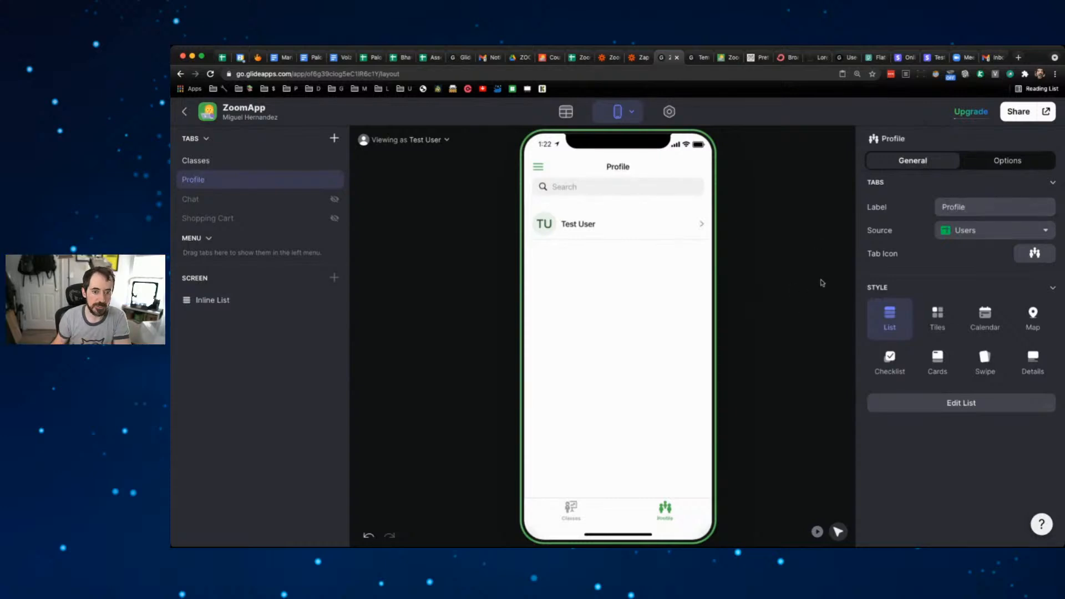
- Add a tab visibility condition: show only when Email is signed-in user
left_click(1012, 167)
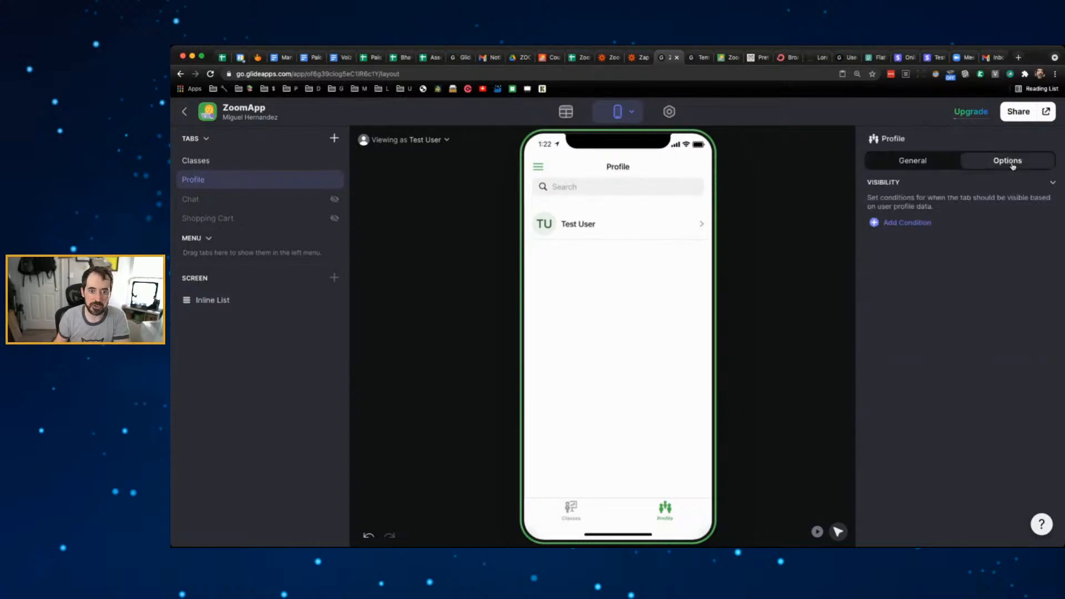
left_click(913, 223)
left_click(954, 224)
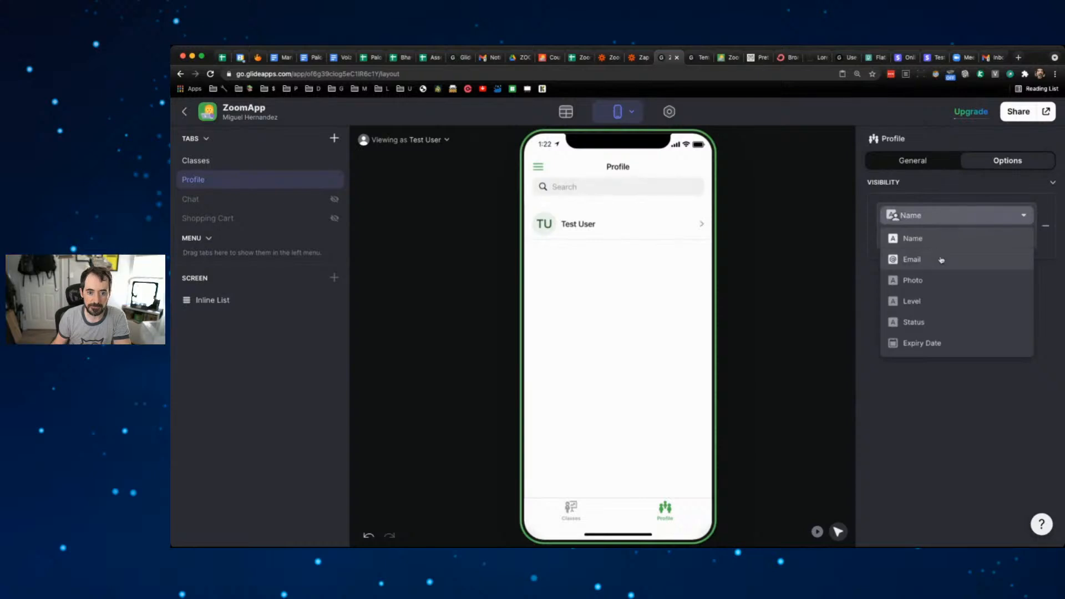
left_click(943, 259)
left_click(941, 239)
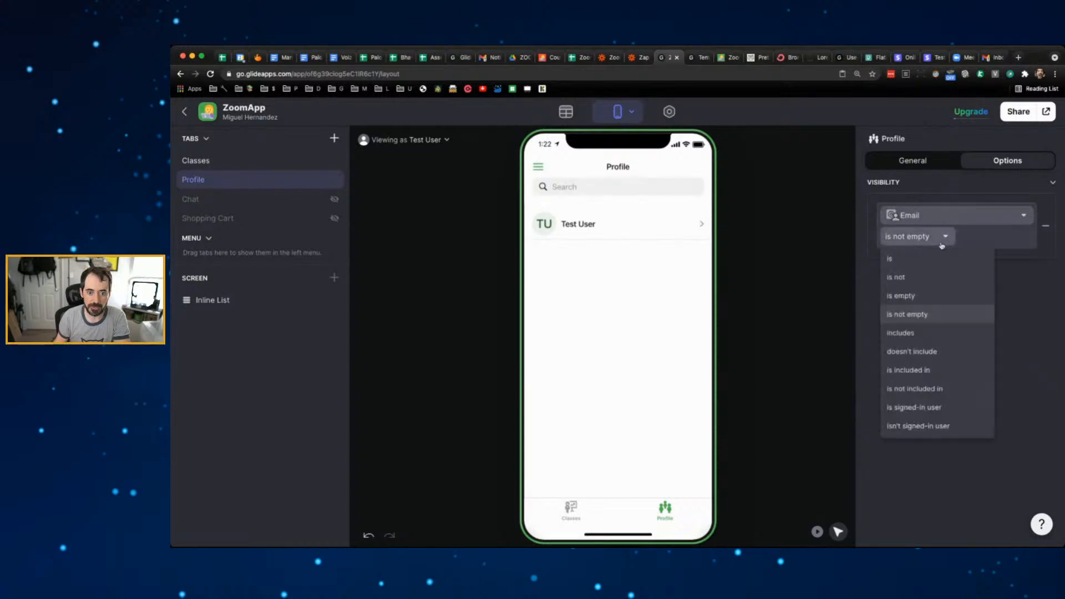
left_click(941, 407)
left_click(910, 282)
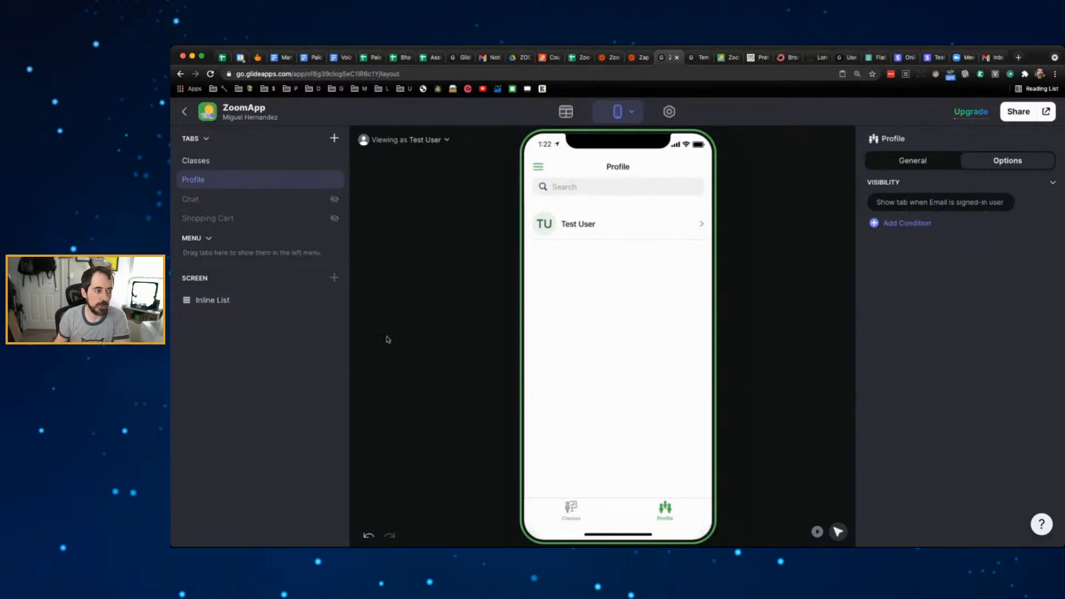
left_click(216, 301)
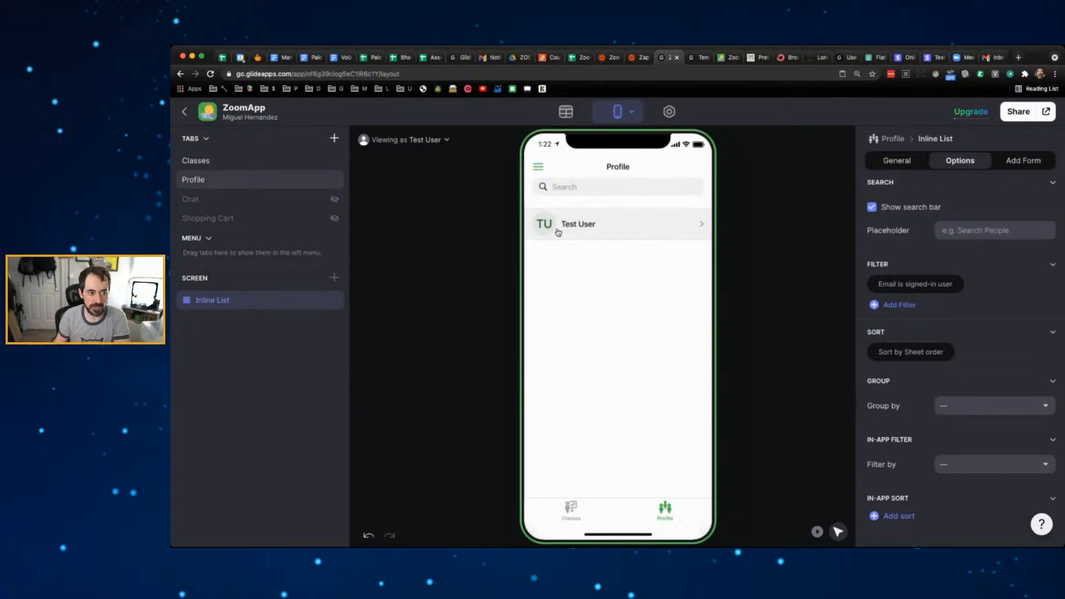
- Switch the Profile list style to Details and check the Title component's settings
left_click(651, 235)
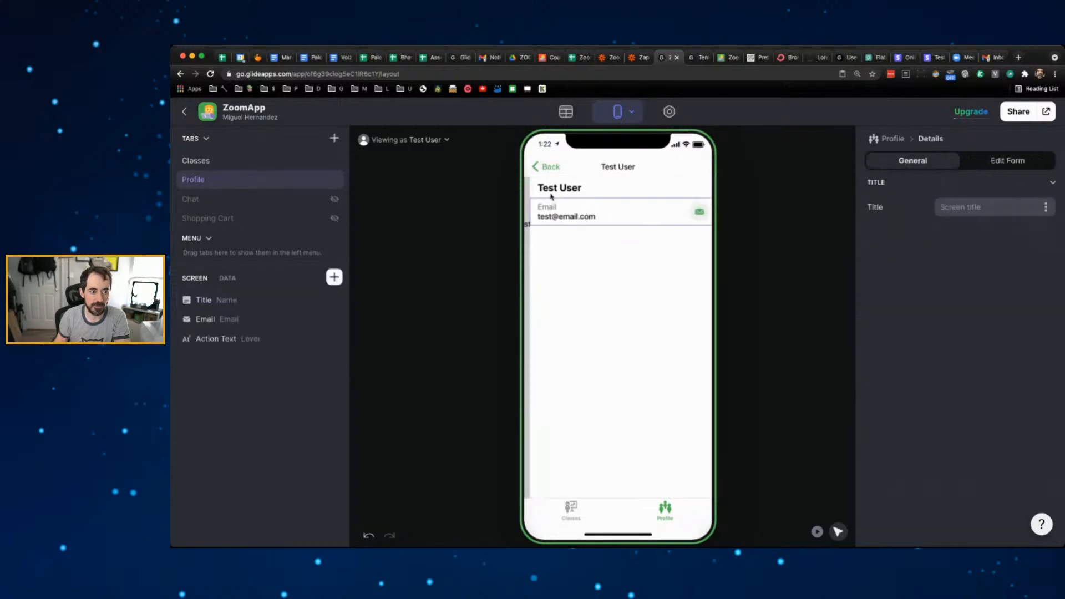
left_click(539, 167)
left_click(208, 299)
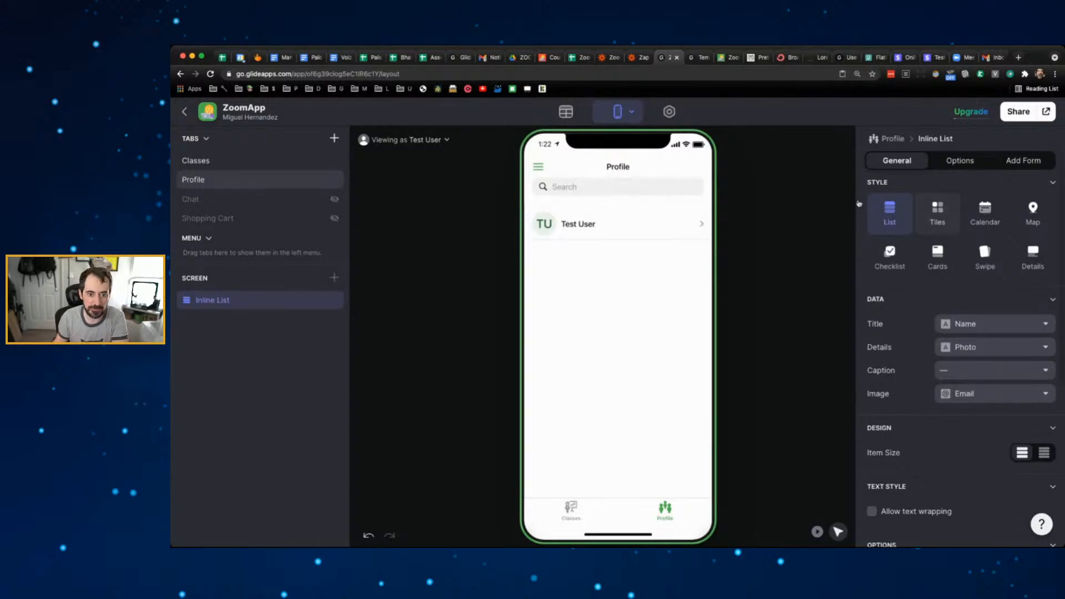
left_click(1032, 255)
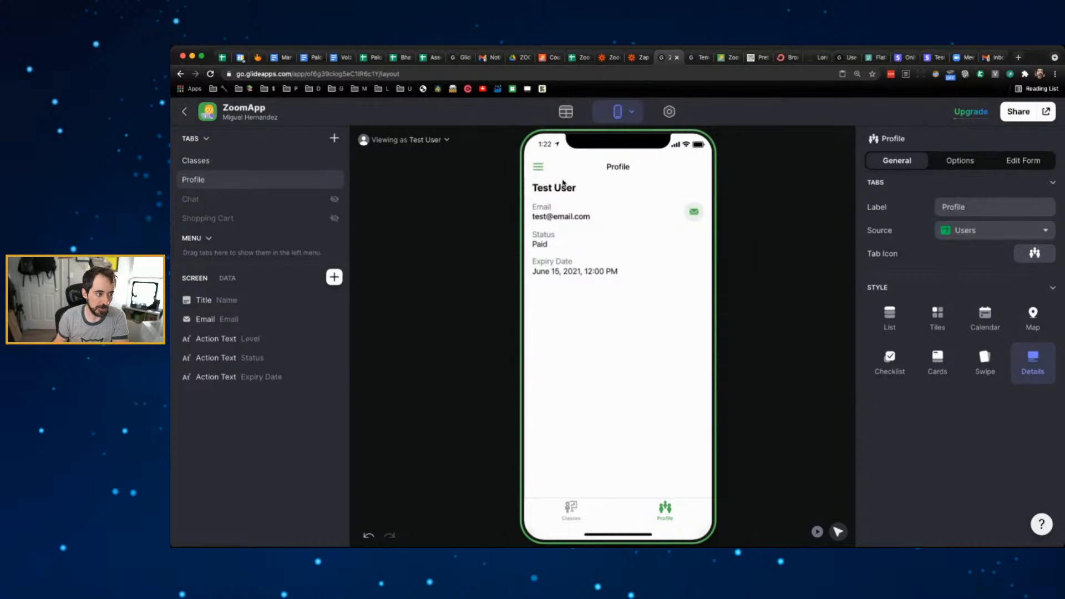
left_click(247, 300)
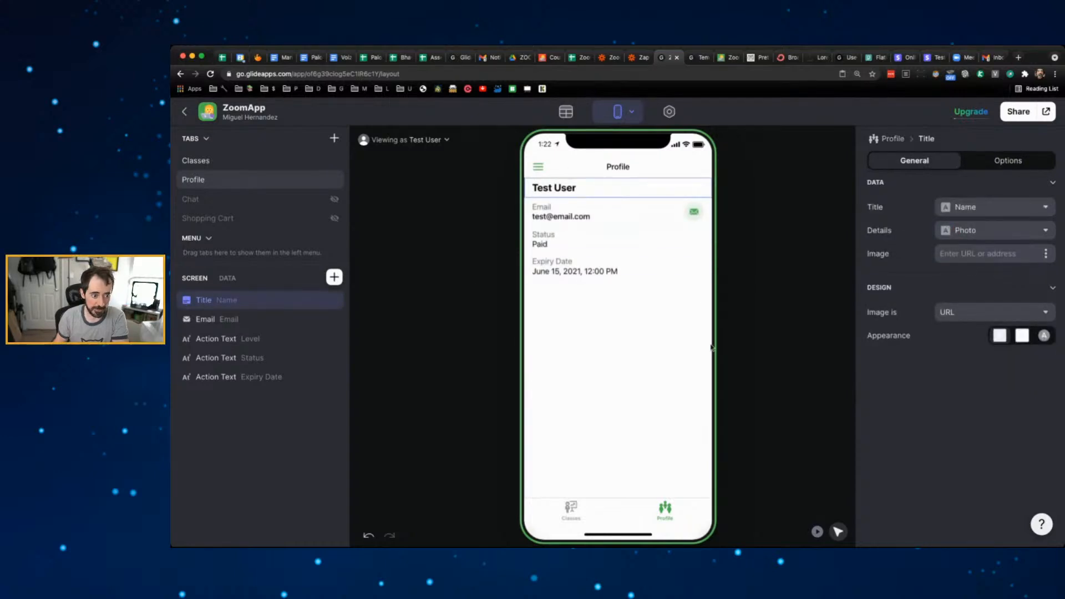
left_click(1008, 161)
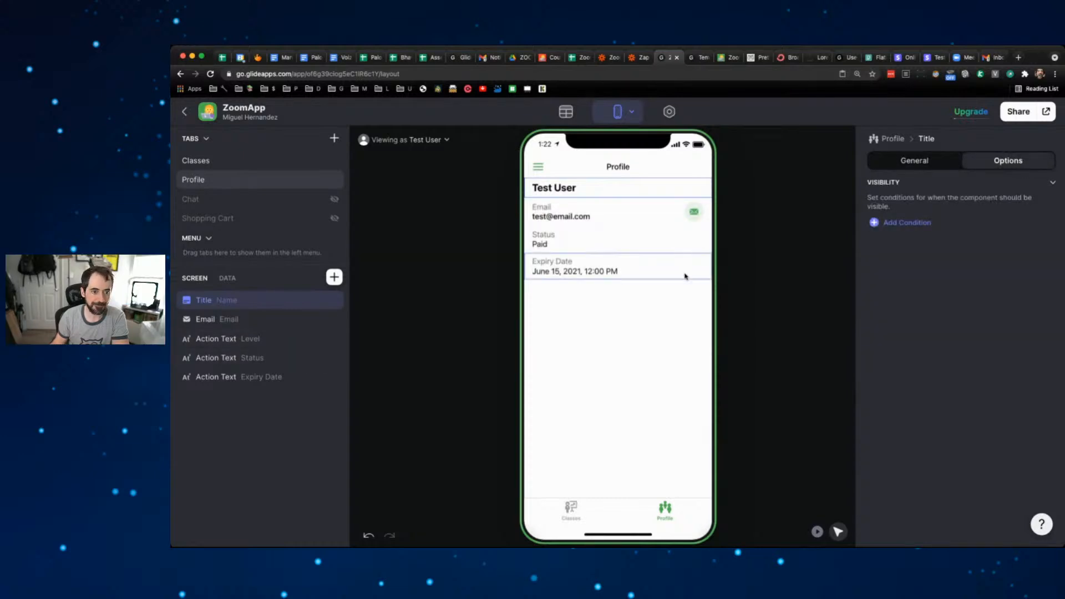
left_click(775, 294)
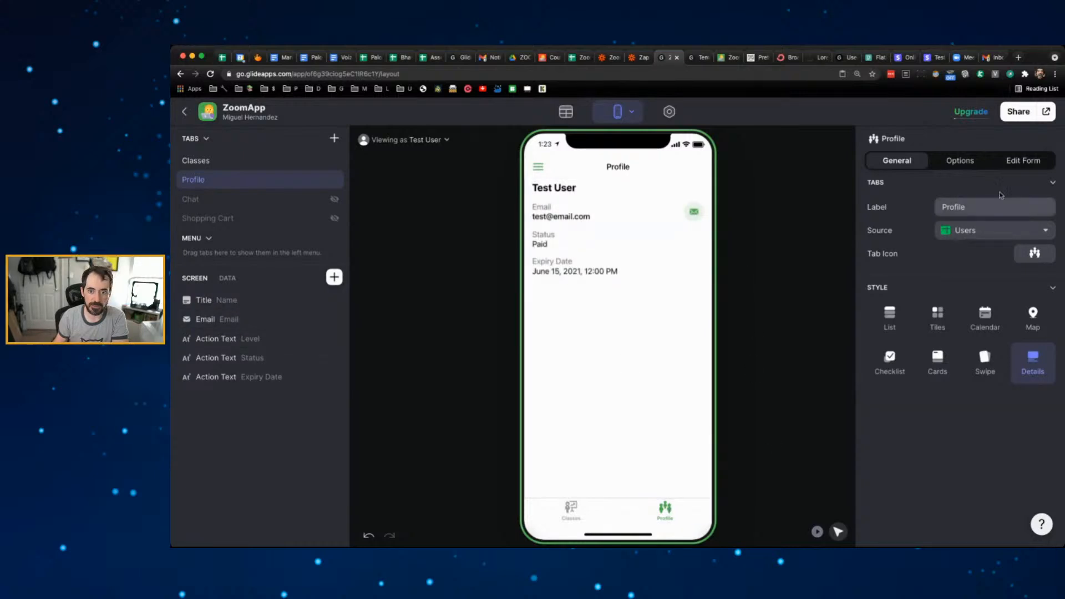
- Allow users to edit the Profile only when User > Name is not empty
left_click(1023, 160)
left_click(899, 209)
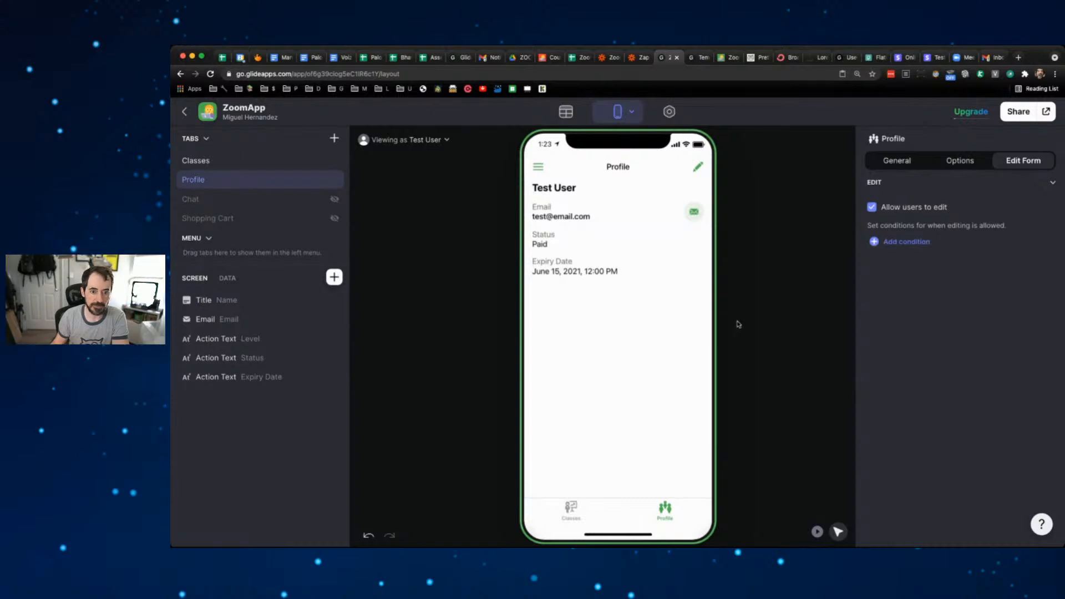
left_click(921, 243)
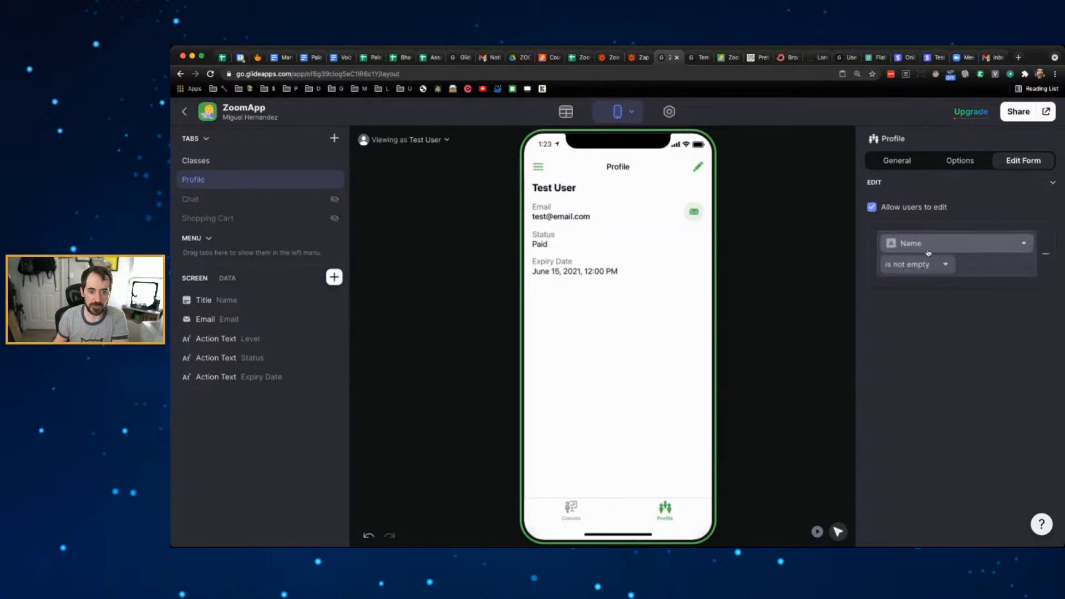
left_click(930, 248)
mouse_move(937, 400)
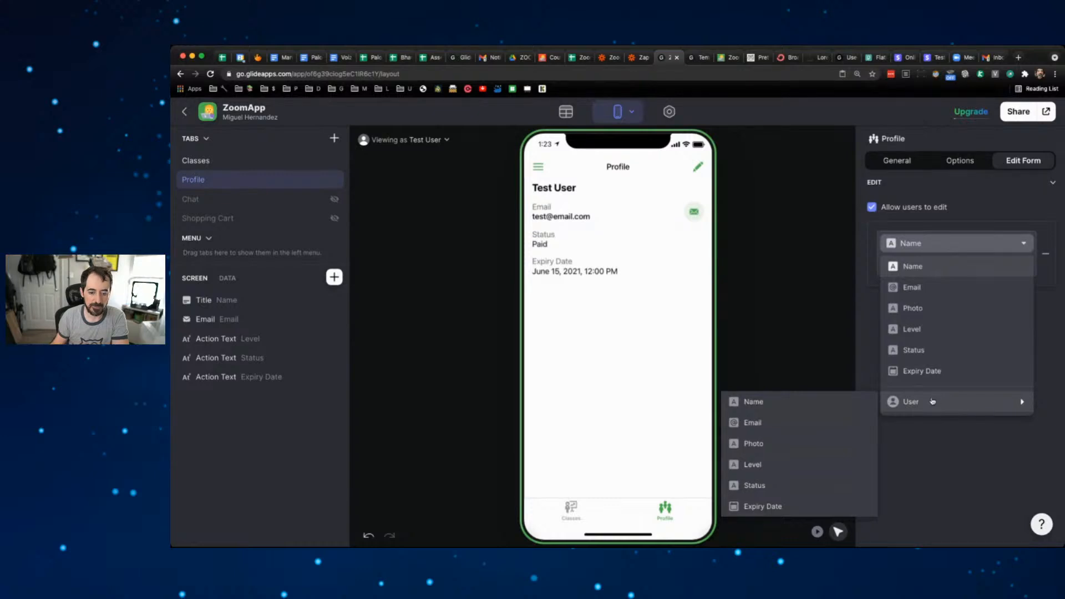
left_click(818, 401)
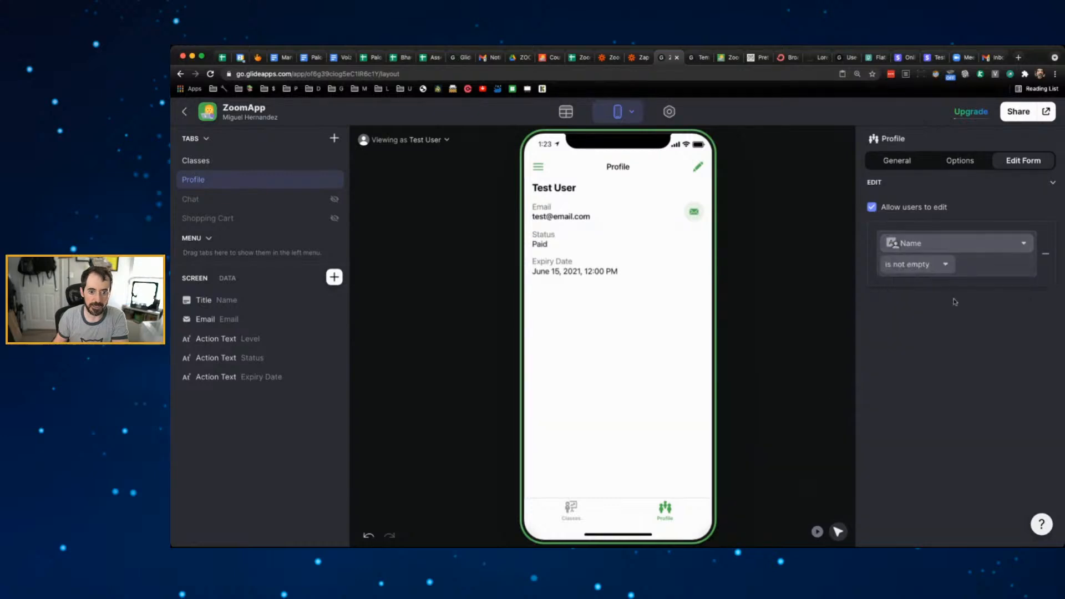
left_click(935, 268)
left_click(1016, 297)
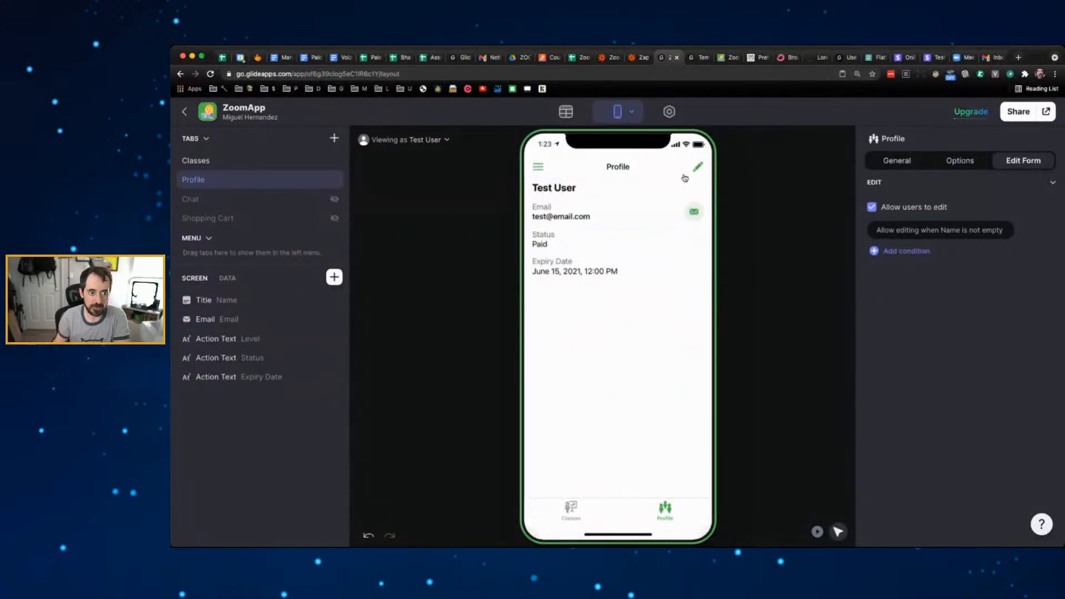
- In the interactive preview, edit the profile name to 'Test User Awesome' and save
left_click(817, 532)
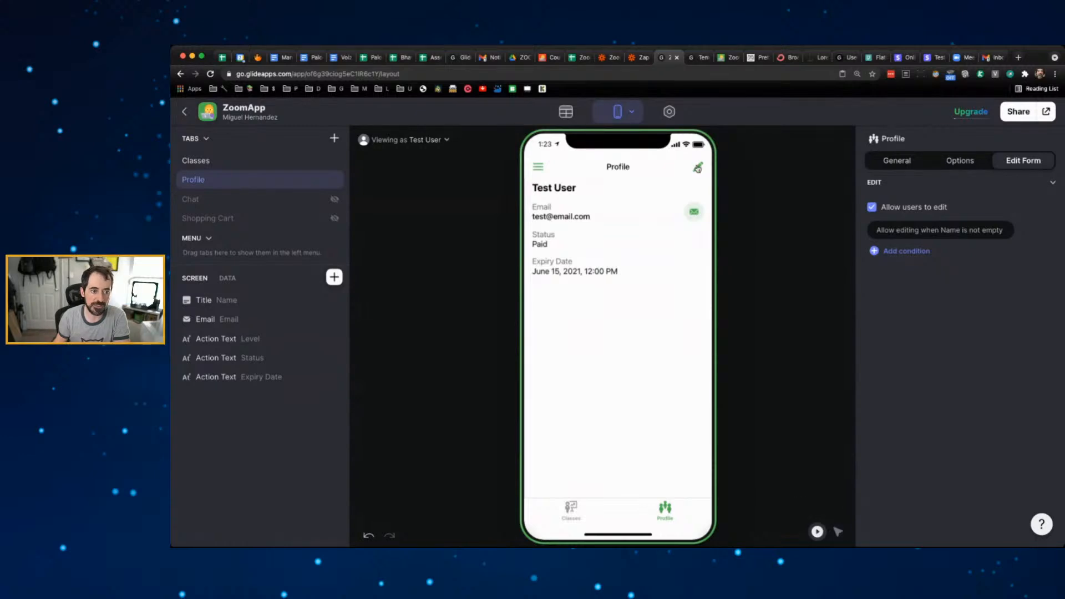
left_click(698, 168)
triple_click(599, 205)
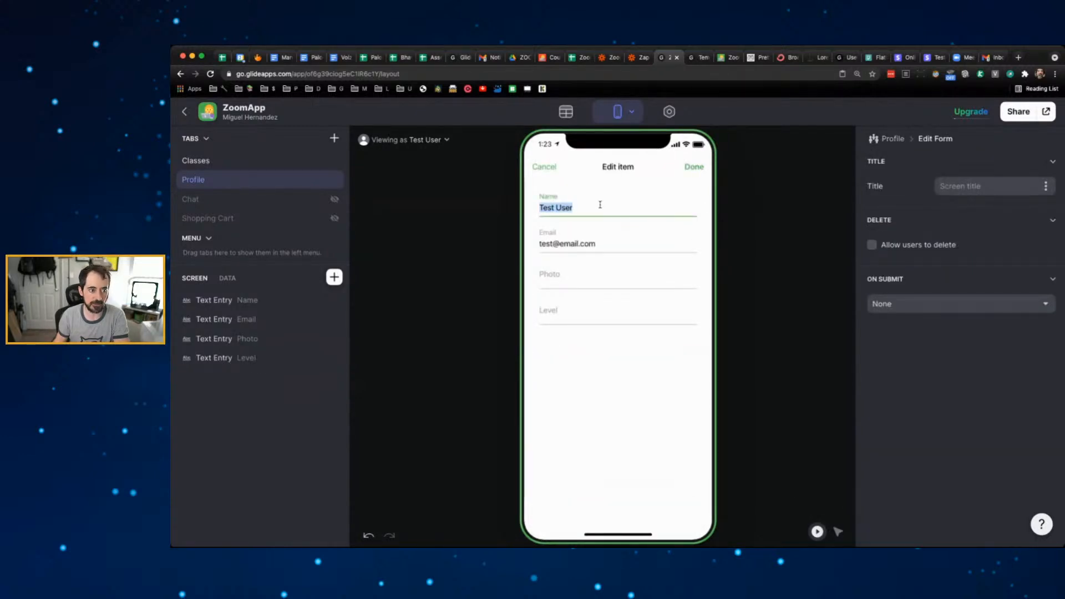
type("Test User ")
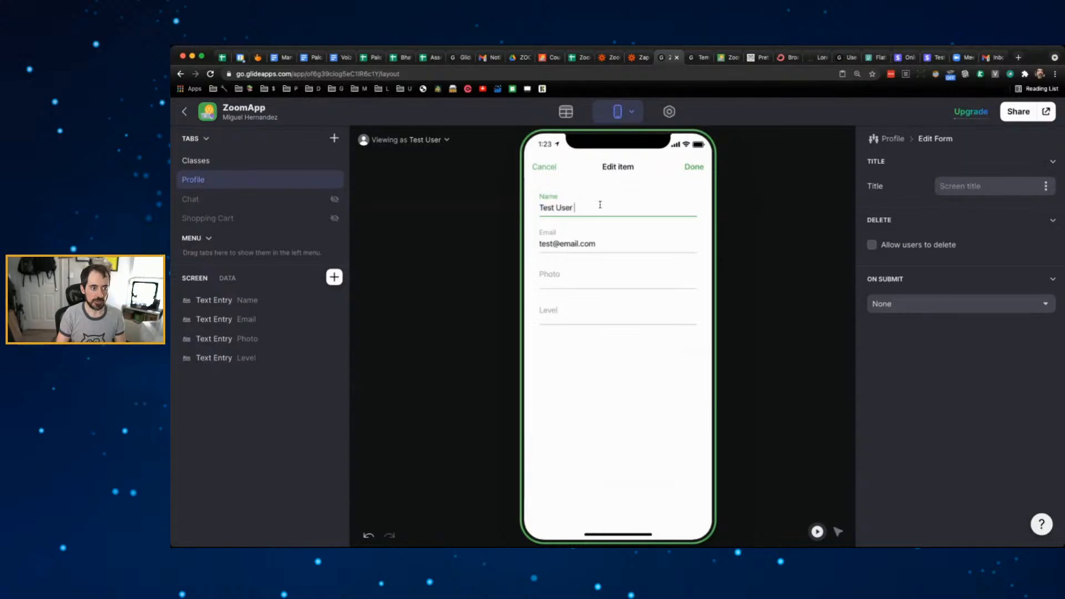
type("Awesome")
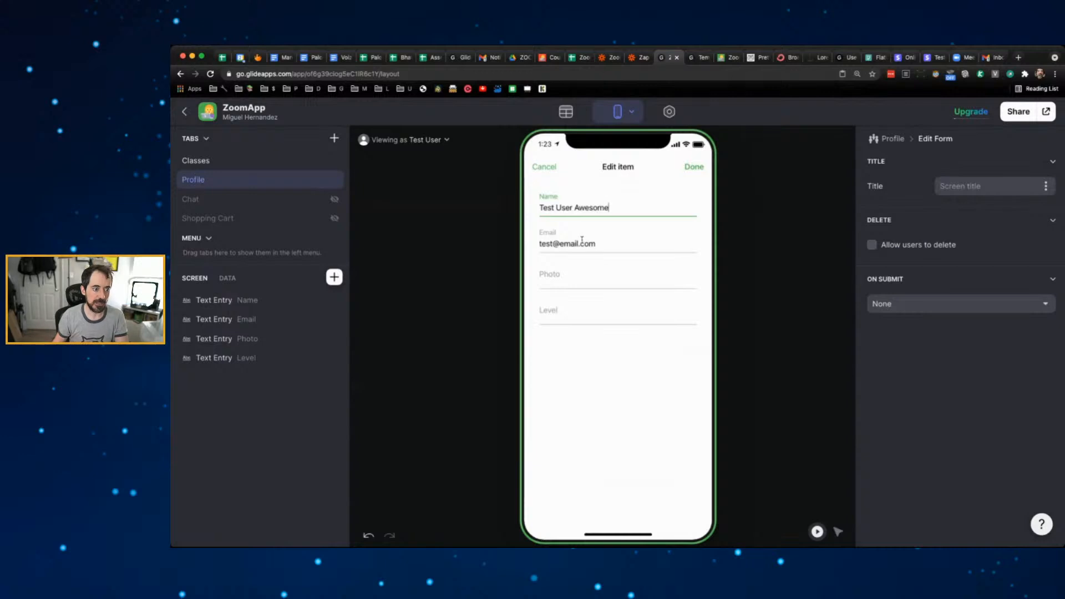
left_click(694, 167)
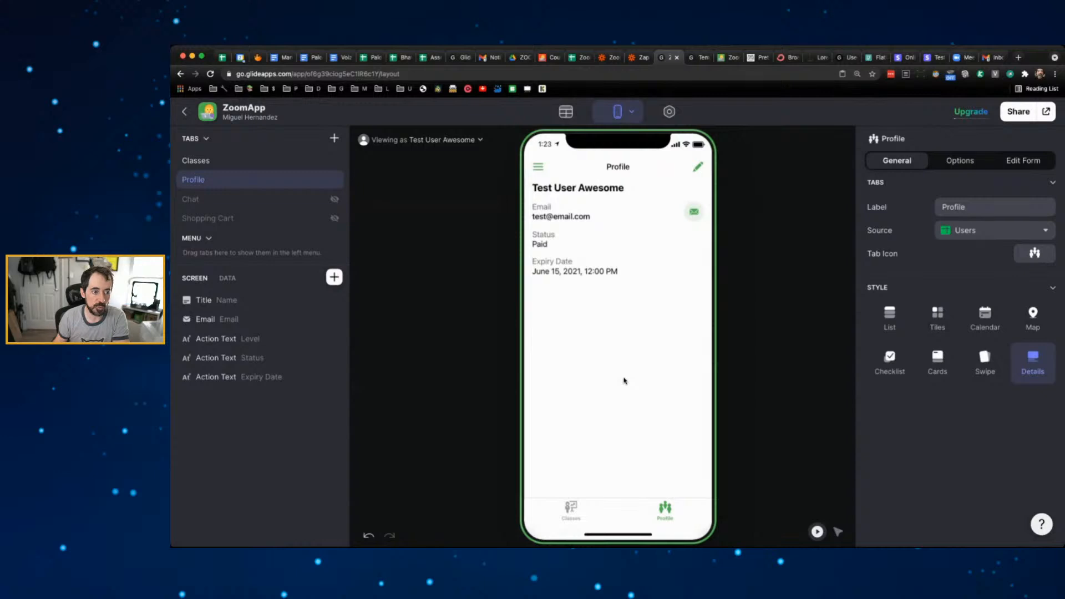
left_click(578, 516)
left_click(667, 513)
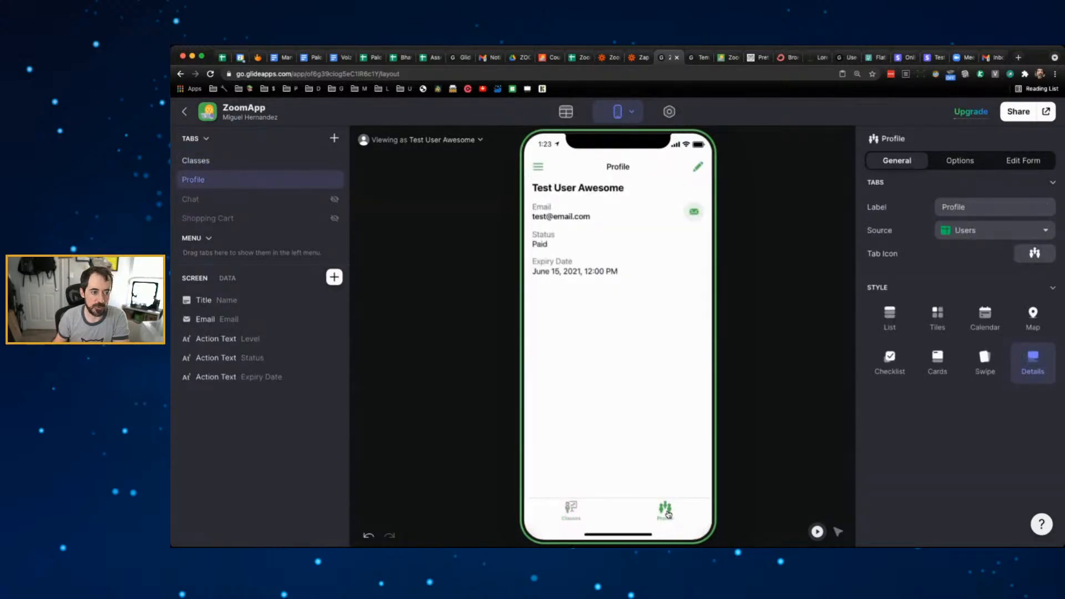
- Uncheck the test user in 'Viewing as' to preview the app as anyone
left_click(460, 140)
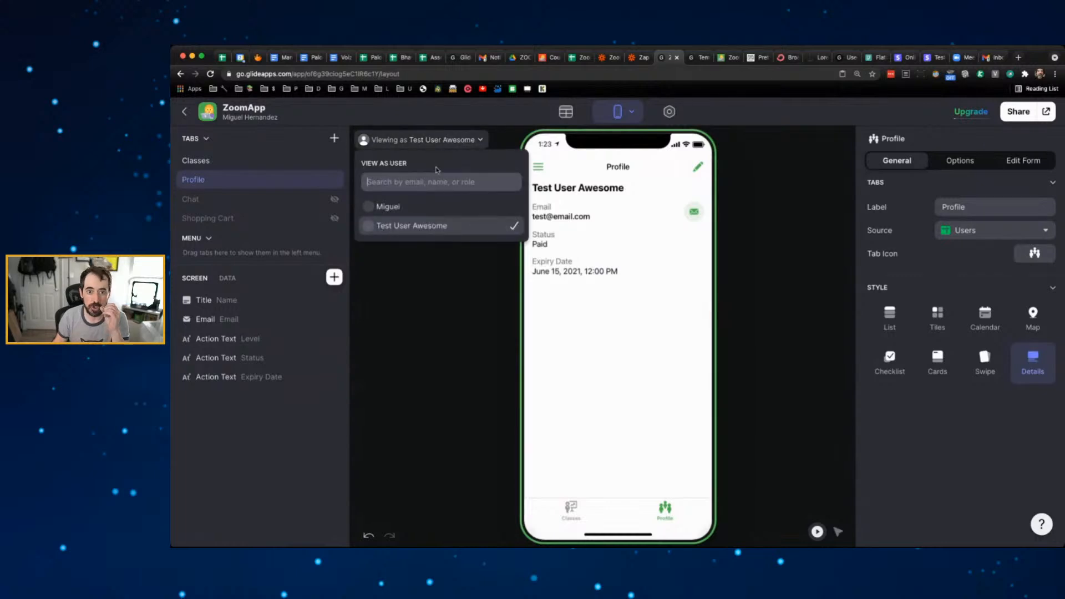
left_click(512, 226)
left_click(466, 272)
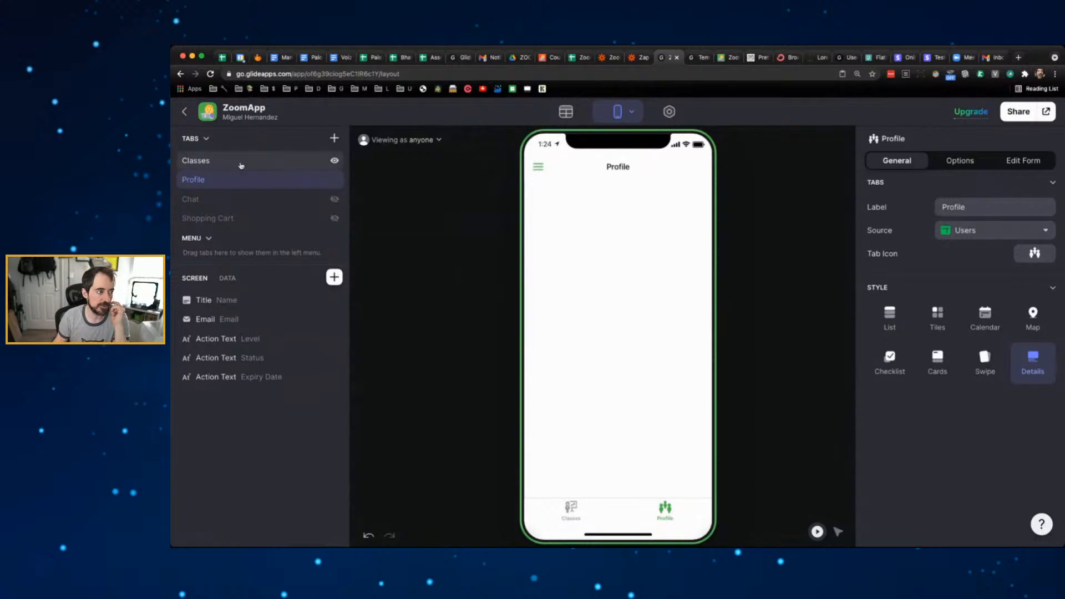
- Add a Profile tab visibility condition: show when Email is not empty
double_click(235, 179)
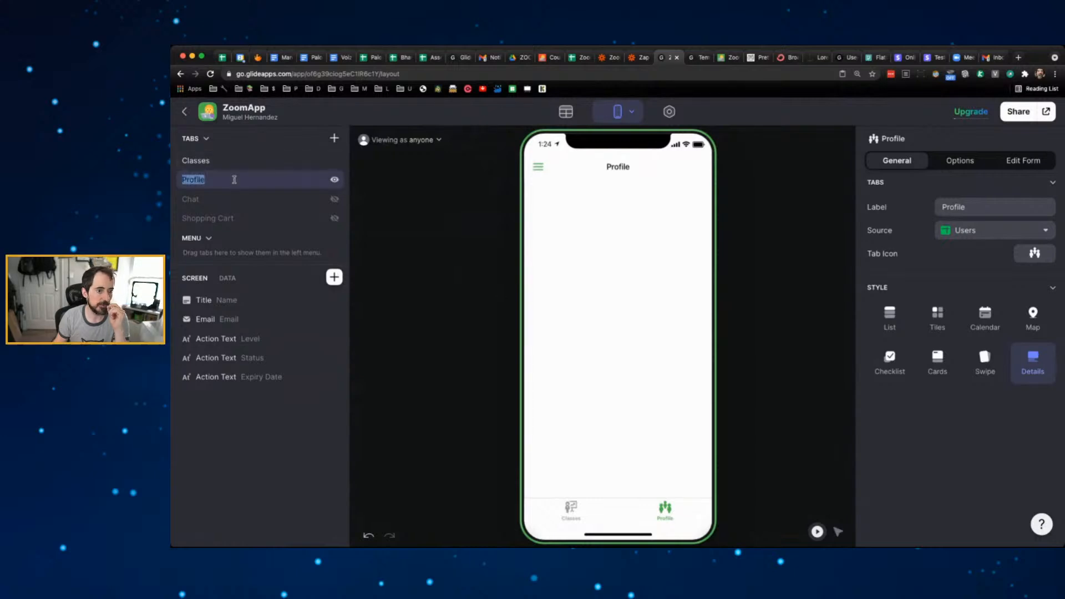
left_click(975, 163)
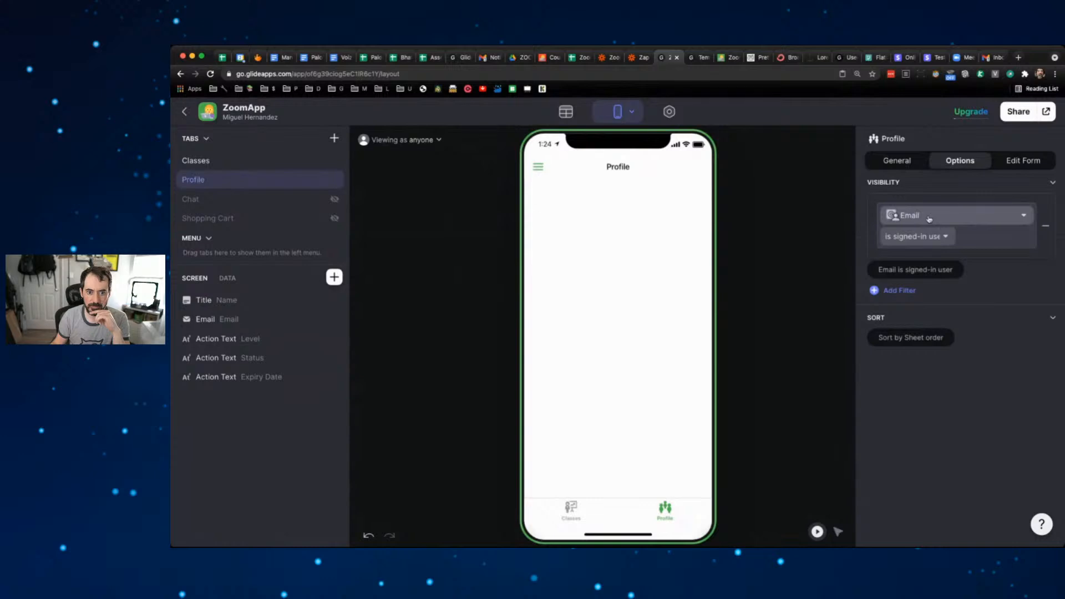
left_click(929, 219)
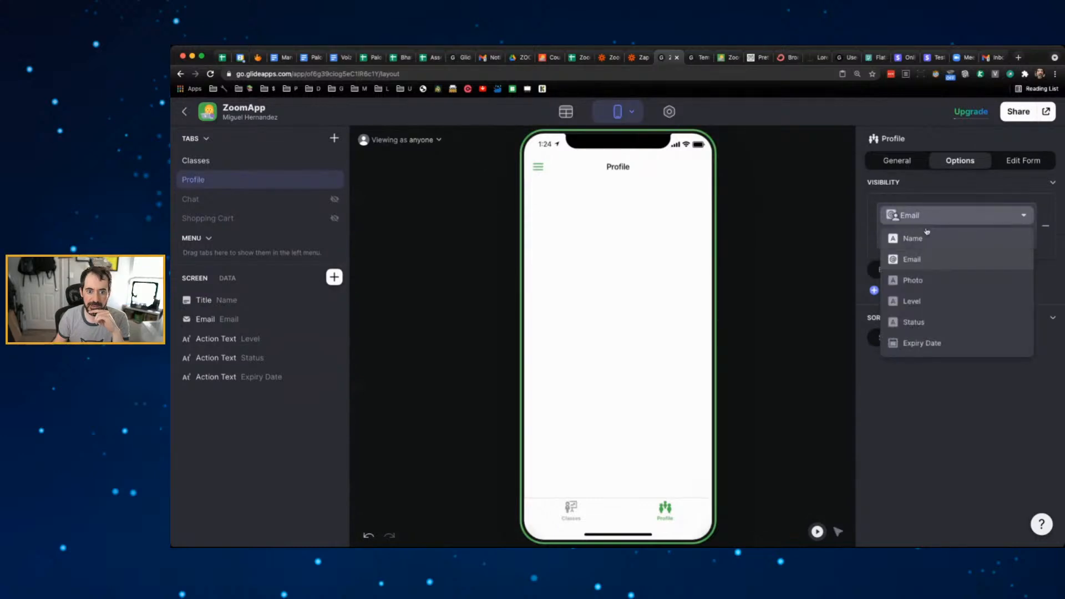
left_click(934, 256)
left_click(934, 244)
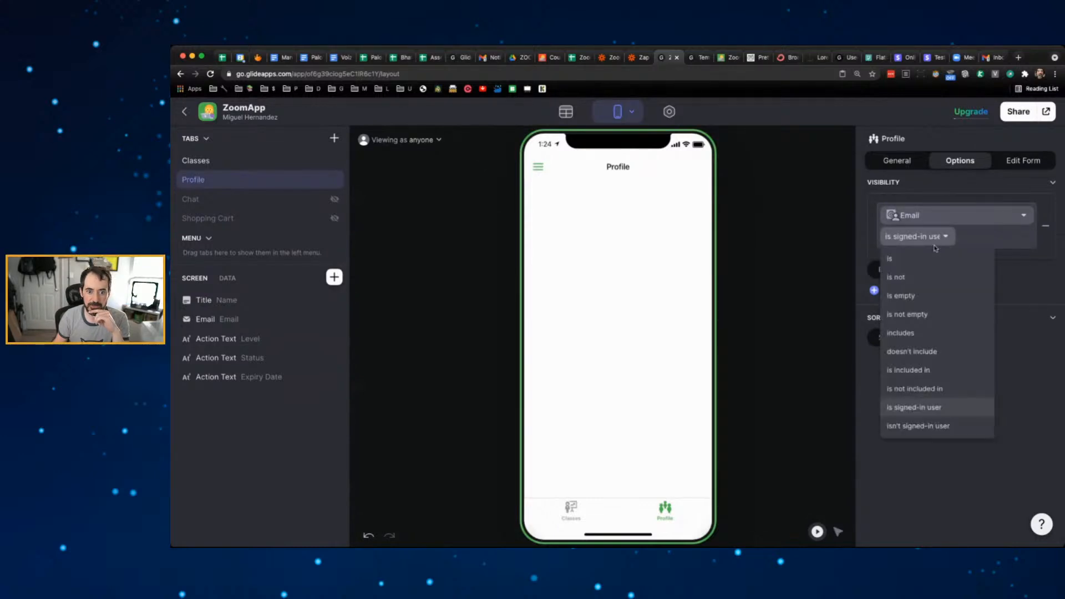
left_click(919, 316)
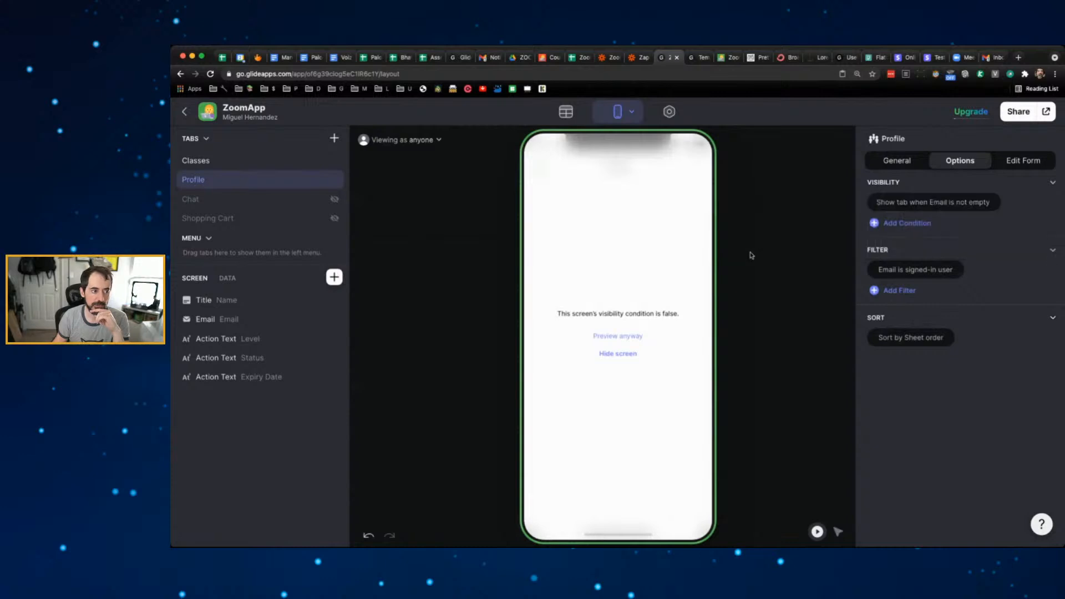
- Preview as the test user, check the Profile tab, then return to Classes
left_click(259, 162)
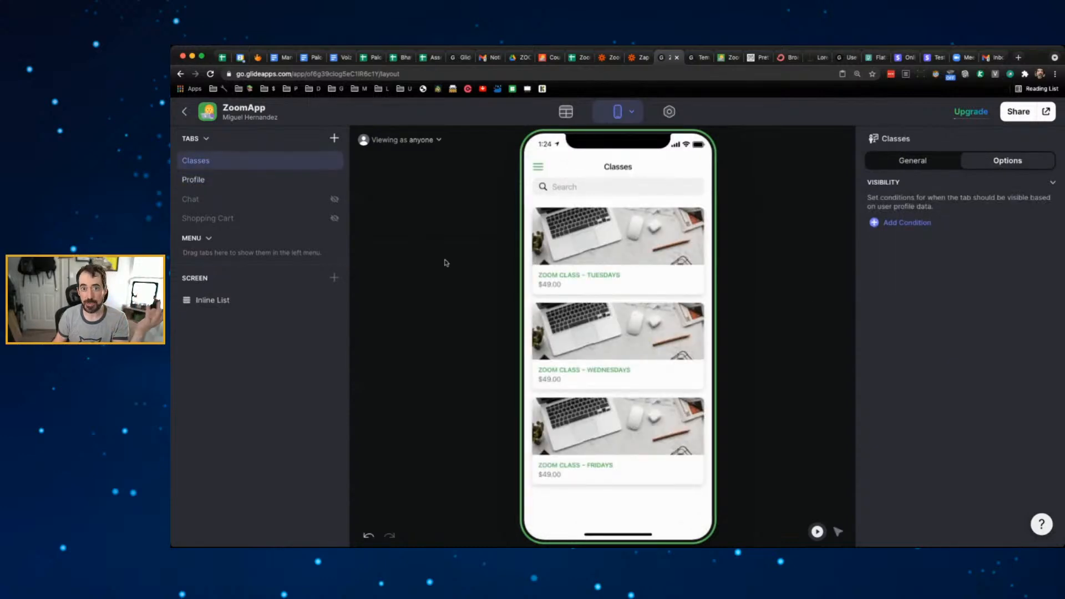
left_click(439, 139)
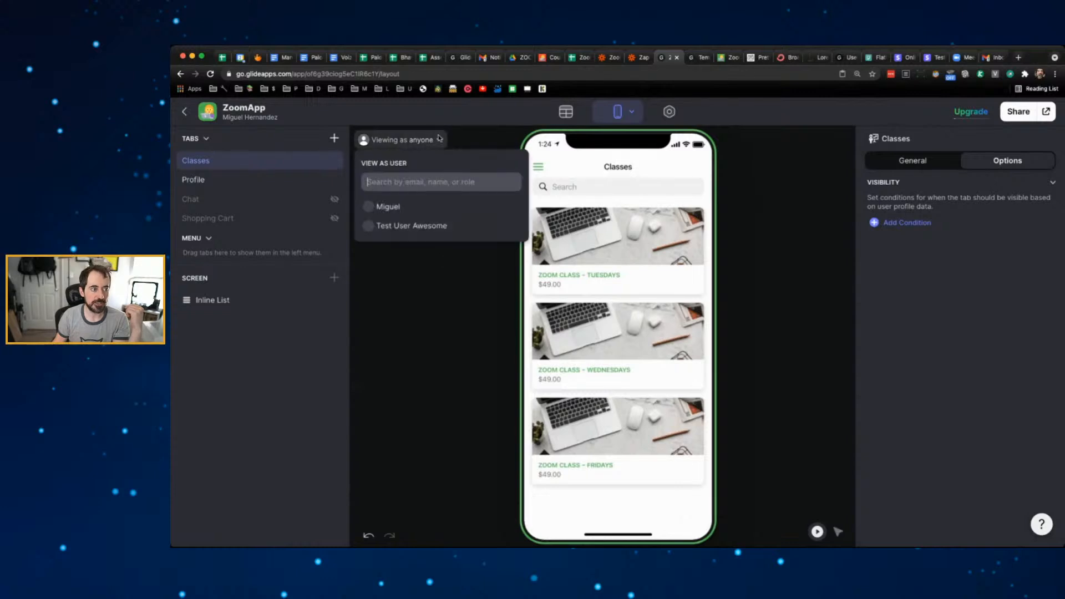
left_click(410, 227)
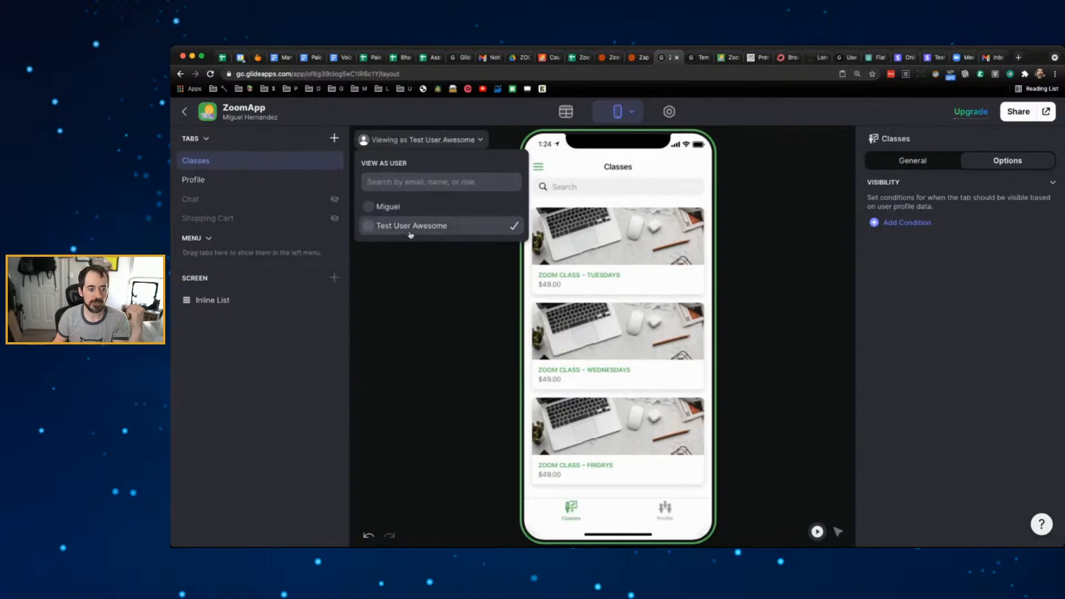
left_click(666, 511)
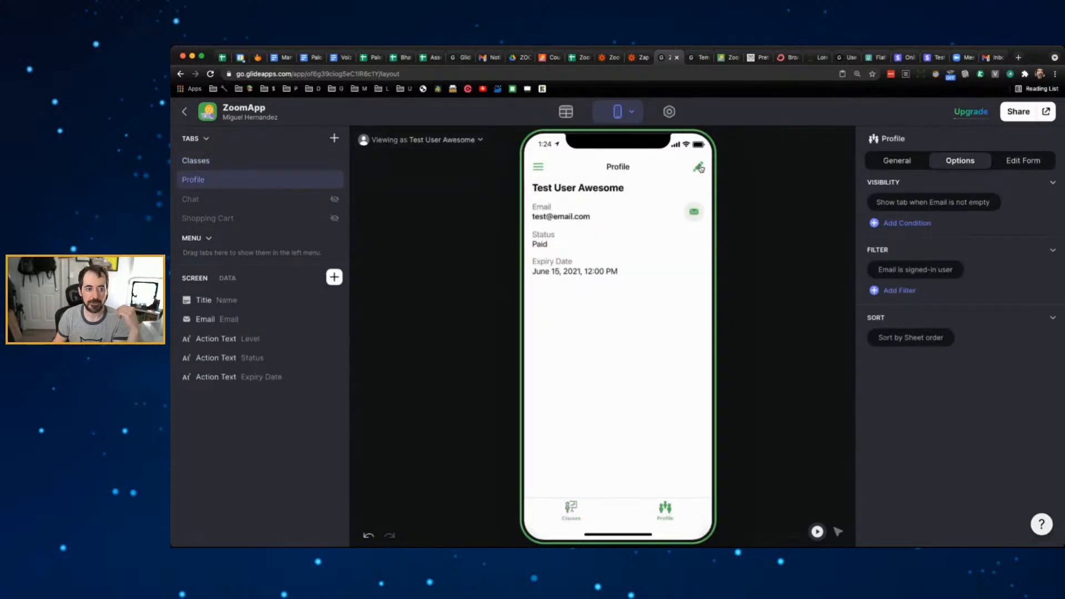
left_click(575, 510)
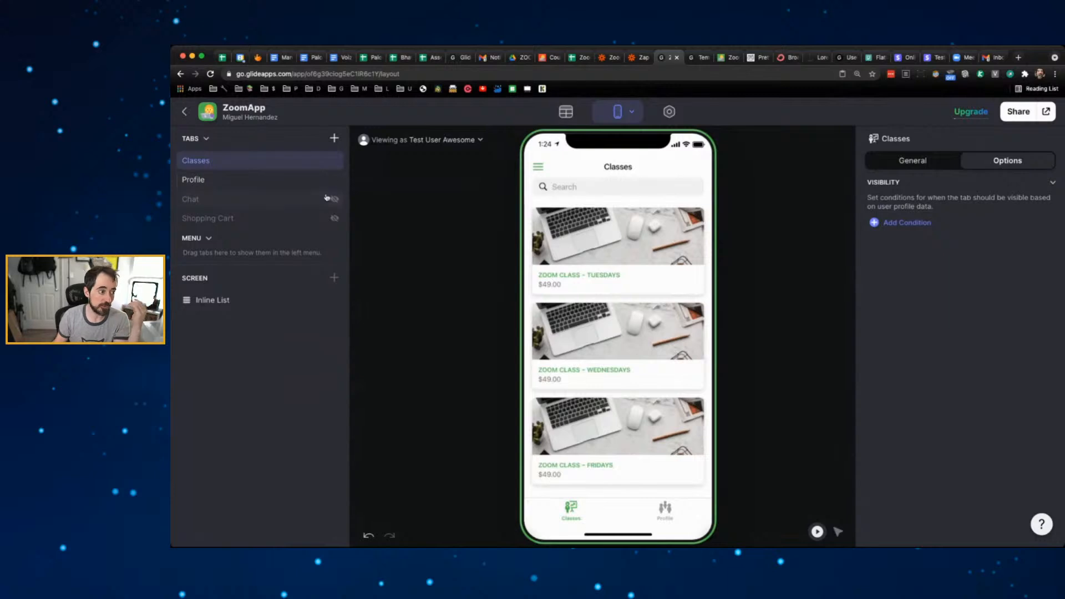
- Add a new tab sourced from the Users sheet and label it All Users
left_click(334, 139)
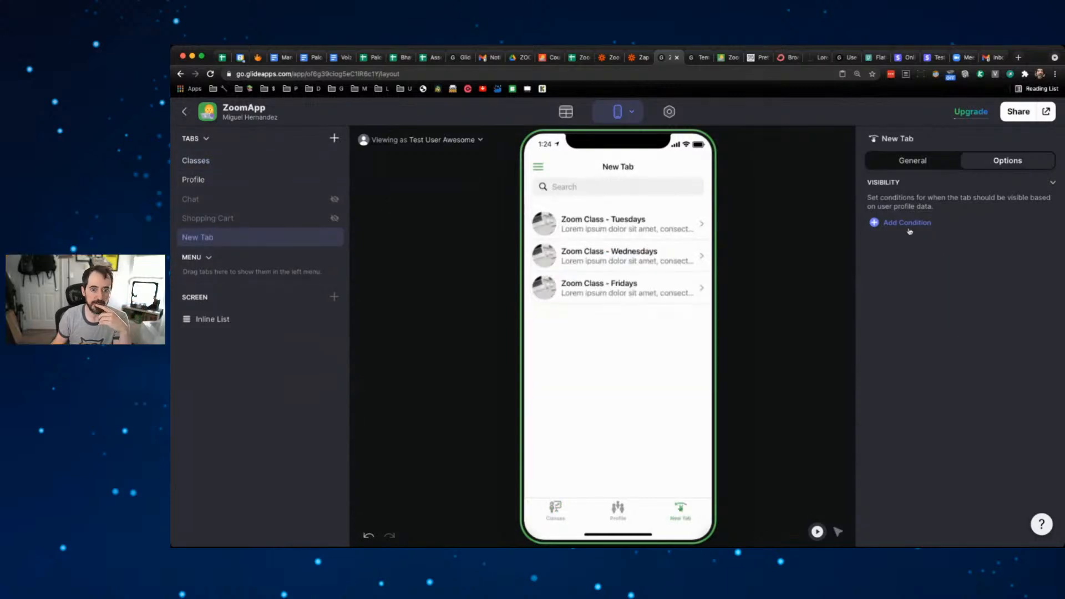
left_click(918, 159)
left_click(1001, 232)
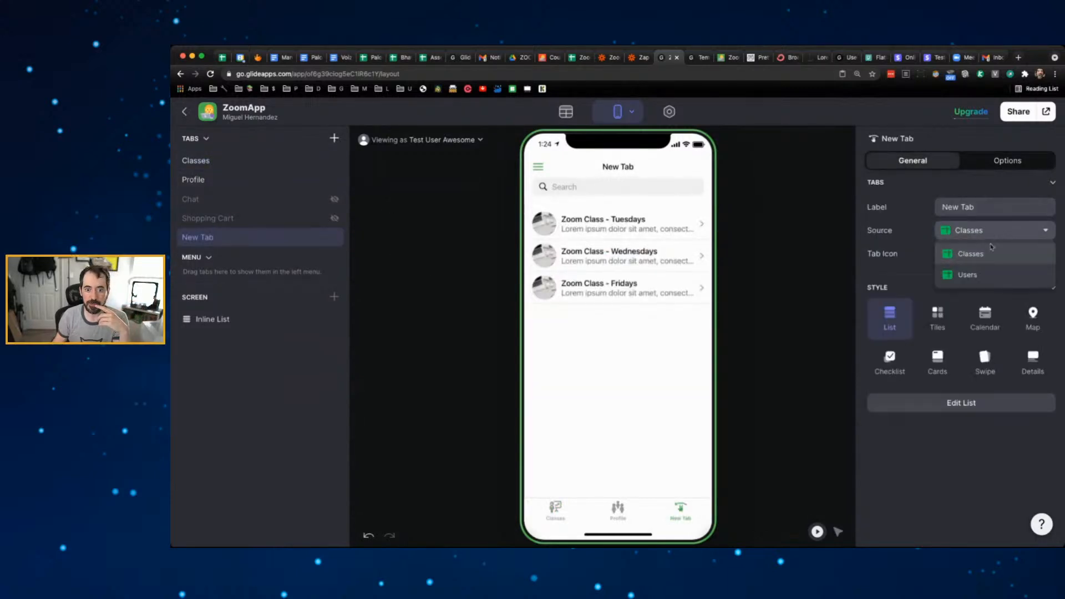
left_click(967, 274)
triple_click(975, 207)
type("All Users")
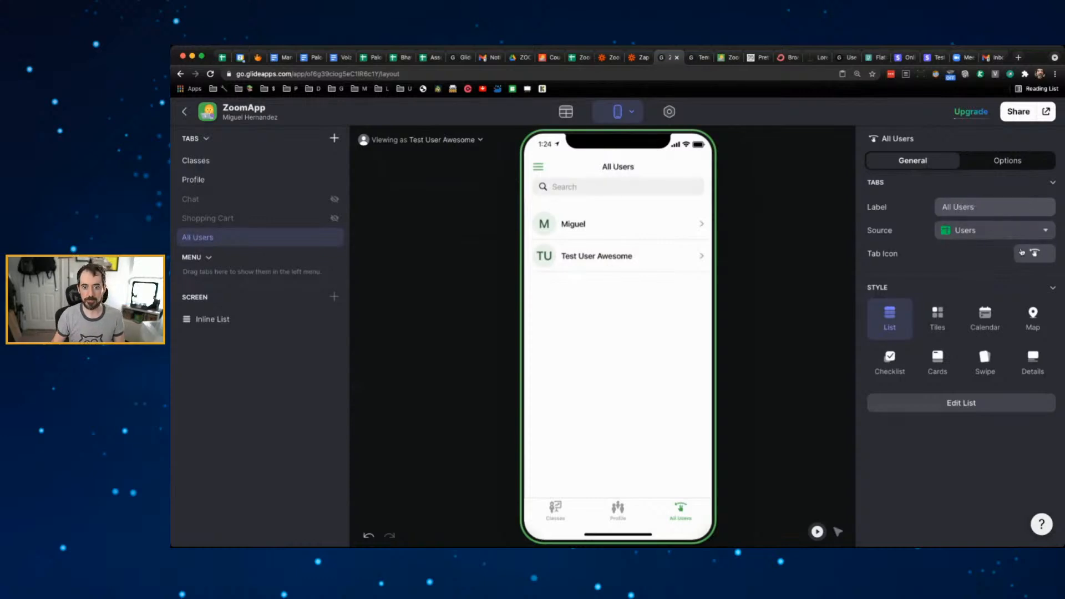
- Give All Users the multi-person icon from a 'users' search and move it into the Menu
left_click(1034, 253)
left_click(608, 244)
type("users")
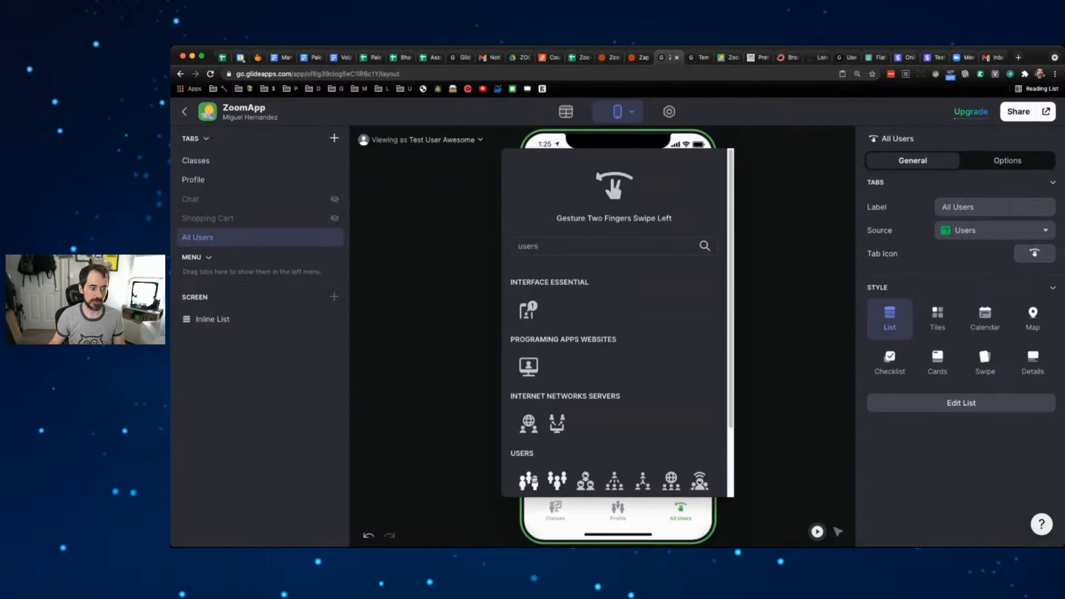
left_click(530, 481)
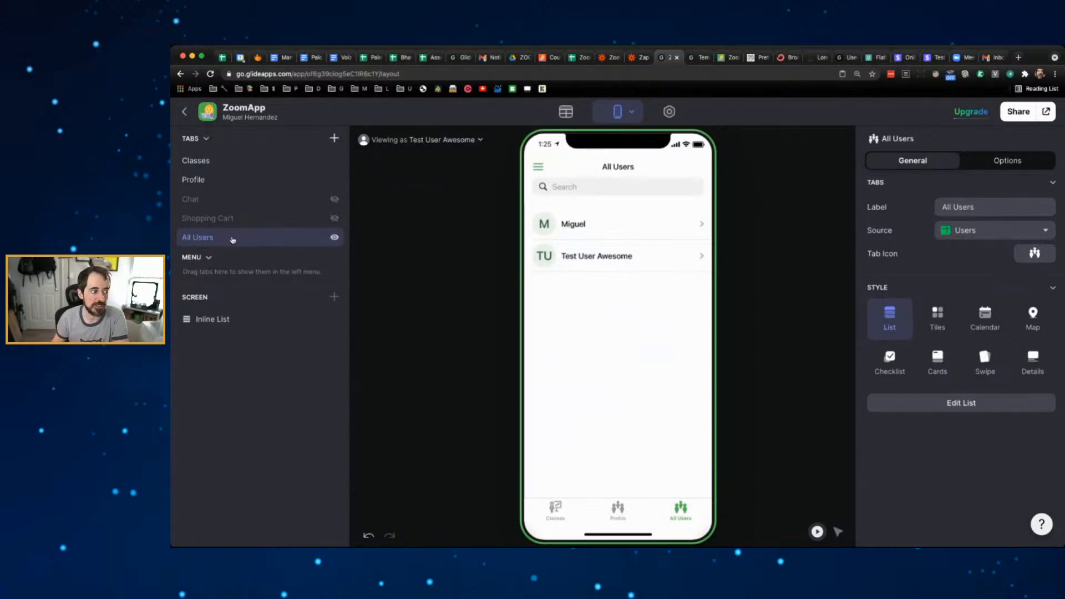
left_click_drag(232, 240, 232, 277)
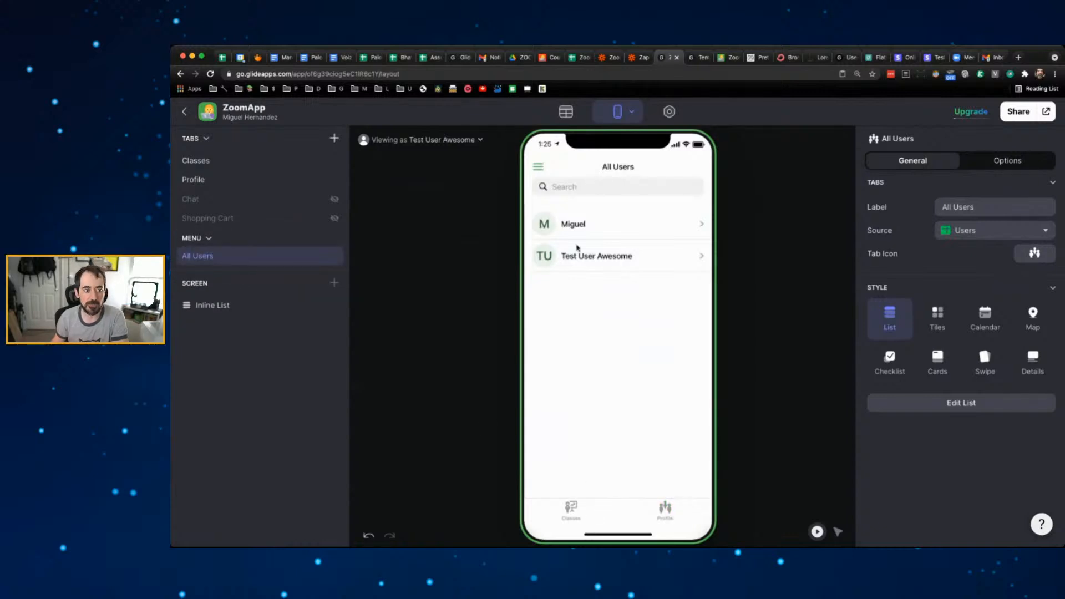
- Open All Users from the preview's side menu and switch the preview to the admin user
left_click(538, 168)
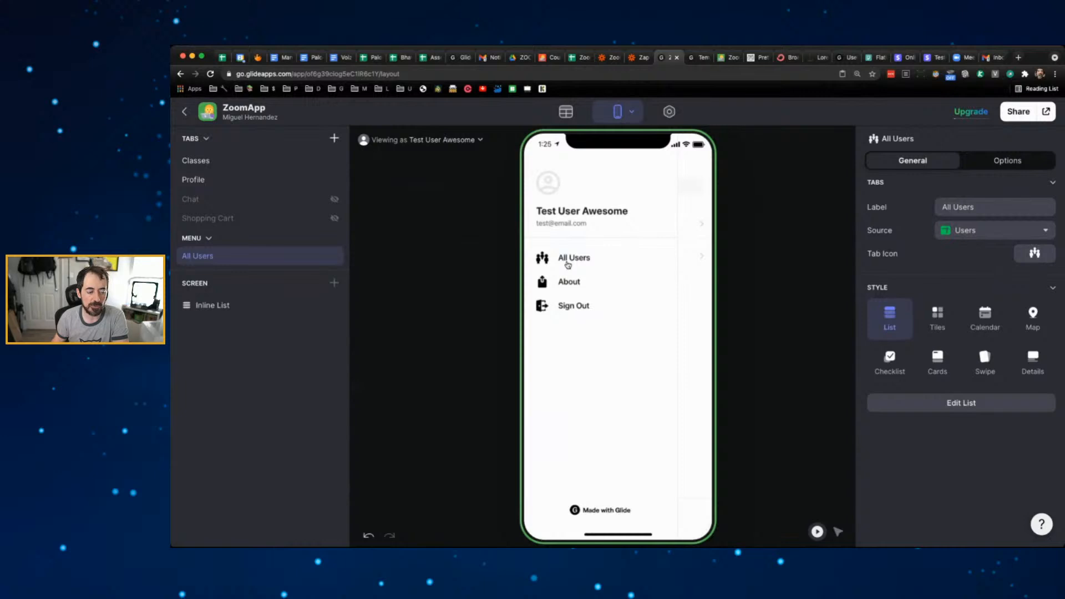
left_click(568, 264)
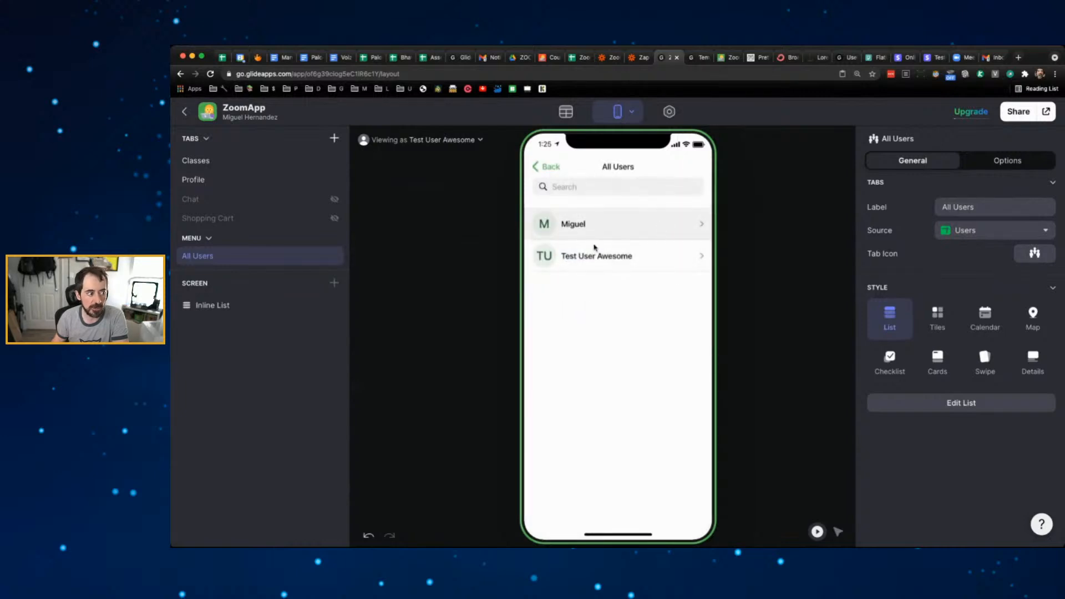
double_click(252, 254)
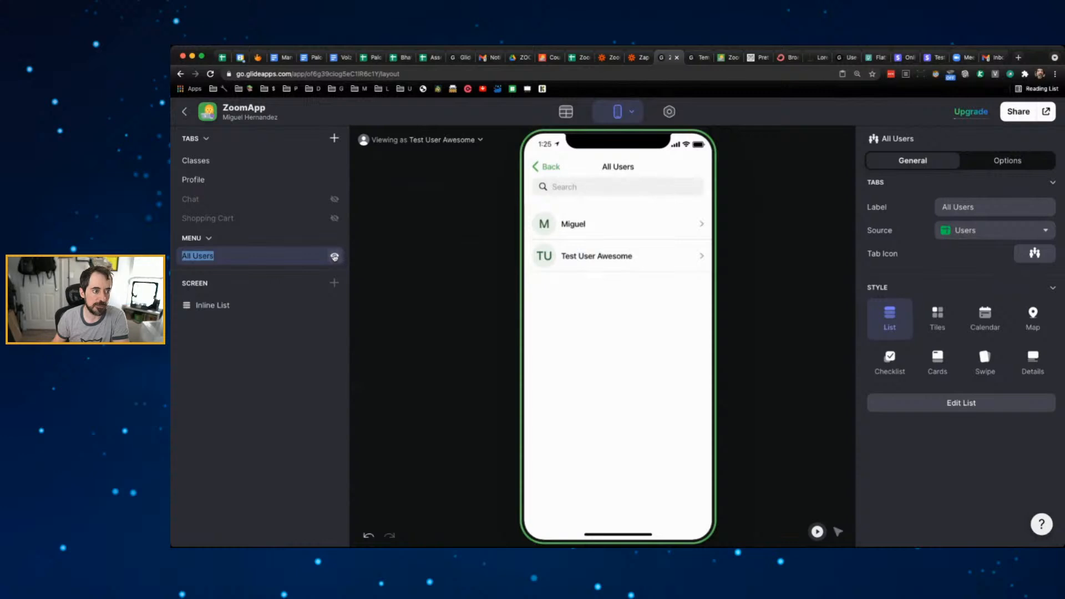
left_click(421, 140)
left_click(447, 206)
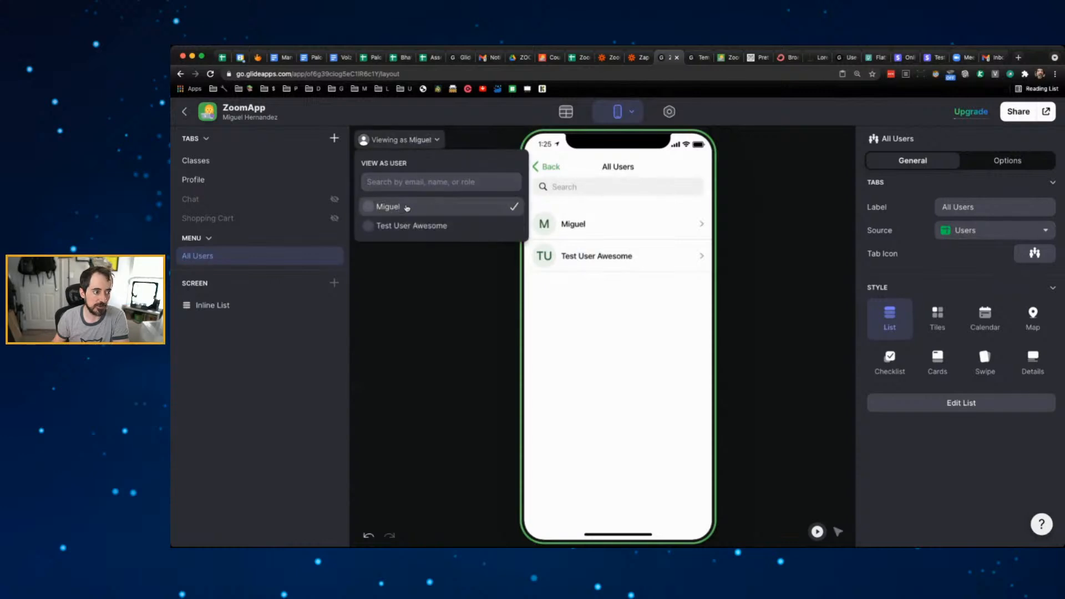
left_click(403, 253)
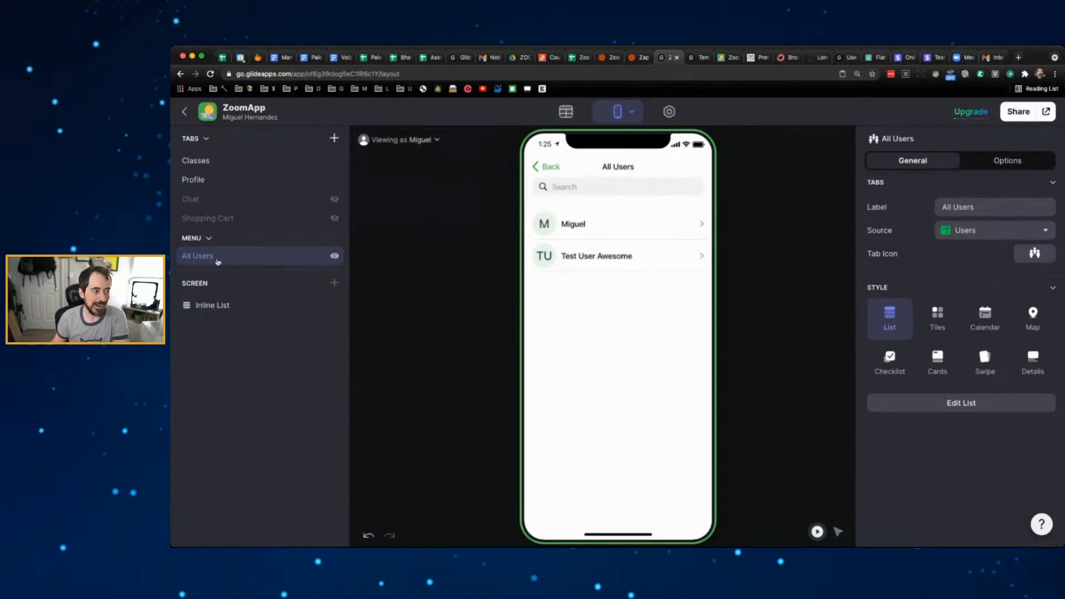
- Add a visibility condition to All Users: Level is Admin
left_click(1005, 160)
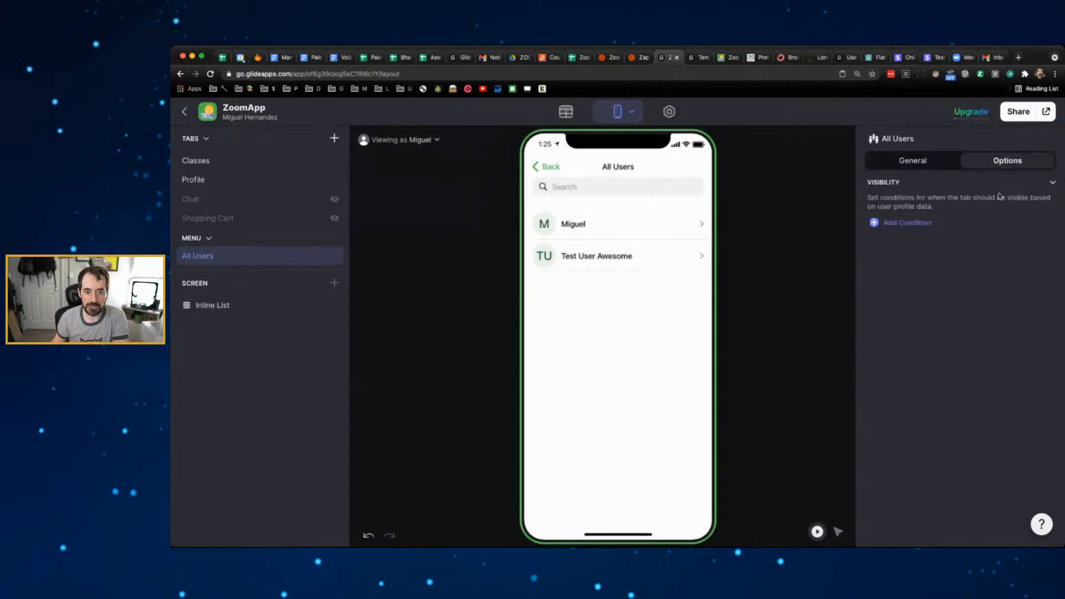
left_click(918, 224)
left_click(934, 214)
left_click(935, 298)
left_click(918, 239)
left_click(892, 259)
left_click(984, 240)
type("Admin")
left_click(948, 291)
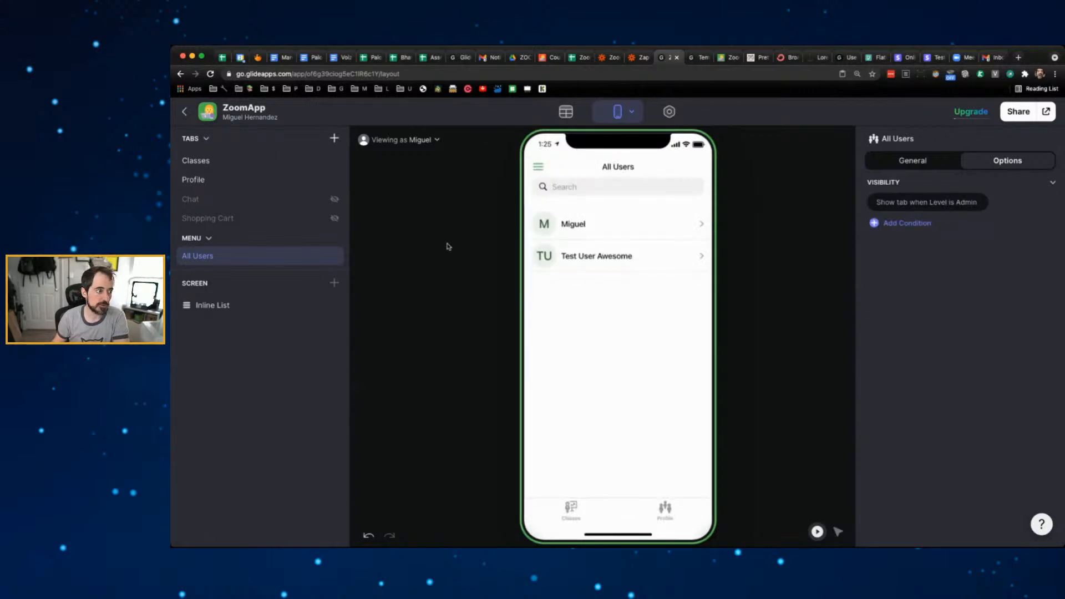
- Preview as the test user and confirm All Users is hidden from the side menu
left_click(410, 141)
left_click(398, 226)
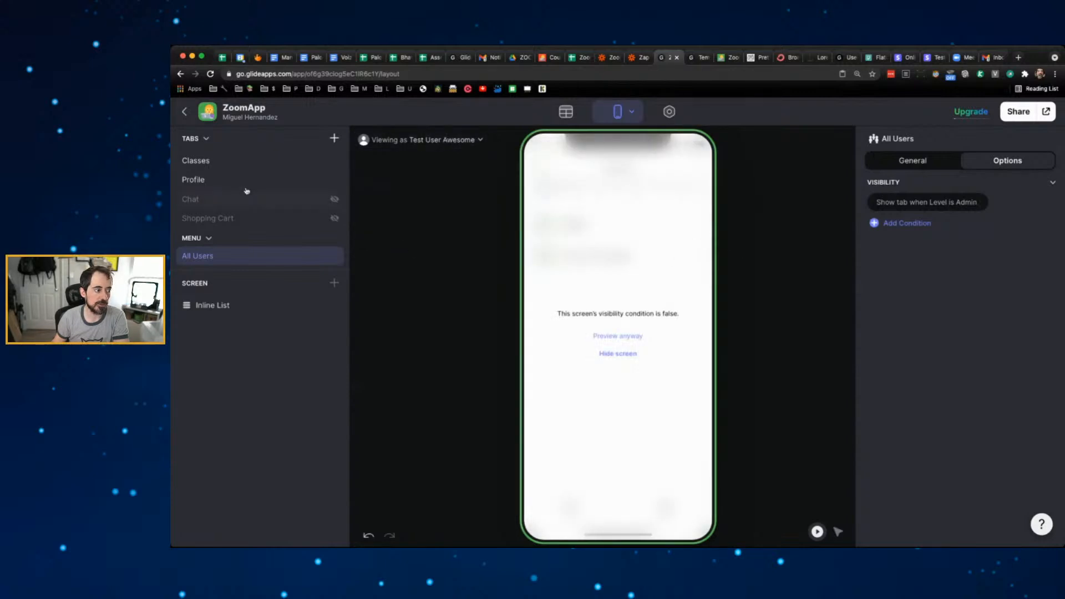
left_click(222, 163)
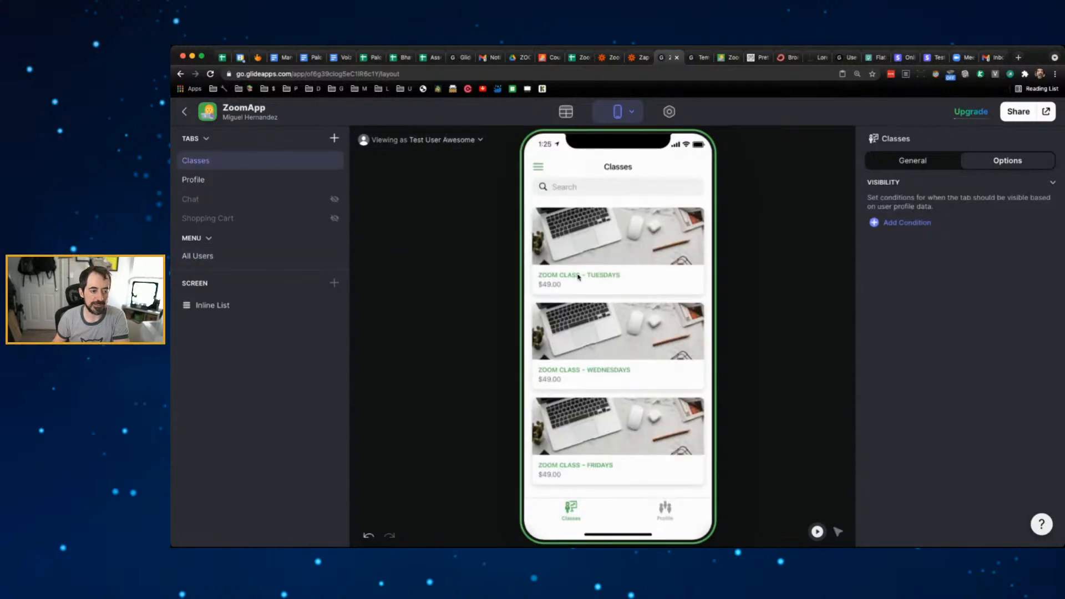
left_click(537, 169)
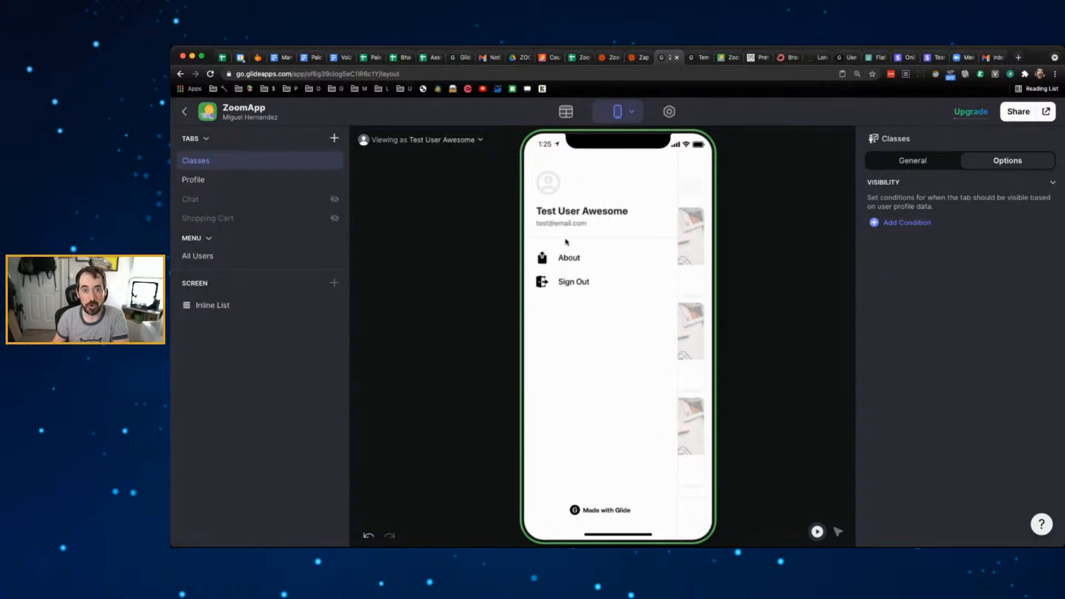
- Preview as the admin user again and open a user's details from All Users
left_click(471, 140)
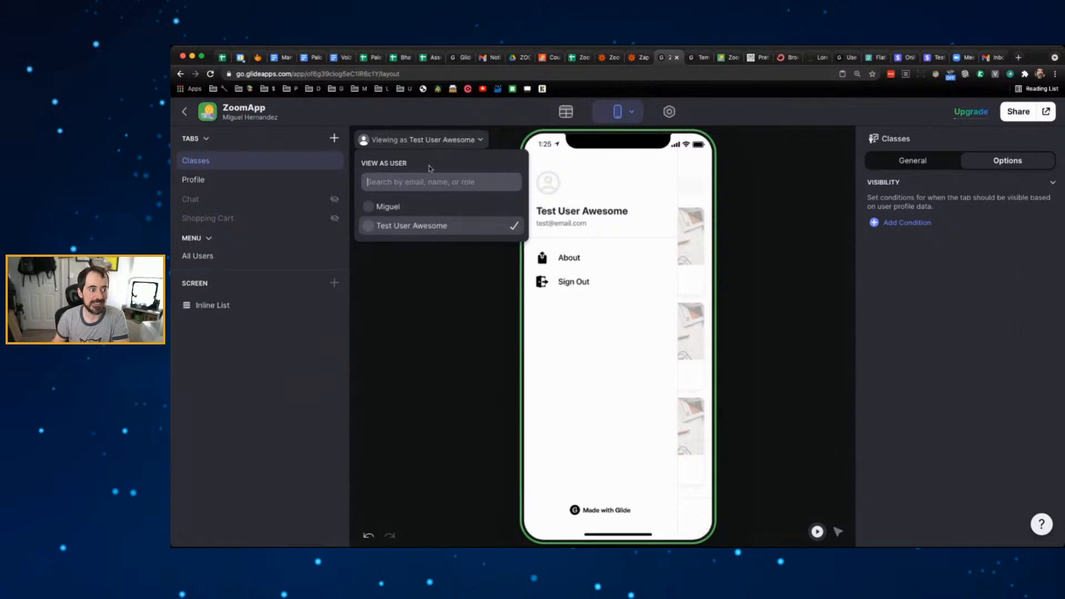
left_click(434, 207)
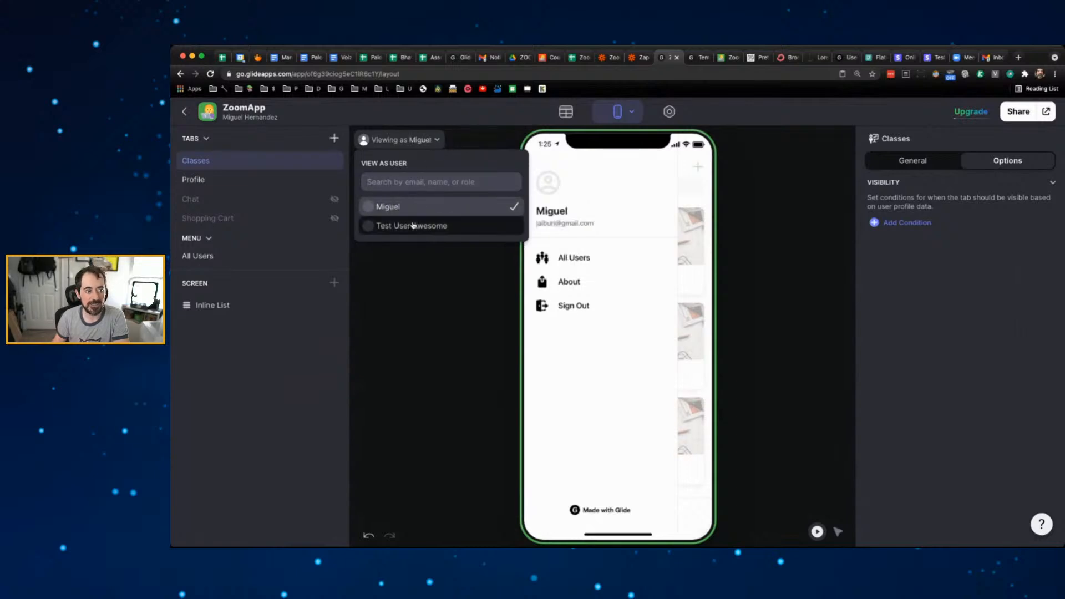
left_click(649, 254)
left_click(615, 260)
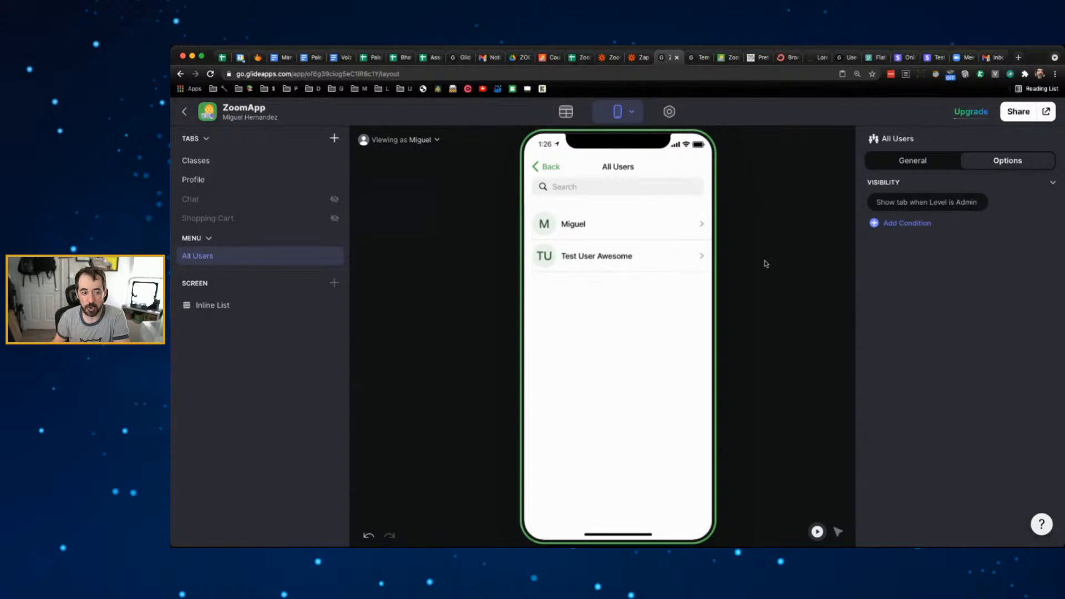
left_click(659, 232)
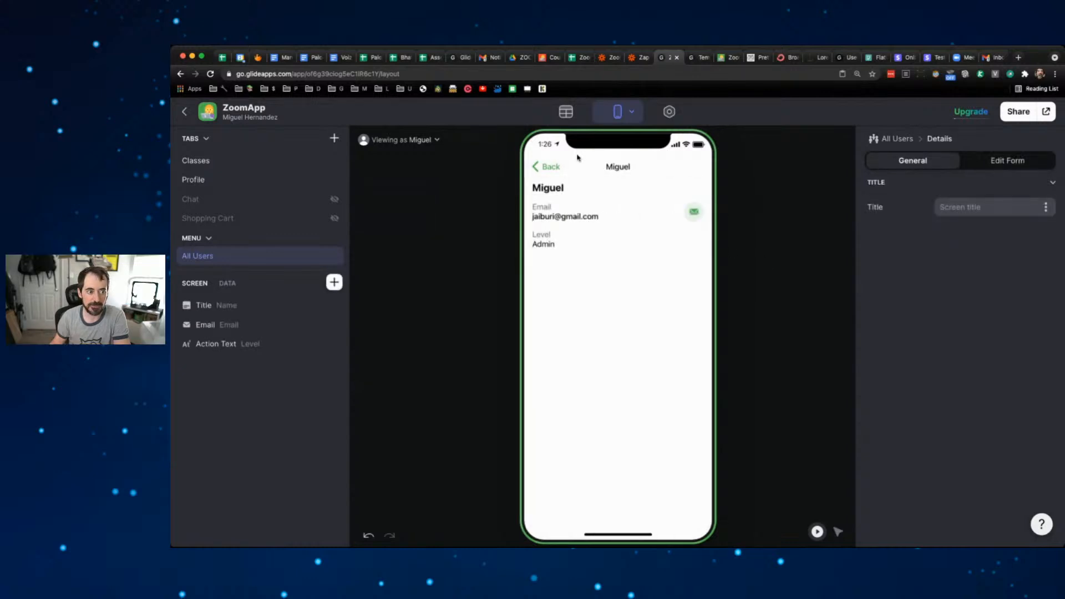
- Go back twice from the user's details to the Classes tab with its $49.00 class cards
left_click(546, 176)
left_click(543, 167)
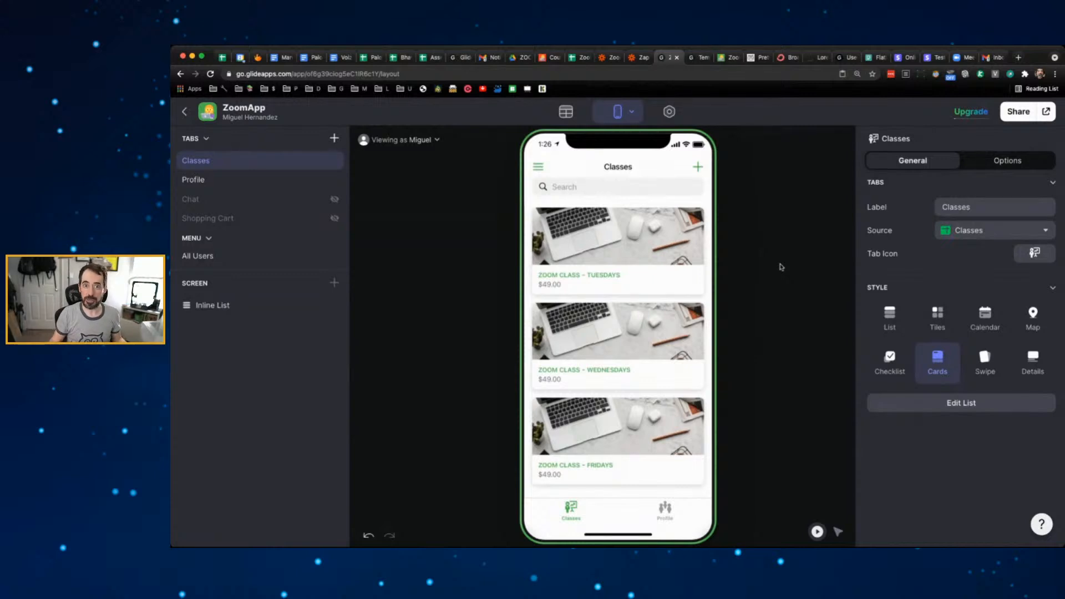
- Duplicate the Classes sheet, rename the copy Categories, and move it to first position
left_click(579, 57)
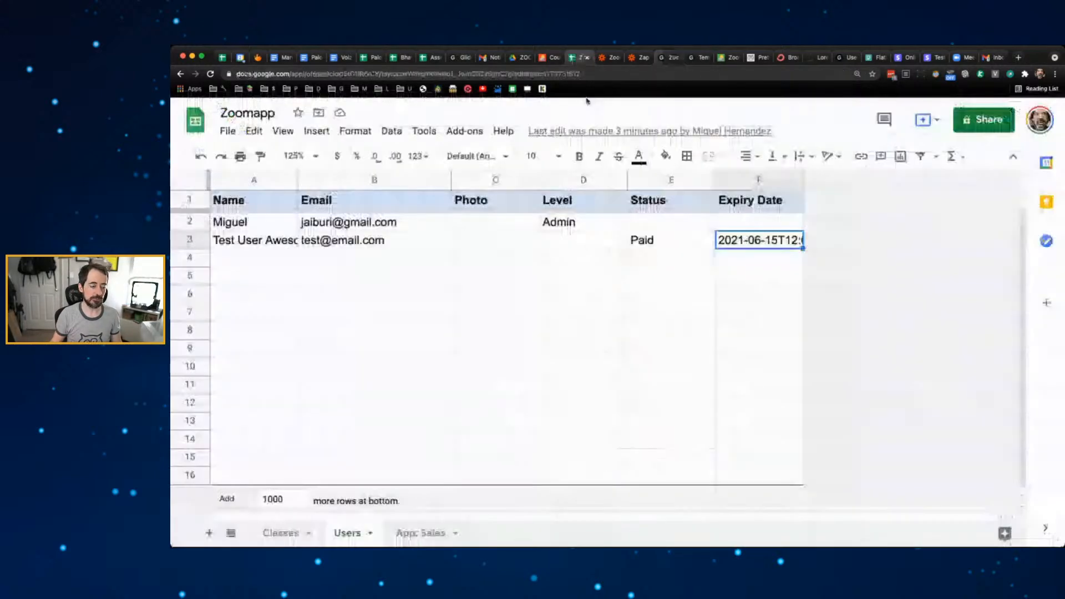
left_click(288, 532)
left_click(308, 534)
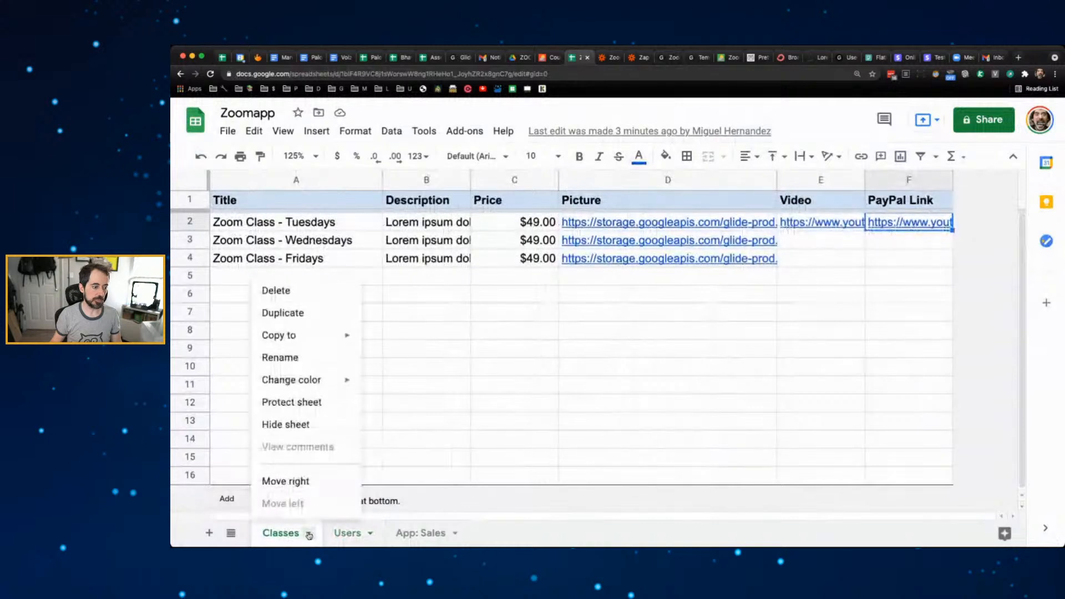
left_click(273, 313)
double_click(386, 532)
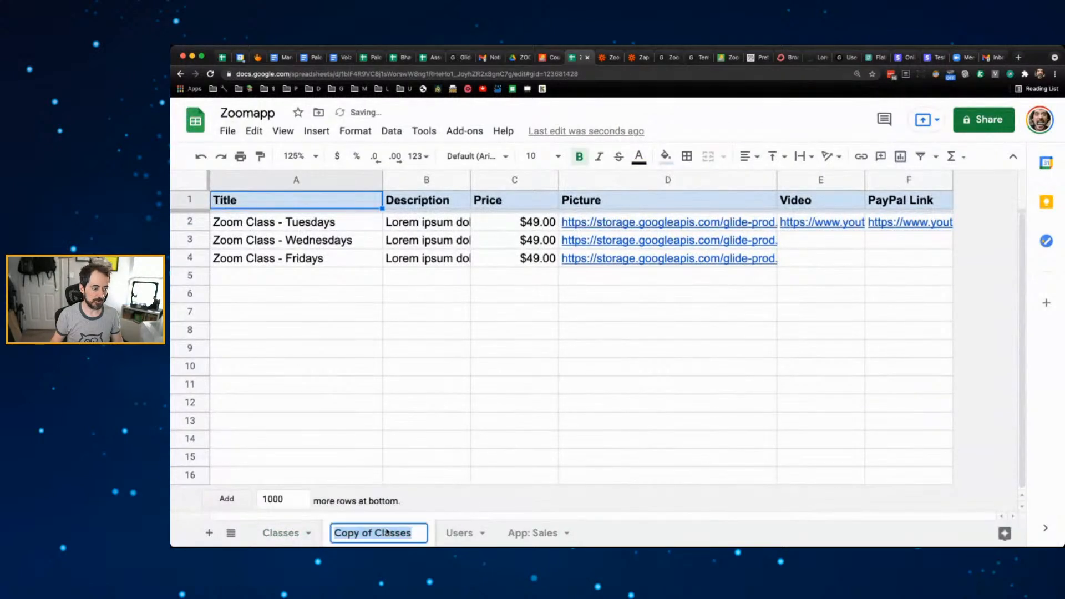
type("Categories")
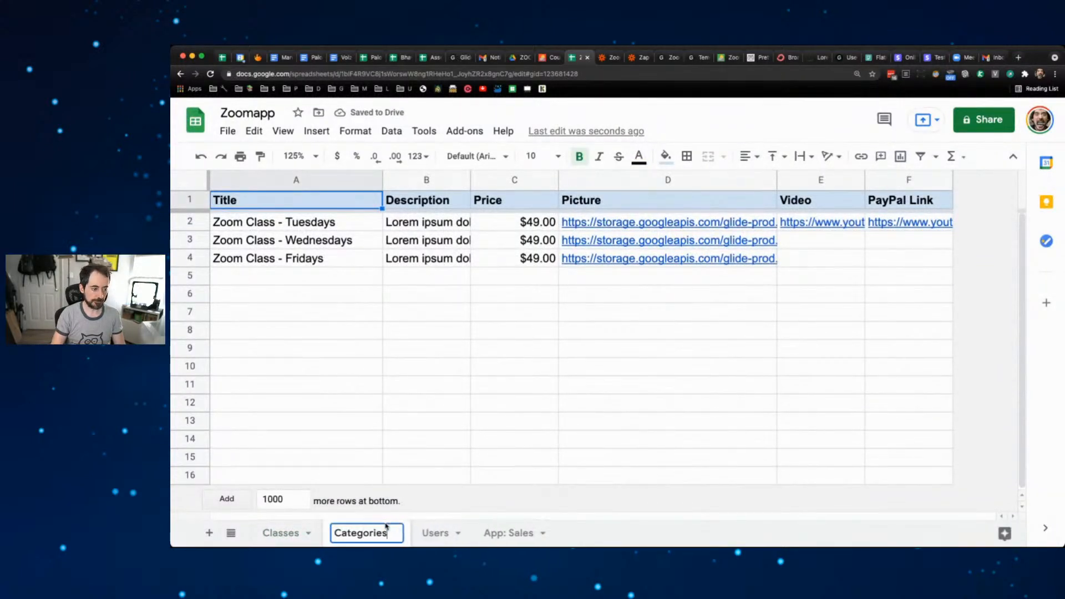
left_click(421, 447)
left_click_drag(360, 534, 280, 527)
- Delete columns C–F and rename header A1 to Category Title
left_click_drag(499, 180, 910, 180)
right_click(761, 177)
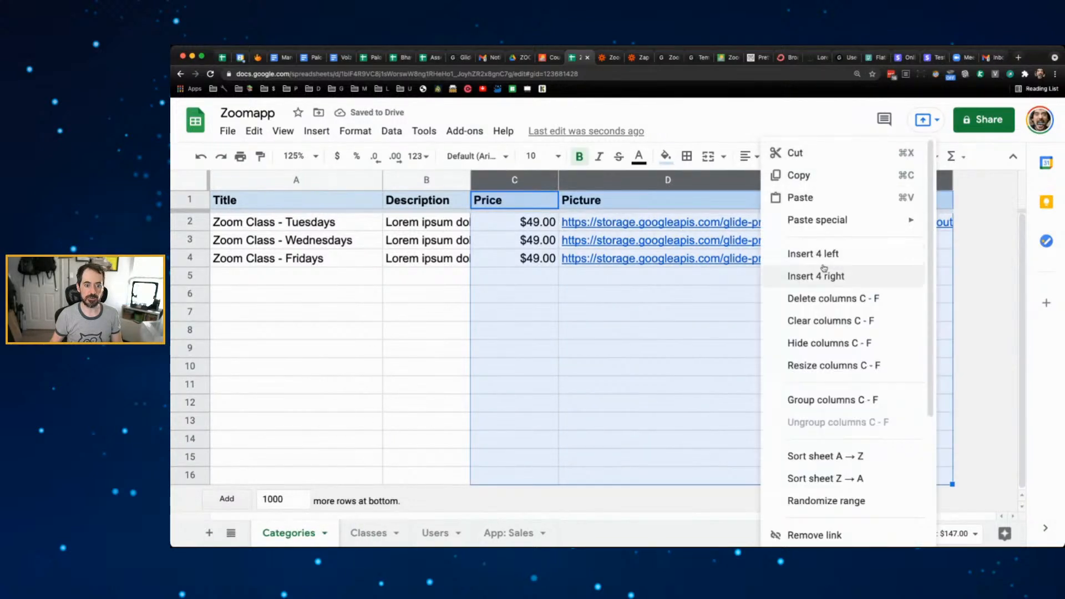
left_click(815, 298)
left_click(377, 312)
left_click(288, 203)
double_click(288, 202)
type("Ca")
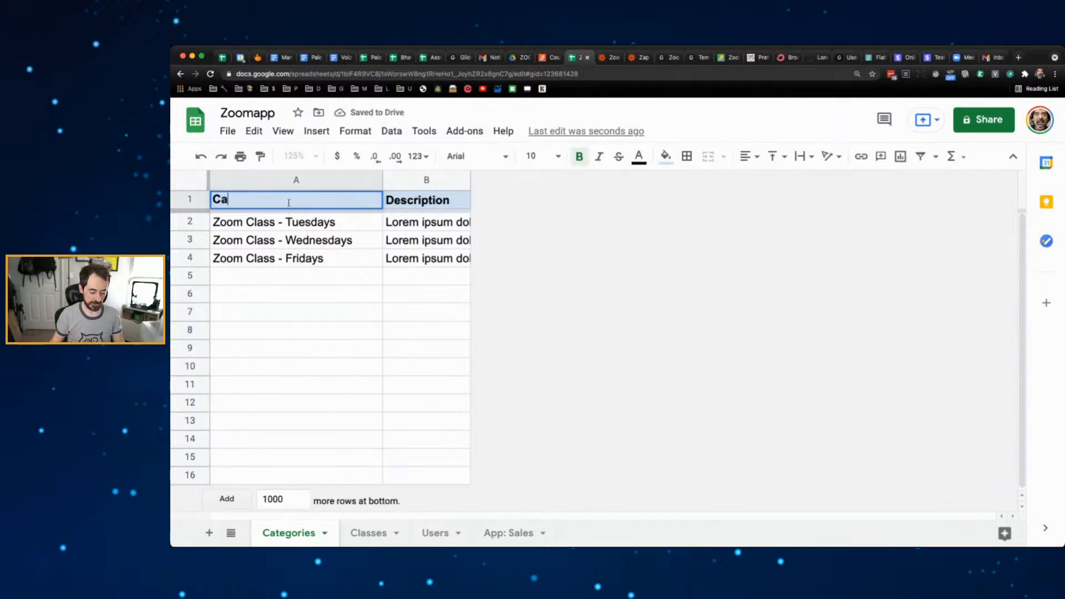
type("te")
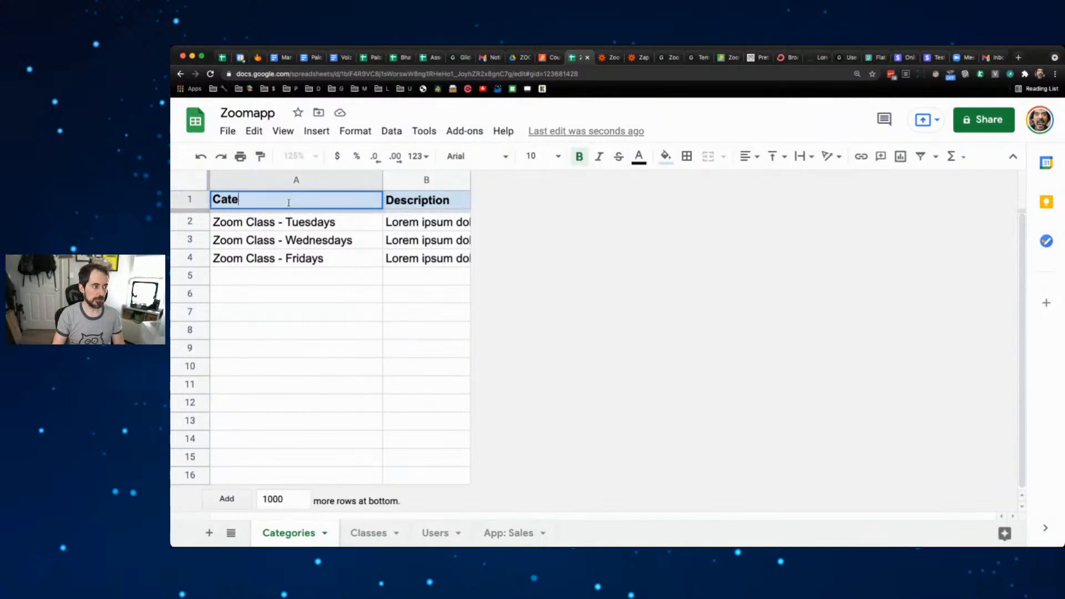
type("gory Title")
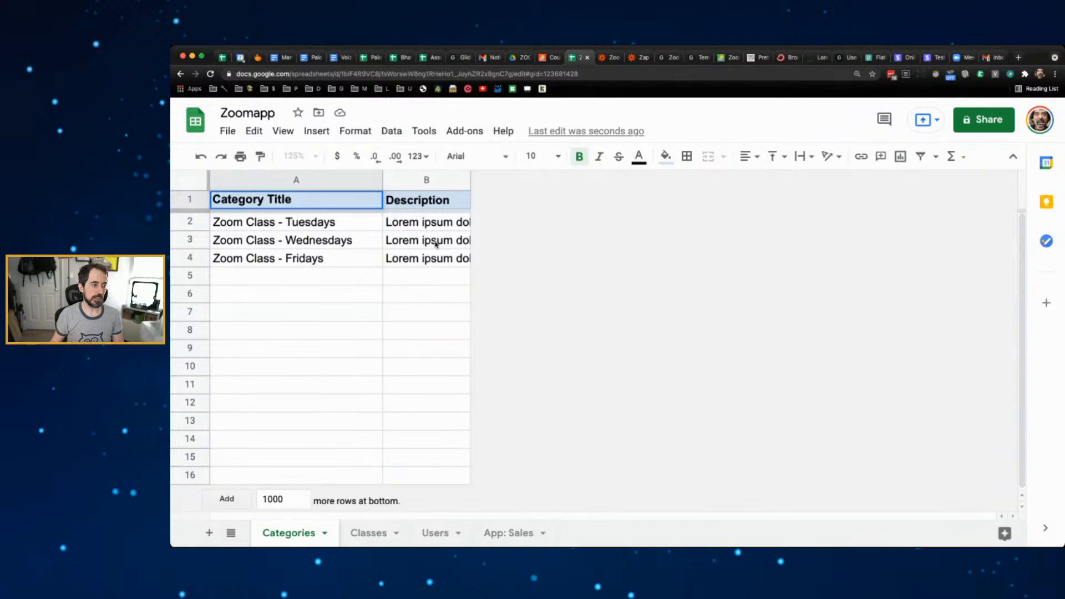
left_click(443, 222)
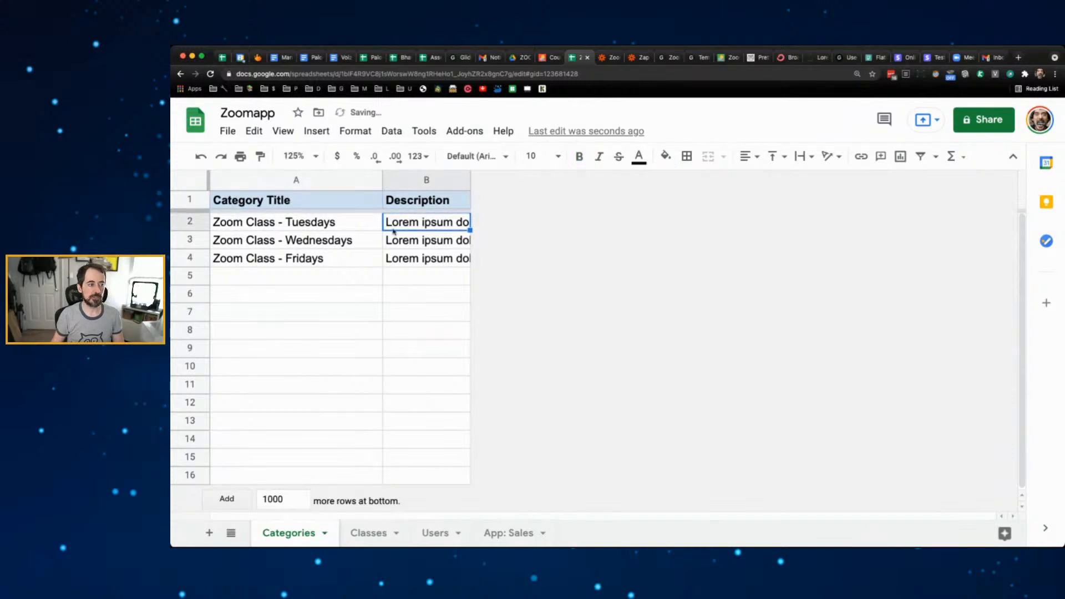
- Replace A2:A4 with Category 1, Category 2 and Category 3
left_click_drag(308, 225, 313, 270)
key("Delete")
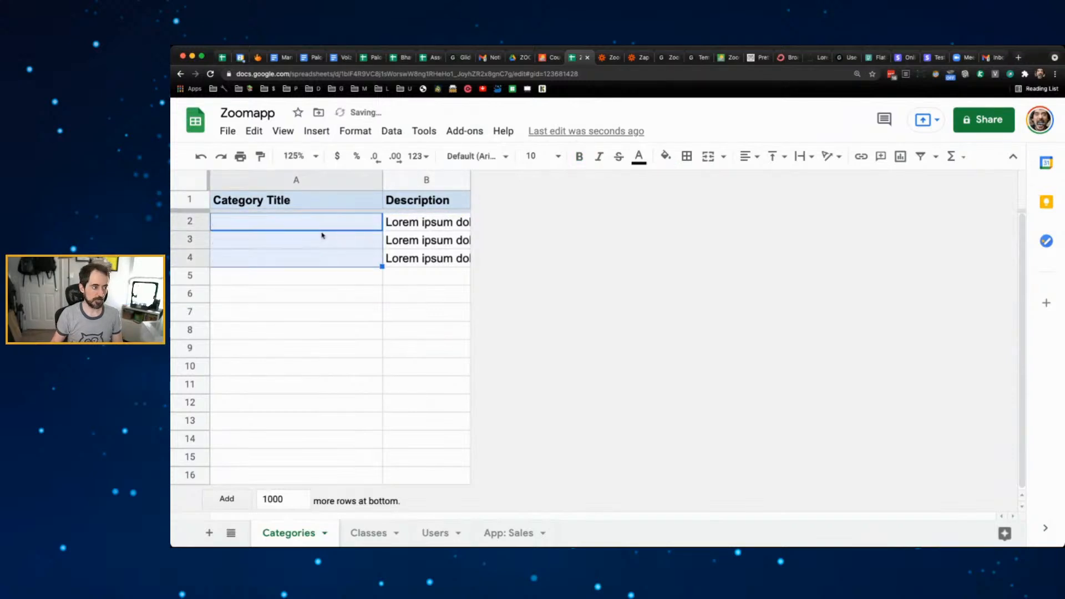
left_click(306, 223)
type("Category 1")
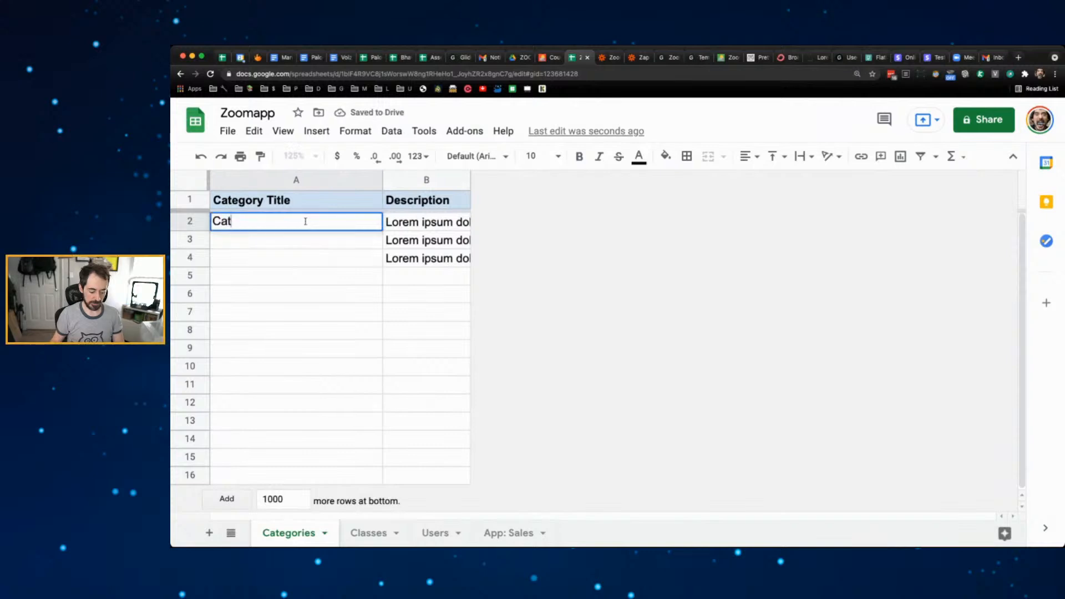
key("Down")
key("Down")
key("Up")
key("Up")
left_click(382, 238)
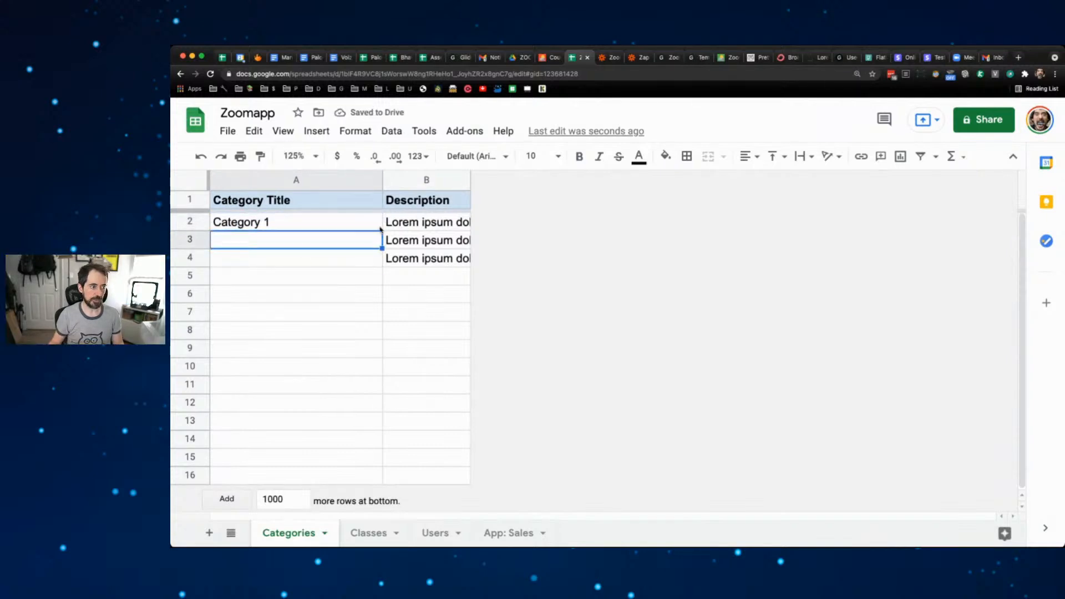
left_click(377, 226)
left_click_drag(382, 229, 380, 259)
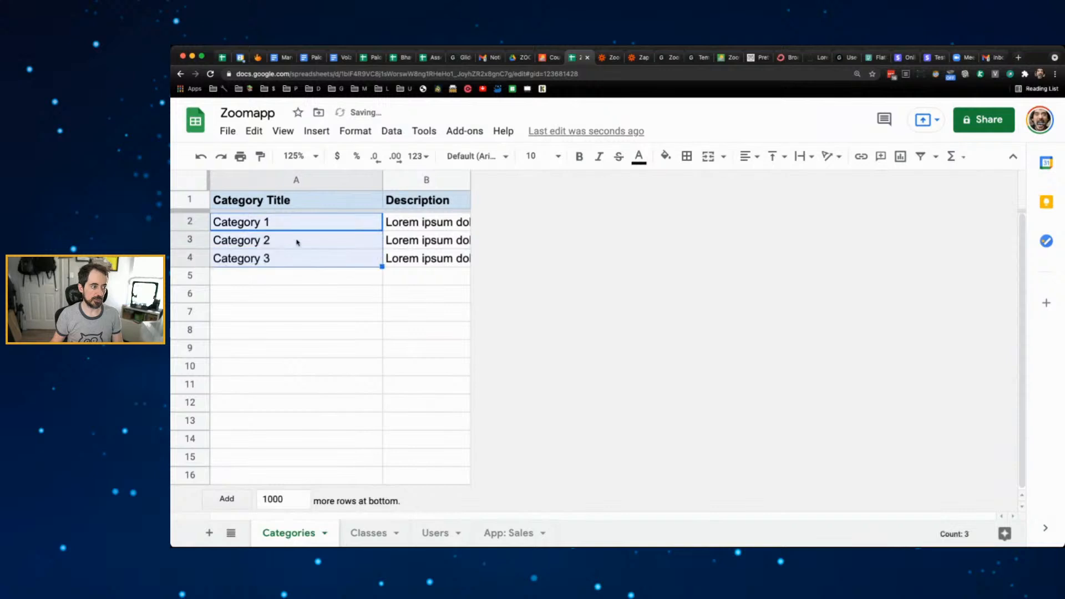
left_click(314, 301)
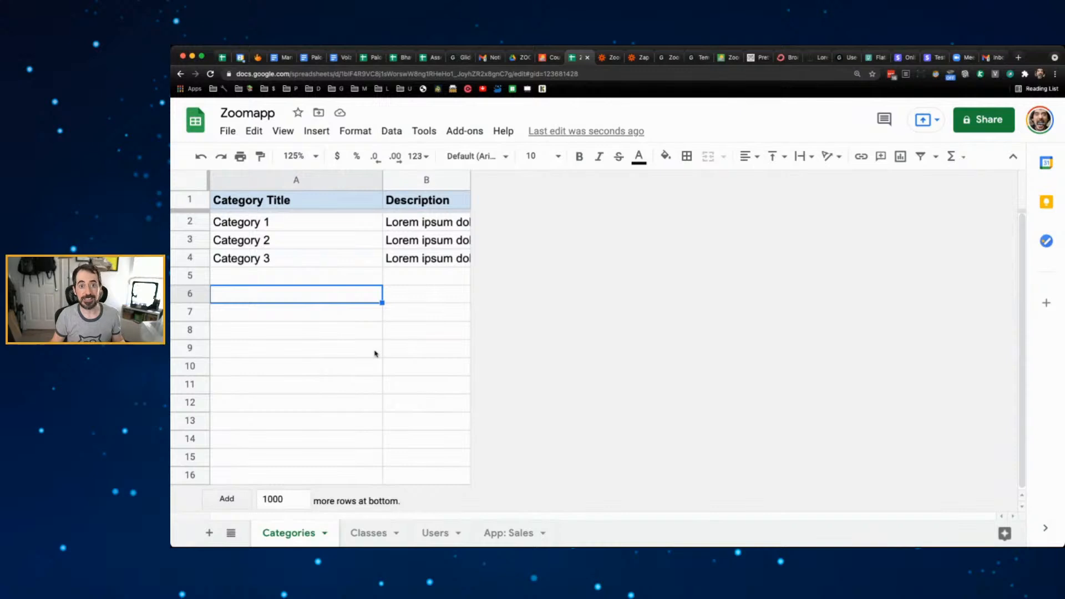
- Insert a new column A on the Classes sheet with the header 'Category'
left_click(369, 532)
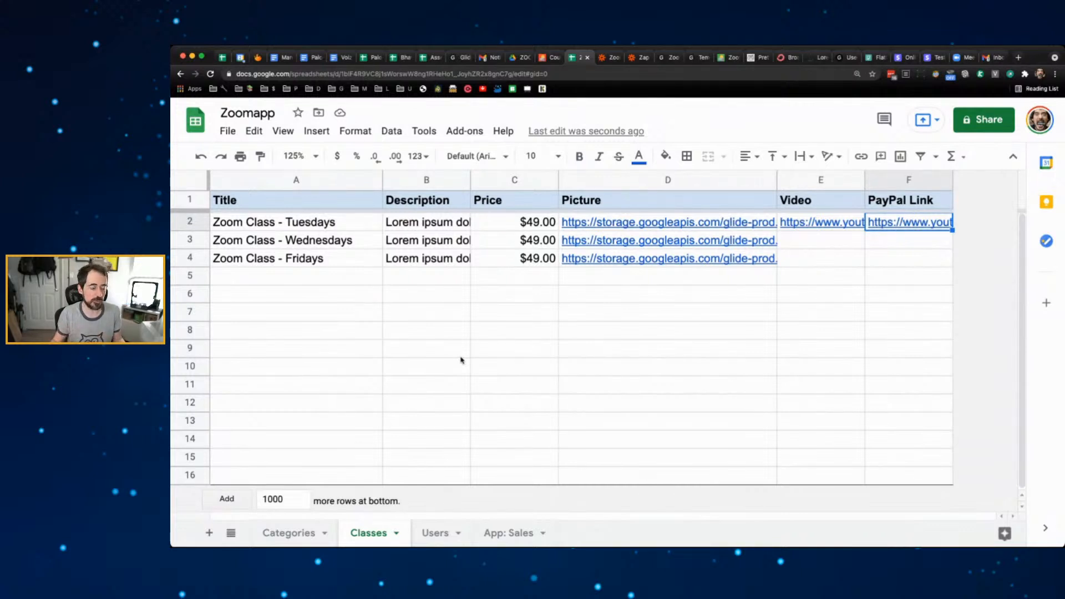
left_click(185, 177)
right_click(186, 178)
left_click(370, 257)
left_click(342, 186)
right_click(342, 186)
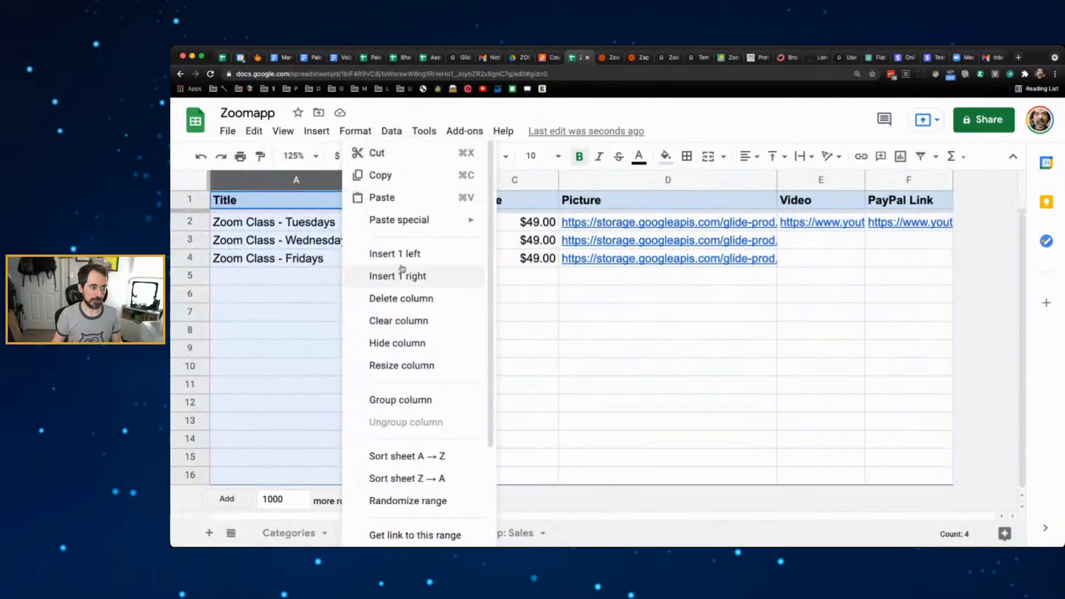
left_click(407, 255)
left_click(304, 206)
double_click(304, 210)
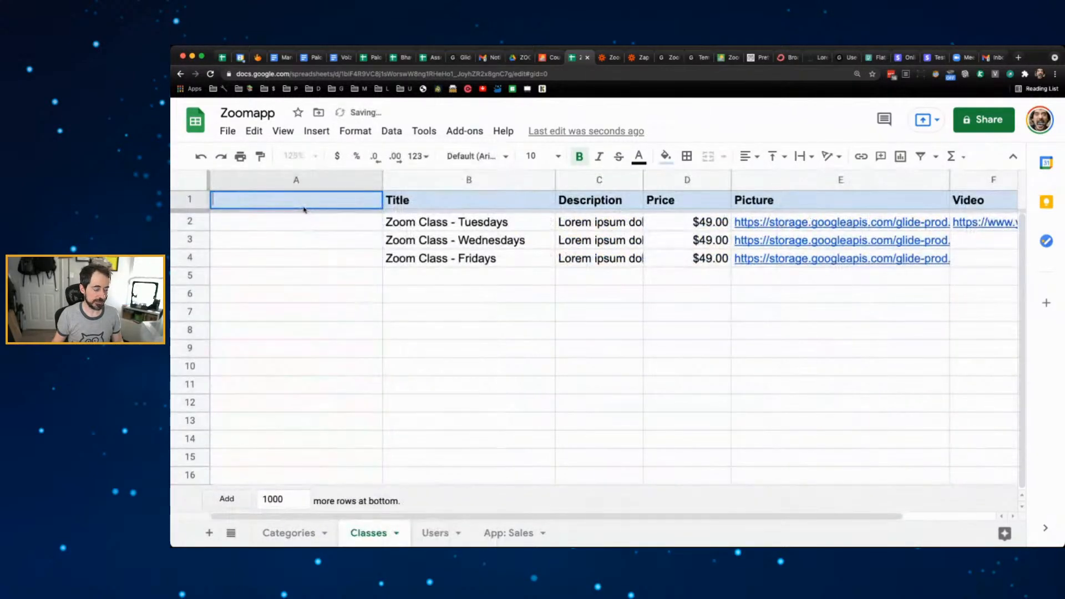
type("Category")
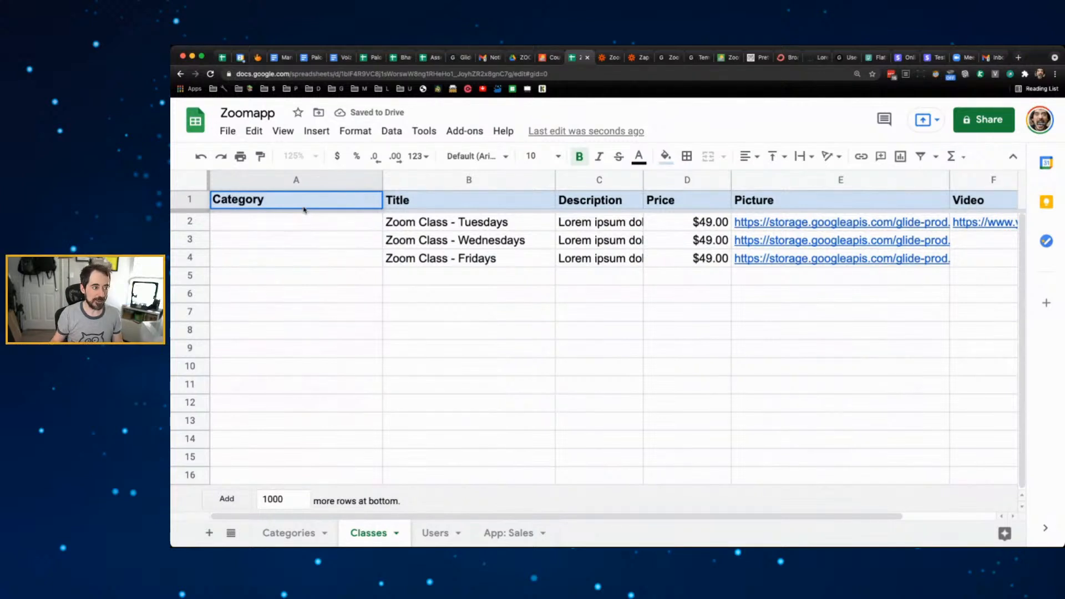
left_click(309, 239)
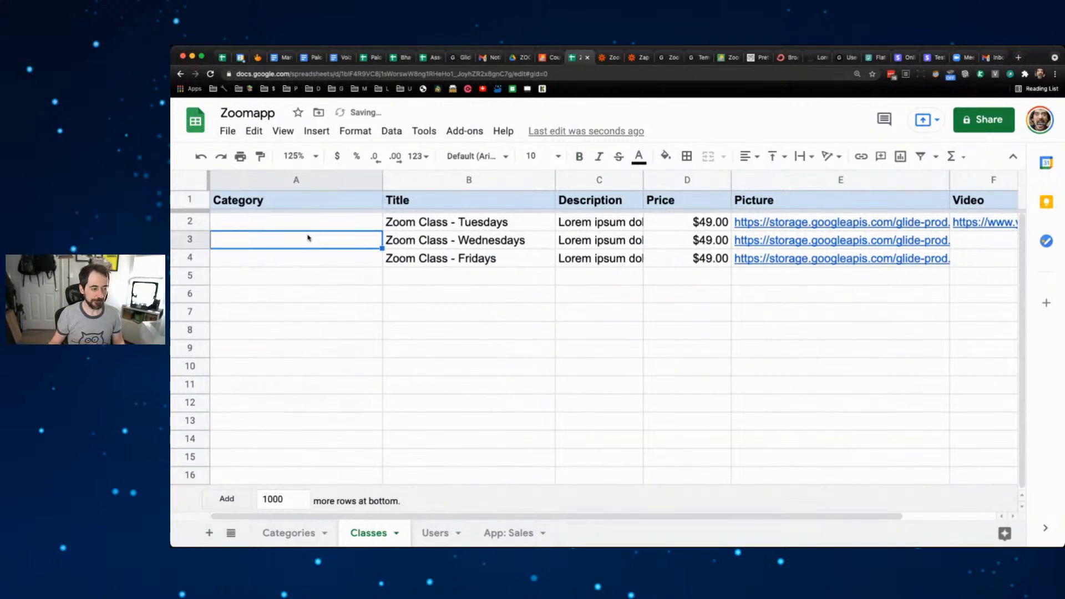
- Copy Category 1 from the Categories sheet into cell A2 for the Tuesdays class
left_click(294, 531)
left_click(270, 224)
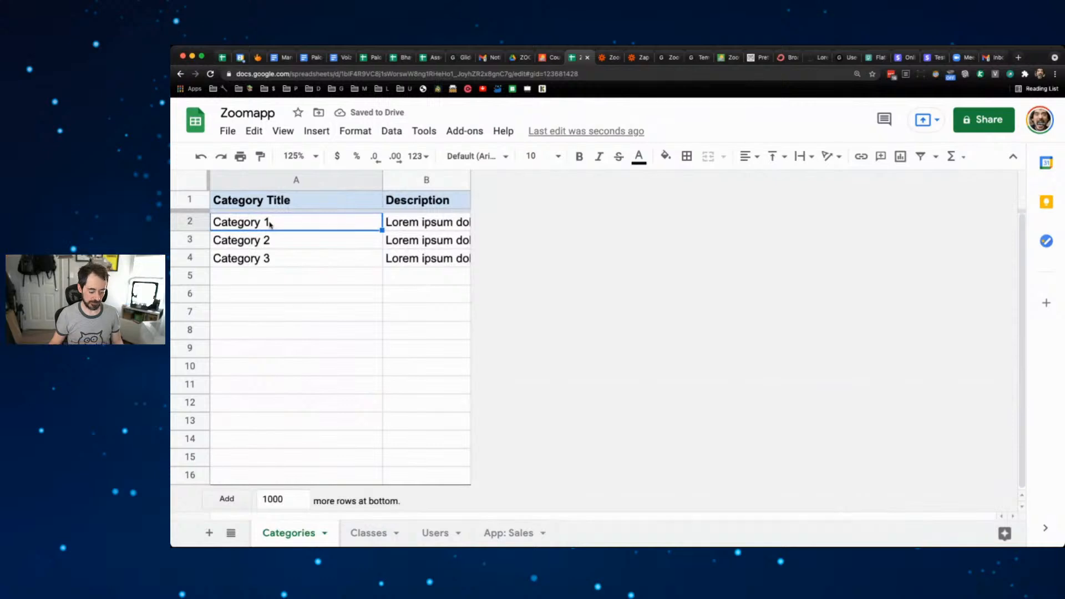
left_click(371, 533)
left_click(278, 228)
type("Category 1")
left_click(314, 260)
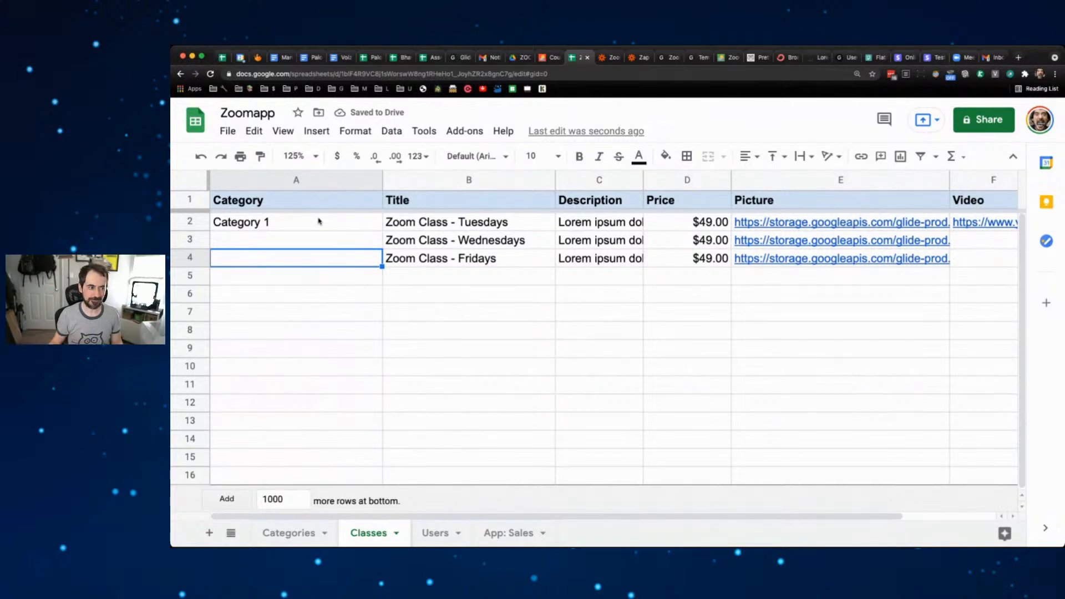
- Rename Category 1 to Category B to test the Classes sheet, then restore it to Category 1
left_click(286, 533)
double_click(288, 221)
key("BackSpace")
type("B")
left_click(323, 300)
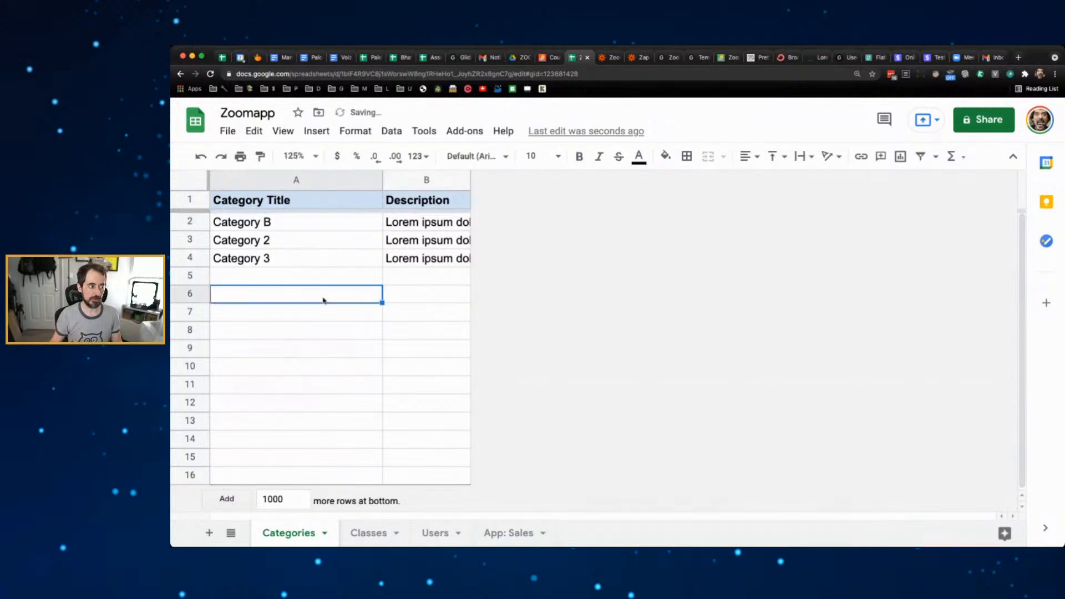
left_click(370, 532)
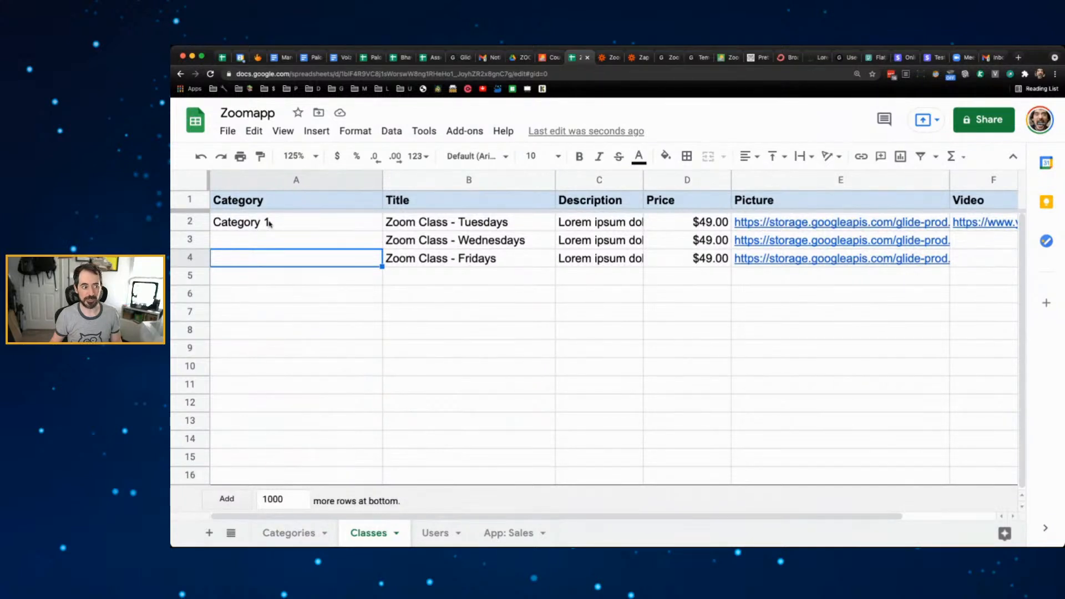
left_click(289, 533)
double_click(297, 219)
key("BackSpace")
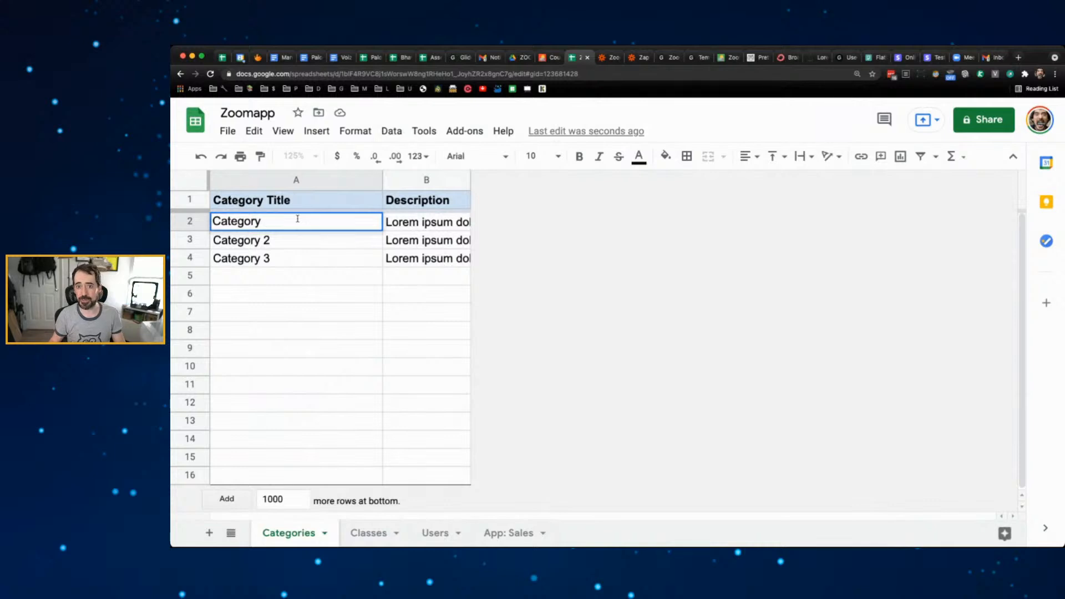
type("1")
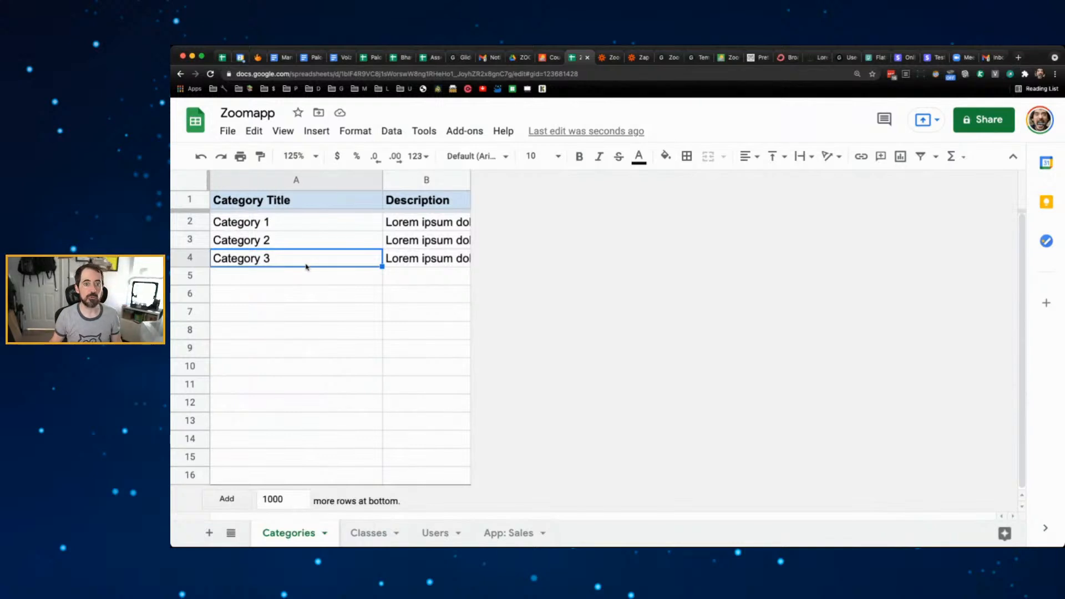
left_click(326, 299)
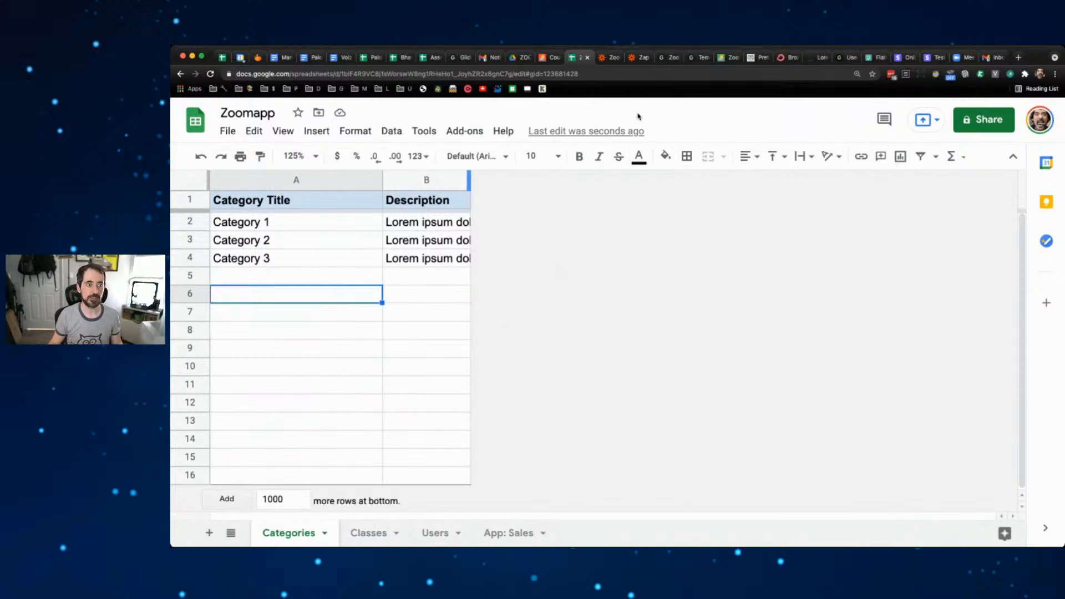
left_click(671, 59)
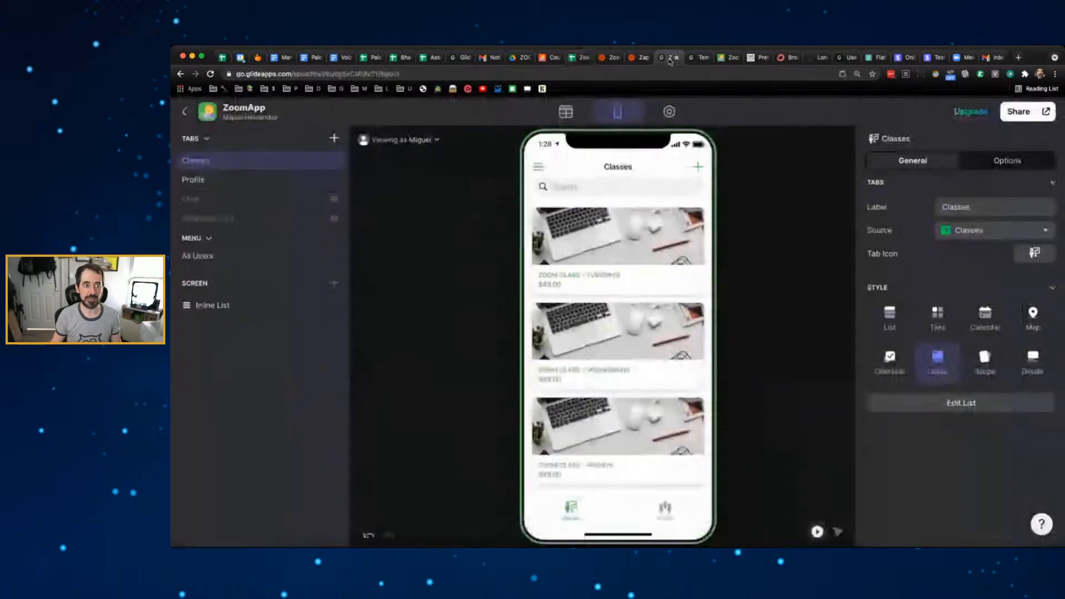
- Add a new Row ID column to Glide's Categories data table
left_click(566, 111)
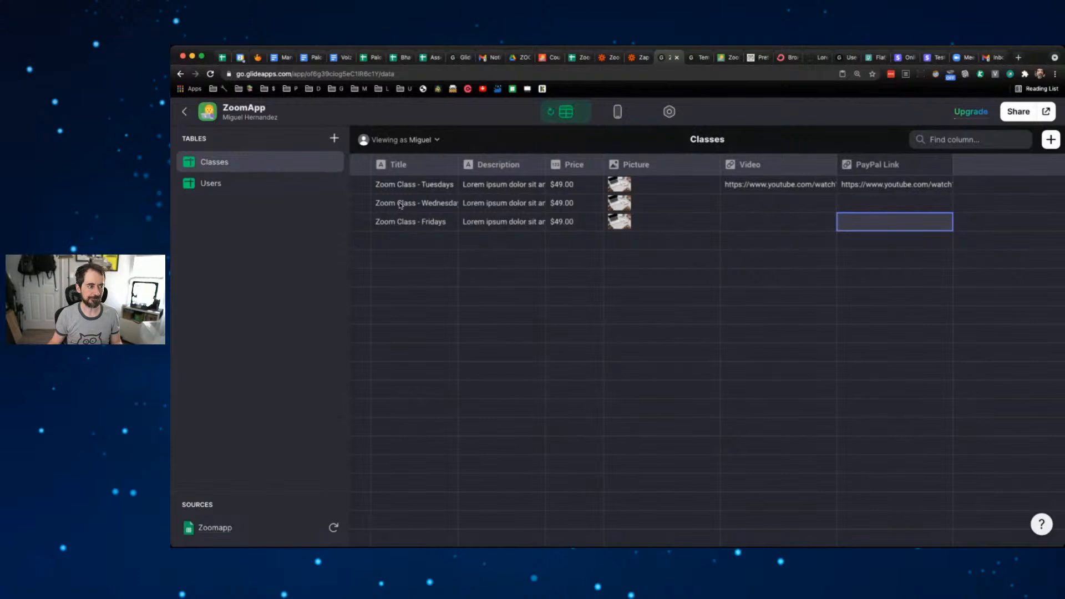
left_click(214, 211)
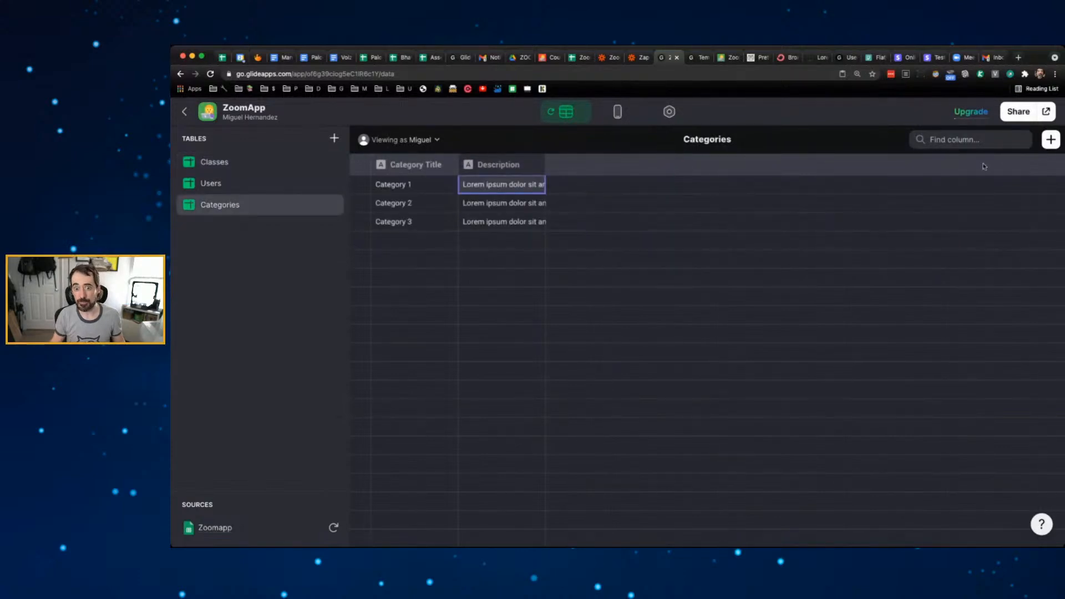
left_click(1051, 140)
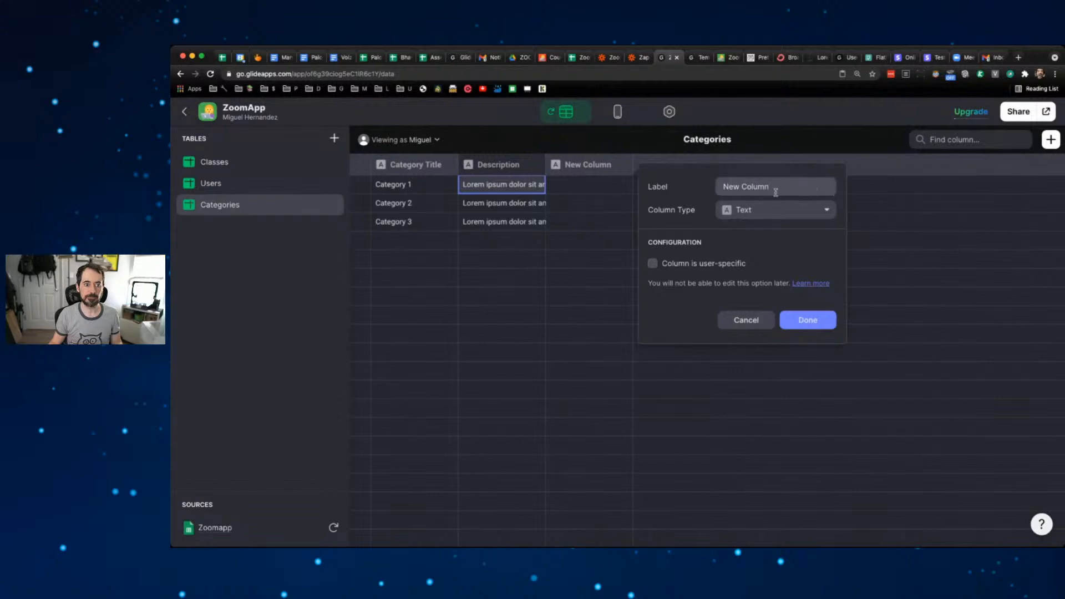
left_click(777, 209)
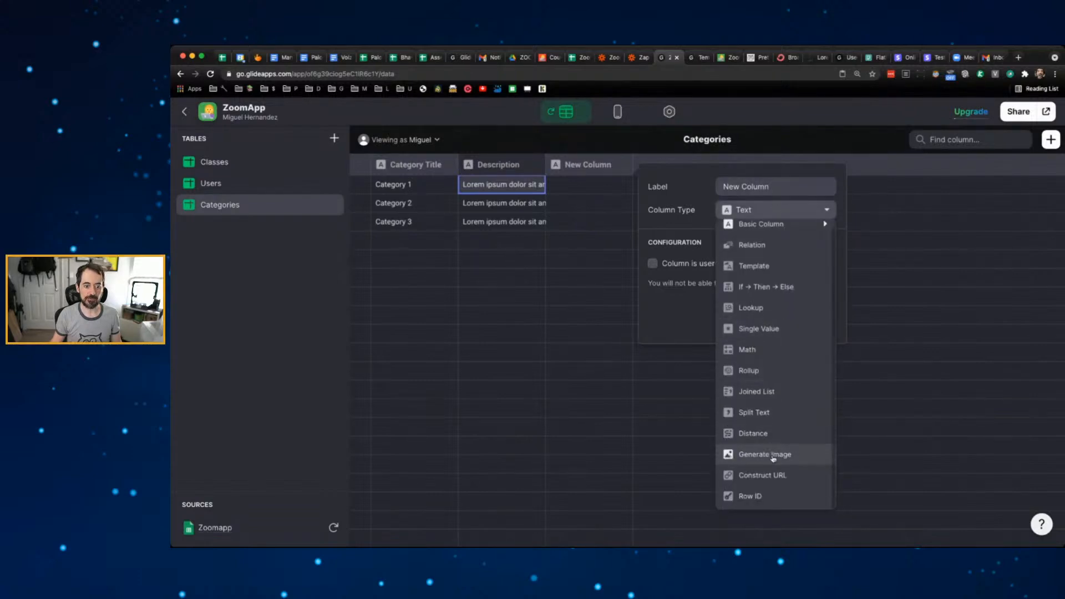
scroll(765, 453, "down", 1)
left_click(771, 495)
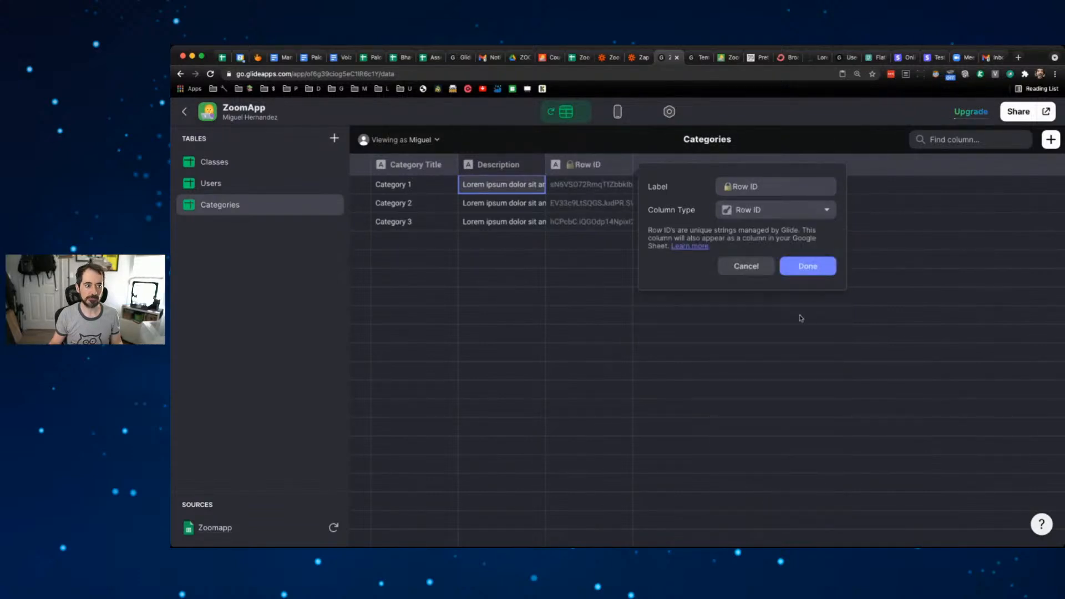
left_click(808, 267)
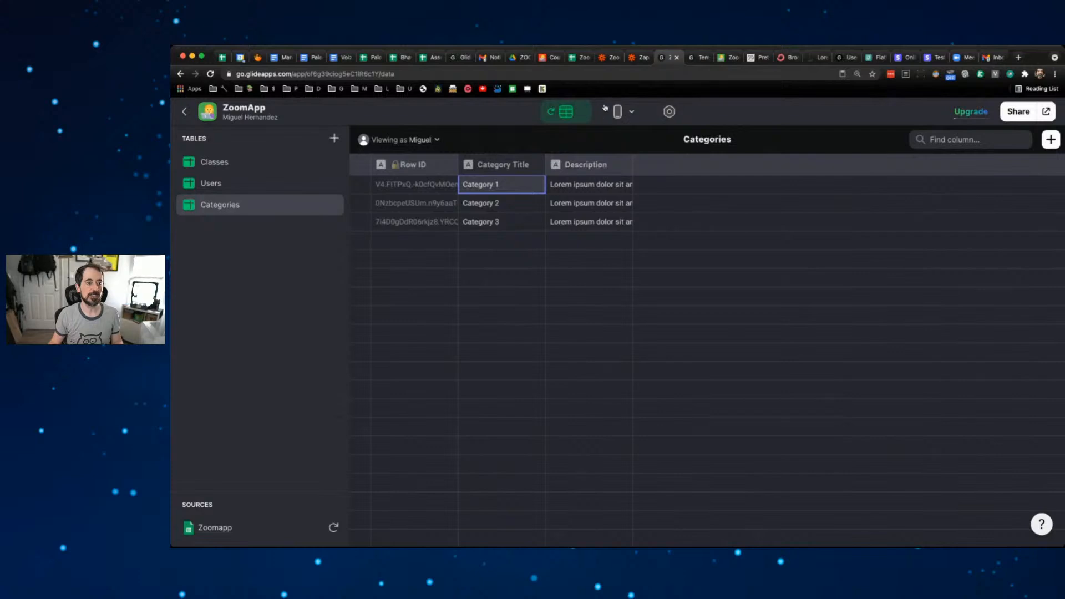
left_click(581, 57)
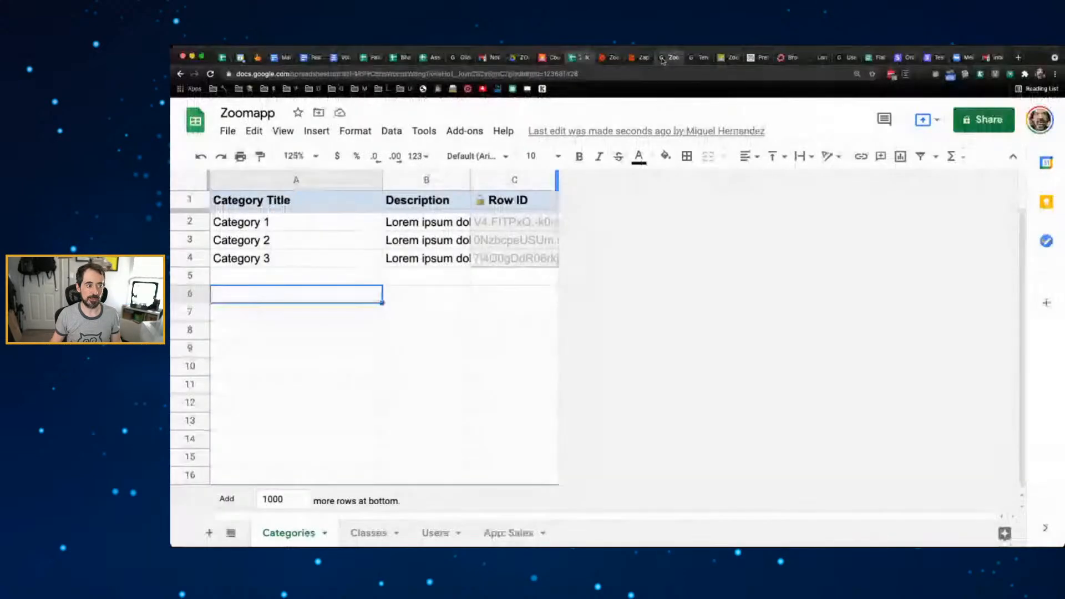
- Drag the Row ID column to column A of Categories and copy Category 1's row ID
left_click(663, 59)
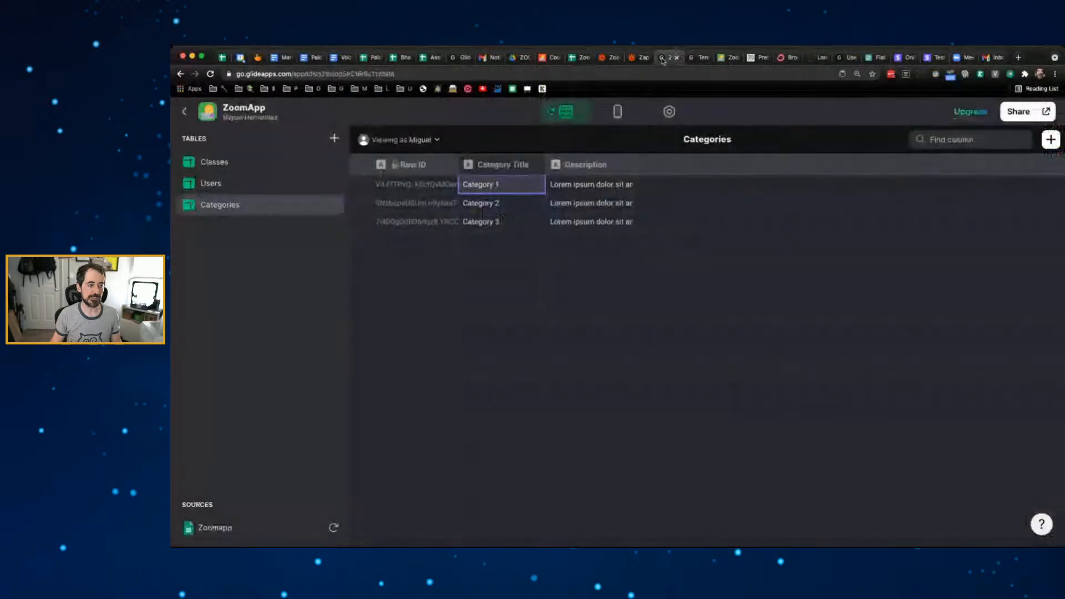
left_click(582, 60)
left_click(488, 181)
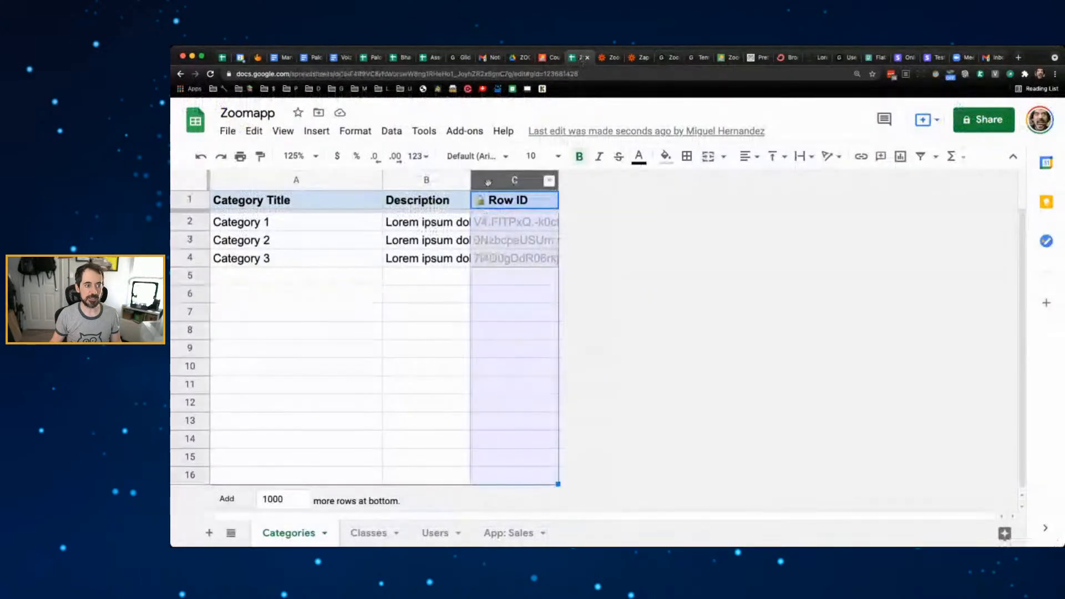
left_click_drag(488, 181, 289, 181)
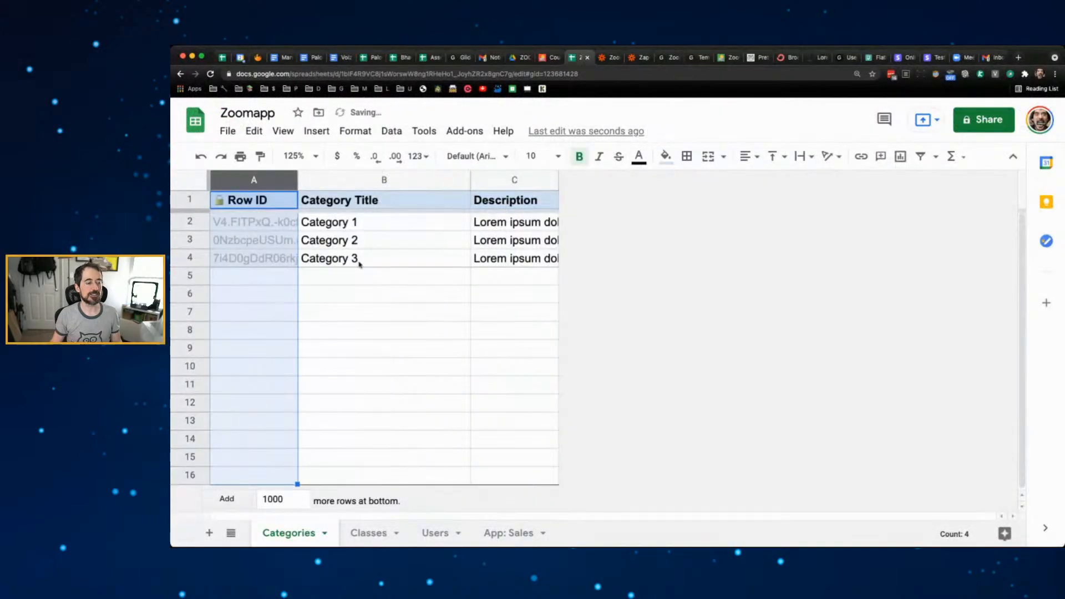
left_click(388, 273)
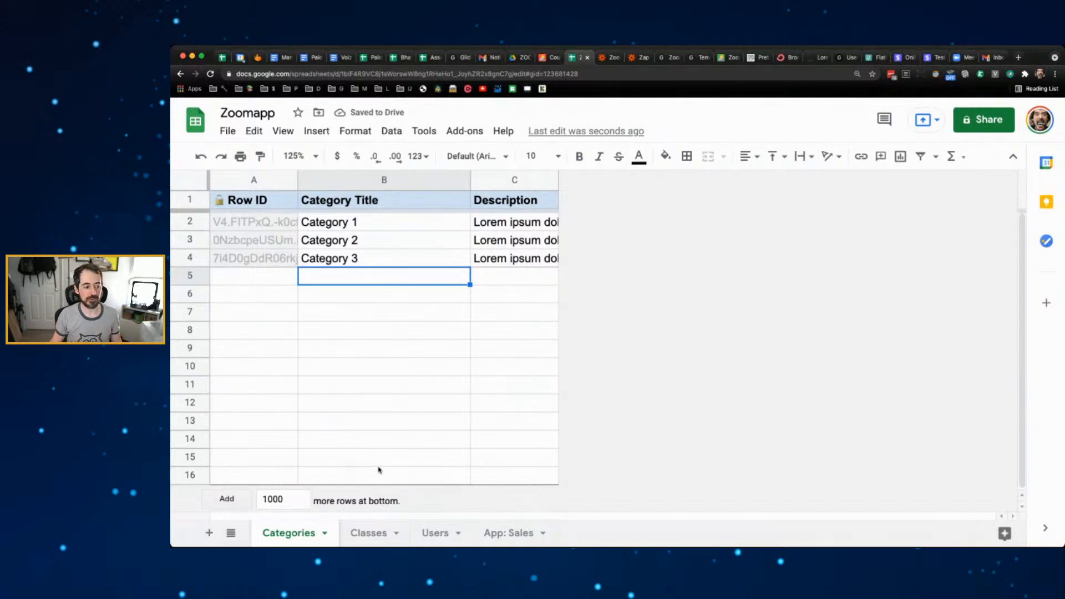
left_click(247, 222)
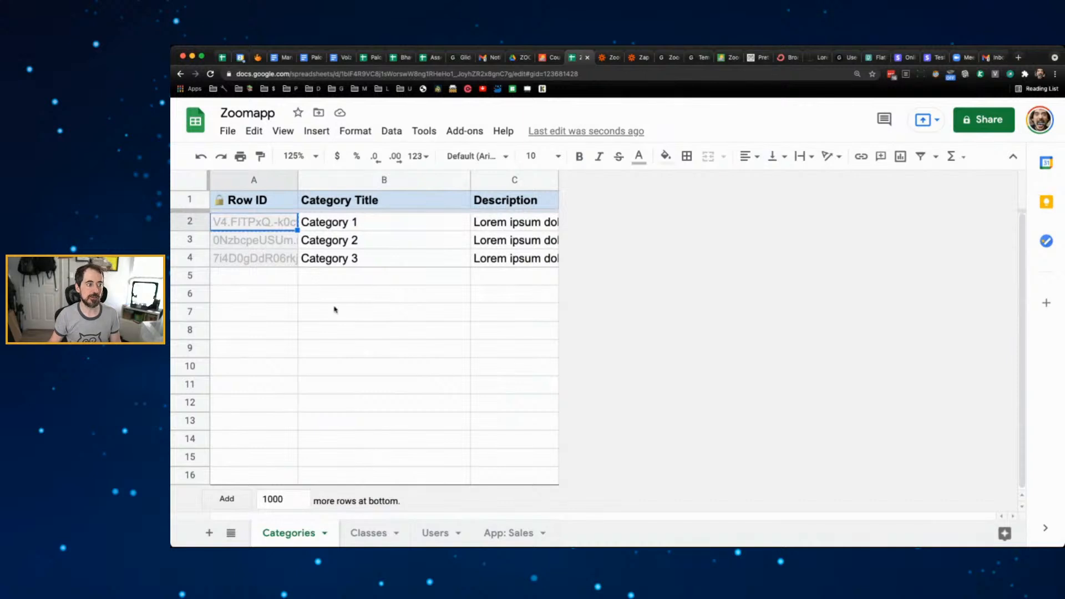
left_click(368, 533)
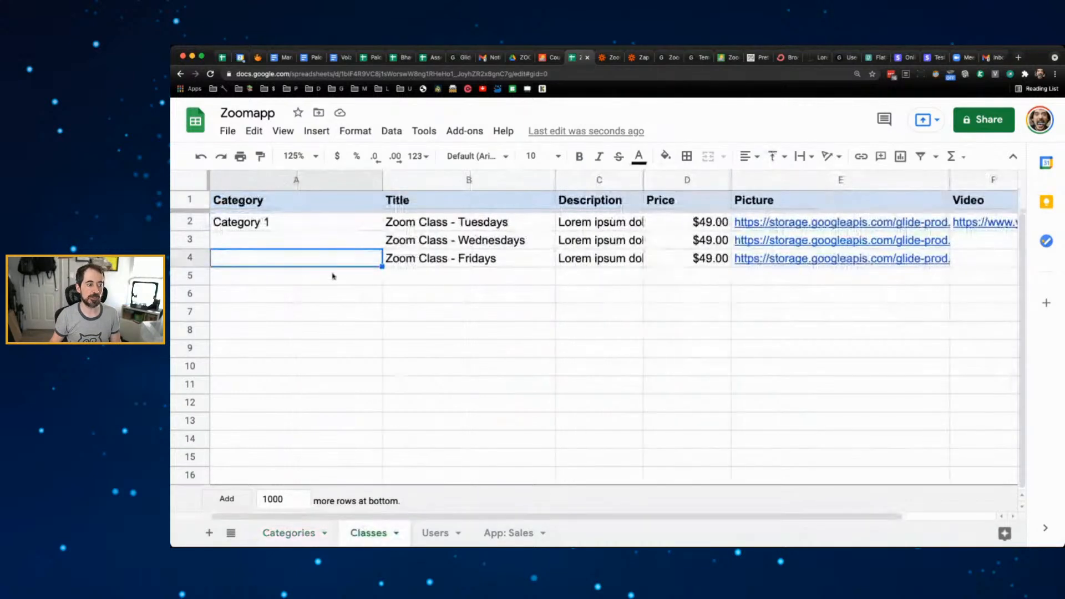
- Paste Category 1's row ID into the Tuesdays class's Category cell and narrow column A
left_click(278, 222)
type("V4.FITPxQ.-k0cfQvMOenQ")
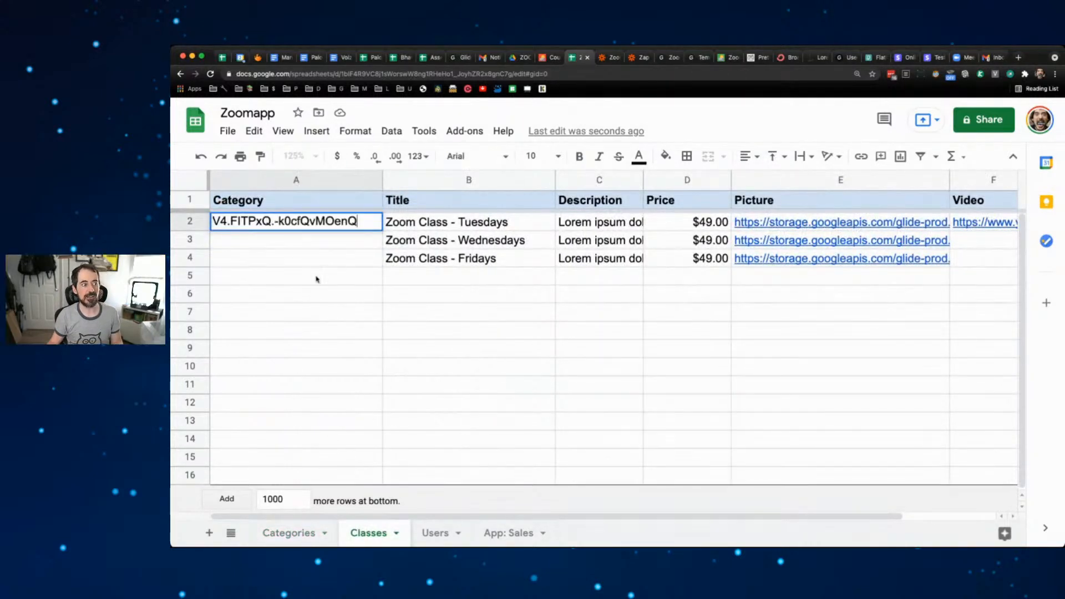
left_click(315, 278)
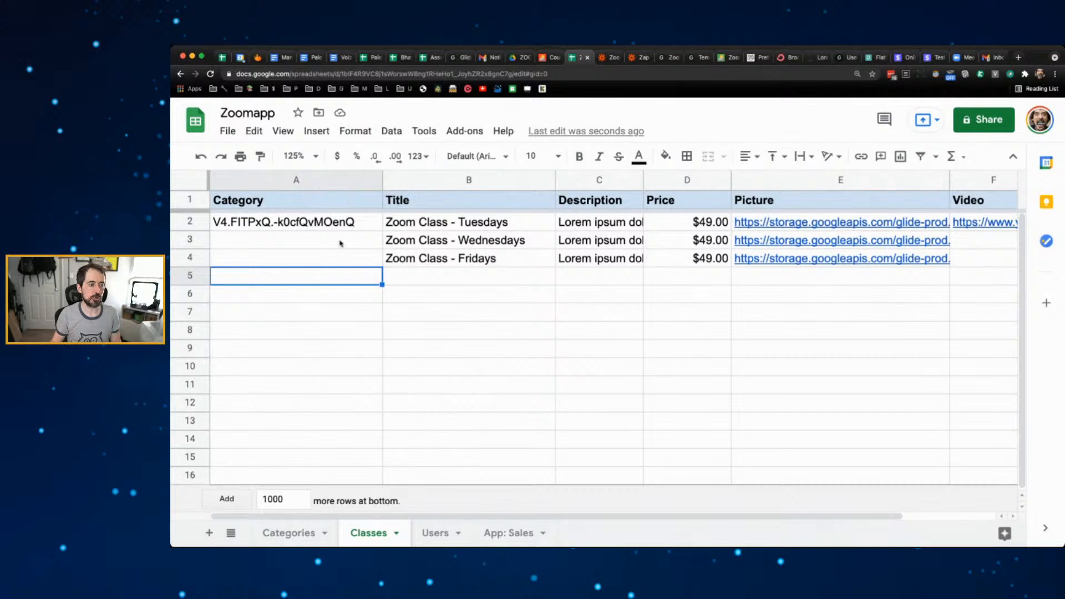
left_click_drag(382, 179, 304, 180)
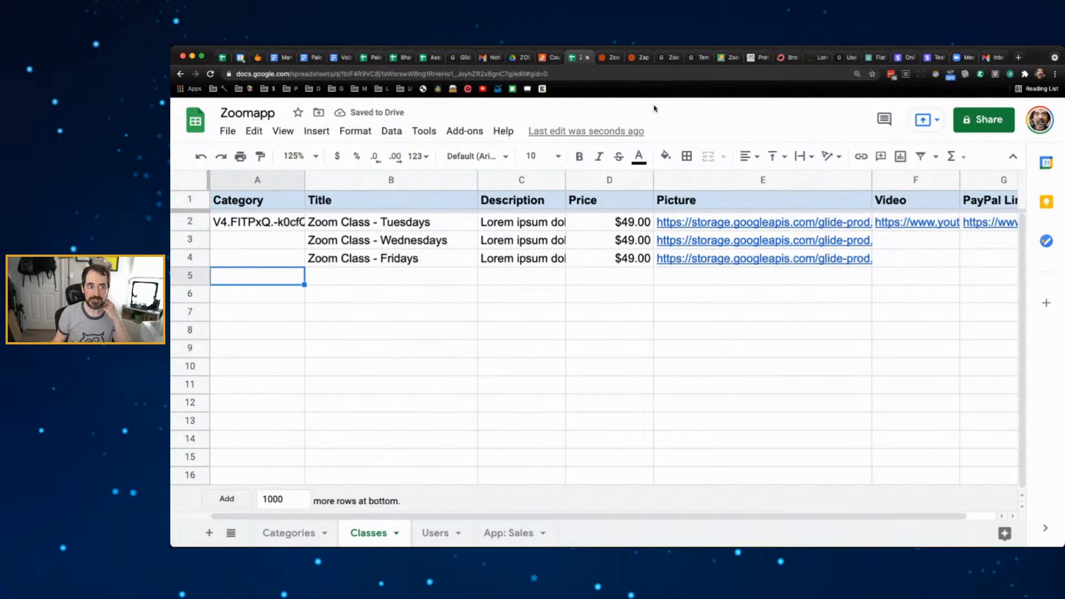
left_click(670, 62)
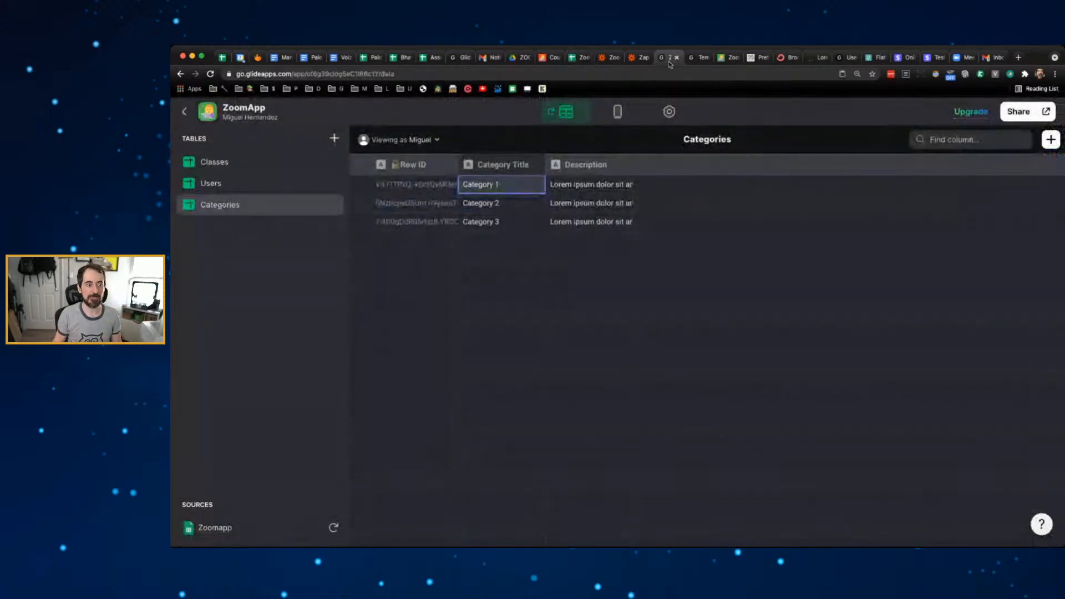
- Add a required Choice component at the top of the Tuesdays class edit form
left_click(618, 113)
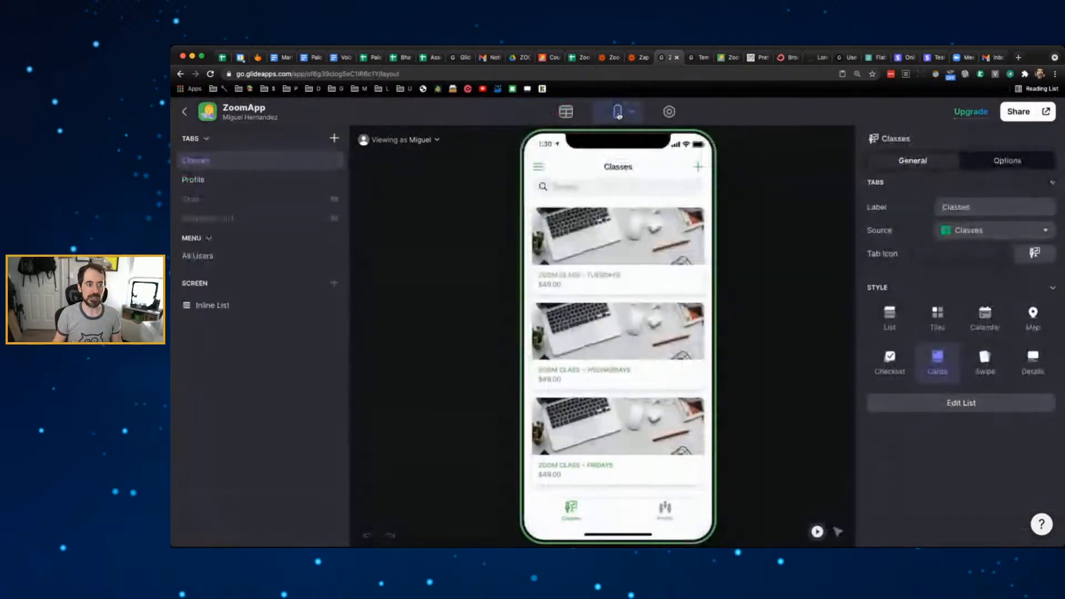
left_click(650, 235)
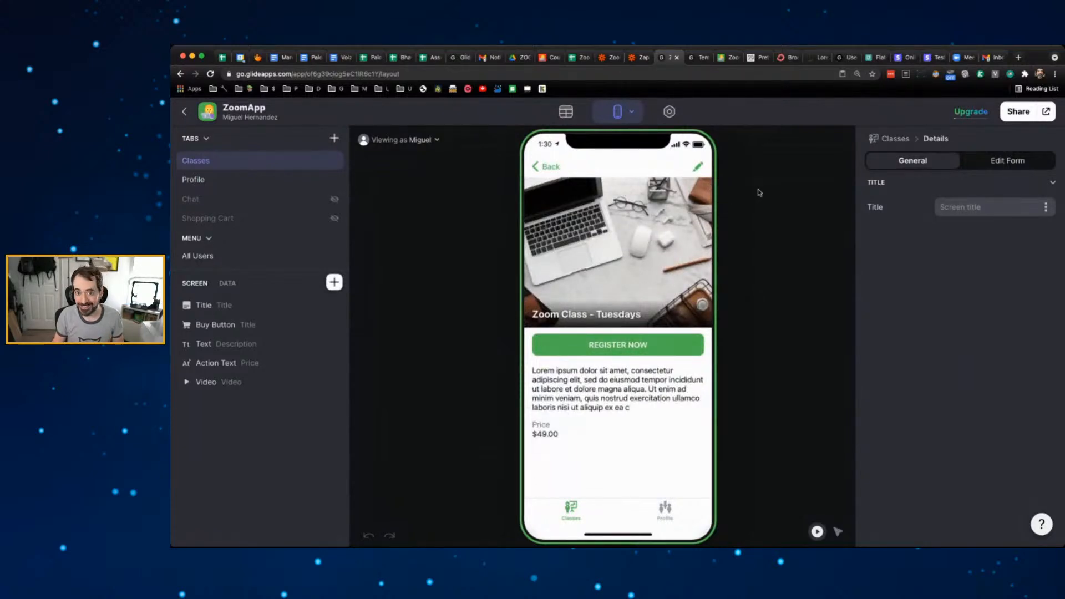
left_click(698, 167)
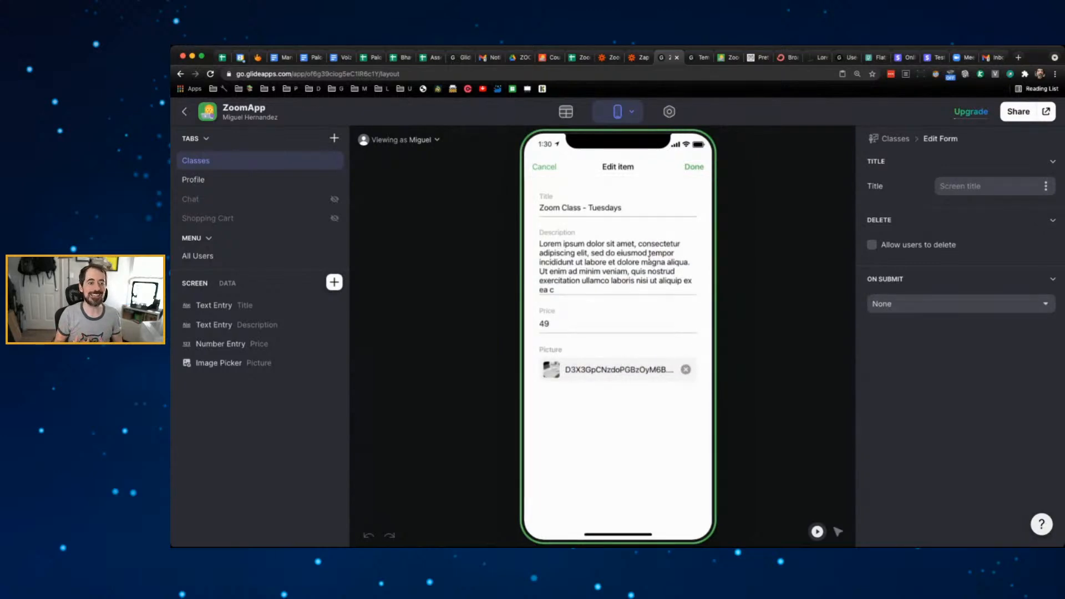
left_click(334, 282)
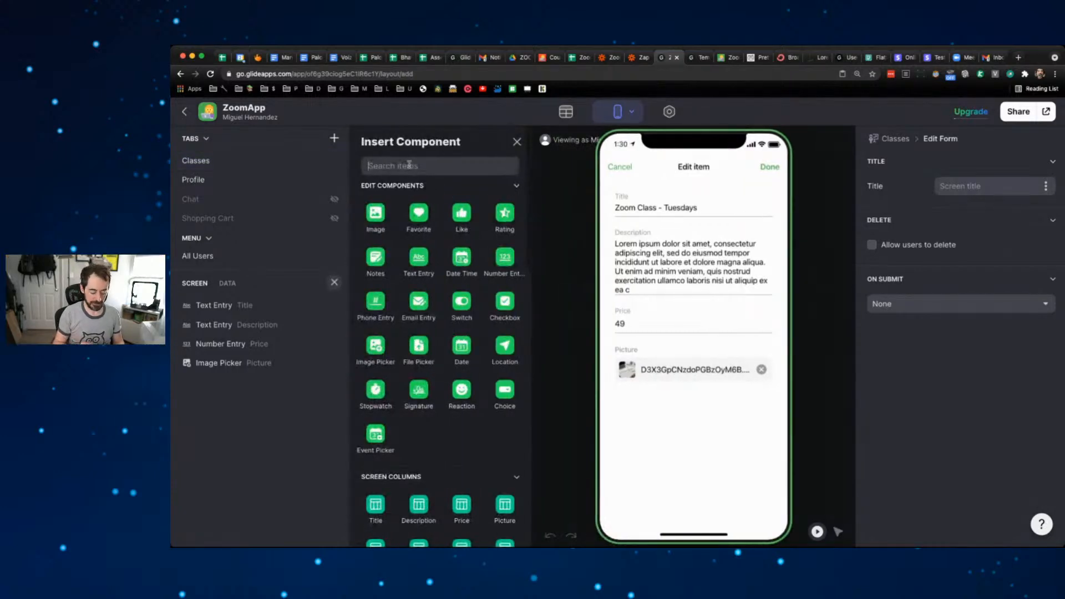
type("cho")
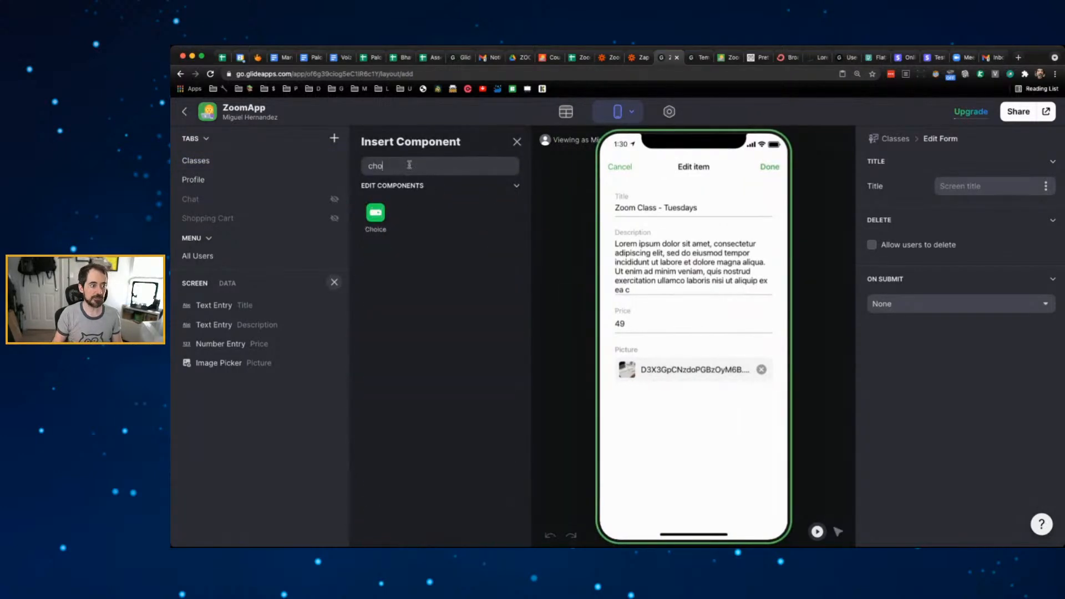
left_click(374, 213)
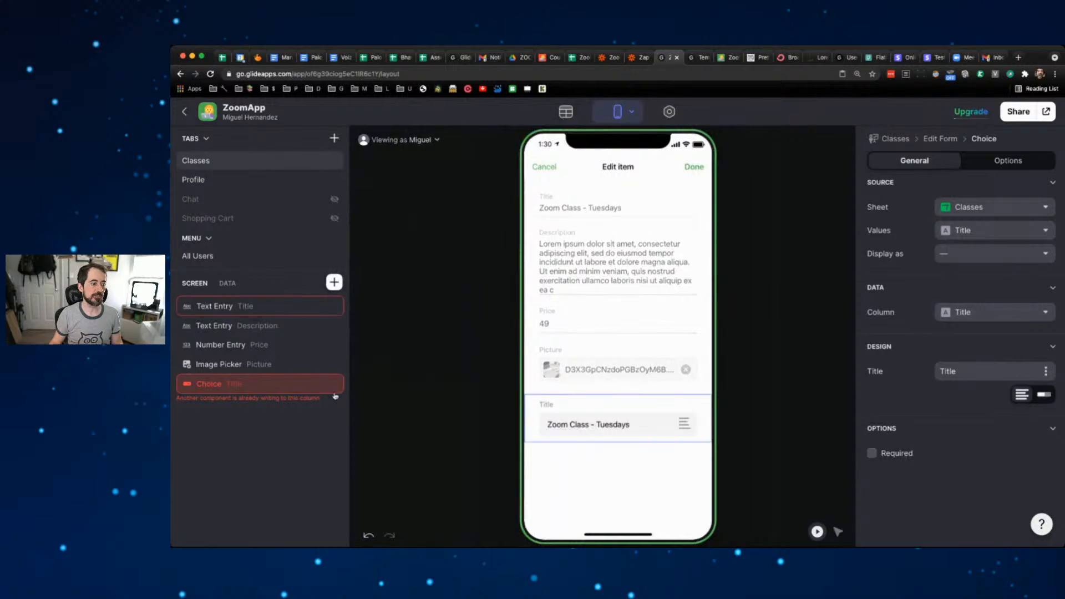
left_click_drag(275, 383, 285, 303)
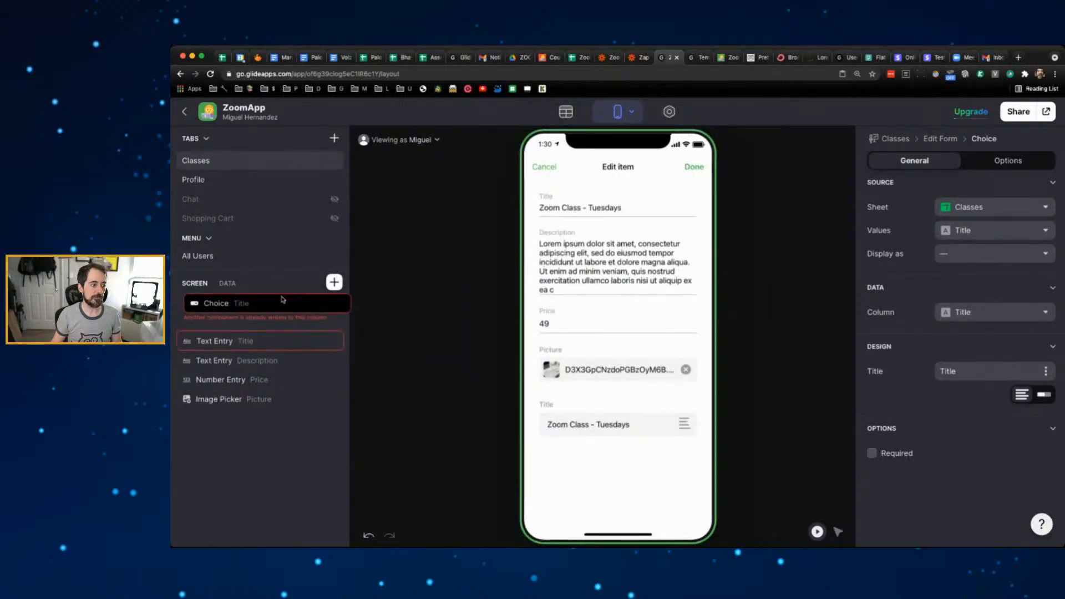
left_click(893, 453)
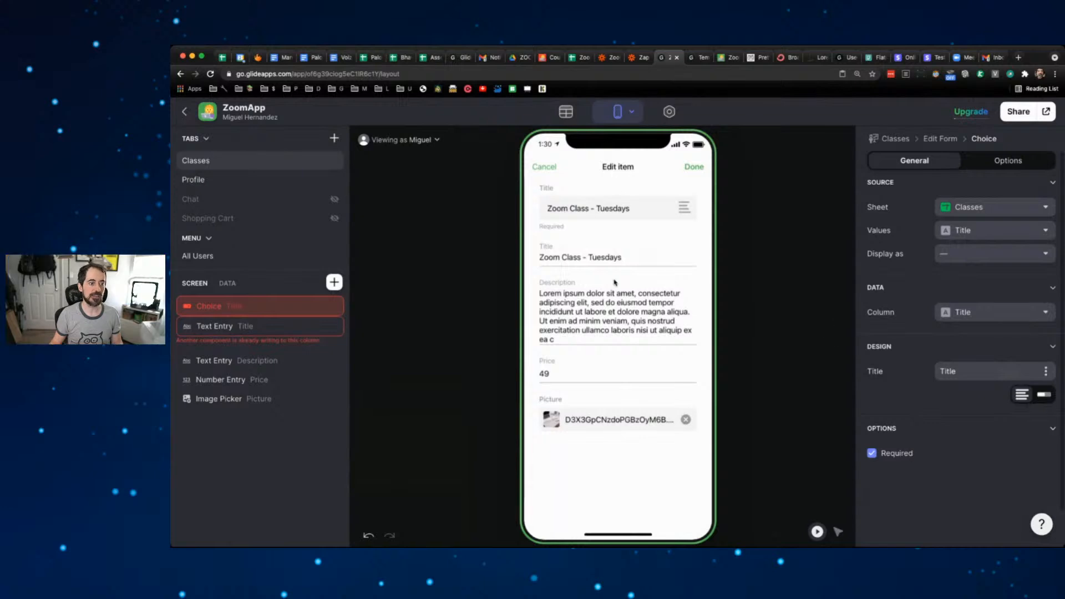
- Set the choice to sheet Categories, values Row ID, display Category Title, column Category
left_click(1007, 208)
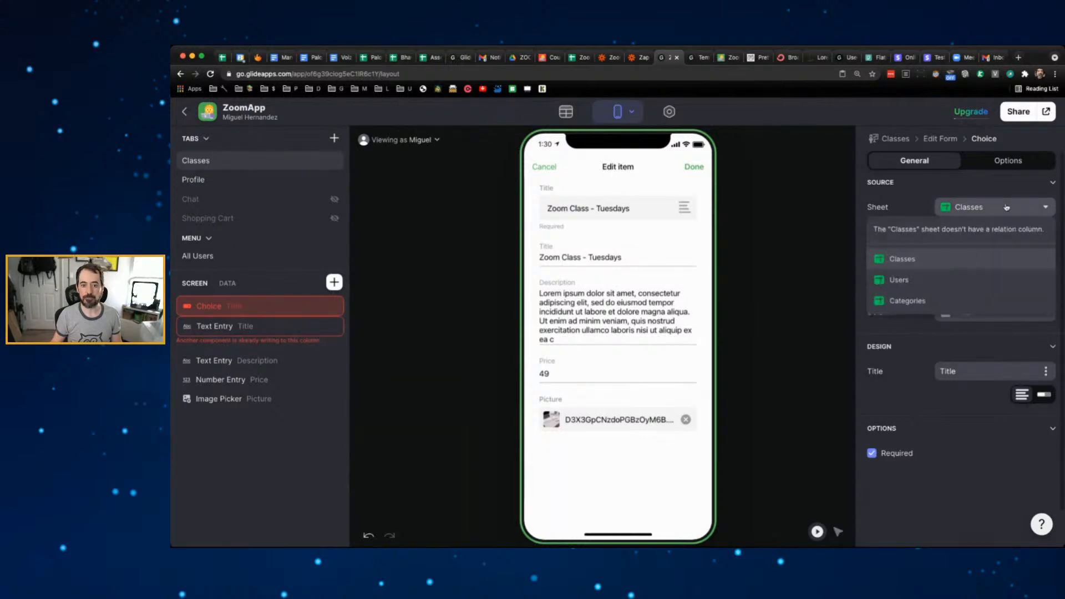
left_click(916, 302)
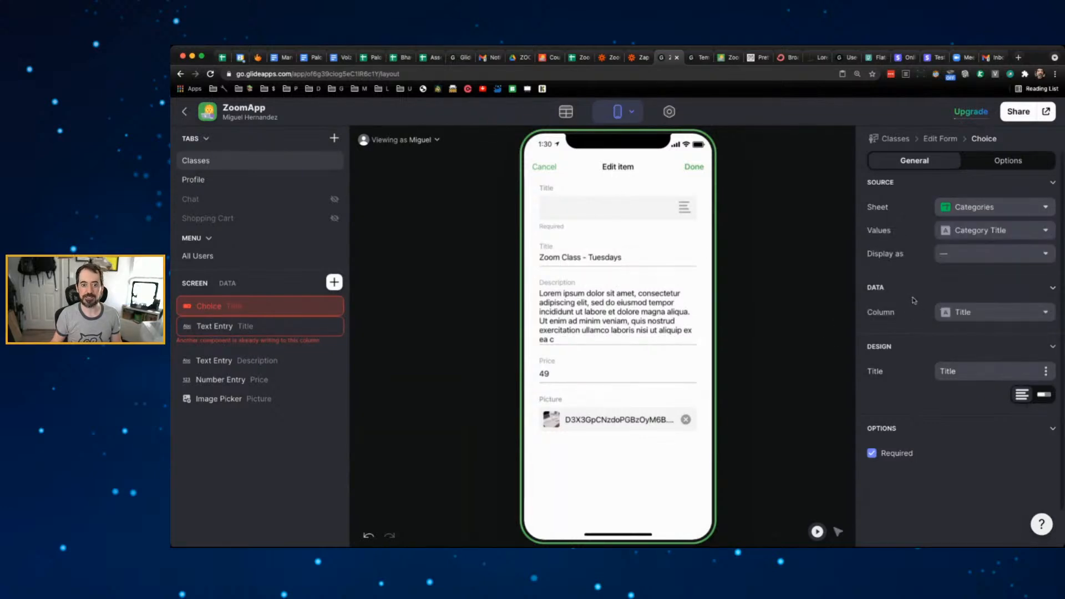
left_click(977, 230)
left_click(991, 253)
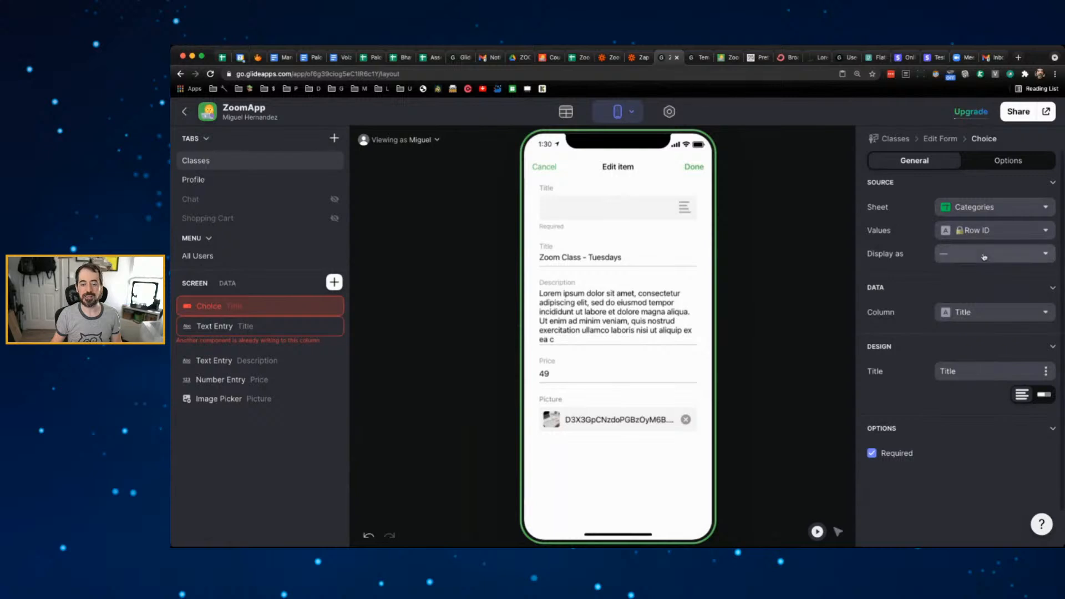
left_click(984, 257)
left_click(985, 317)
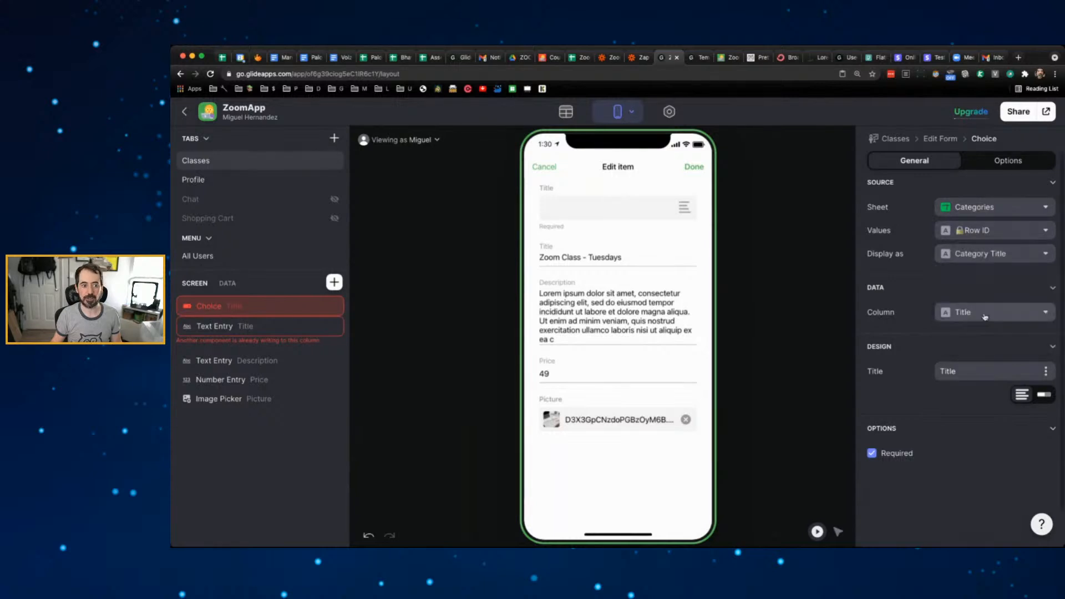
left_click(816, 252)
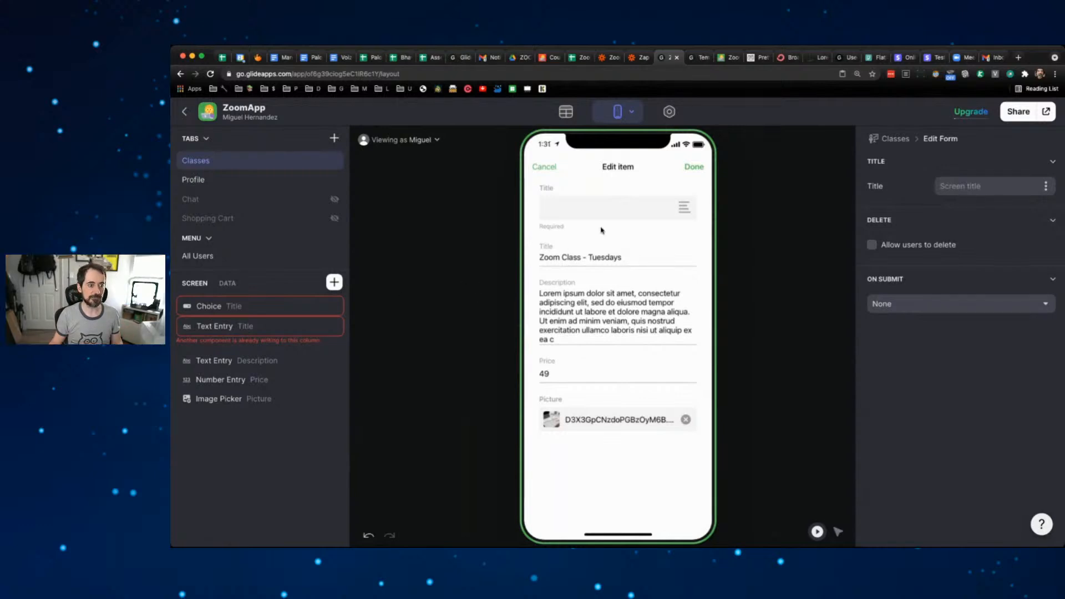
left_click(290, 312)
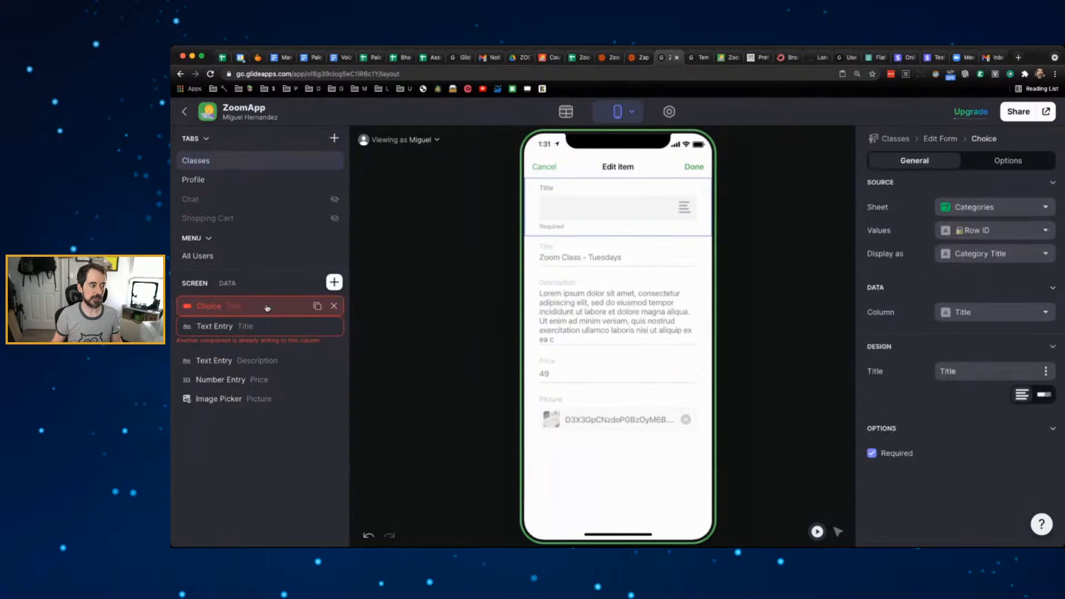
left_click(963, 311)
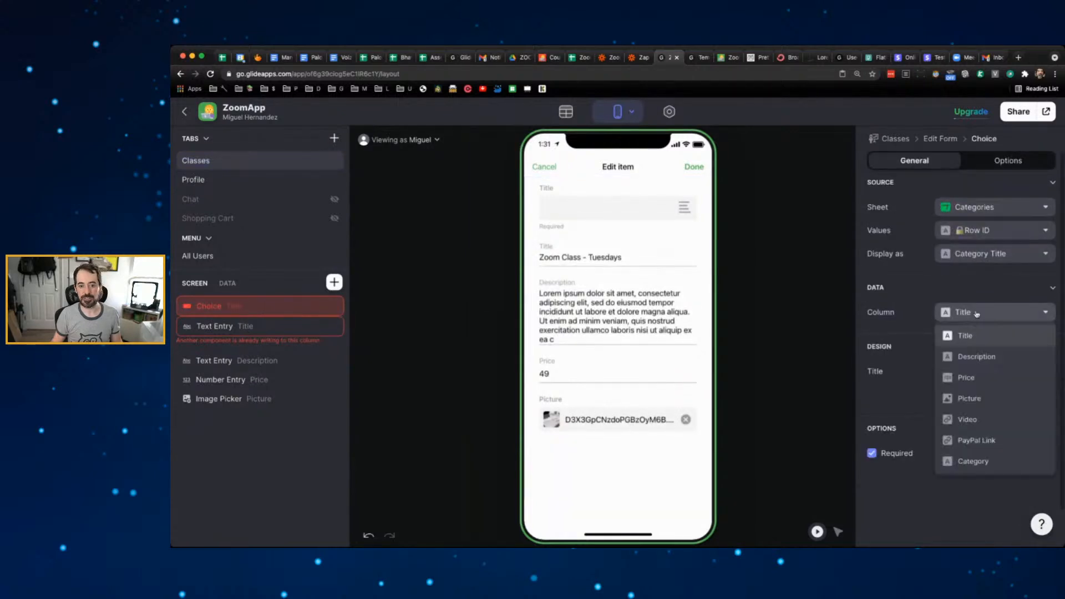
left_click(991, 460)
left_click(917, 293)
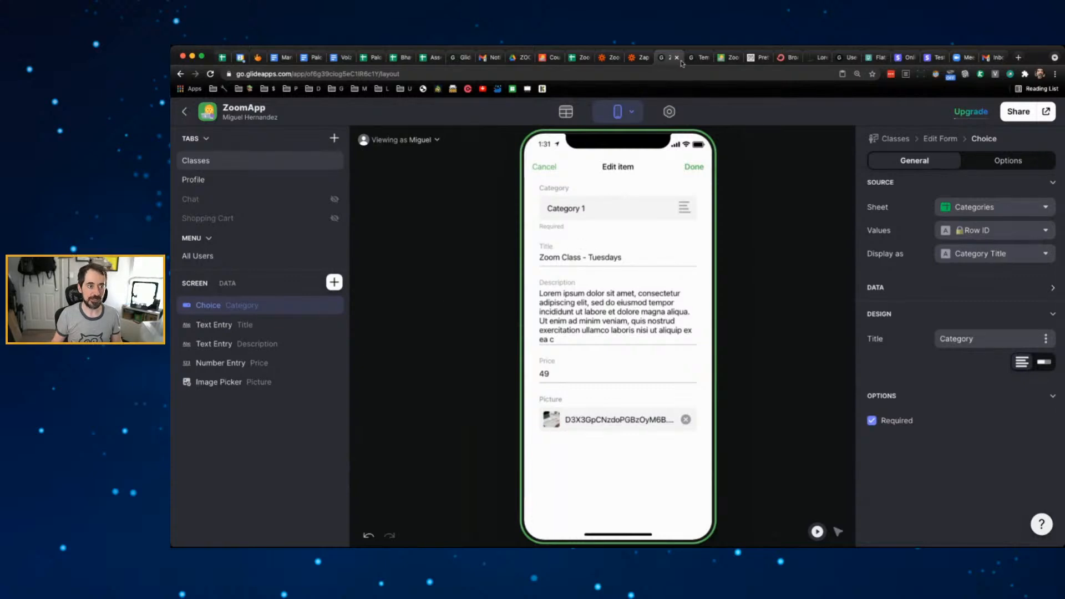
left_click(572, 59)
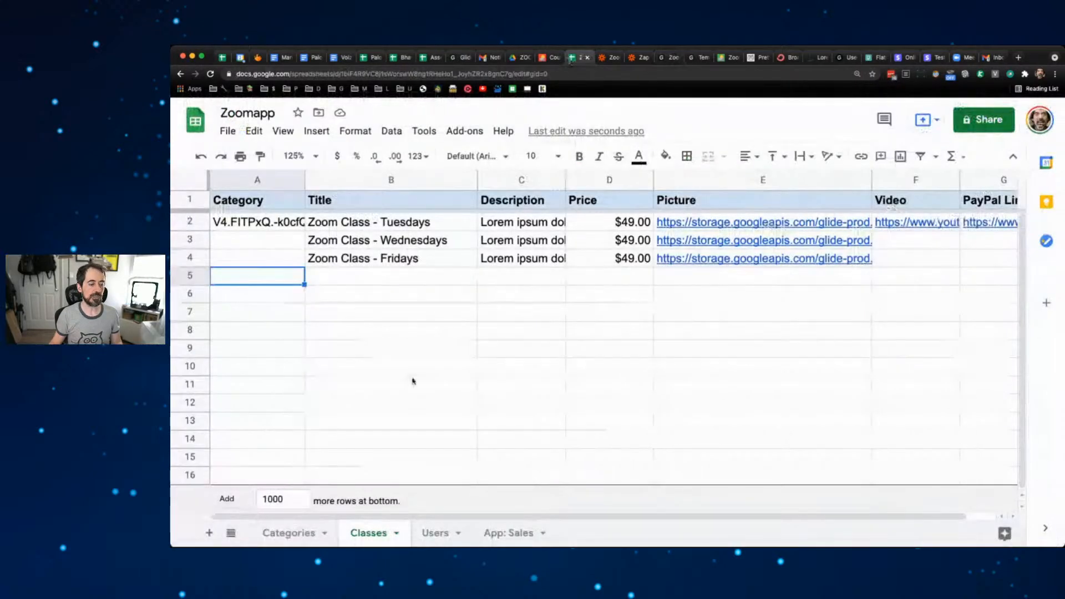
- Change the Classes sheet's A1 header from Category to Category ID
left_click(297, 532)
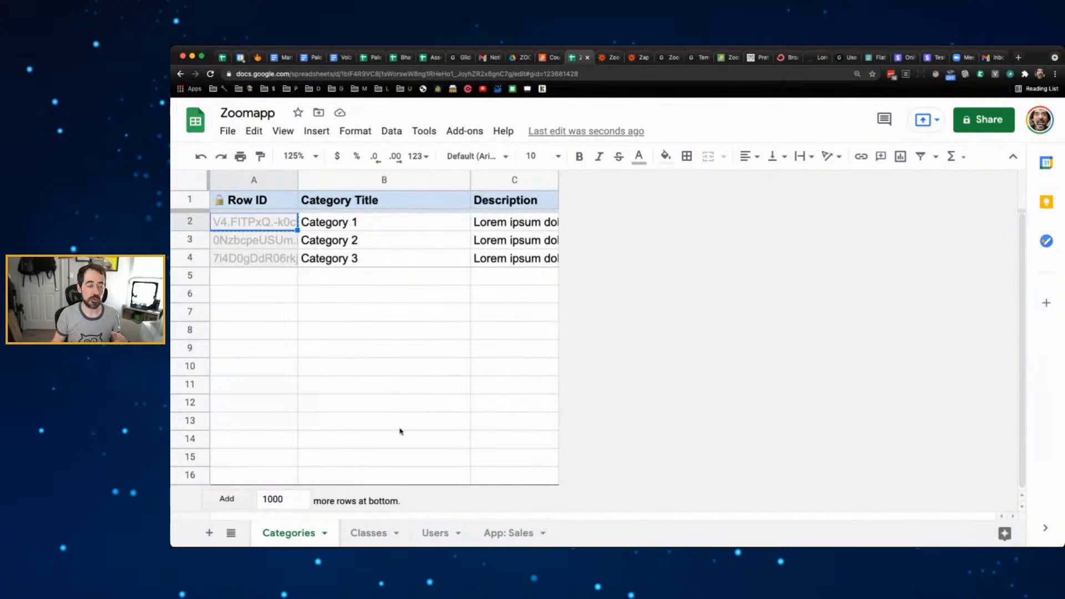
left_click(369, 532)
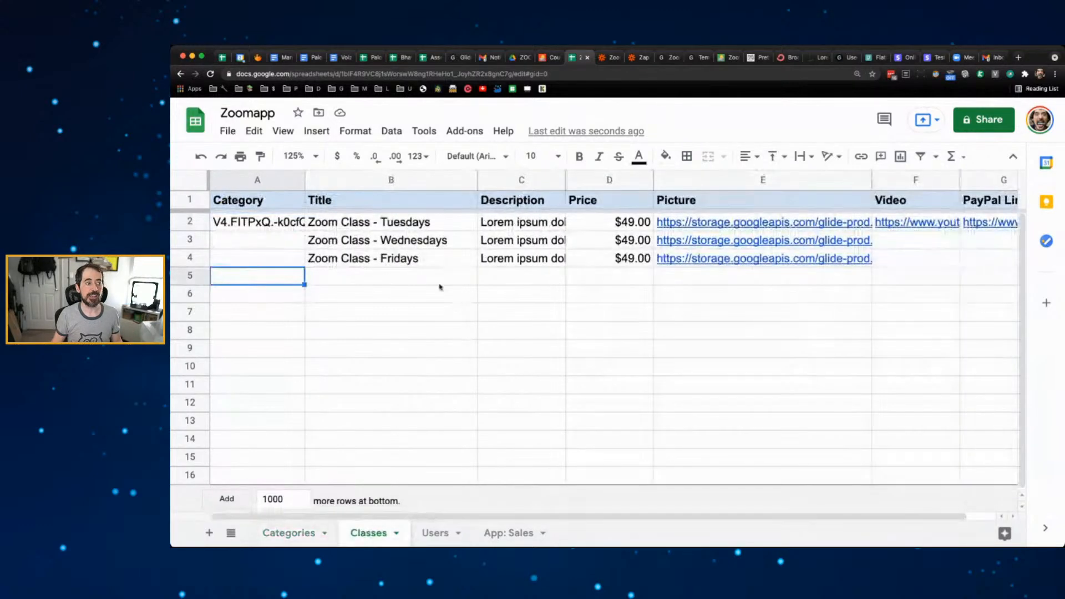
double_click(273, 201)
type("ID")
left_click(290, 330)
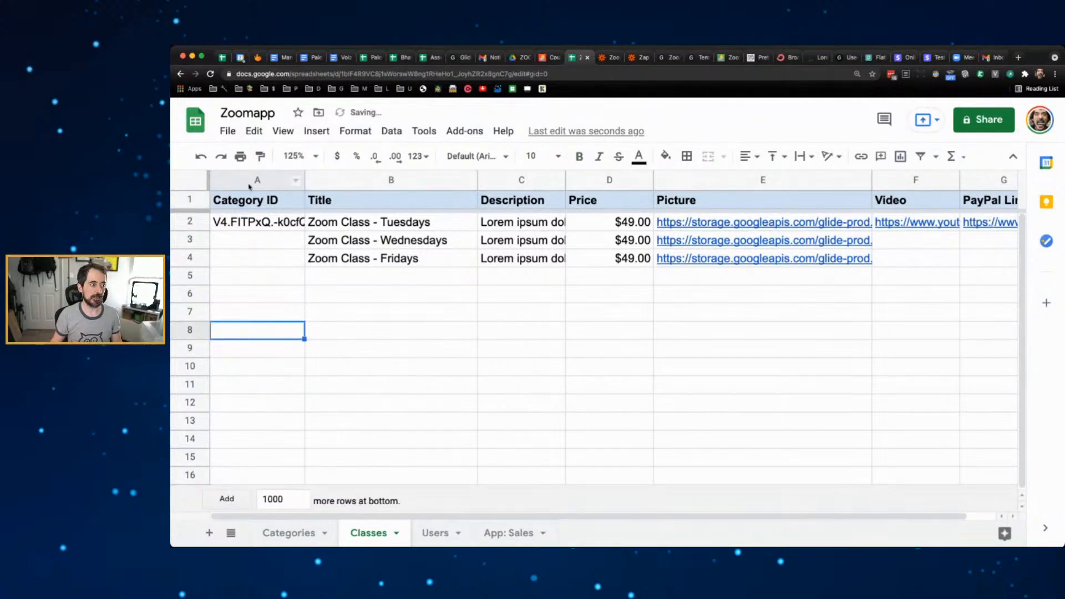
left_click(251, 184)
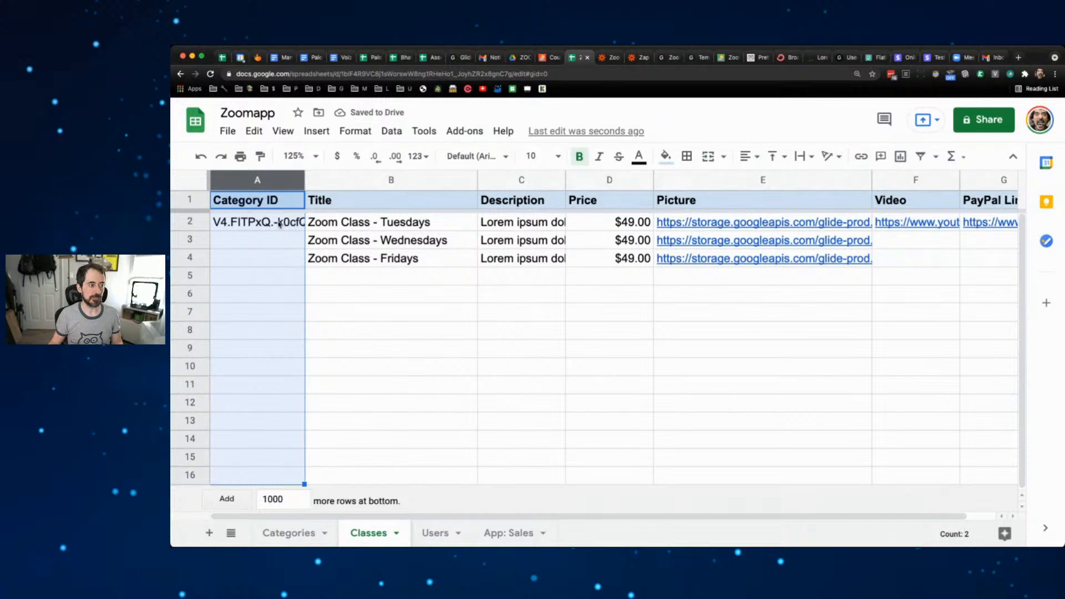
left_click(286, 534)
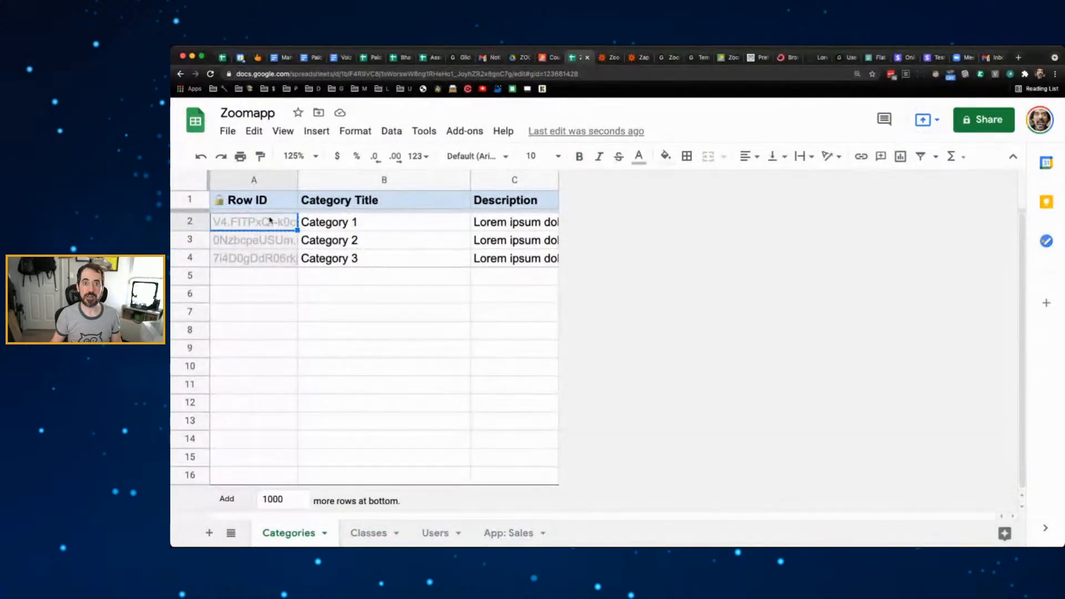
left_click(370, 533)
left_click(447, 348)
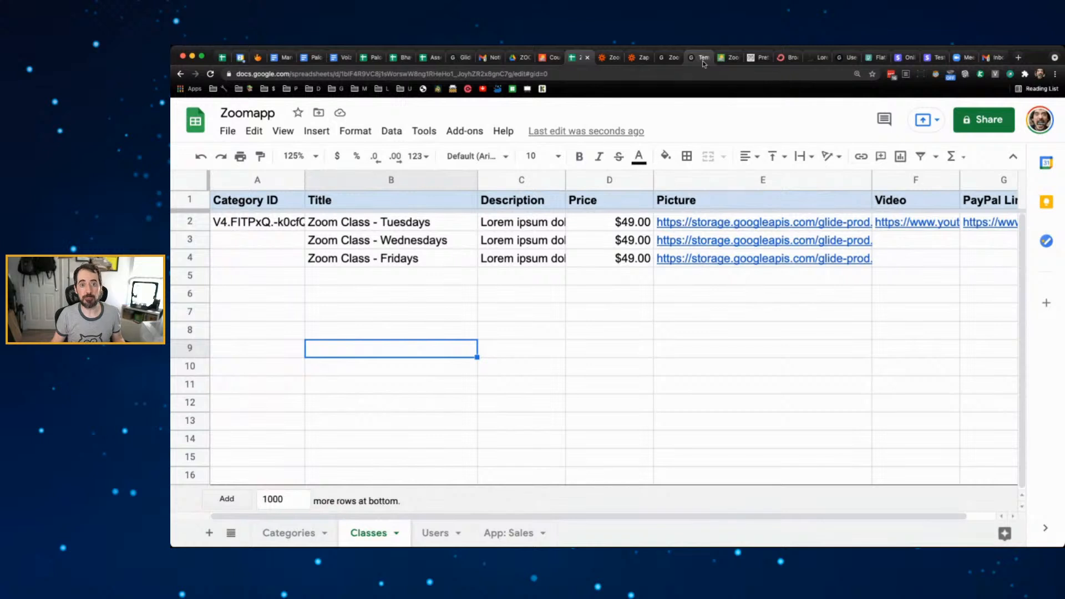
left_click(673, 57)
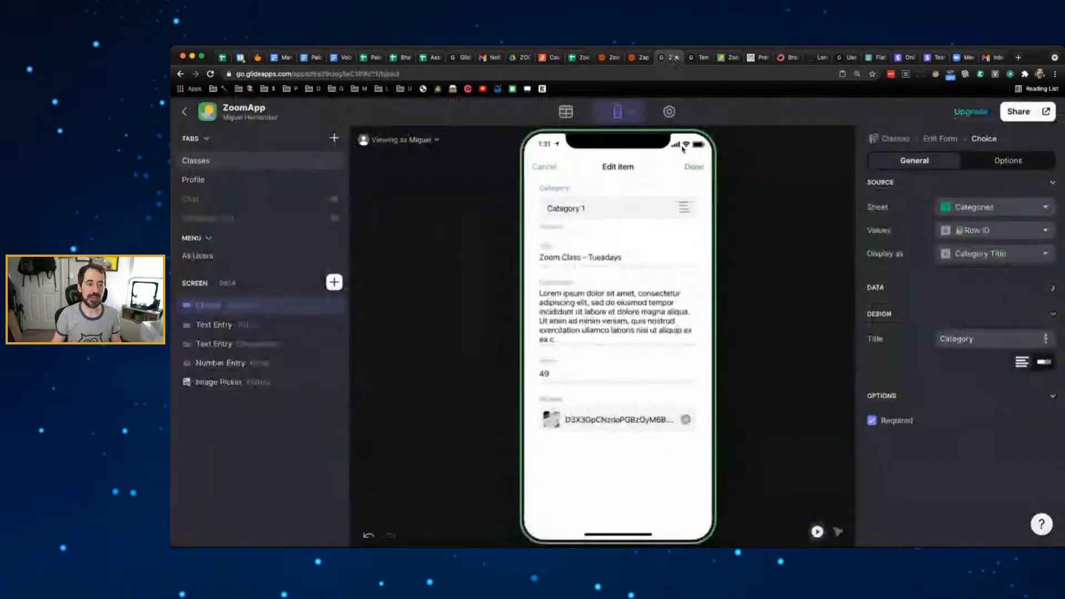
- Keep Category 1 in the Tuesdays class's category choice and save the edit form
left_click(545, 167)
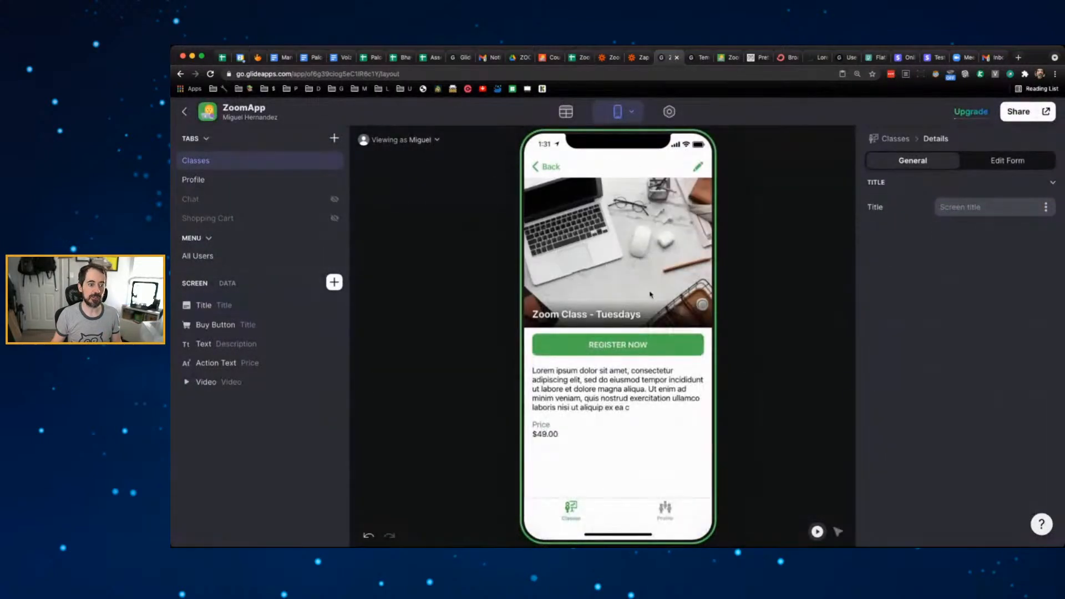
left_click(698, 166)
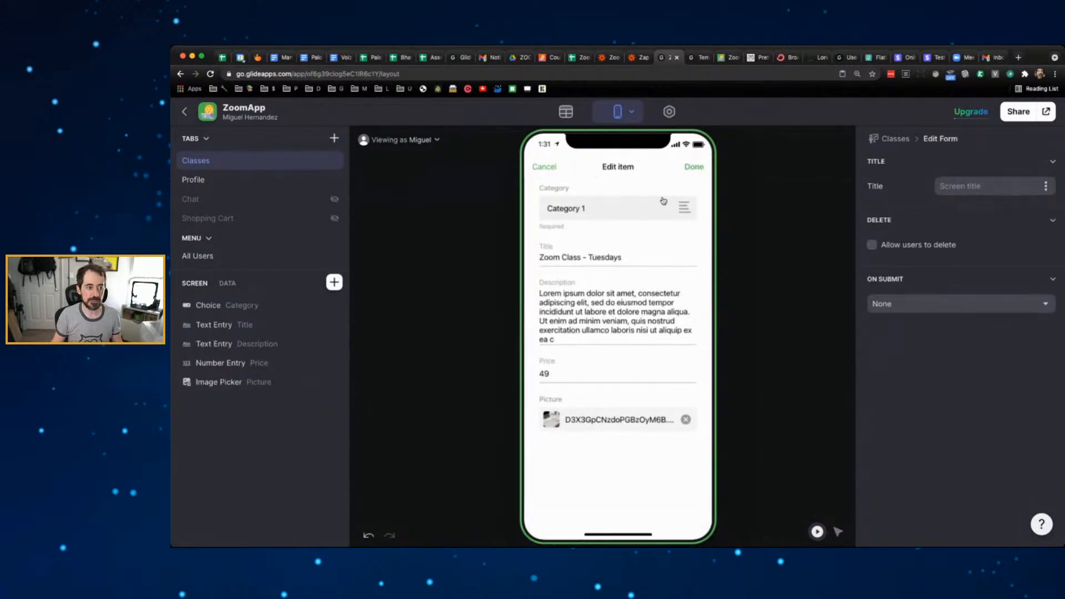
left_click(251, 305)
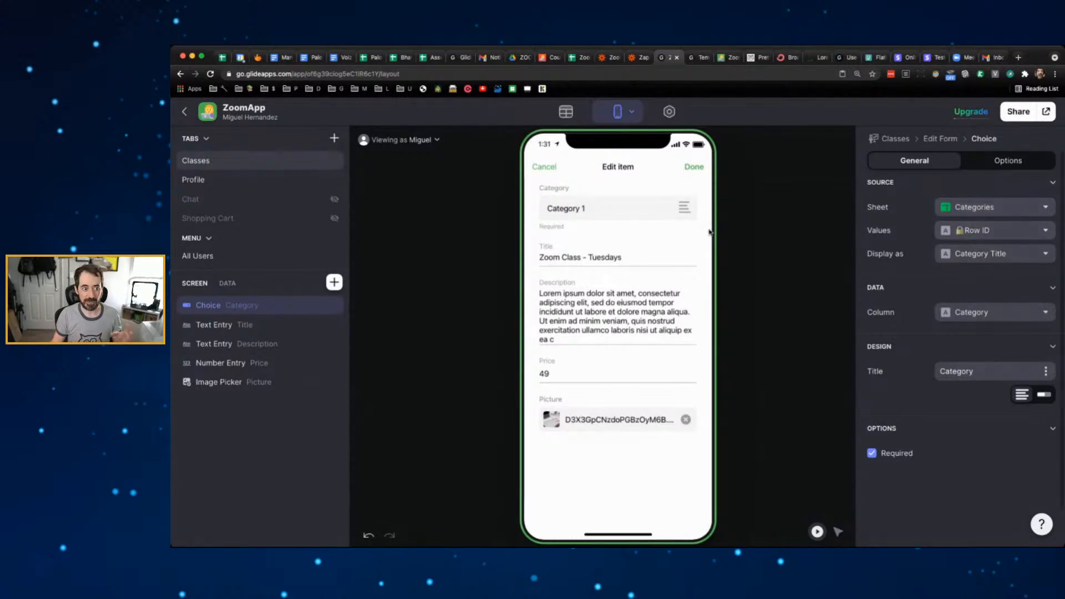
left_click(690, 216)
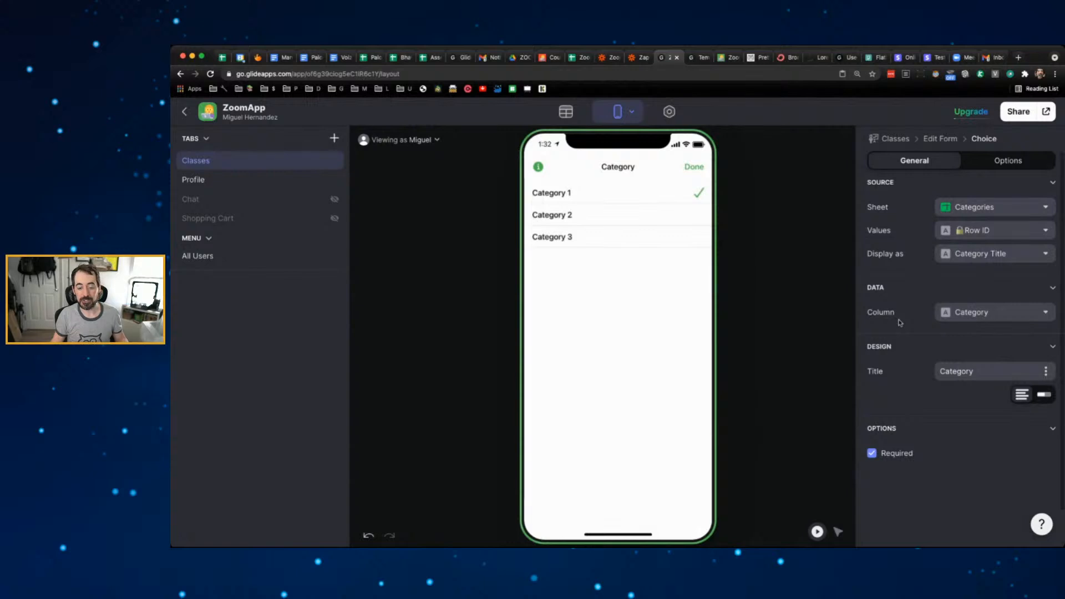
left_click(1018, 314)
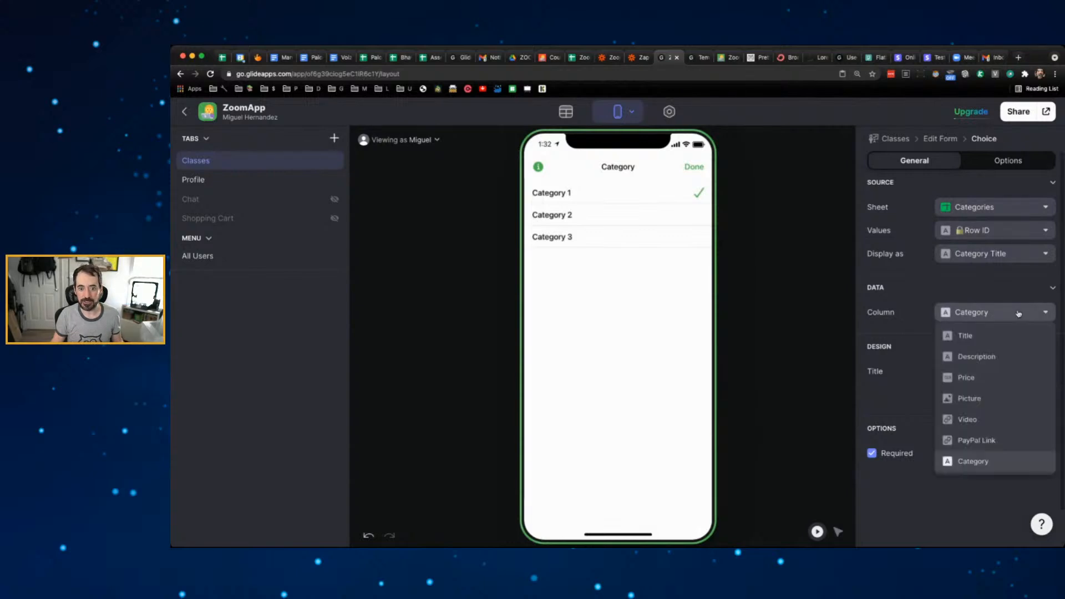
left_click(908, 290)
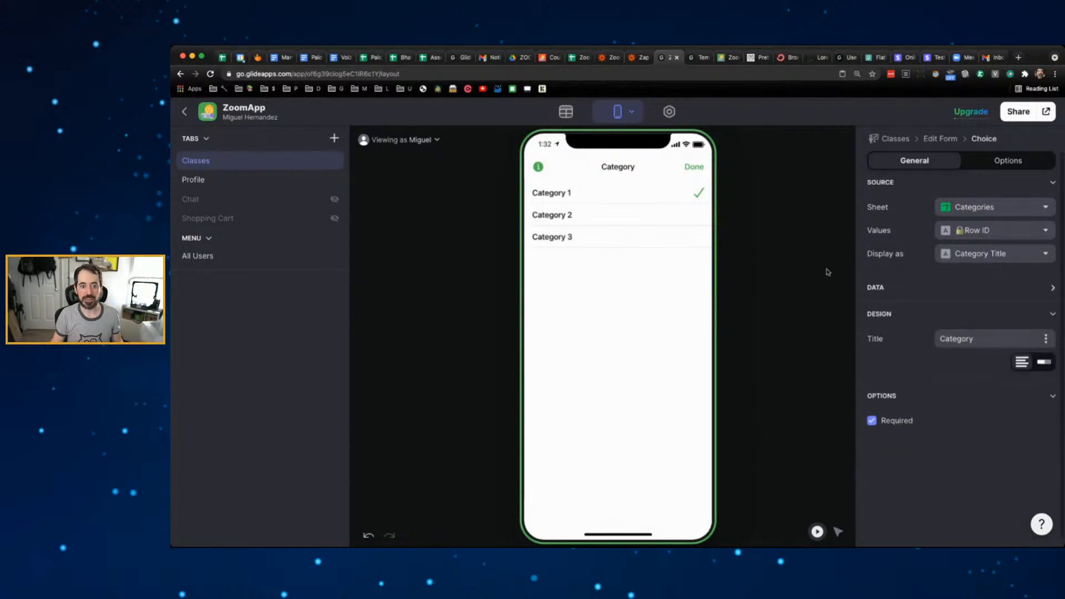
left_click(692, 167)
left_click(695, 167)
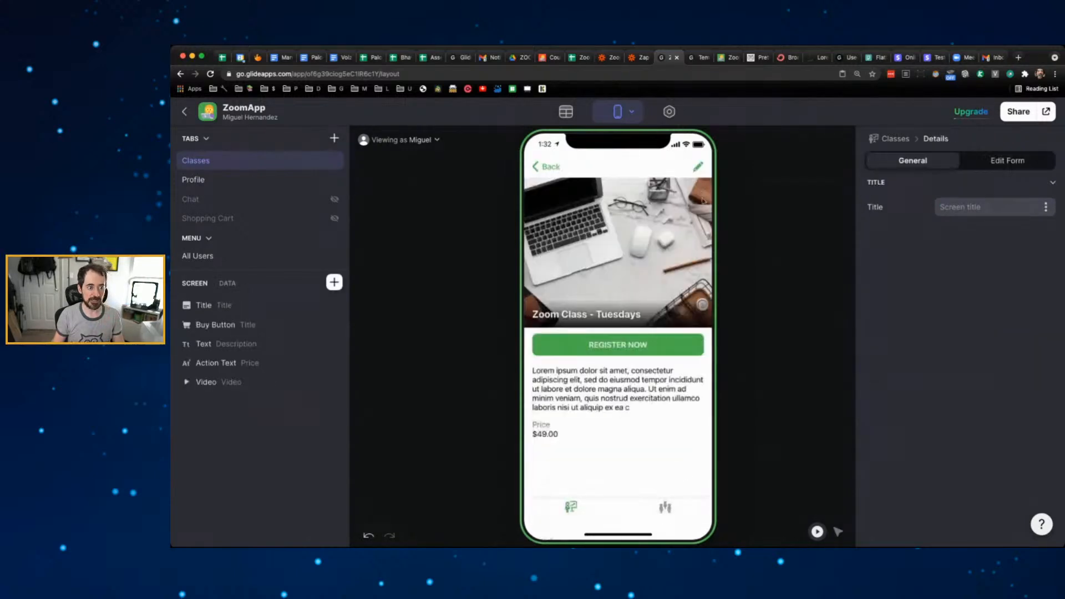
- Assign Category 2 to the Wednesday class and Category 3 to the Friday class
left_click(550, 171)
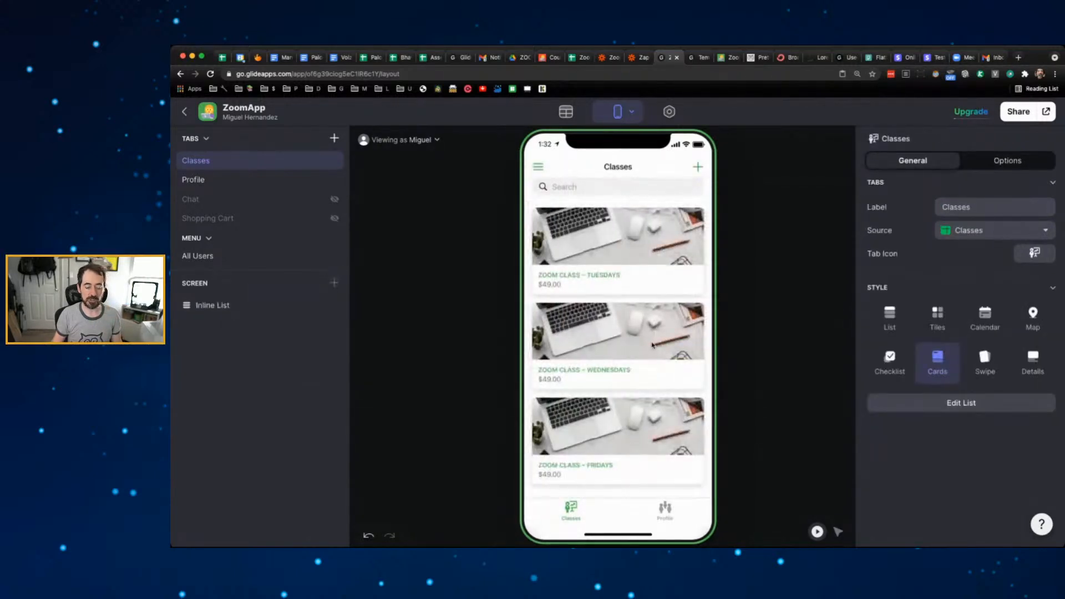
left_click(653, 345)
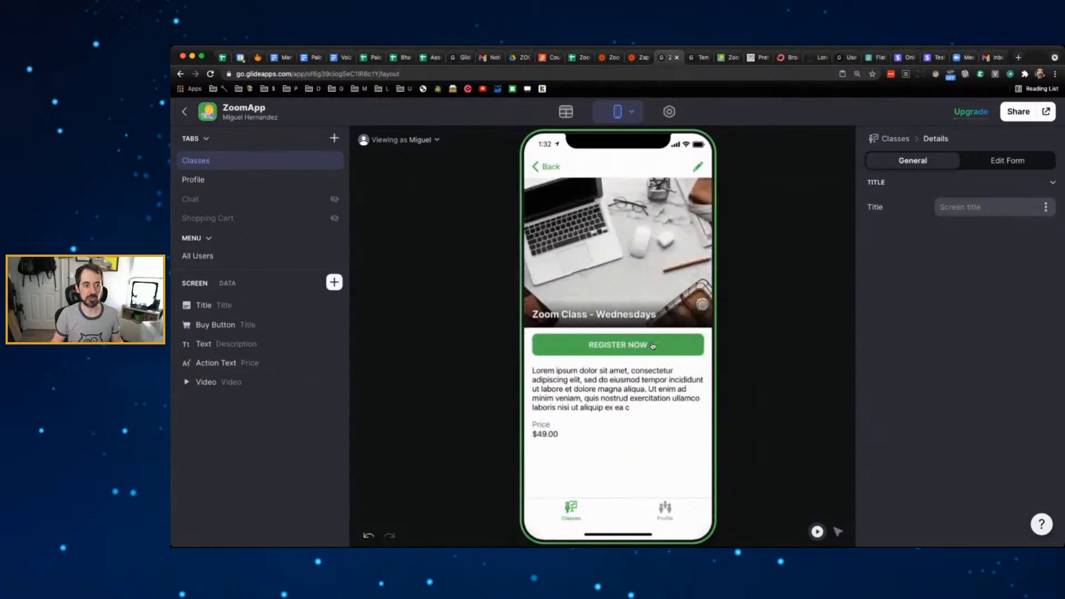
left_click(698, 168)
left_click(625, 211)
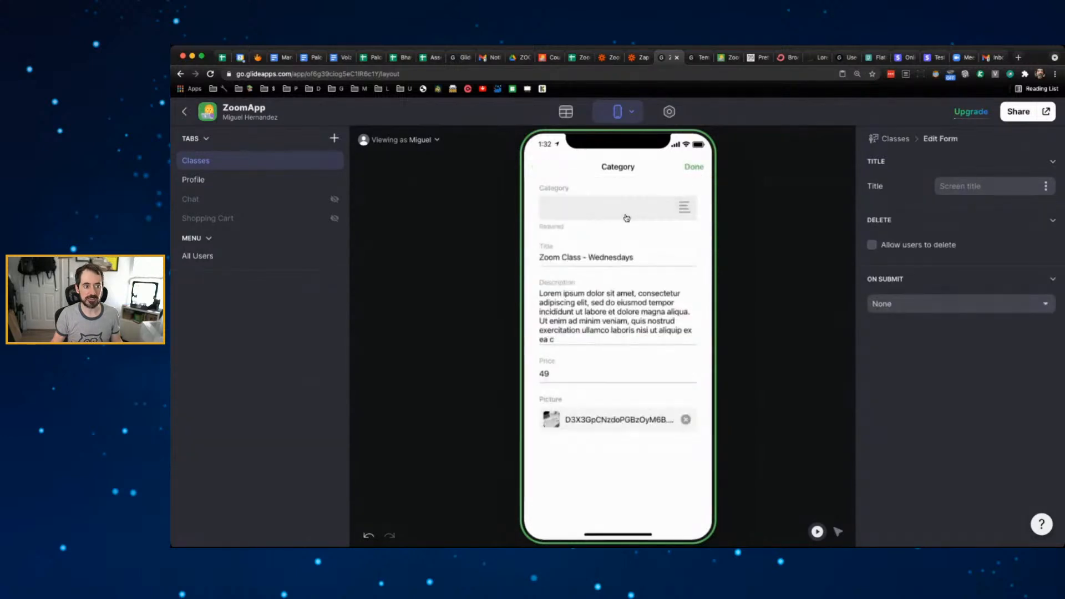
left_click(625, 215)
left_click(694, 166)
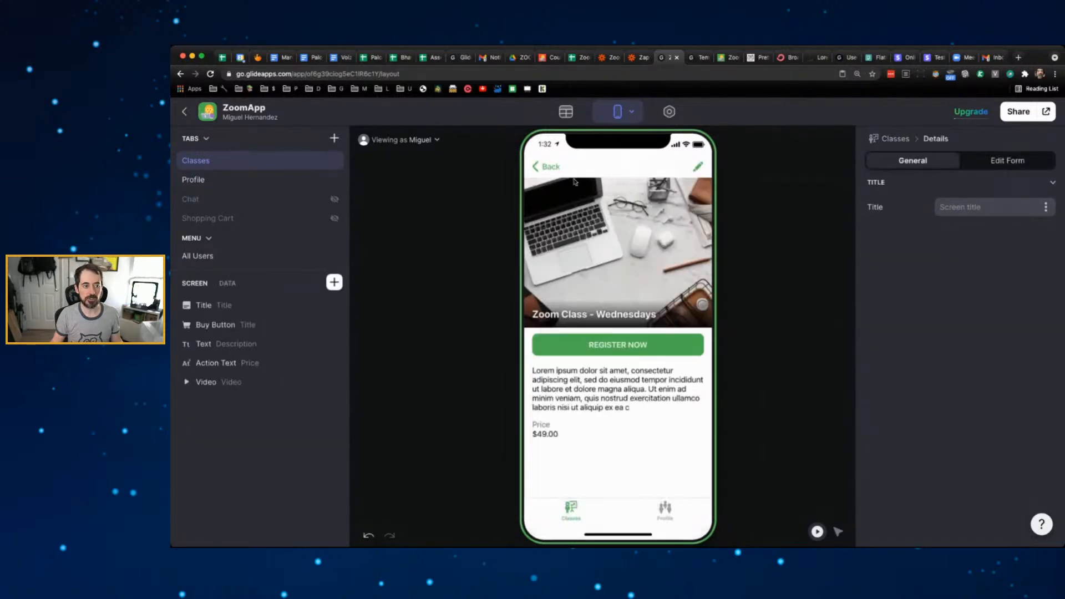
left_click(552, 165)
left_click(586, 313)
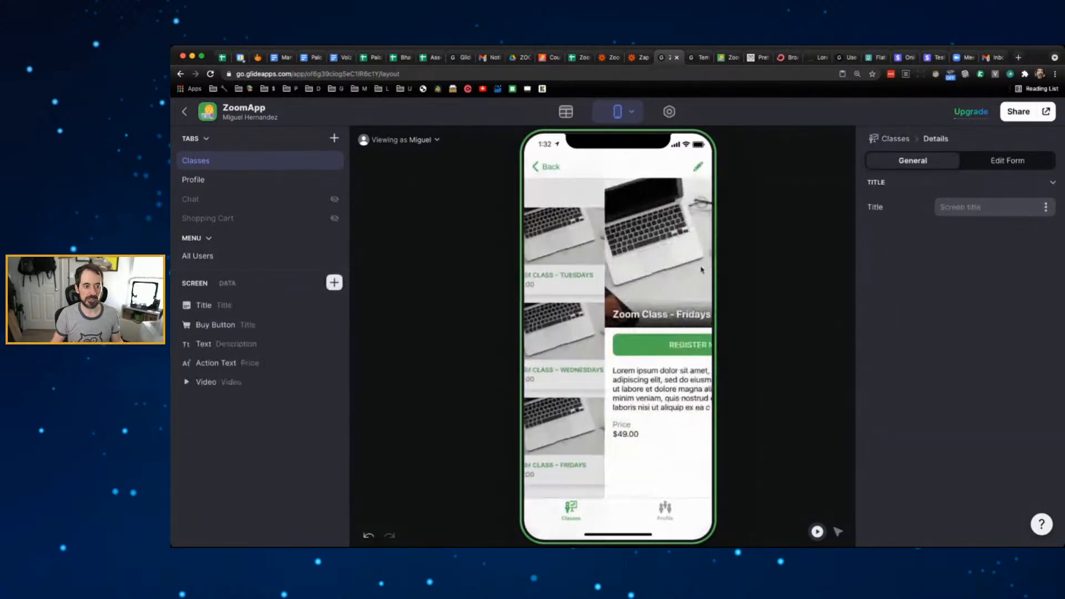
left_click(698, 168)
left_click(622, 210)
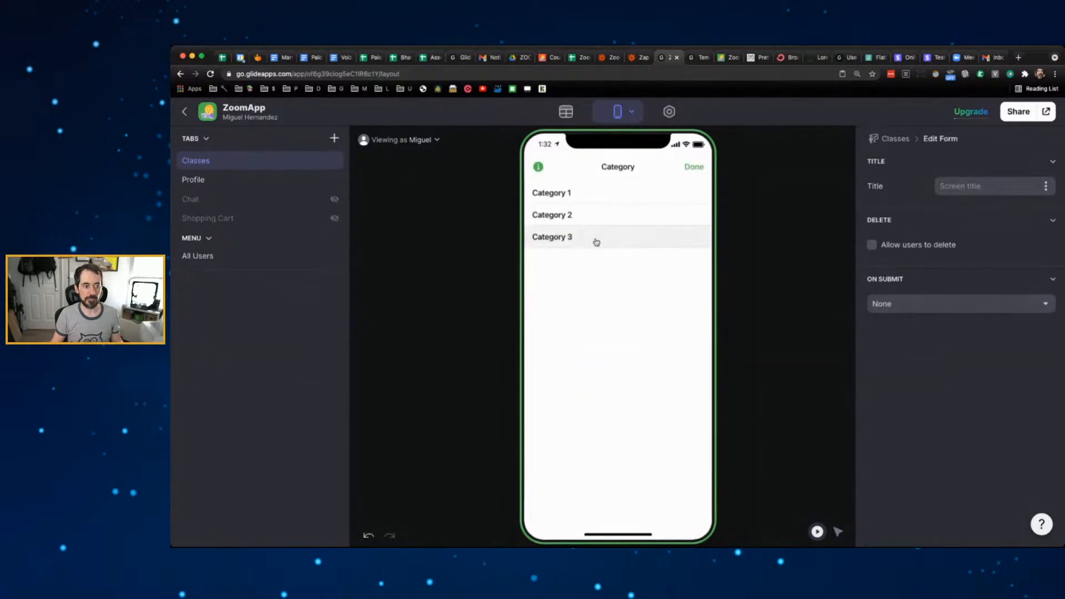
left_click(594, 239)
left_click(703, 166)
- Check the Classes data table for the new category IDs
left_click(565, 112)
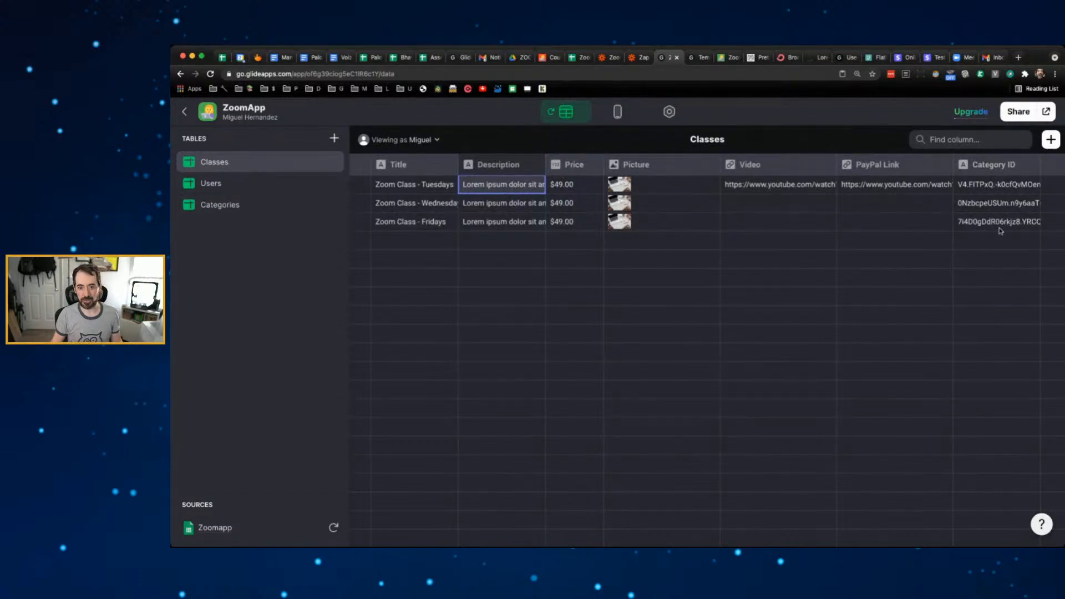
left_click(620, 113)
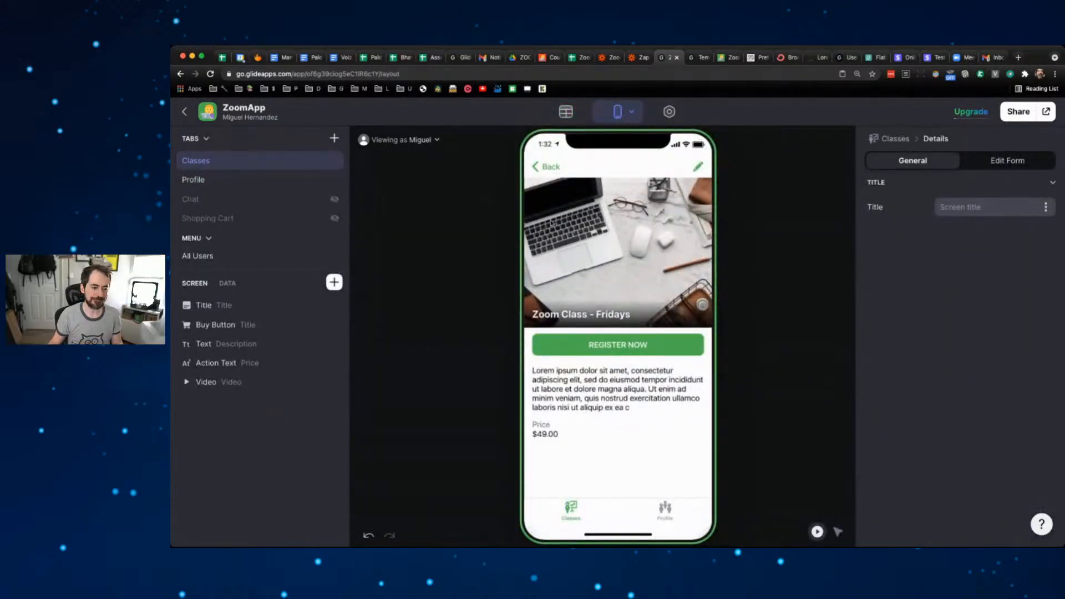
left_click(565, 113)
left_click(582, 59)
left_click(345, 310)
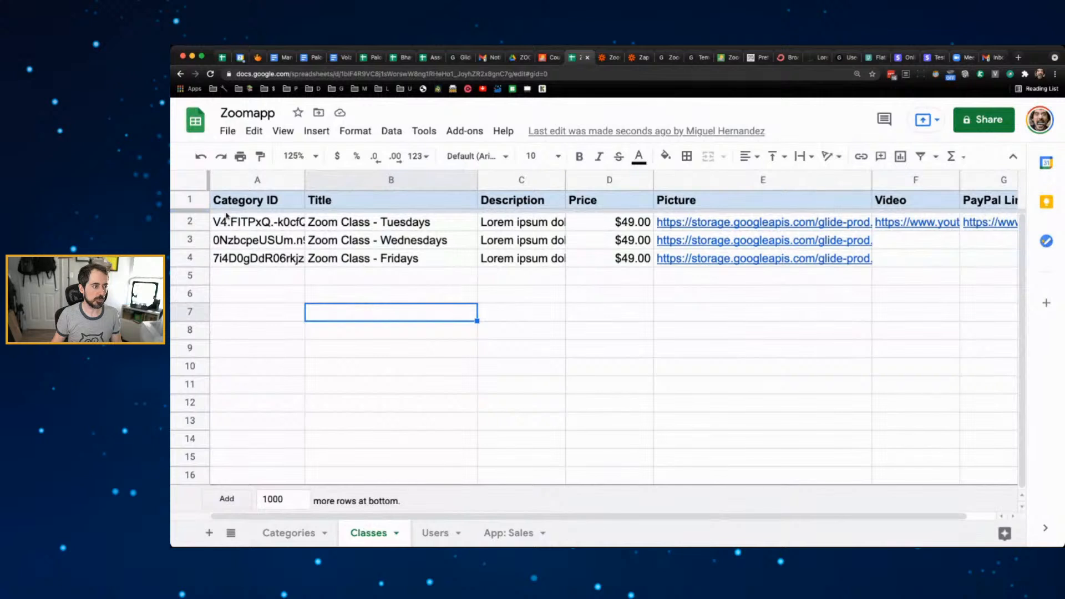
- Copy the Tuesday, Wednesday and Friday rows twice each into rows 5–10
left_click(190, 221)
key("ctrl+c")
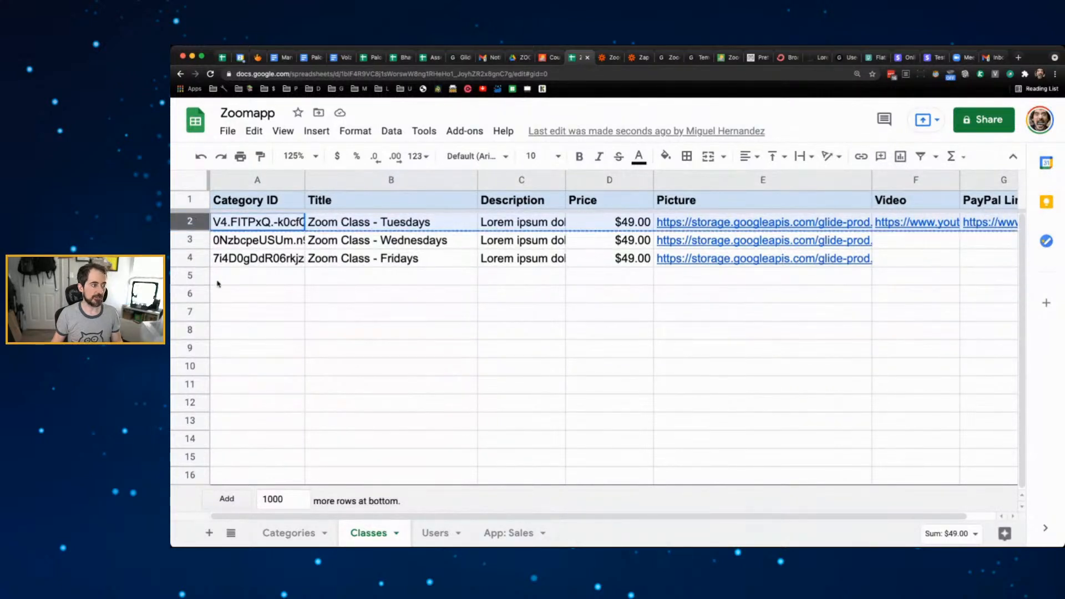
left_click(189, 277)
key("ctrl+v")
left_click(219, 296)
key("ctrl+v")
left_click(189, 240)
key("ctrl+c")
left_click(189, 313)
key("ctrl+v")
left_click(190, 330)
key("ctrl+v")
left_click(189, 258)
key("ctrl+c")
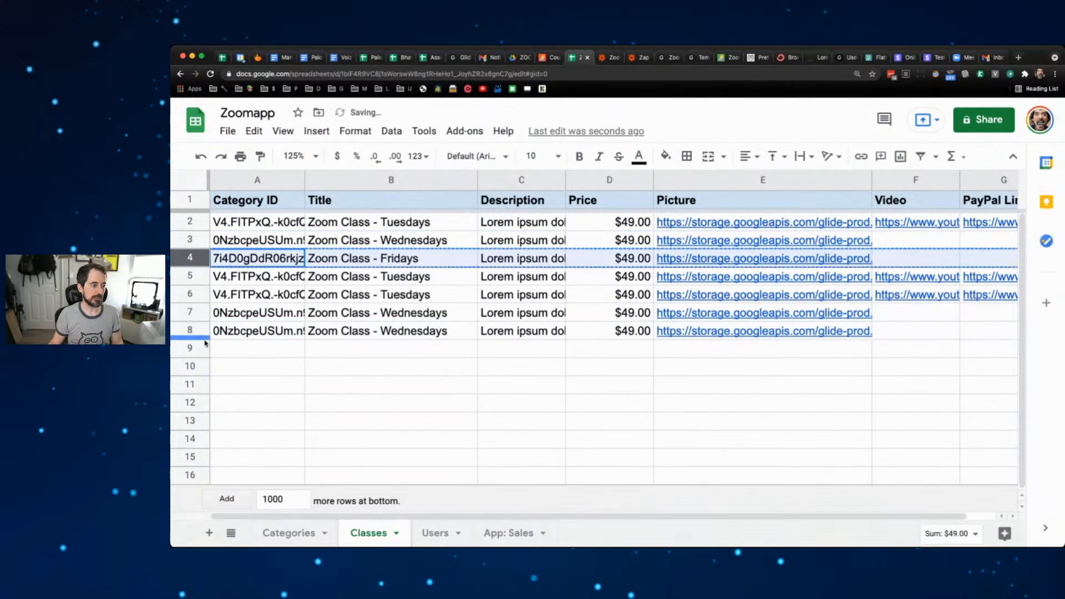
left_click(190, 348)
key("ctrl+v")
left_click(190, 366)
key("ctrl+v")
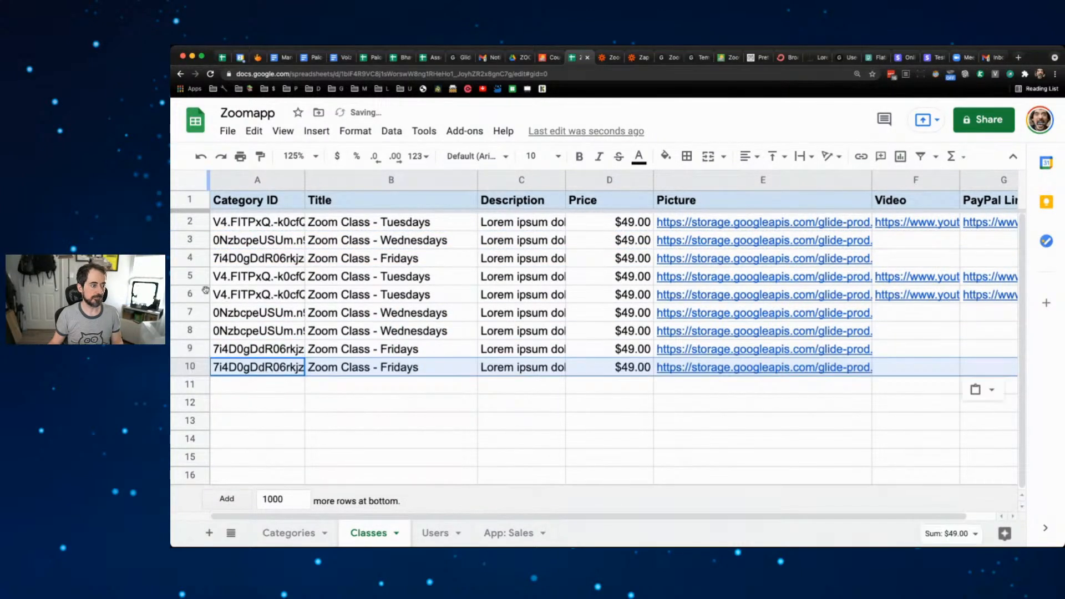
- Copy rows 5–6 into rows 11–12 to complete eleven class rows
left_click(190, 275)
left_click(190, 294, "shift")
key("ctrl+c")
left_click(201, 384)
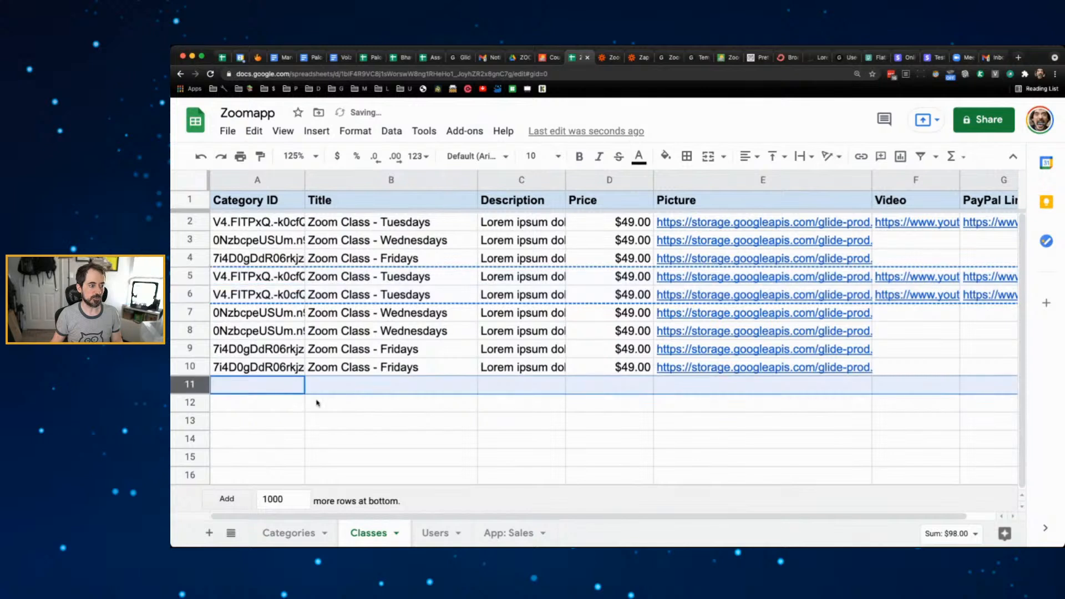
key("ctrl+v")
left_click(367, 442)
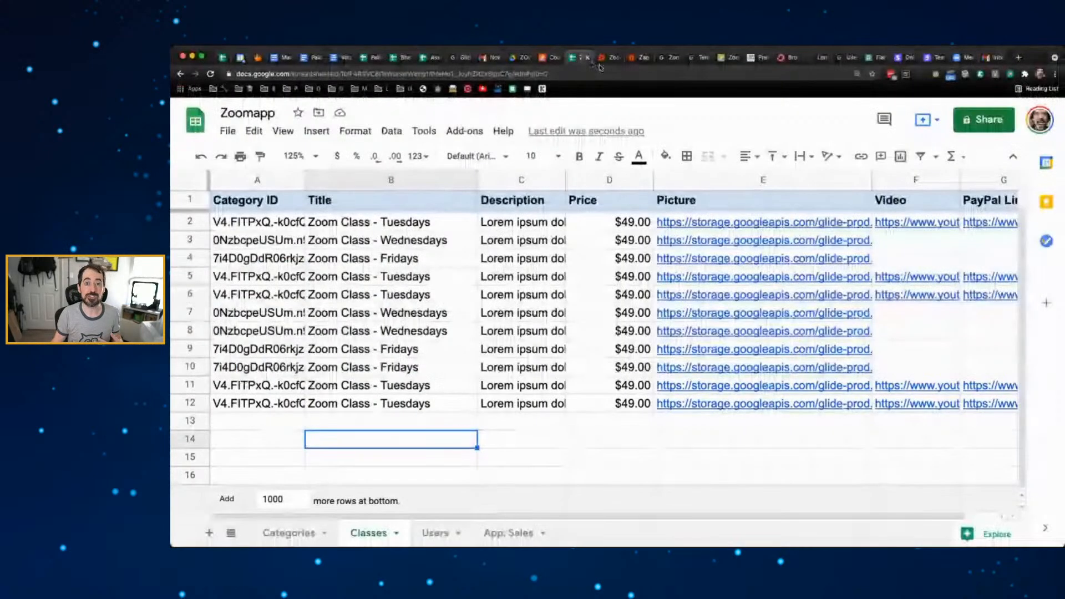
left_click(667, 57)
left_click(696, 57)
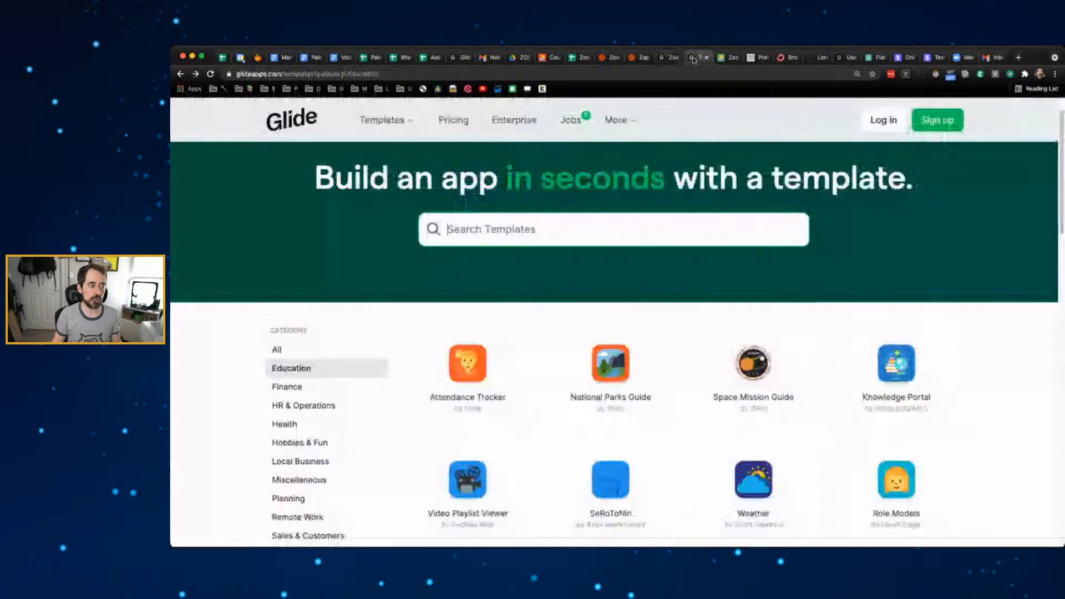
- Back in the layout, add a new tab whose data source is the Categories table
left_click(666, 57)
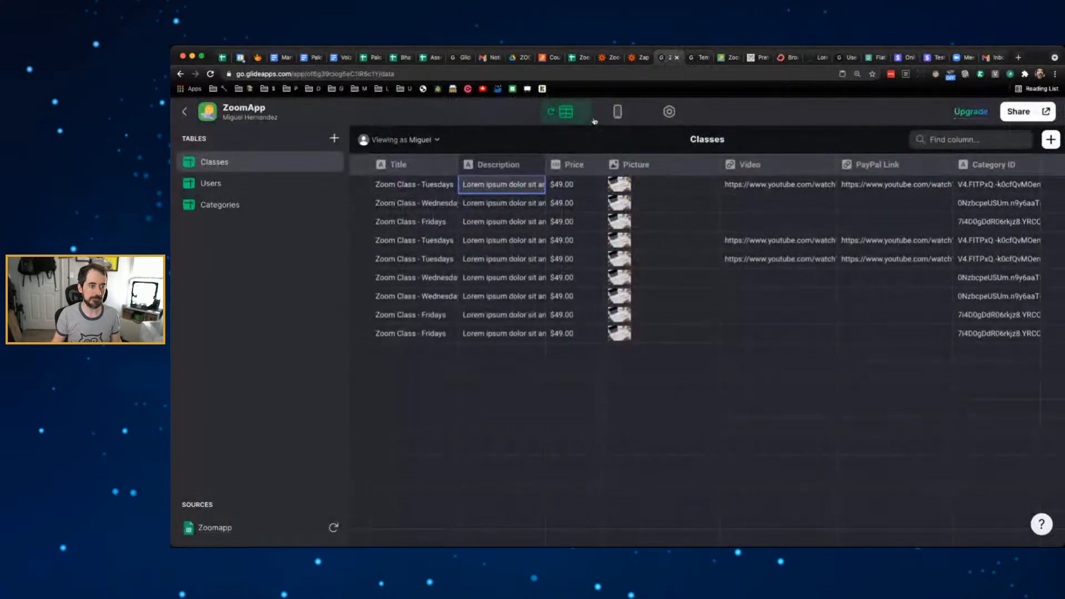
left_click(617, 111)
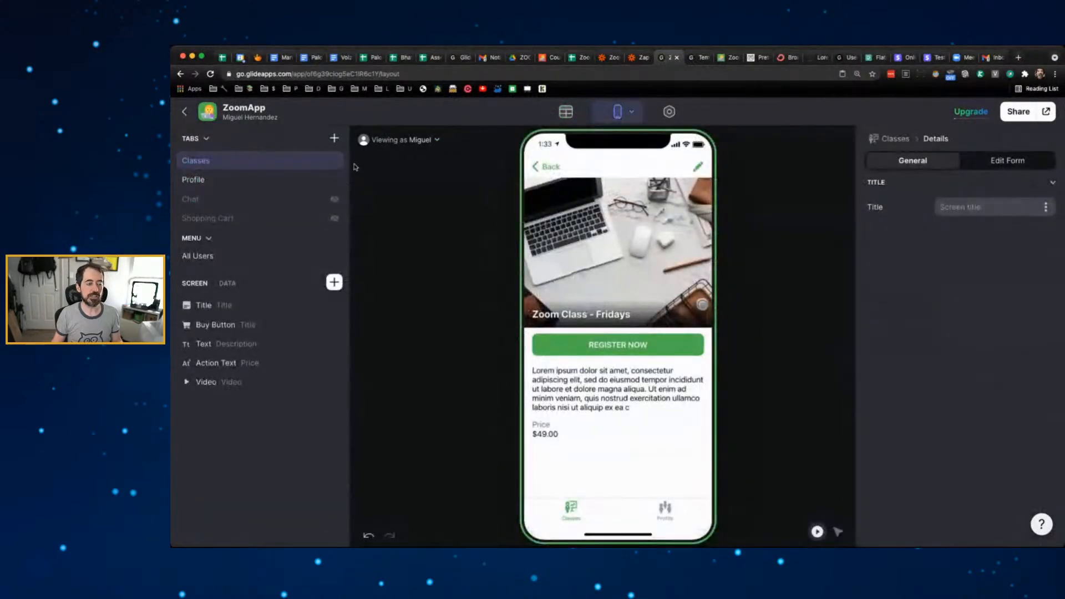
left_click(334, 138)
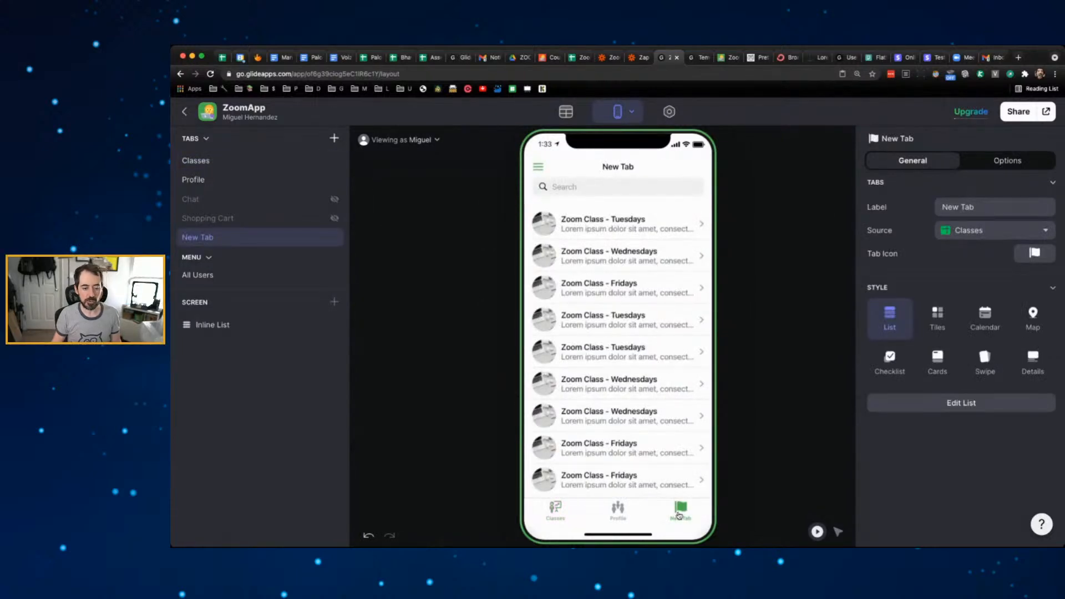
left_click(959, 232)
left_click(976, 293)
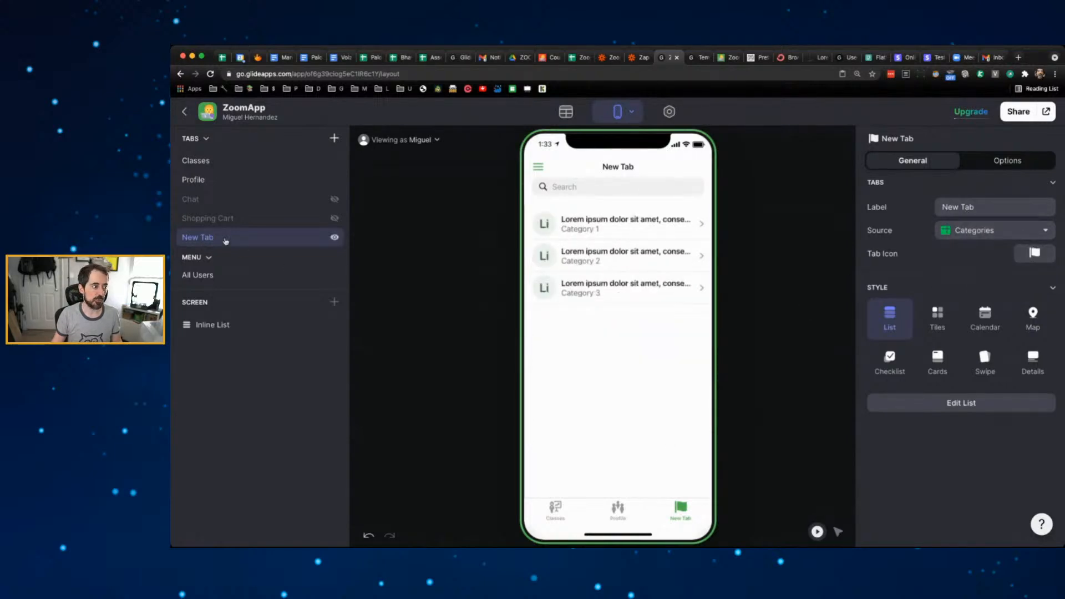
- Move the new tab to the top of Tabs and relabel it 'Categories'
left_click_drag(226, 235, 219, 160)
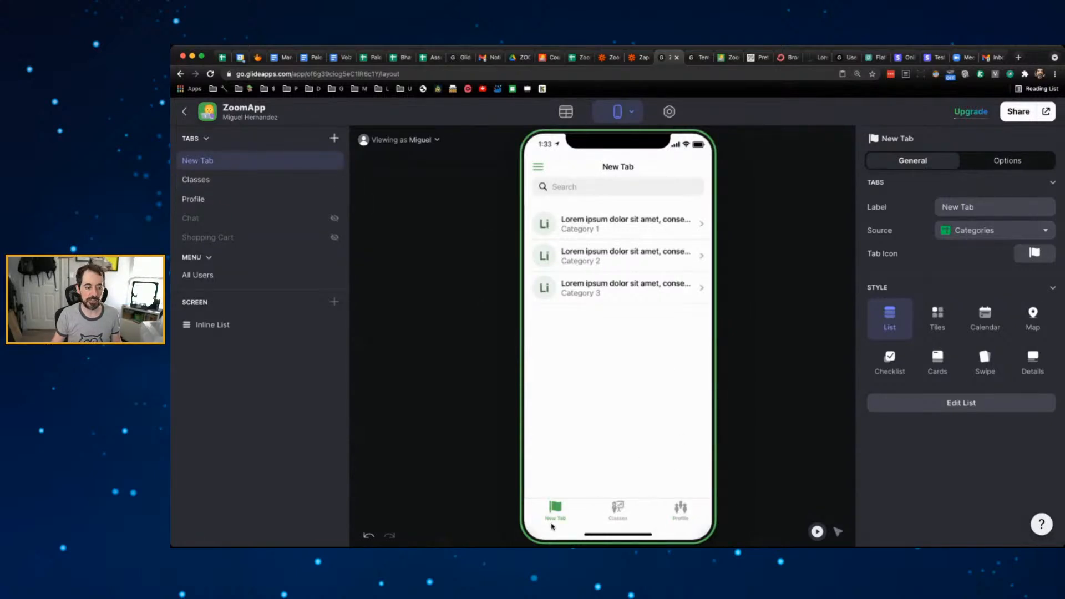
triple_click(994, 203)
type("Categories")
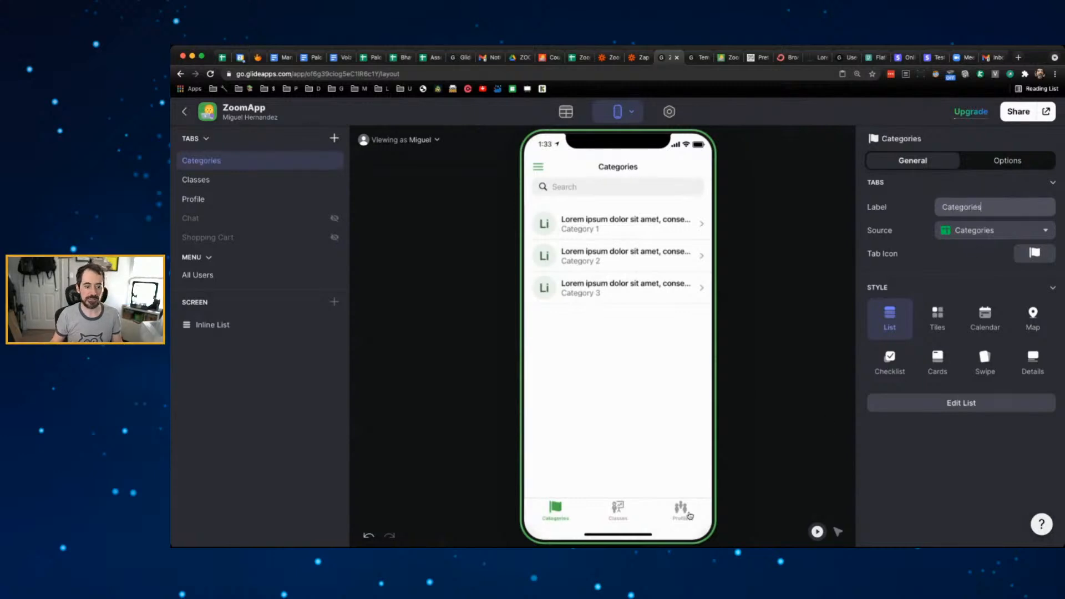
- Preview Category 1's detail screen, then bring up the Categories table's data
left_click(644, 227)
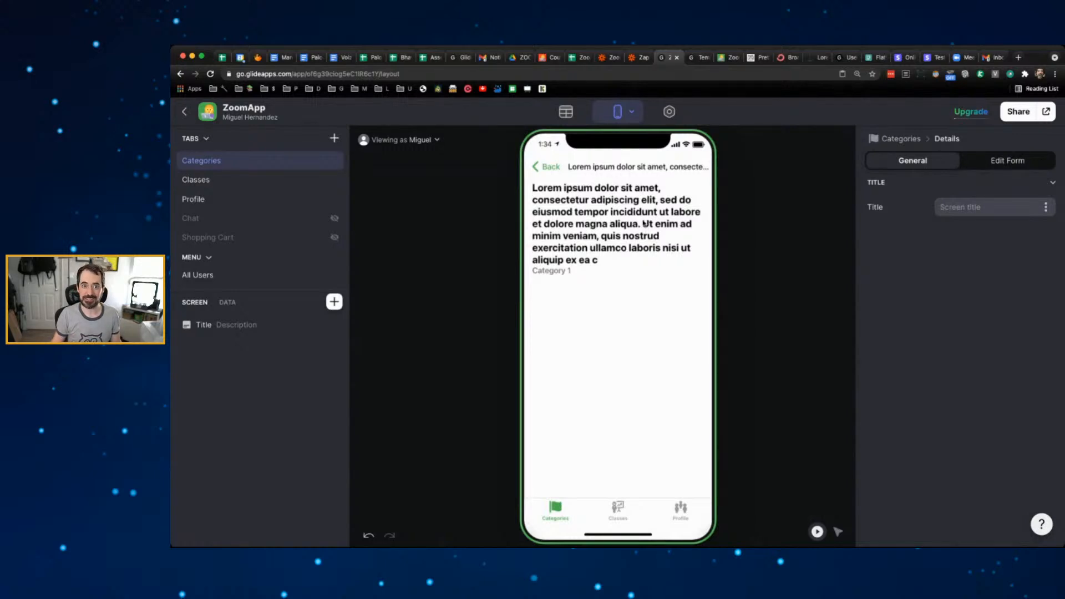
left_click(549, 166)
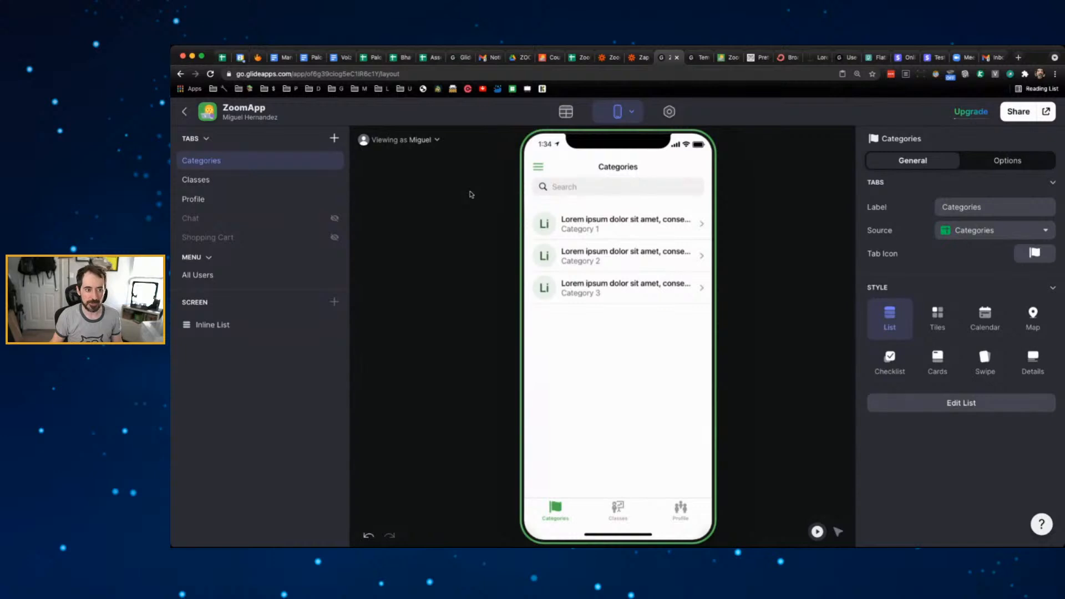
left_click(568, 113)
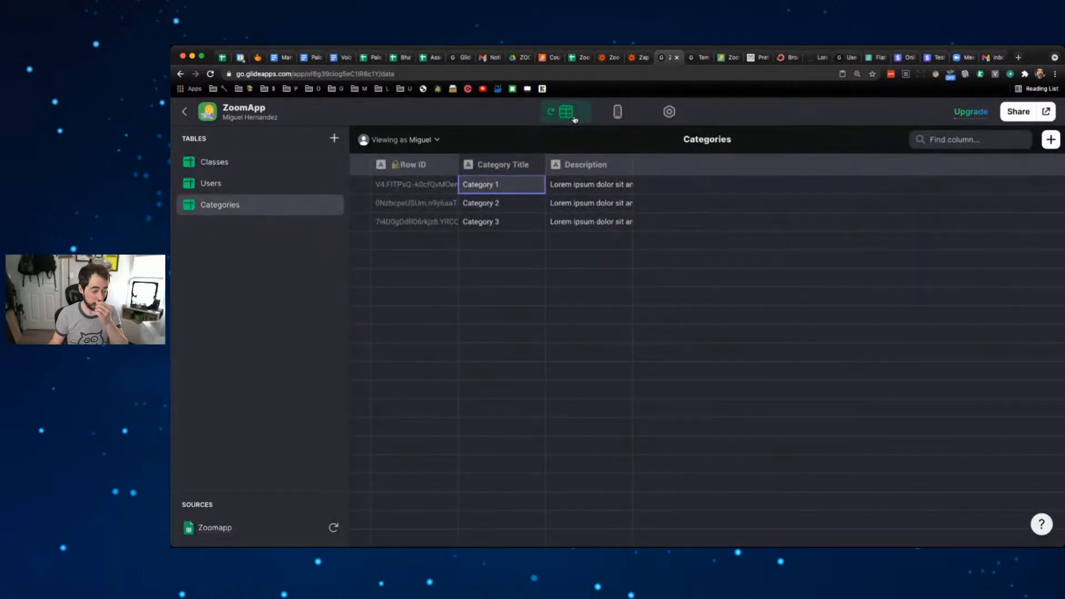
- Compare the Classes table's rows with the Categories table
left_click(254, 161)
left_click(259, 203)
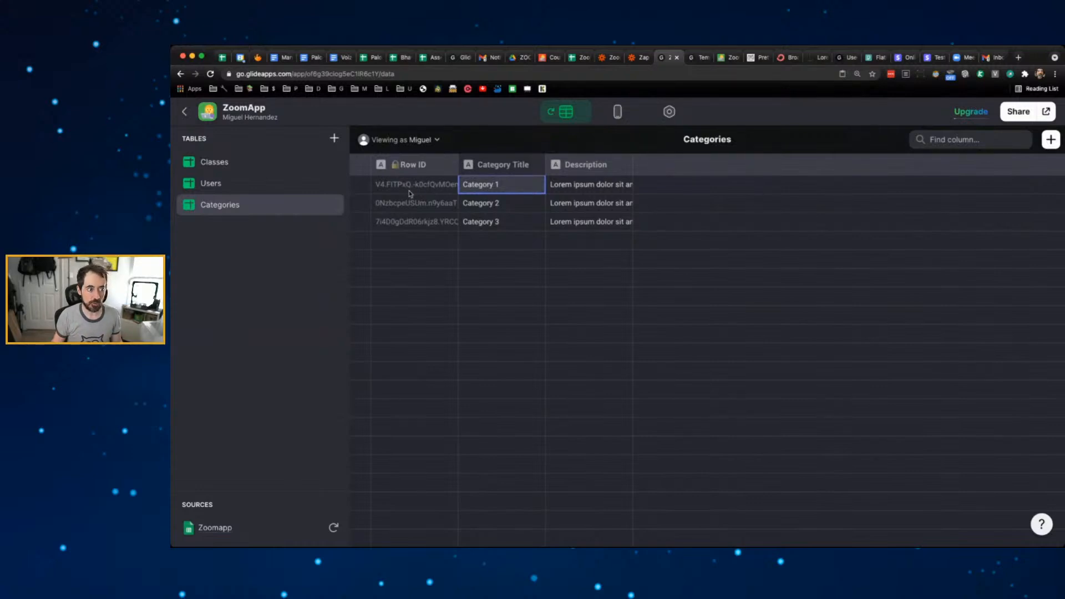
left_click(248, 169)
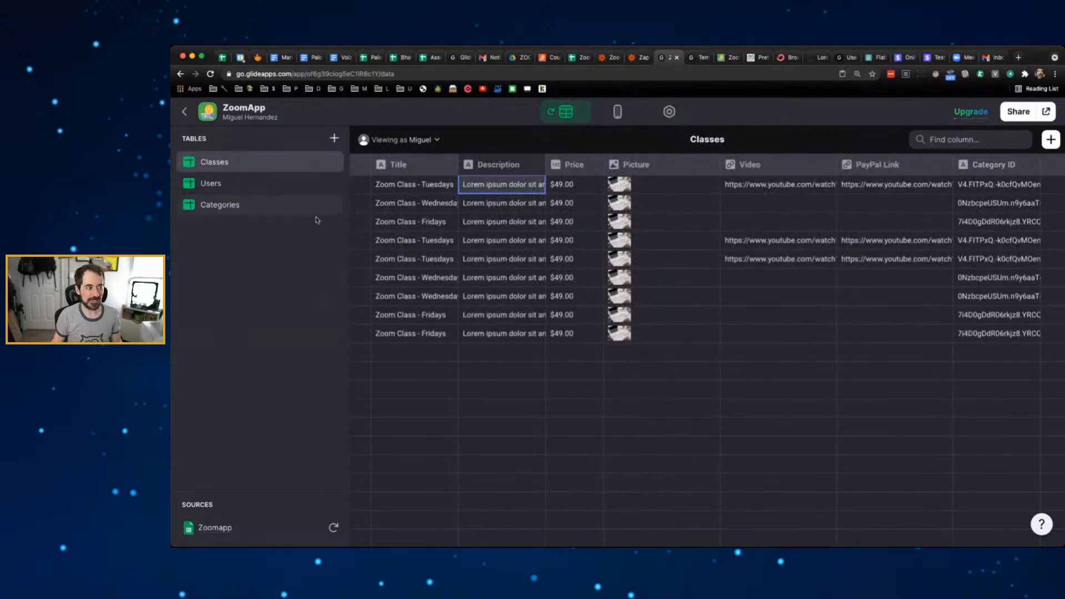
left_click(227, 210)
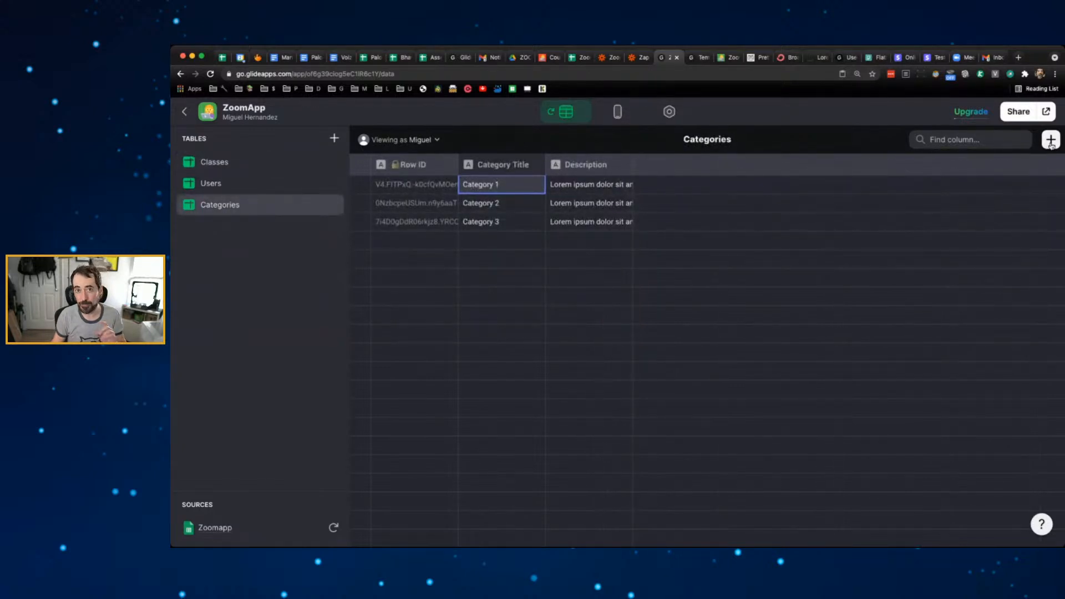
- Add a Relation column matching Categories' Row ID to Classes > Category ID, allowing multiple matches
left_click(1050, 141)
double_click(570, 188)
triple_click(570, 190)
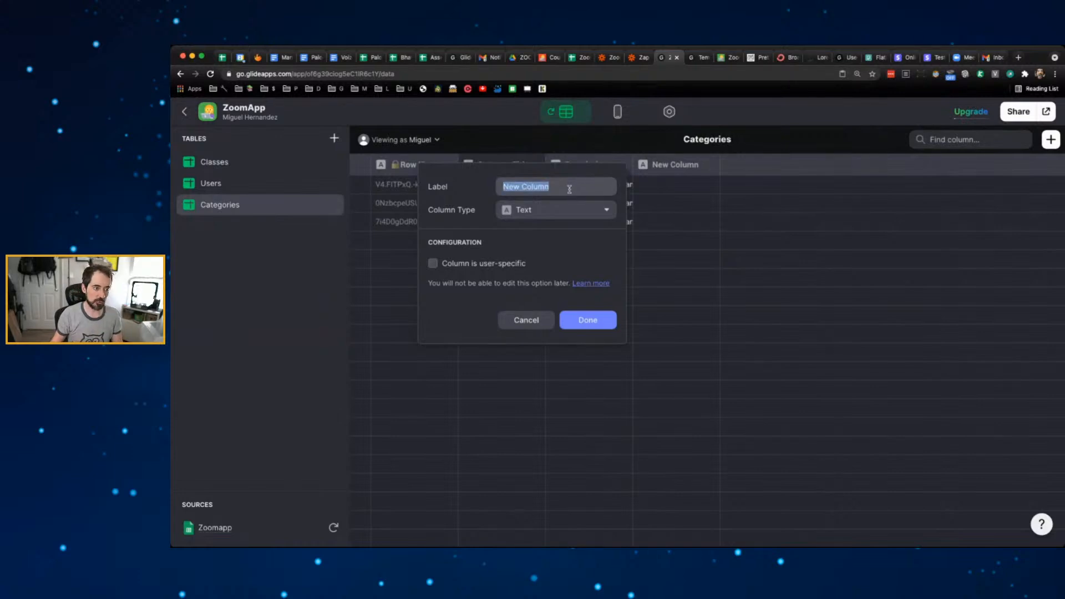
left_click(554, 213)
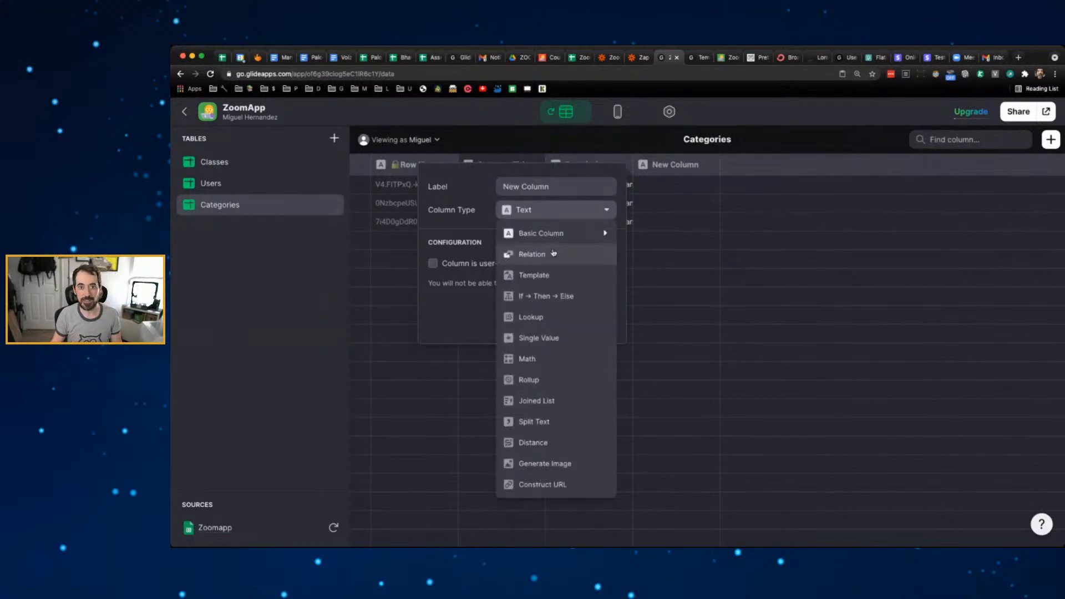
left_click(553, 253)
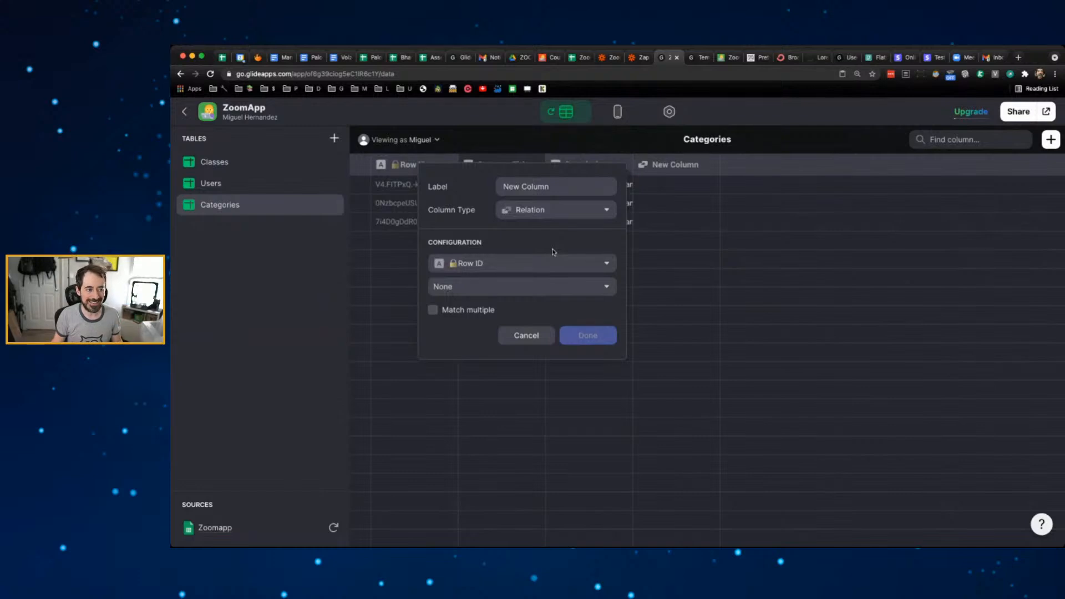
left_click(611, 289)
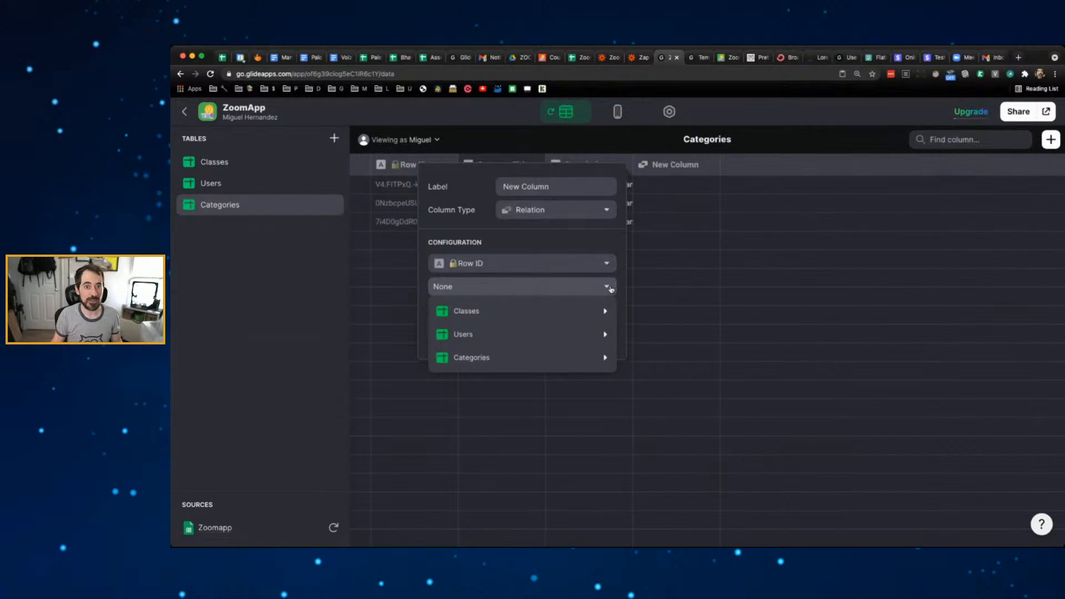
mouse_move(561, 311)
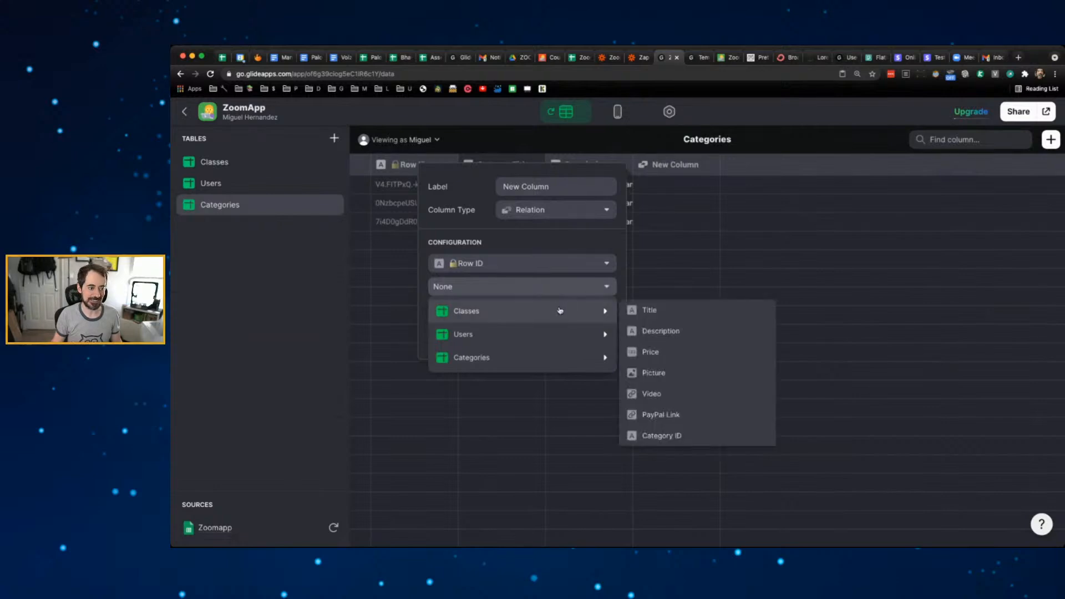
left_click(677, 434)
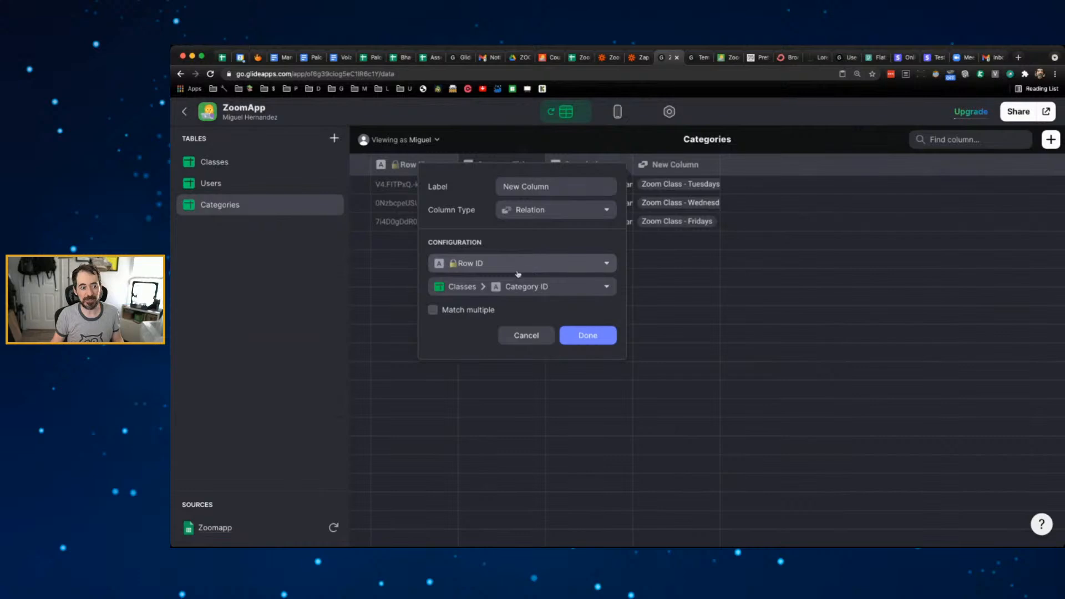
left_click(455, 312)
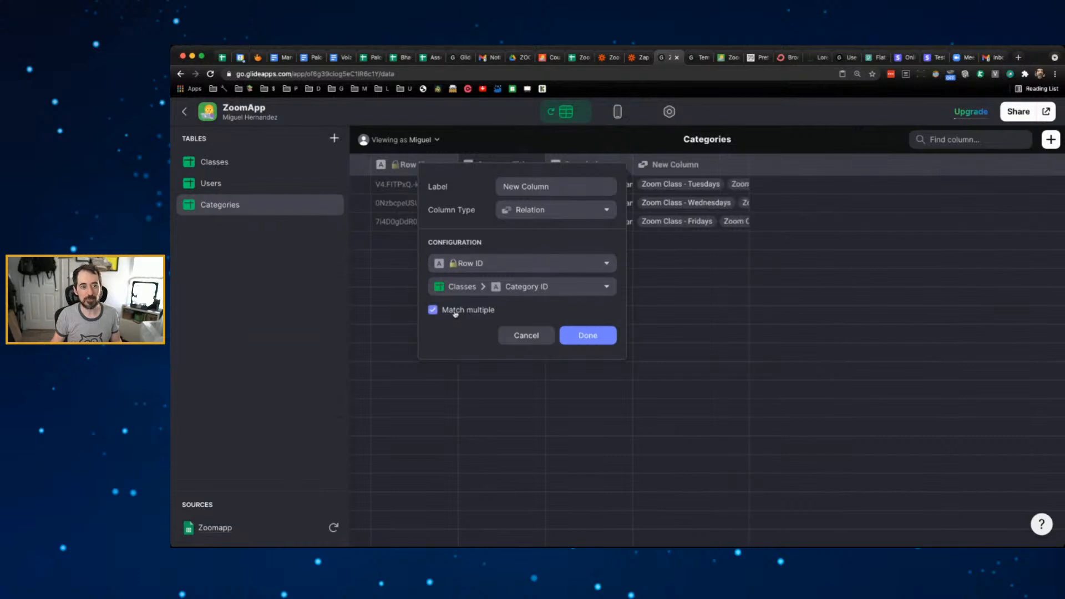
left_click(587, 335)
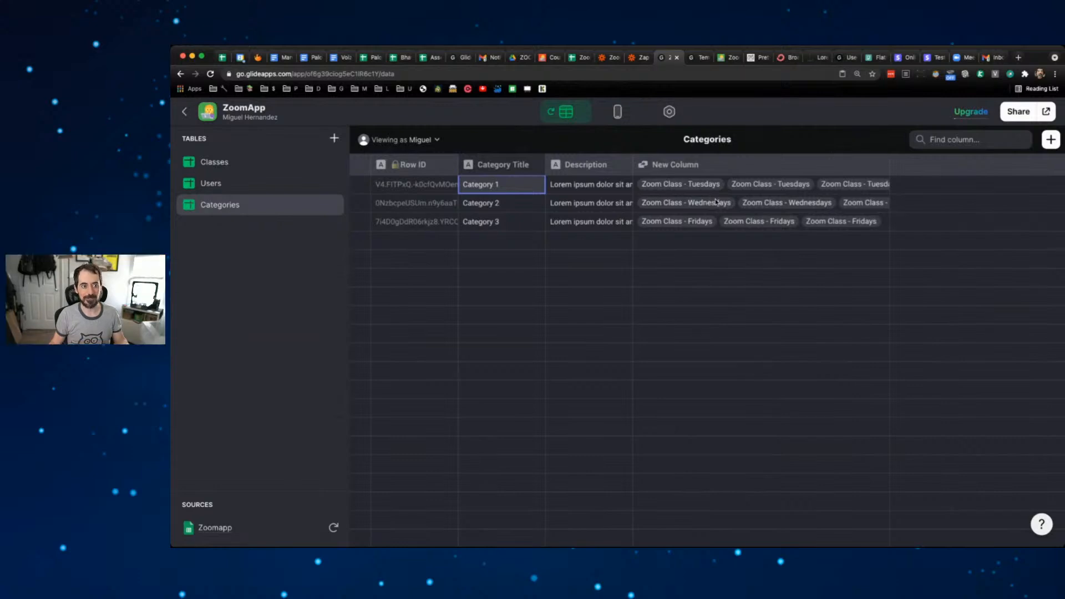
- Rename the new relation column to 'Classes REL'
left_click(880, 163)
left_click(689, 187)
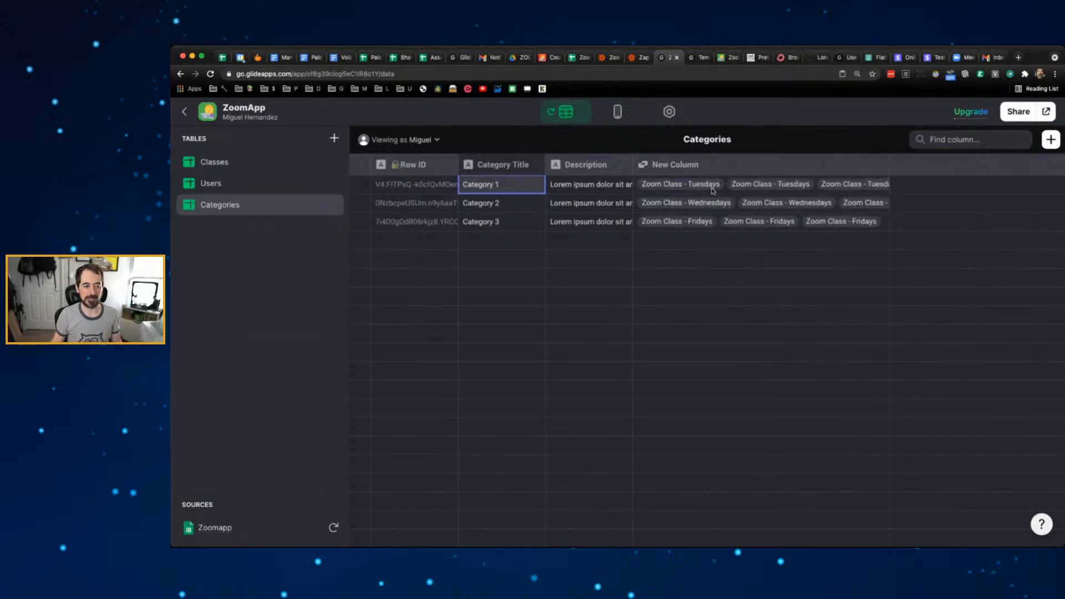
triple_click(580, 186)
type("C")
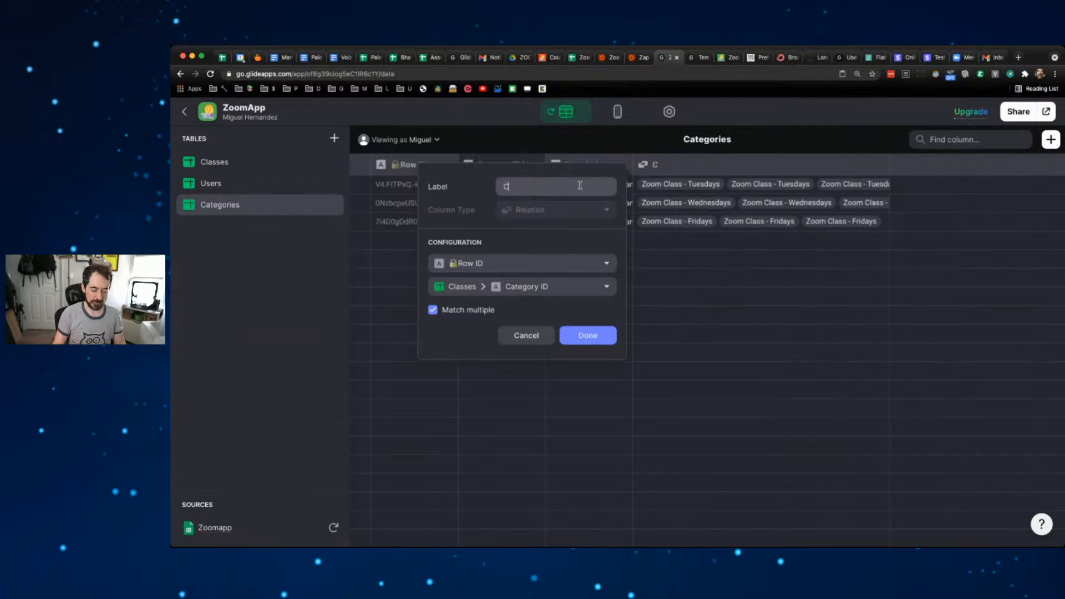
type("lasses REL")
left_click(588, 335)
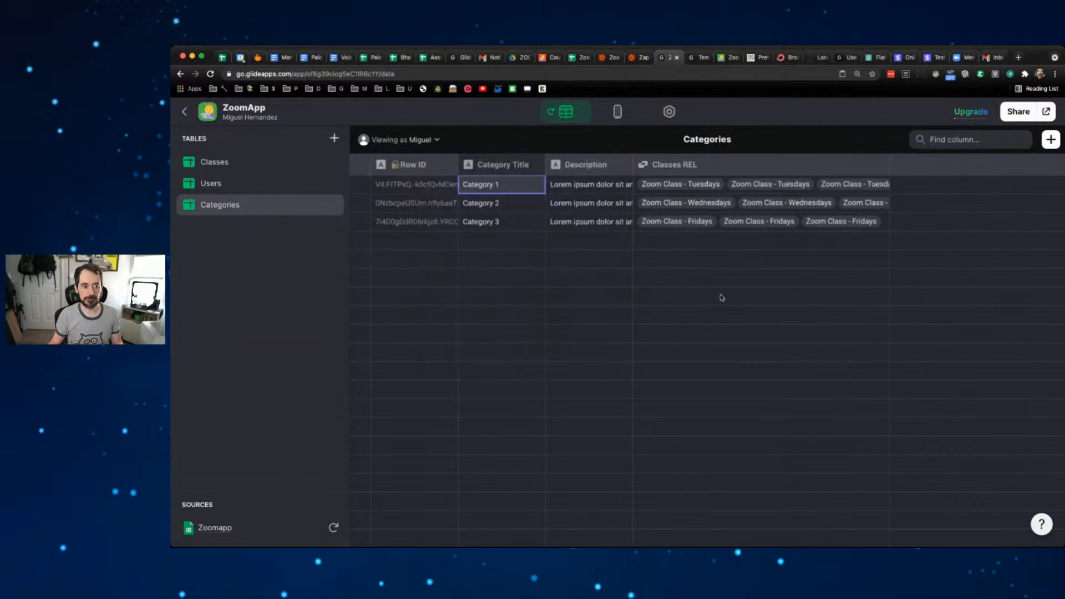
- Open Category 1's detail screen in the layout and delete its Title component
left_click(616, 122)
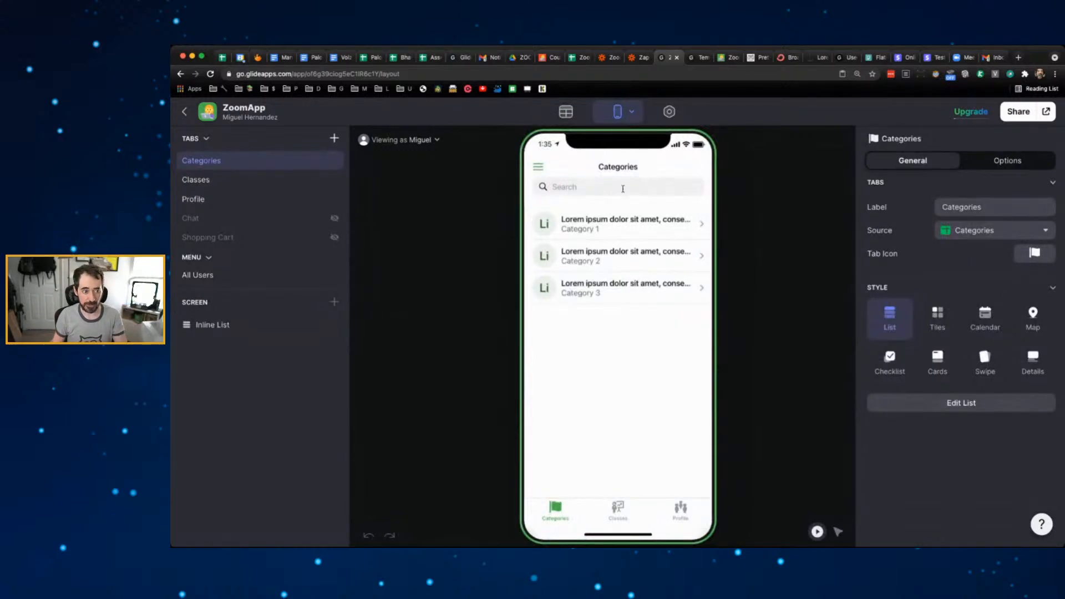
left_click(622, 224)
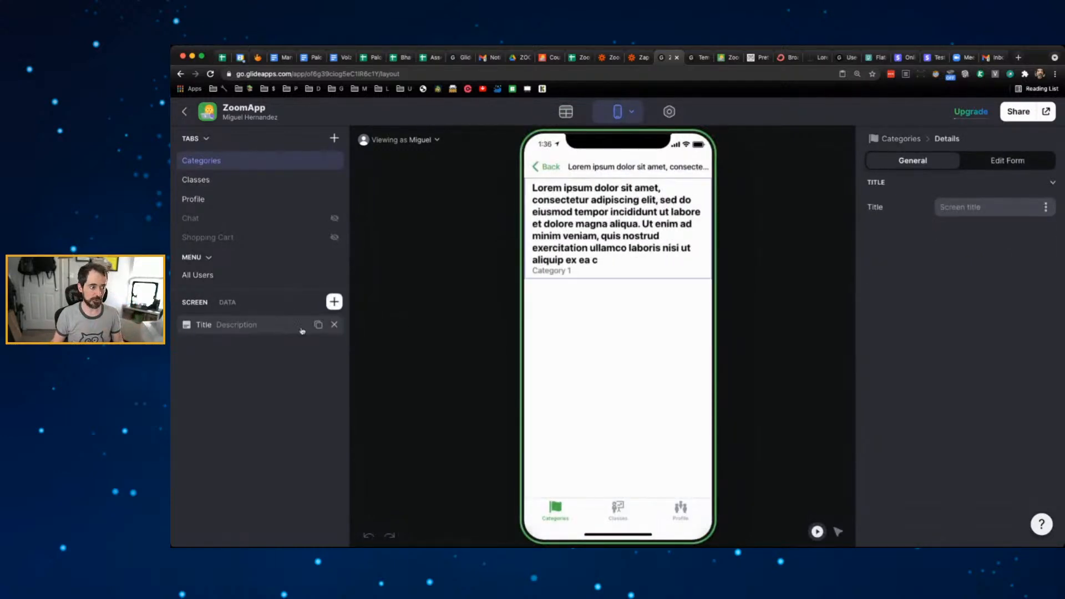
left_click(334, 325)
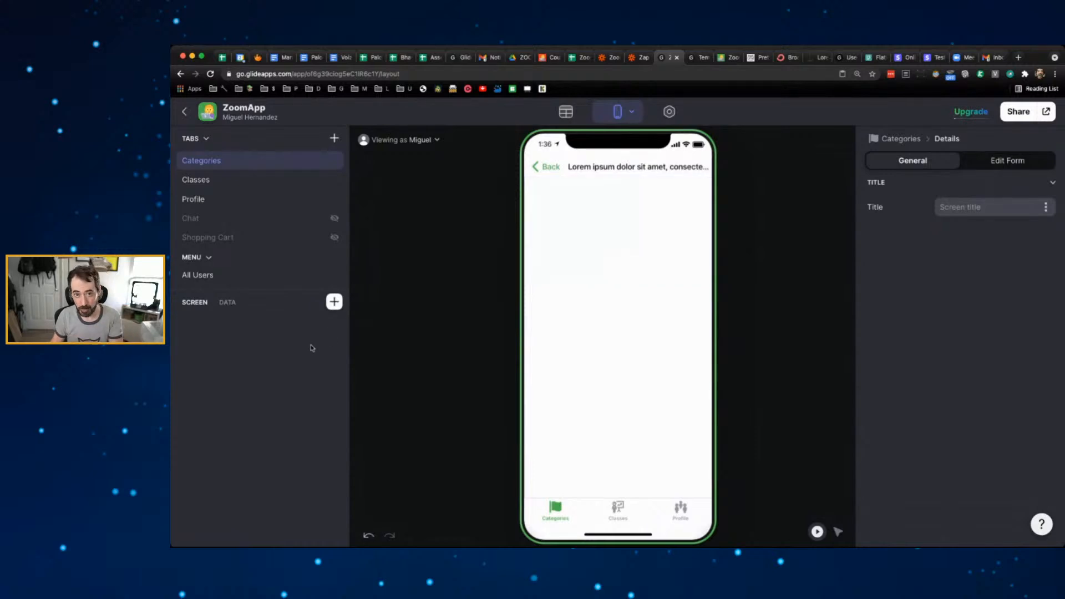
- Insert an Inline List component, found by searching 'inlin', into the detail screen
left_click(334, 302)
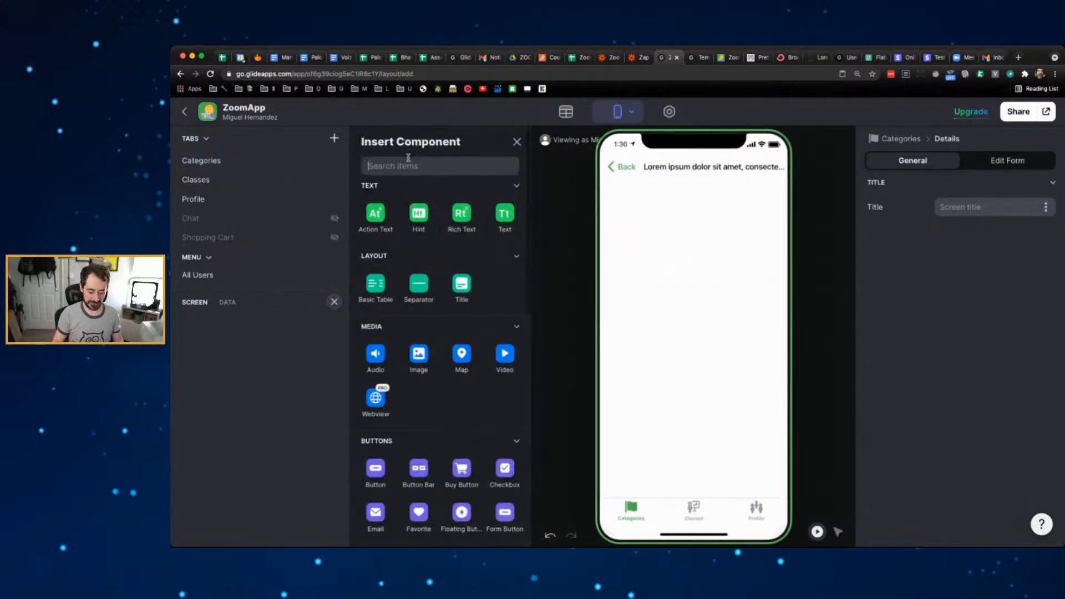
type("inlin")
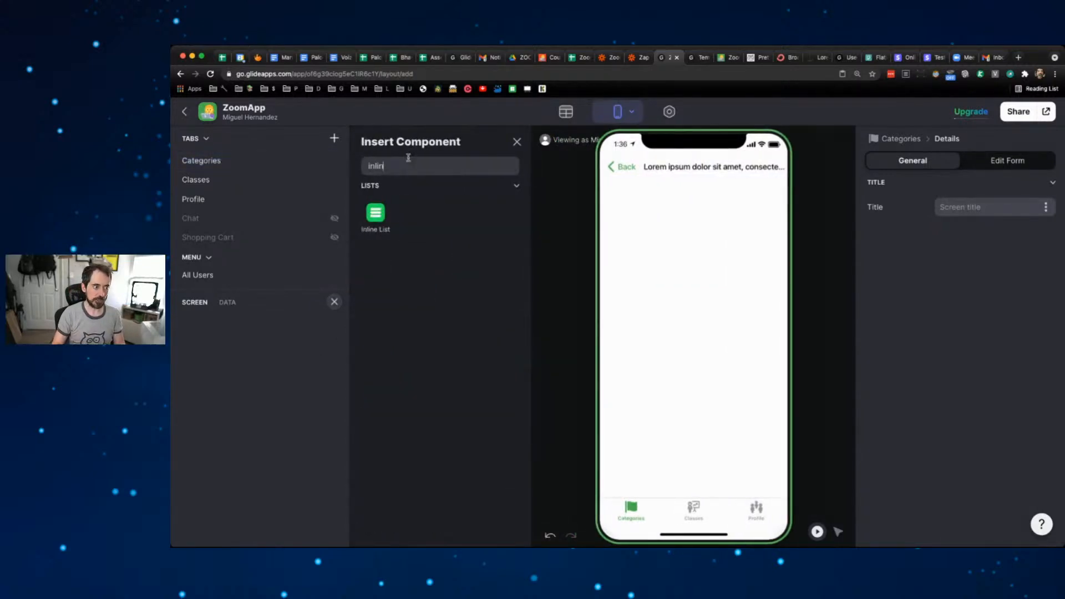
left_click(377, 216)
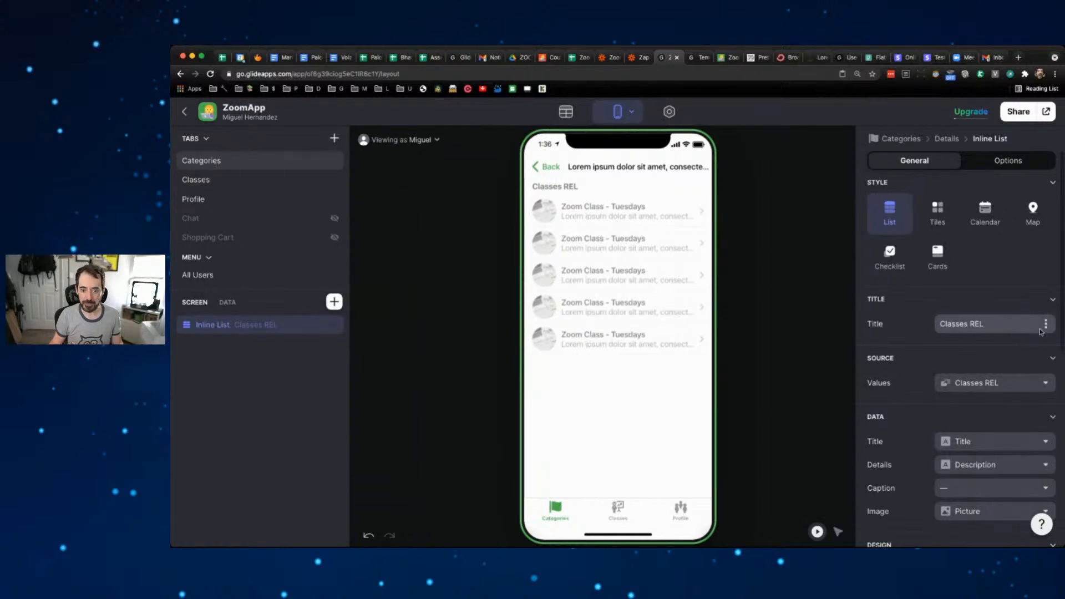
triple_click(1009, 321)
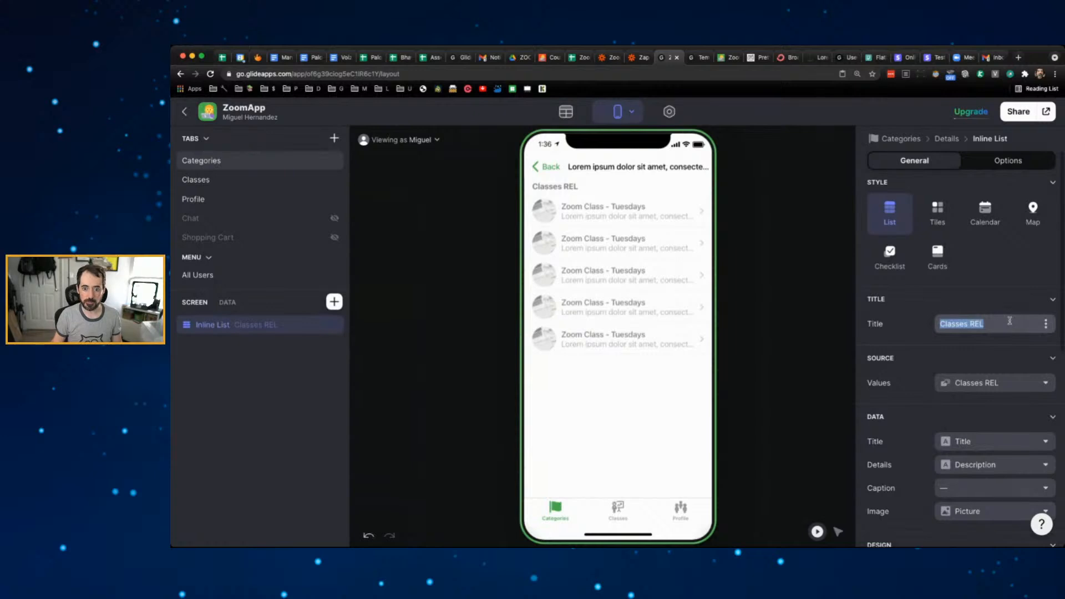
key("BackSpace")
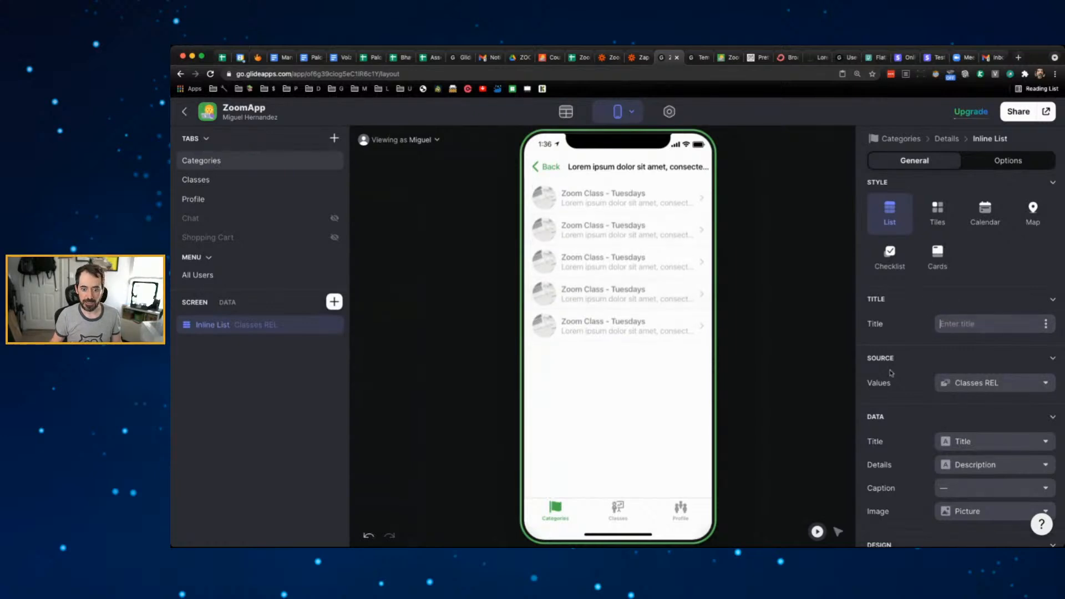
scroll(912, 378, "down", 1)
scroll(912, 378, "down", 3)
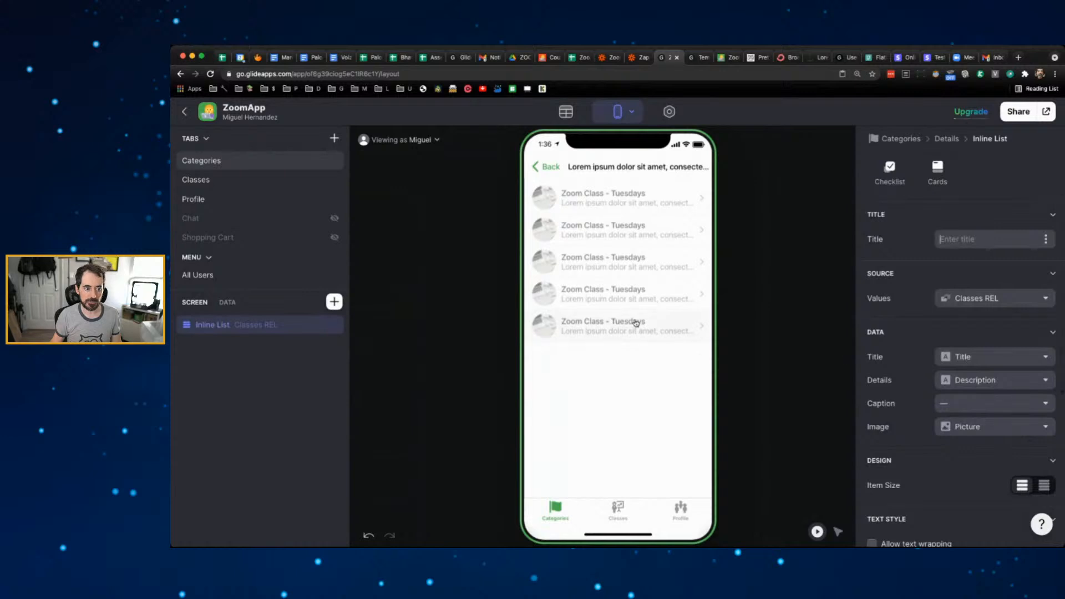
left_click(612, 289)
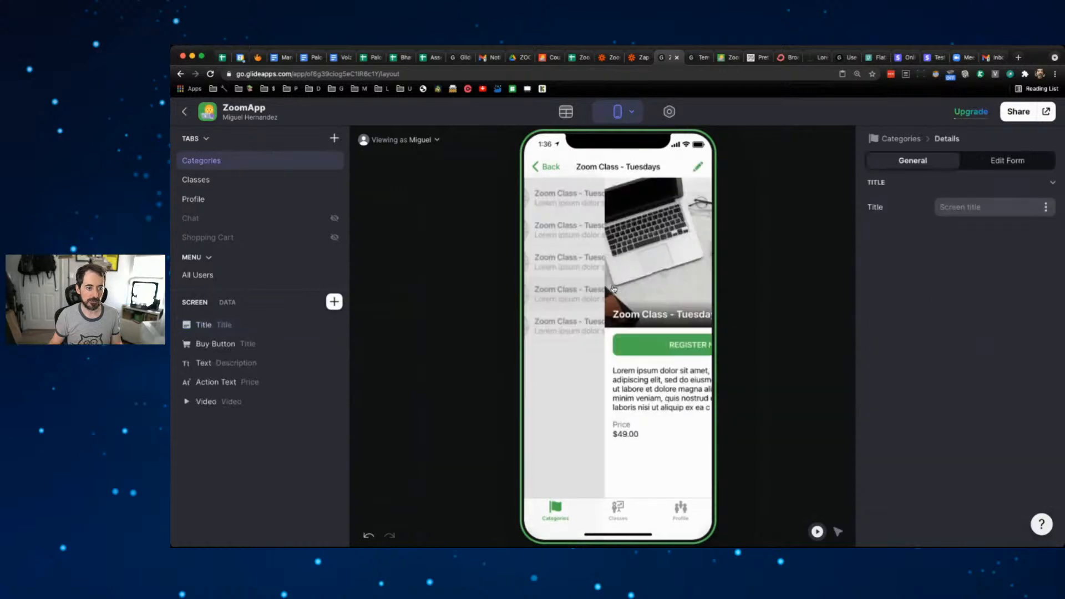
left_click(545, 167)
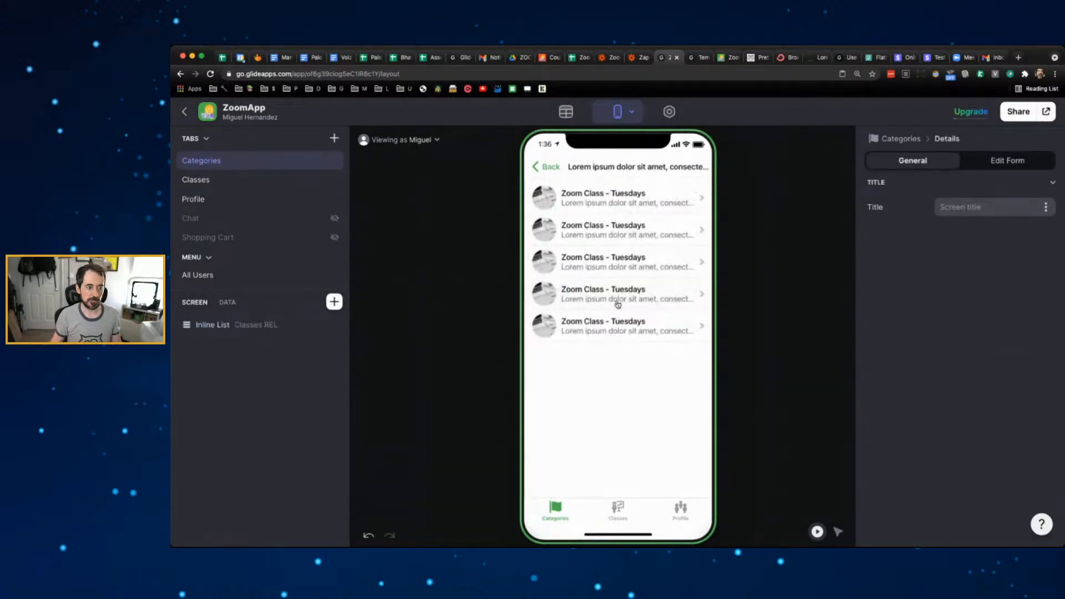
left_click(543, 166)
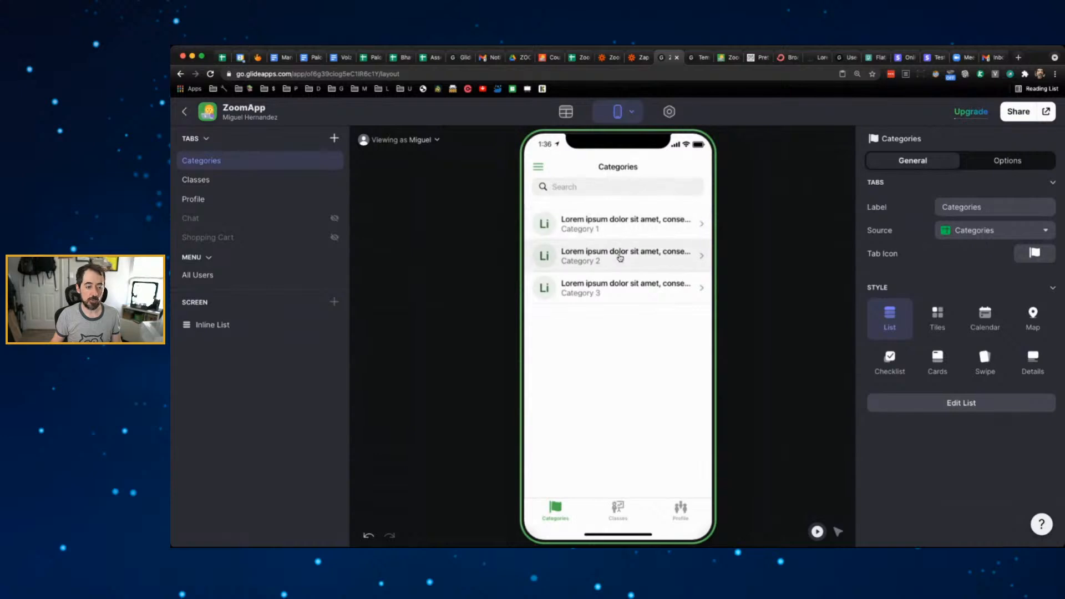
left_click(620, 258)
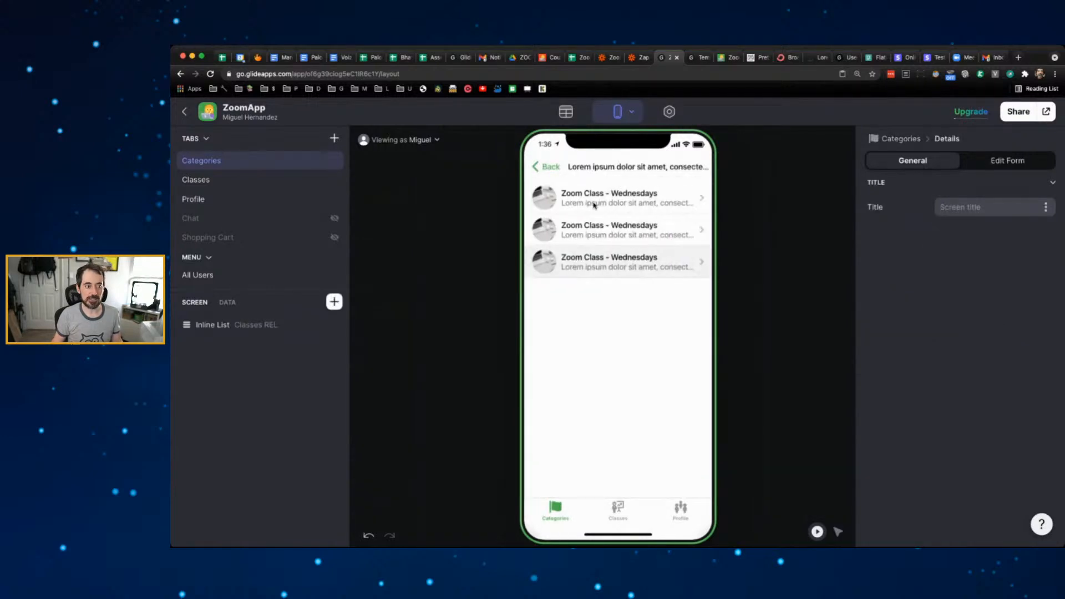
left_click(552, 168)
left_click(614, 290)
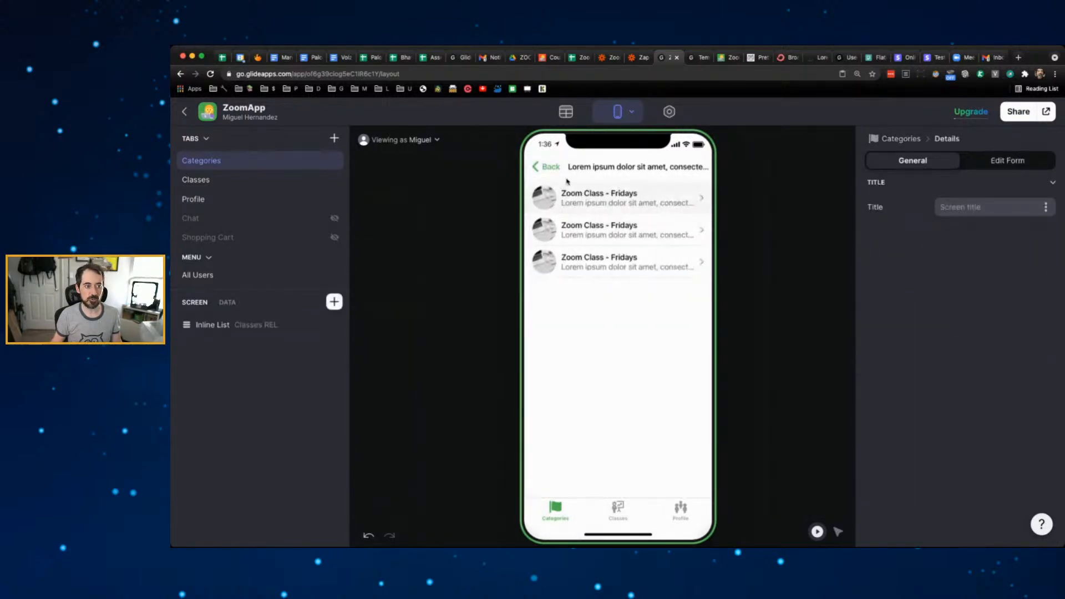
left_click(550, 166)
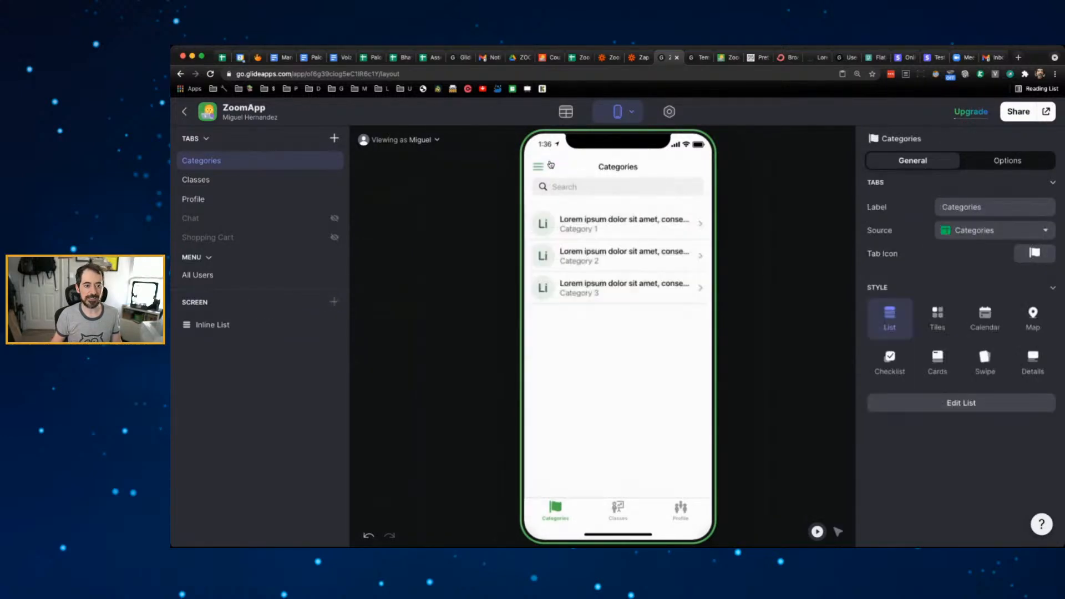
- Set the Categories tab style to Tiles, keeping Category Title as the tile image after trying Row ID
left_click(944, 308)
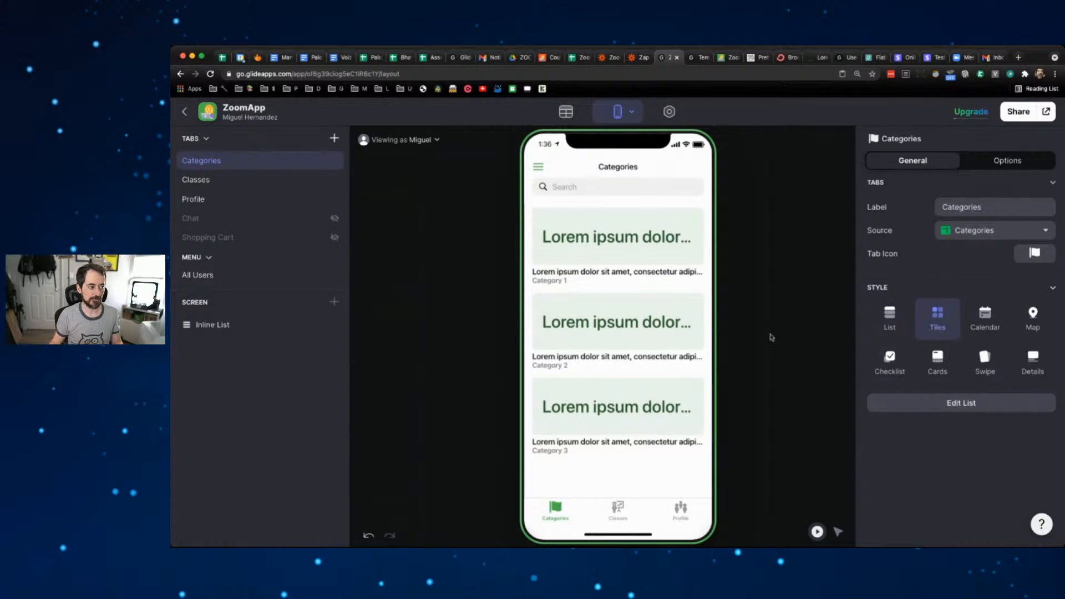
left_click(231, 328)
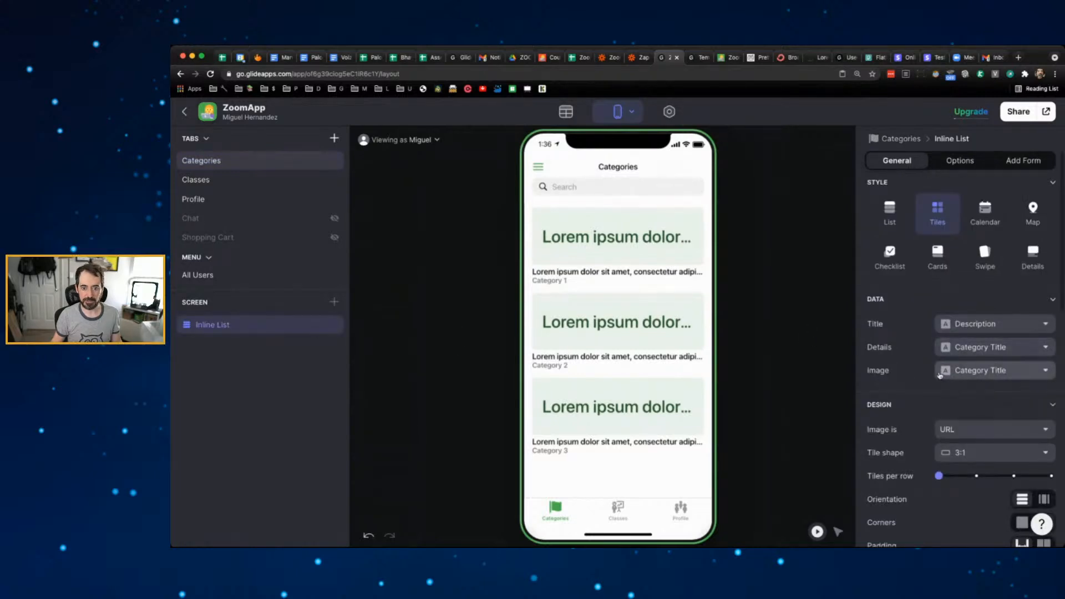
scroll(923, 347, "down", 1)
scroll(924, 347, "down", 3)
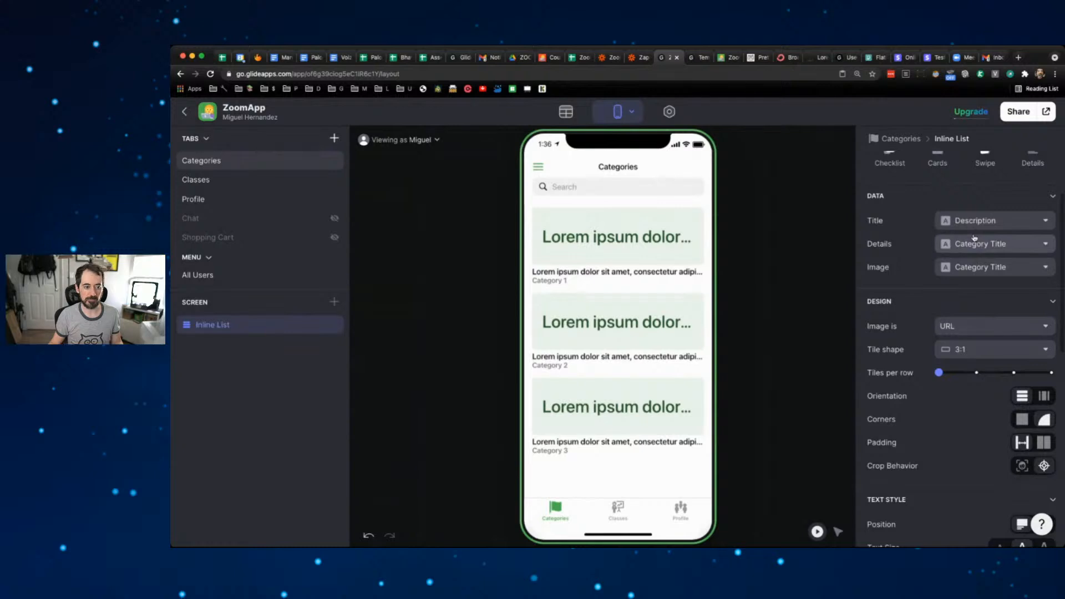
left_click(984, 270)
left_click(975, 285)
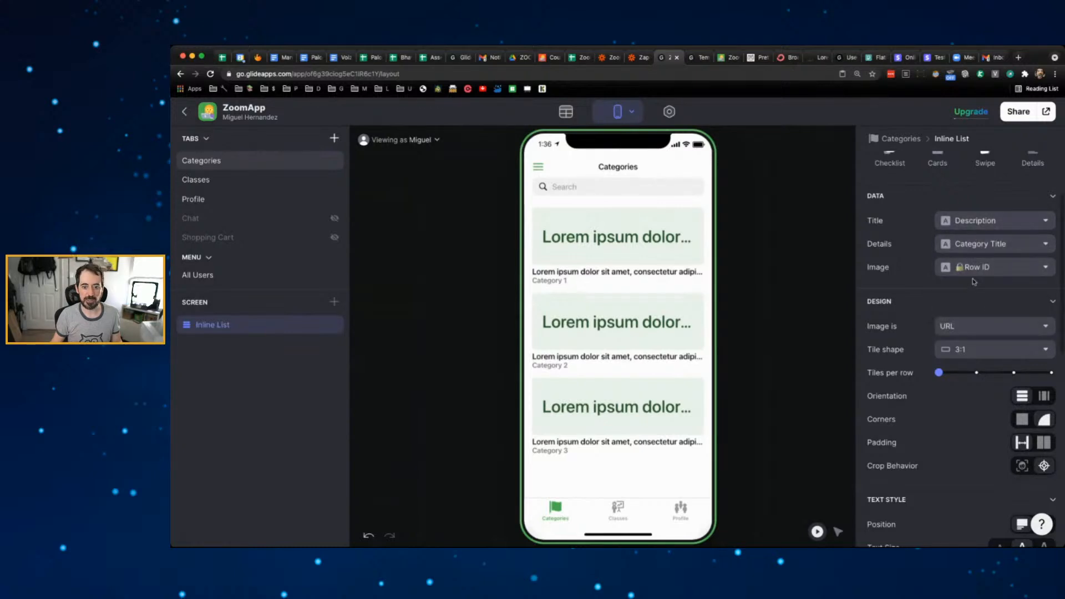
left_click(975, 272)
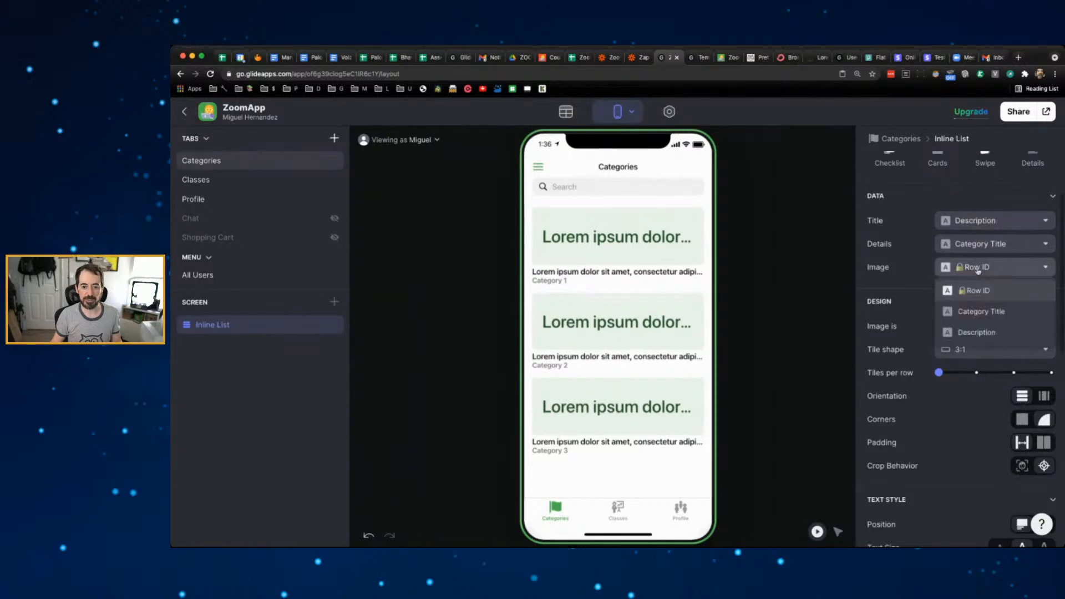
left_click(972, 313)
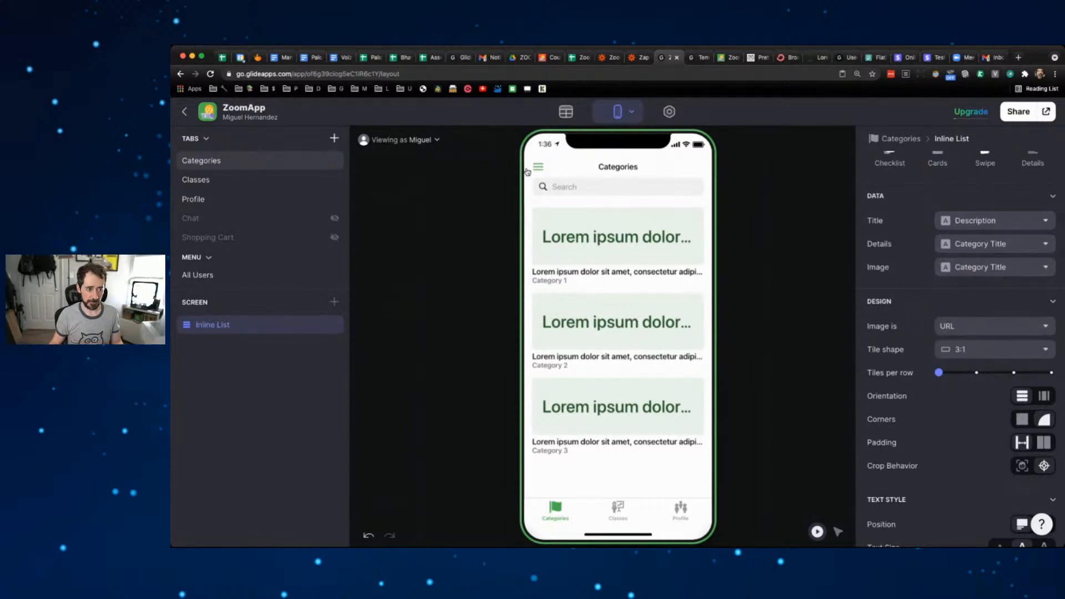
- Test the Category 2 tile in the preview, then go to the Zoomapp spreadsheet
left_click(615, 318)
left_click(552, 168)
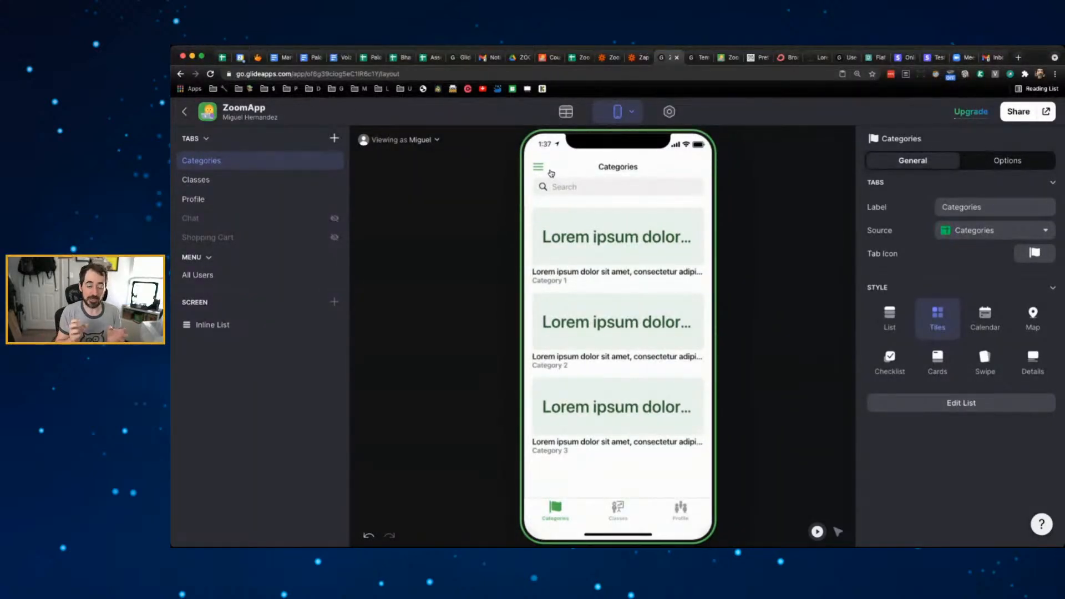
left_click(577, 57)
- Review the Categories sheet's Row IDs and the Classes sheet's Category ID column, then return to Glide
left_click(289, 532)
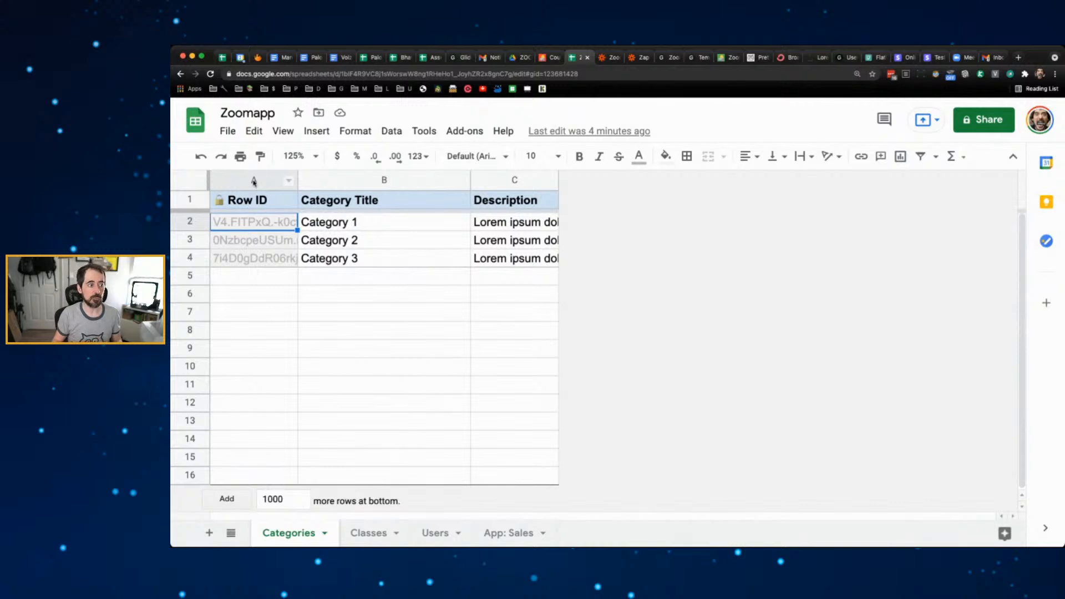
left_click(377, 533)
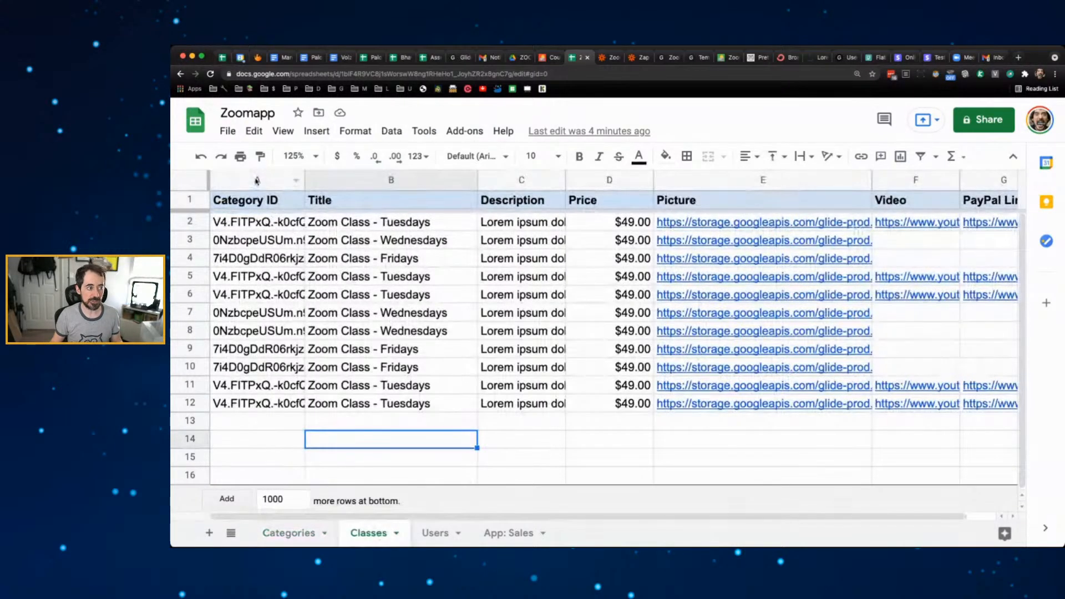
left_click(256, 181)
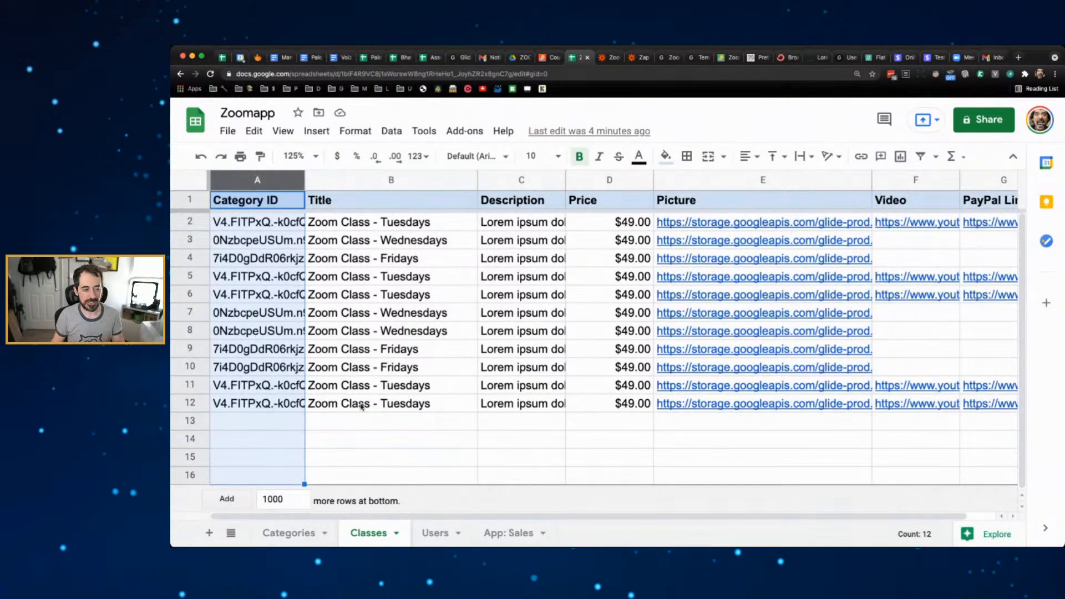
left_click(668, 58)
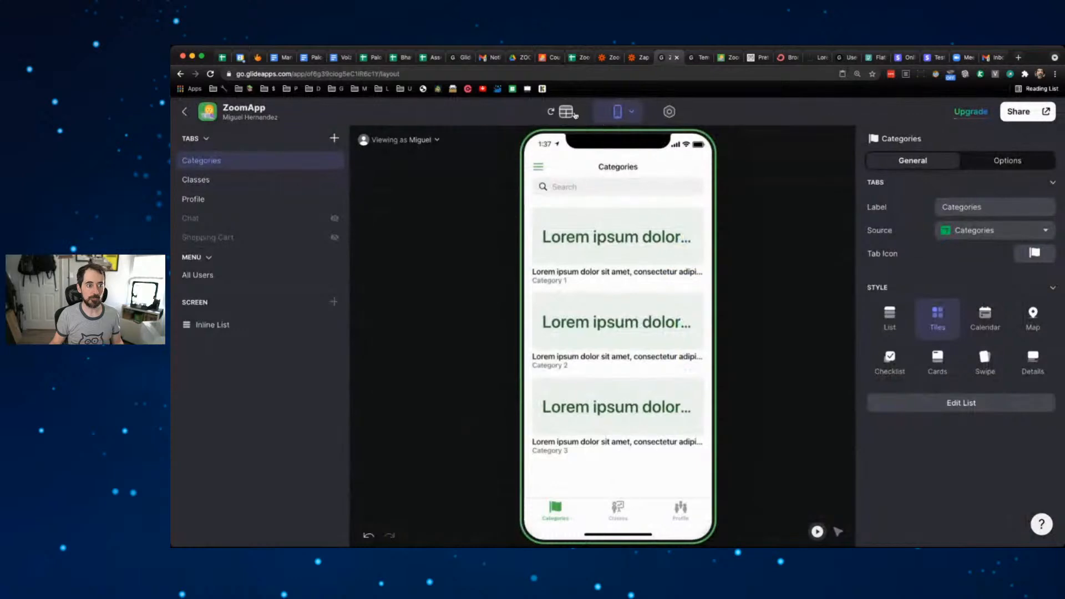
left_click(573, 113)
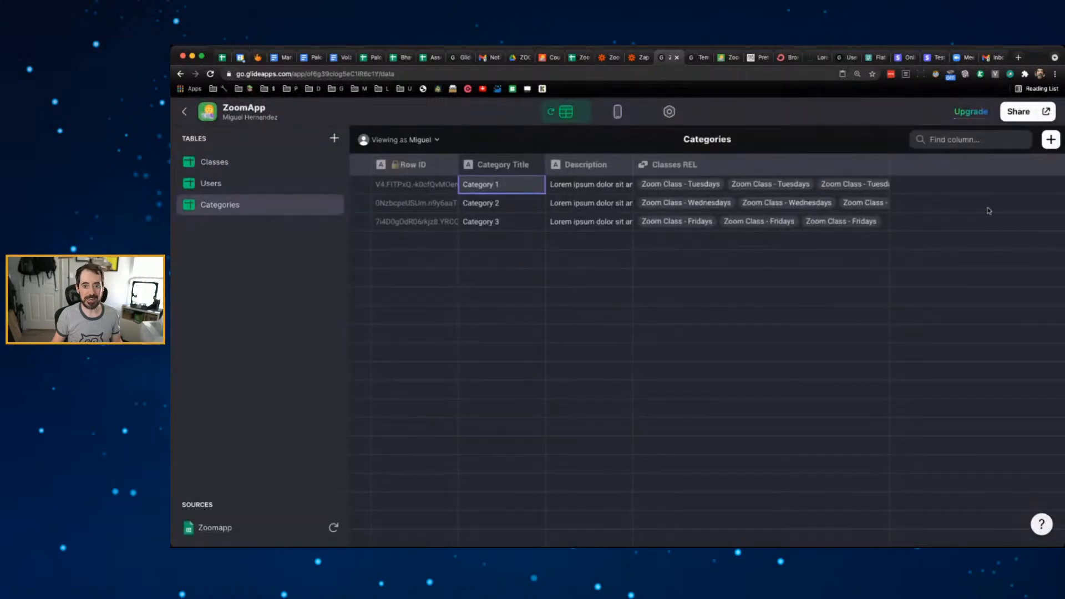
left_click(1051, 140)
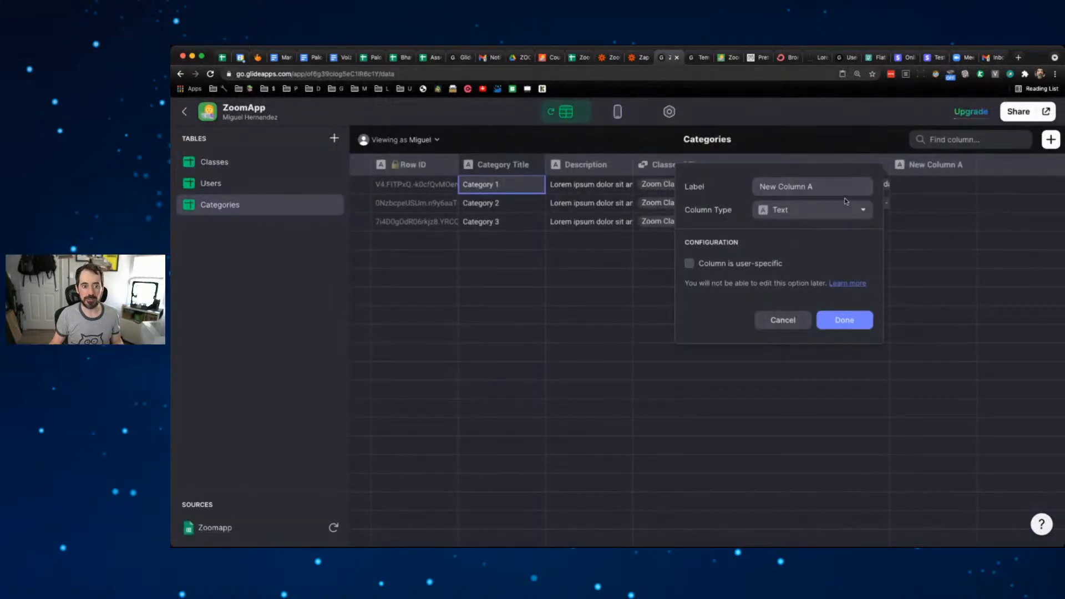
left_click(834, 212)
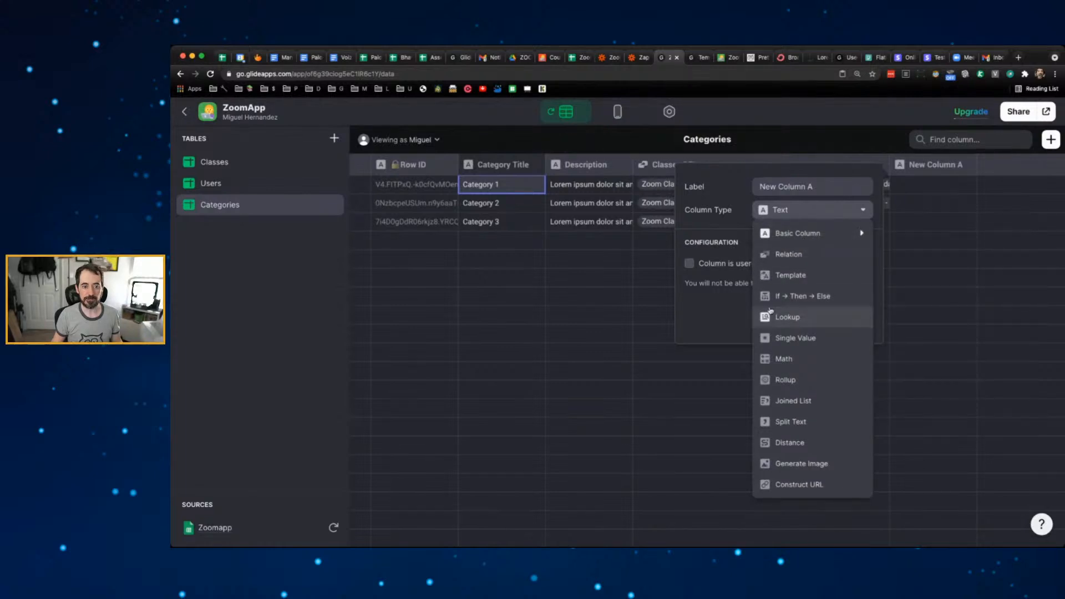
left_click(876, 135)
left_click(880, 164)
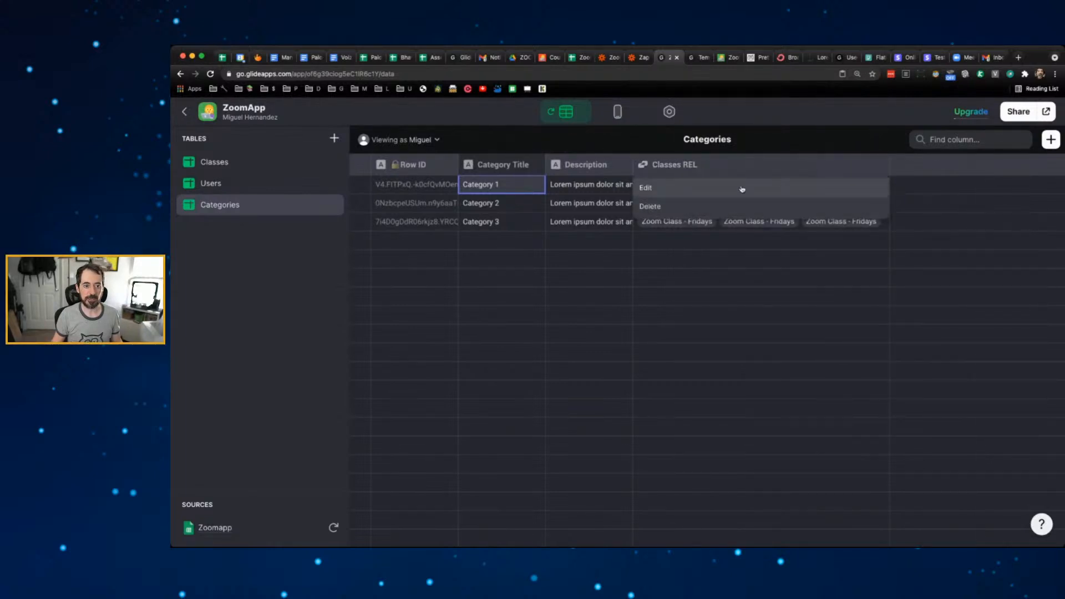
left_click(704, 190)
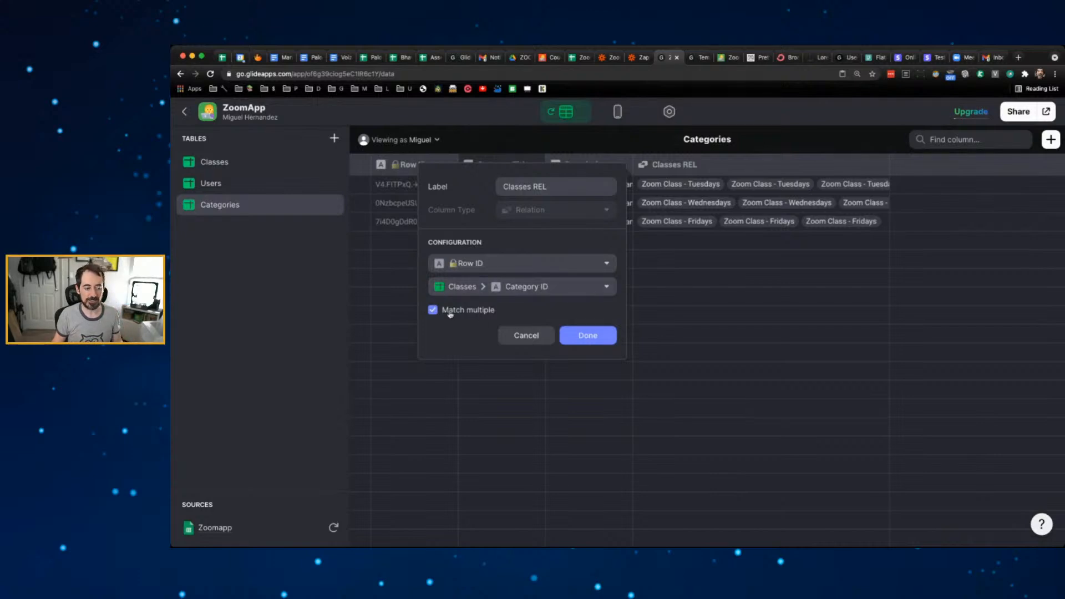
left_click(525, 335)
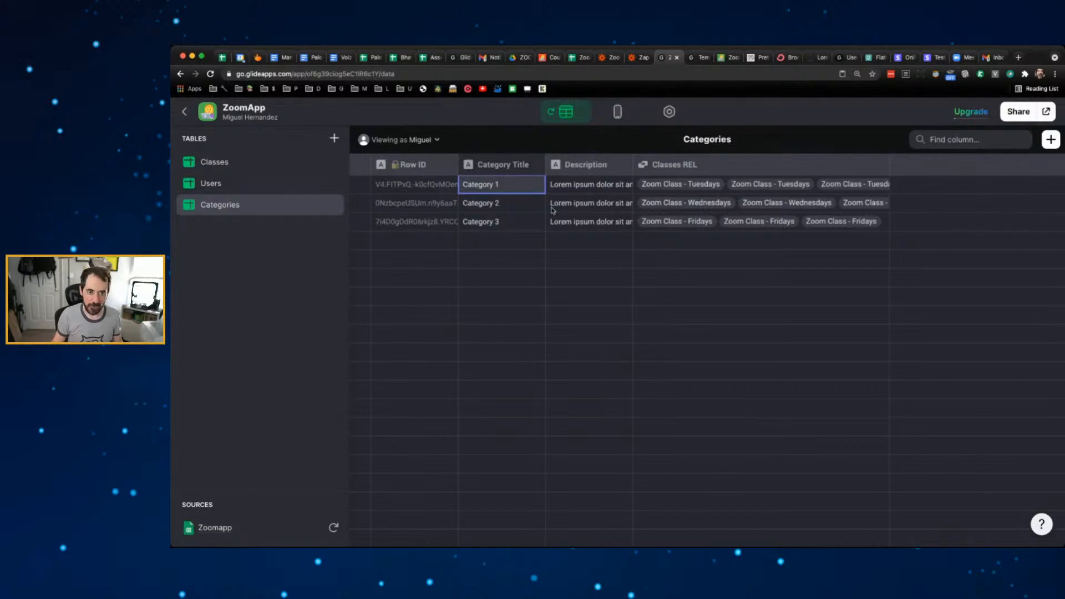
left_click(614, 114)
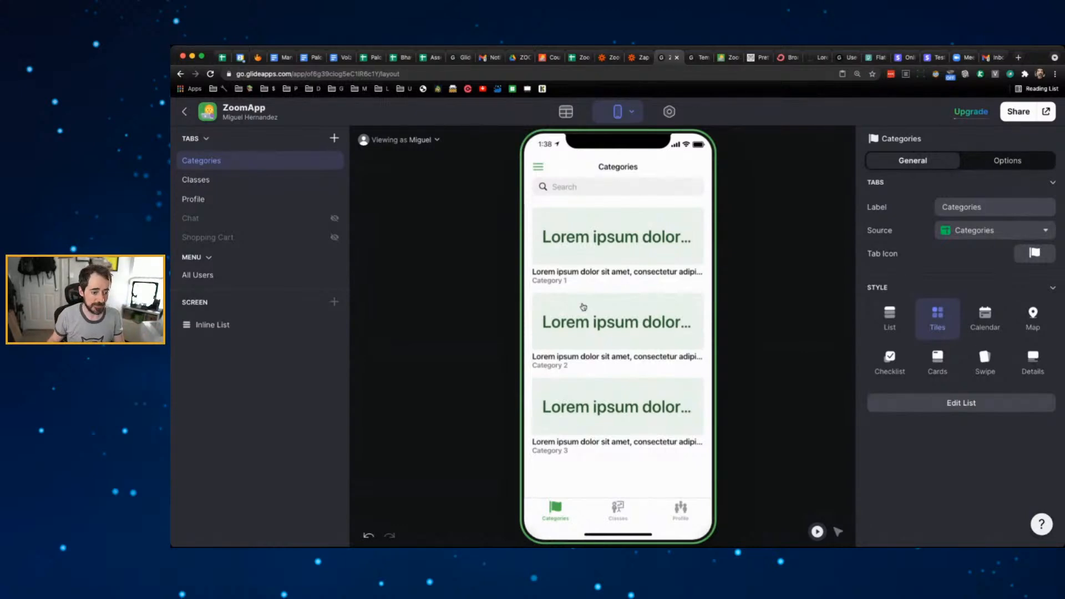
- View the Classes tab in the preview, then move to the published ZoomApp page and the email notification
left_click(619, 506)
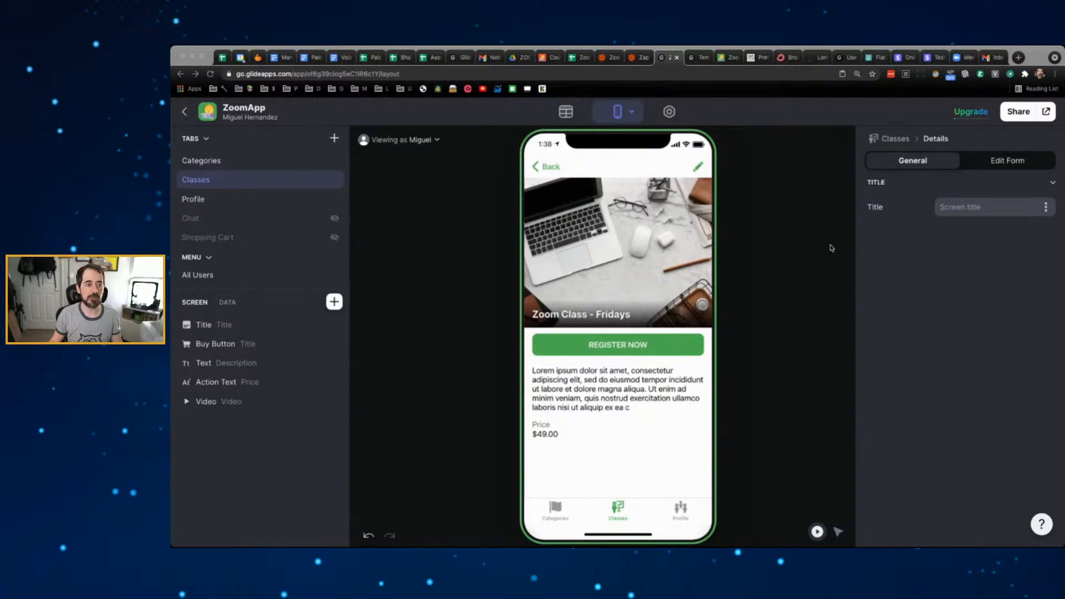
left_click(722, 57)
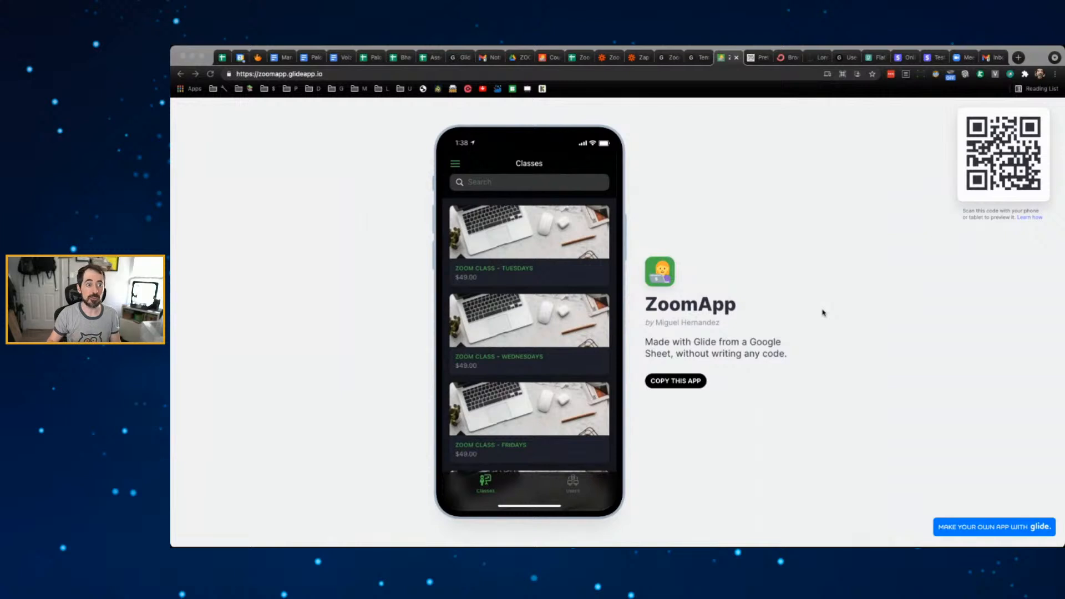
left_click(491, 60)
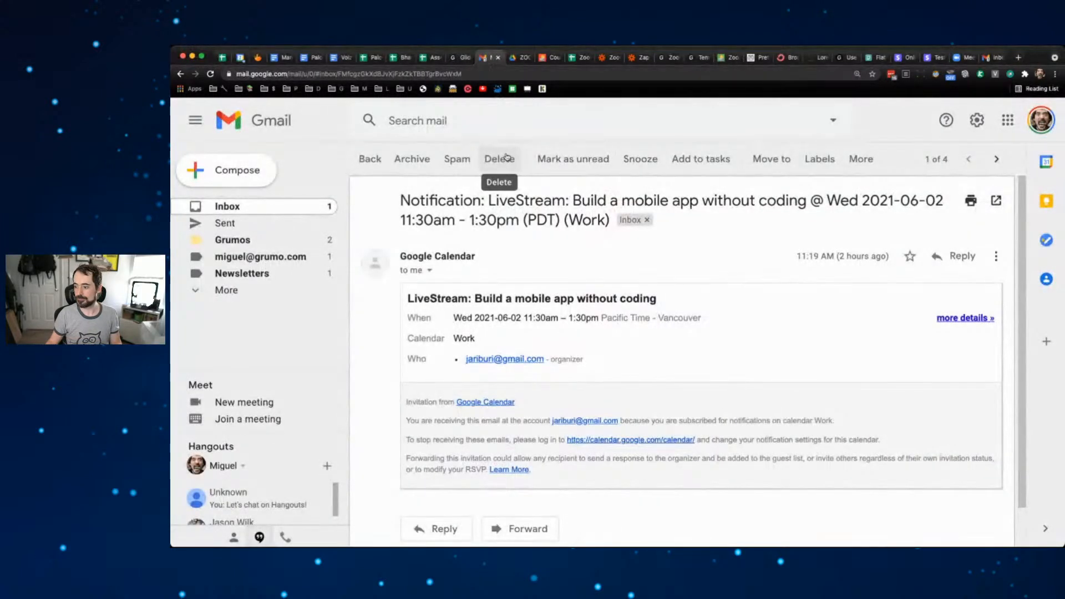
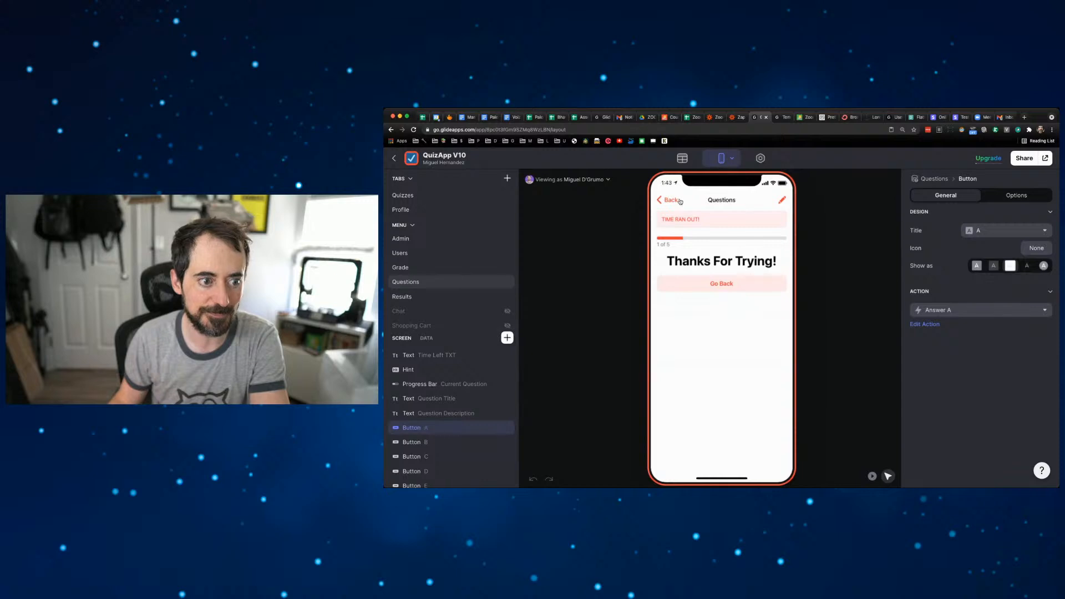
- Clear the Quiz your brain quiz's Time Limit (Minutes) value, leaving Attempts Limit at 10, and save
left_click(783, 201)
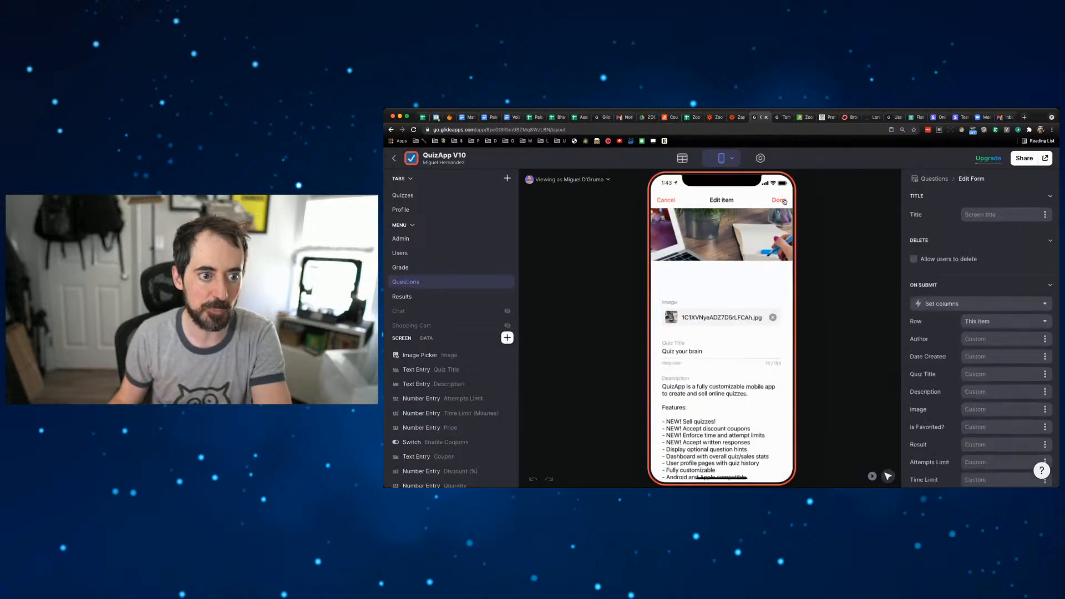
scroll(670, 417, "down", 5)
left_click(669, 418)
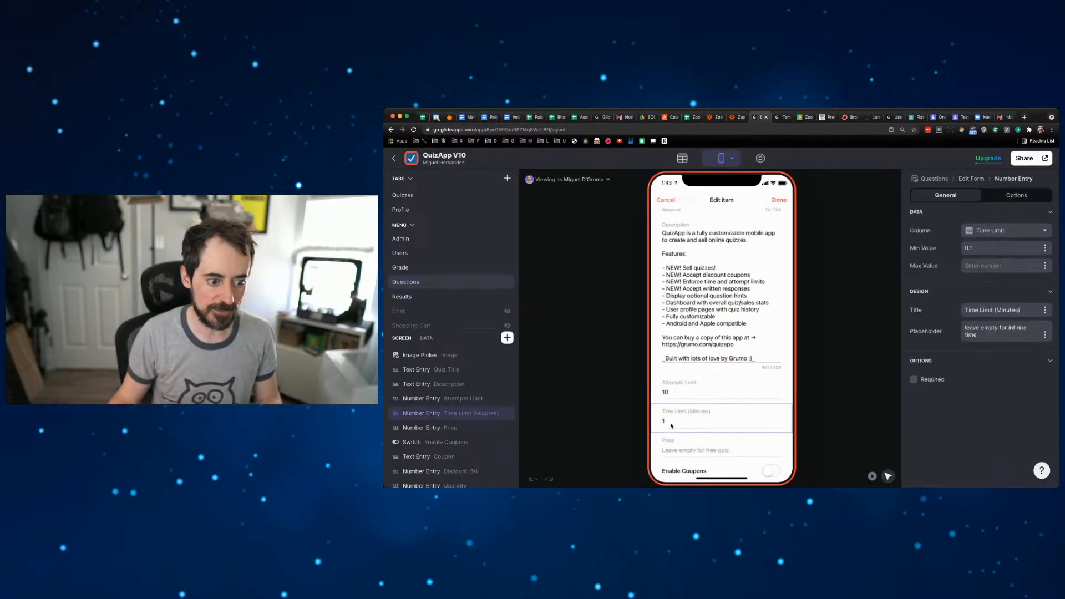
left_click(872, 476)
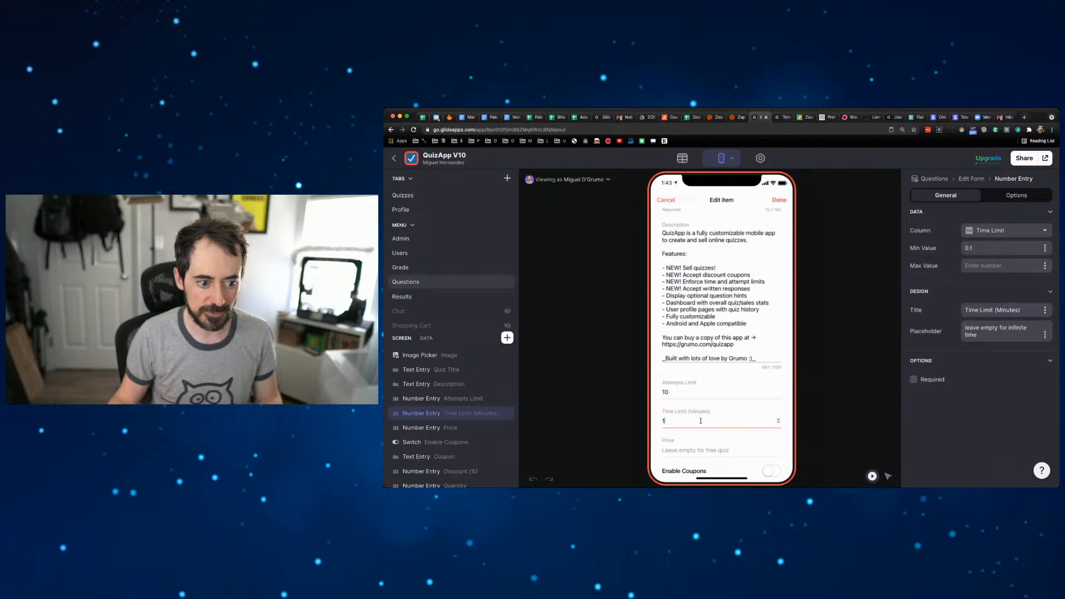
left_click(699, 421)
key("BackSpace")
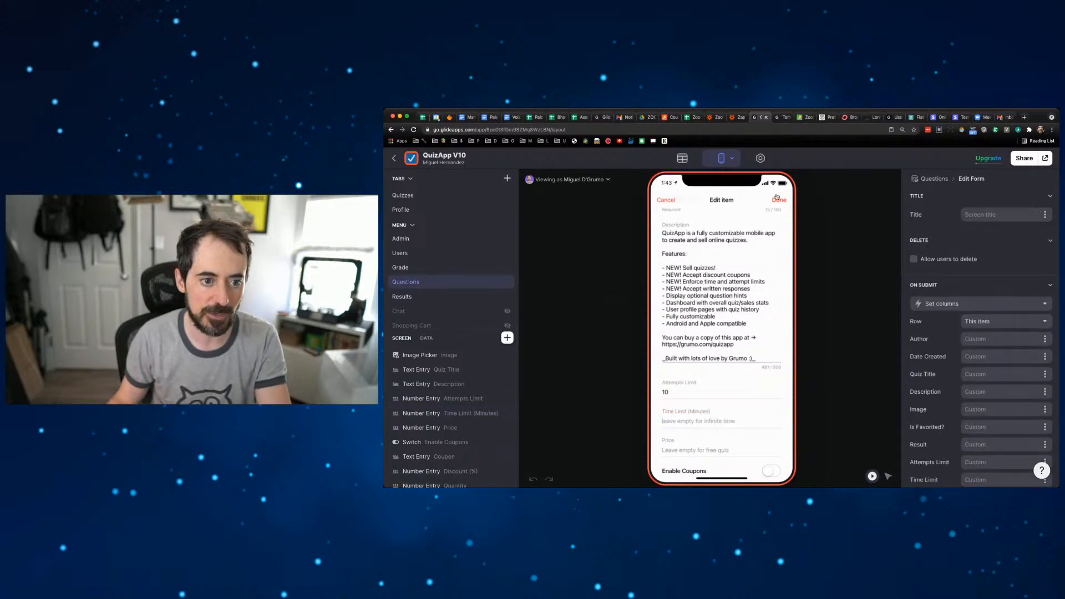
left_click(780, 201)
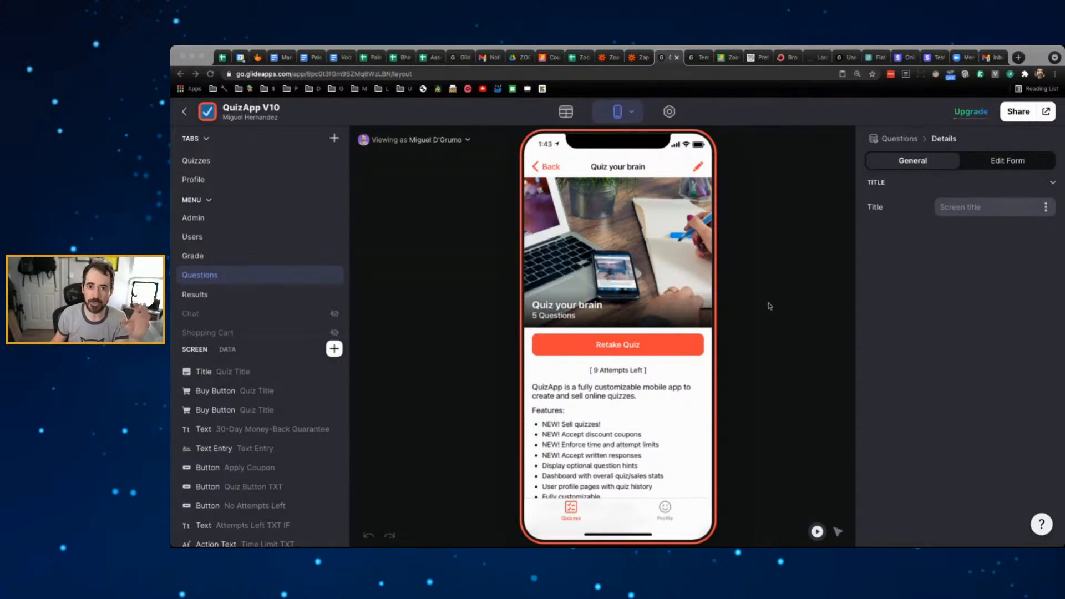
- Retake the quiz and open the Answer A workflow behind the 42 answer button
left_click(662, 345)
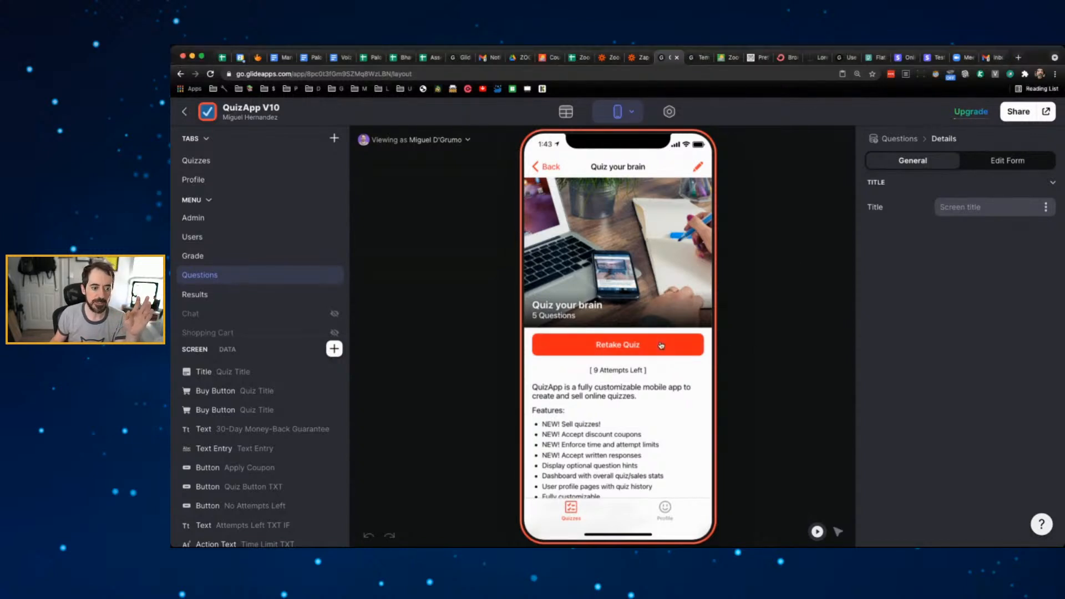
left_click(661, 345)
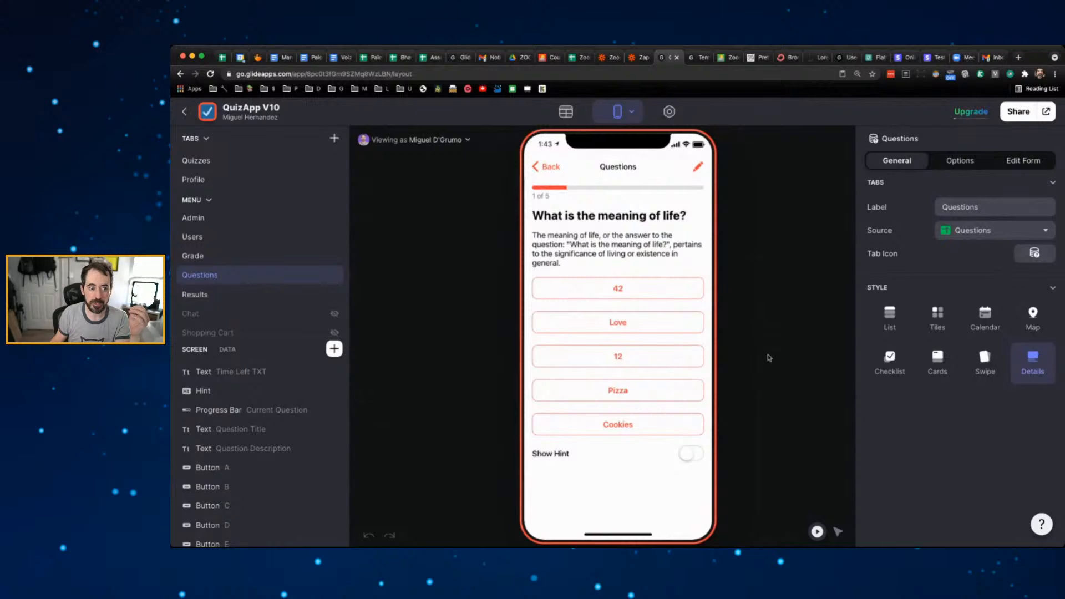
left_click(837, 532)
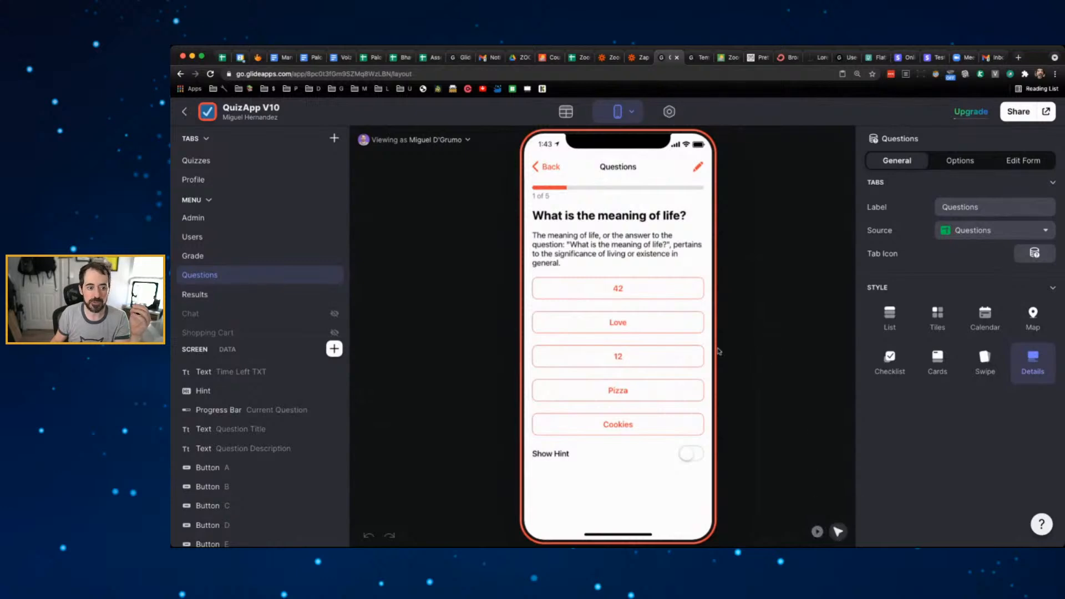
left_click(622, 286)
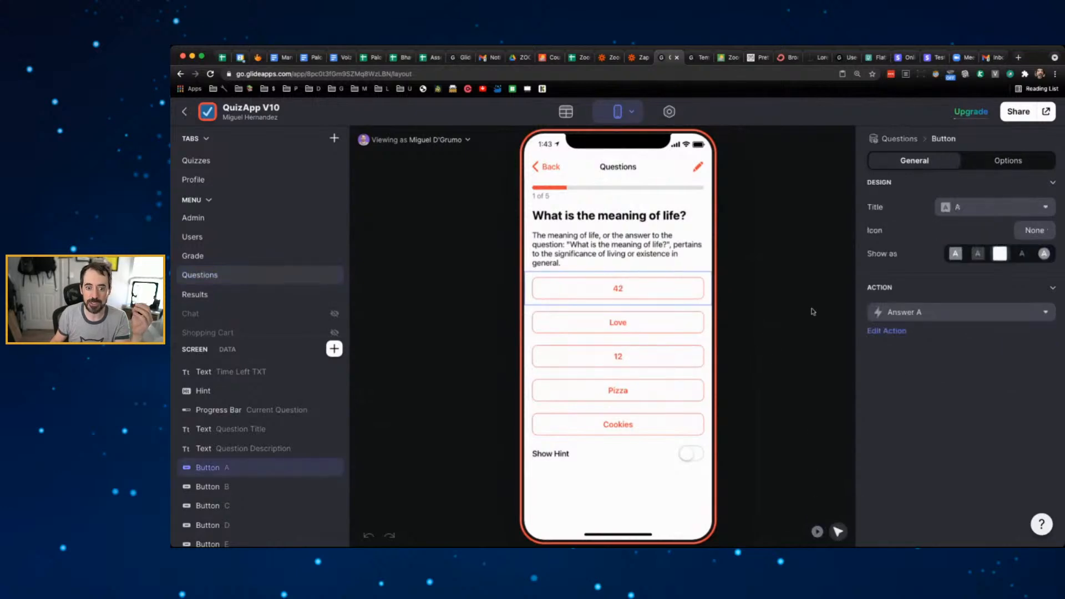
left_click(924, 312)
left_click(918, 292)
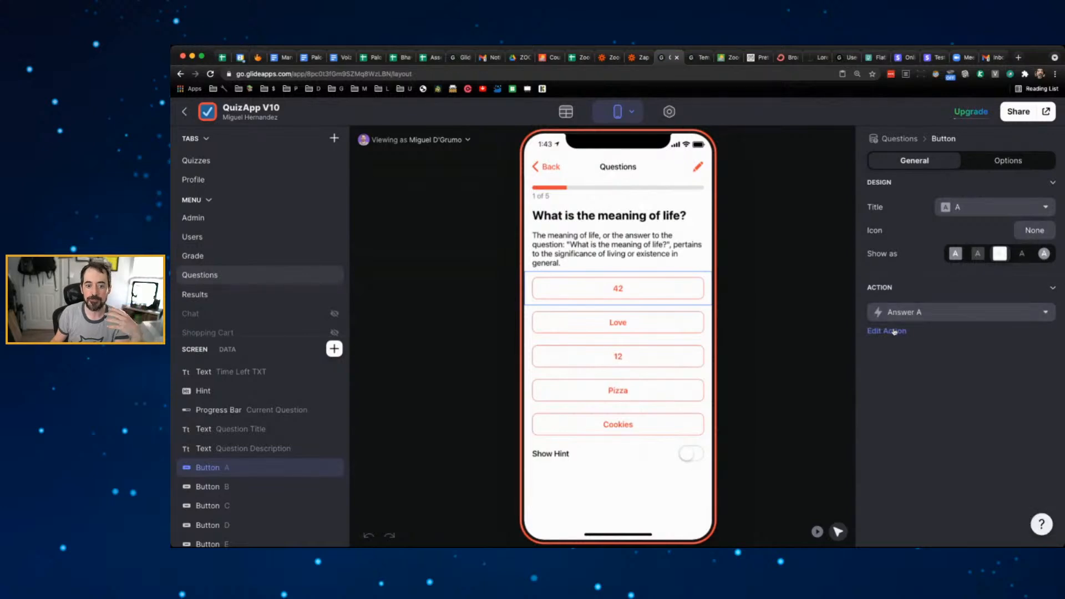
left_click(895, 331)
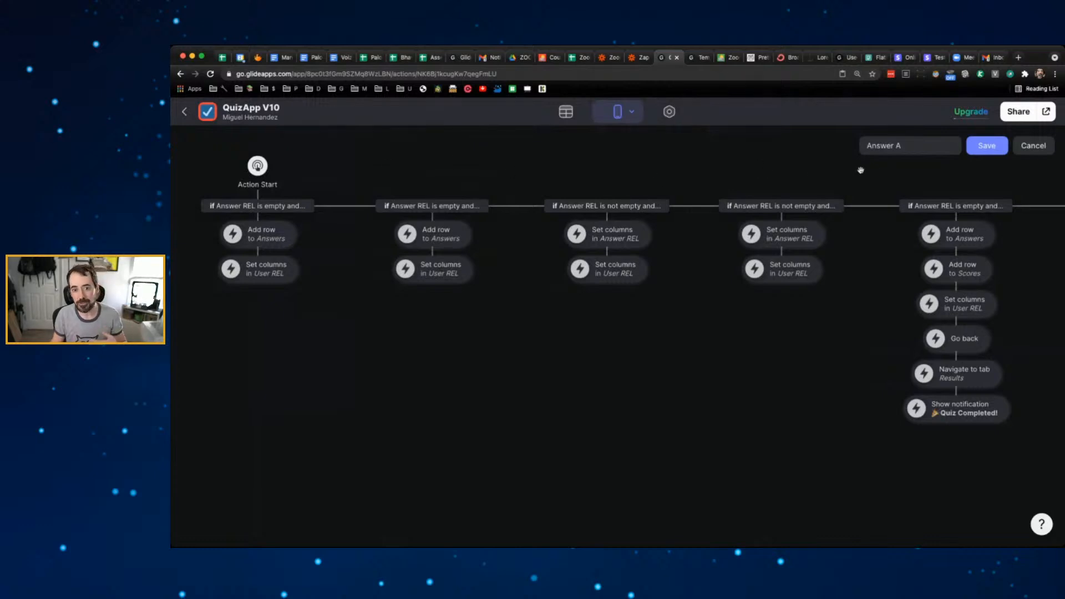
scroll(859, 295, "right", 10)
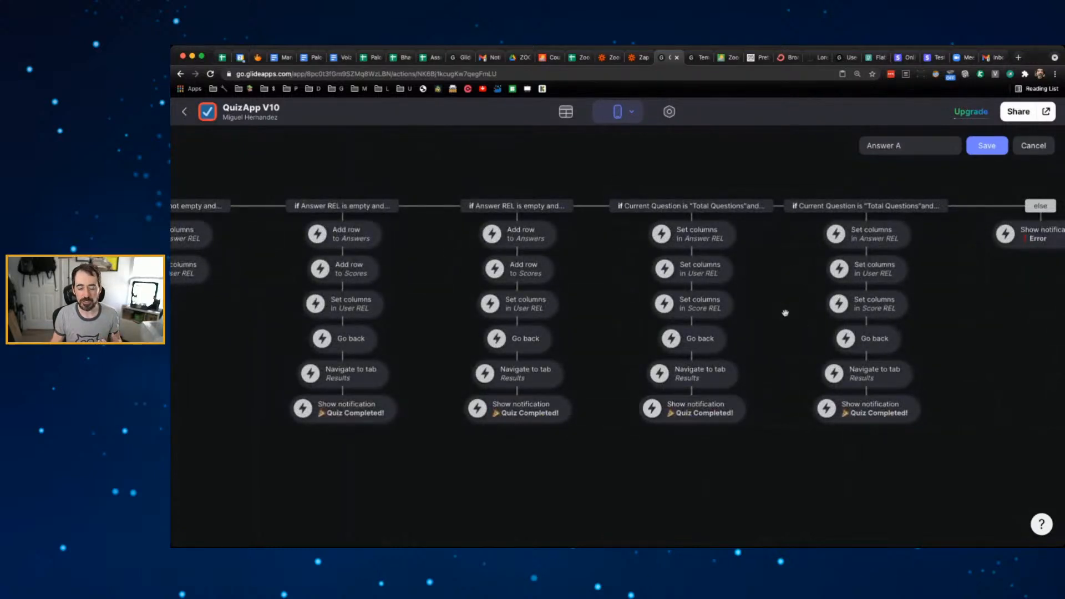
scroll(785, 313, "right", 2)
scroll(868, 327, "left", 10)
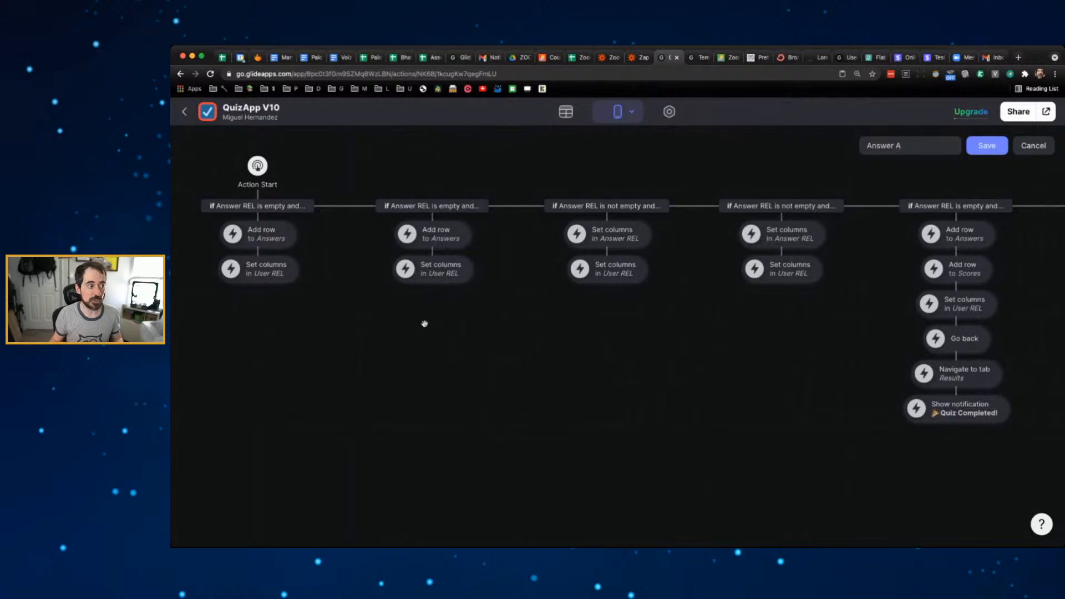
left_click(184, 111)
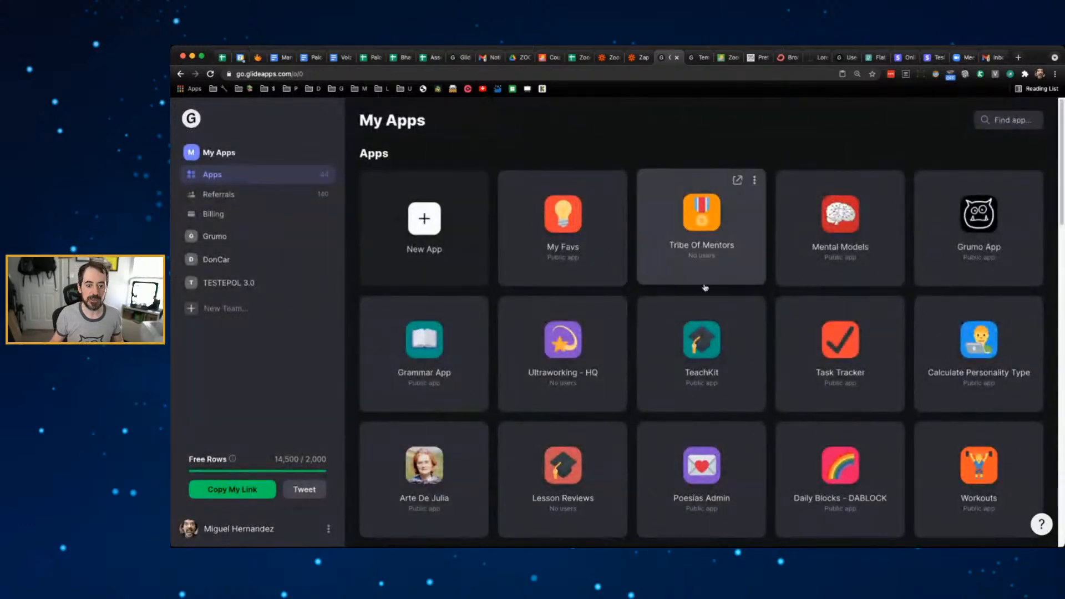
- Open the ZoomApp project from the My Apps dashboard
scroll(705, 287, "down", 15)
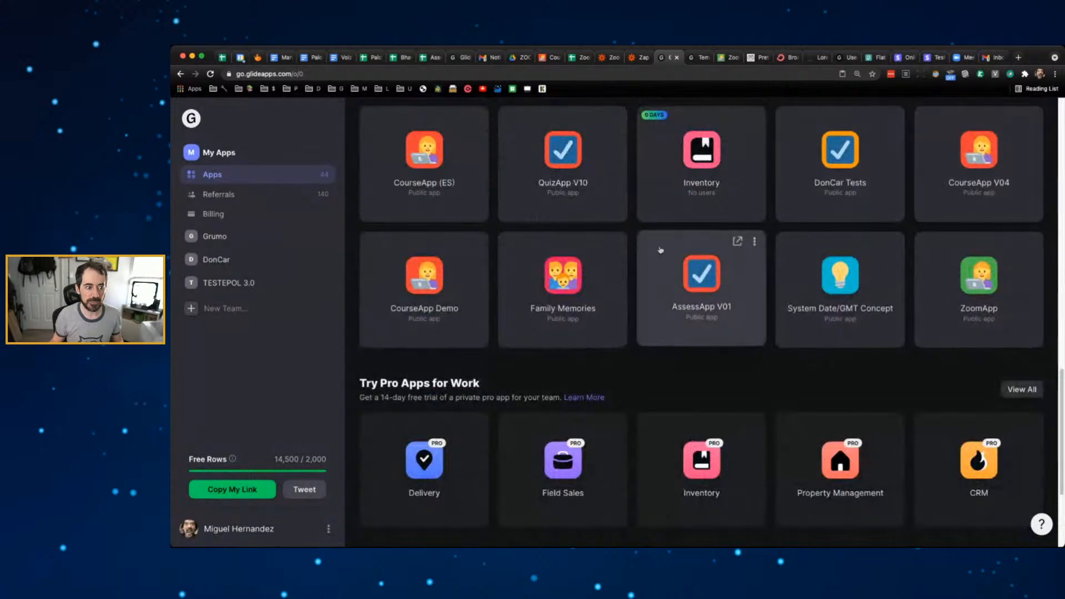
scroll(716, 261, "up", 3)
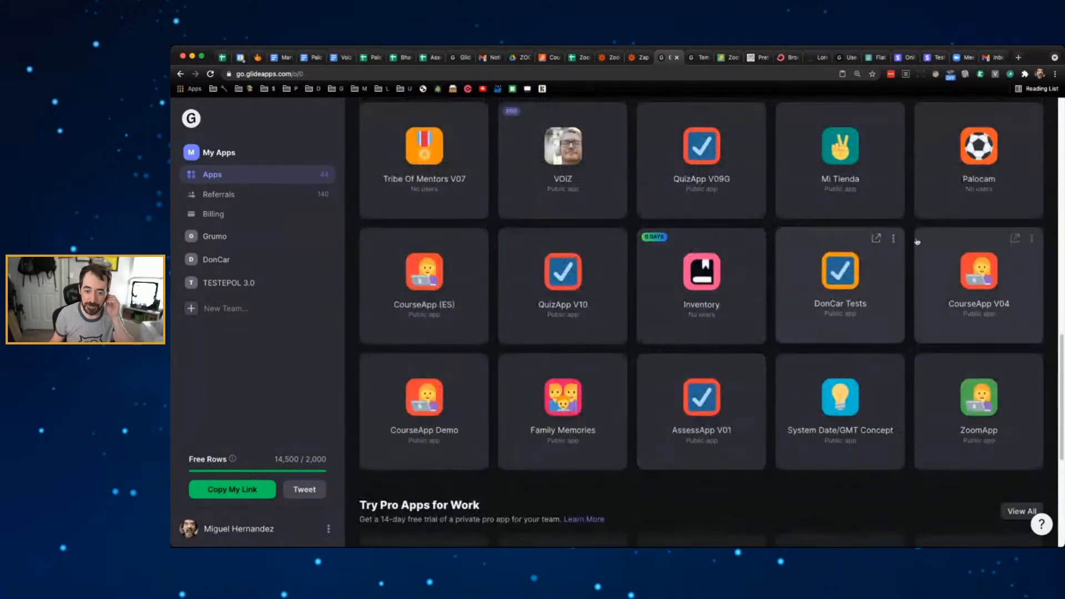
left_click(989, 402)
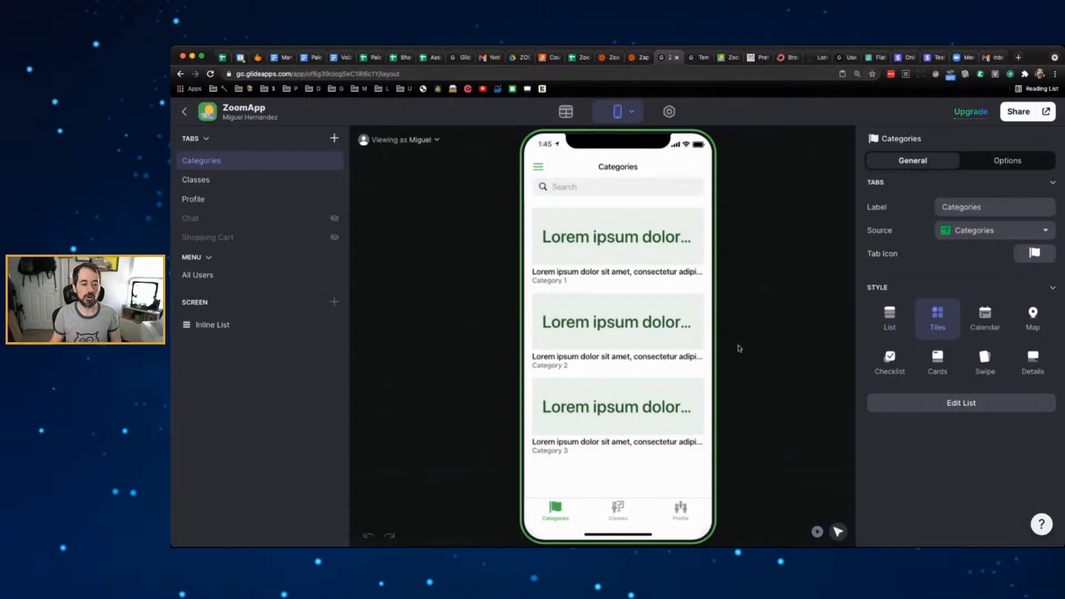
- Add a Number column named Clicks to the Classes table
left_click(623, 504)
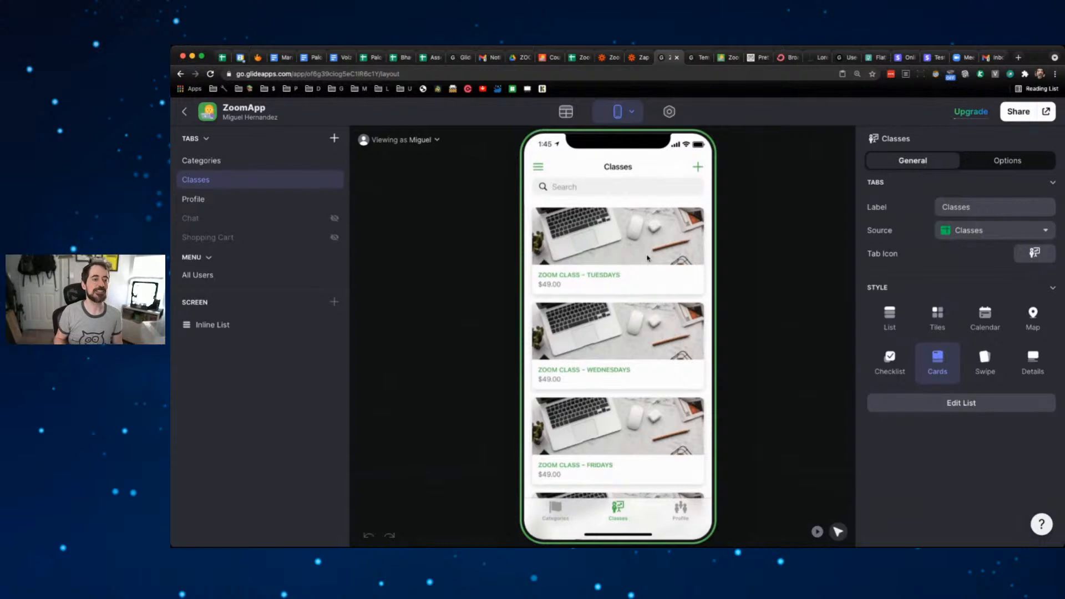
left_click(566, 112)
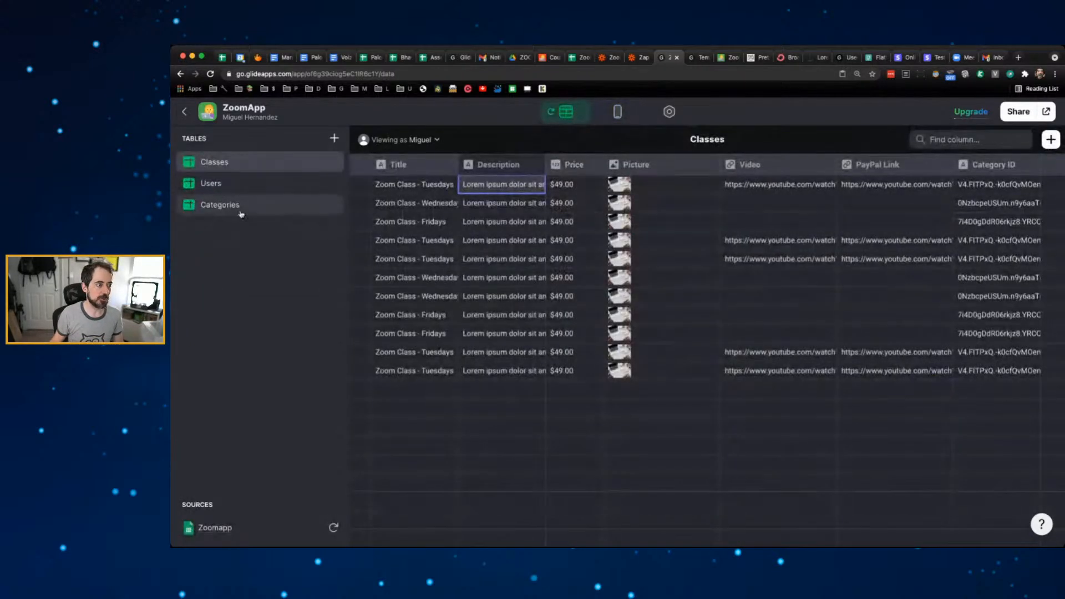
left_click(1051, 139)
double_click(887, 186)
triple_click(886, 186)
type("Clicks")
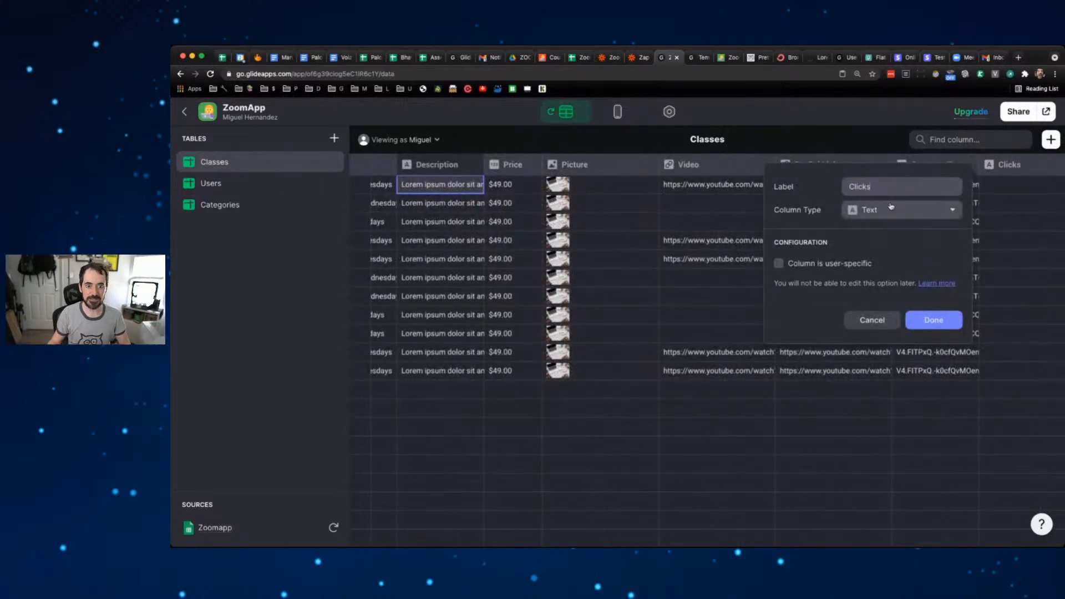
left_click(891, 206)
mouse_move(889, 233)
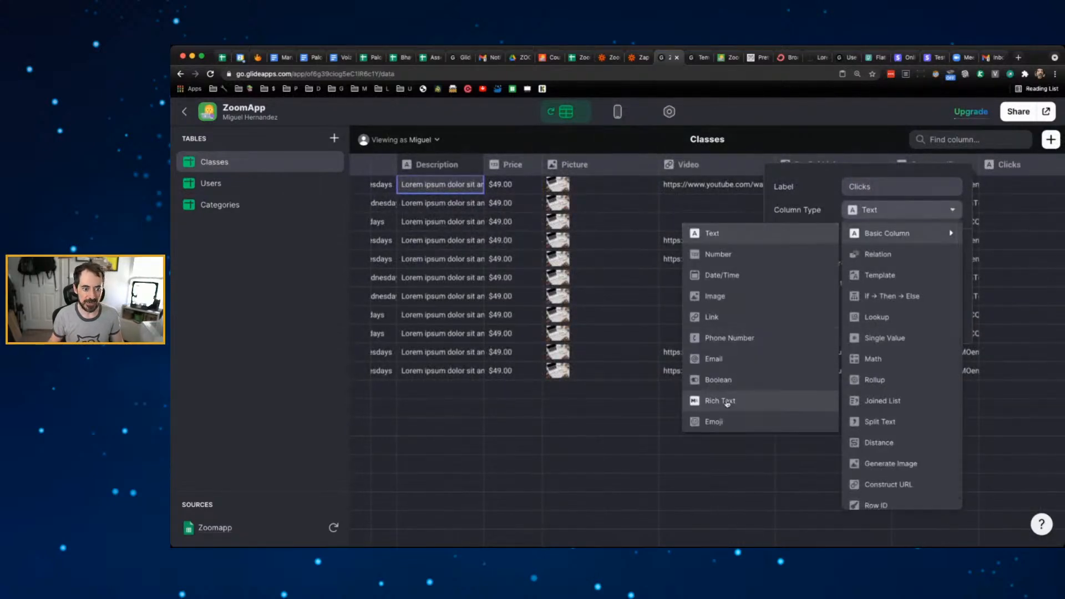
left_click(739, 255)
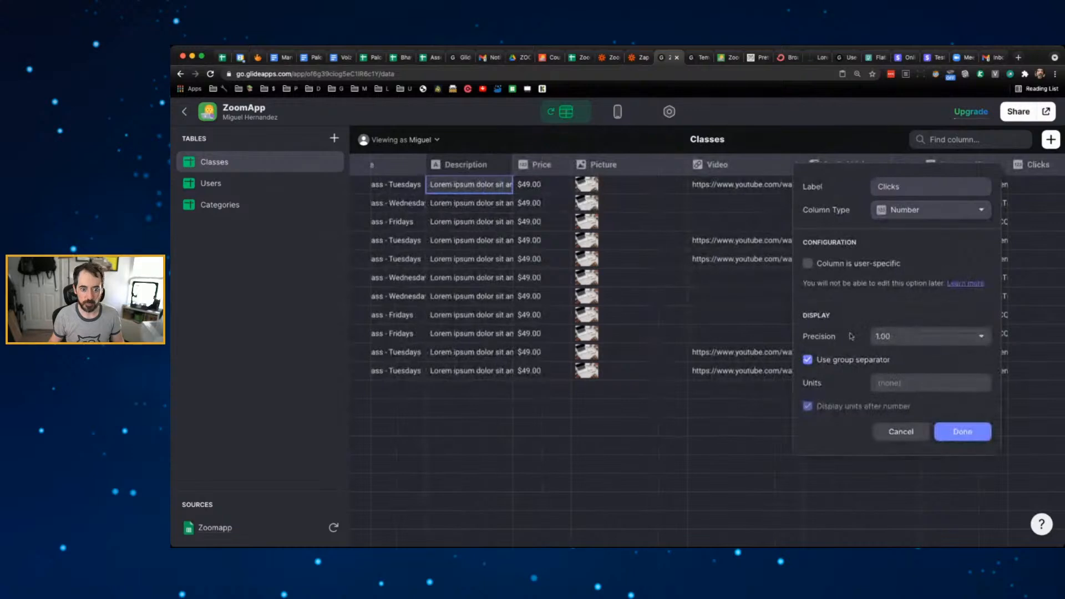
- Give Clicks precision 1 with no group separator, then return to the layout editor
left_click(927, 337)
left_click(910, 357)
left_click(832, 360)
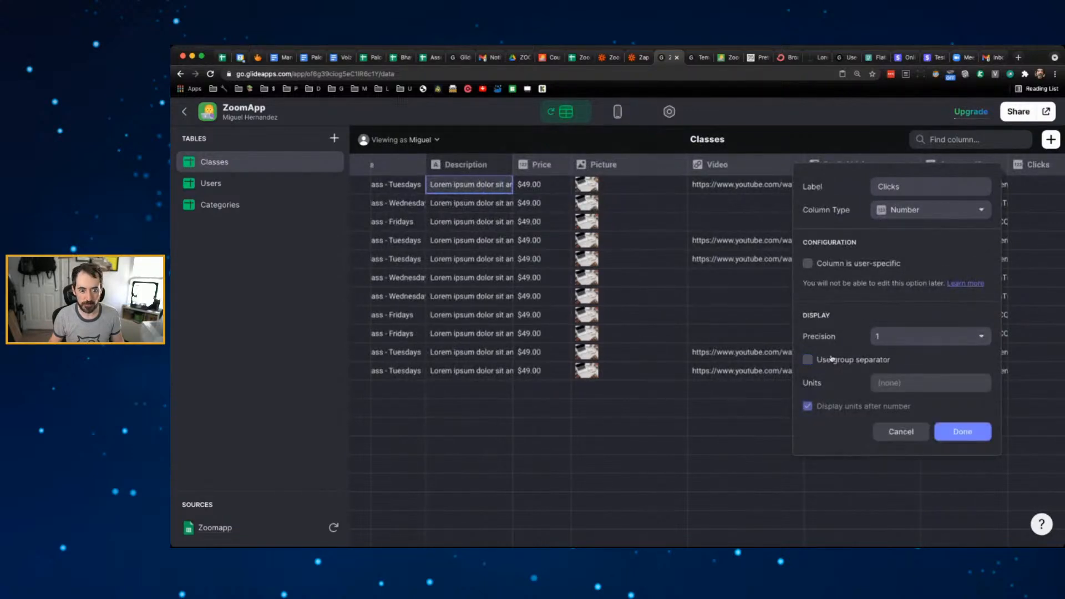
left_click(972, 438)
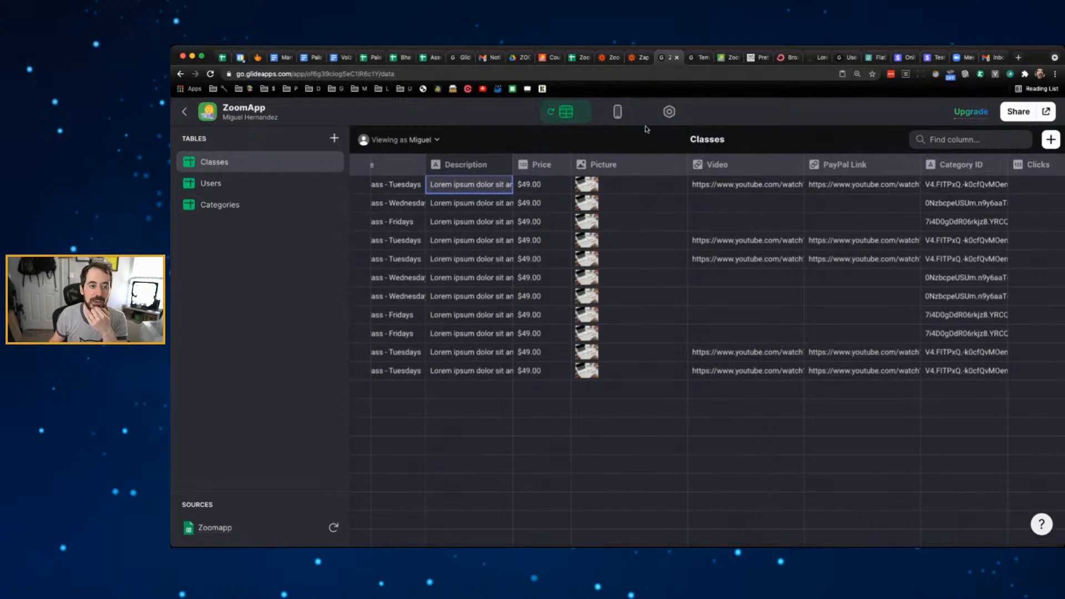
left_click(618, 112)
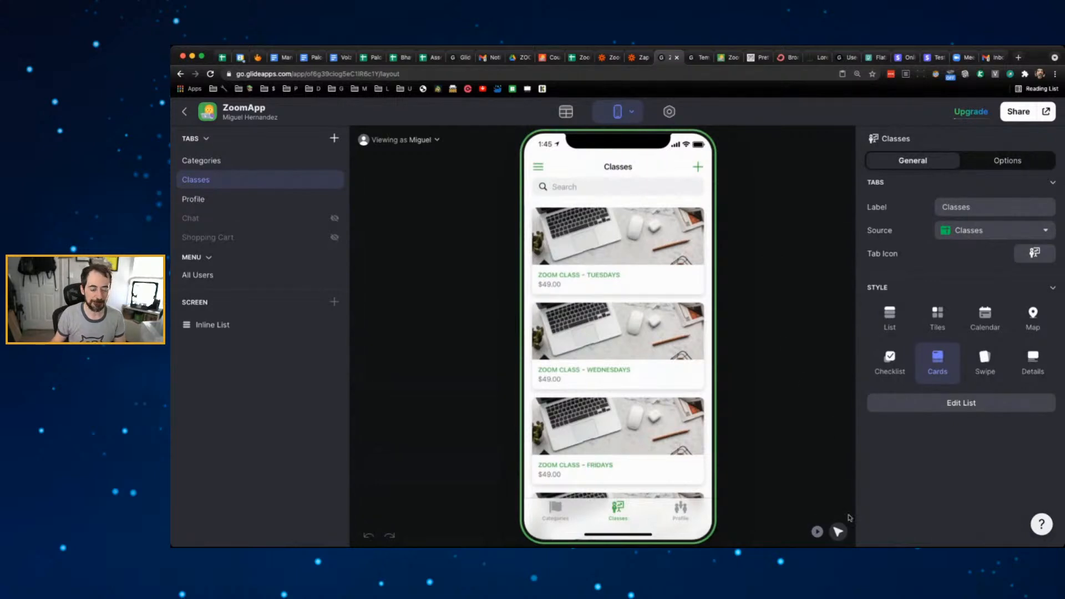
- Create a new custom action named Clicks for the Classes inline list
left_click(235, 332)
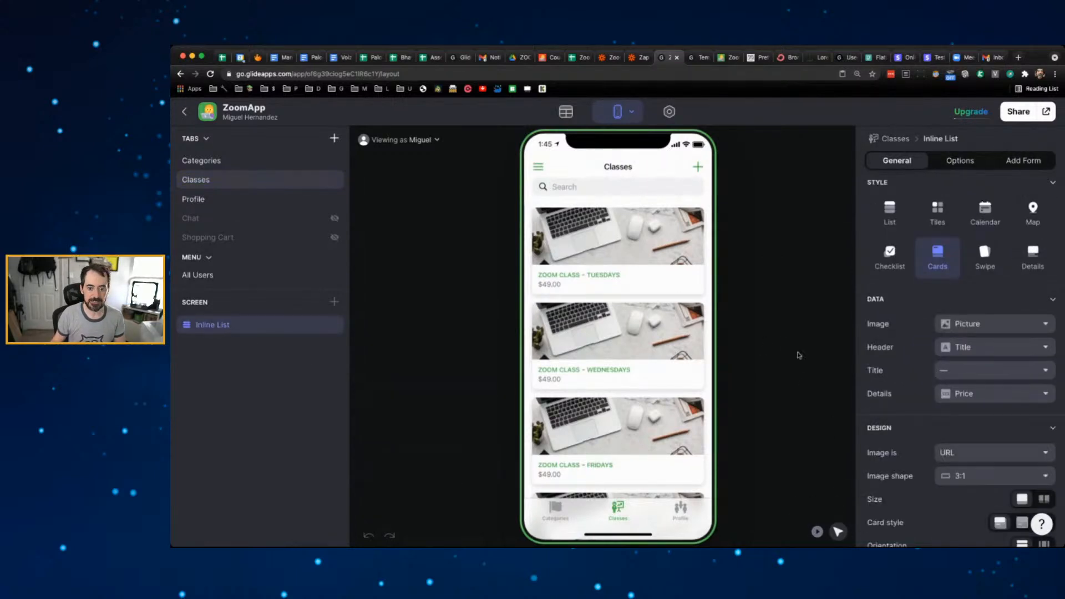
scroll(885, 289, "down", 5)
scroll(885, 289, "down", 4)
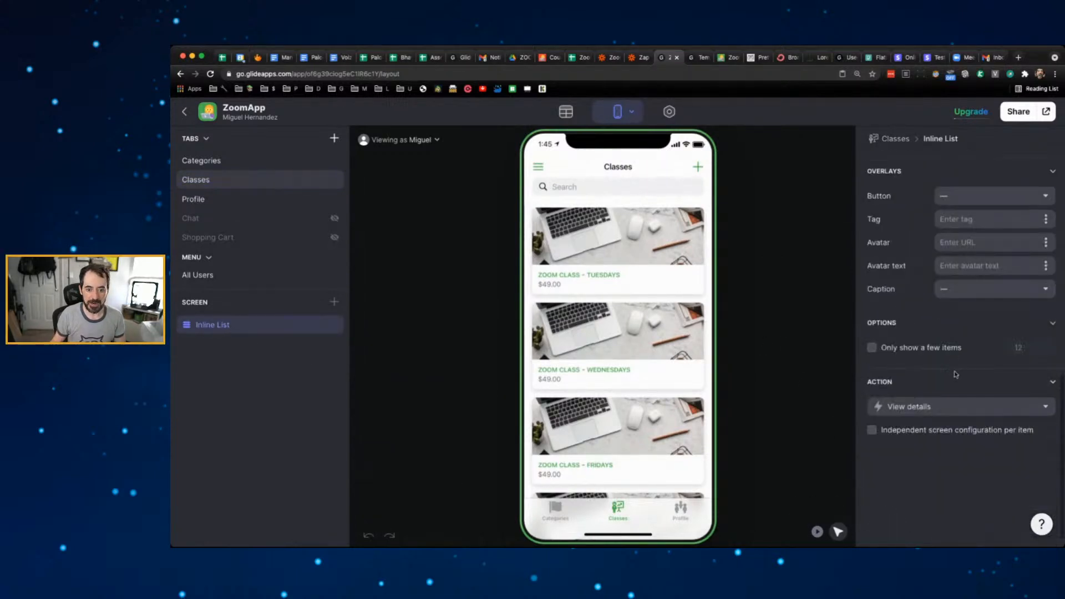
left_click(921, 407)
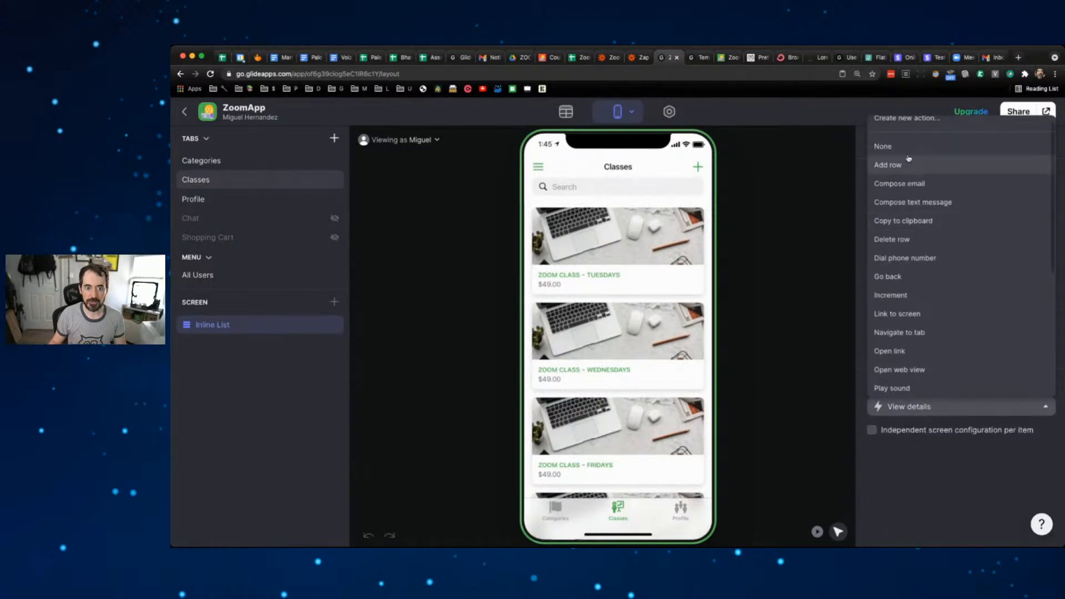
left_click(915, 128)
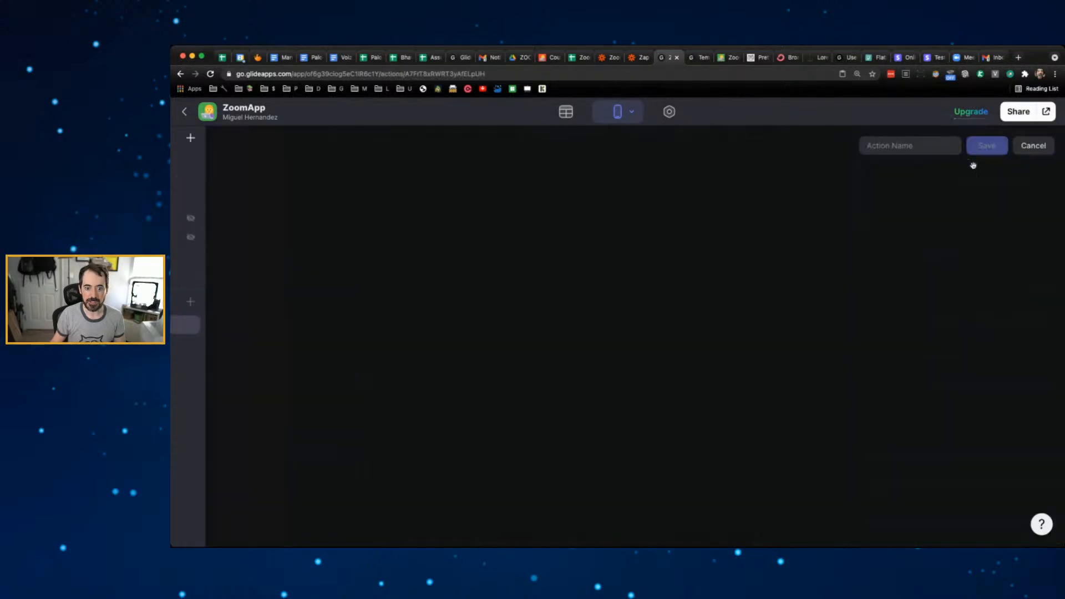
left_click(911, 147)
type("Clicks")
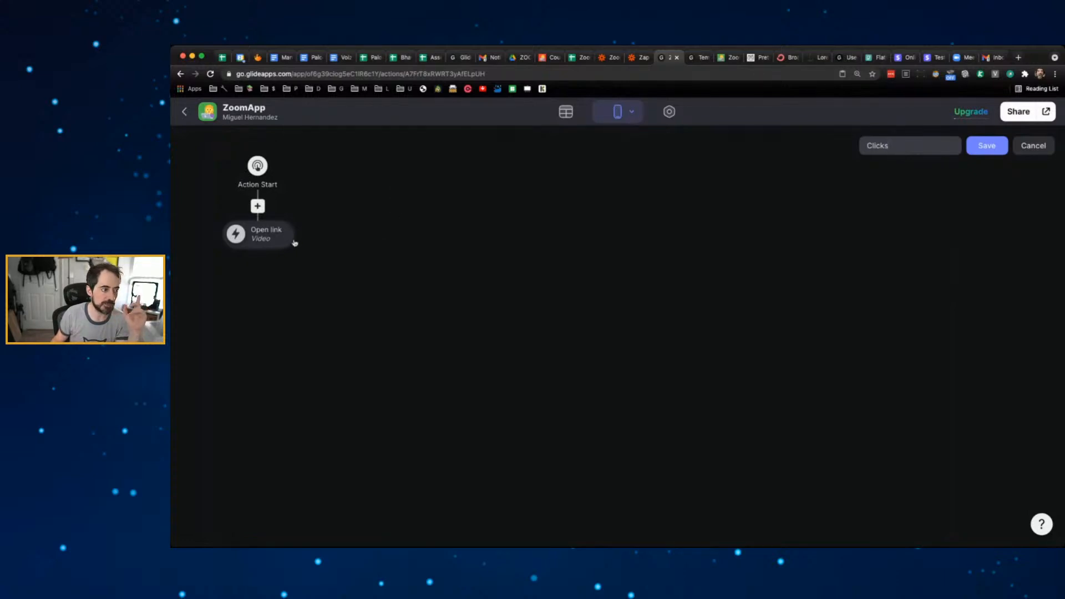
- Replace Open link with Increment Clicks, add a View details step, and save the action
left_click(258, 238)
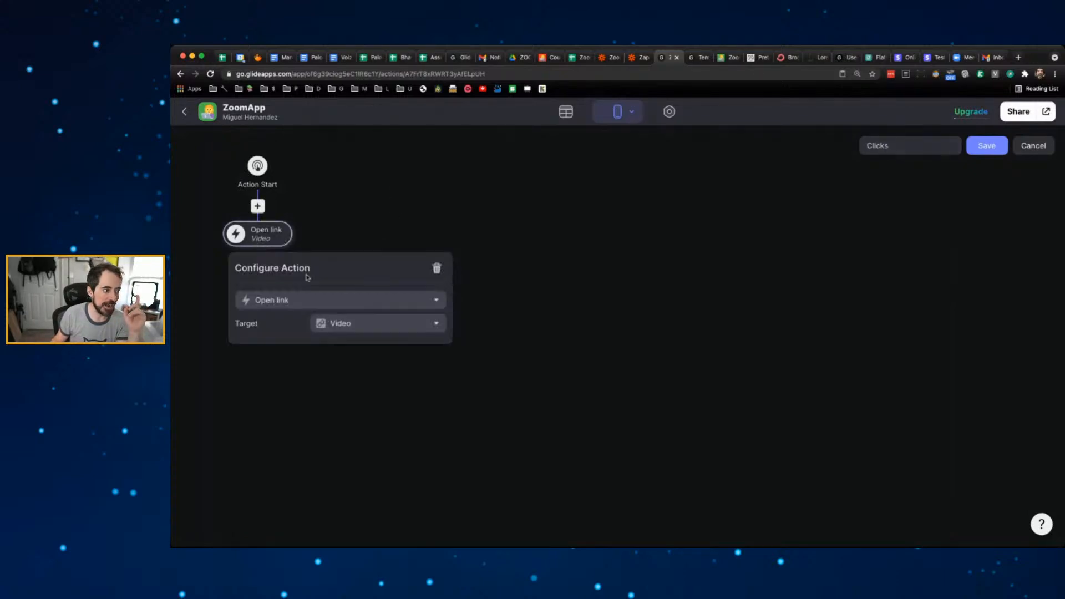
left_click(344, 301)
scroll(351, 372, "down", 2)
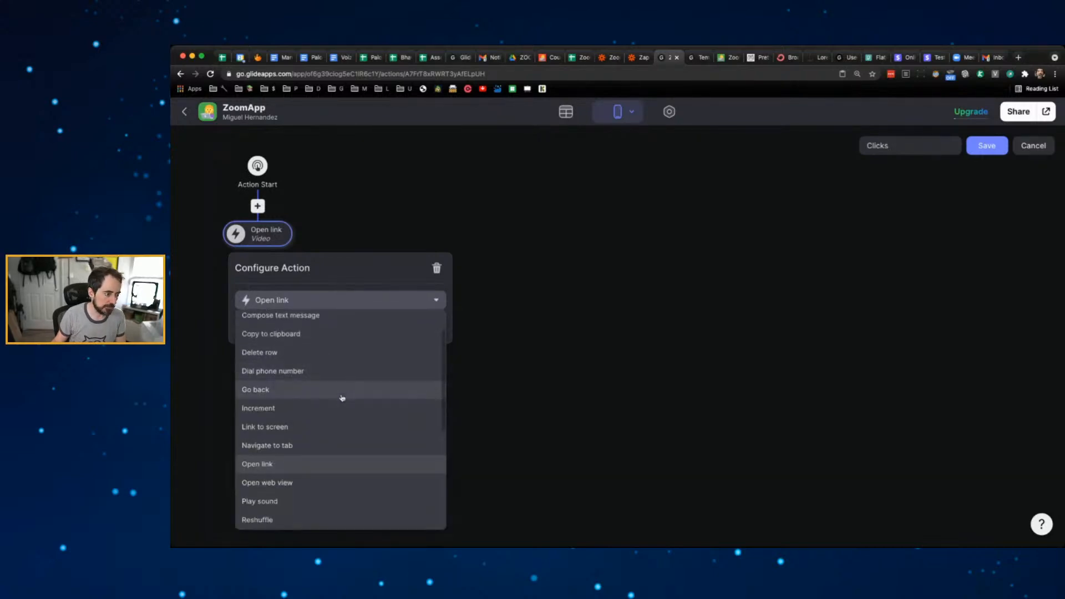
left_click(344, 395)
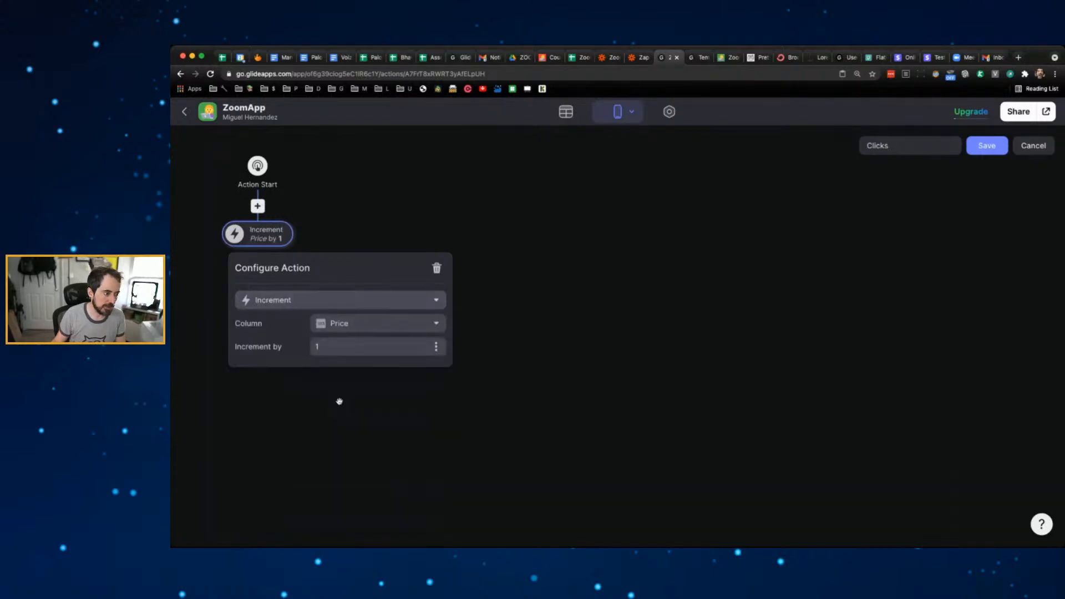
left_click(361, 323)
left_click(355, 493)
left_click(498, 278)
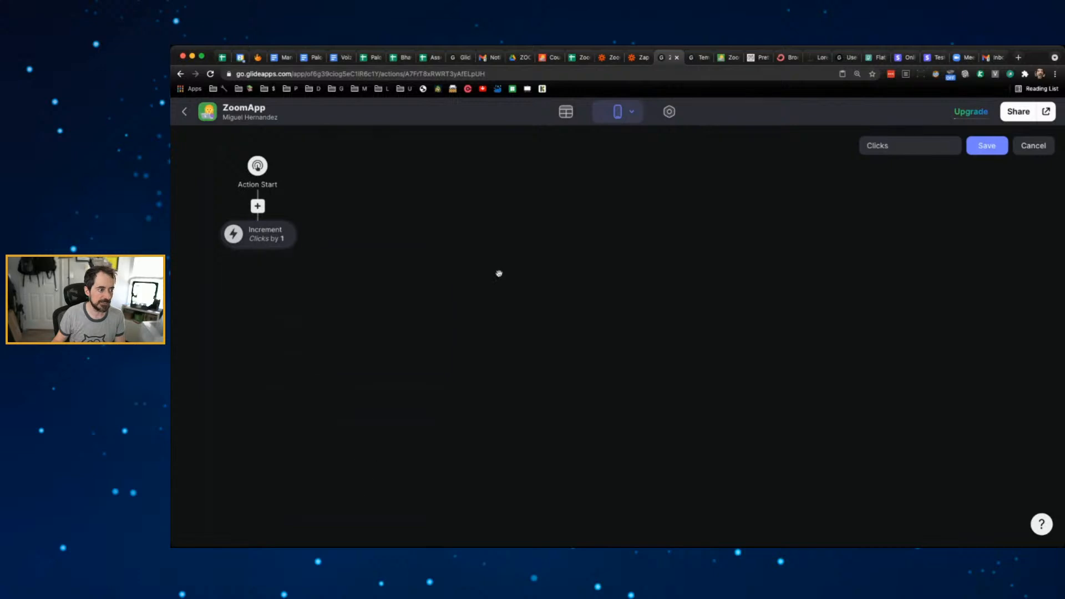
left_click(257, 245)
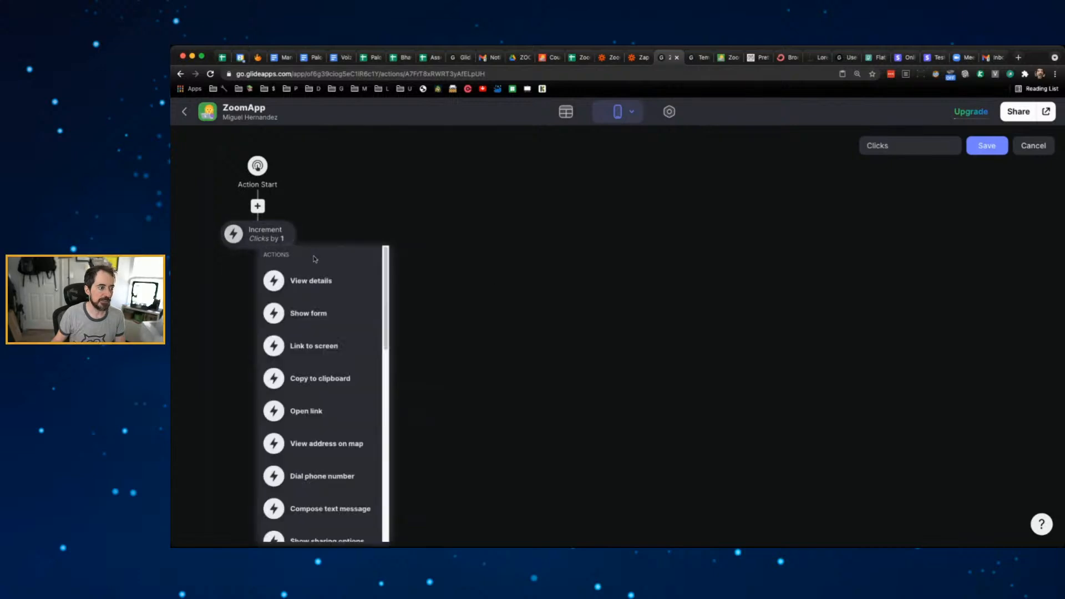
left_click(341, 277)
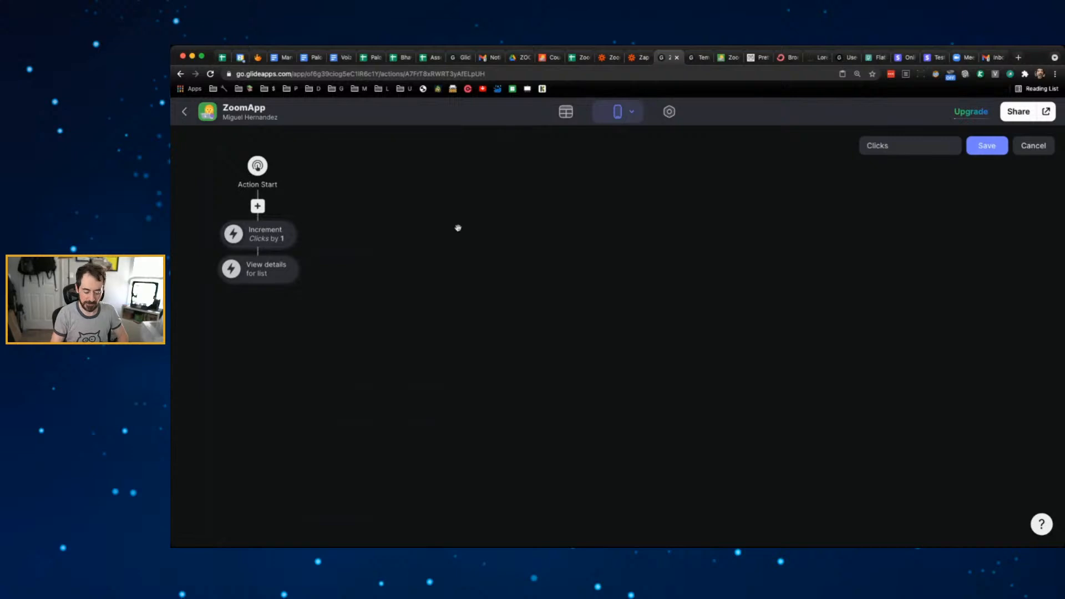
key("super+plus")
key("super+plus")
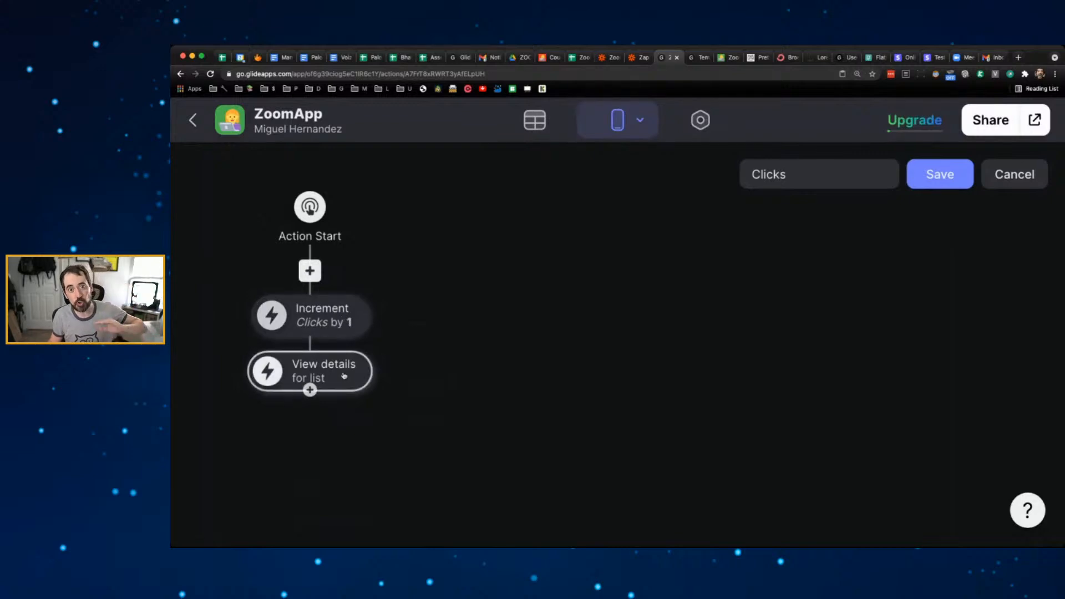
left_click(933, 186)
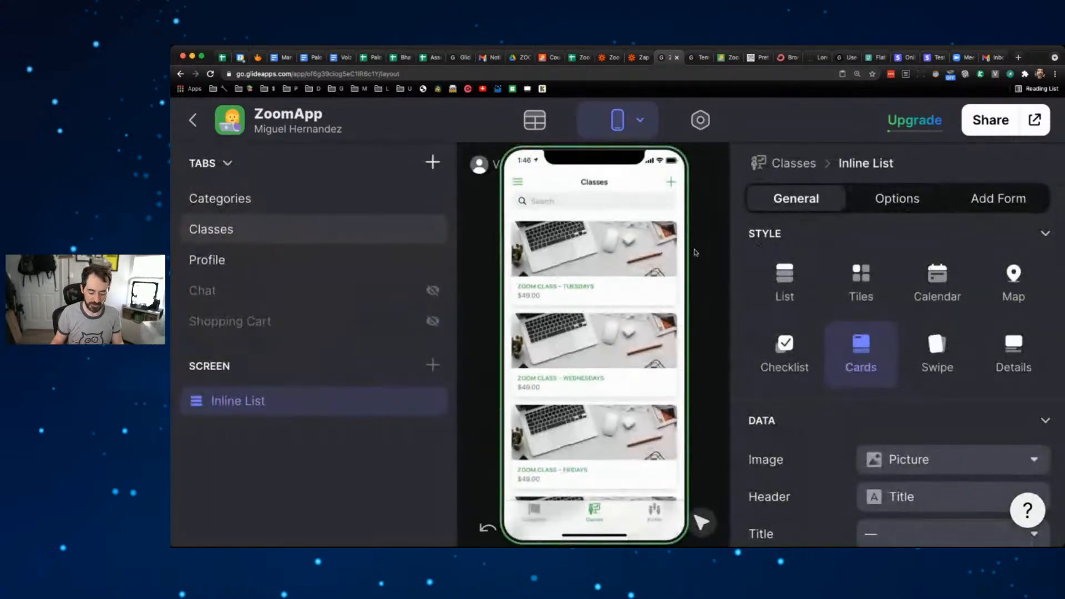
- Open Zoom Class - Tuesdays in the preview and check its Clicks count in the data
key("super+minus")
key("super+minus")
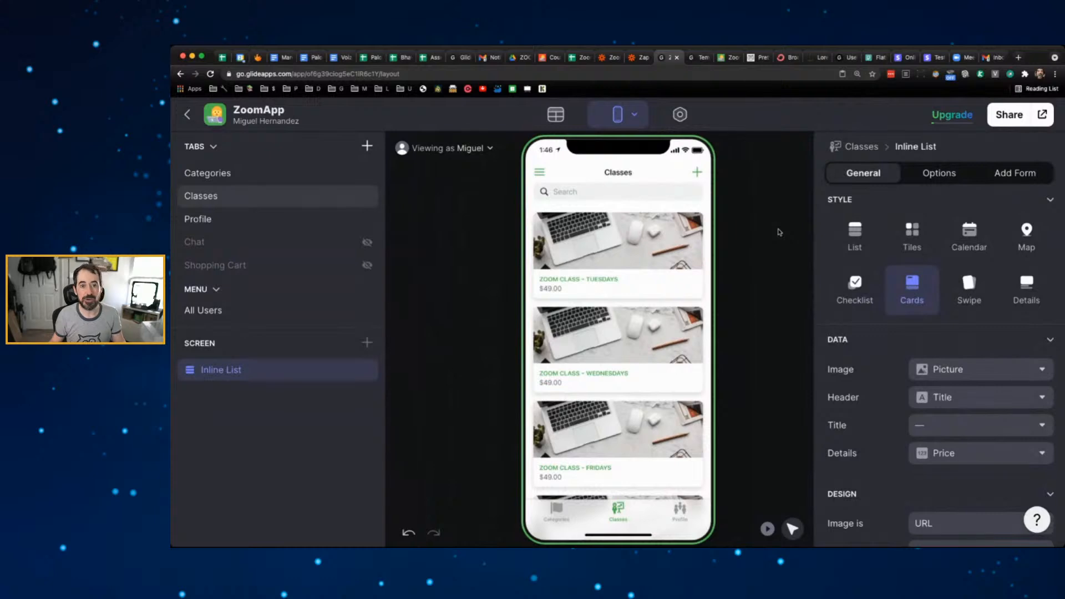
left_click(660, 245)
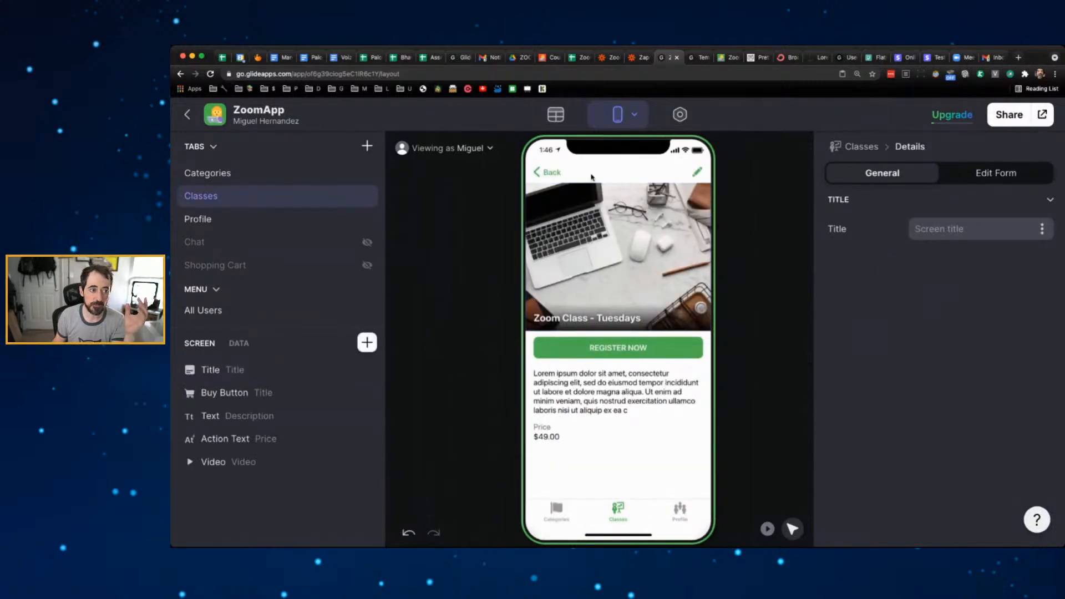
left_click(555, 114)
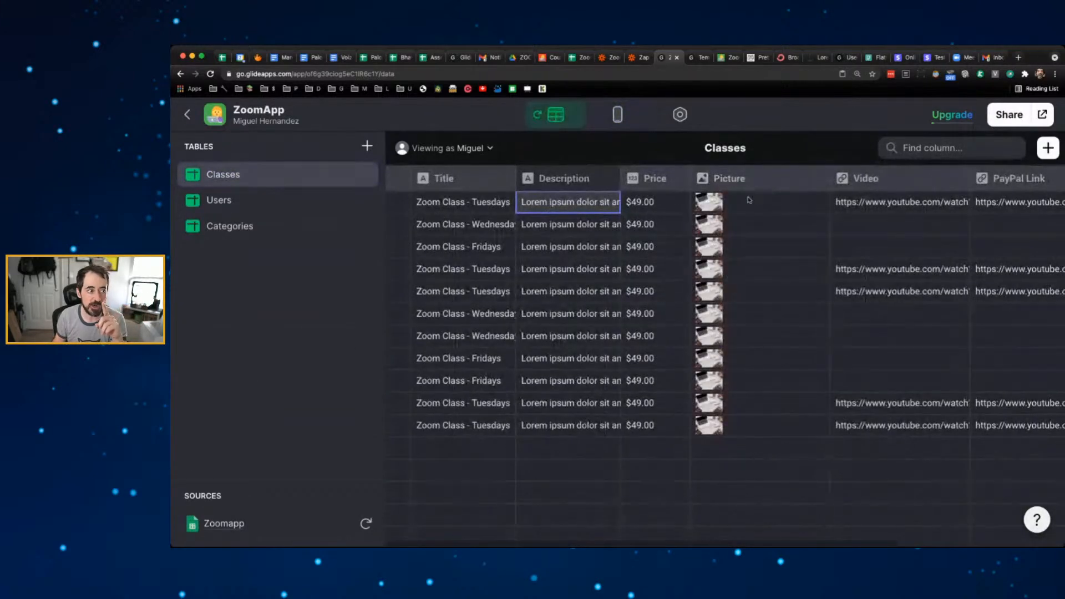
scroll(803, 218, "right", 4)
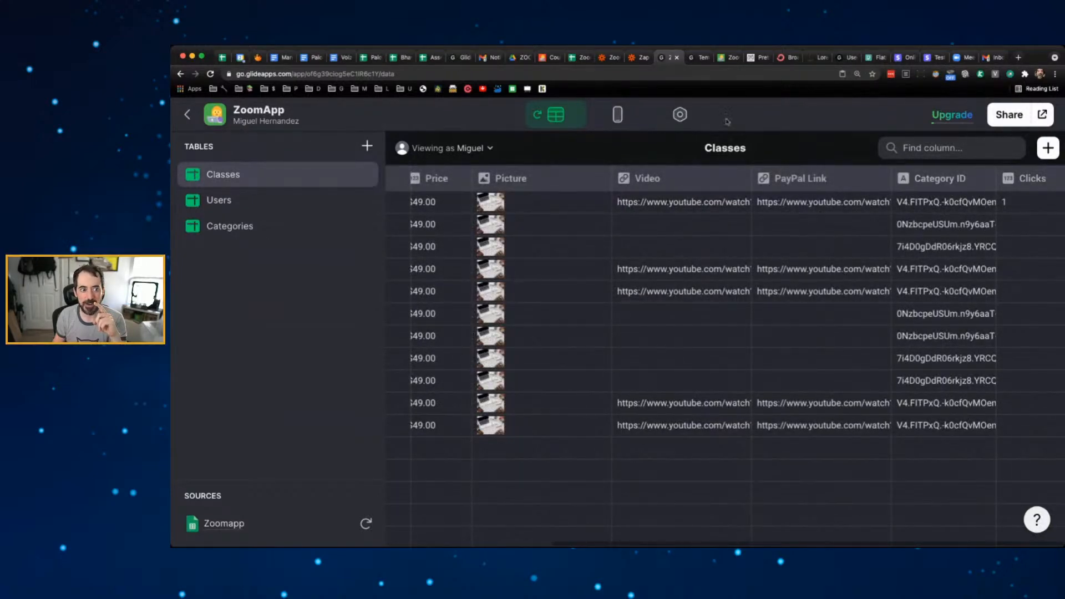
left_click(618, 115)
- Trigger the Tuesdays class again, confirm Clicks reached 2, and return to the Classes list
left_click(552, 173)
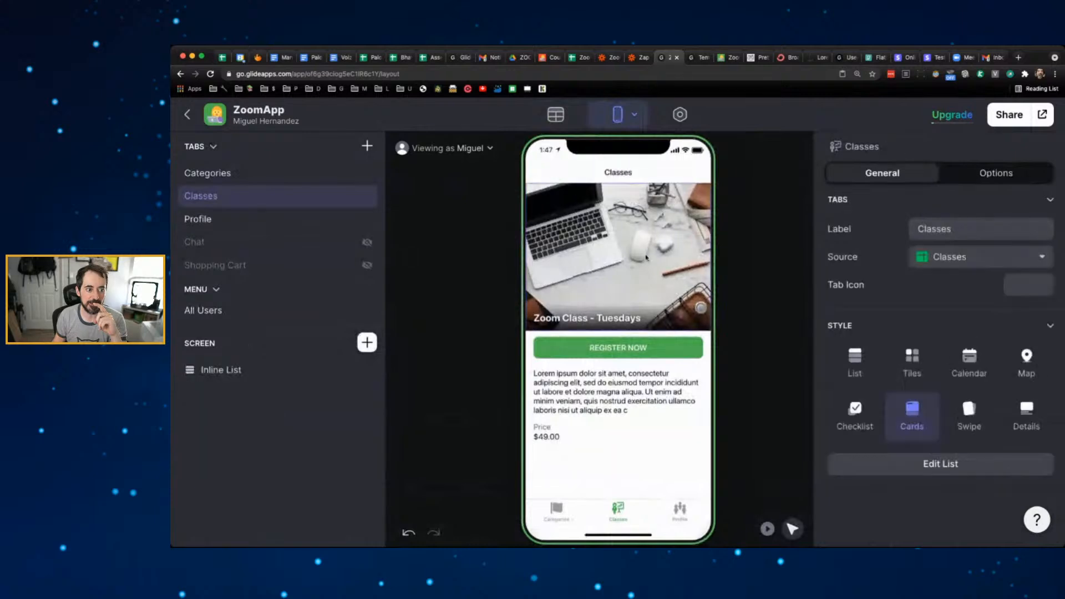
left_click(617, 253)
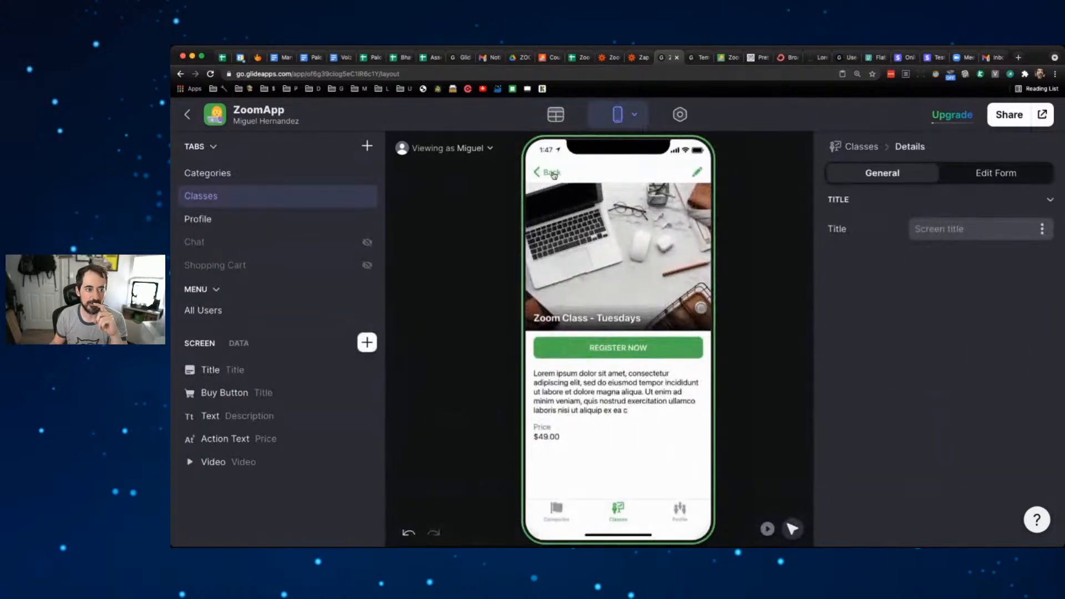
left_click(555, 115)
scroll(678, 215, "right", 4)
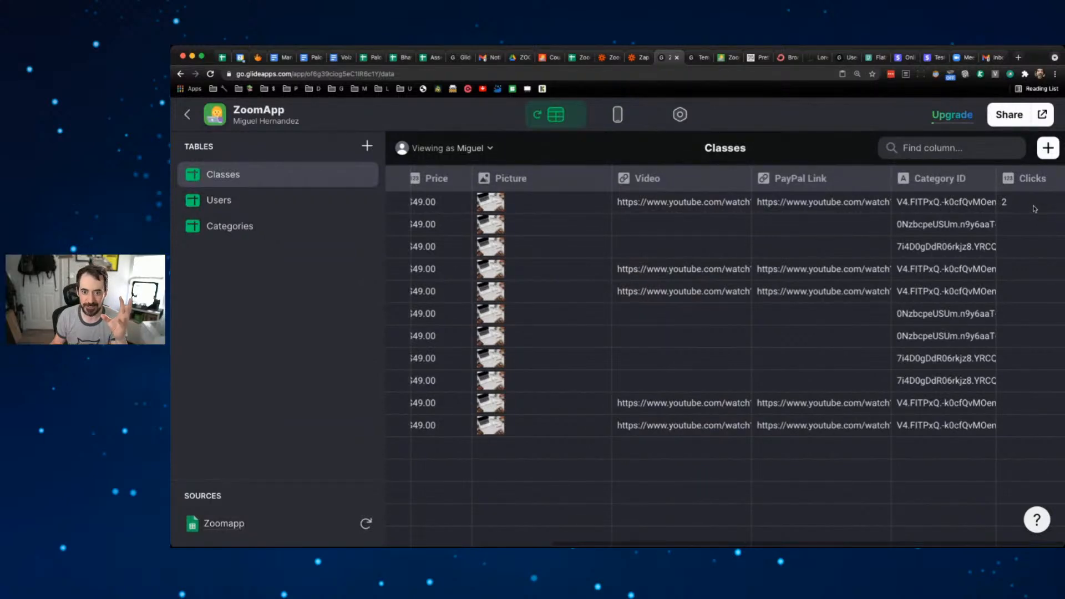
left_click(618, 114)
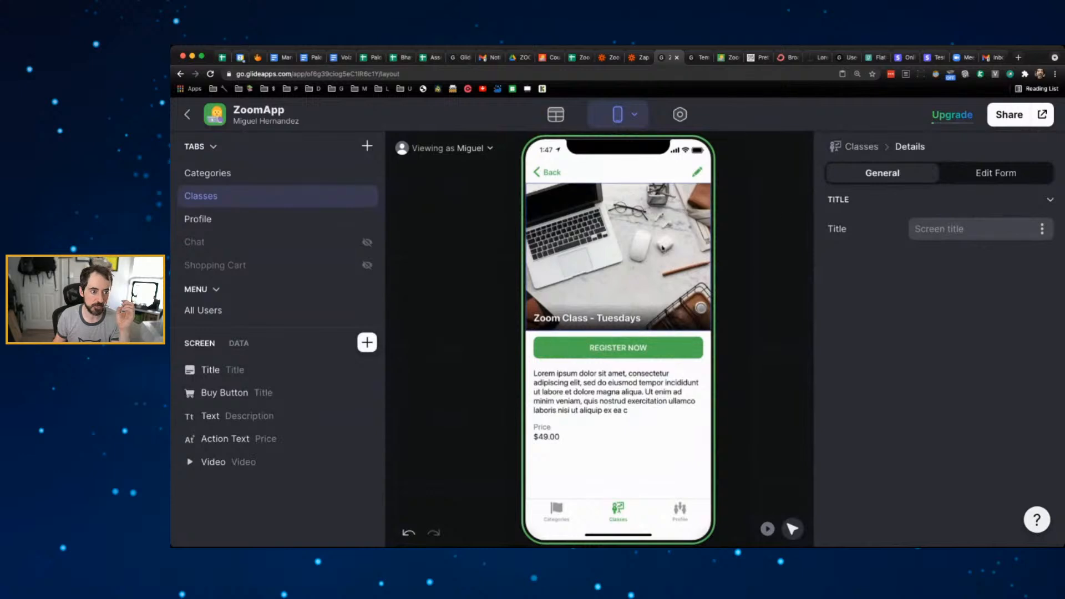
left_click(552, 172)
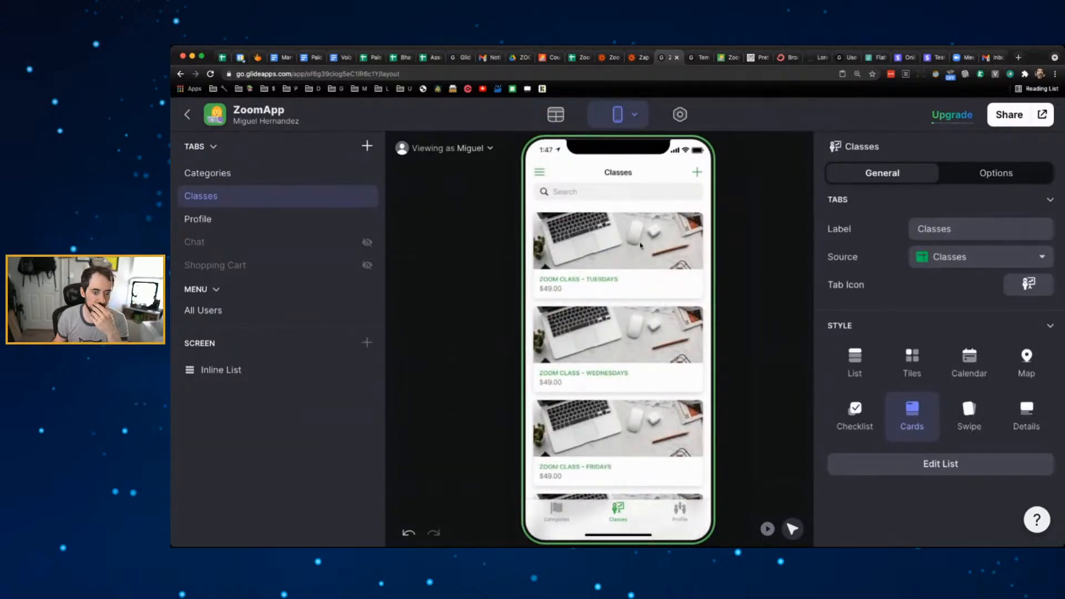
- Open the Classes inline list's Clicks action for editing
left_click(222, 369)
scroll(864, 383, "down", 10)
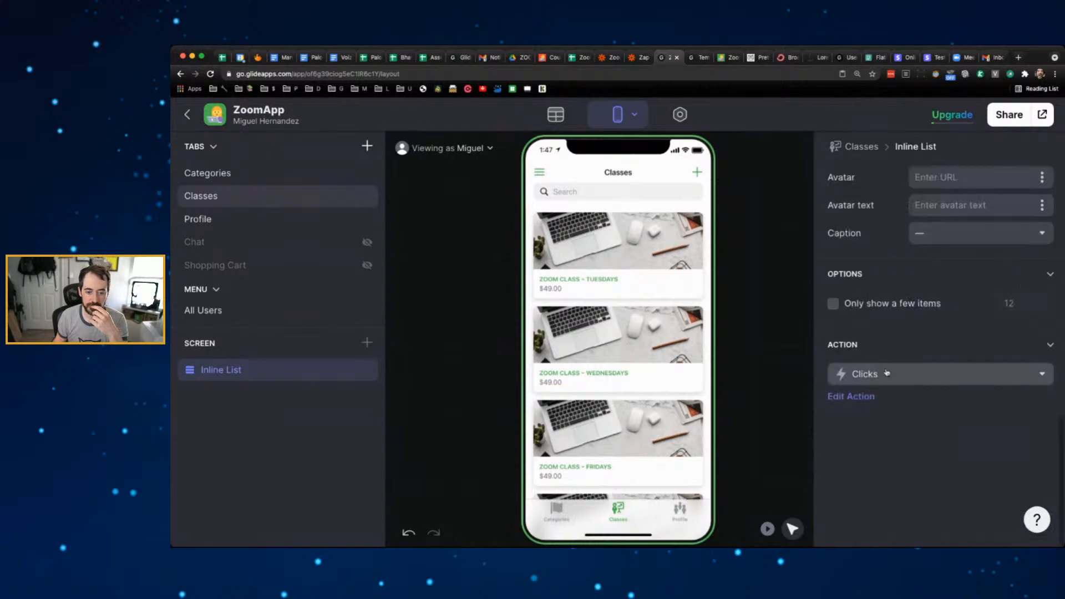
left_click(869, 396)
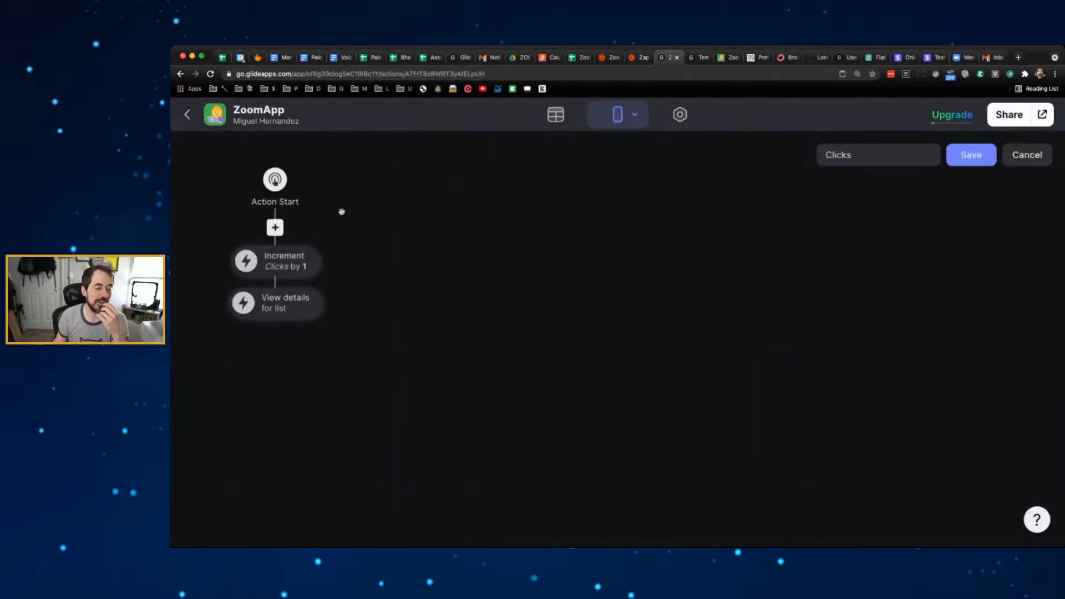
- Add a condition 'Clicks is less than 5' and give it an else branch
left_click(282, 232)
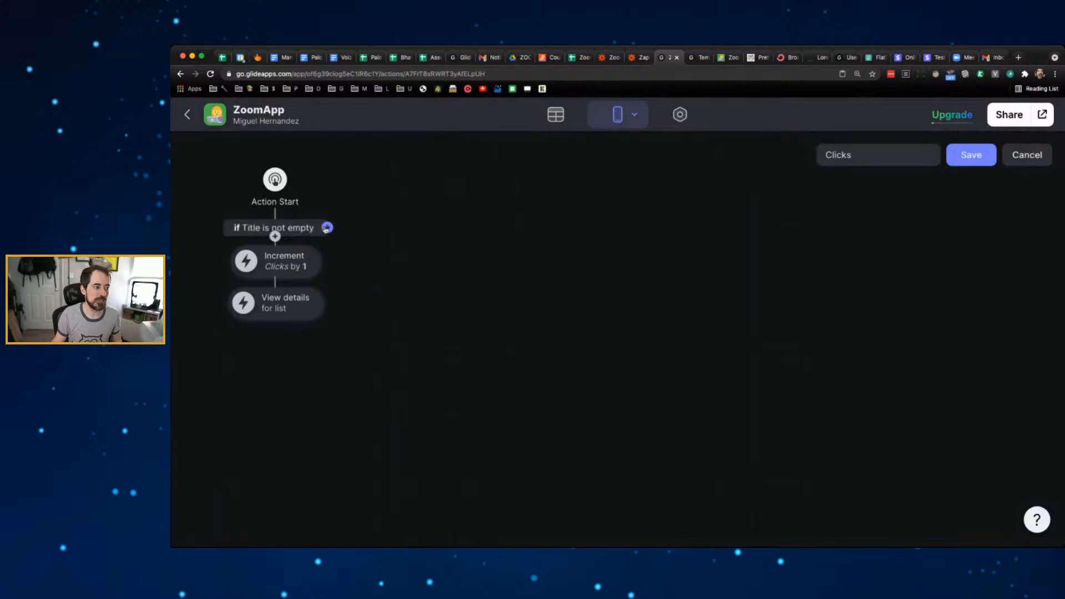
left_click(274, 231)
left_click(399, 304)
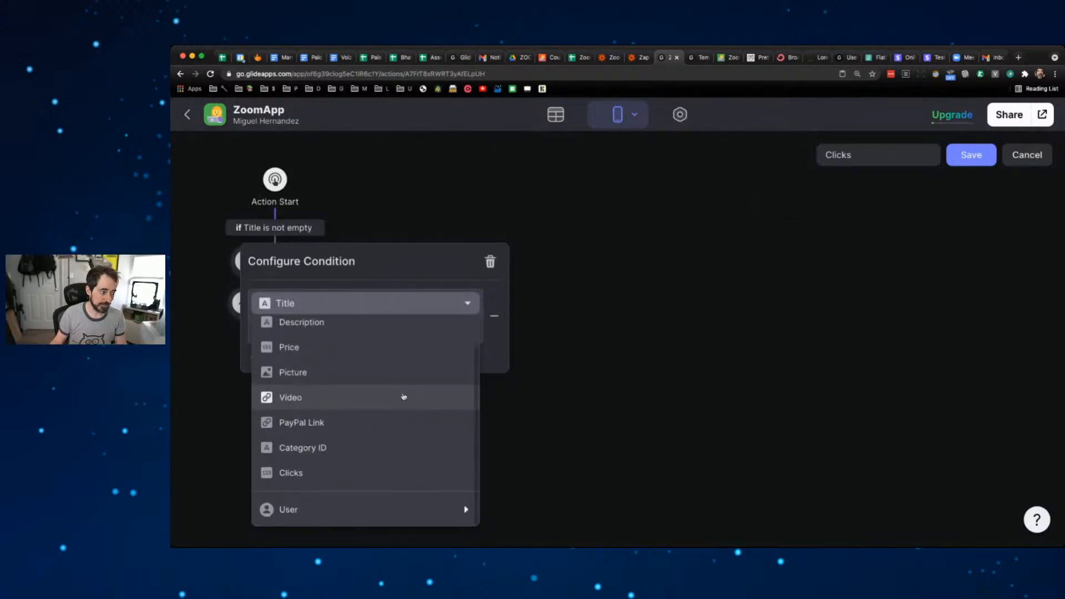
left_click(355, 473)
left_click(319, 330)
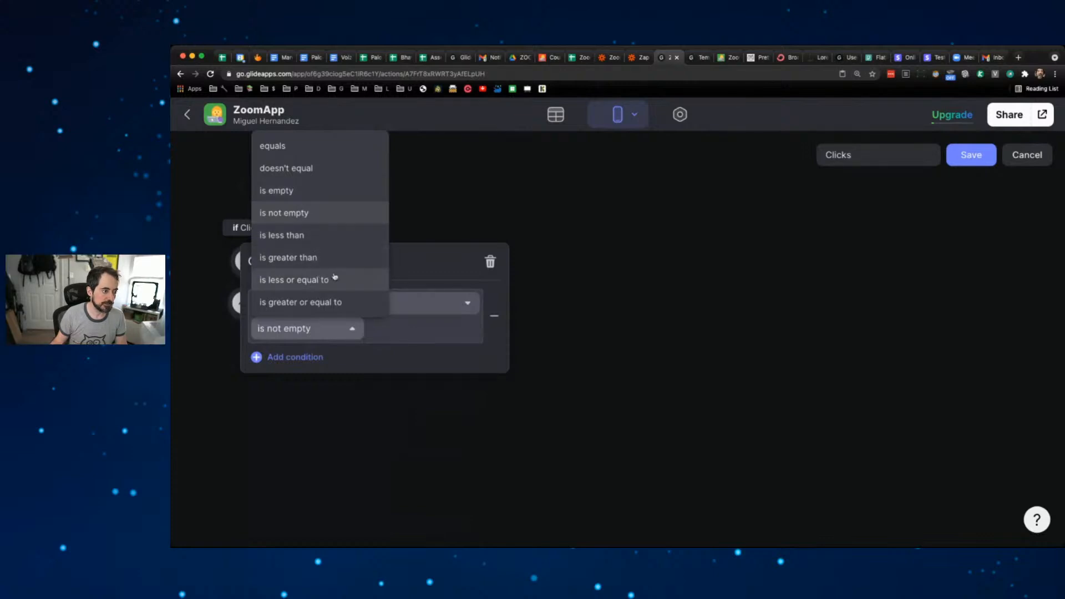
left_click(309, 239)
left_click(389, 328)
key("BackSpace")
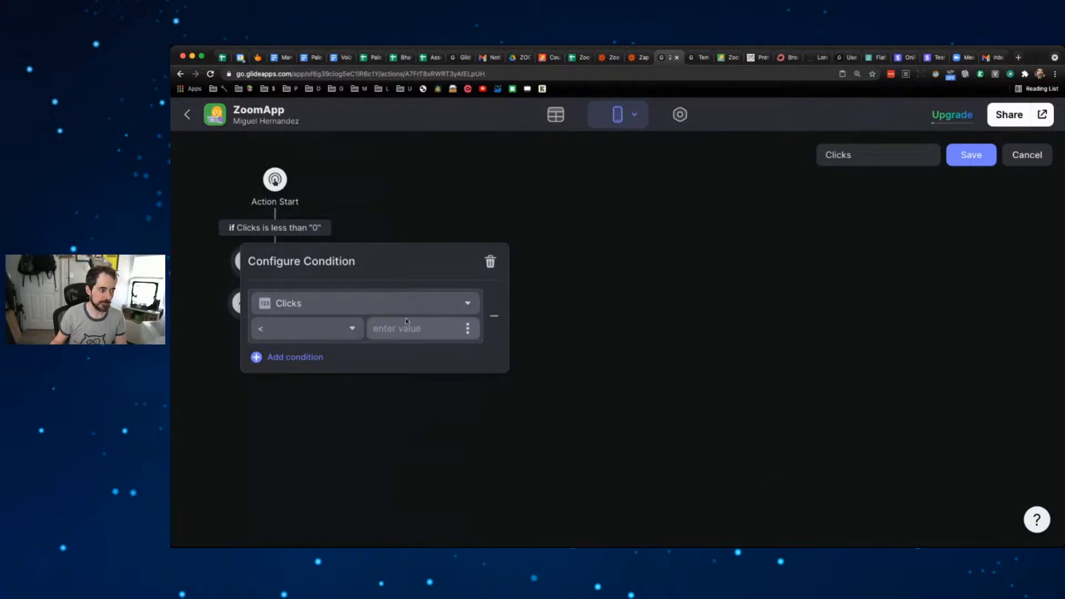
type("5")
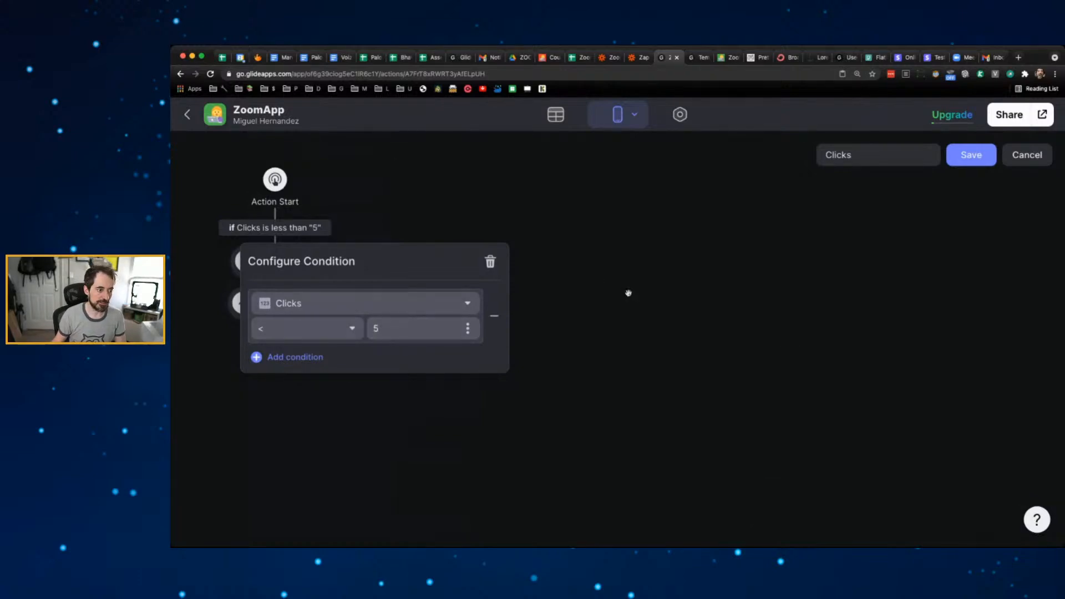
left_click(597, 288)
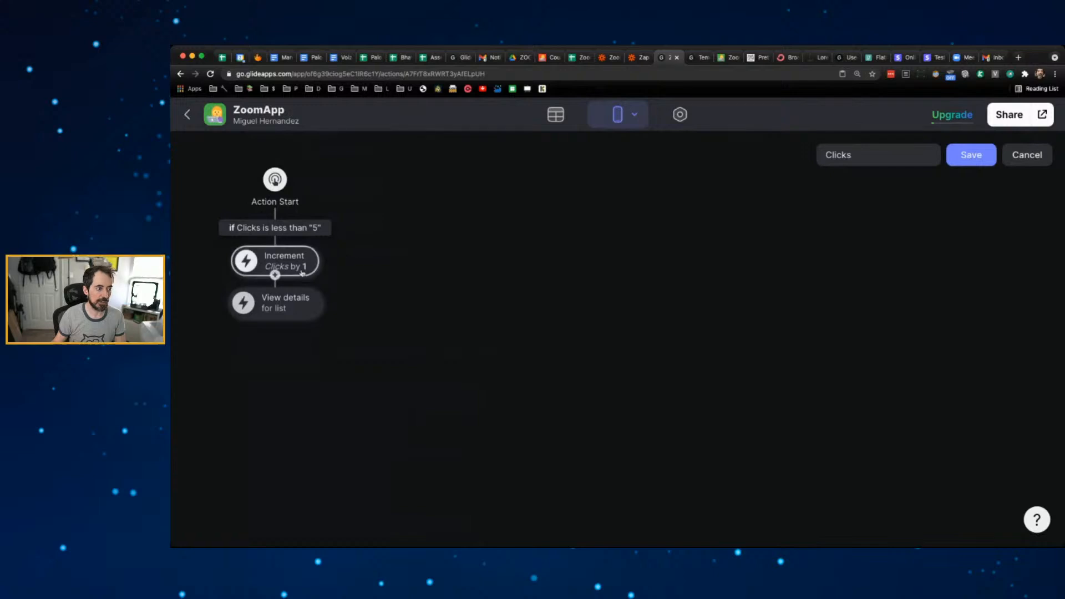
mouse_move(318, 229)
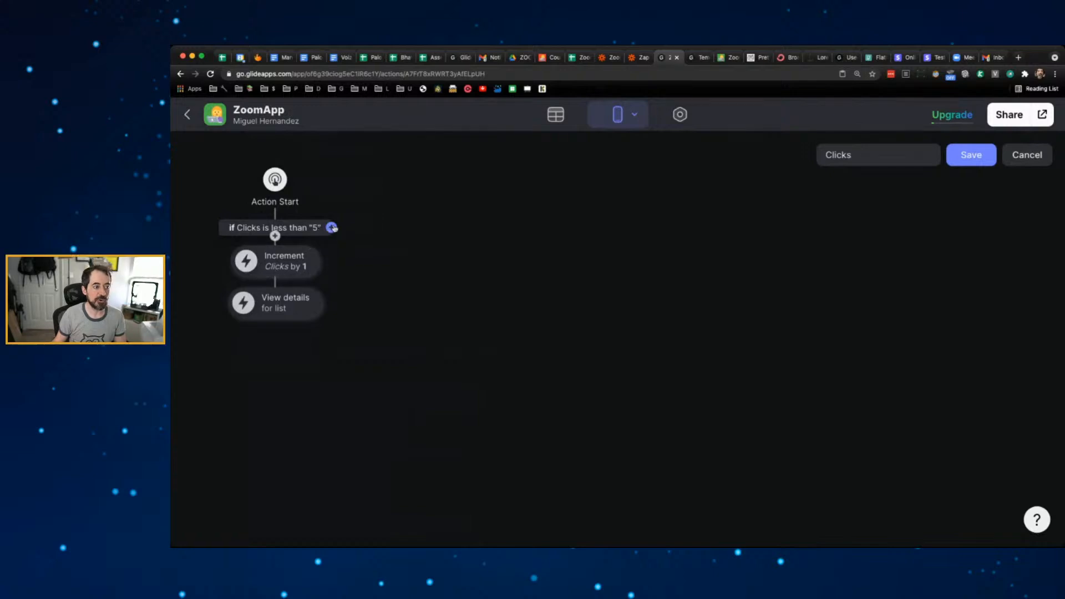
left_click(332, 228)
- Make the else branch show a Failure notification 'Clicks Max Surpassed!' and save the action
left_click(485, 229)
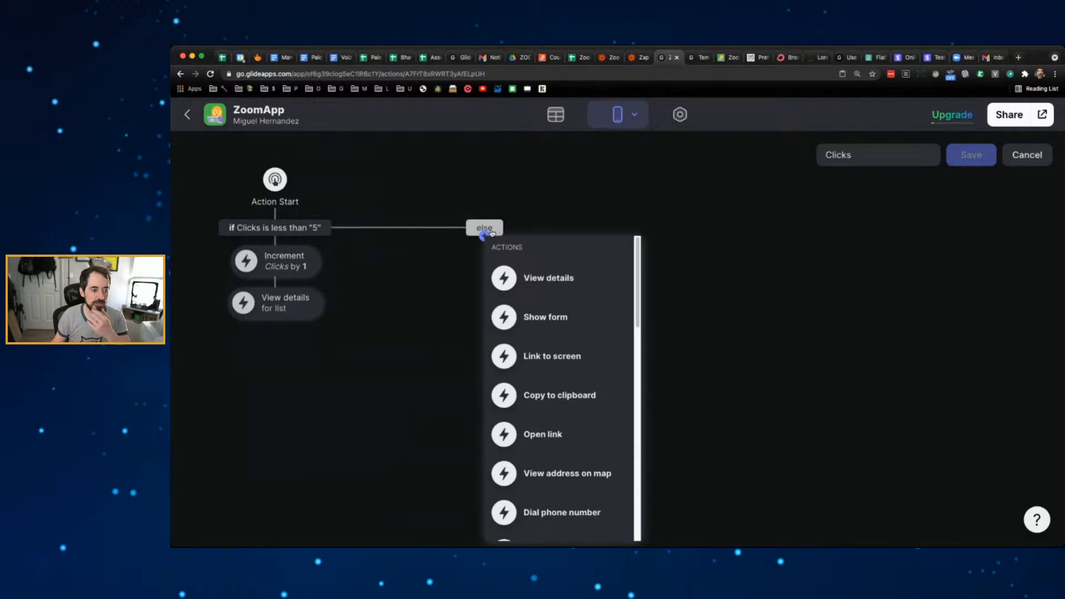
scroll(596, 322, "down", 5)
scroll(589, 375, "down", 6)
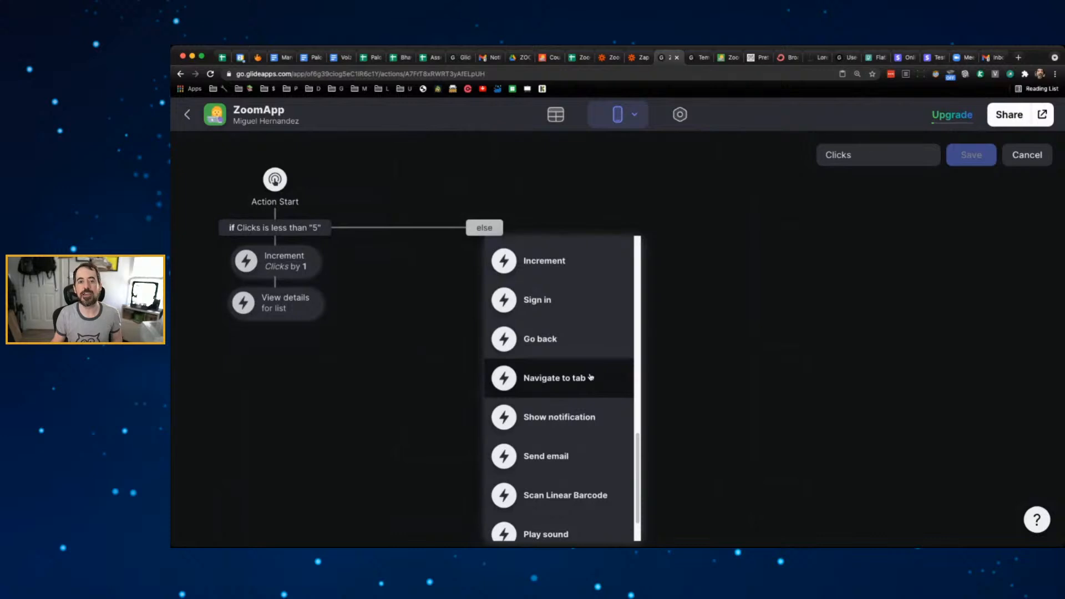
left_click(582, 416)
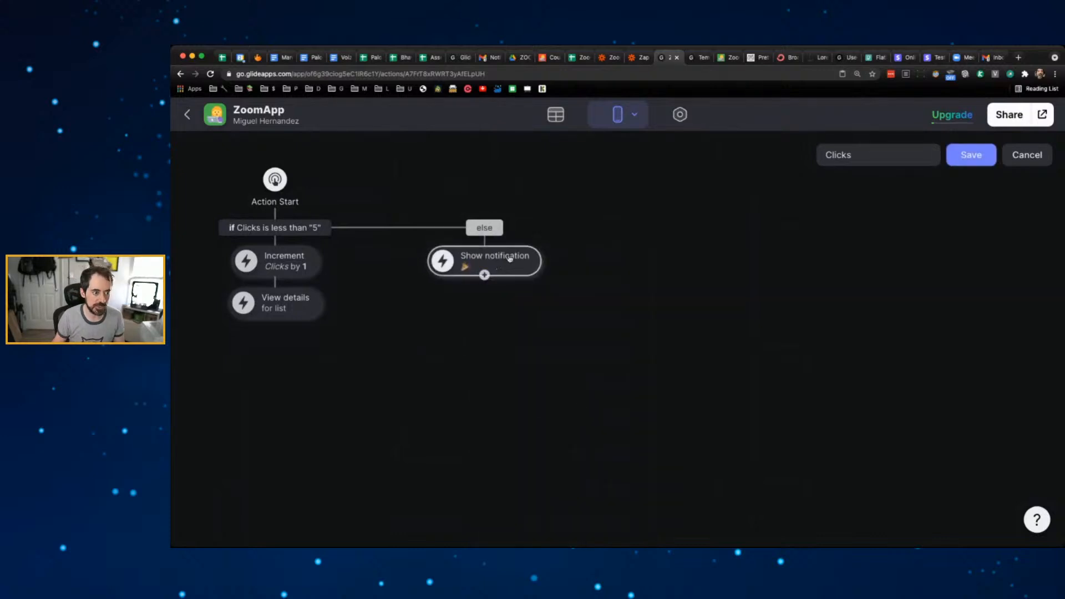
left_click(498, 396)
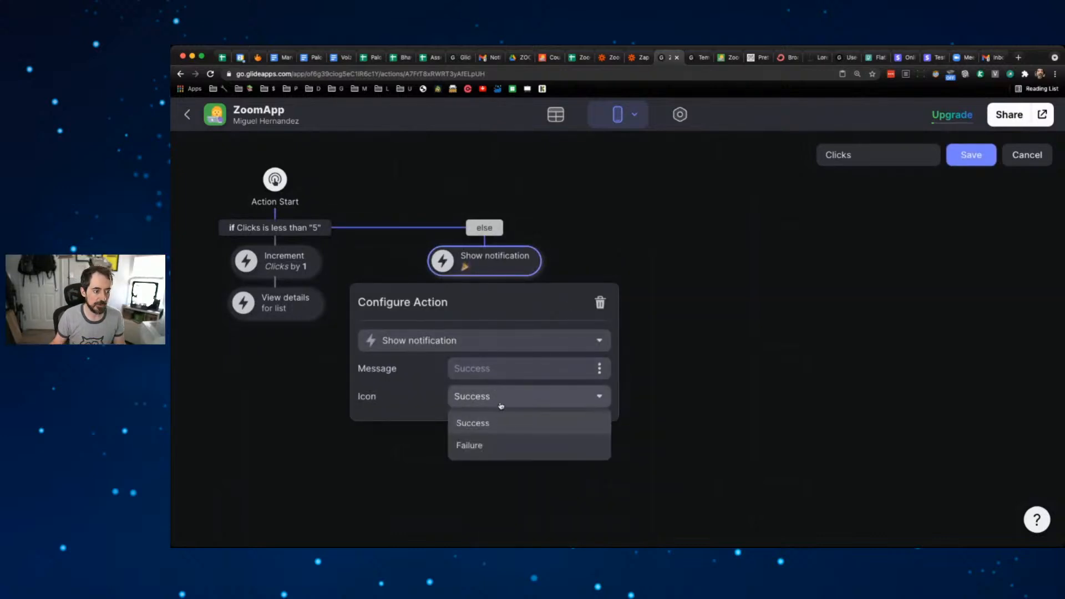
left_click(493, 443)
type("Clicks")
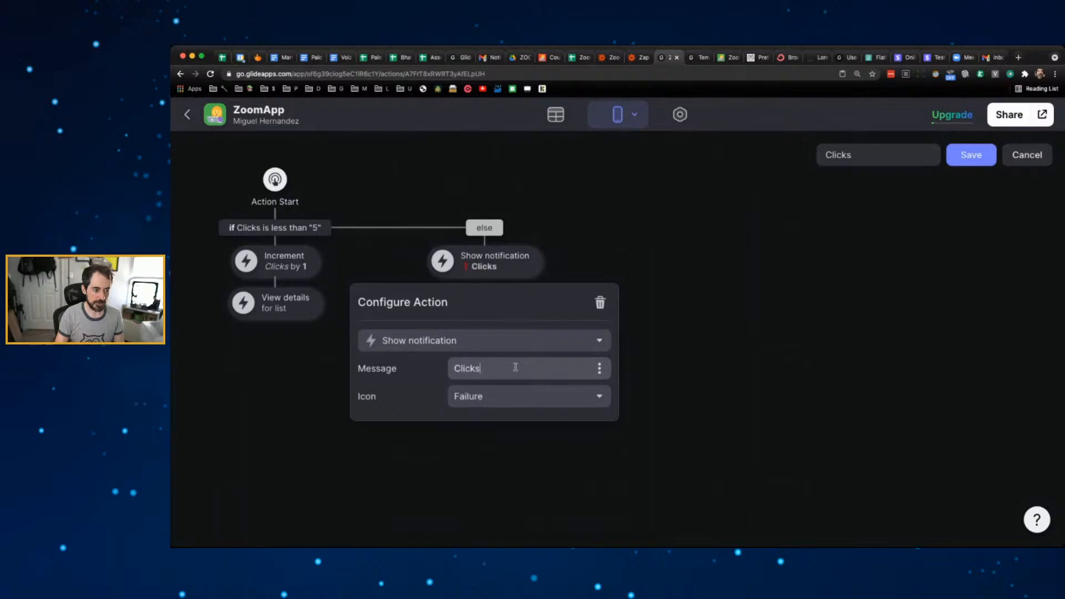
type(" Max ")
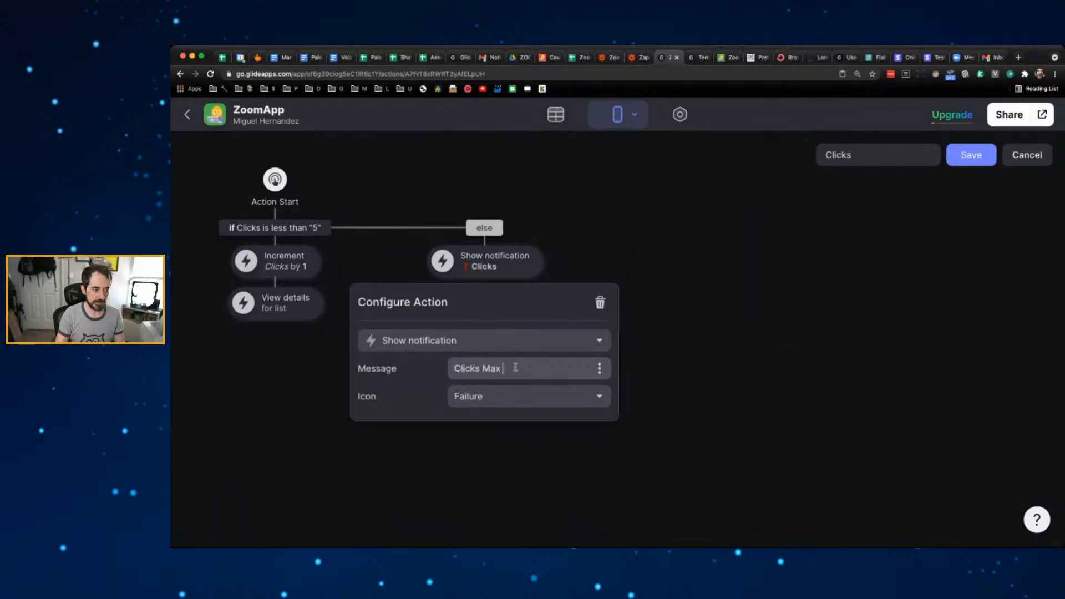
type("Surpassed!")
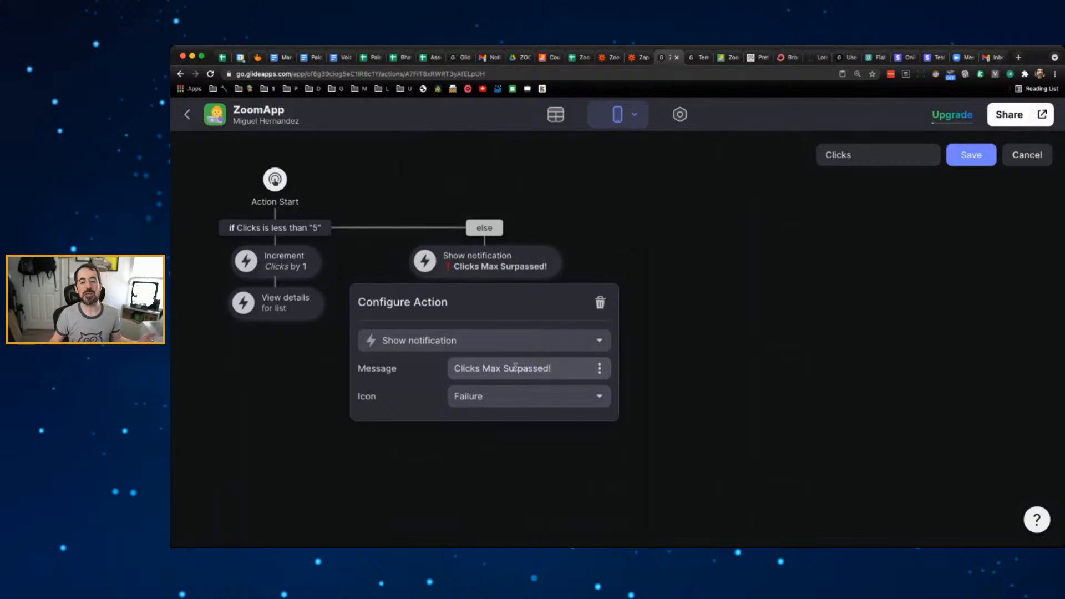
left_click(711, 285)
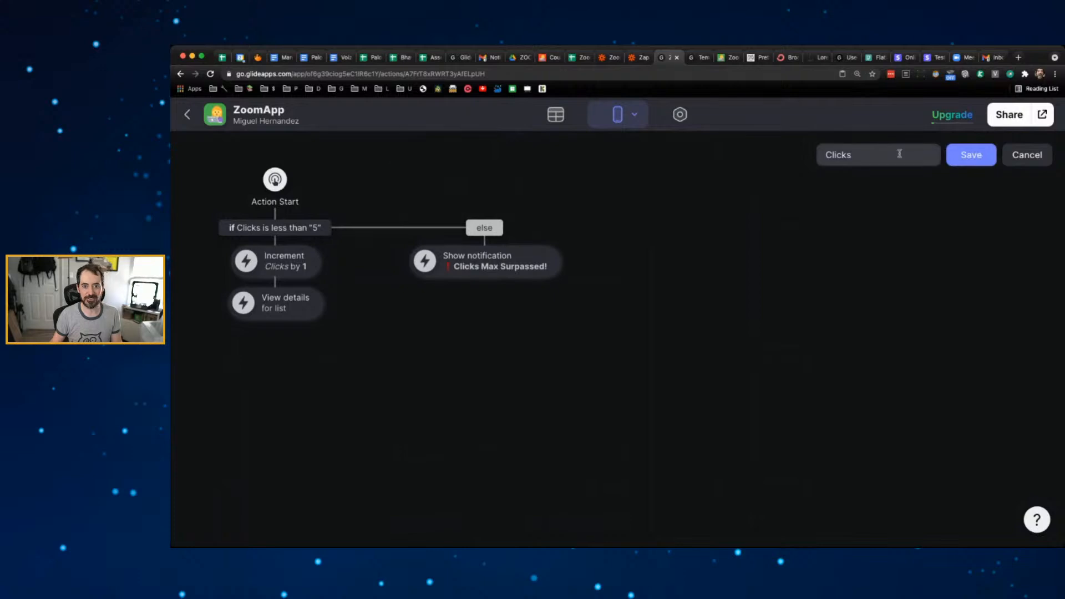
left_click(968, 163)
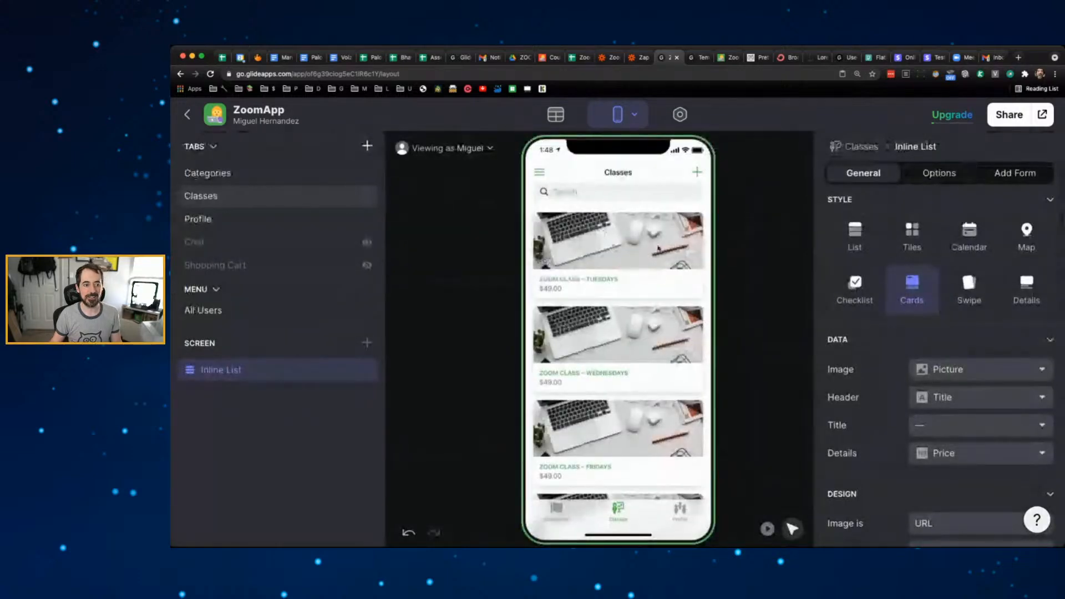
left_click(613, 249)
left_click(560, 172)
left_click(626, 242)
left_click(558, 173)
left_click(630, 243)
left_click(555, 172)
left_click(632, 242)
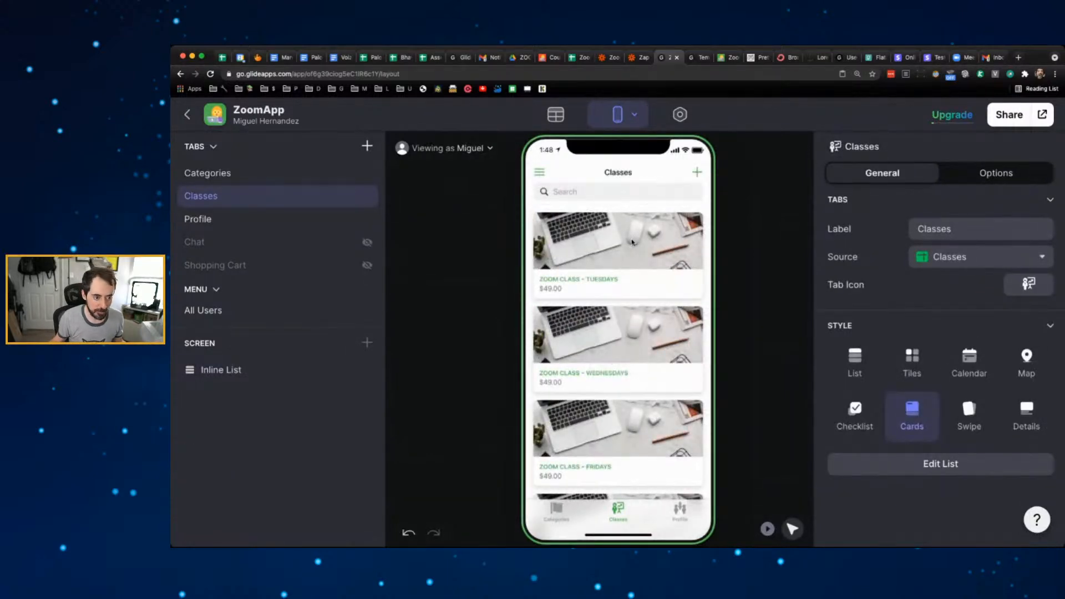
left_click(632, 242)
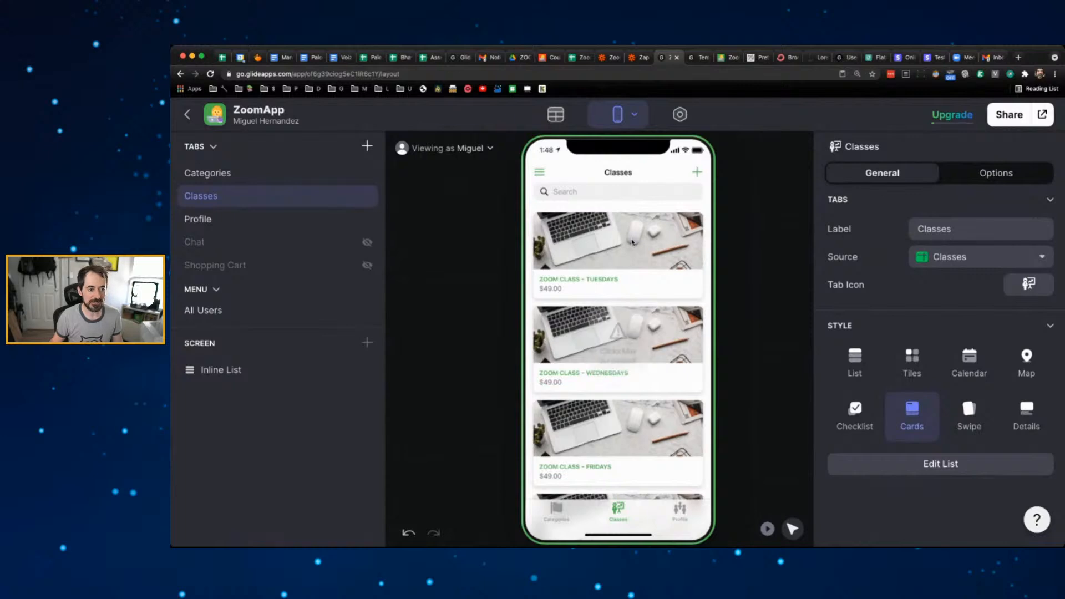
left_click(632, 242)
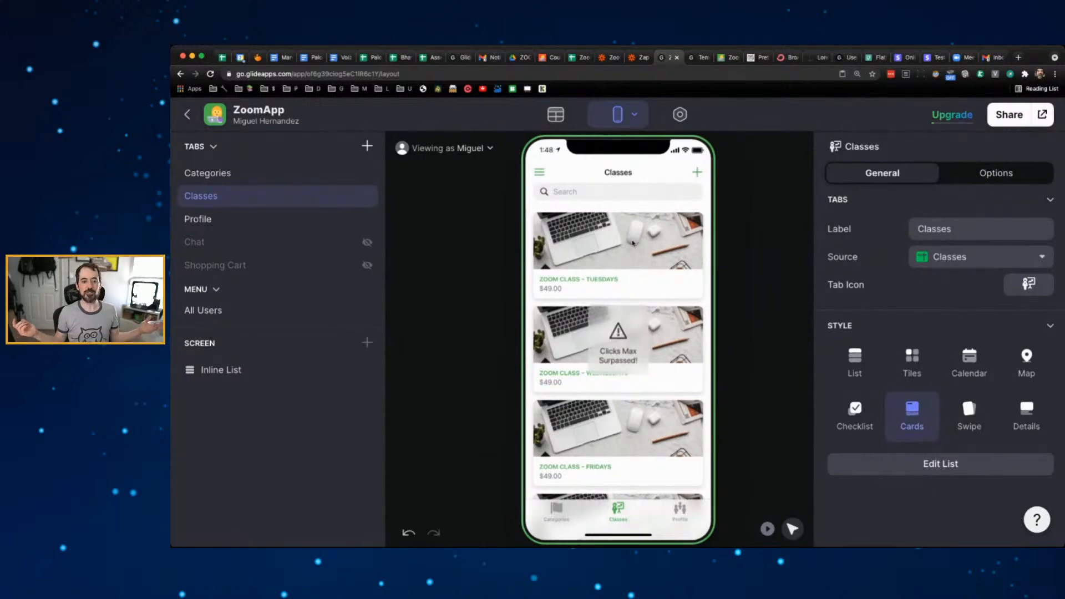